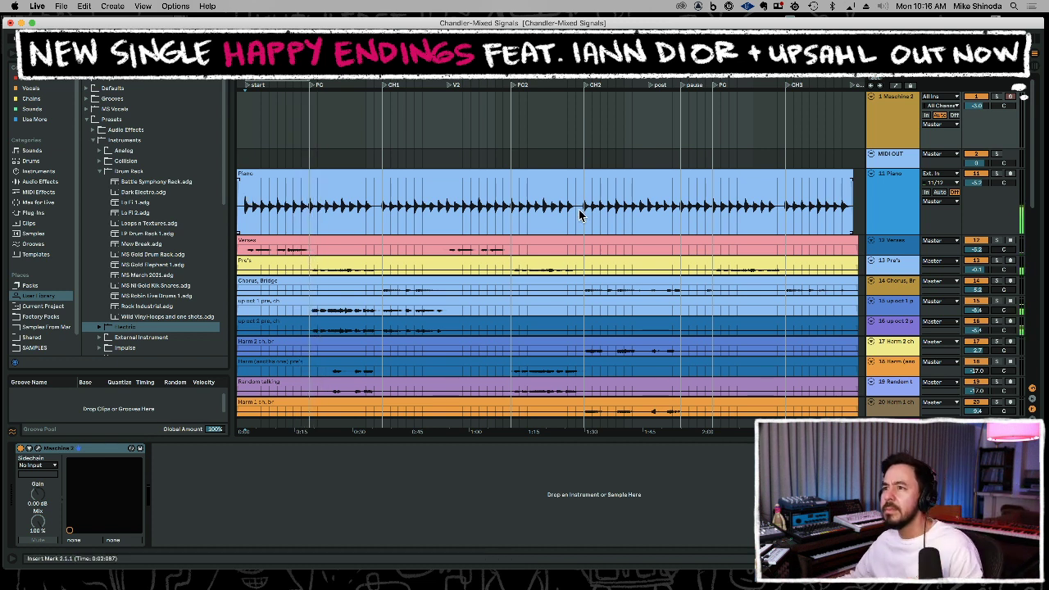
Lower the volume of the two up oct vocal tracks together to about -10.9 dB.
left_click(898, 328)
left_click(898, 328, "shift")
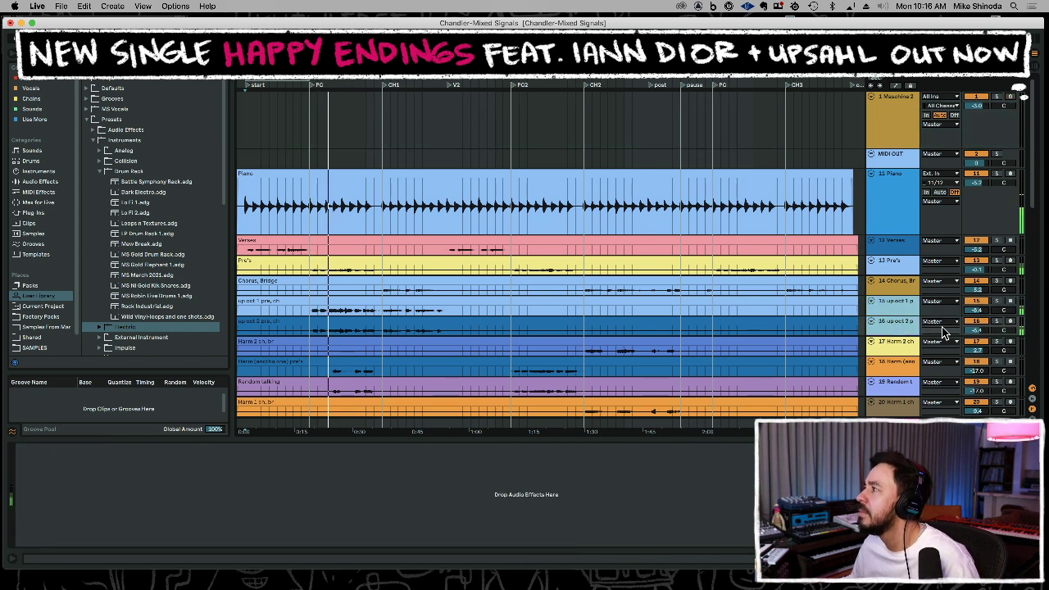
left_click_drag(974, 331, 976, 359)
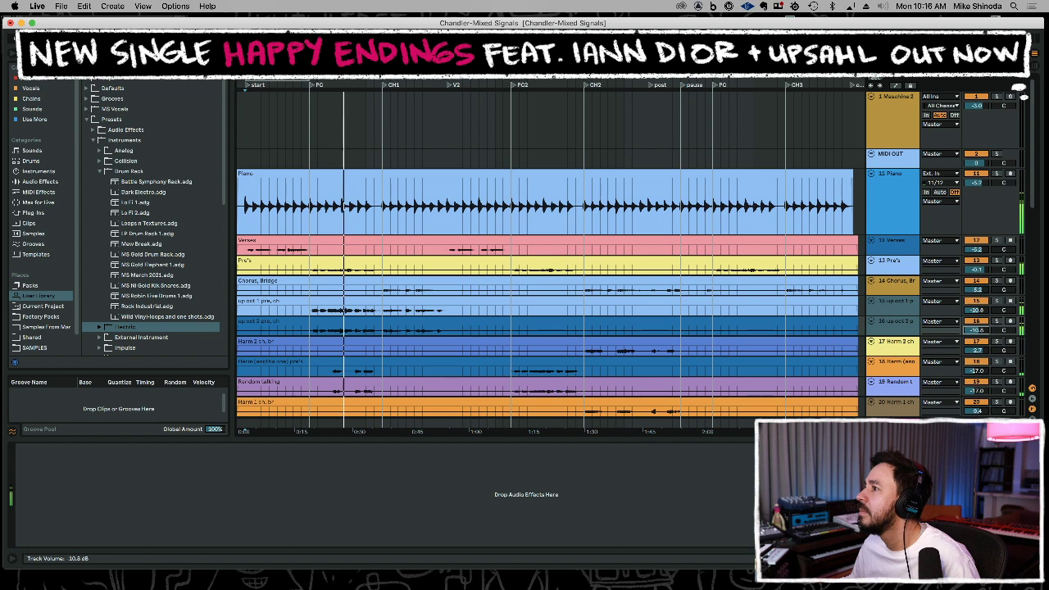
Lower the Harm V2 track's volume to -10.7 dB and the Harm 2 ch track's volume to -14.7 dB.
scroll(694, 295, "down", 4)
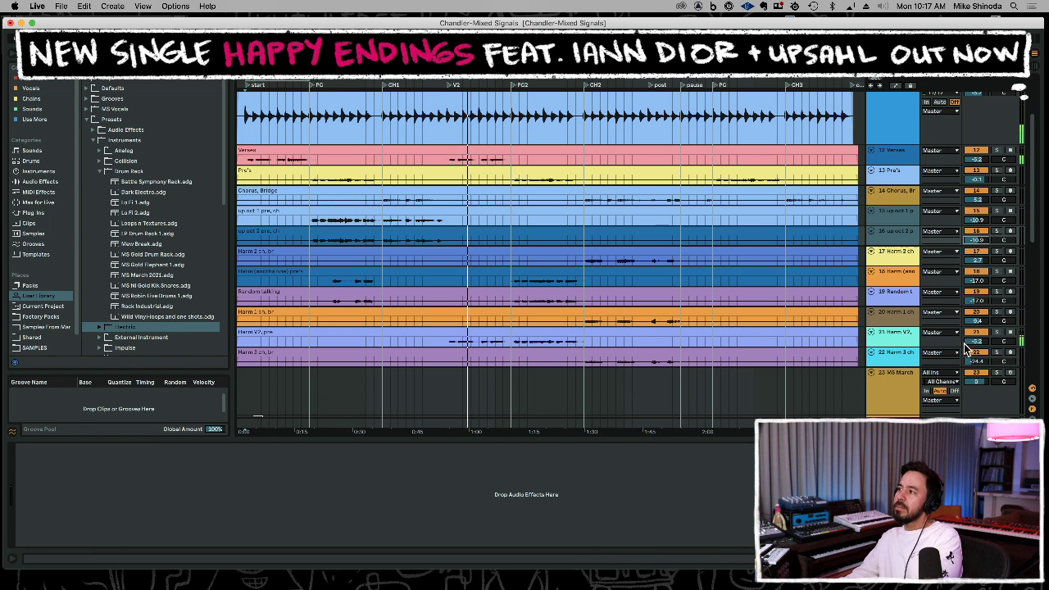
left_click_drag(971, 342, 971, 352)
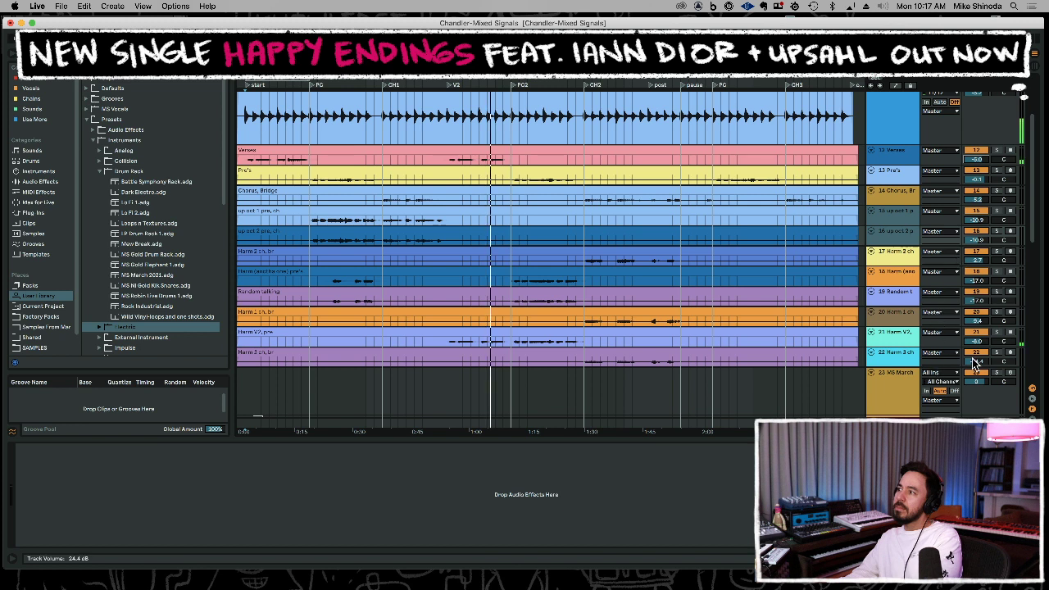
left_click_drag(976, 341, 975, 352)
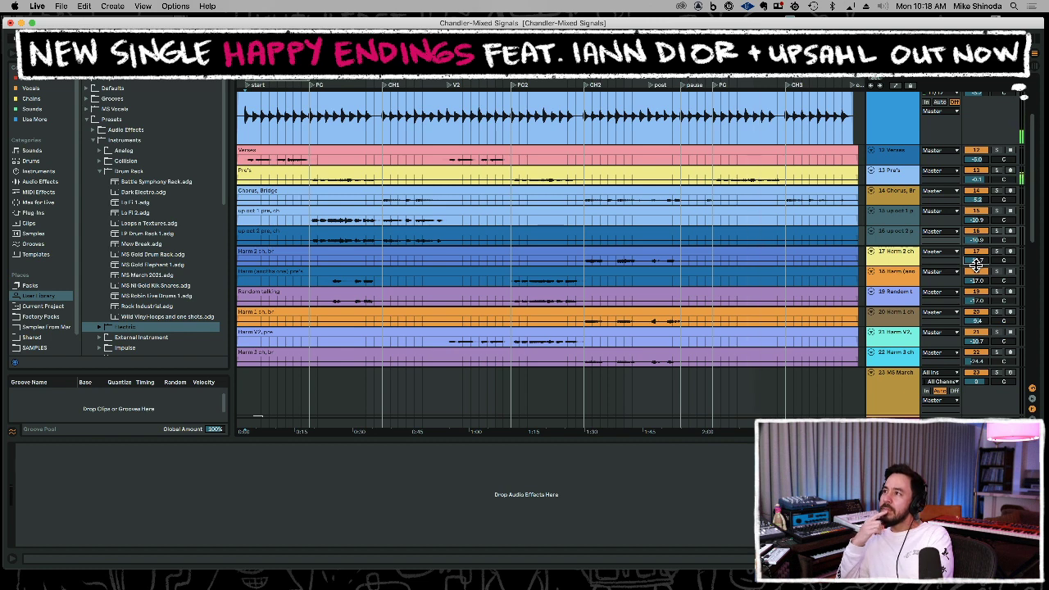
left_click(976, 261)
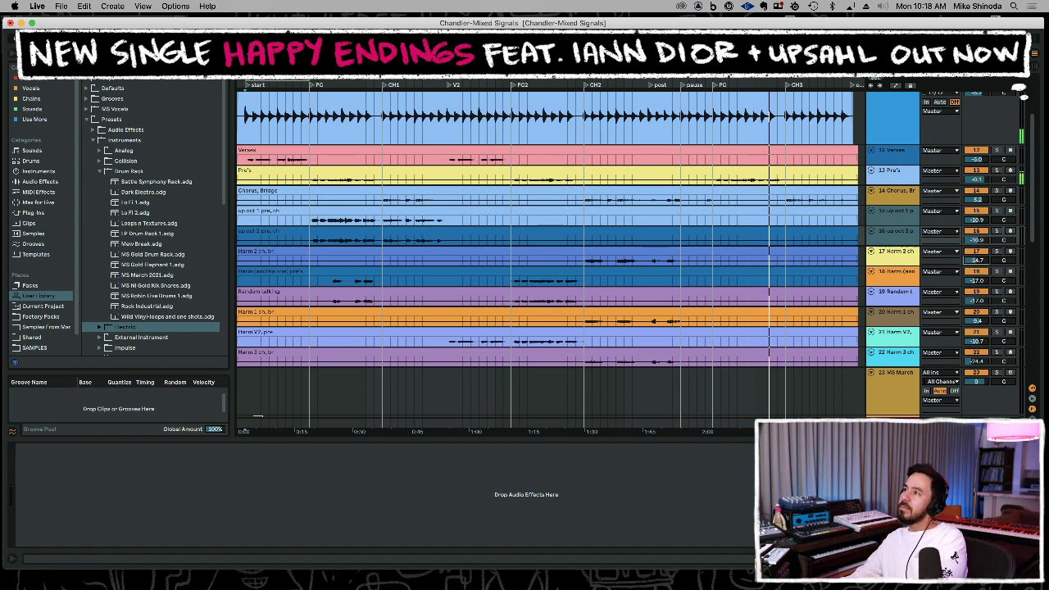
Compare the first pre-chorus section, bars 10 to 19, on the Pre's and both up oct tracks.
scroll(548, 254, "right", 3)
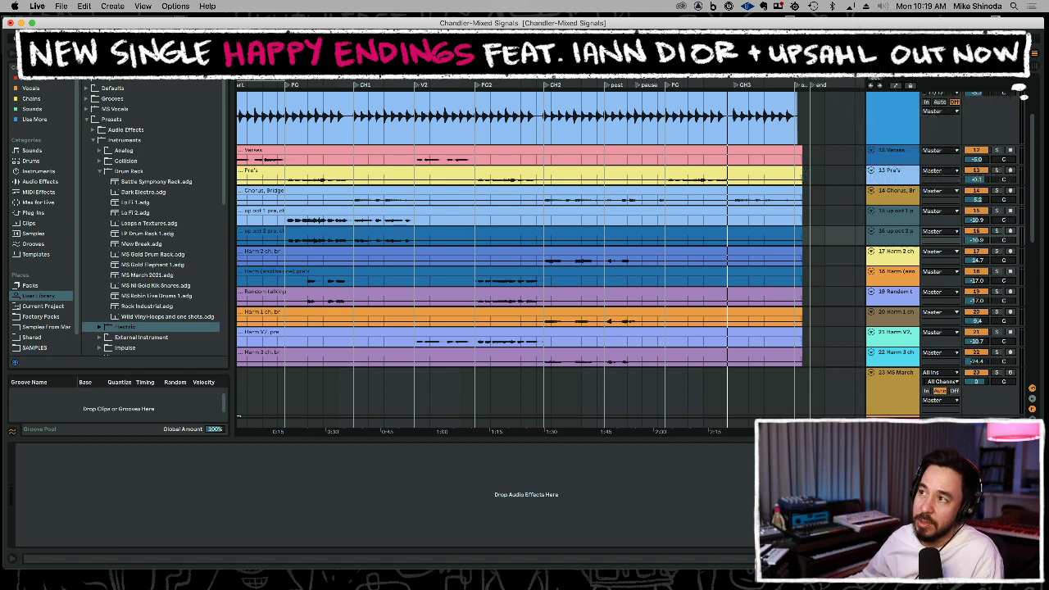
left_click_drag(286, 180, 346, 238)
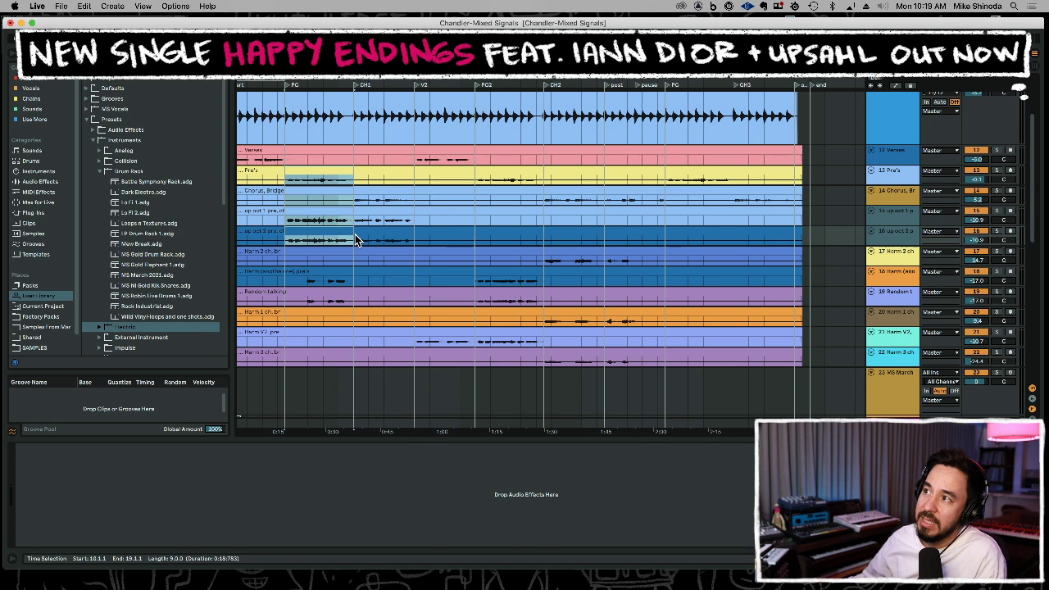
left_click(491, 225)
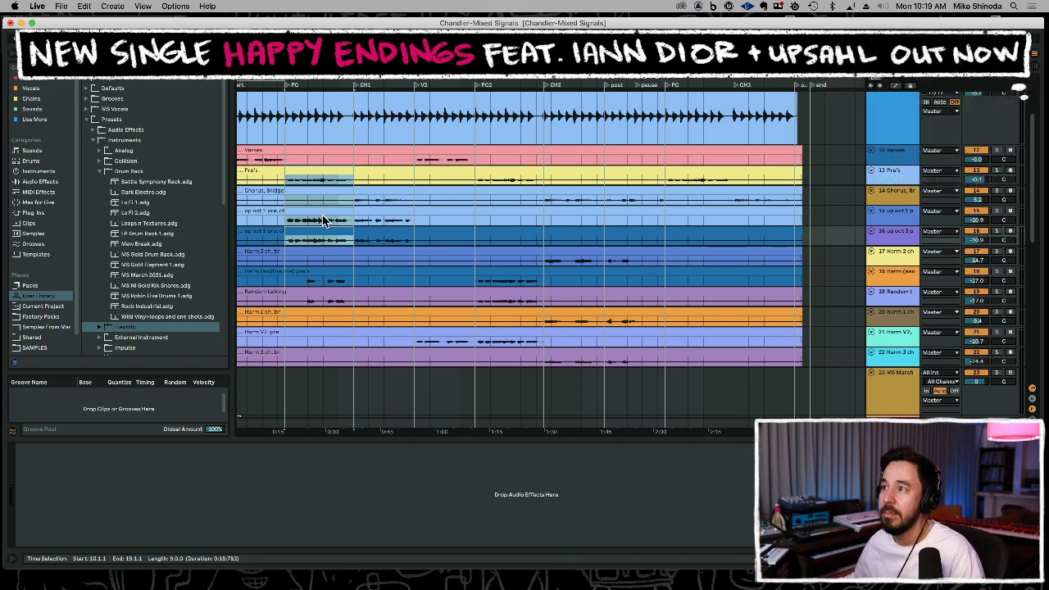
left_click(355, 179)
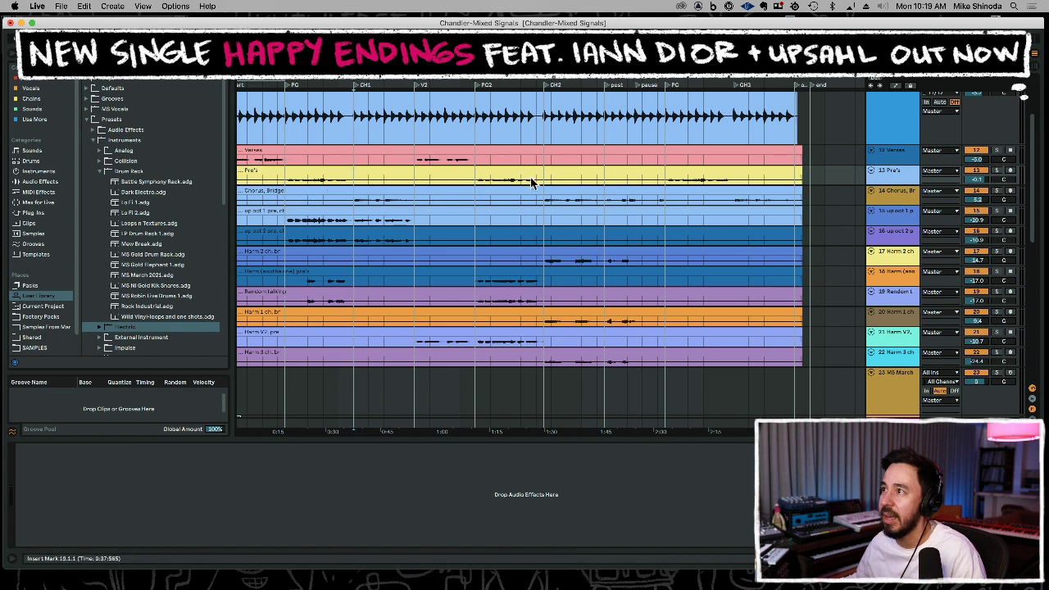
left_click_drag(289, 182, 333, 182)
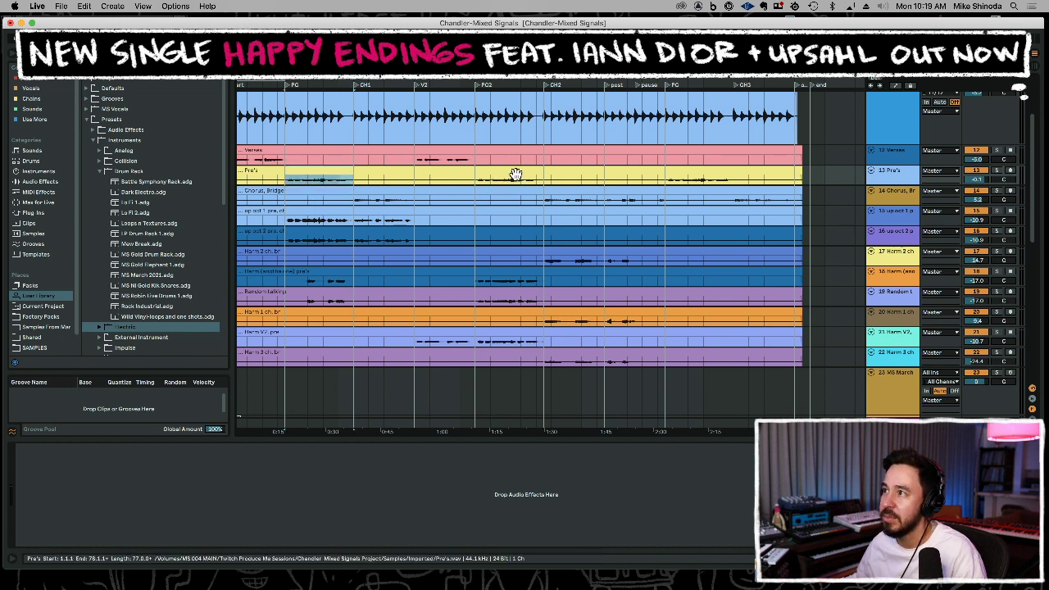
left_click_drag(285, 236, 293, 236)
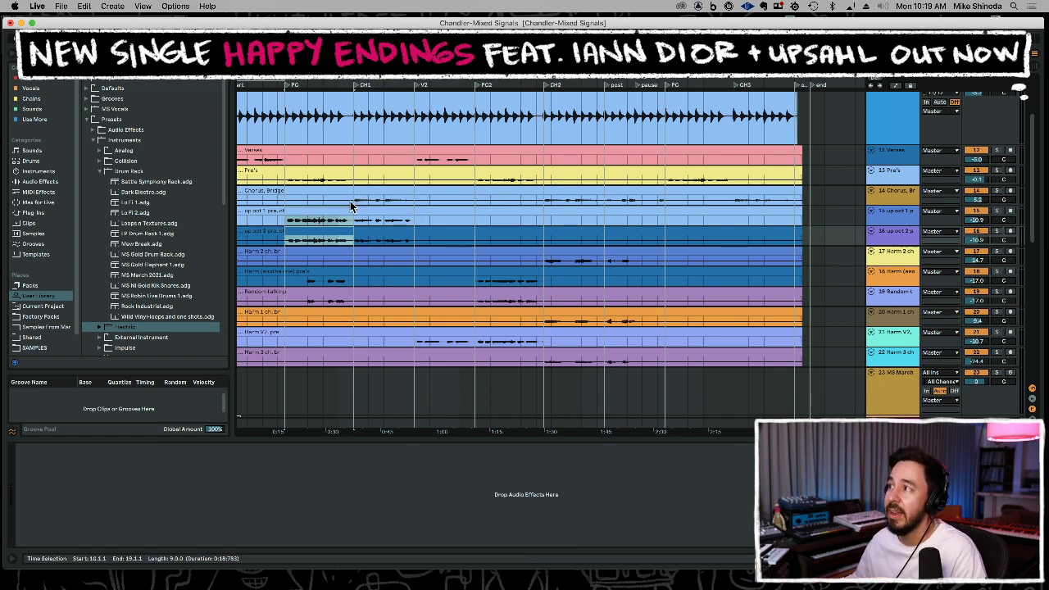
Move the first chorus section, bars 19 to 27, from the Chorus, Bridge track to the Verses track at the CH1 marker.
left_click_drag(350, 205, 410, 204)
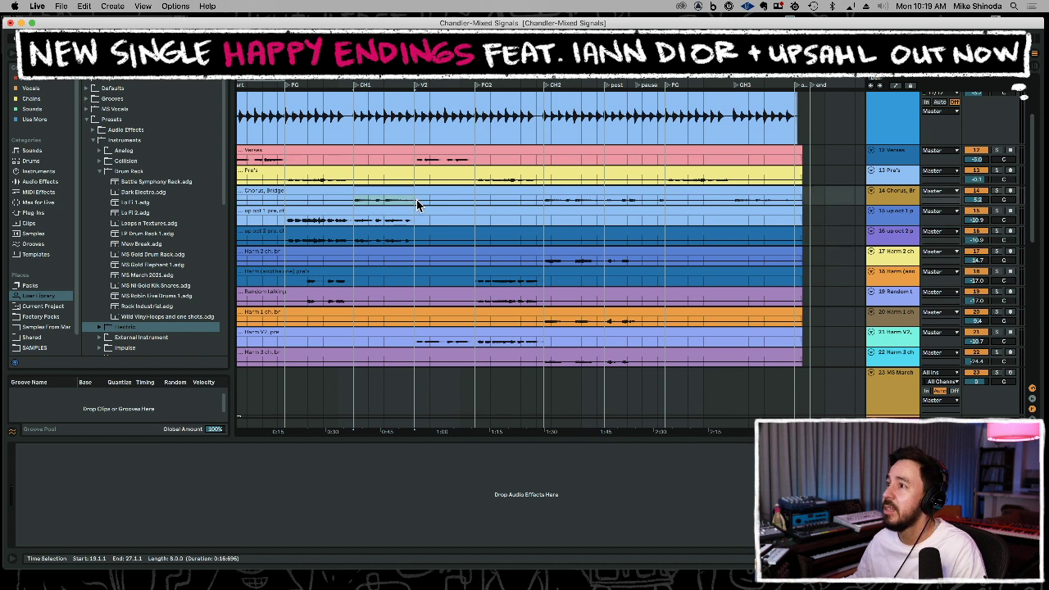
key("Delete")
left_click(353, 159)
key("ctrl+v")
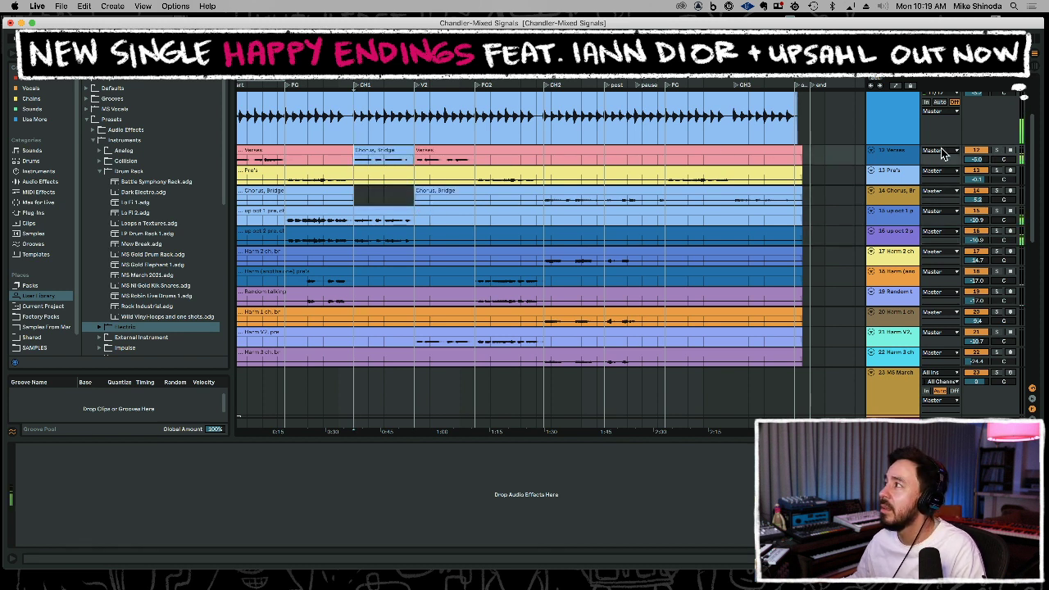
Solo the Verses track and play back the verse and the moved chorus from the CH1 marker.
left_click(997, 150)
left_click(263, 159)
key("space")
left_click(355, 160)
key("space")
key("space")
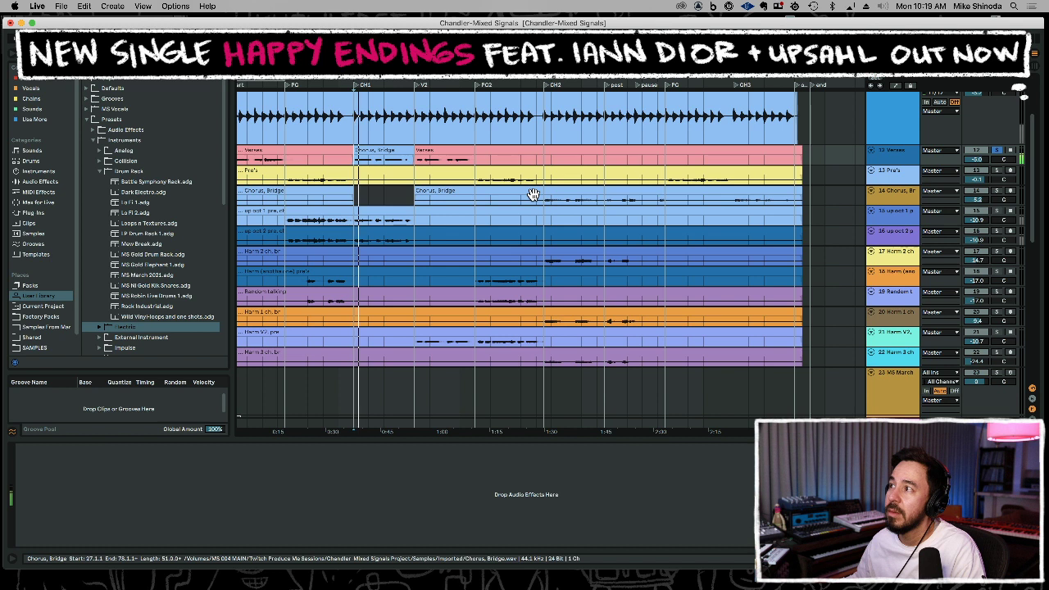
Move the Chorus, Bridge audio from bar 44 to bar 79 onto the Verses track at the CH2 marker.
left_click_drag(544, 203, 813, 194)
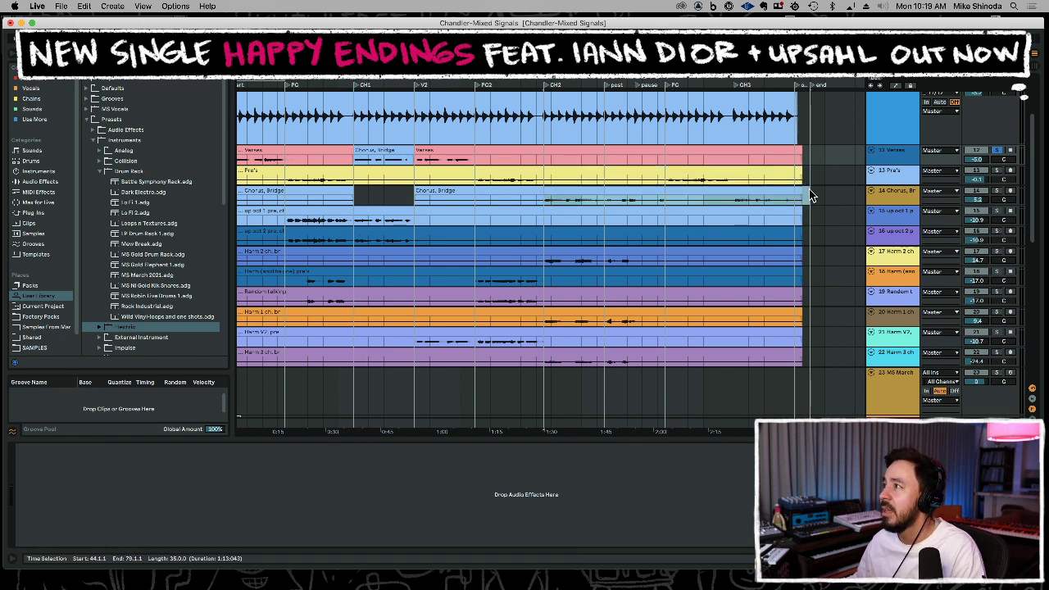
left_click_drag(599, 188, 543, 158)
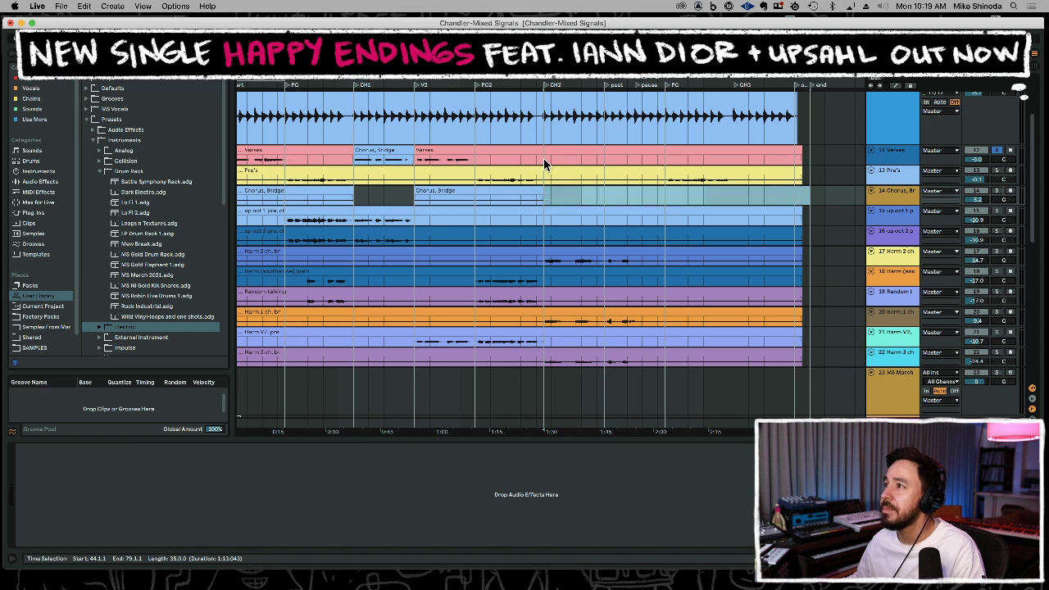
Clear the leftover audio from the Chorus, Bridge track and delete the track.
left_click_drag(611, 200, 223, 199)
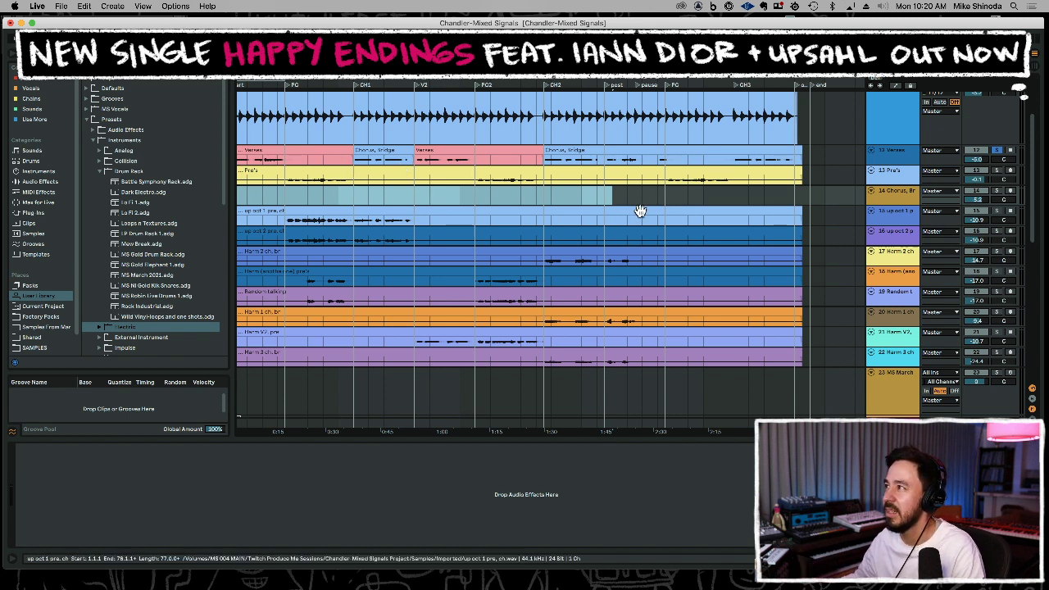
left_click(891, 193)
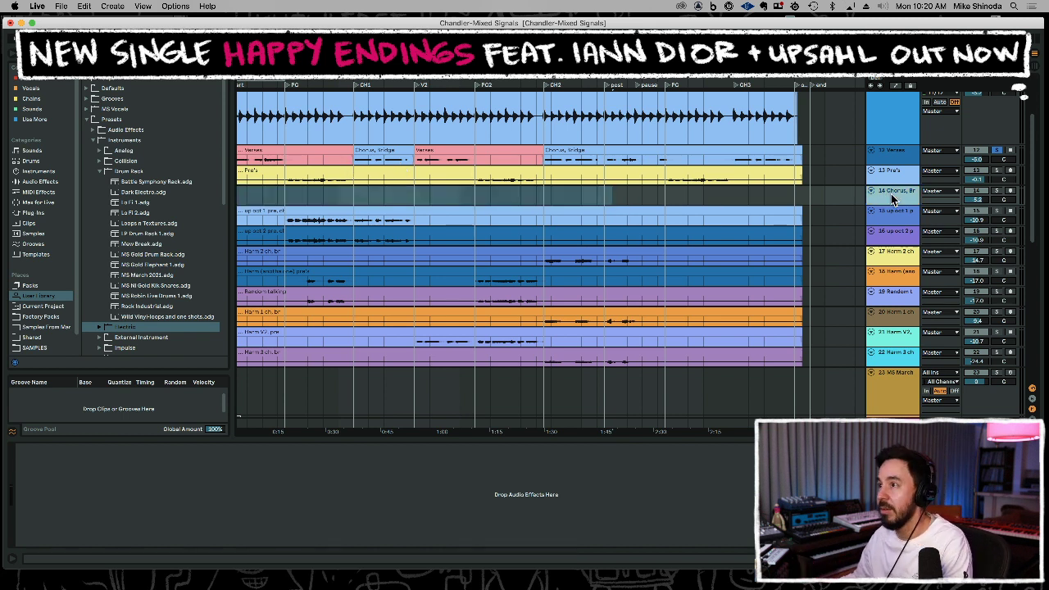
key("Delete")
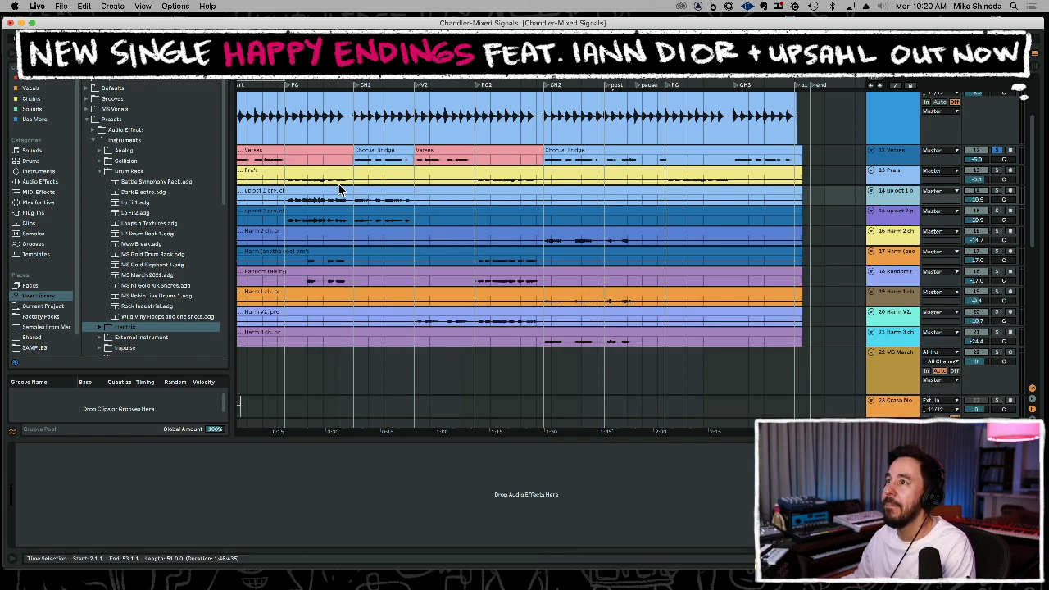
Audition the Pre's track in solo at each of the three pre-chorus sections.
left_click(284, 187)
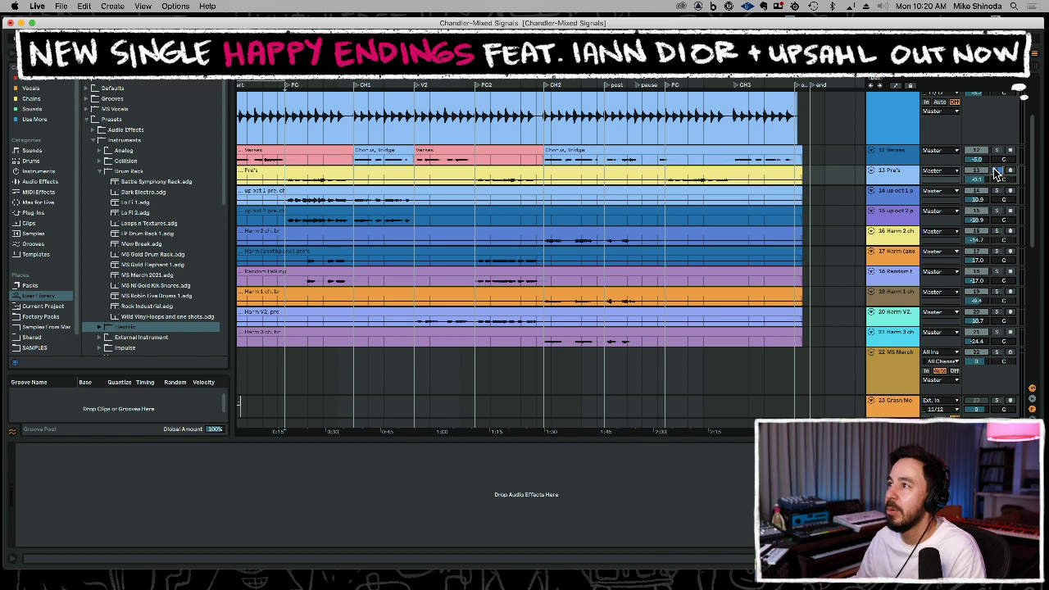
key("space")
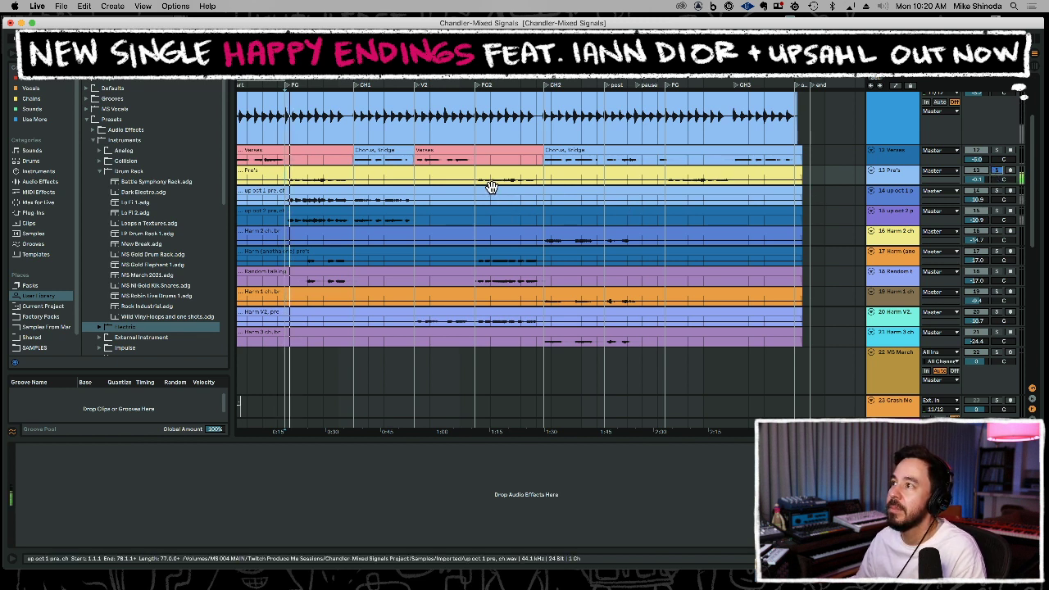
left_click(475, 182)
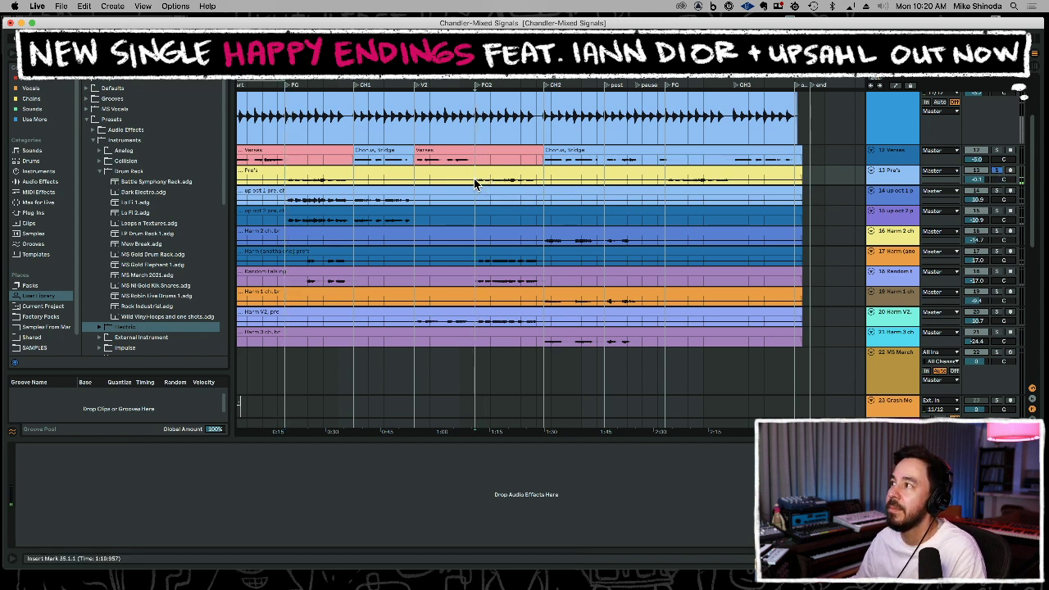
left_click(666, 182)
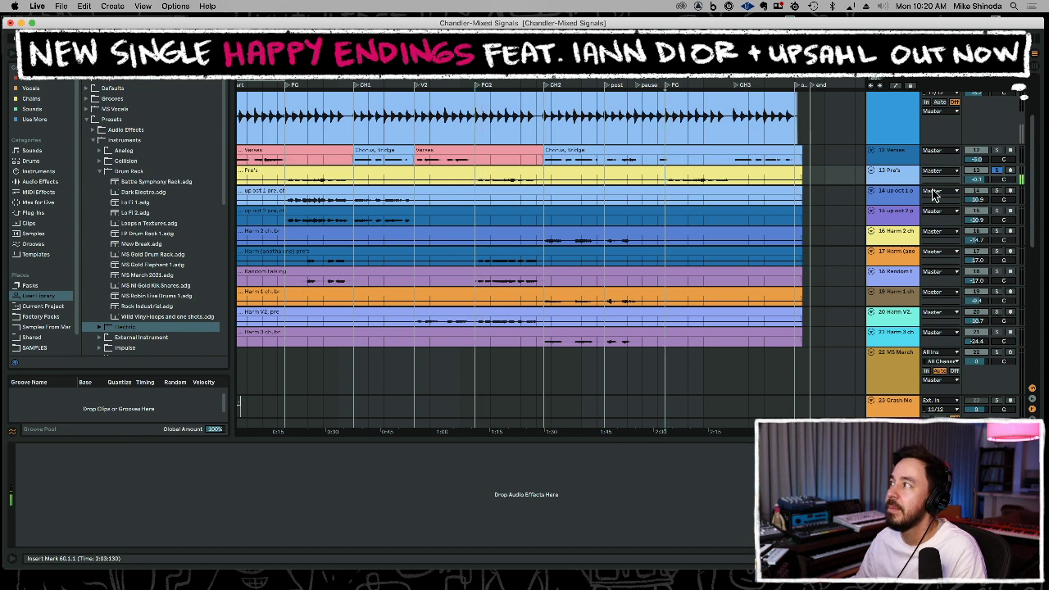
left_click(997, 171)
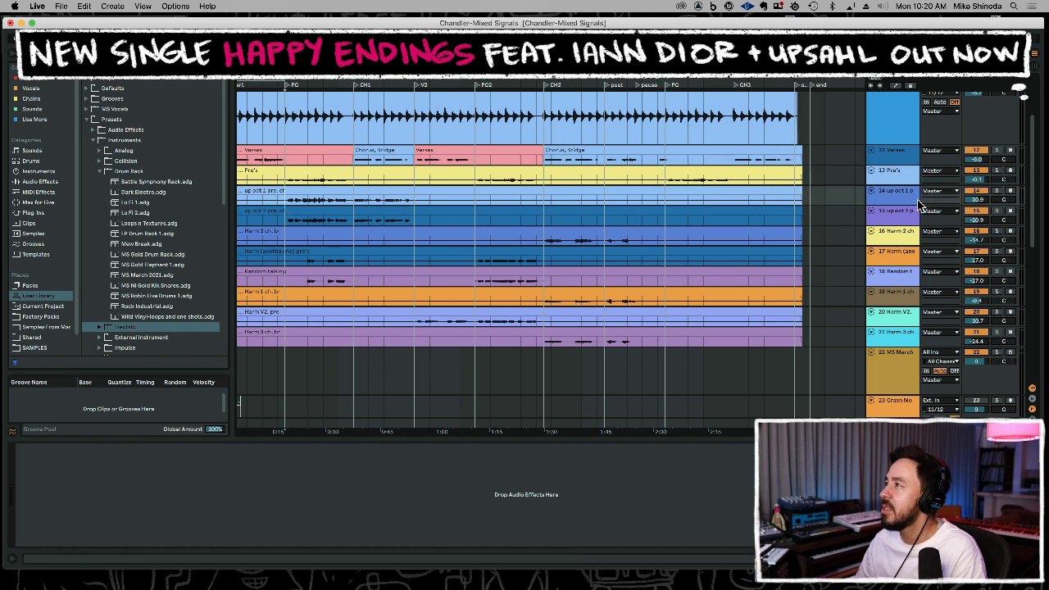
Audition the up oct 1 track in solo from the first pre-chorus and check the CH1 section of both up oct tracks.
left_click(997, 193)
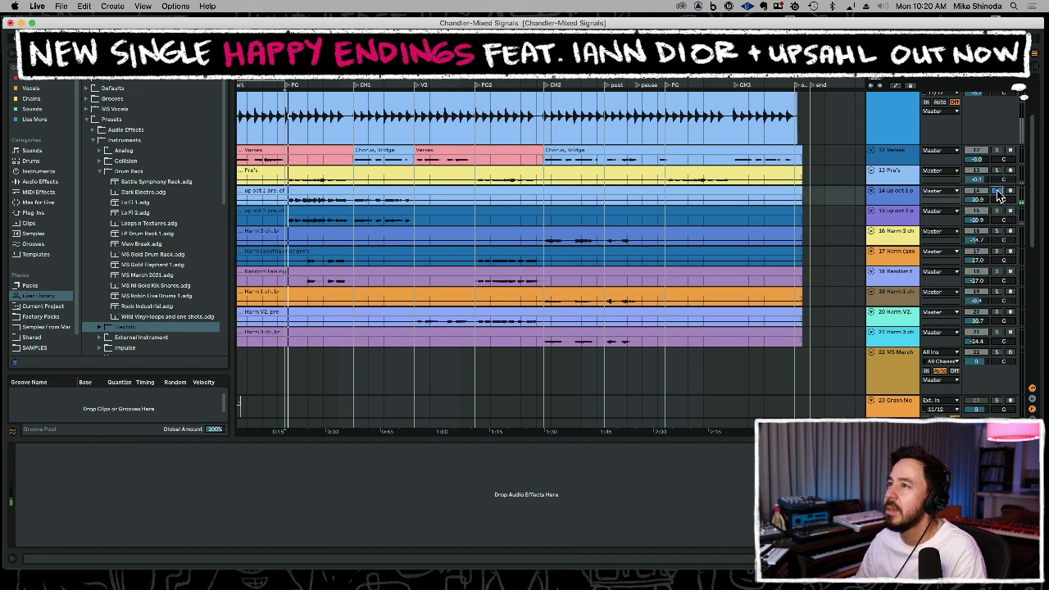
left_click(998, 193)
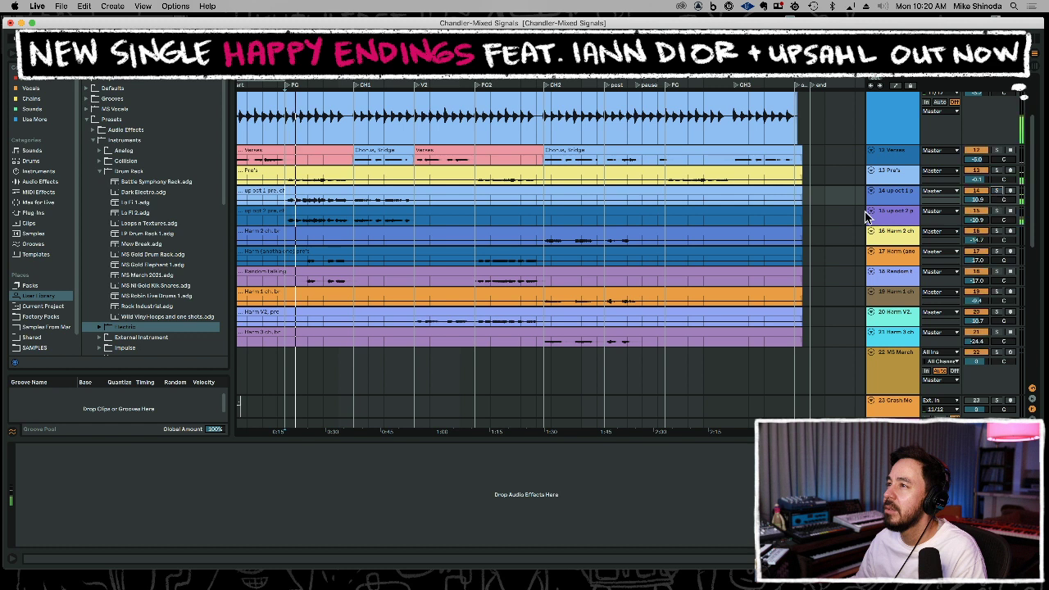
left_click_drag(356, 204, 417, 224)
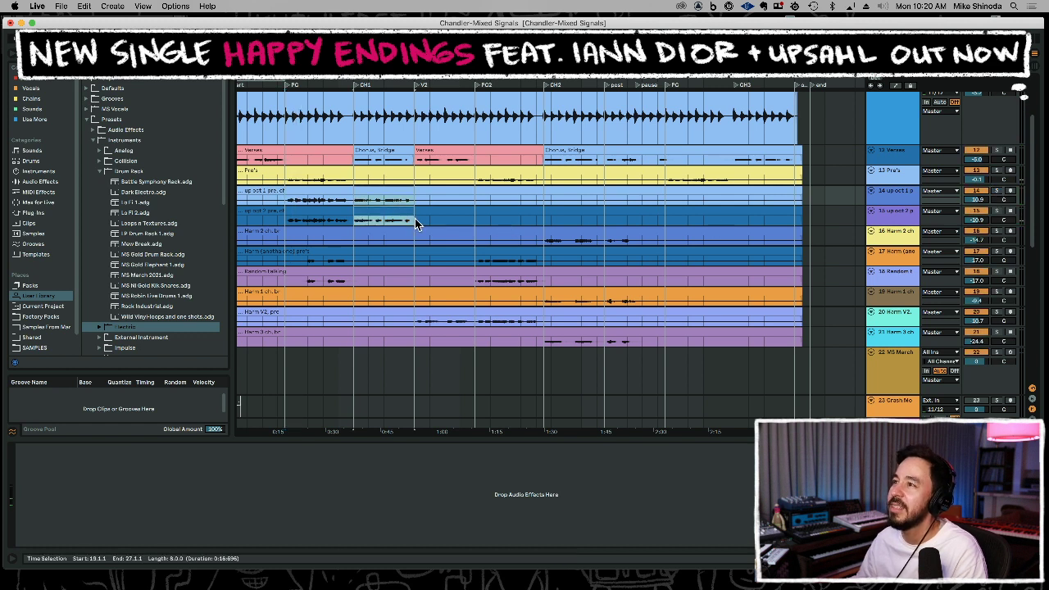
left_click(374, 223)
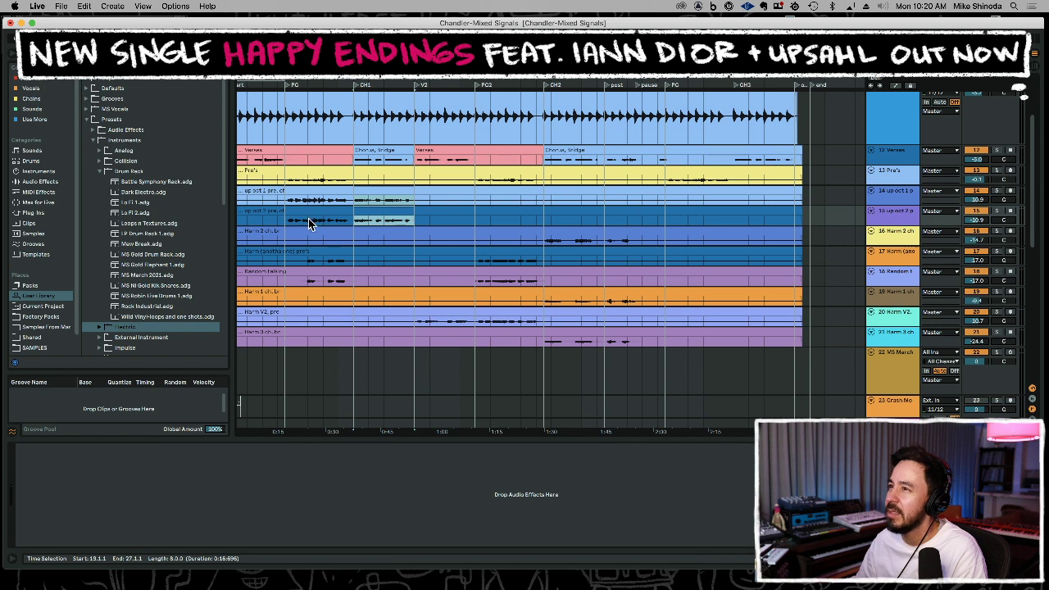
Audition the Harm 2 ch, Verses, Harm 1 ch and Harm 3 ch tracks in solo from the CH2 marker.
left_click(547, 246)
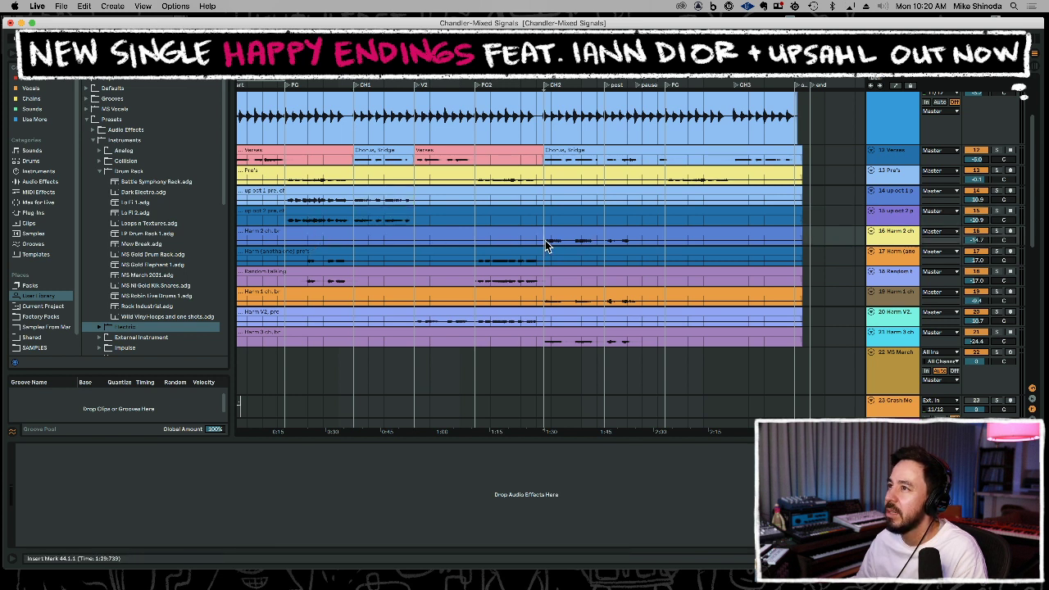
left_click(997, 232)
key("space")
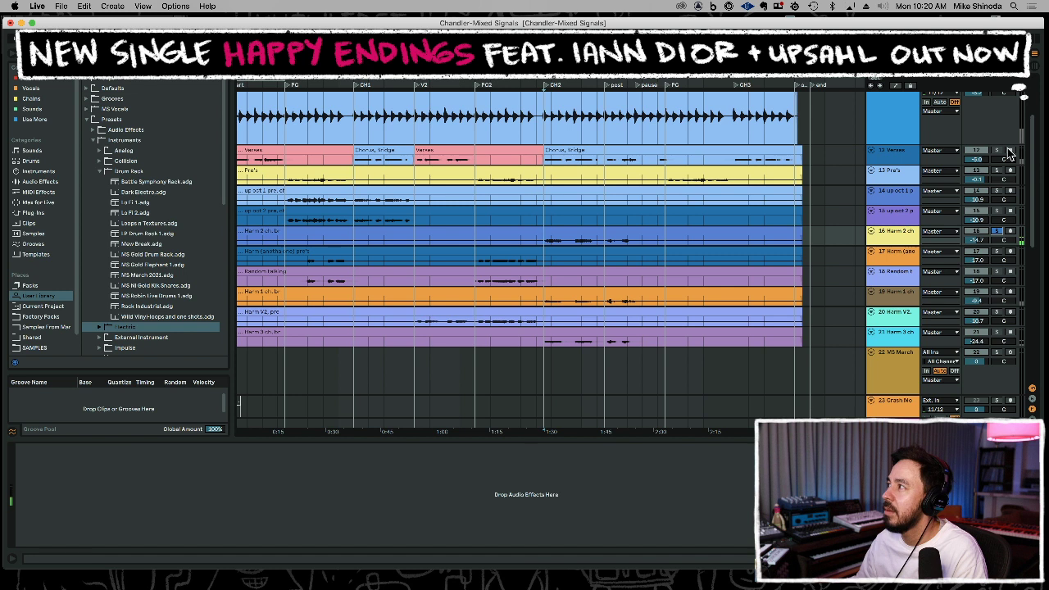
left_click(997, 151)
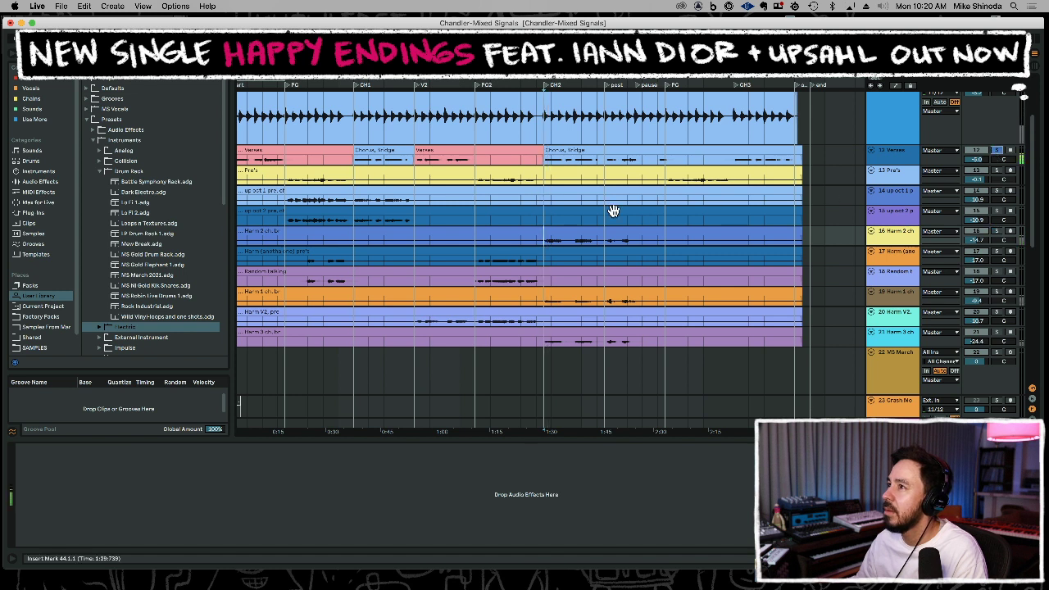
left_click(996, 212)
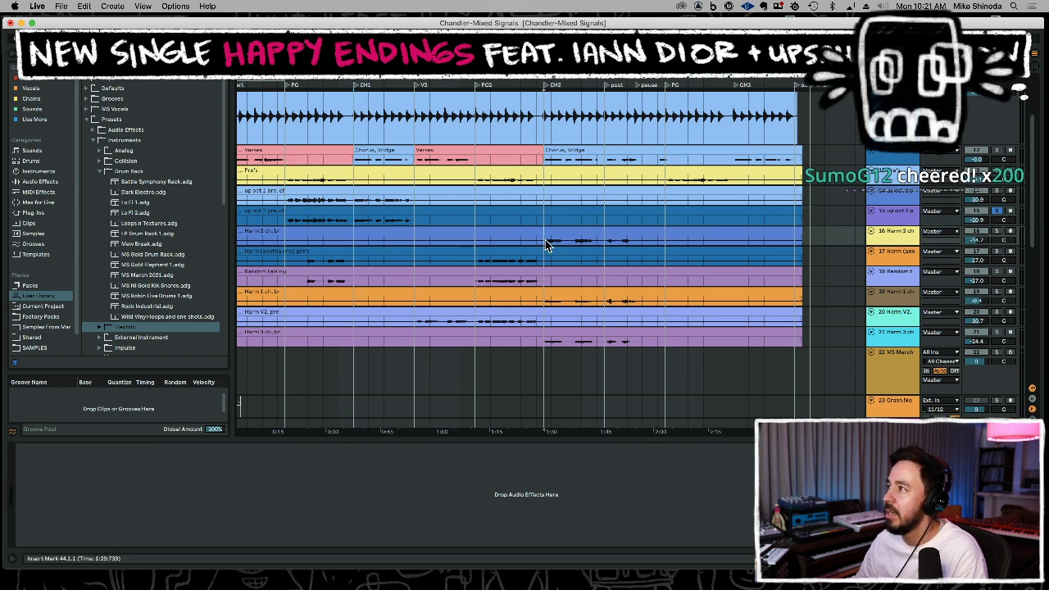
left_click(995, 292)
key("space")
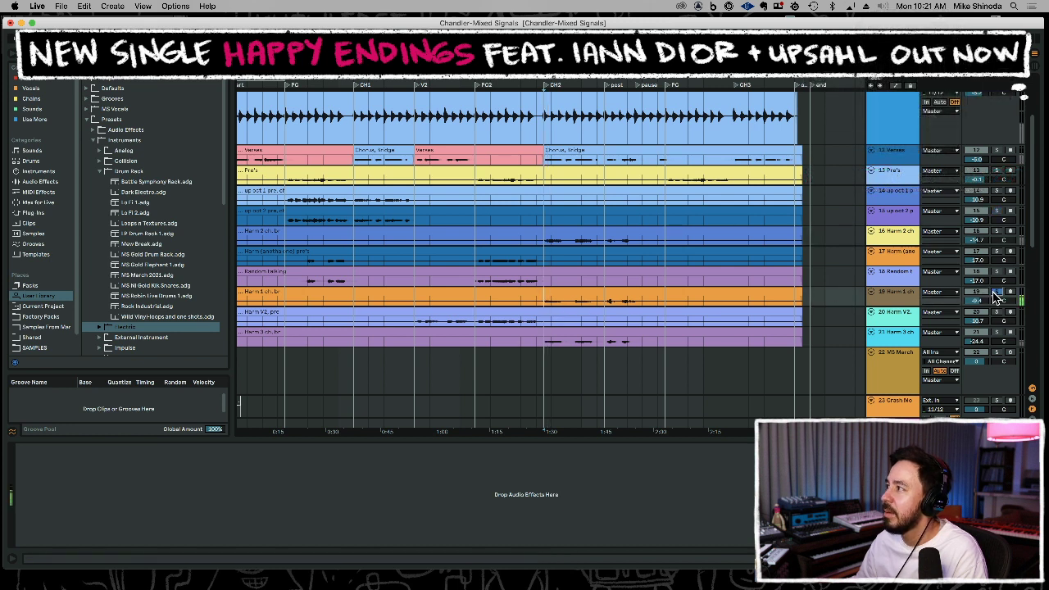
left_click(998, 335)
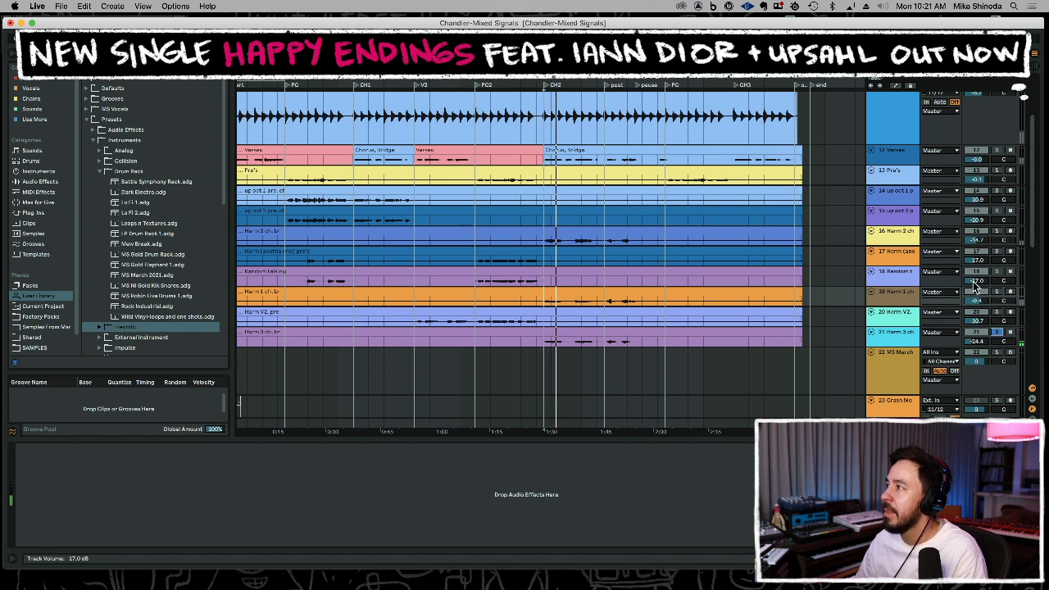
Move the Harm 1 ch and Harm 3 ch tracks directly below Harm 2 ch and select the three tracks' audio from the CH2 marker.
left_click_drag(881, 295, 898, 256)
left_click_drag(898, 335, 900, 264)
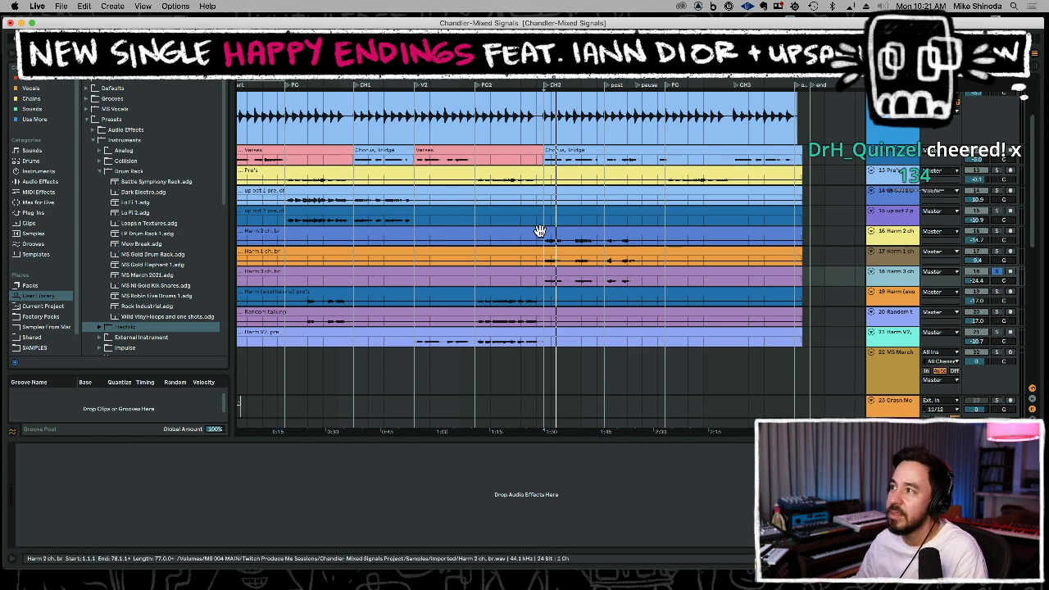
left_click_drag(545, 239, 652, 283)
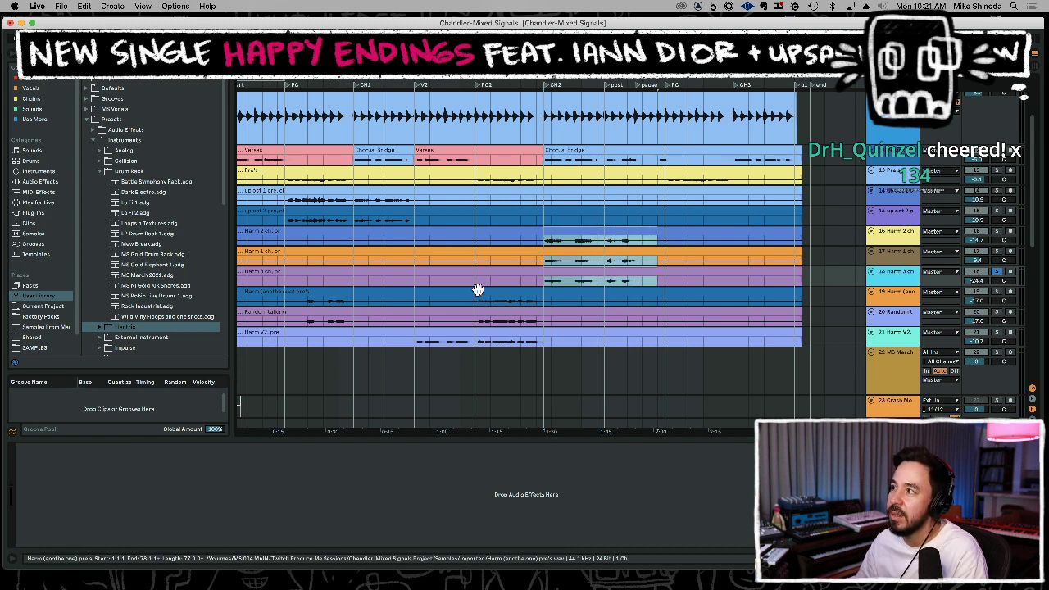
Audition the Harm (anotha one), Random talking and Harm V2 tracks one at a time in solo from the second pre-chorus.
left_click_drag(480, 304, 548, 348)
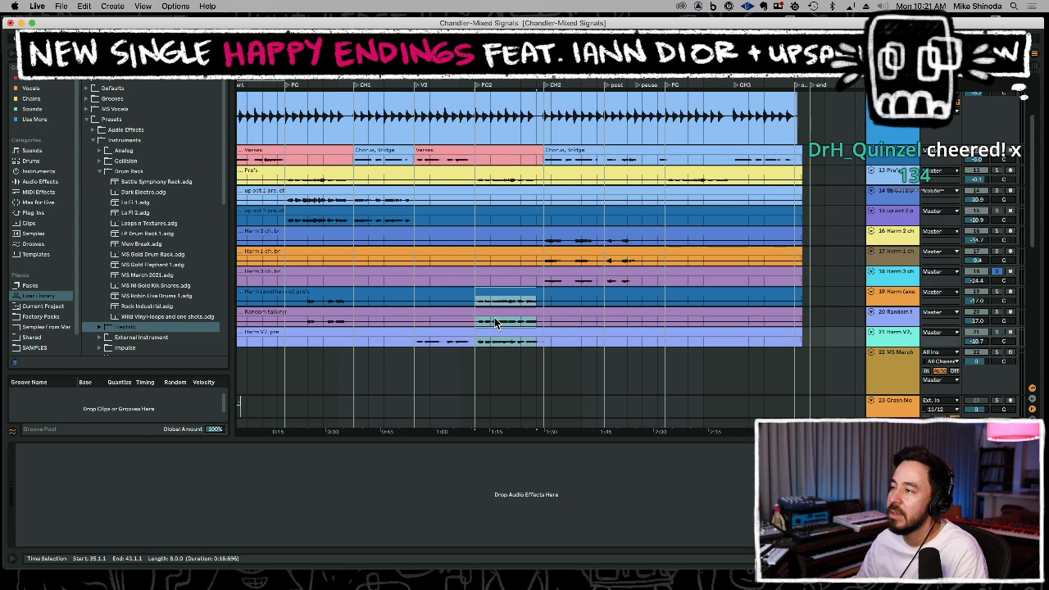
left_click(477, 298)
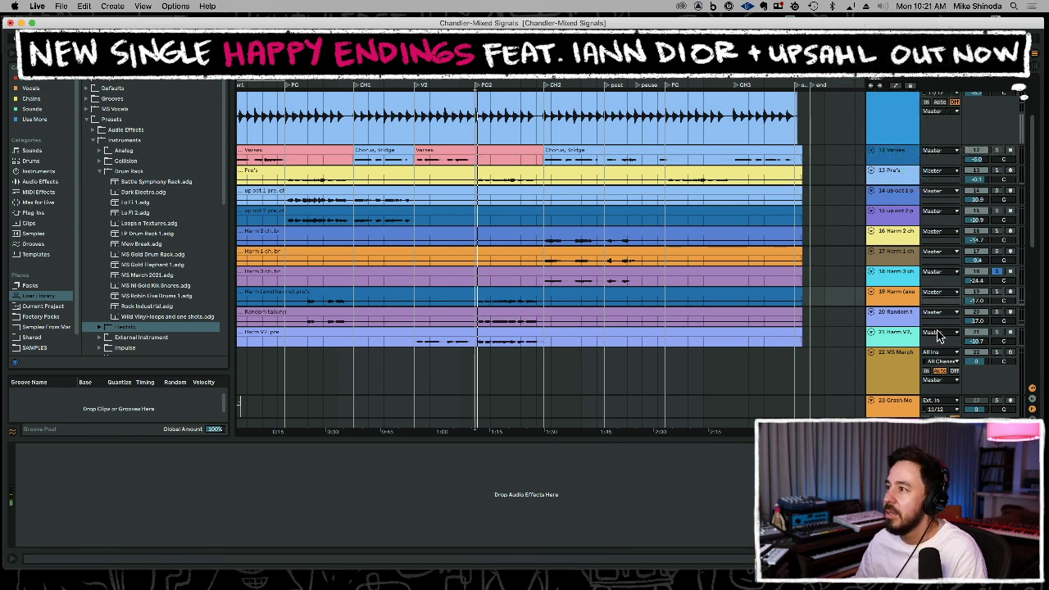
left_click(998, 294)
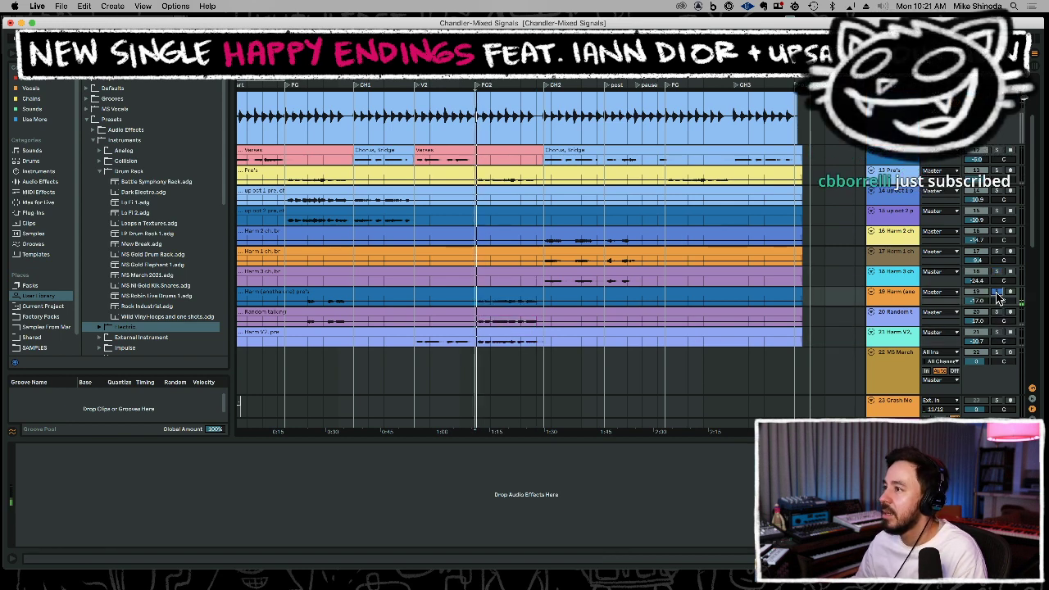
left_click(997, 313)
key("space")
key("space")
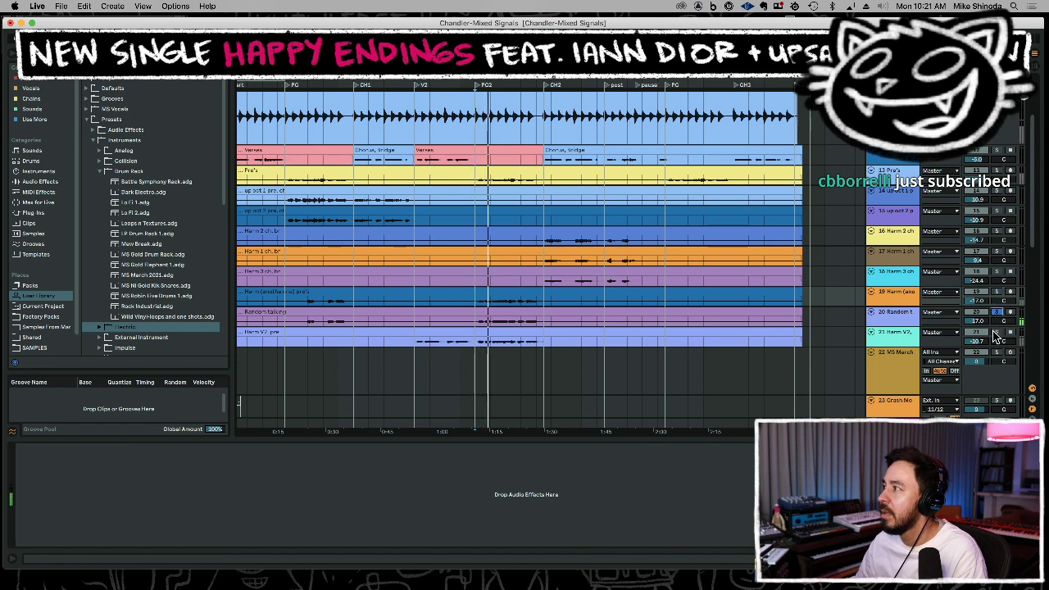
left_click(998, 333)
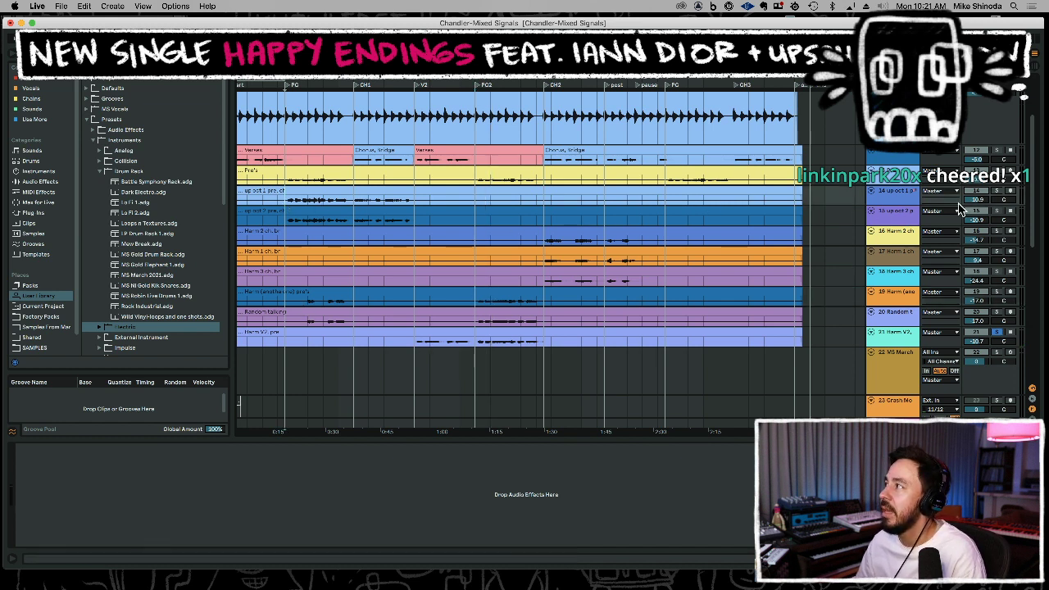
Audition the up oct 1 track in solo from the first pre-chorus, and Harm 1 ch and Harm 3 ch from the CH2 marker.
left_click(997, 191)
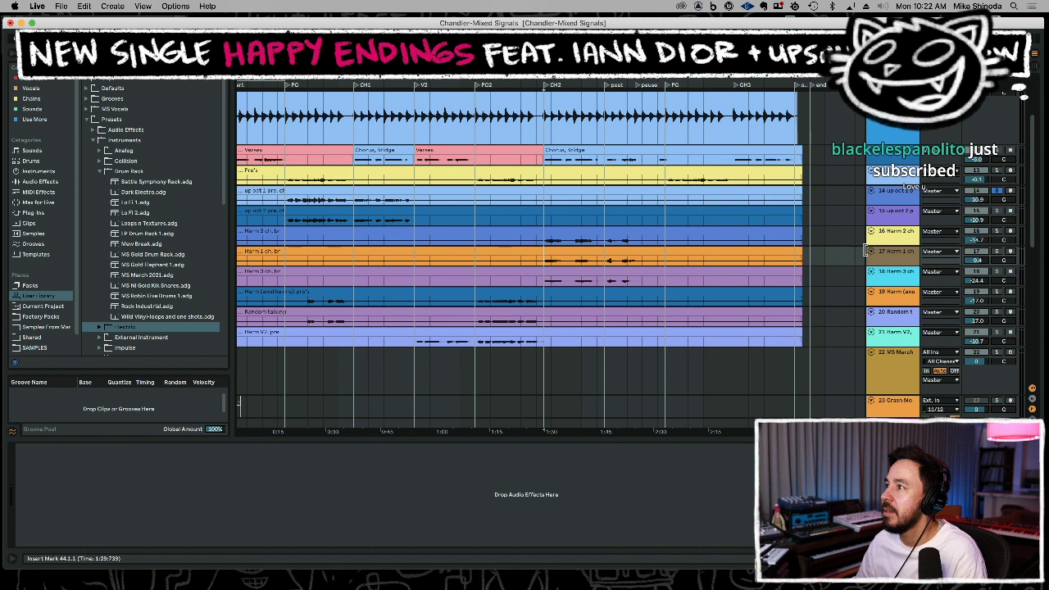
left_click(997, 252)
key("space")
left_click(998, 272)
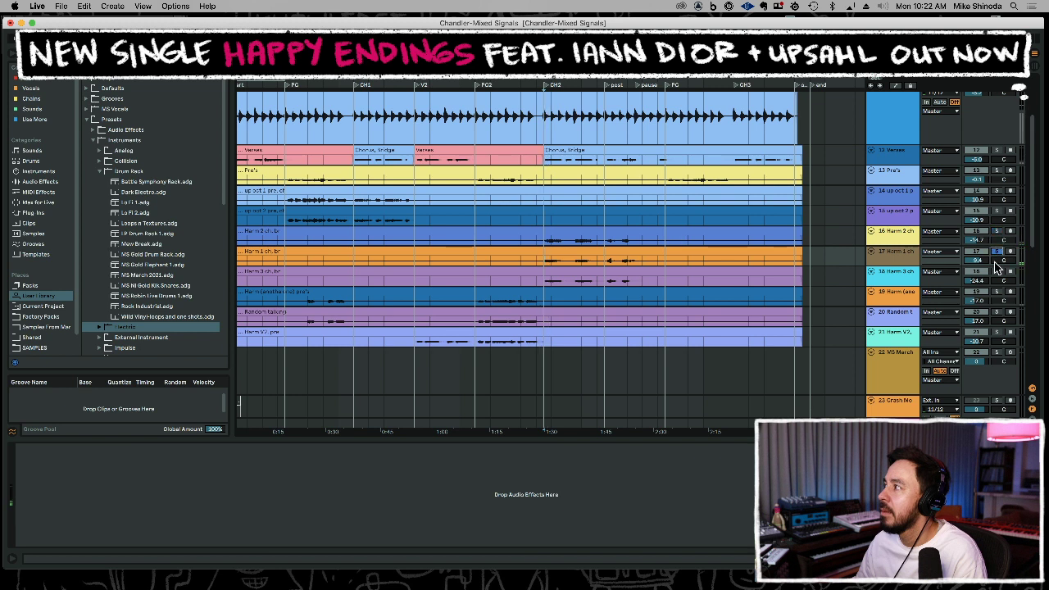
Move the Harm 3 ch track above Harm 1 ch and set its volume to -14.6 dB with the three chorus harmonies soloed.
left_click(900, 276)
left_click_drag(899, 276, 996, 234)
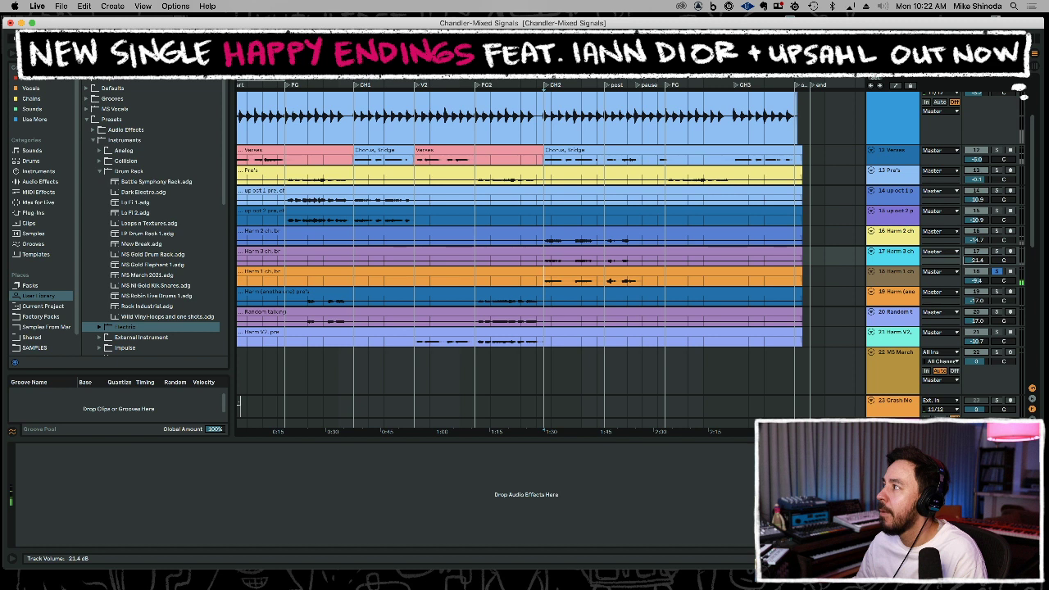
left_click_drag(976, 261, 975, 257)
left_click(997, 251)
left_click(997, 232)
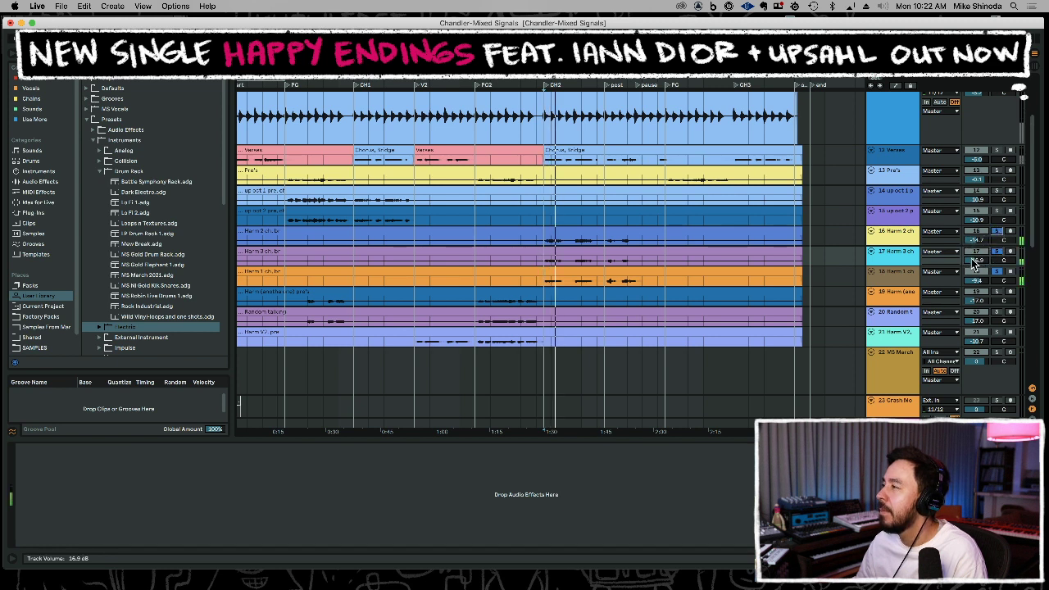
left_click_drag(975, 261, 976, 252)
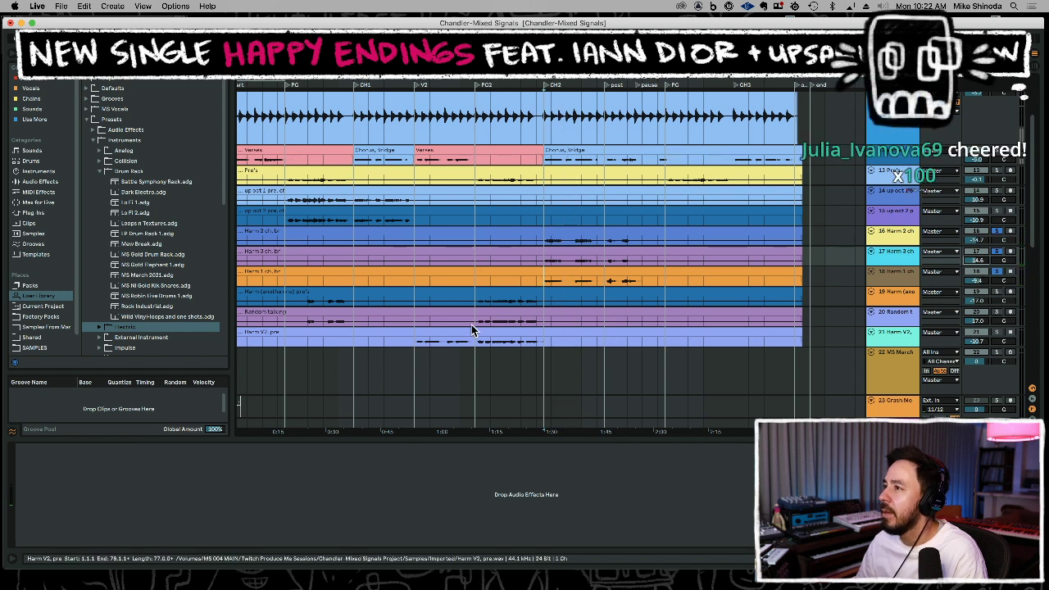
Audition the three pre-chorus harmony tracks in solo from the second pre-chorus and move the Harm V2 track directly below Harm 1 ch.
left_click(475, 302)
left_click(998, 293)
left_click(998, 313)
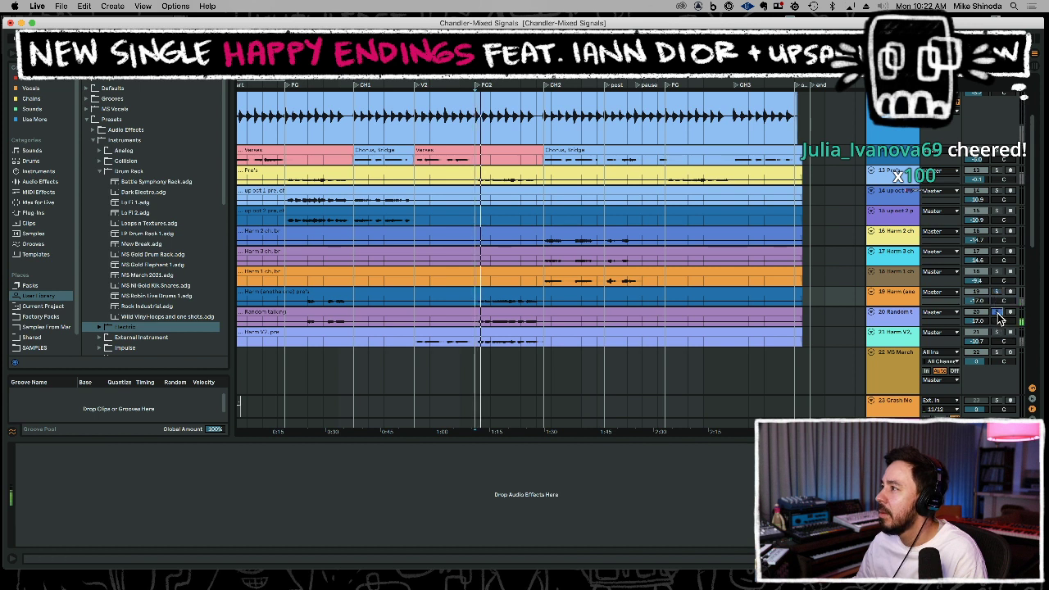
left_click(998, 333)
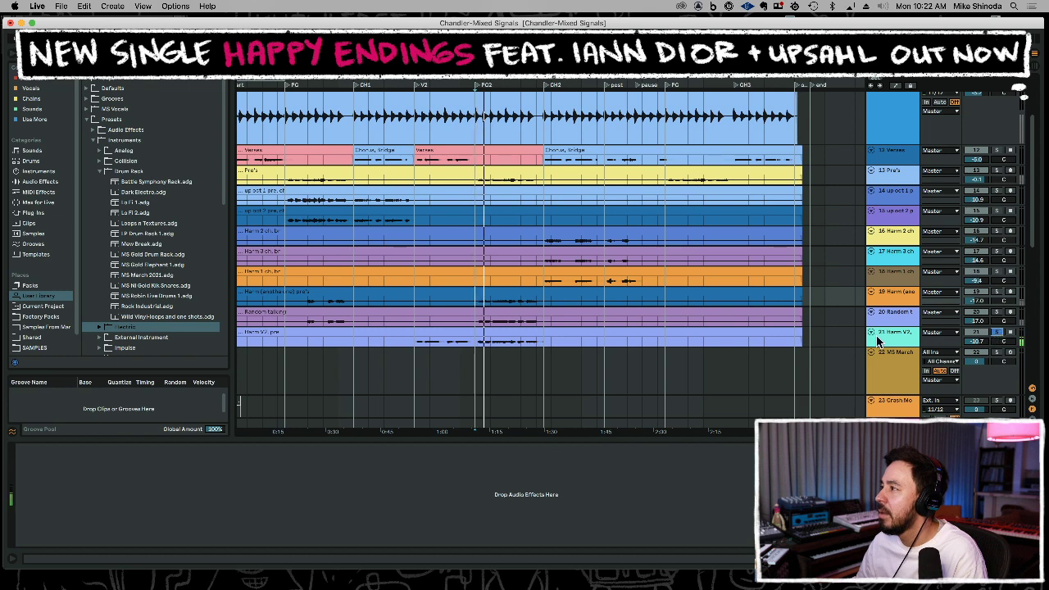
left_click_drag(897, 339, 905, 293)
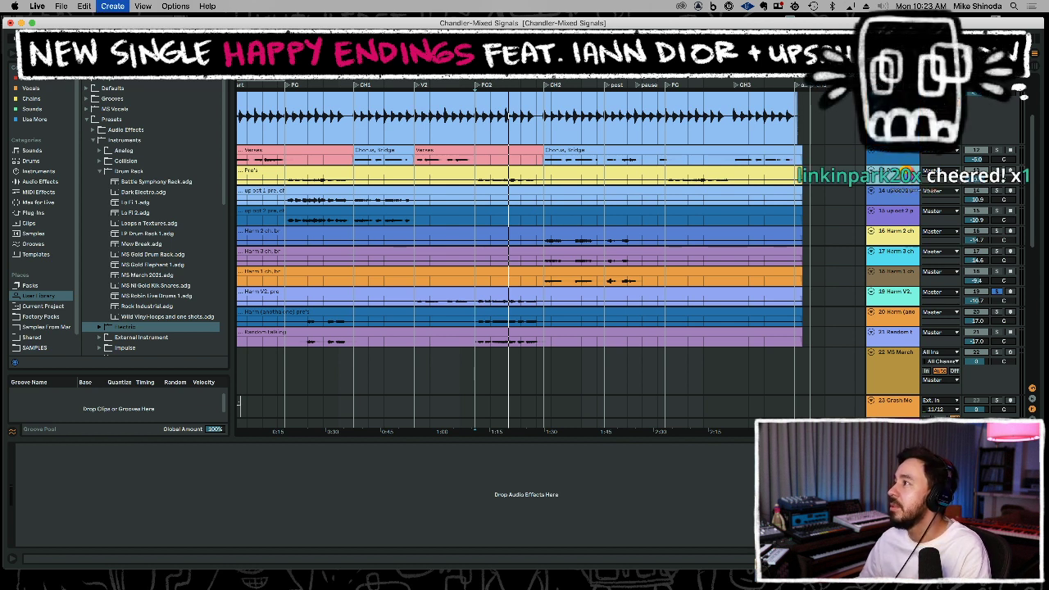
Insert two audio tracks below the Pre's track and name them CH voc 1 and ch voc 2.
left_click(902, 189)
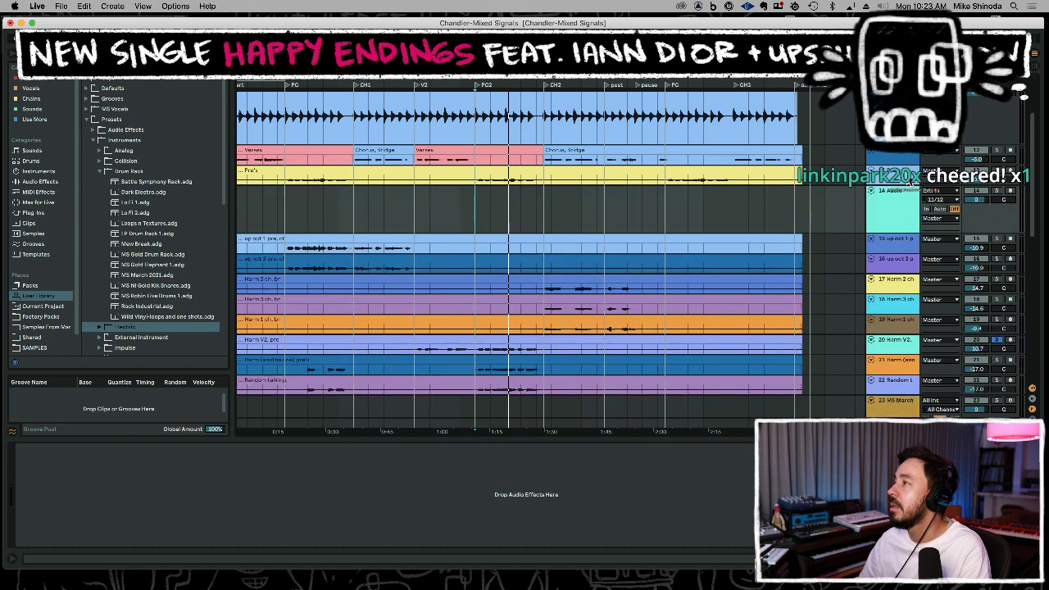
key("super+t")
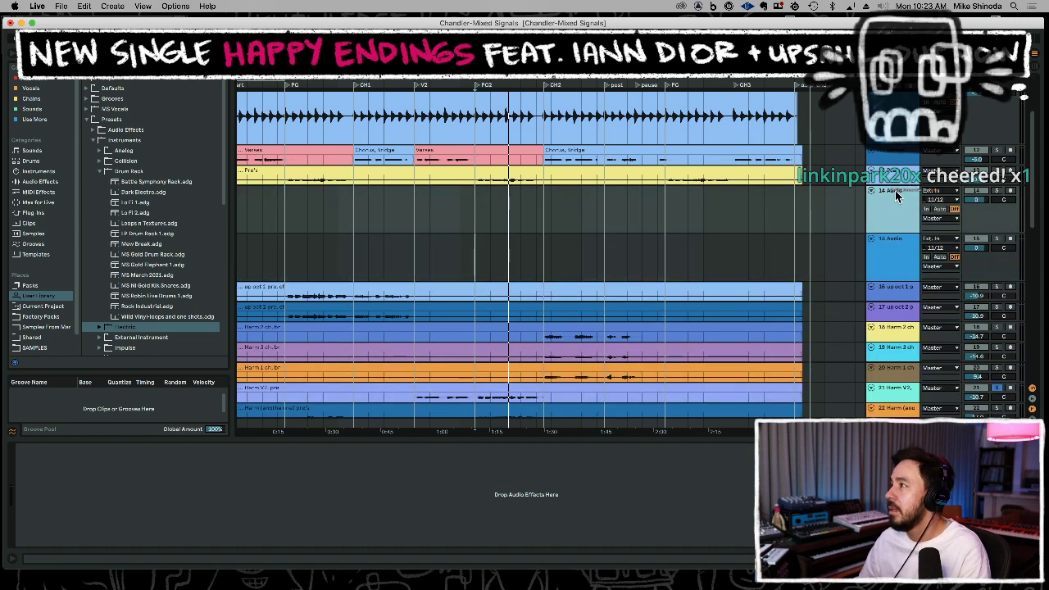
key("super+r")
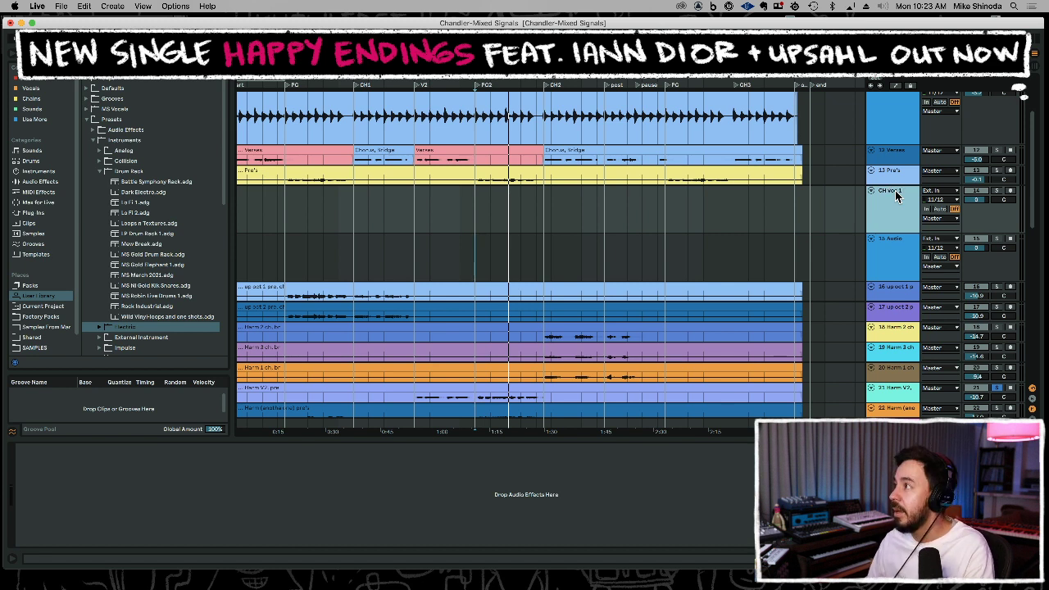
left_click(900, 262)
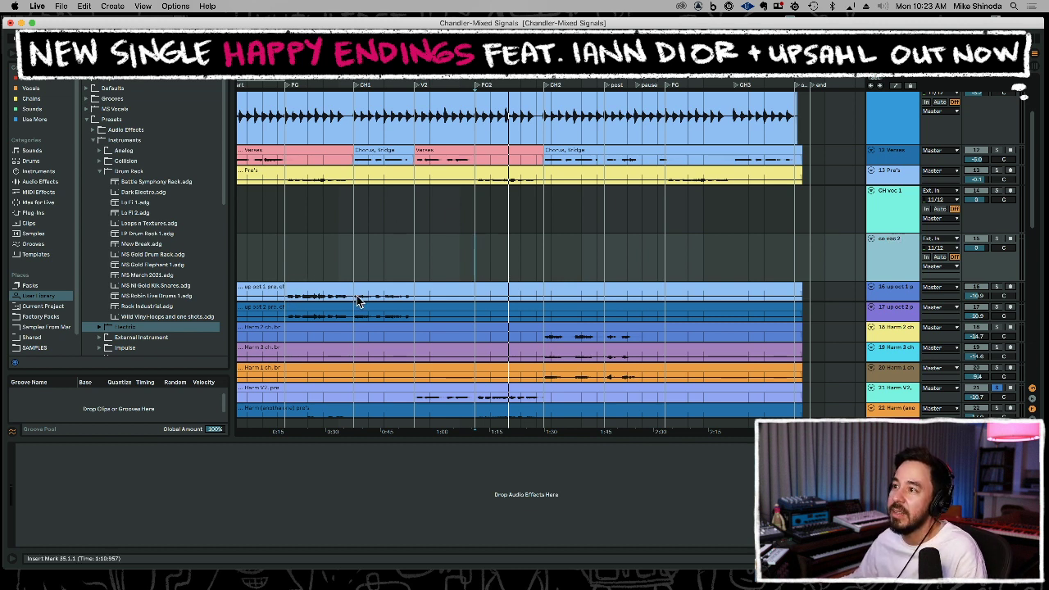
Move the CH1 section of the up oct 1 and up oct 2 tracks onto the two new chorus vocal tracks.
left_click_drag(355, 297, 412, 304)
key("Delete")
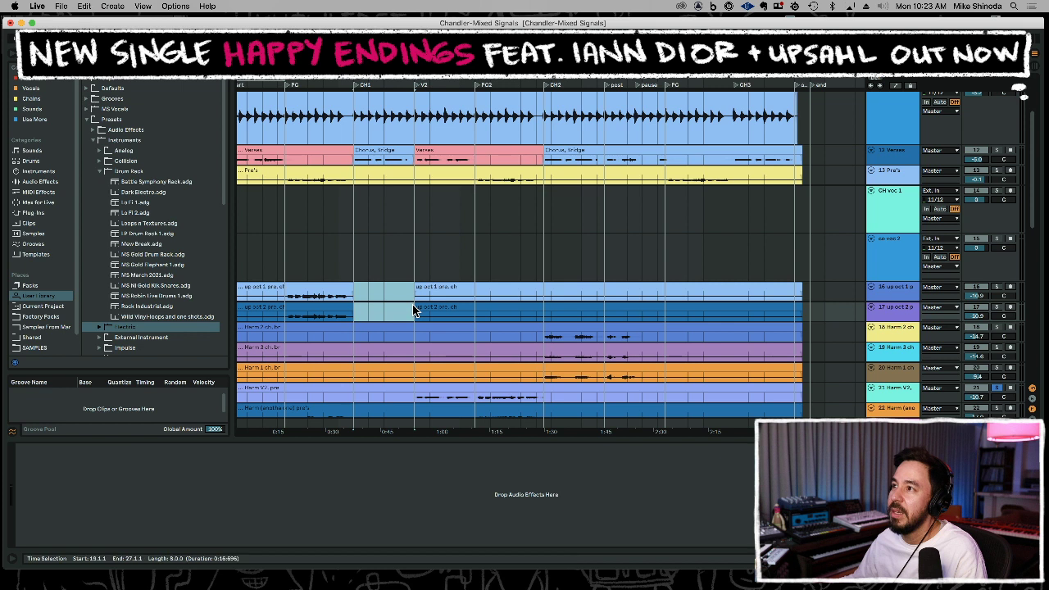
left_click_drag(355, 205, 375, 251)
key("super+v")
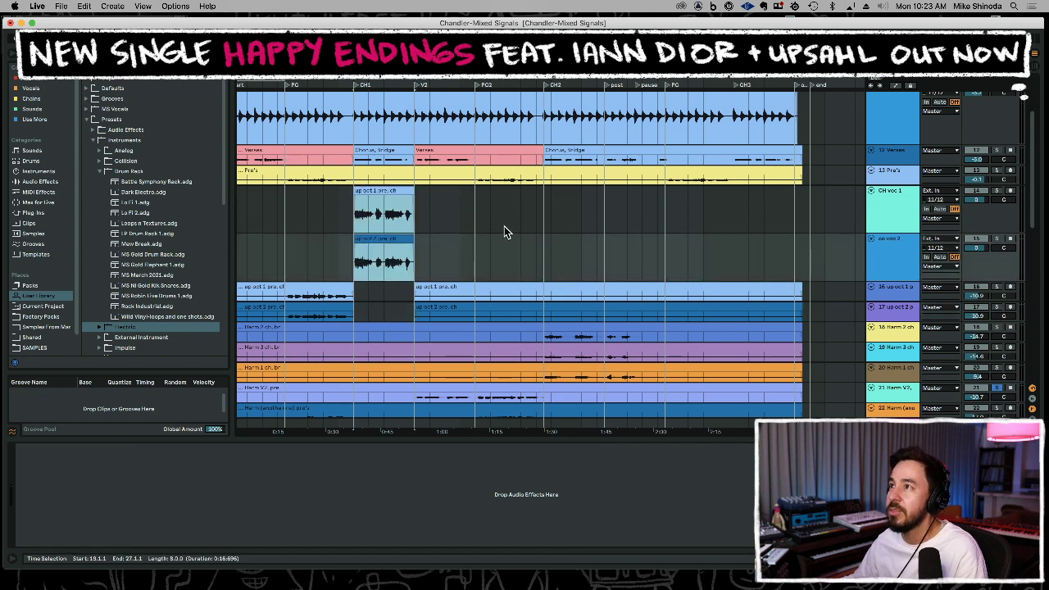
Paste copies of the two chorus vocal clips at the CH2 and CH3 markers.
left_click(544, 217)
key("super+v")
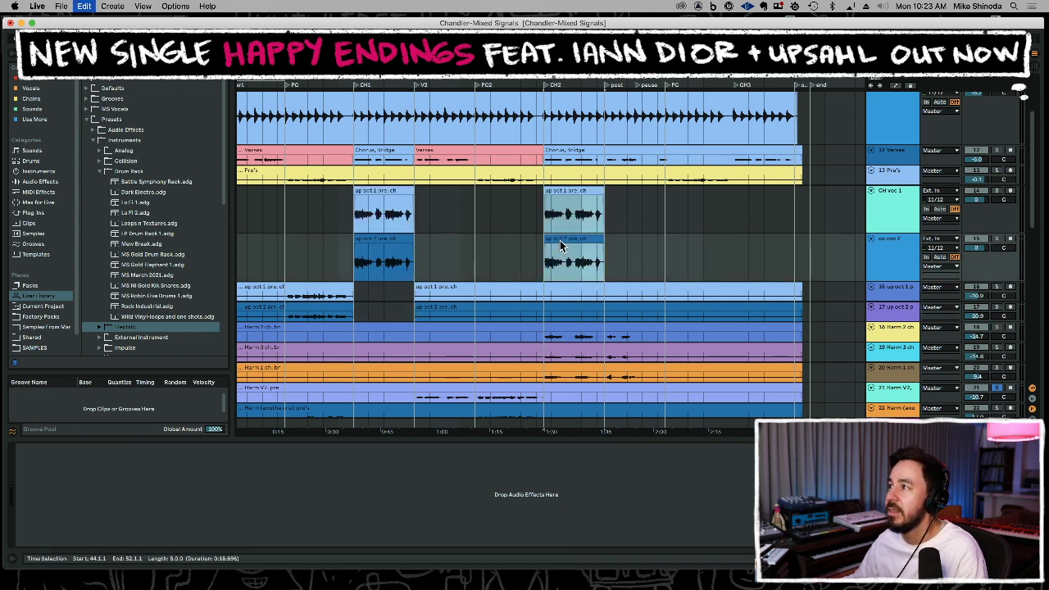
left_click_drag(734, 215, 752, 238)
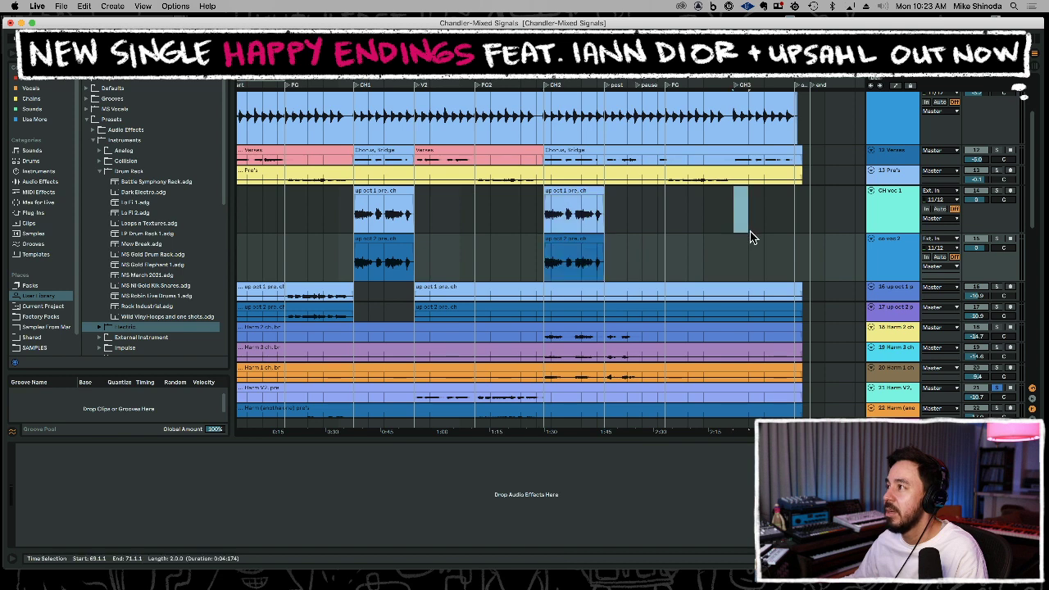
key("super+v")
Delete the empty audio ahead of the first pre-chorus on the up oct 1 and up oct 2 tracks.
scroll(491, 251, "down", 1)
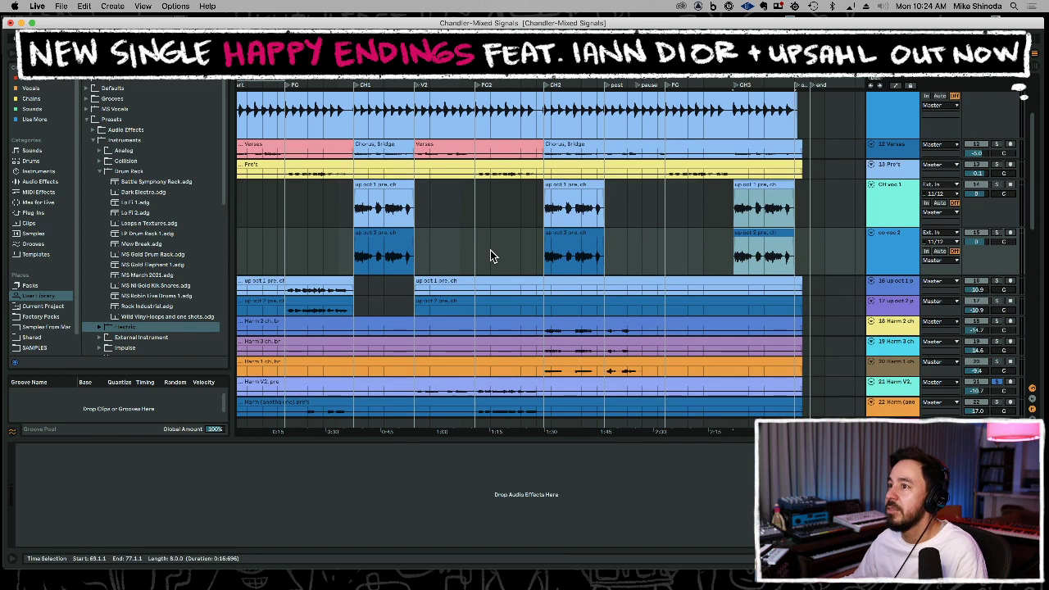
scroll(416, 274, "down", 3)
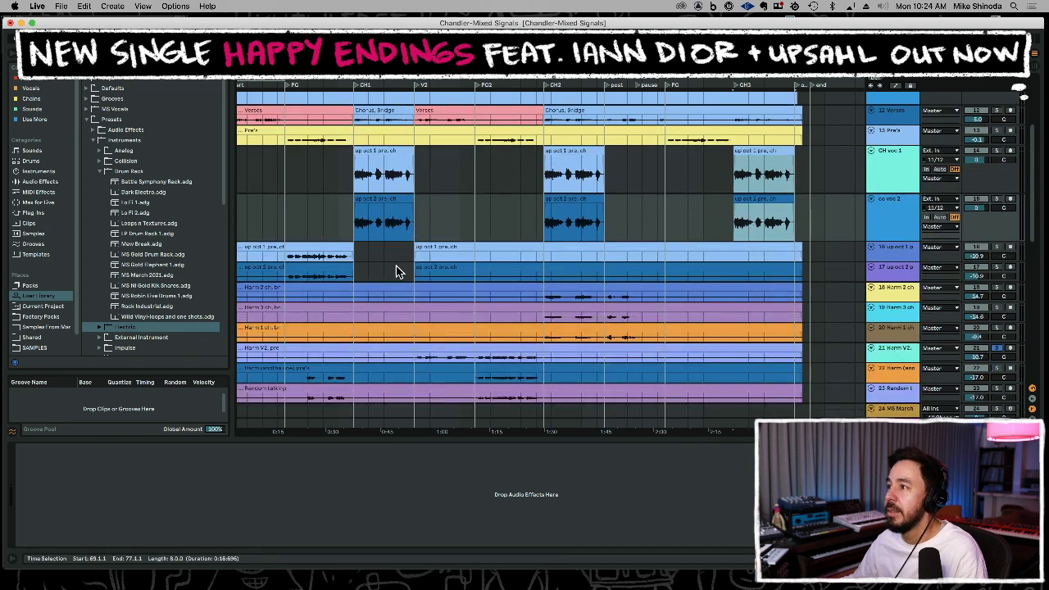
left_click(275, 268)
left_click_drag(272, 263, 223, 267)
key("Delete")
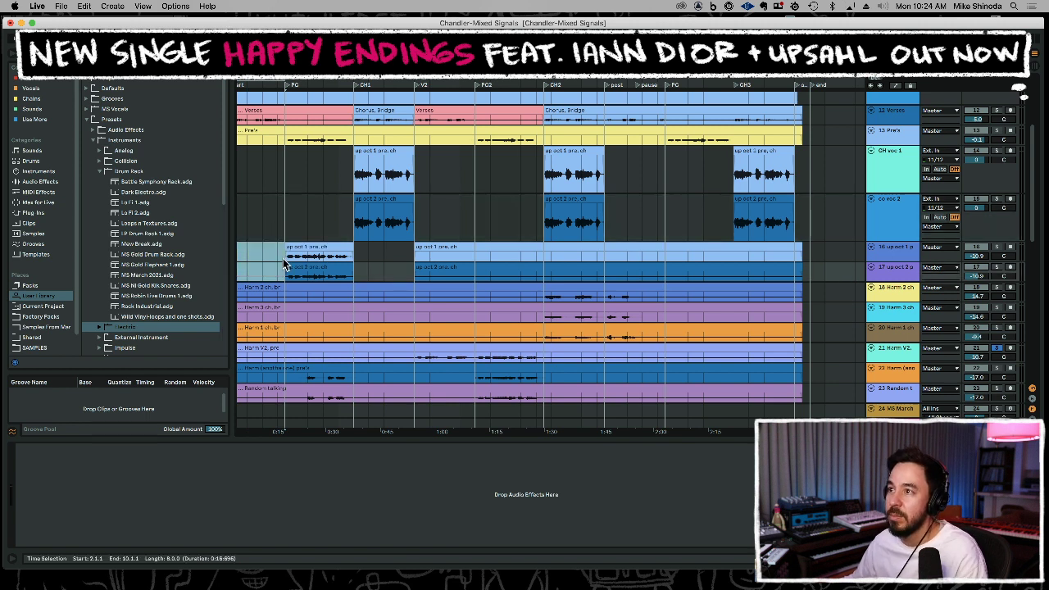
Clear both up oct tracks from V2 onward and paste their first pre-chorus clips at the second and third pre-choruses.
left_click_drag(285, 261, 352, 275)
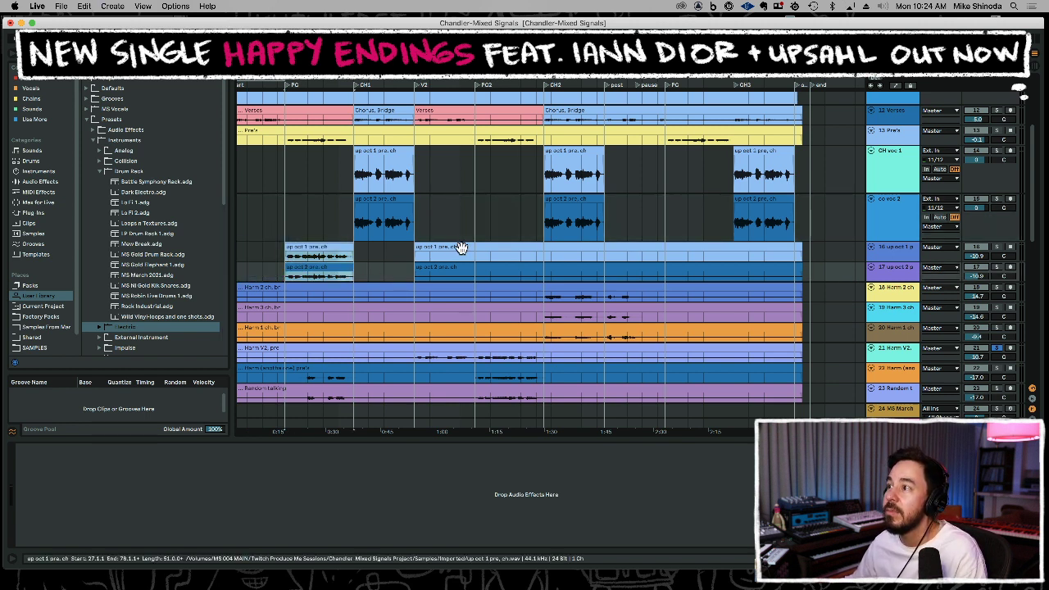
left_click_drag(408, 247, 831, 270)
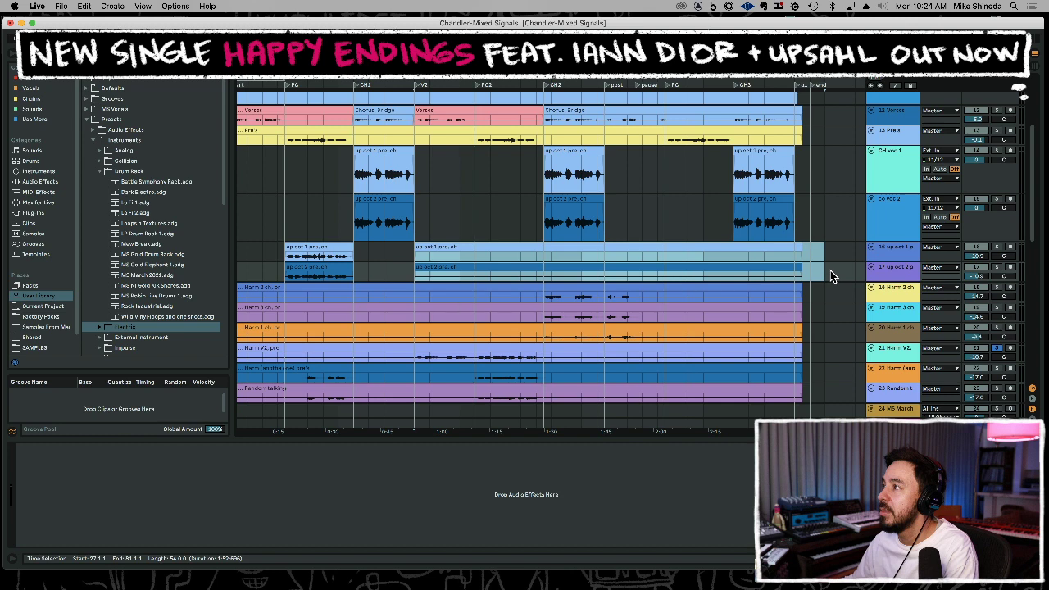
key("Delete")
left_click(477, 260)
key("super+v")
left_click(671, 264)
key("super+v")
Copy the CH2 section of the Harm 2, Harm 3 and Harm 1 ch tracks to the CH3 marker.
scroll(585, 270, "down", 1)
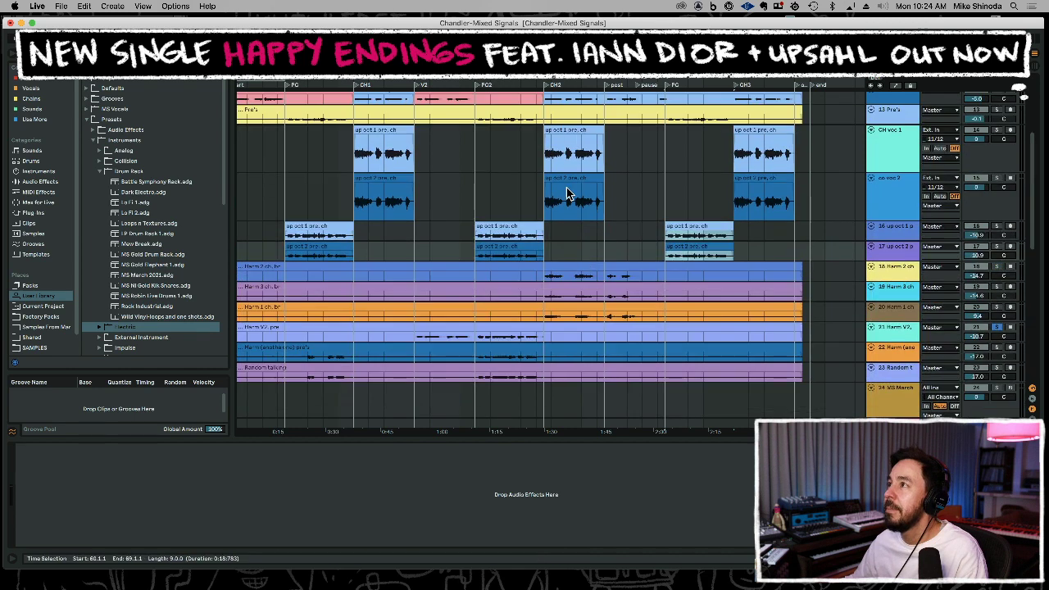
left_click_drag(545, 280, 596, 309)
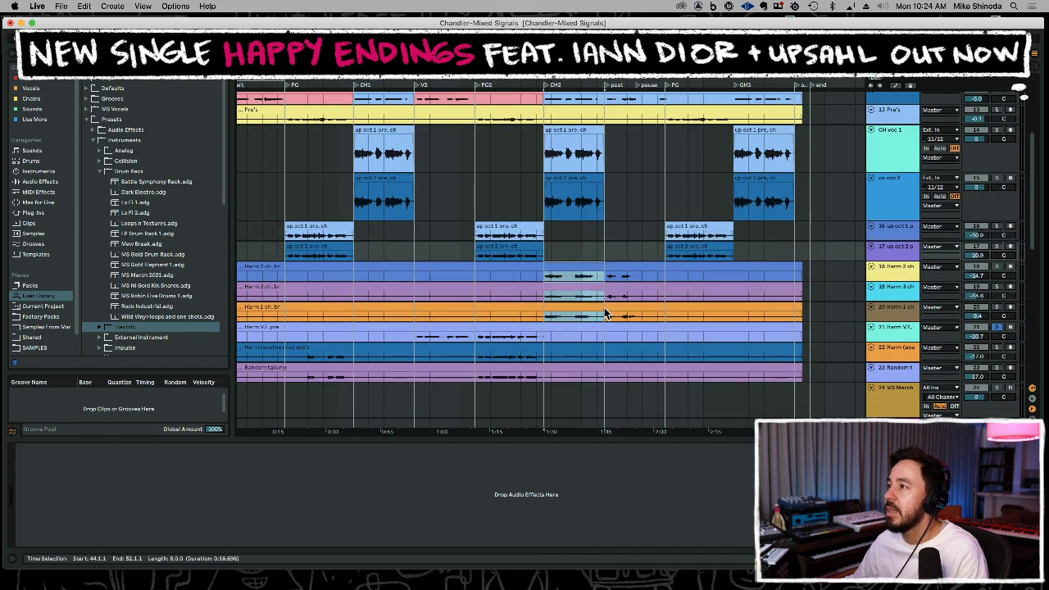
left_click(734, 279)
key("super+v")
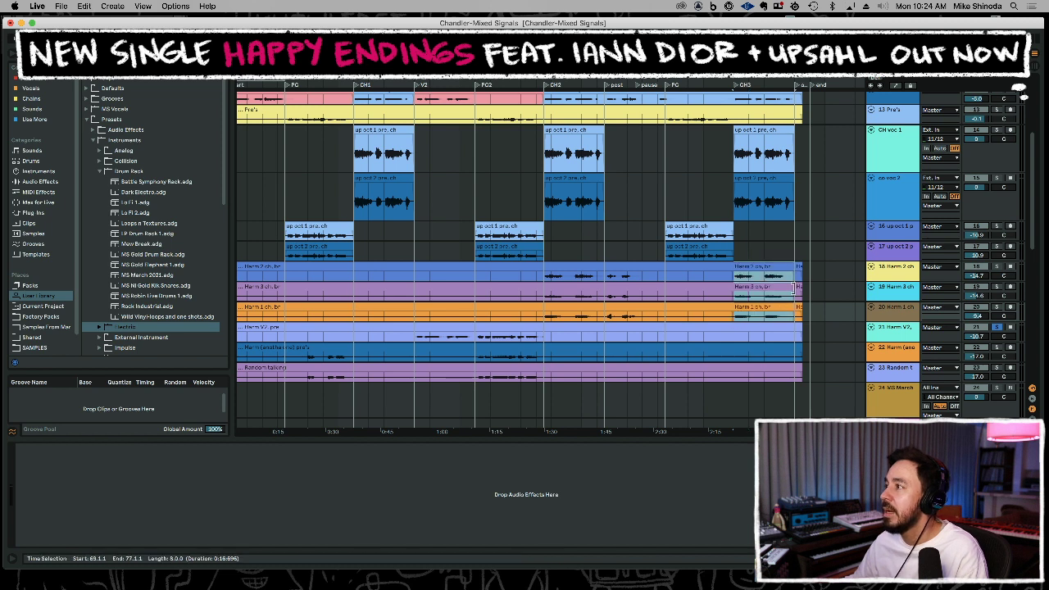
Delete the empty audio on the three chorus harmony tracks after CH3, between the pause and CH3, and before CH2.
left_click_drag(795, 266, 825, 319)
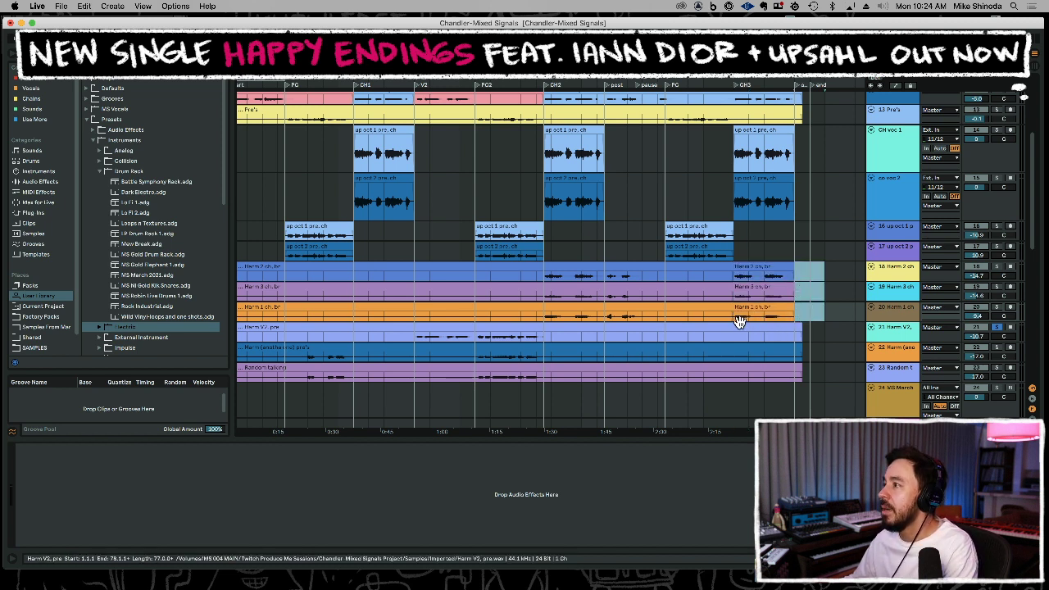
left_click_drag(738, 320, 636, 276)
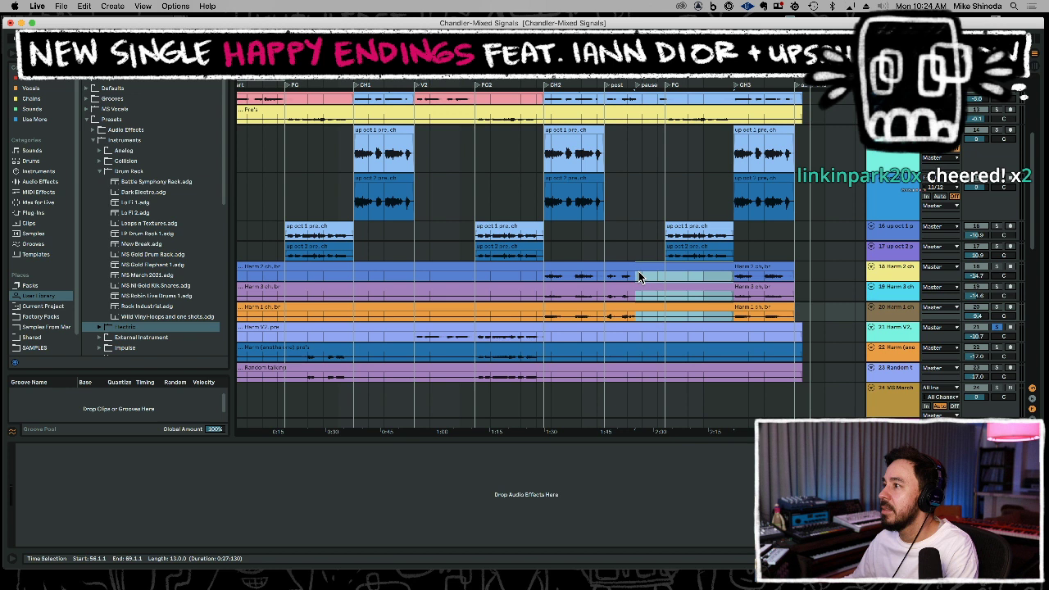
key("Delete")
left_click_drag(543, 316, 231, 278)
key("Delete")
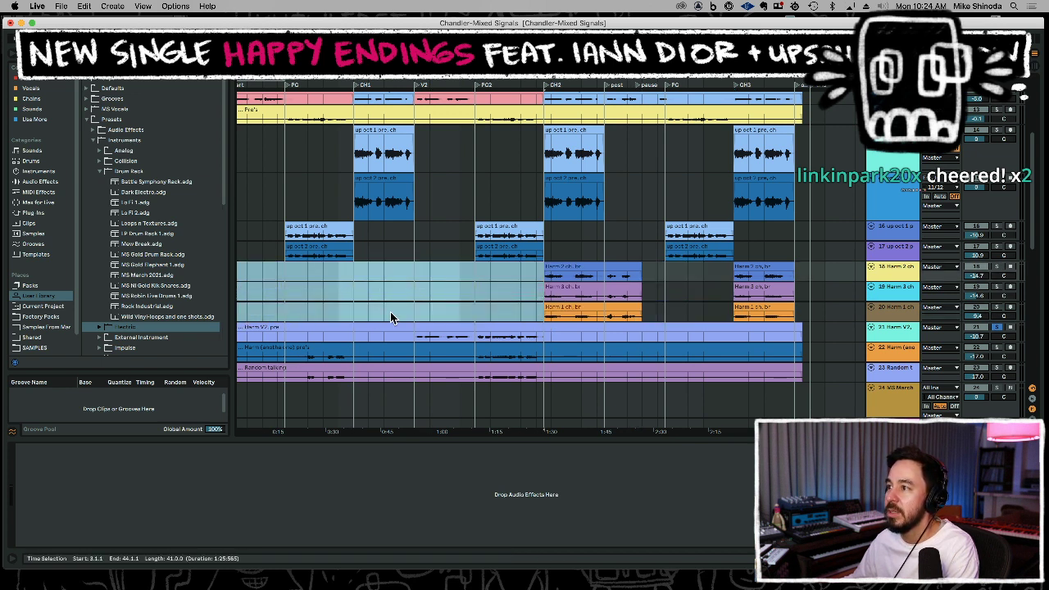
left_click_drag(401, 339, 222, 330)
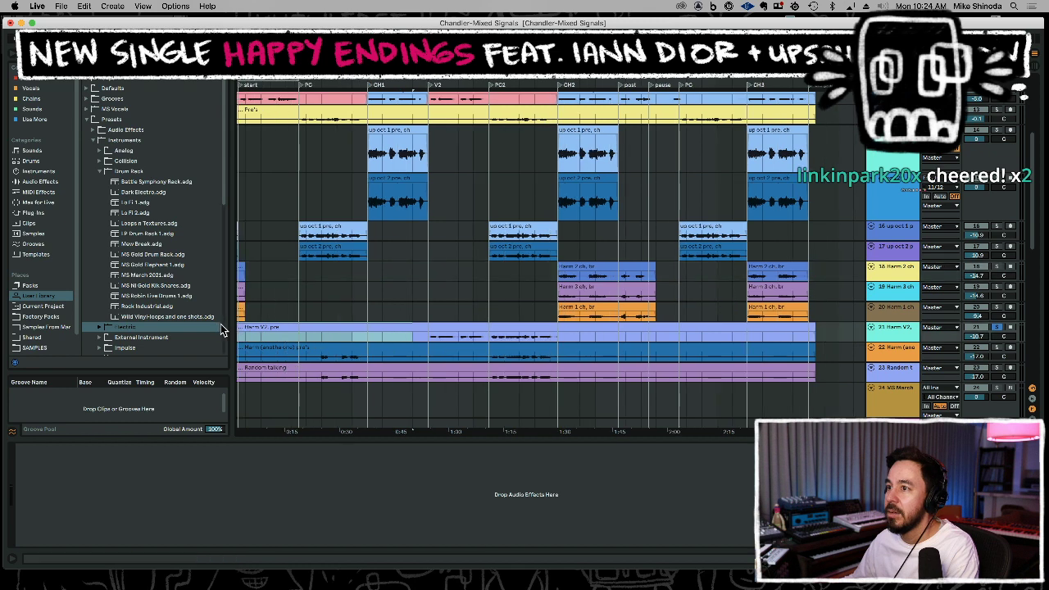
left_click(222, 330)
key("Delete")
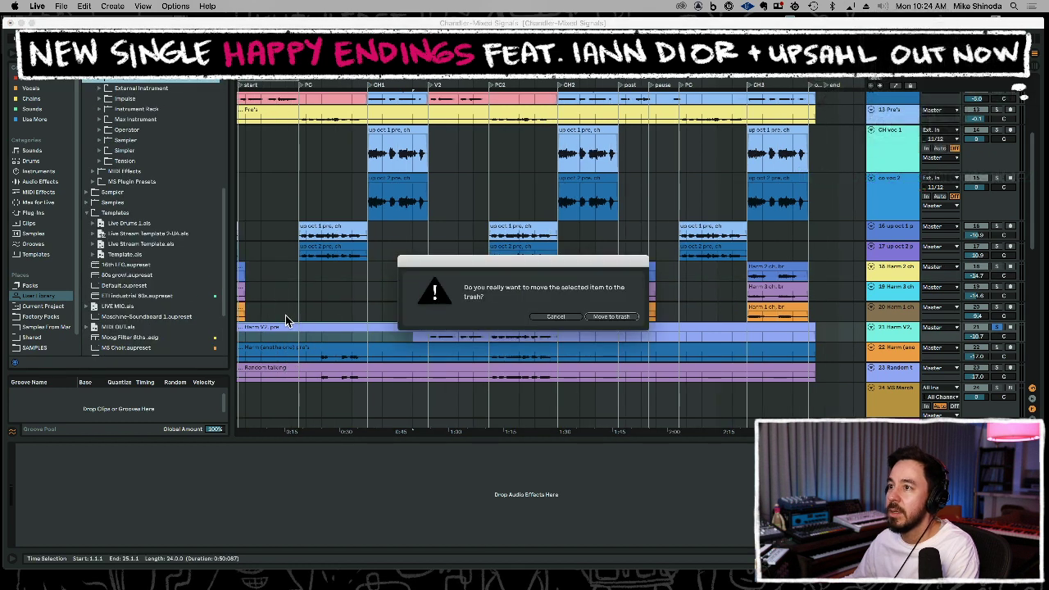
left_click(555, 317)
Delete the empty audio before V2 on the Harm V2 track and the leftover clips at the song start on the up oct and chorus harmony tracks.
left_click_drag(414, 341, 239, 230)
key("Delete")
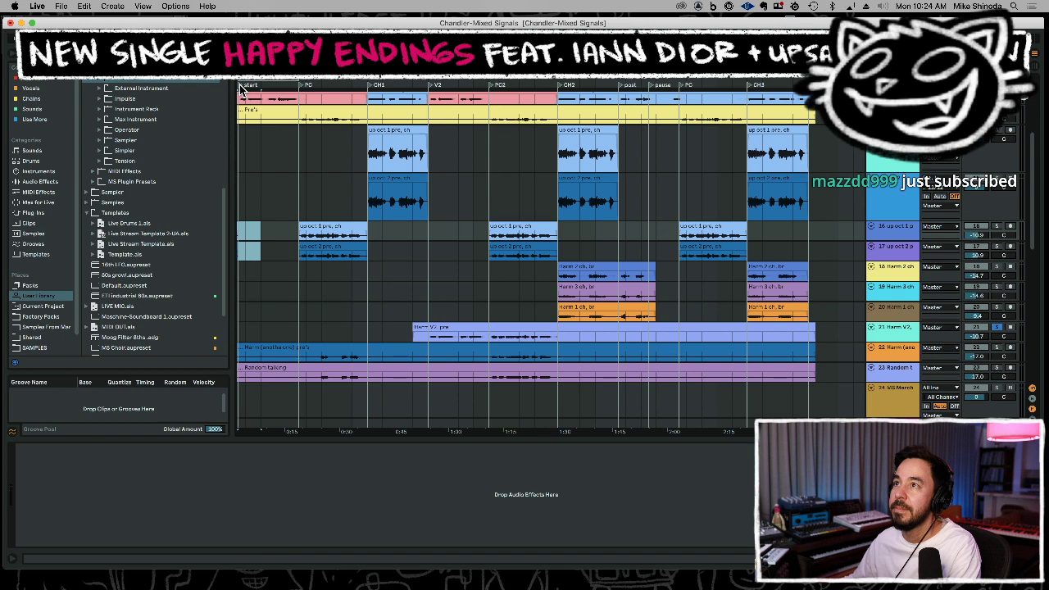
left_click_drag(239, 86, 229, 86)
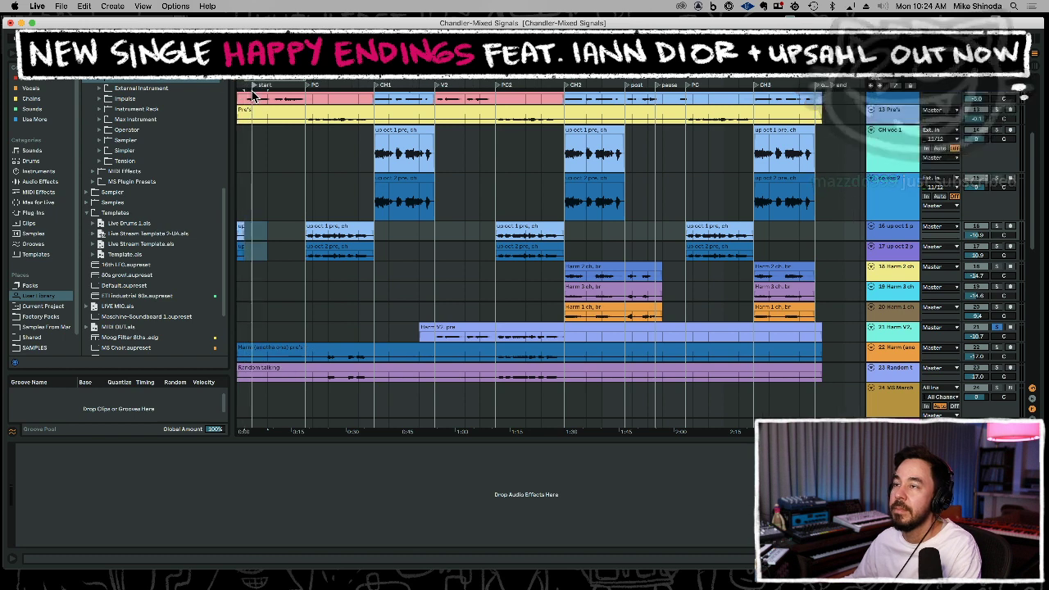
left_click_drag(284, 230, 238, 273)
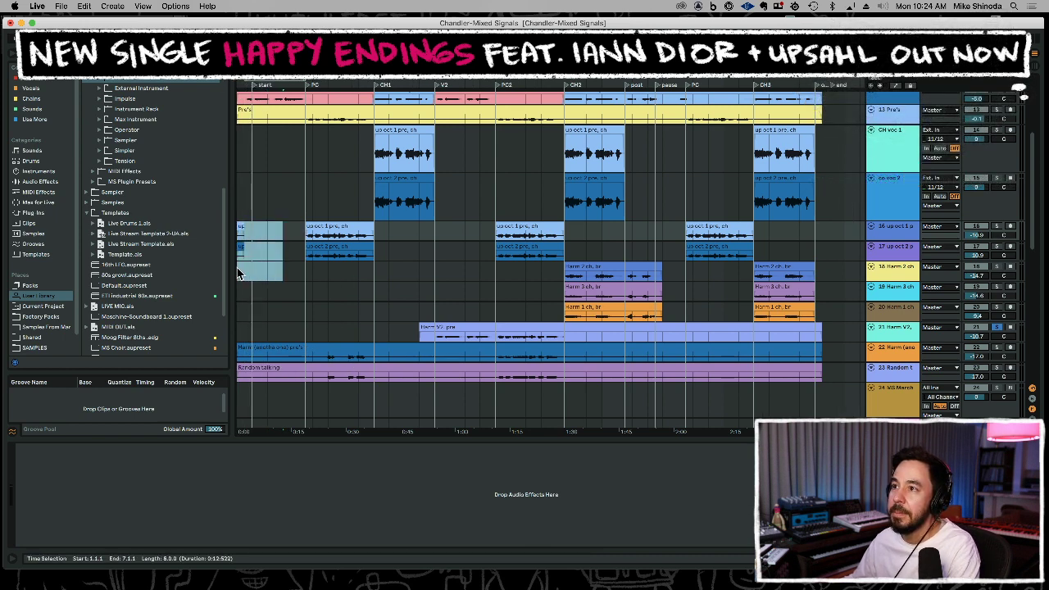
key("Delete")
Delete the Harm (another one) and Random talking audio before the first and second pre-chorus parts, and everything after CH2 on both plus Harm V2.
left_click_drag(315, 334, 247, 393)
left_click_drag(305, 337, 238, 373)
left_click_drag(391, 356, 480, 378)
left_click_drag(576, 336, 843, 364)
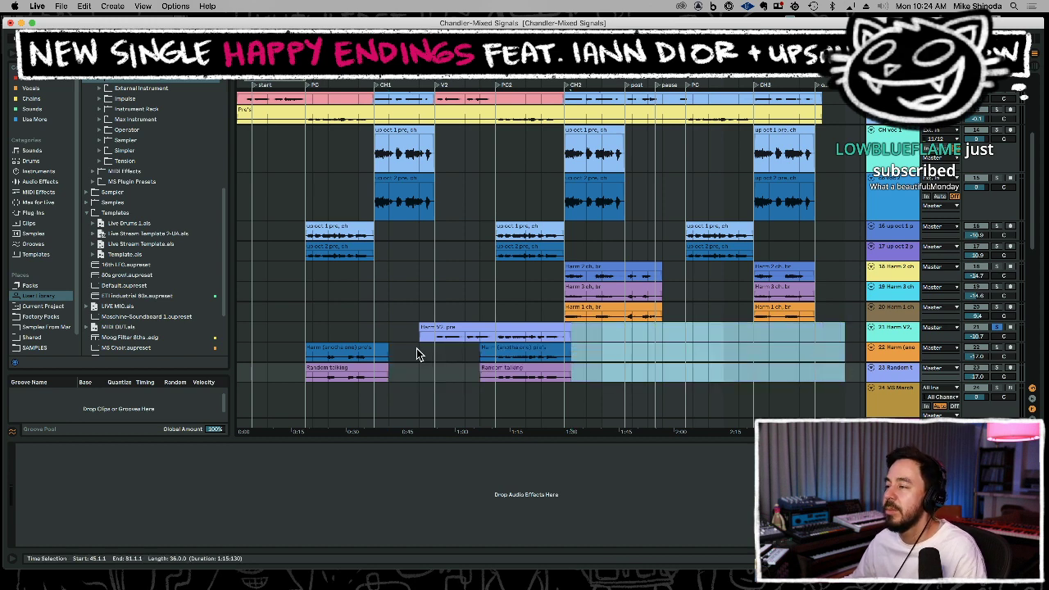
left_click(459, 354)
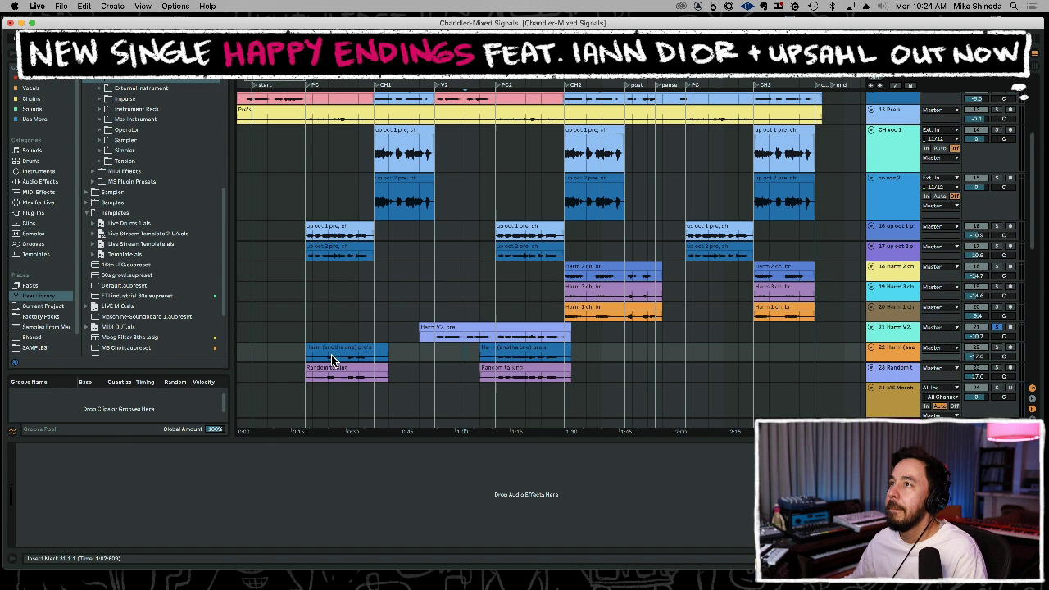
Try to duplicate the second pre-chorus clips of Harm (another one) and Random talking at bar 60, the third pre-chorus.
left_click_drag(307, 362, 388, 380)
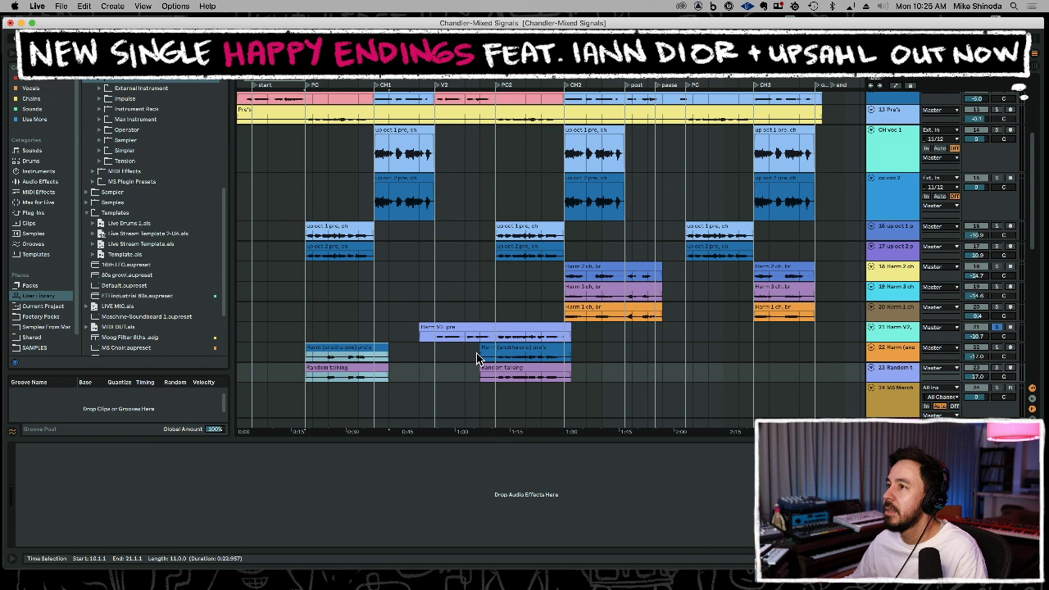
left_click_drag(478, 359, 684, 382)
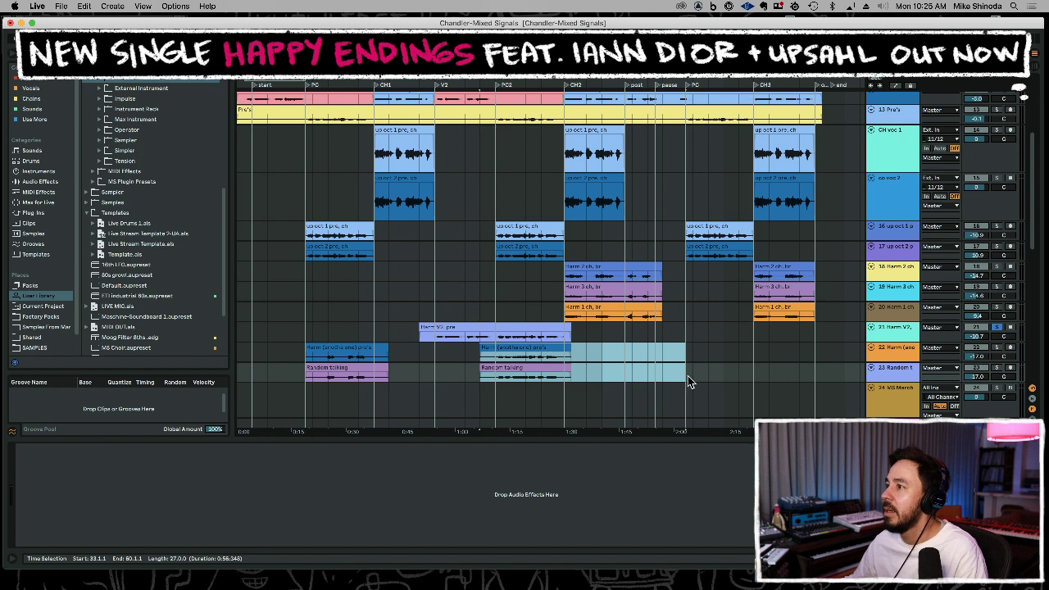
key("super+d")
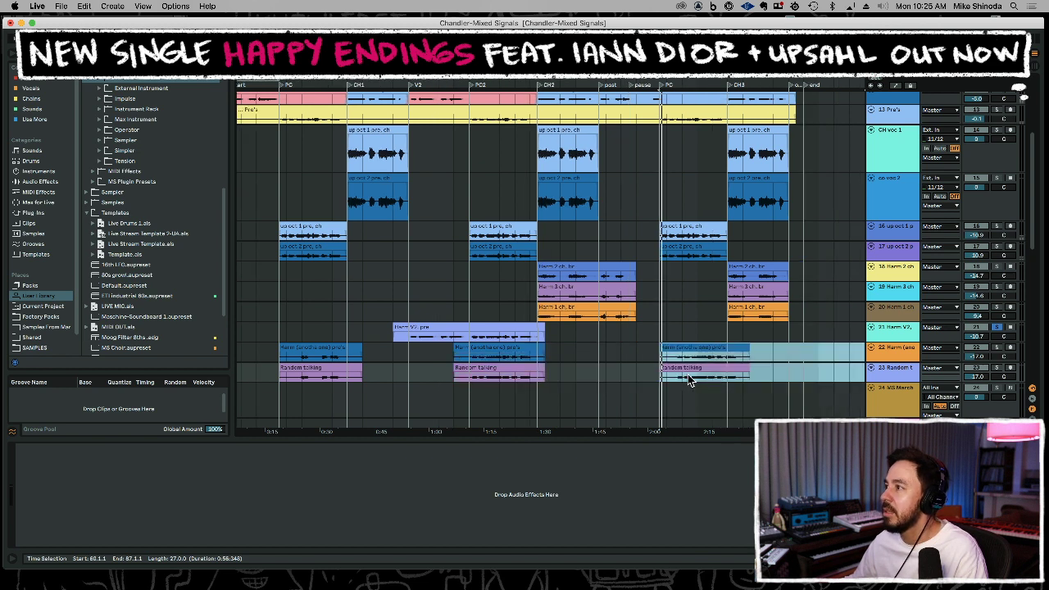
key("super+z")
Duplicate the second pre-chorus clips of Harm (another one) and Random talking at bar 58, play them, and unsolo the Harm V2 track.
left_click(453, 363)
left_click_drag(454, 363, 643, 383)
key("super+d")
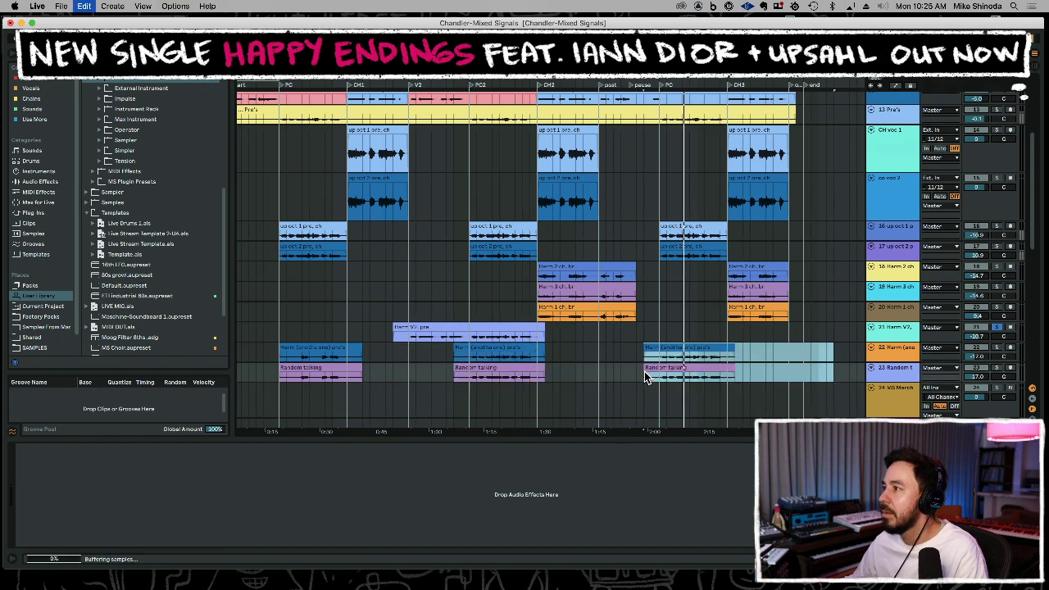
key("space")
key("space")
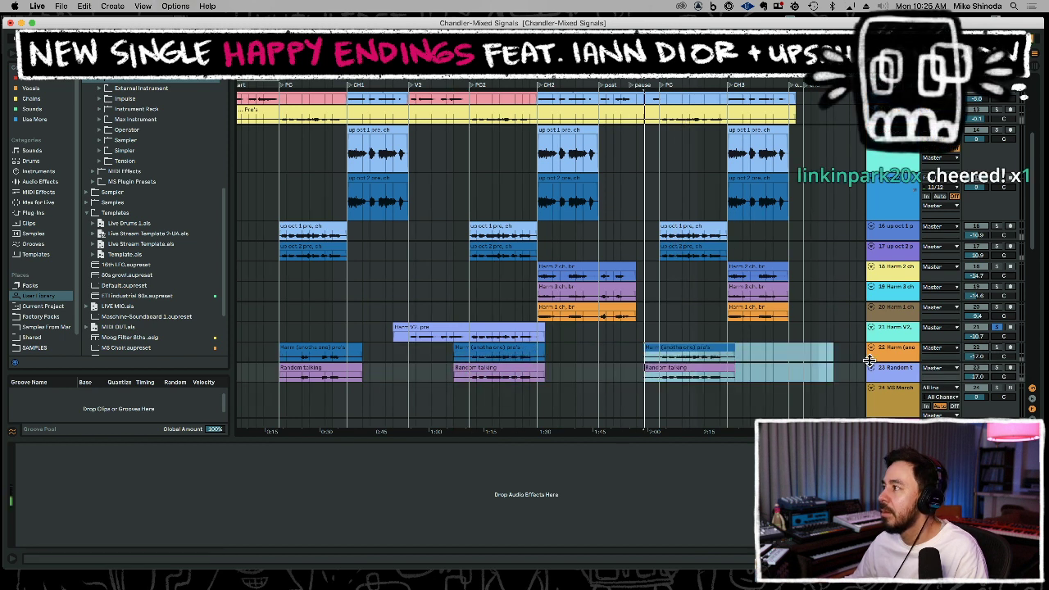
left_click(1000, 329)
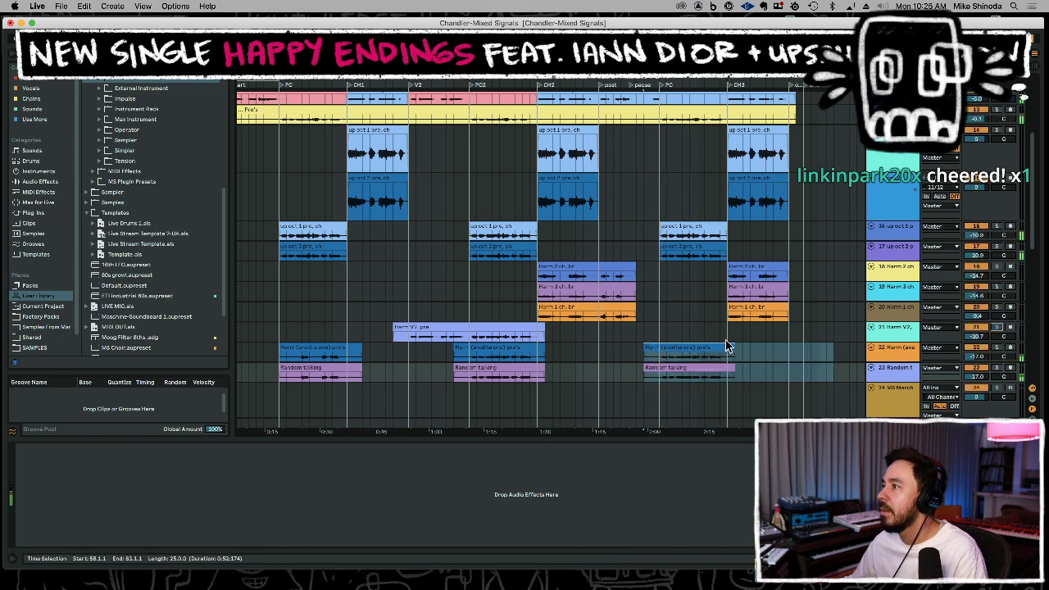
Trim the copied Harm (another one) and Random talking clips to start just after the third PC marker and end at CH3.
left_click_drag(679, 74, 630, 224)
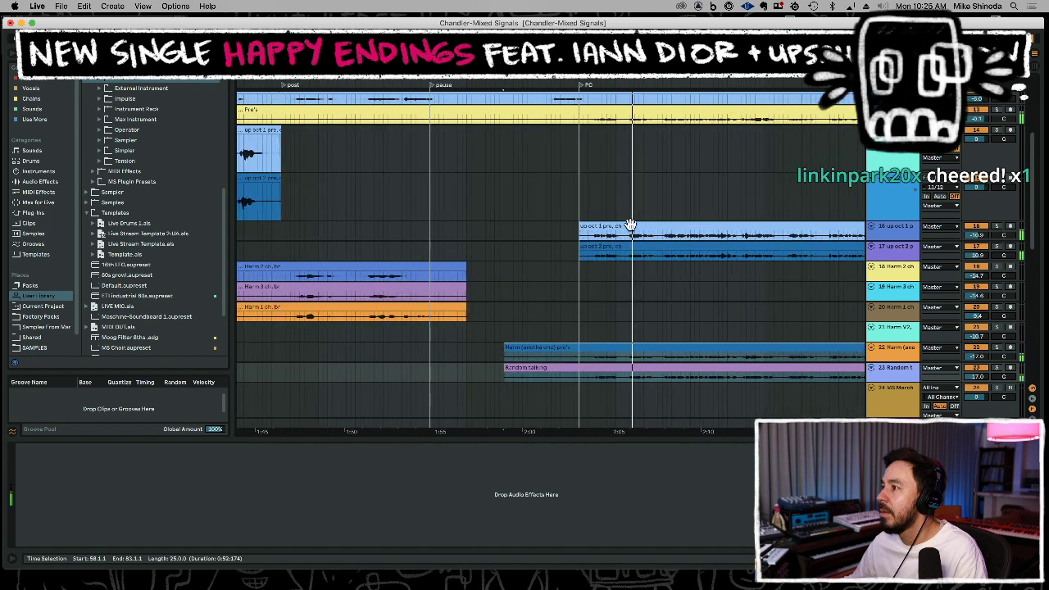
left_click_drag(585, 361, 466, 377)
key("Delete")
left_click(589, 316)
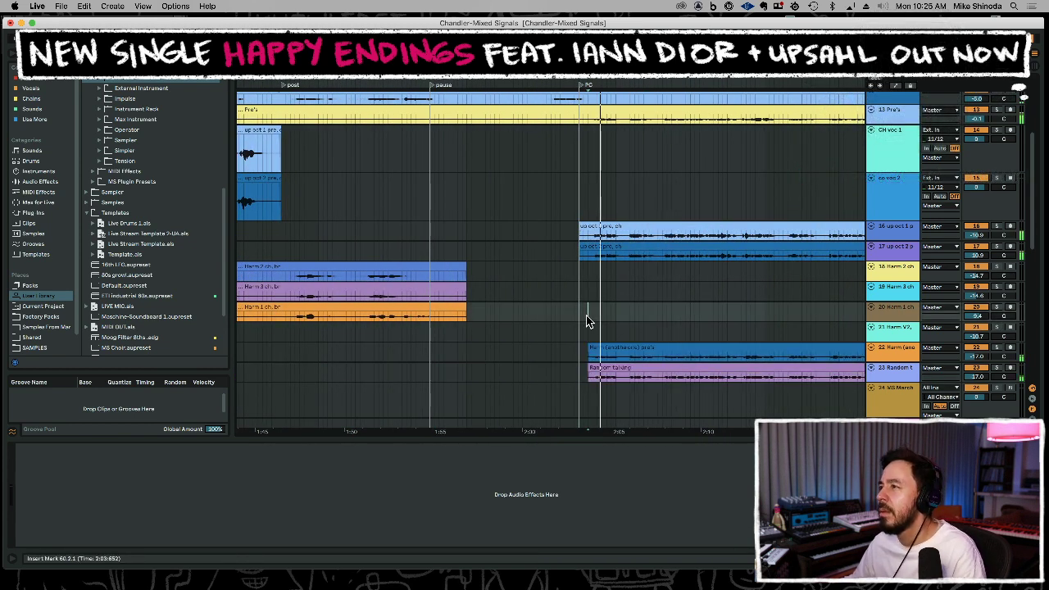
left_click_drag(601, 74, 601, 25)
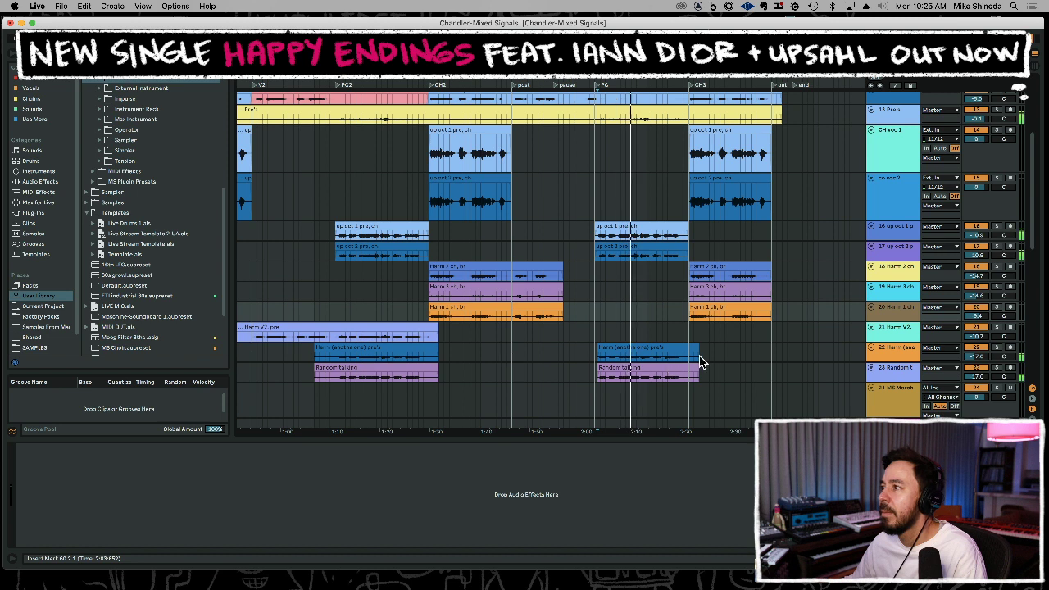
left_click_drag(718, 352, 687, 372)
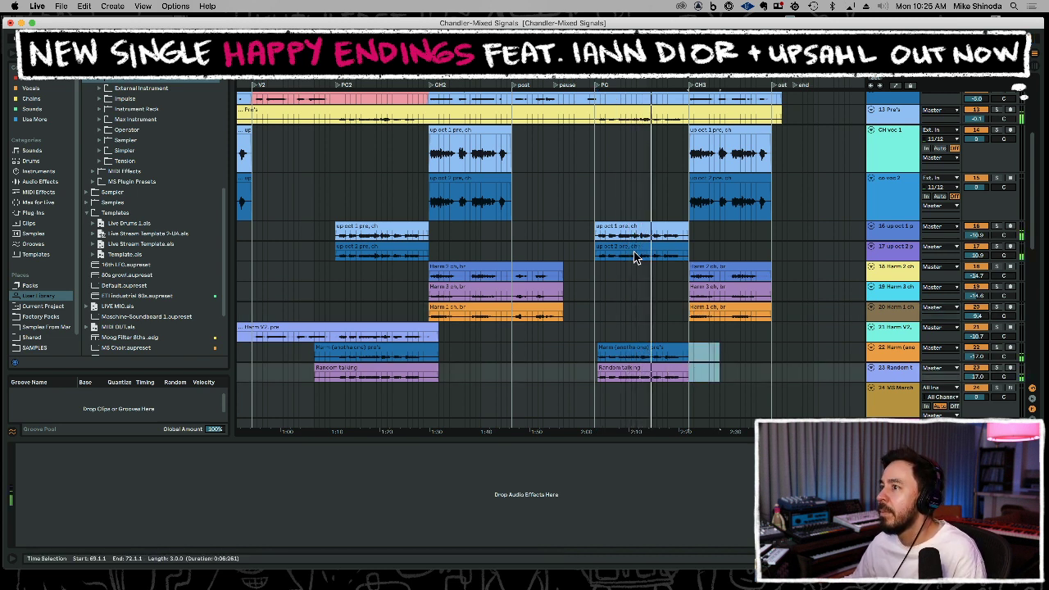
Listen to the end of the third pre-chorus leading up to CH3.
left_click_drag(689, 76, 685, 132)
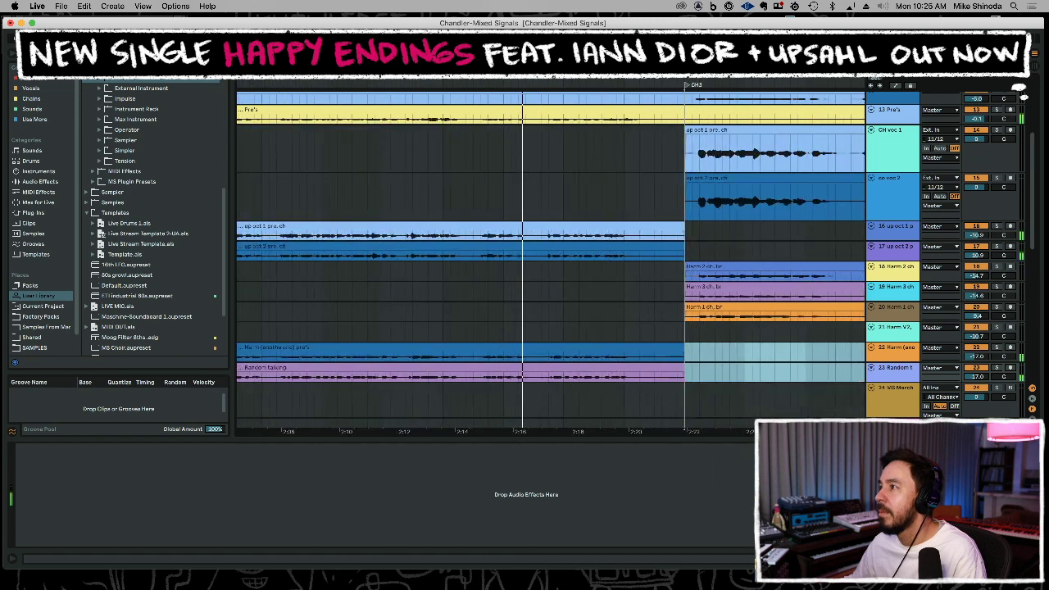
key("space")
key("space")
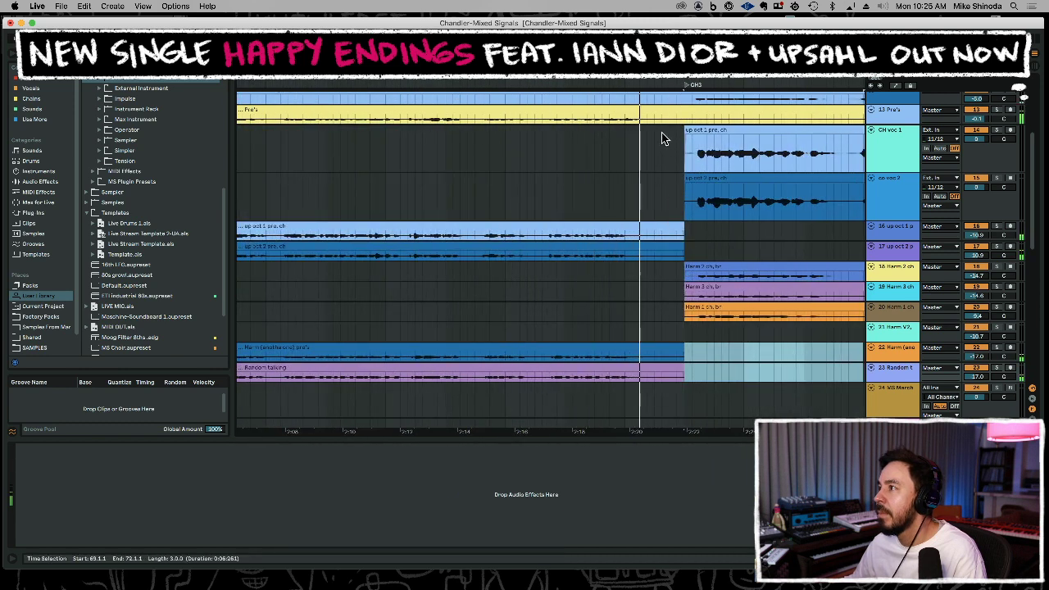
key("space")
Solo the up oct 2 and up oct 1 tracks, separately and together, and listen to them from bar 67.
left_click(563, 204)
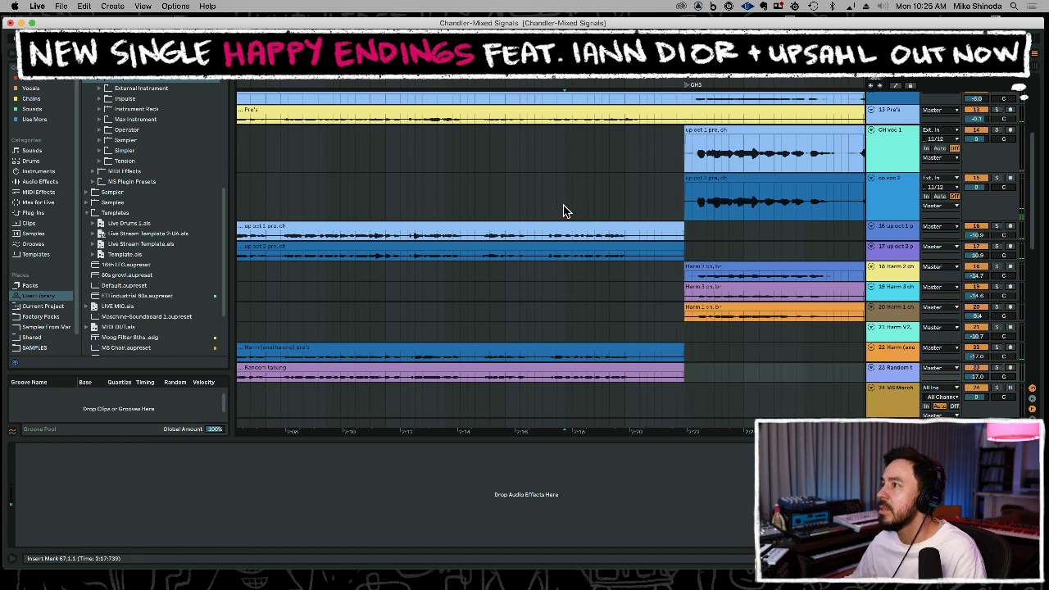
left_click(999, 246)
key("space")
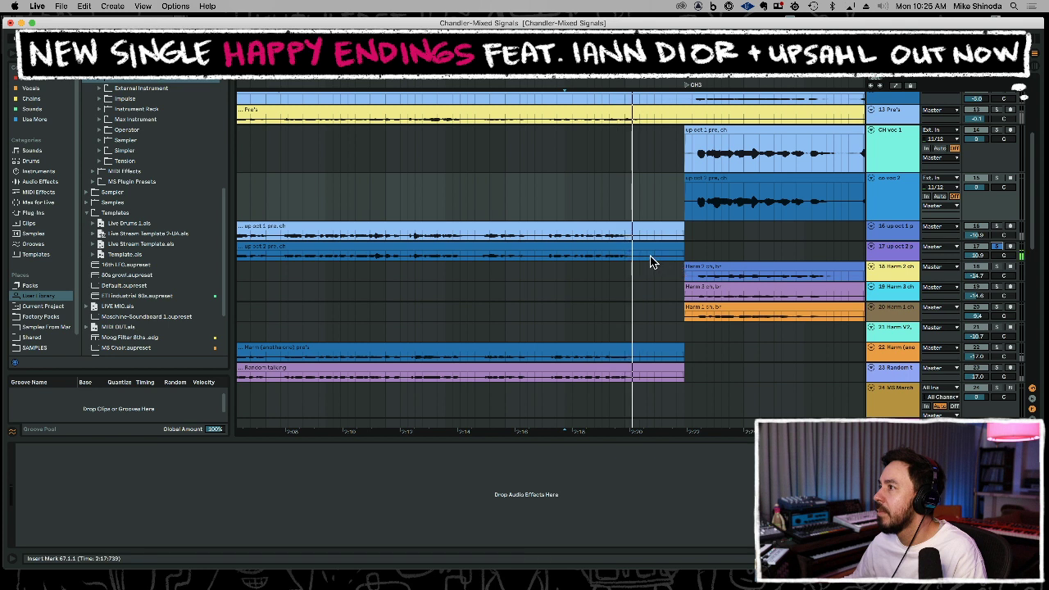
key("space")
left_click(995, 228)
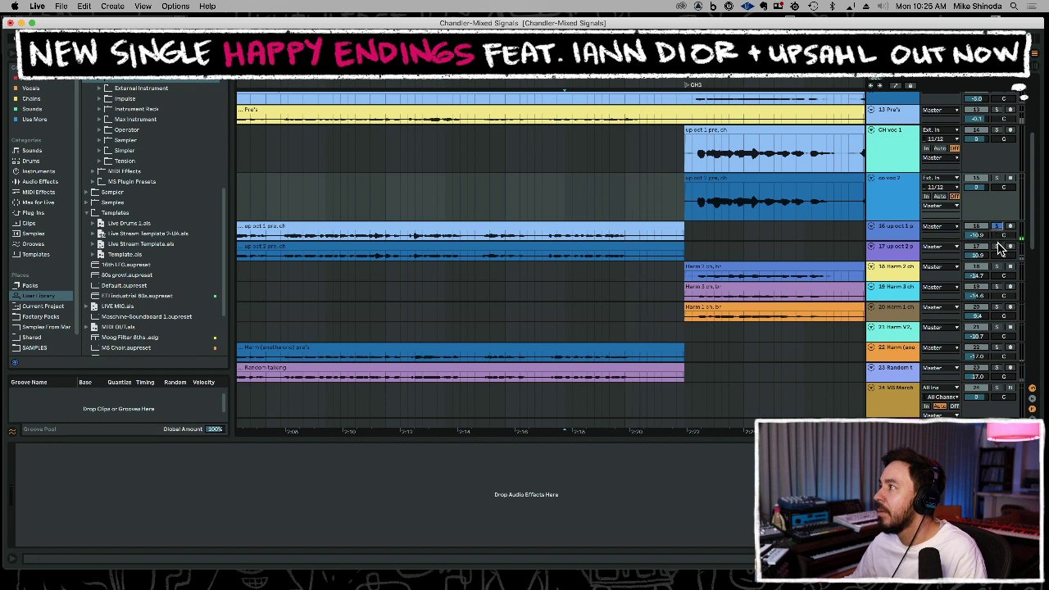
key("space")
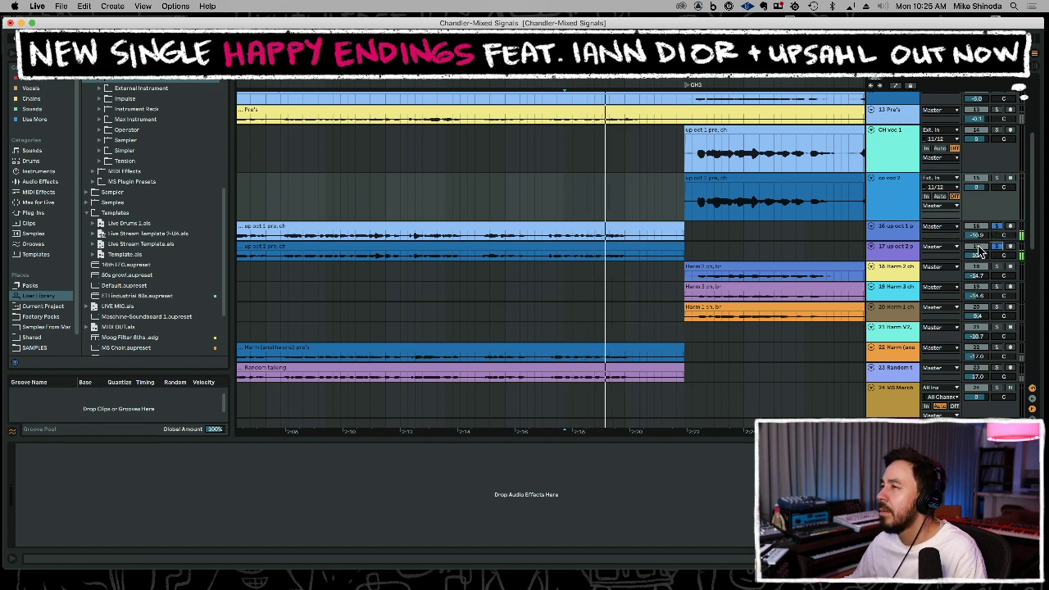
key("space")
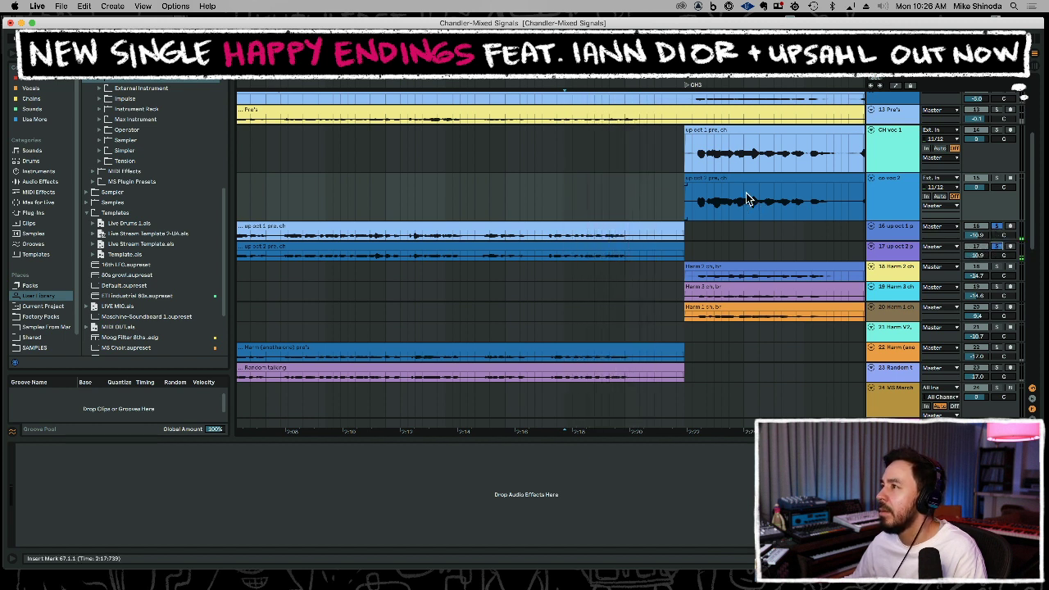
Try deleting the tail of the up oct 2 clip before CH3, listen to it, and undo the deletion.
left_click_drag(644, 82, 643, 123)
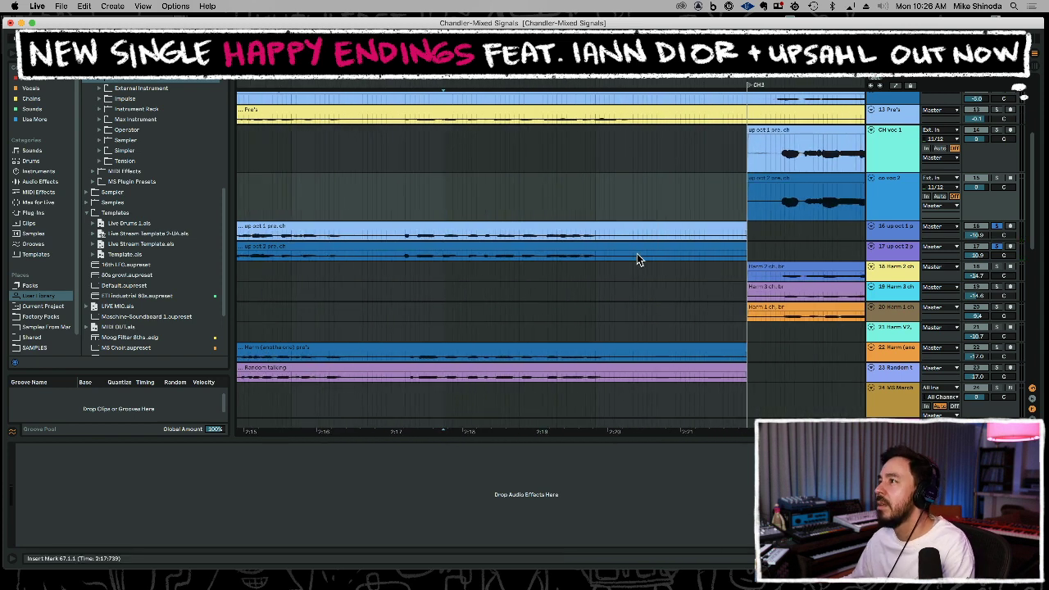
left_click_drag(635, 261, 812, 257)
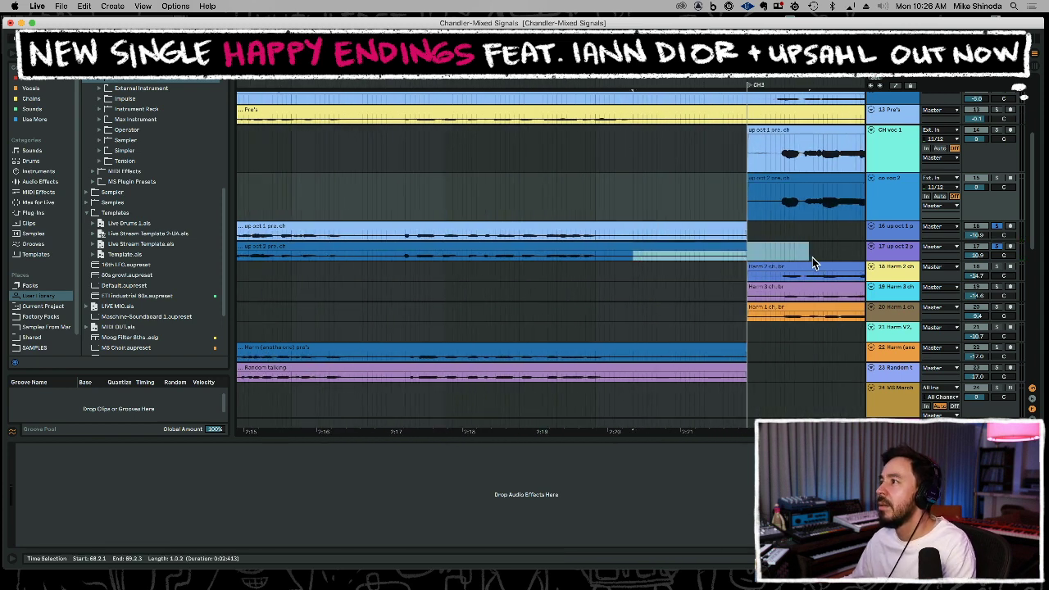
key("Delete")
left_click(477, 197)
key("space")
key("space")
key("super+z")
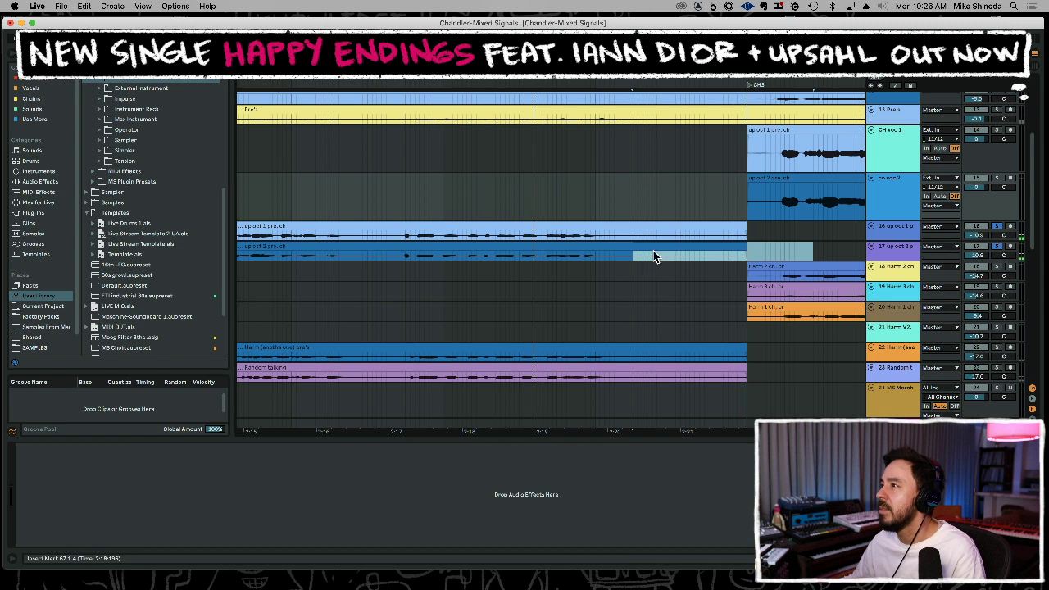
Shift the tail of the third pre-chorus up oct 2 clip slightly earlier and listen to it with up oct 1.
left_click_drag(646, 248, 637, 249)
left_click(567, 214)
key("space")
key("space")
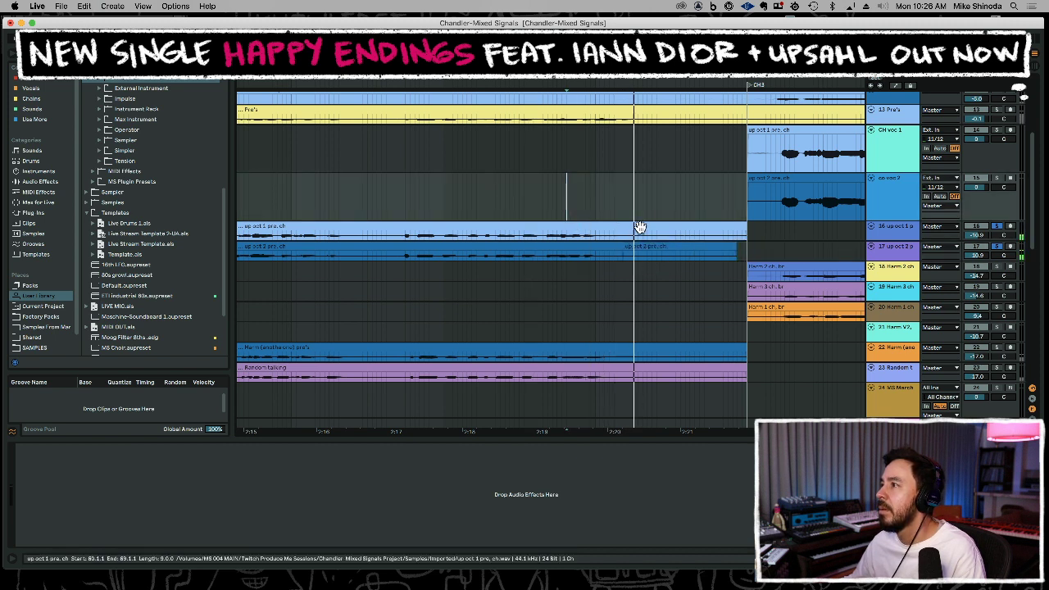
key("space")
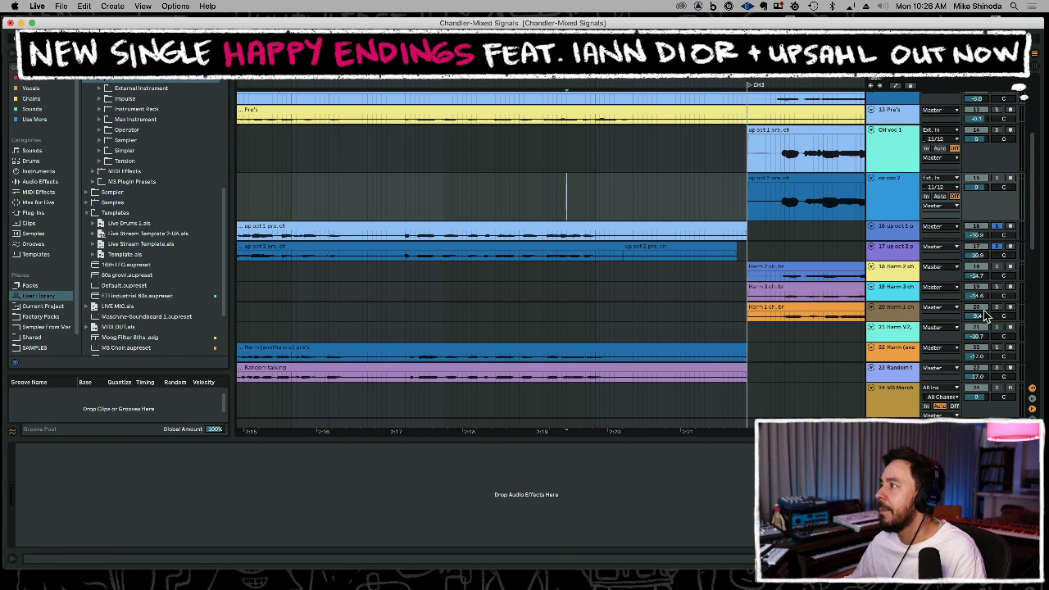
Solo Harm (another one) and Random talking along with the up oct tracks and listen to the end of the third pre-chorus.
left_click(996, 347)
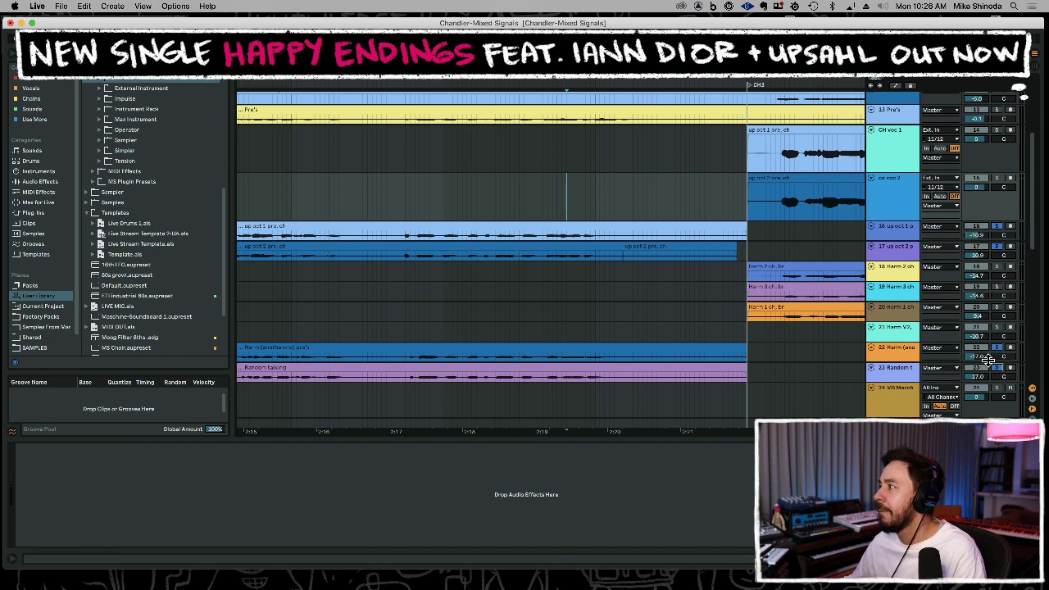
key("space")
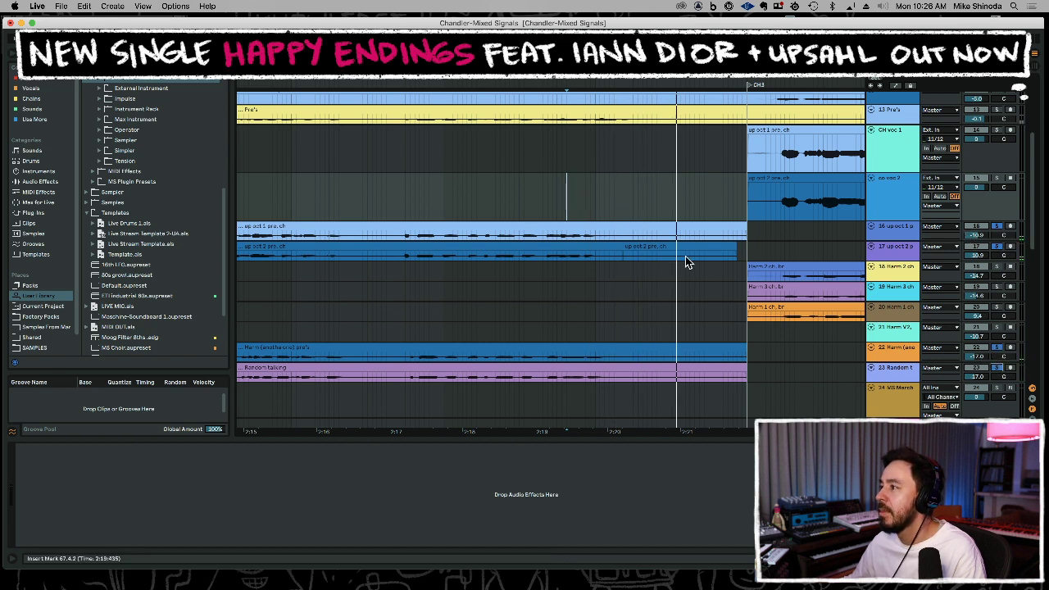
scroll(705, 264, "down", 5)
key("space")
Delete the tails of the Harm (another one) and Random talking clips from 68.1.3 past CH3 and listen to the ending.
left_click_drag(620, 260, 823, 279)
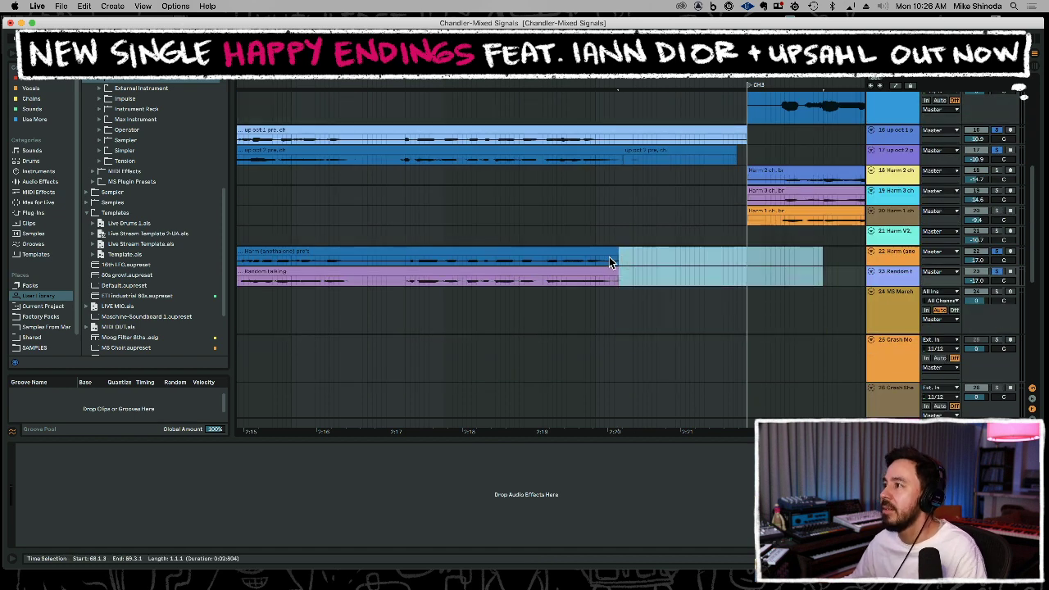
left_click(613, 259)
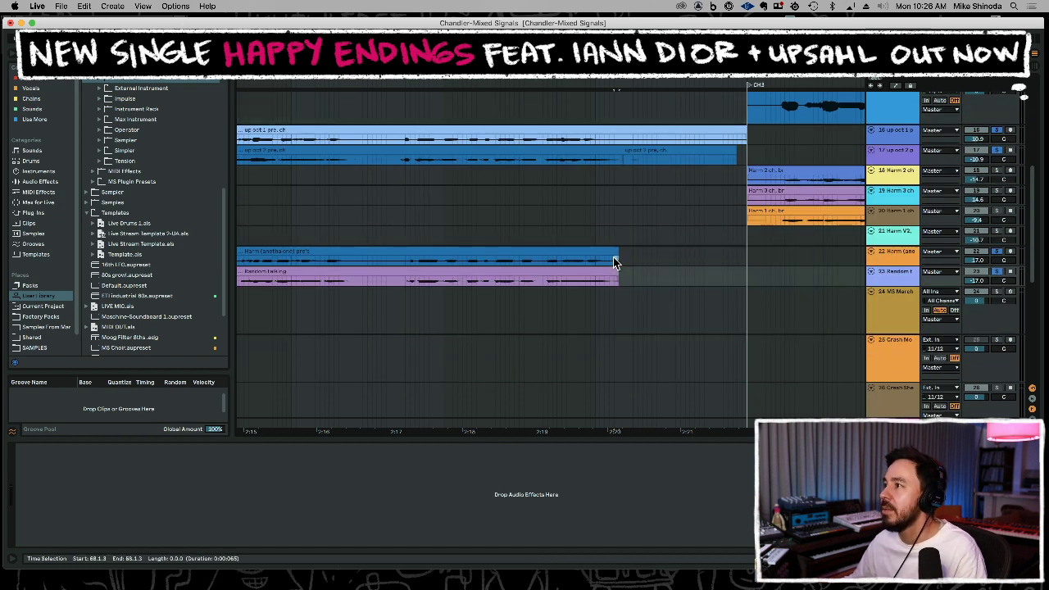
left_click(566, 215)
key("space")
key("space")
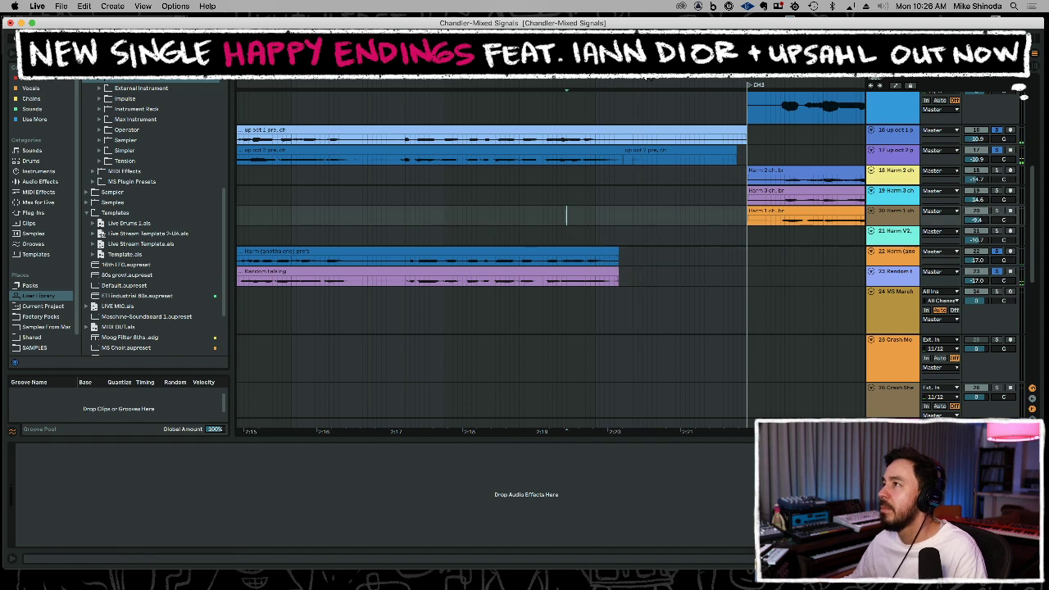
left_click_drag(633, 72, 634, 106)
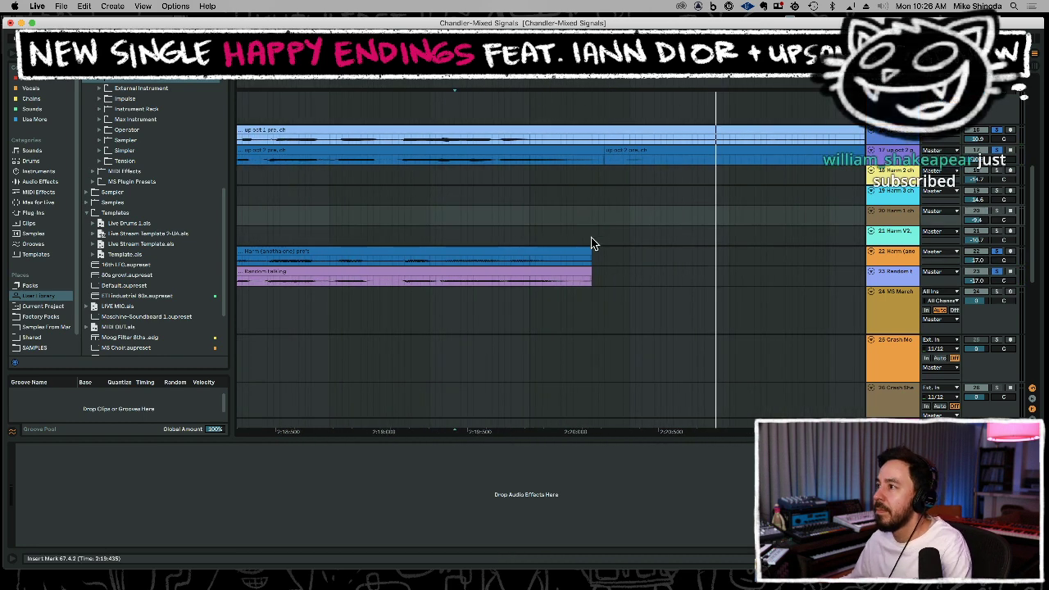
Trim a little more off the ends of the third pre-chorus Harm (anotha one) and Random talking clips and listen to the ending.
left_click_drag(594, 261, 578, 275)
key("Delete")
left_click(481, 216)
key("space")
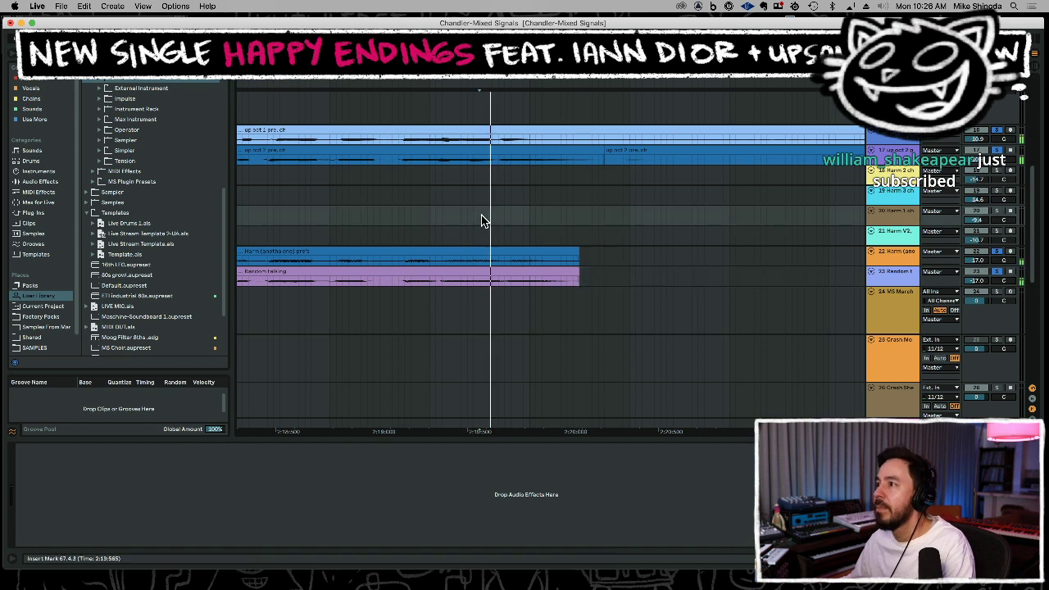
key("space")
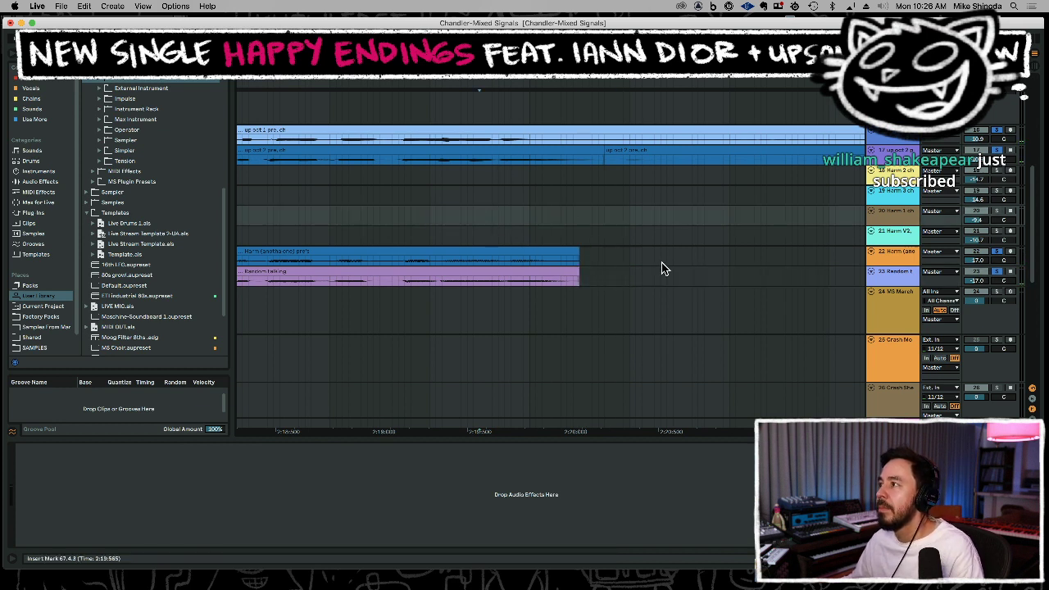
Enlarge the Harm (anotha one) and Random talking tracks, add short fade-outs to their third pre-chorus clips, and listen to the ending.
left_click(901, 254)
left_click(900, 277)
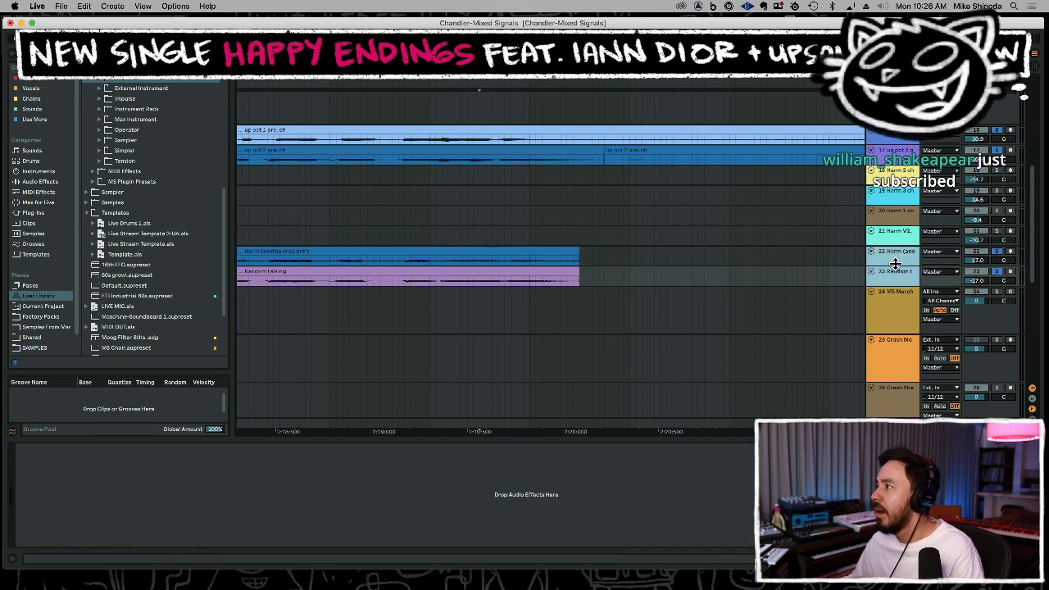
left_click_drag(896, 262, 895, 283)
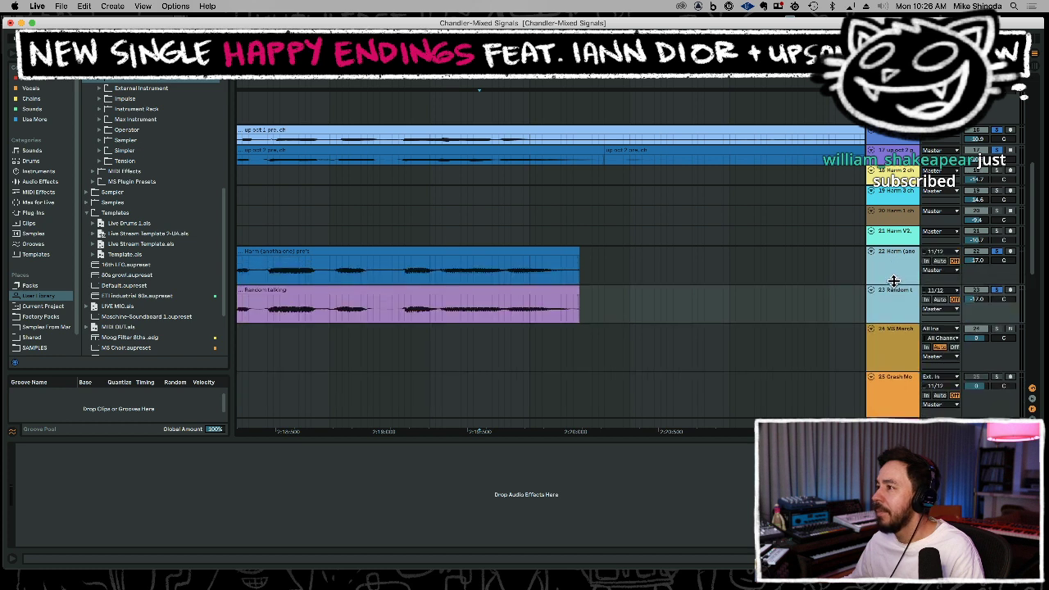
left_click(571, 262)
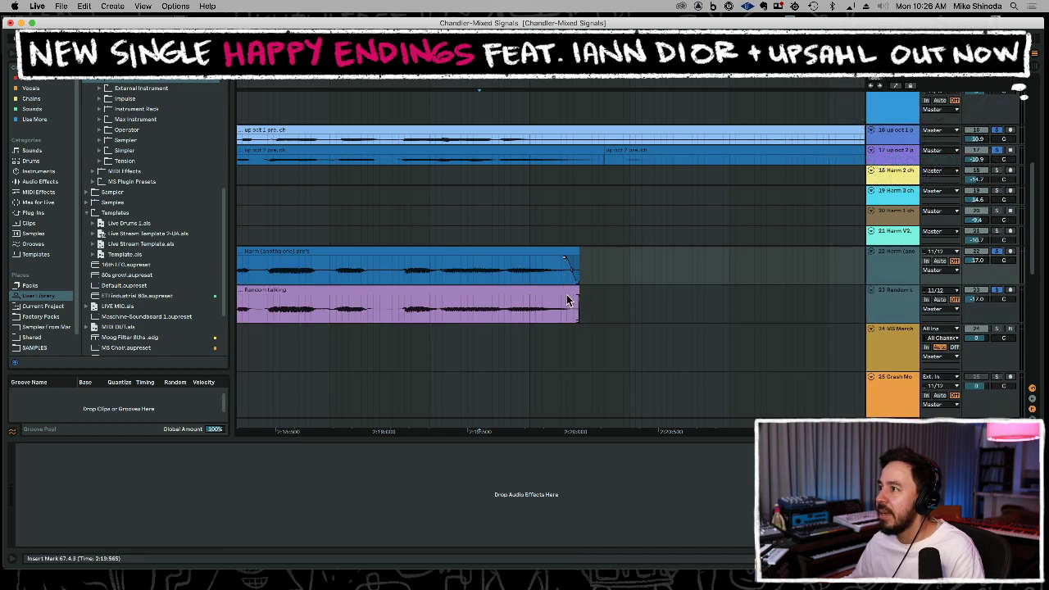
left_click(478, 201)
key("space")
key("space")
Review the vocal clips across the whole arrangement and place the insert mark at the first pre-chorus, 10.1.1.
left_click_drag(480, 85, 483, 58)
scroll(550, 255, "left", 2)
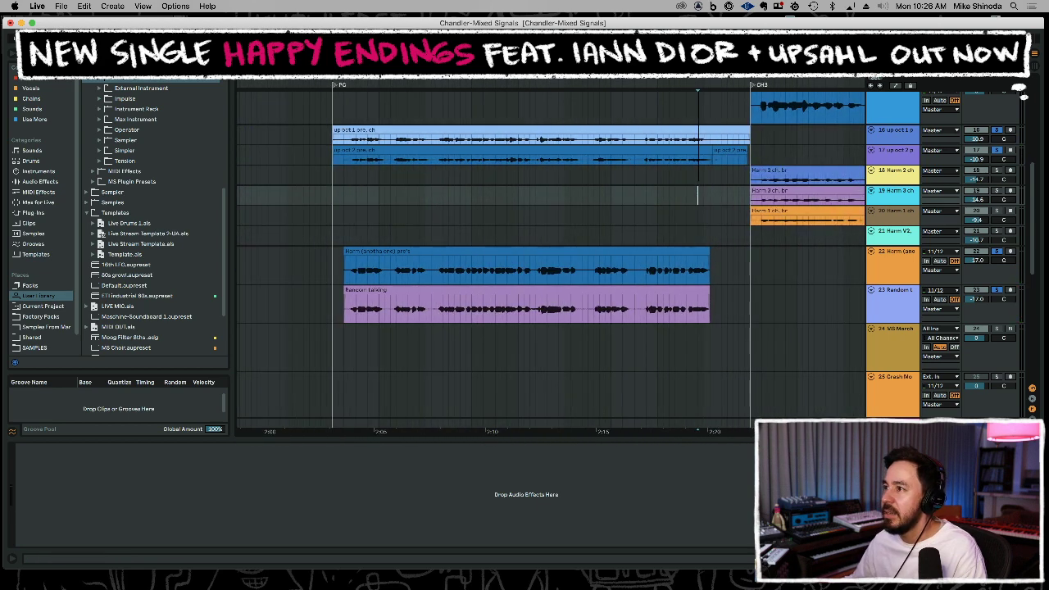
key("minus")
key("minus")
key("minus")
key("minus")
key("minus")
key("minus")
key("minus")
key("minus")
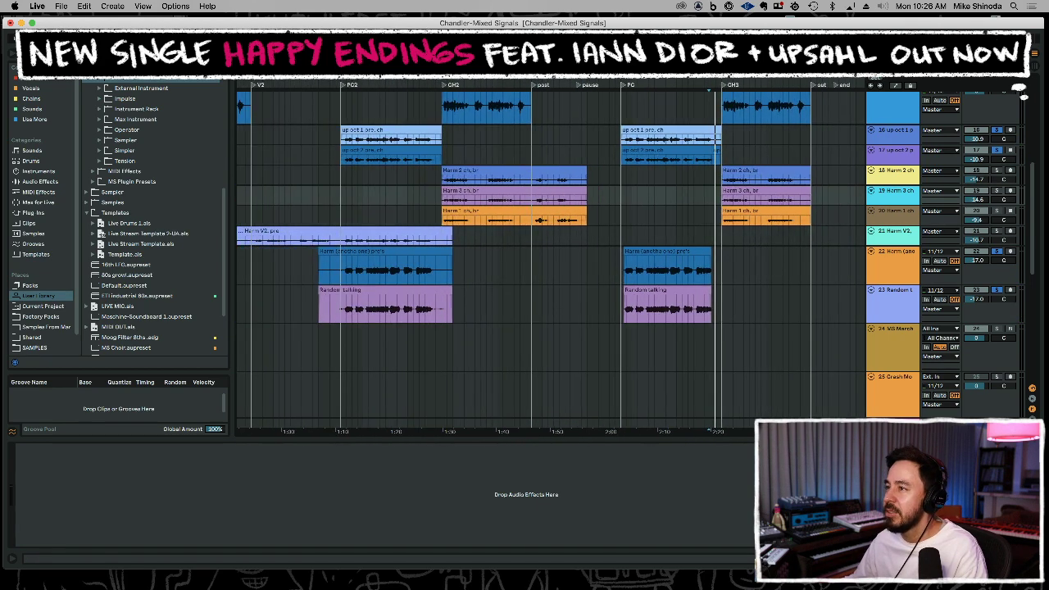
key("minus")
key("minus")
key("minus")
key("minus")
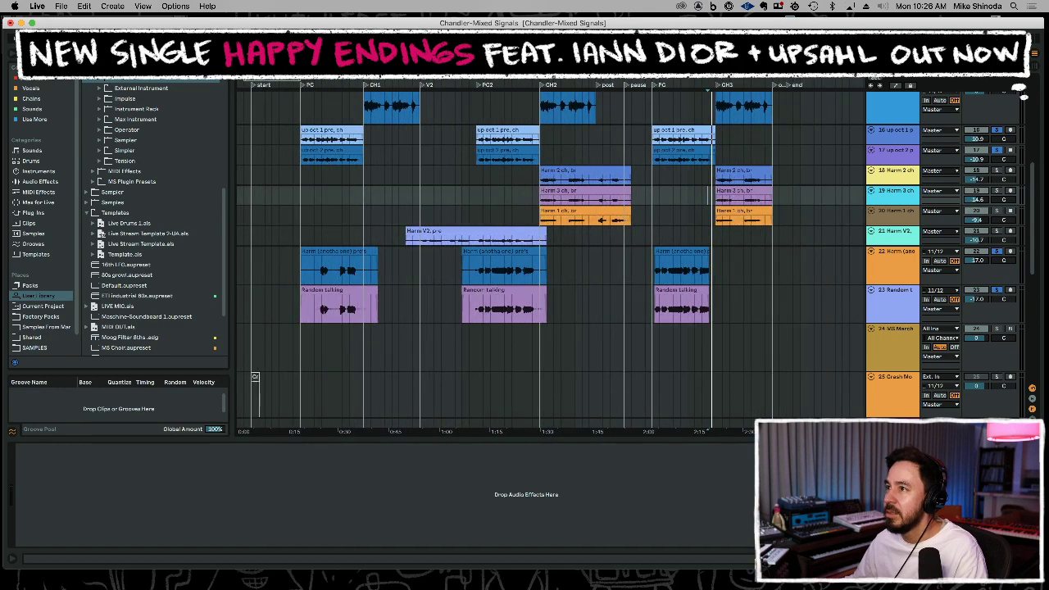
key("plus")
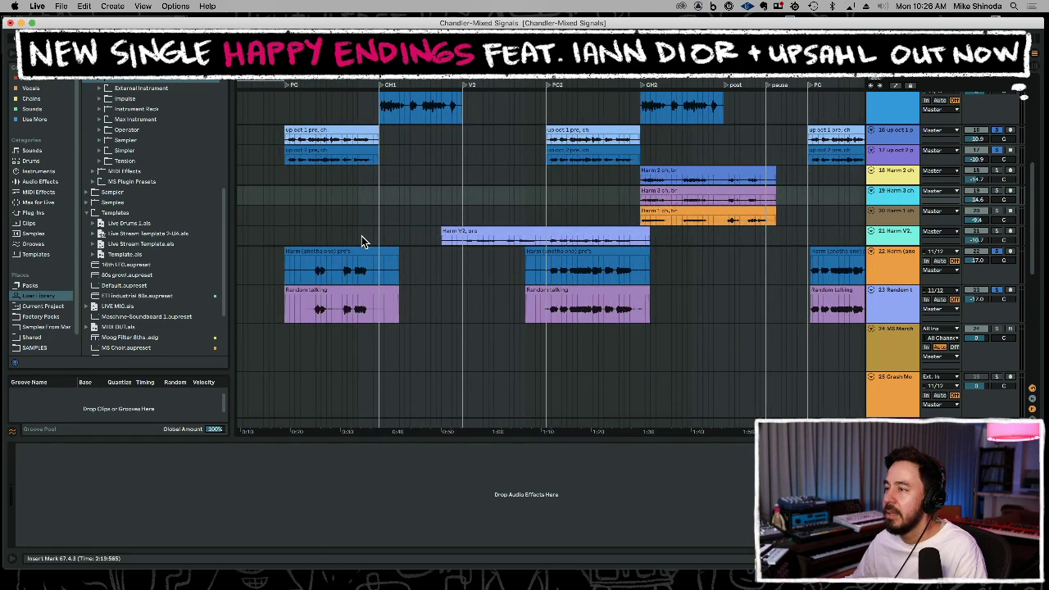
scroll(361, 236, "up", 3)
left_click(290, 185)
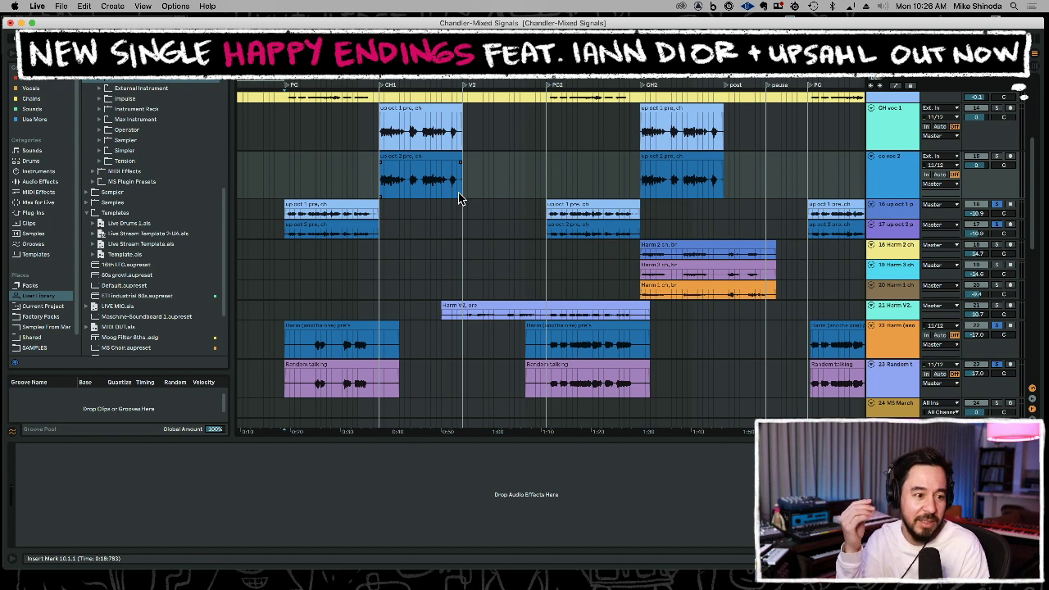
Switch to Chrome and search the web for "axis of awesome 4 chords".
mouse_move(277, 586)
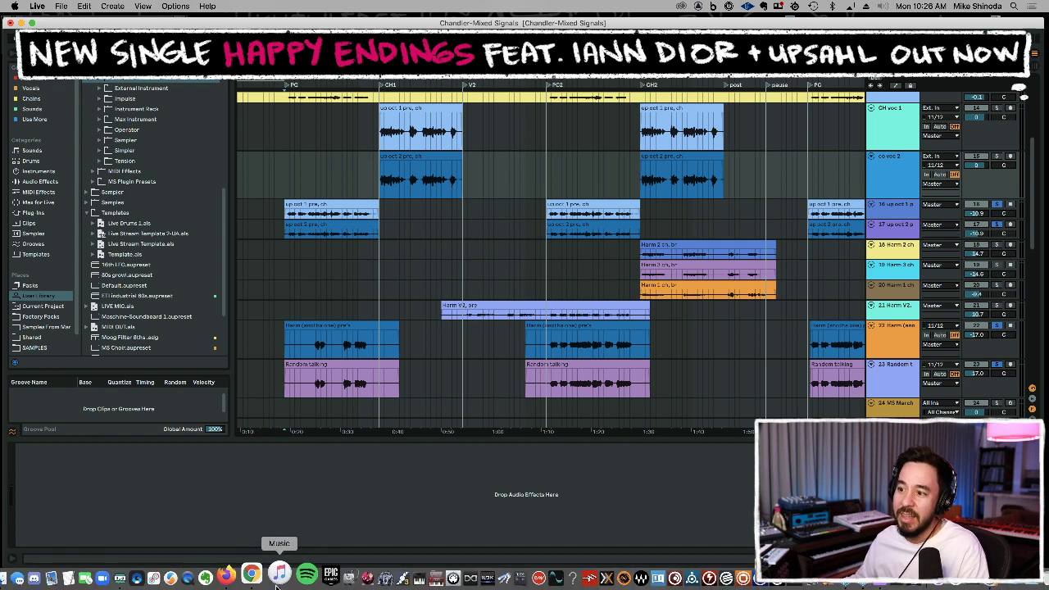
left_click(261, 578)
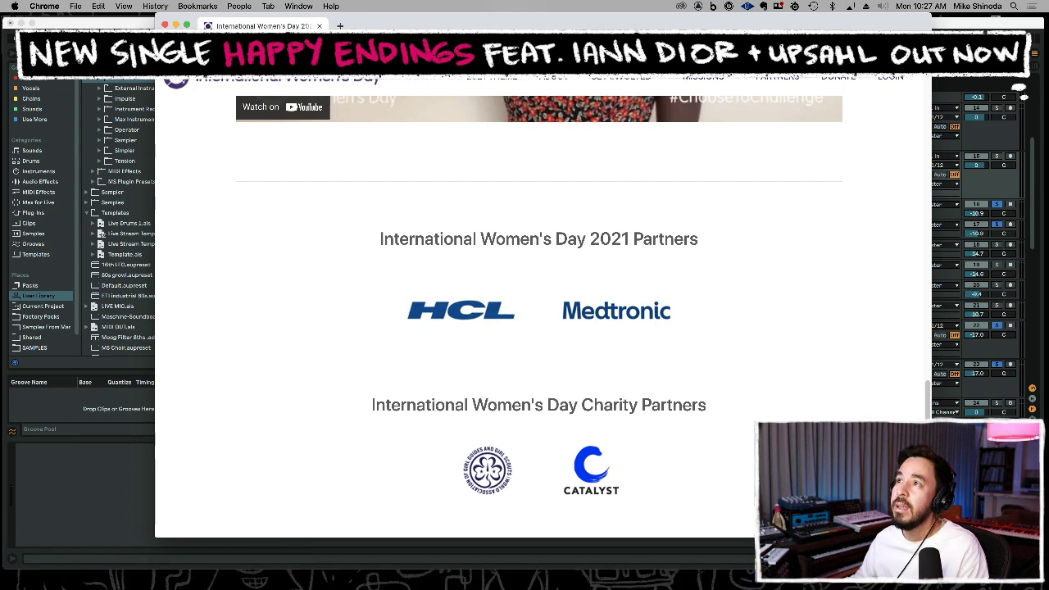
key("super+l")
type("axis of")
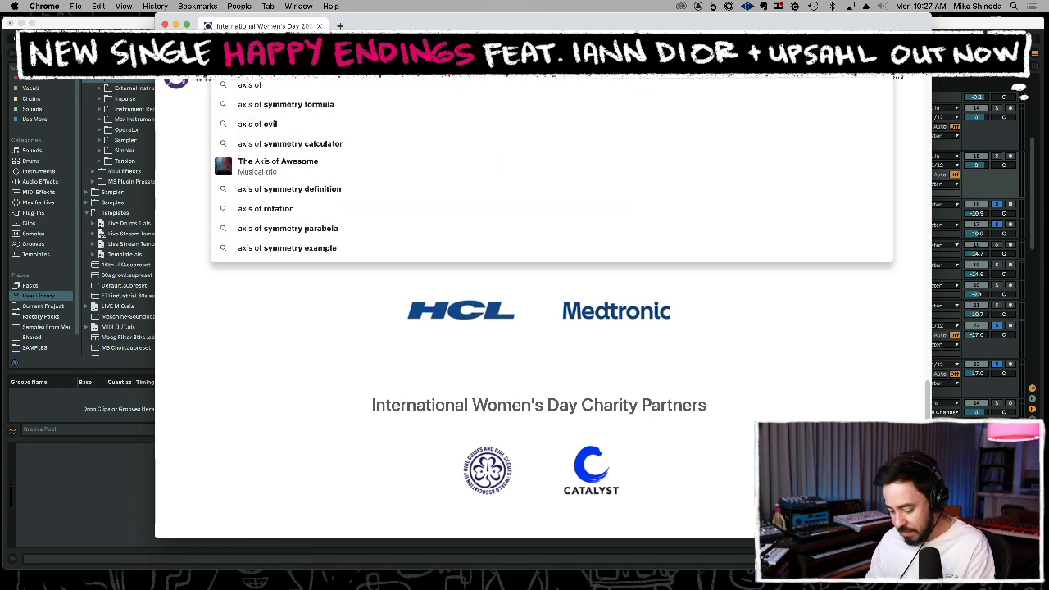
type(" awesome 4 ch")
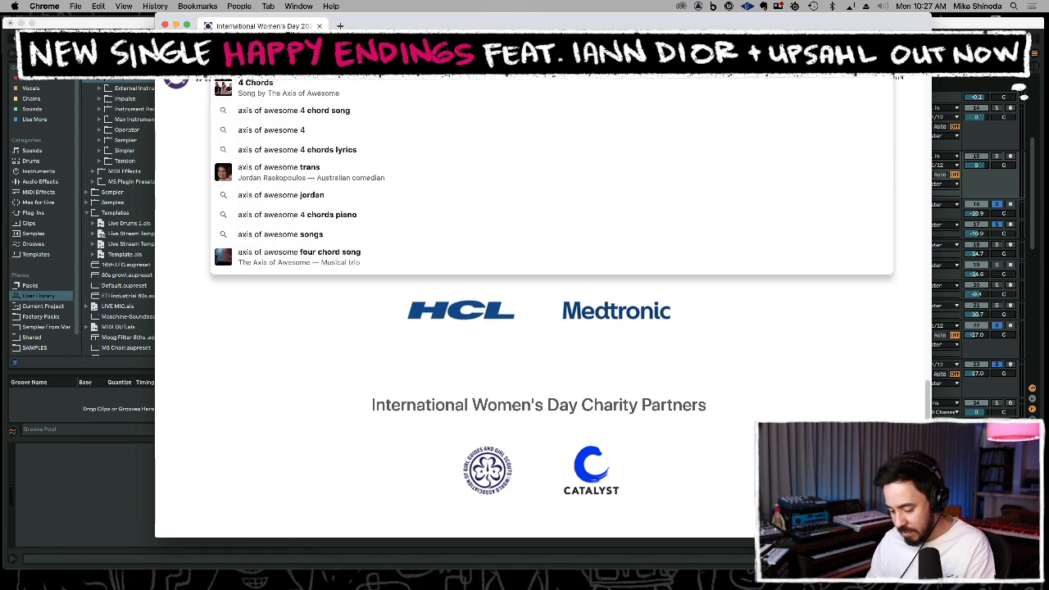
type("ords")
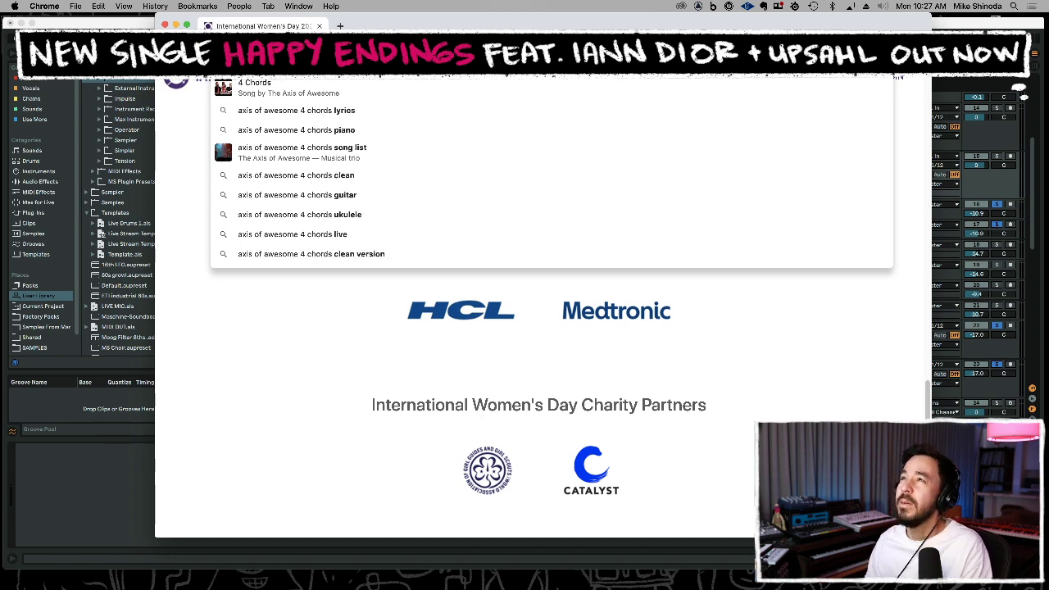
key("Return")
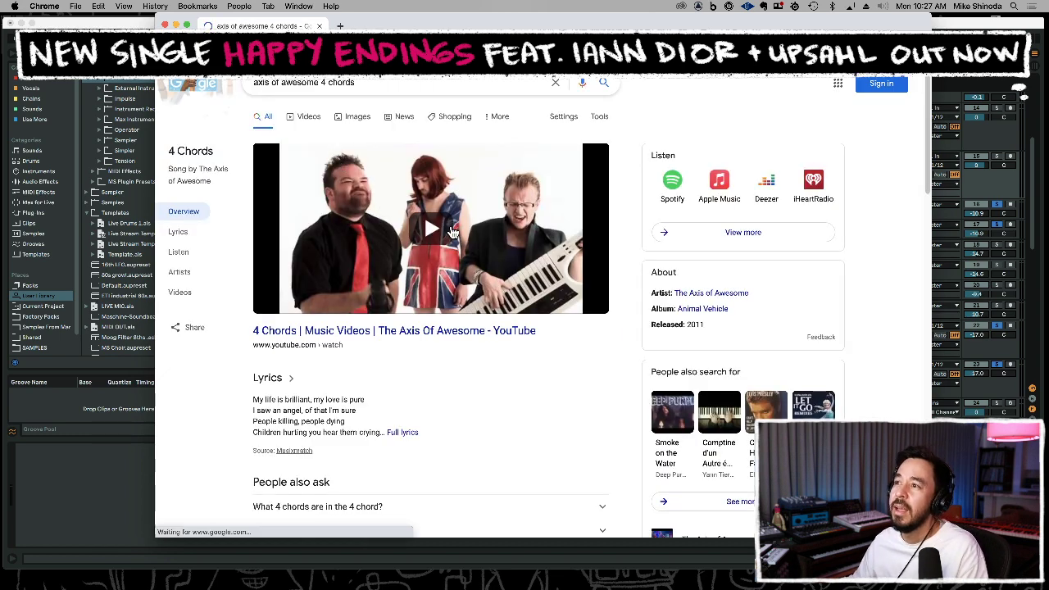
Look through the search results, narrow them to videos, and open "Axis of Awesome - 4 Four Chord Song (with song titles)".
scroll(435, 344, "down", 10)
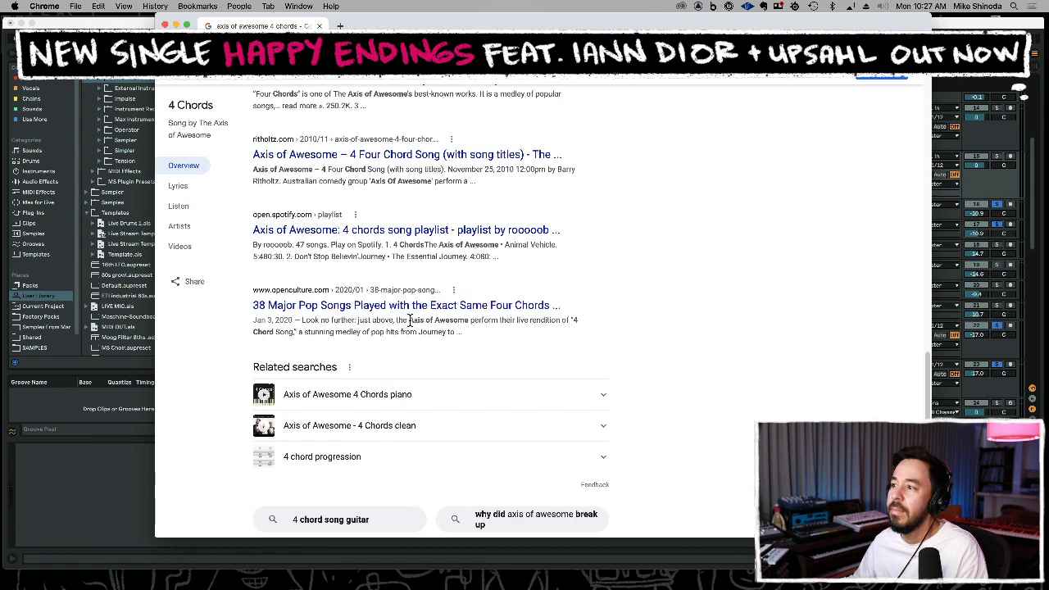
scroll(409, 323, "up", 8)
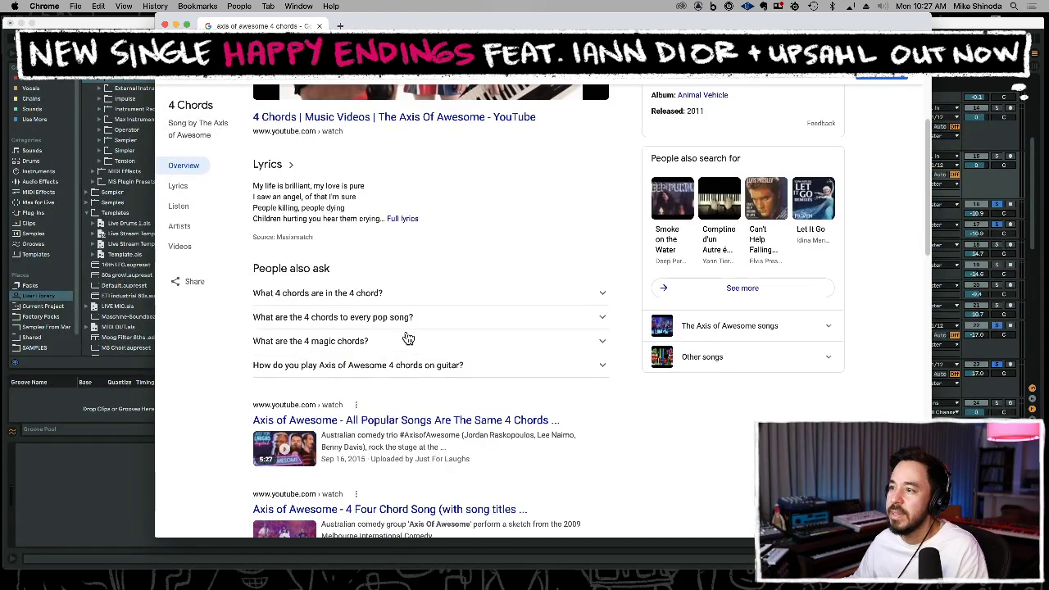
scroll(408, 339, "up", 5)
left_click(308, 117)
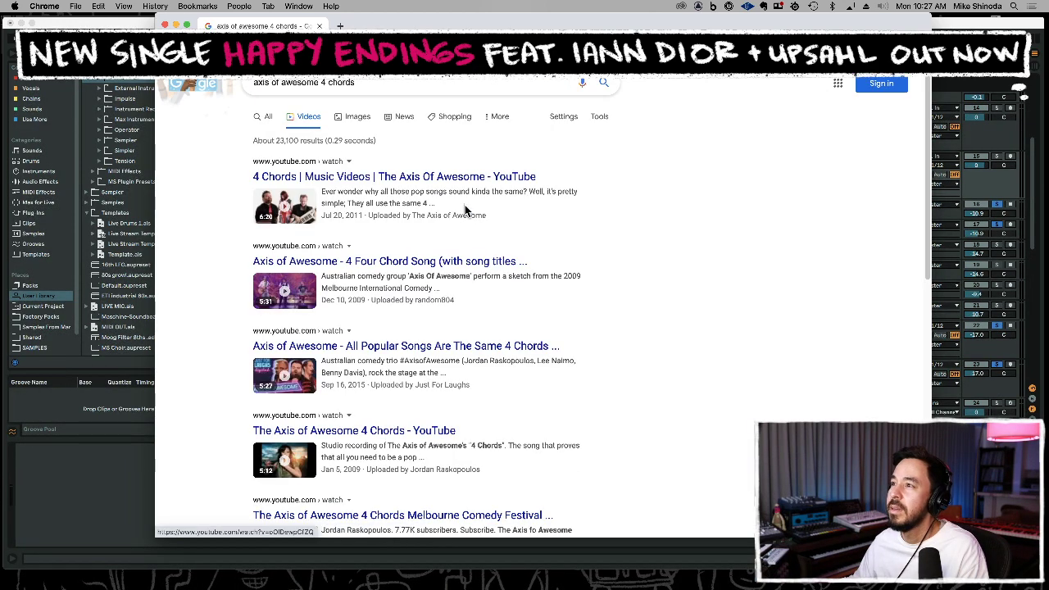
left_click(294, 297)
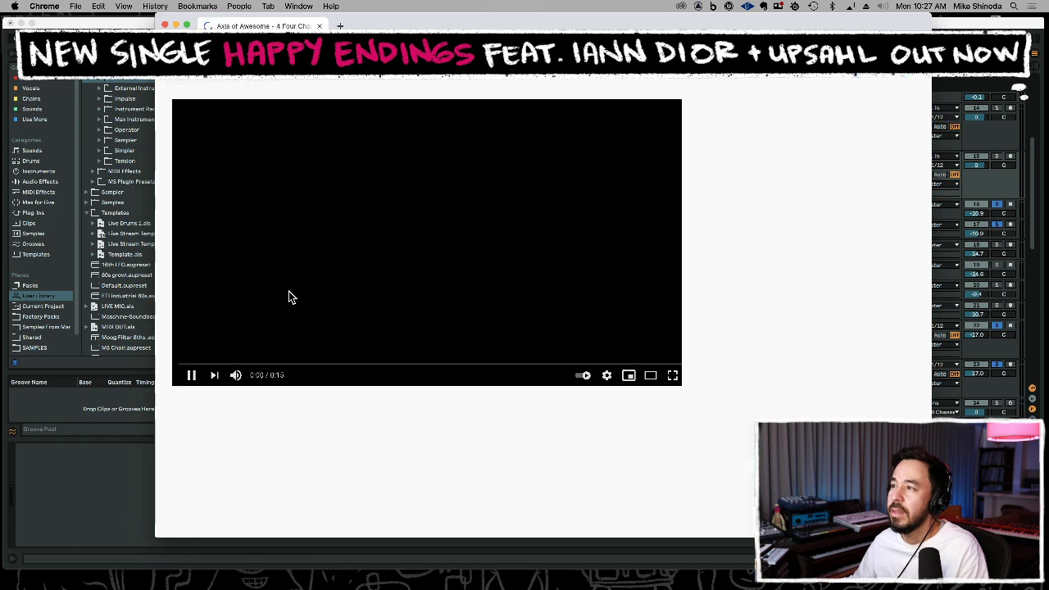
Mute and skip the ad, dismiss the YouTube Premium offer, and watch the video at slightly lowered volume, pausing at 0:37.
left_click(233, 375)
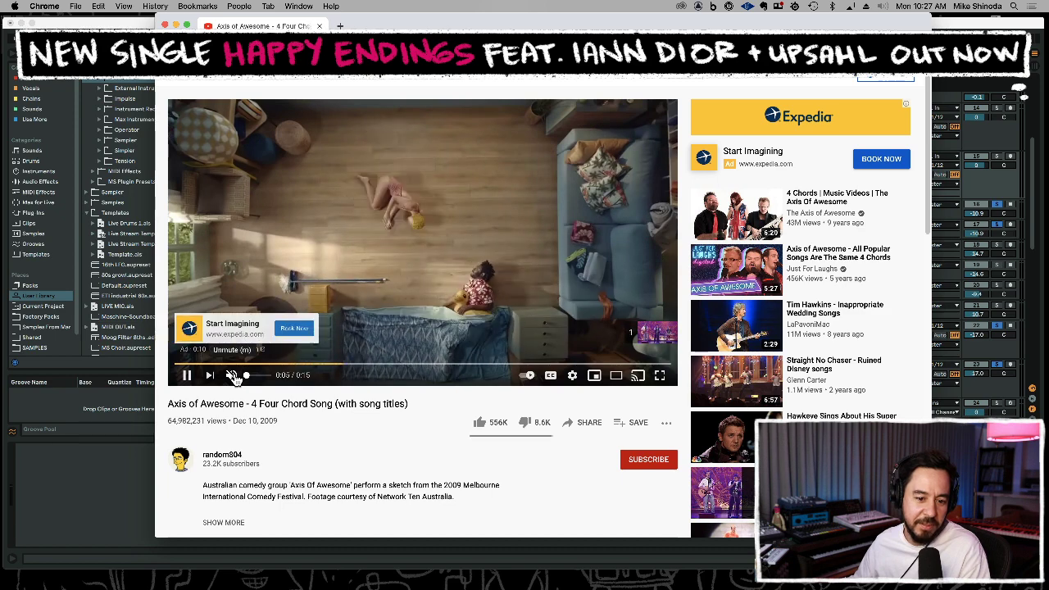
left_click(647, 332)
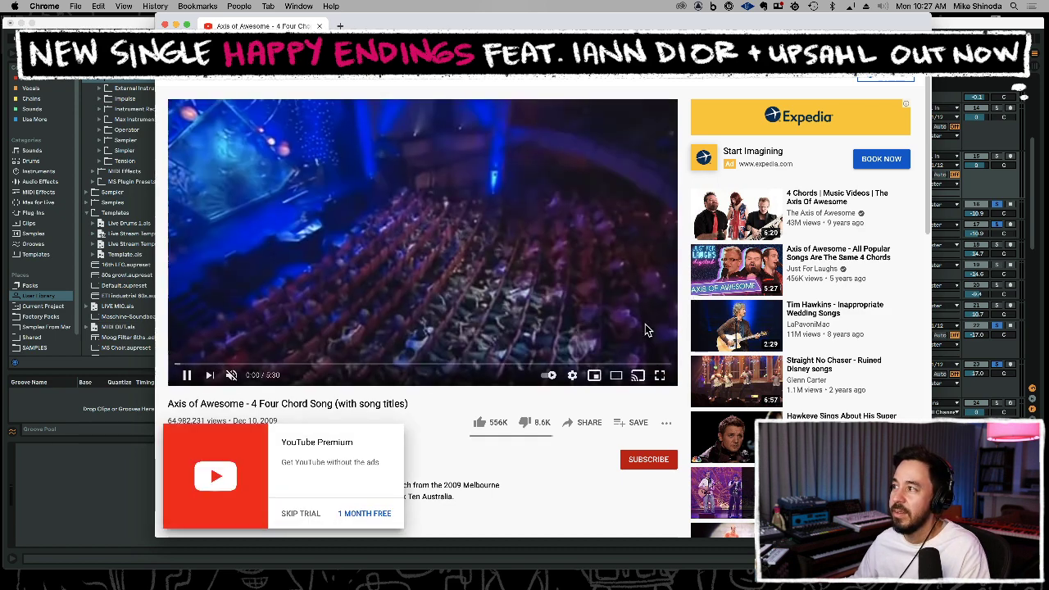
left_click(230, 375)
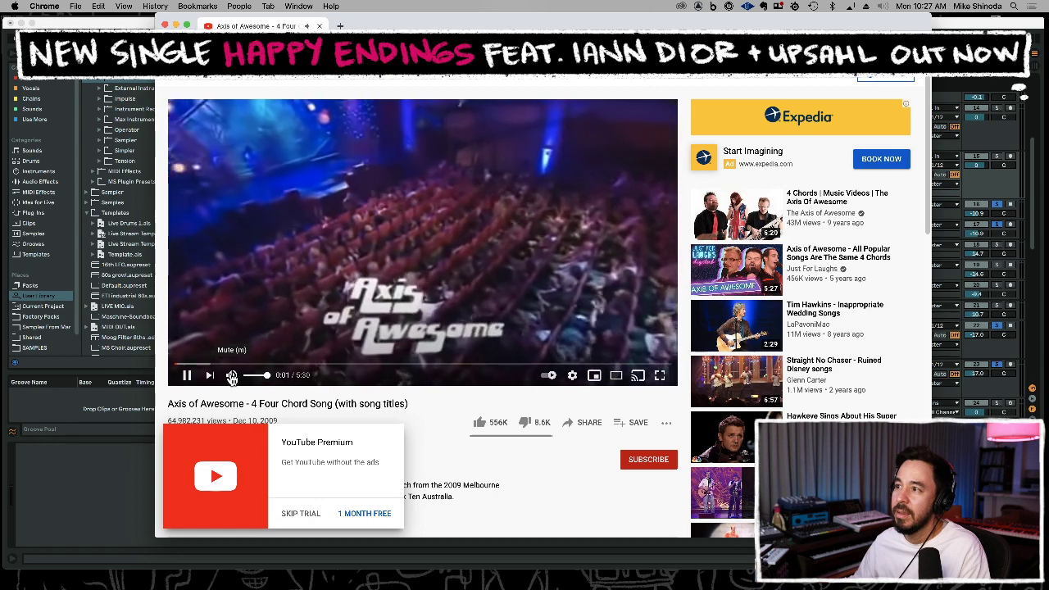
left_click_drag(266, 375, 262, 376)
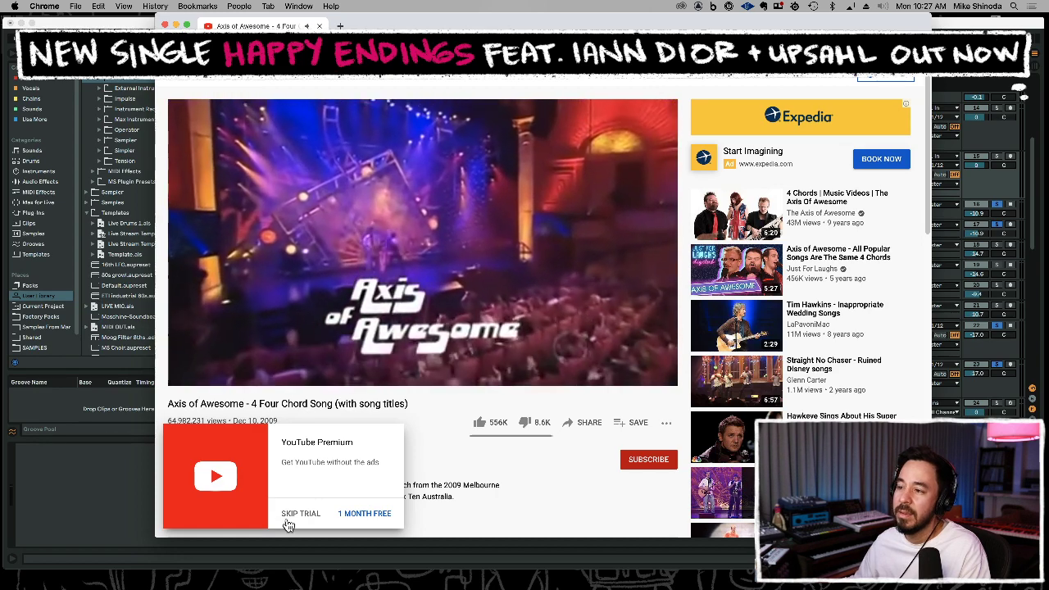
left_click(299, 514)
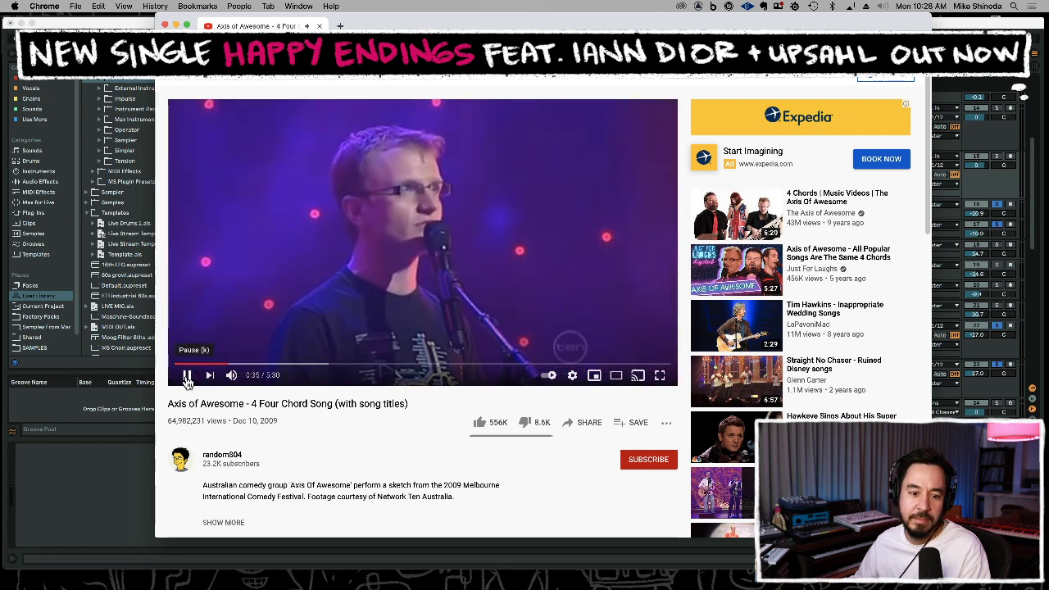
left_click(187, 378)
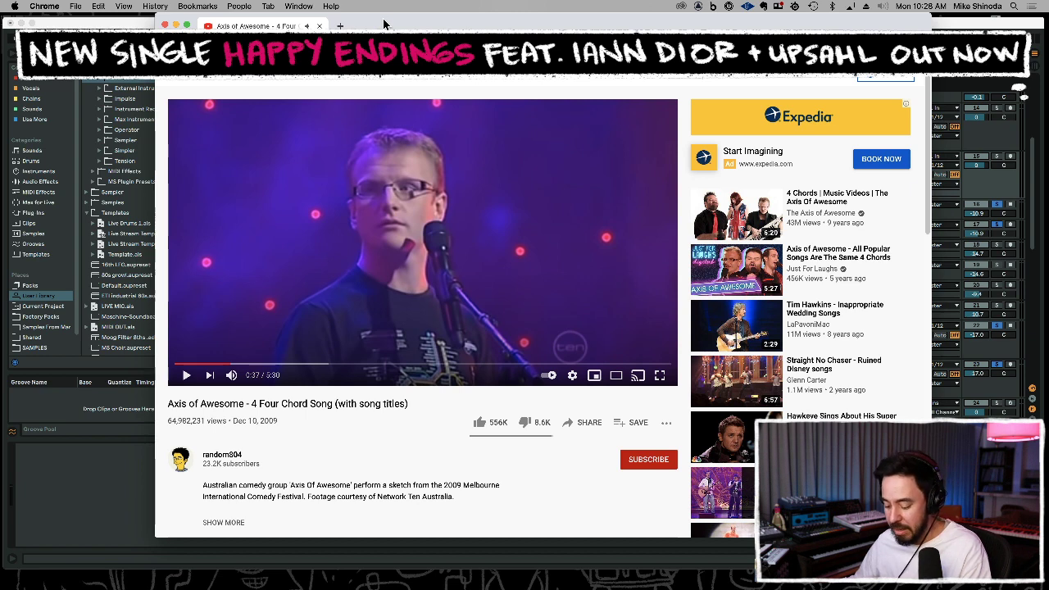
Return to Ableton Live, play the song from 2.1.1, and clear the track solos so the full arrangement is heard.
key("super+Tab")
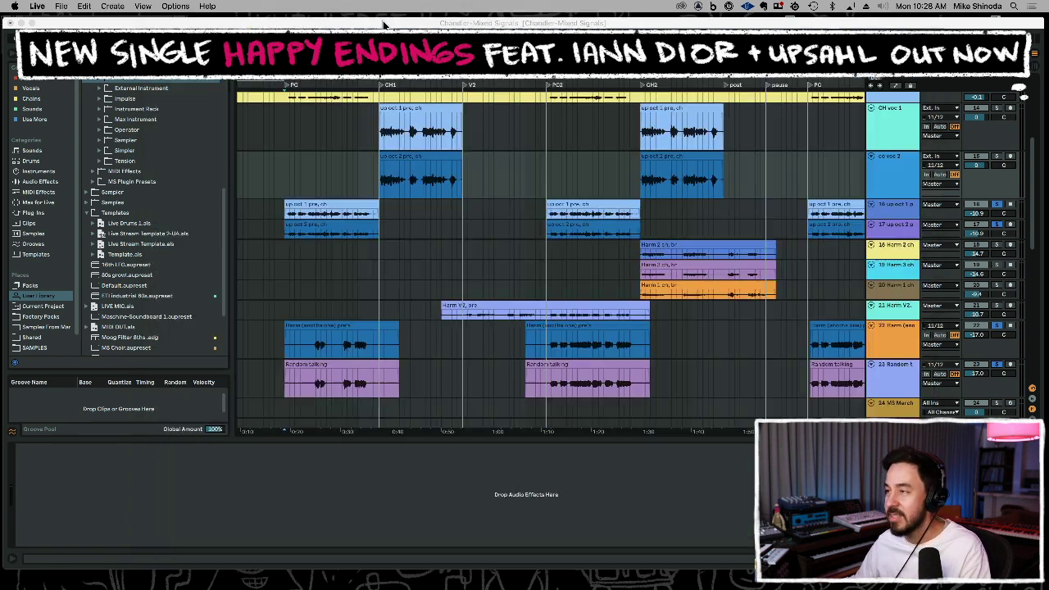
scroll(313, 229, "up", 5)
left_click_drag(280, 77, 280, 51)
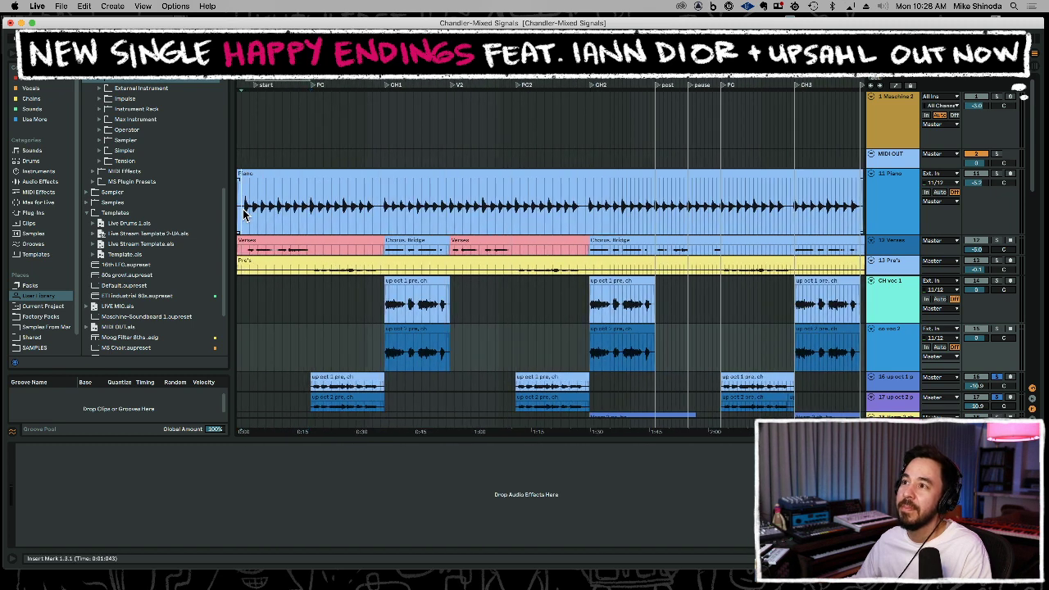
key("space")
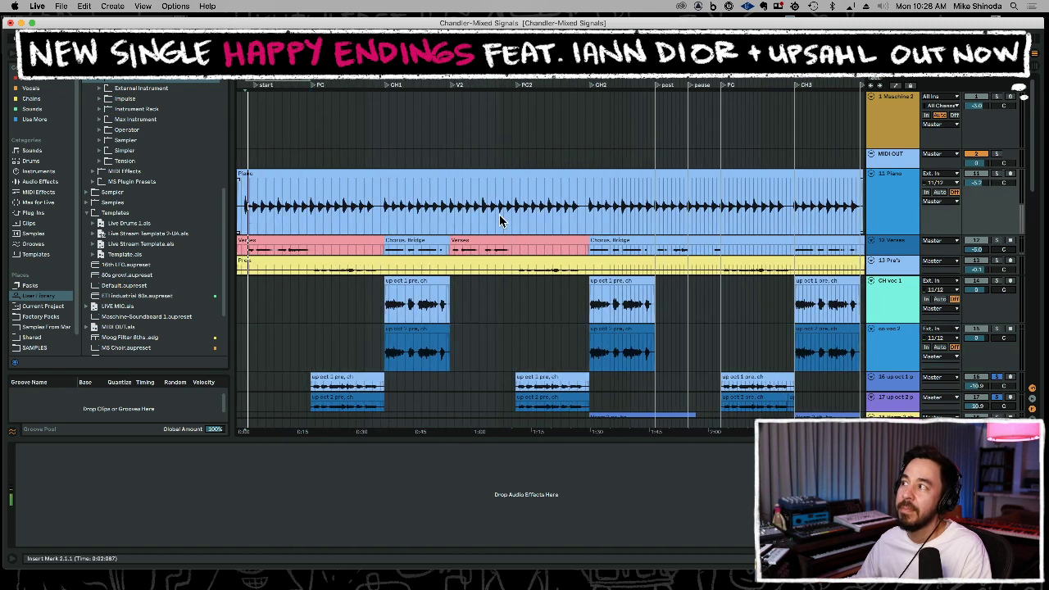
left_click(1000, 176)
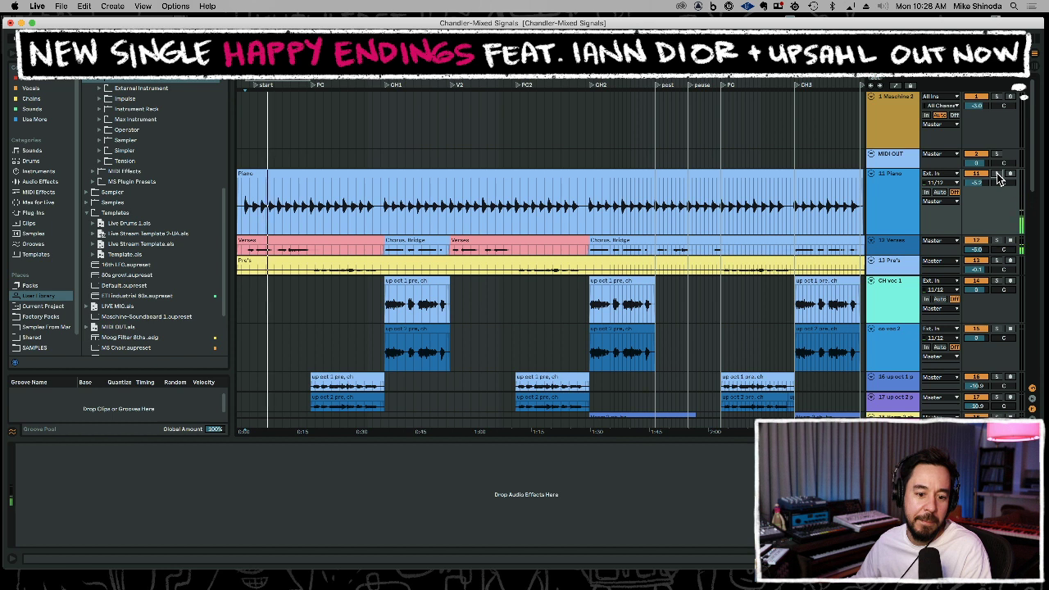
left_click(733, 141)
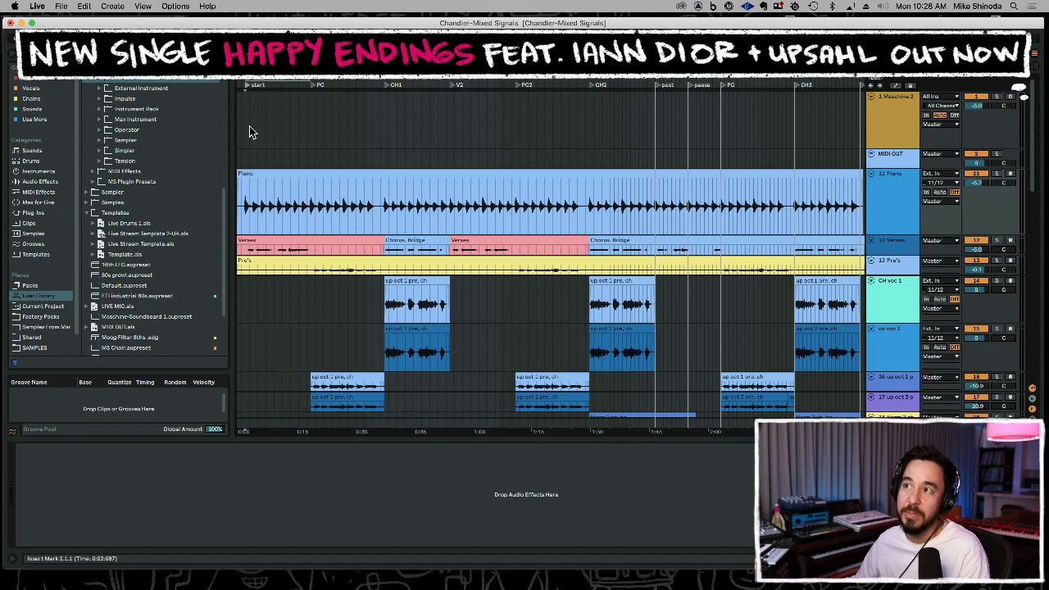
Mute the 11 Piano track and select the key 1 instrument track further down the arrangement.
scroll(304, 164, "down", 3)
scroll(304, 159, "up", 3)
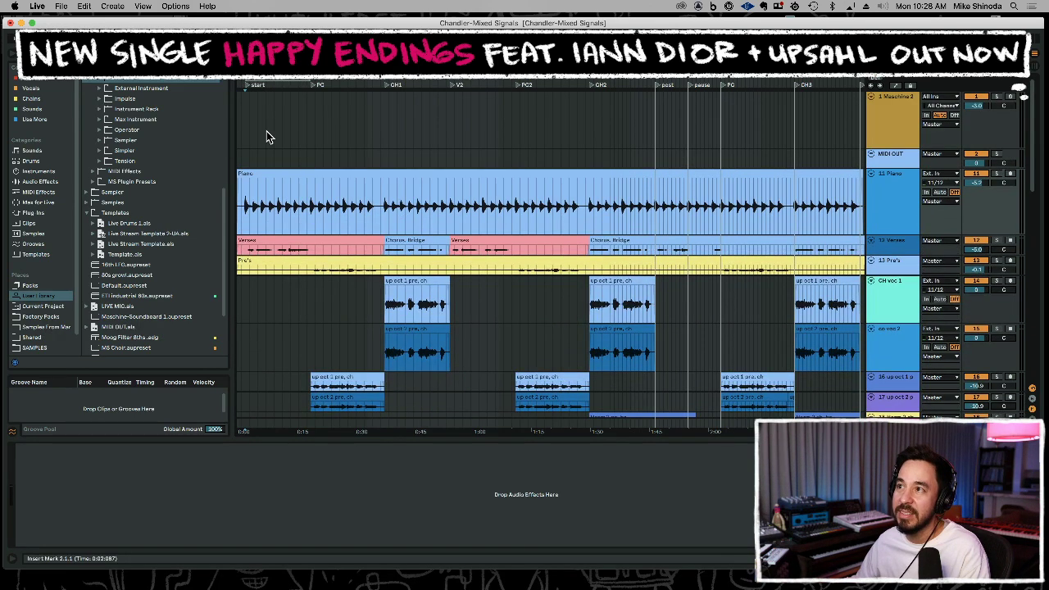
left_click(248, 146)
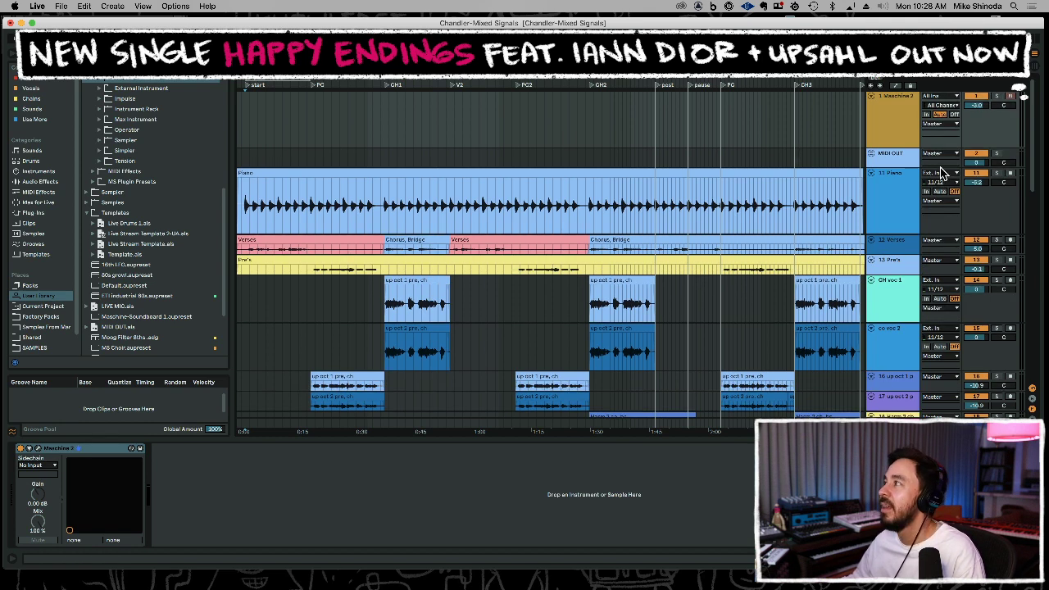
mouse_move(628, 72)
left_mouse_down()
mouse_move(568, 54)
mouse_move(570, 74)
mouse_move(647, 75)
left_mouse_up()
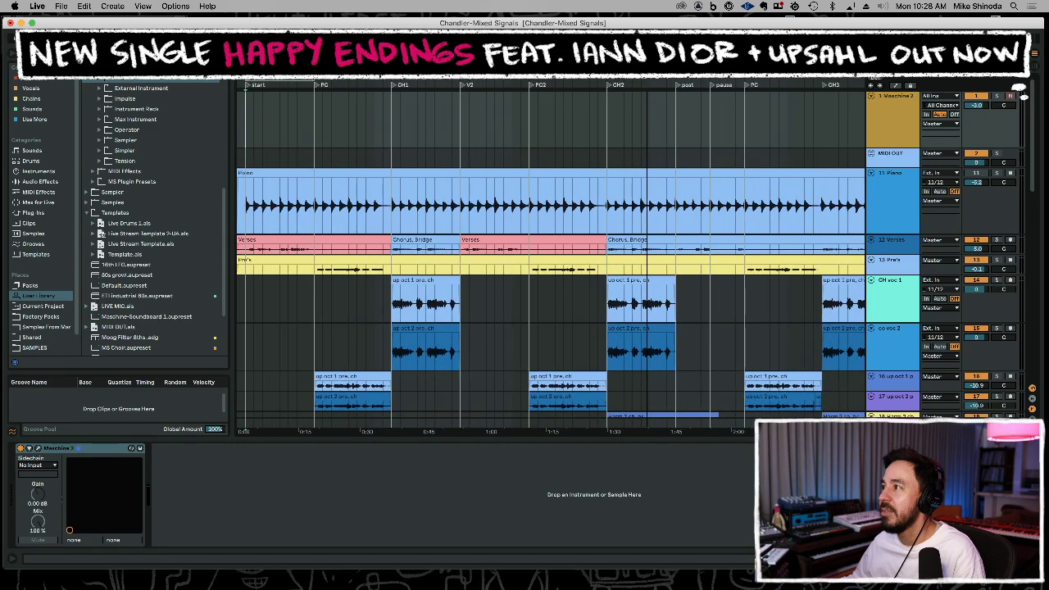
scroll(489, 159, "down", 2)
scroll(491, 147, "down", 10)
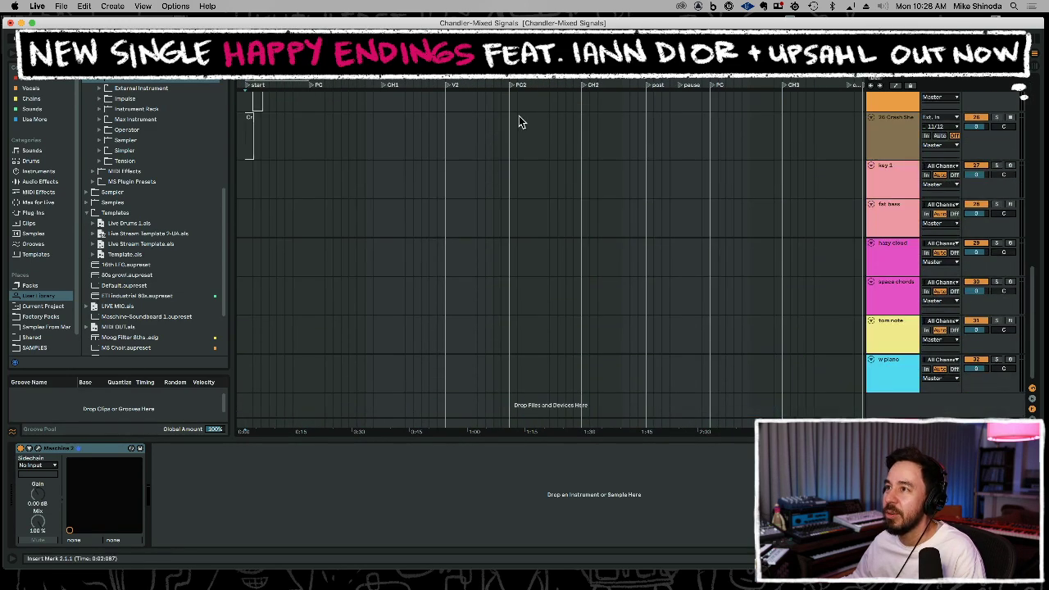
scroll(518, 119, "up", 1)
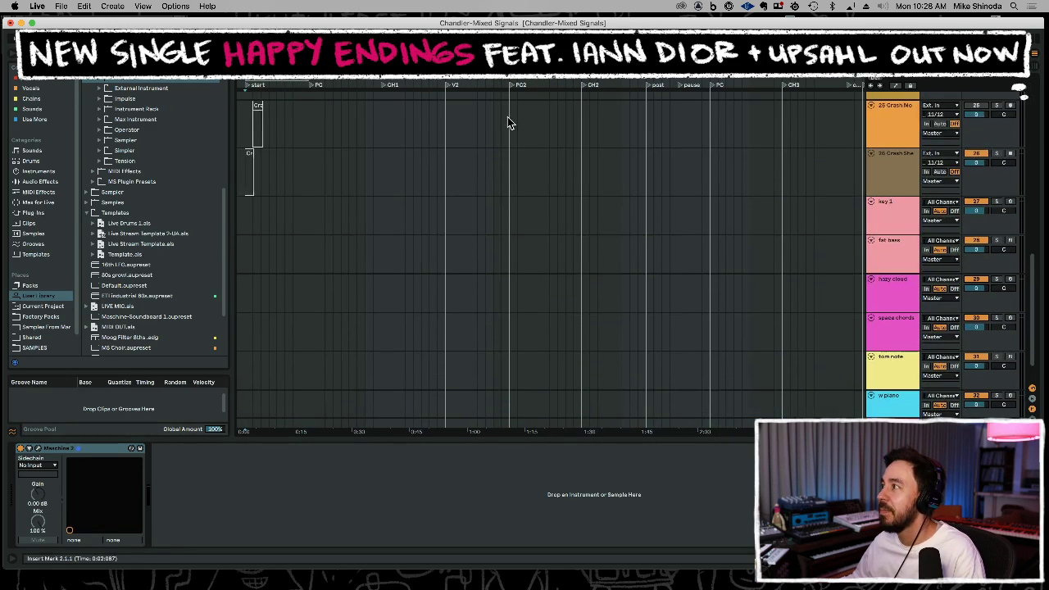
left_click(752, 215)
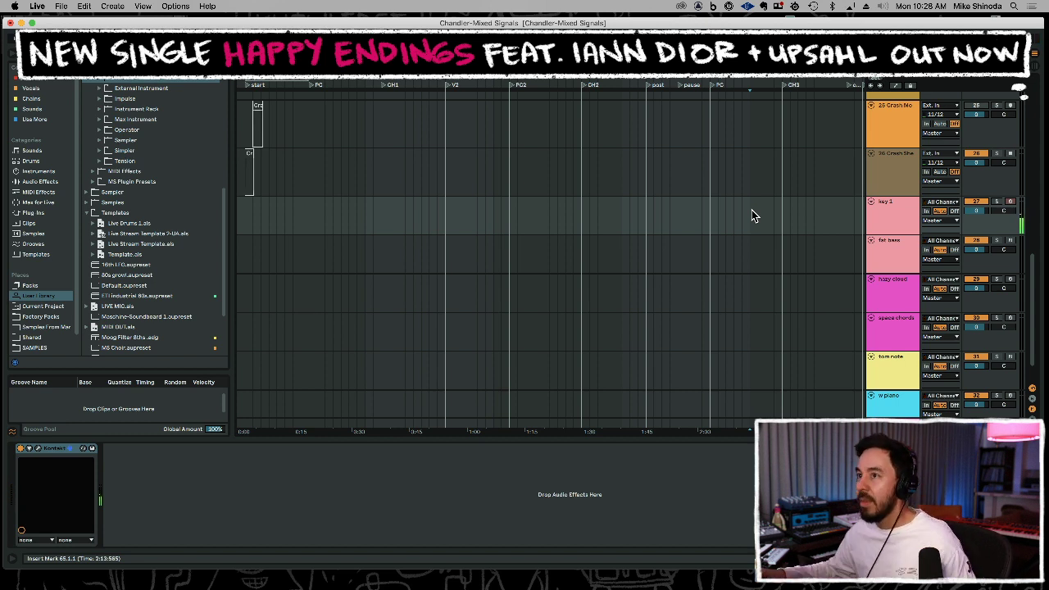
Play the song from 2.1.1 with the fat bass track selected, stop it, and return to the key 1 track around the first chorus.
left_click_drag(363, 78, 364, 87)
key("minus")
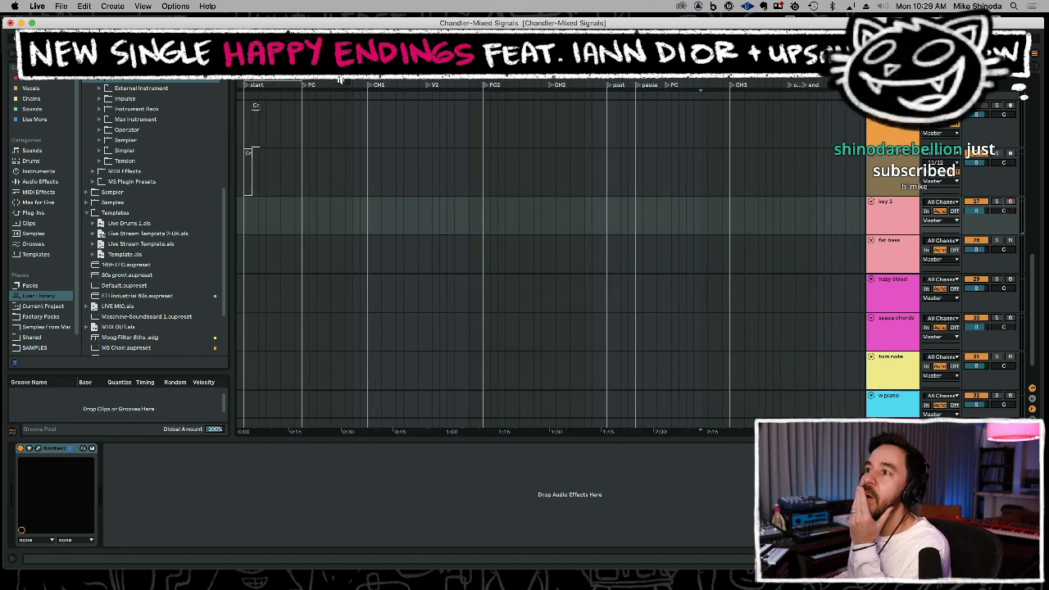
left_click(244, 245)
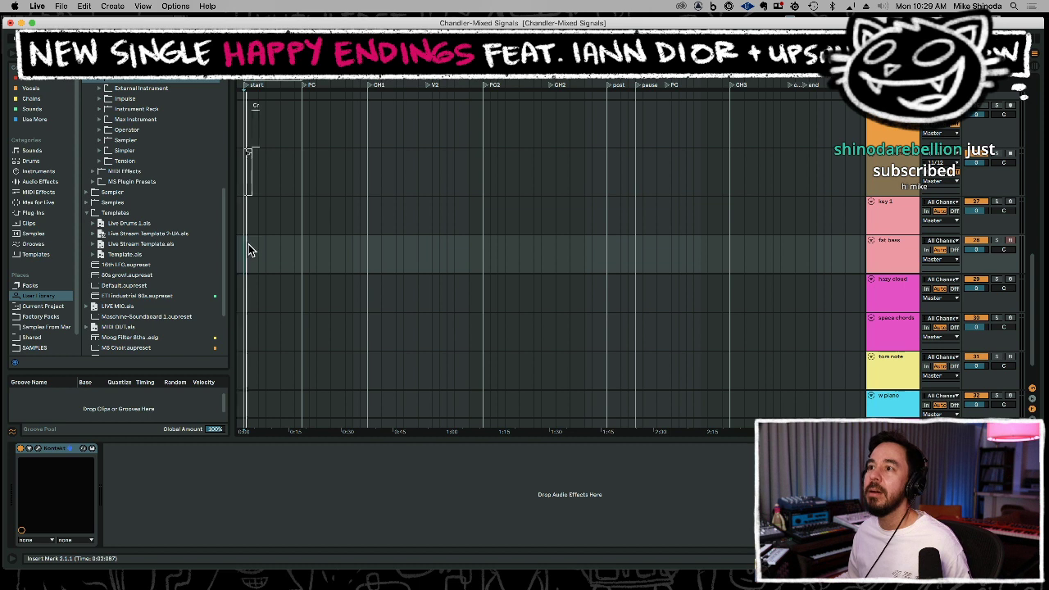
scroll(250, 244, "up", 1)
key("space")
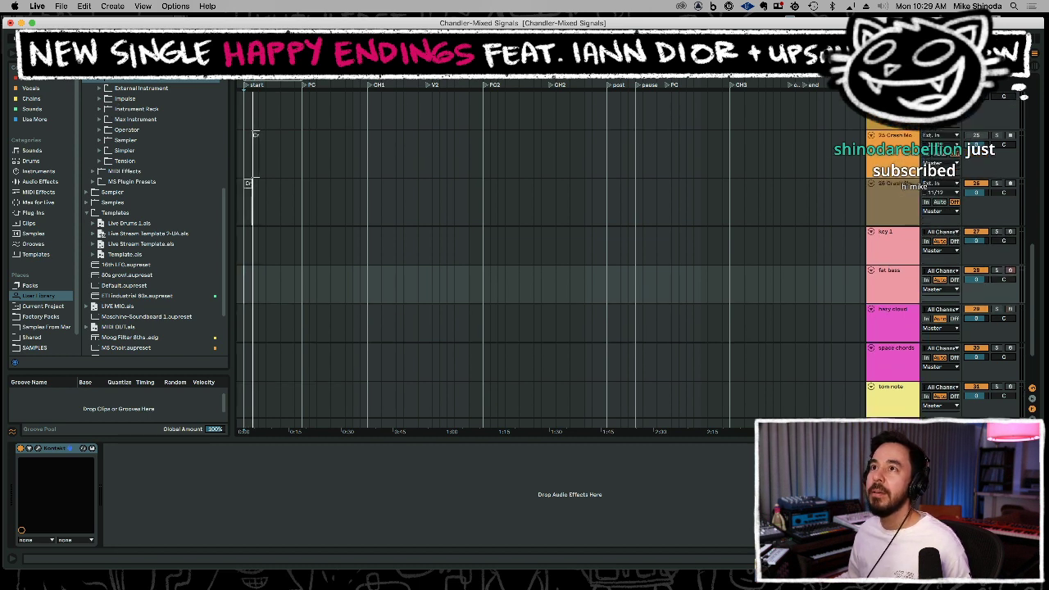
key("space")
left_click(381, 258)
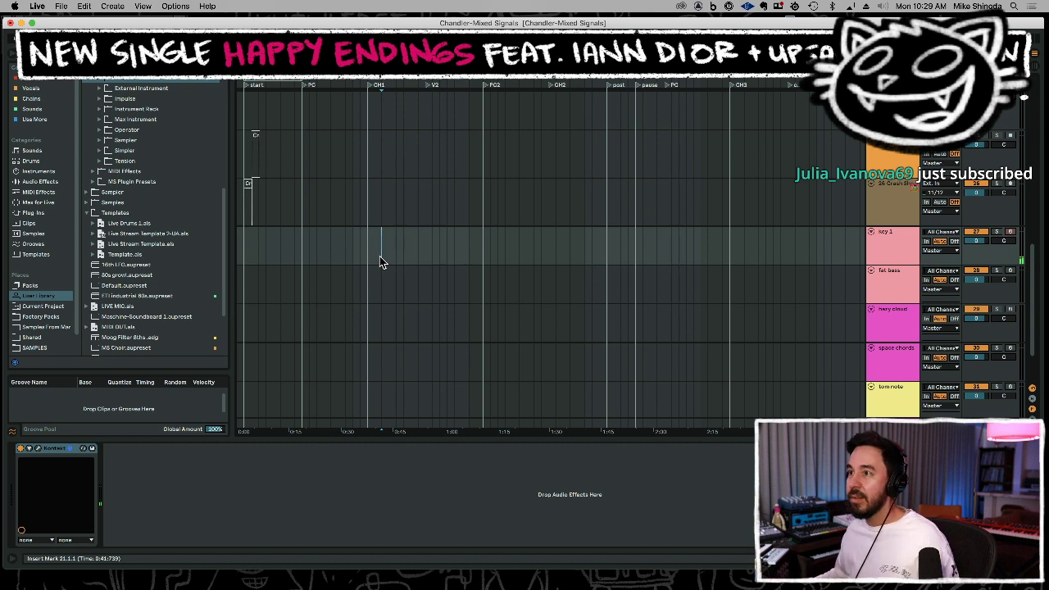
left_click(362, 252)
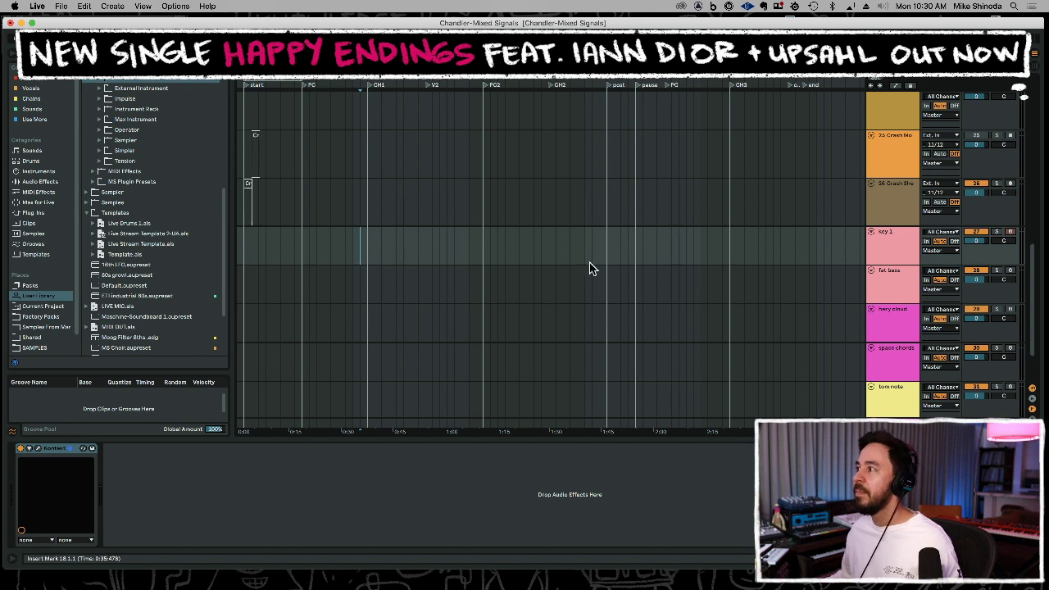
left_click(811, 282)
key("F9")
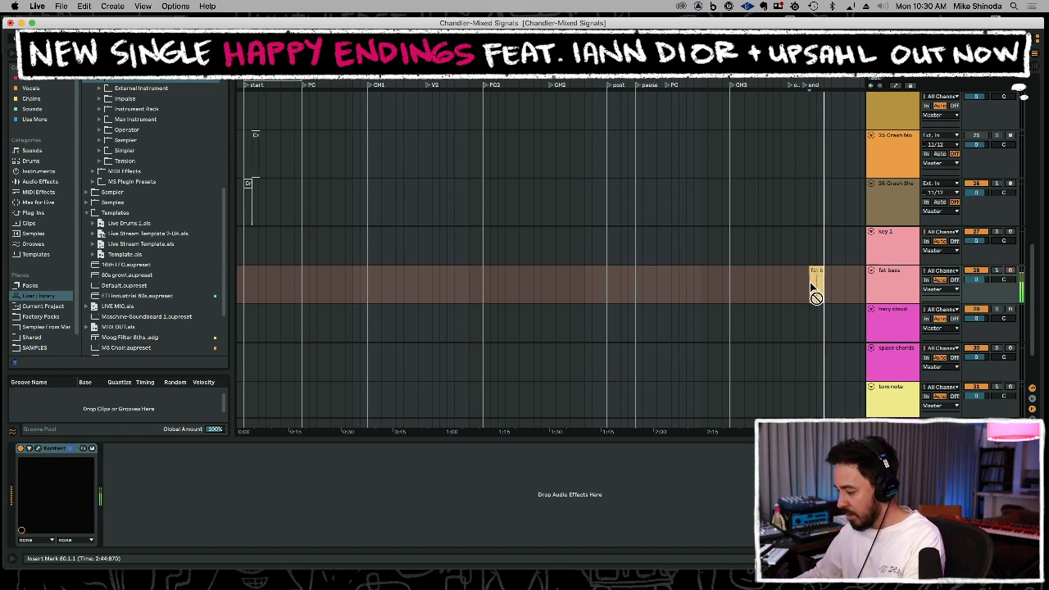
key("space")
key("super+z")
Record a chord part on the key 1 track from 81.1.1 and open the new clip's notes.
left_click(815, 260)
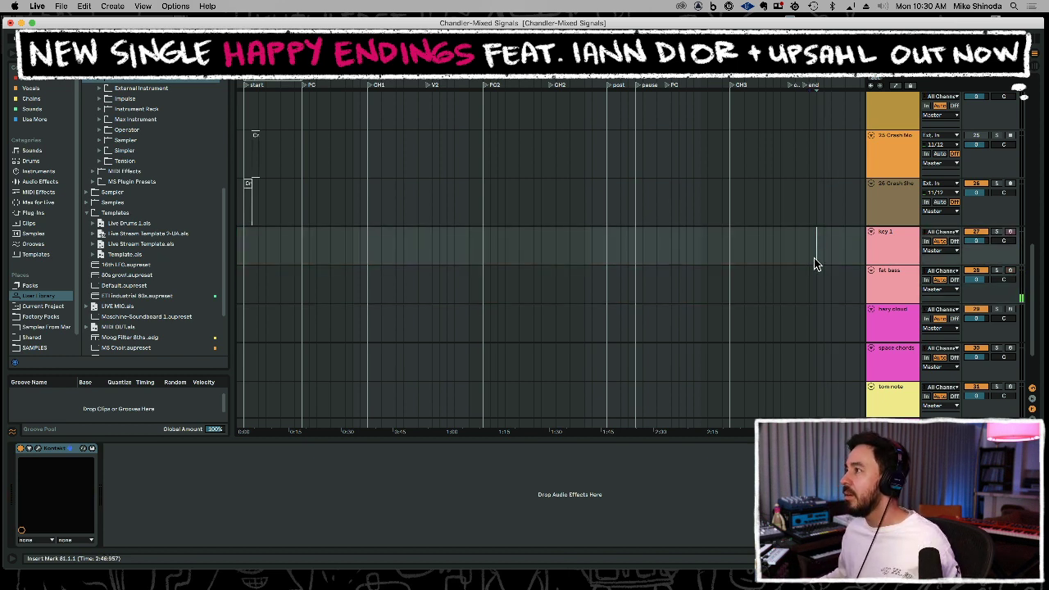
key("F9")
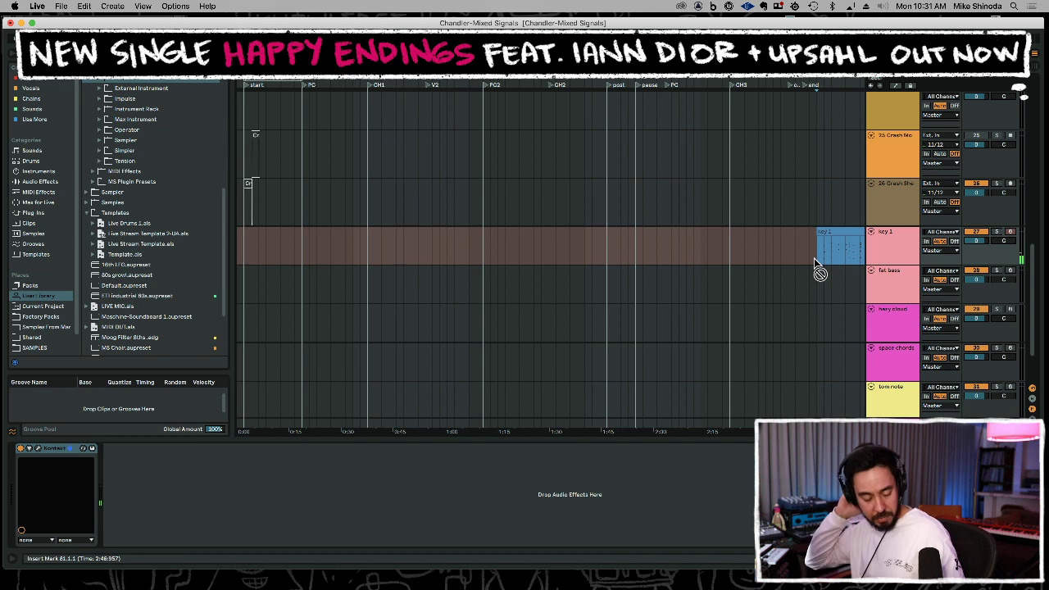
left_click(819, 256)
double_click(850, 233)
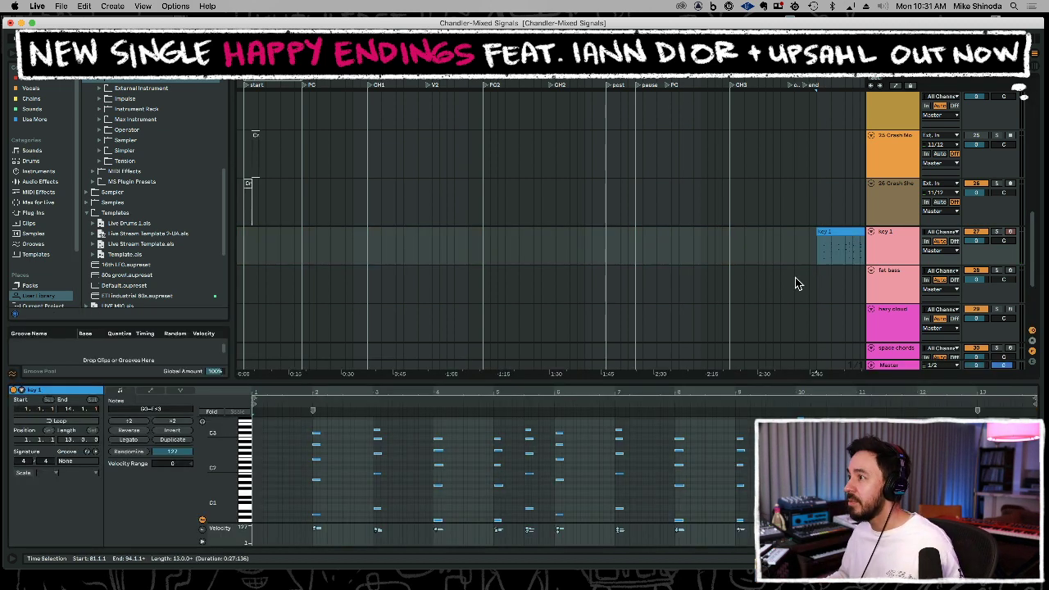
Quantize the recorded key 1 notes to 1/8 at 100 %, adjusting both note starts and ends.
right_click(629, 495)
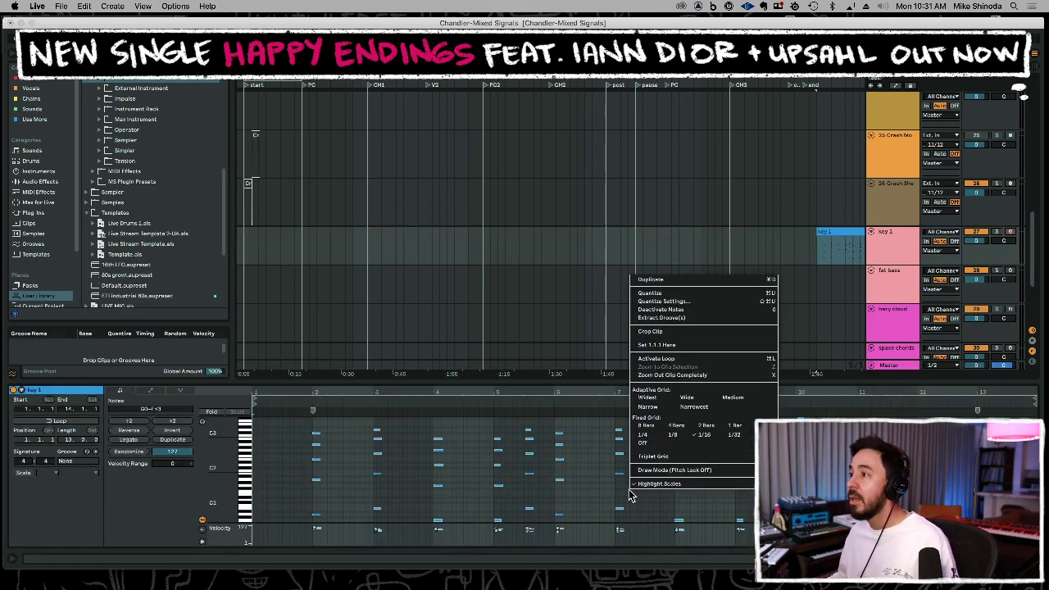
left_click(672, 303)
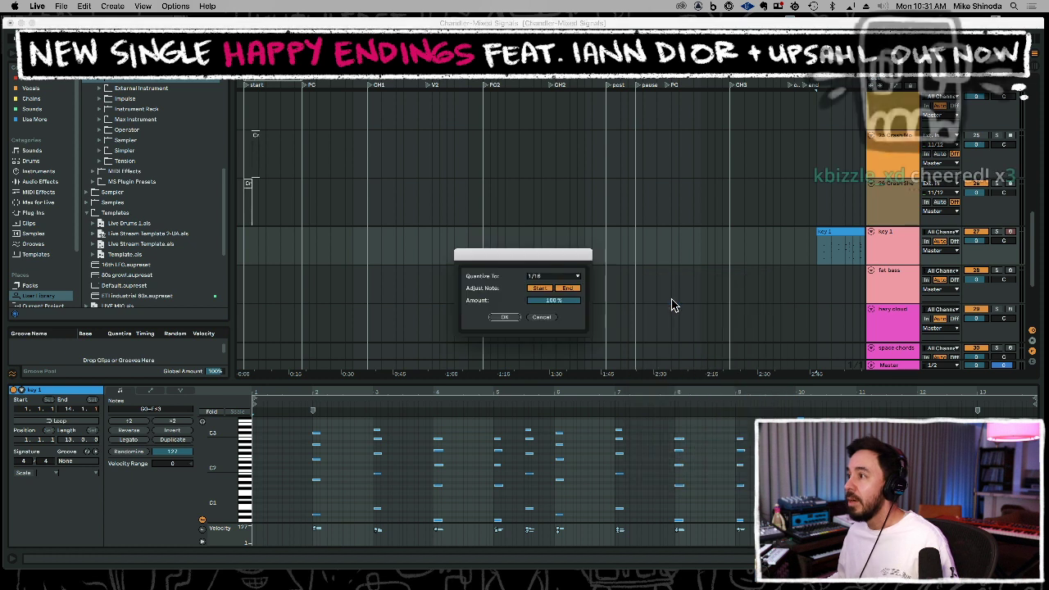
left_click(549, 277)
left_click(547, 302)
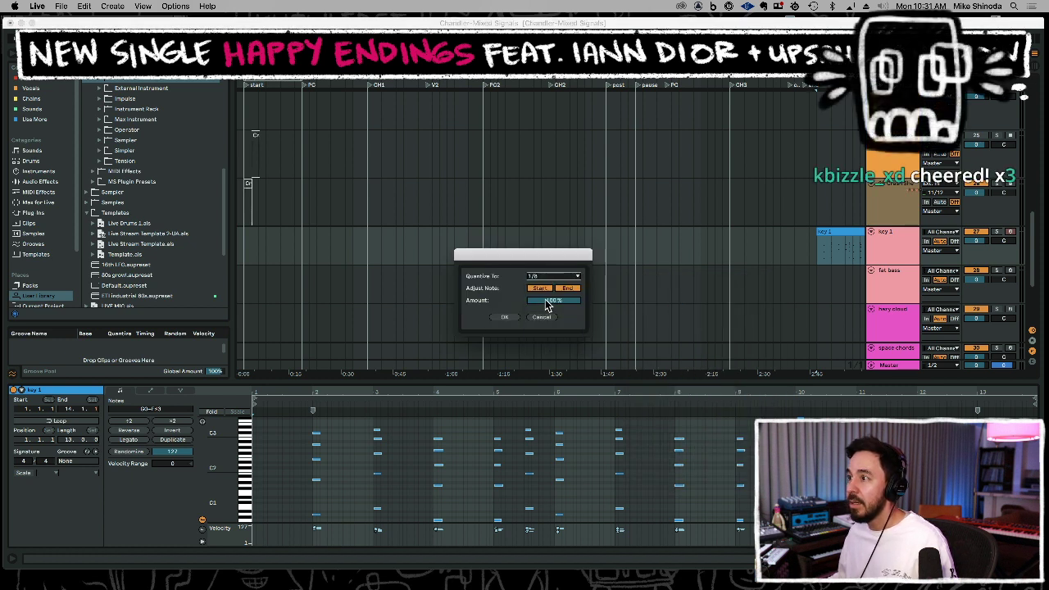
left_click(504, 318)
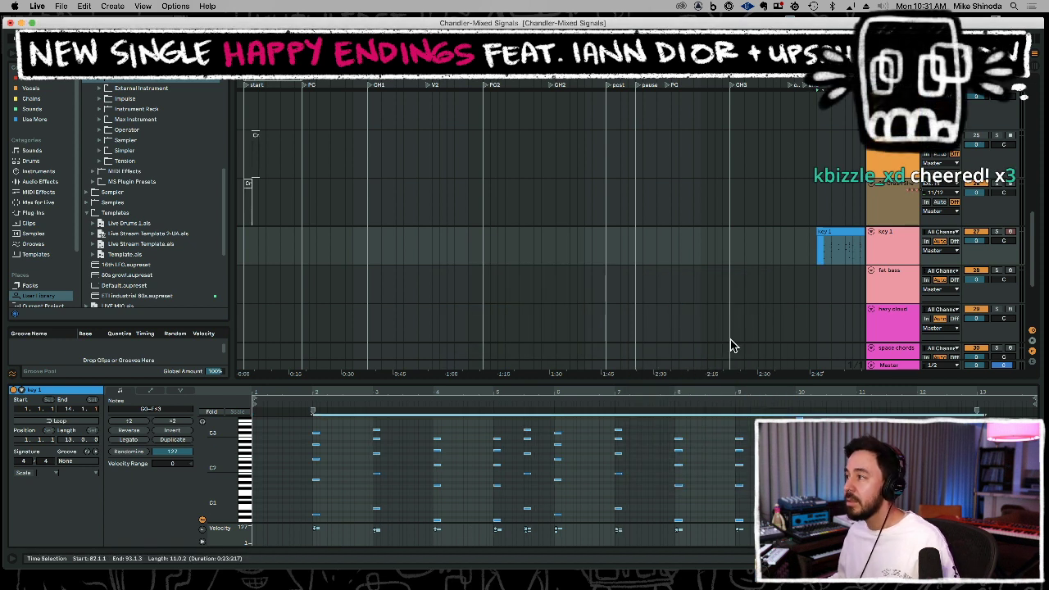
Delete the empty lead-in of the key 1 clip before 82.1.1 and split the rest into three four-bar clips.
left_click_drag(812, 74, 578, 127)
left_click_drag(505, 251, 426, 246)
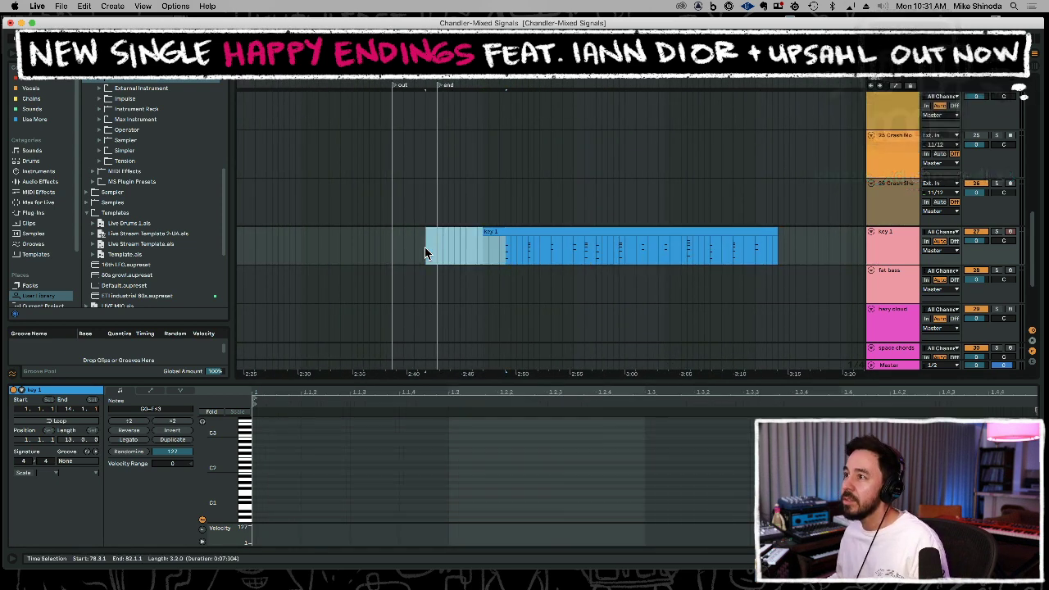
left_click(596, 253)
key("super+e")
key("super+e")
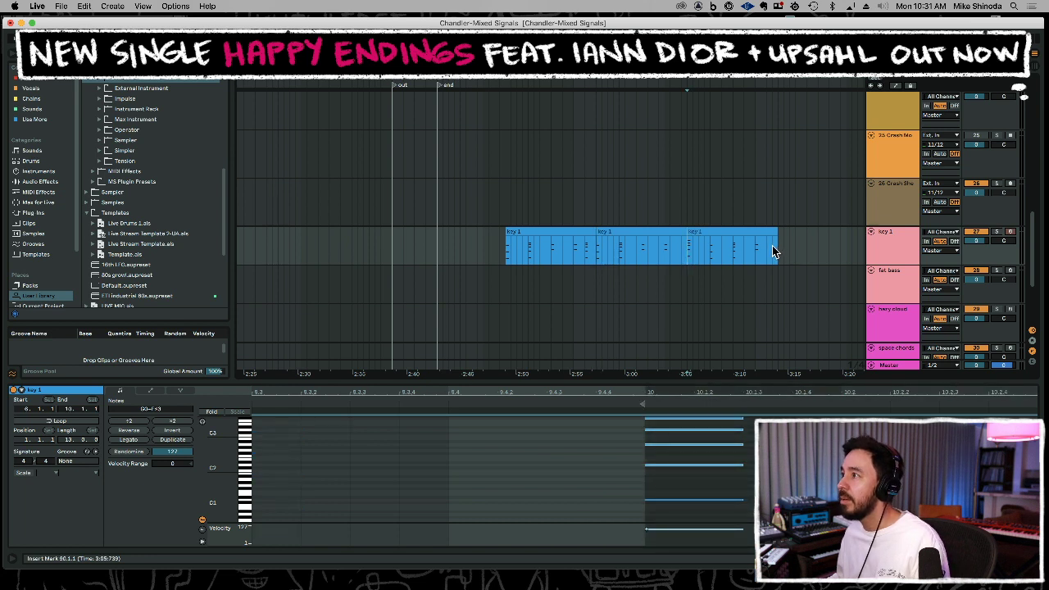
Color the last key 1 clip red and the middle key 1 clip cyan.
left_click_drag(772, 246, 771, 240)
right_click(759, 241)
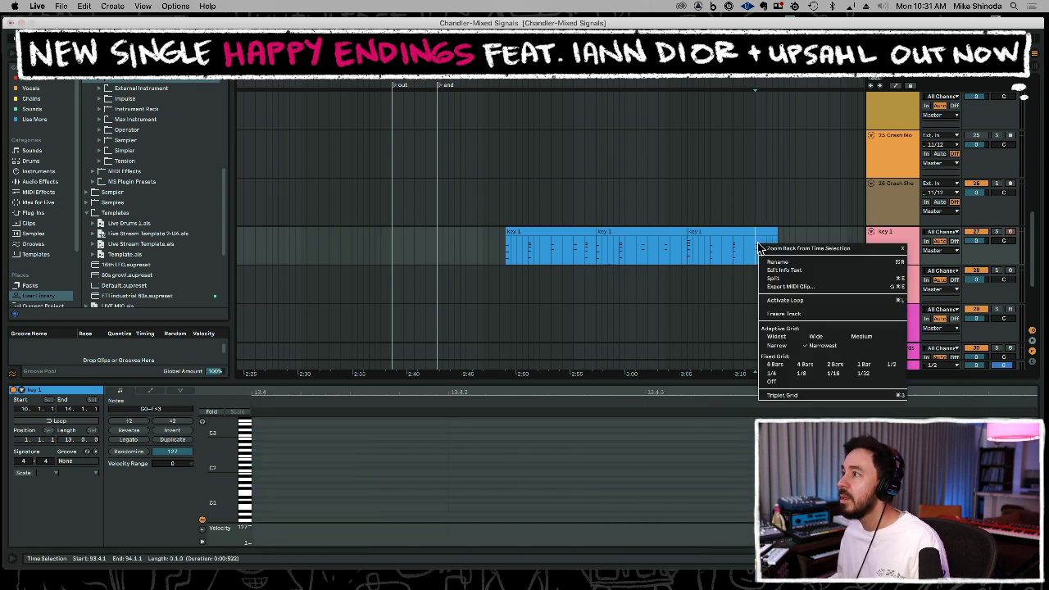
left_click(758, 235)
left_click(757, 232)
right_click(759, 236)
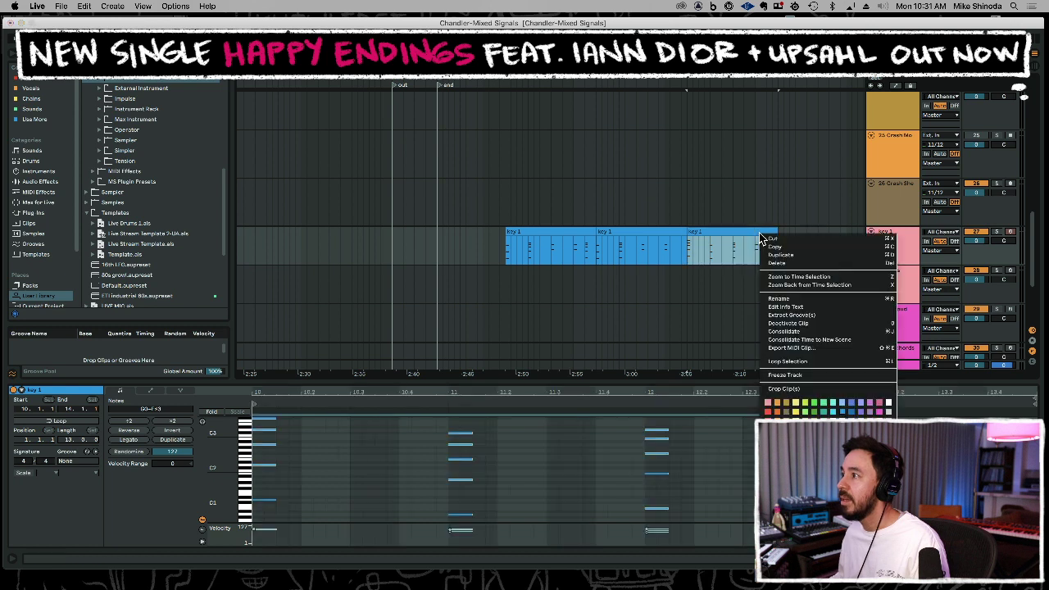
left_click(772, 412)
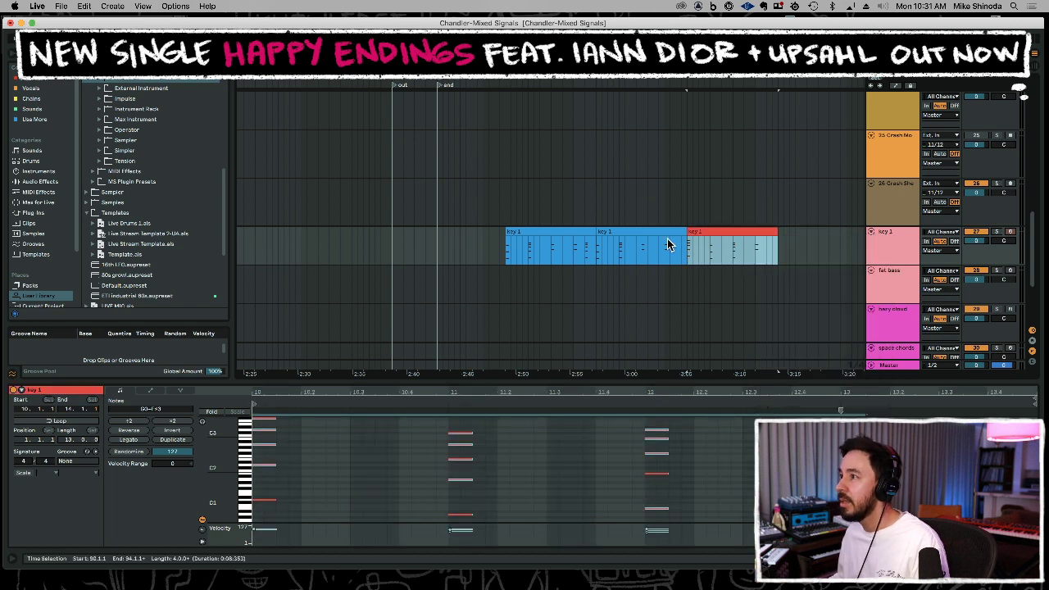
right_click(630, 237)
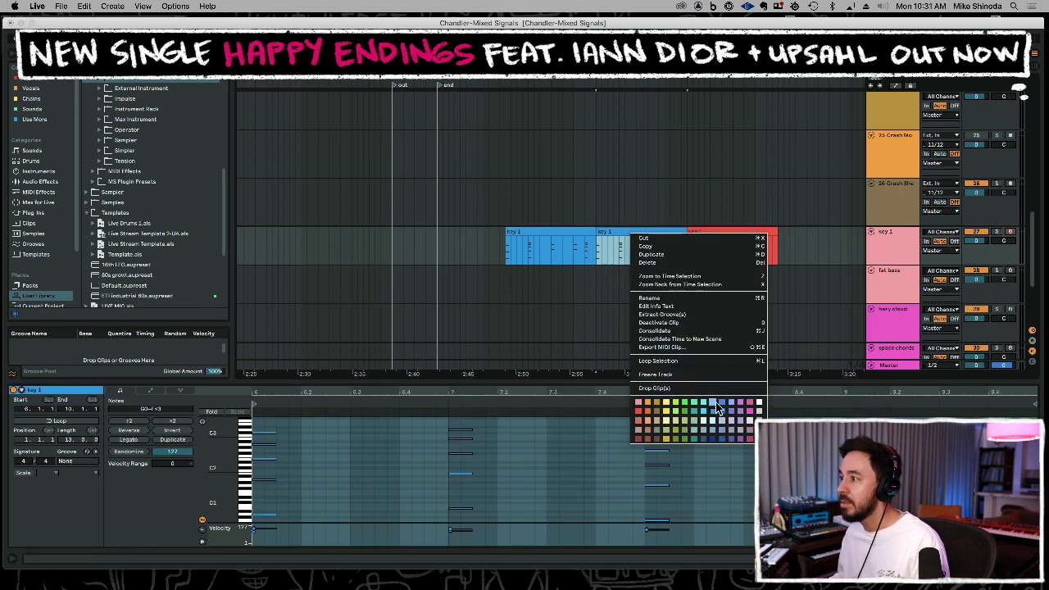
left_click(704, 416)
Place the cyan key 1 clip directly before the blue one and move both to 2.1.1 at the song's start.
left_click(565, 262)
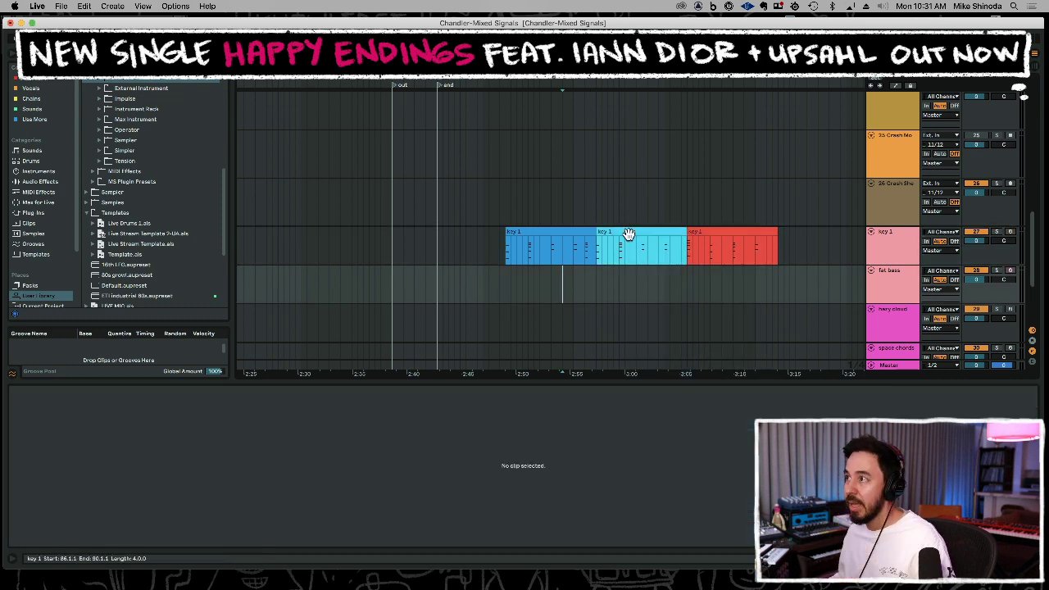
left_click(540, 240)
left_click_drag(540, 240, 448, 241)
left_click(532, 232, "shift")
key("super+j")
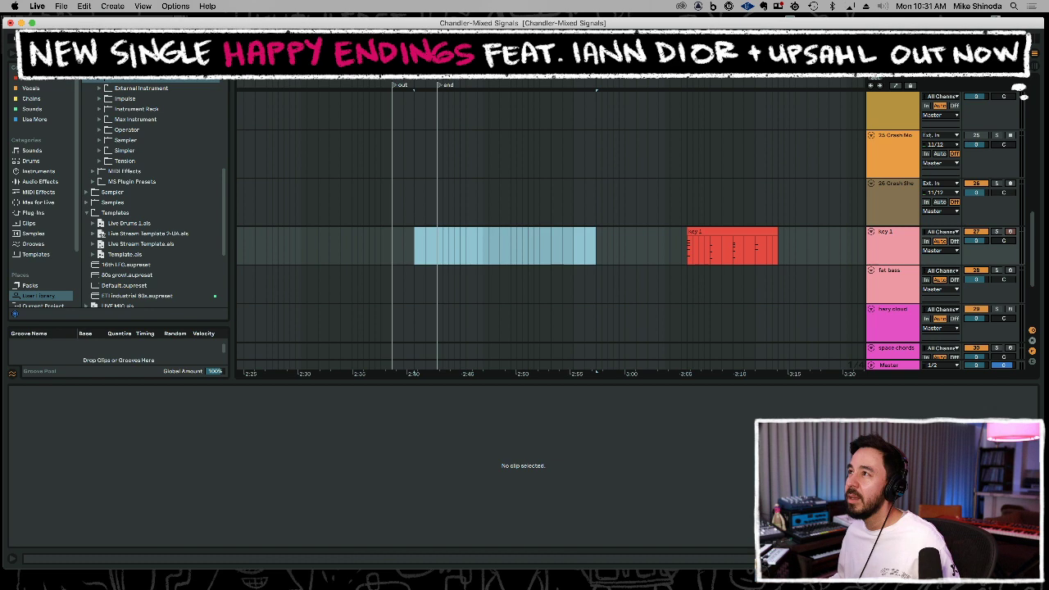
key("w")
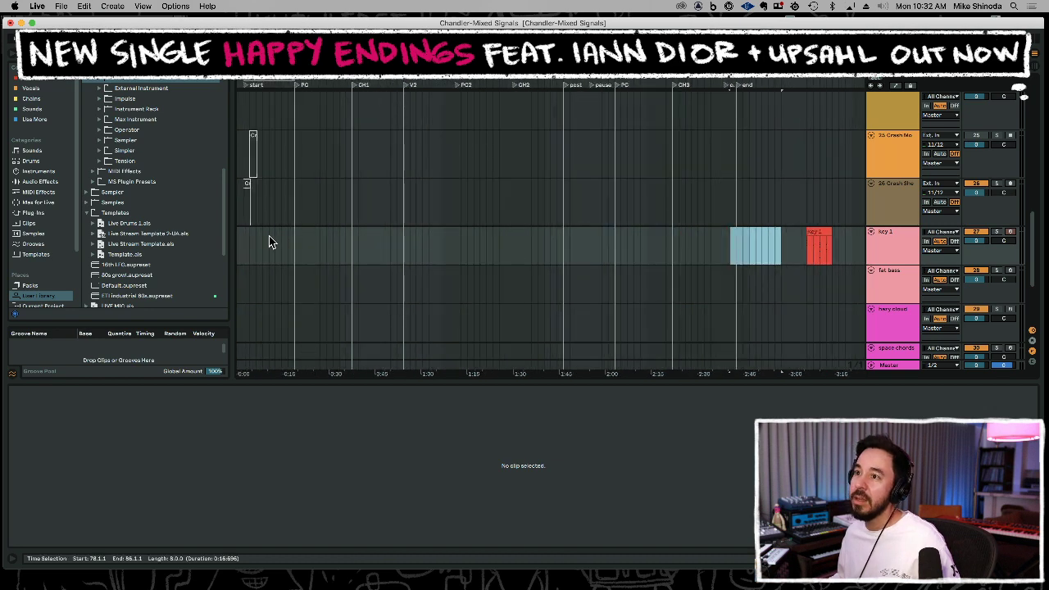
left_click(247, 246)
key("super+v")
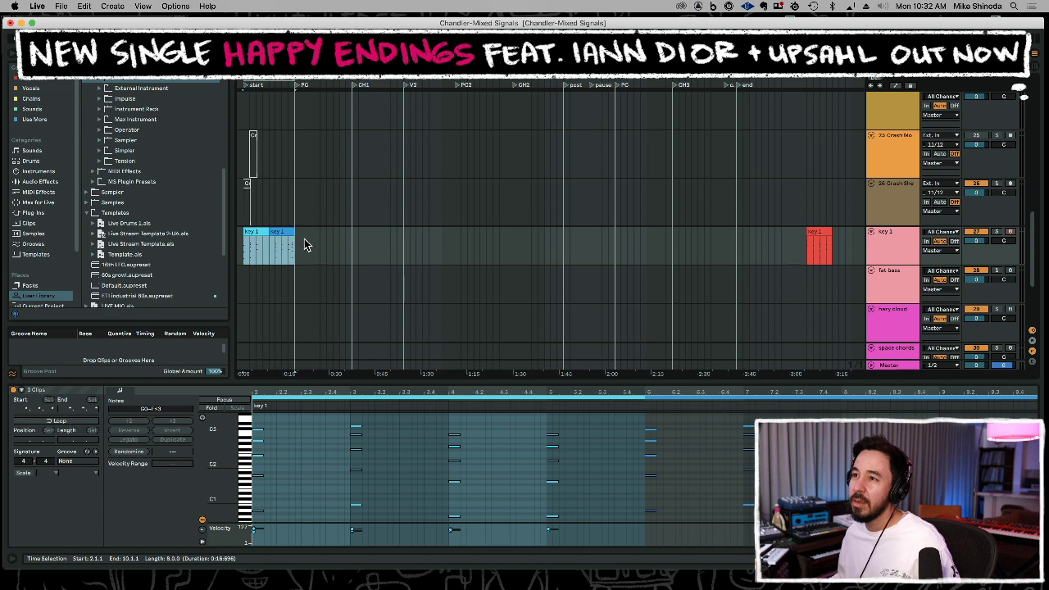
Move the red key 1 clip to the CH1 marker at the start of the first chorus.
left_click(331, 240)
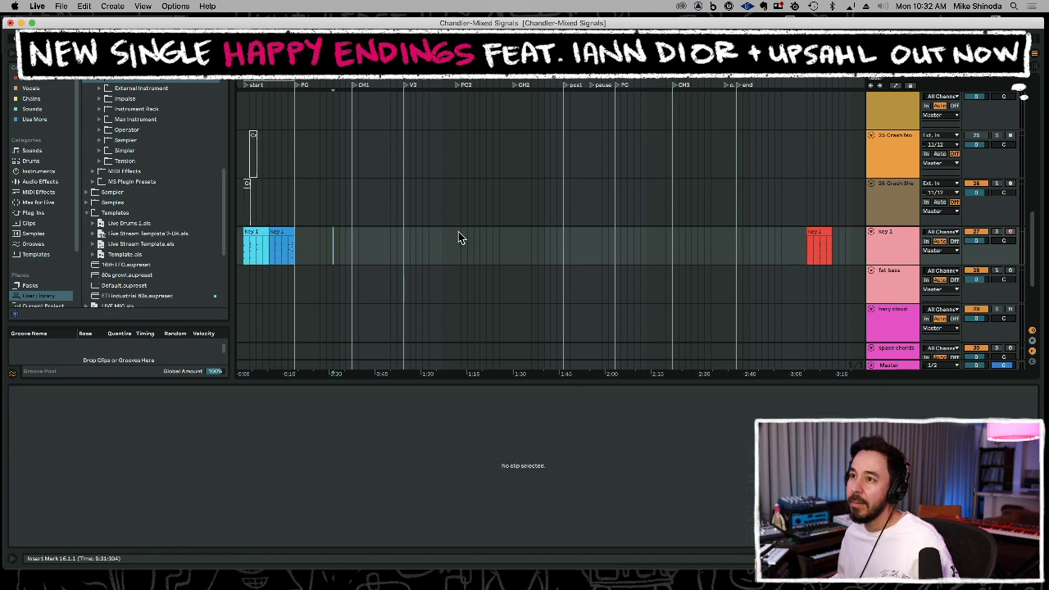
left_click(819, 231)
key("super+x")
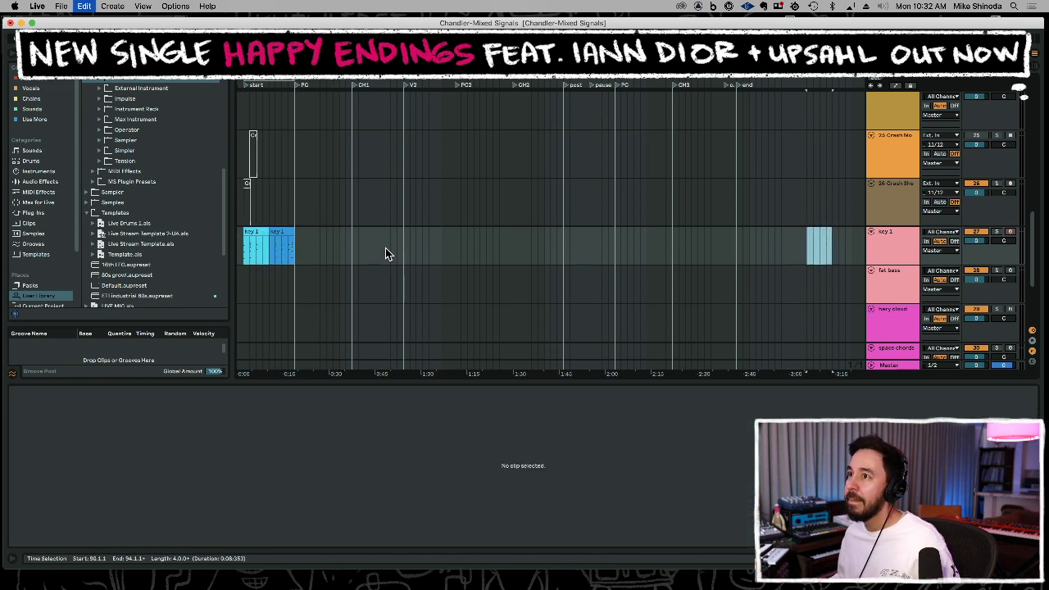
left_click(352, 254)
key("super+v")
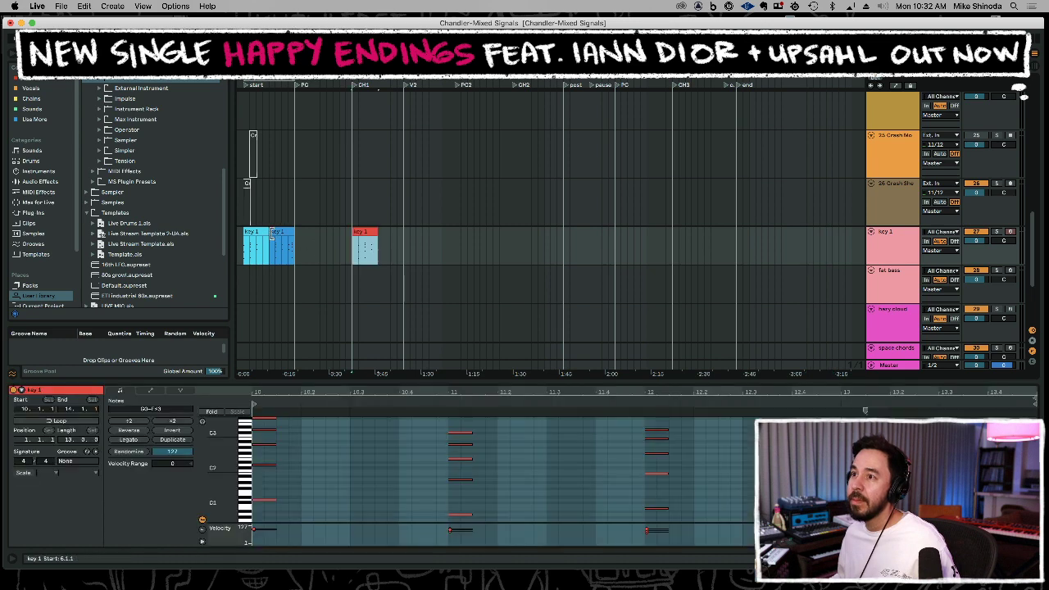
Add two copies of the cyan key 1 clip after the blue one and duplicate the red chorus clip once.
left_click_drag(307, 75, 359, 115)
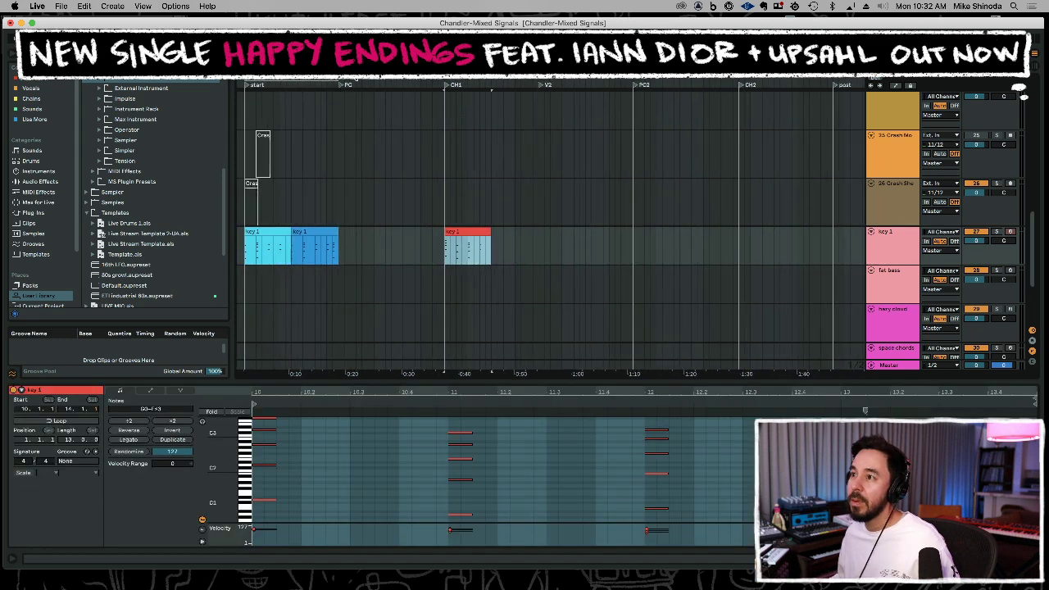
left_click(316, 232)
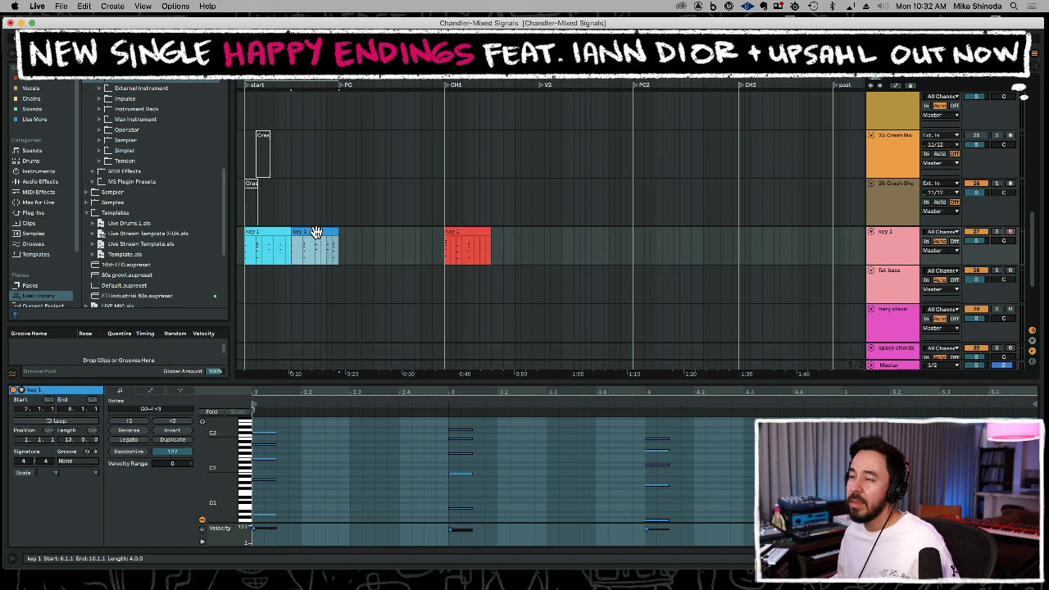
left_click(285, 232)
left_click(337, 243)
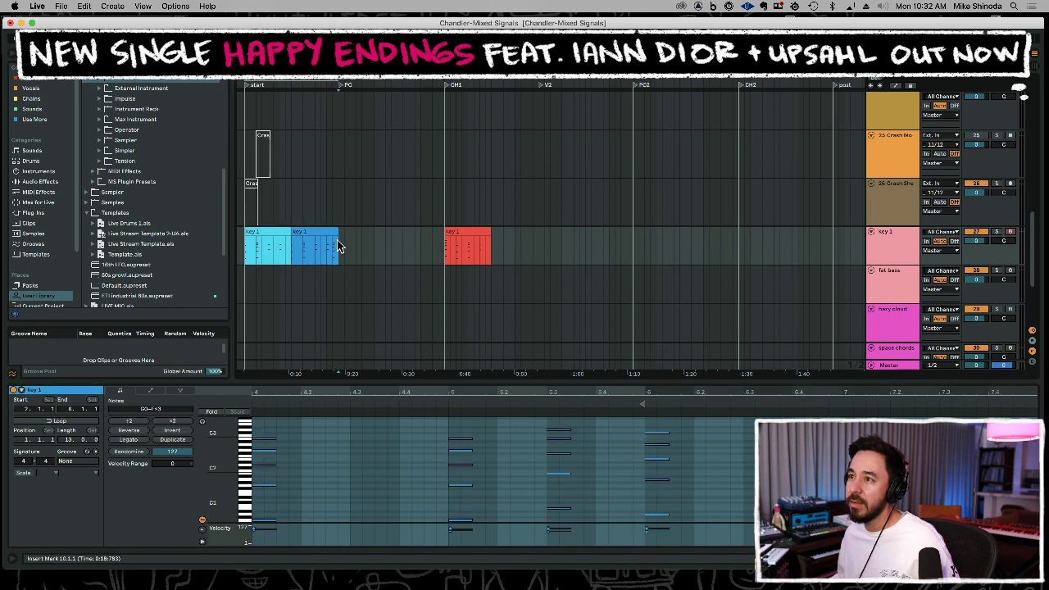
key("super+d")
key("super+d")
left_click(482, 230)
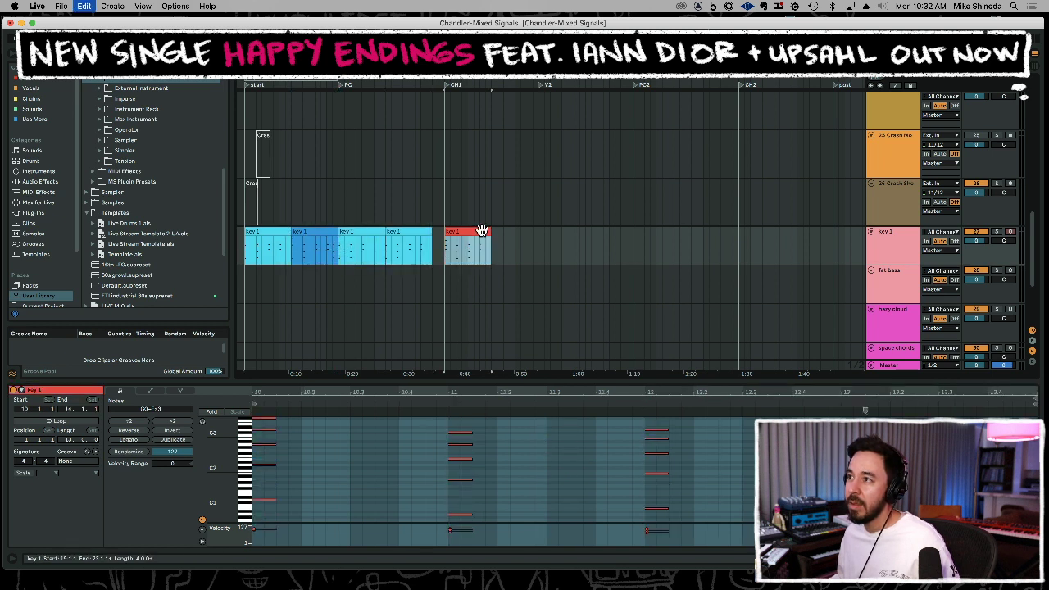
key("super+d")
Play the song from 1.3.1 and adjust the key 1 track's volume by about 3.4 dB.
left_click(240, 253)
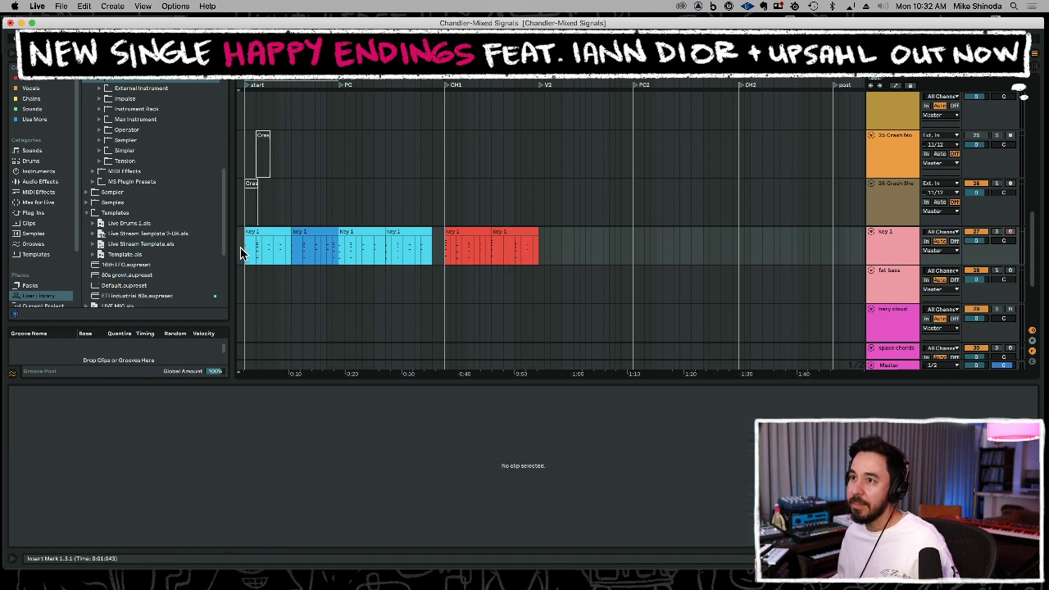
key("space")
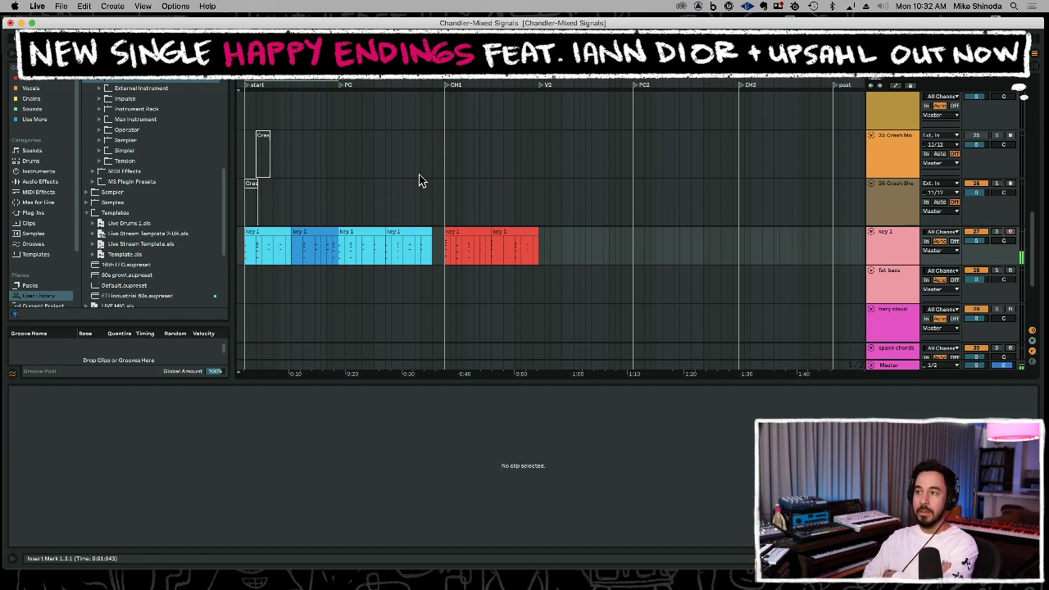
left_click_drag(978, 246, 978, 243)
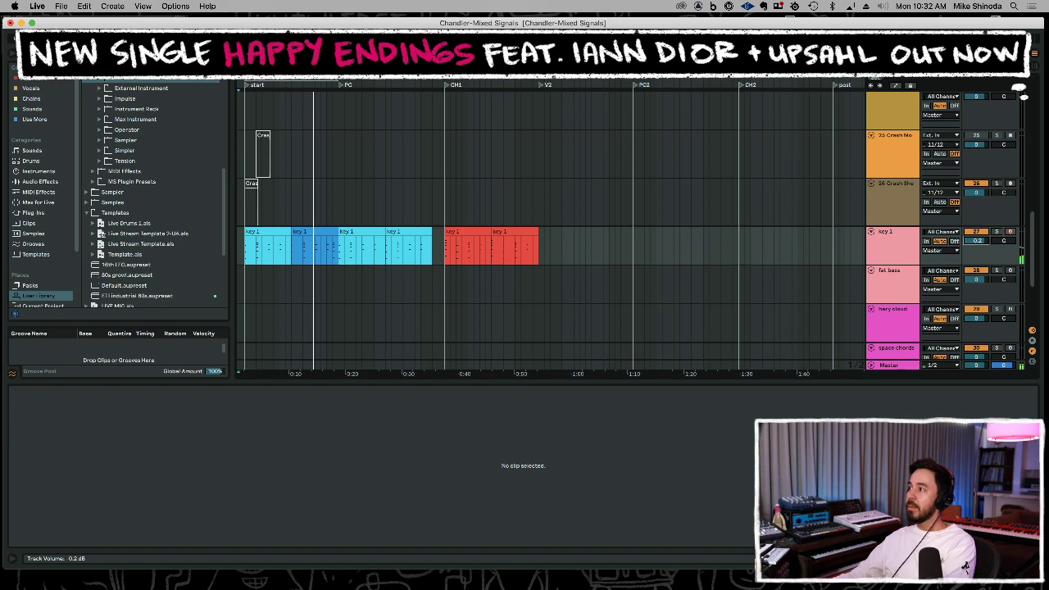
left_click_drag(978, 243, 977, 254)
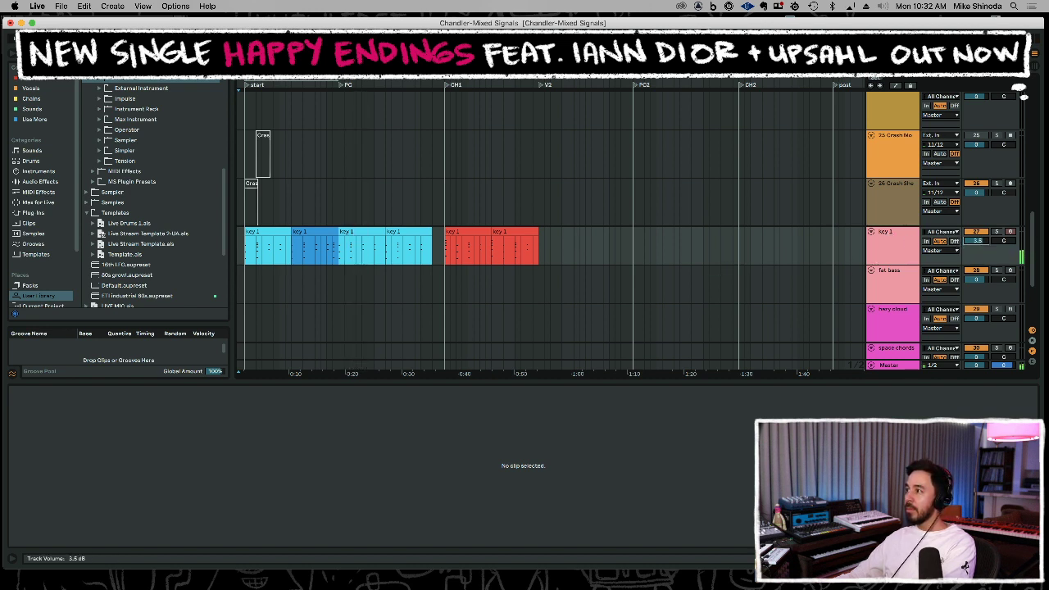
Slightly adjust the Filter control of the Lo-Fi Glow instrument on key 1 and close its Kontakt window.
left_click(891, 236)
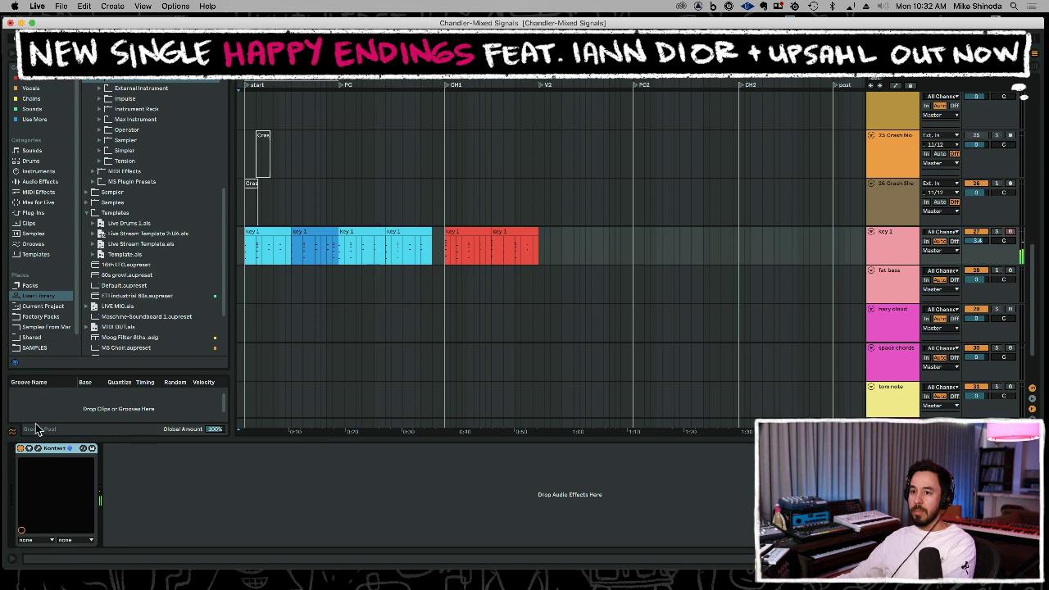
left_click(38, 449)
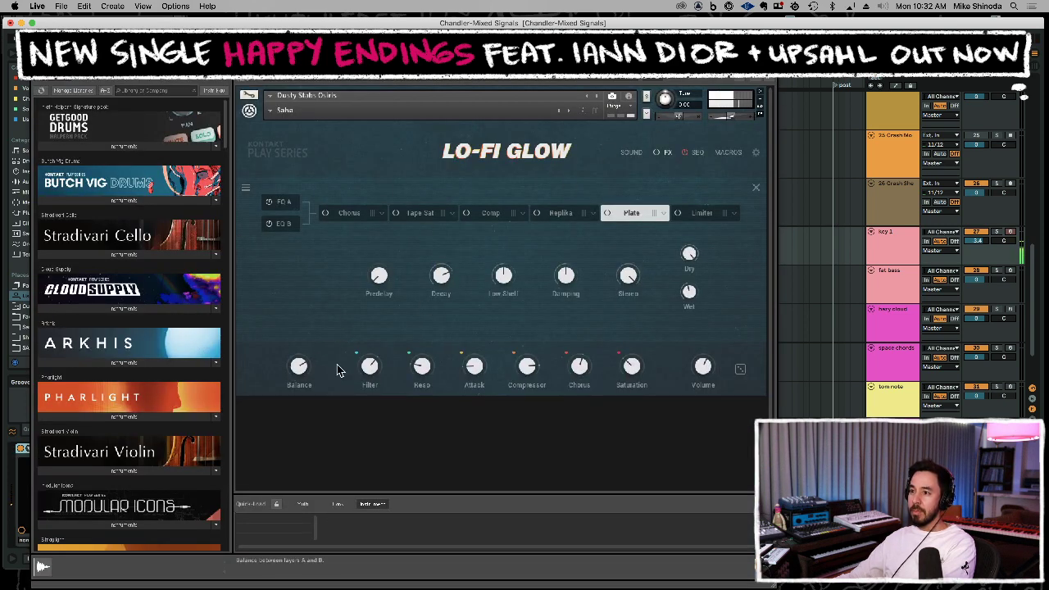
left_click_drag(372, 366, 373, 369)
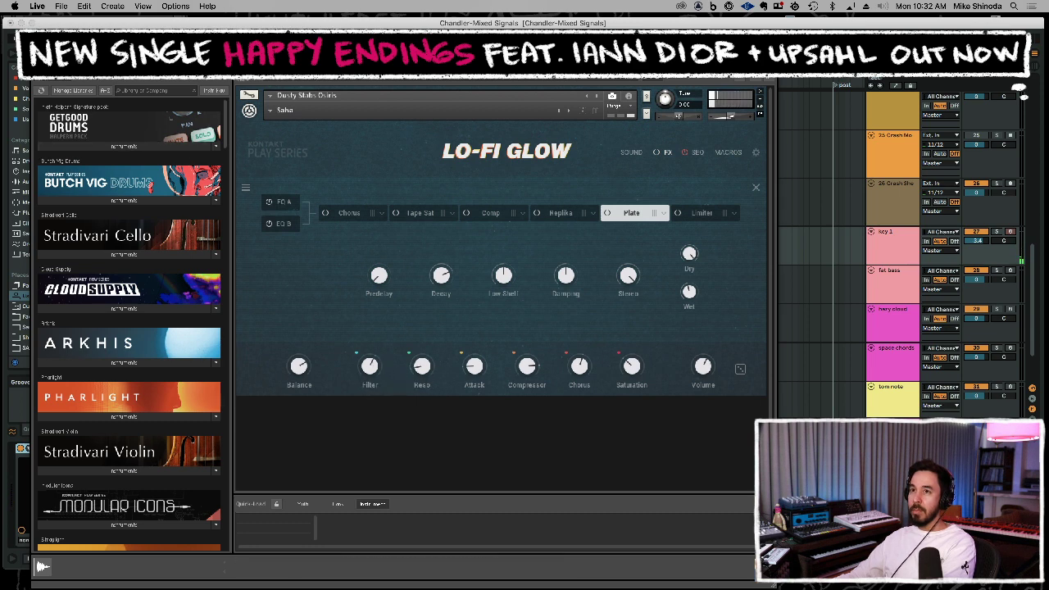
left_click(40, 40)
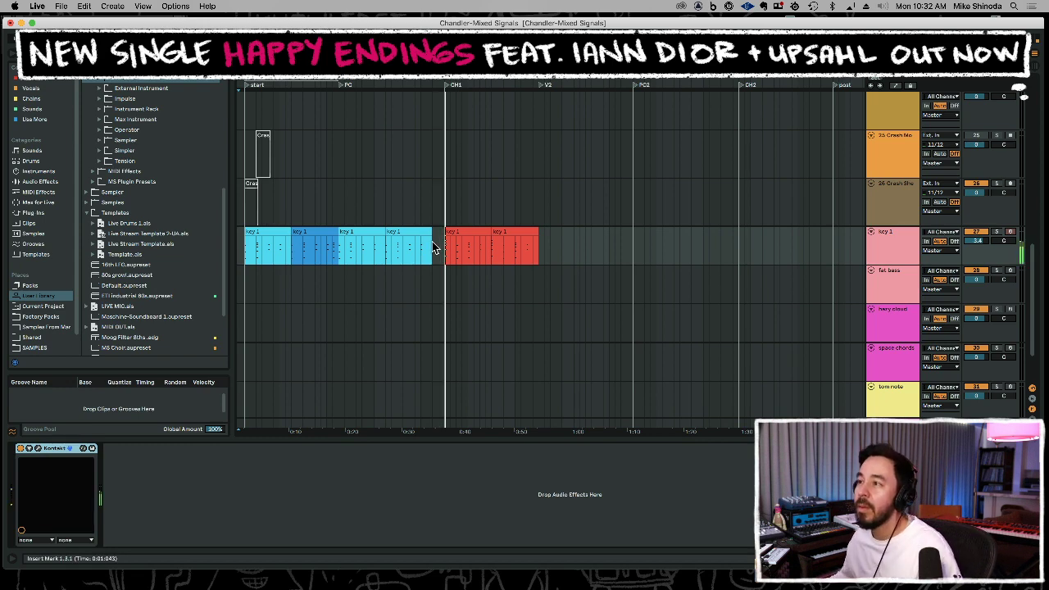
Lower the volume of the two chorus vocal tracks, 14 and 15, together to -4.6 dB.
scroll(432, 241, "up", 10)
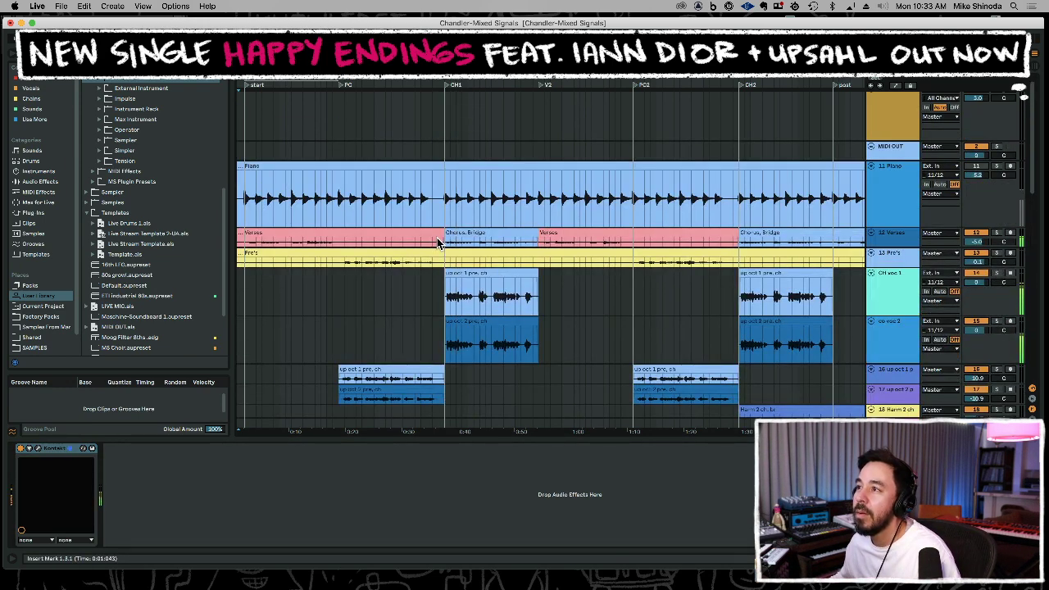
scroll(434, 269, "down", 5)
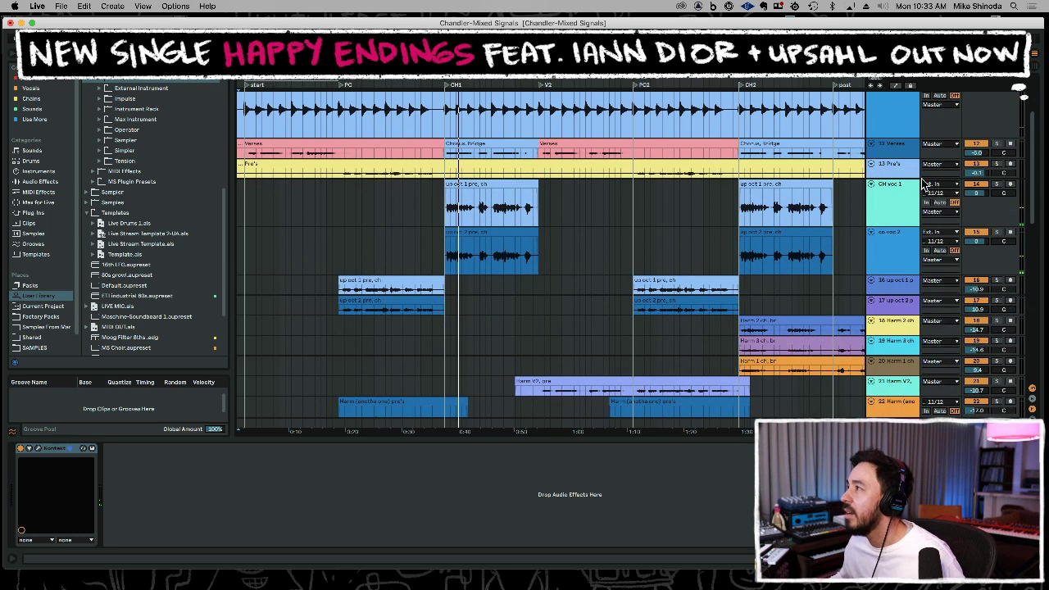
left_click(896, 204)
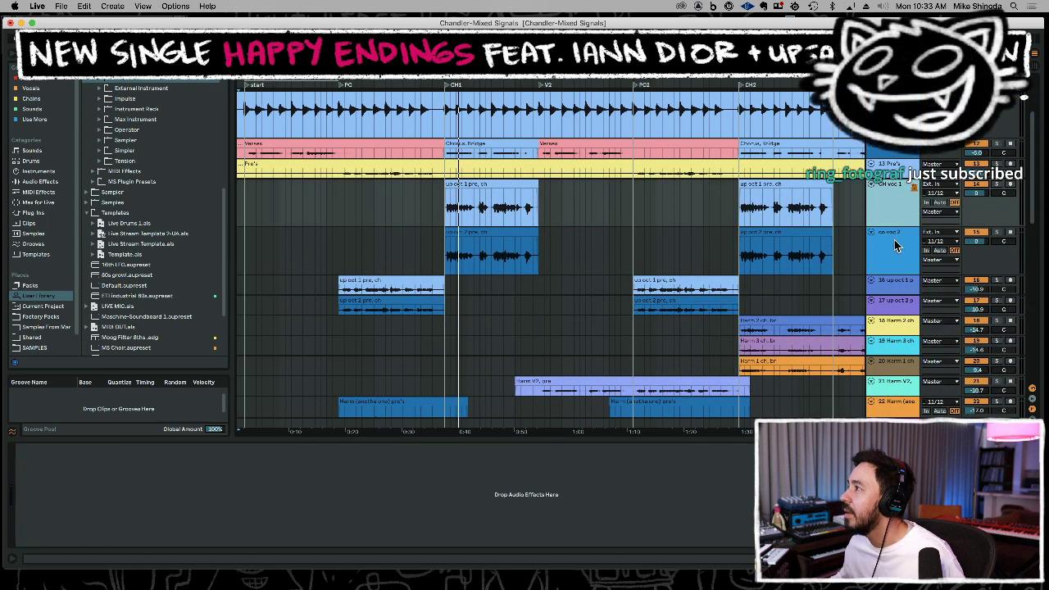
left_click(901, 241, "shift")
left_click_drag(977, 241, 976, 234)
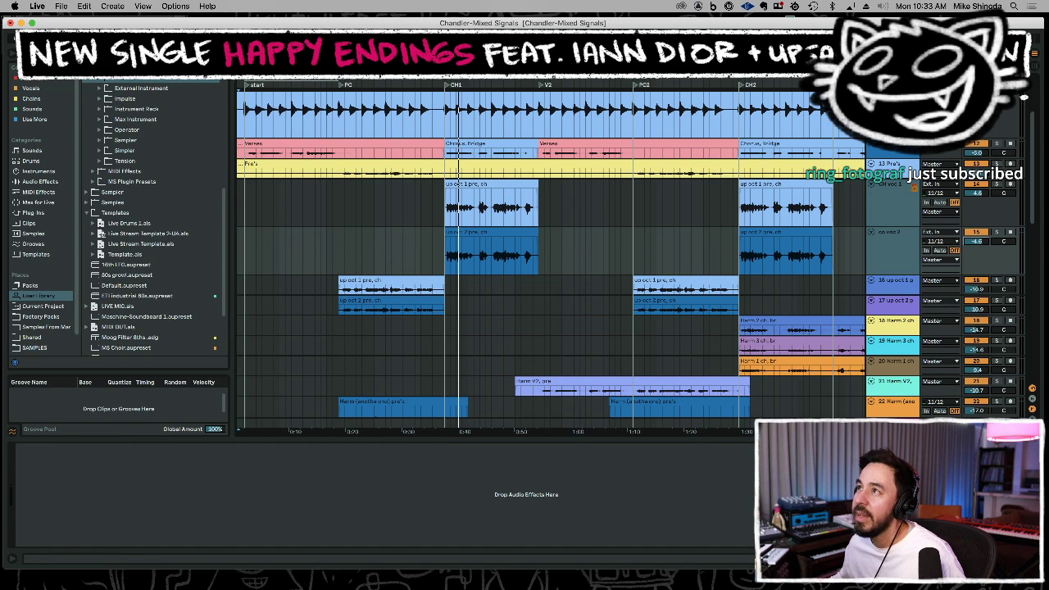
Check the up oct 2 tail before CH1 and play the end of the first pre-chorus with the Pre's track soloed.
scroll(429, 99, "up", 5)
left_click(346, 233)
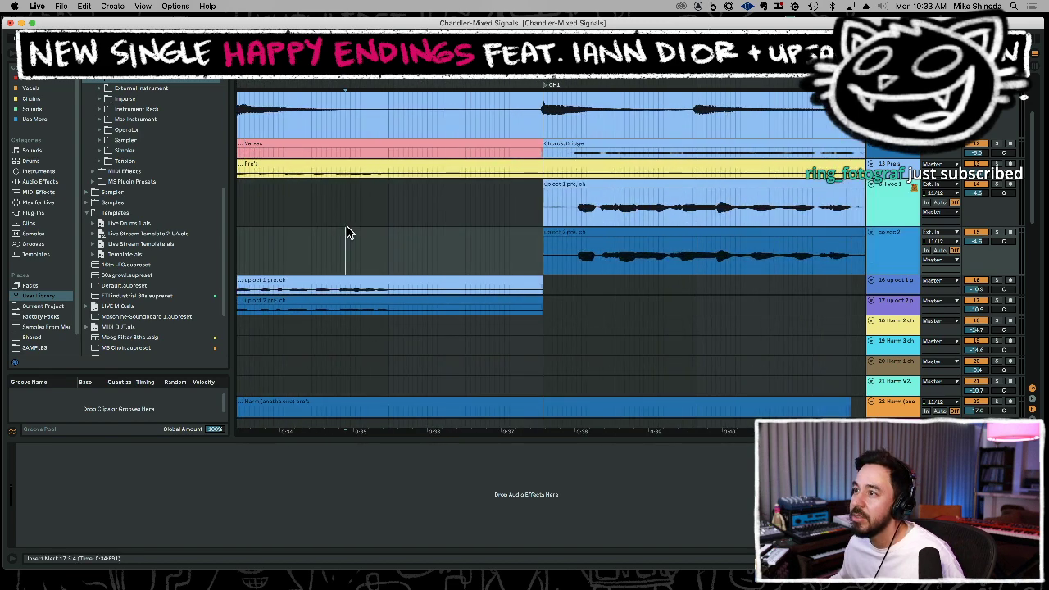
left_click_drag(433, 311, 571, 321)
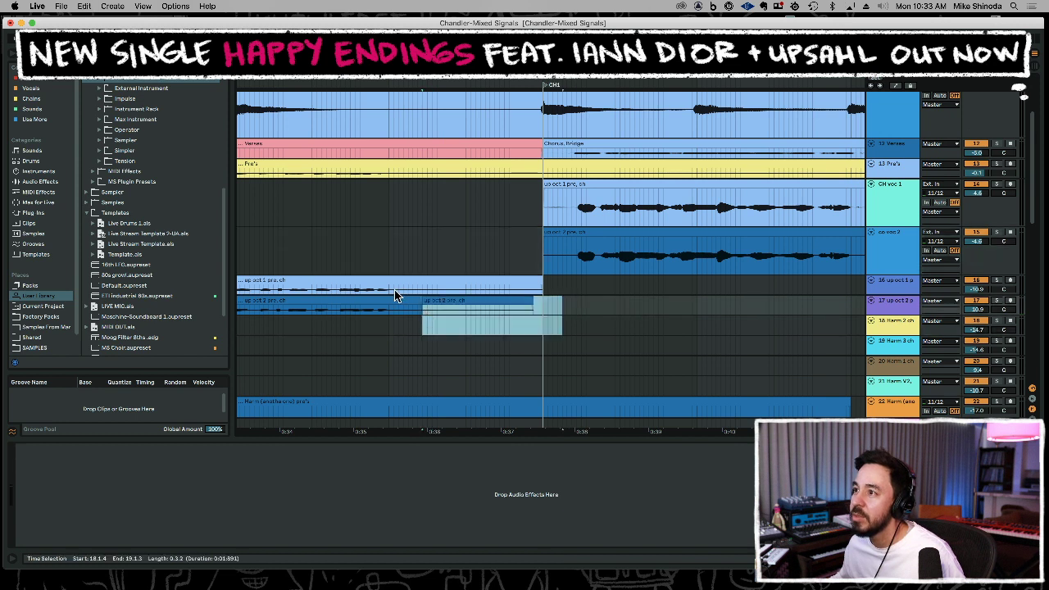
left_click(327, 254)
key("space")
left_click(297, 247)
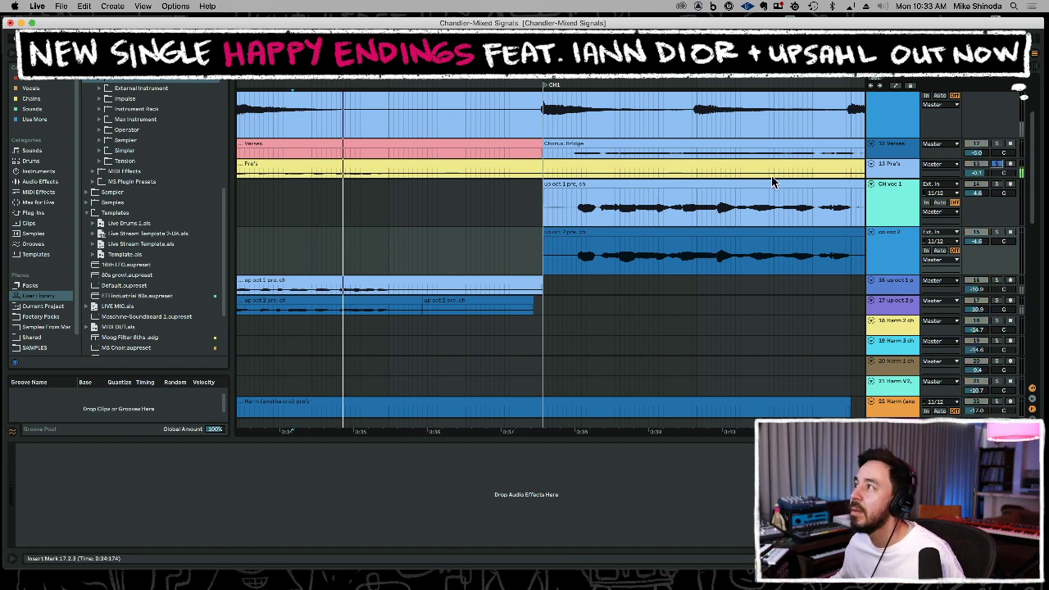
Enlarge the Pre's track, listen to its last phrase before CH1, and delete its audio from 18.1.1 to 19.2.2.
left_click_drag(897, 178, 897, 235)
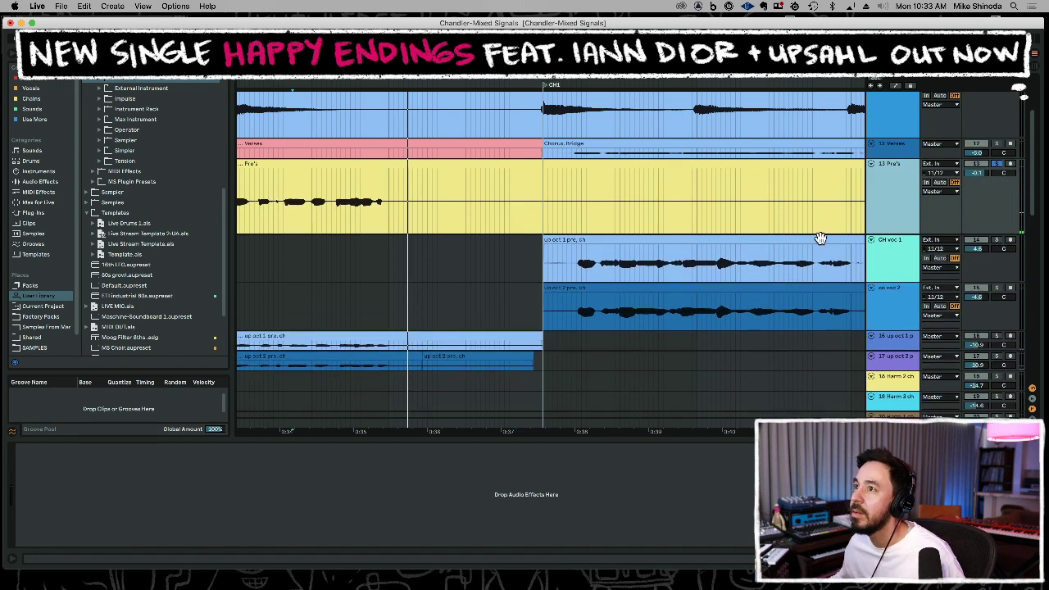
left_click(330, 211)
key("space")
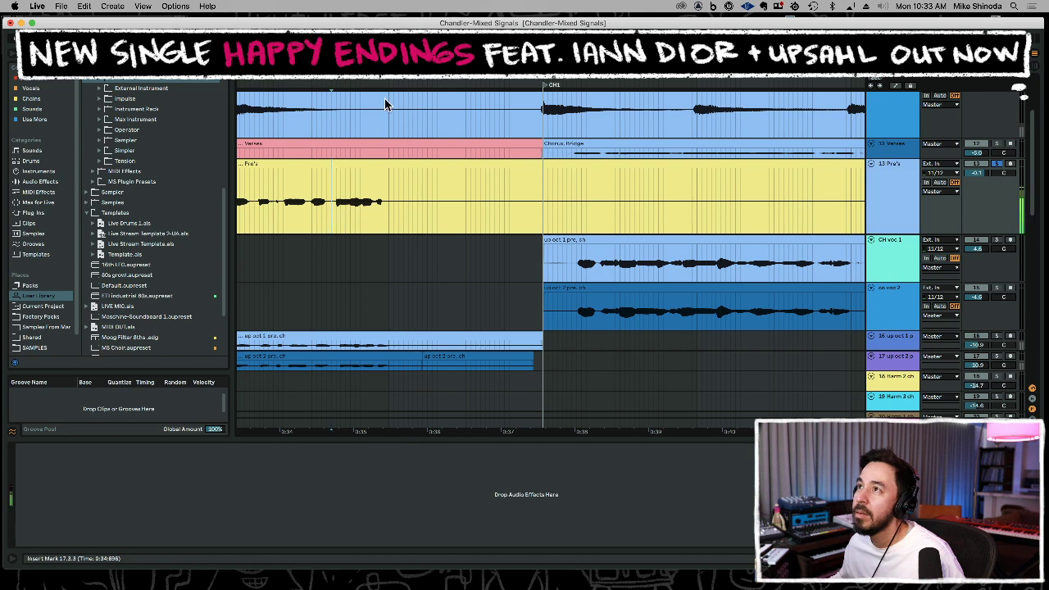
key("space")
left_click_drag(388, 217, 599, 221)
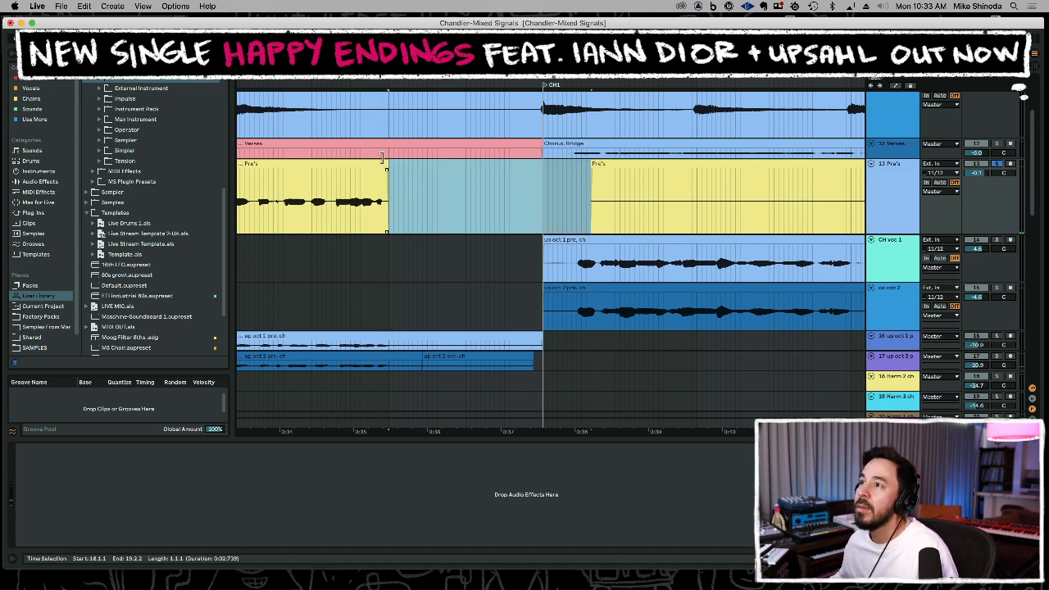
Trim the Pre's clip further by removing 17.4.3 to 18.1.1 and add a short fade-out at its new end.
key("z")
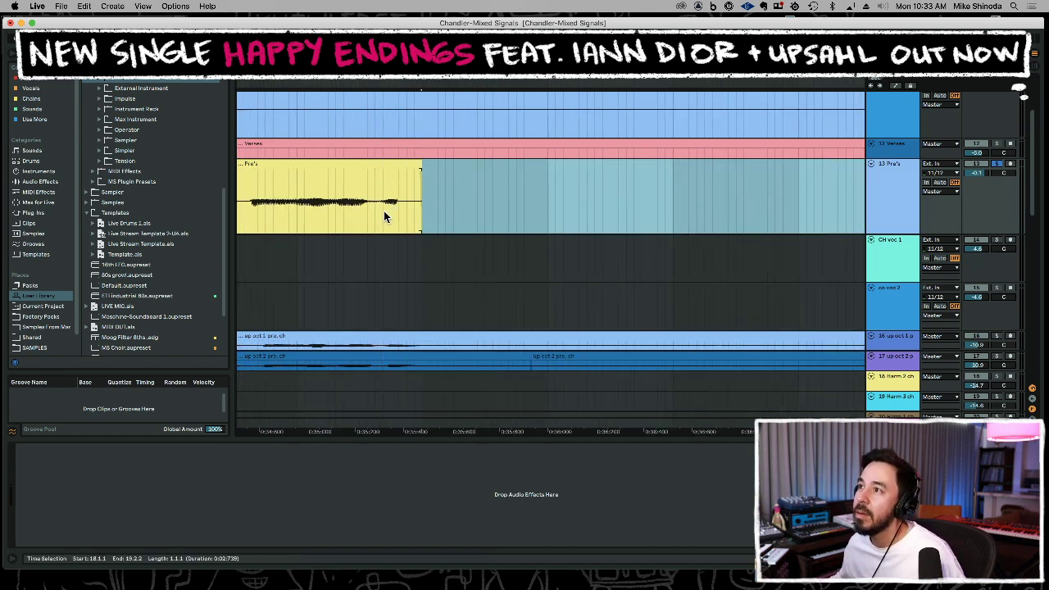
left_click_drag(386, 214, 447, 221)
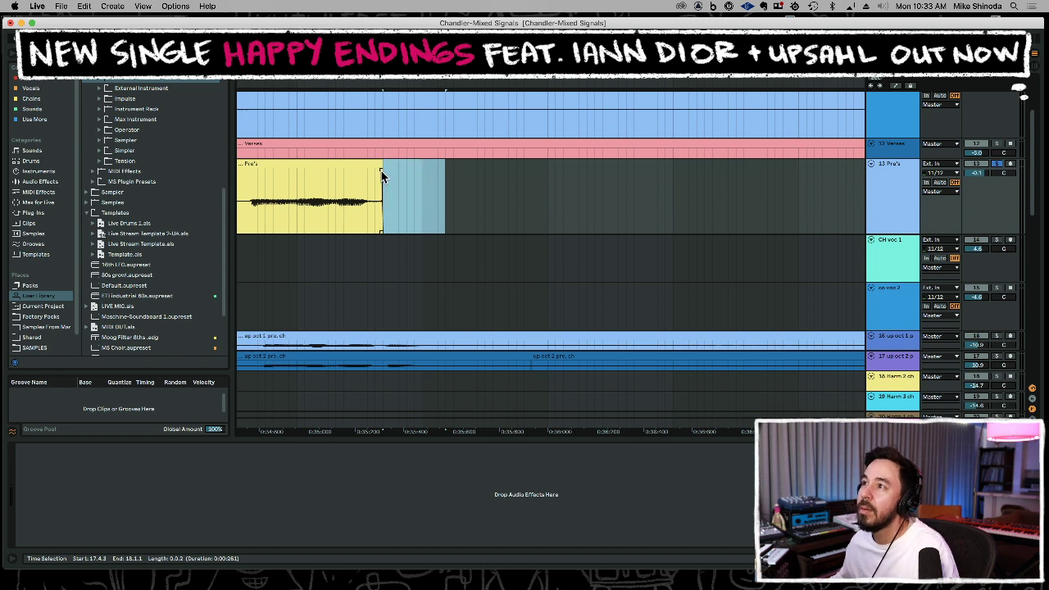
left_click_drag(382, 173, 373, 172)
Play the trimmed end of the Pre's vocal from 17.3.3 and take the track out of solo.
left_click(258, 178)
key("space")
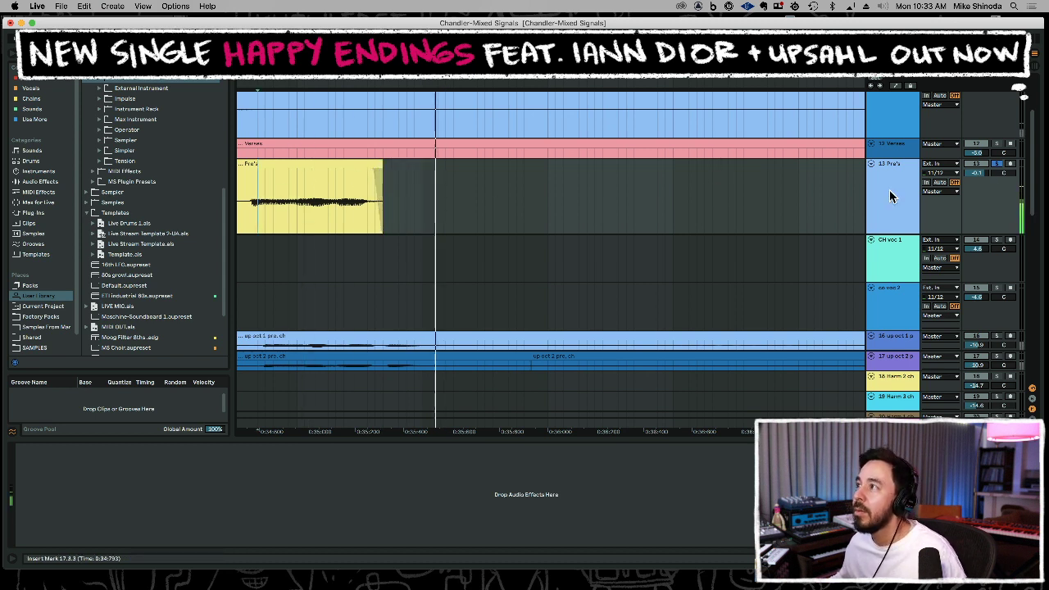
left_click(996, 164)
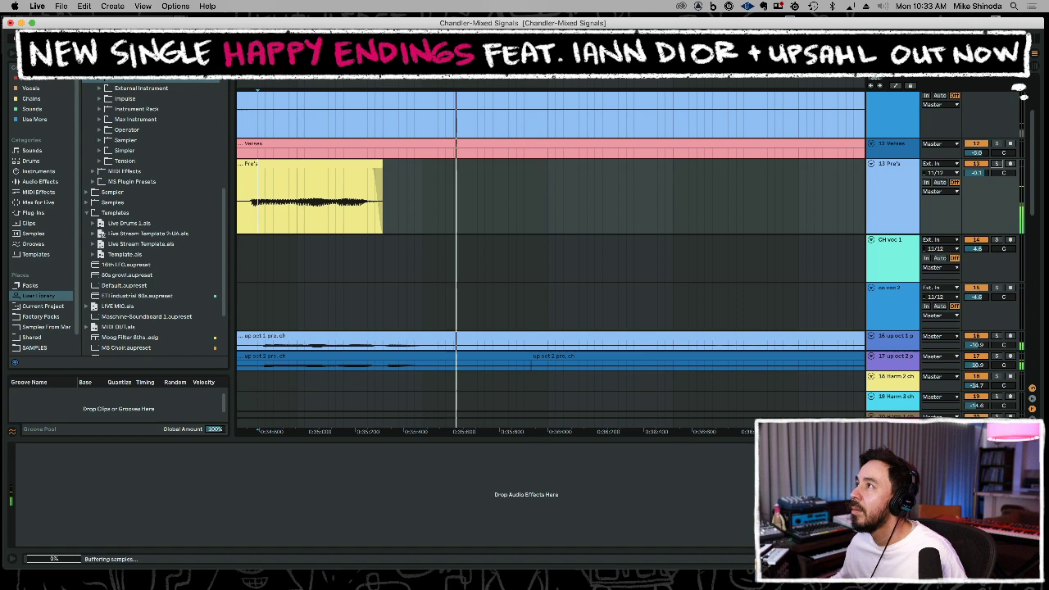
Listen to the end of the second pre-chorus leading into CH2 with all the vocal tracks playing.
left_click_drag(667, 85, 667, 72)
key("minus")
key("minus")
key("minus")
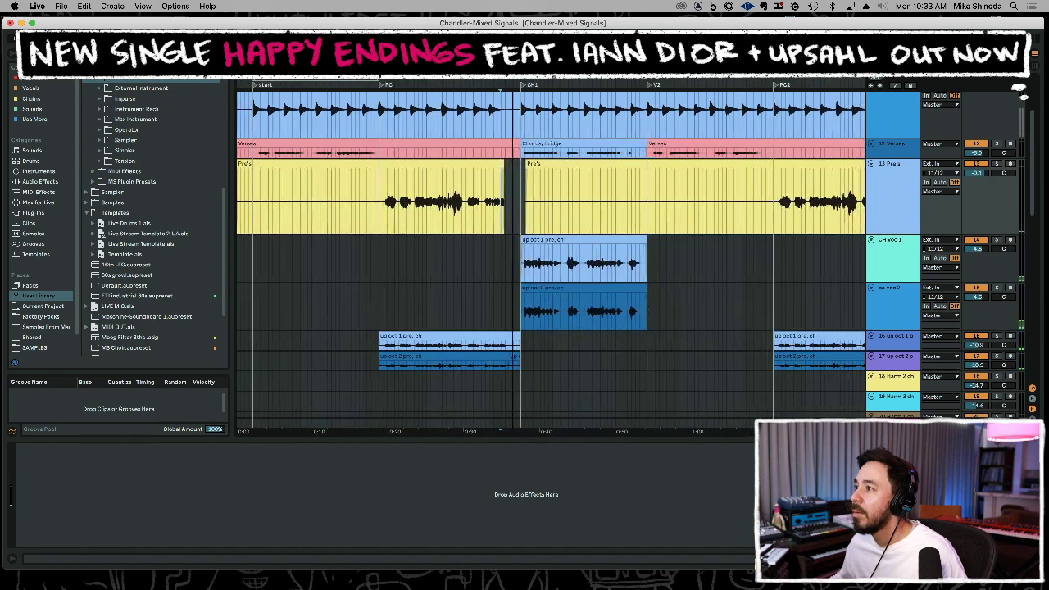
scroll(664, 246, "down", 3)
scroll(599, 102, "right", 10)
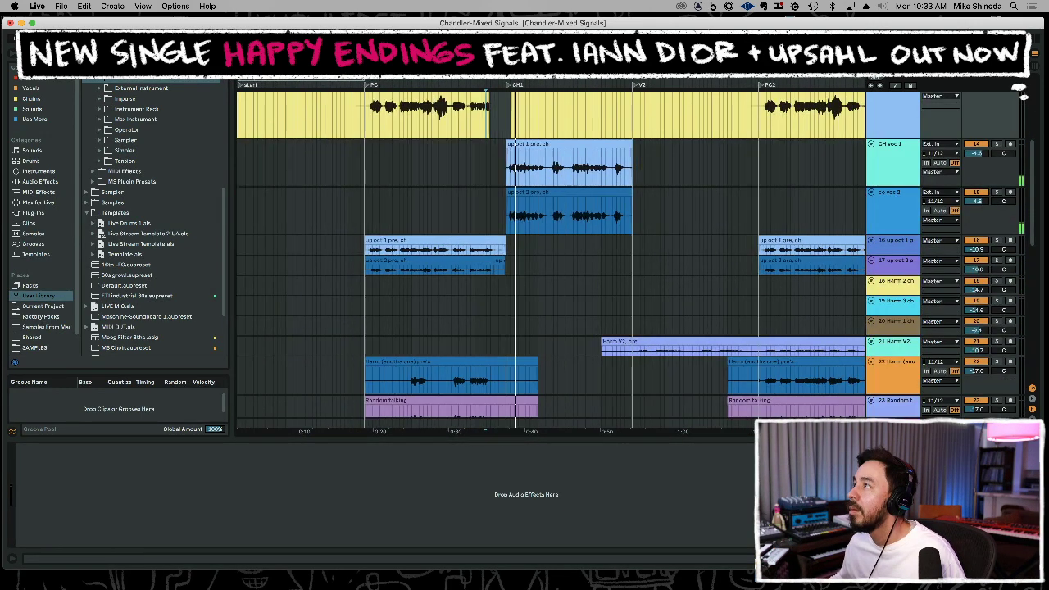
left_click(640, 120)
key("space")
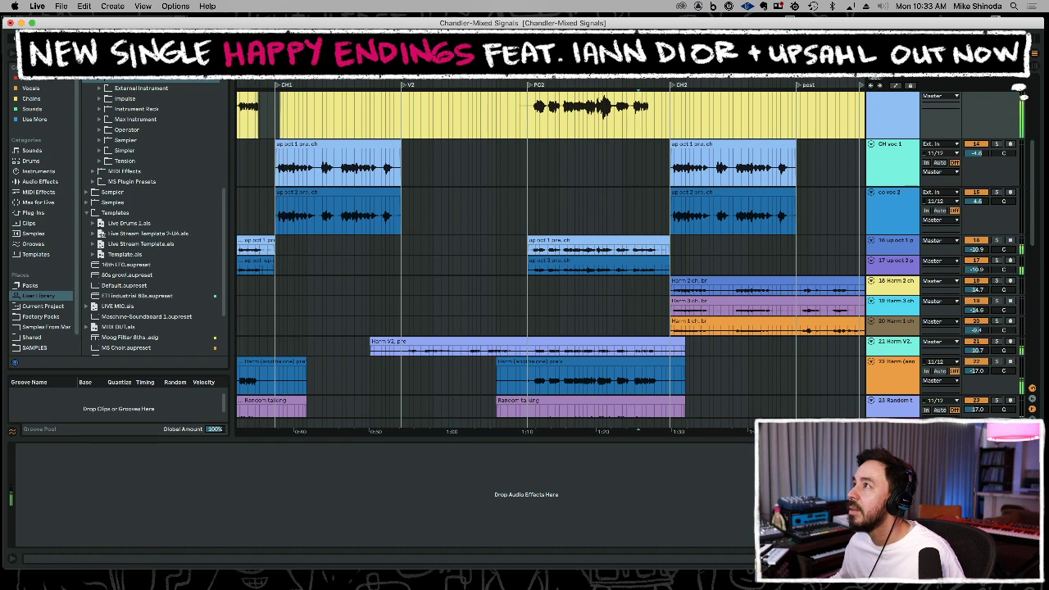
Replace the up oct 1 and up oct 2 clips at PC2 with copies of those from the third pre-chorus, starting at 35.1.1.
key("plus")
key("plus")
key("minus")
key("minus")
key("minus")
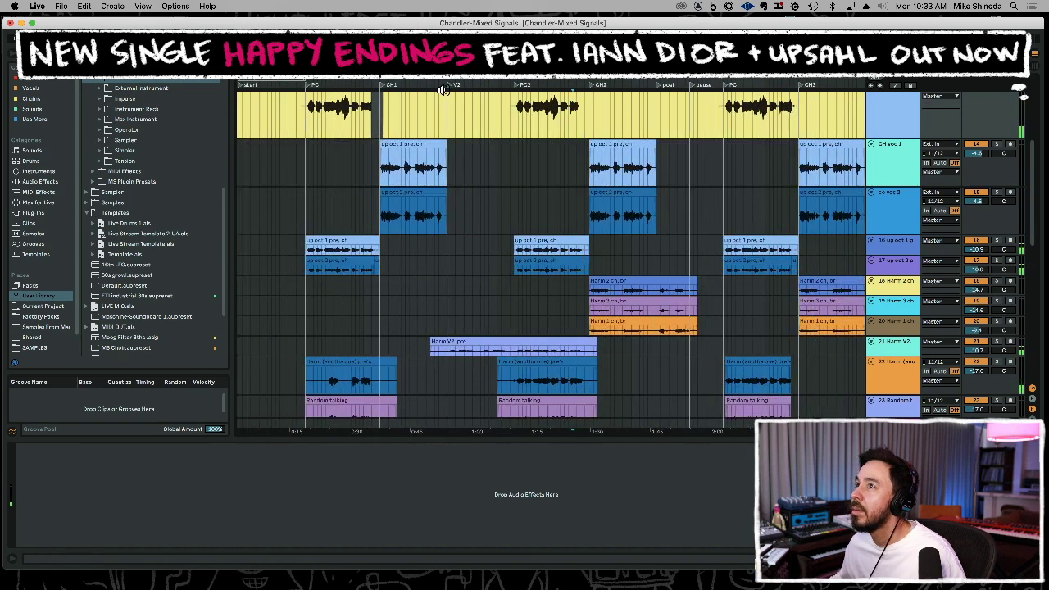
key("plus")
scroll(555, 136, "right", 3)
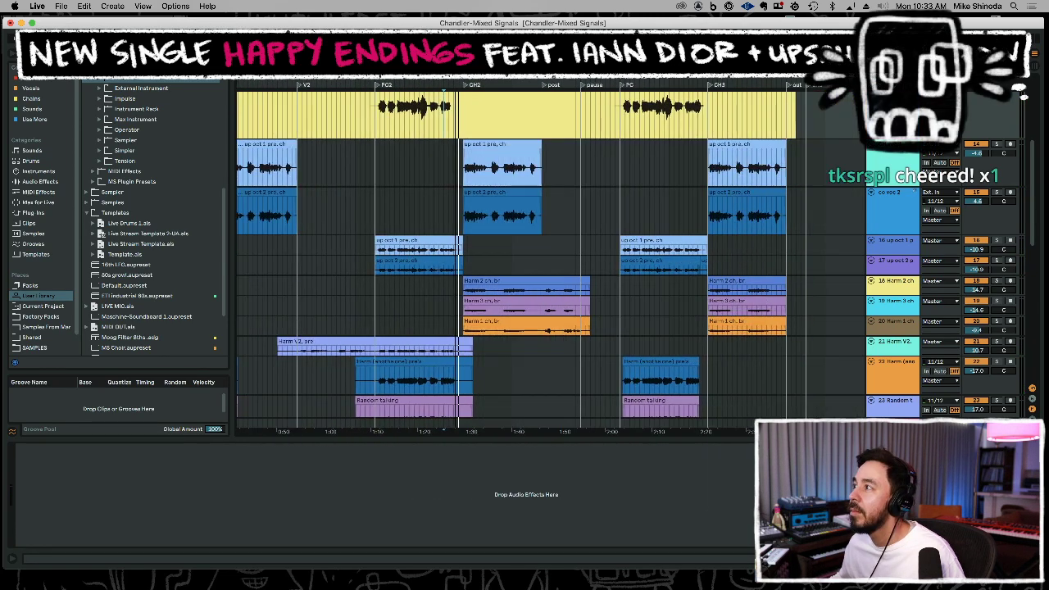
left_click_drag(724, 265, 622, 250)
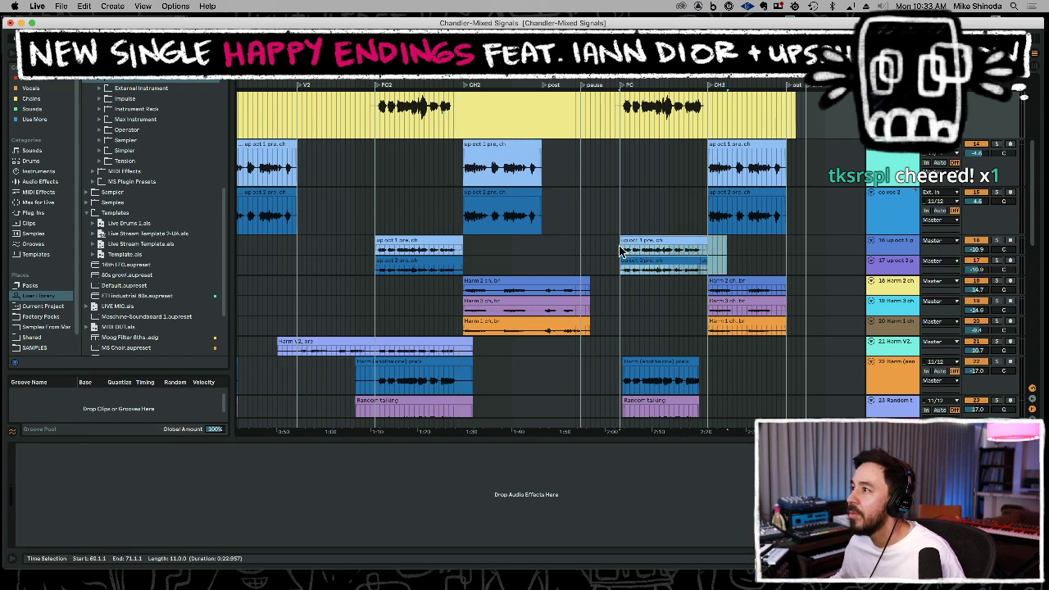
key("super+c")
left_click_drag(475, 267, 378, 253)
key("Delete")
key("super+v")
Replace the Harm (another one) and Random talking clips around PC2 with copies of those from the third pre-chorus.
scroll(521, 293, "down", 3)
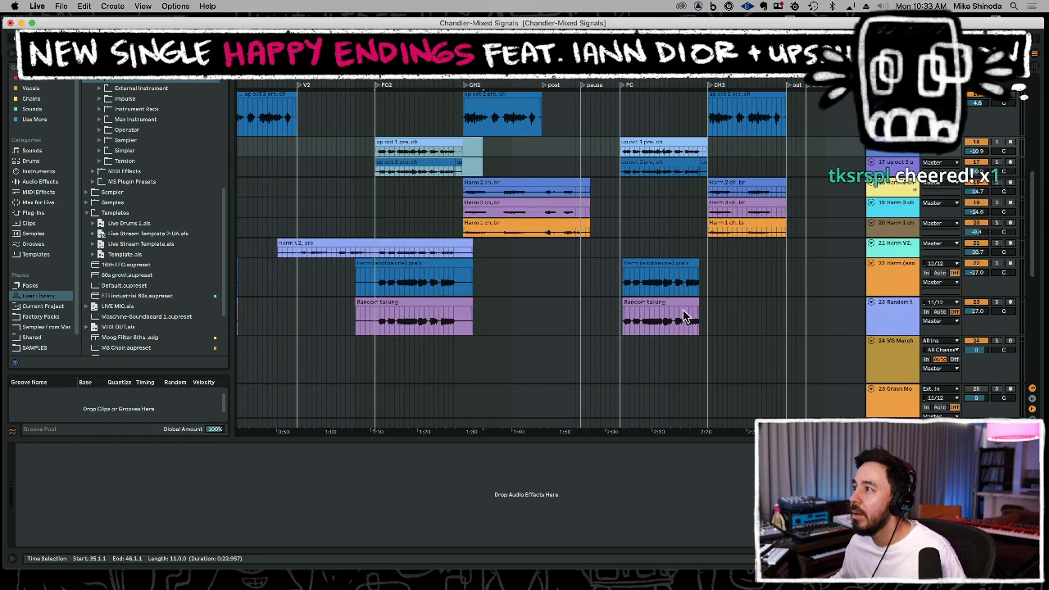
left_click_drag(711, 290, 622, 328)
left_click_drag(522, 279, 346, 320)
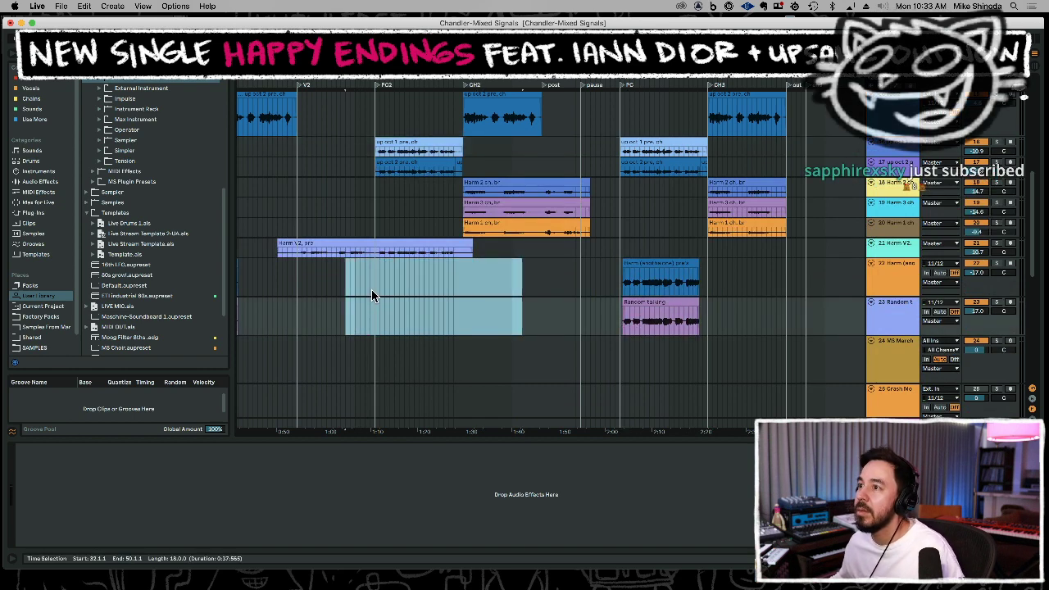
left_click(375, 292)
key("ctrl+v")
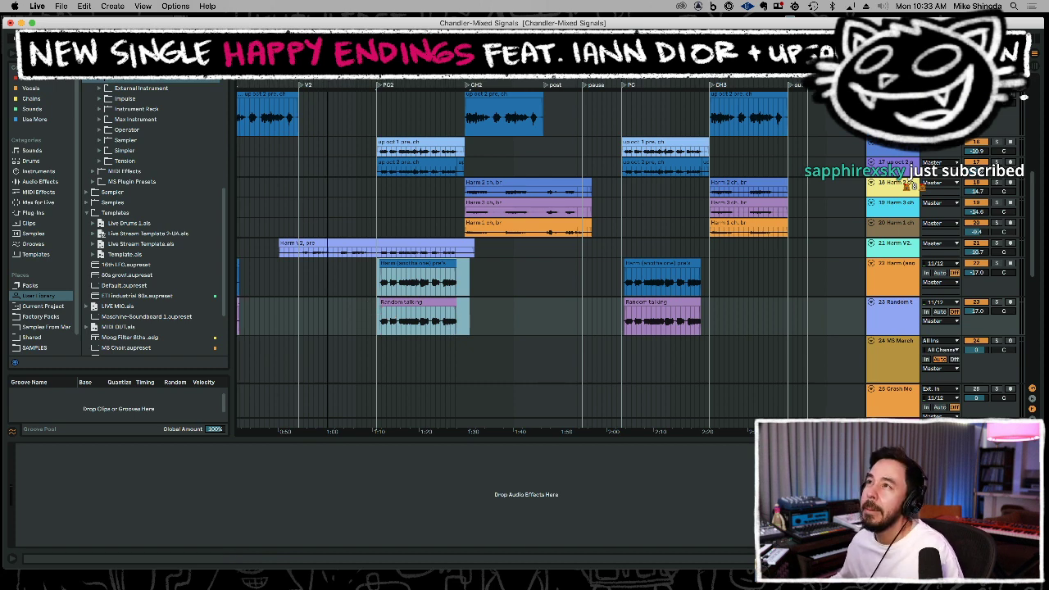
Paste the Pre's audio from 41.3.1 to 45.3.1 over the end of the first pre-chorus, filling the gap at CH1, and play it.
scroll(262, 389, "left", 5)
scroll(526, 235, "up", 3)
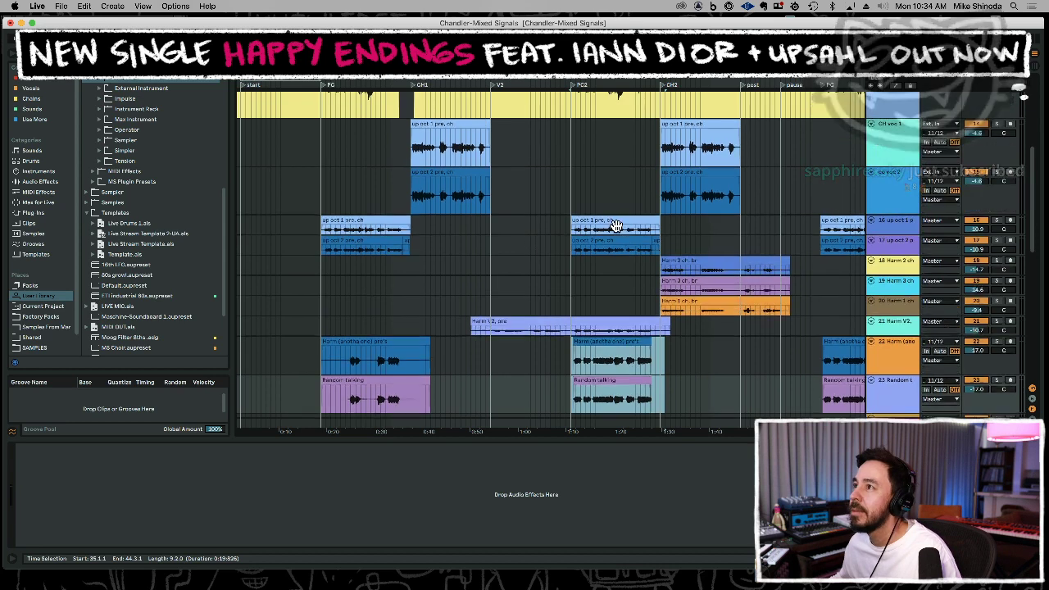
scroll(614, 229, "up", 3)
left_click(629, 174)
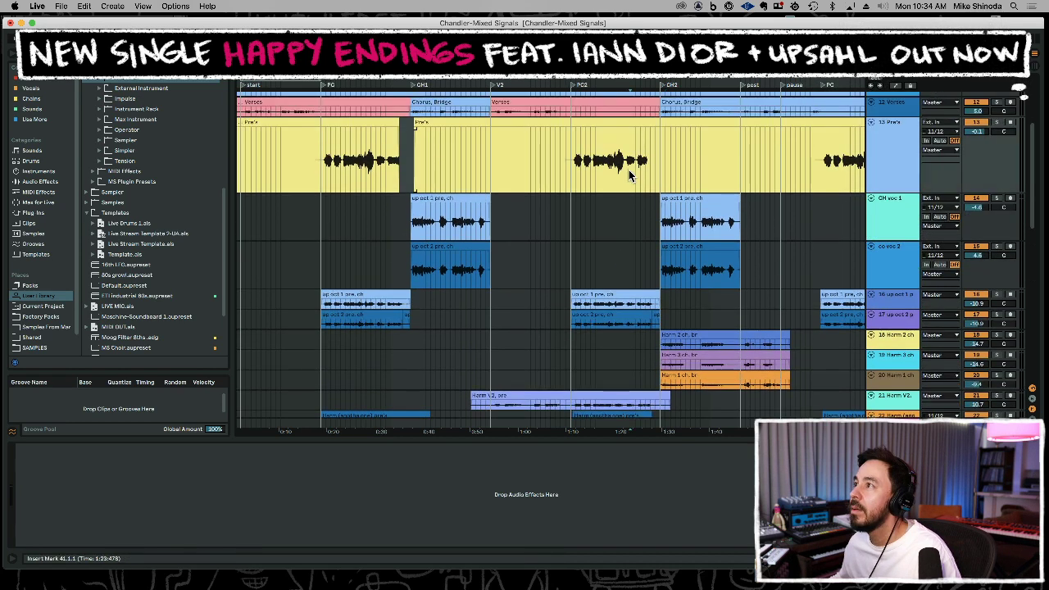
left_click_drag(636, 175, 678, 175)
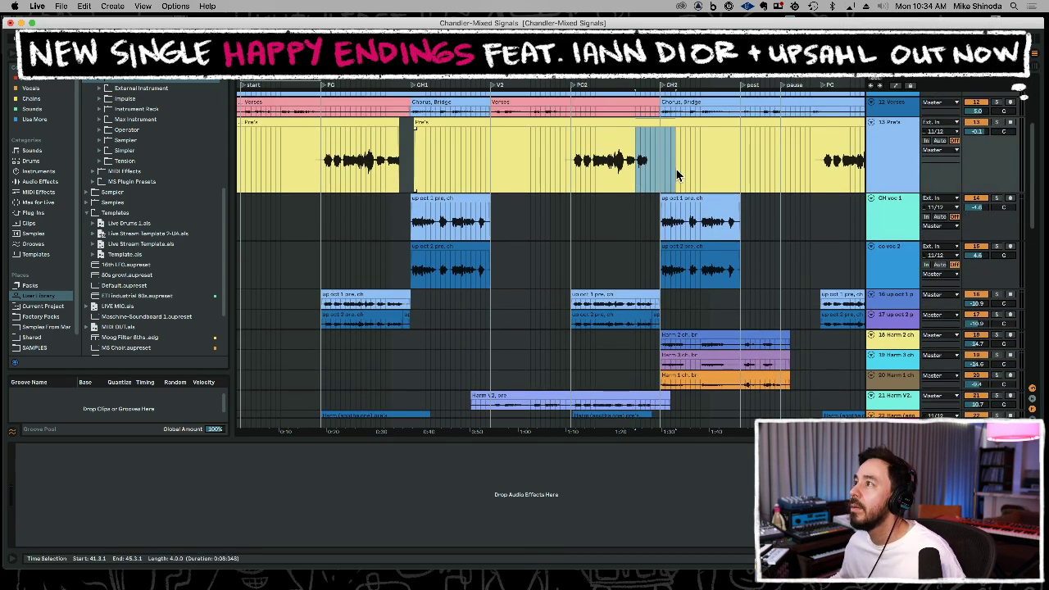
left_click(388, 175)
key("super+v")
left_click(370, 174)
key("space")
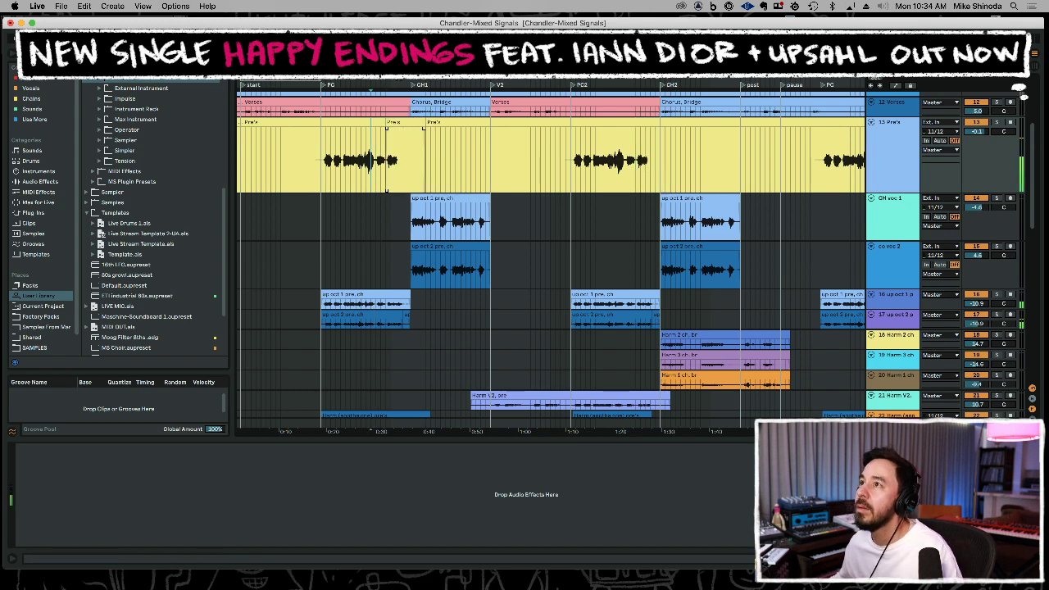
left_click_drag(395, 80, 394, 84)
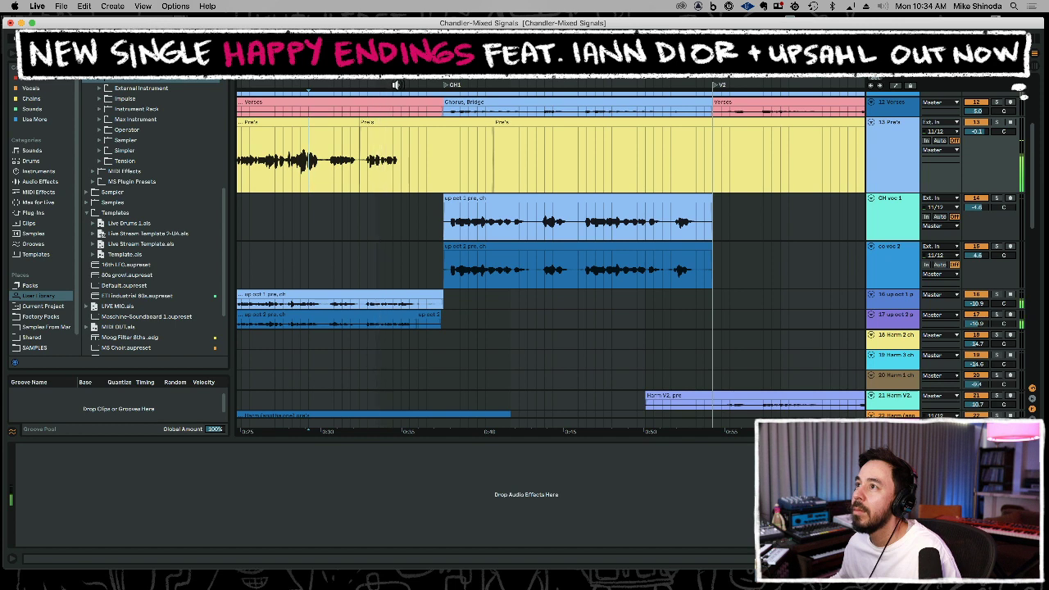
left_click_drag(396, 84, 395, 54)
Listen to the end of the Pre's vocal in the third pre-chorus leading into CH3.
left_click(655, 140)
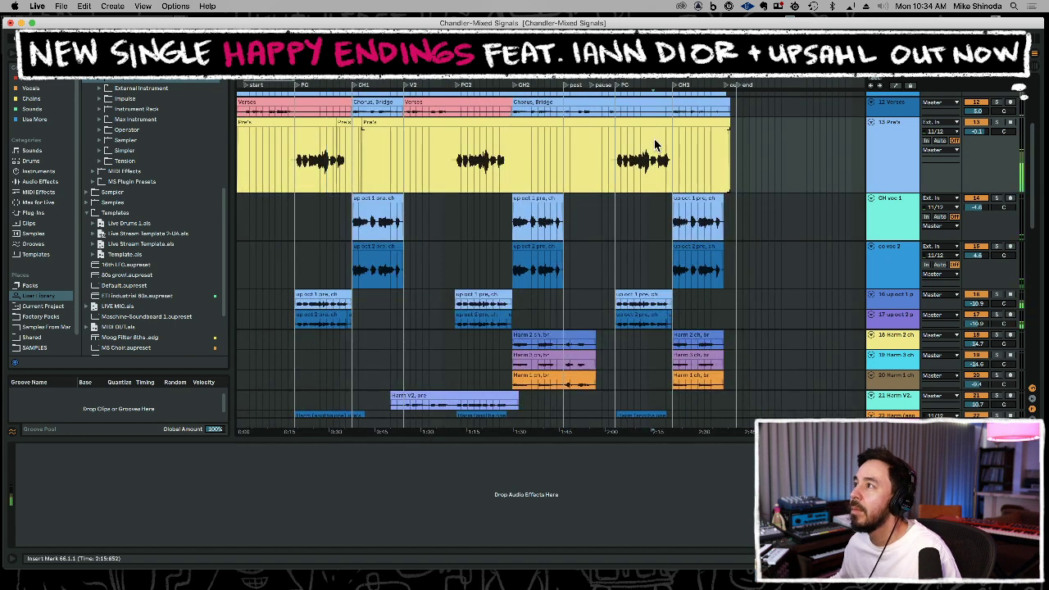
left_click_drag(680, 85, 680, 131)
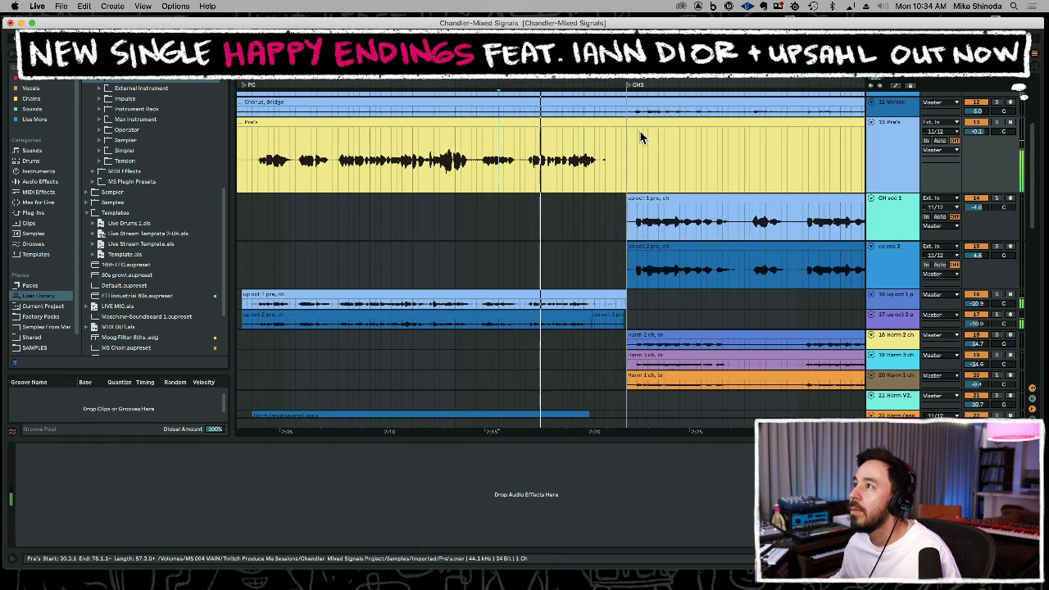
key("space")
key("space")
left_click(591, 180)
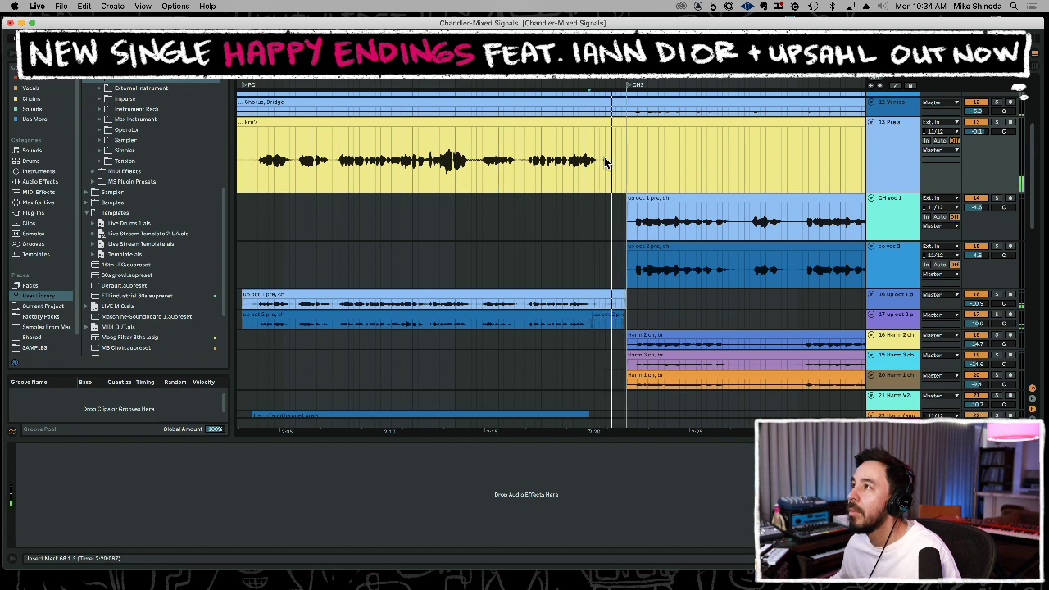
Try to cut the Pre's audio around the CH3 marker and trim the end of the preceding clip.
left_click_drag(625, 74, 625, 131)
left_click_drag(543, 170, 662, 171)
key("Delete")
left_click(431, 160)
key("space")
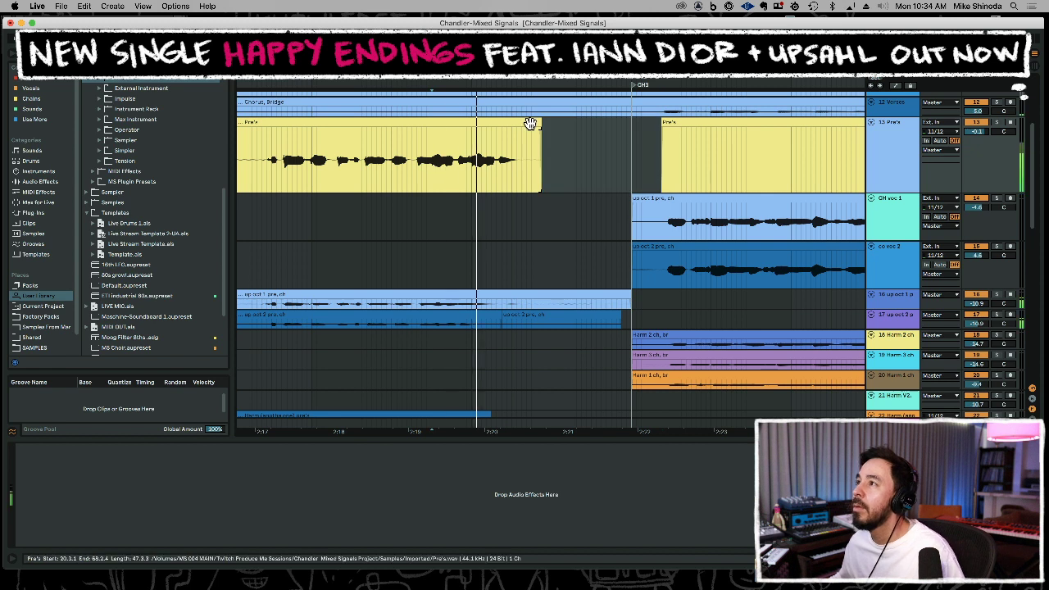
left_click_drag(541, 129, 524, 129)
key("super+z")
key("super+z")
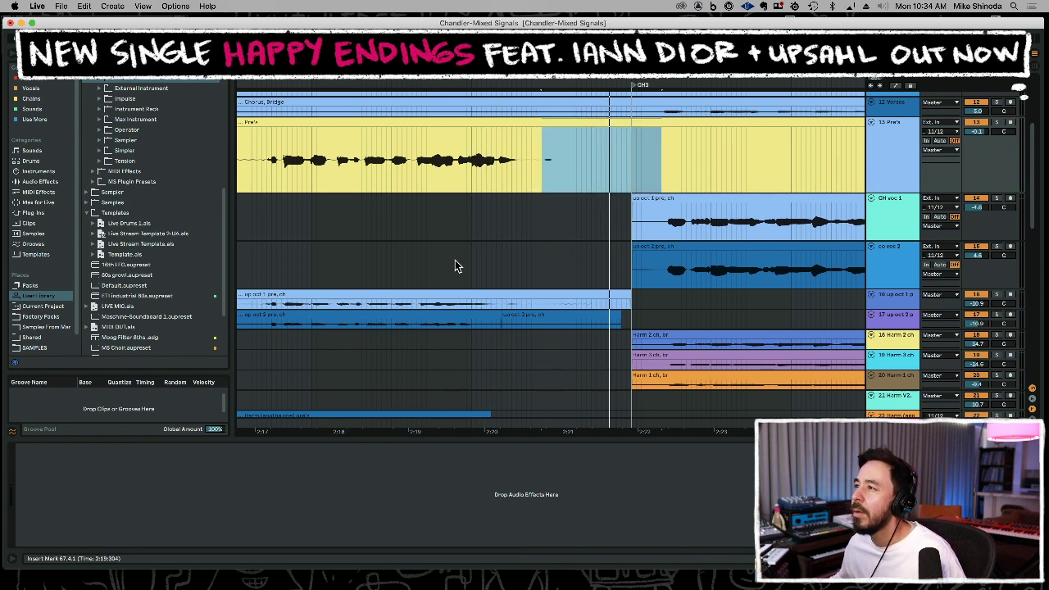
Delete the tails of the third pre-chorus up oct 1 and up oct 2 clips from 68.1.4 to 69.1.3 and play the transition.
left_click(402, 258)
key("space")
left_click_drag(502, 307, 656, 322)
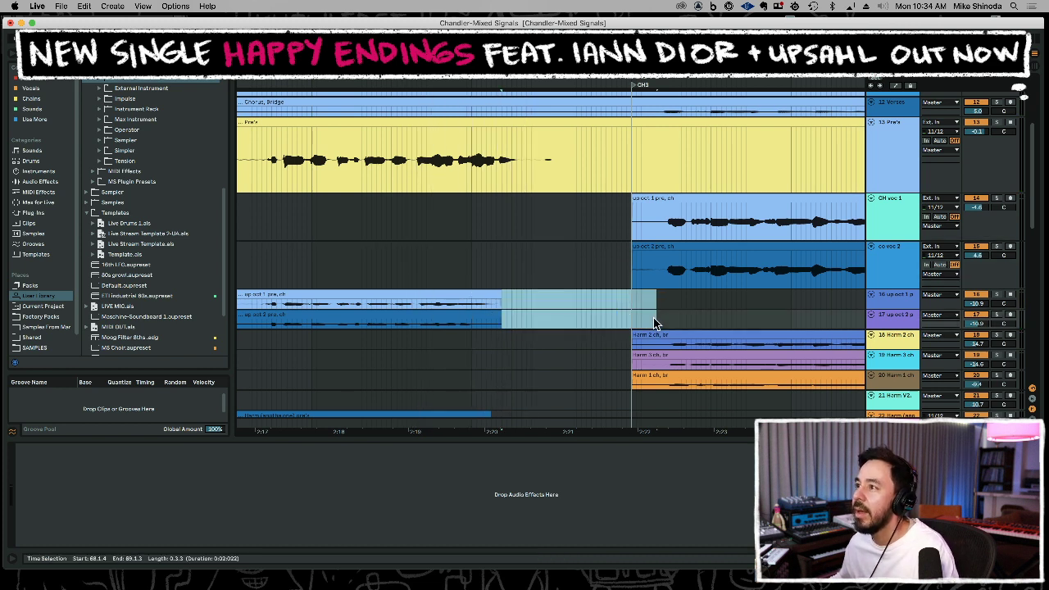
left_click(432, 265)
key("space")
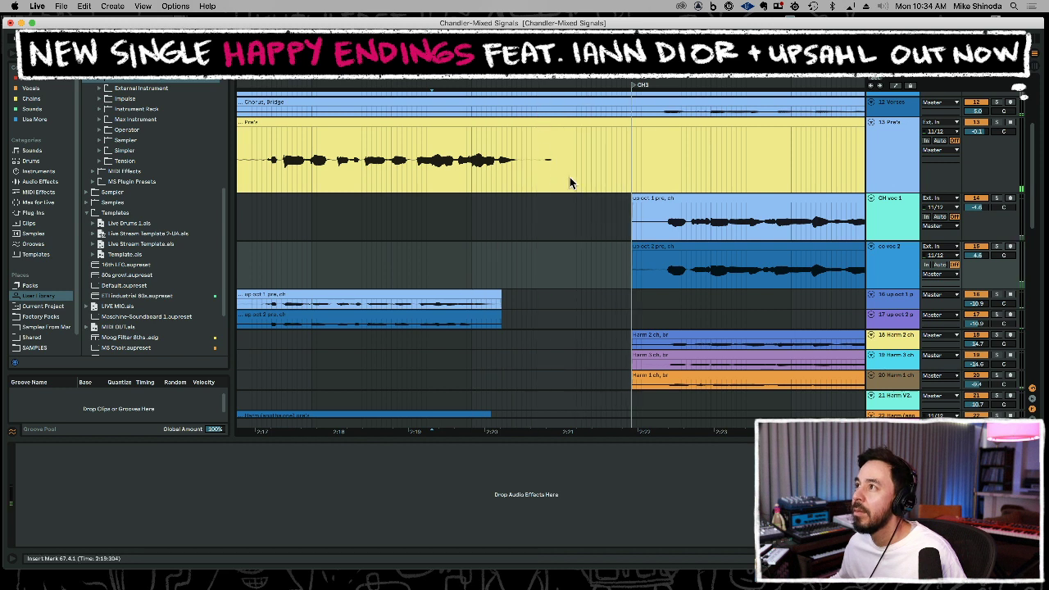
Delete the Pre's audio from 68.3.2 to 69.2.1 across the CH3 marker and listen to the transition.
left_click_drag(623, 227, 628, 379)
left_click_drag(651, 191, 660, 201)
key("Delete")
left_click(607, 219)
key("space")
left_click_drag(640, 170, 561, 159)
left_click_drag(566, 78, 564, 41)
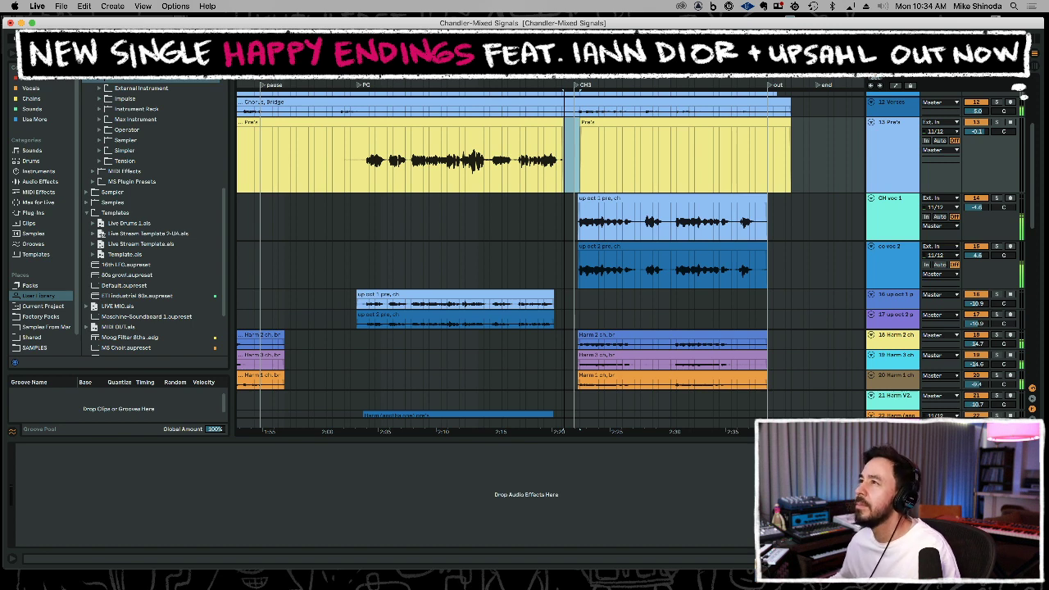
key("plus")
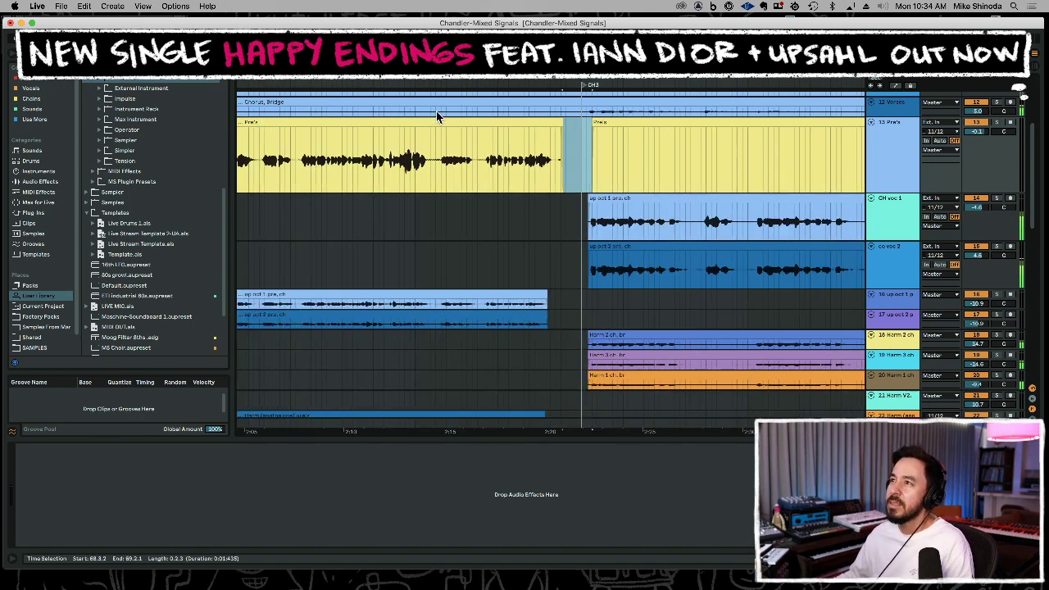
Delete the leftover Pre's audio after CH3, between the pre-choruses and before the first one, keeping only the three pre-chorus vocals.
left_click(706, 122)
key("Delete")
left_click_drag(679, 82, 679, 47)
key("minus")
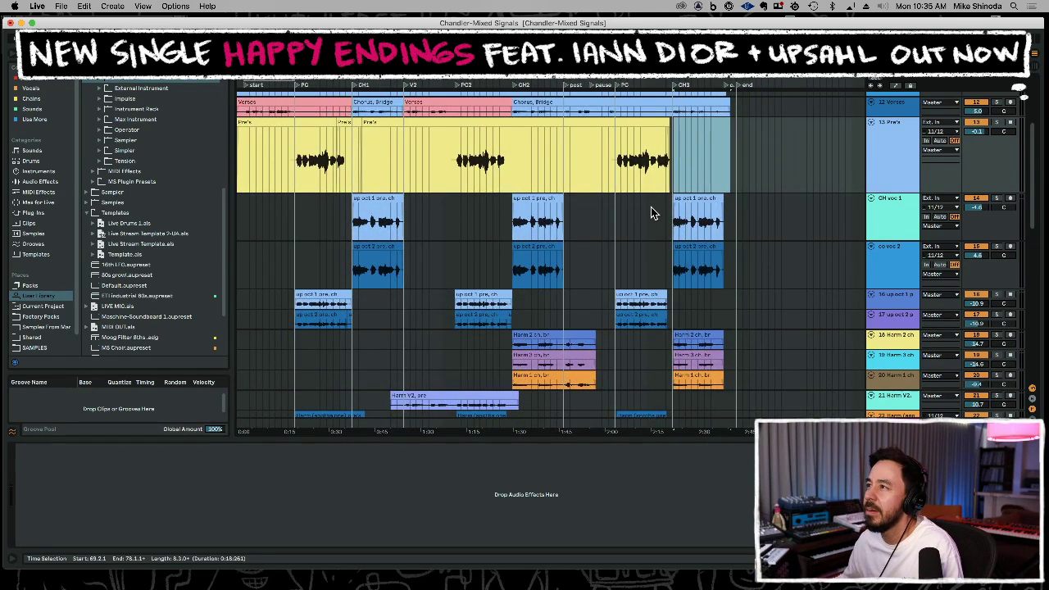
scroll(652, 213, "down", 1)
left_click_drag(610, 182, 518, 169)
key("Delete")
left_click_drag(446, 171, 370, 170)
key("Delete")
left_click_drag(291, 162, 222, 159)
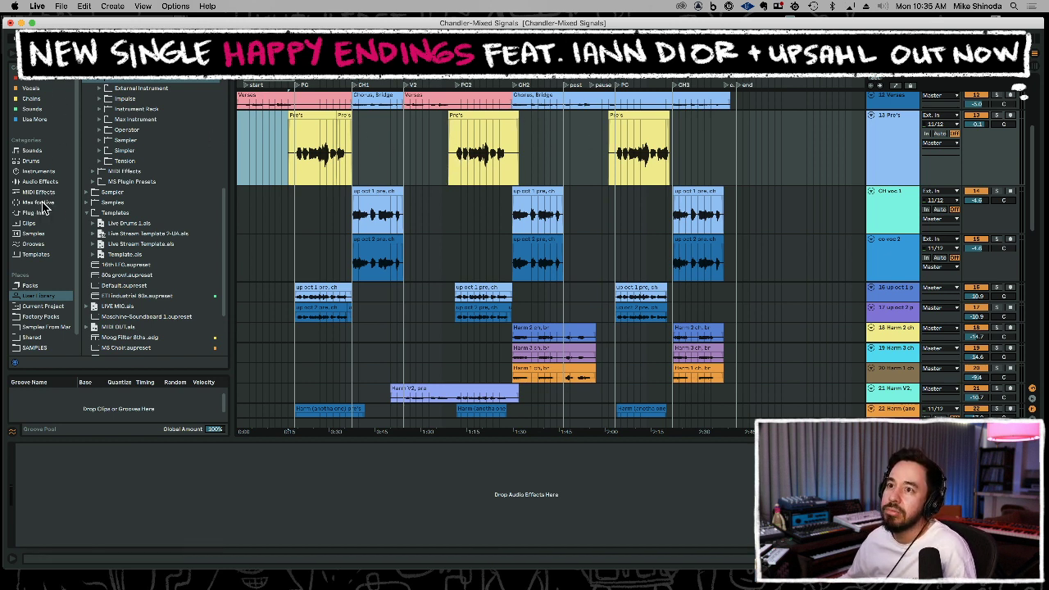
Load the MS vocal start LITE preset from the Vocals collection onto the up oct 1 pre-chorus track.
left_click(39, 100)
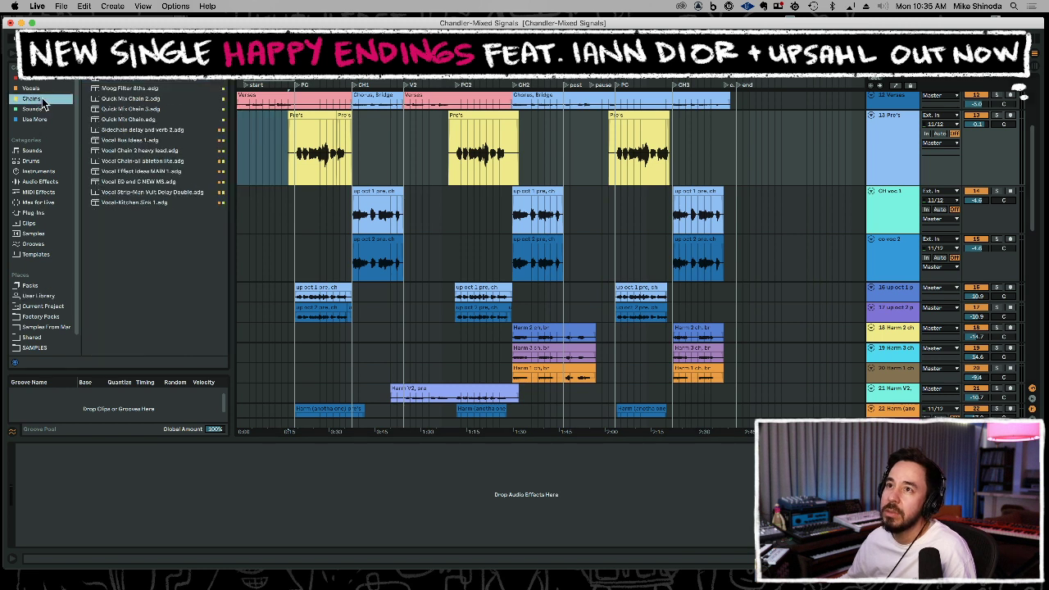
left_click(42, 88)
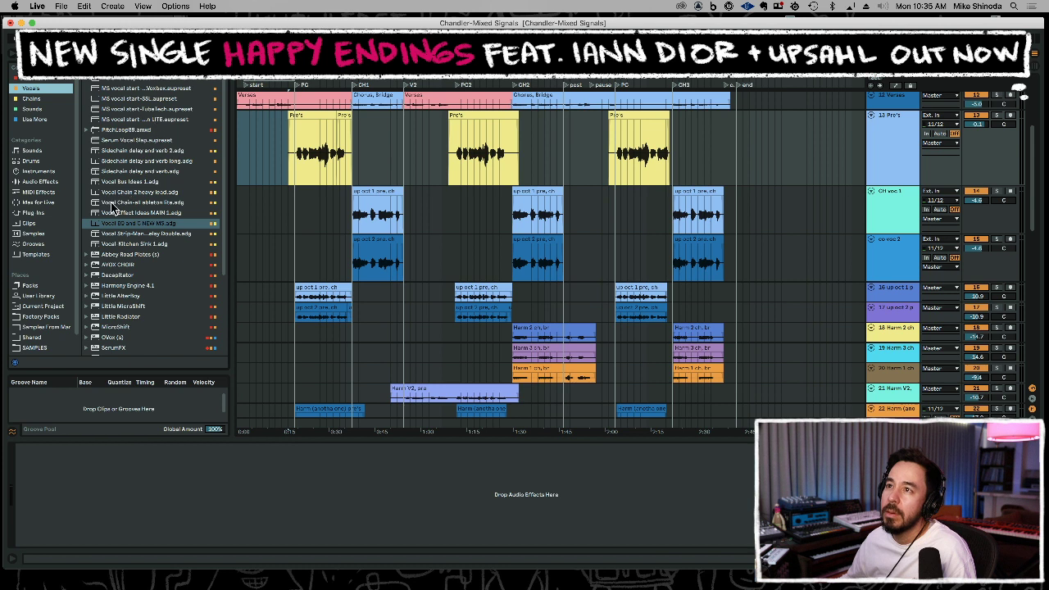
left_click(119, 120)
left_click_drag(135, 121, 551, 293)
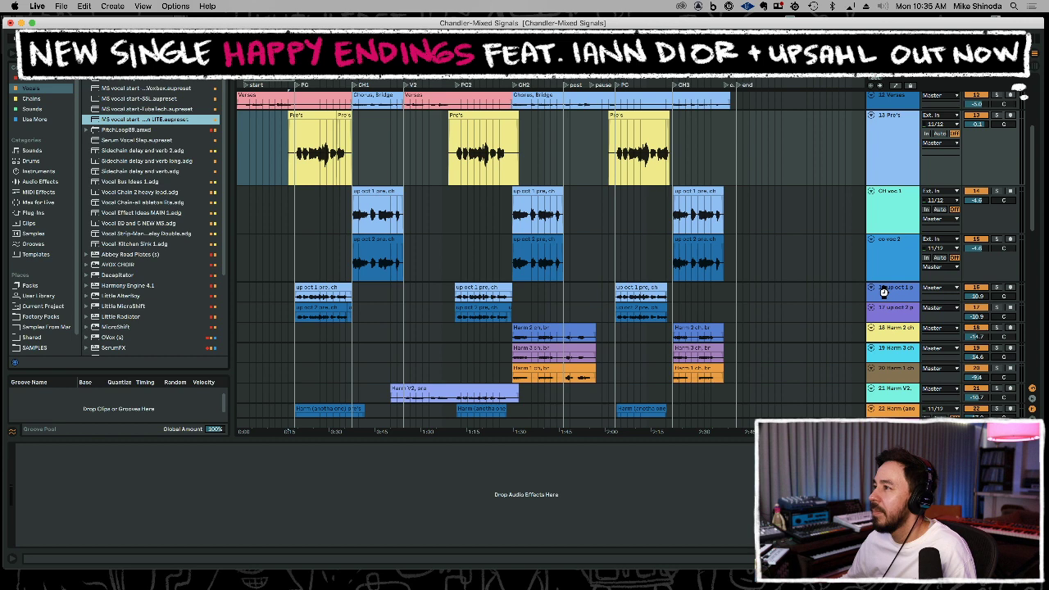
left_click_drag(884, 291, 885, 291)
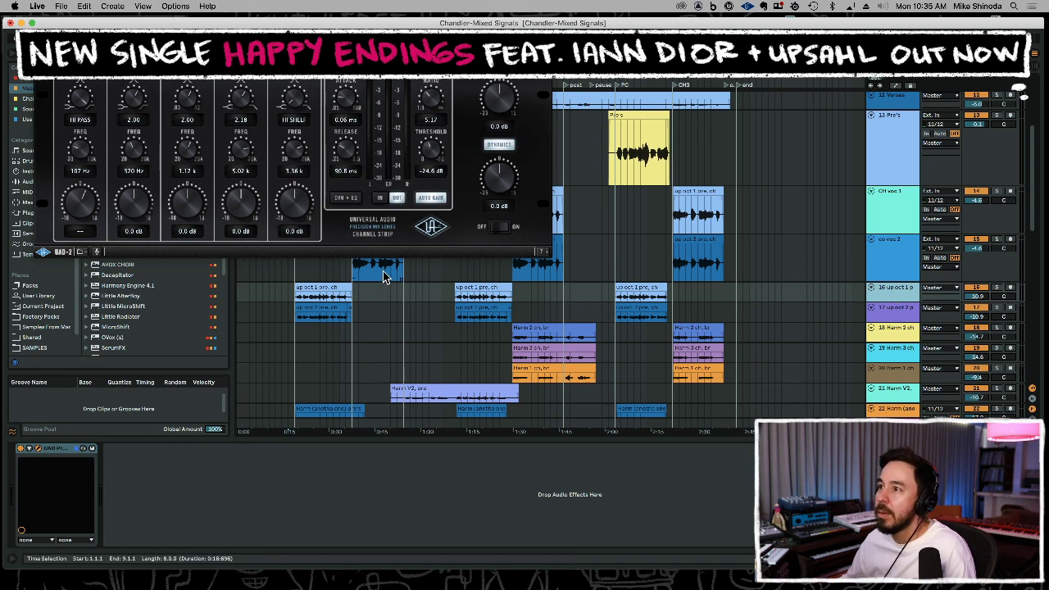
Play up oct 1 in solo from 10.1.1 and set its channel strip compressor threshold to -10.8 dB.
left_click(382, 284)
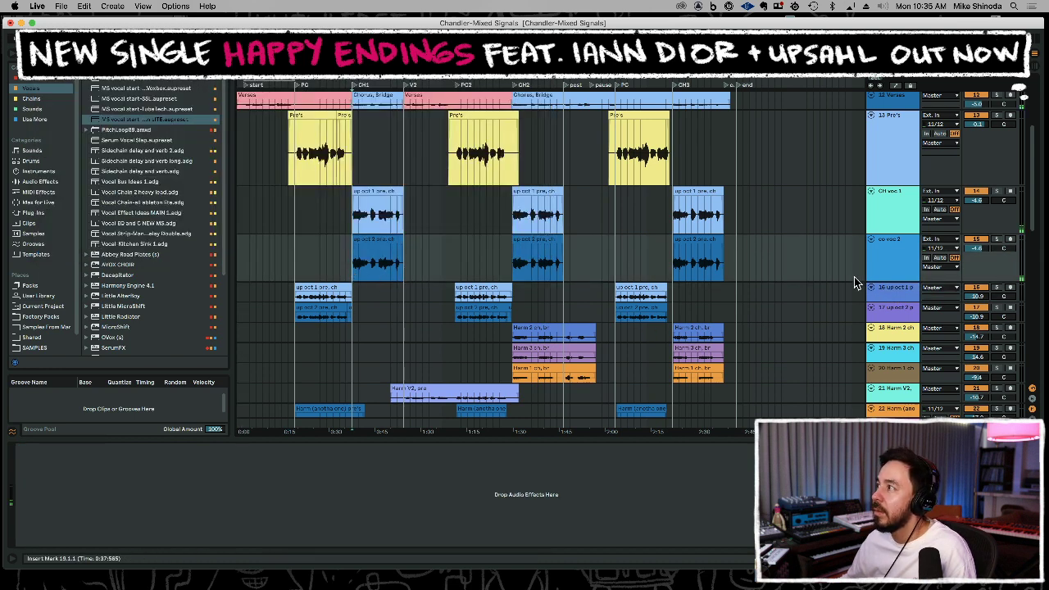
left_click(885, 297)
key("space")
left_click(295, 300)
key("space")
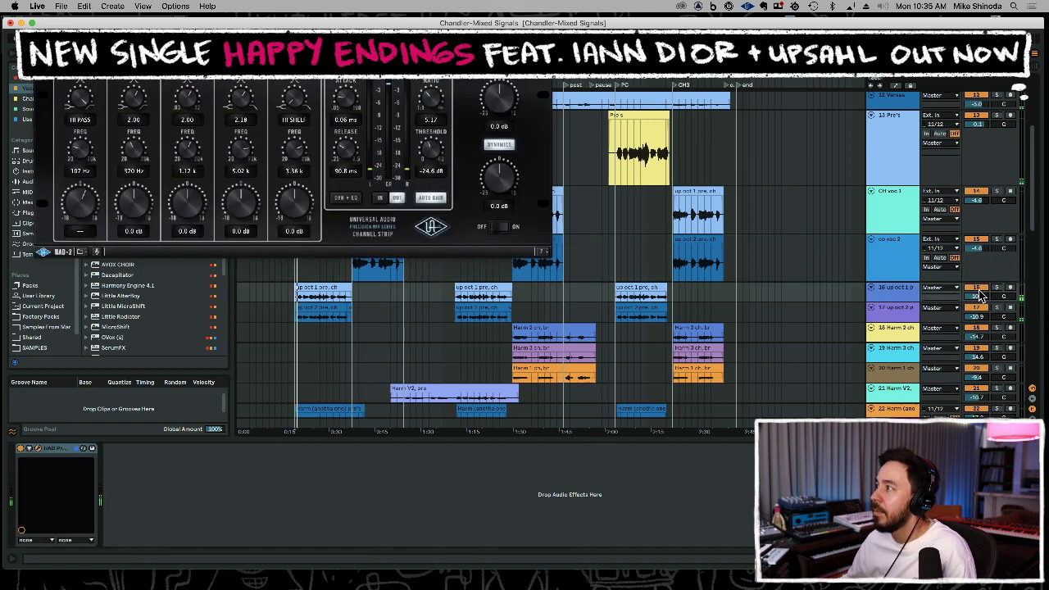
left_click(997, 288)
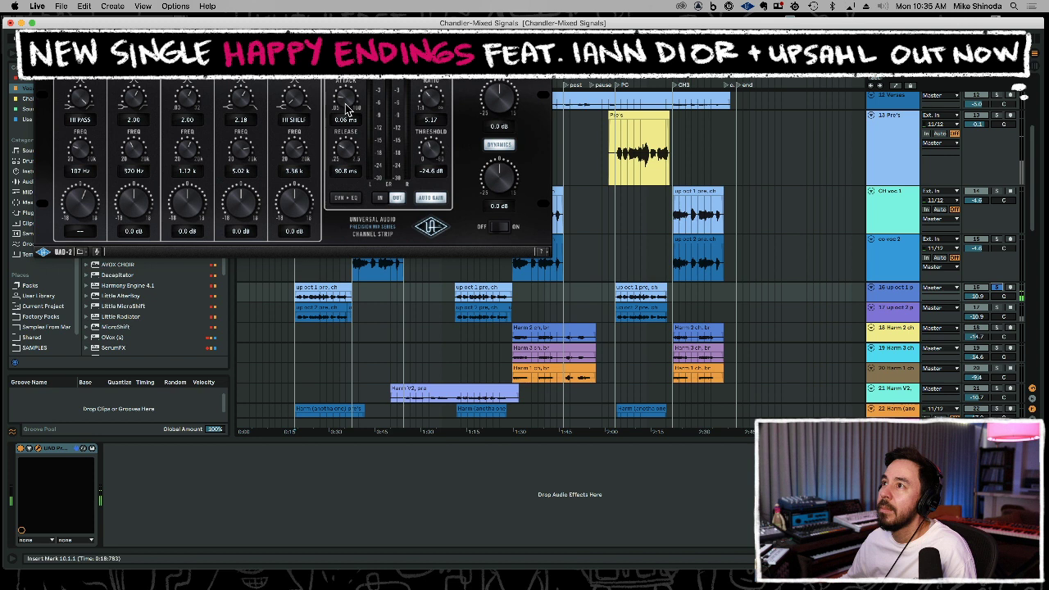
left_click_drag(429, 151, 426, 181)
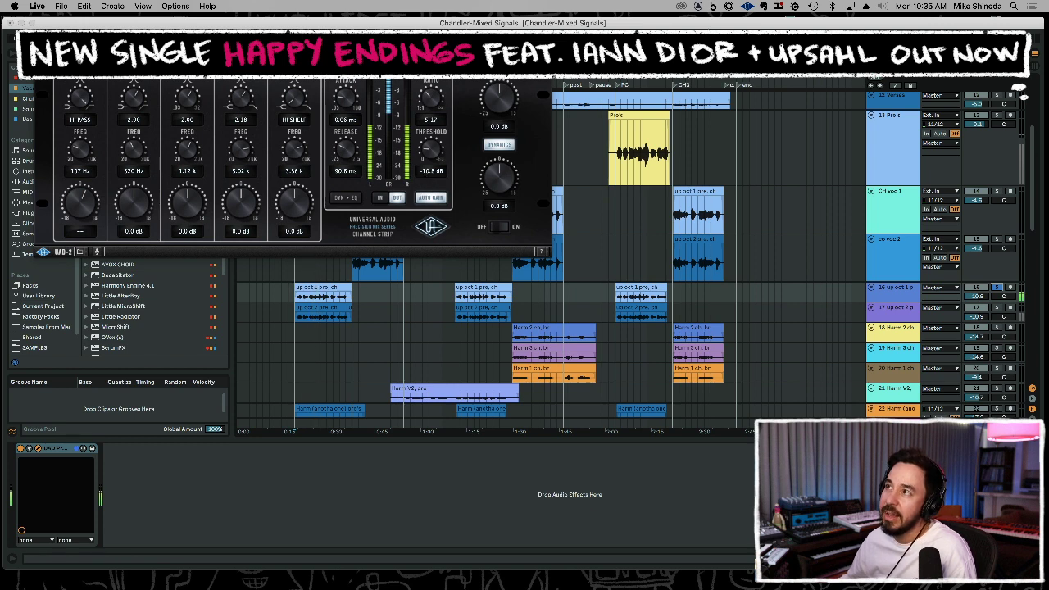
key("super+alt+p")
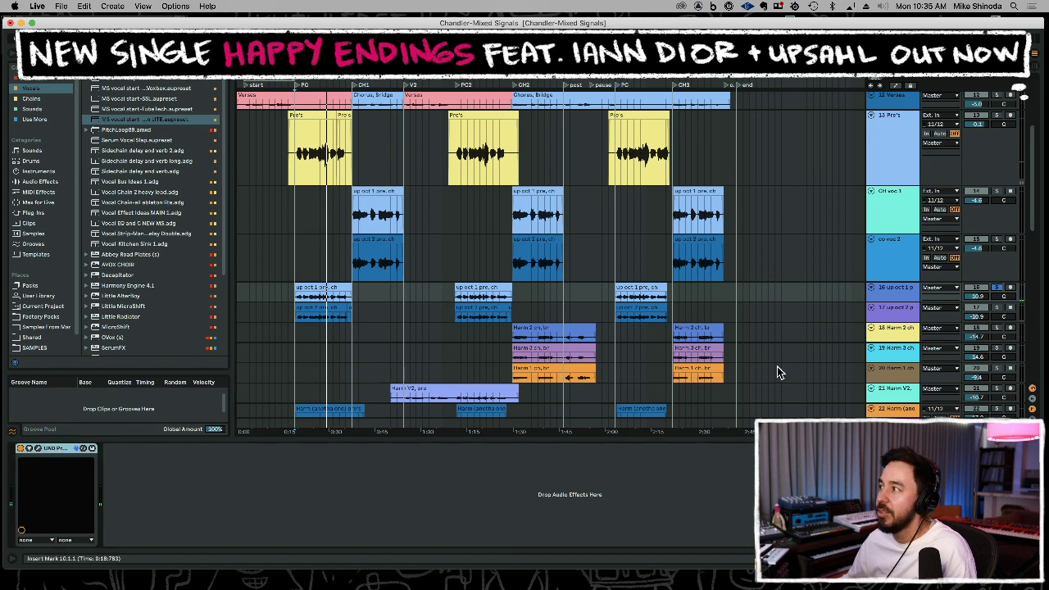
Paste the adjusted channel strip onto the up oct 2 pre-chorus, Harm 2 ch and Harm 3 ch tracks.
scroll(890, 281, "down", 2)
left_click(896, 275)
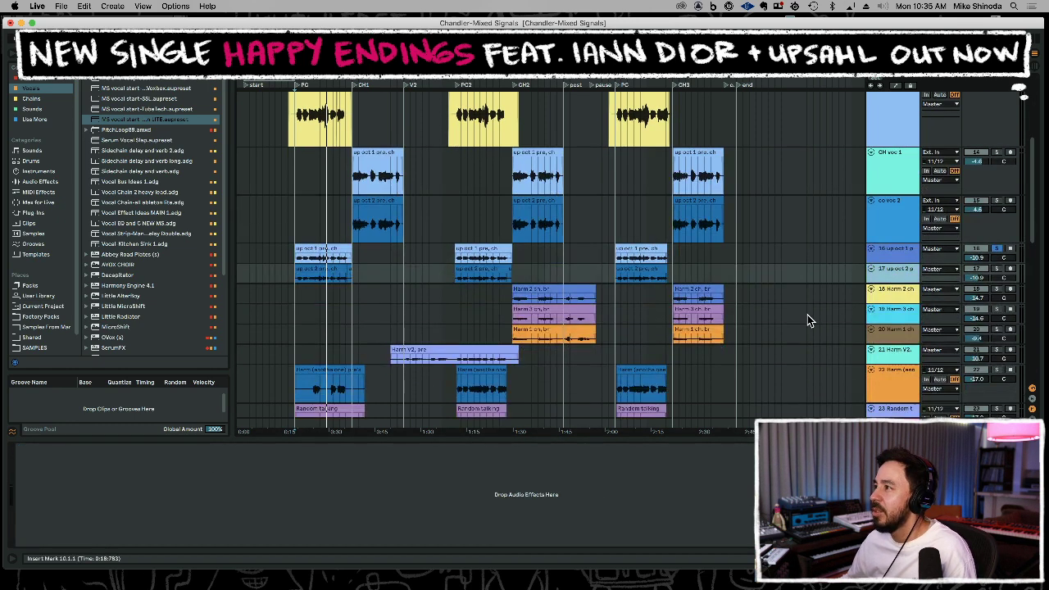
key("super+v")
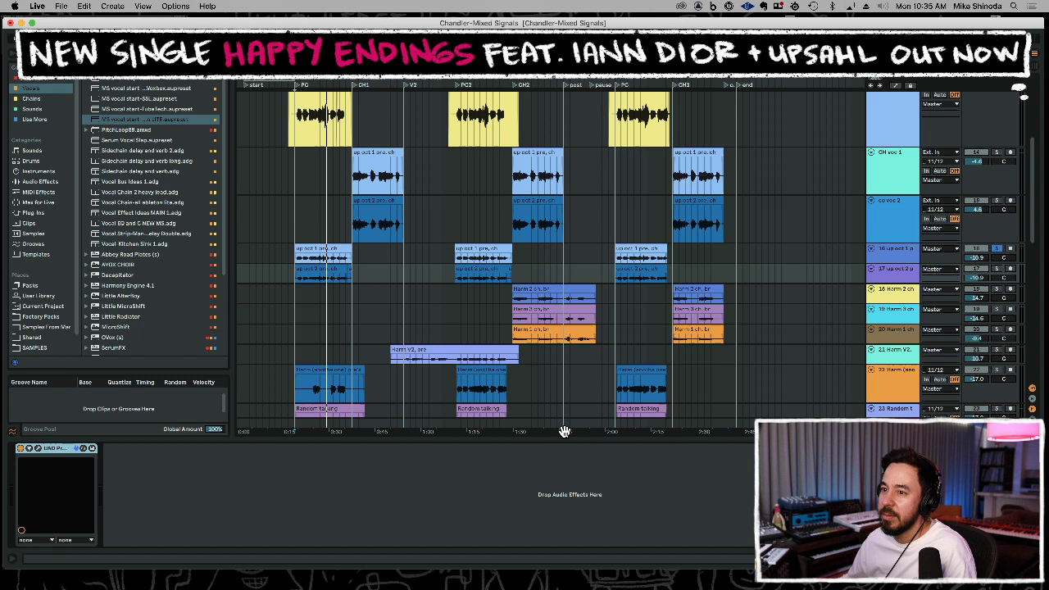
left_click(892, 300)
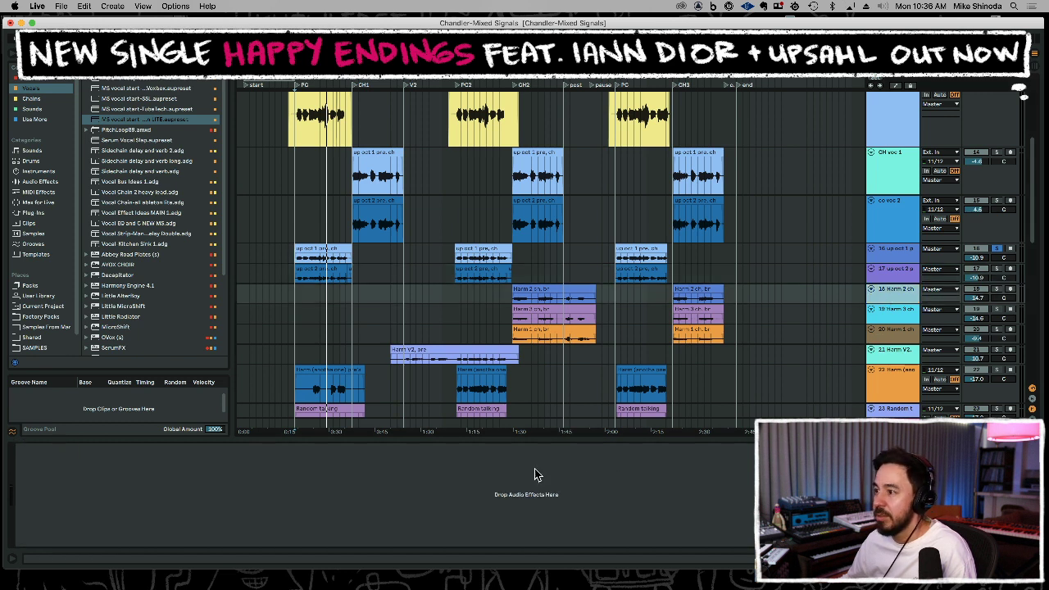
key("super+v")
left_click(890, 316)
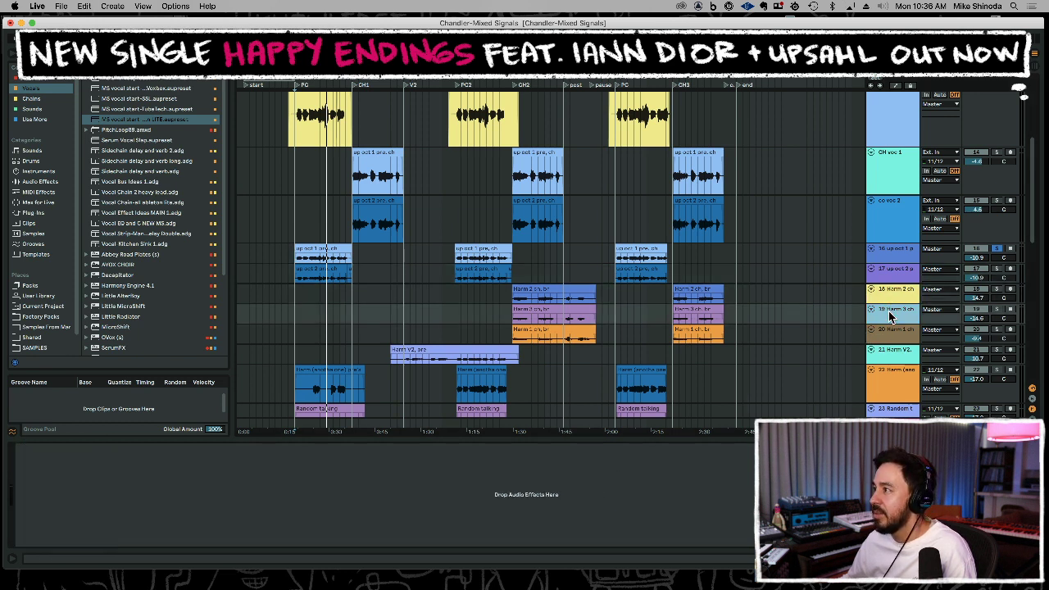
key("super+v")
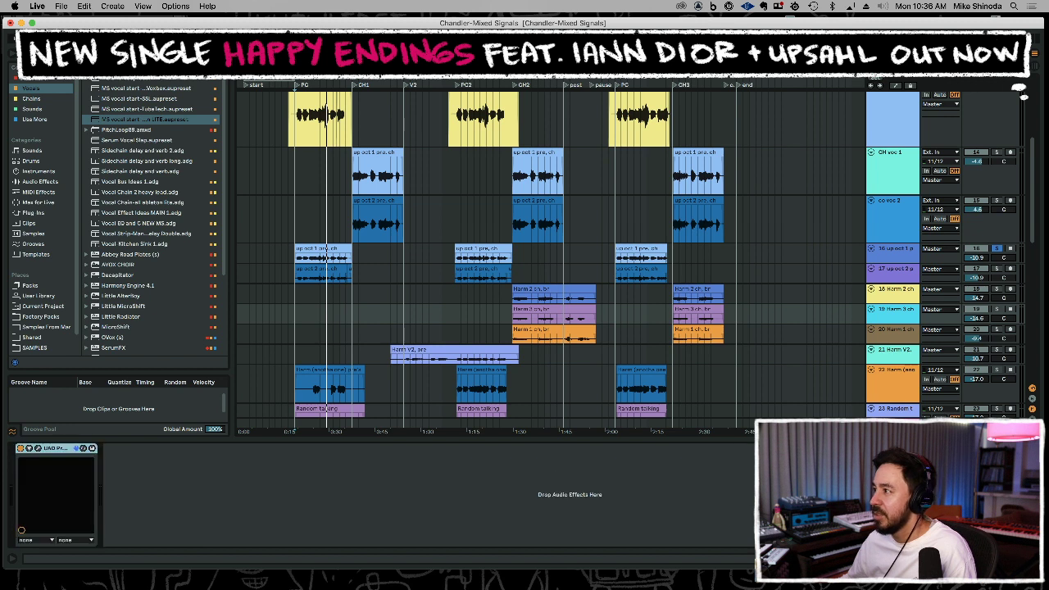
Paste the same channel strip onto the Harm 1 ch, Harm V2 and Harm (another one) tracks.
left_click(890, 336)
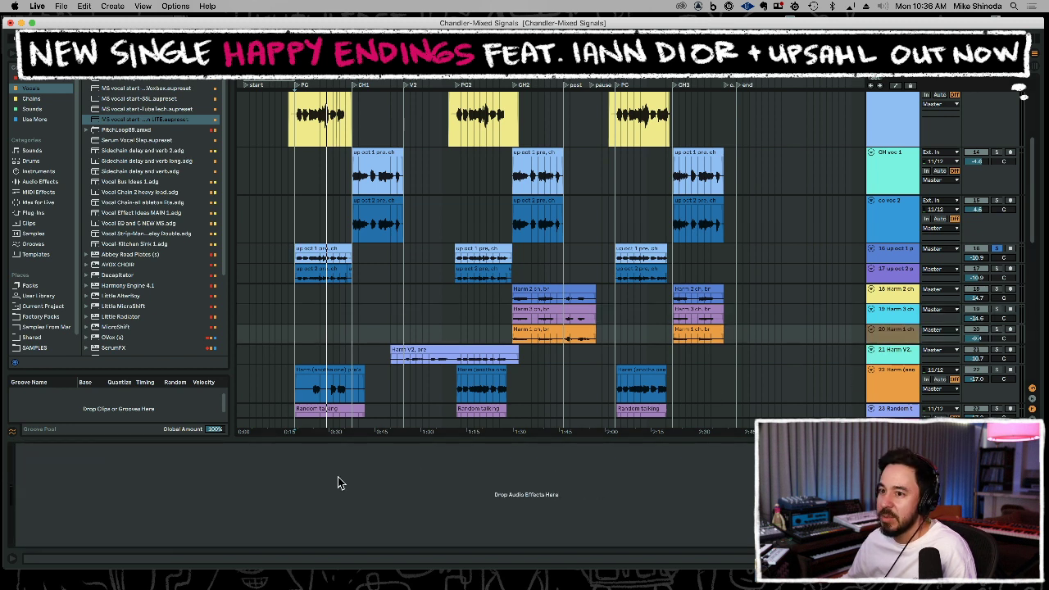
key("super+v")
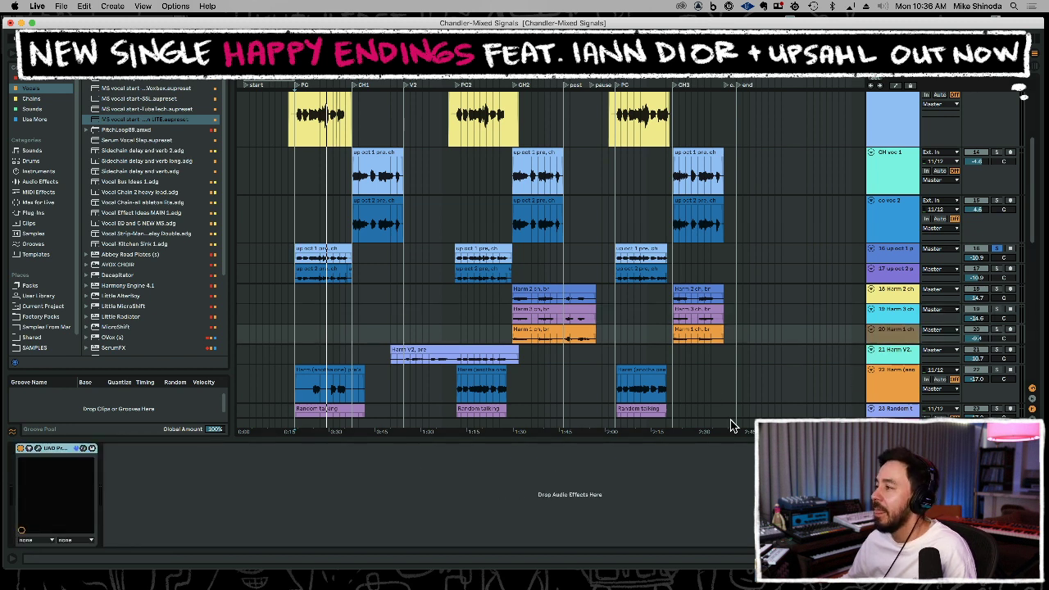
left_click(892, 361)
key("super+v")
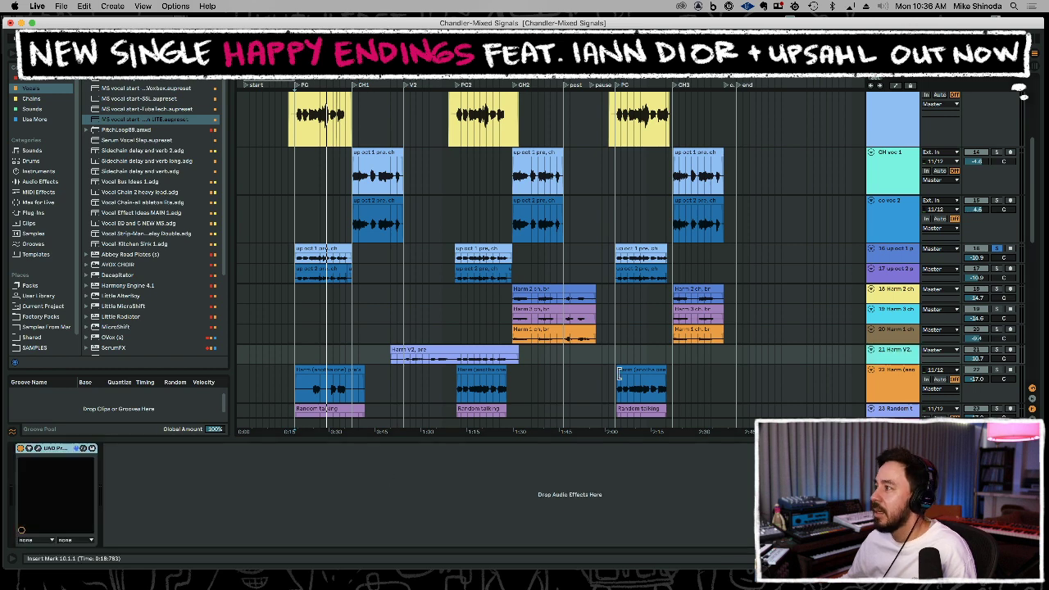
scroll(626, 367, "down", 3)
left_click(828, 300)
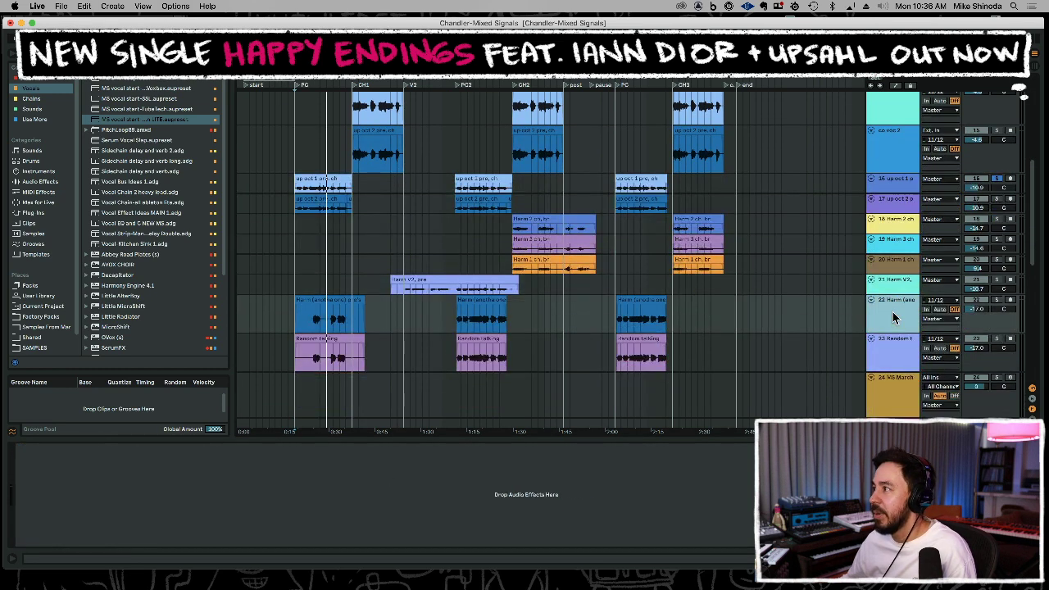
key("super+v")
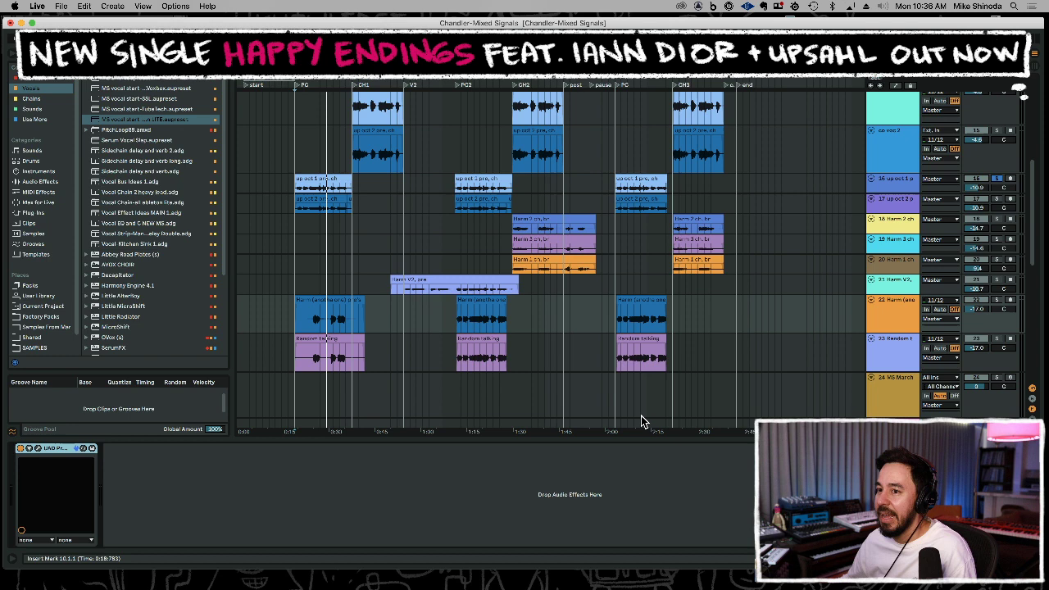
Paste the UAD channel strip onto the Random talking and co voc 2 tracks.
left_click(889, 364)
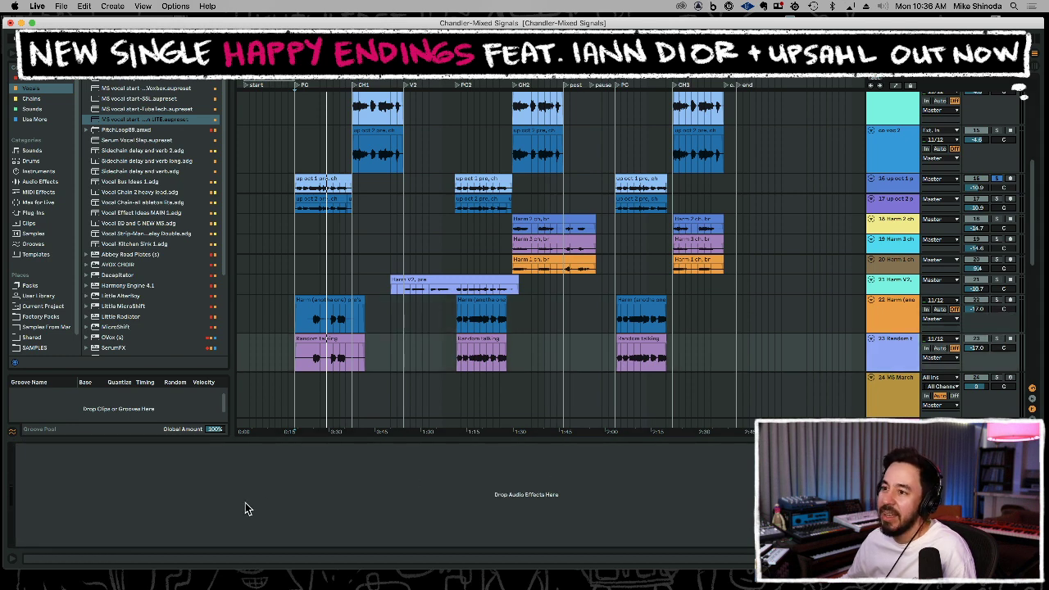
key("super+v")
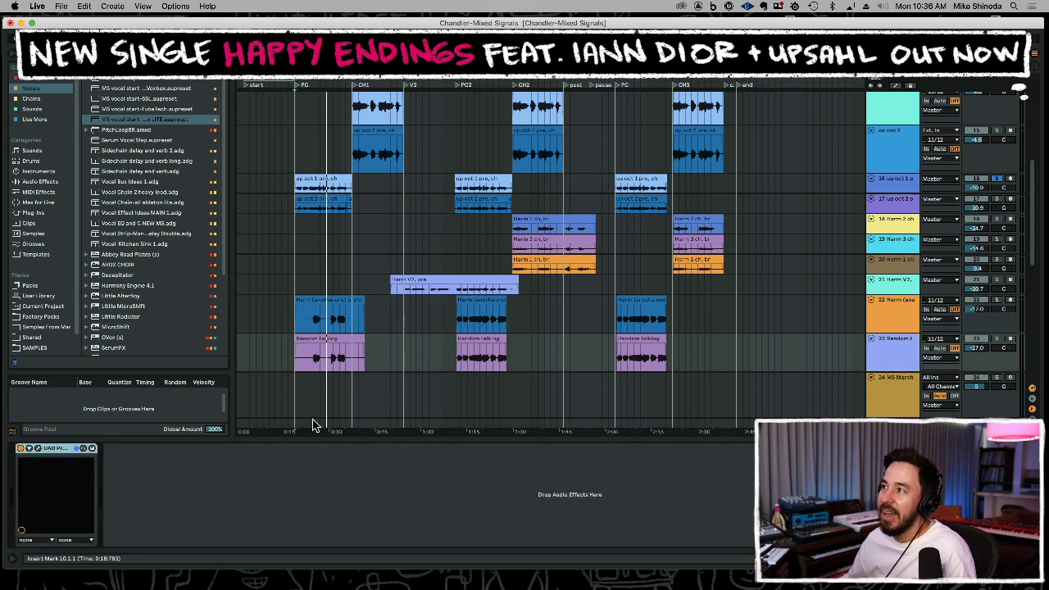
scroll(459, 370, "up", 5)
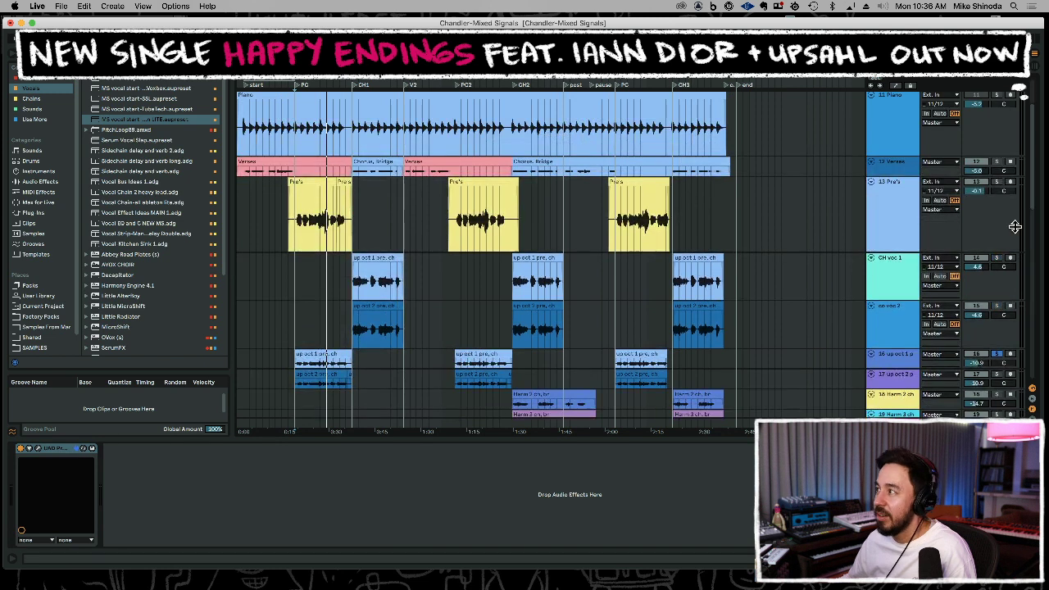
left_click(897, 328)
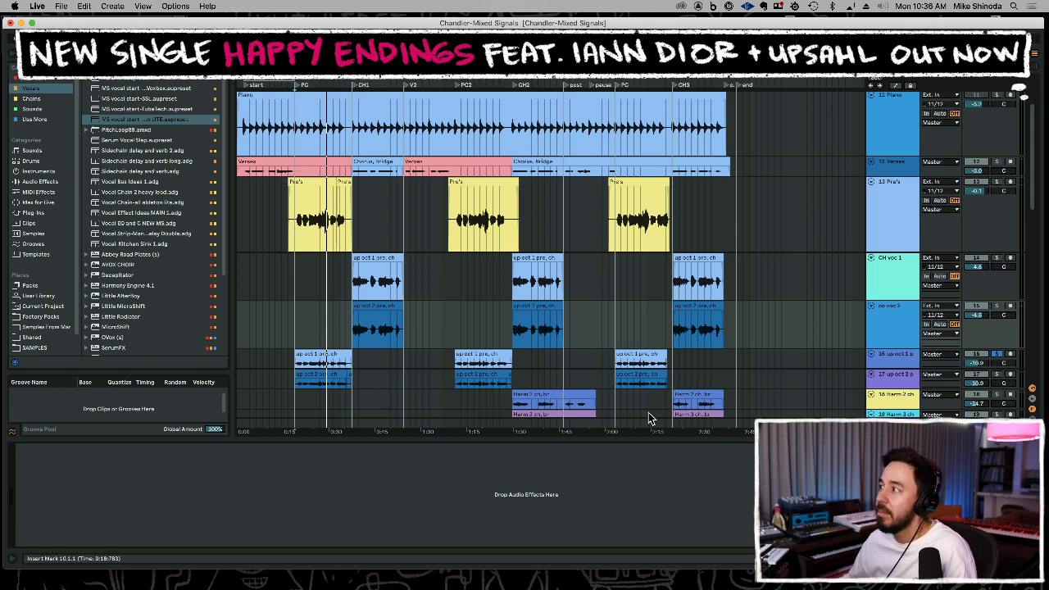
key("super+v")
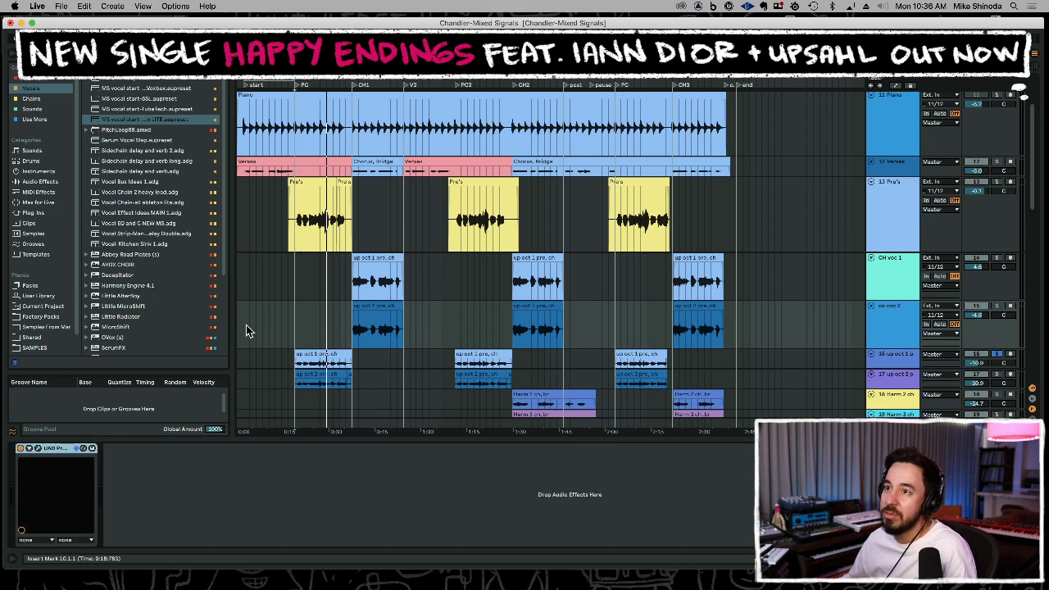
Load Auto-Tune Pro from the Antares plug-ins onto the Pre's track and enlarge the Verses track in the arrangement.
left_click(892, 267)
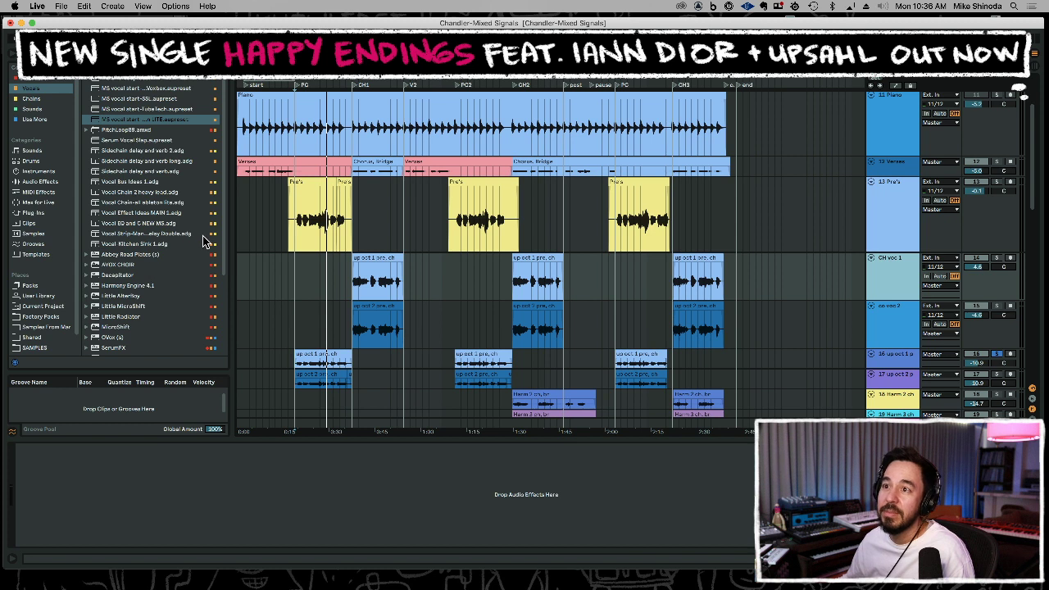
left_click(46, 214)
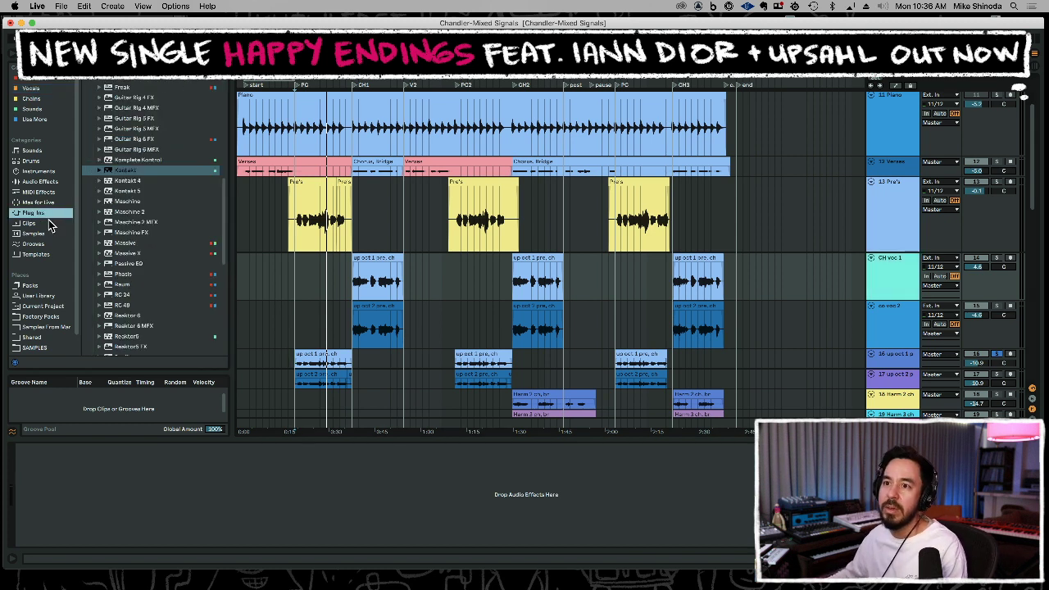
left_click(37, 297)
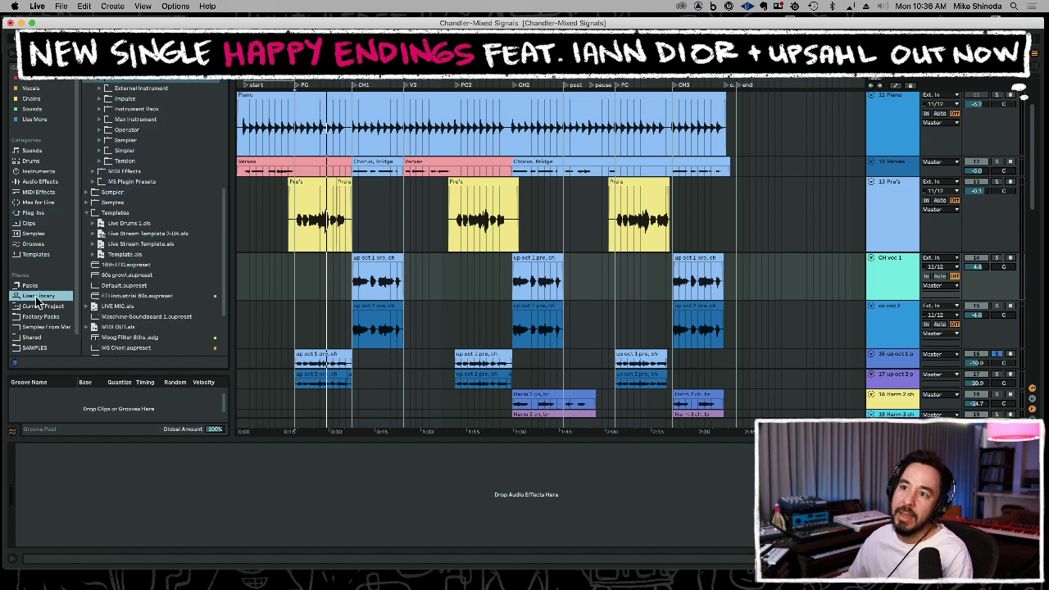
left_click(37, 193)
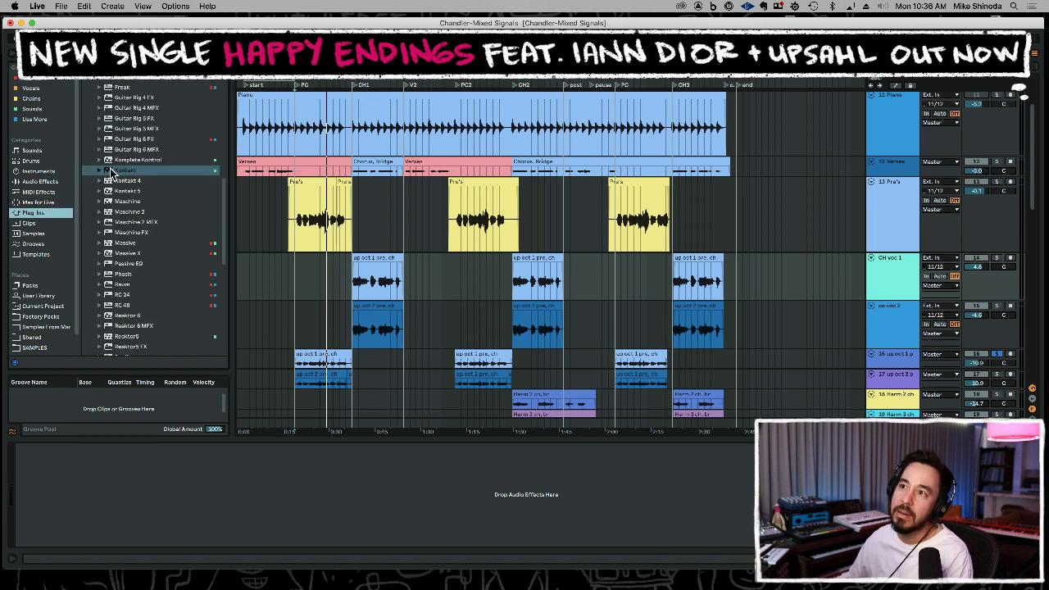
left_click(37, 212)
double_click(141, 109)
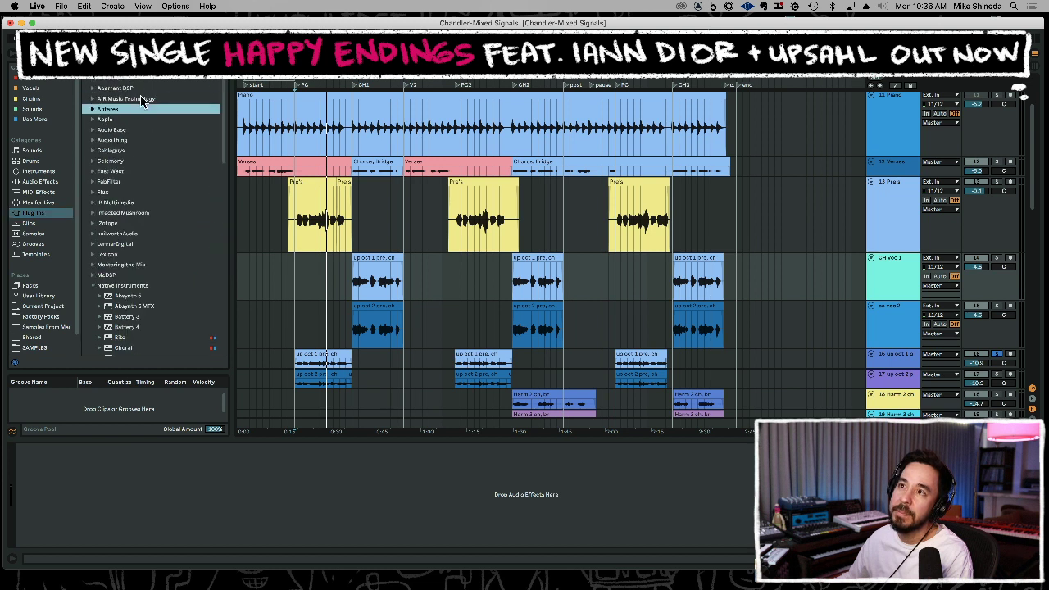
left_click(115, 141)
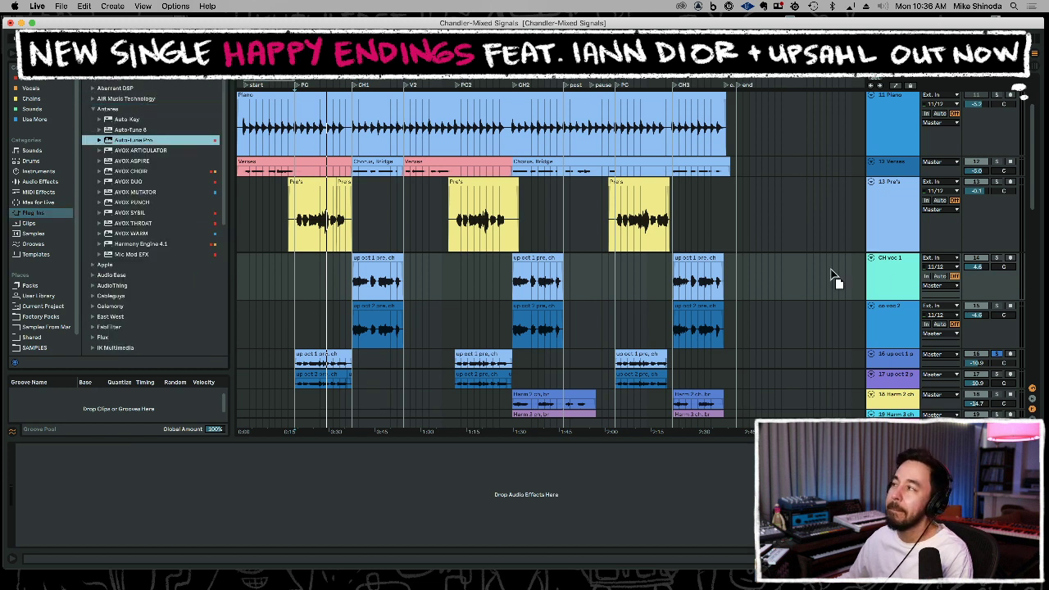
left_click_drag(420, 283, 422, 211)
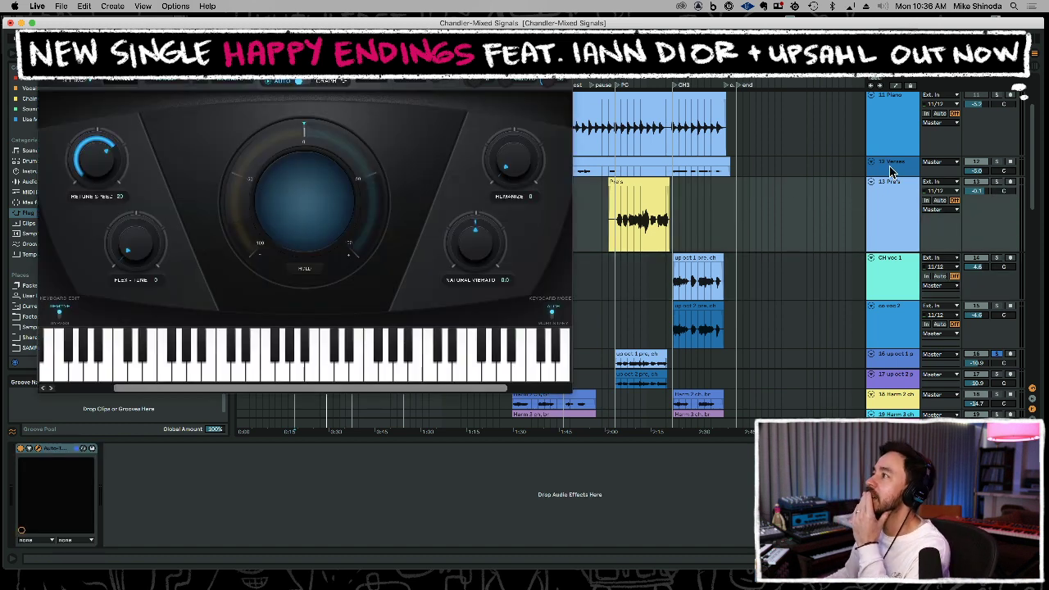
left_click_drag(892, 173, 890, 215)
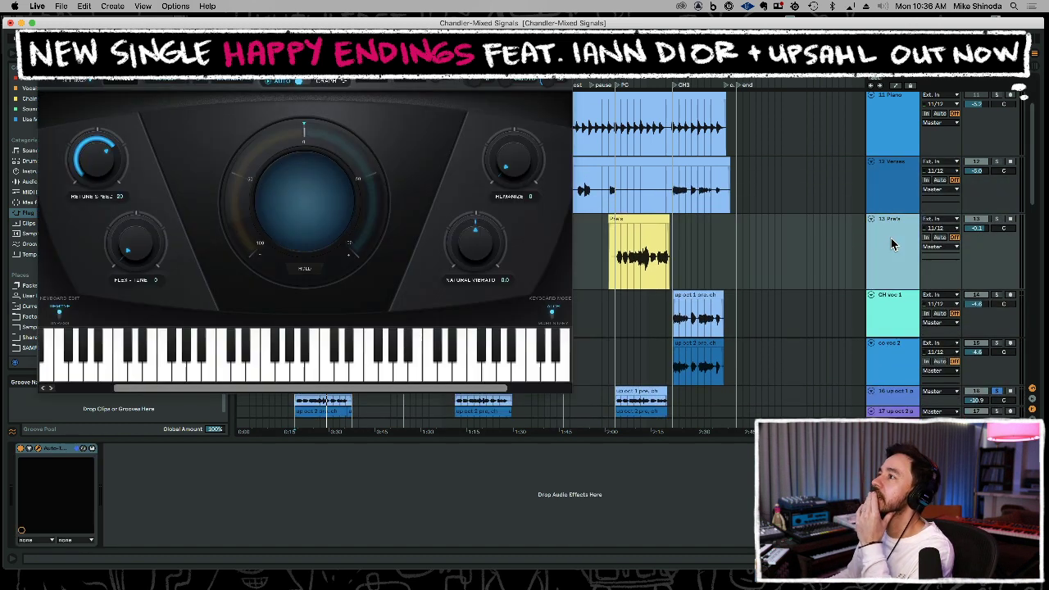
Choose the key and scale in Auto-Tune Pro on the Pre's track, adjust its retune speed, and start playback.
left_click(201, 83)
left_click(202, 101)
left_click(245, 83)
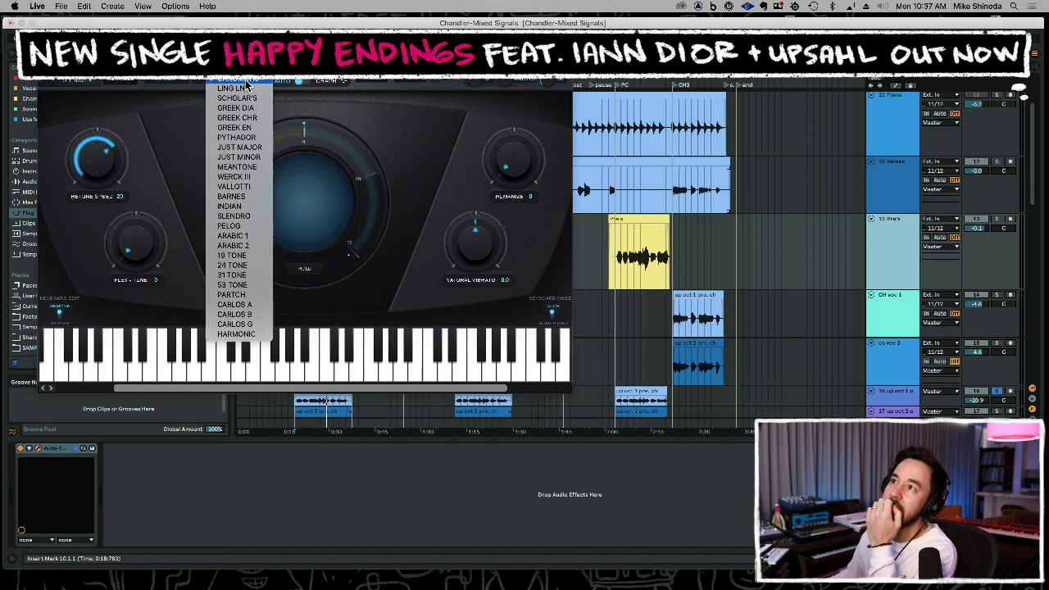
left_click(170, 81)
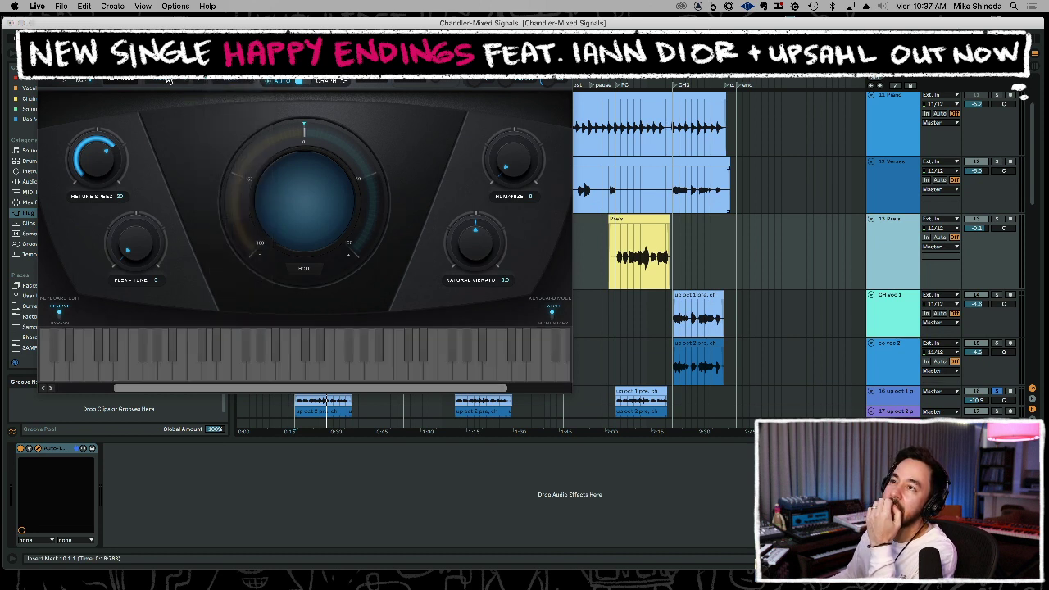
left_click(170, 81)
left_click(173, 89)
left_click(172, 88)
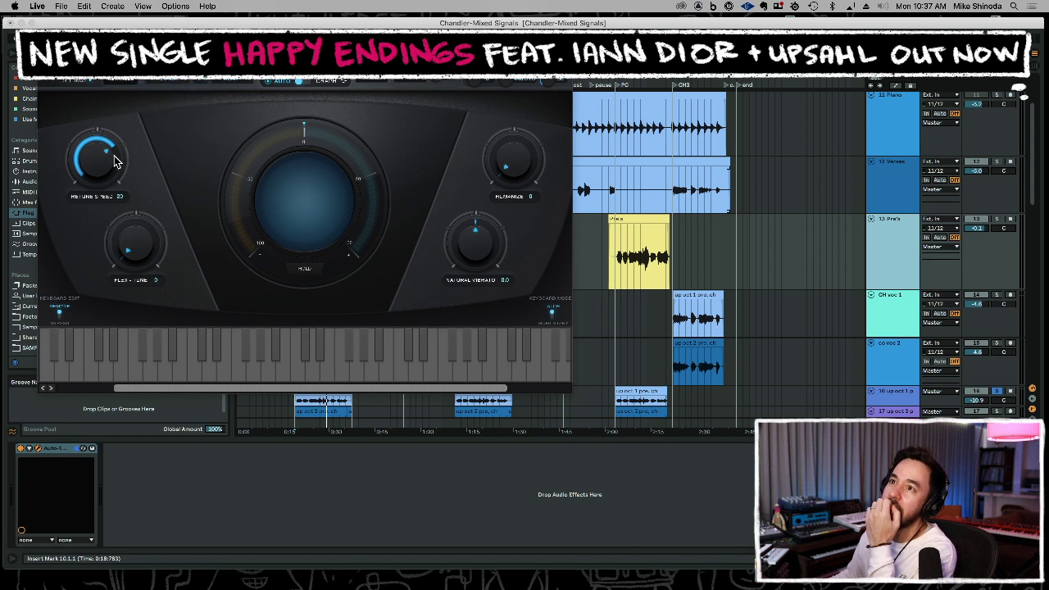
left_click_drag(98, 157, 95, 178)
key("space")
left_click(46, 40)
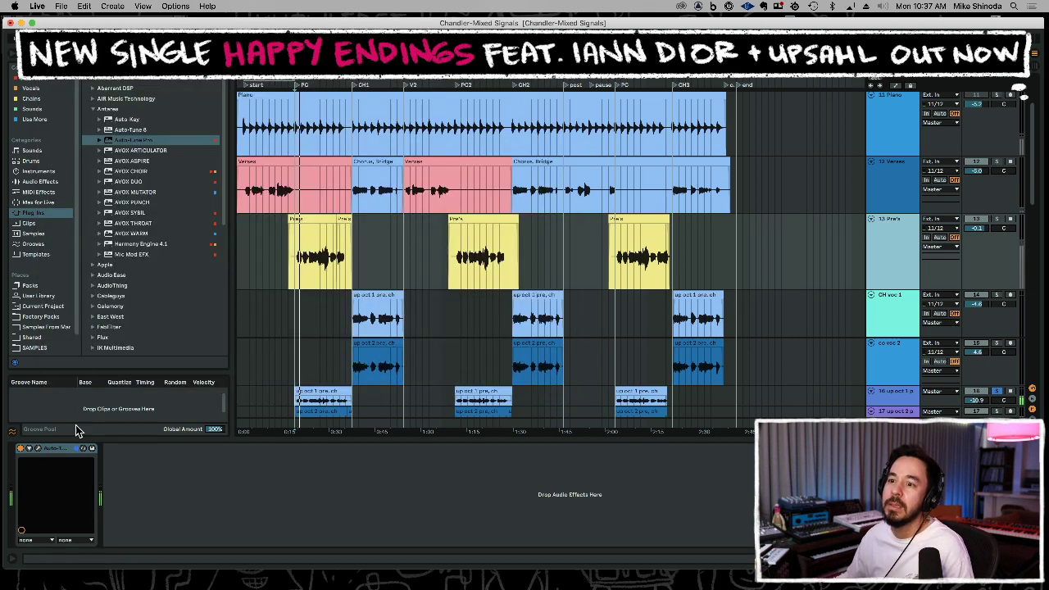
Solo the Verses track and paste the configured Auto-Tune Pro from the Pre's track onto it.
left_click(51, 449)
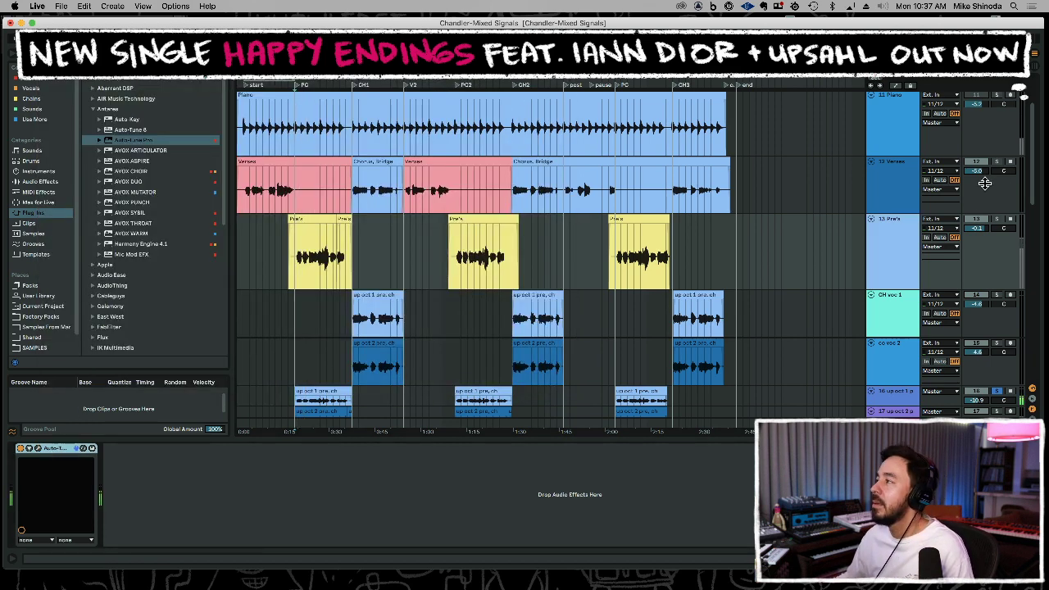
left_click(997, 161)
left_click(897, 181)
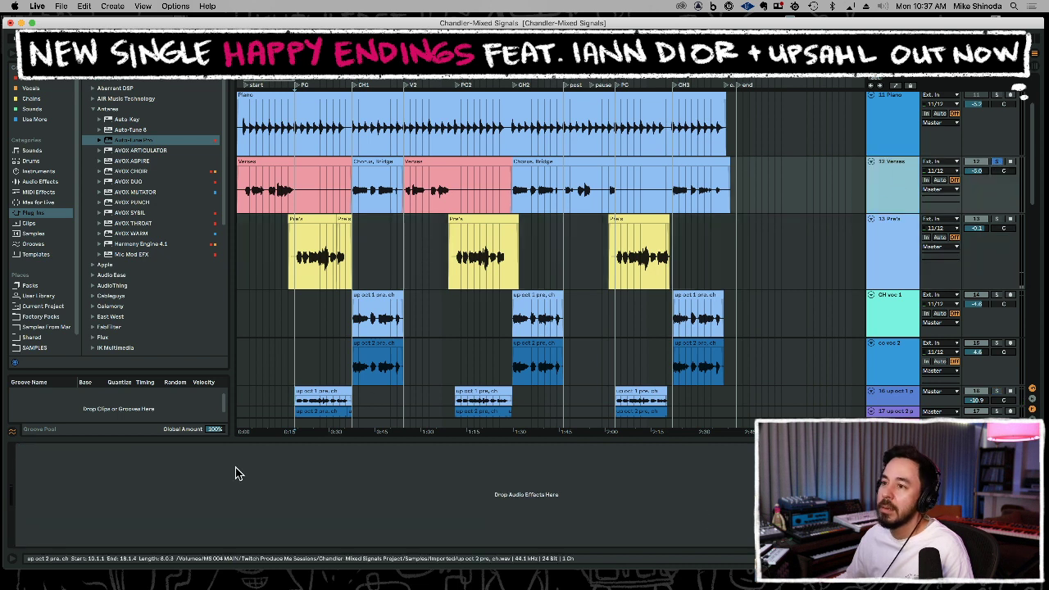
left_click(169, 494)
key("super+v")
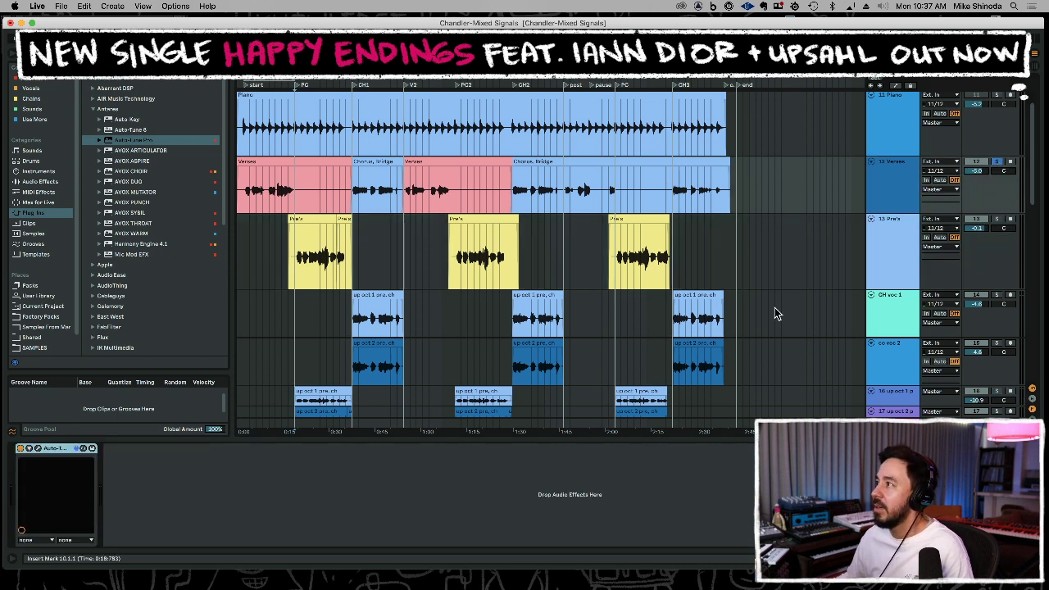
Paste Auto-Tune Pro onto the CH voc 1 and co voc 2 tracks, placing it ahead of co voc 2's UAD channel strip.
left_click(878, 233)
left_click(891, 328)
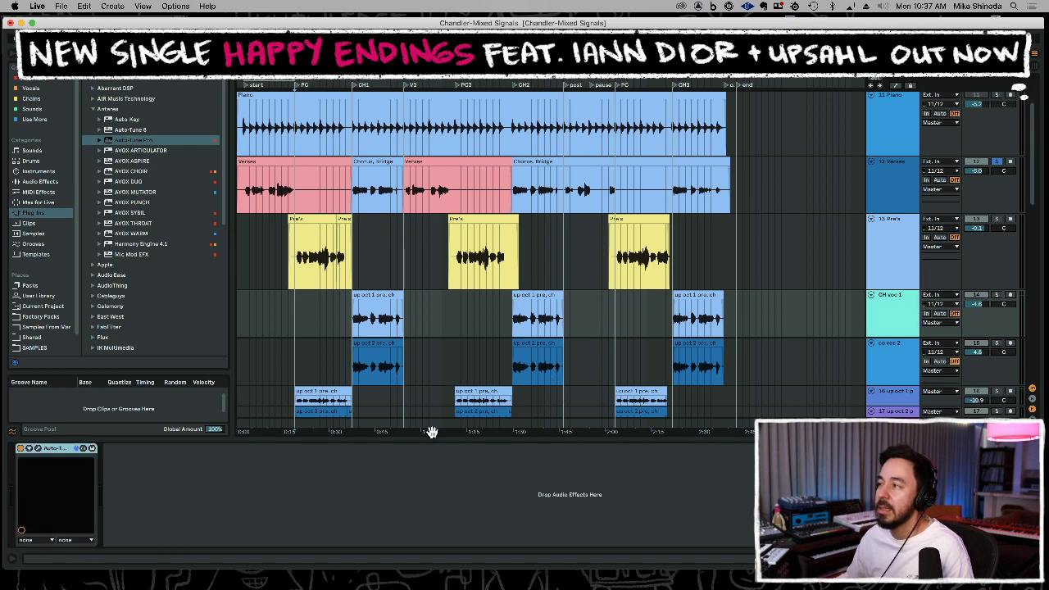
left_click(855, 370)
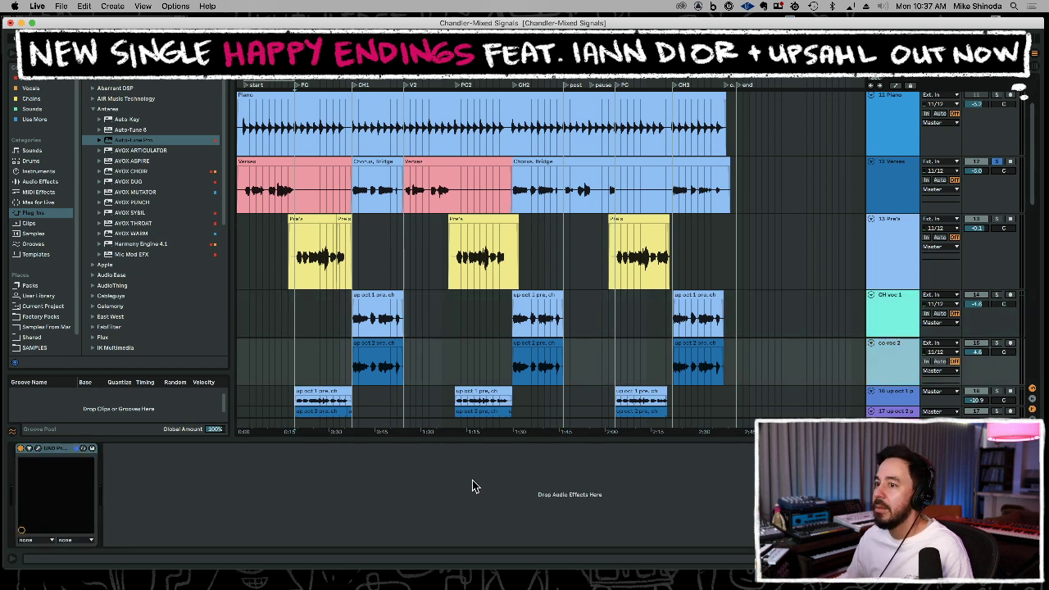
key("super+v")
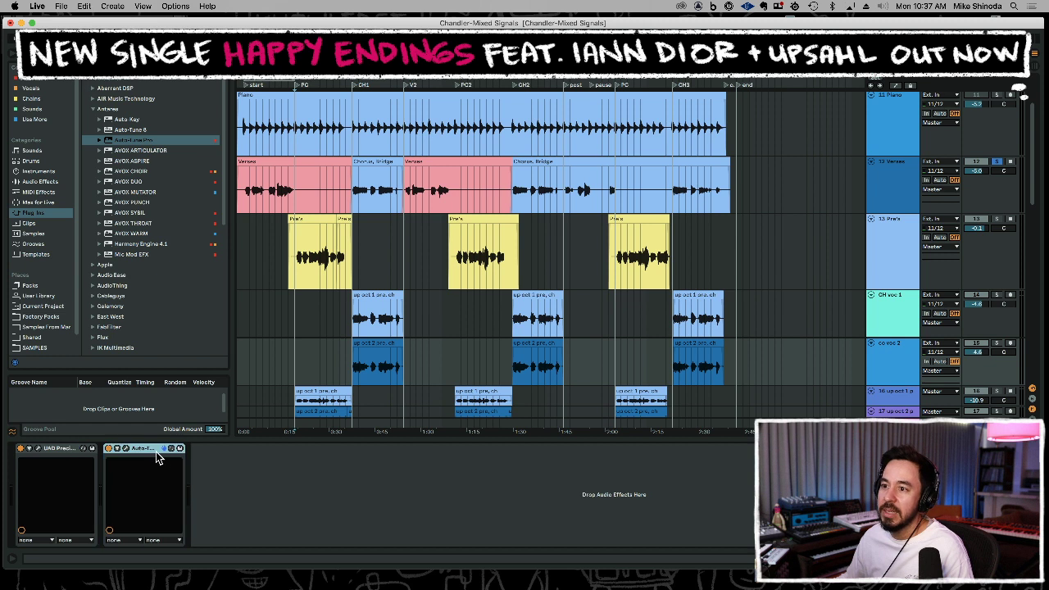
left_click_drag(151, 450, 883, 254)
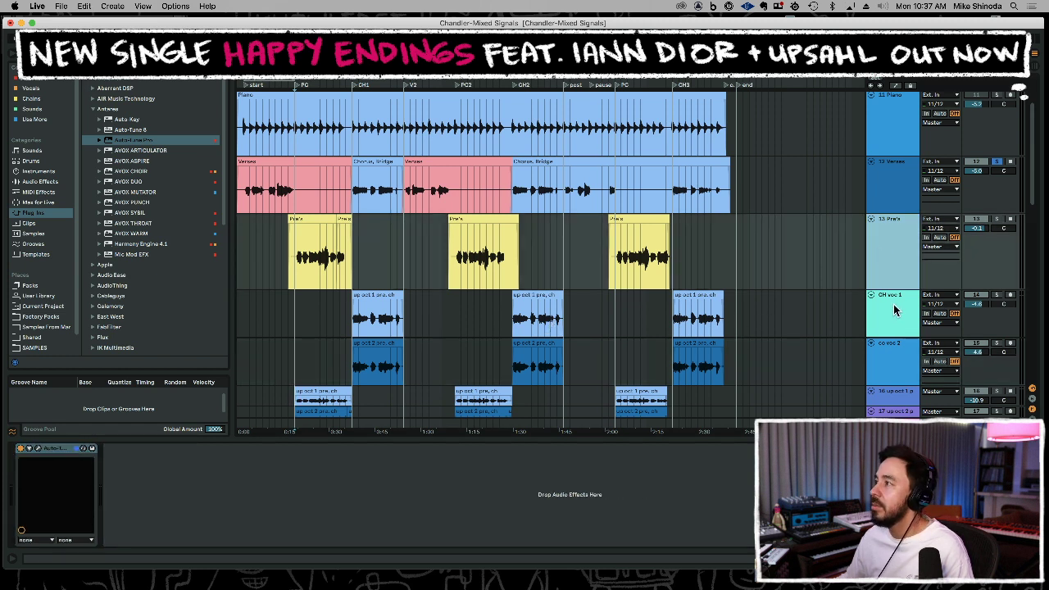
left_click(882, 354)
scroll(762, 274, "down", 5)
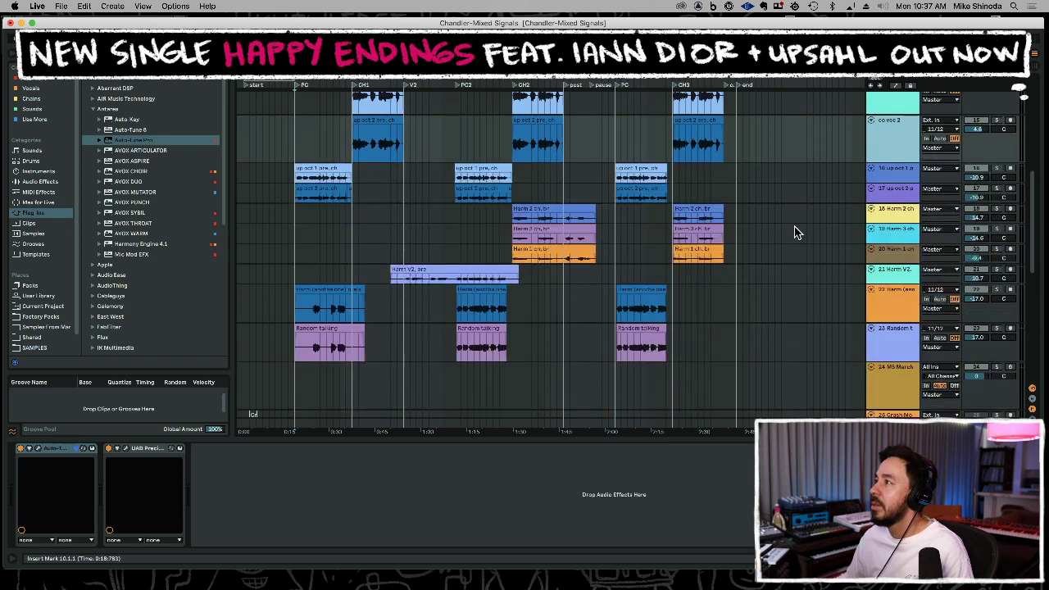
Paste Auto-Tune Pro onto the up oct 1 track and place it before the UAD channel strip.
left_click(892, 175)
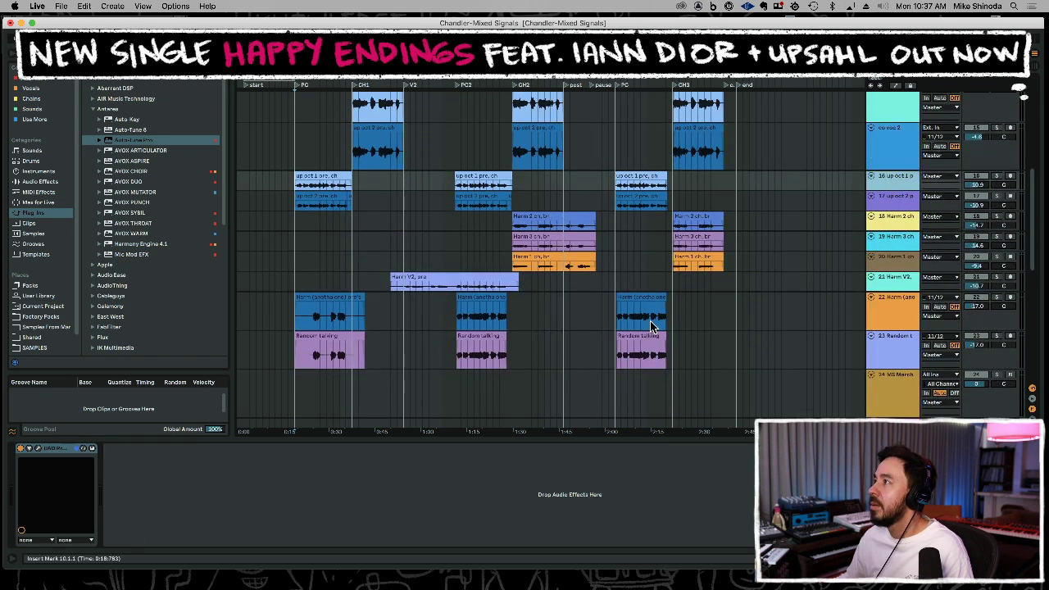
left_click(291, 476)
key("super+v")
left_click_drag(149, 453, 36, 450)
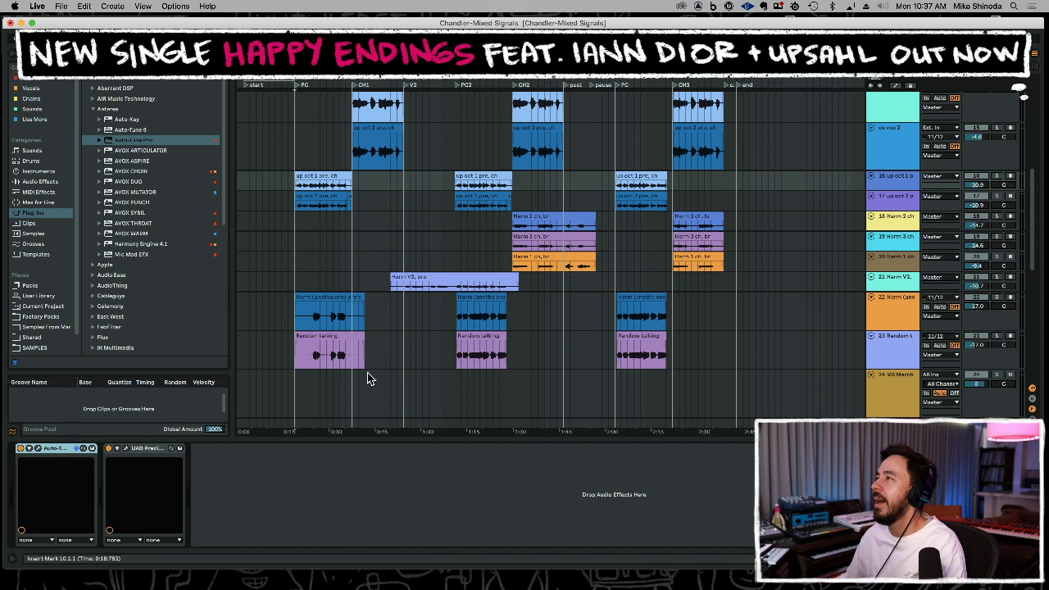
key("Delete")
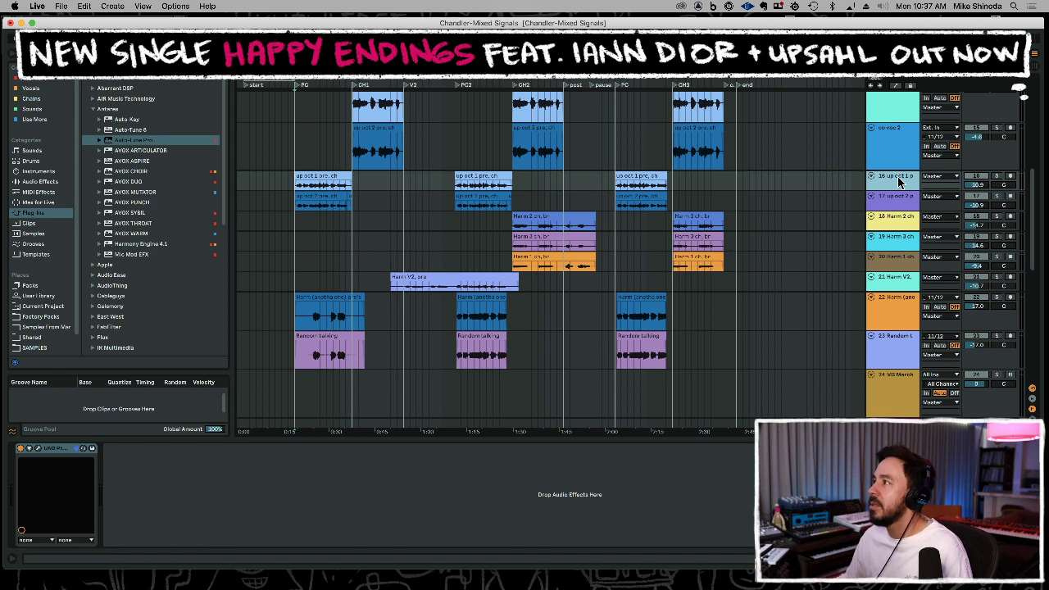
key("super+z")
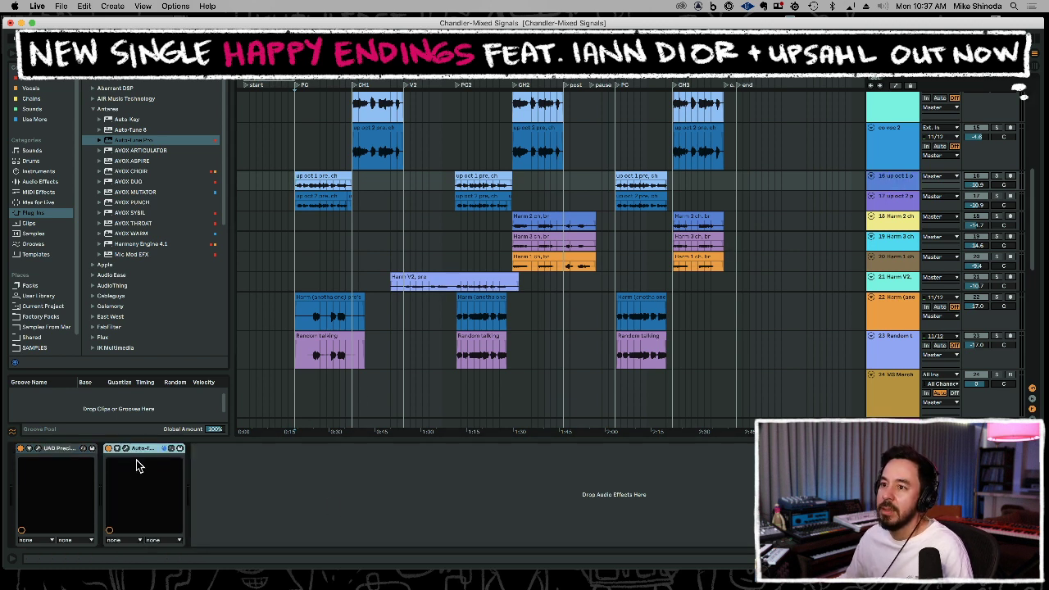
left_click_drag(140, 450, 56, 457)
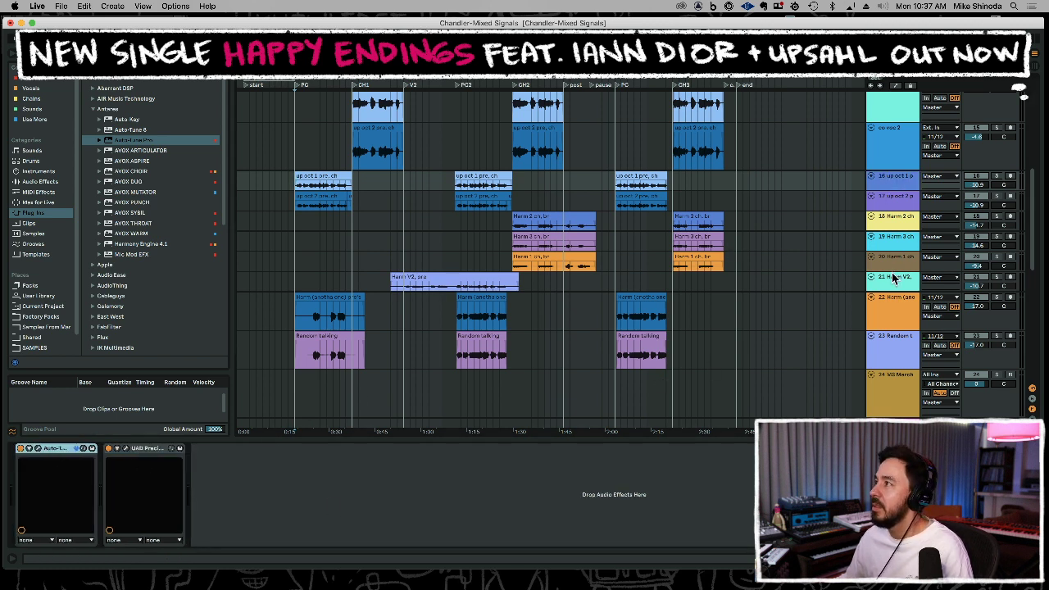
Add the same Auto-Tune Pro to the up oct 2 track, ahead of its UAD channel strip.
left_click(899, 195)
key("super+z")
left_click_drag(150, 450, 45, 459)
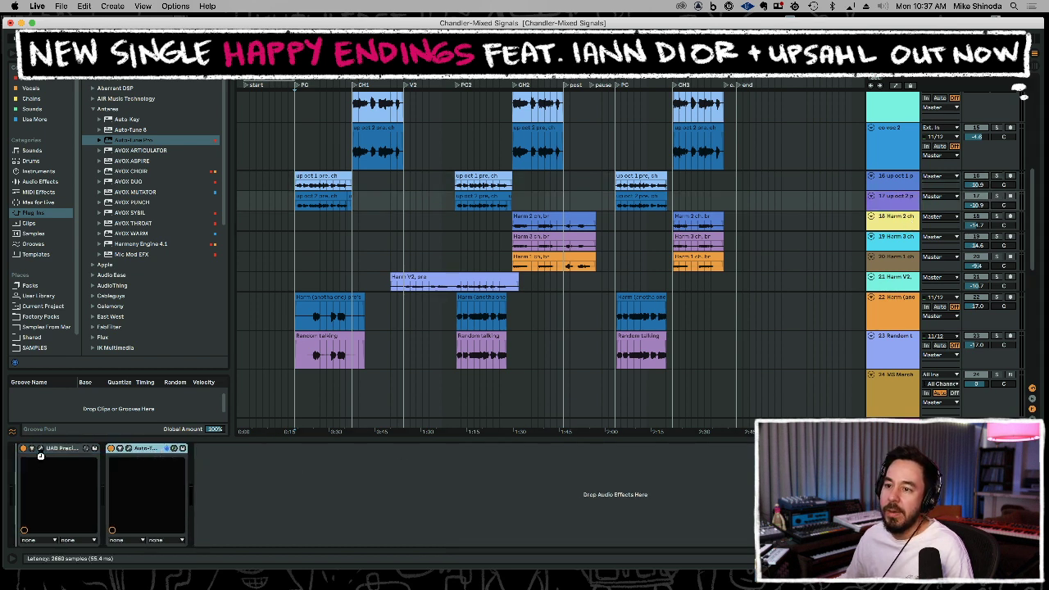
Load UAD Auto-Tune Realtime Advanced from the Universal Audio plug-ins onto the Random talking track.
left_click(188, 170)
key("Left")
key("Left")
scroll(166, 220, "down", 3)
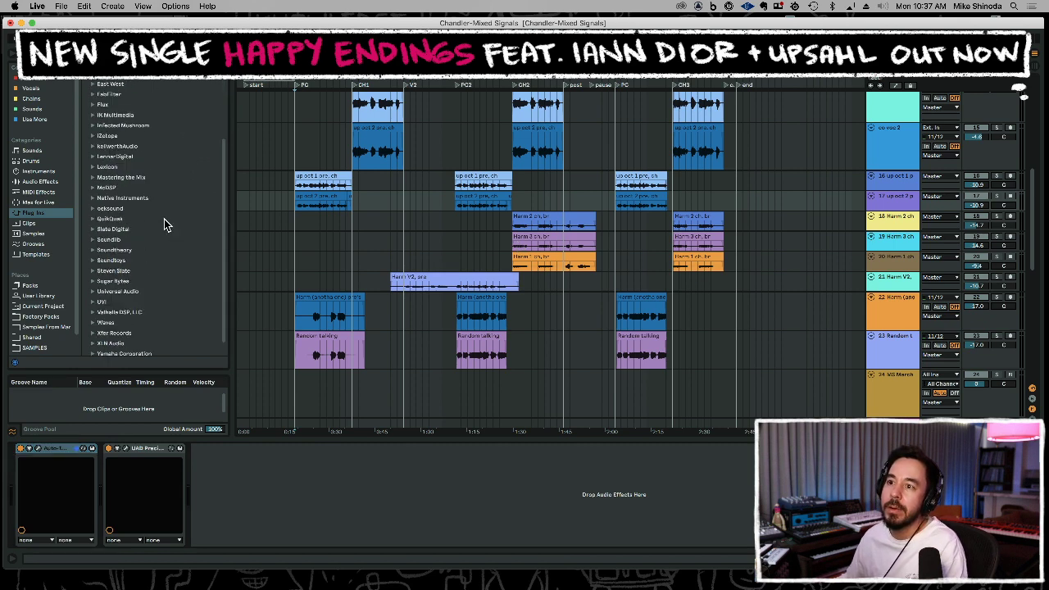
left_click(148, 291)
scroll(148, 270, "down", 5)
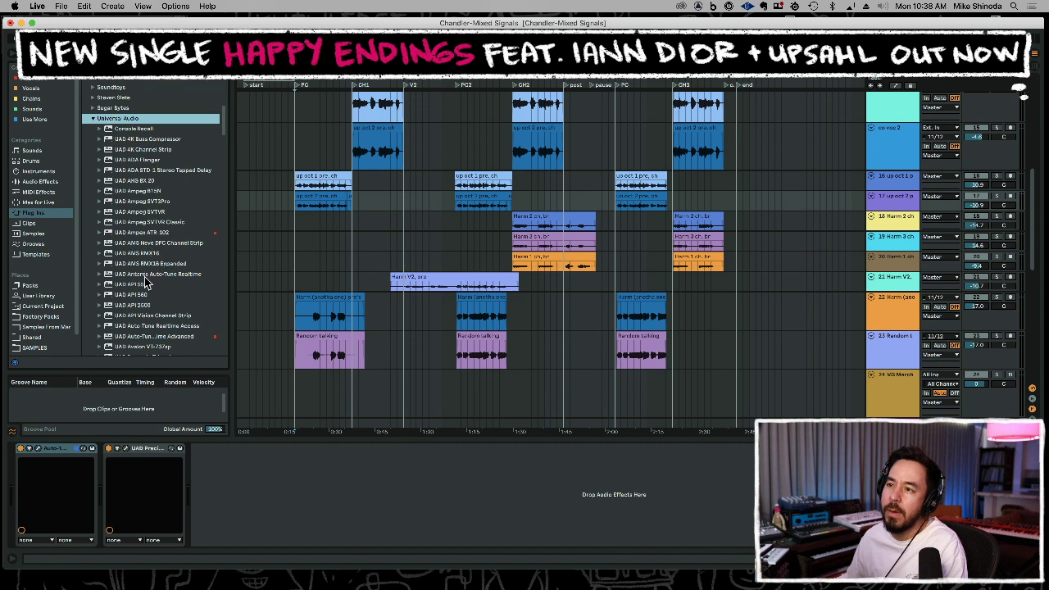
left_click(135, 336)
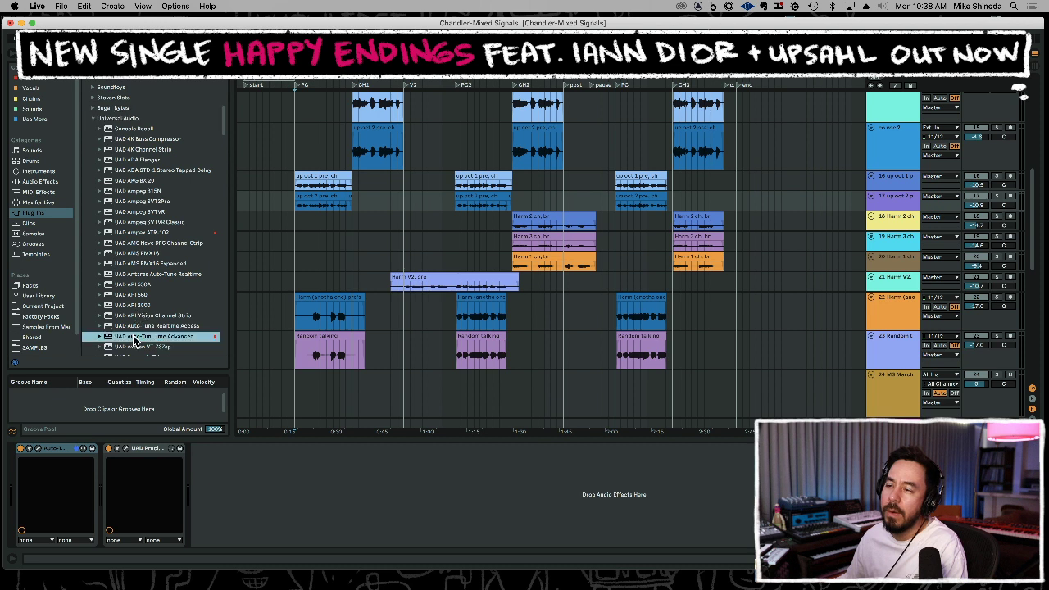
left_click_drag(135, 340, 889, 346)
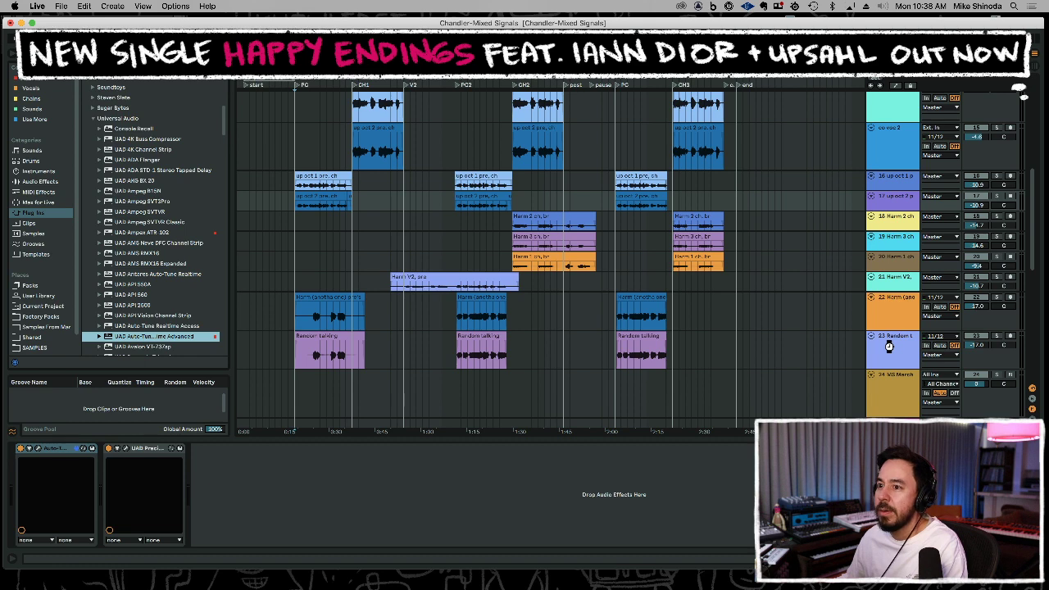
Set the Random talking track's Auto-Tune to the song's key, the Major scale and the Alto/Tenor input type.
left_click_drag(888, 346, 889, 346)
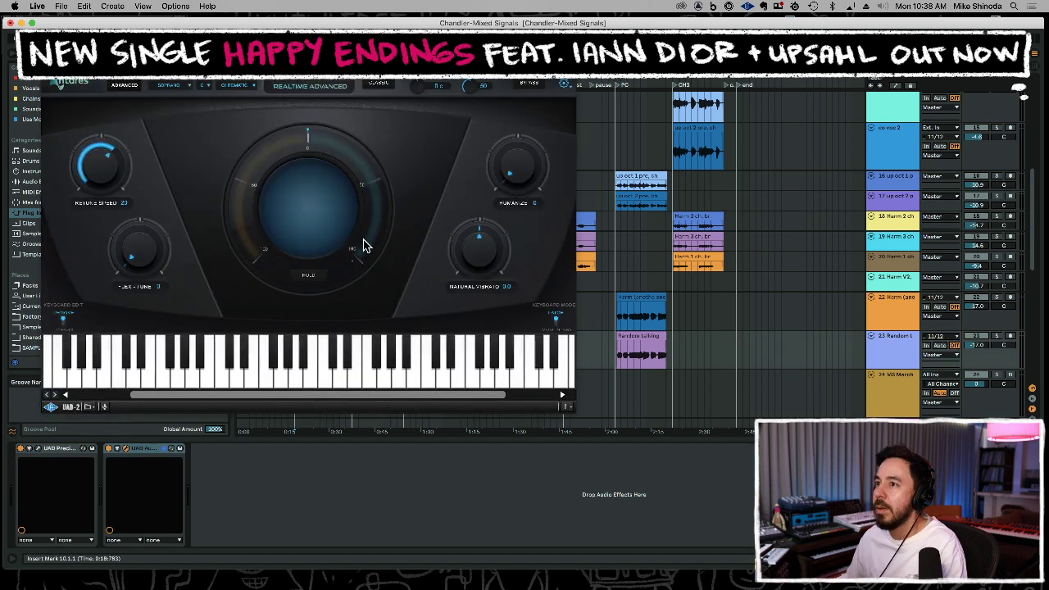
left_click(204, 86)
left_click(214, 96)
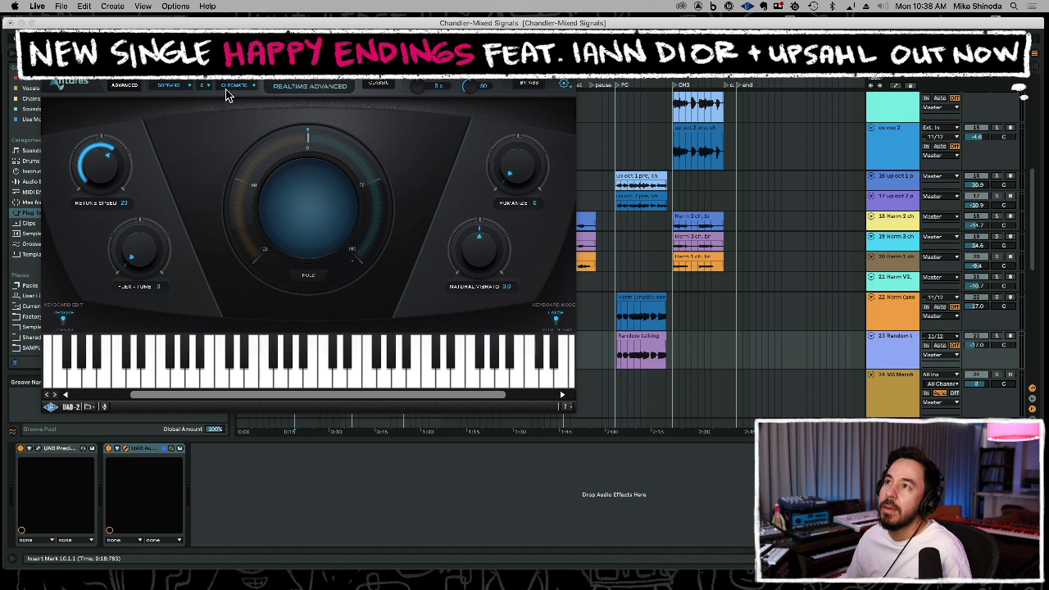
left_click(234, 86)
left_click(238, 103)
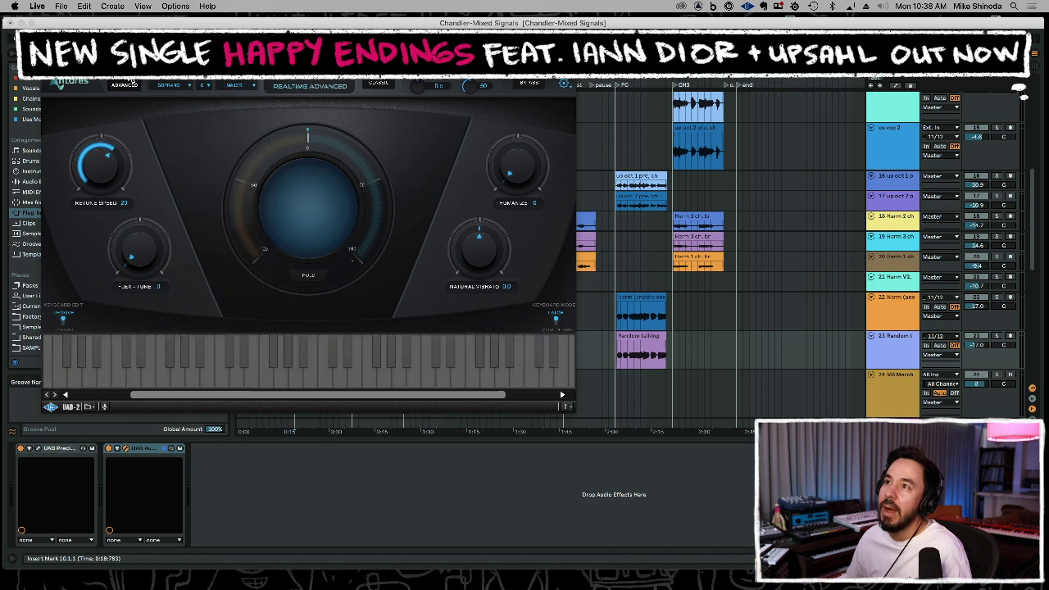
left_click(182, 86)
left_click(177, 105)
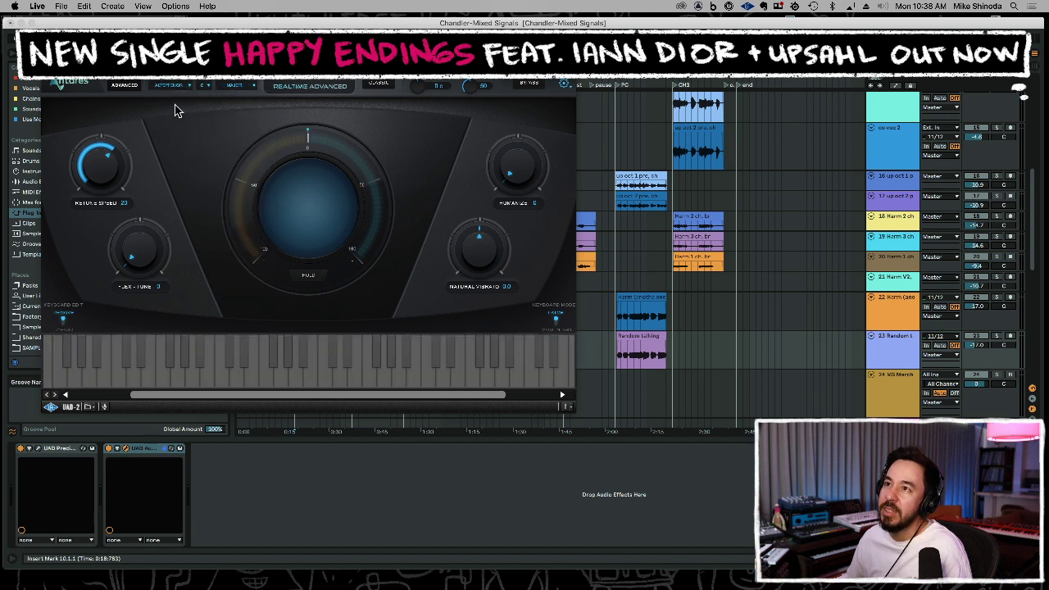
key("super+alt+p")
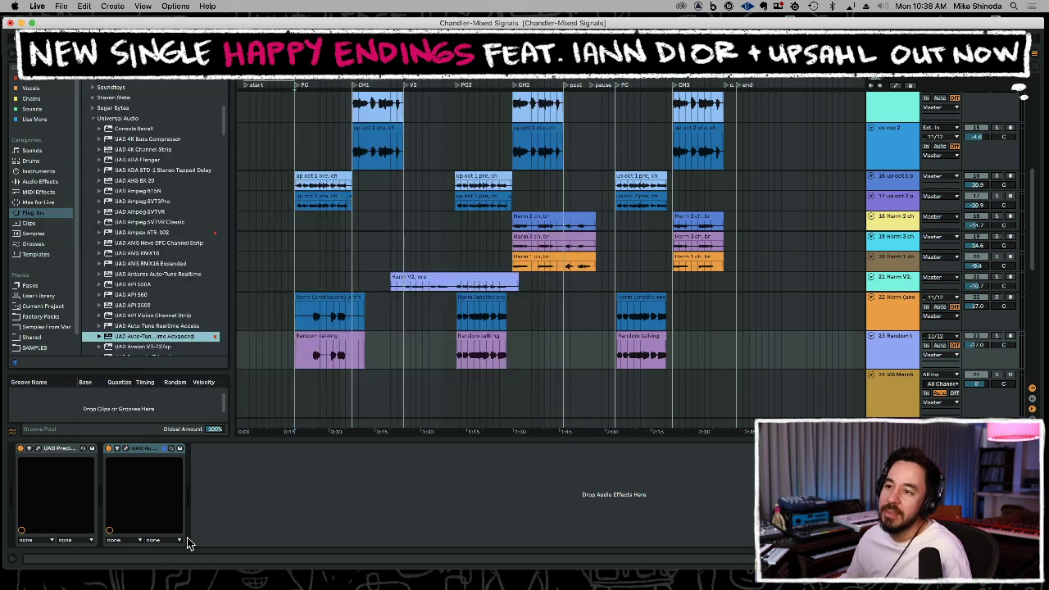
Place Auto-Tune ahead of the UAD Precision channel strip on Random talking, and paste it likewise onto the Harm (anotha one) track.
left_click(147, 451)
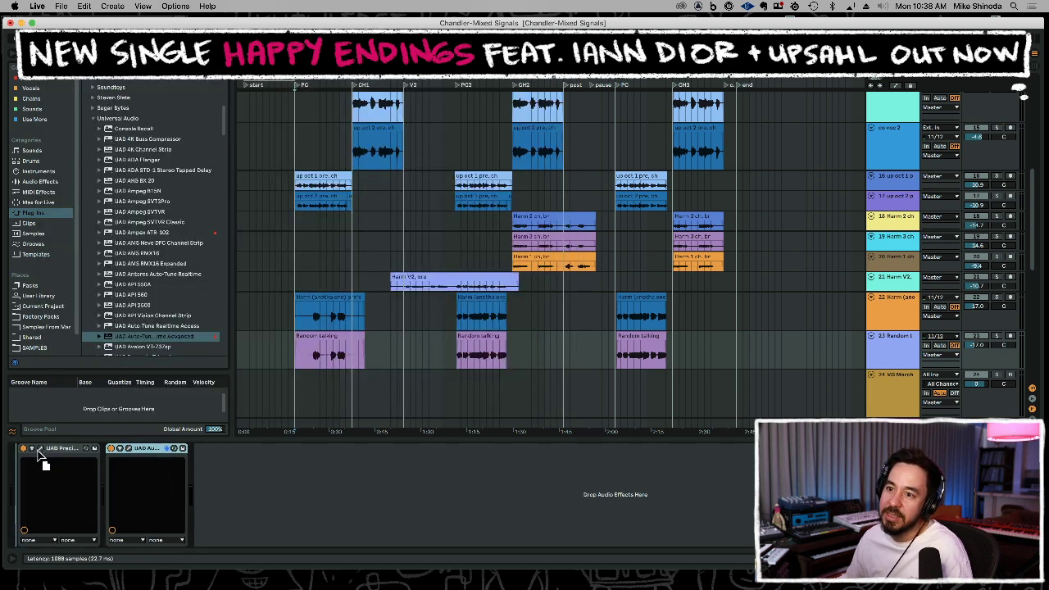
left_click_drag(39, 457, 51, 467)
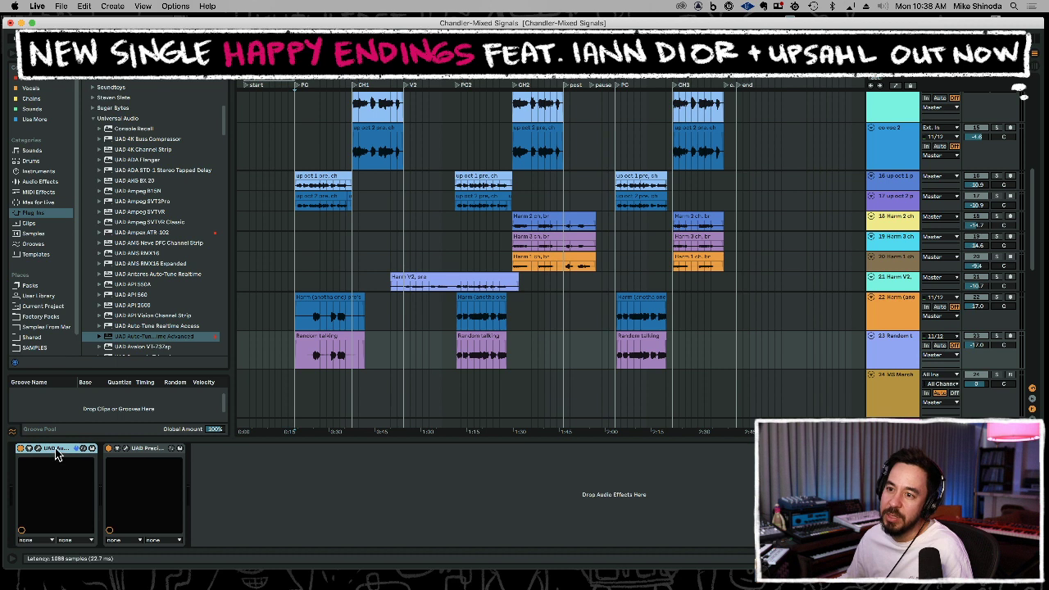
left_click(889, 319)
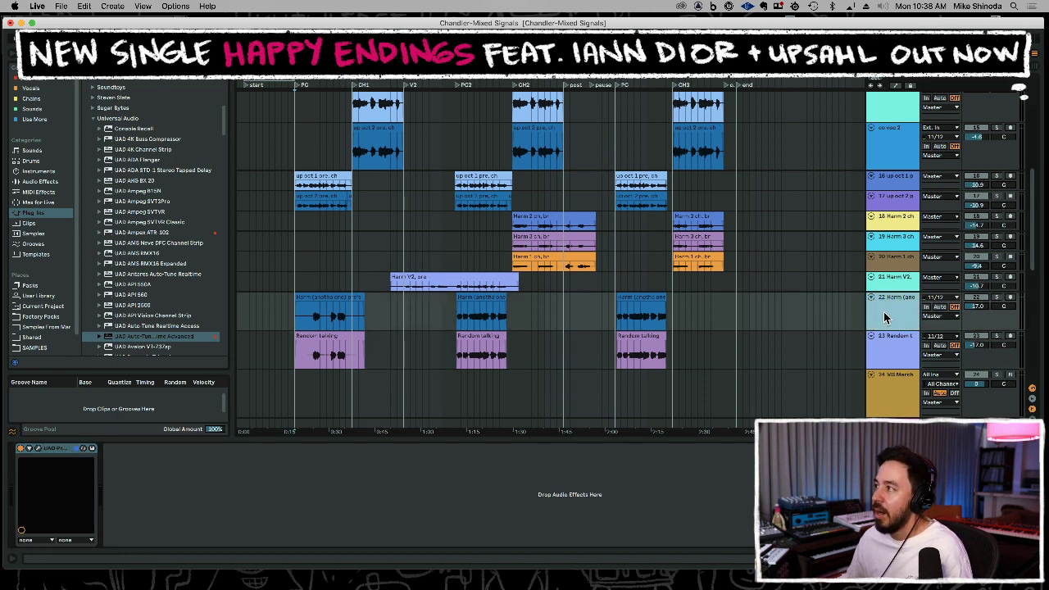
left_click(248, 468)
key("super+v")
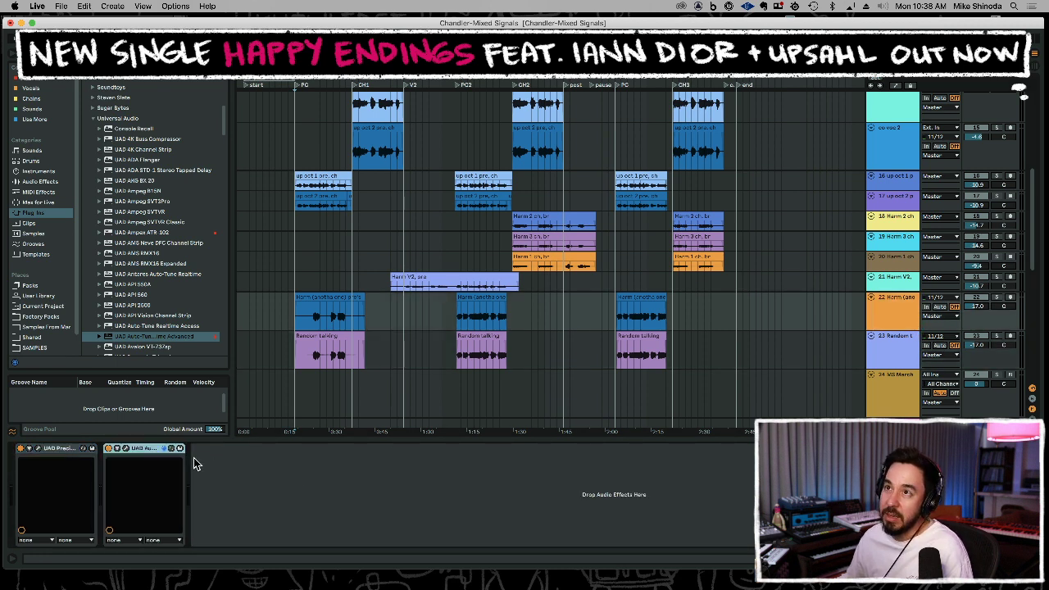
left_click_drag(160, 457, 33, 451)
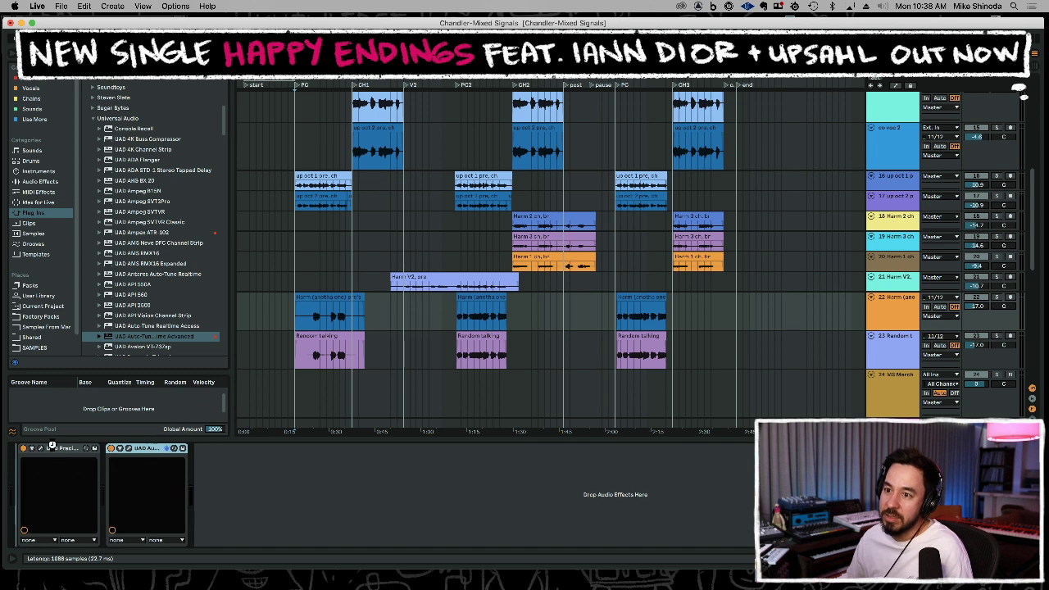
Paste the same UAD Auto-Tune onto the Harm V2 and Harm 1 ch tracks, ahead of each channel strip.
left_click(892, 279)
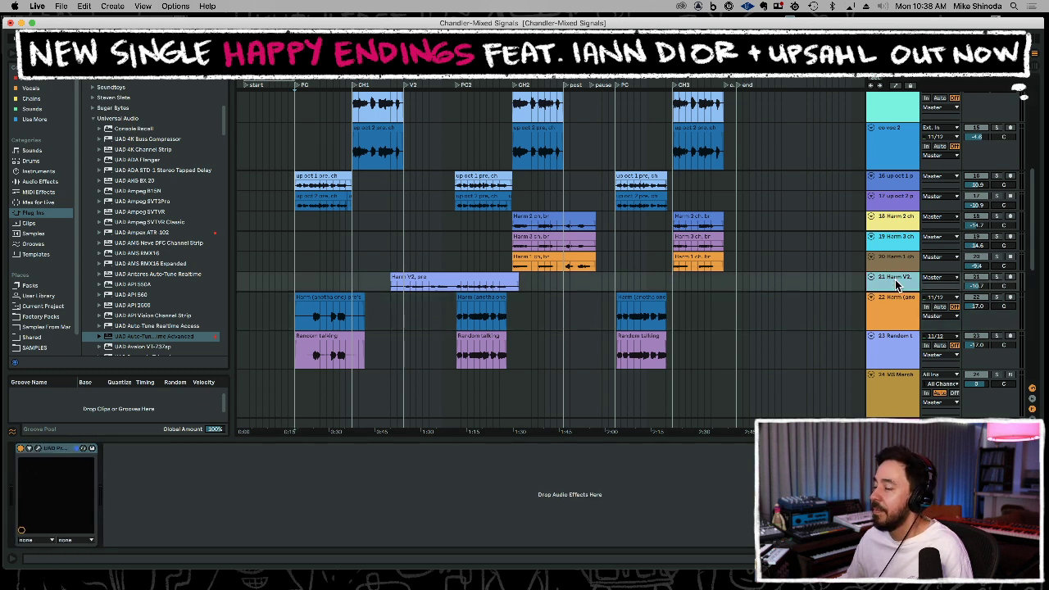
key("super+v")
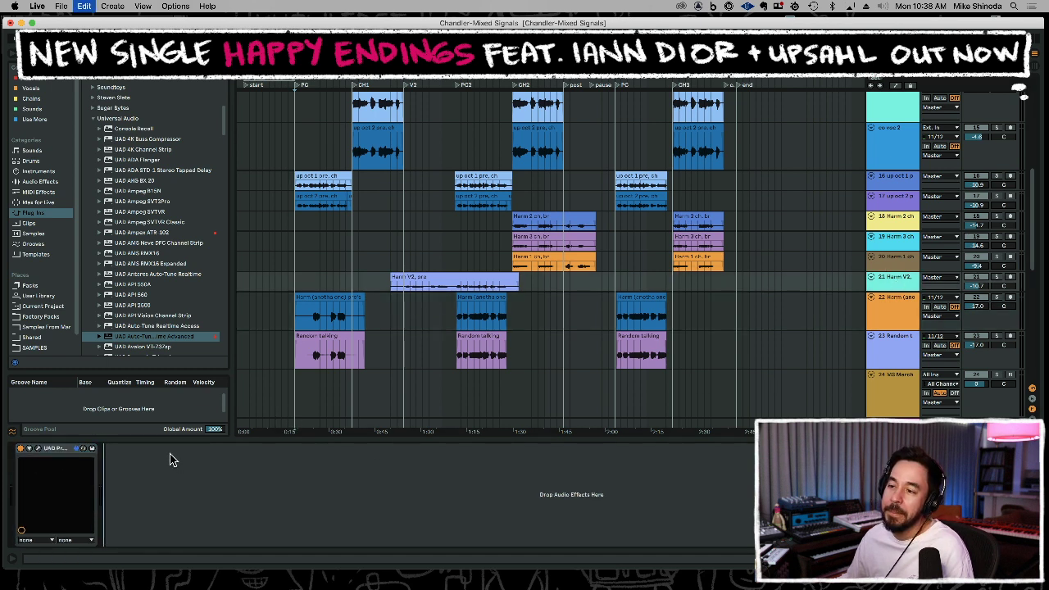
left_click_drag(147, 451, 37, 450)
left_click(892, 267)
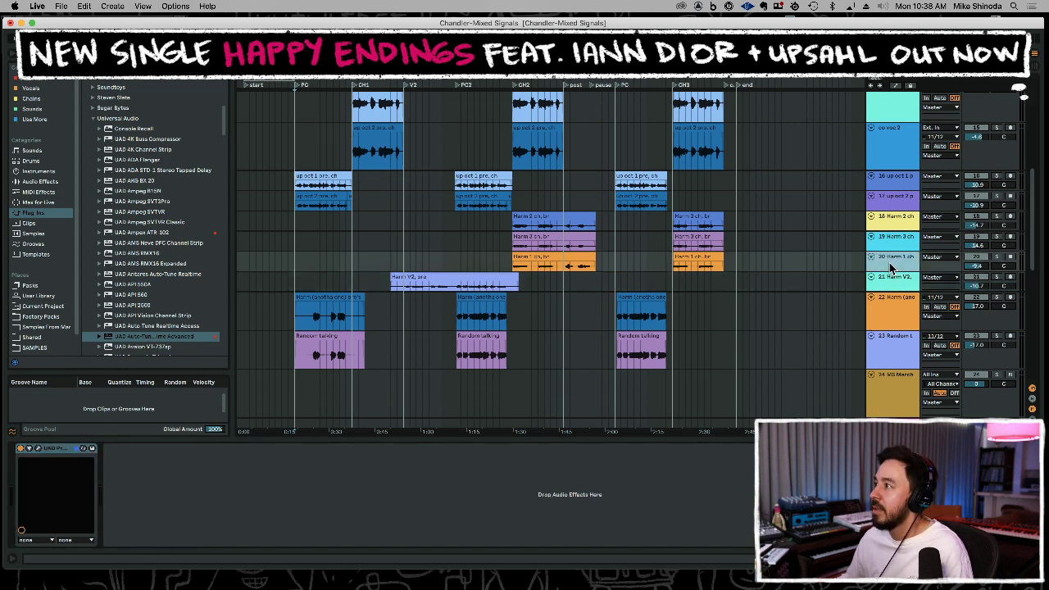
left_click(178, 466)
key("super+v")
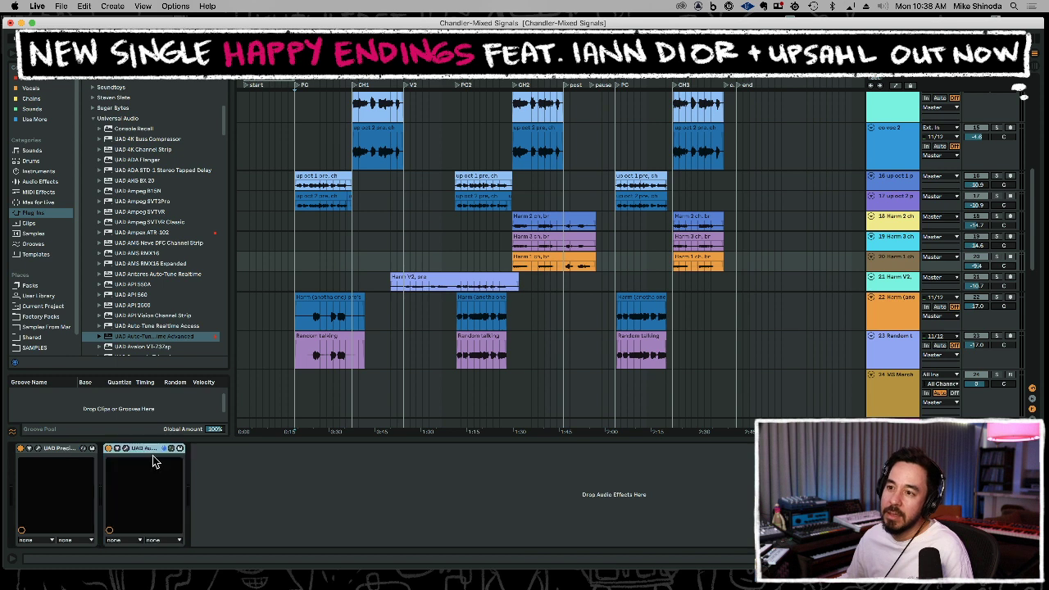
left_click_drag(154, 455, 41, 455)
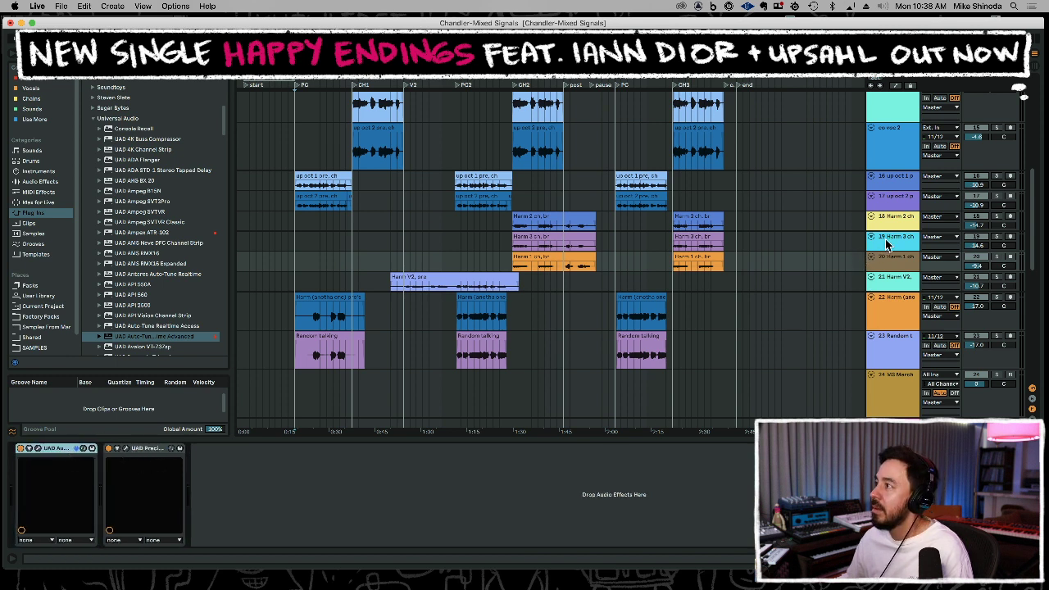
Add the copied UAD Auto-Tune to the Harm 3 ch and Harm 2 ch tracks, placing it before each channel strip.
left_click(885, 240)
key("super+v")
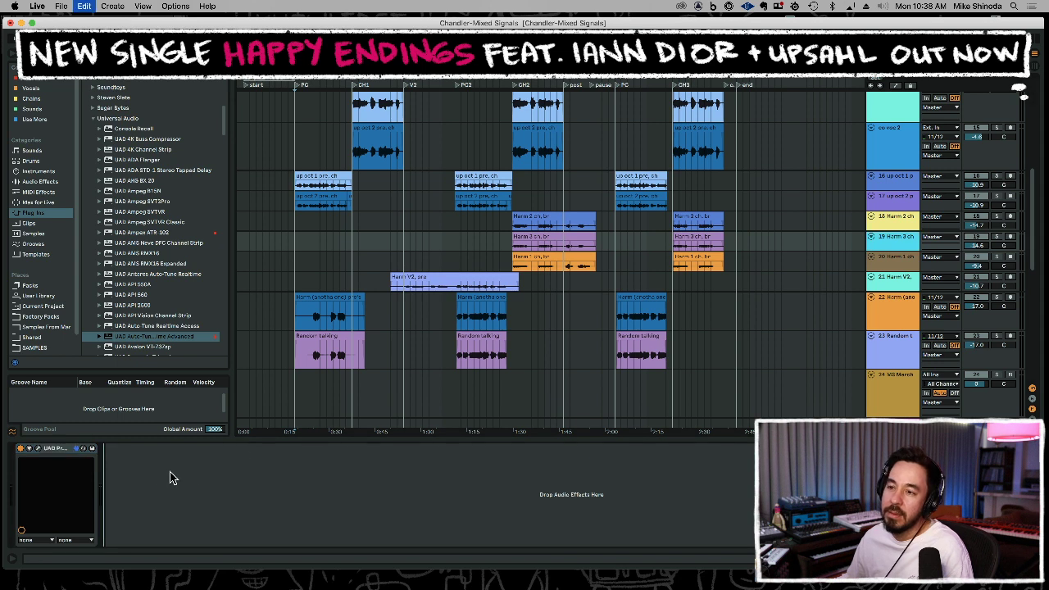
left_click_drag(146, 450, 34, 451)
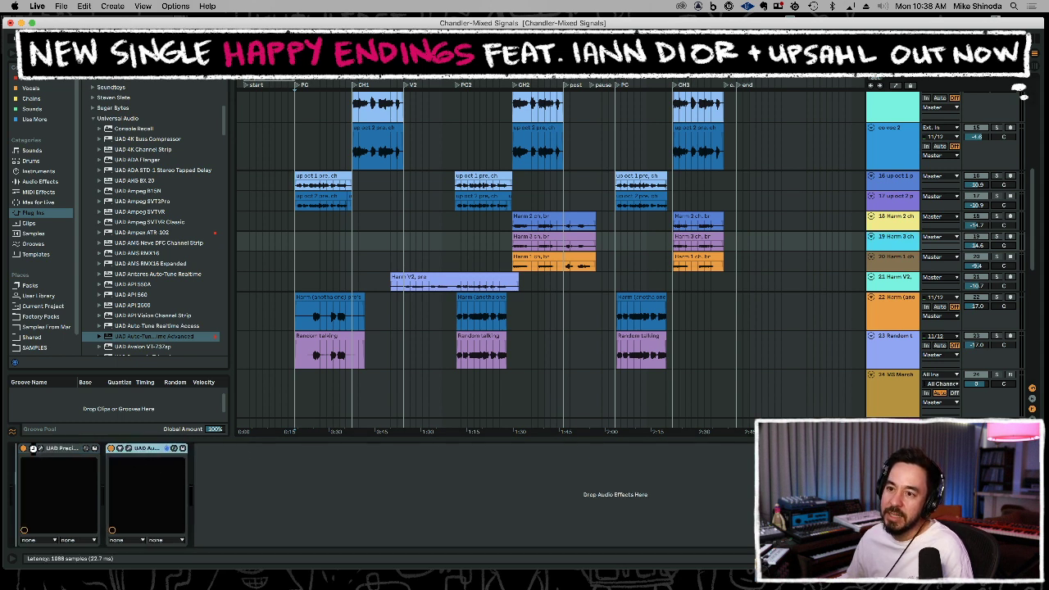
left_click(904, 221)
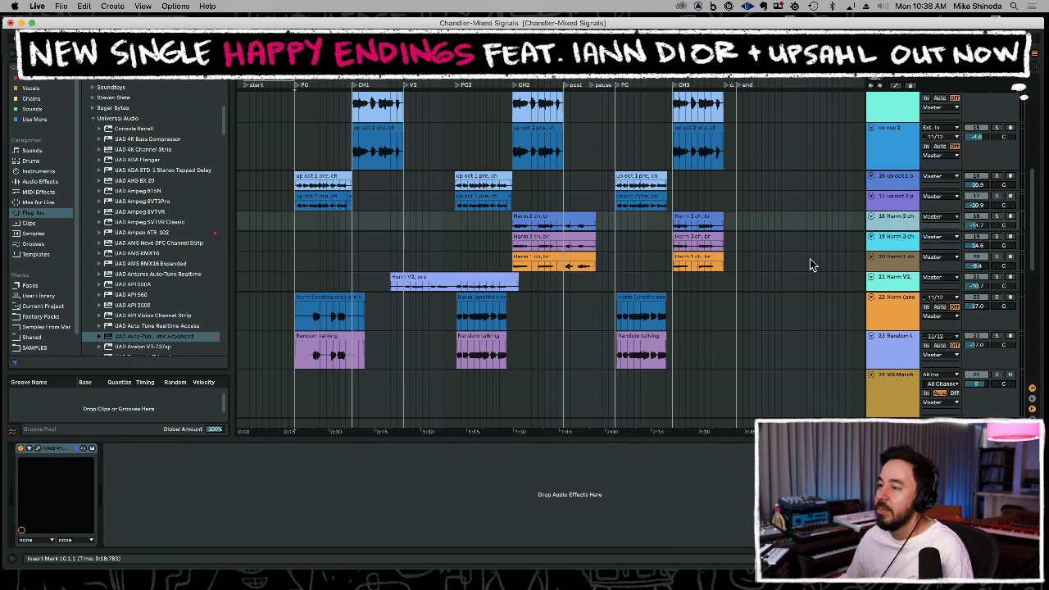
left_click(182, 460)
key("super+v")
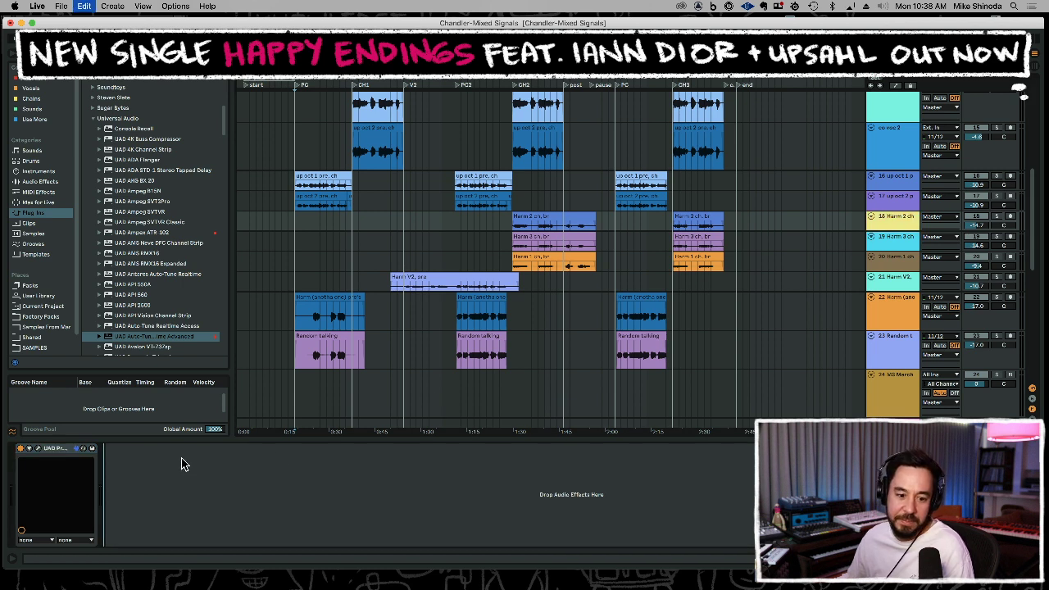
left_click_drag(154, 454, 36, 456)
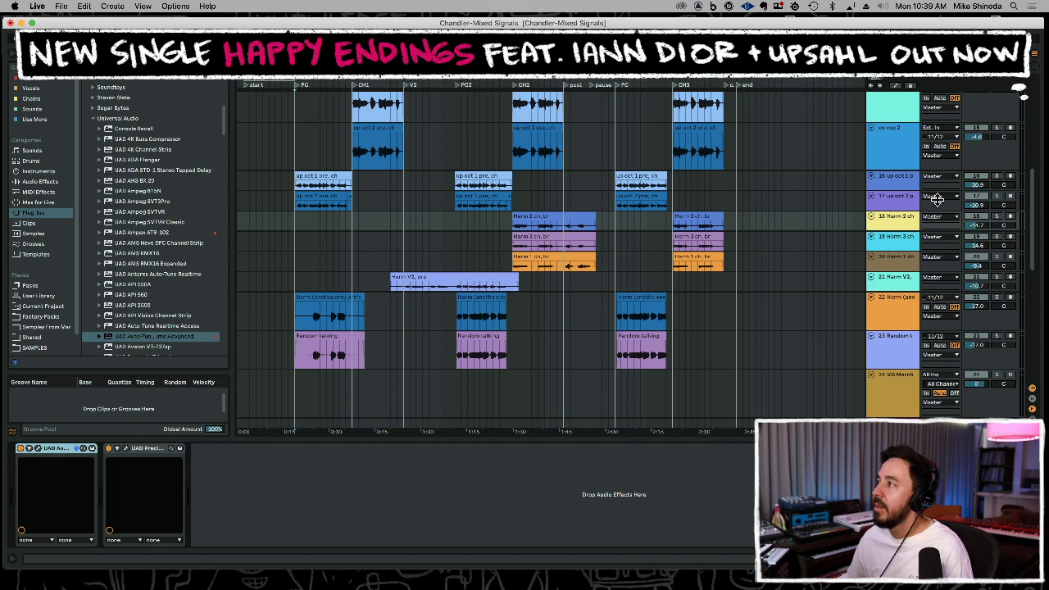
Reduce the heights of the co voc 2, CH voc 1, Pre's and Verses tracks to compact lanes.
left_click(904, 205)
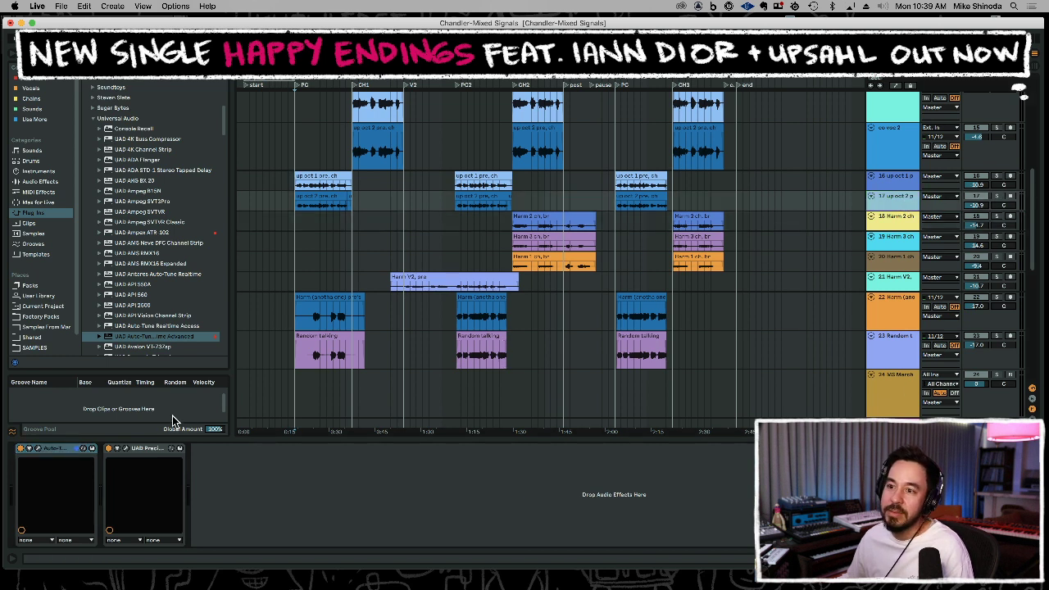
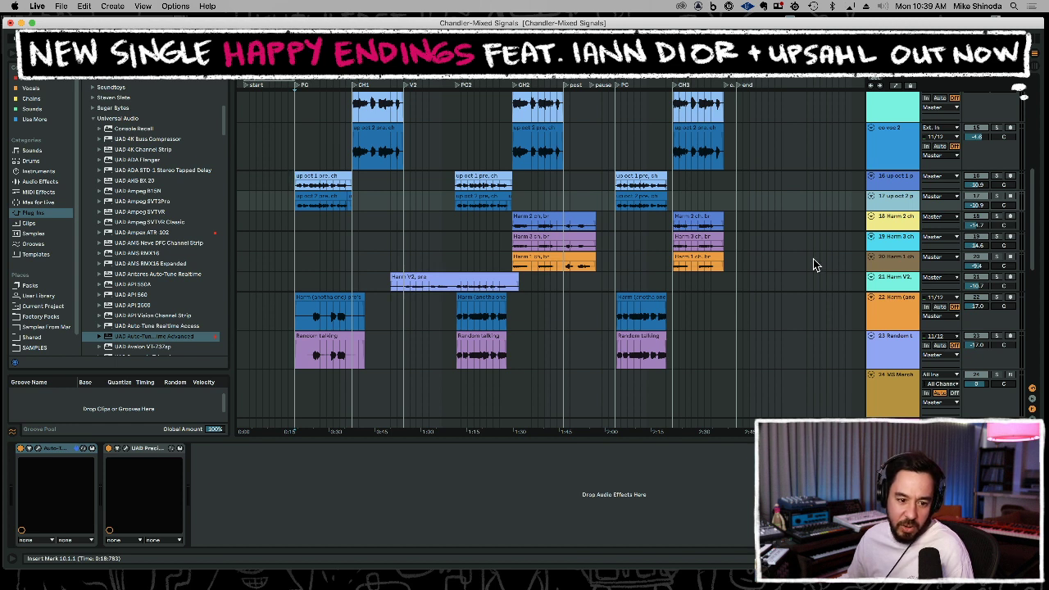
left_click_drag(889, 171, 885, 140)
scroll(885, 148, "up", 5)
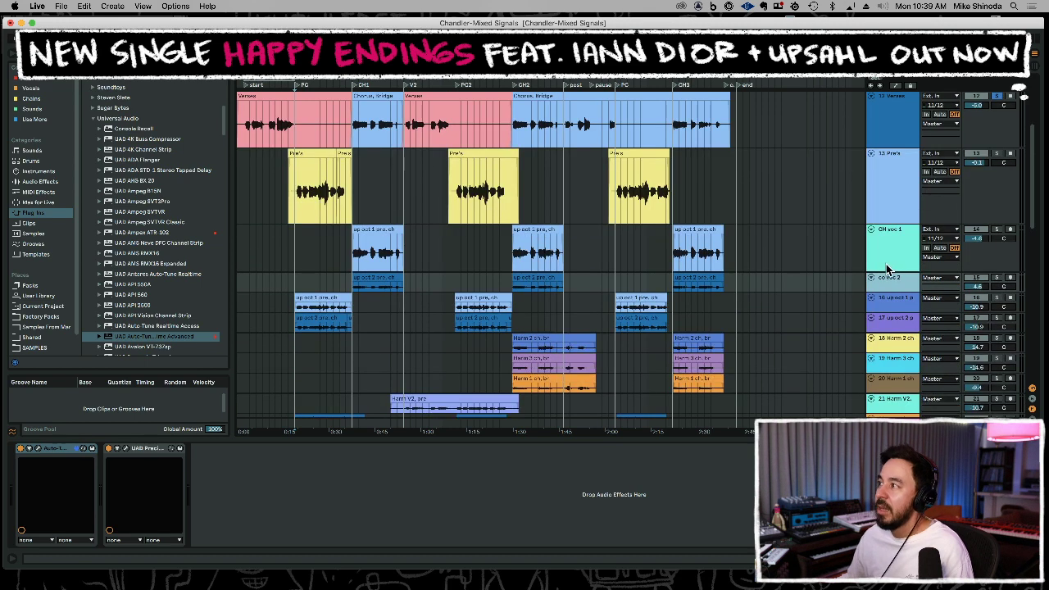
left_click_drag(887, 271, 894, 113)
scroll(870, 161, "up", 3)
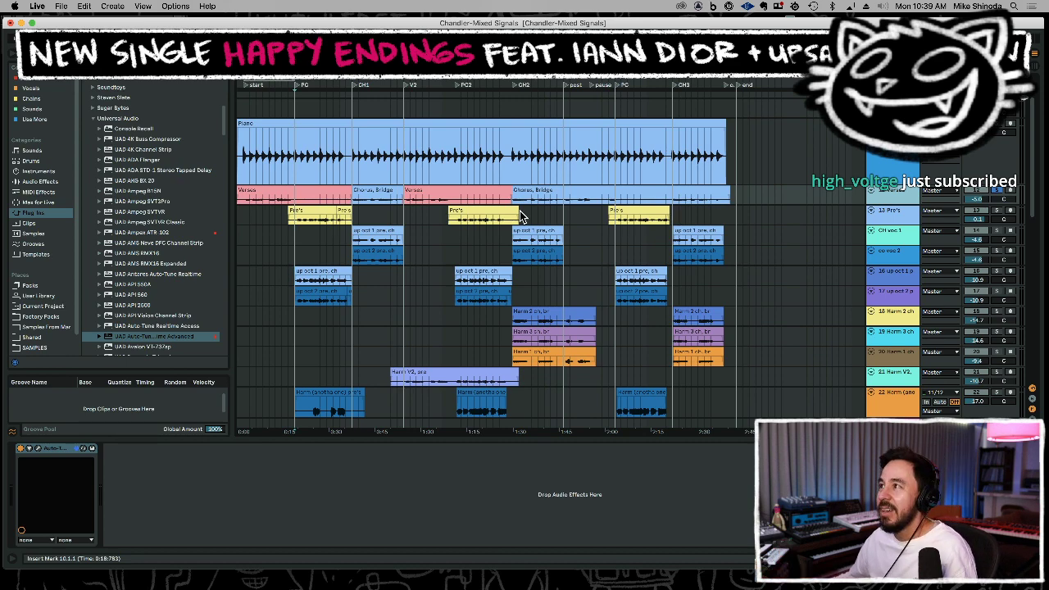
Play the song from its start and look through the Chains and Vocals collections for a vocal effect chain.
left_click_drag(362, 72, 330, 102)
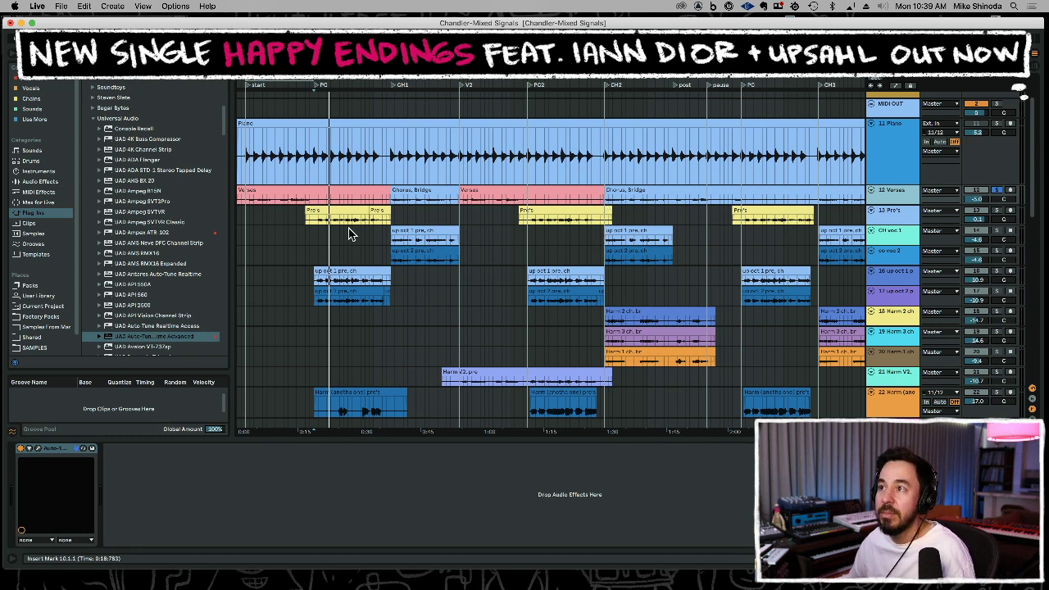
left_click(245, 211)
key("space")
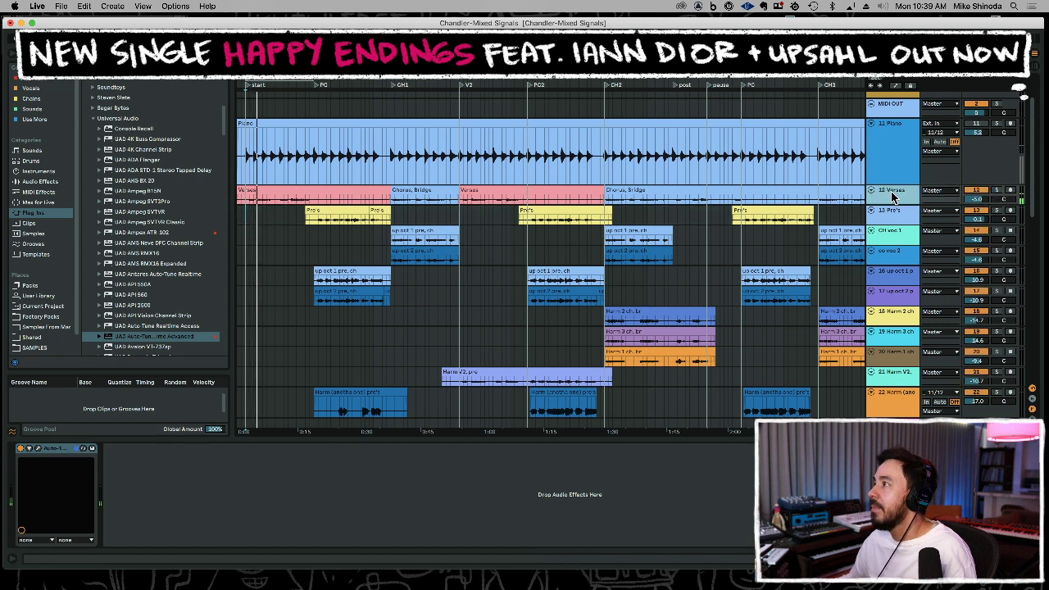
left_click(41, 100)
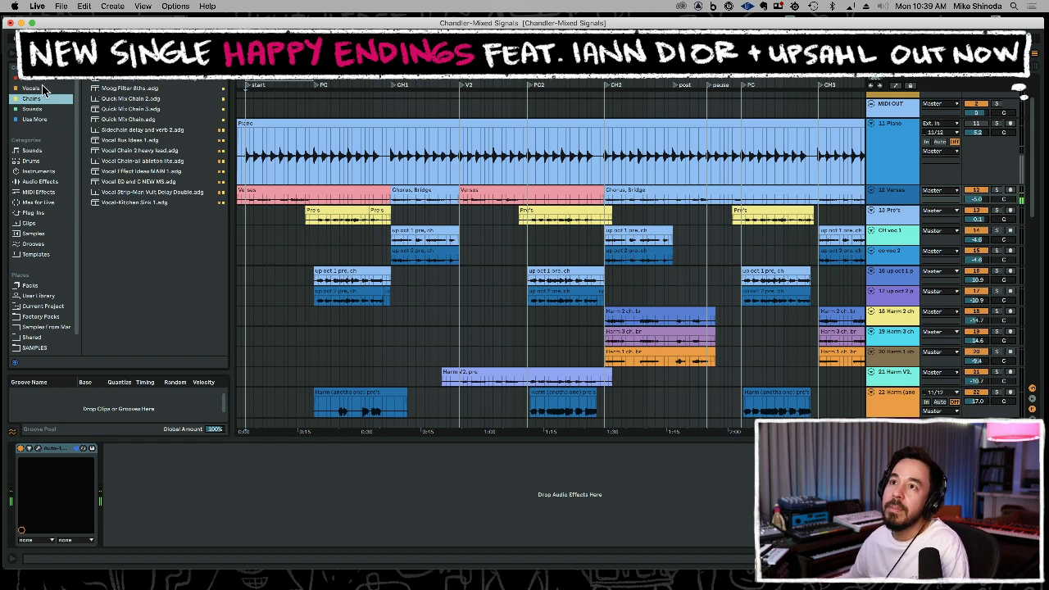
left_click(41, 87)
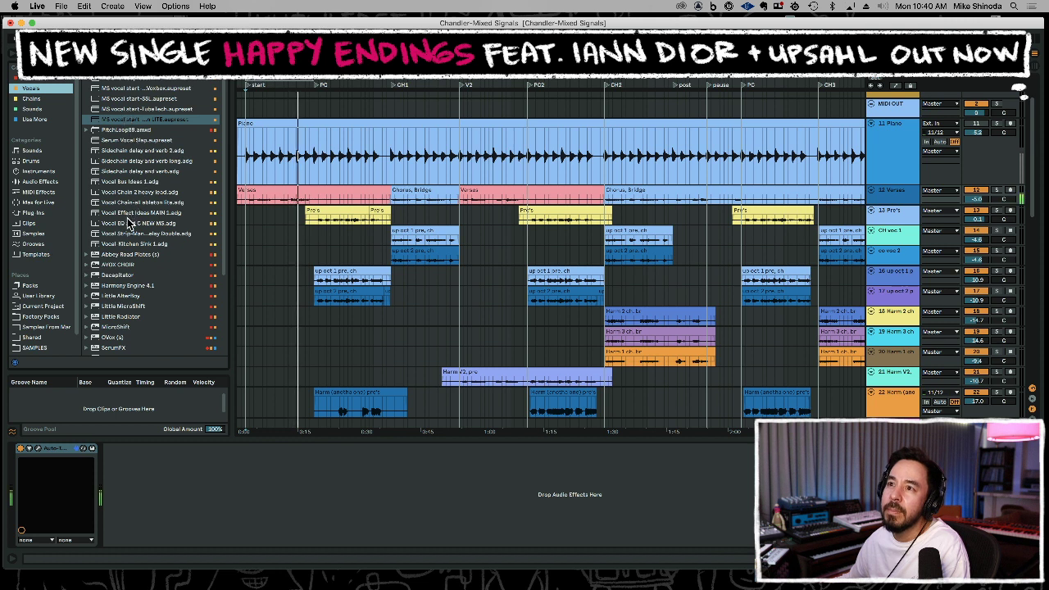
Add the Vocal EQ and C NEW MS.adg rack after Auto-Tune on the Verses track.
mouse_move(133, 223)
left_mouse_down()
mouse_move(187, 429)
mouse_move(190, 500)
left_mouse_up()
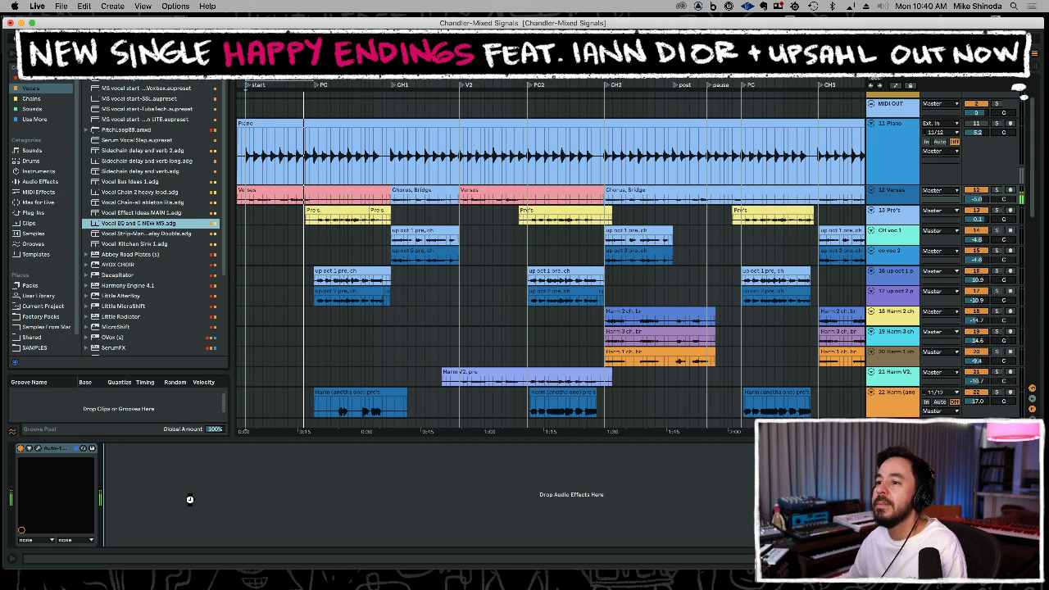
left_click_drag(189, 499, 190, 499)
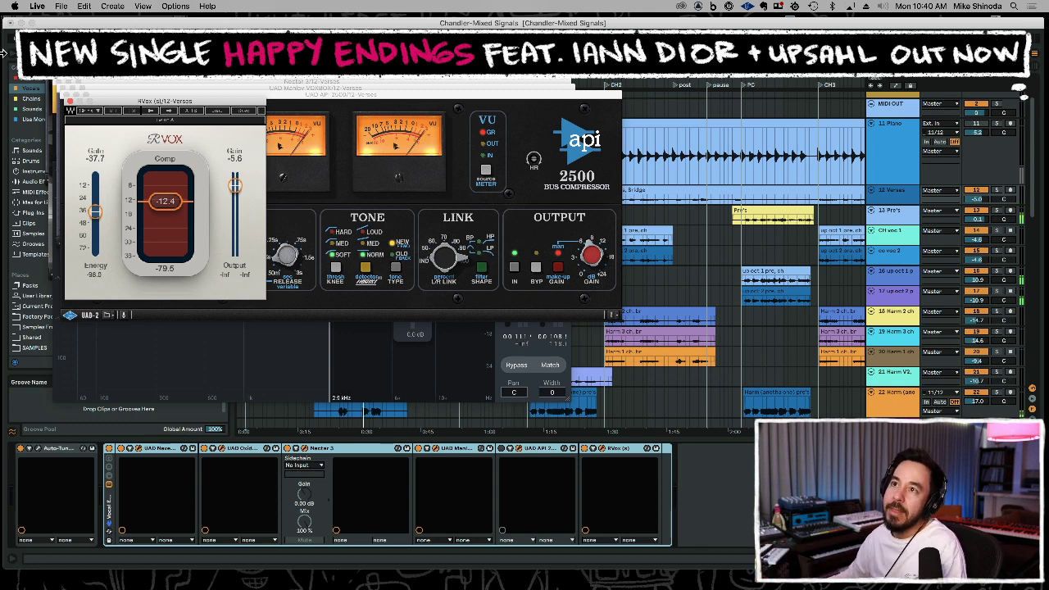
Adjust the RVox gate and compression on the Verses track and close its plug-in window.
left_click_drag(95, 211, 95, 236)
left_click_drag(161, 200, 160, 193)
left_click(70, 102)
left_click(246, 412)
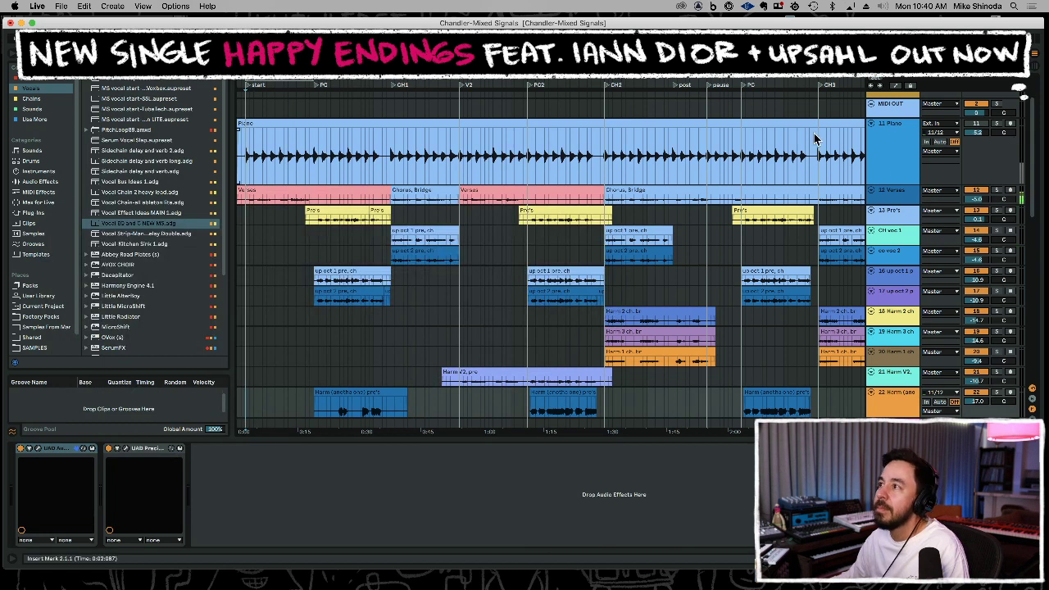
Close the API 2500 window on the Verses track and delete the Manley VOXBOX from its rack.
left_click(907, 195)
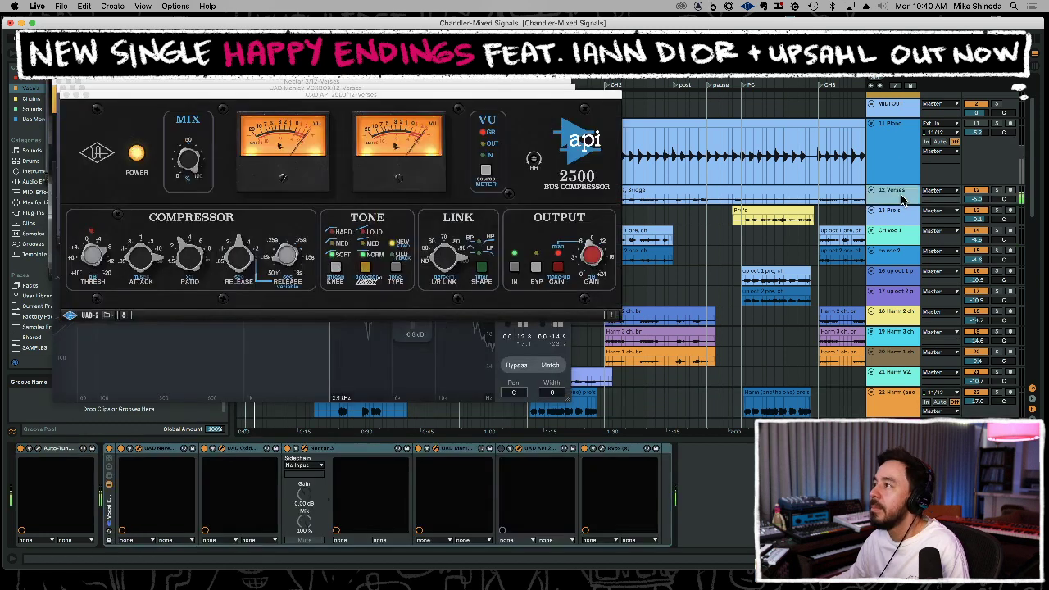
left_click(65, 97)
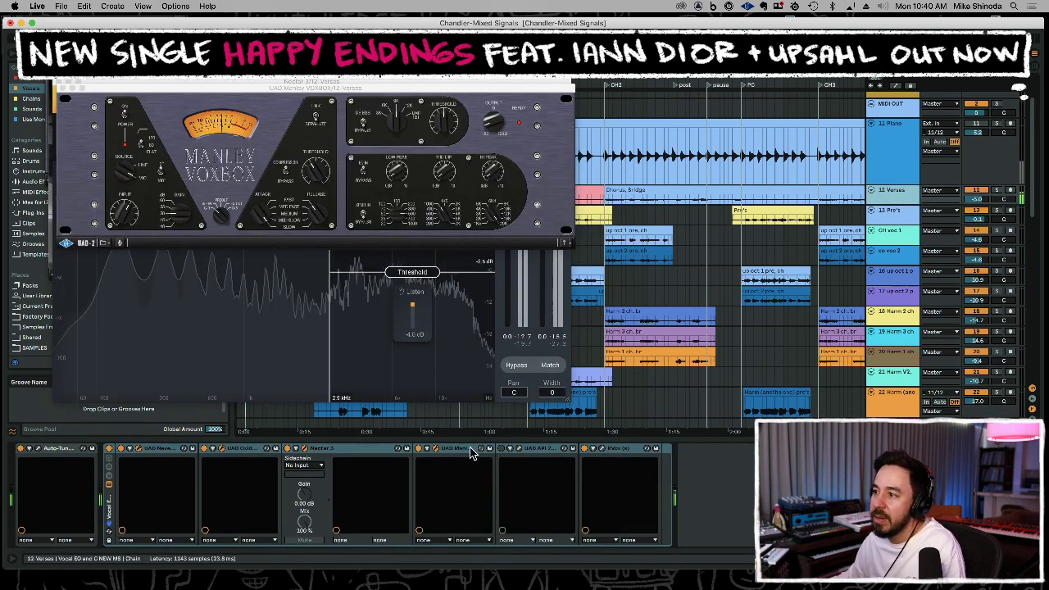
key("Delete")
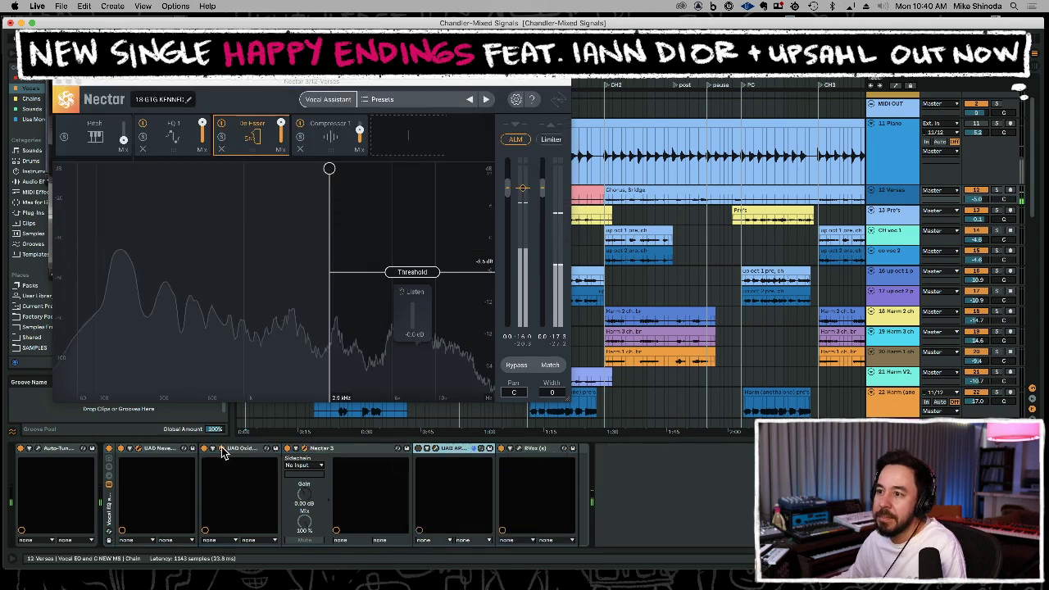
Turn on the API 2500 compressor and delete RVox from the rack on the Verses track.
left_click(242, 451)
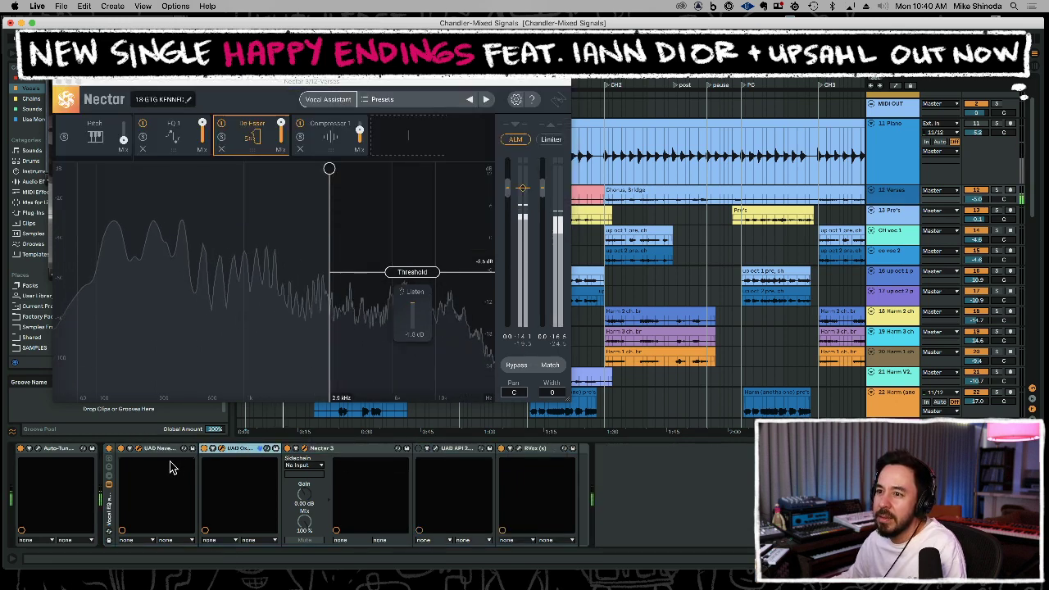
left_click(501, 450)
left_click(419, 449)
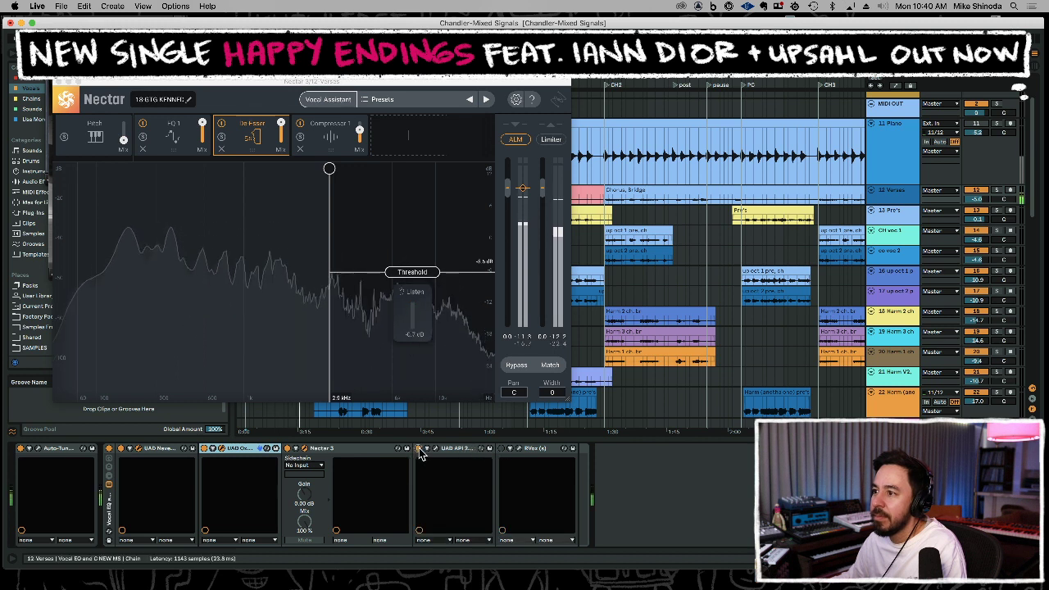
left_click(530, 450)
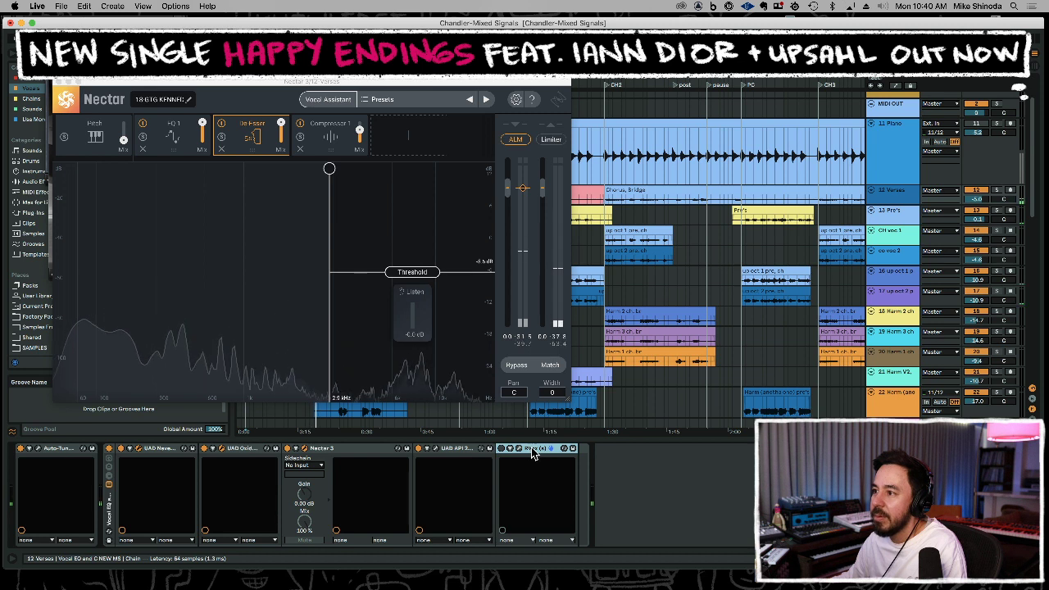
key("Delete")
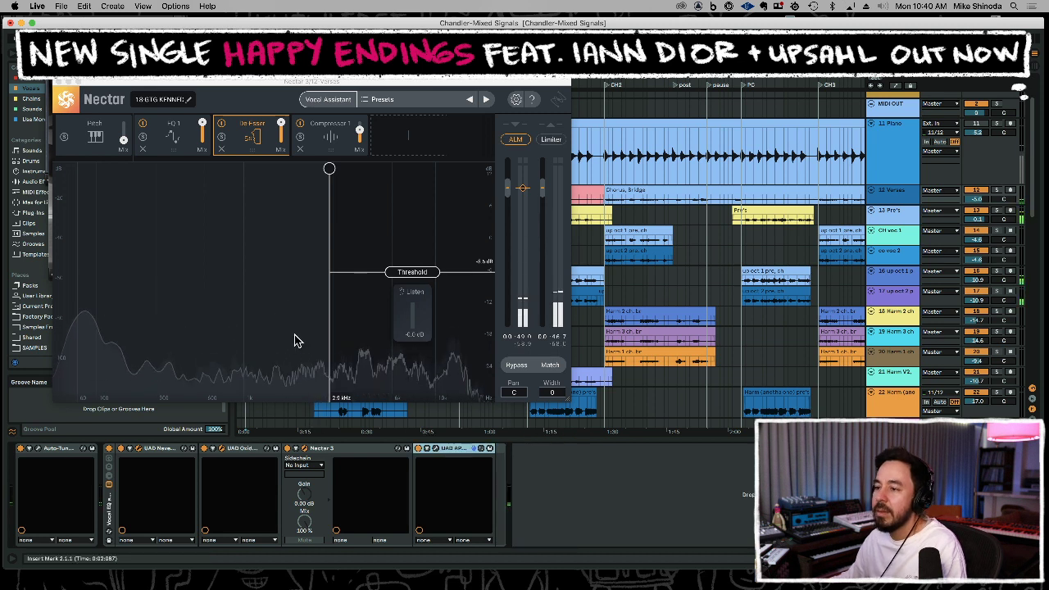
Close the open Nectar, Oxide Tape and Neve plug-in windows of the Verses track's rack.
left_click(111, 516)
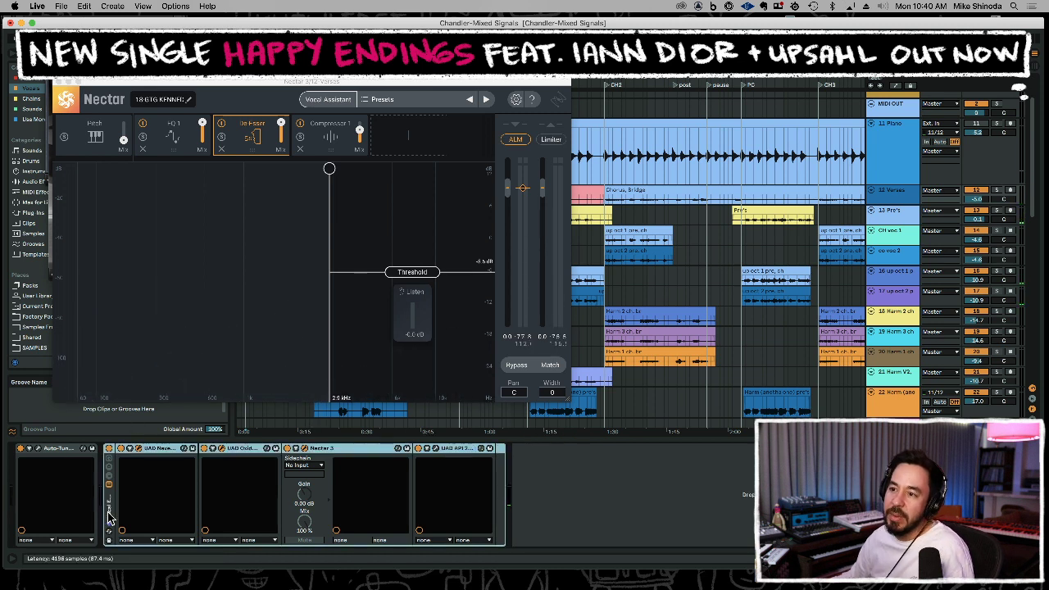
left_click(161, 453)
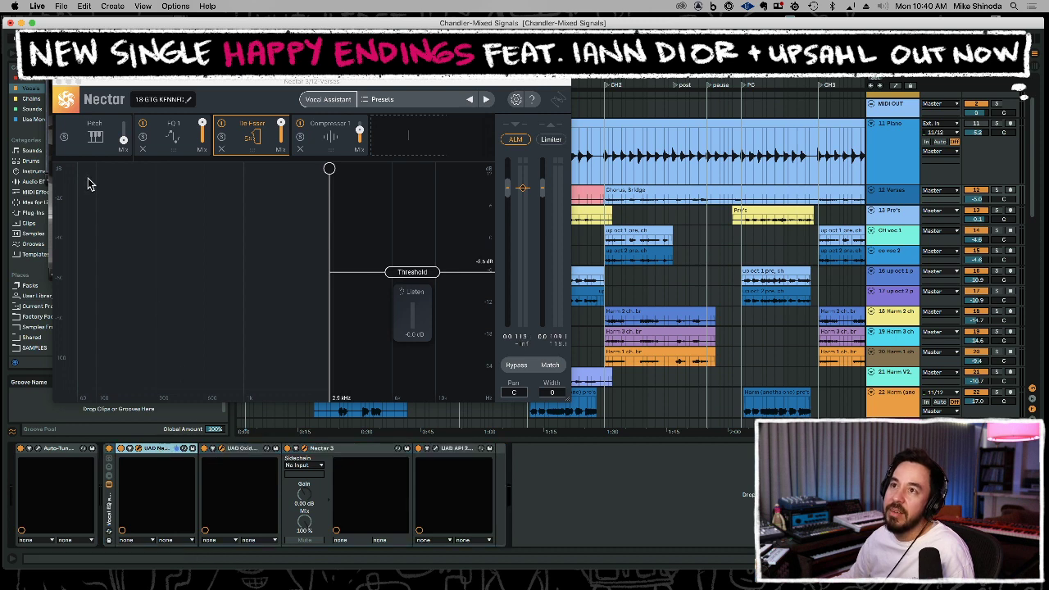
left_click(58, 82)
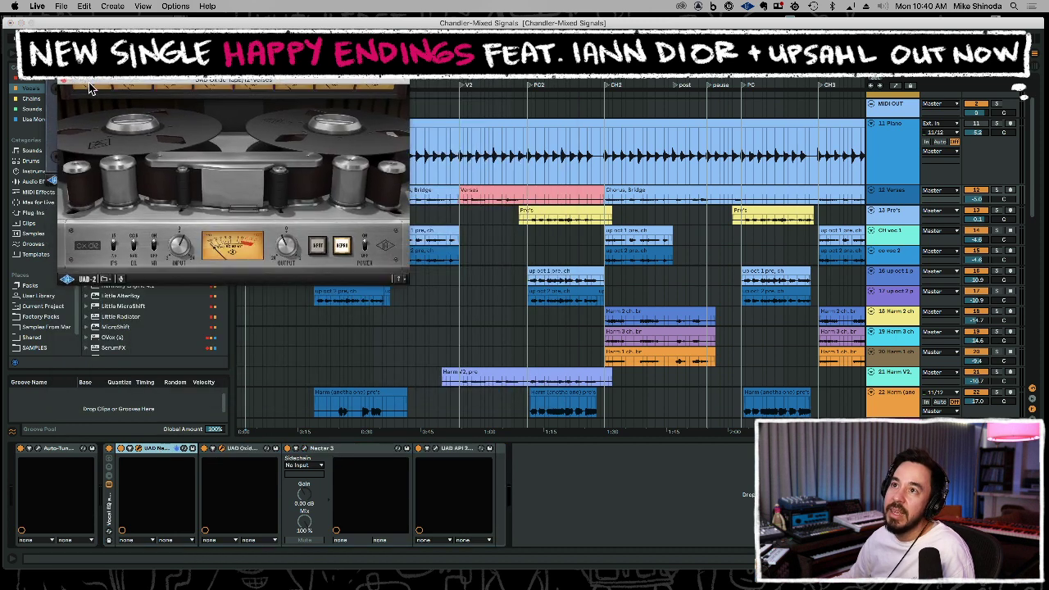
left_click(59, 82)
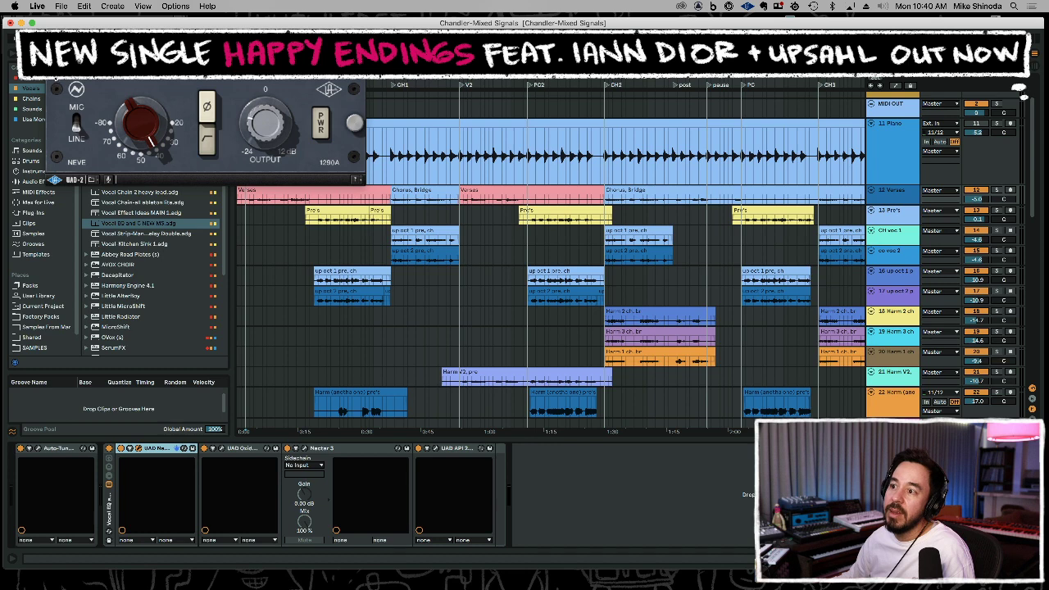
left_click(59, 82)
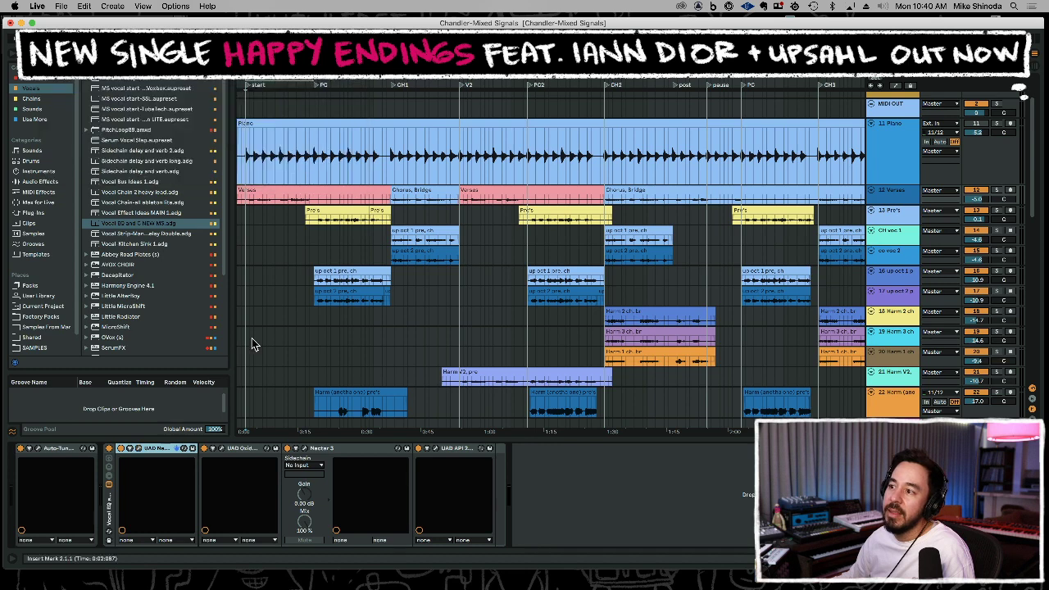
Copy the trimmed vocal rack from the Verses track and paste it after Auto-Tune on the CH voc 1 track.
left_click(110, 516)
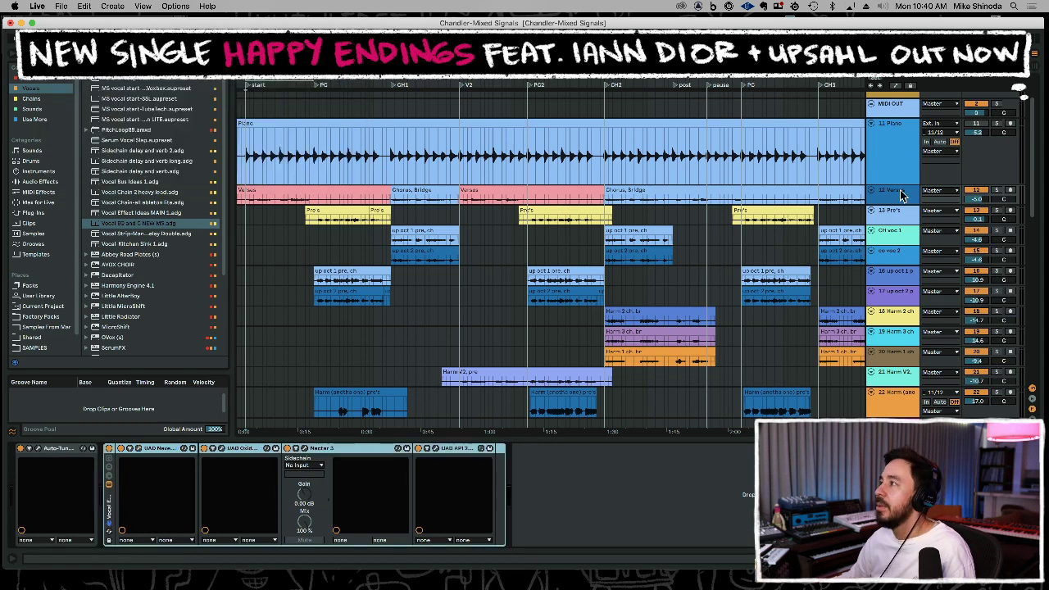
key("Delete")
key("super+z")
left_click(899, 239)
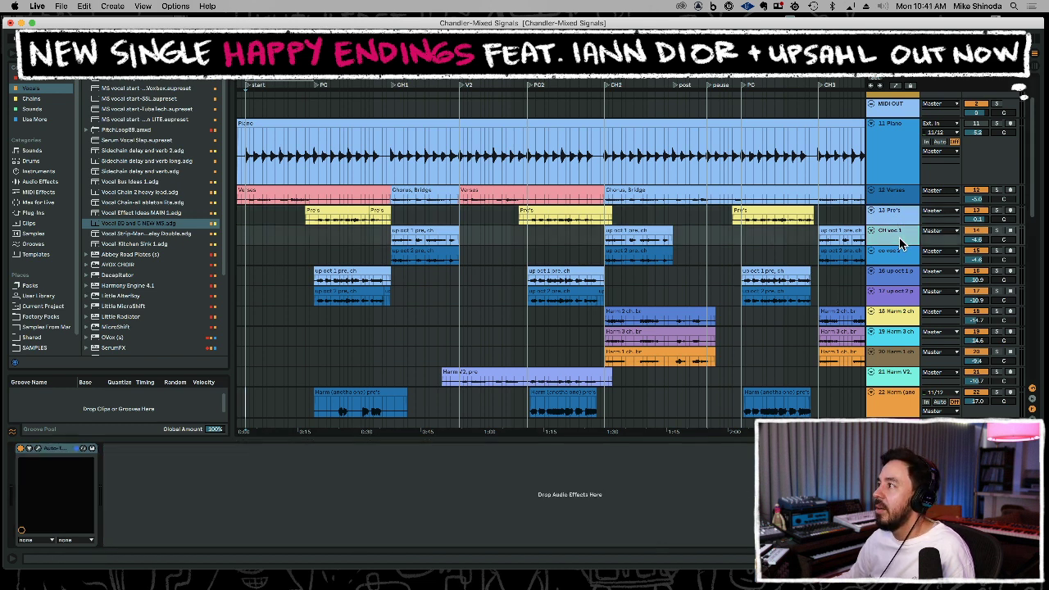
left_click(387, 497)
key("super+v")
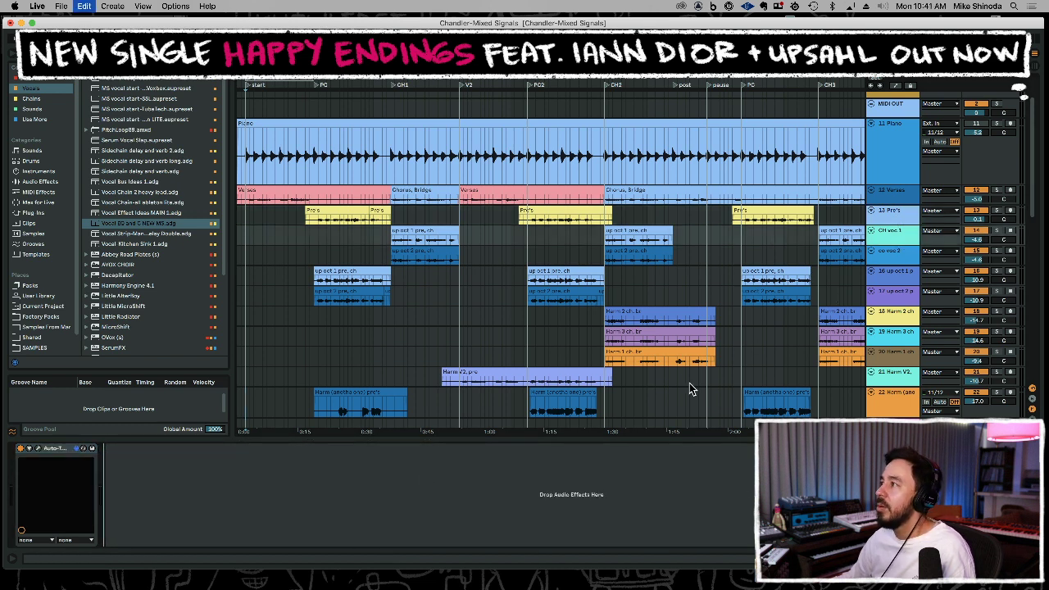
Select the last device on the second chorus vocal track and search the plug-in library for the Waves PS22 plug-in.
left_click(859, 290)
left_click(904, 259)
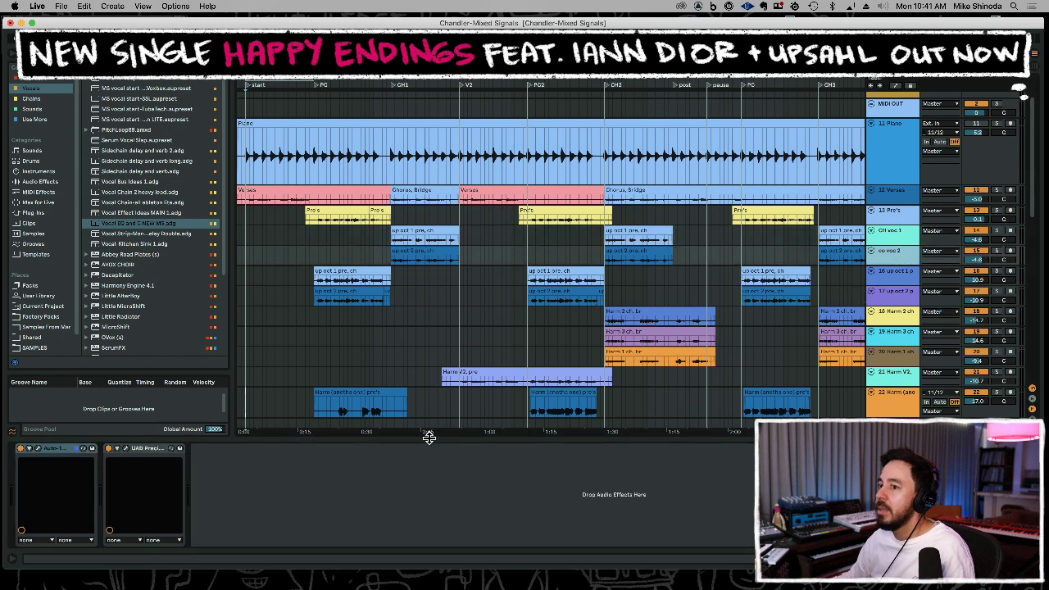
left_click(293, 479)
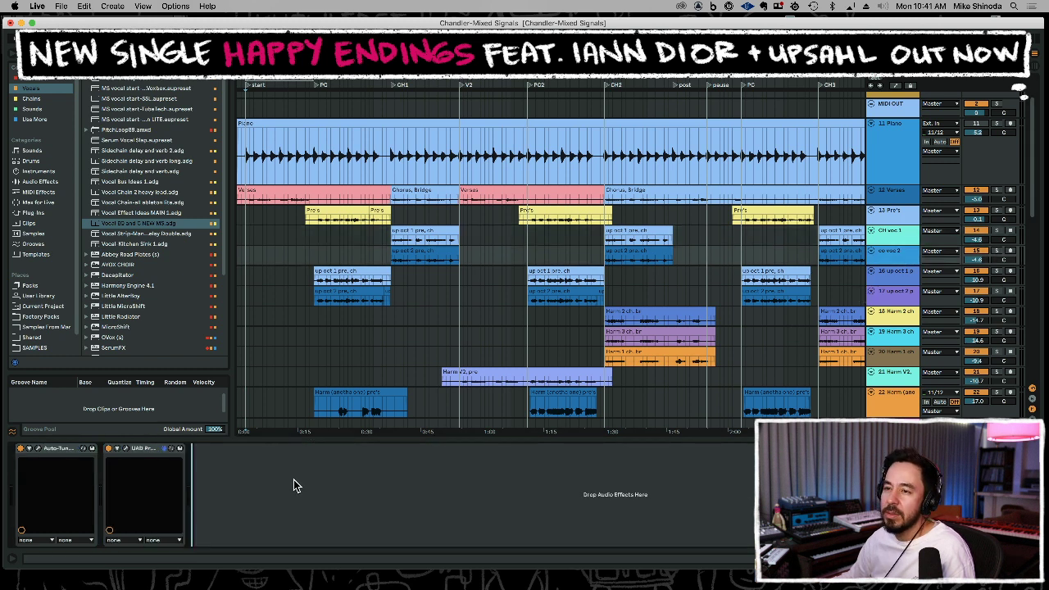
left_click(145, 451)
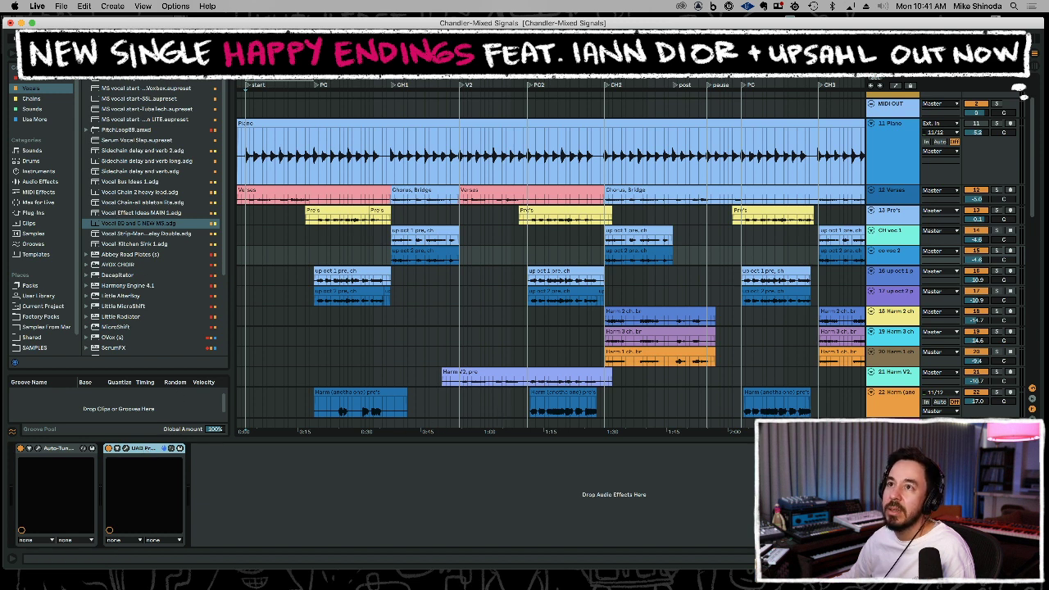
key("super+f")
key("Escape")
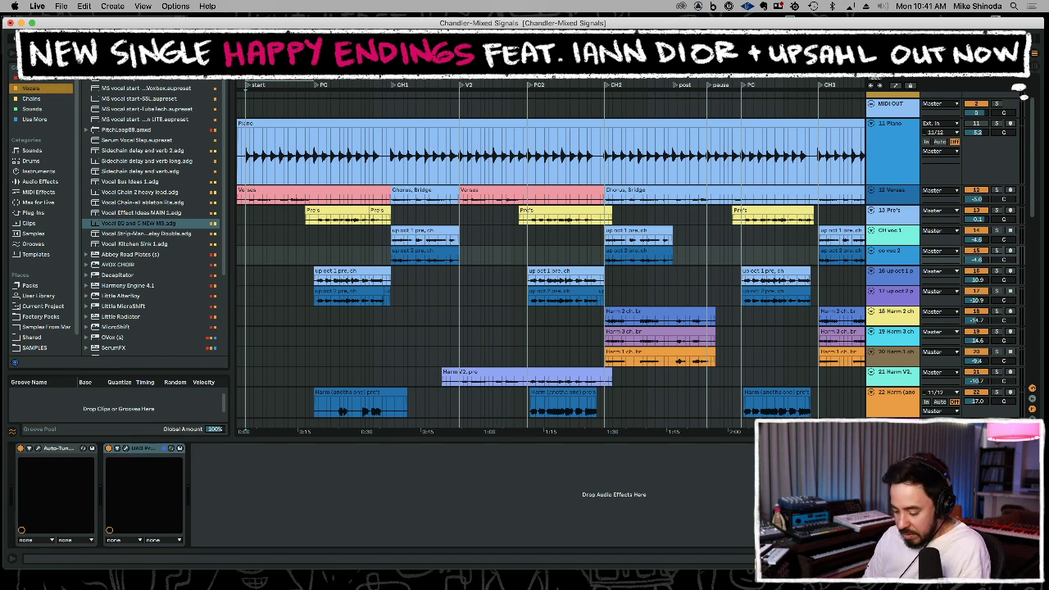
key("super+f")
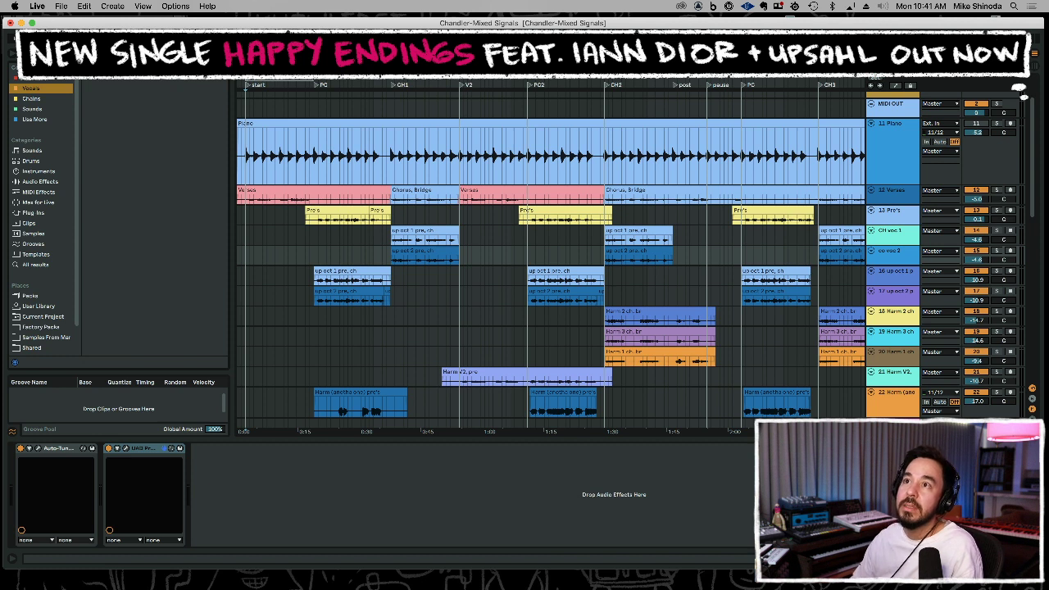
left_click(36, 213)
left_click(113, 98)
left_click(114, 99)
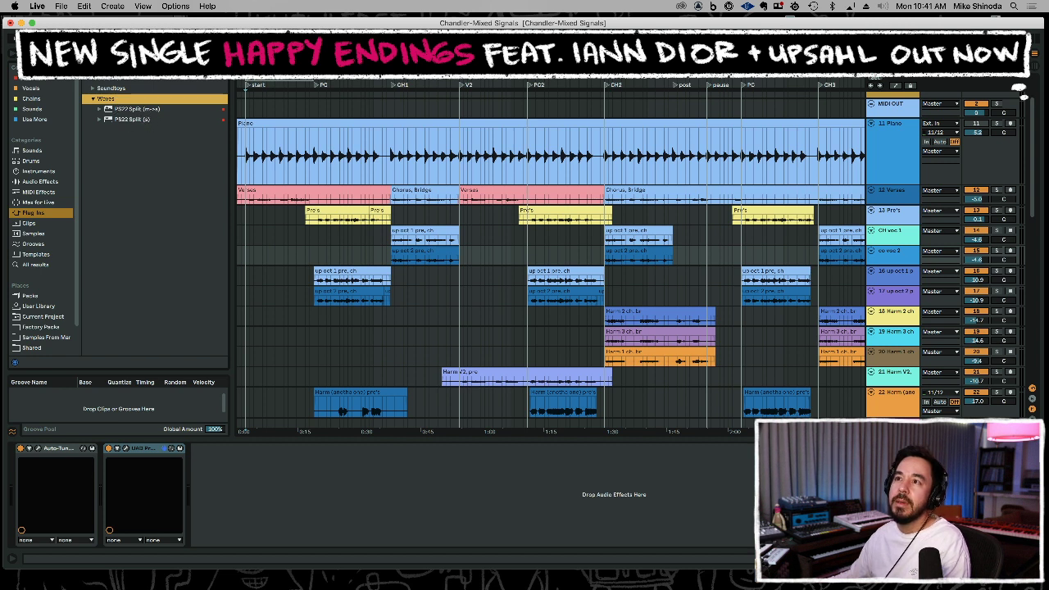
Clear the plug-in search, find PS22 XSplit (s) in the Waves folder and add it to the end of the second chorus vocal's device chain.
left_click(220, 67)
scroll(152, 223, "down", 10)
scroll(195, 122, "up", 10)
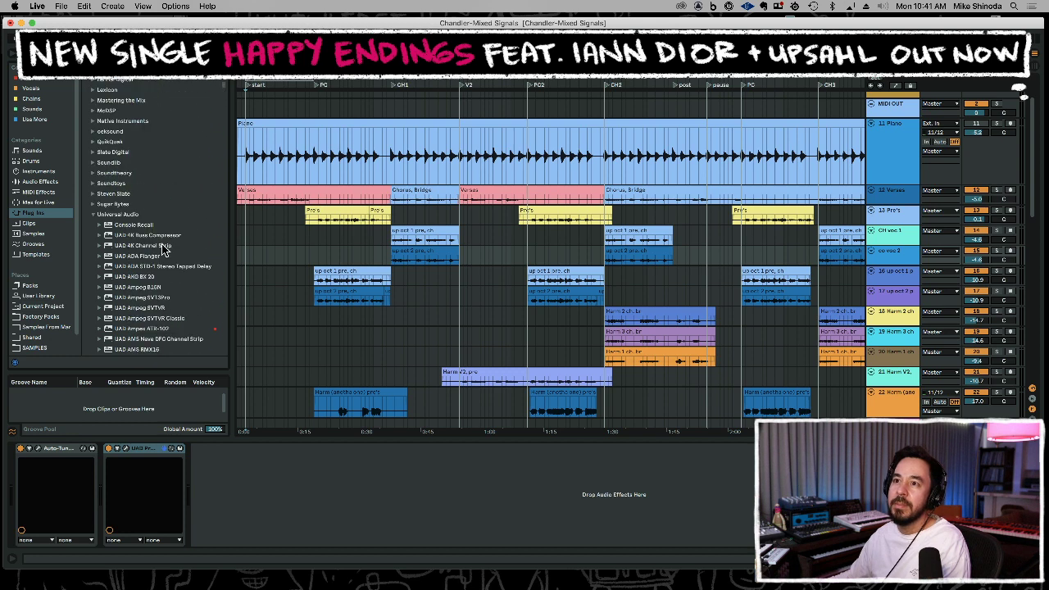
double_click(160, 213)
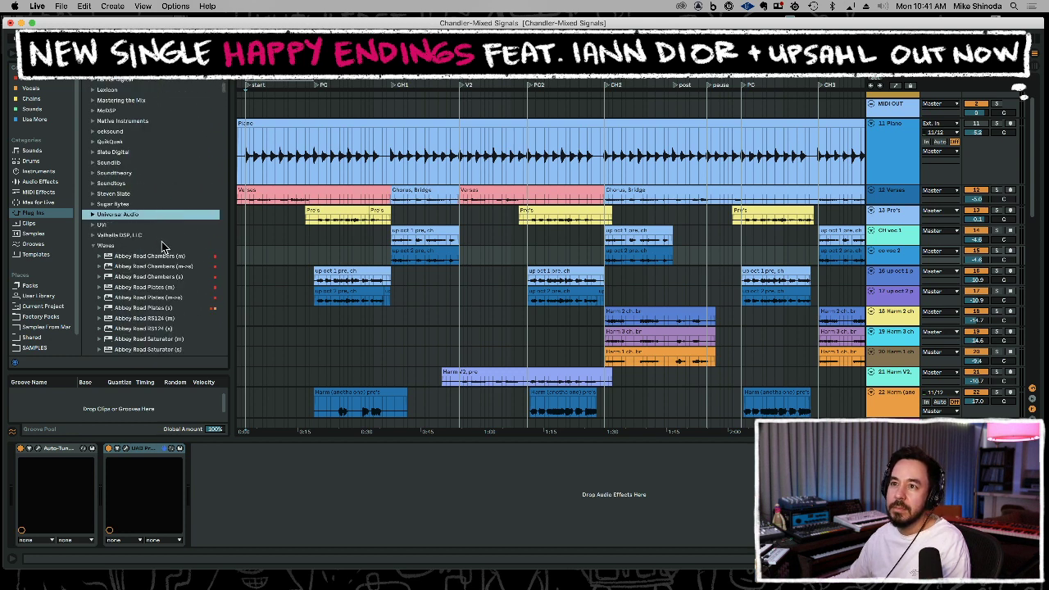
left_click(164, 245)
scroll(168, 215, "down", 10)
scroll(169, 211, "down", 10)
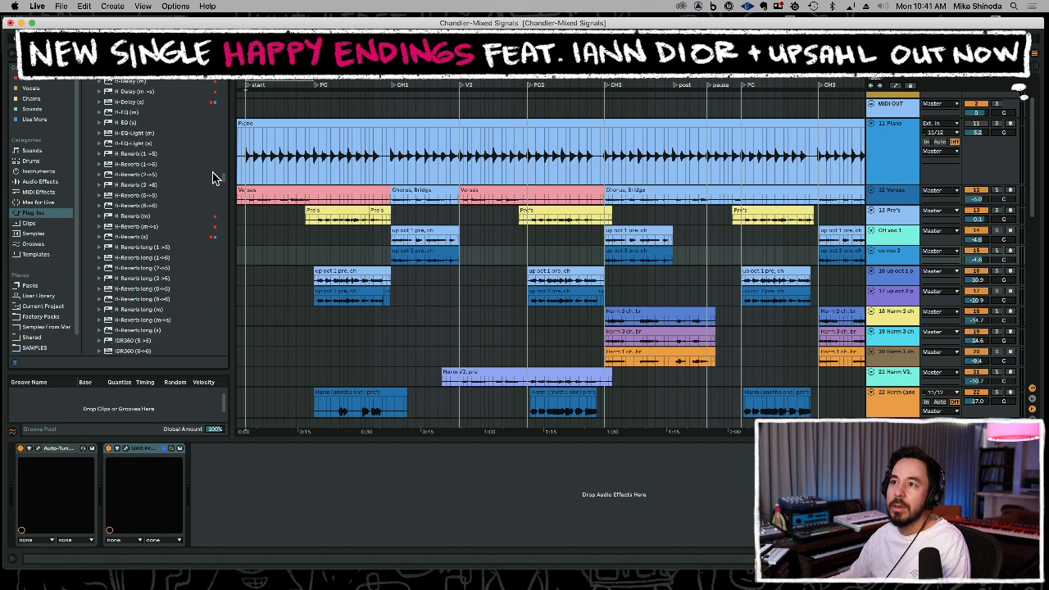
left_click_drag(225, 175, 228, 272)
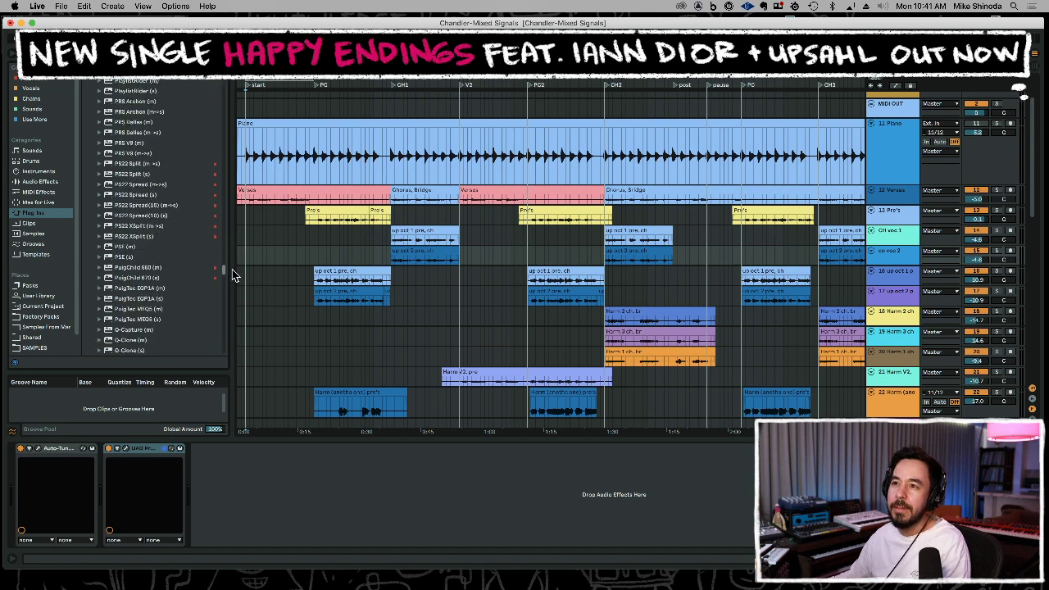
left_click(127, 236)
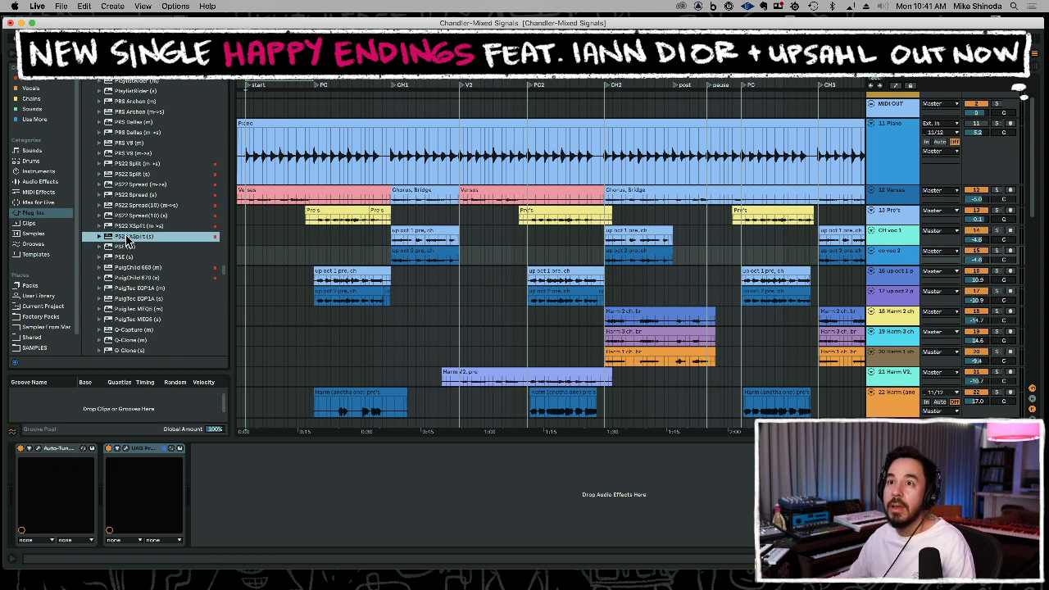
left_click_drag(127, 236, 236, 480)
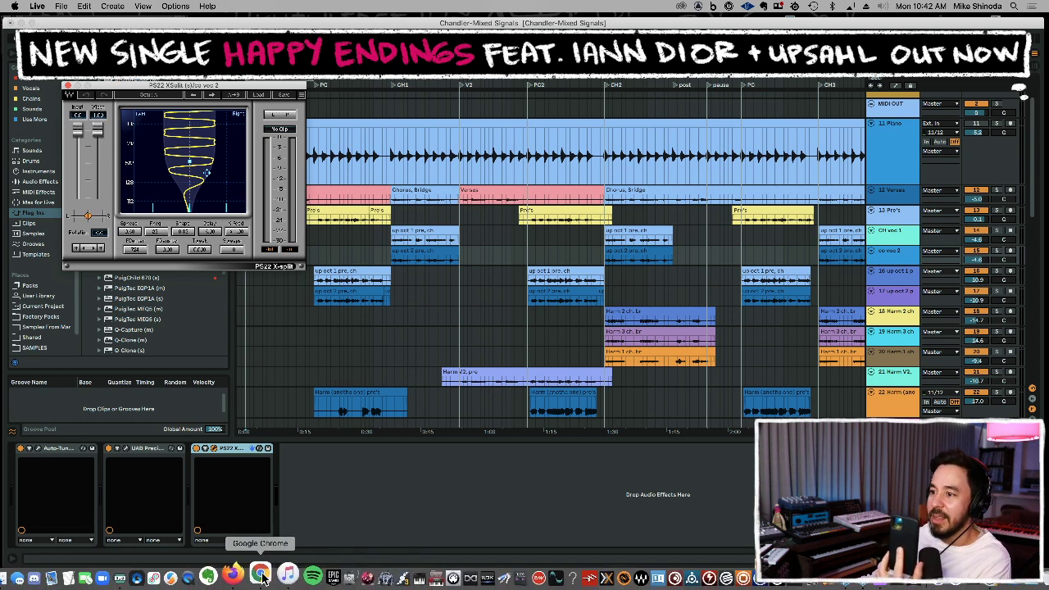
Switch to Google Chrome and search the web for "whatsupchandler instagram".
left_click(262, 575)
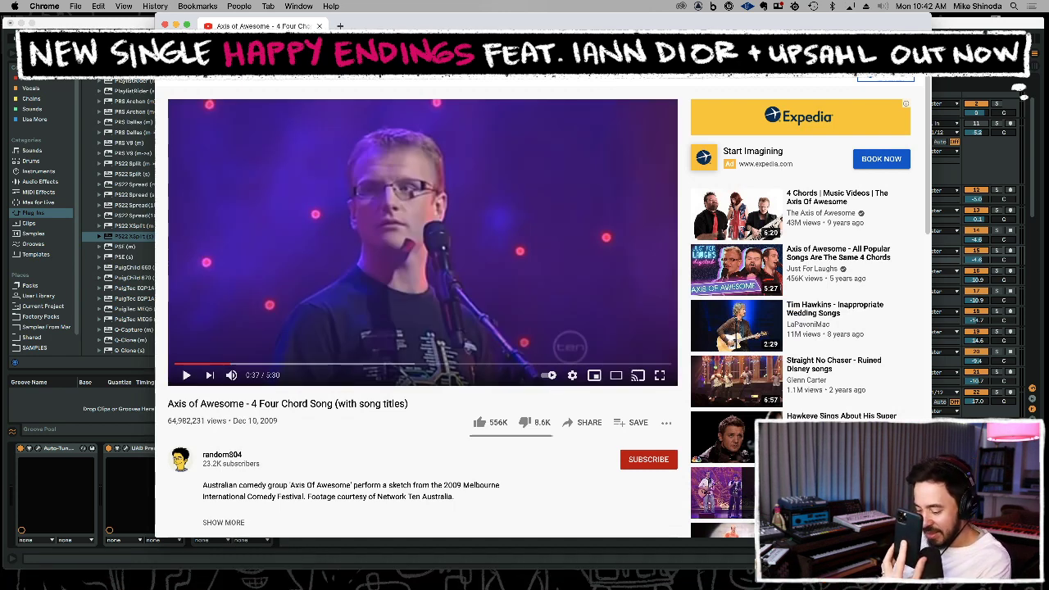
type("channdler")
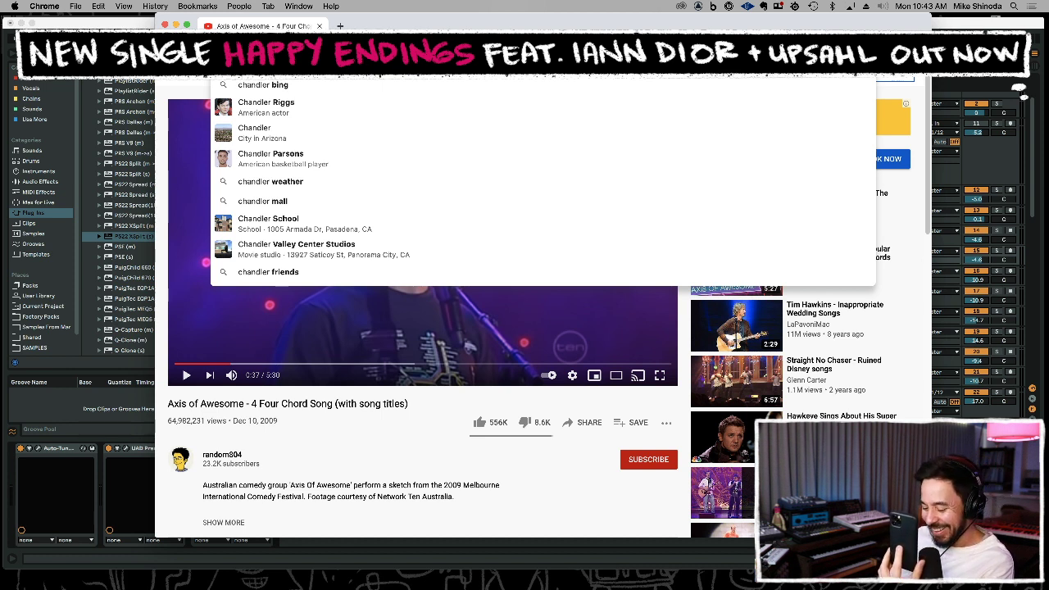
type("whats")
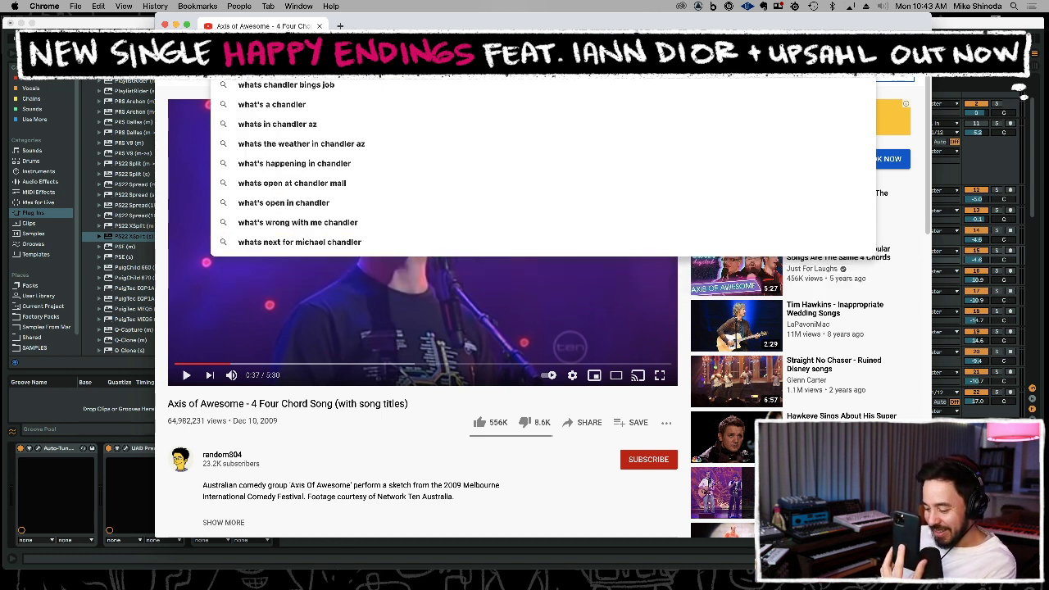
type("app")
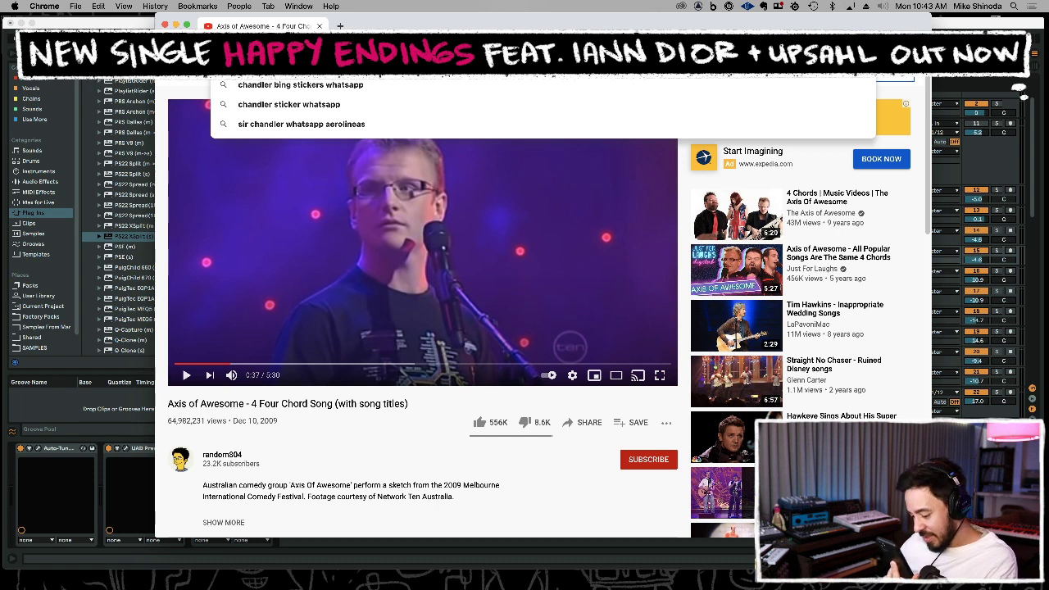
type("instagr")
key("Return")
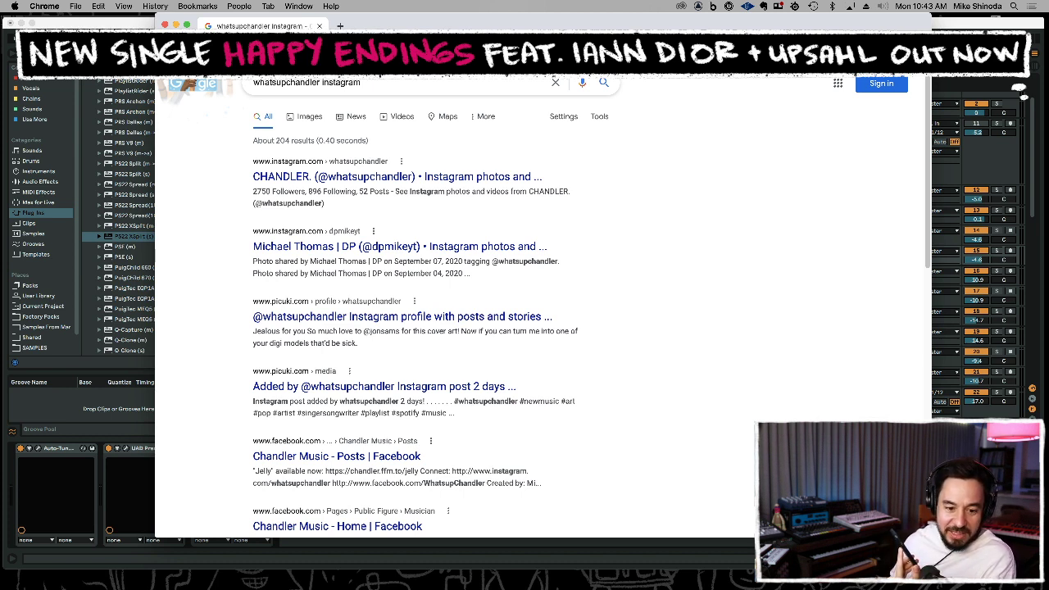
left_click(438, 182)
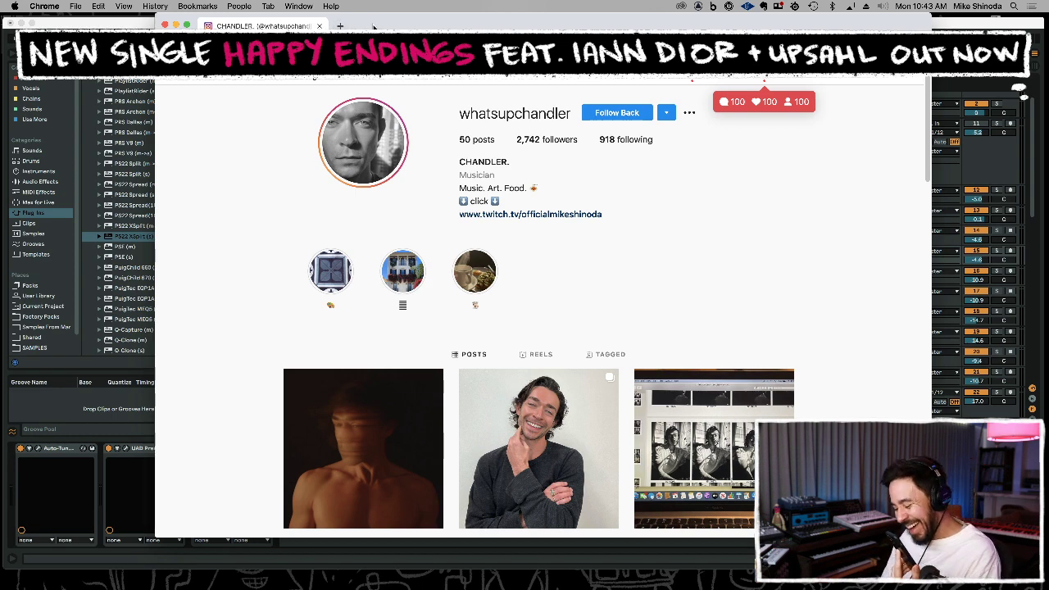
key("super+Tab")
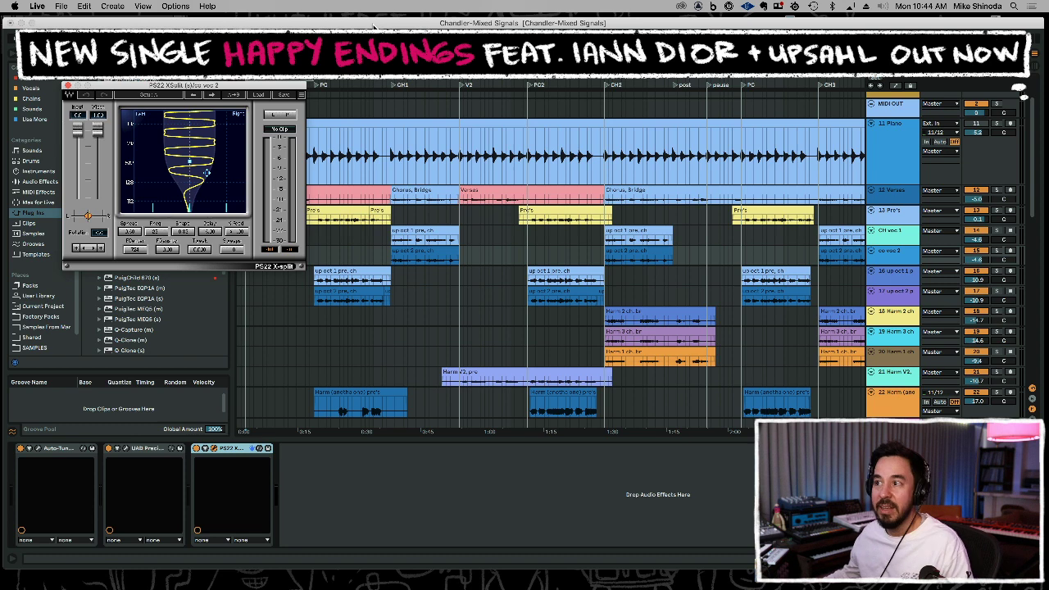
Play into the first chorus and widen the PS22 XSplit curve with more delay on co voc 2, closing the plug-in window.
left_click(312, 343)
key("space")
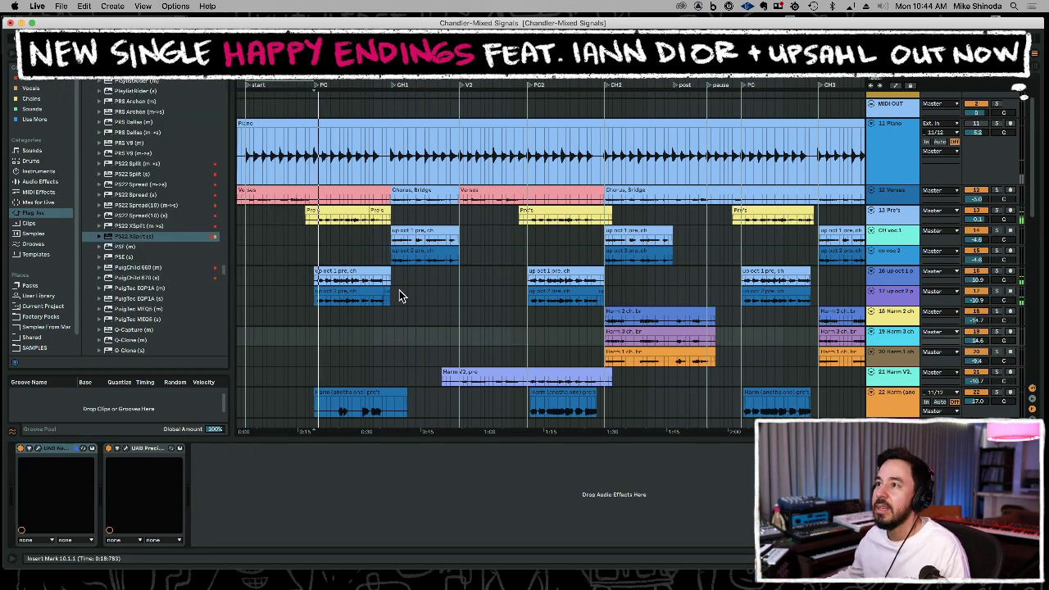
left_click_drag(132, 236, 228, 456)
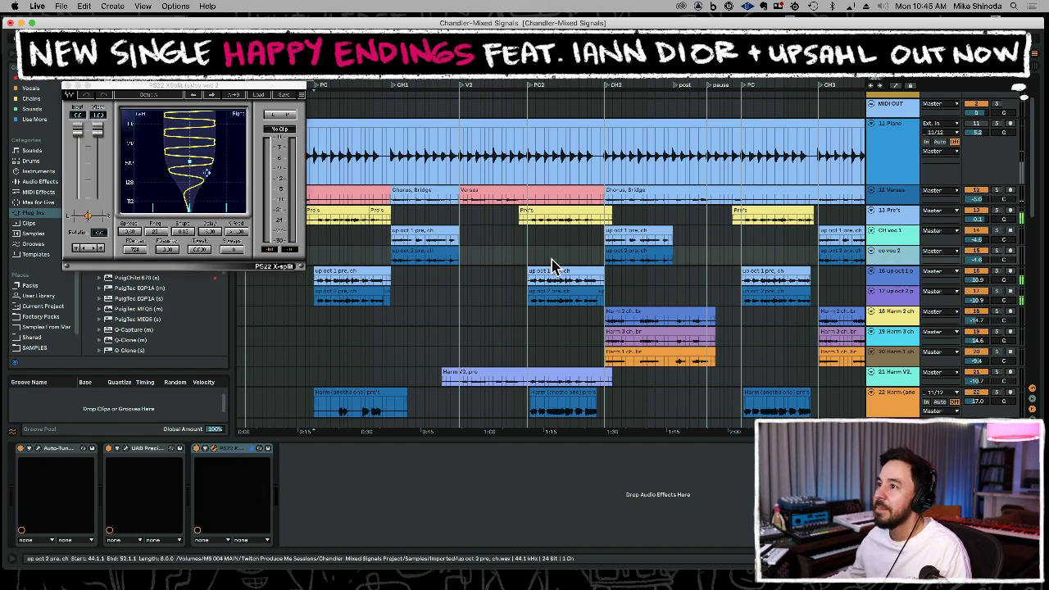
left_click(392, 265)
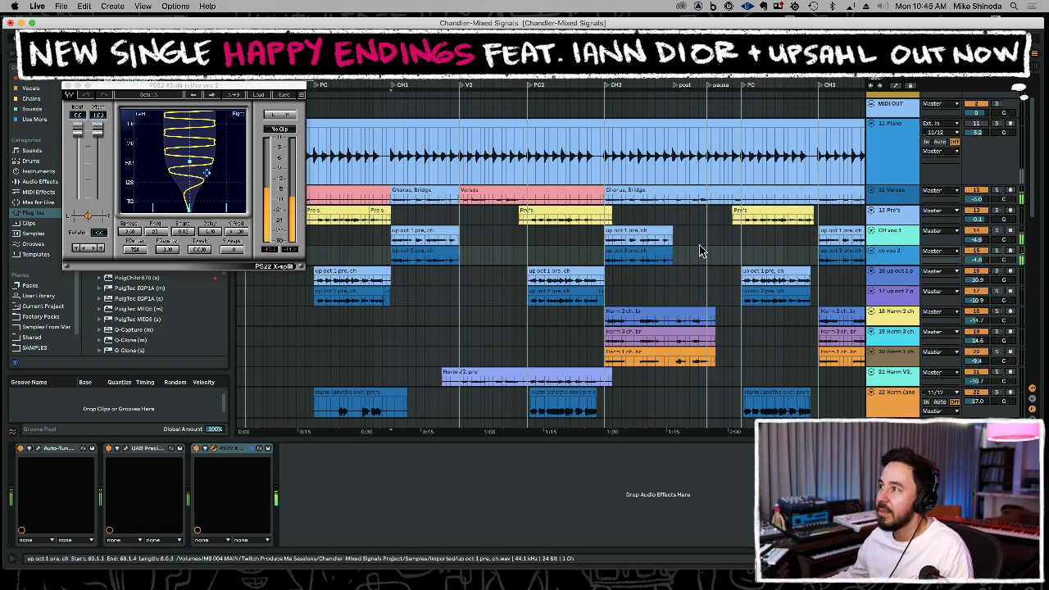
left_click_drag(206, 172, 217, 184)
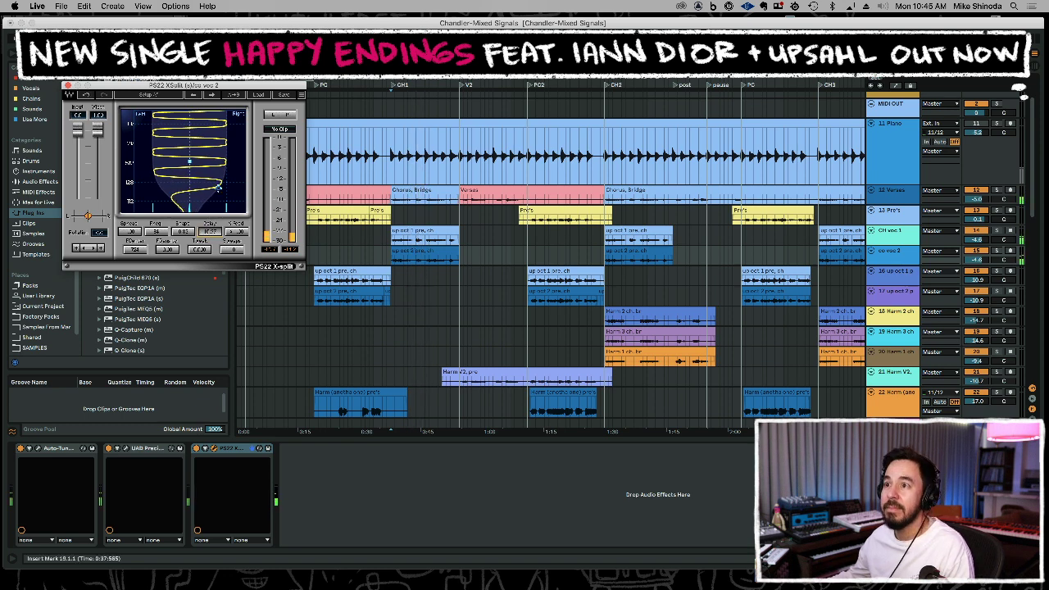
left_click(68, 85)
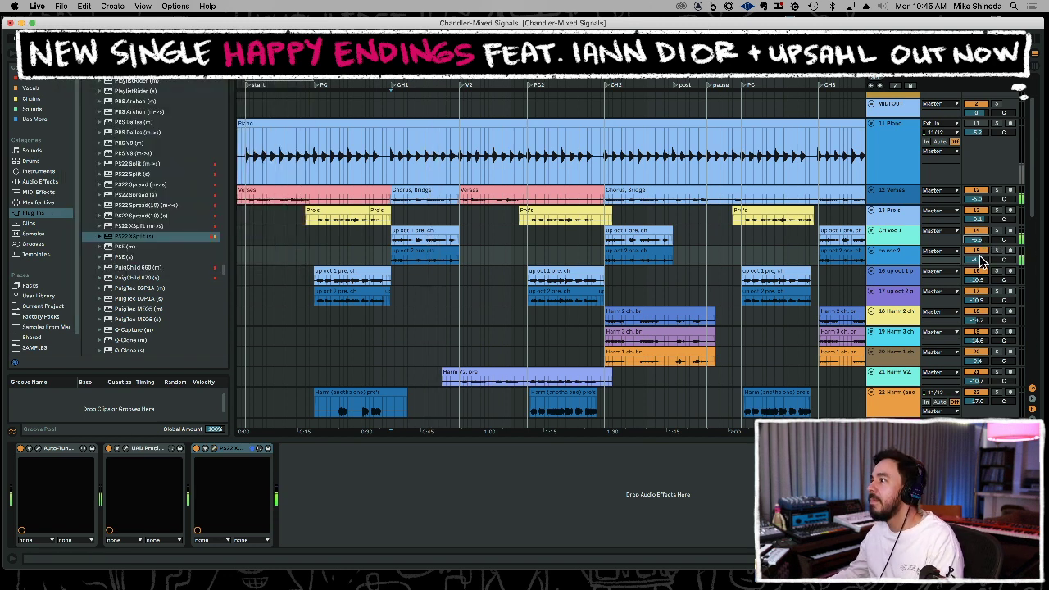
Play from the first pre-chorus and pan the up oct 1 track to 24L and the up oct 2 track to 24R.
left_click(316, 260)
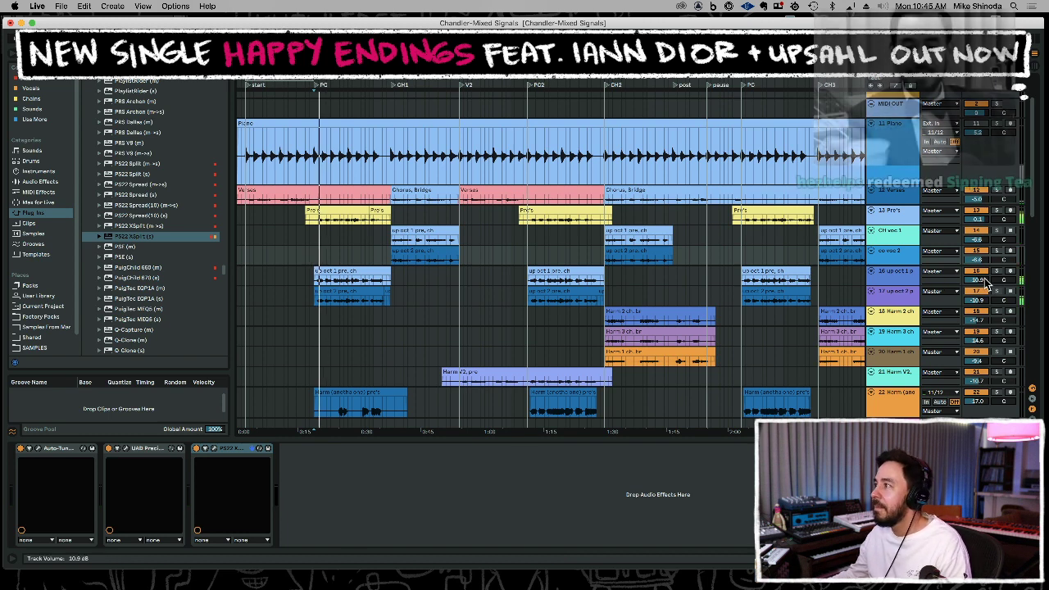
mouse_move(1003, 280)
left_mouse_down()
mouse_move(1004, 300)
mouse_move(1001, 280)
left_mouse_up()
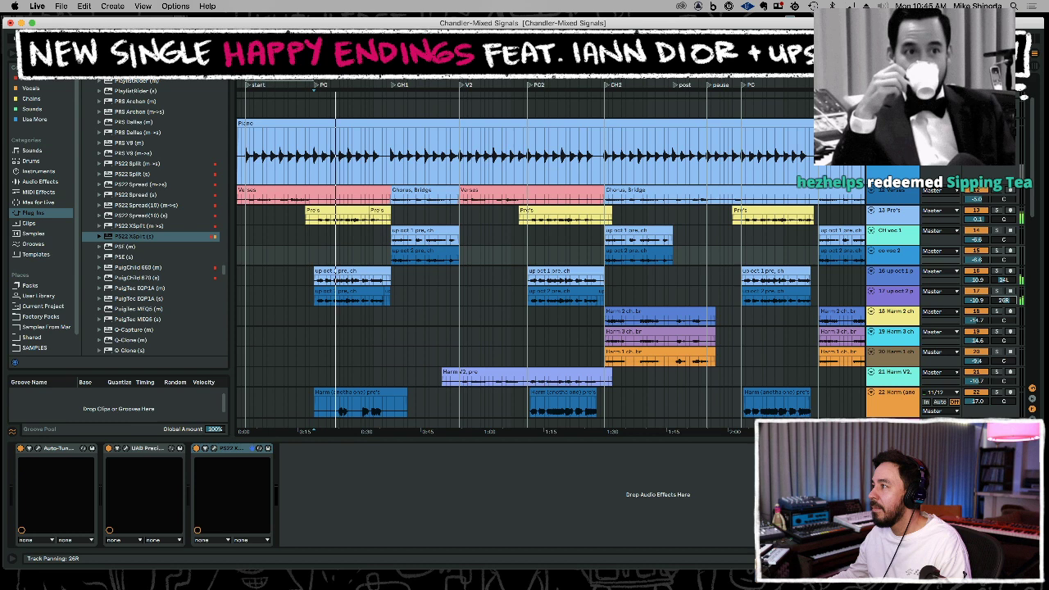
left_click_drag(1003, 300, 1003, 303)
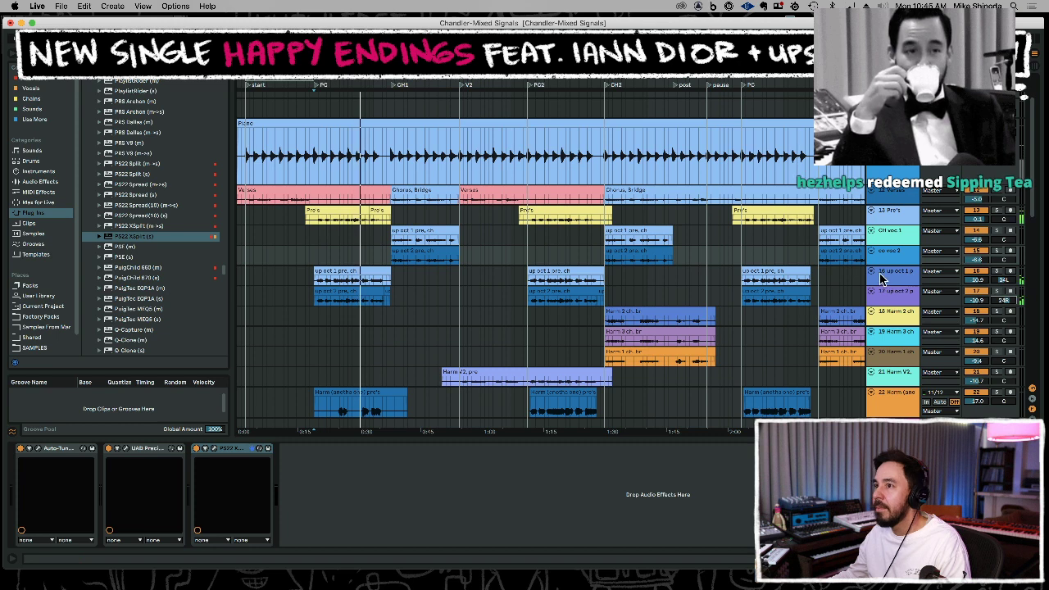
Set the Pre's track volume to -5.1 dB and play the first pre-chorus again to check the balance.
left_click_drag(986, 224, 986, 203)
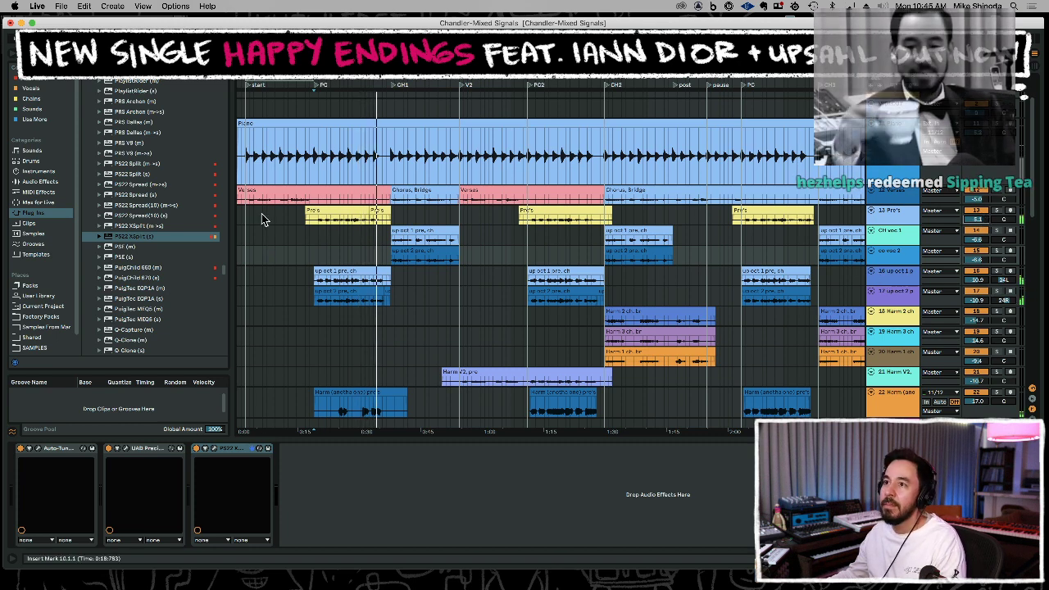
left_click(262, 213)
left_click(323, 239)
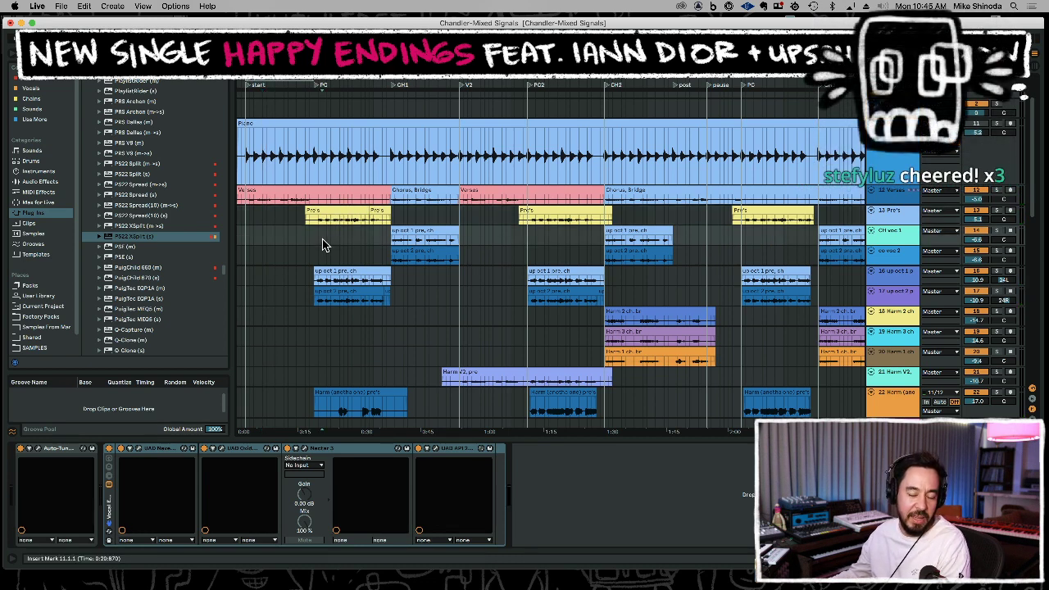
key("space")
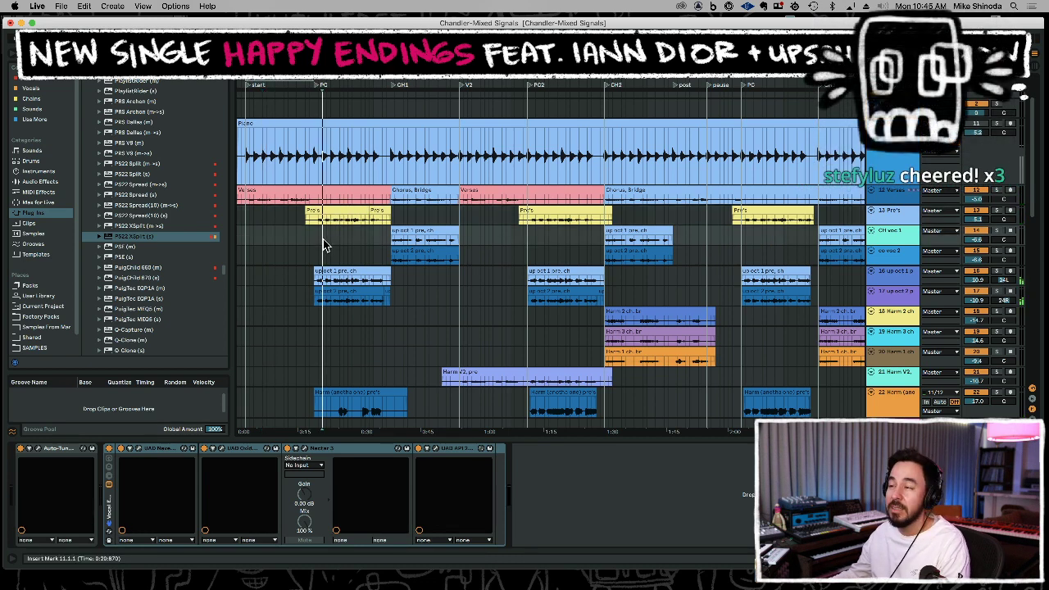
Play from the first chorus and set the CH voc 1 and co voc 2 track volumes to -5.3 dB.
left_click(399, 218)
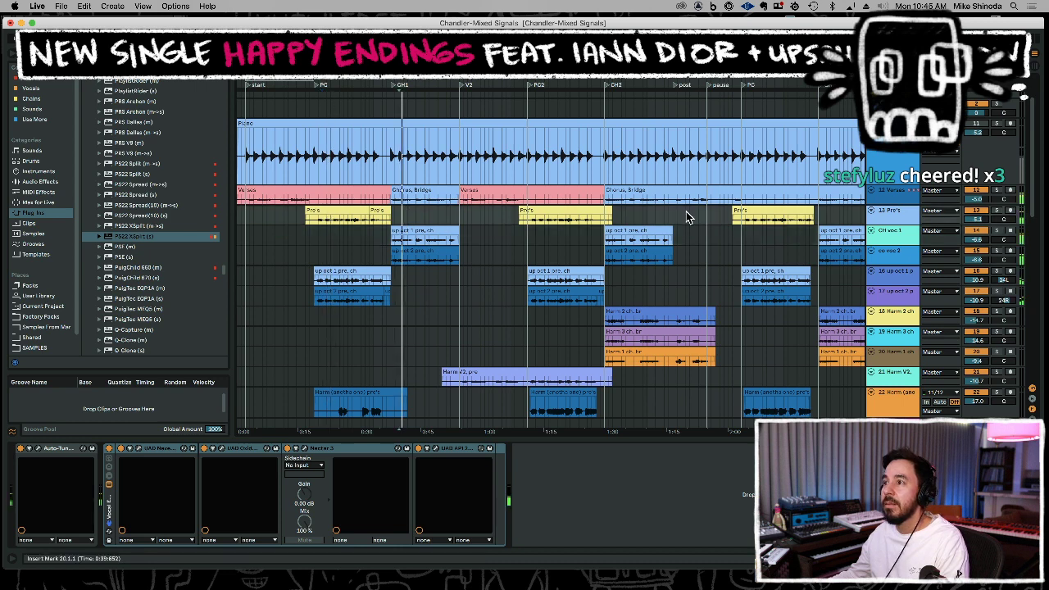
left_click(889, 244)
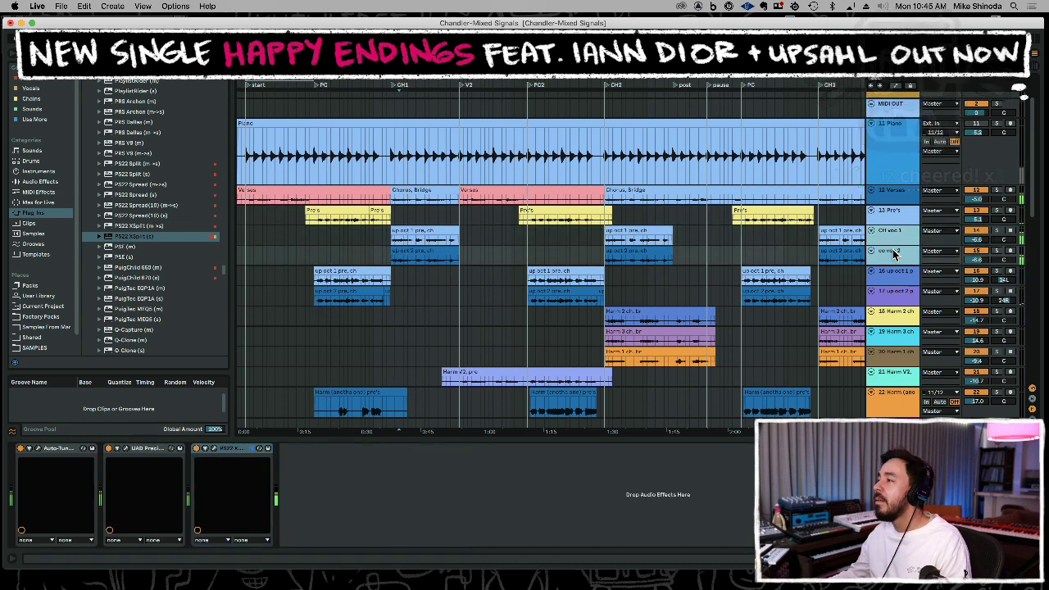
mouse_move(979, 243)
left_mouse_down()
mouse_move(977, 259)
mouse_move(978, 244)
left_mouse_up()
left_click(956, 243)
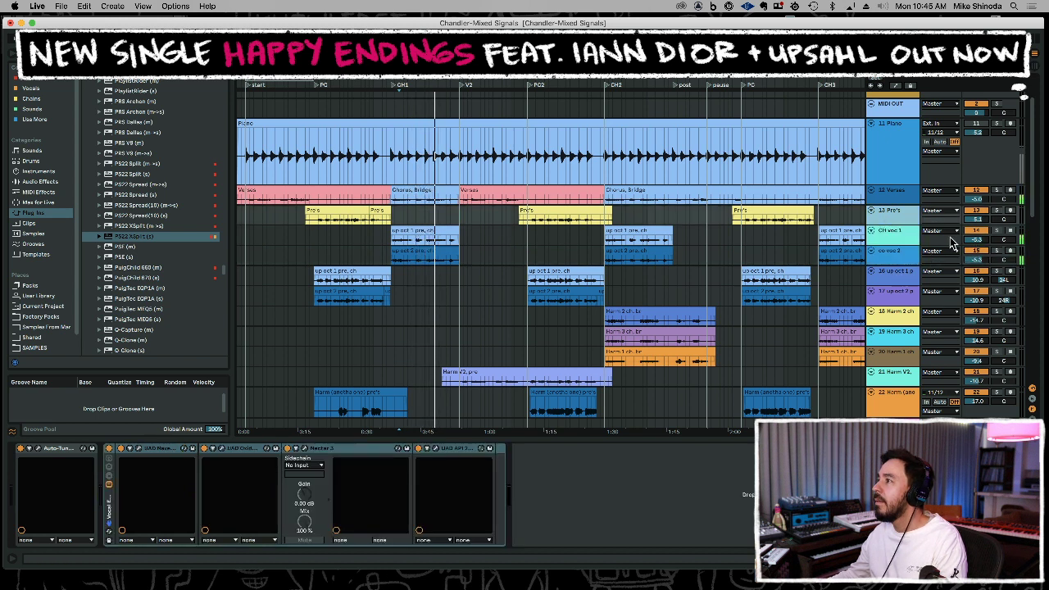
Listen to the mix at the start of verse 2, the second pre-chorus and the second chorus.
left_click(467, 216)
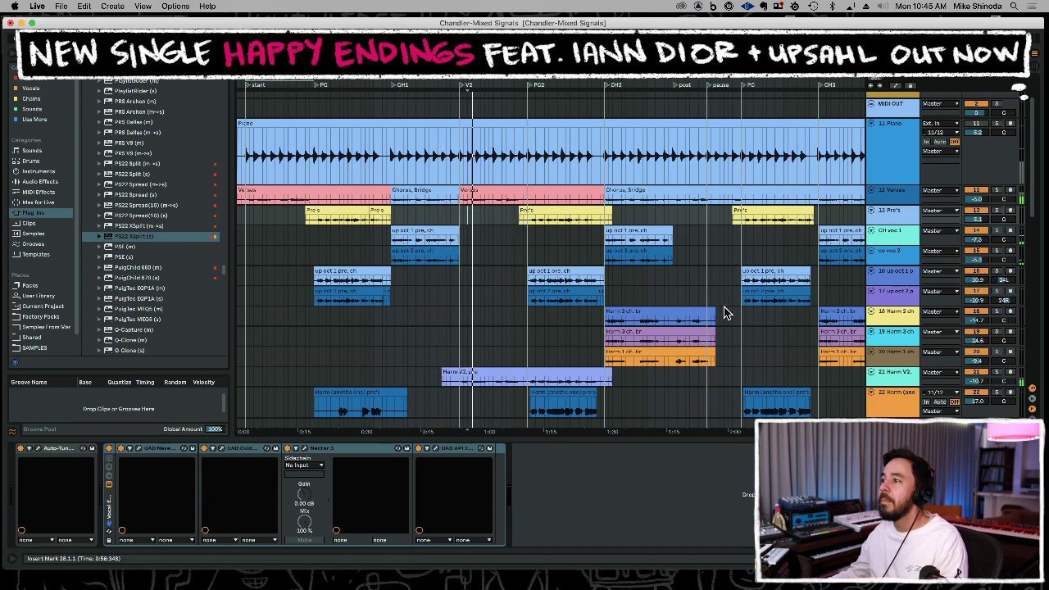
scroll(722, 304, "down", 2)
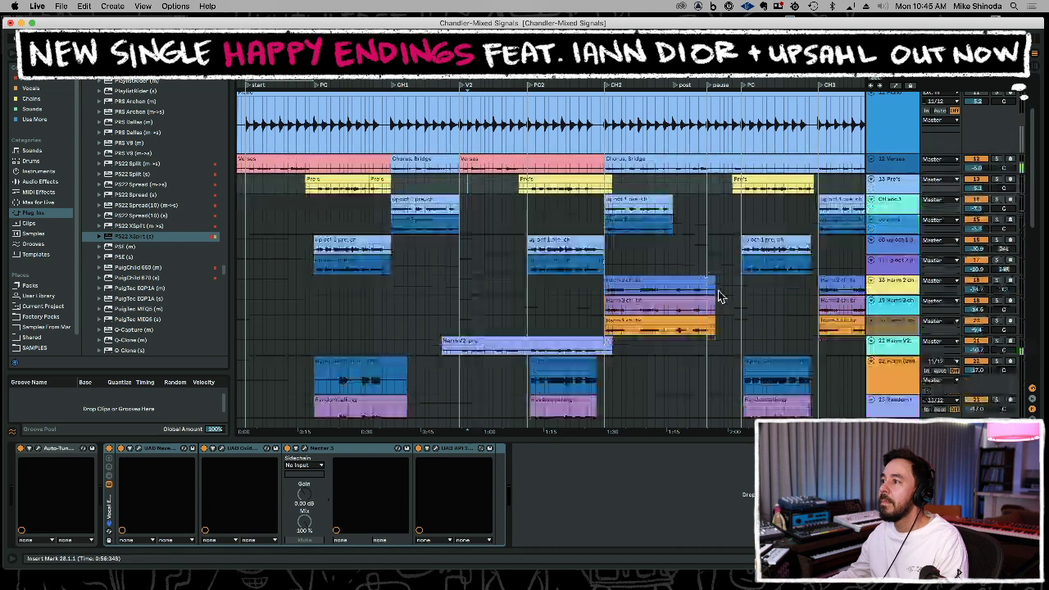
left_click(531, 207)
left_click(623, 203)
key("space")
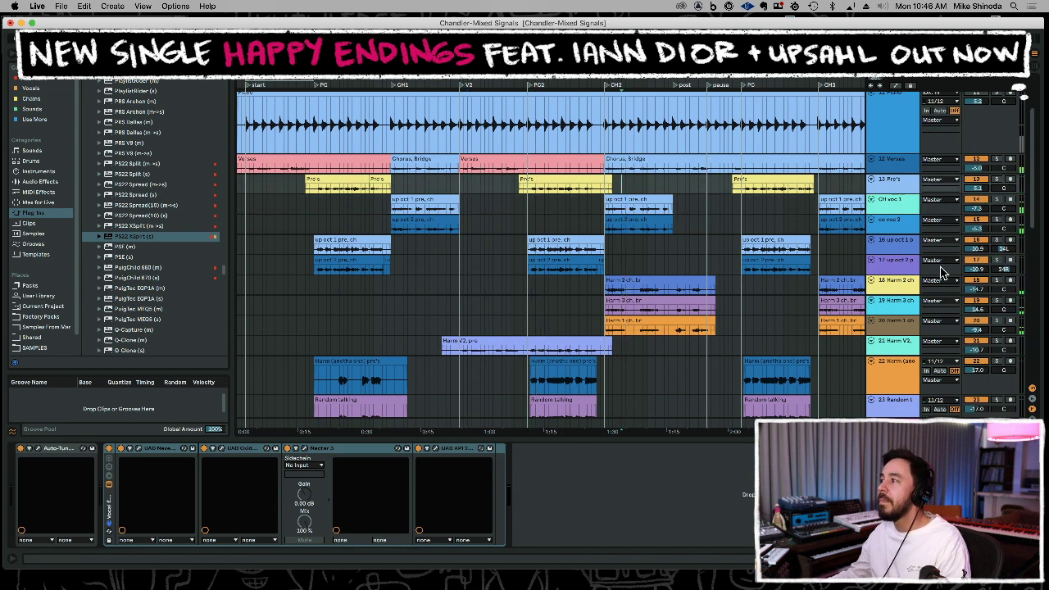
Copy the PS22 XSplit device from the co voc 2 track's effect chain.
left_click(897, 263)
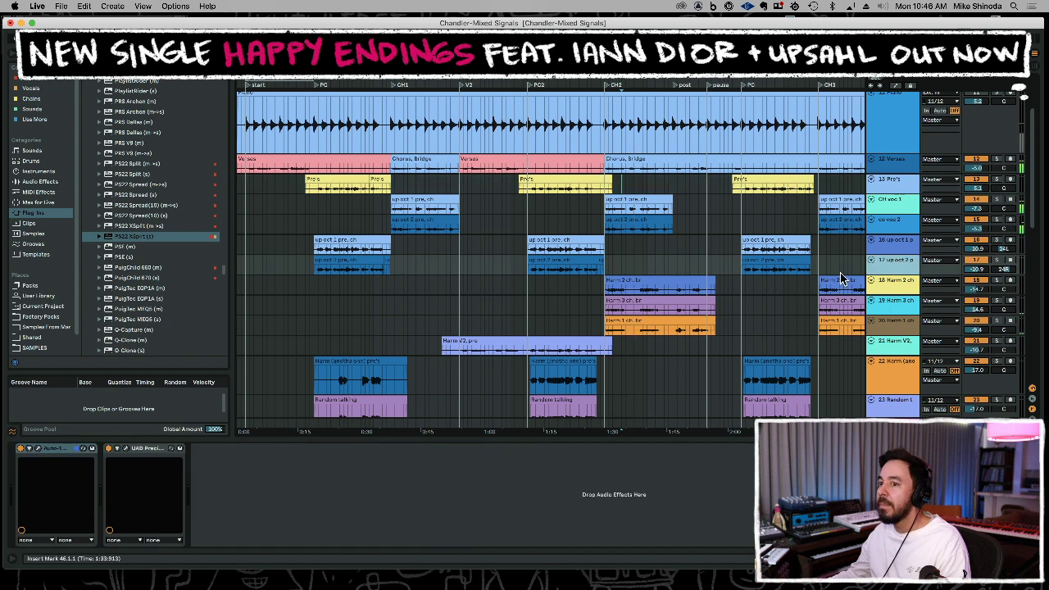
left_click(899, 222)
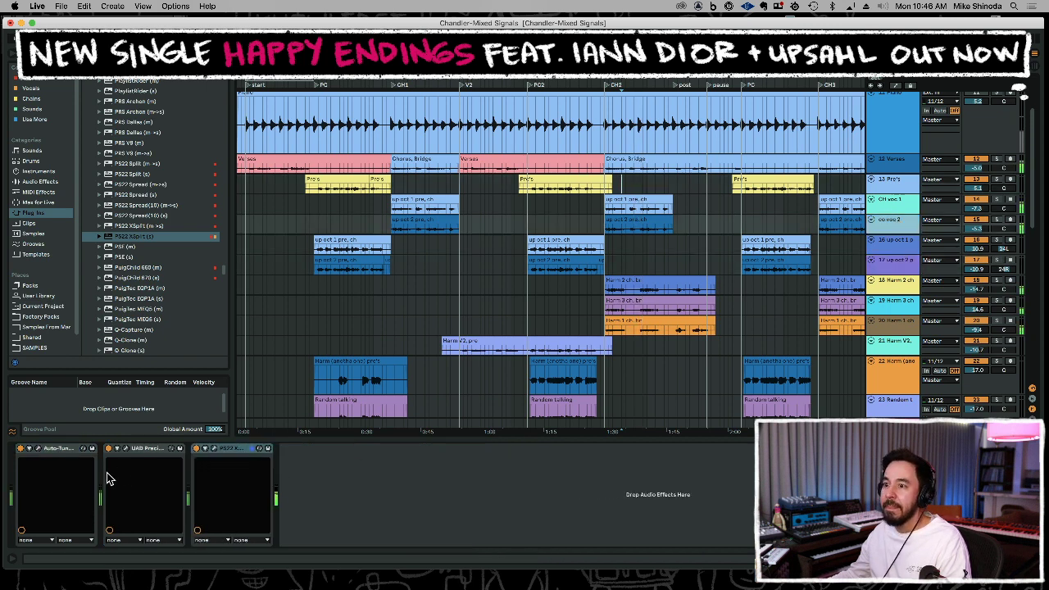
left_click(240, 448)
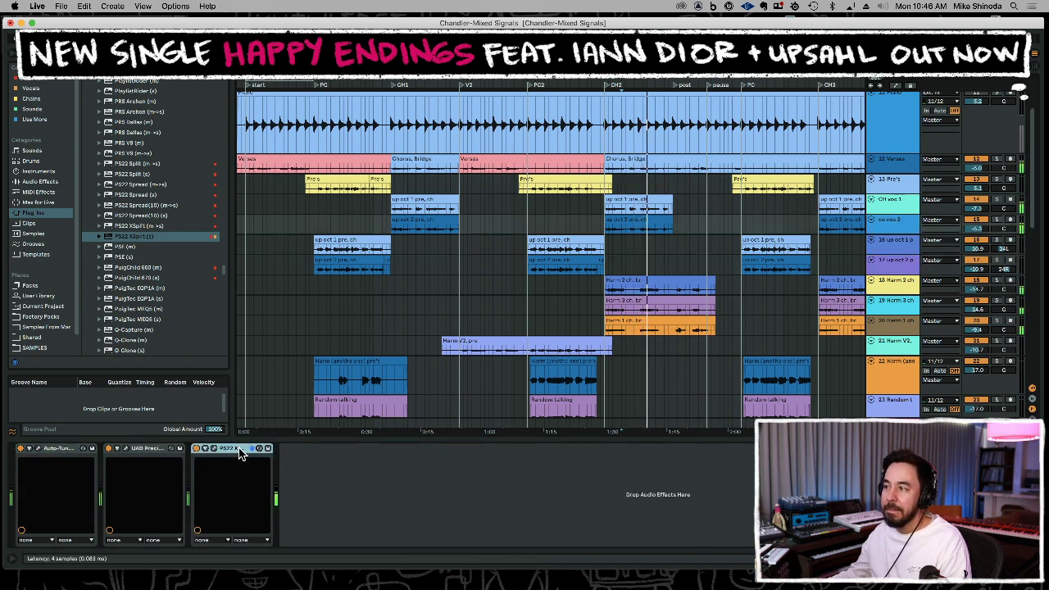
Loop the second chorus from bar 44 to 52 and mute the Harm 3 ch and Harm 1 ch tracks during playback.
left_click_drag(606, 267, 673, 267)
key("super+l")
key("space")
left_click(970, 301)
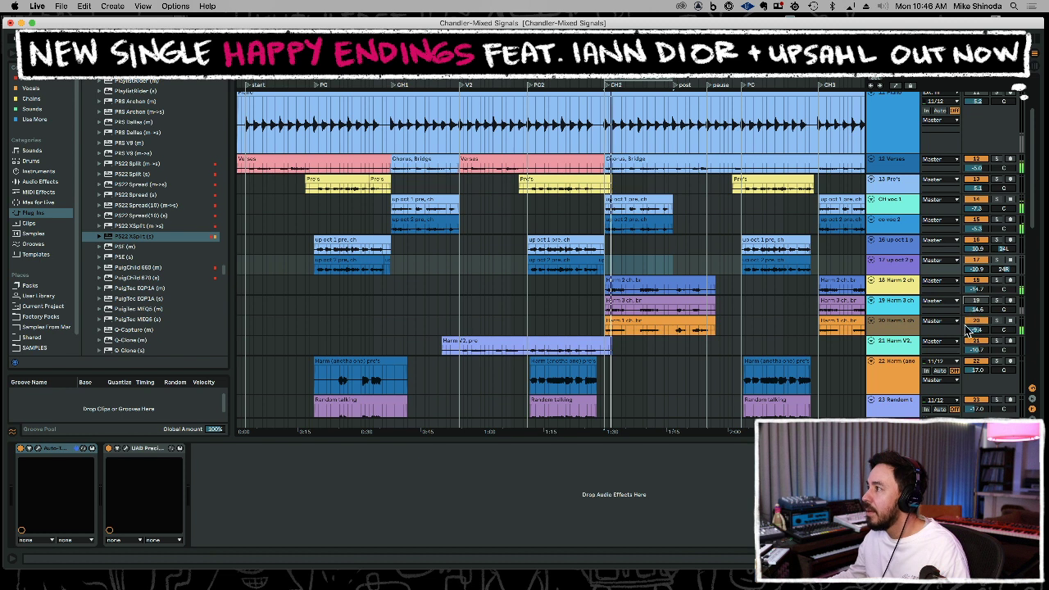
left_click(970, 321)
left_click(720, 308)
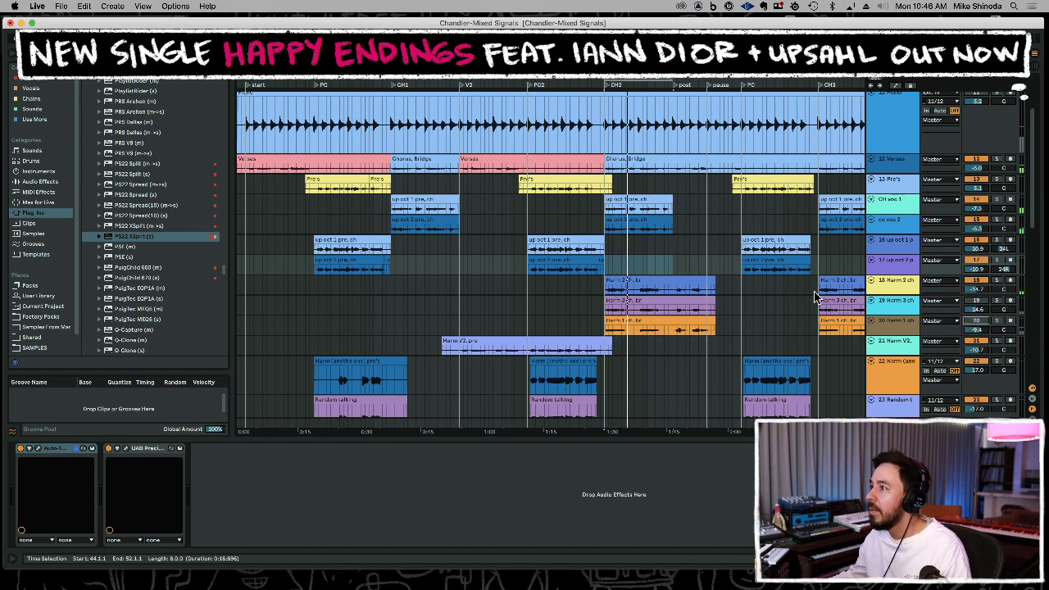
Paste PS22 XSplit at the end of the Harm 2 ch track's effect chain and play the looped chorus.
scroll(808, 287, "down", 2)
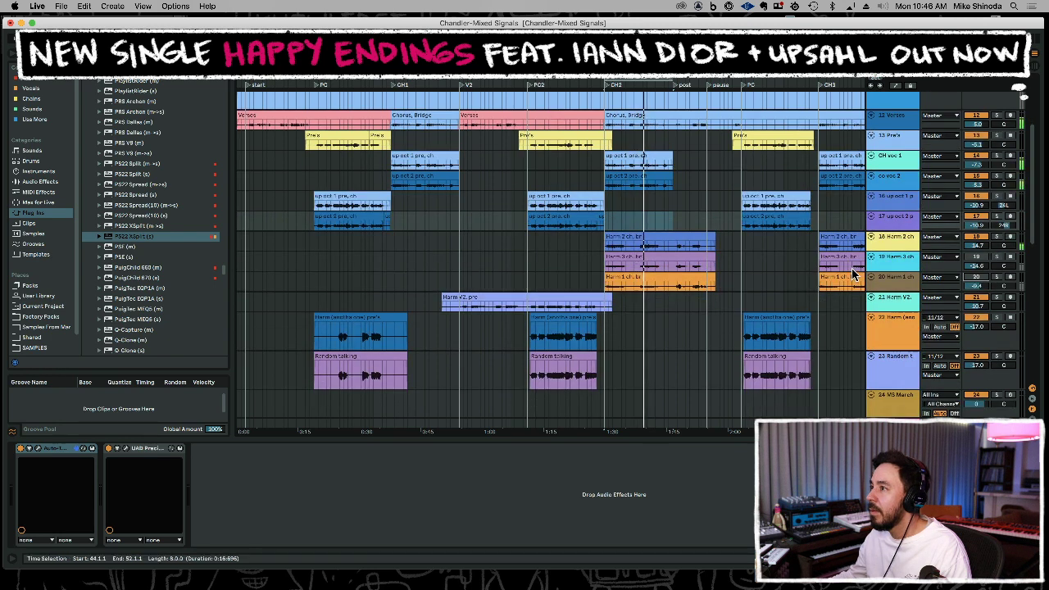
left_click(900, 235)
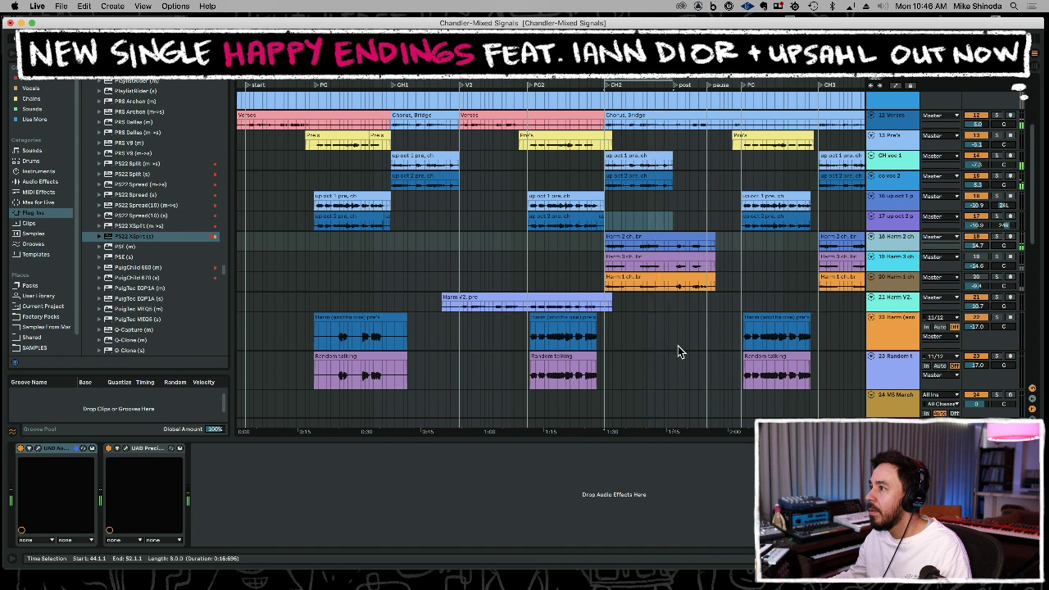
left_click(367, 492)
key("super+v")
key("space")
Compare the two muted harmonies in the loop, leaving Harm 1 ch active and Harm 3 ch muted.
left_click(983, 256)
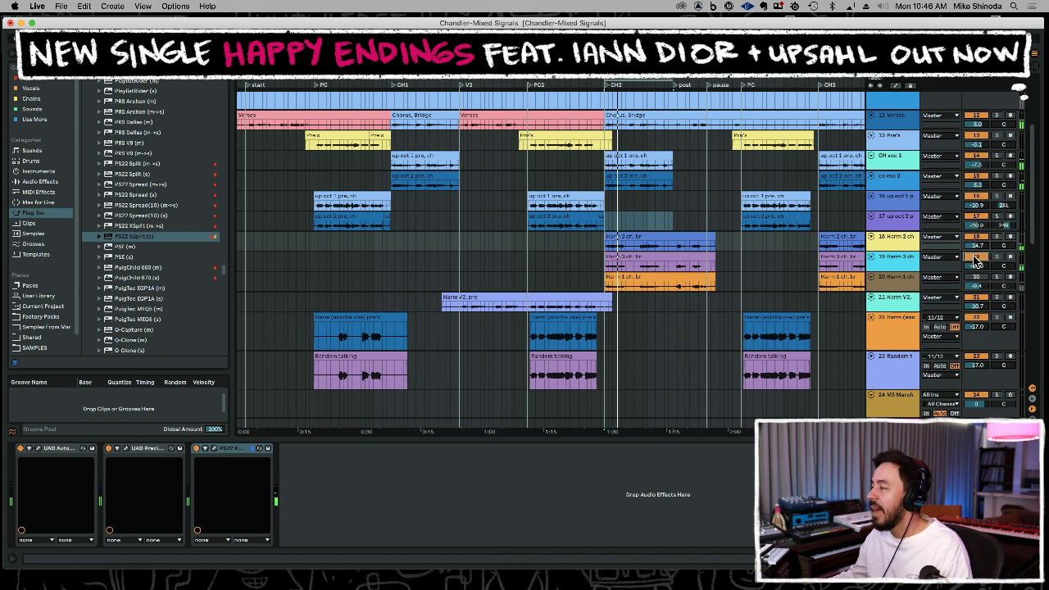
left_click(974, 276)
left_click(974, 258)
key("space")
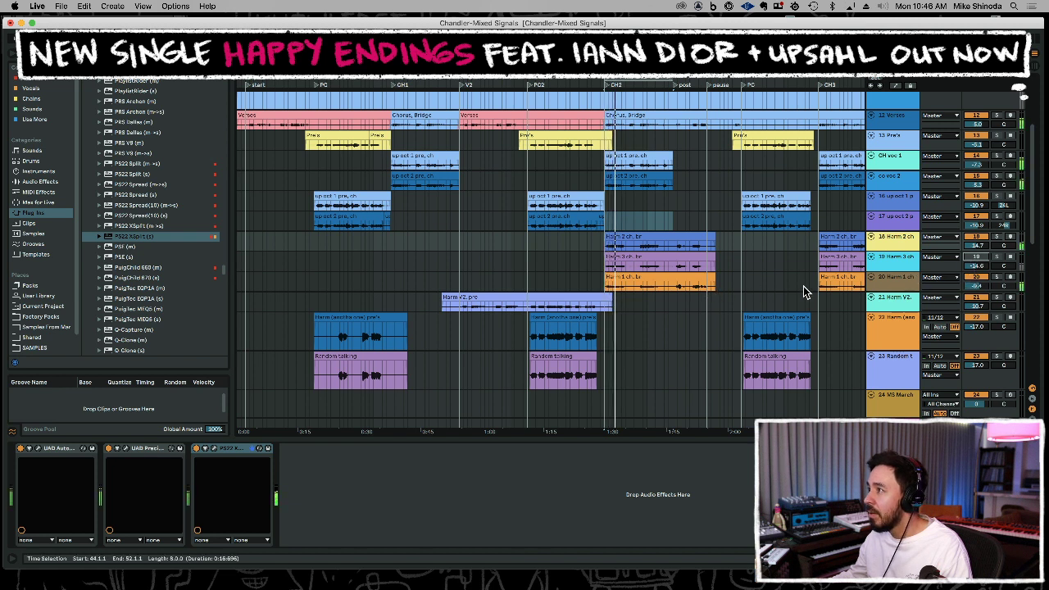
Paste PS22 XSplit at the end of the Harm 1 ch track's effect chain and check the Auto-Tune settings.
left_click(897, 284)
left_click(426, 452)
key("super+v")
left_click(596, 426)
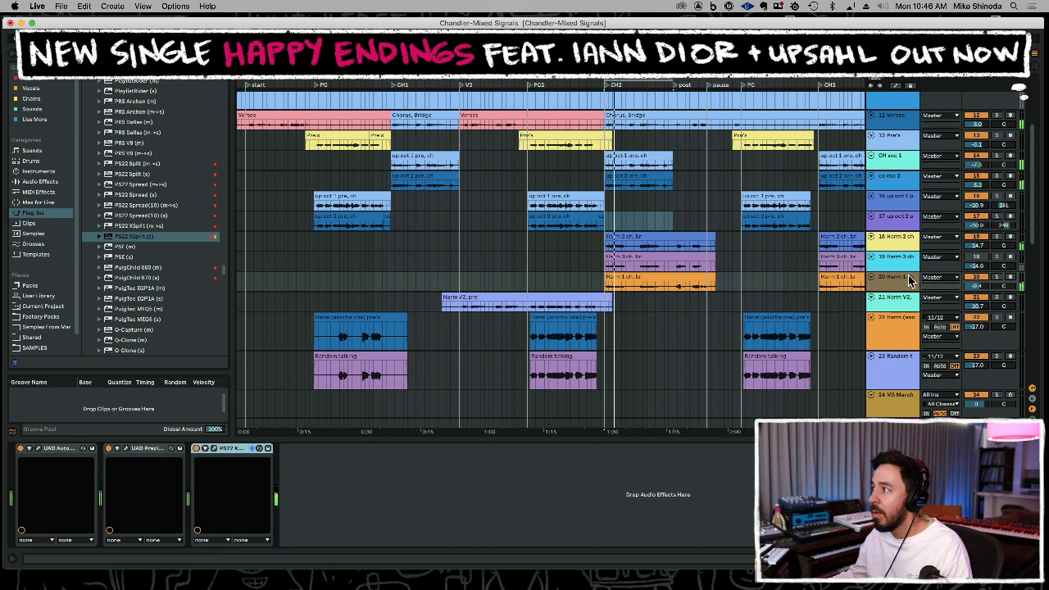
left_click(38, 450)
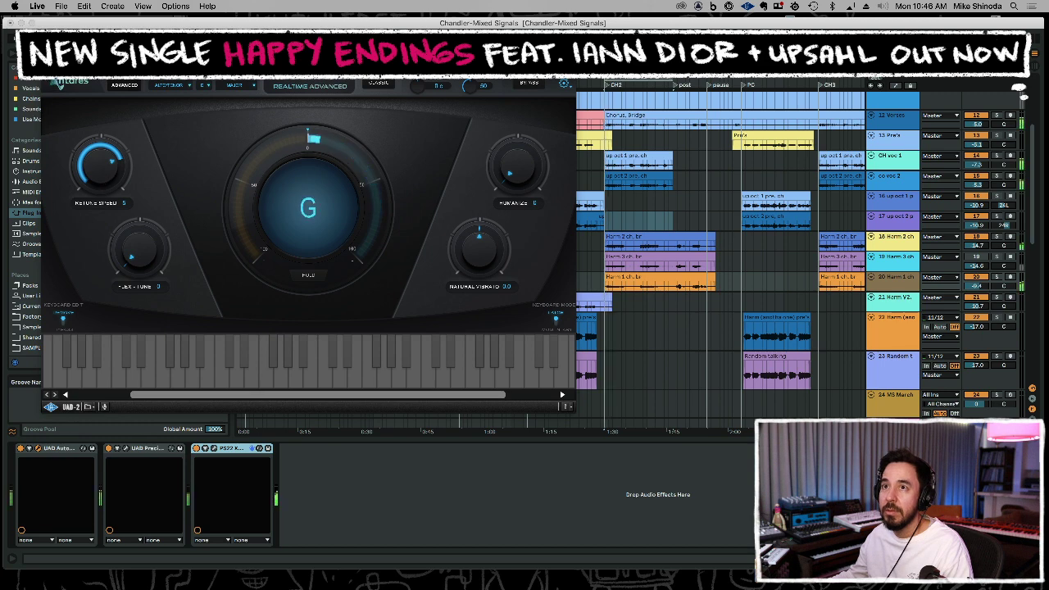
left_click(48, 82)
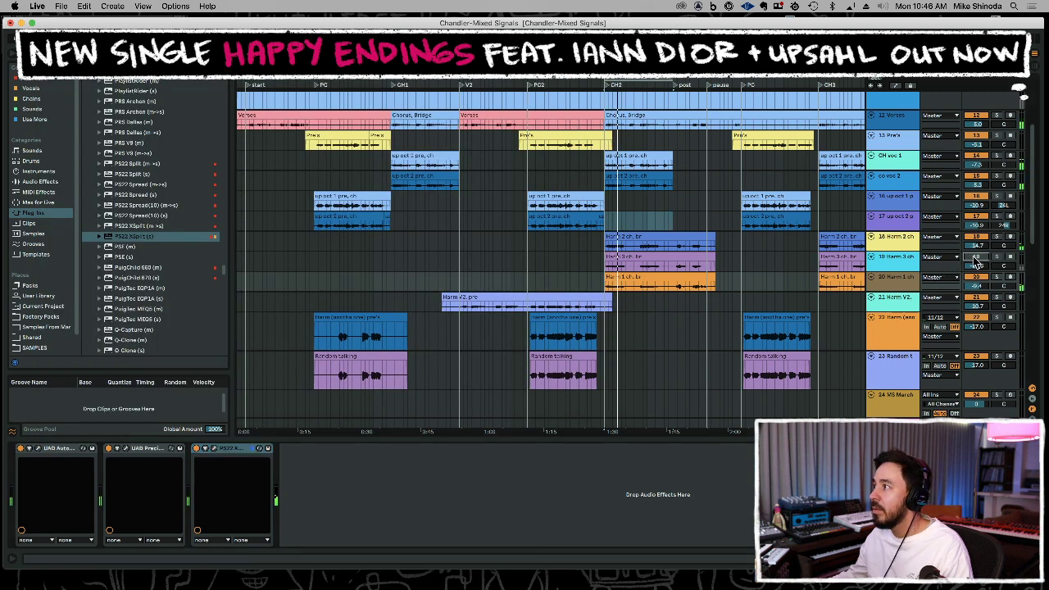
Paste PS22 XSplit after the last device in the Harm 3 ch track's effect chain.
left_click(916, 263)
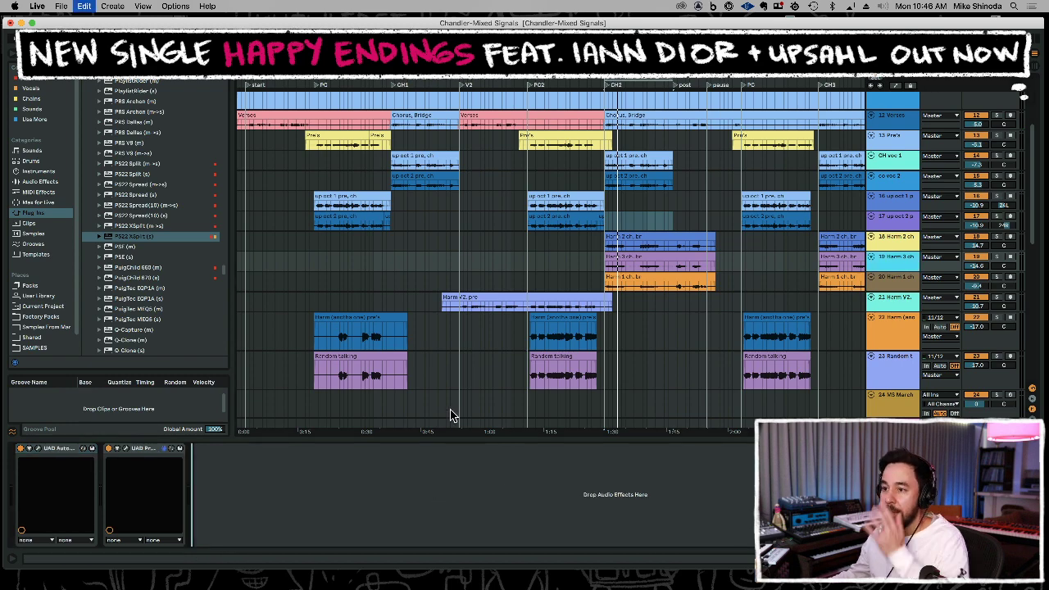
key("Return")
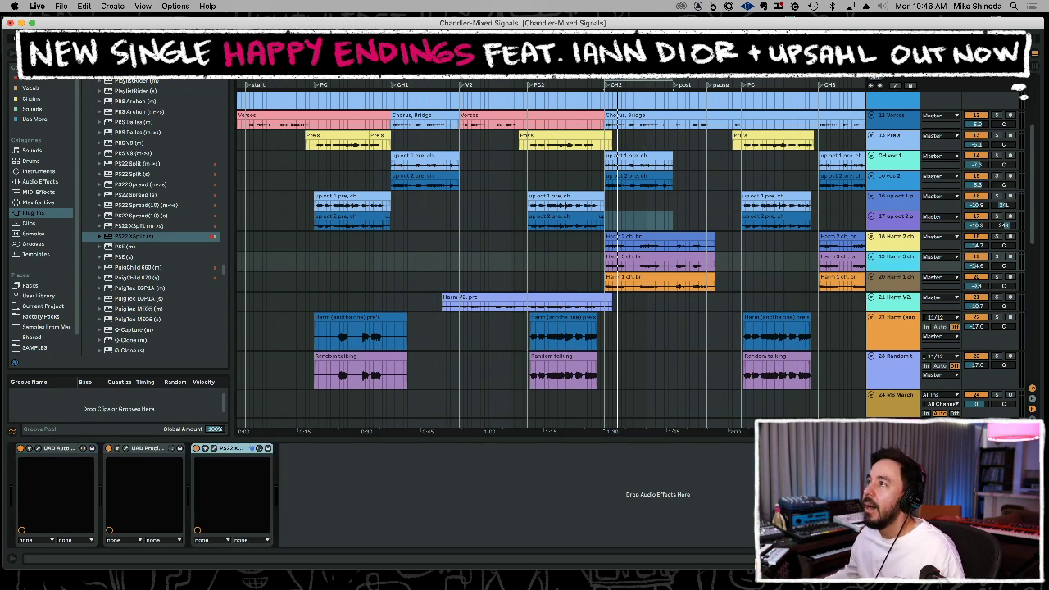
Zoom the arrangement in on the second chorus and enlarge the Harm 3 ch track to inspect its waveform.
key("plus")
key("plus")
key("plus")
key("plus")
key("plus")
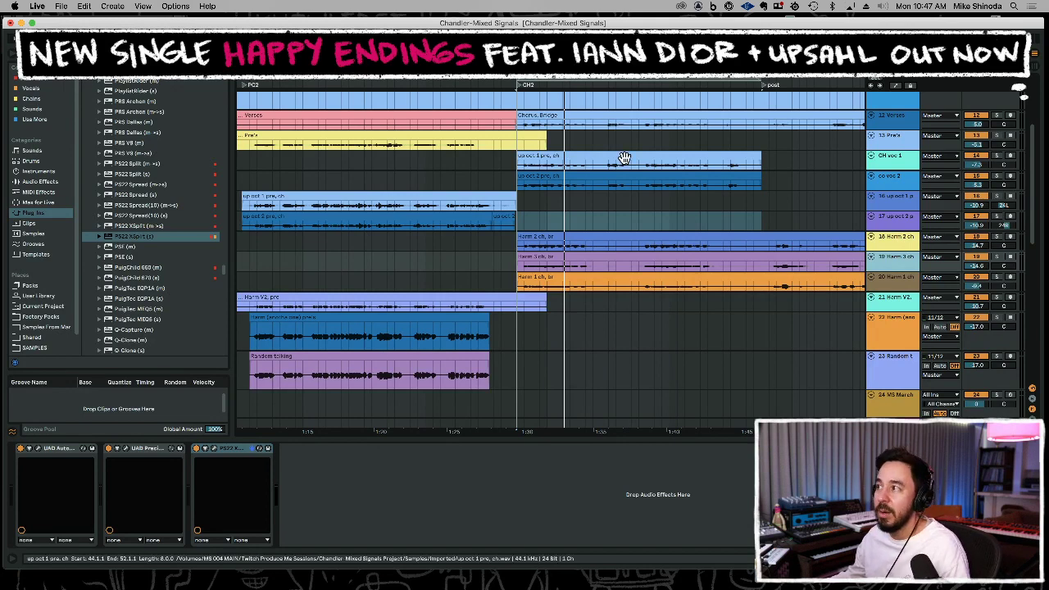
left_click_drag(883, 272, 884, 326)
left_click_drag(686, 84, 651, 102)
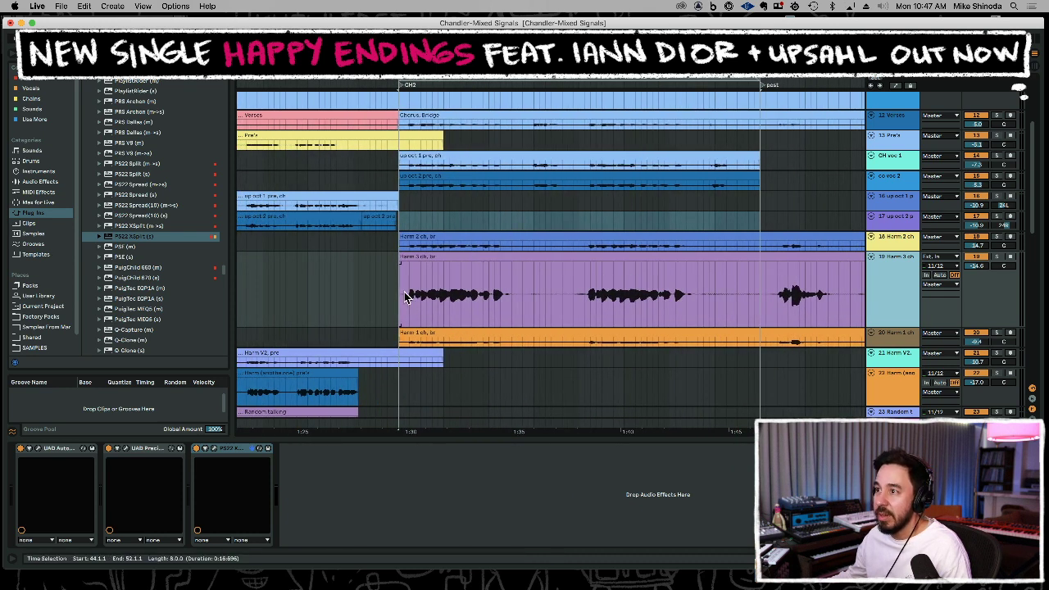
Audition the Harm 3 ch vocal soloed at the start of the second chorus, and compare it with the full vocal mix.
left_click_drag(487, 89, 475, 113)
key("space")
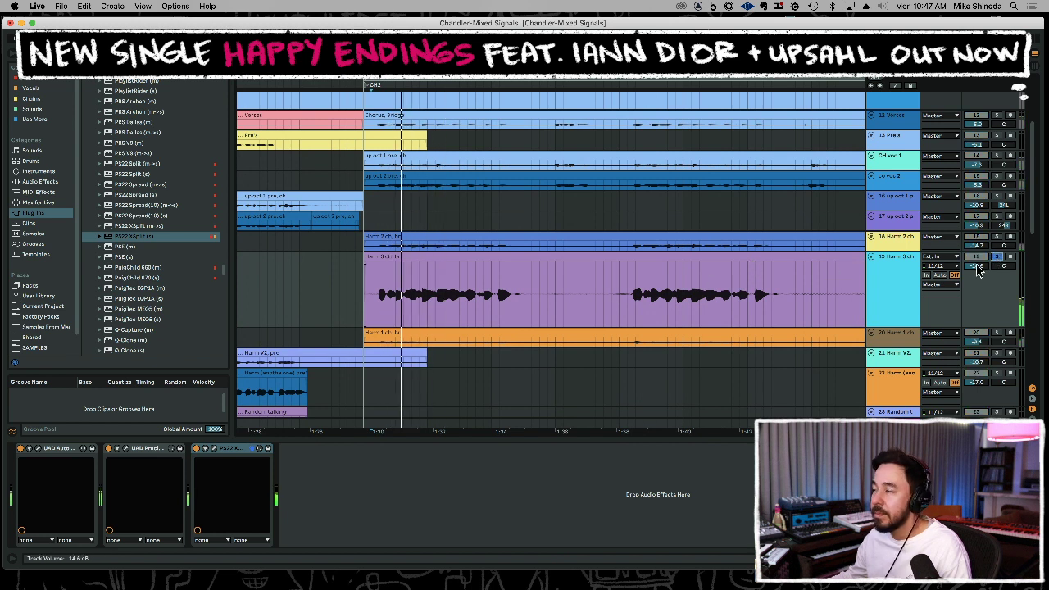
key("space")
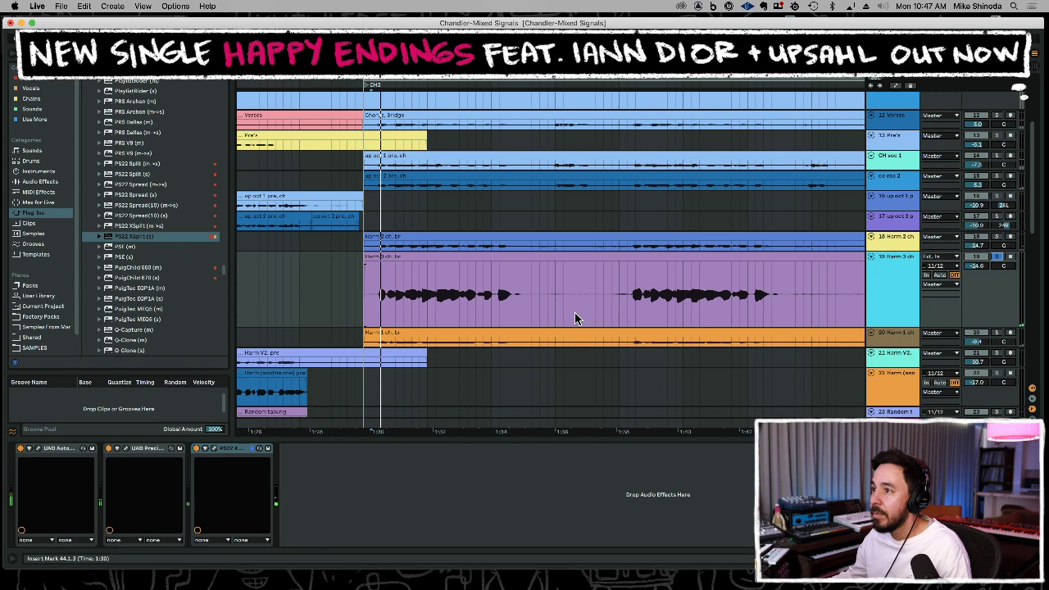
left_click_drag(440, 78, 440, 107)
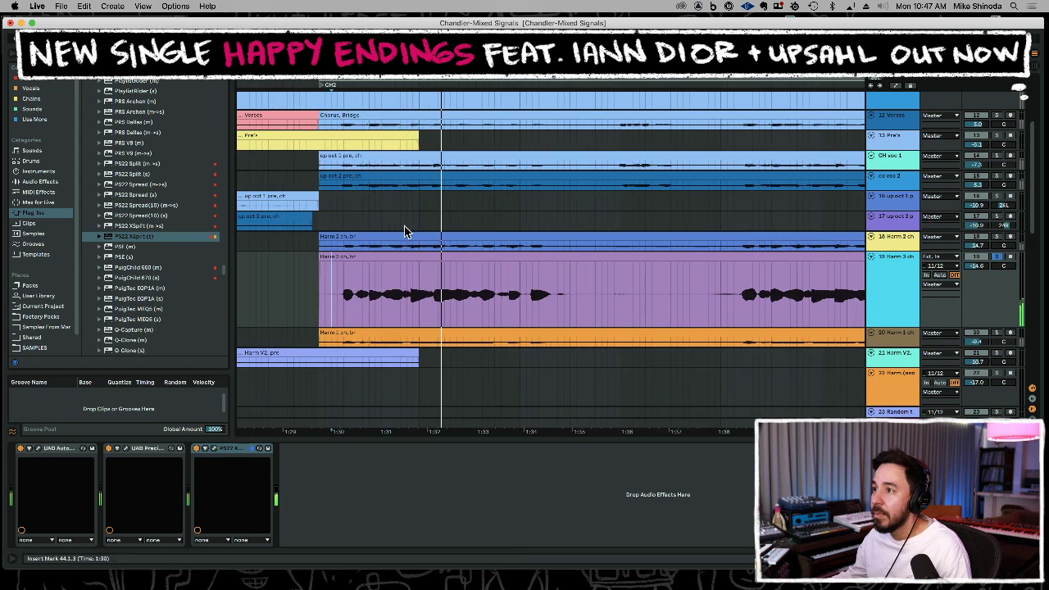
key("space")
left_click(999, 261)
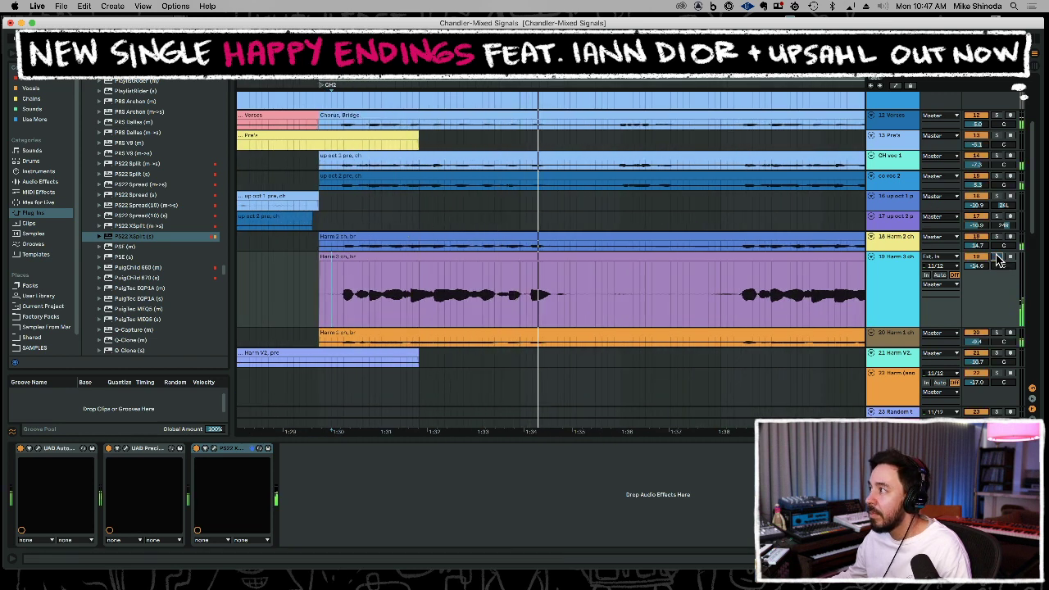
key("space")
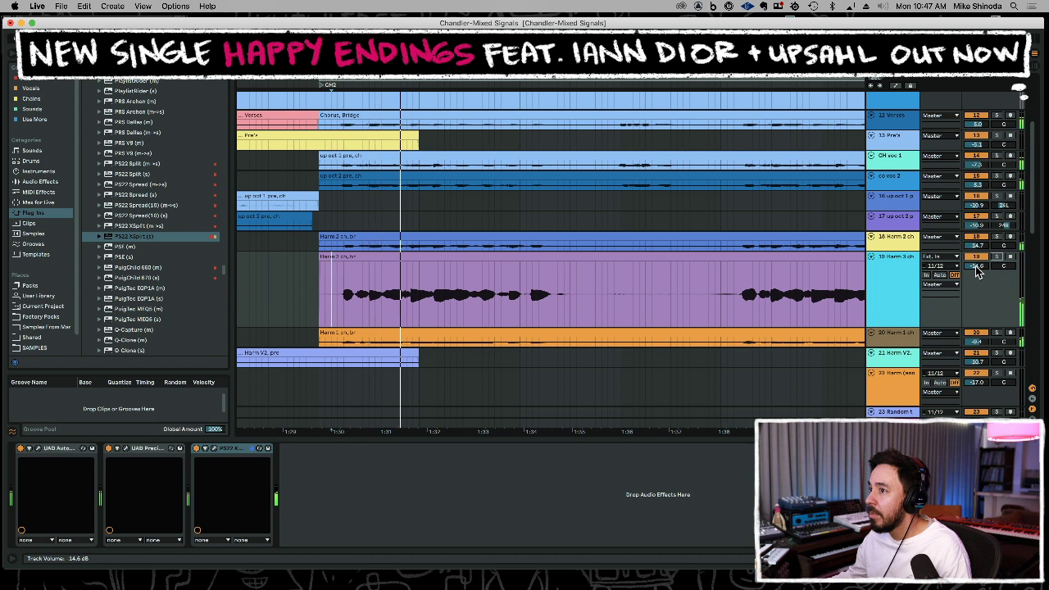
Mute the Harm 2 ch and Harm 1 ch tracks and listen to Harm 3 ch against the lead vocals.
key("space")
key("space")
left_click(975, 238)
key("space")
key("space")
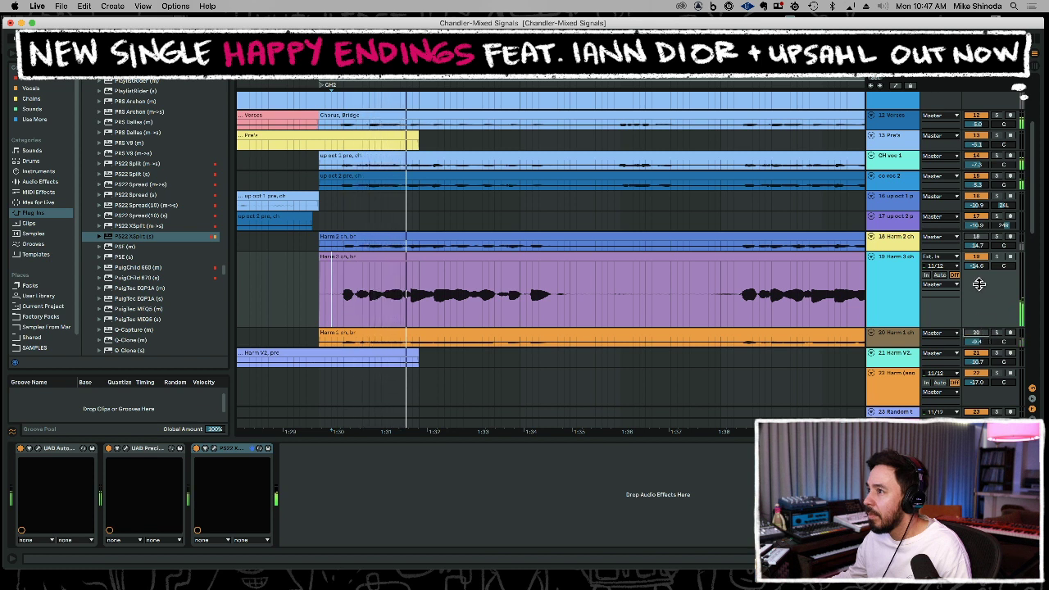
key("space")
key("space")
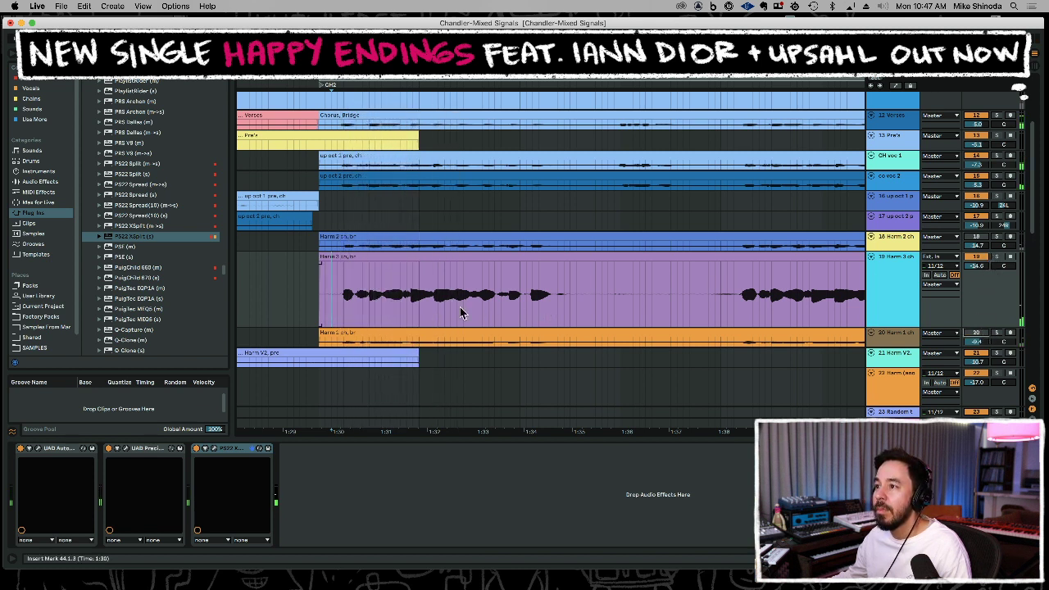
Split out the Harm 3 ch phrase from 44.4.3 to 45.4.1, turn on Warp and transpose it by 2 semitones.
left_click_drag(468, 73, 468, 123)
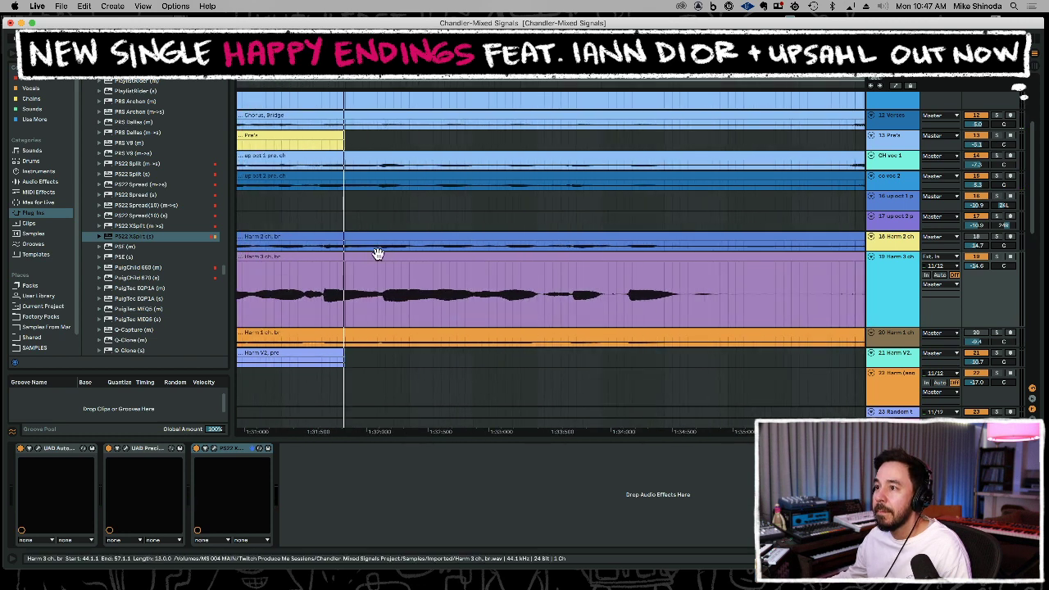
left_click(322, 317)
key("space")
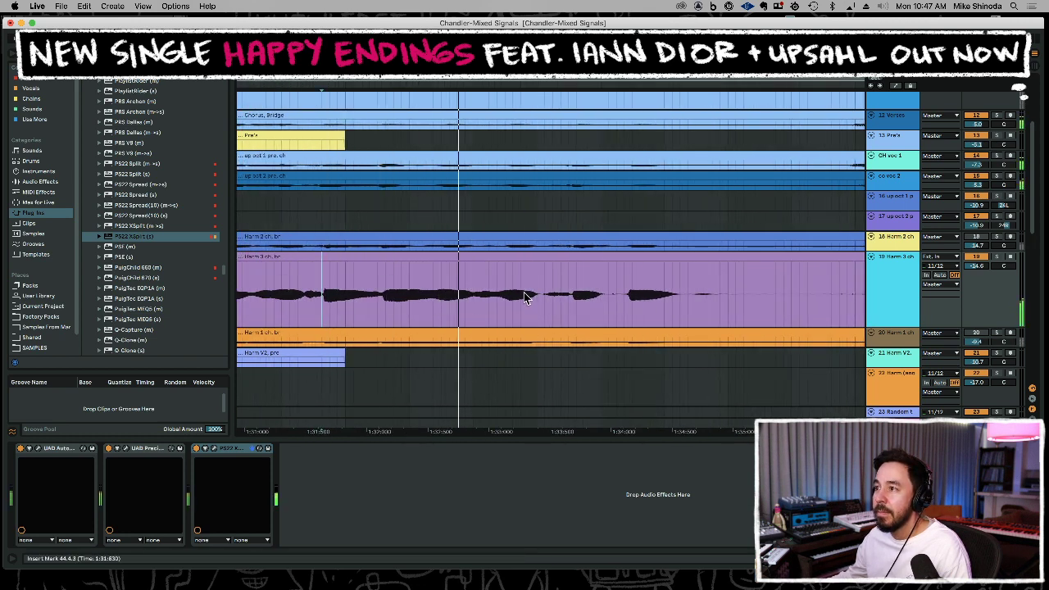
left_click(544, 307, "shift")
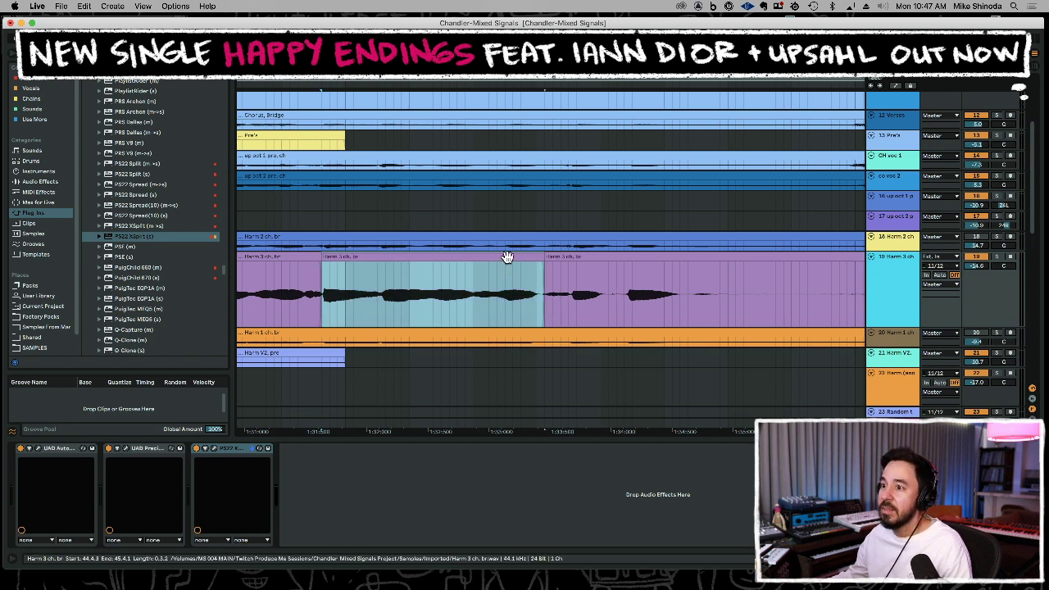
key("super+e")
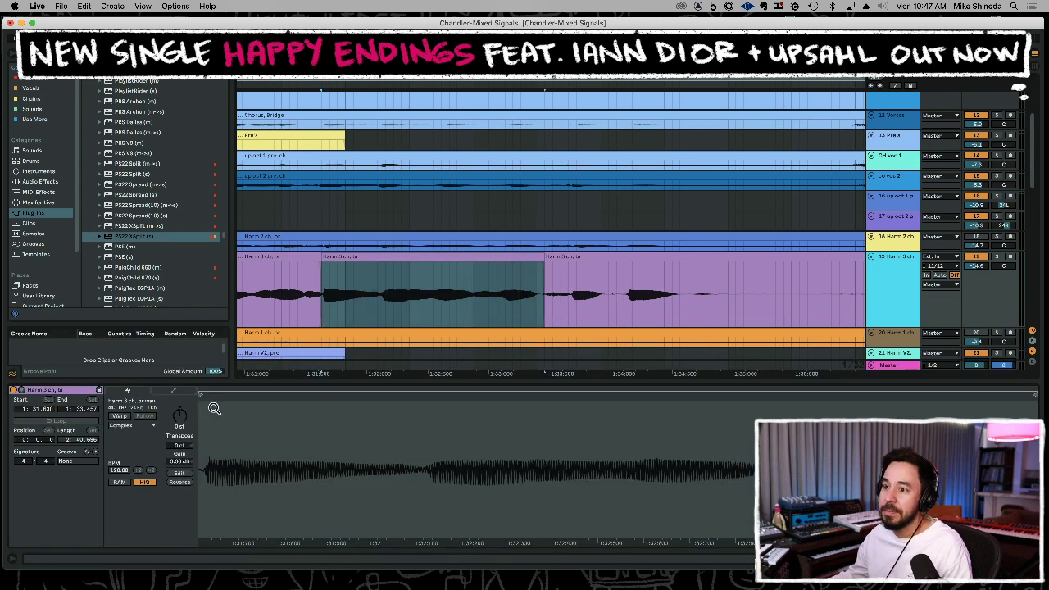
left_click(120, 417)
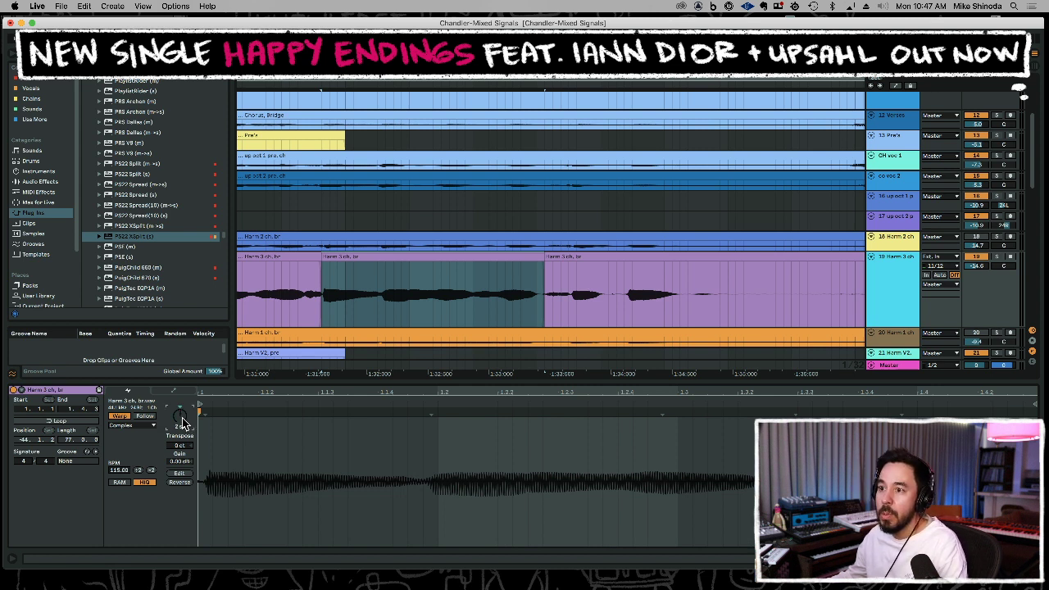
Play the transposed phrase, close the clip view and listen again from the start of the second chorus.
key("space")
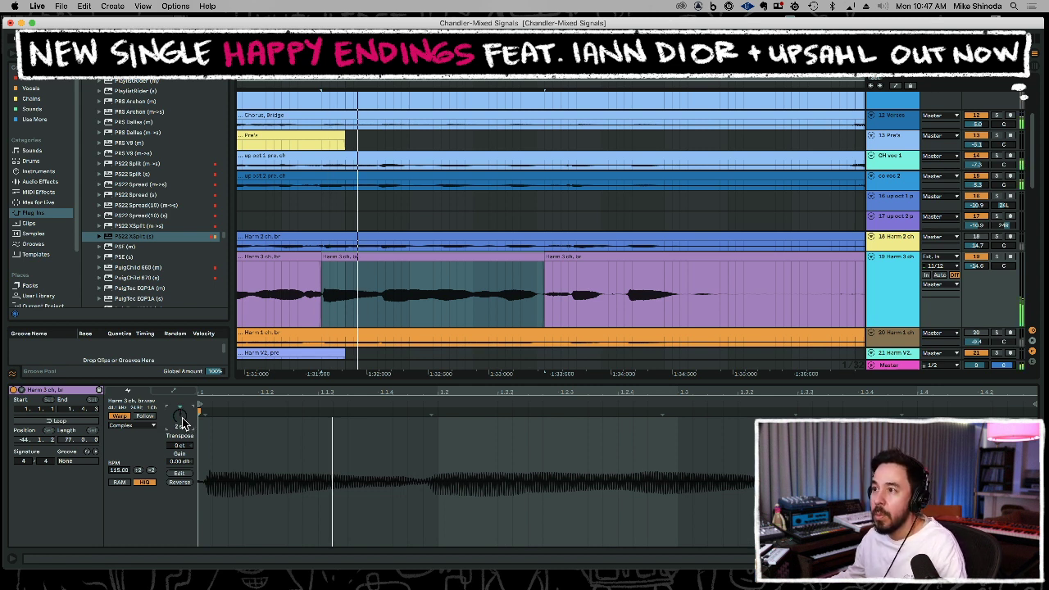
key("space")
double_click(510, 381)
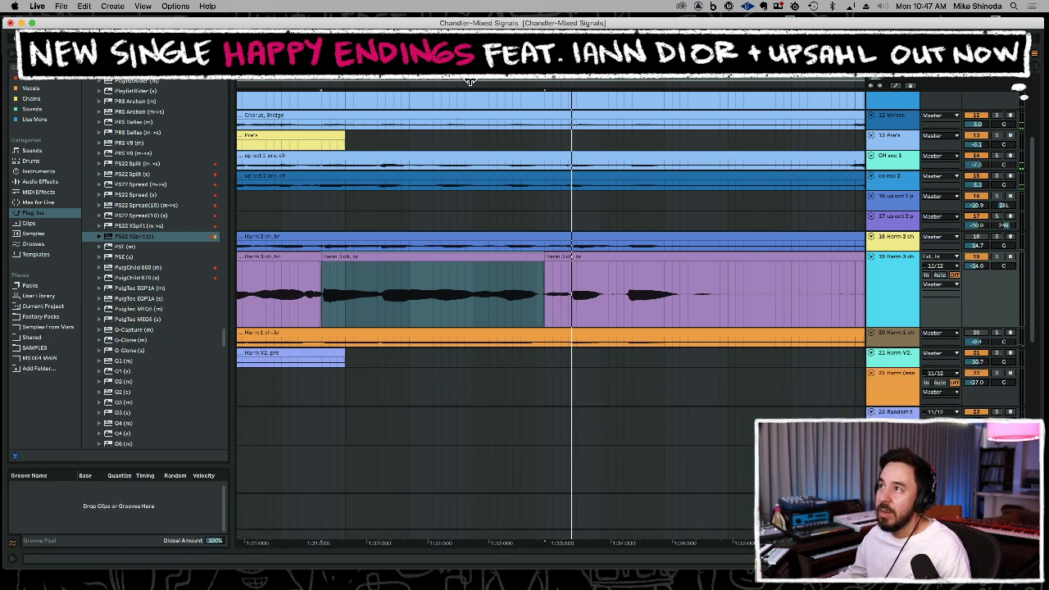
left_click_drag(474, 70, 474, 44)
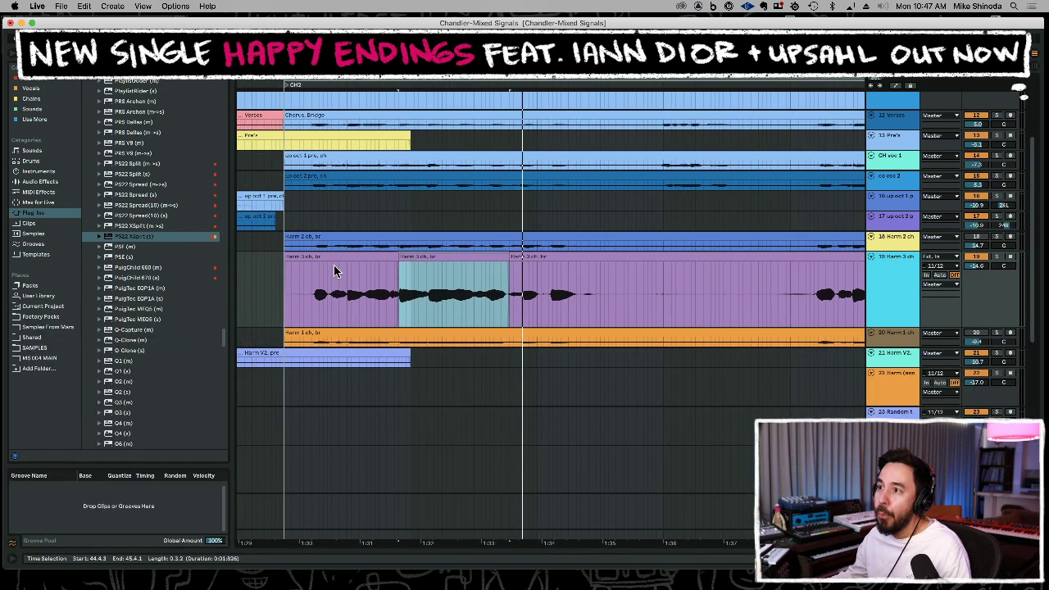
left_click(304, 299)
key("space")
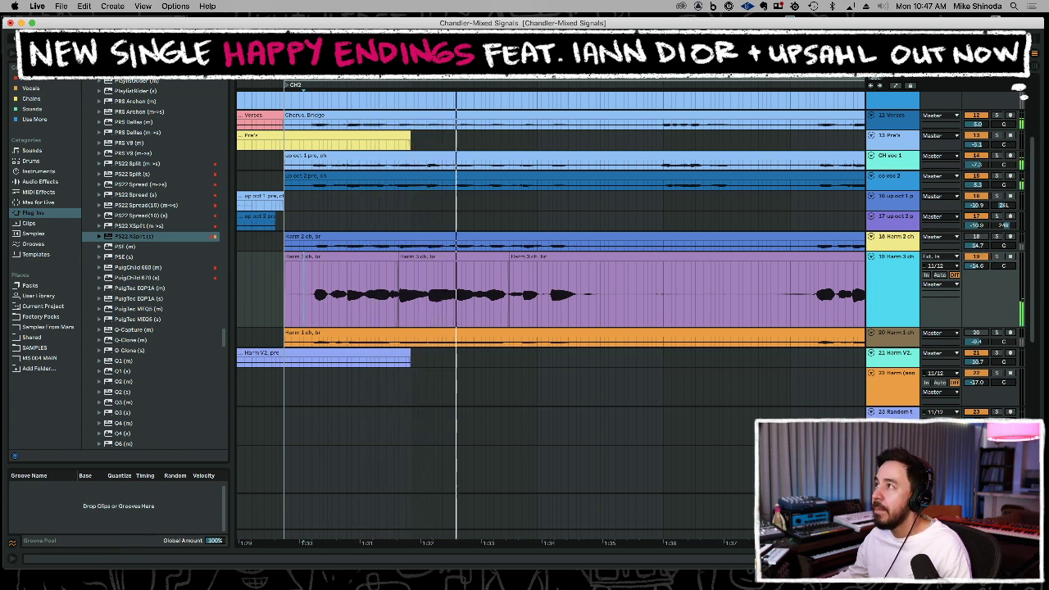
Split out the second Harm 3 ch phrase from 48.4.3 to 49.4.1, warp it and transpose it by 2 semitones.
left_click_drag(474, 69, 440, 57)
left_click_drag(704, 82, 477, 92)
key("space")
left_click(481, 292)
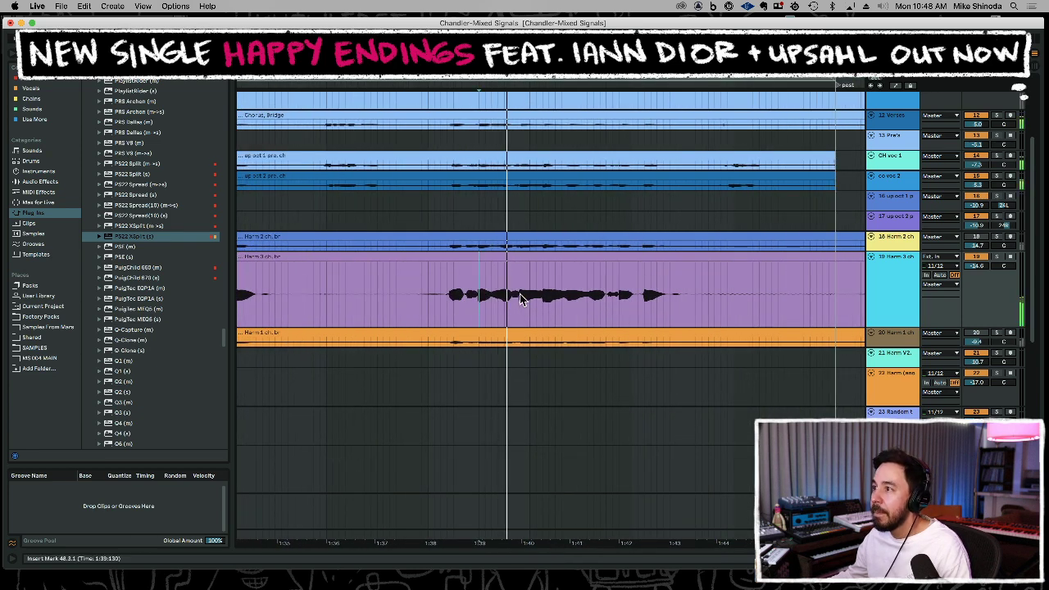
left_click_drag(518, 305, 608, 304)
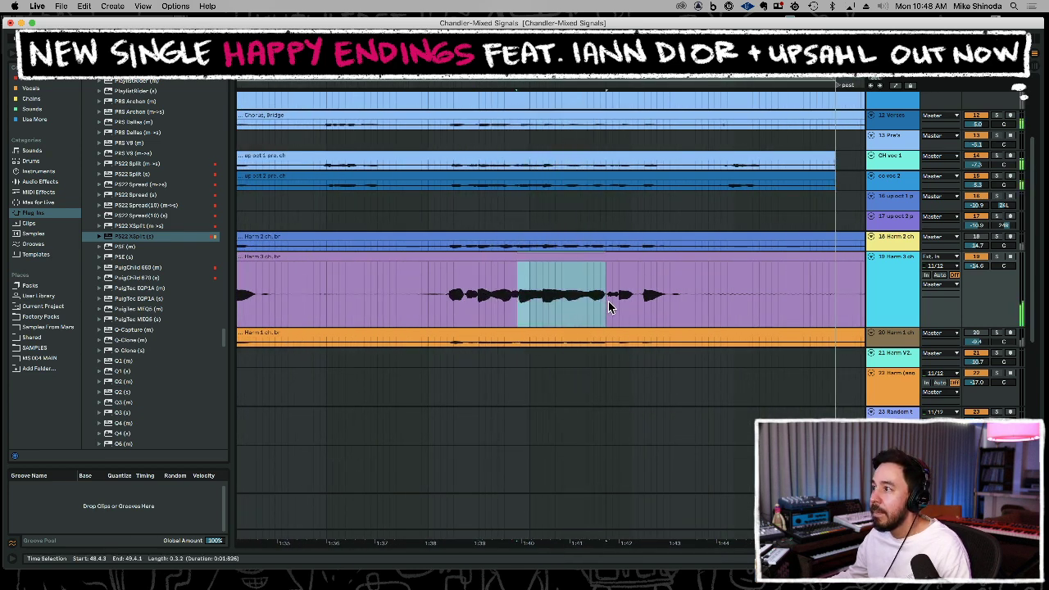
double_click(569, 257)
left_click(121, 416)
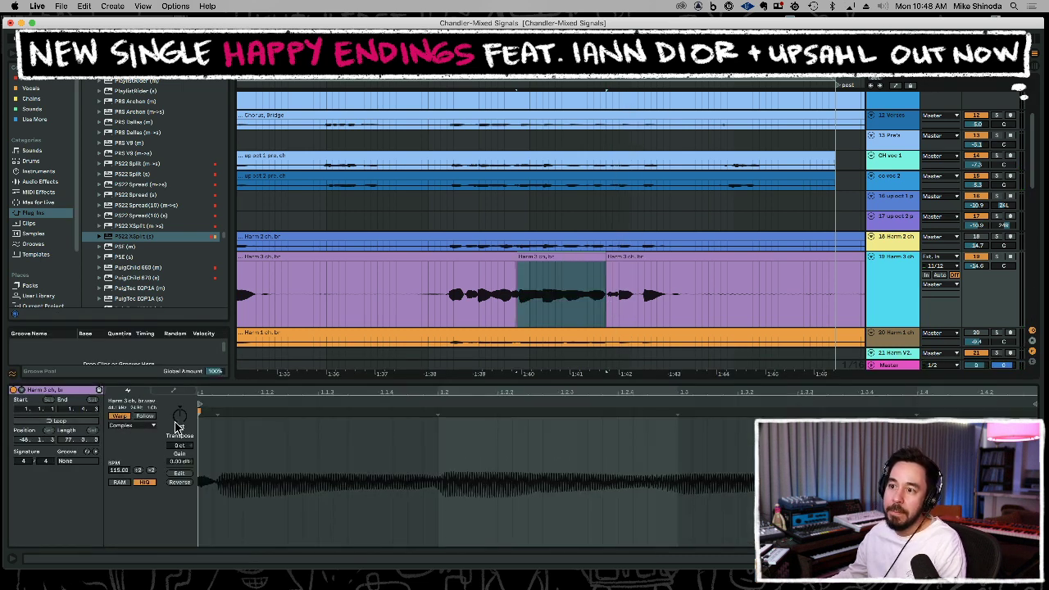
key("space")
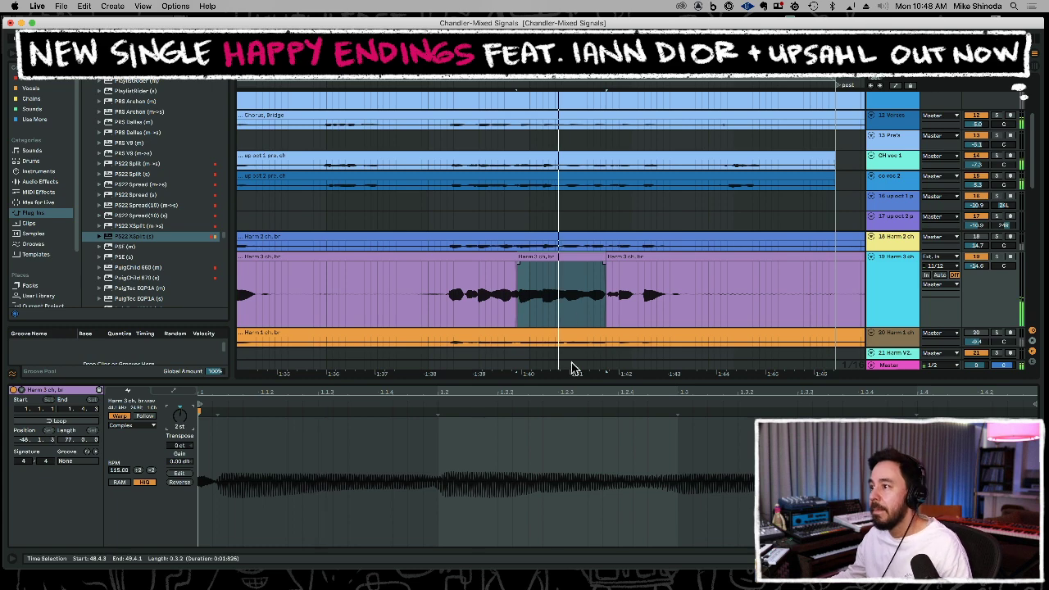
key("super+alt+l")
Copy the corrected Harm 3 ch section of the second chorus over the matching Harm 3 ch part in the third chorus.
left_click_drag(585, 69, 585, 33)
key("minus")
key("minus")
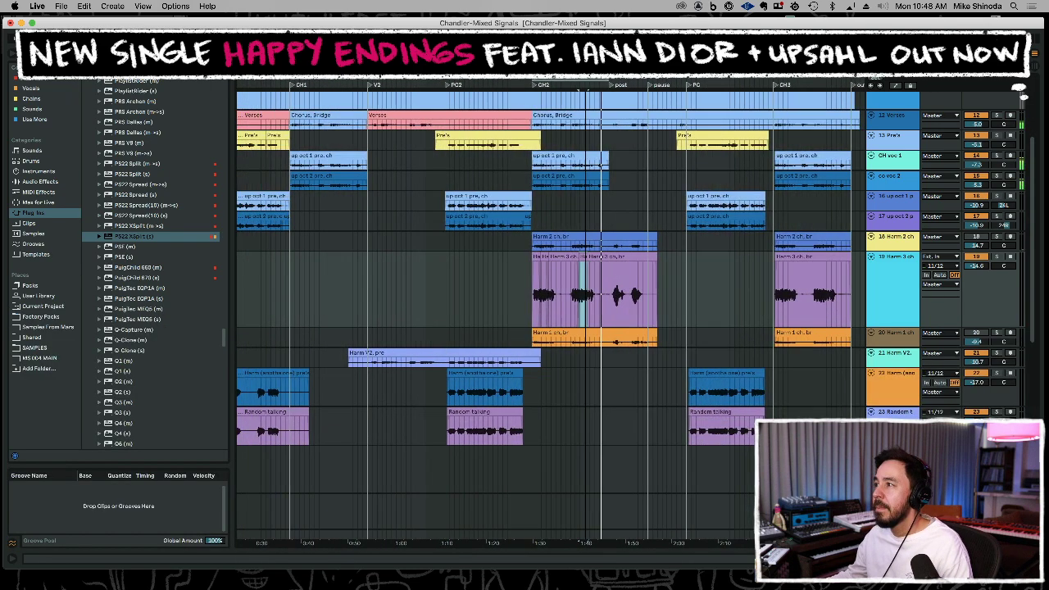
left_click_drag(609, 293, 531, 297)
left_click_drag(774, 310, 850, 305)
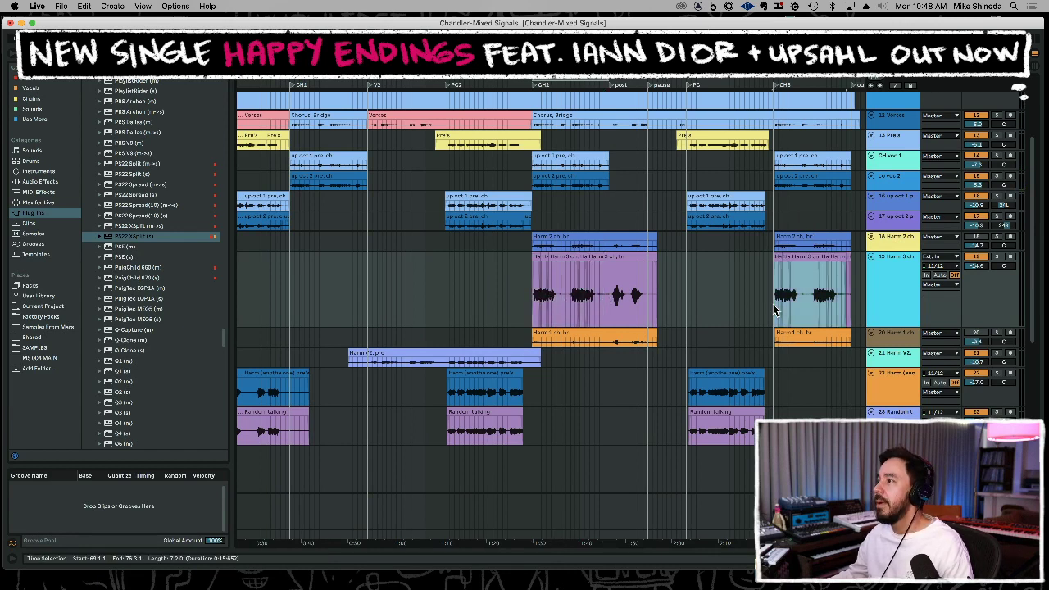
Unmute the Harm 2 ch and Harm 1 ch tracks, shrink the Harm 3 ch track and loop the third chorus for playback.
left_click(978, 239)
left_click_drag(902, 328, 899, 270)
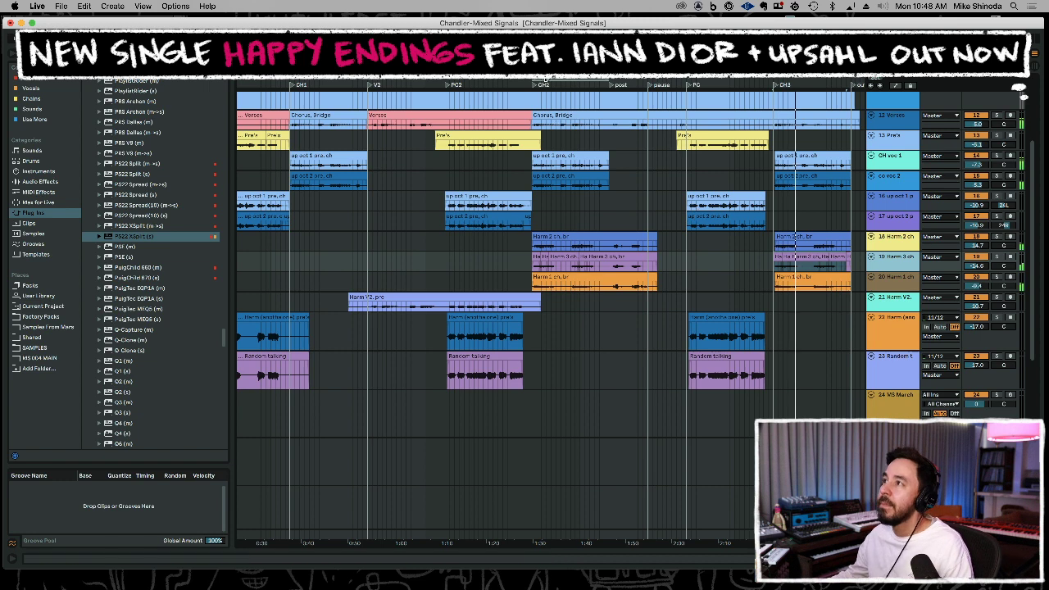
key("space")
key("super+l")
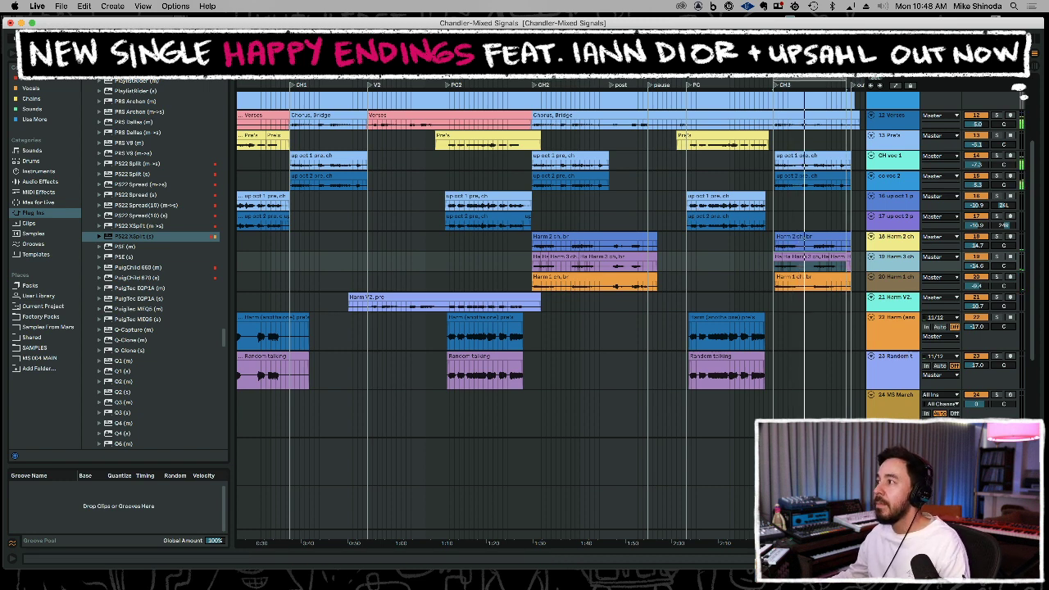
Play from 26.3.1 just before the second verse and show the Harm V2 track's effect chain.
left_click(363, 286)
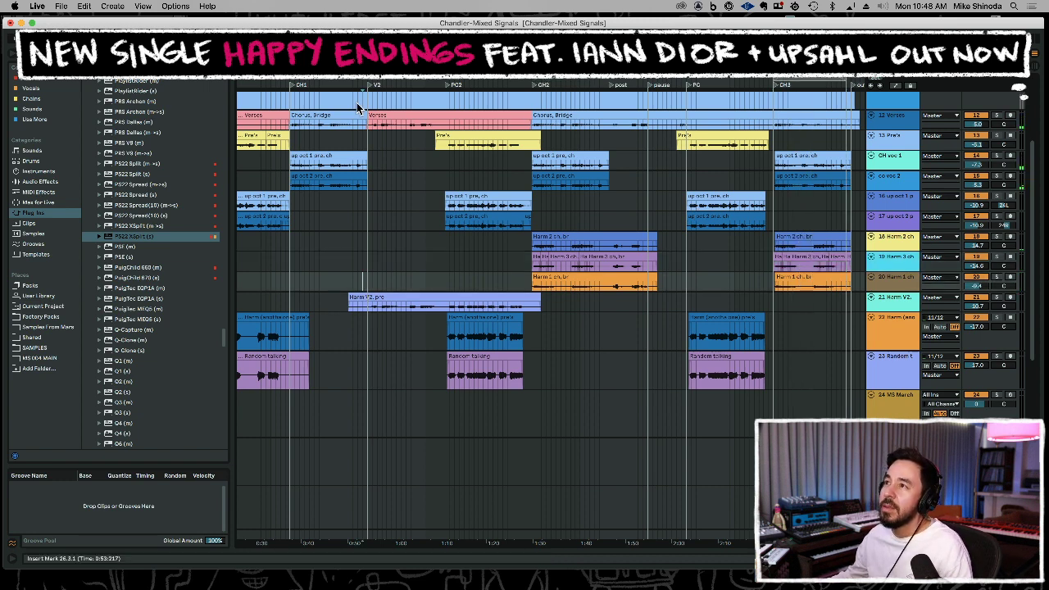
left_click_drag(358, 79, 358, 51)
key("space")
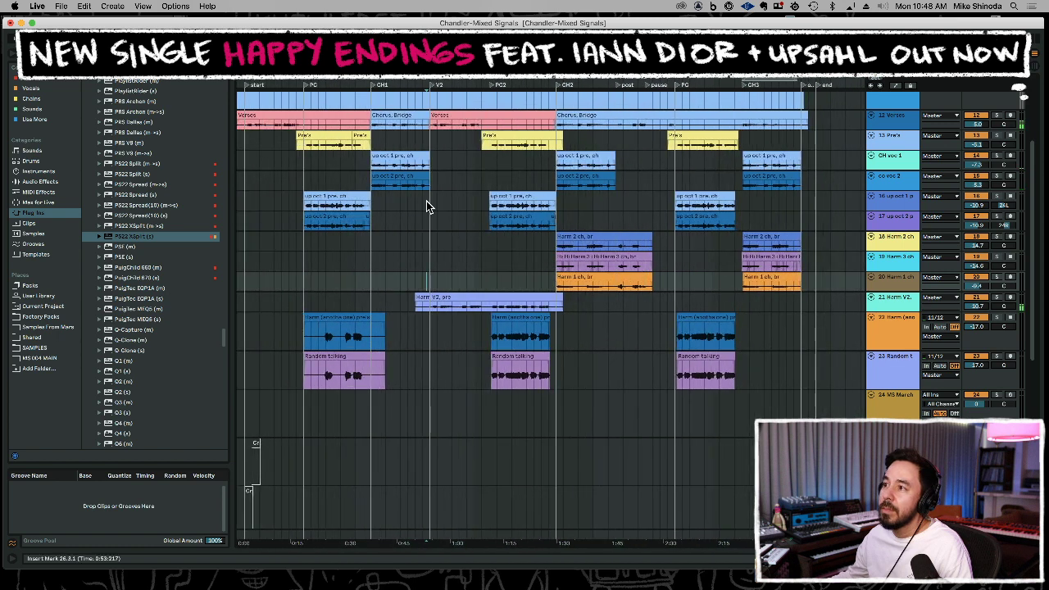
left_click(896, 304)
double_click(886, 300)
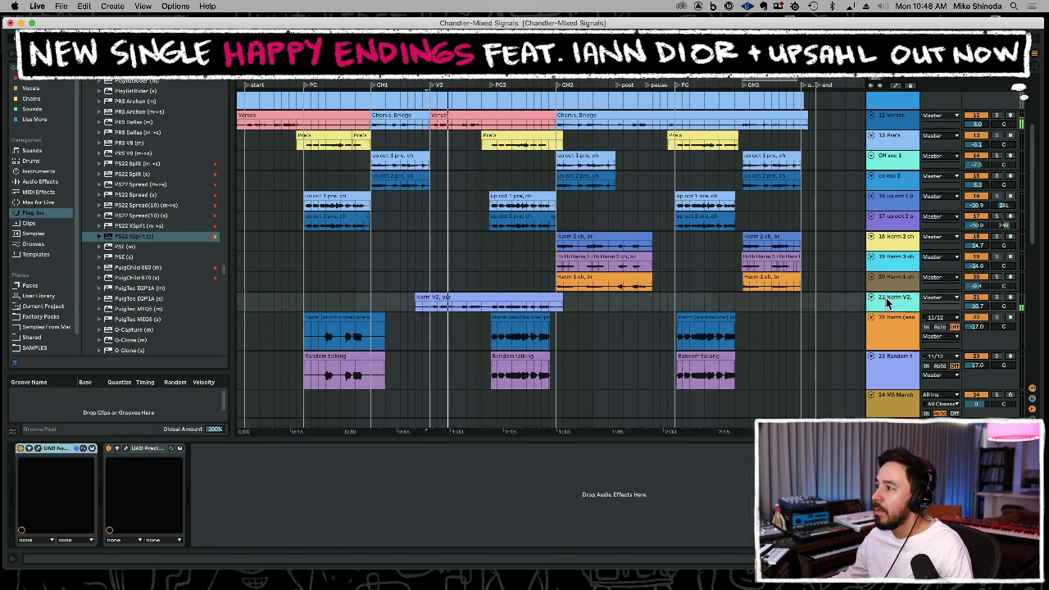
Copy PS22 XSplit from the chorus vocal 2 track and paste it at the end of the Harm V2 track's effect chain.
left_click(393, 493)
key("super+v")
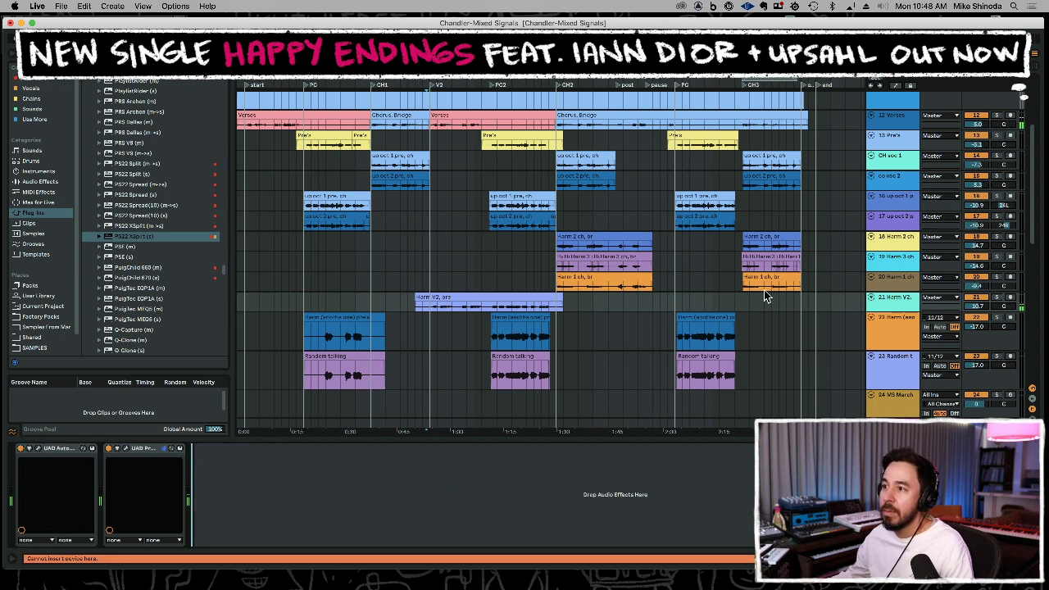
left_click(888, 174)
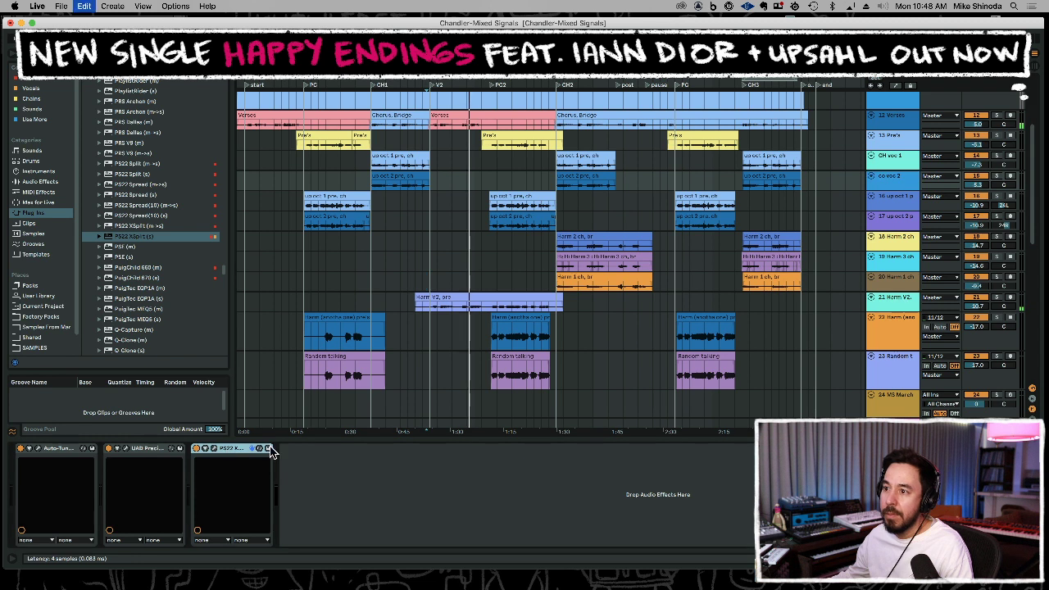
left_click(869, 310)
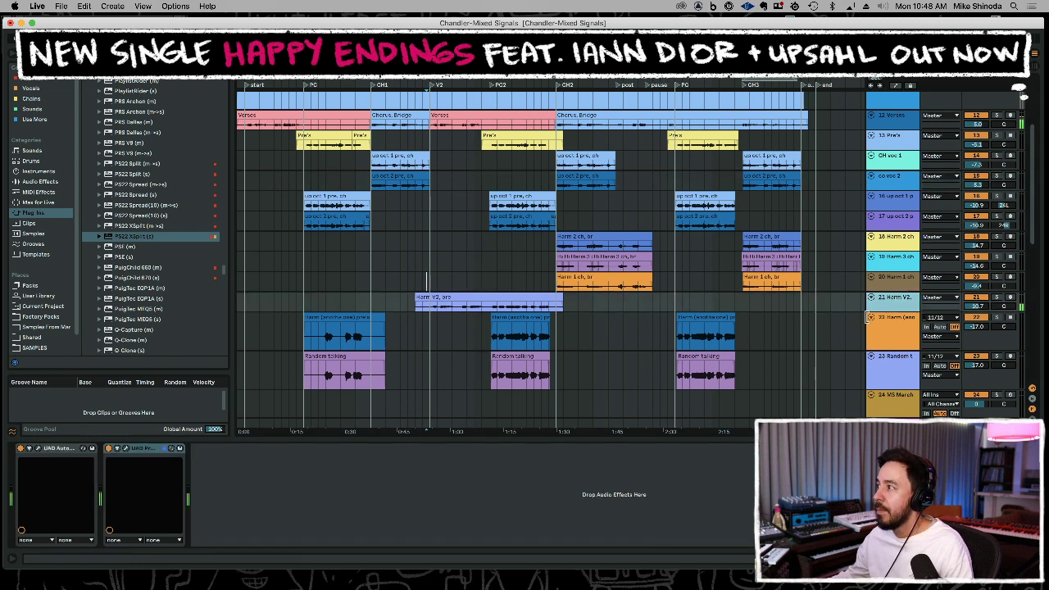
left_click(276, 522)
key("super+v")
Lower the Harm V2 track's volume to -11.8 dB and raise its channel strip's high-pass frequency to 186 Hz.
key("space")
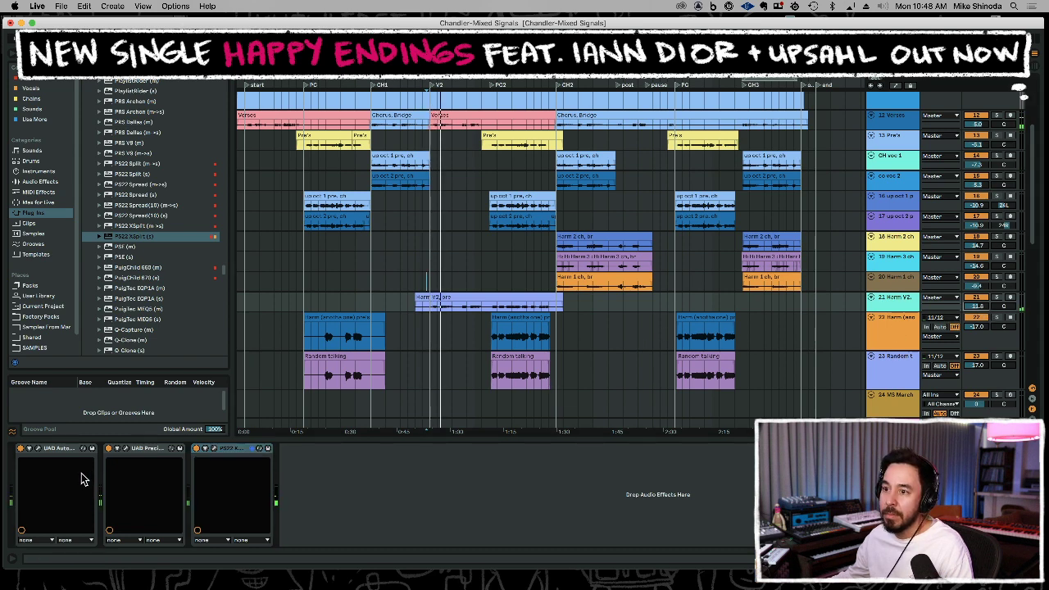
left_click(125, 447)
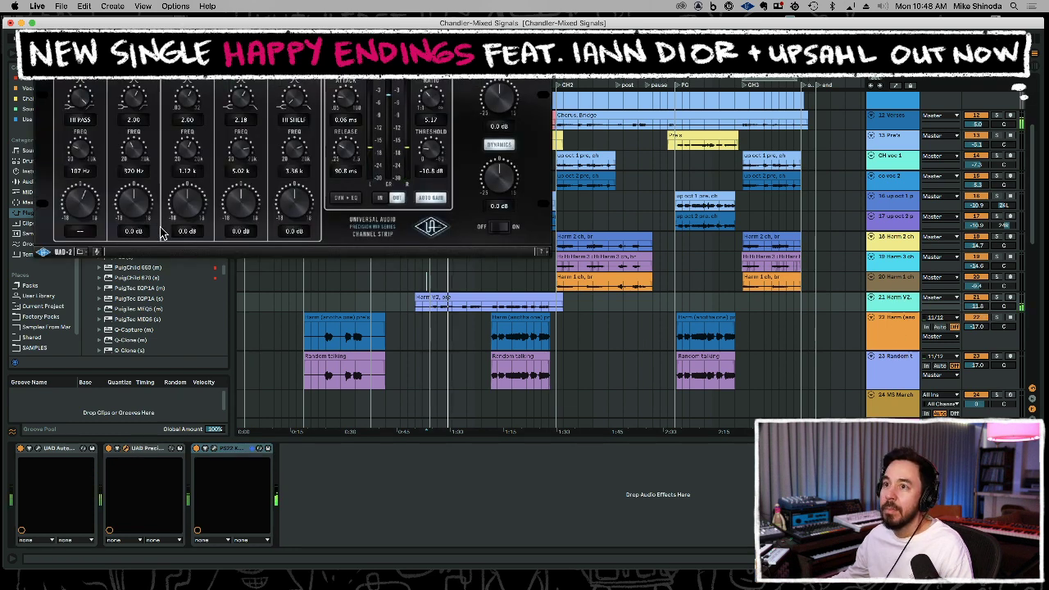
mouse_move(80, 146)
left_mouse_down()
mouse_move(84, 136)
mouse_move(82, 150)
left_mouse_up()
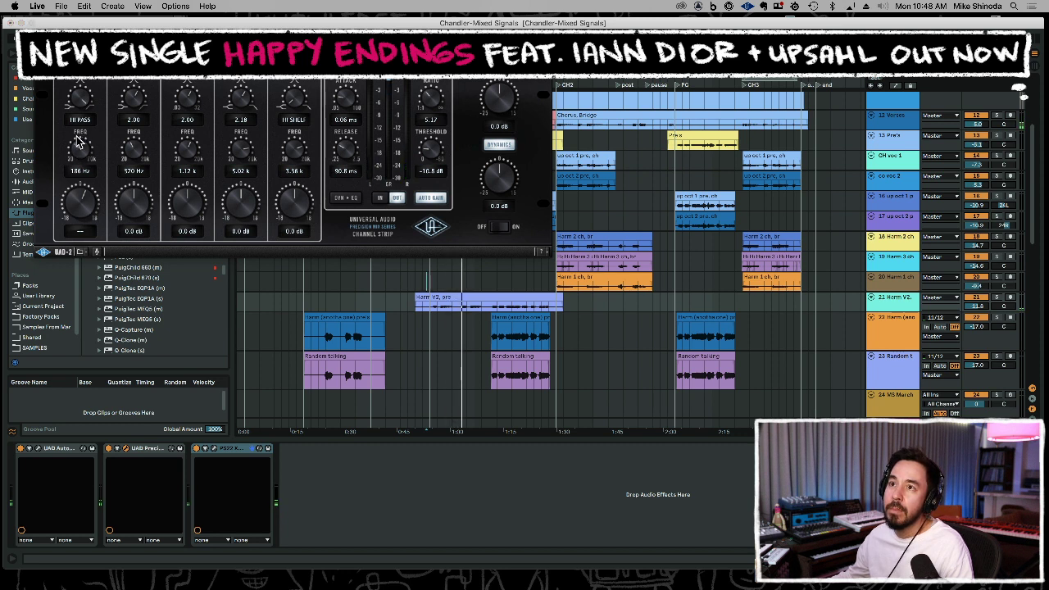
left_click(42, 46)
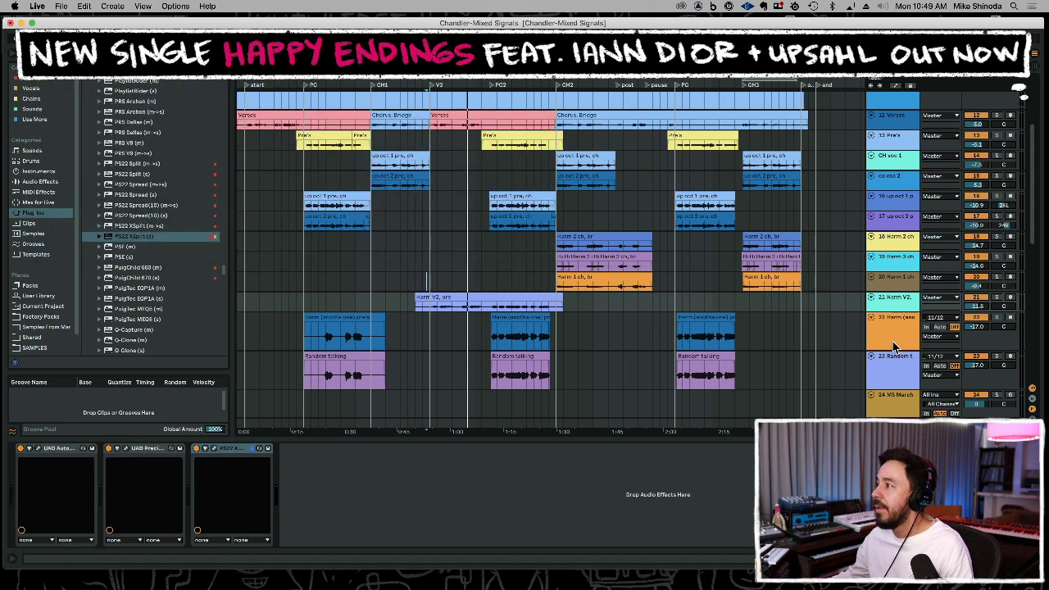
Select the Harm (another one) and Random talking tracks and shrink both to the compact track height.
left_click(892, 375)
left_click(891, 365, "shift")
left_click_drag(893, 344, 896, 333)
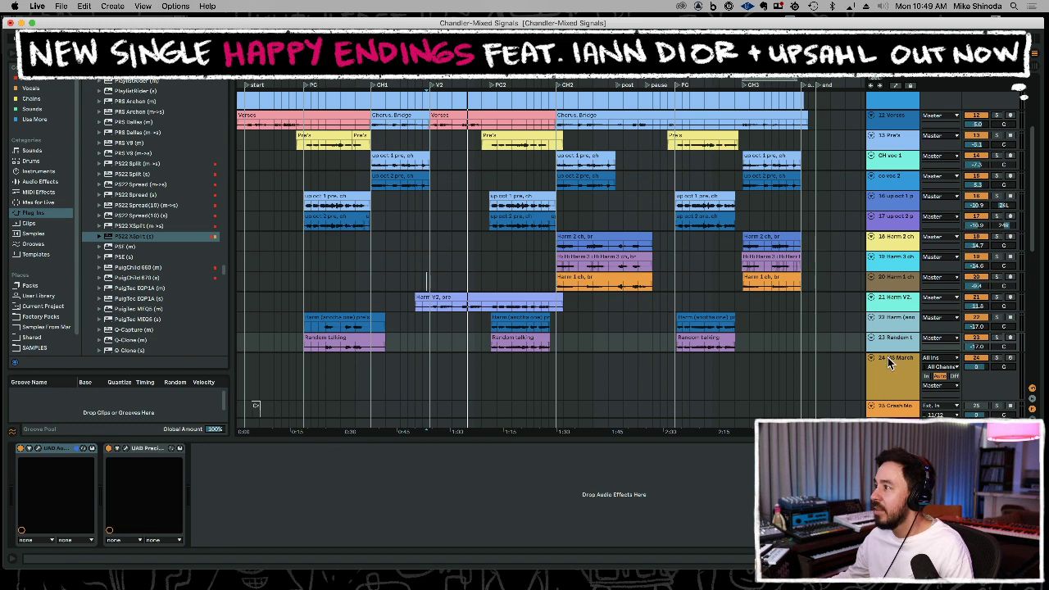
left_click(887, 358)
key("minus")
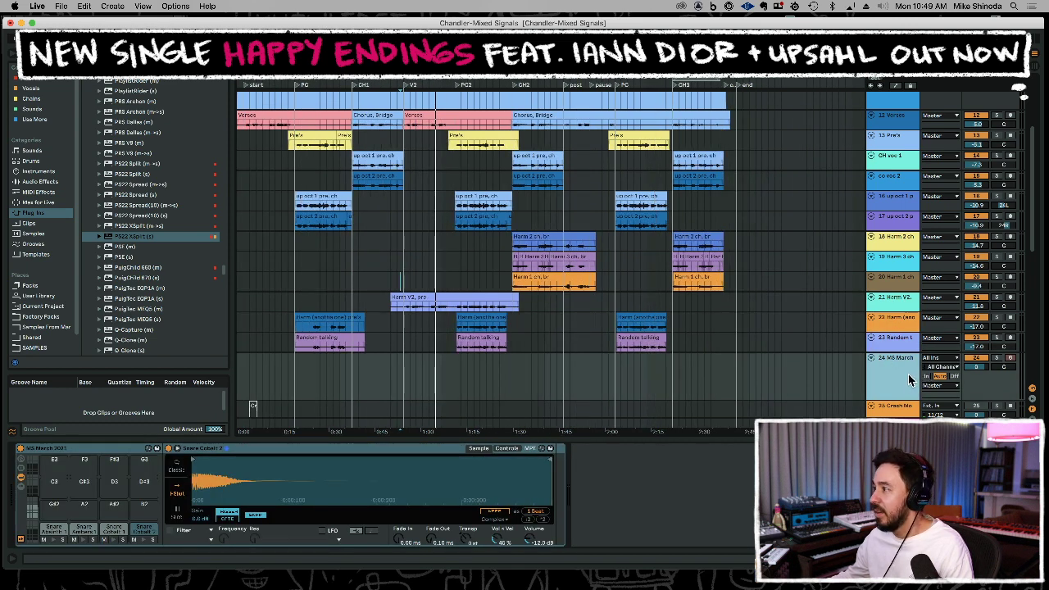
left_click_drag(900, 395, 904, 375)
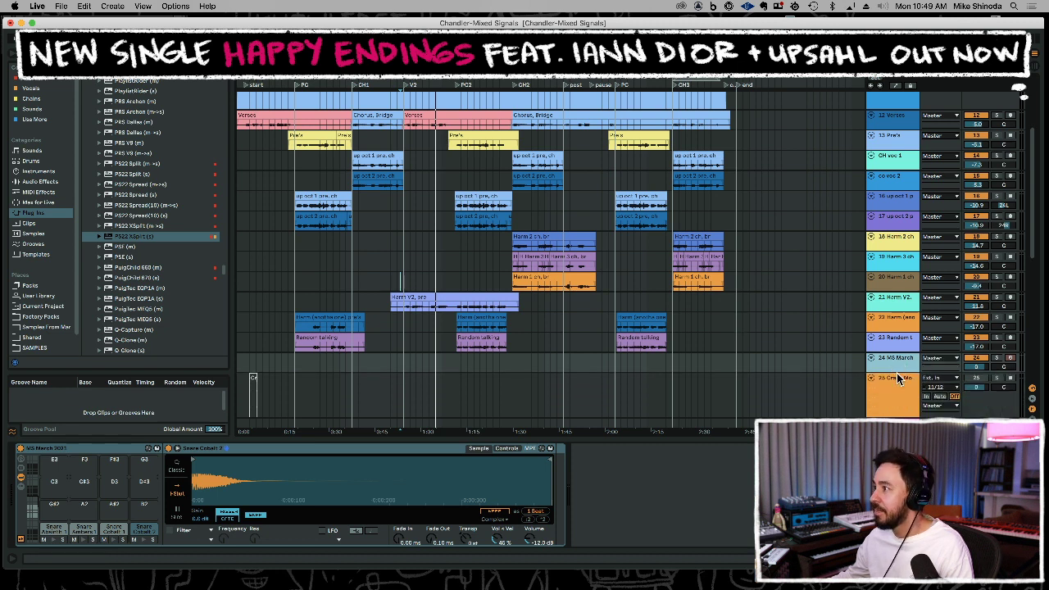
left_click_drag(897, 372, 899, 401)
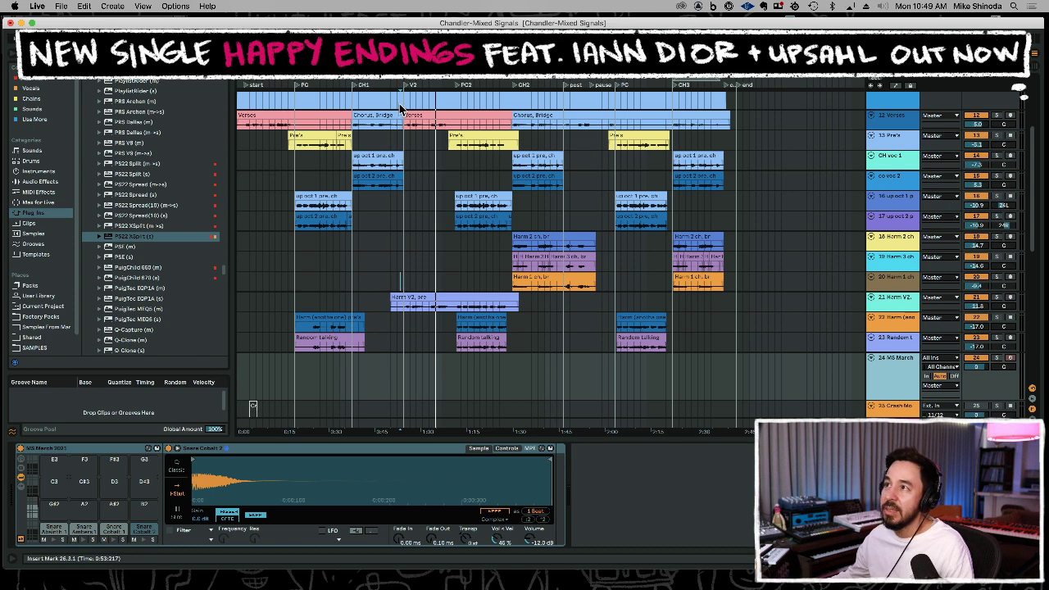
Delete the empty beginning of the Harm V2 clip from 24.3.1 to 26.3.1.
left_click_drag(427, 77, 427, 131)
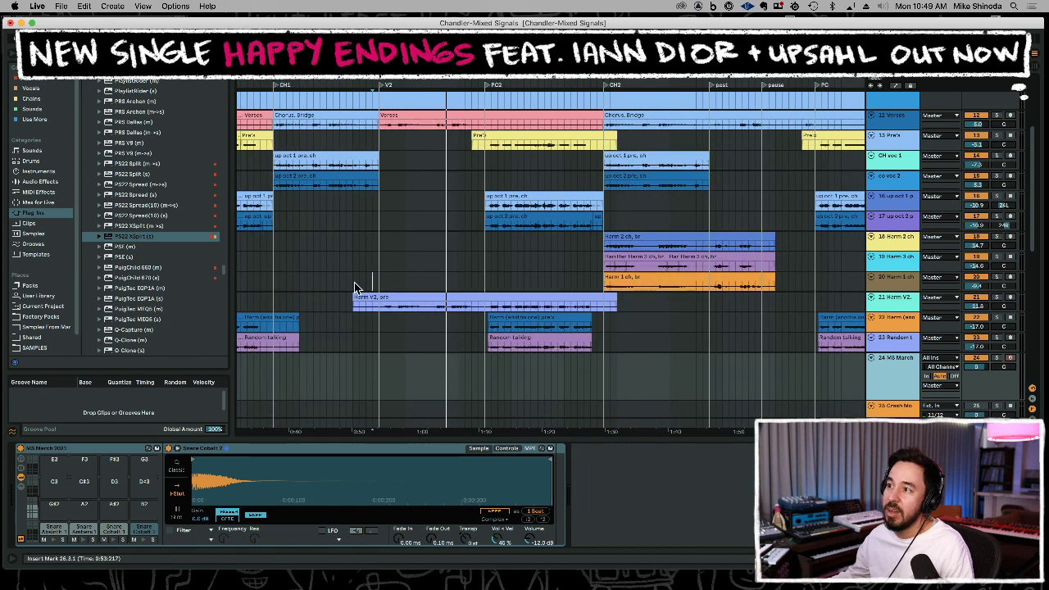
left_click_drag(348, 303, 362, 306)
left_click(370, 306)
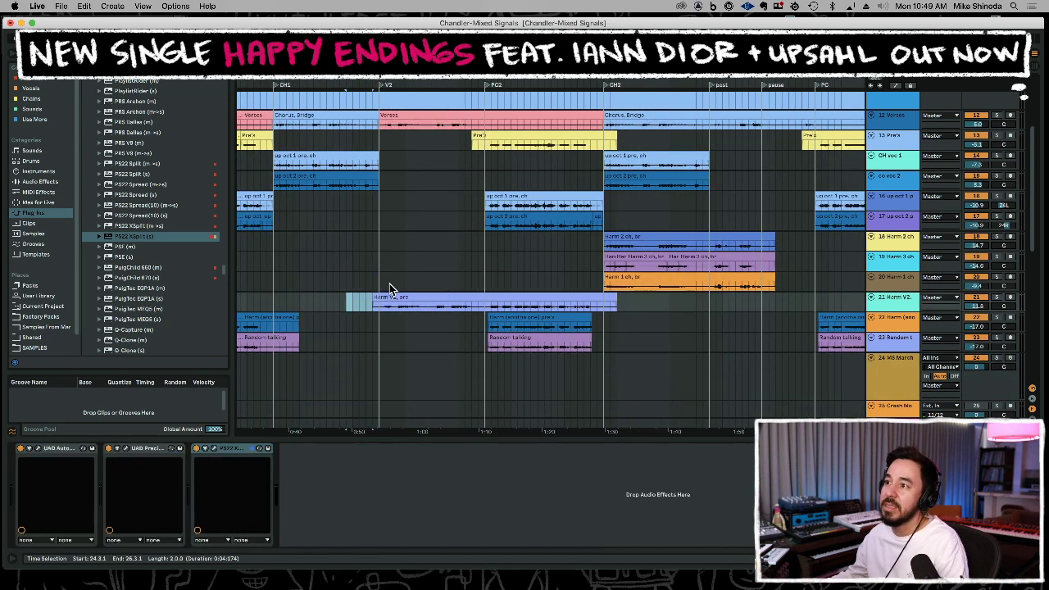
Play the song from the start of the second verse at 27.1.1 and stop playback.
left_click(381, 285)
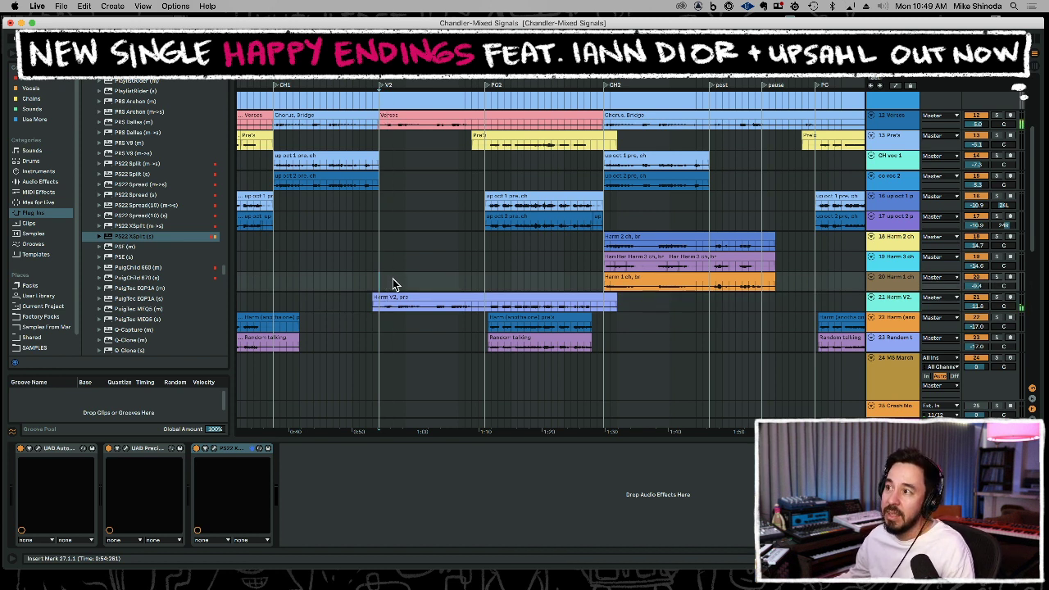
key("space")
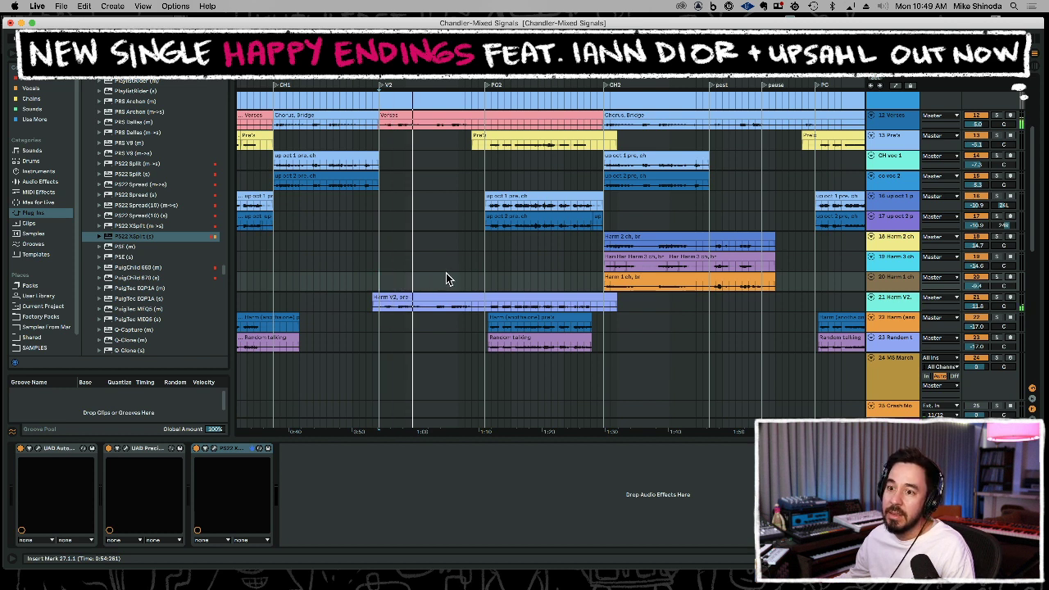
key("space")
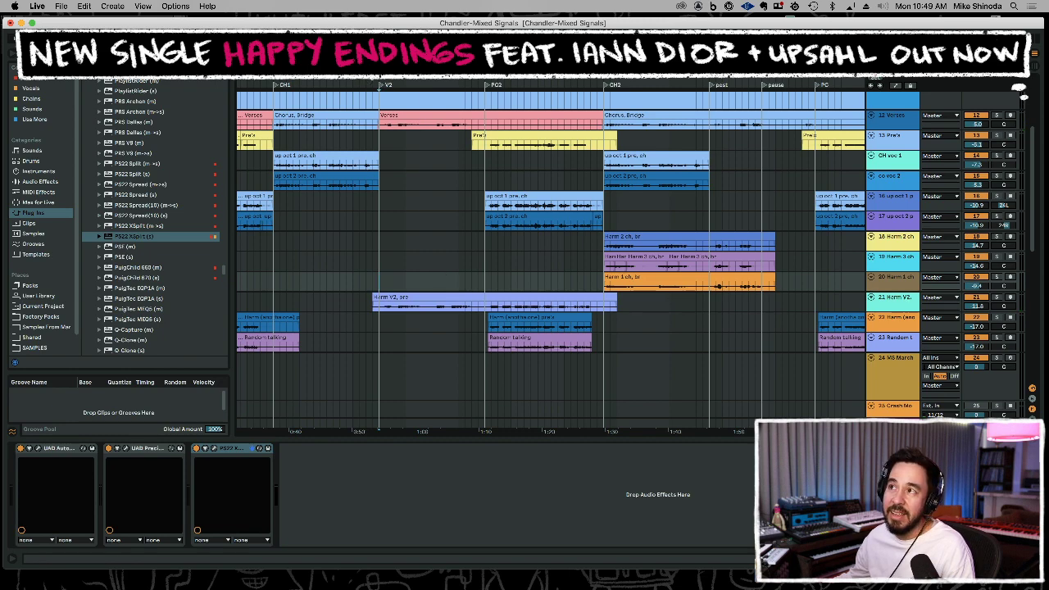
Enlarge the height of the Verses track below the Piano track so its waveforms can be edited.
key("minus")
key("minus")
key("minus")
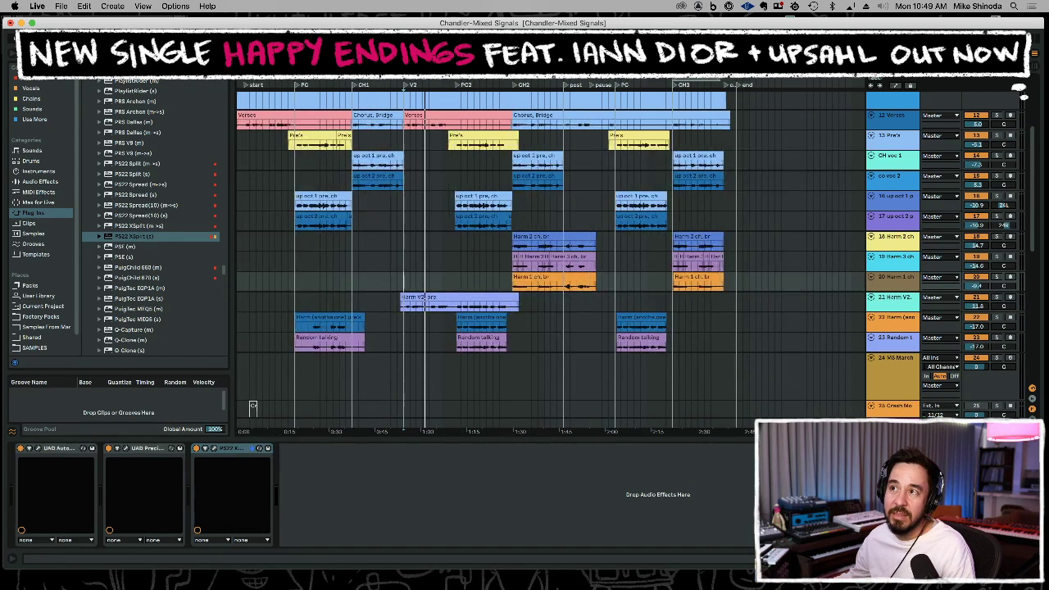
scroll(325, 244, "up", 5)
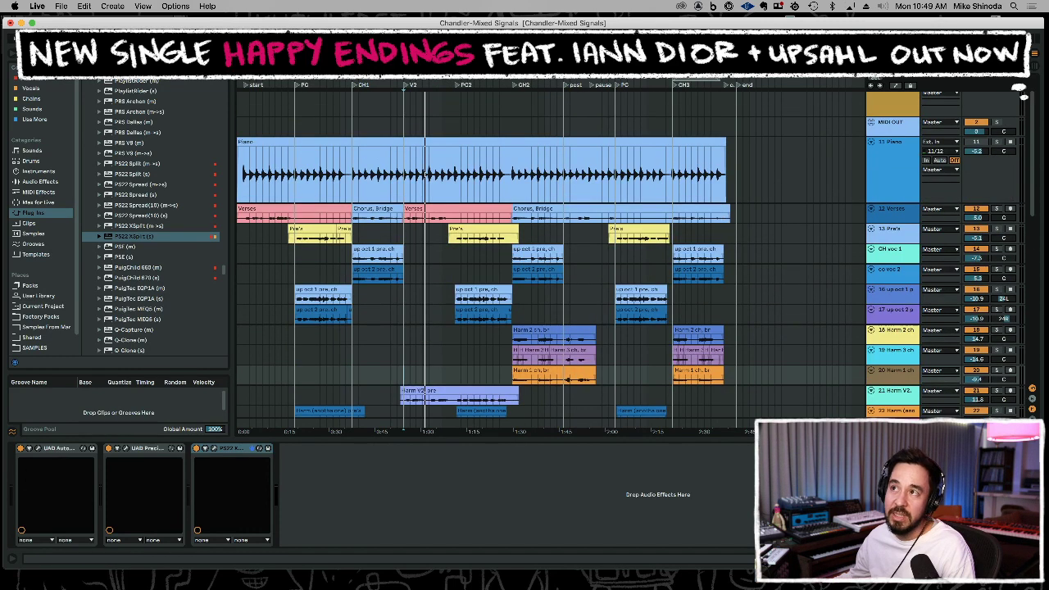
key("plus")
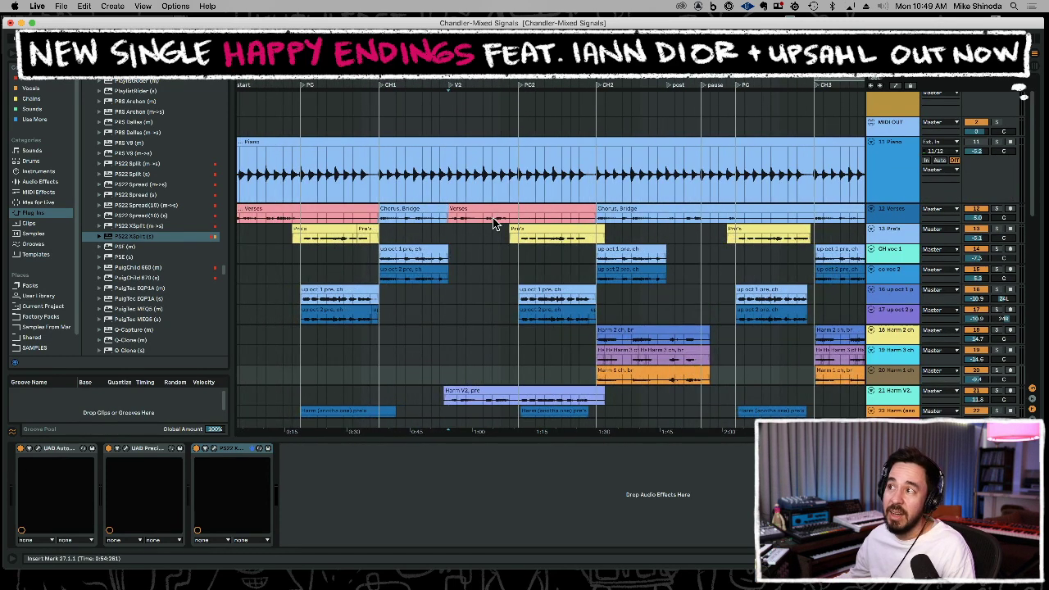
left_click_drag(892, 222, 891, 247)
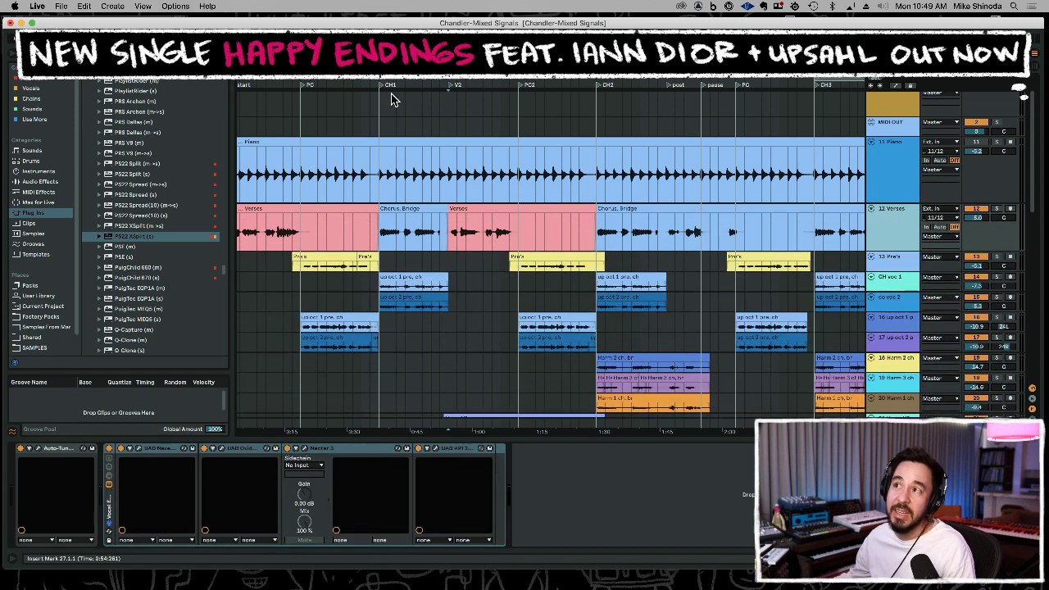
Delete the empty pre-chorus stretches from the Verses track at 11.1.1 to 19.1.1, 36.1.1 to 44.1.1 and 61.1.1 to 68.1.1.
key("minus")
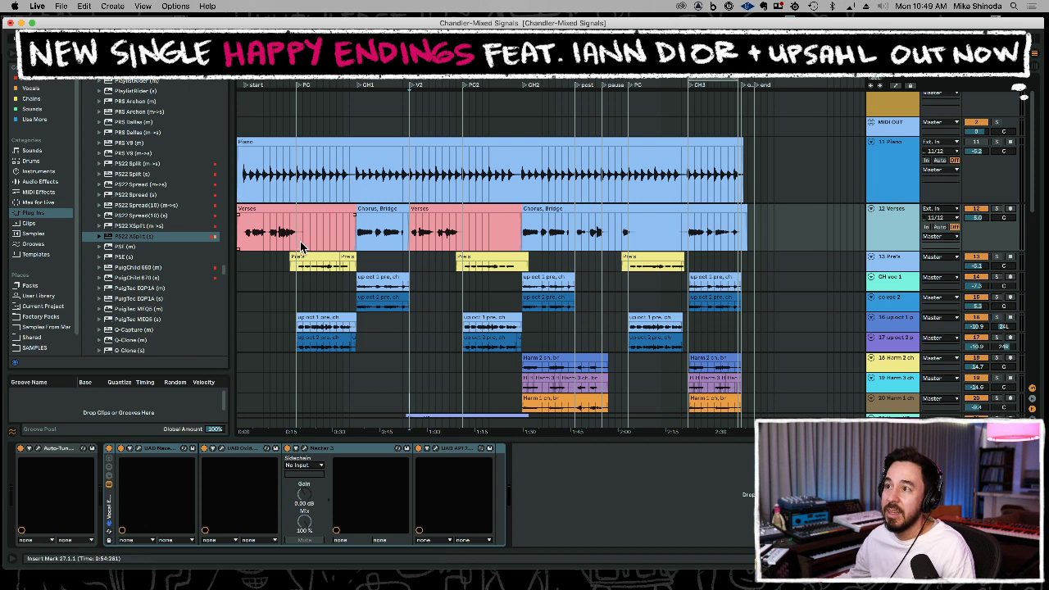
left_click_drag(301, 242, 349, 242)
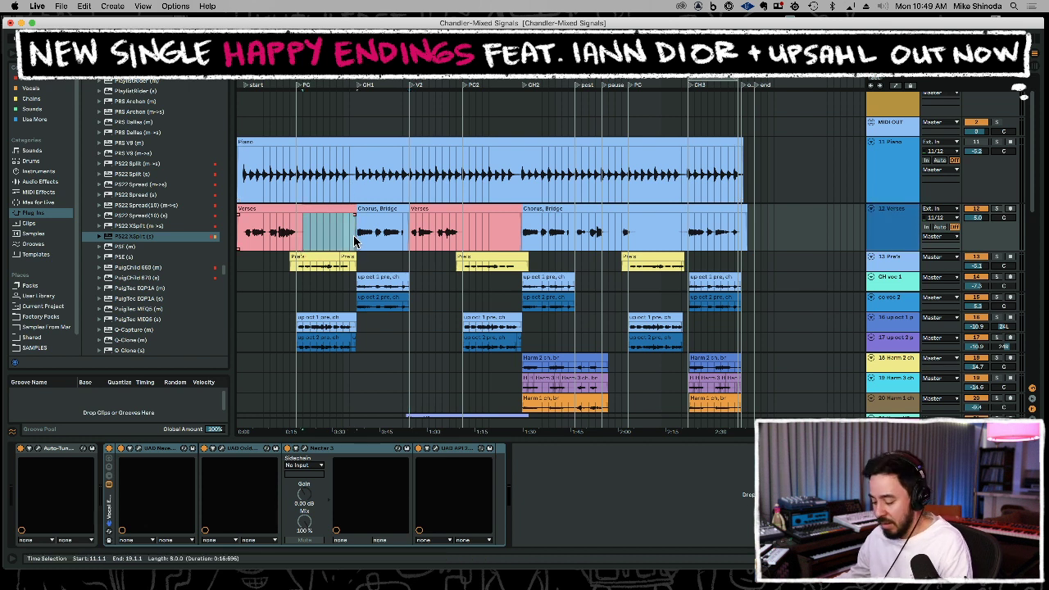
left_click_drag(471, 242, 515, 243)
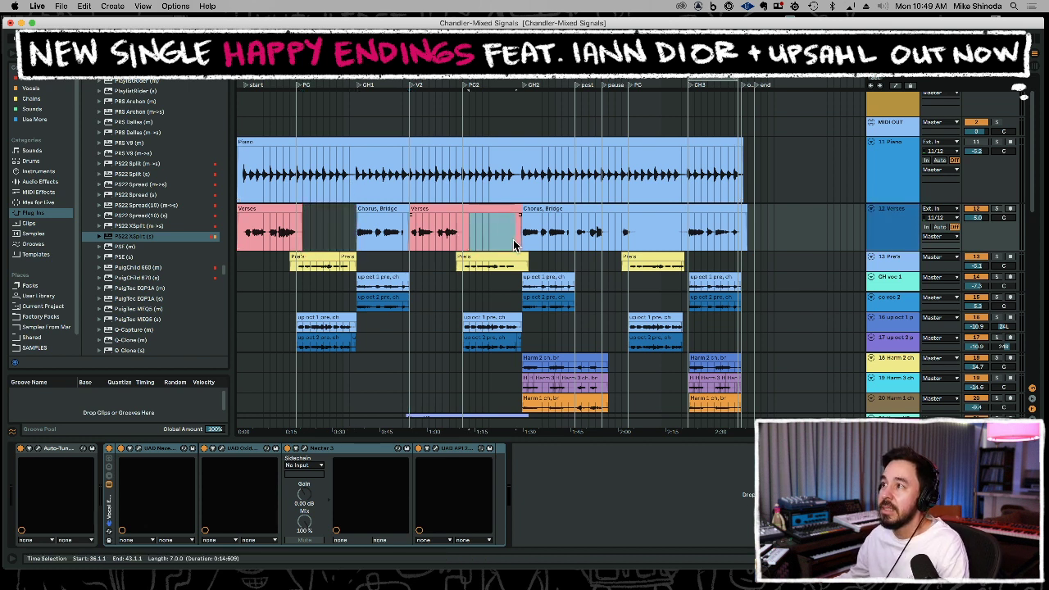
key("Delete")
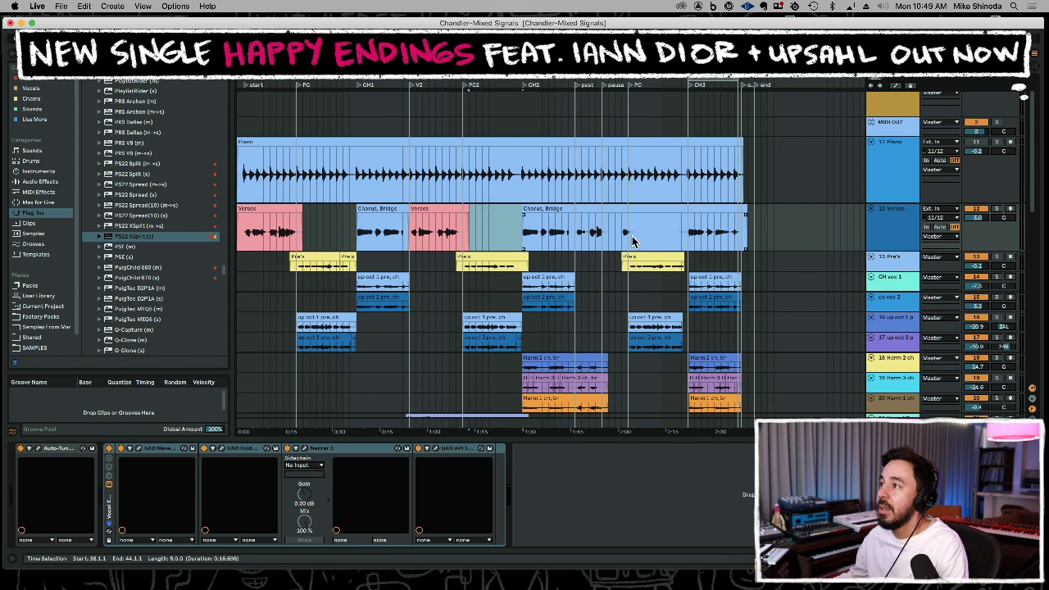
left_click_drag(632, 242, 680, 242)
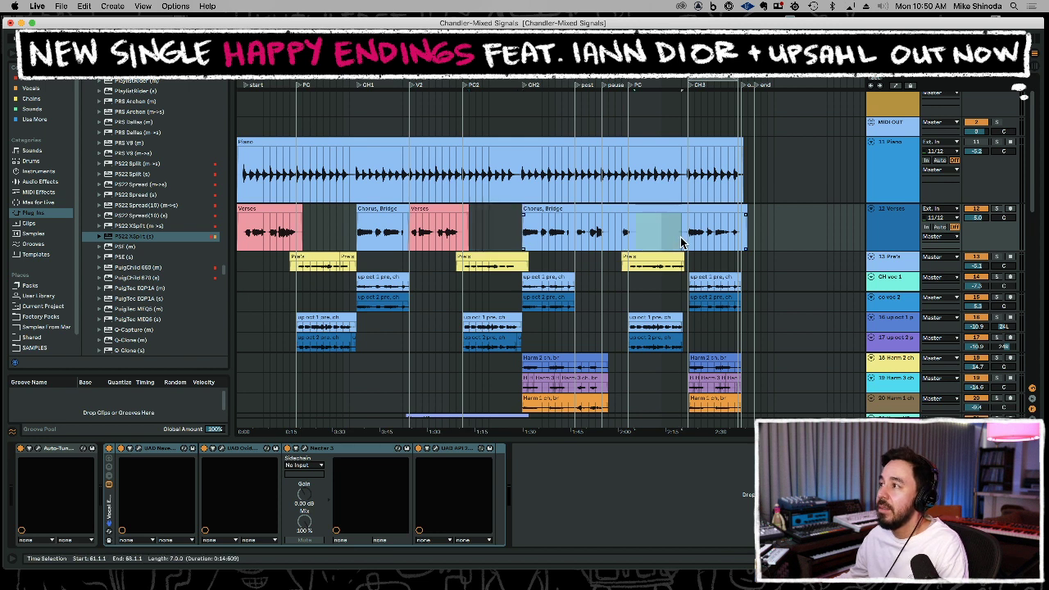
left_click(426, 267)
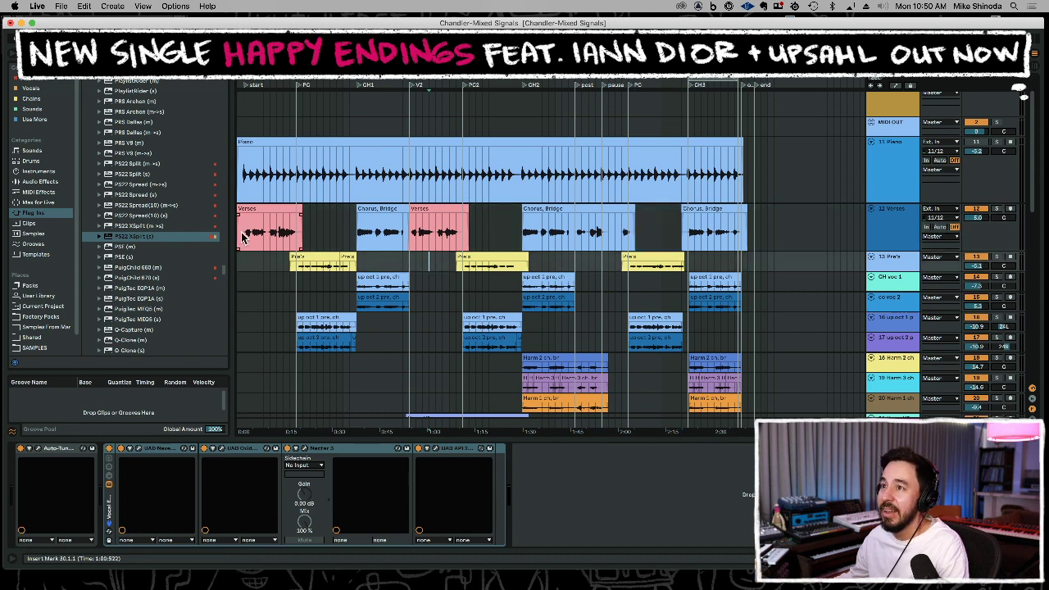
Trim the first Verses clip to the start marker and cut the remaining silence after both verses, ending the second one at 35.1.1.
scroll(239, 154, "up", 5)
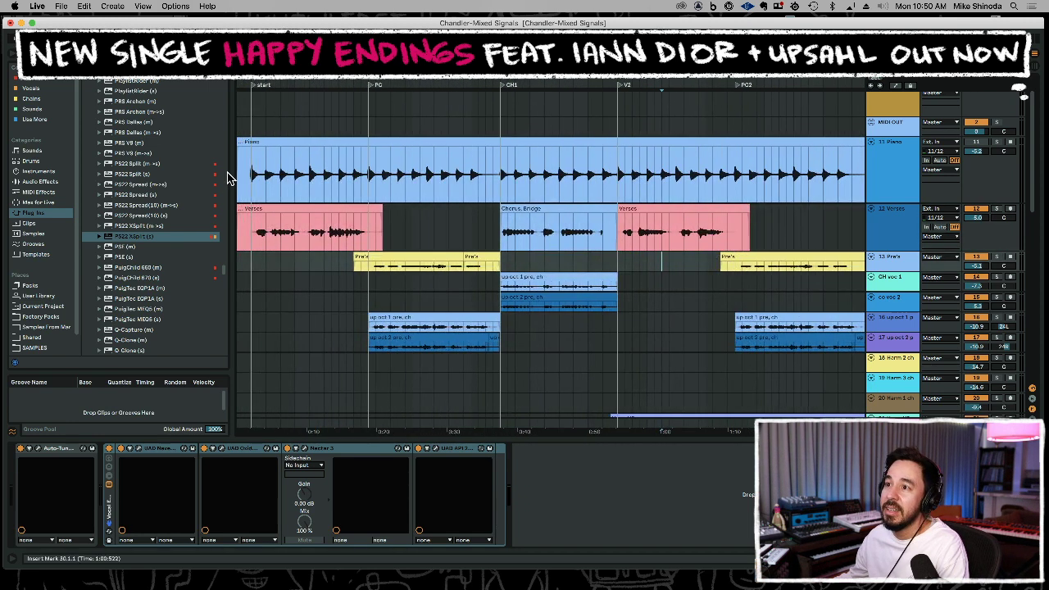
left_click_drag(252, 232, 232, 220)
key("Delete")
left_click_drag(377, 242, 396, 228)
left_click_drag(736, 244, 759, 239)
left_click_drag(591, 75, 591, 51)
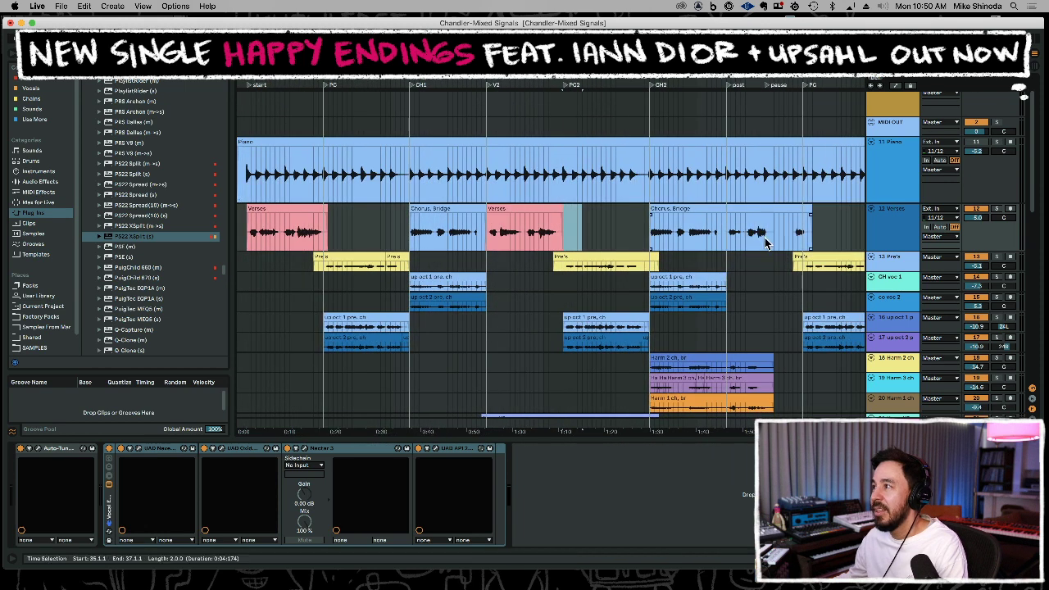
Delete the silence before and after the short vocal phrase at the third pre-chorus on the Verses track, ending that clip at 60.3.1.
left_click_drag(771, 244, 828, 236)
key("super+e")
key("Delete")
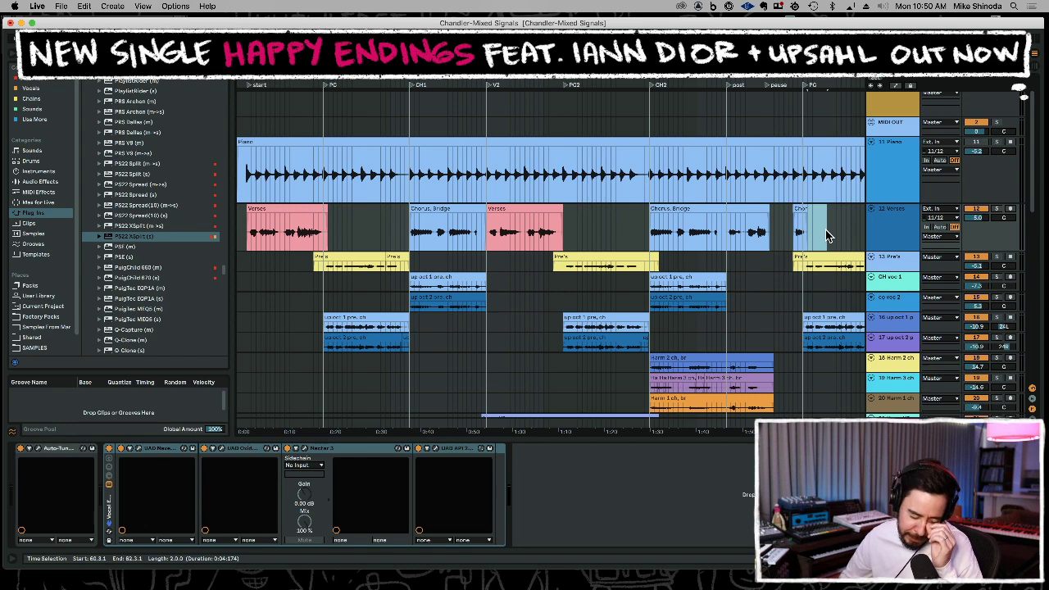
left_click_drag(328, 77, 366, 120)
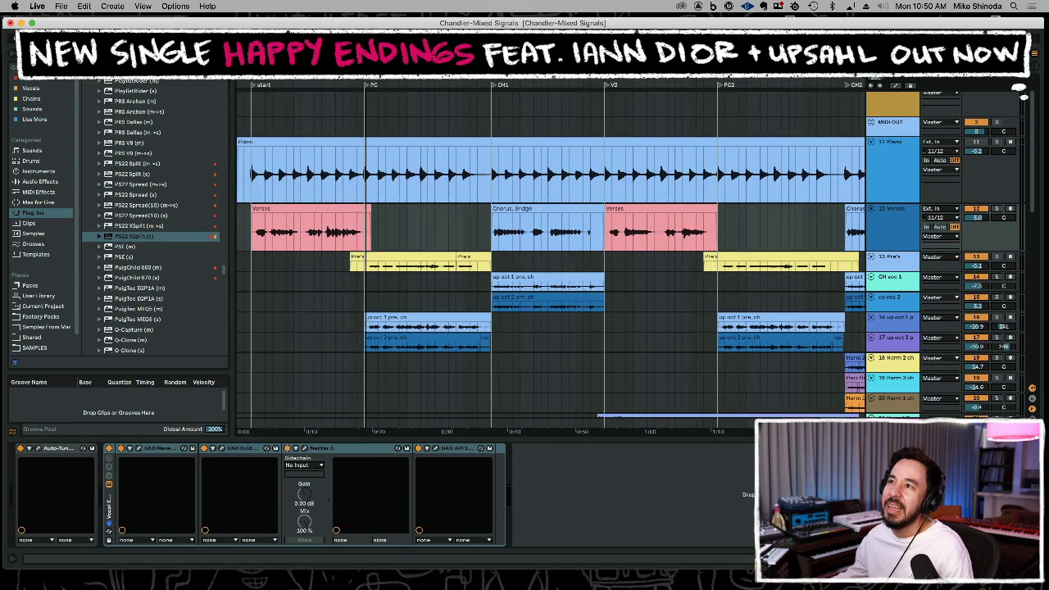
left_click(237, 185)
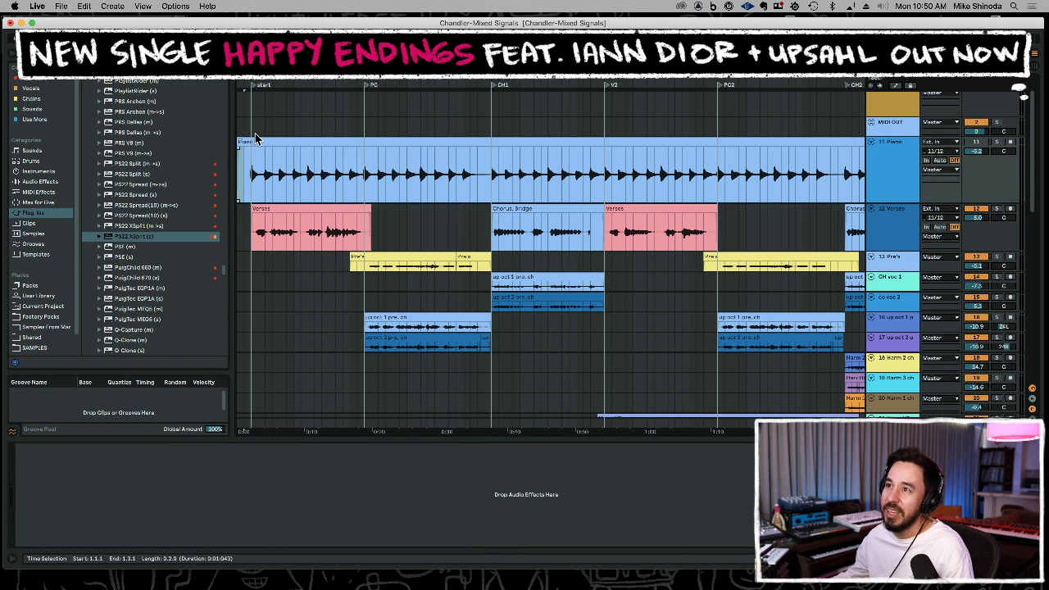
left_click_drag(251, 134, 238, 159)
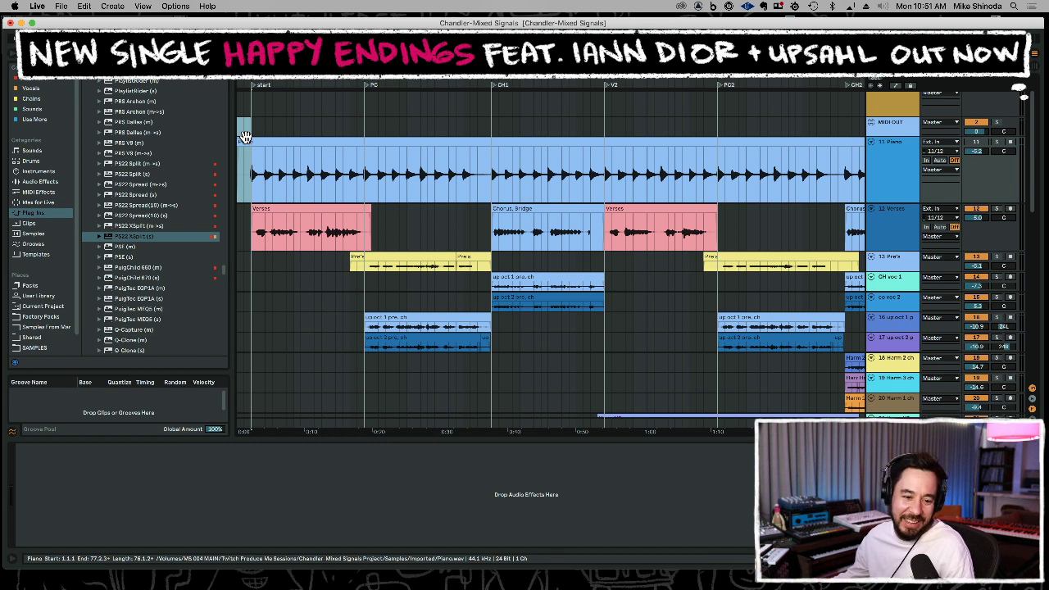
left_click(250, 141)
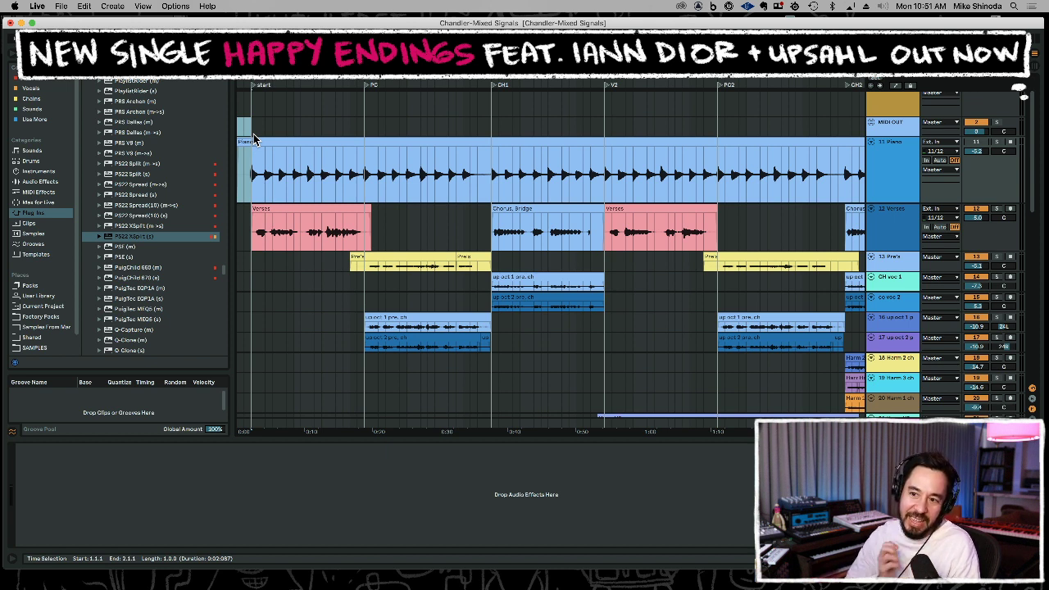
left_click_drag(284, 80, 268, 133)
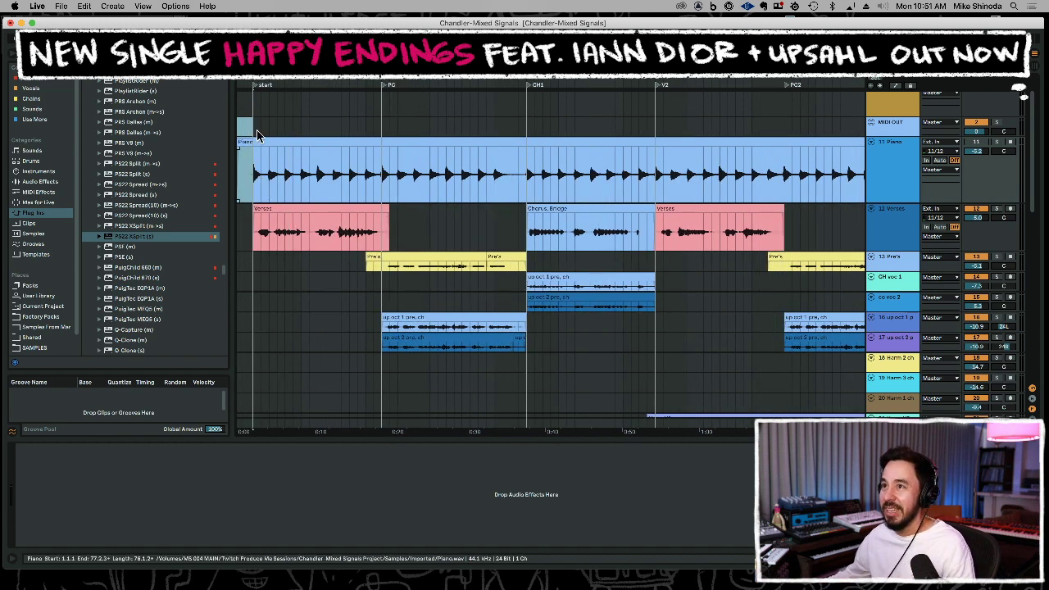
Select the whole Piano clip, play the song from the beginning and view the key 1 track.
left_click(254, 137)
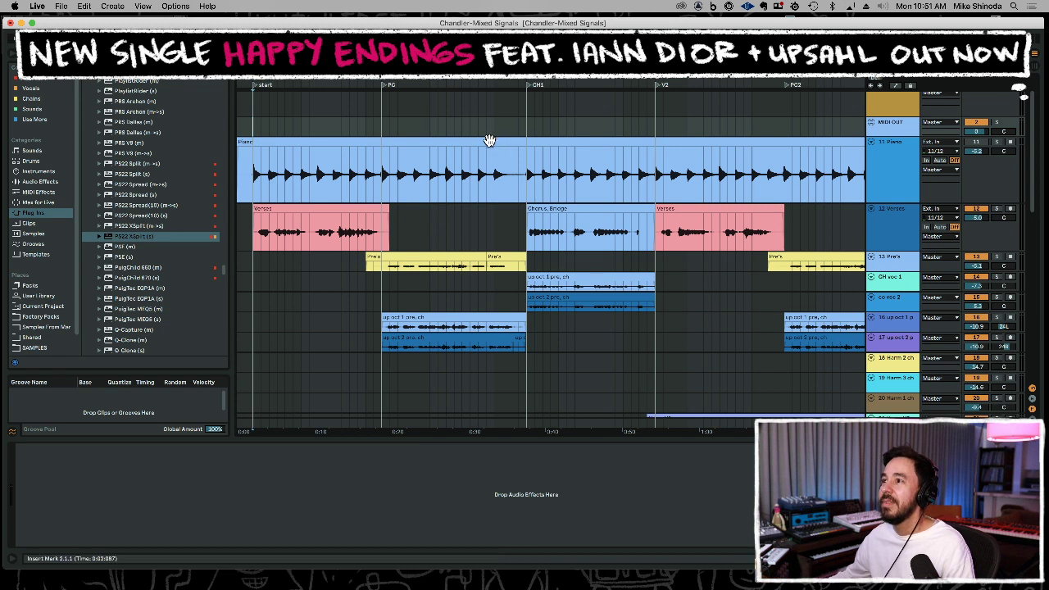
left_click(610, 156)
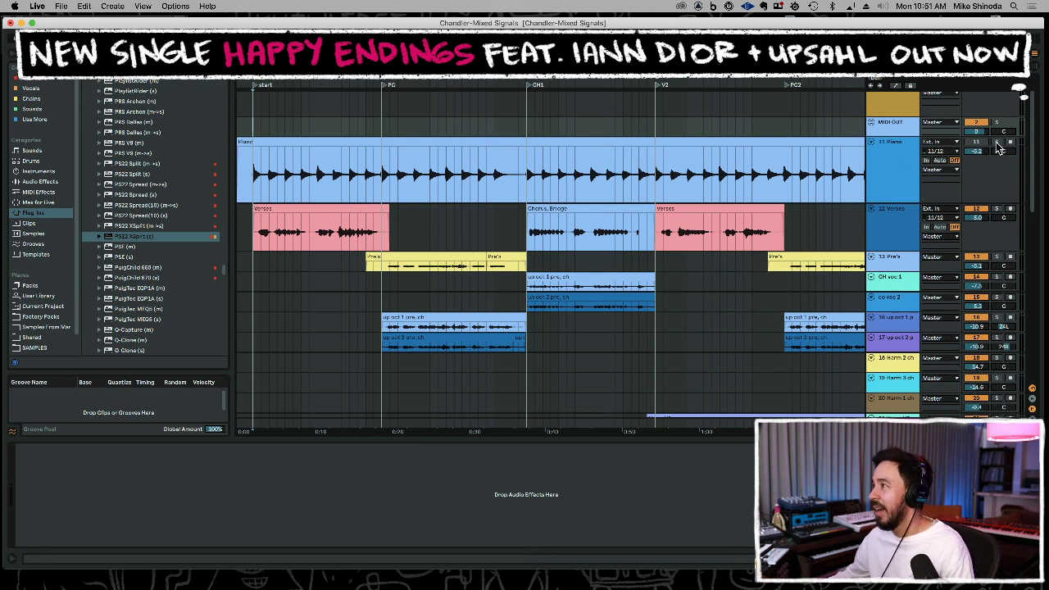
left_click(836, 141)
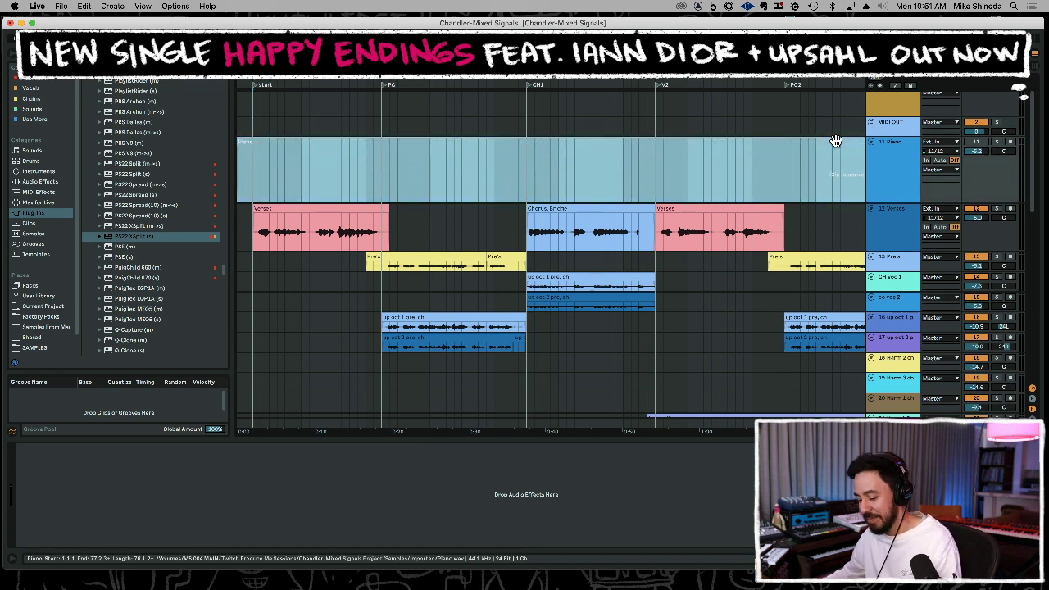
scroll(361, 179, "down", 10)
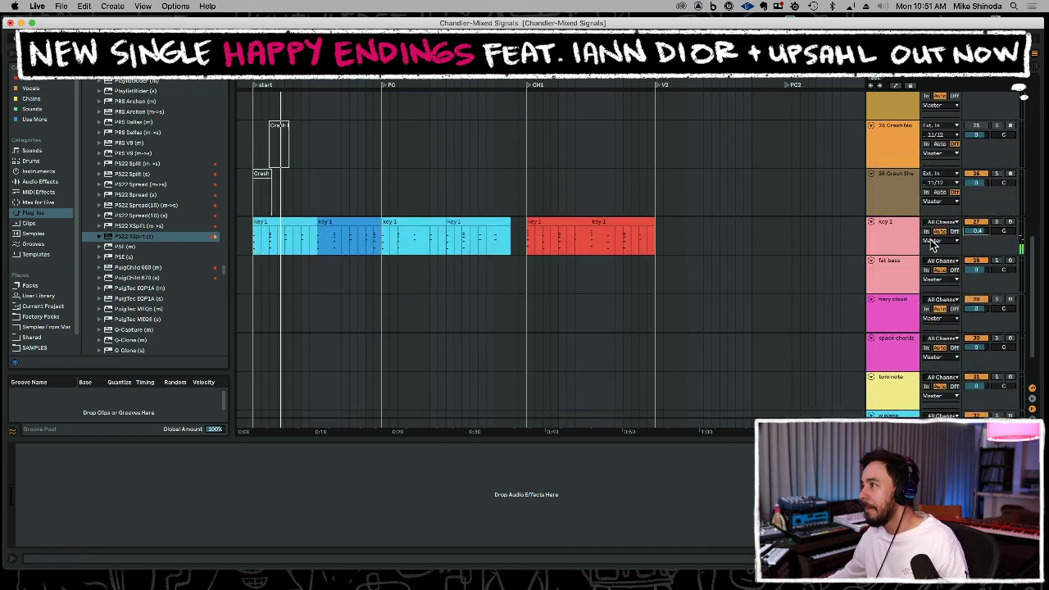
Copy the dark blue key 1 clip at 6.1.1 over the key 1 clips at 10.1.1 and 2.1.1.
left_click_drag(550, 85, 638, 105)
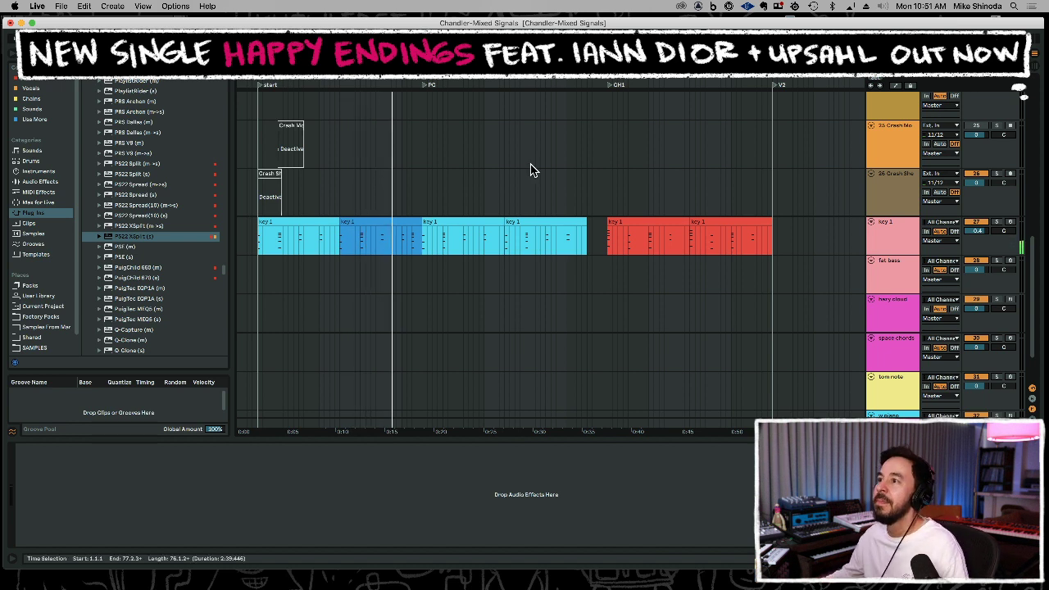
left_click(406, 232)
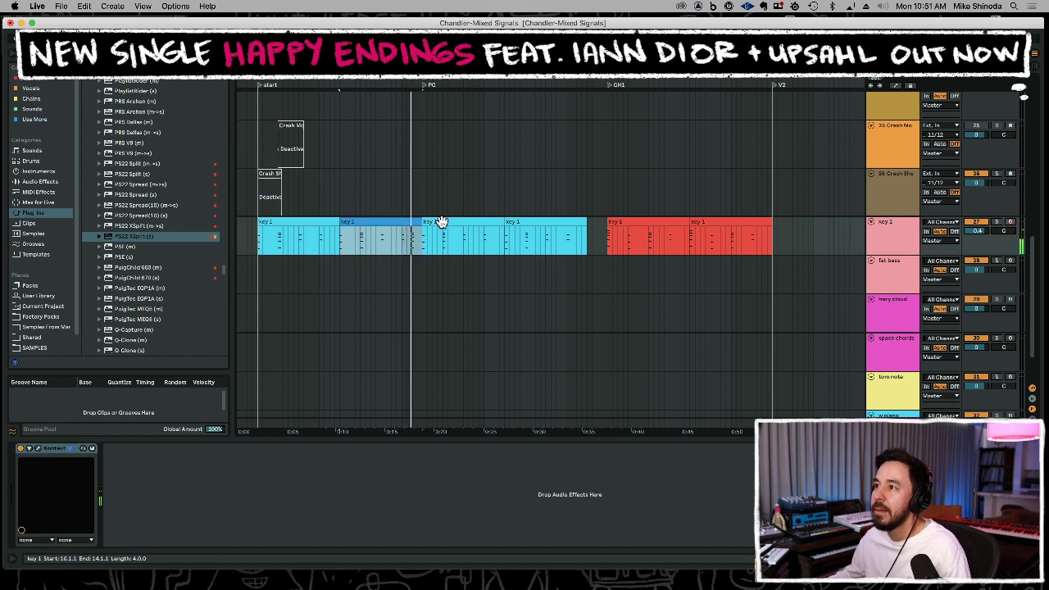
key("super+d")
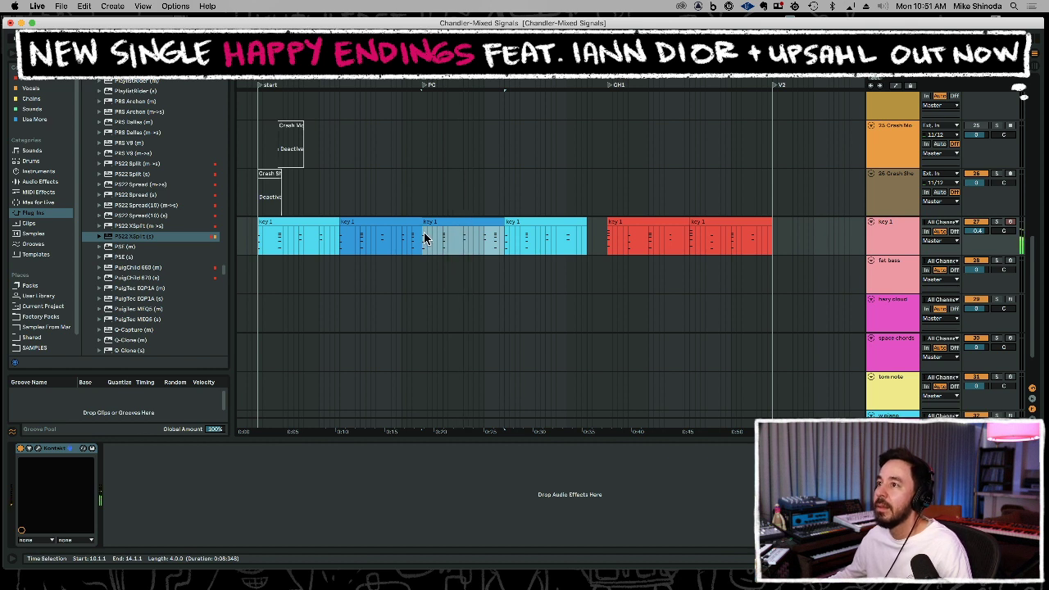
left_click(257, 242)
key("super+v")
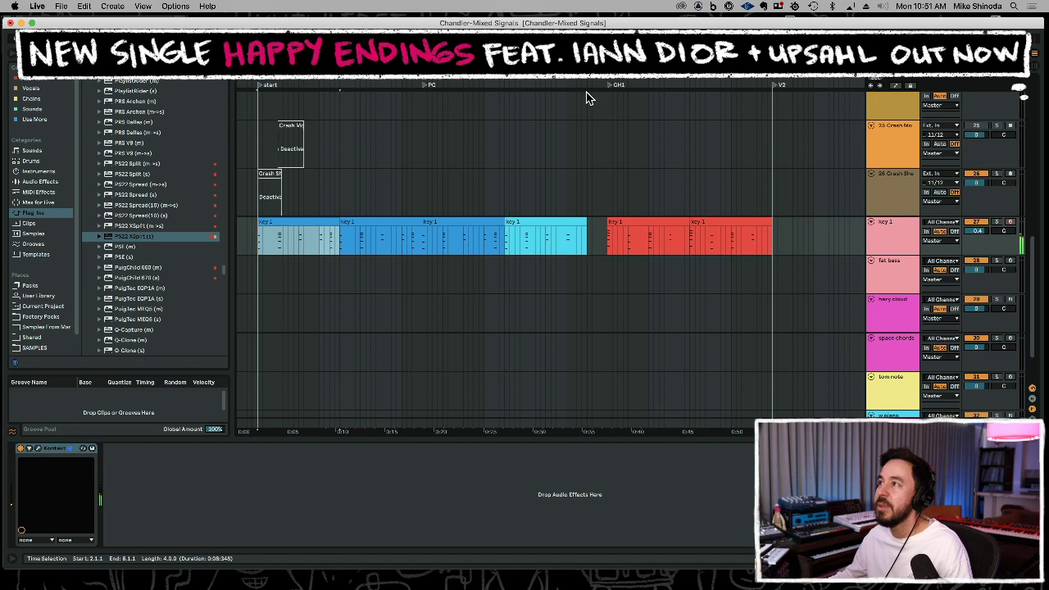
left_click_drag(503, 81, 504, 50)
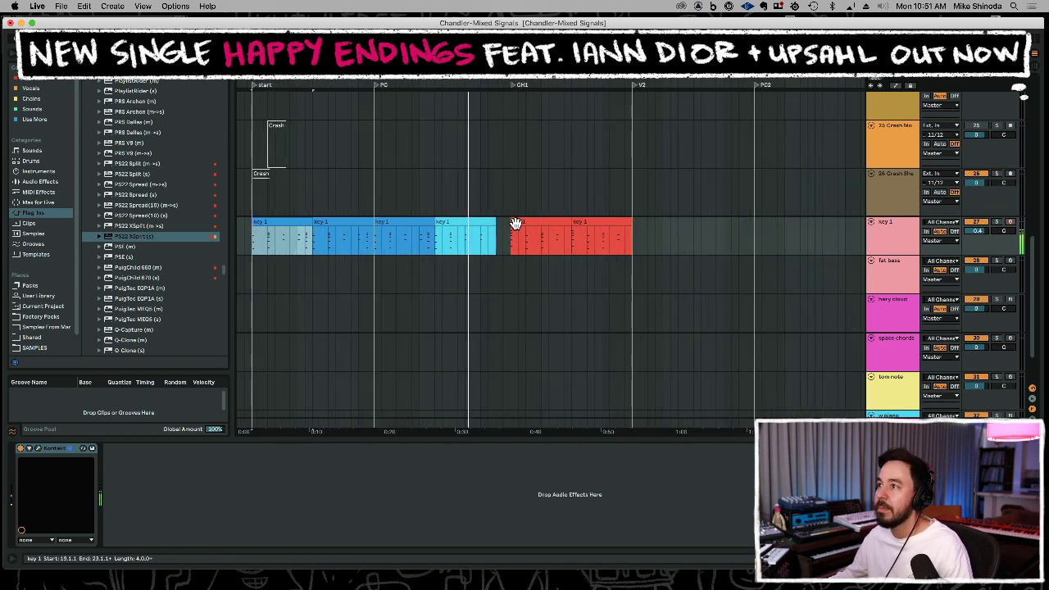
Copy the blue key 1 clips spanning the first verse and pre-chorus to the V2 marker at 27.1.1.
left_click_drag(480, 243, 493, 241)
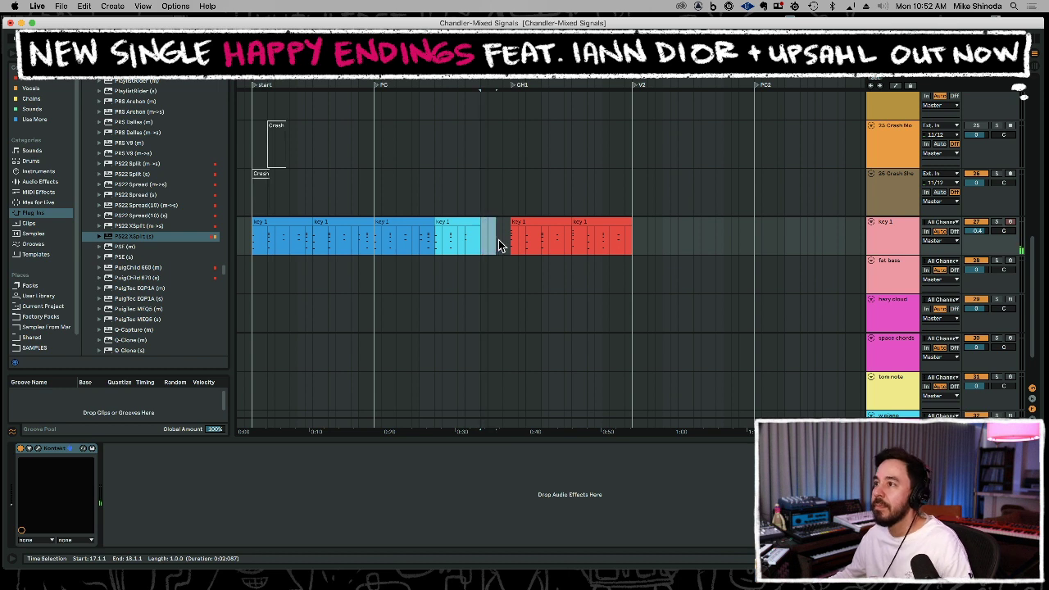
left_click(288, 223)
key("super+c")
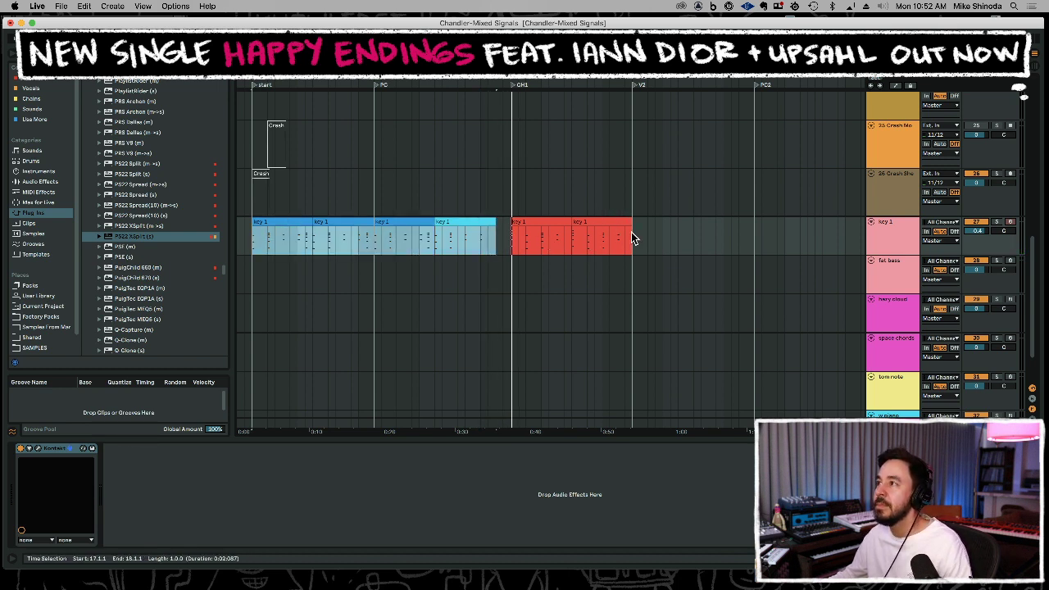
left_click(634, 232)
key("super+v")
Delete the silence at the start of the third pre-chorus clip on the Pre's track, back to the PC marker.
scroll(634, 233, "up", 10)
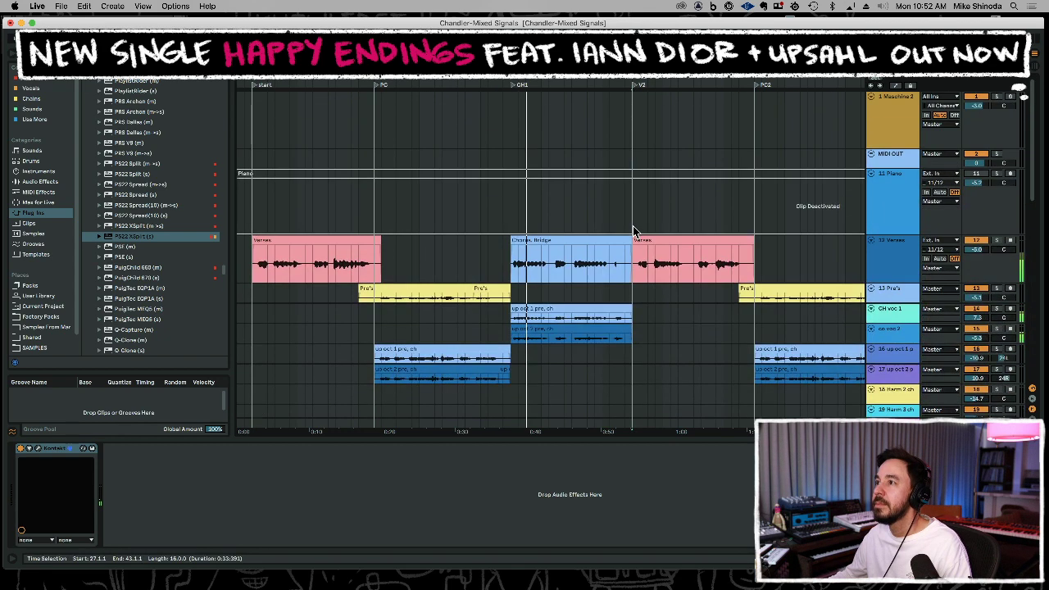
scroll(705, 196, "right", 5)
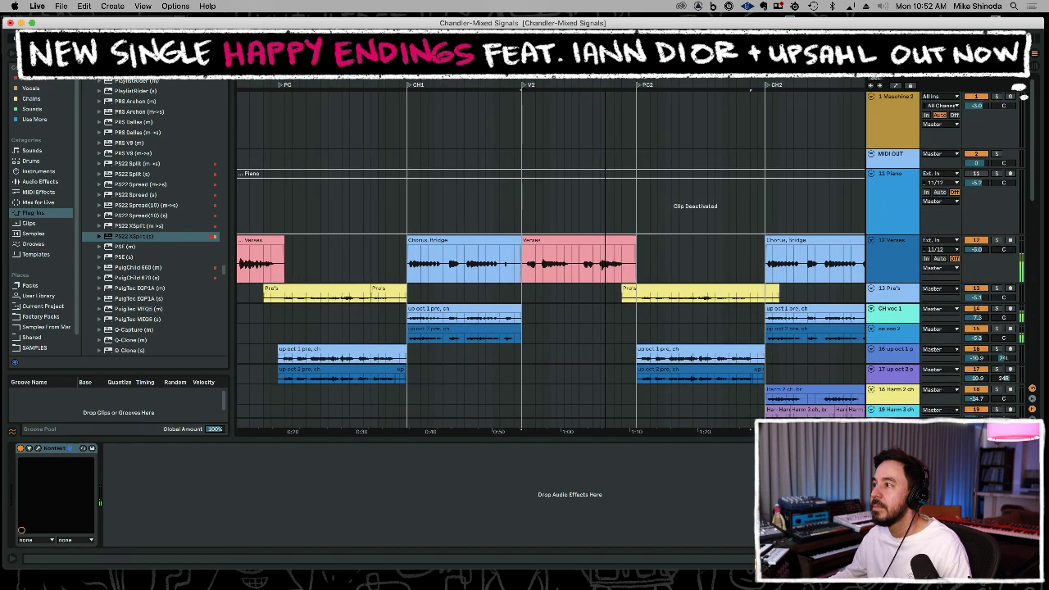
left_click_drag(742, 92, 557, 77)
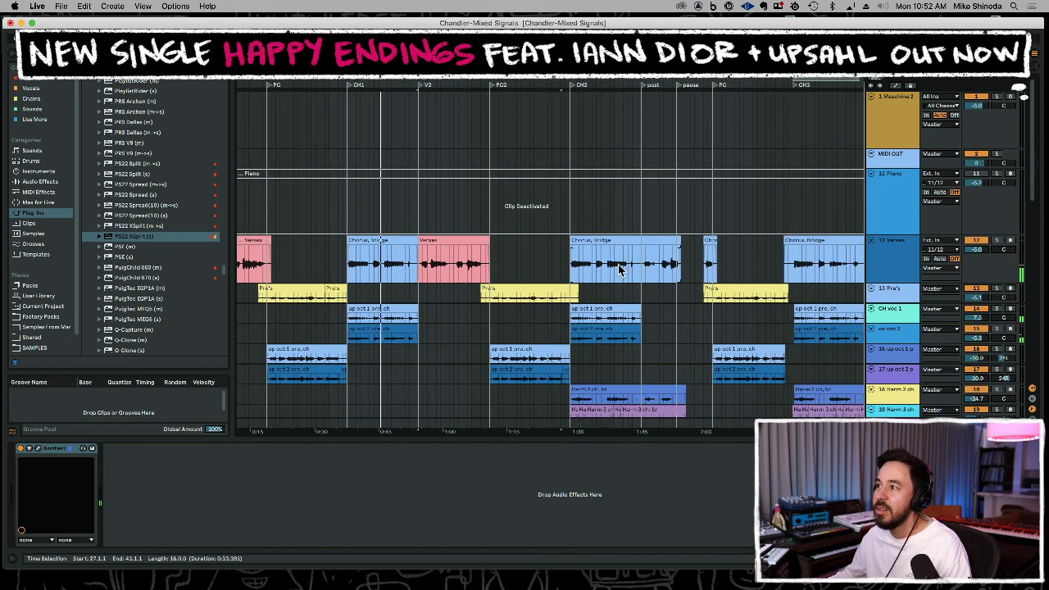
left_click_drag(773, 303, 718, 369)
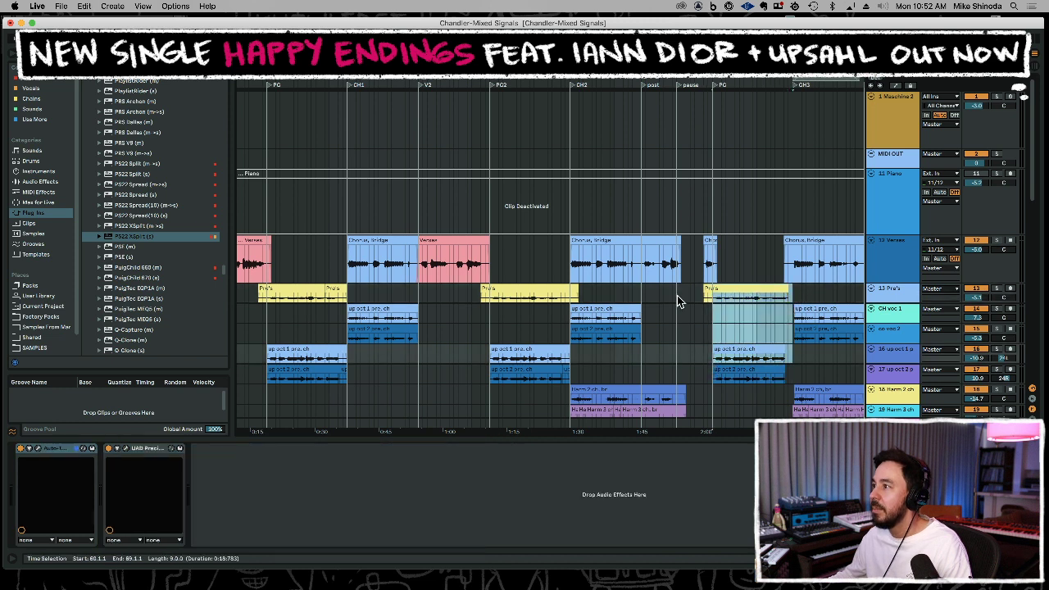
left_click_drag(687, 297, 697, 298)
key("Delete")
Try pasting the third pre-chorus vocals over the second pre-chorus and deleting the leftover Pre's audio before CH2.
left_click_drag(573, 380, 478, 296)
key("super+v")
key("space")
key("Delete")
left_click_drag(598, 296, 565, 291)
key("Delete")
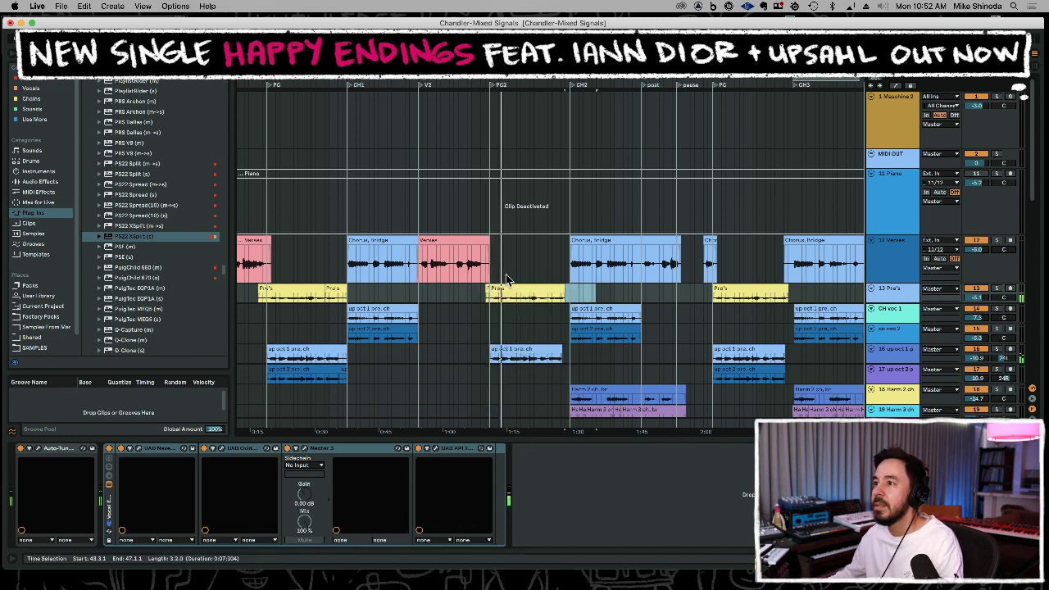
Play the first pre-chorus from 15.3.1 for comparison, and undo the edits to the second pre-chorus vocals.
left_click(320, 264)
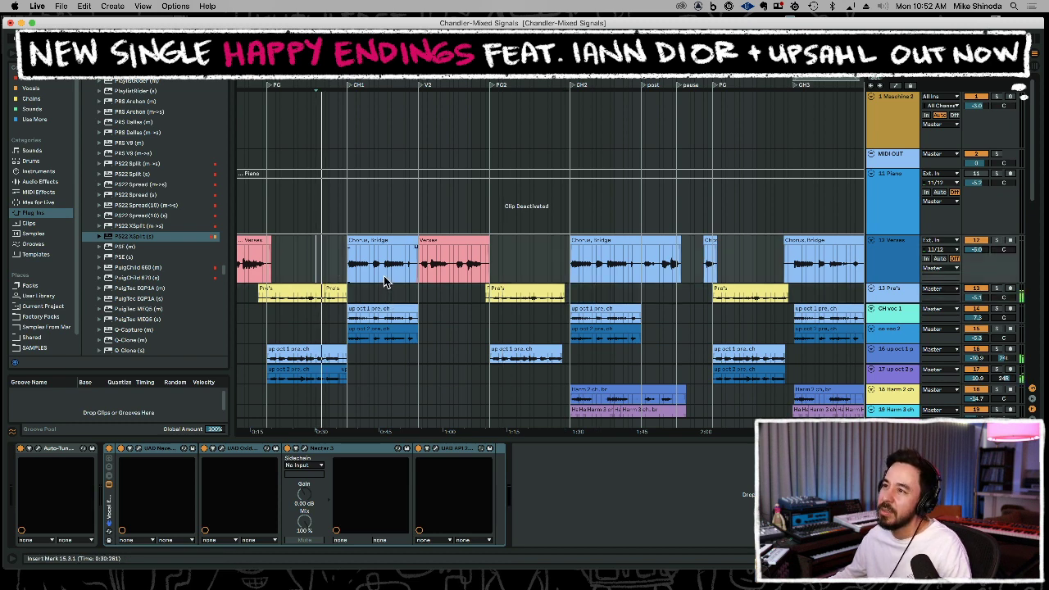
scroll(496, 345, "down", 4)
scroll(495, 345, "down", 2)
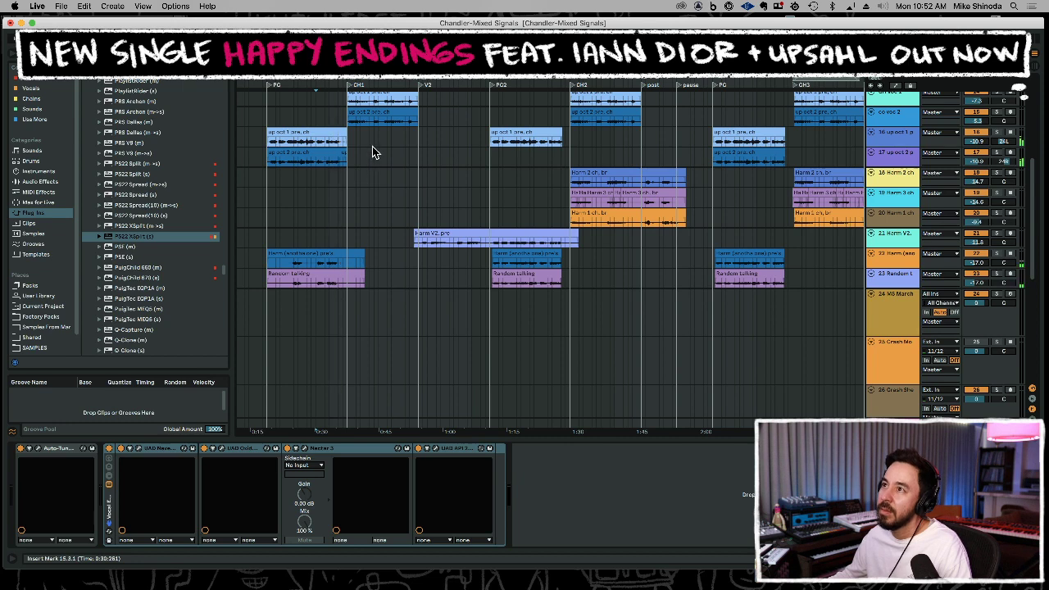
scroll(373, 146, "up", 6)
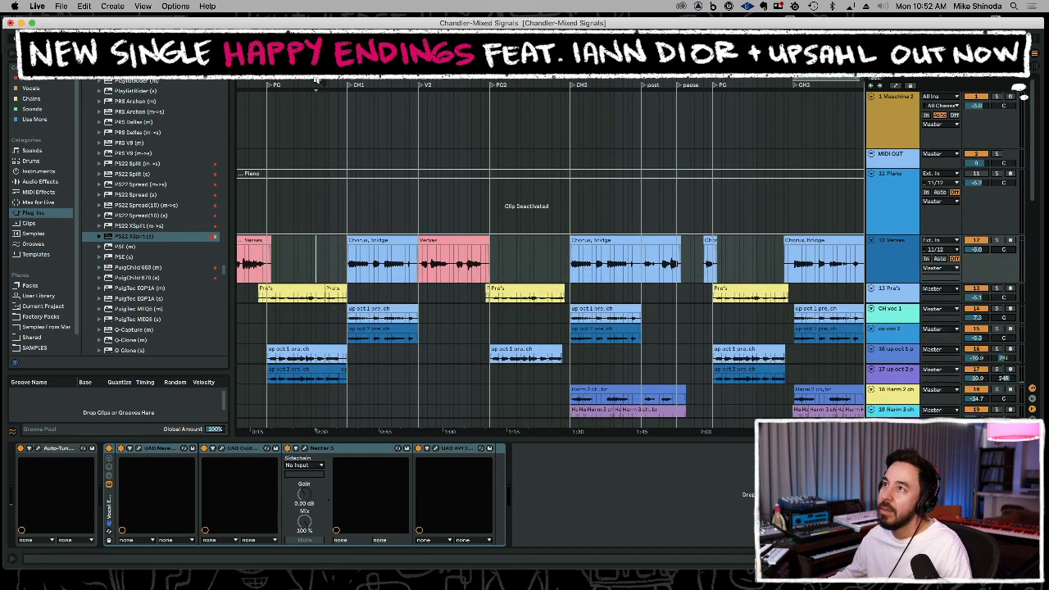
left_click_drag(326, 85, 326, 89)
key("super+z")
key("super+z")
key("super+z")
key("super+z")
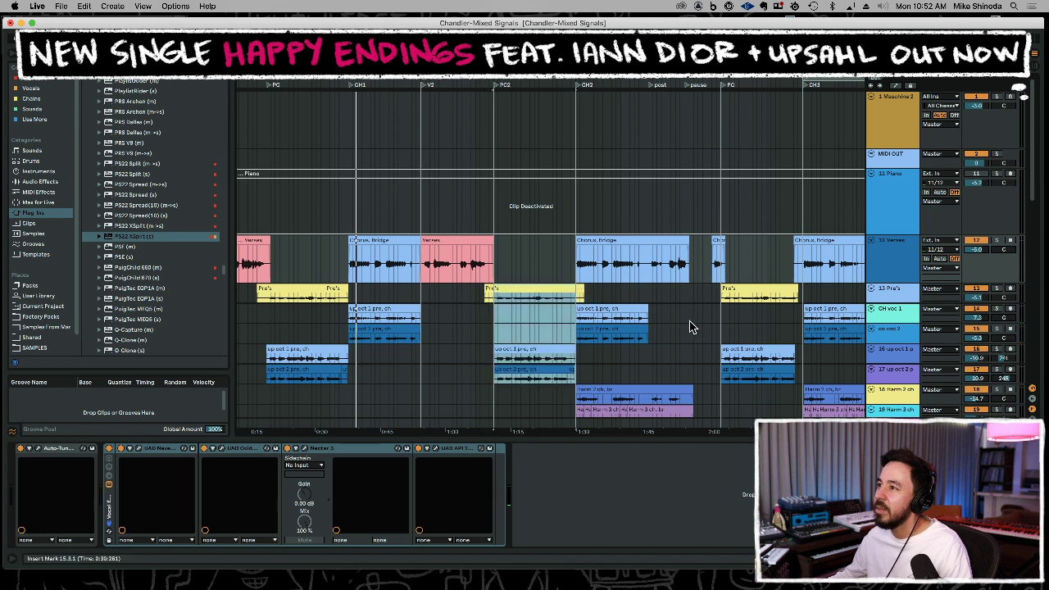
Compare the endings of the second and third pre-choruses, and copy the Pre's vocal from 67.1.1 to 68.4.1.
left_click(557, 274)
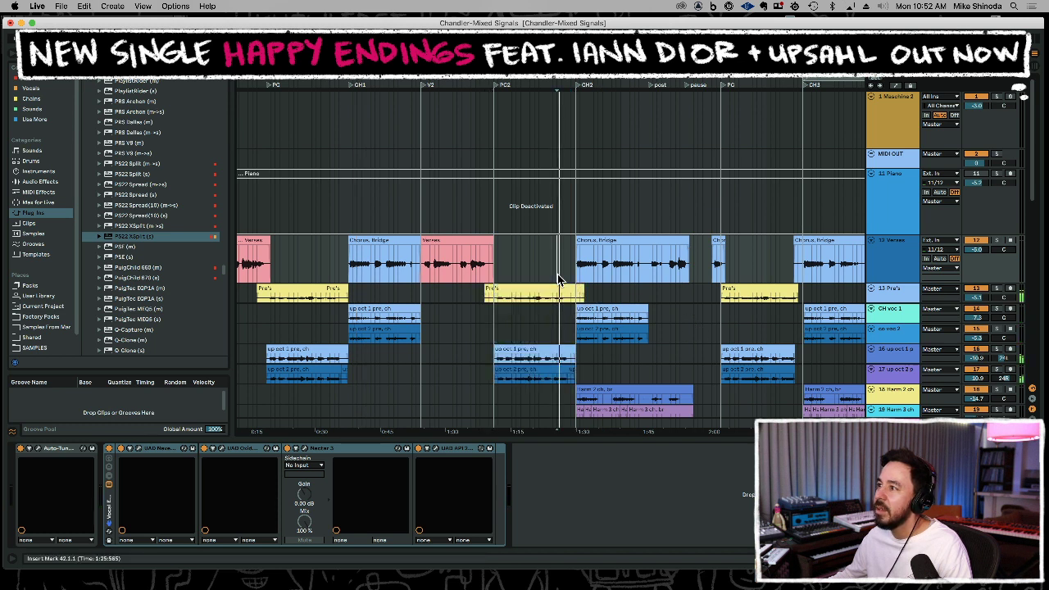
left_click(779, 275)
left_click_drag(803, 74, 803, 171)
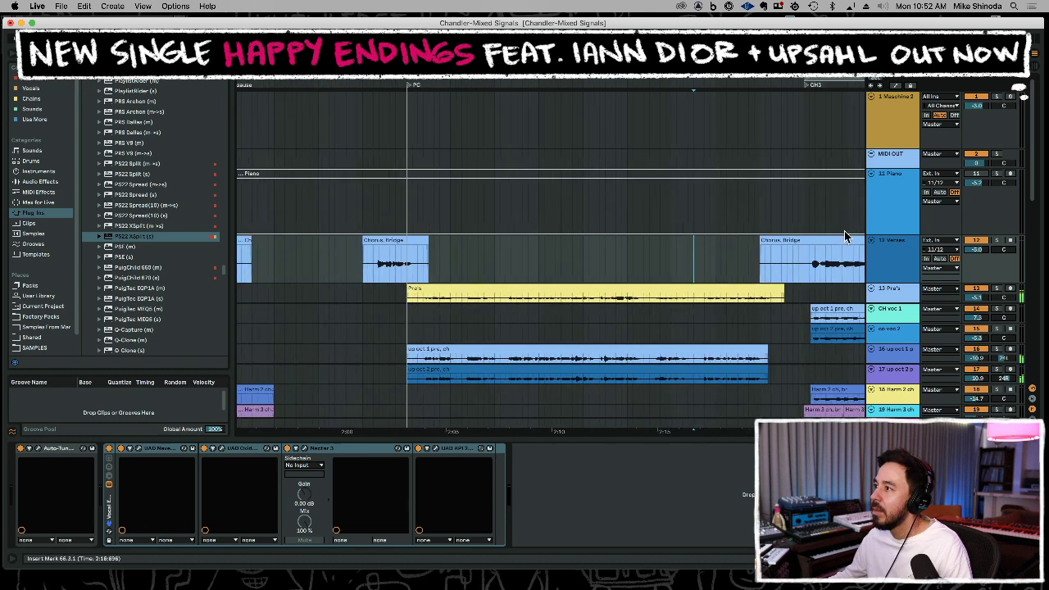
left_click_drag(795, 295, 719, 298)
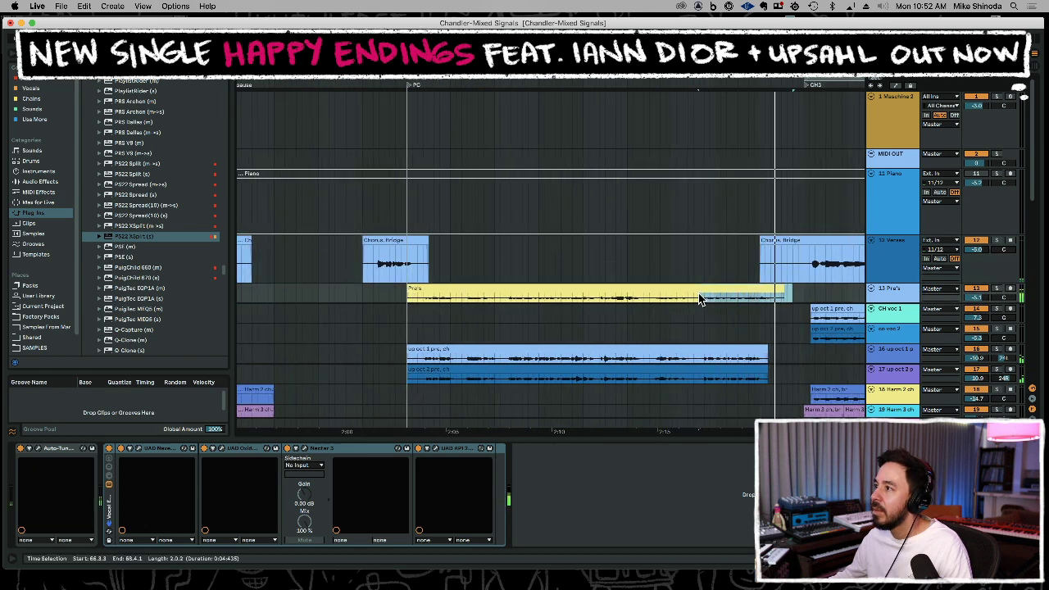
left_click(717, 299, "shift")
key("super+c")
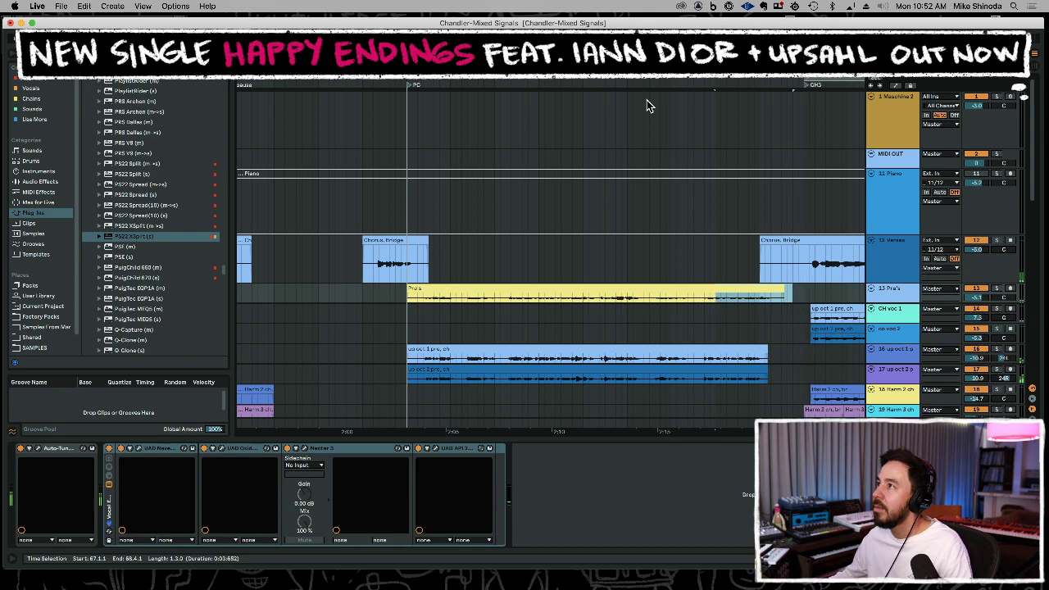
Paste the copied Pre's phrase at 41.4.1 near the end of the second pre-chorus and play it.
key("minus")
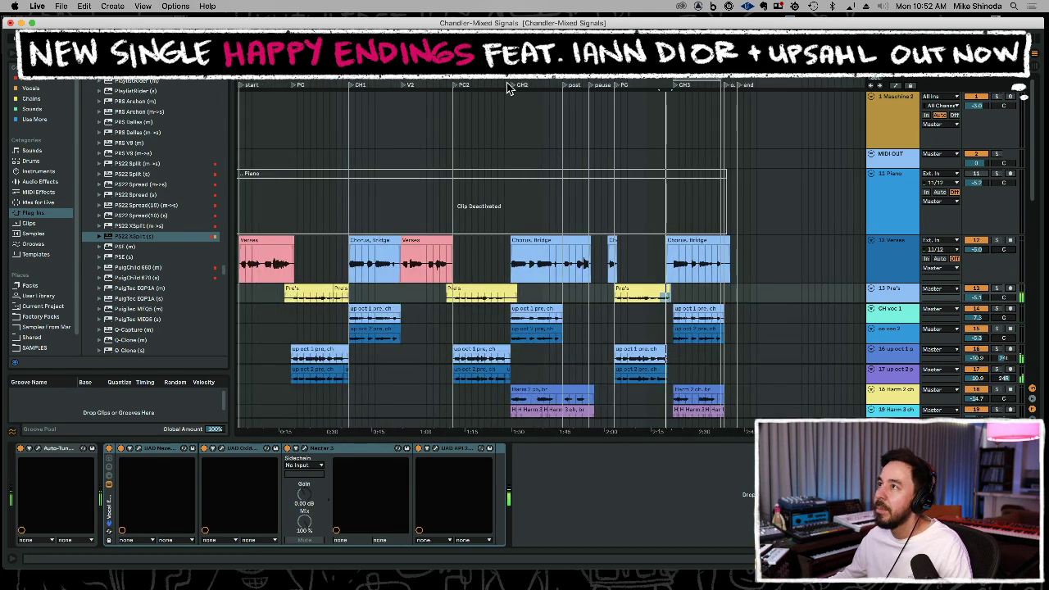
left_click_drag(491, 81, 492, 262)
left_click(525, 301)
key("super+v")
key("space")
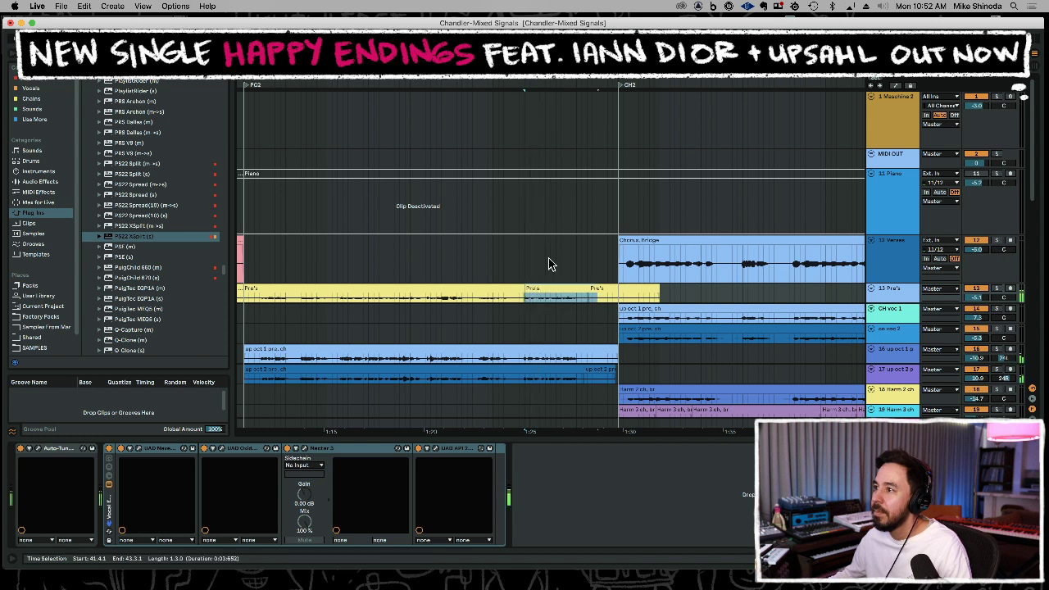
Paste the Pre's phrase one beat later instead, two bars before the CH2 marker, and play it.
left_click(533, 305)
left_click(539, 304)
left_click(535, 300)
key("super+v")
key("space")
Cut the two-beat piece following the phrase on the Pre's track and paste it at 42.4.1.
left_click_drag(577, 75, 577, 129)
left_click_drag(578, 300, 626, 303)
key("Delete")
left_click(509, 300)
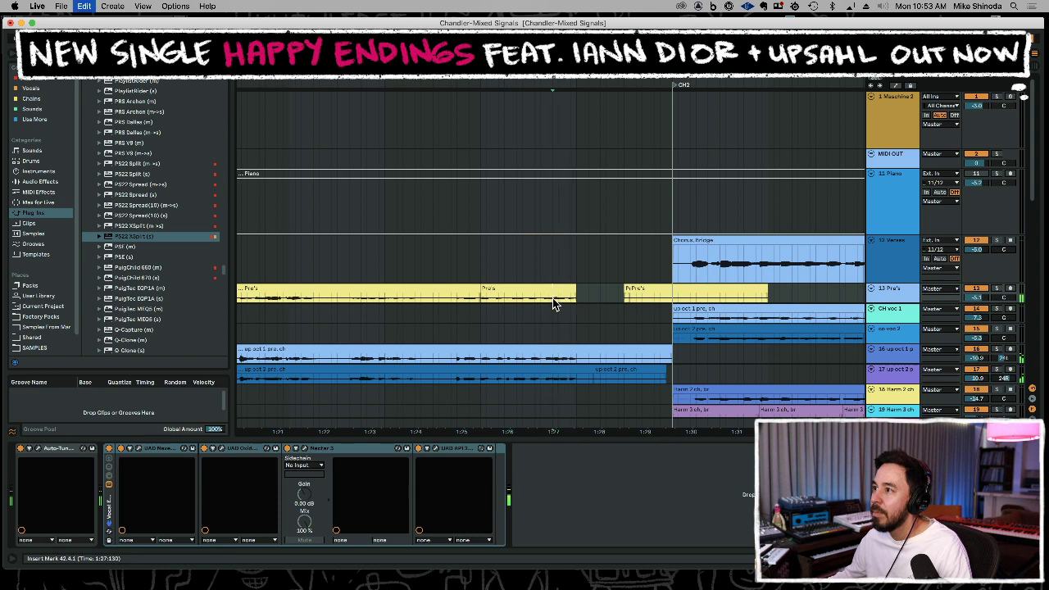
left_click(555, 301)
key("super+v")
Play the repeated phrase and delete the leftover Pre's clips from 43.2.3 to 45.3.1.
left_click(527, 250)
key("space")
key("space")
left_click_drag(613, 291, 816, 303)
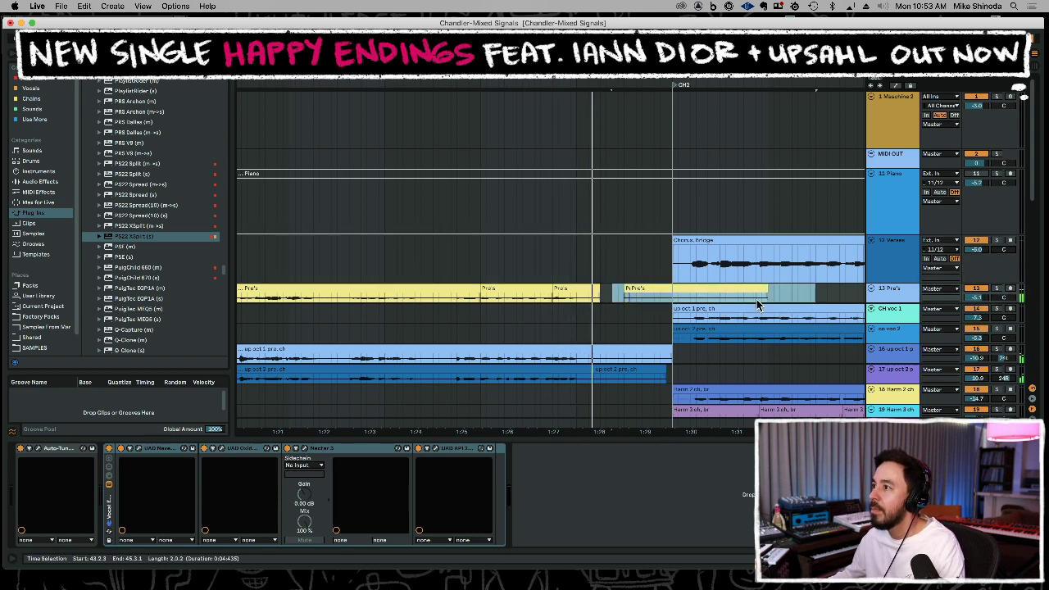
key("Delete")
key("space")
Shift the boundary between the last two Pre's clips of the second pre-chorus slightly later.
scroll(503, 291, "up", 4)
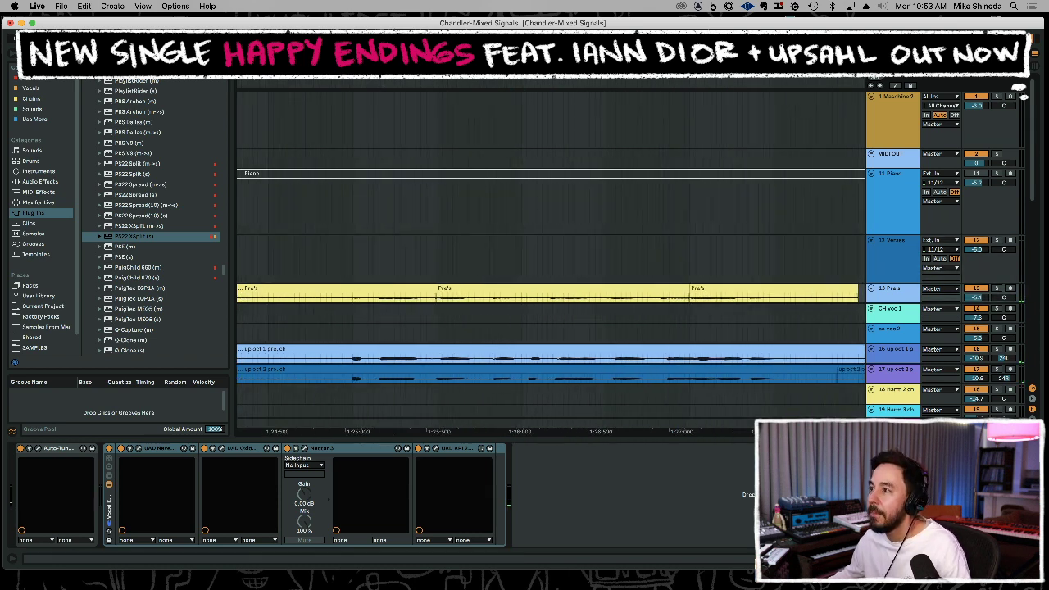
left_click(690, 288)
left_click_drag(681, 288, 742, 290)
left_click(761, 291)
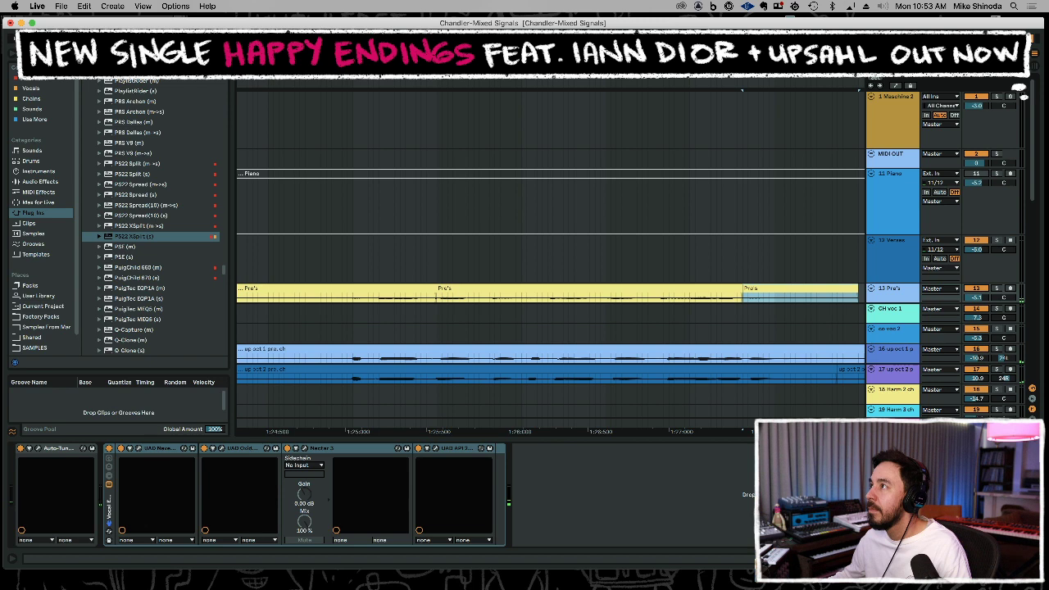
Try pasting the copied two-beat piece near the end of the first pre-chorus on the Pre's track, play it, and undo the paste.
key("minus")
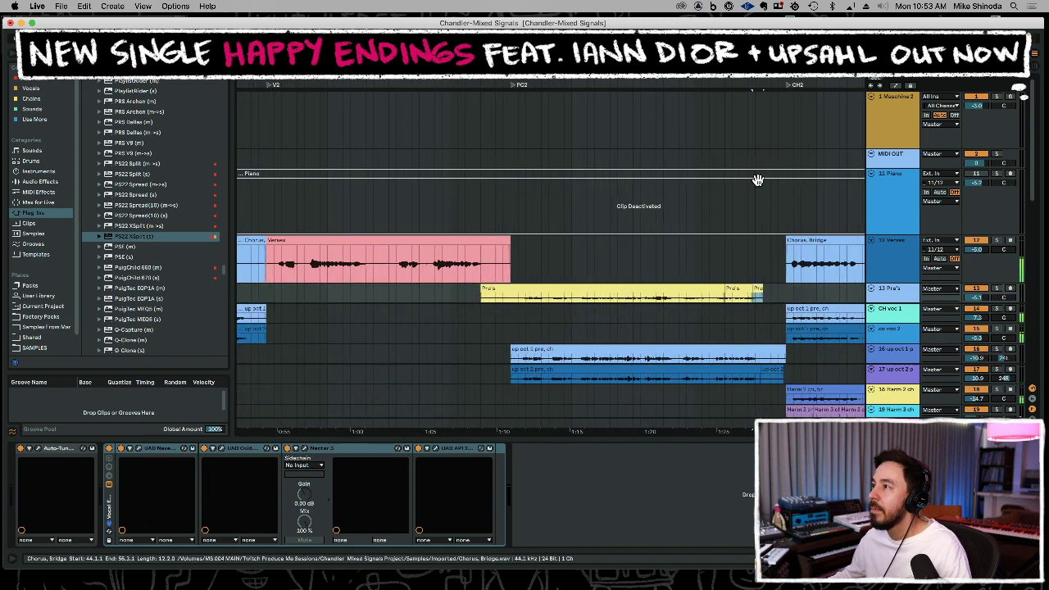
left_click_drag(400, 82, 400, 49)
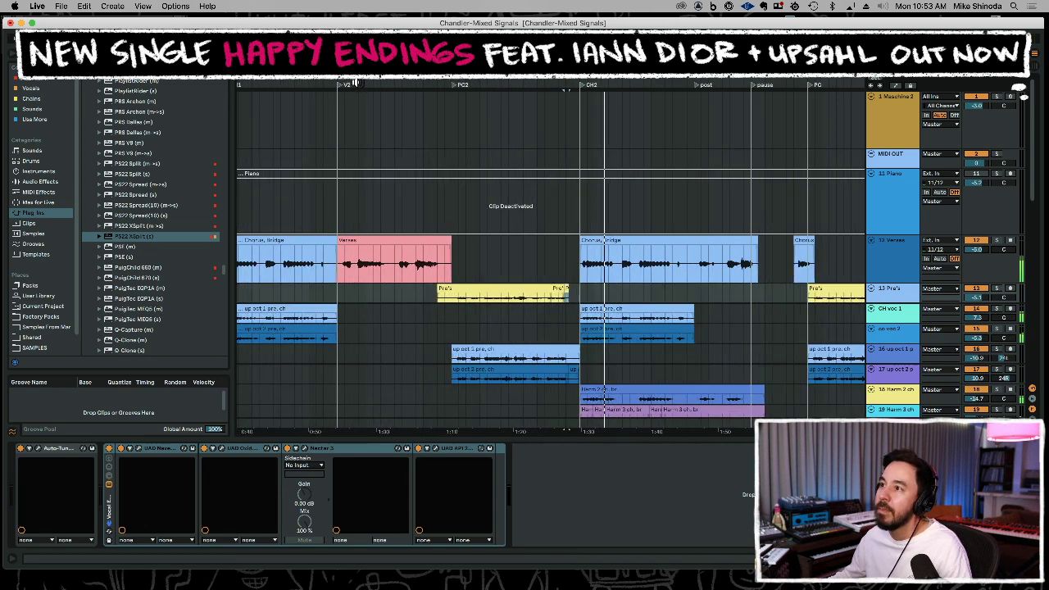
left_click_drag(566, 87, 594, 87)
mouse_move(436, 74)
left_mouse_down()
mouse_move(436, 180)
mouse_move(459, 243)
left_mouse_up()
left_click(481, 307)
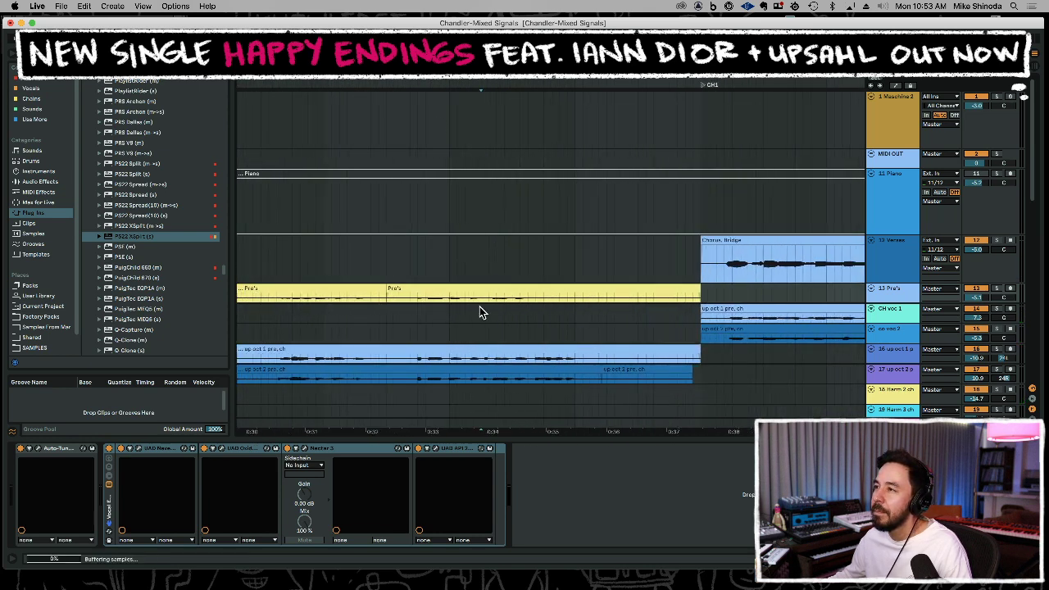
left_click(510, 299)
key("super+v")
left_click(464, 299)
key("space")
key("space")
key("super+z")
key("space")
Copy the edited Pre's ending of the second pre-chorus to the end of the first pre-chorus and play it.
key("minus")
key("minus")
key("minus")
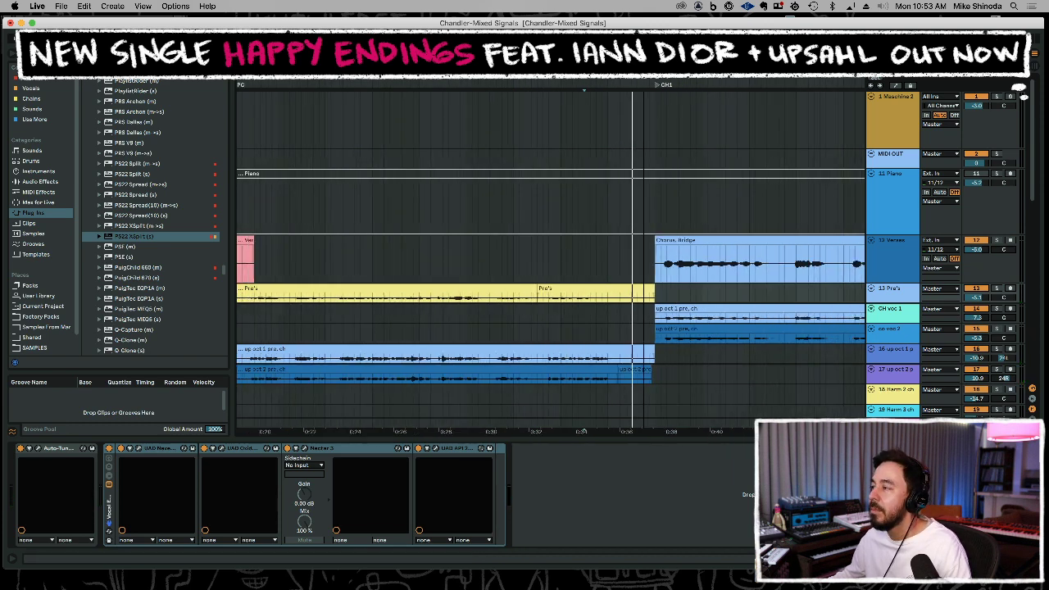
left_click_drag(822, 292, 794, 300)
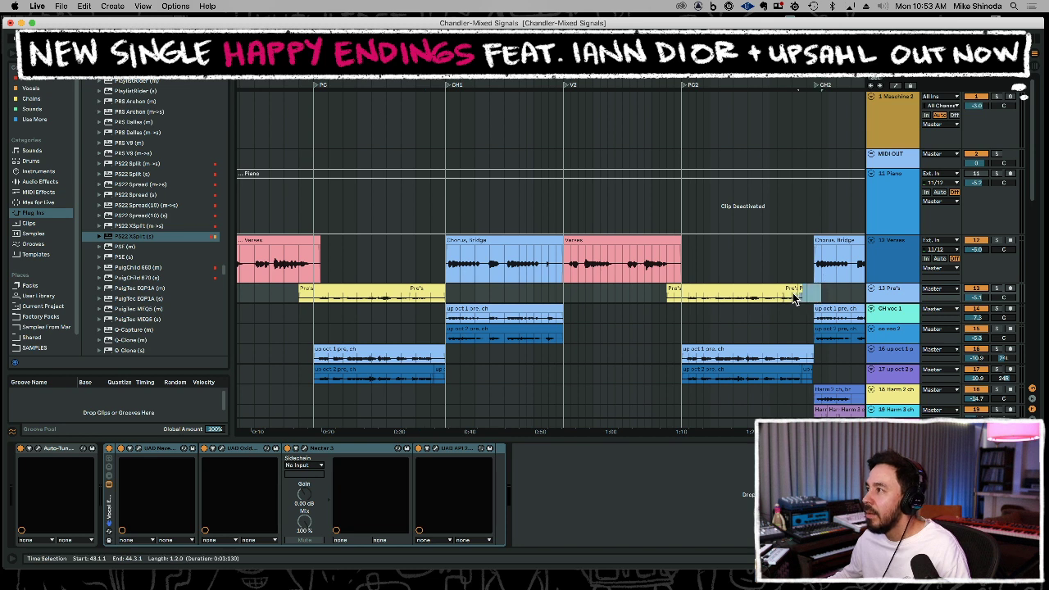
left_click(413, 302)
key("space")
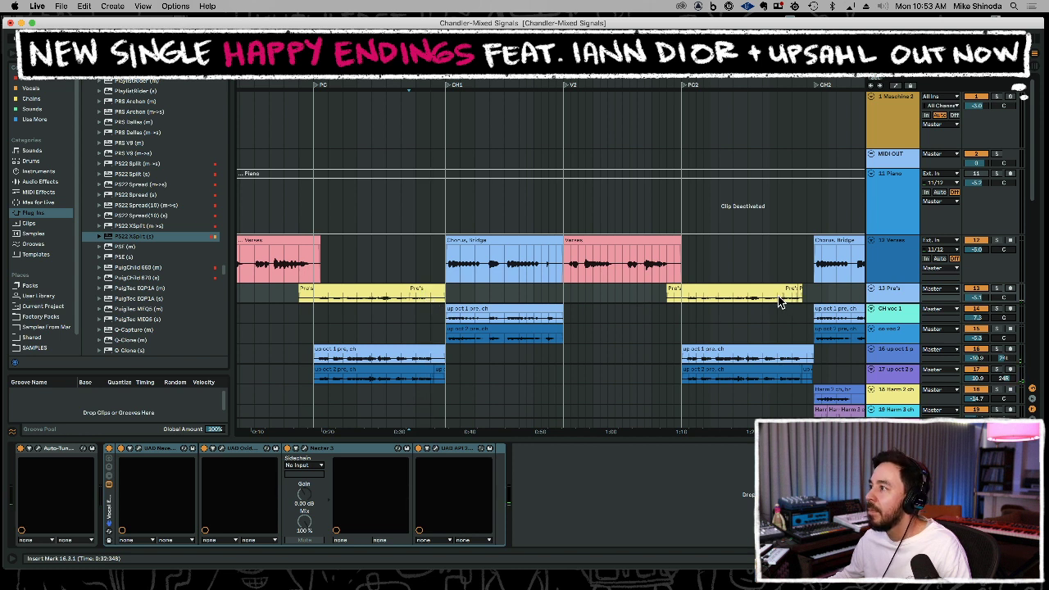
left_click_drag(779, 301, 838, 303)
left_click(411, 302)
key("super+v")
left_click(402, 259)
key("space")
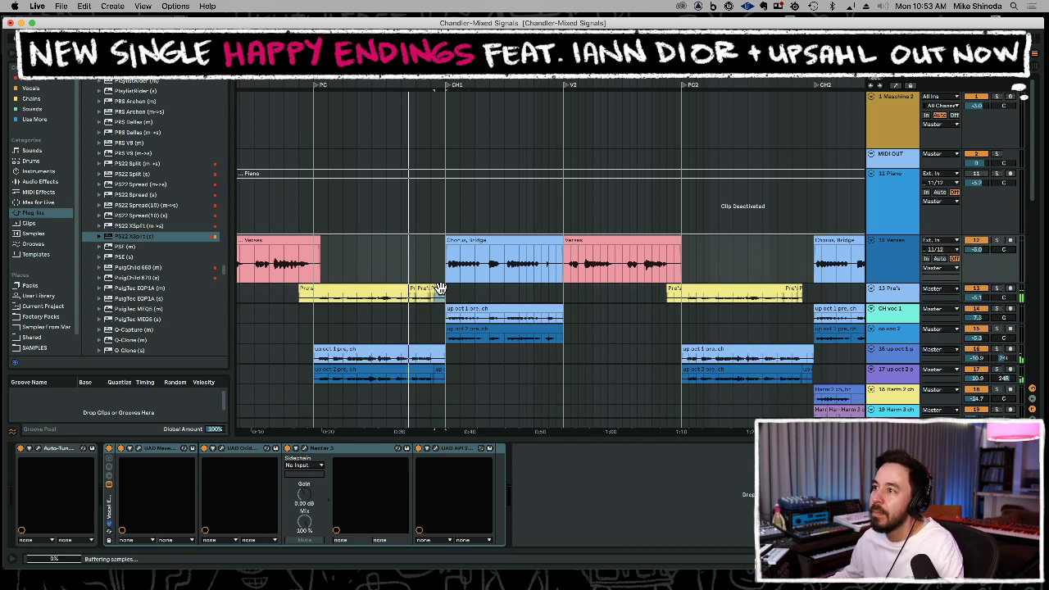
Delete the leftover Pre's clip from 18.2.1 to 19.1.1 and play the transition into CH1 from 17.3.1.
left_click(440, 288)
key("Delete")
key("space")
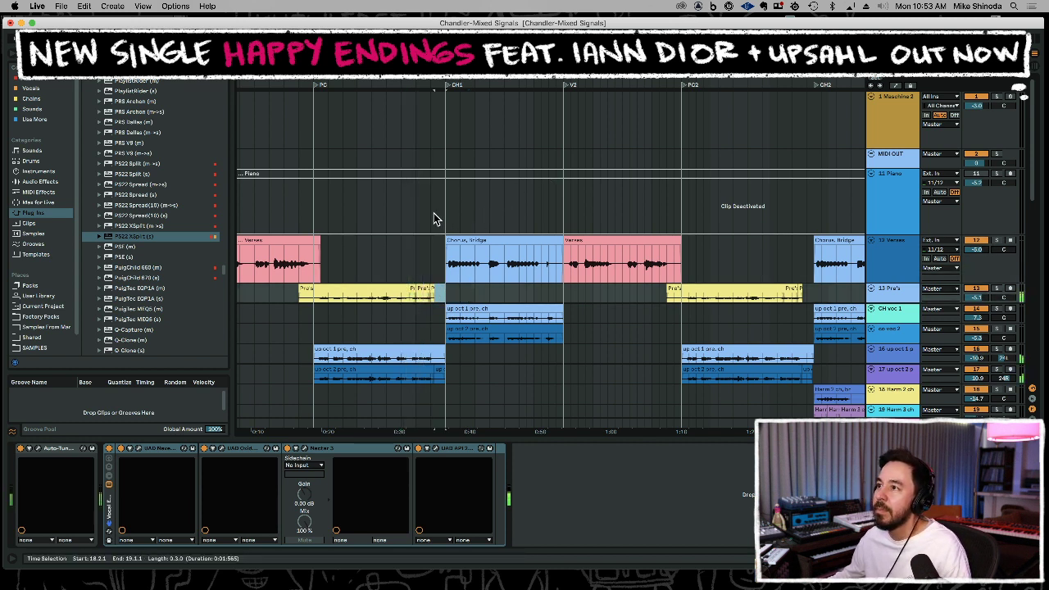
left_click(426, 262)
key("space")
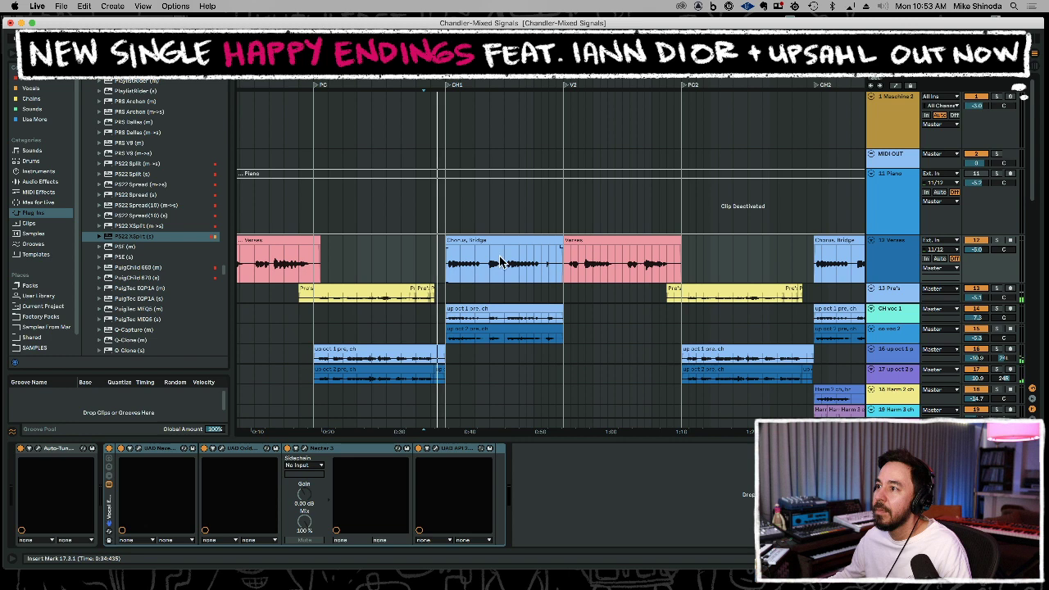
left_click_drag(467, 75, 467, 49)
key("space")
Remove the empty bar from 18.1.1 to 19.1.1 across the whole arrangement so CH1 directly follows the key 1 clips, and play the result.
scroll(452, 339, "down", 5)
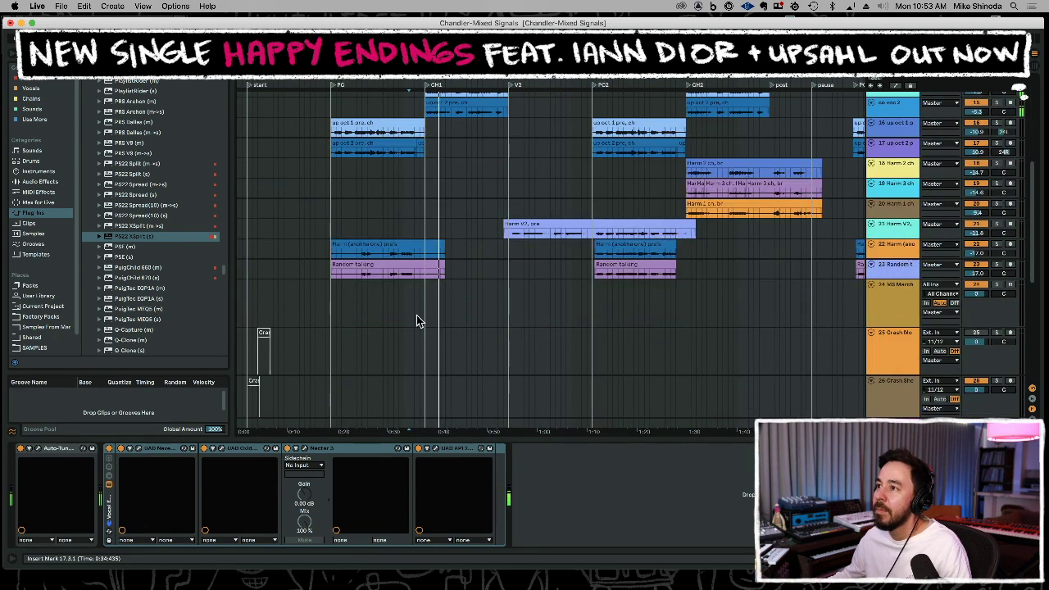
left_click(383, 309)
left_click(339, 312)
scroll(395, 377, "down", 1)
scroll(396, 377, "down", 4)
scroll(418, 241, "up", 2)
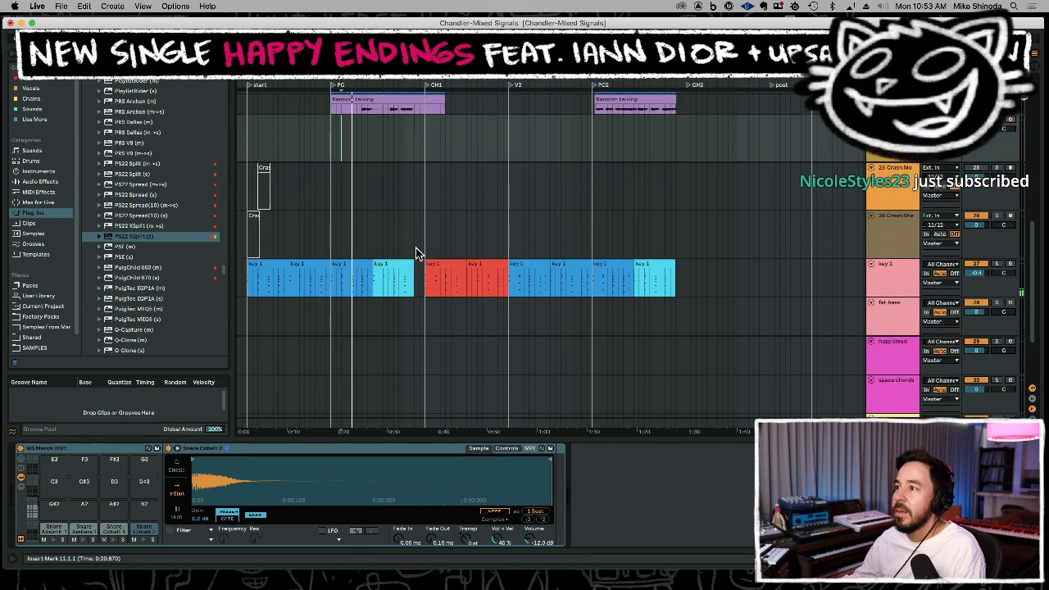
left_click(420, 426)
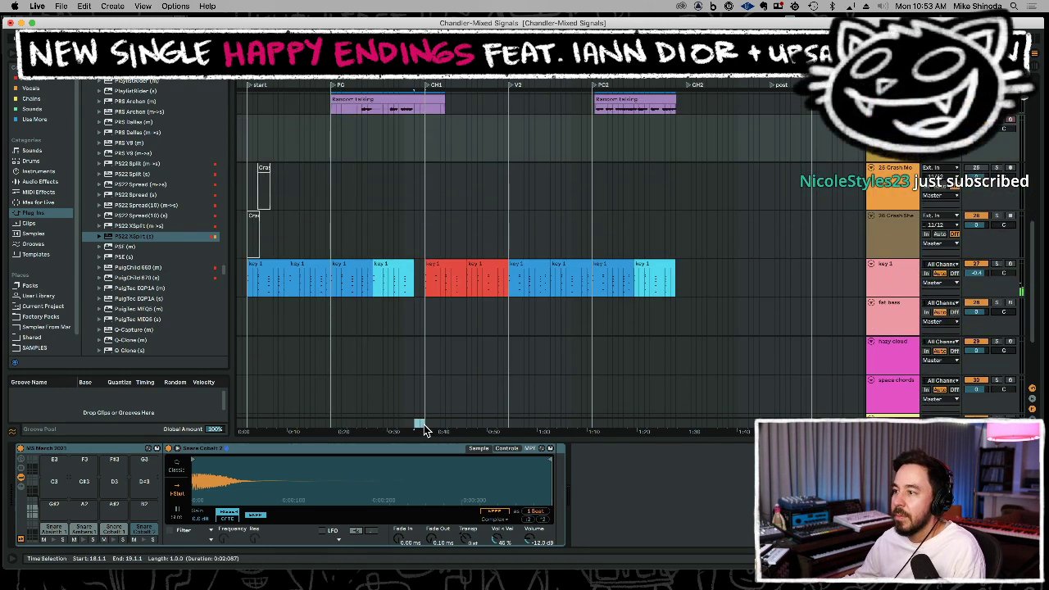
key("shift+super+BackSpace")
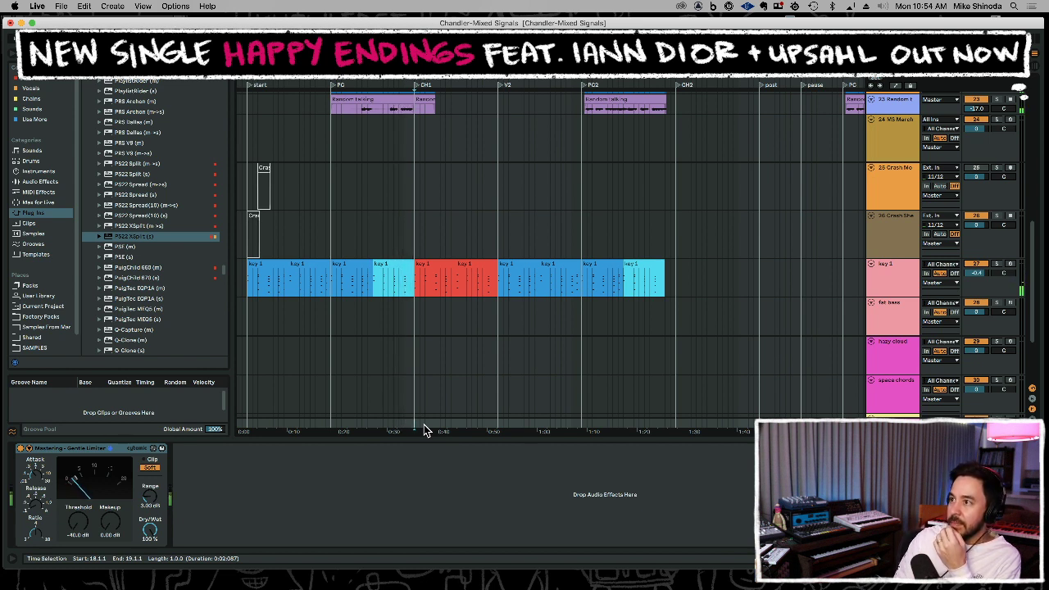
key("space")
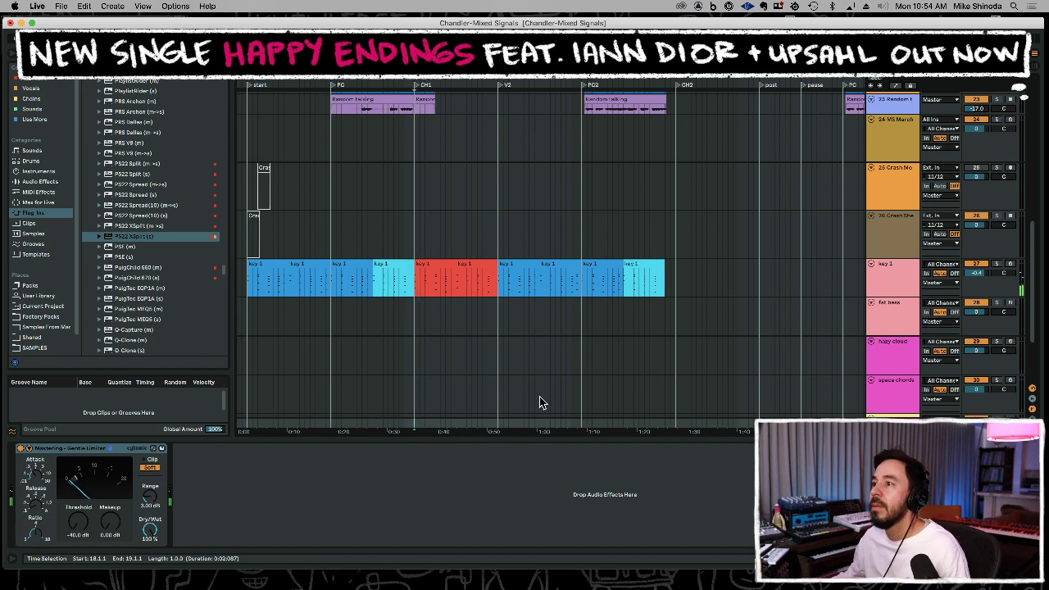
Restore the empty bar from 18.1.1 to 19.1.1 before CH1 across the whole arrangement and play from 16.1.1.
key("super+i")
left_click(393, 369)
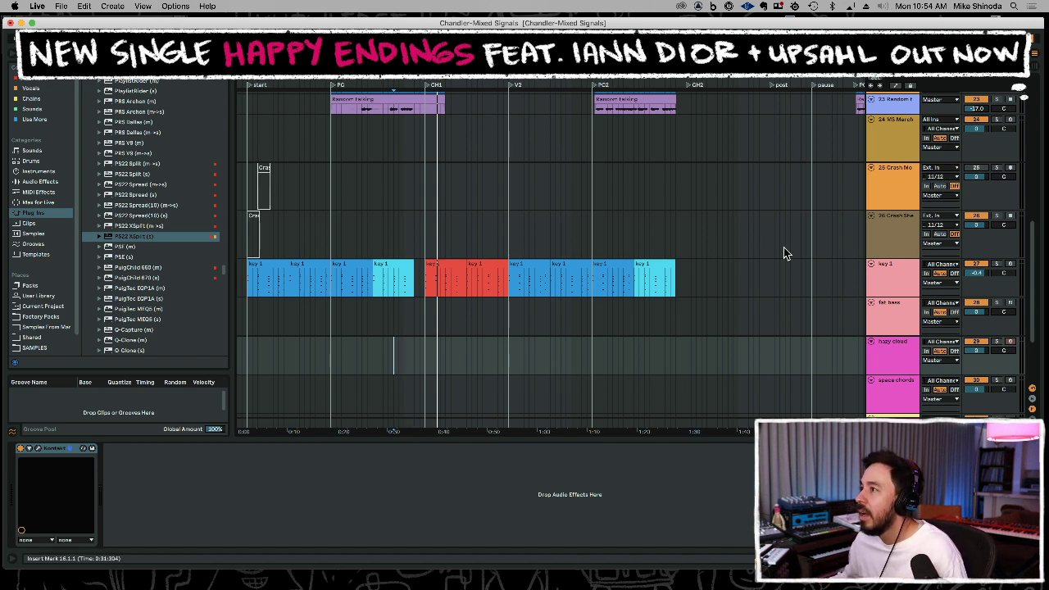
Copy the red key 1 clip from CH1 and paste it twice from the start of CH2, filling it up to 52.1.1.
left_click(460, 264)
left_click(685, 287)
key("ctrl+v")
key("ctrl+v")
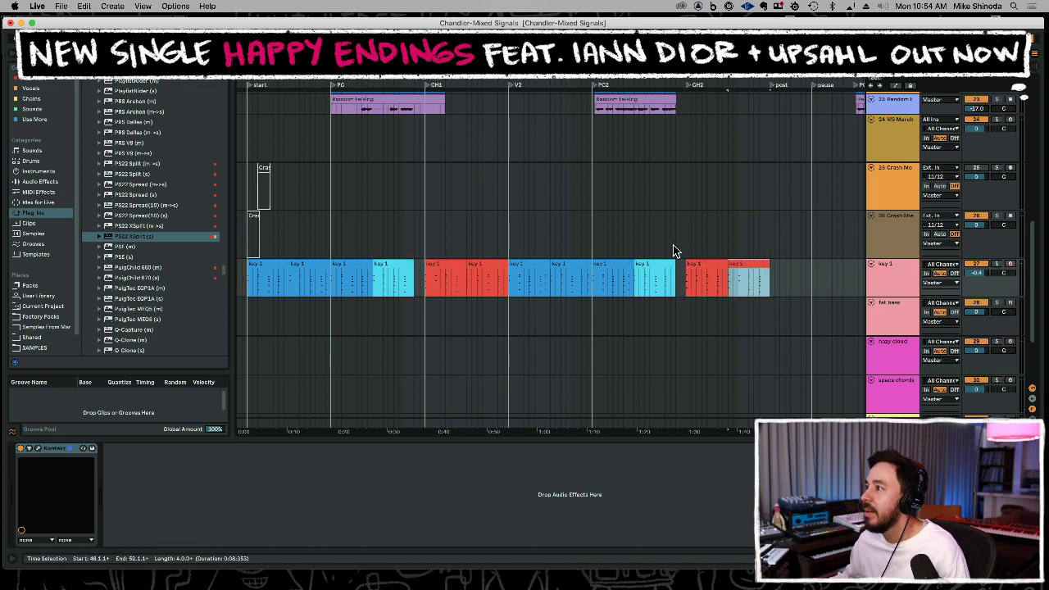
left_click(618, 247)
left_click(611, 263)
left_click(765, 227)
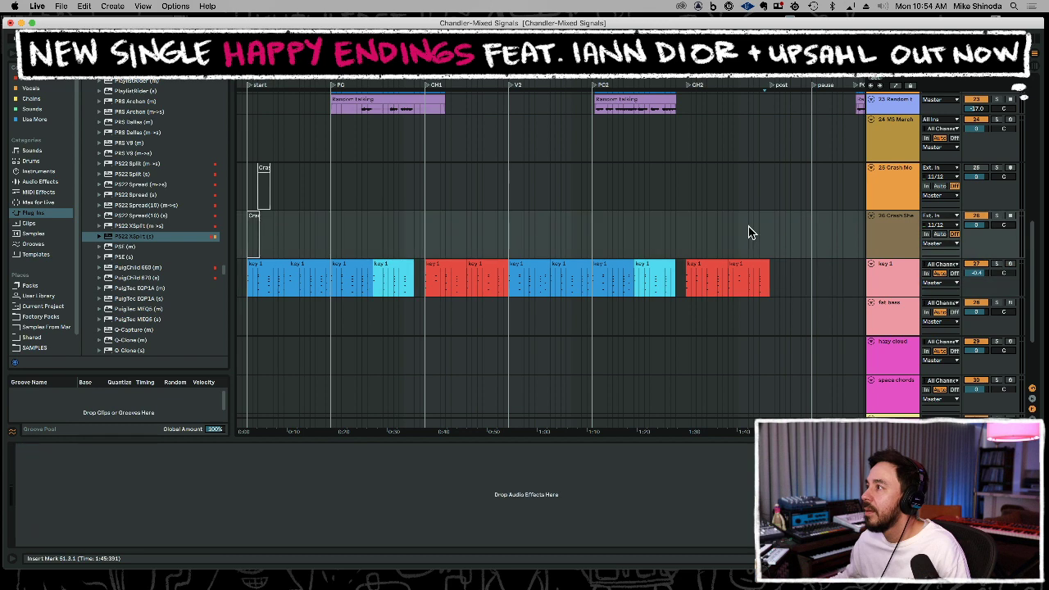
Copy the red key 1 clip of CH2 into the post and pause sections, filling 52.1.1 to 60.1.1.
left_click(618, 267)
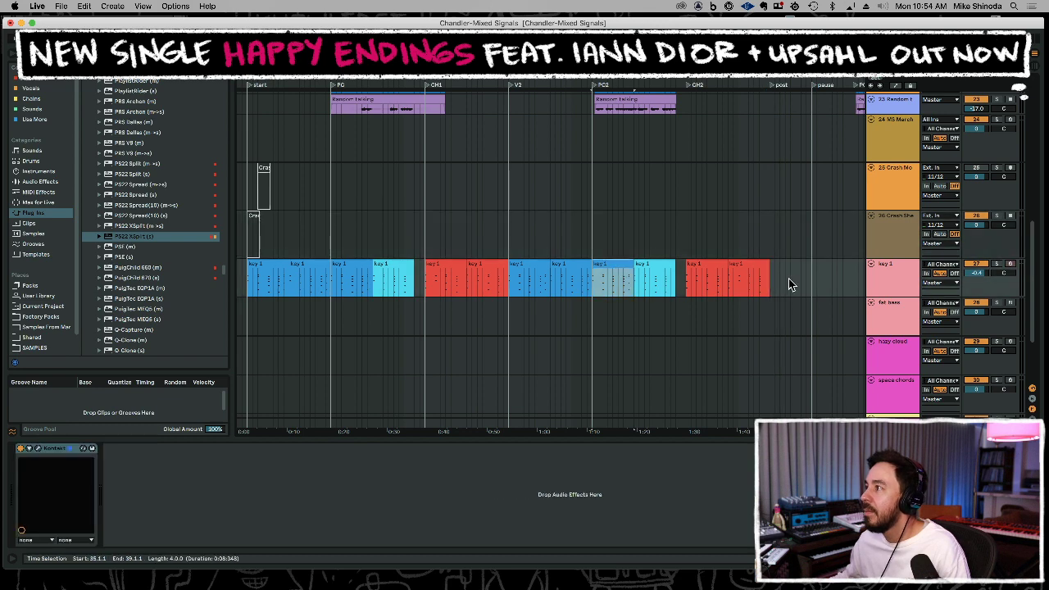
left_click(751, 262)
key("ctrl+c")
key("ctrl+v")
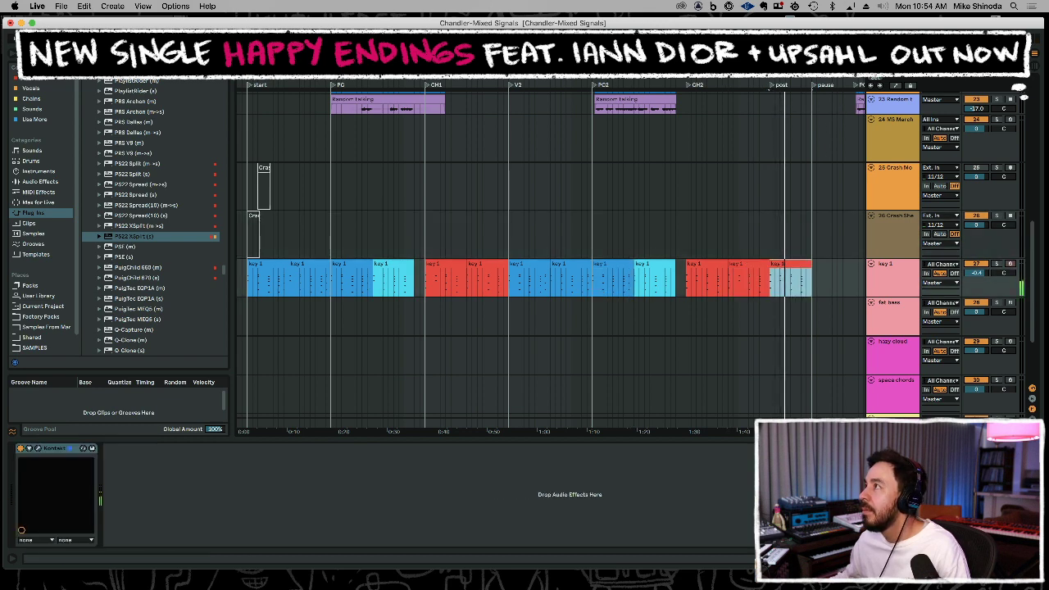
scroll(831, 101, "right", 5)
scroll(574, 192, "up", 2)
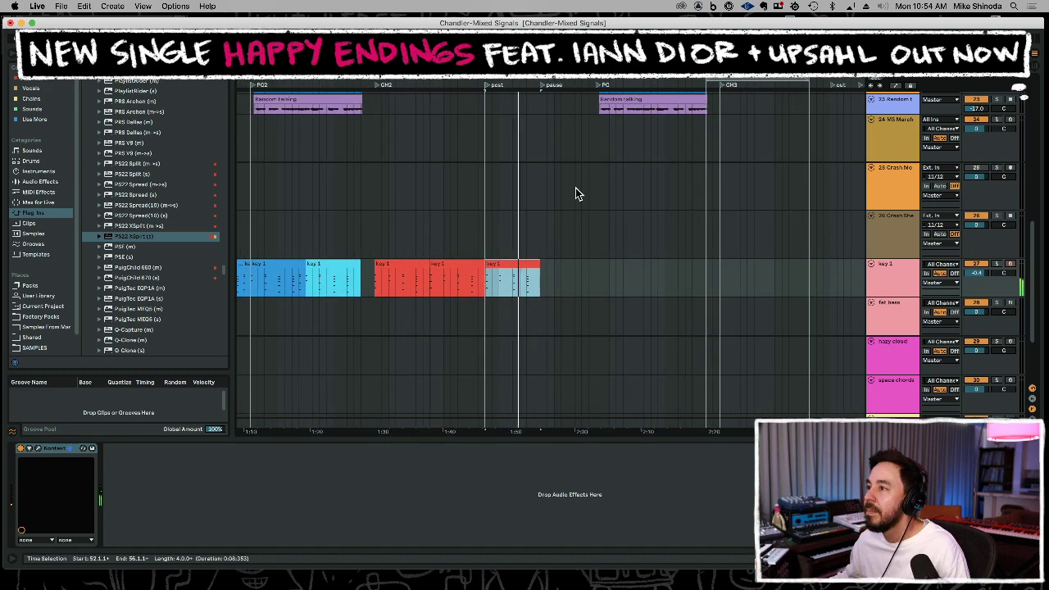
scroll(575, 188, "up", 8)
scroll(536, 246, "down", 8)
key("ctrl+v")
scroll(519, 193, "up", 8)
scroll(520, 196, "up", 3)
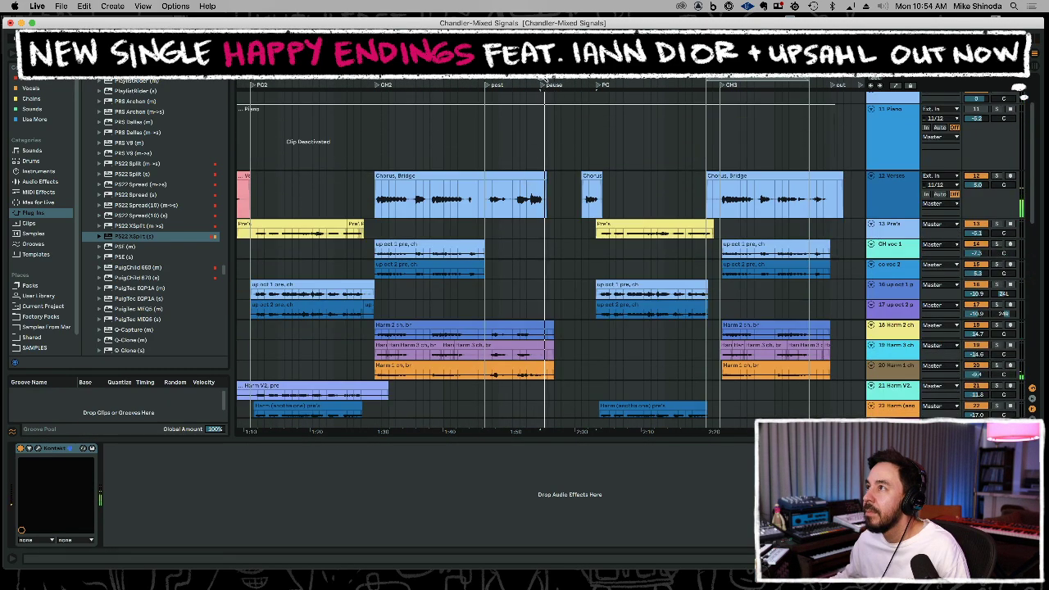
Duplicate the vocals from 52.2.1 to 56.2.1 on the Verses through Harm 1 tracks into the pause section and play it.
left_click_drag(541, 72, 541, 78)
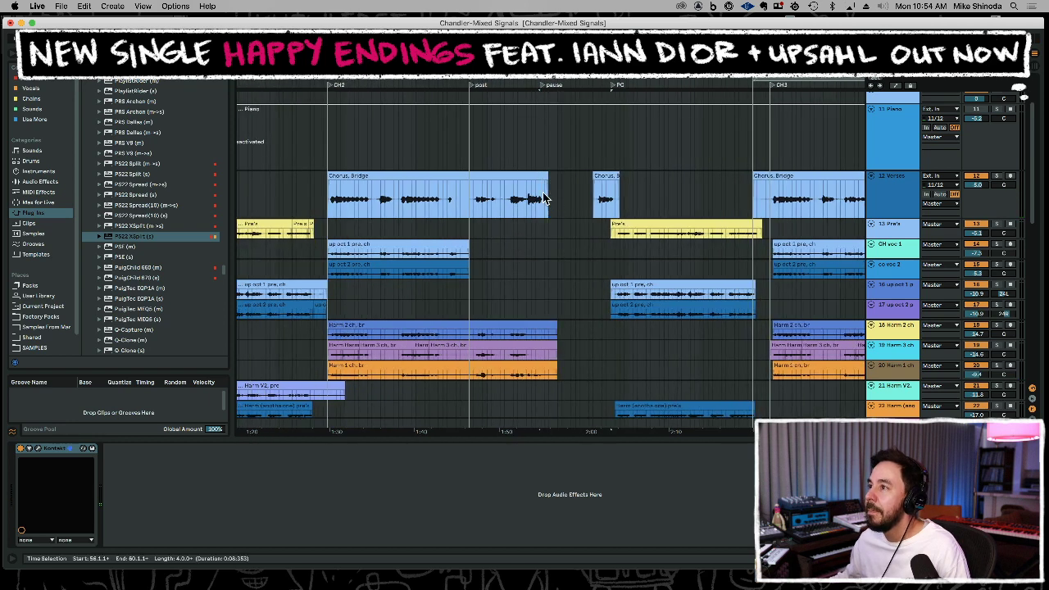
left_click_drag(478, 203, 545, 369)
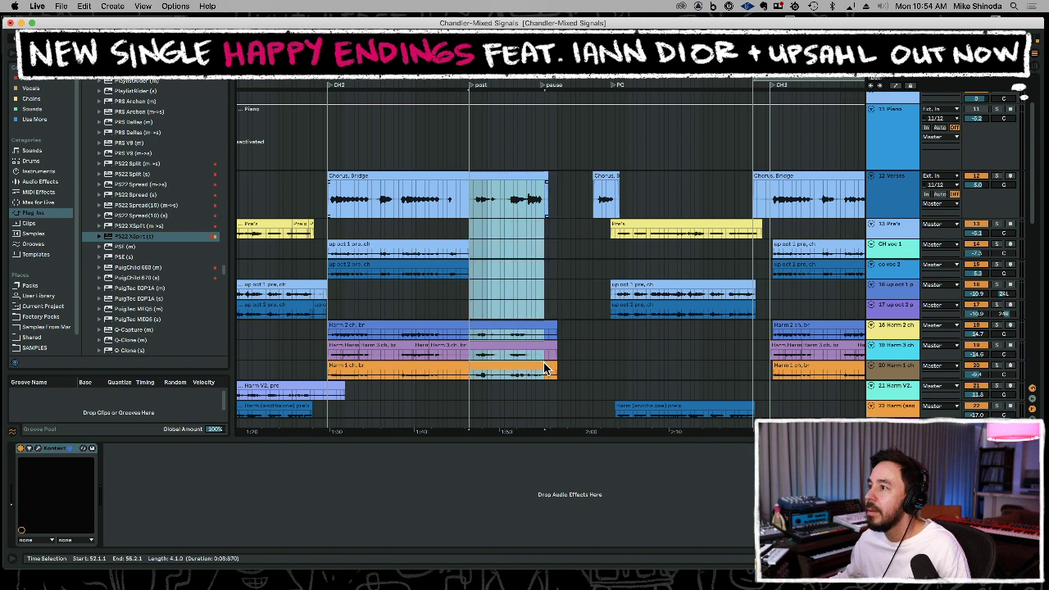
left_click(472, 195, "shift")
left_click_drag(473, 197, 547, 372)
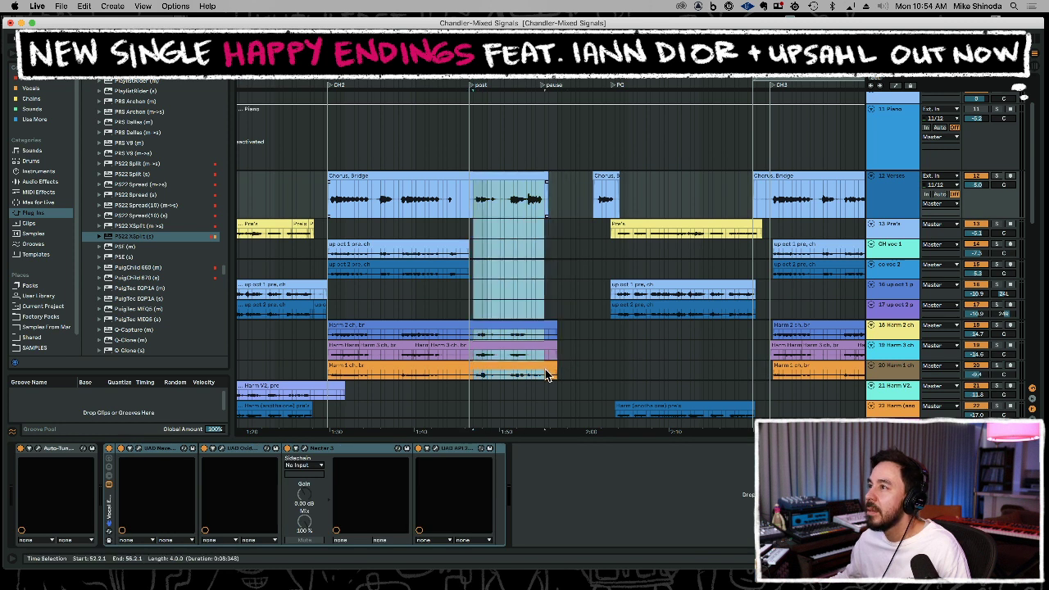
left_click(547, 368)
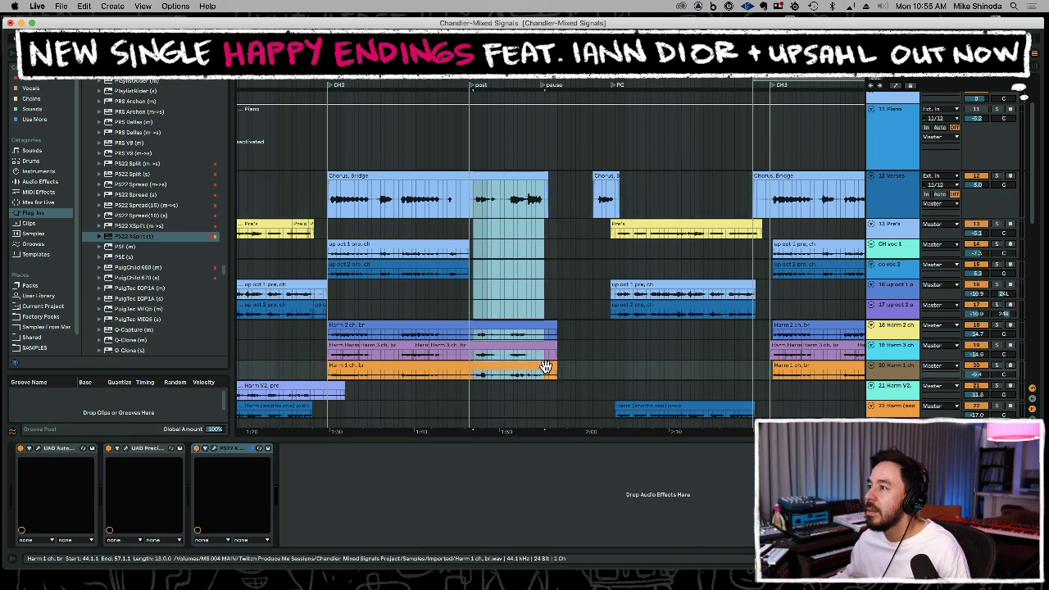
key("super+d")
left_click(534, 247)
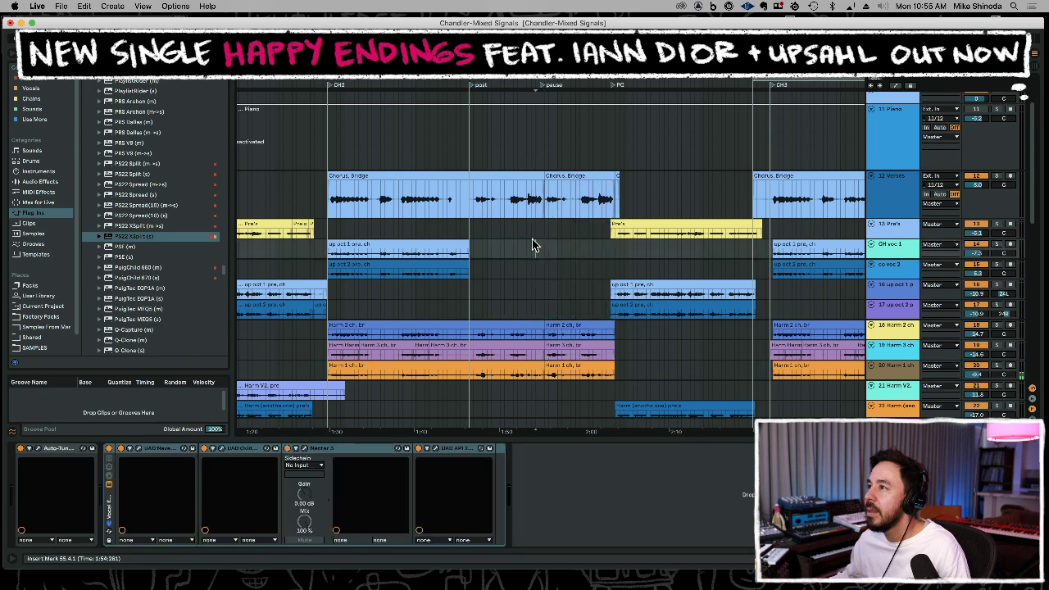
left_click(510, 145)
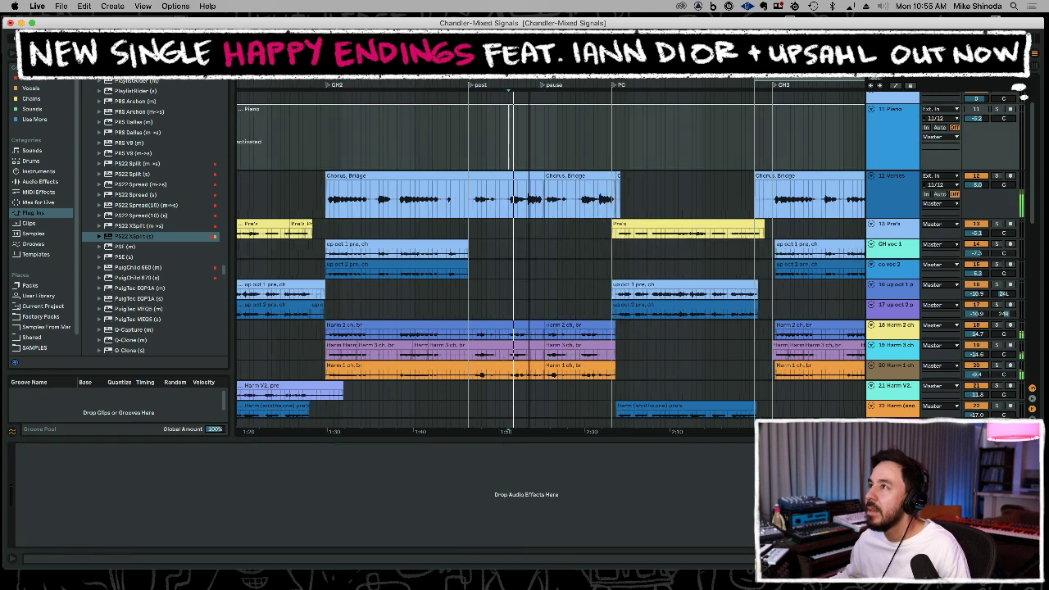
Delete the Verses vocal from 55.2.1 to 56.2.1 and play the transition from 54.1.1.
scroll(541, 161, "up", 3)
left_click_drag(521, 205, 571, 208)
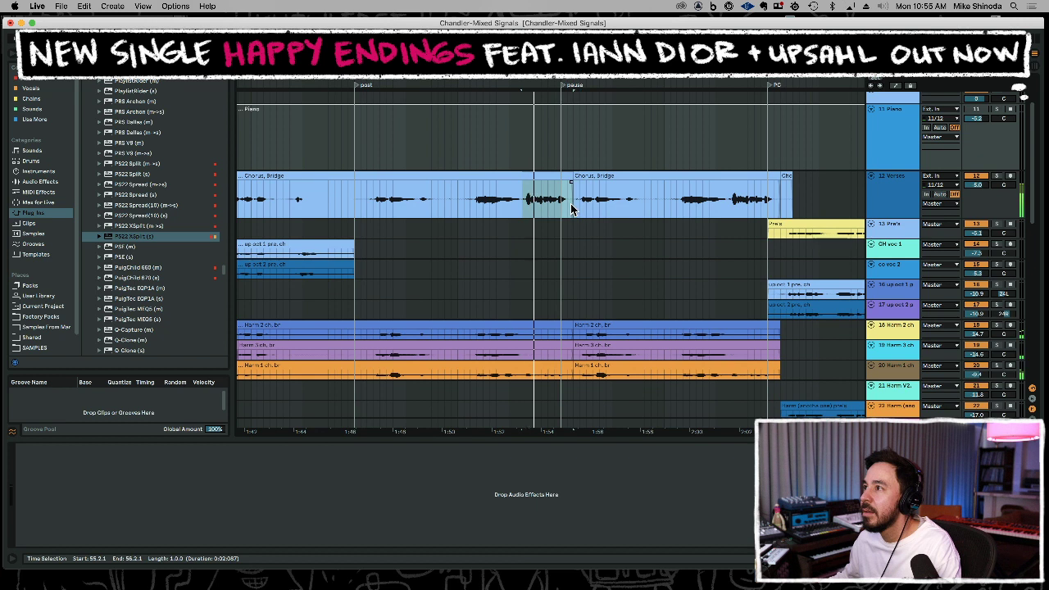
key("Delete")
left_click(461, 159)
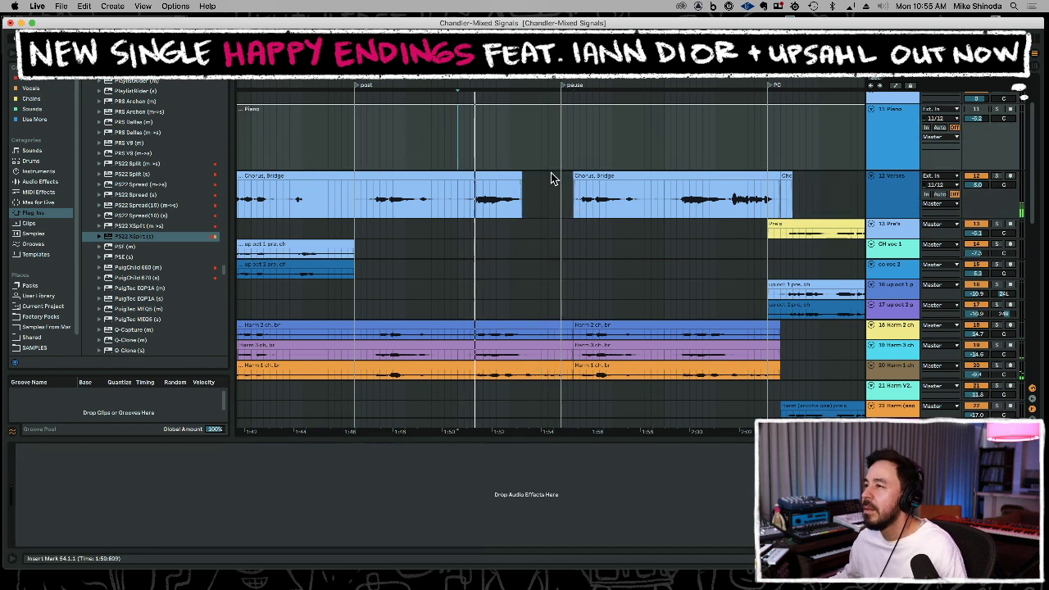
key("space")
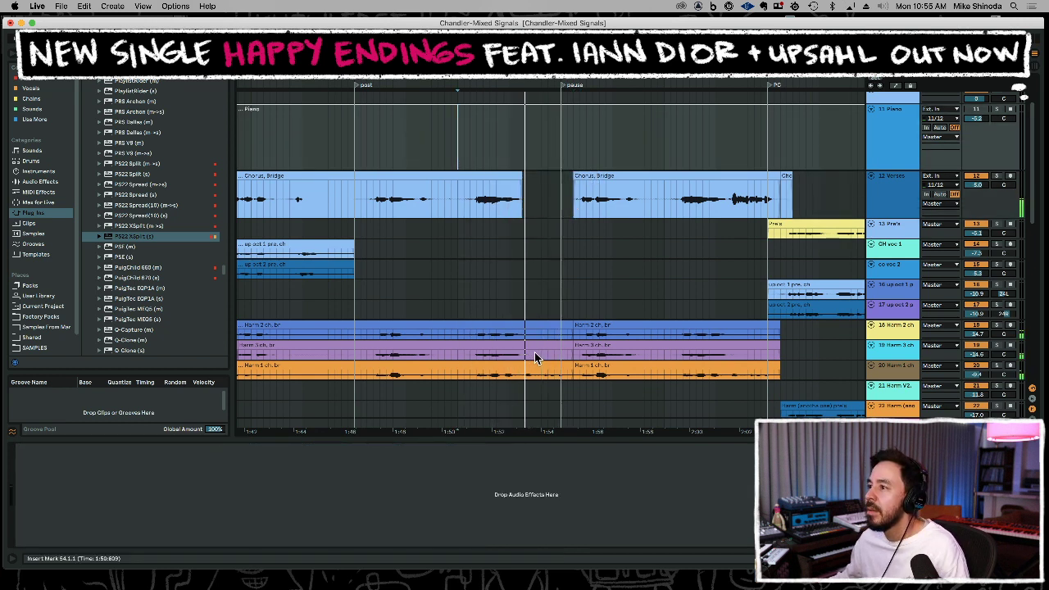
Delete the Harm 1 vocal from 55.2.1 to 56.2.1 and the leftover Verses clip from 60.2.1 to 61.2.1, playing the section.
left_click_drag(523, 370, 573, 370)
key("space")
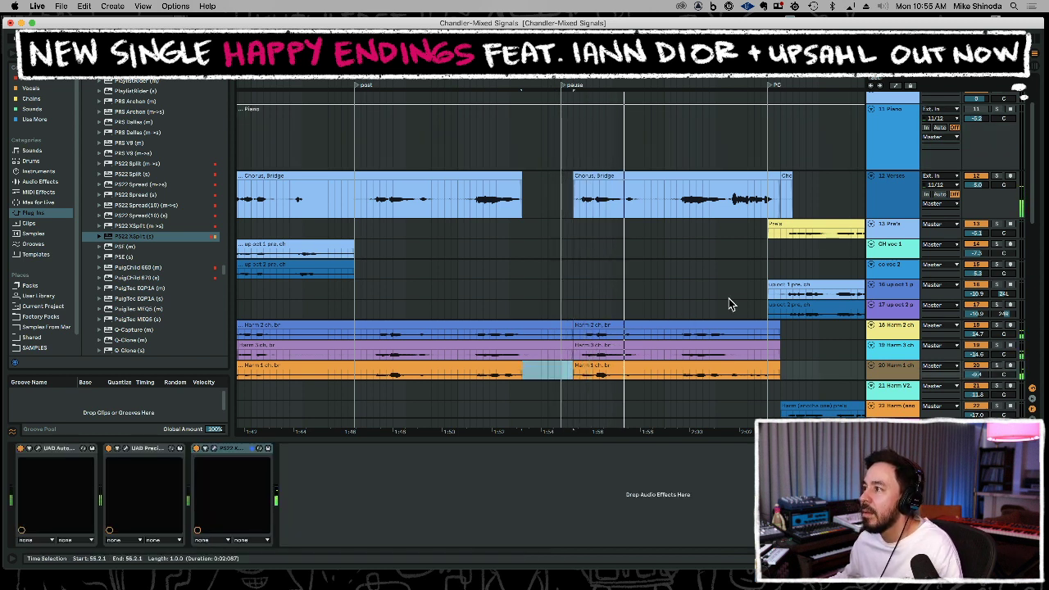
key("space")
left_click(781, 201)
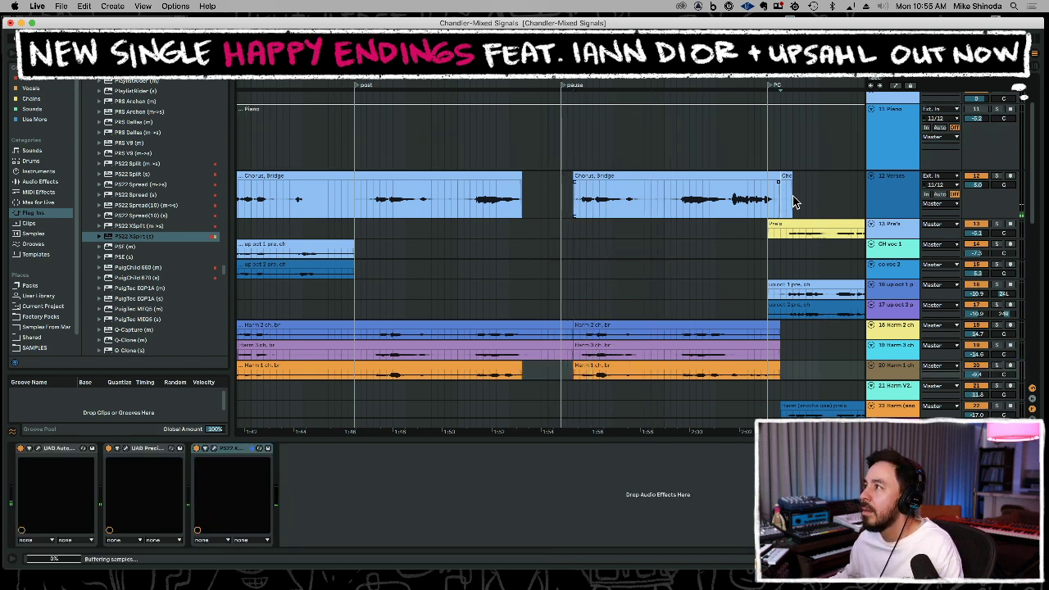
left_click_drag(780, 200, 832, 201)
key("space")
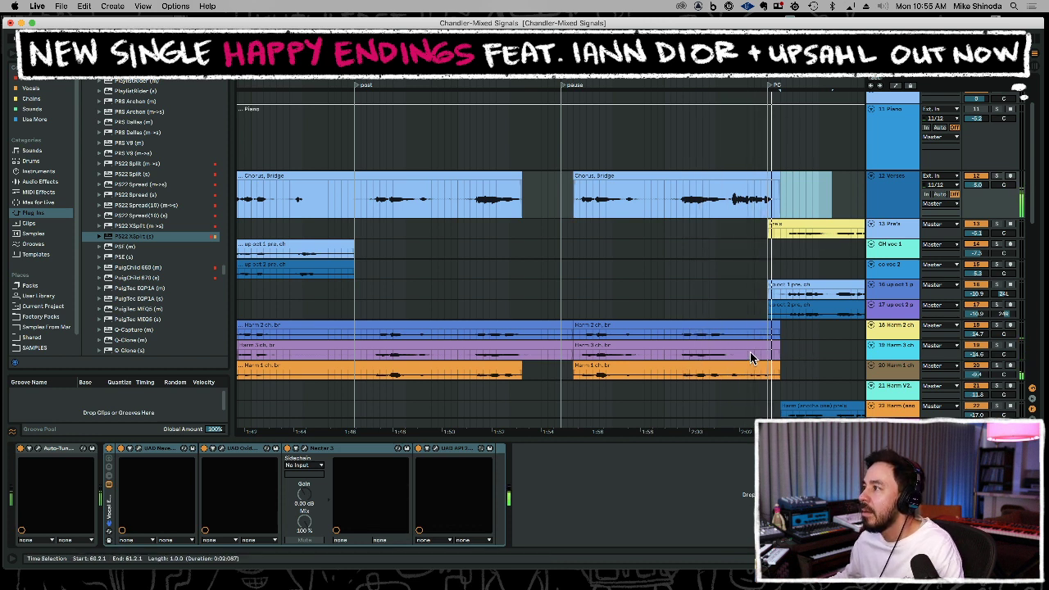
Copy the blue and cyan key 1 clips from PC2 to the start of the third pre-chorus and play the lead-in.
left_click_drag(802, 77, 805, 37)
scroll(775, 244, "up", 2)
scroll(773, 241, "down", 8)
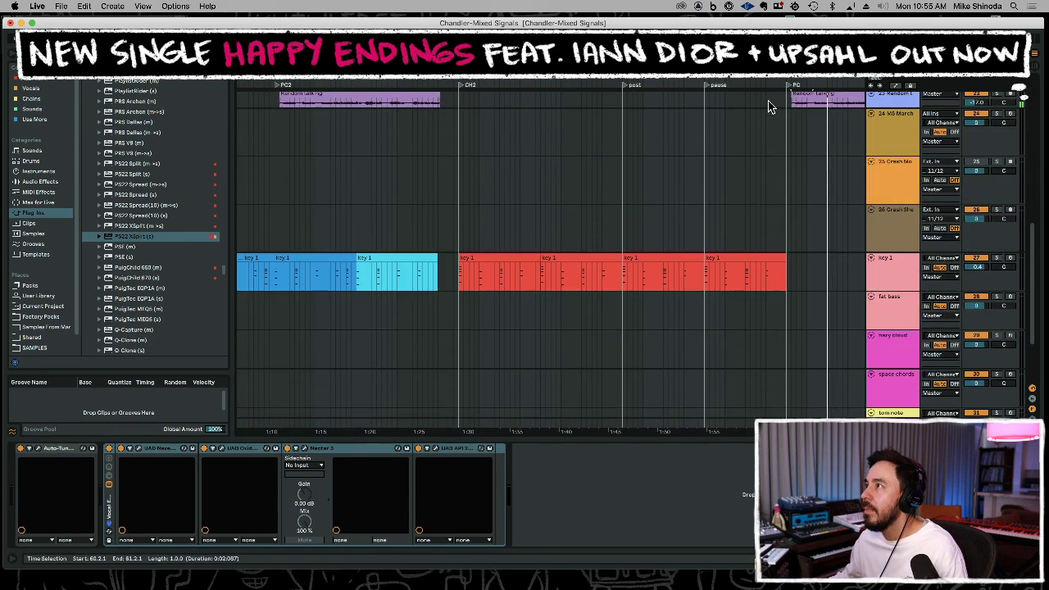
left_click_drag(763, 78, 579, 40)
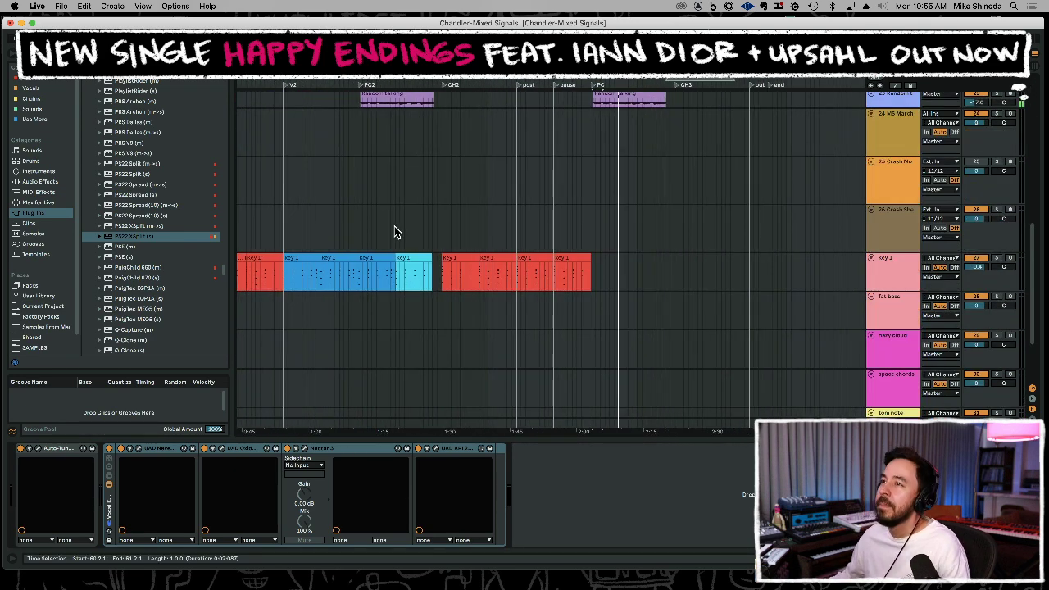
left_click(382, 257)
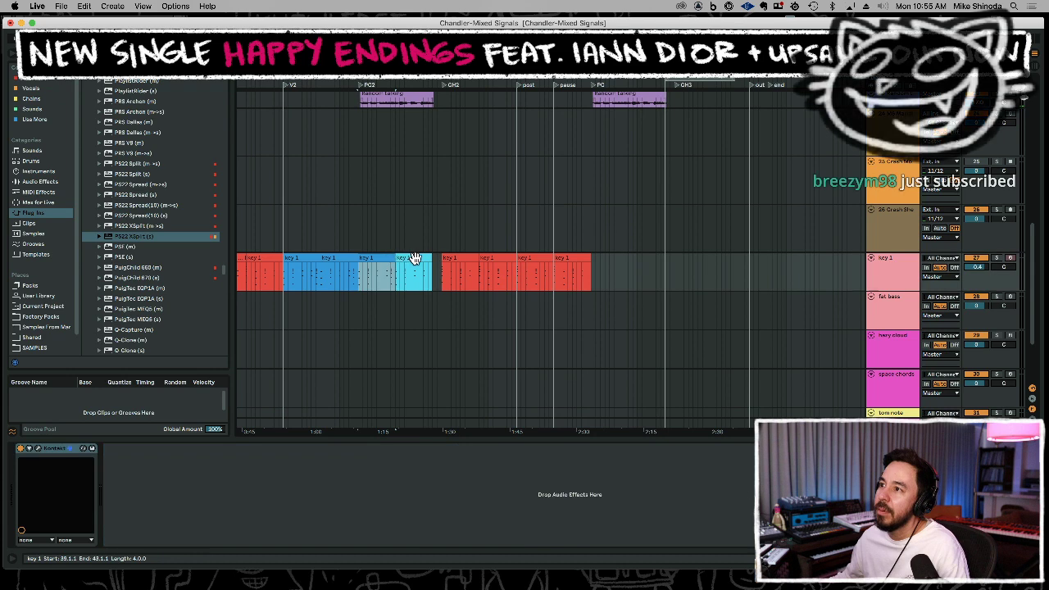
left_click(593, 282)
key("super+v")
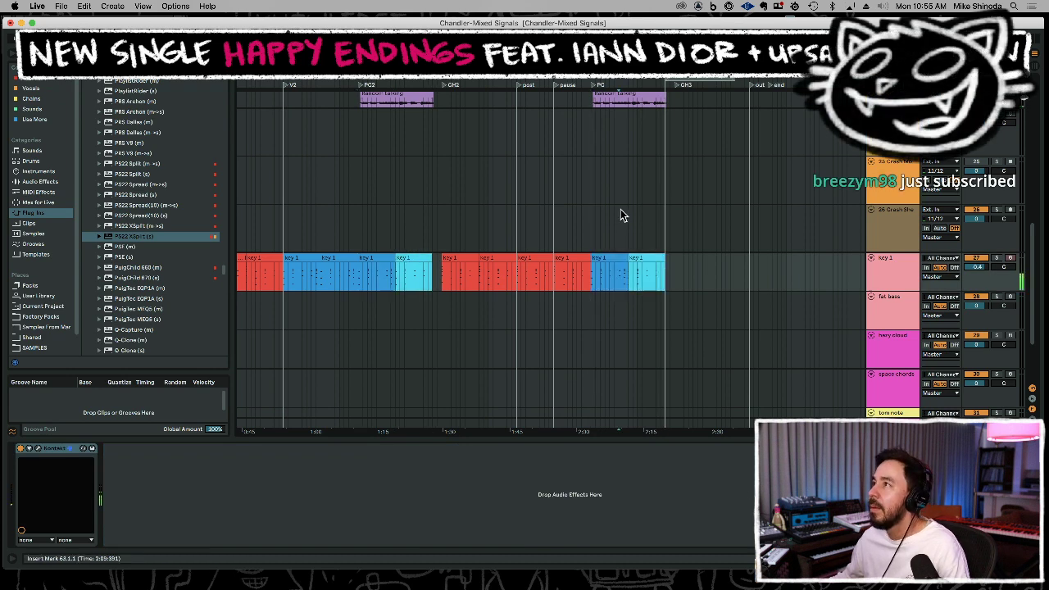
left_click(620, 213)
scroll(574, 182, "up", 3)
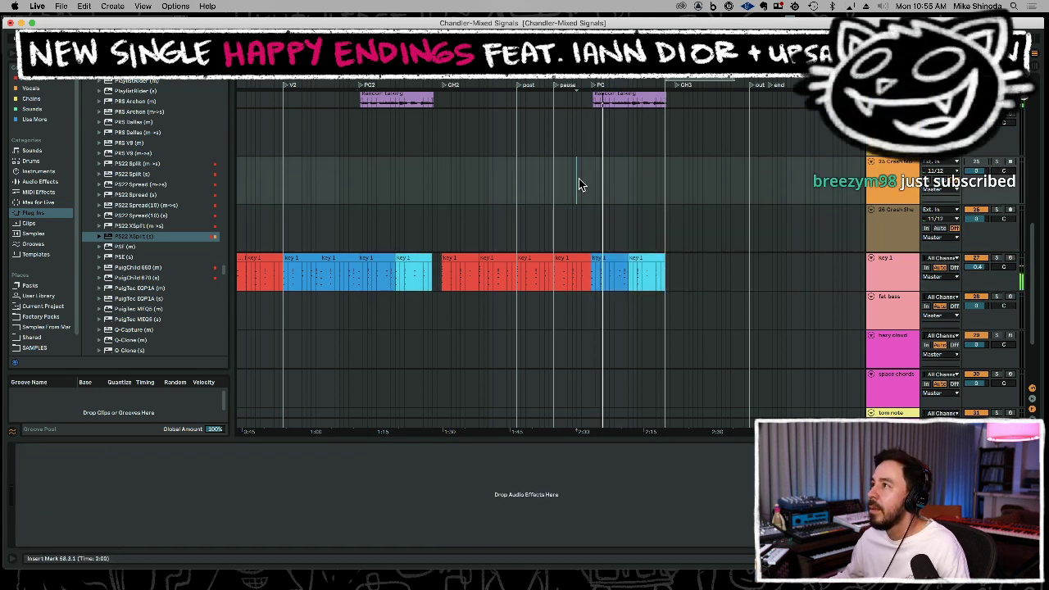
left_click(534, 213)
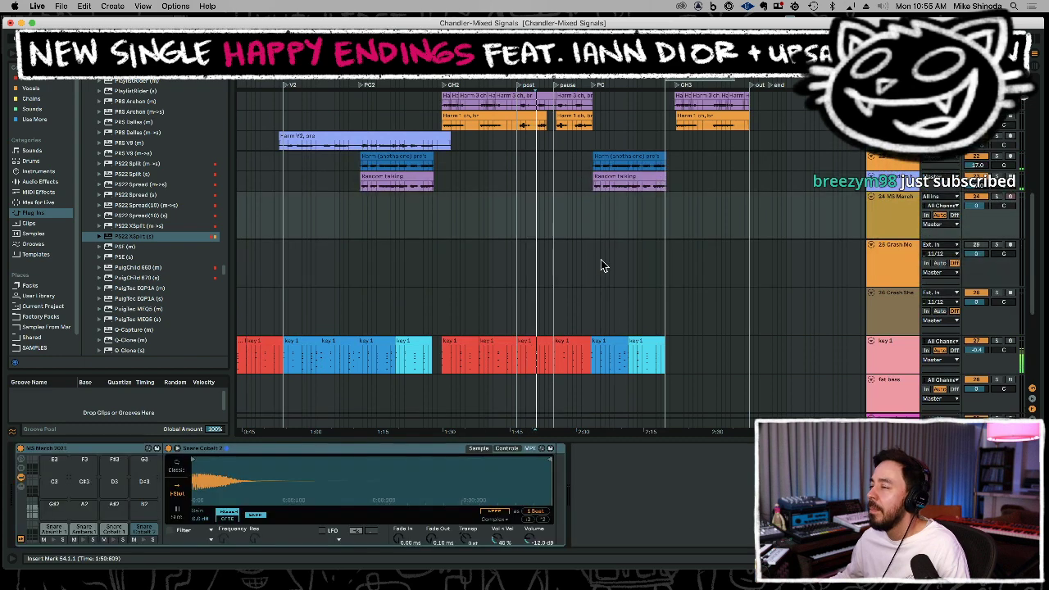
Replace the red key 1 clips in the post and pause sections with copies of the blue pre-chorus clip and play them.
left_click(598, 347)
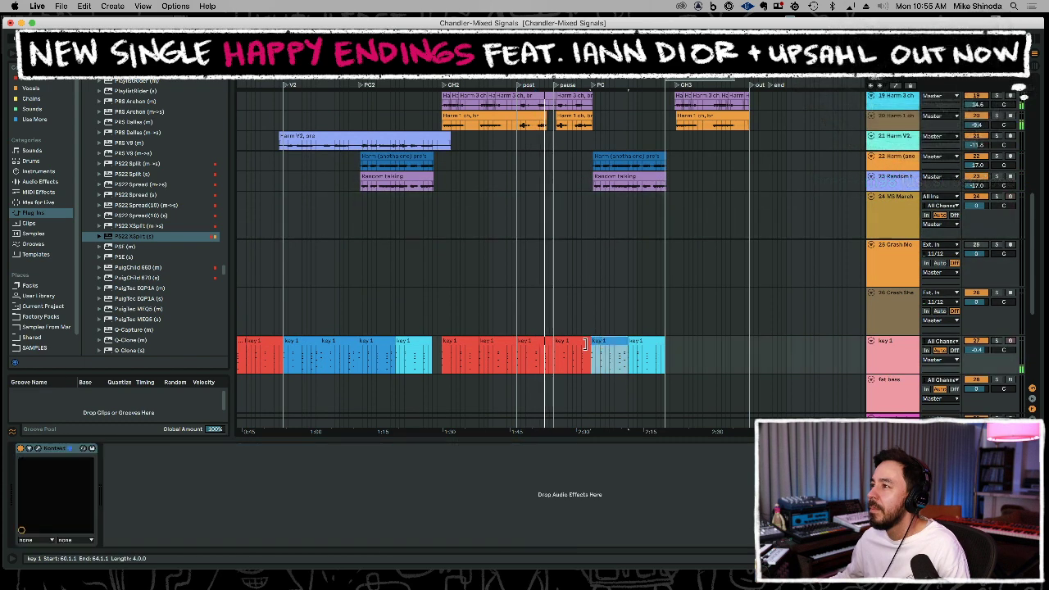
left_click(525, 341)
left_click(522, 324)
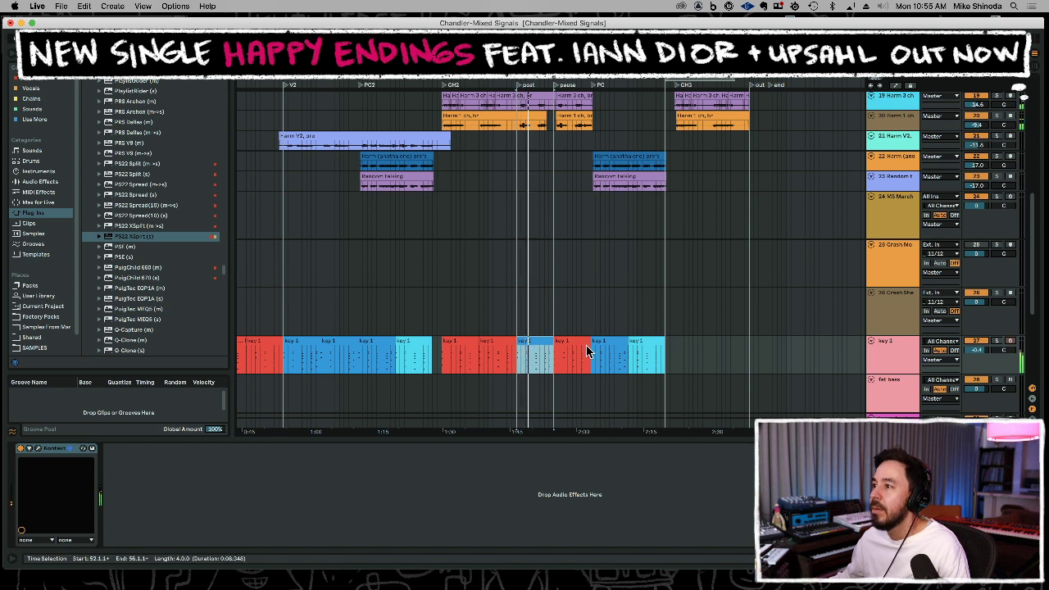
key("super+d")
left_click(586, 298)
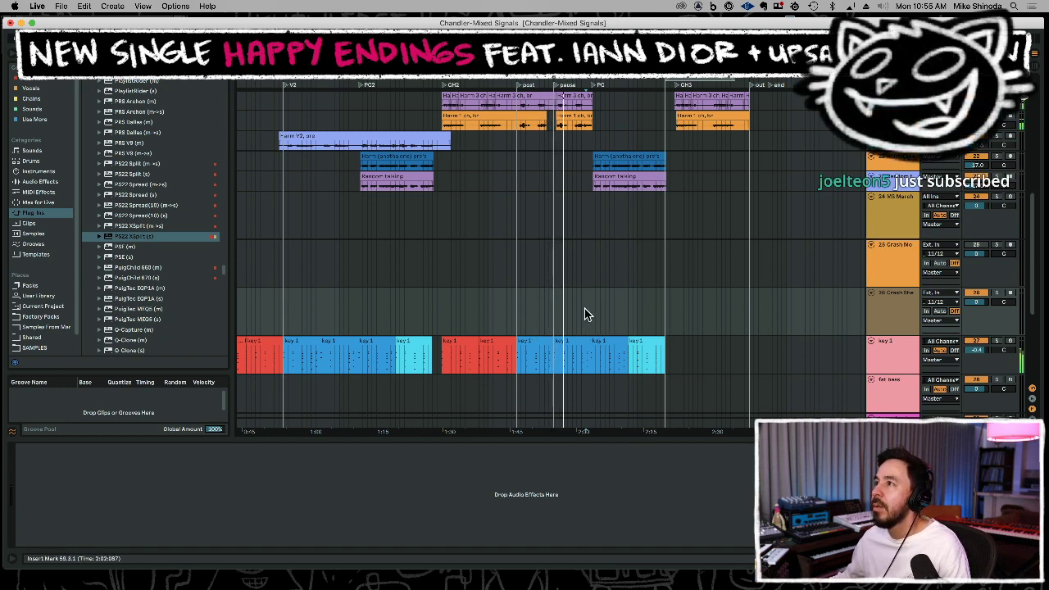
scroll(586, 314, "up", 4)
scroll(585, 307, "up", 1)
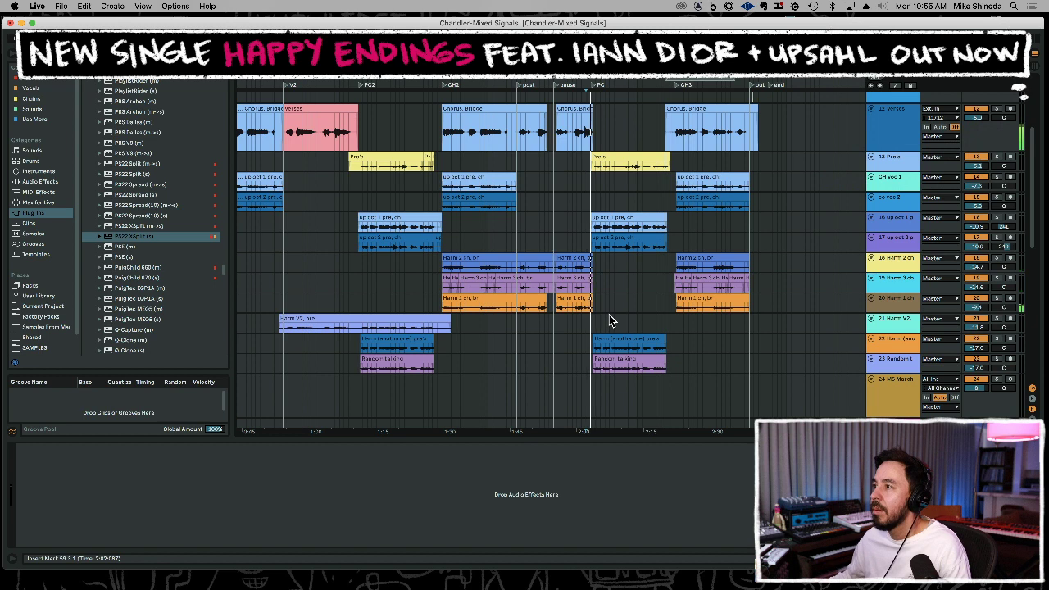
scroll(623, 406, "down", 4)
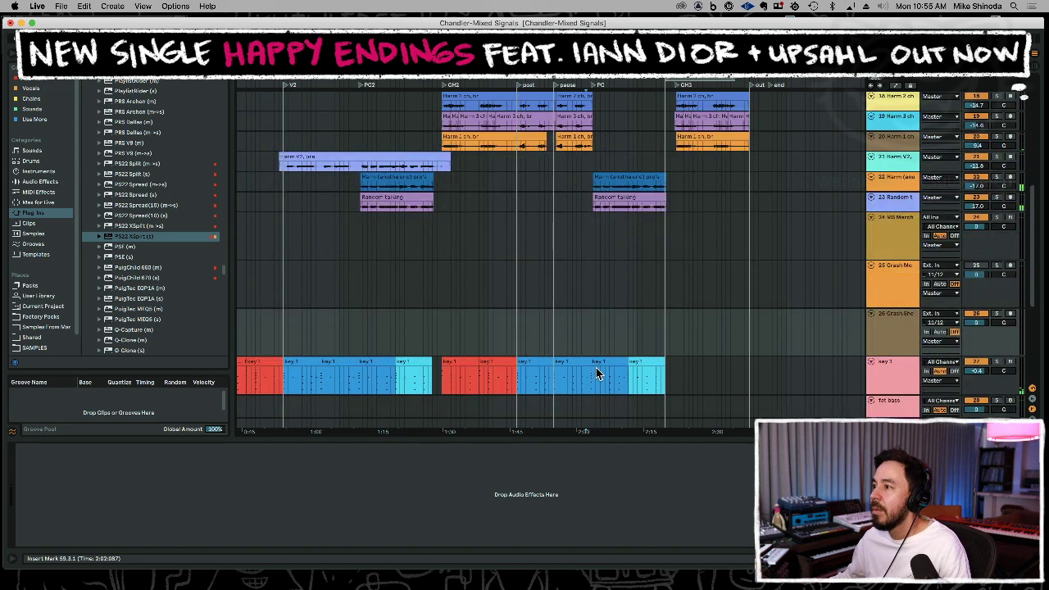
Duplicate the pause section's blue key 1 clip over 60.1.1 to 64.1.1 in the third pre-chorus and play it.
left_click(569, 361)
key("super+d")
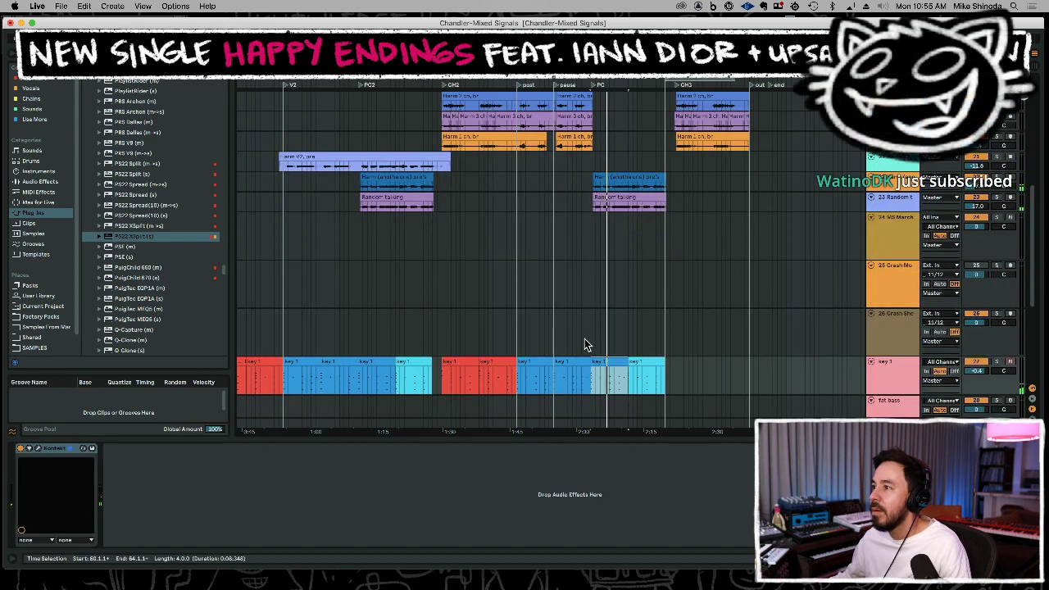
left_click(584, 344)
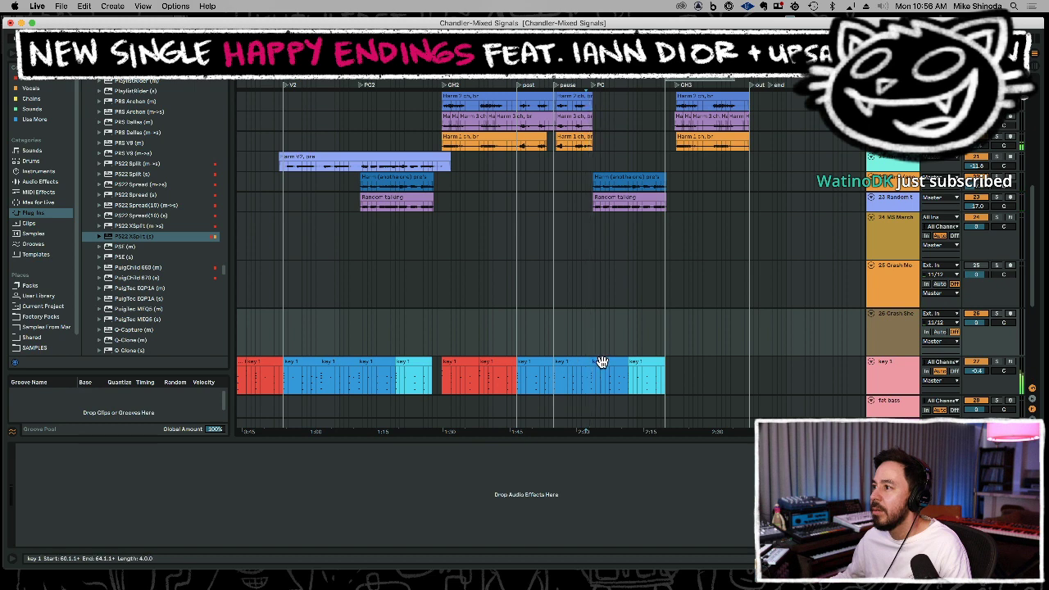
Copy the two red key 1 clips from CH2 to the start of CH3 and play the transition into the third chorus.
left_click(418, 363)
left_click(647, 363)
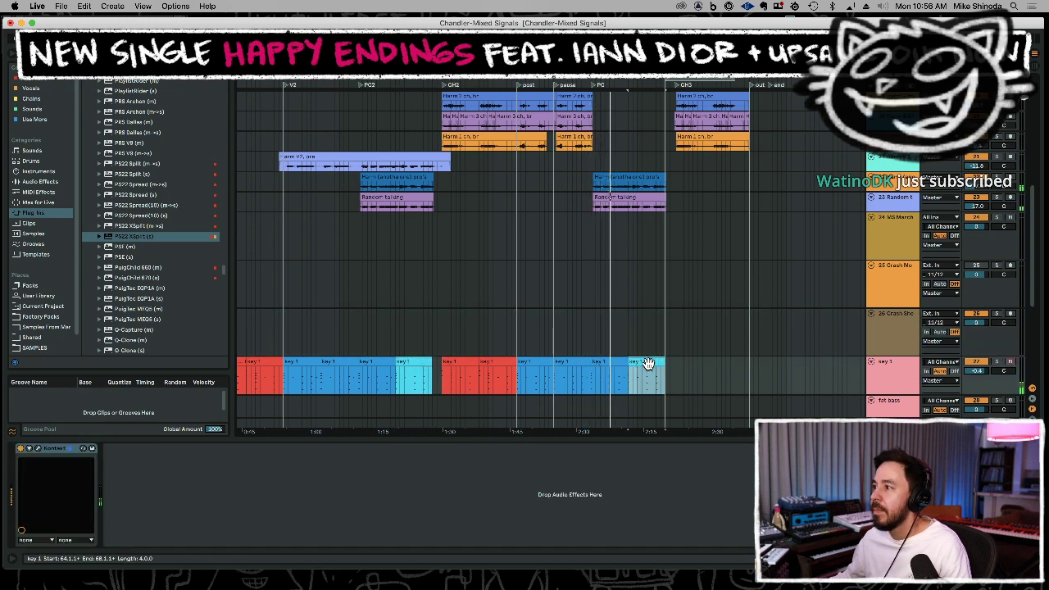
left_click(451, 368)
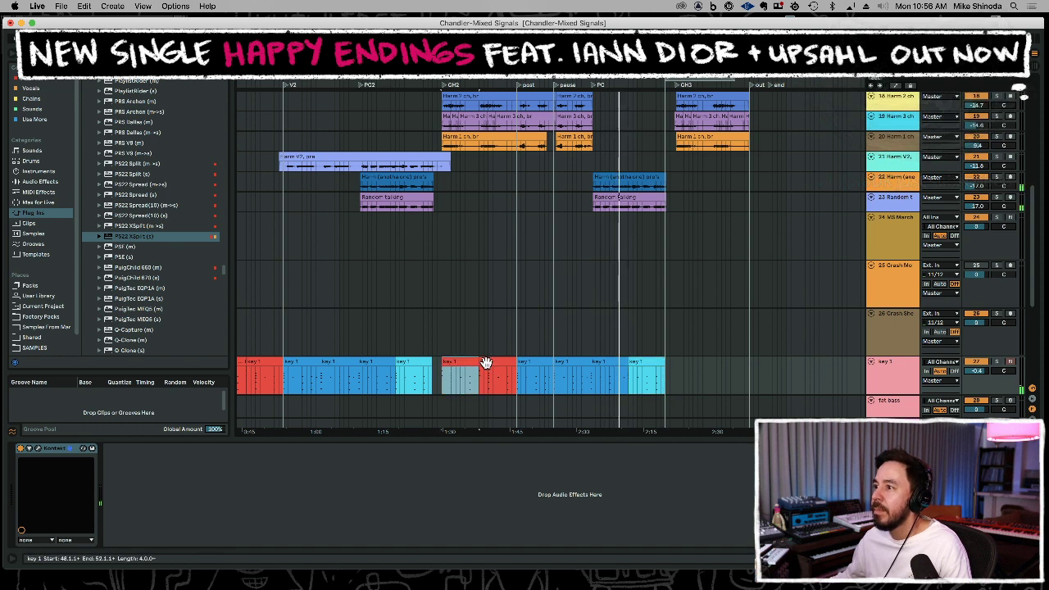
left_click(486, 363, "shift")
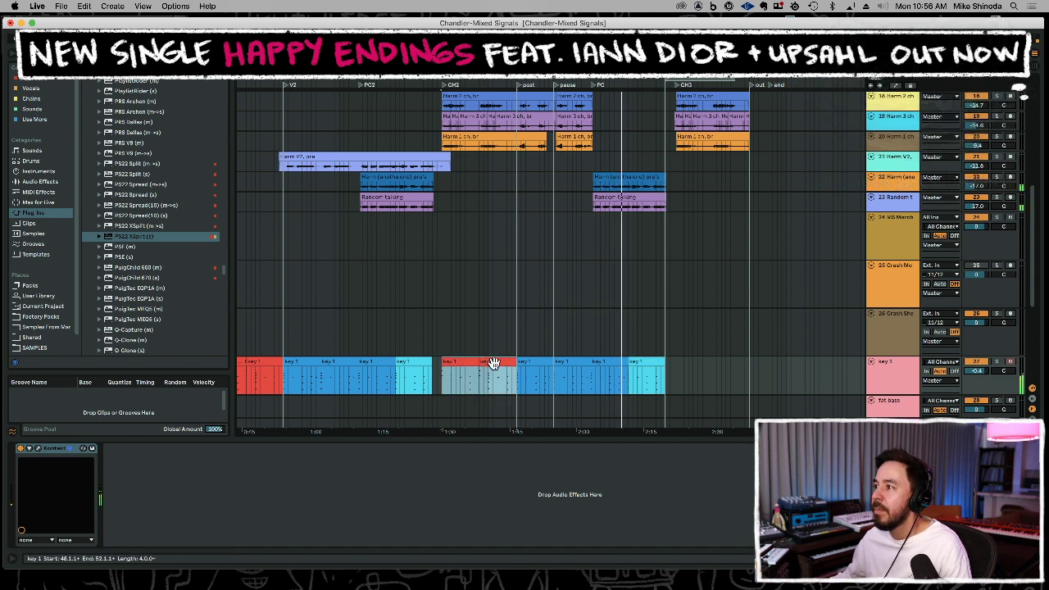
left_click(674, 379)
key("super+v")
left_click(740, 340)
key("space")
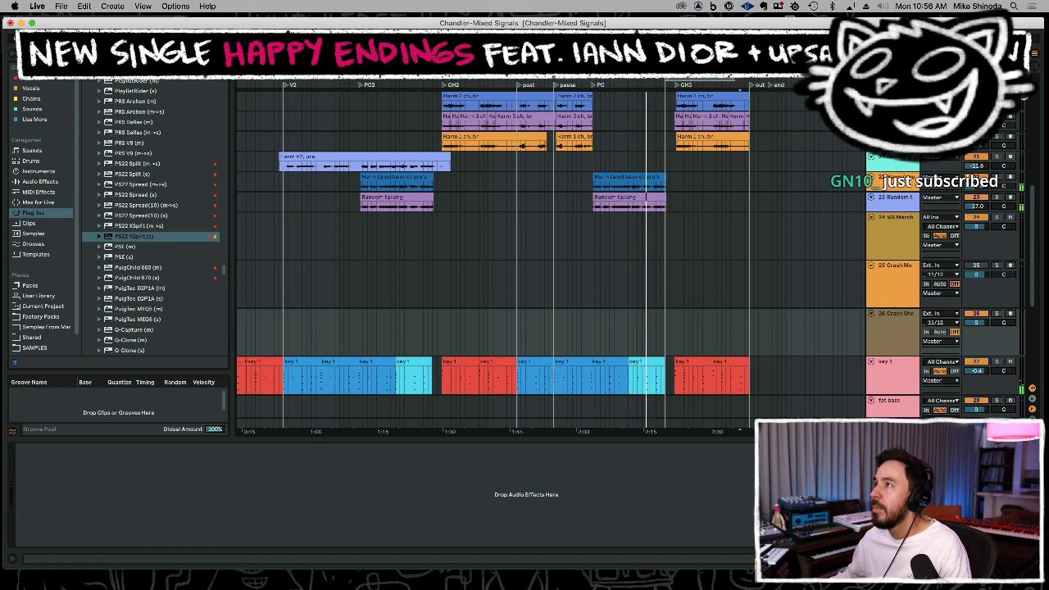
left_click_drag(711, 80, 712, 142)
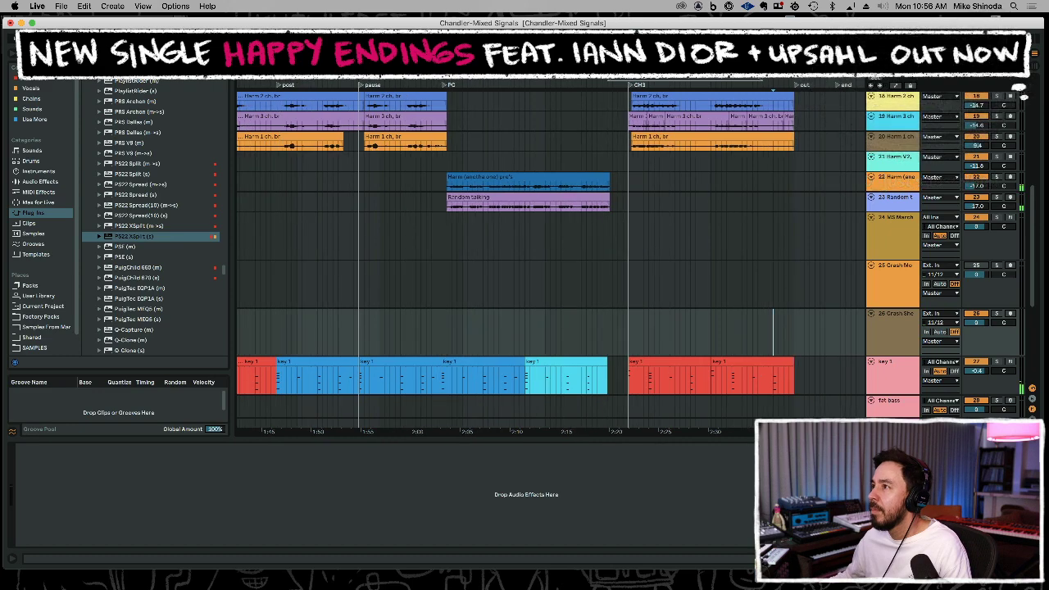
key("space")
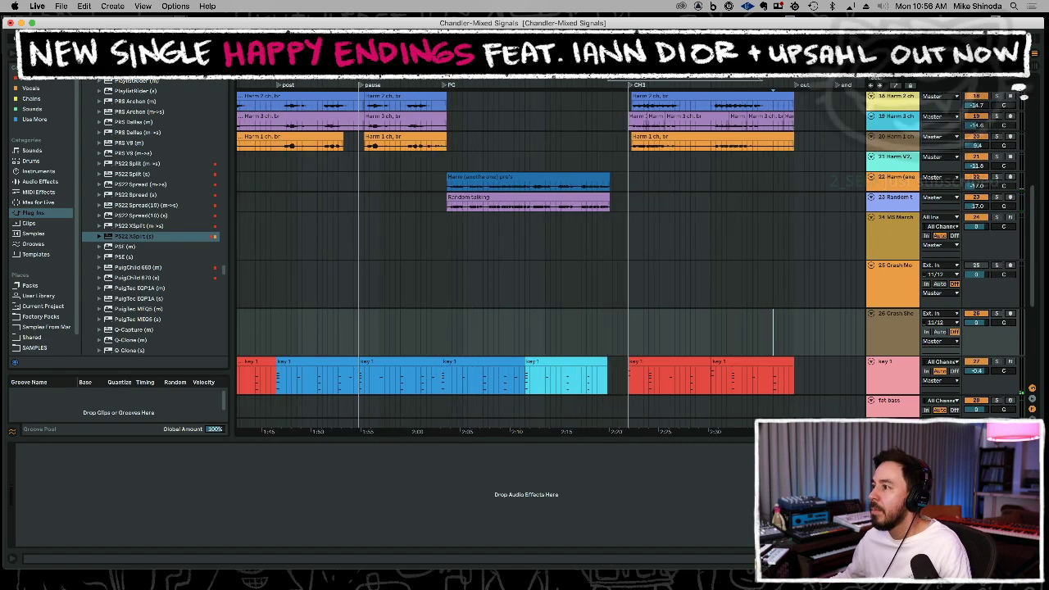
left_click_drag(711, 143, 711, 82)
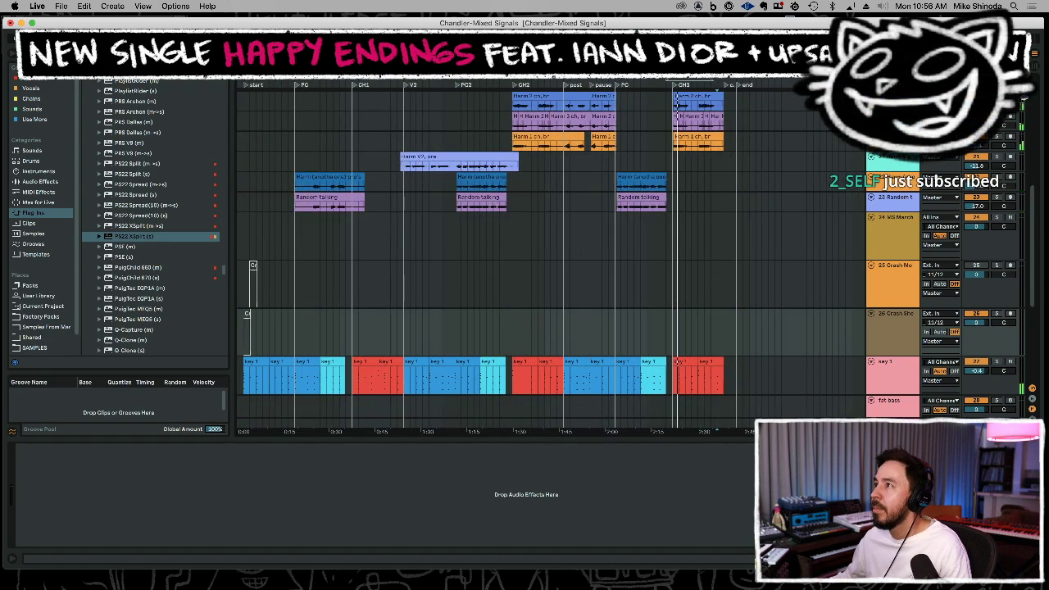
left_click(475, 304)
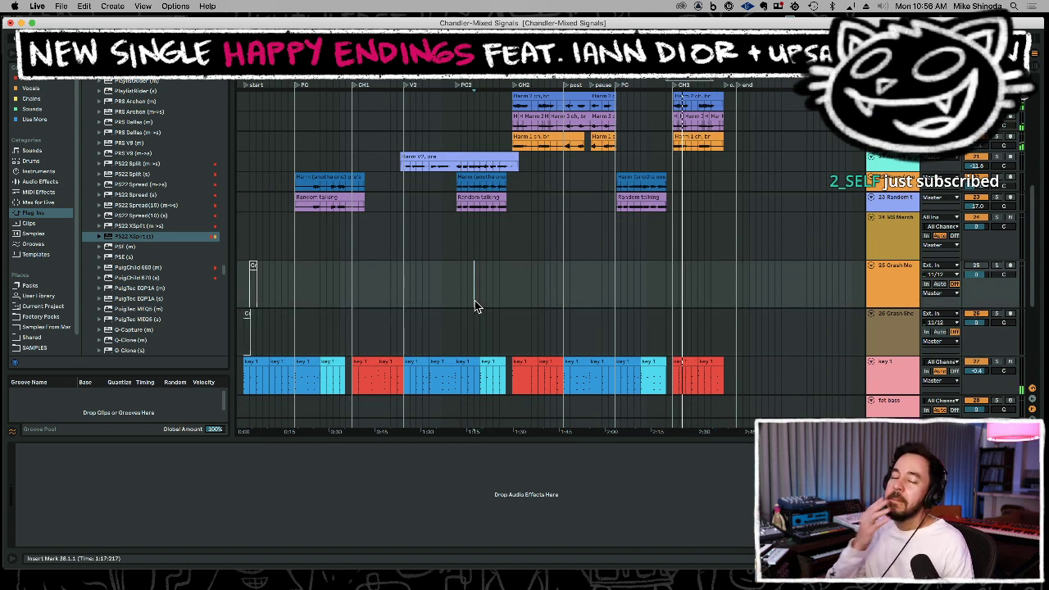
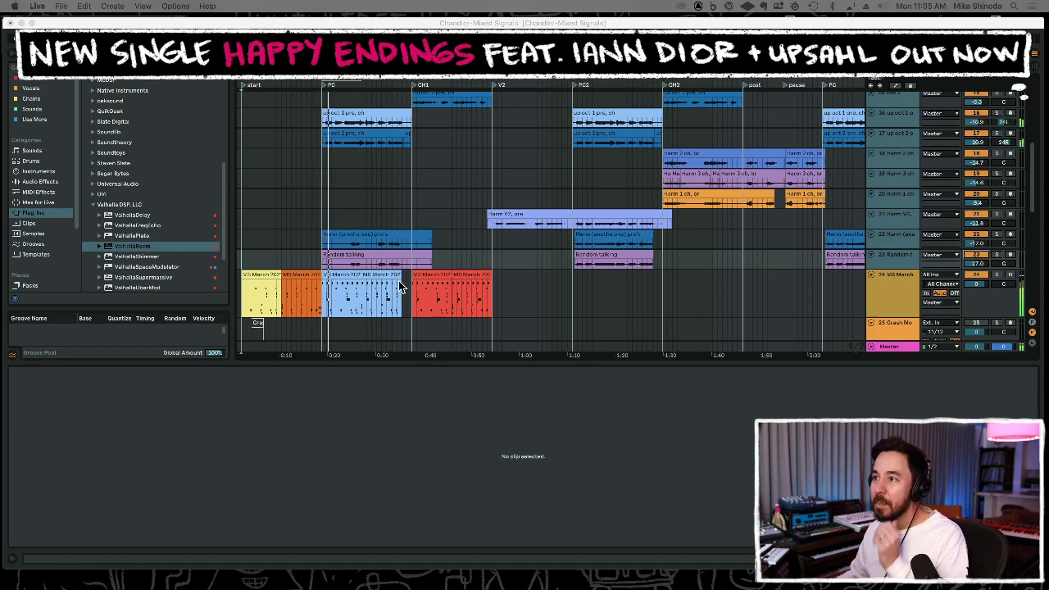
Delete all ClosedHH BleuTails 1 notes from the first blue MS March clip in the pre-chorus.
left_click(345, 281)
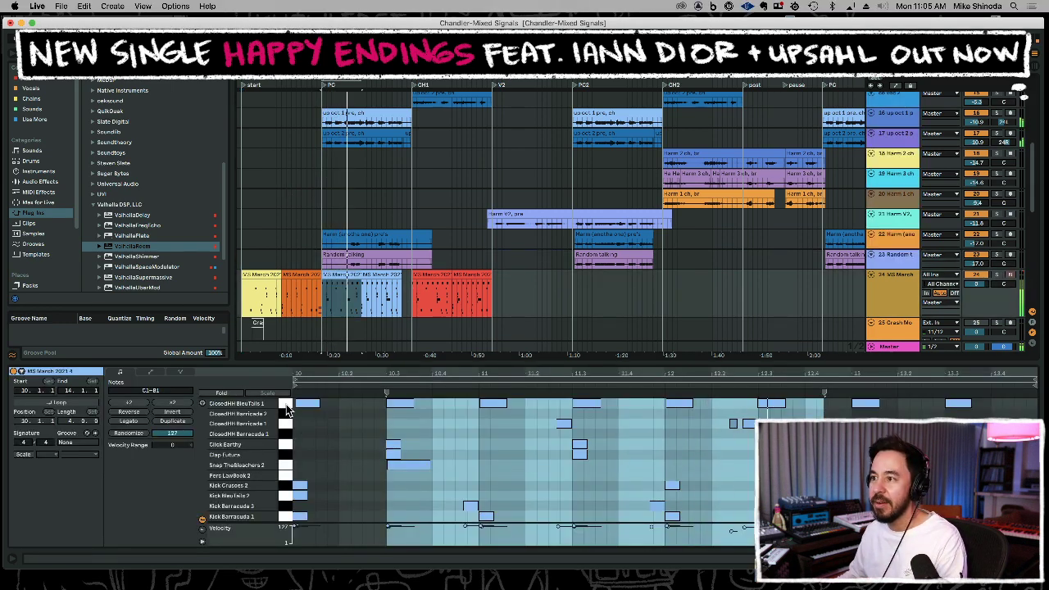
left_click(285, 404)
key("Delete")
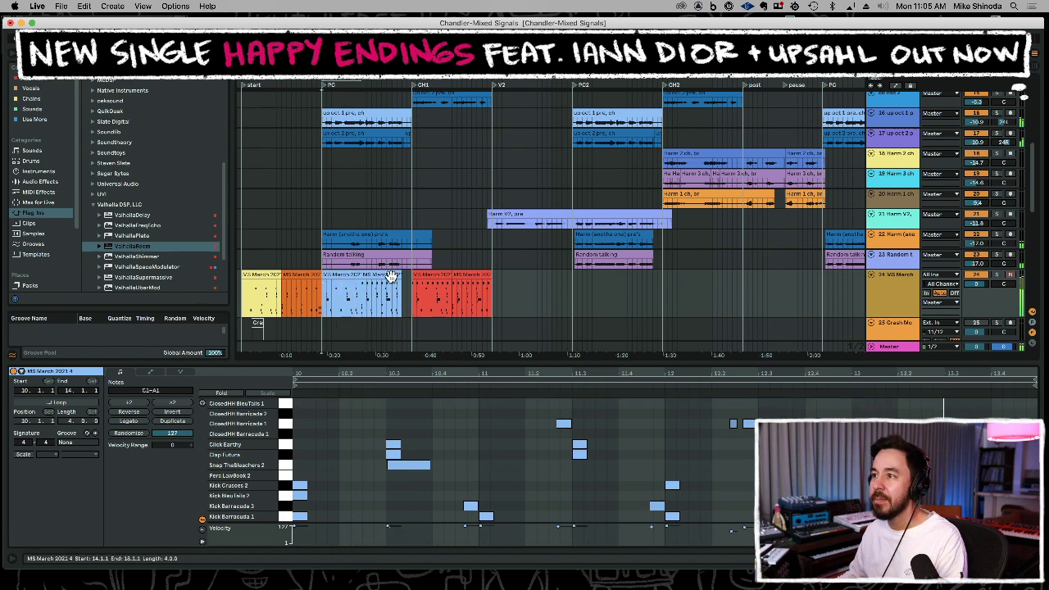
Copy the first blue pre-chorus MS March clip, with its ClosedHH BleuTails 1 notes, to the start of V2 at 27.1.1.
left_click(350, 277)
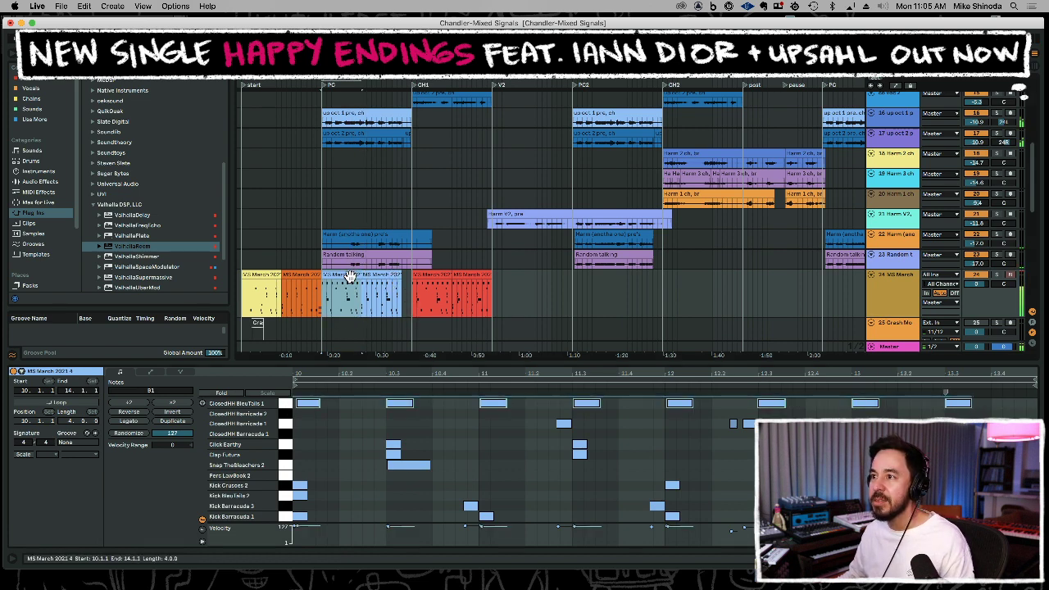
left_click(493, 290)
key("super+v")
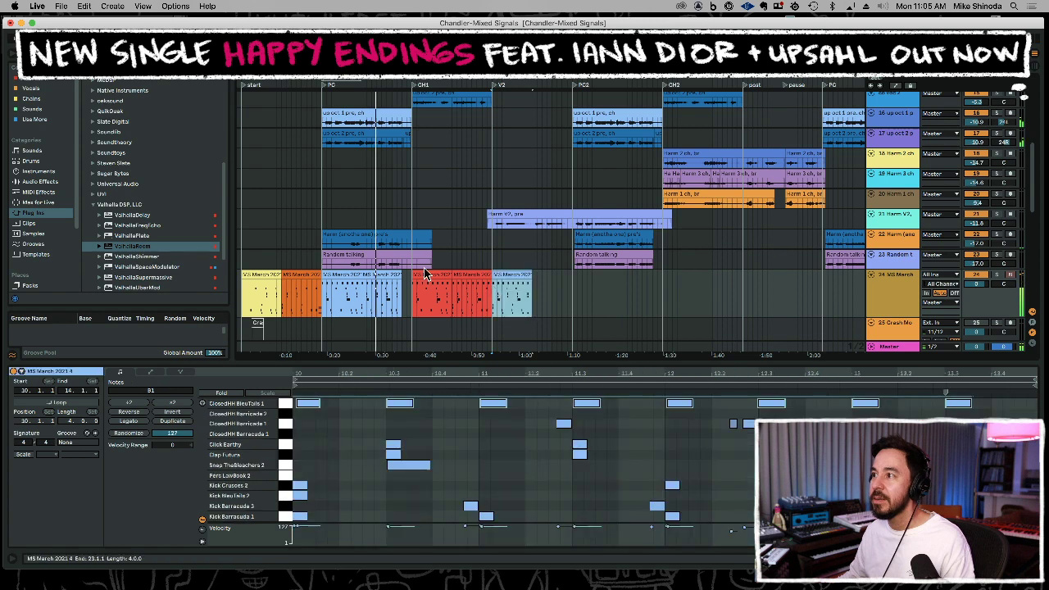
Remove the ClosedHH BleuTails 1 notes from the blue MS March clips in the first pre-chorus.
left_click(328, 281)
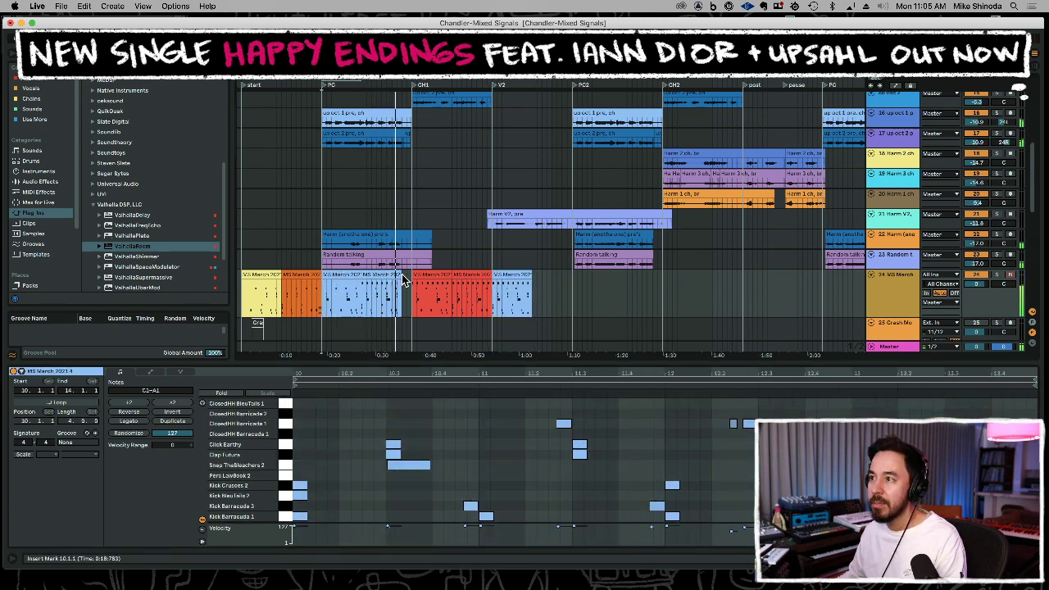
left_click(393, 274)
left_click(284, 404)
key("Delete")
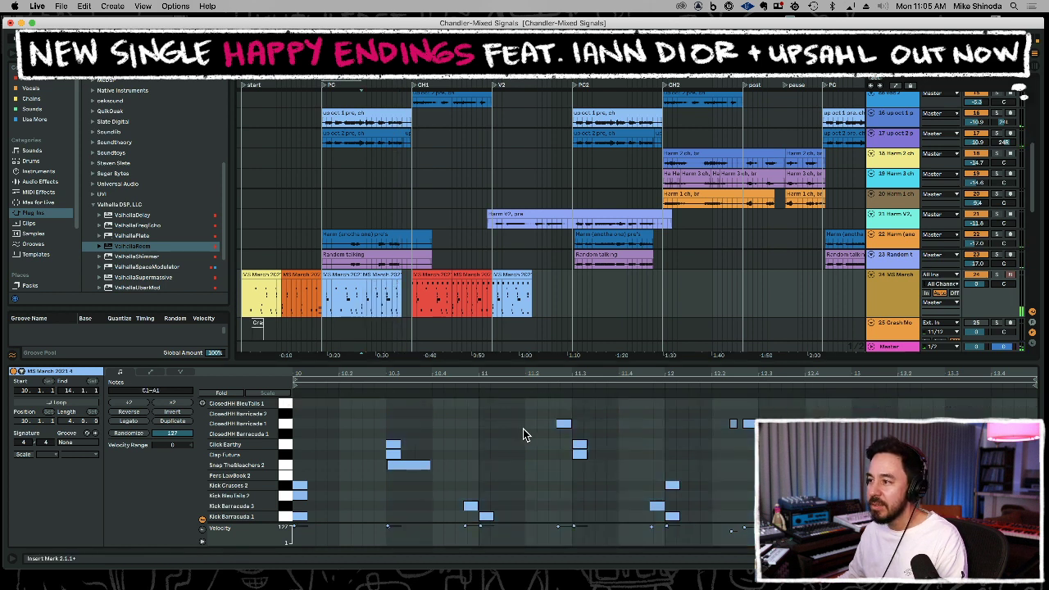
Nudge the short A1 closed hi-hat note in the third bar slightly earlier in the second blue, orange and yellow MS March clips.
left_click(735, 425)
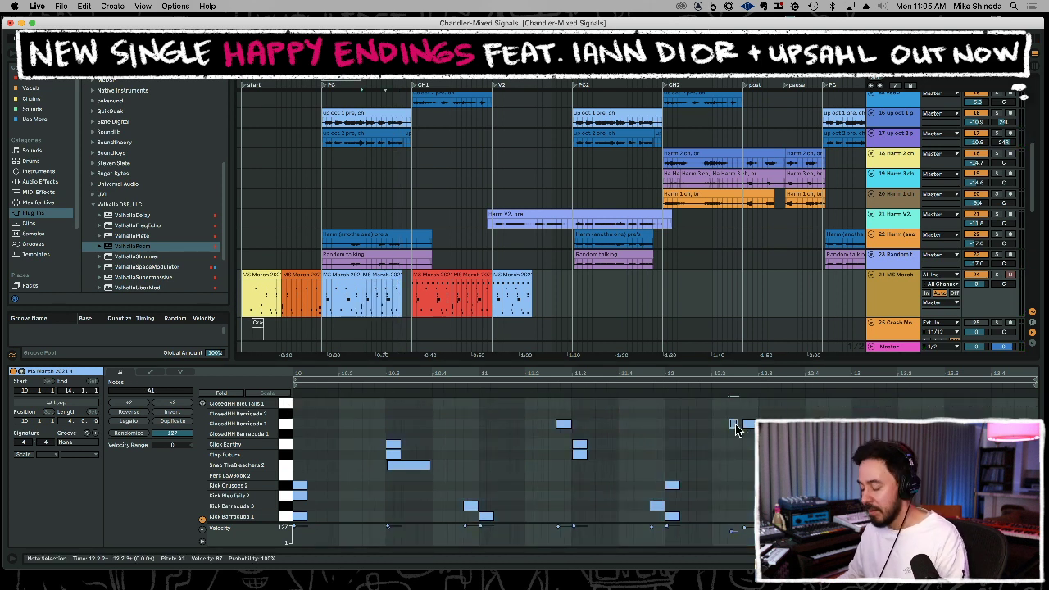
left_click(736, 427)
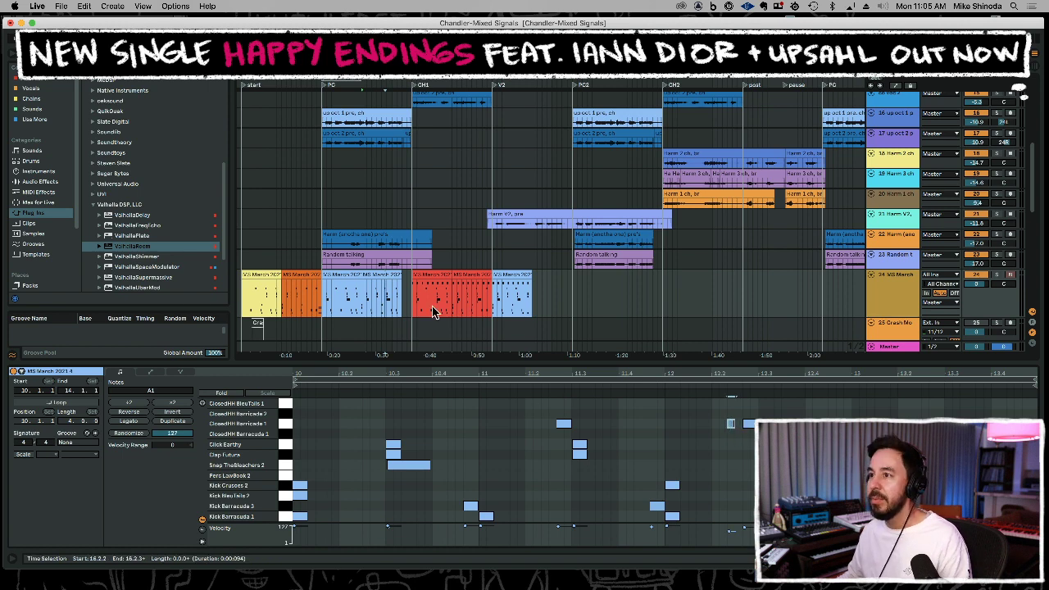
left_click(320, 298)
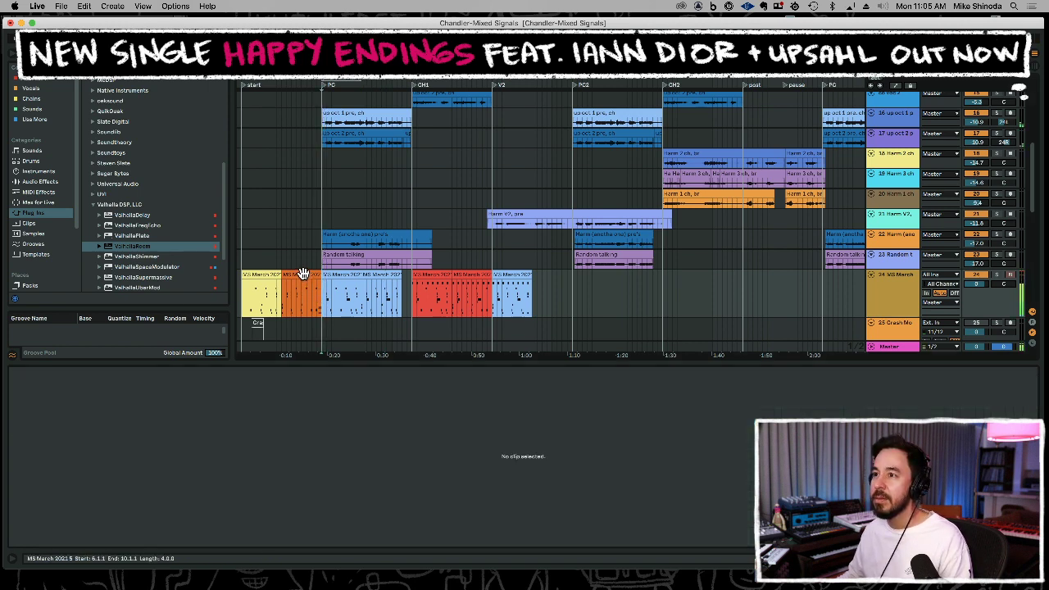
left_click(733, 419)
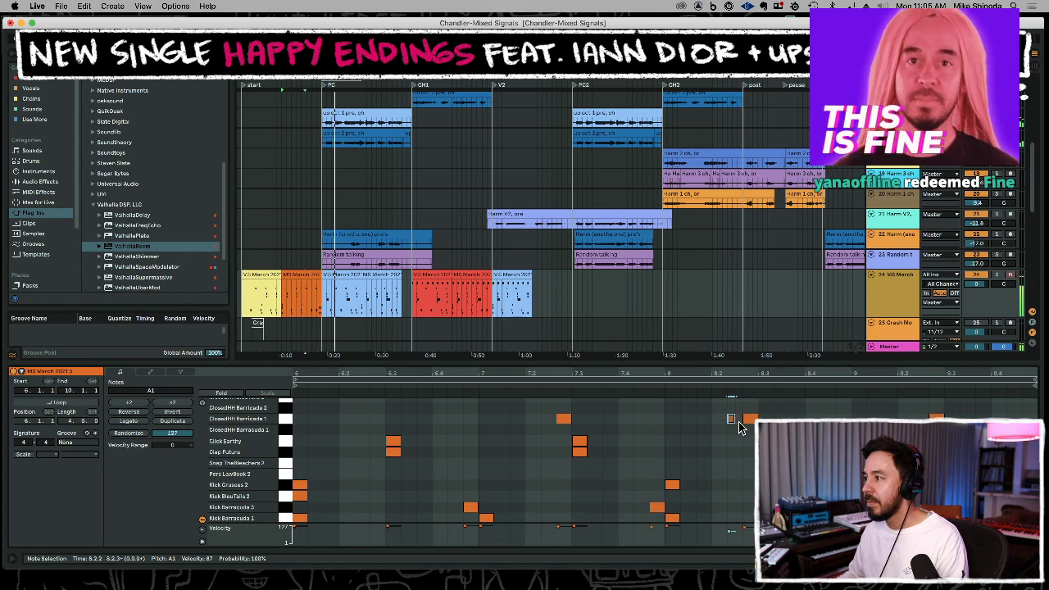
left_click(269, 275)
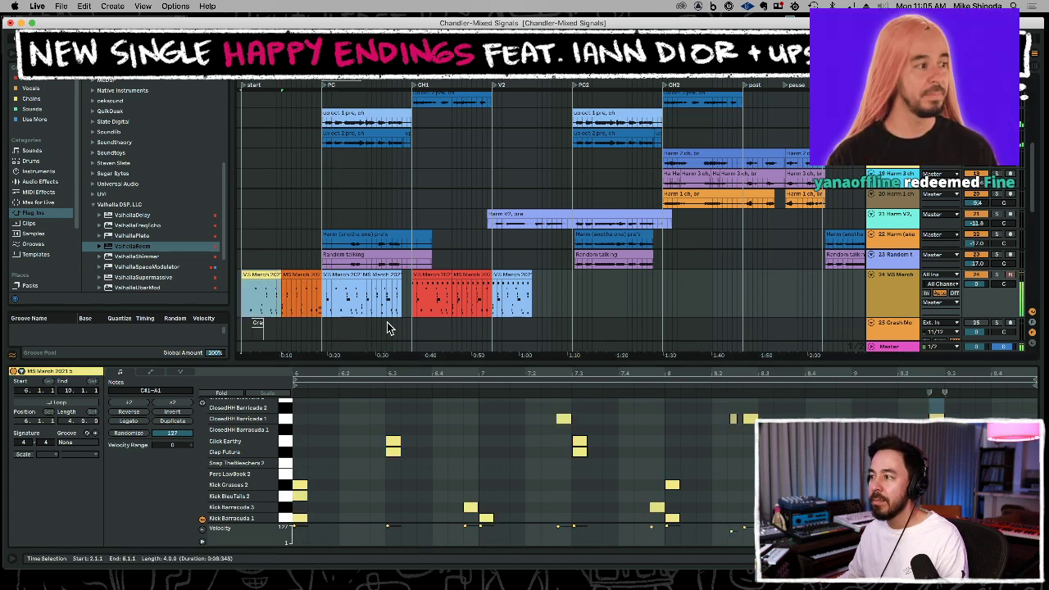
left_click(732, 420)
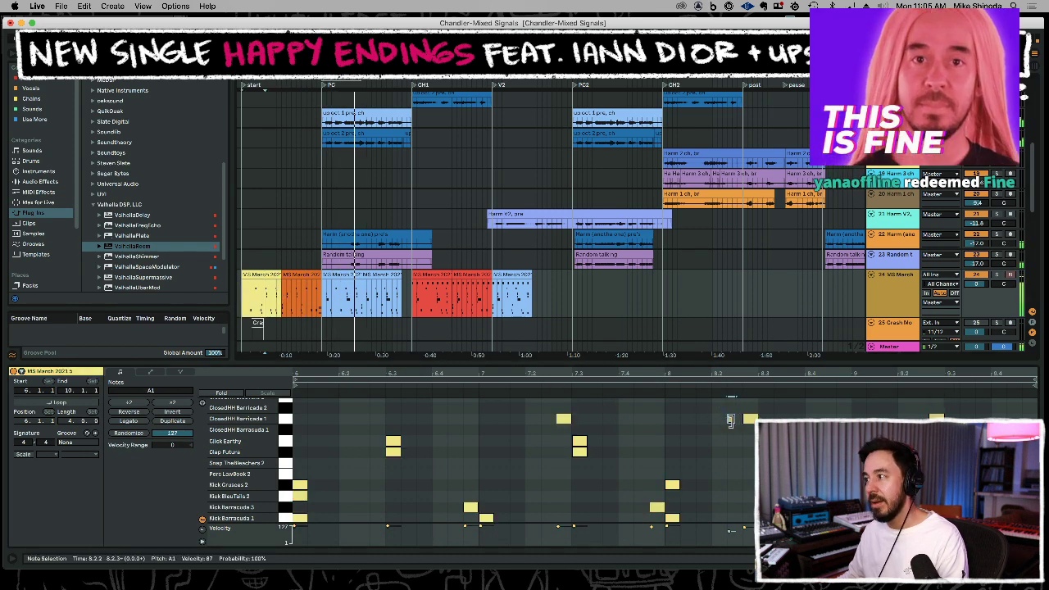
Nudge the short third-bar A1 closed hi-hat note slightly earlier in both red MS March clips of CH1.
left_click(379, 274)
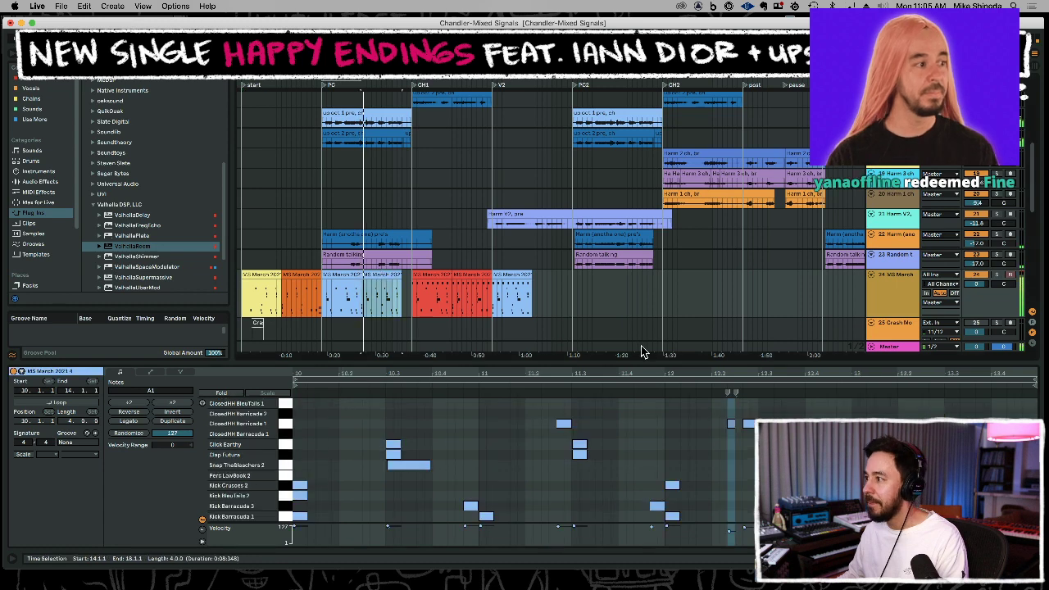
left_click(437, 274)
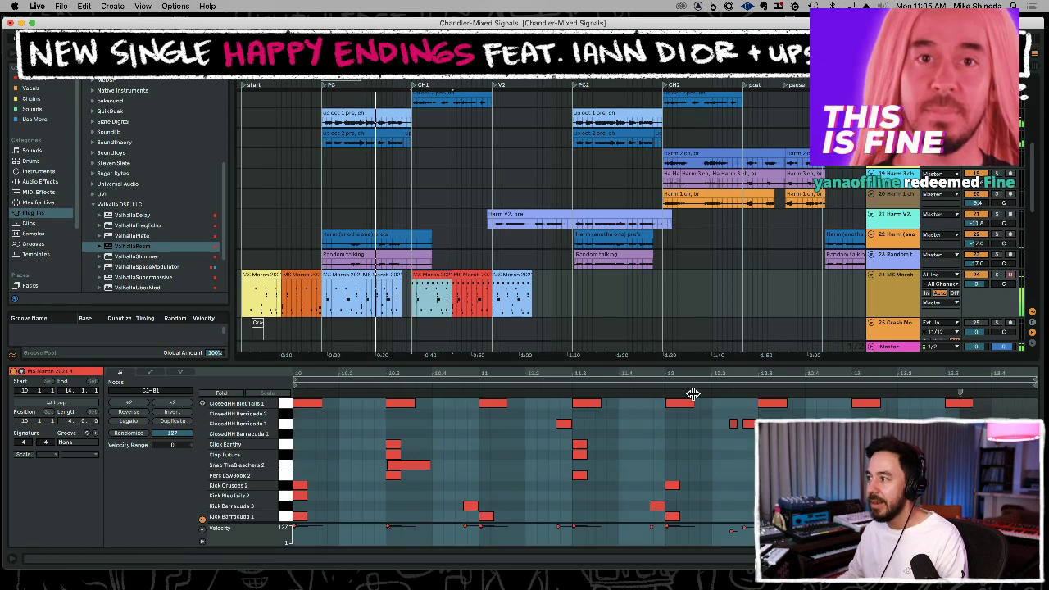
left_click(725, 430)
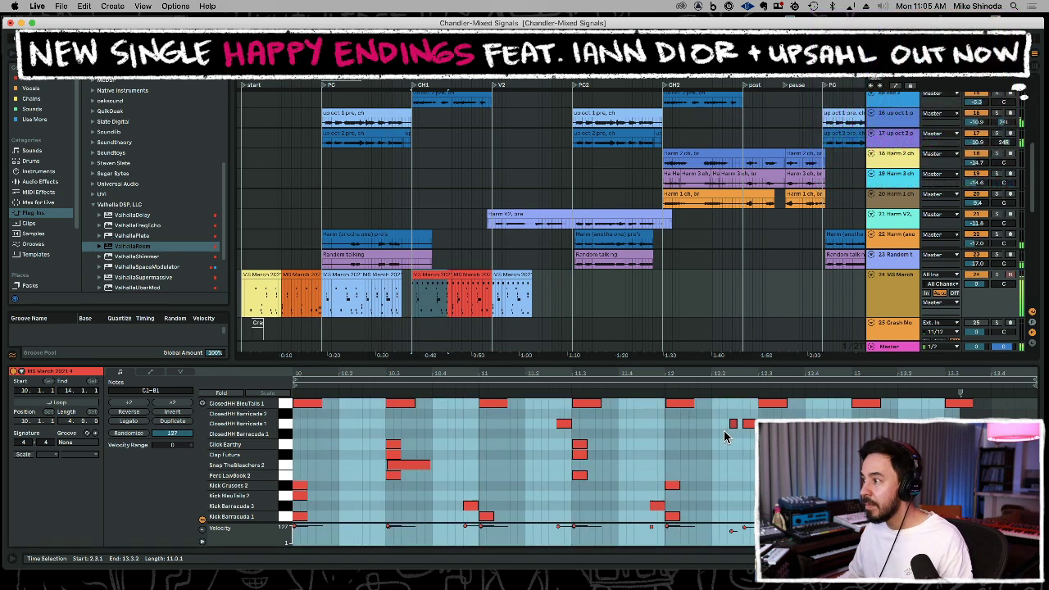
left_click(732, 424)
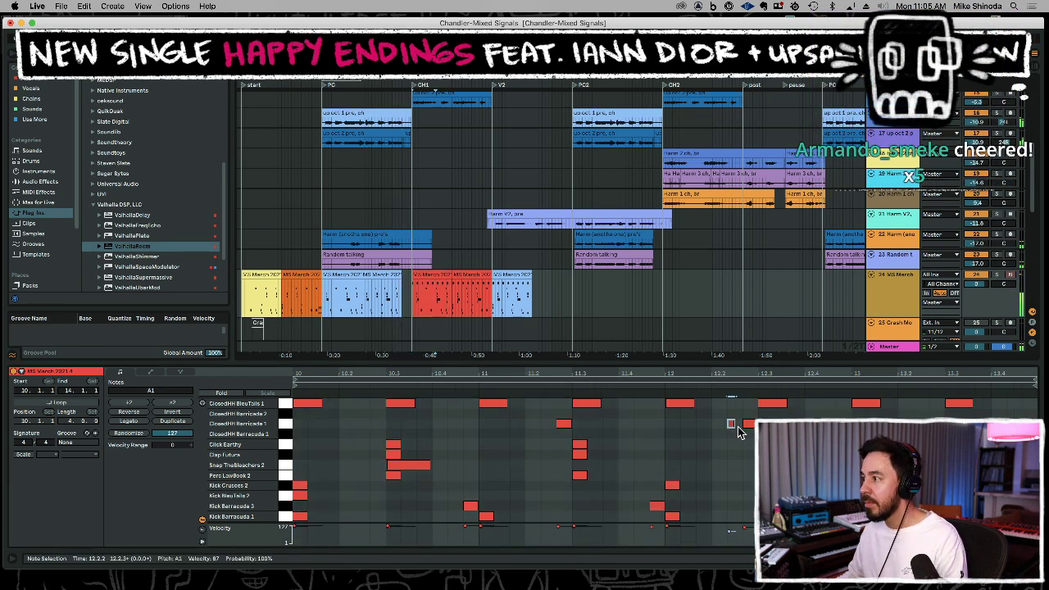
left_click(471, 275)
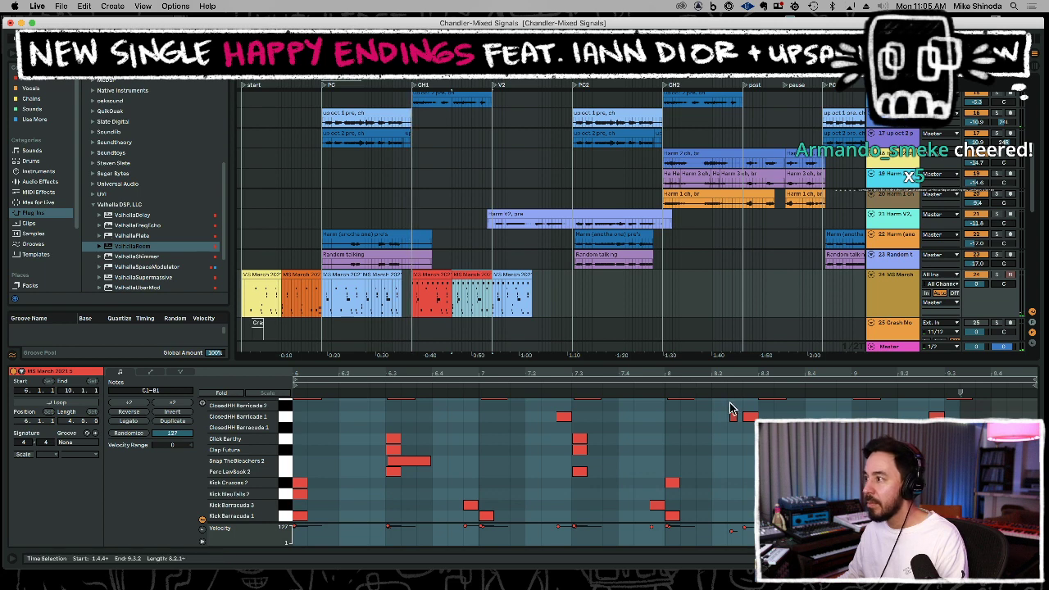
left_click(735, 435)
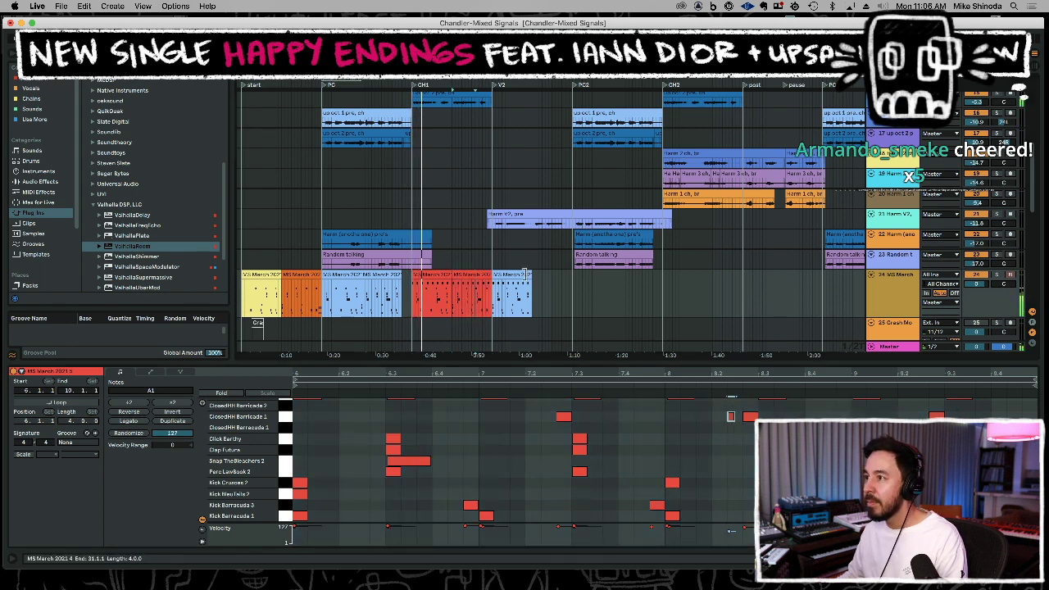
Nudge the short third-bar A1 closed hi-hat note slightly earlier in the blue MS March clip at the start of V2.
left_click(512, 275)
left_click(735, 435)
left_click(735, 435)
left_click(712, 444)
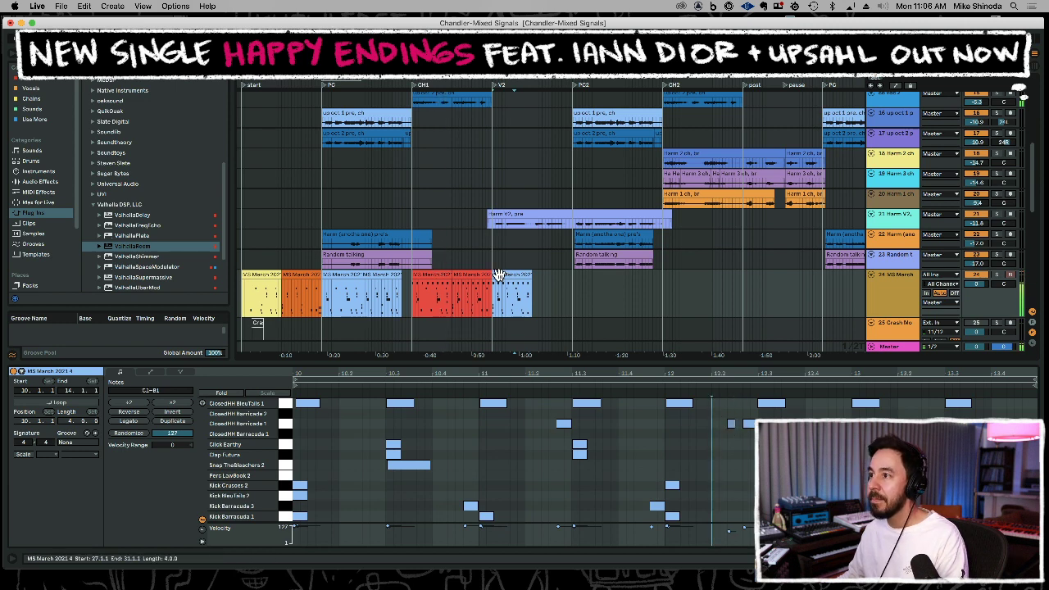
Compare the MS March clips around the V2 transition, then duplicate the V2 clip over 31.1.1 to 35.1.1.
left_click(541, 306)
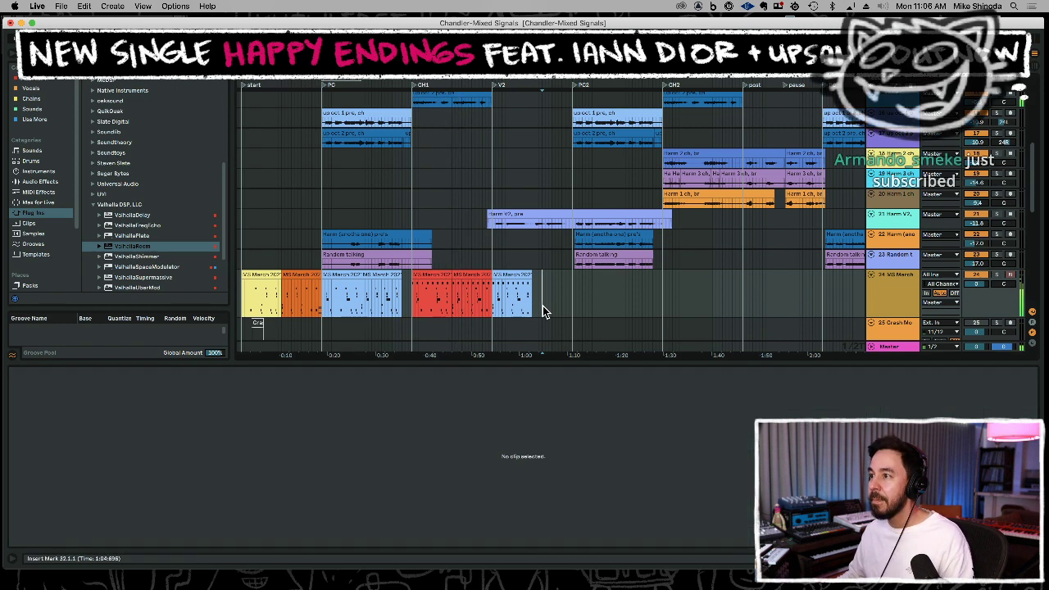
left_click(467, 277)
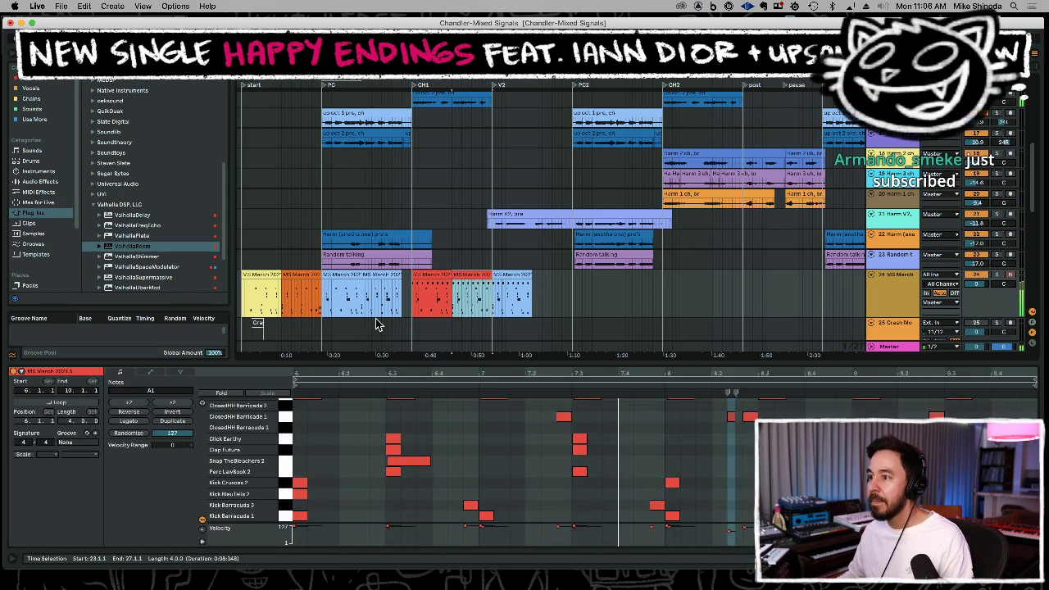
left_click(507, 277)
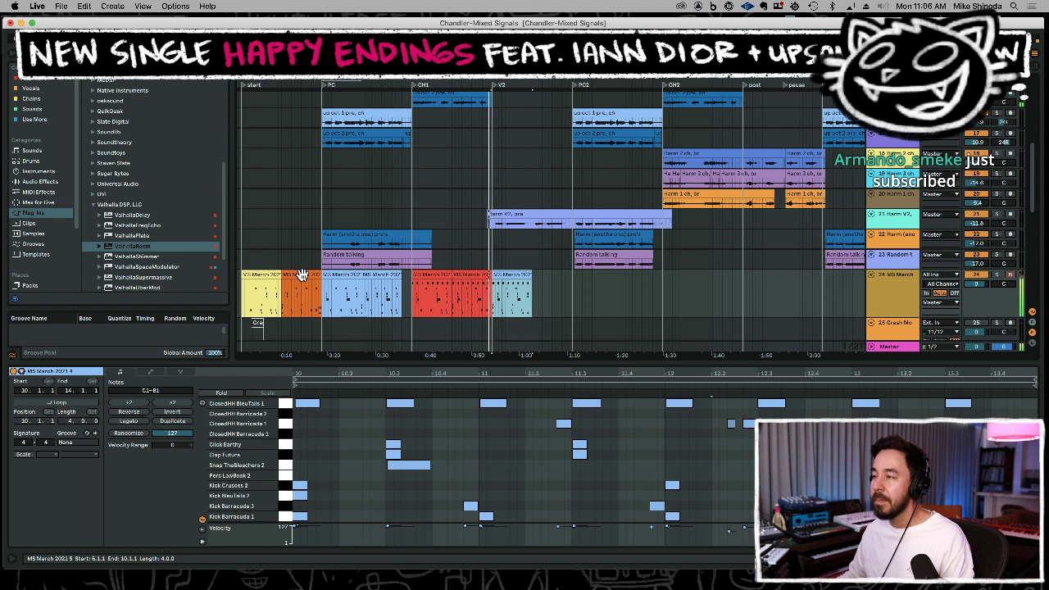
left_click(509, 276)
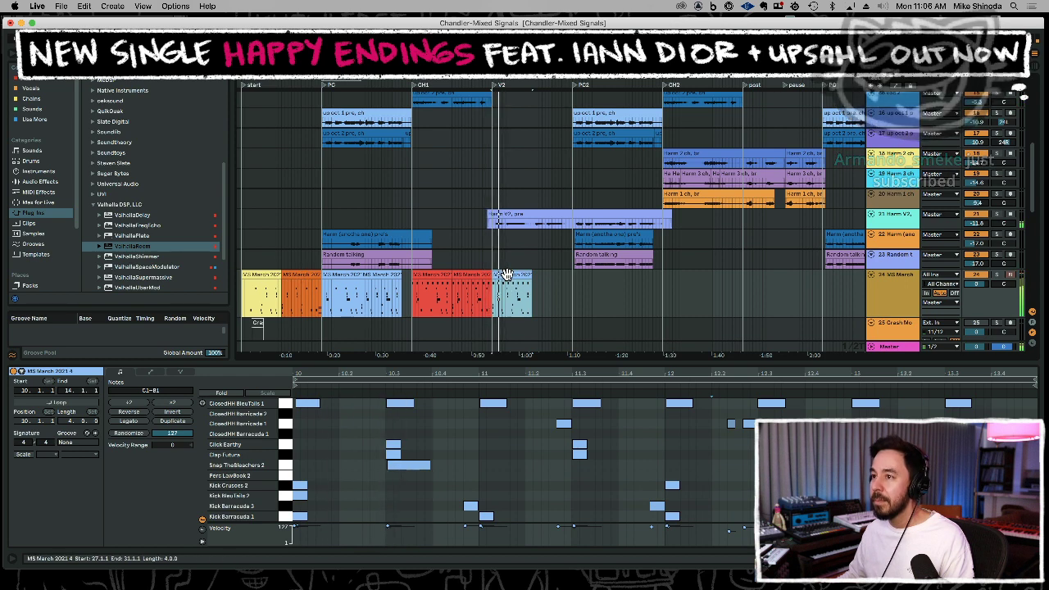
key("ctrl+d")
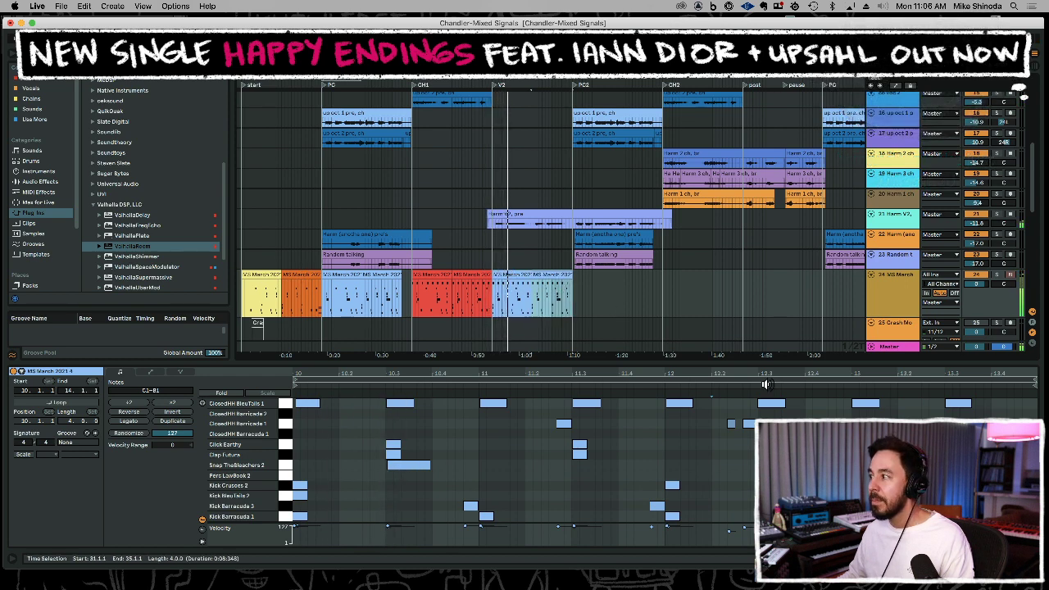
Check the F#1 and C1 notes in the last bar of V2's MS March clip while it plays.
left_click(951, 454)
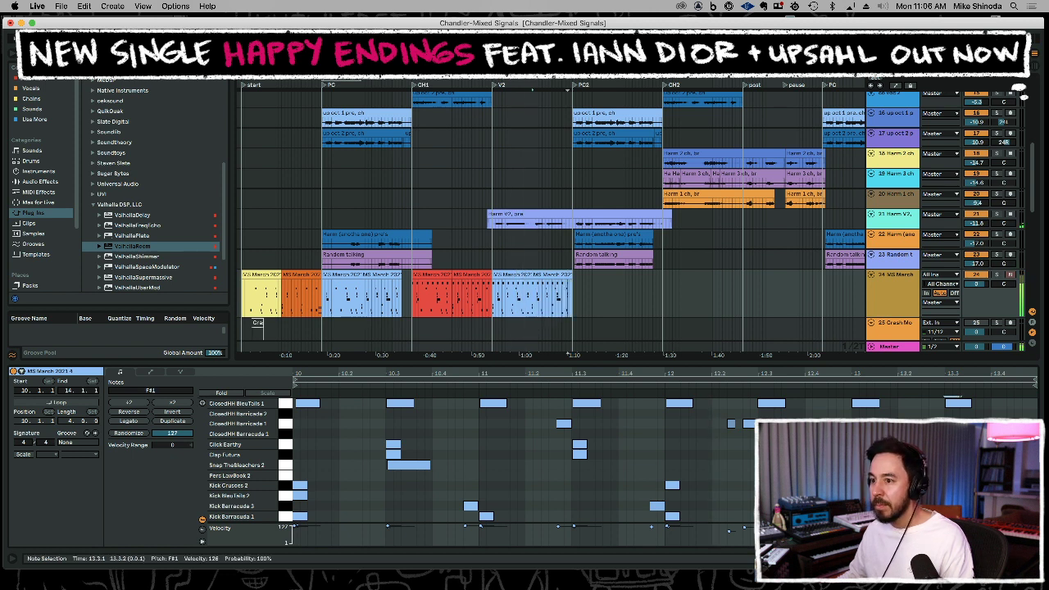
left_click(963, 517)
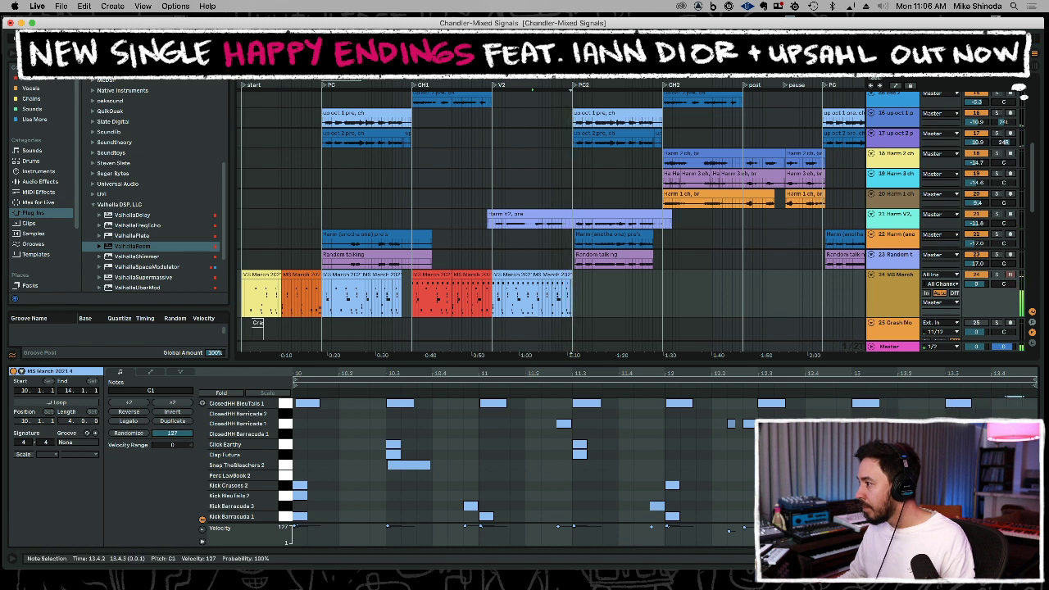
left_click(617, 277)
left_click(570, 264)
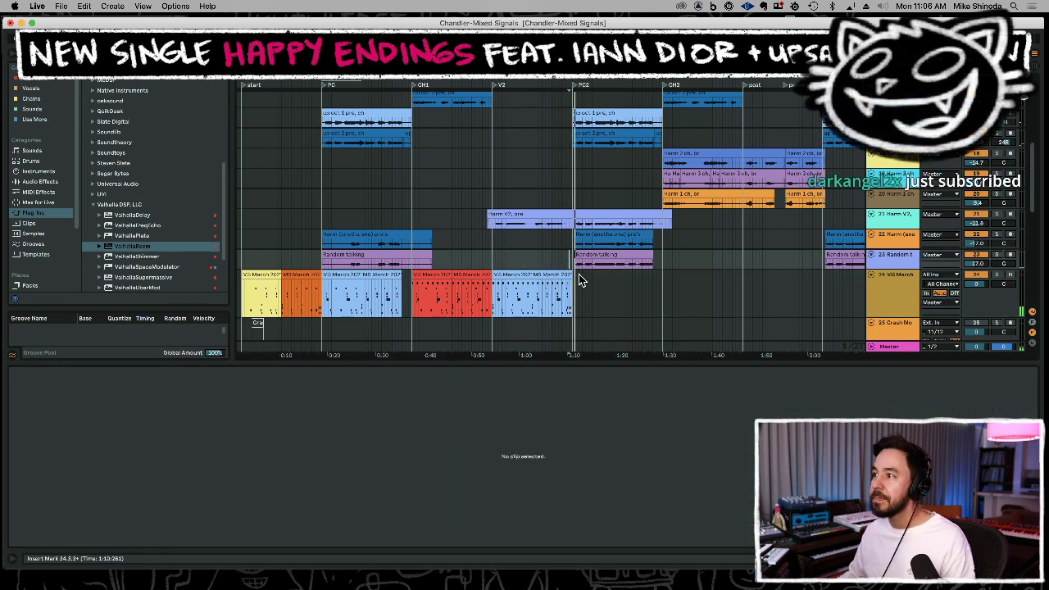
Copy the blue V2 MS March clip to the start of PC2 and duplicate it over 39.1.1 to 43.1.1.
left_click(505, 277)
key("ctrl+c")
left_click(574, 293)
key("ctrl+v")
key("super+z")
left_click(572, 298)
key("super+v")
key("super+d")
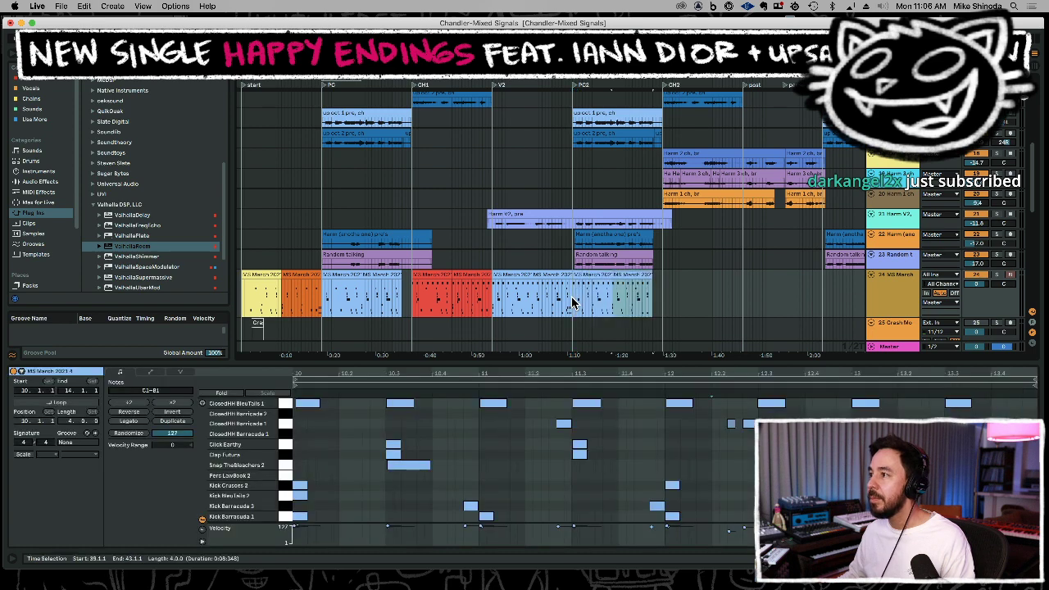
Copy both red MS March clips from CH1 to the start of CH2 and play from within CH2.
left_click(433, 276, "shift")
left_click_drag(435, 276, 689, 290)
left_click(719, 259)
key("space")
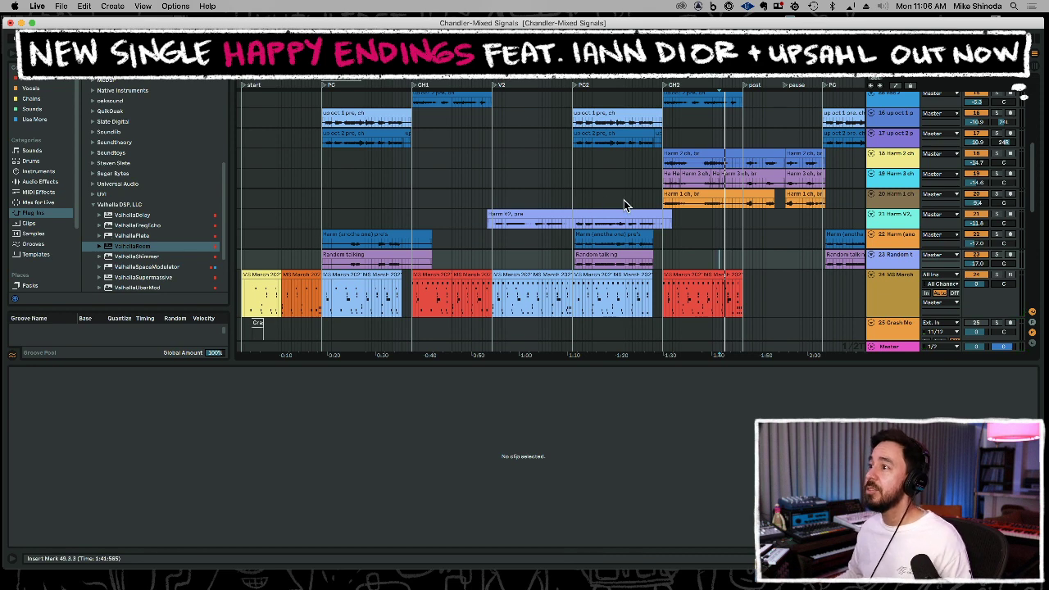
left_click_drag(744, 249, 249, 246)
left_click(741, 233, "shift")
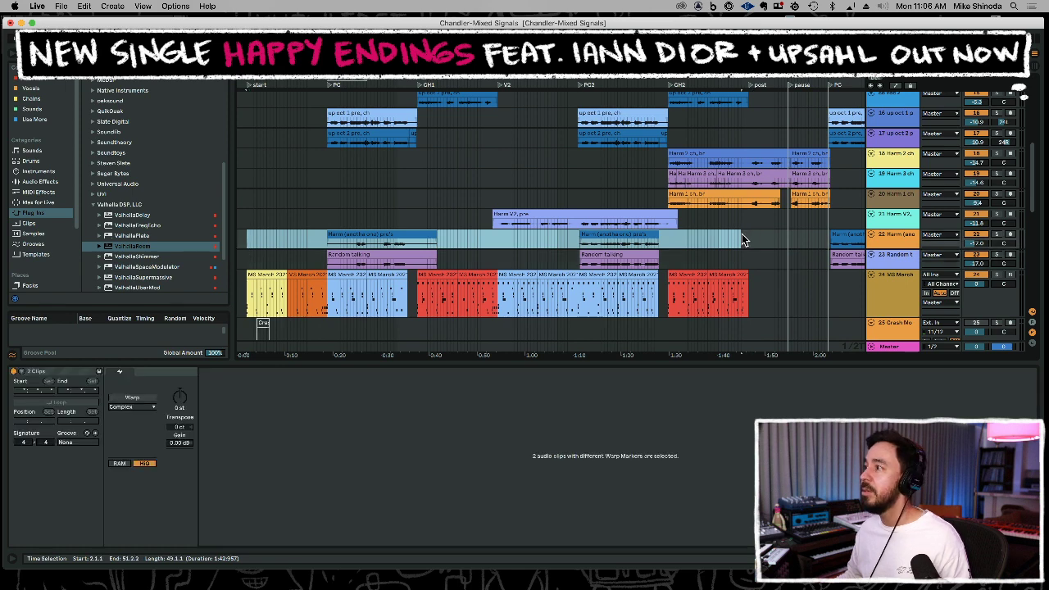
Show the MS March drum rack's individual chains in the session mixer and pan the A1 and B1 chains off centre.
left_click(891, 289)
key("Tab")
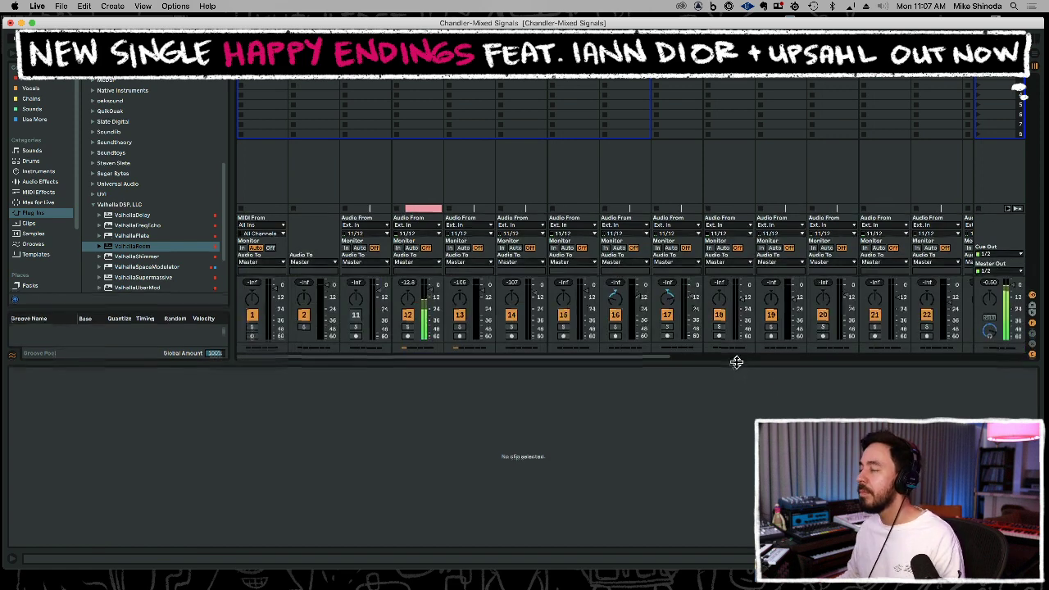
left_click_drag(736, 361, 728, 452)
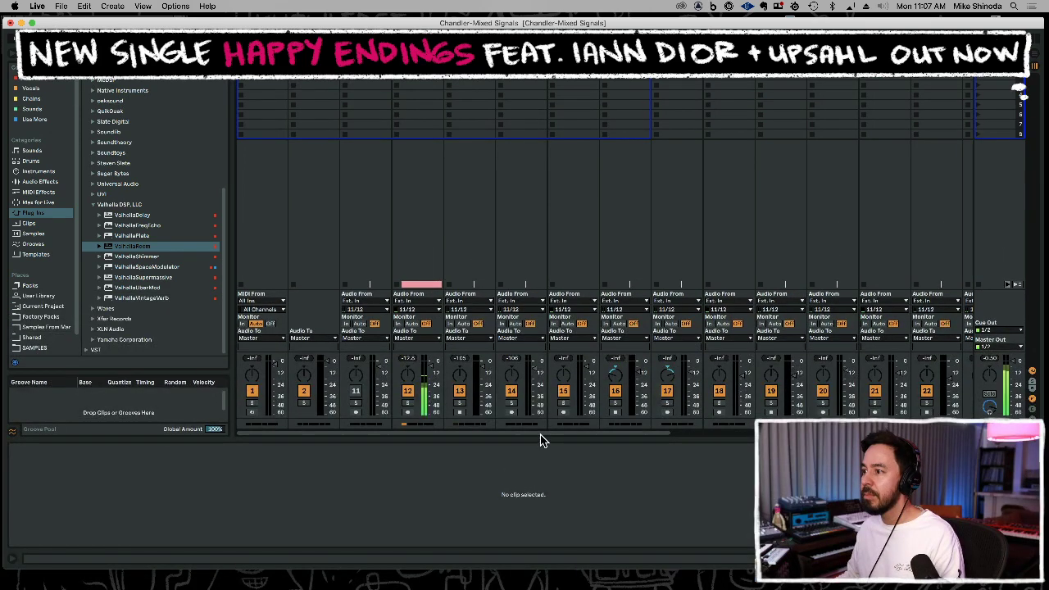
left_click_drag(541, 436, 811, 453)
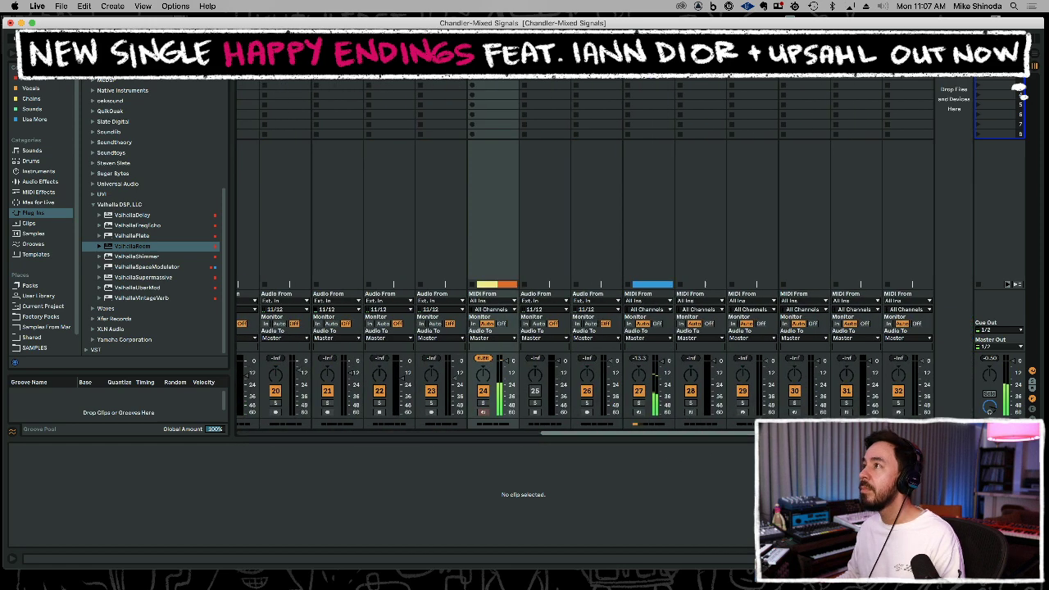
left_click(511, 55)
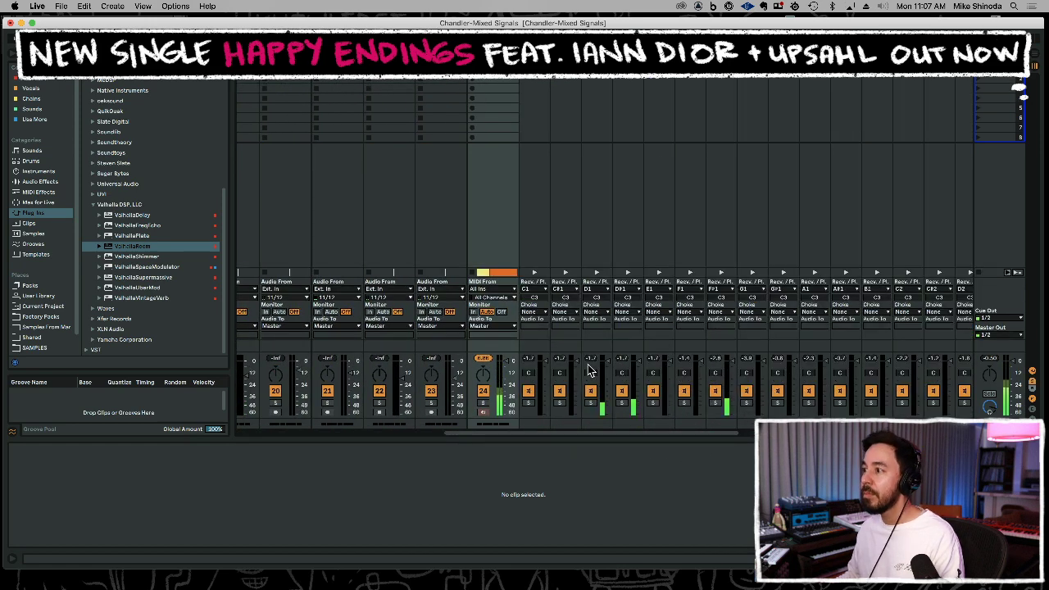
left_click_drag(545, 433, 568, 440)
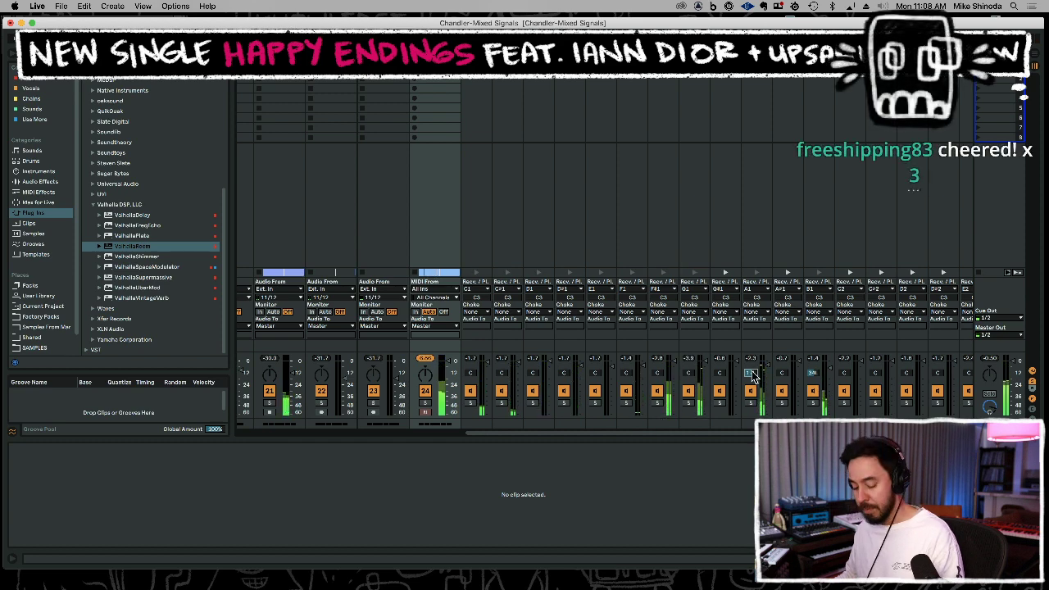
Return to the arrangement, arm the fat bass track and set the recording start at 43.2.2, just before CH2.
key("Tab")
left_click(632, 328)
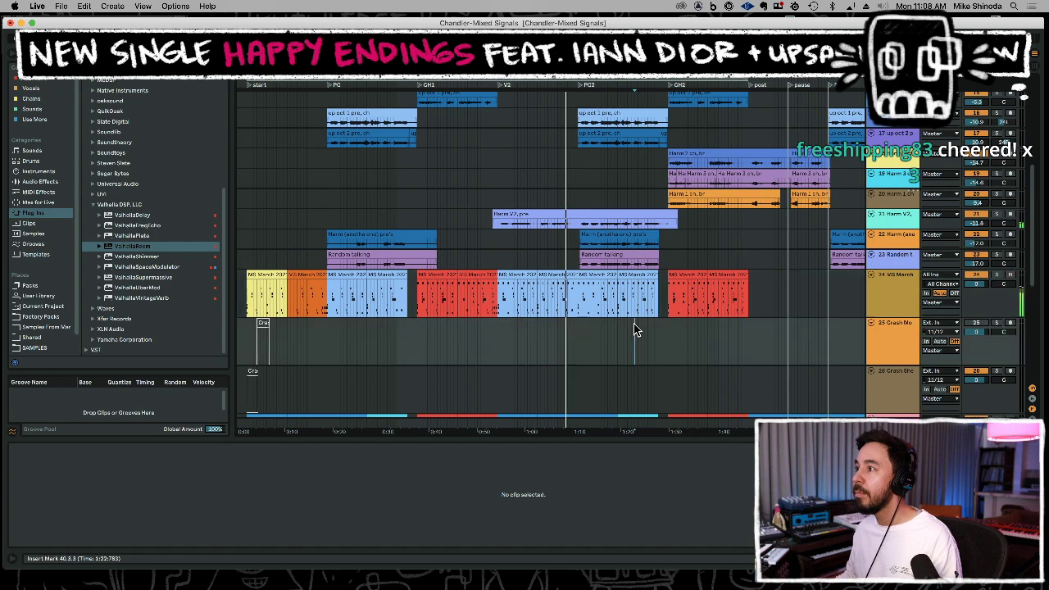
scroll(634, 329, "down", 5)
scroll(634, 326, "up", 4)
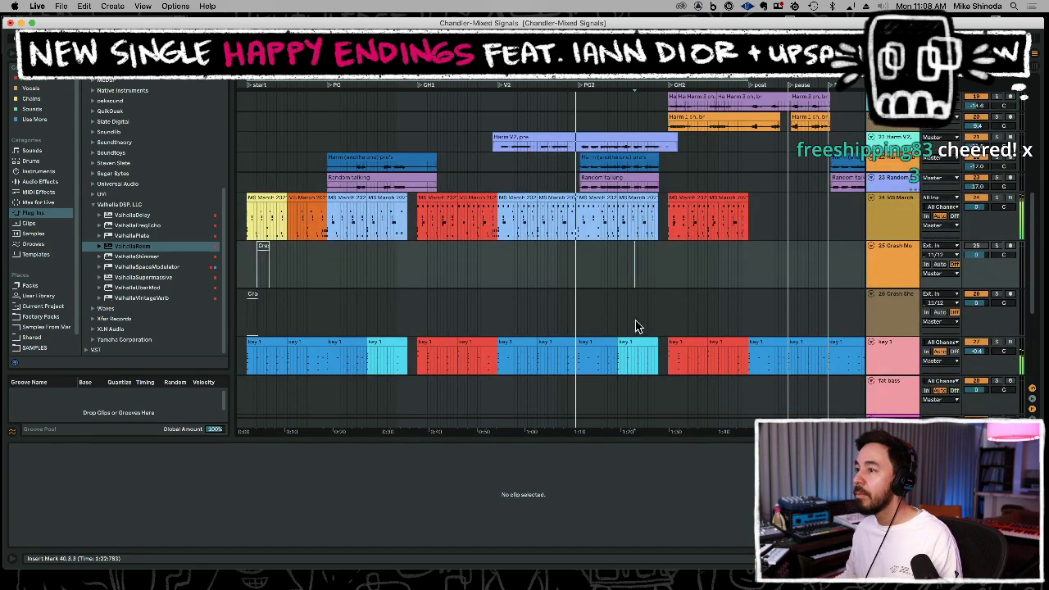
scroll(555, 308, "down", 3)
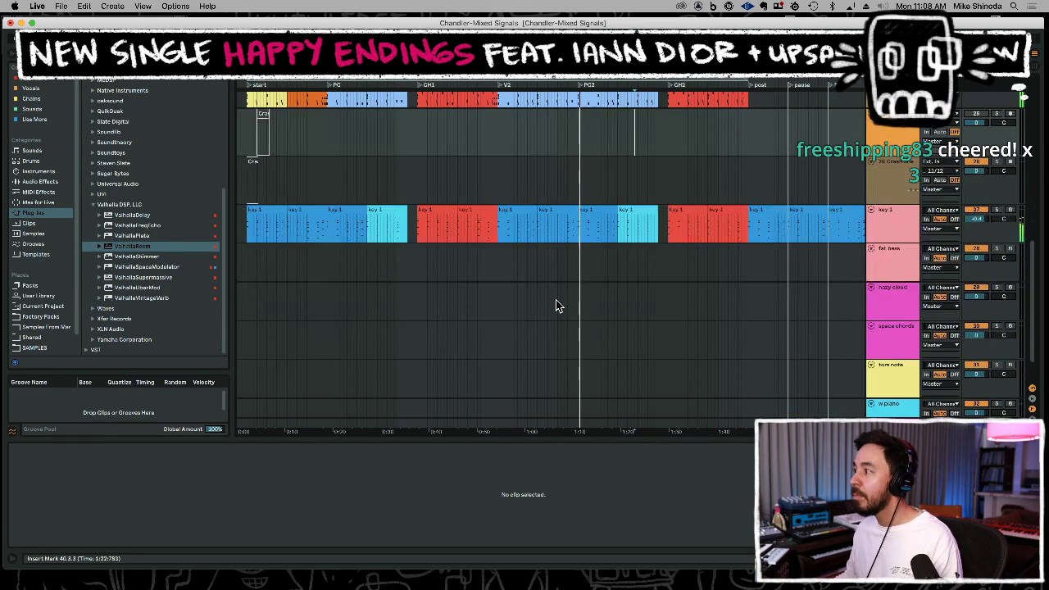
left_click(897, 254)
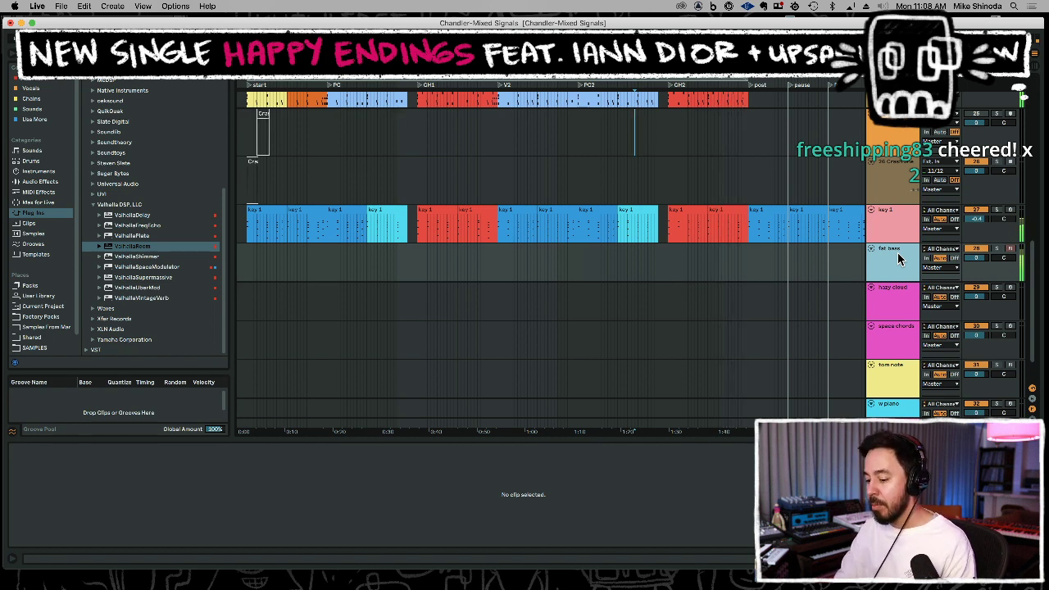
key("space")
left_click(662, 272)
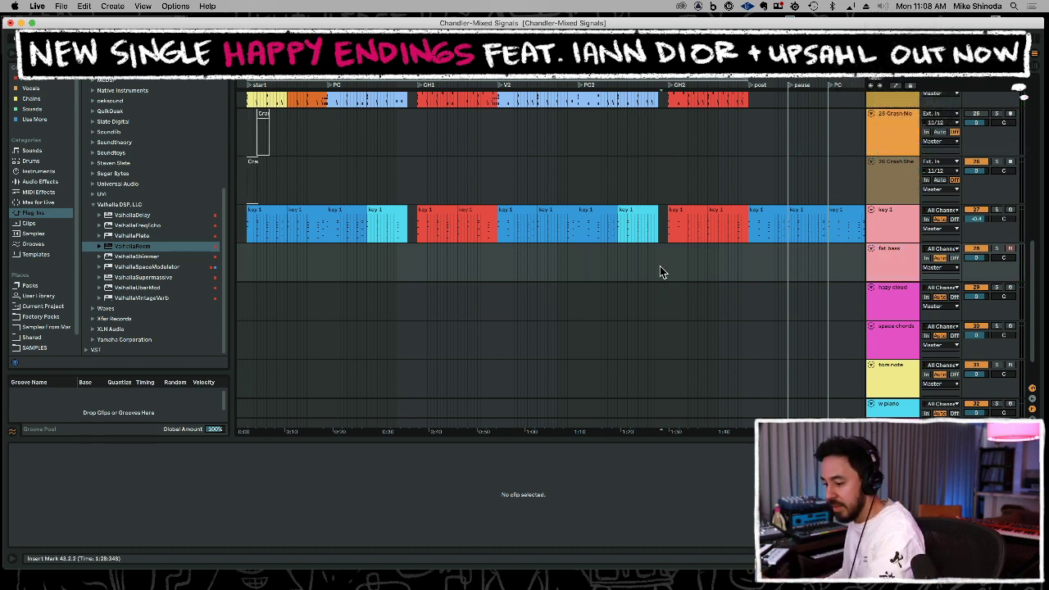
left_click(660, 266)
key("F9")
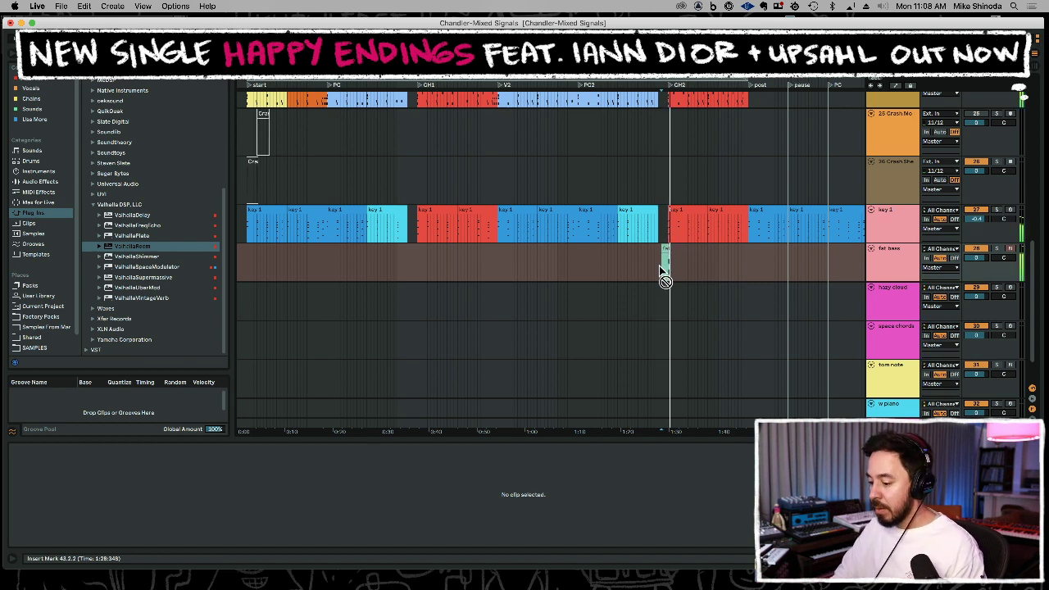
key("super+z")
left_click(660, 265)
key("F9")
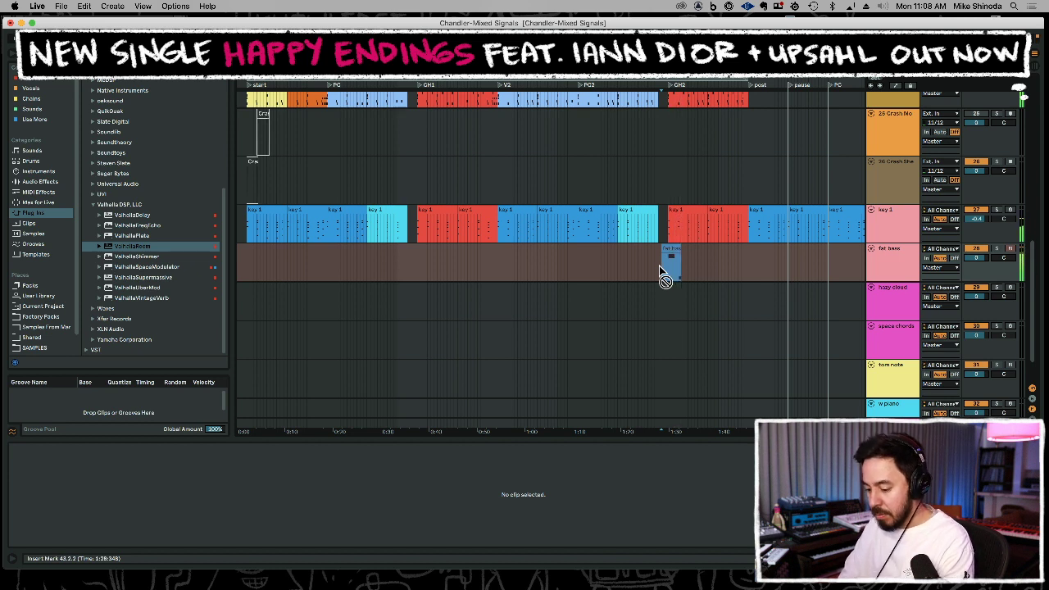
key("space")
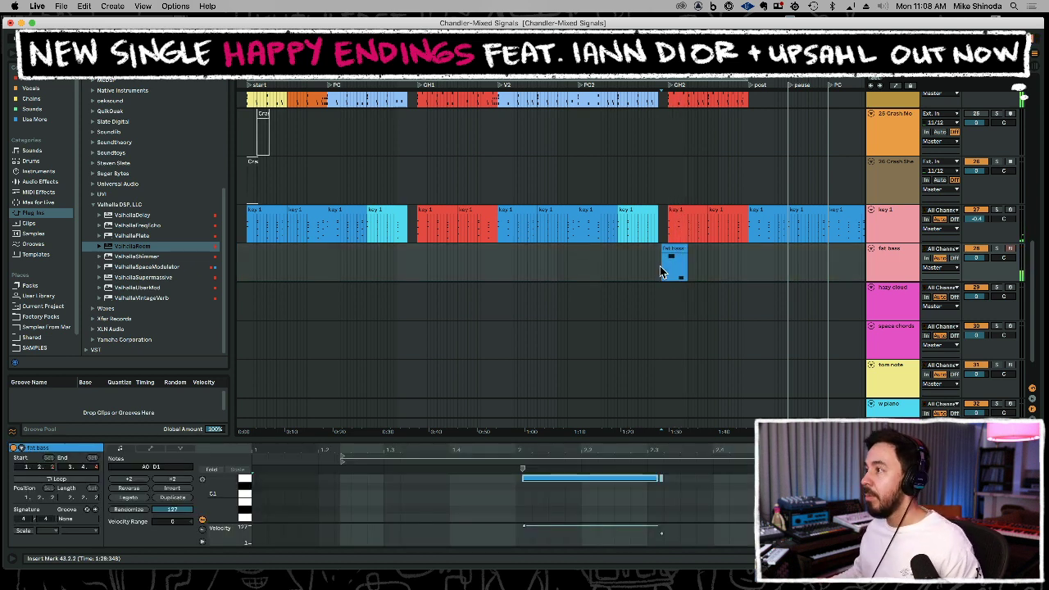
key("super+z")
Record a fat bass part from 43.2.2 through CH2 and quantize its note starts and ends to 1/8T.
key("F9")
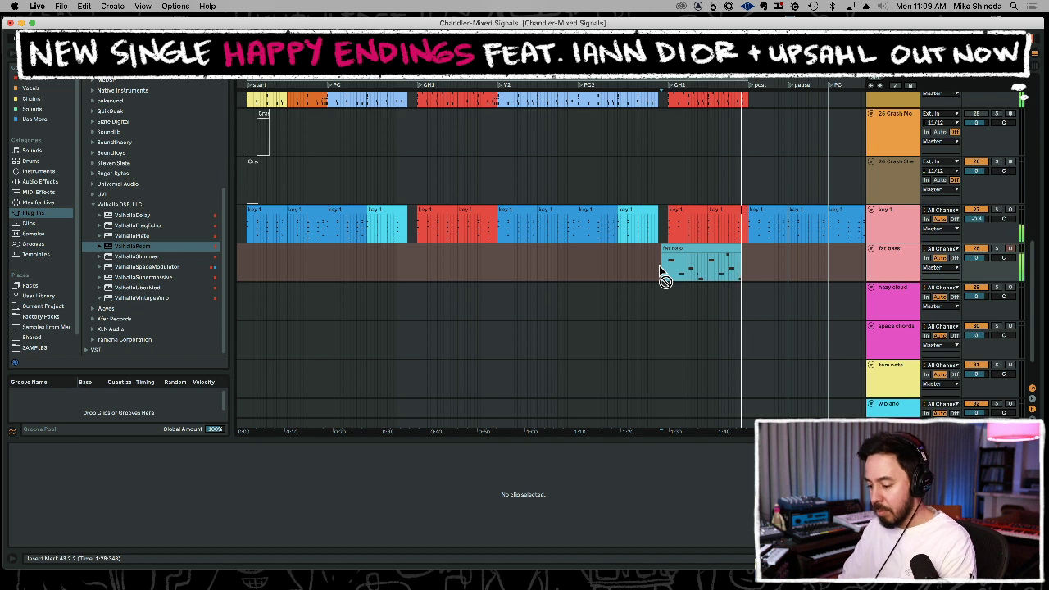
key("space")
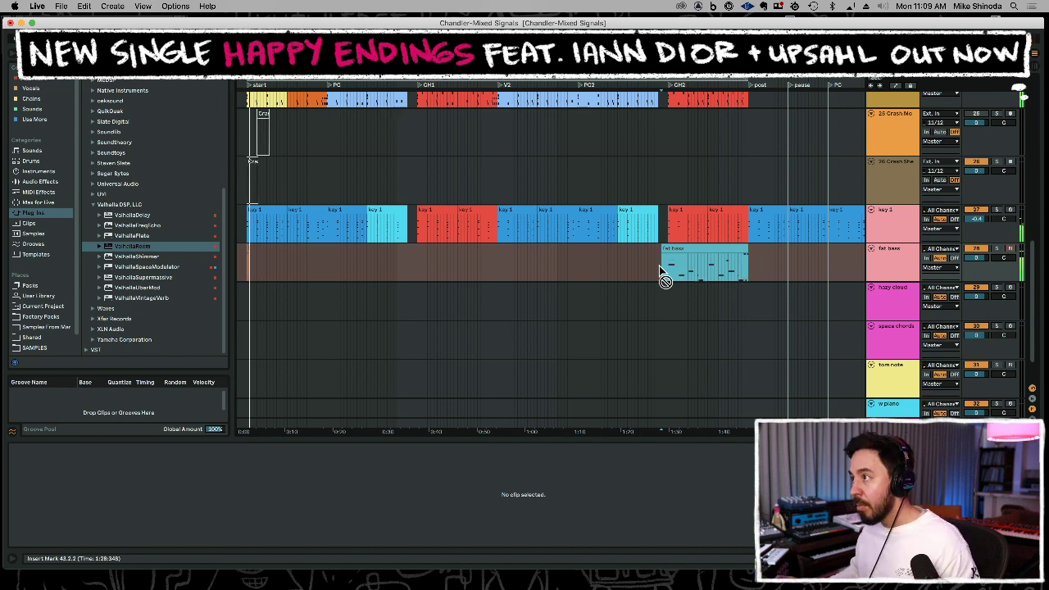
left_click(660, 266)
left_click(691, 247)
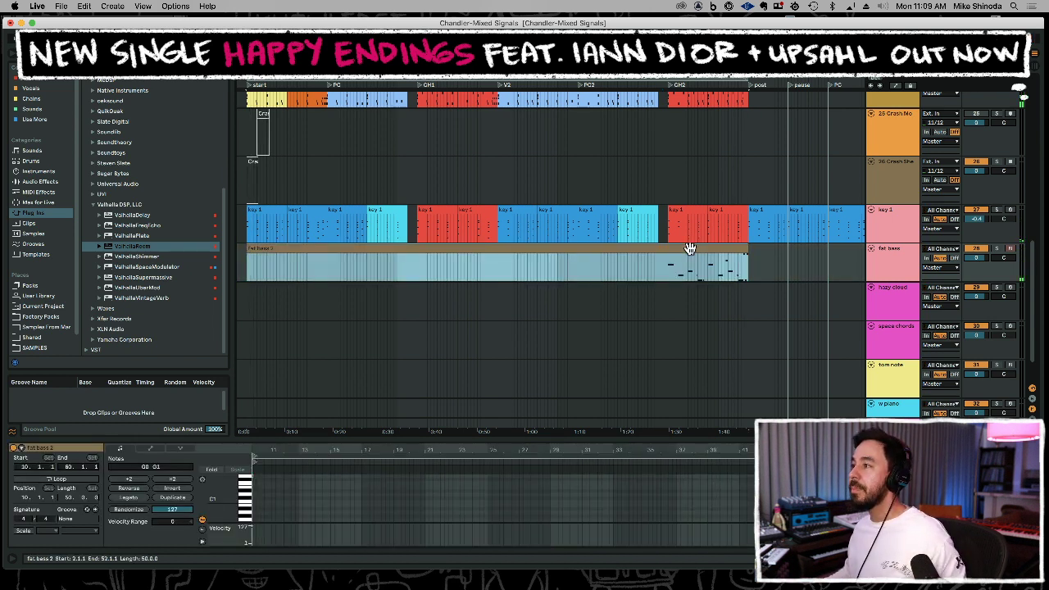
left_click(672, 265)
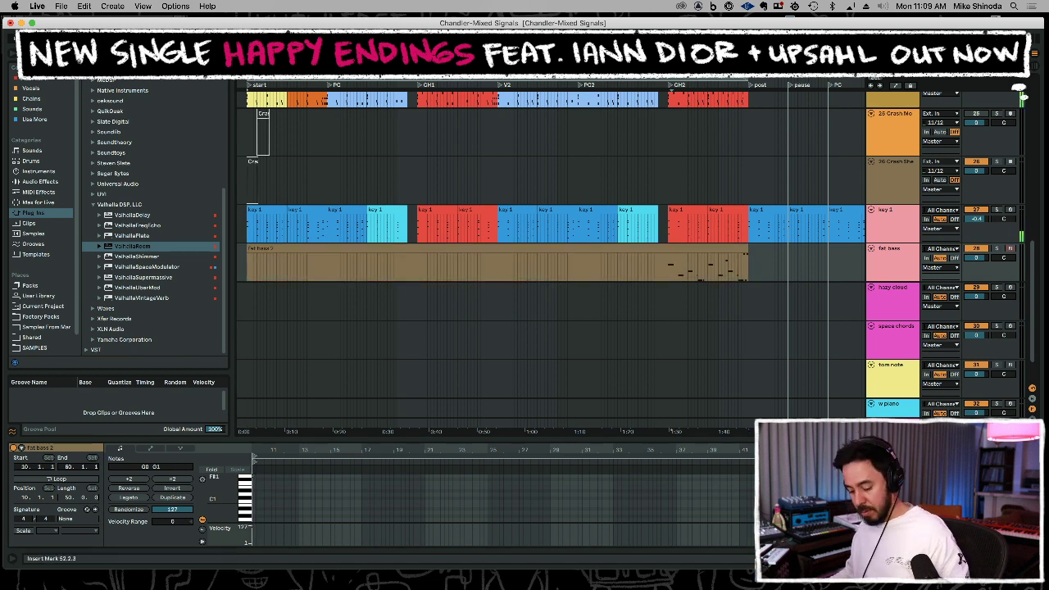
key("super+shift+u")
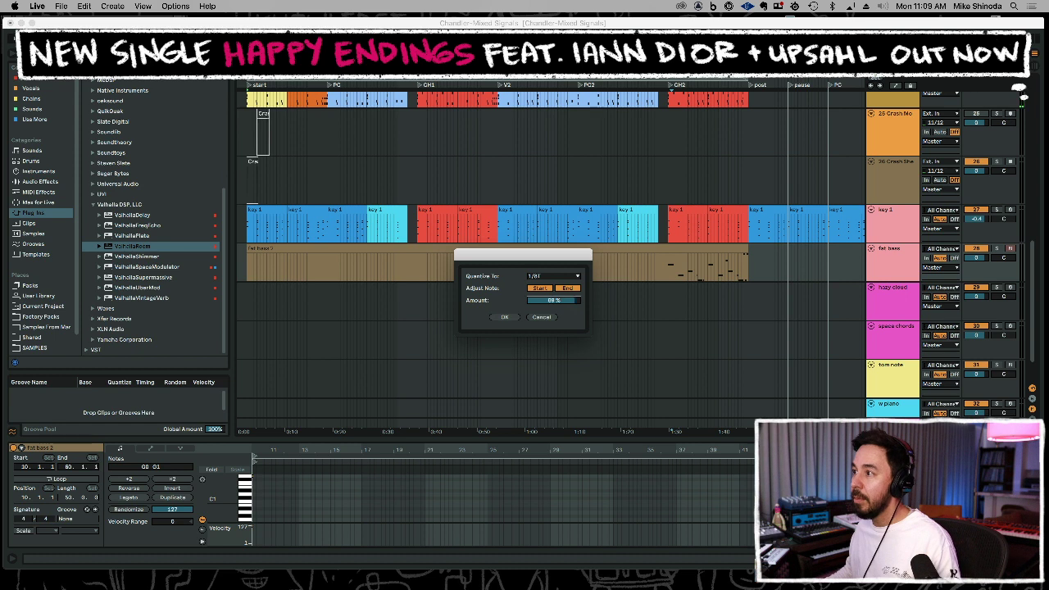
left_click(508, 318)
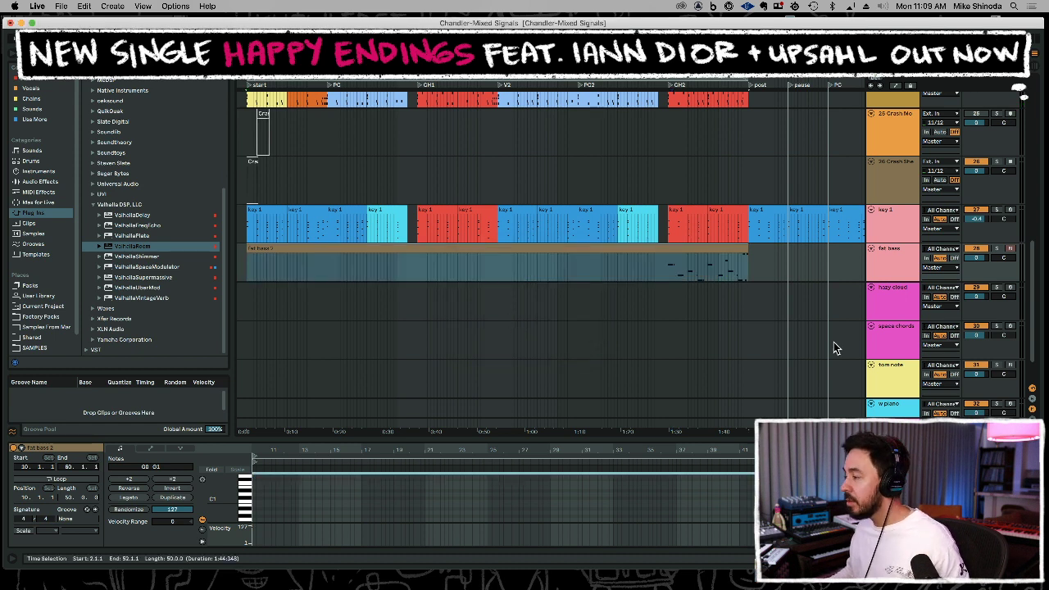
Split the fat bass clip at the start of CH2 (44.1.1), delete the part before it and play the remainder.
left_click(666, 270)
key("super+e")
left_click(663, 249)
key("Delete")
left_click(685, 249)
key("space")
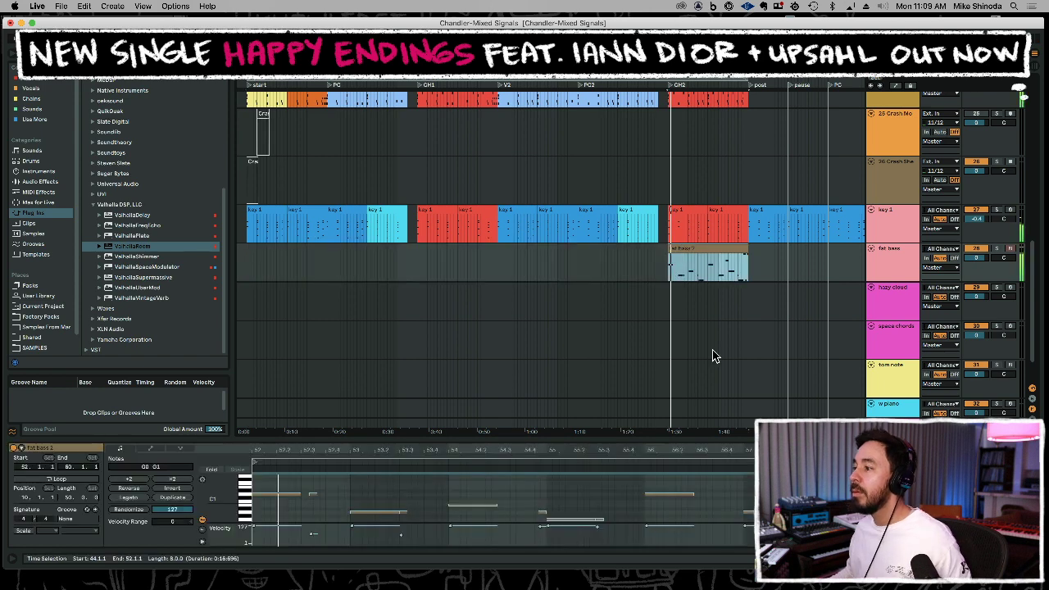
Enlarge the note editor and delete the short stray notes that follow the long notes in the fat bass clip.
left_click_drag(615, 437, 627, 270)
left_click(405, 402)
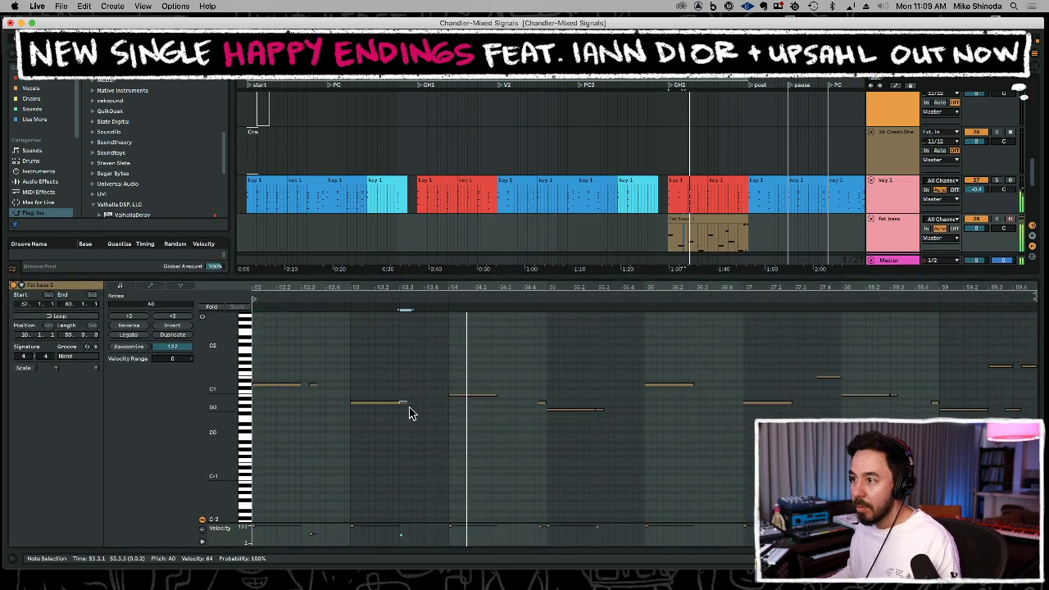
left_click(310, 395)
left_click_drag(602, 405, 611, 435)
key("Delete")
left_click(893, 407)
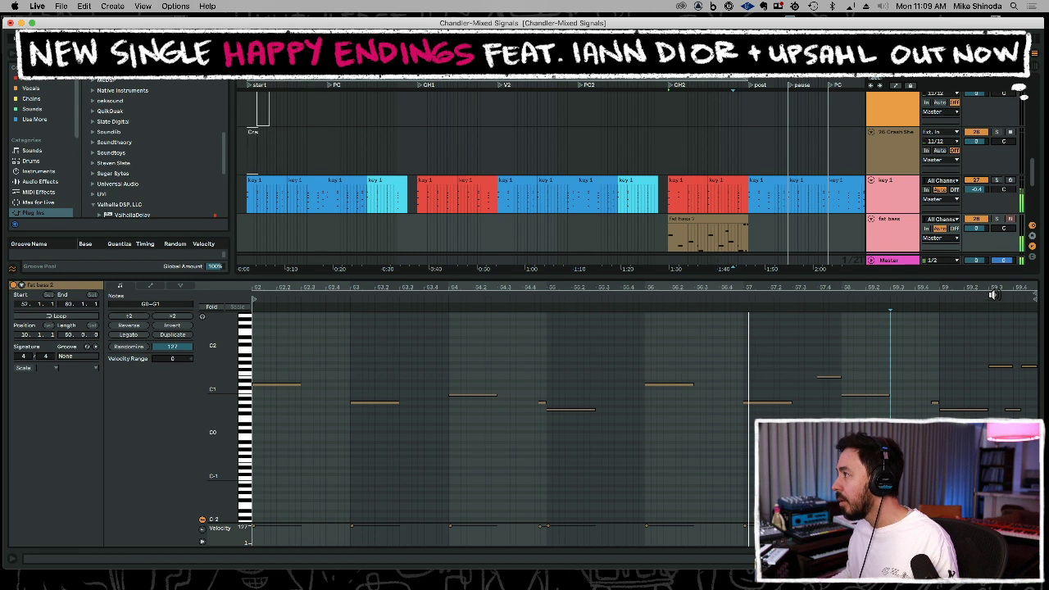
Shorten the G1 note at 59.3.1 to the start of the following G0 note, raise that note to G2 and replay the ending.
key("b")
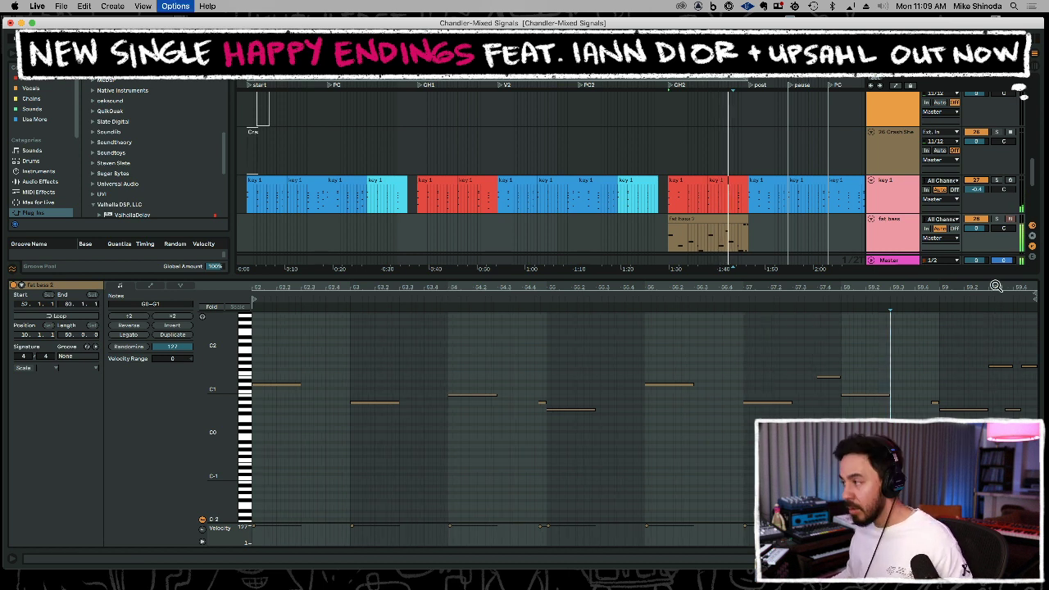
left_click(1014, 368)
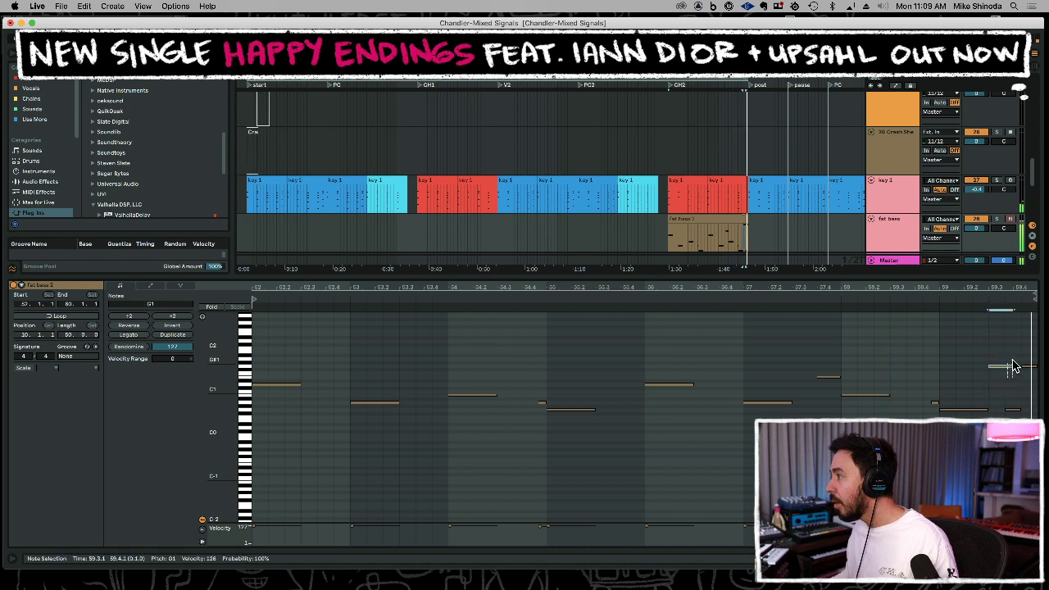
left_click_drag(1011, 367, 996, 366)
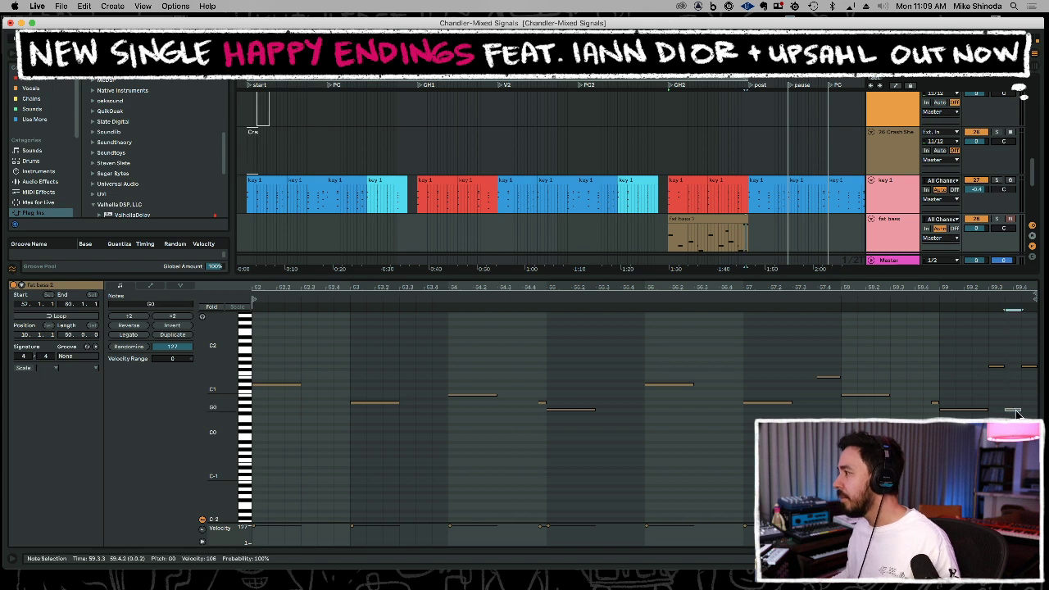
key("shift+Up")
left_click(744, 179)
left_click(740, 170)
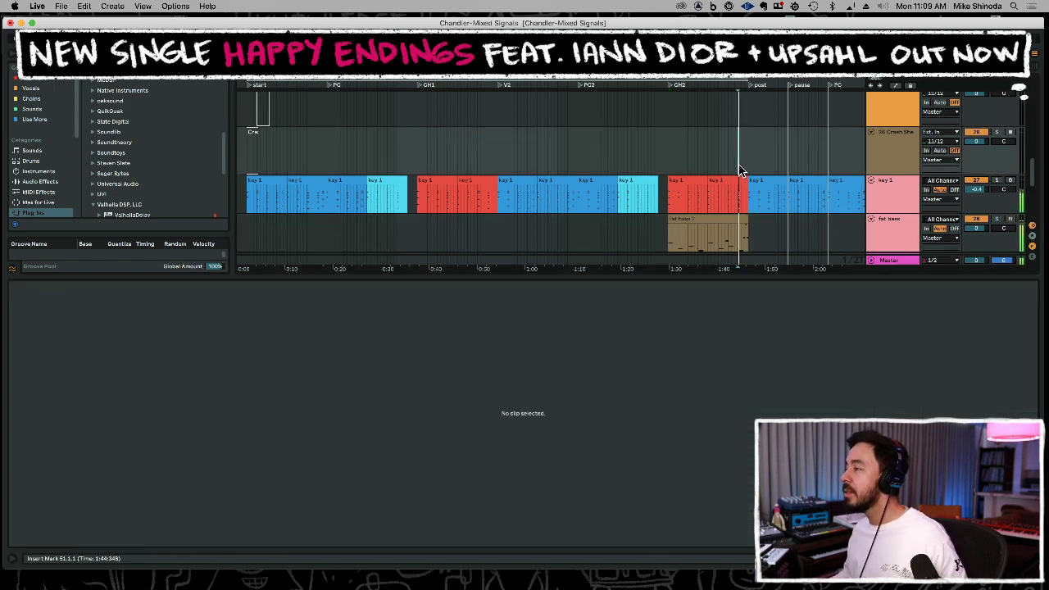
Copy the fat bass clip from CH2 to the start of CH1 (19.1.1).
left_click(740, 220)
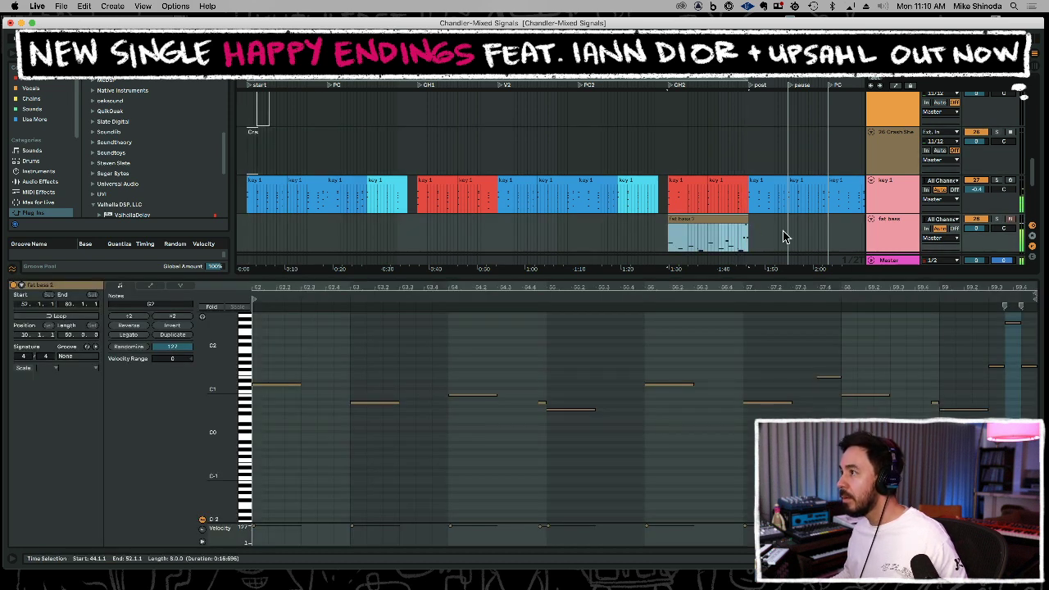
left_click(418, 233)
key("ctrl+v")
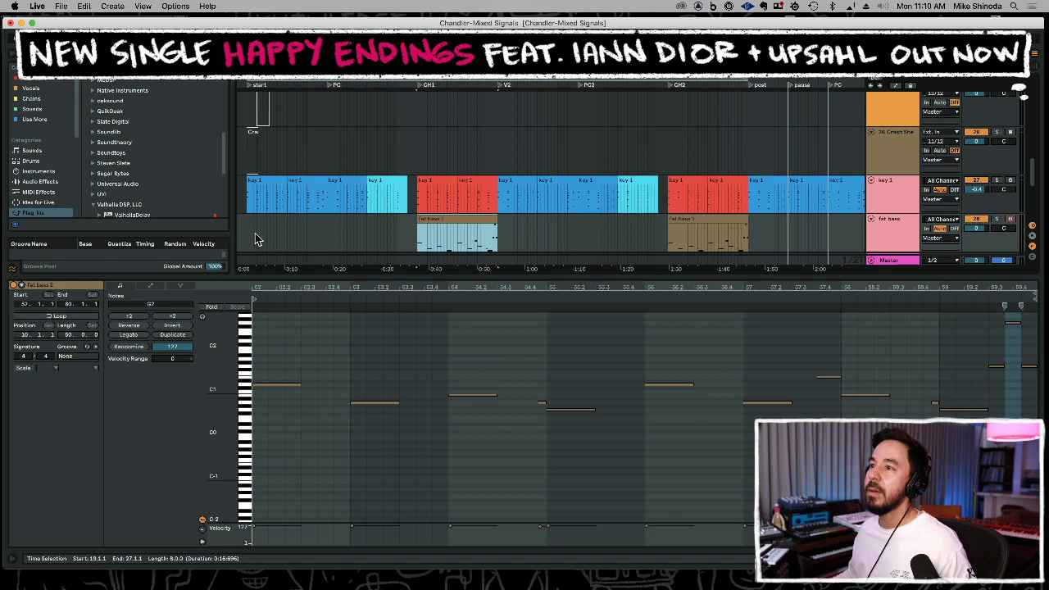
left_click(320, 231)
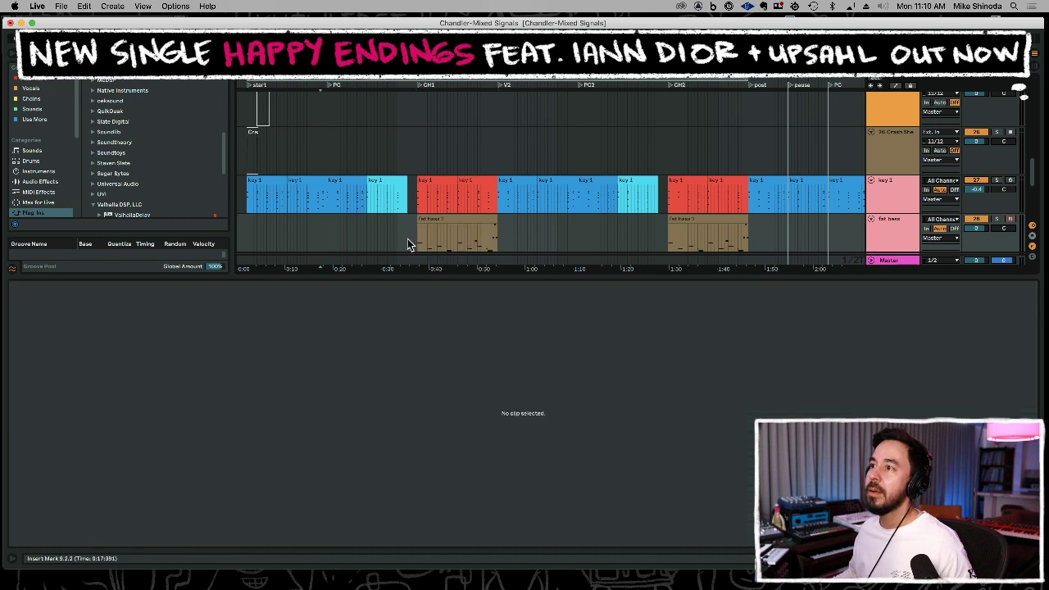
Record a new fat bass part for V2, starting the recording a bar early at 26.1.1.
left_click(488, 232)
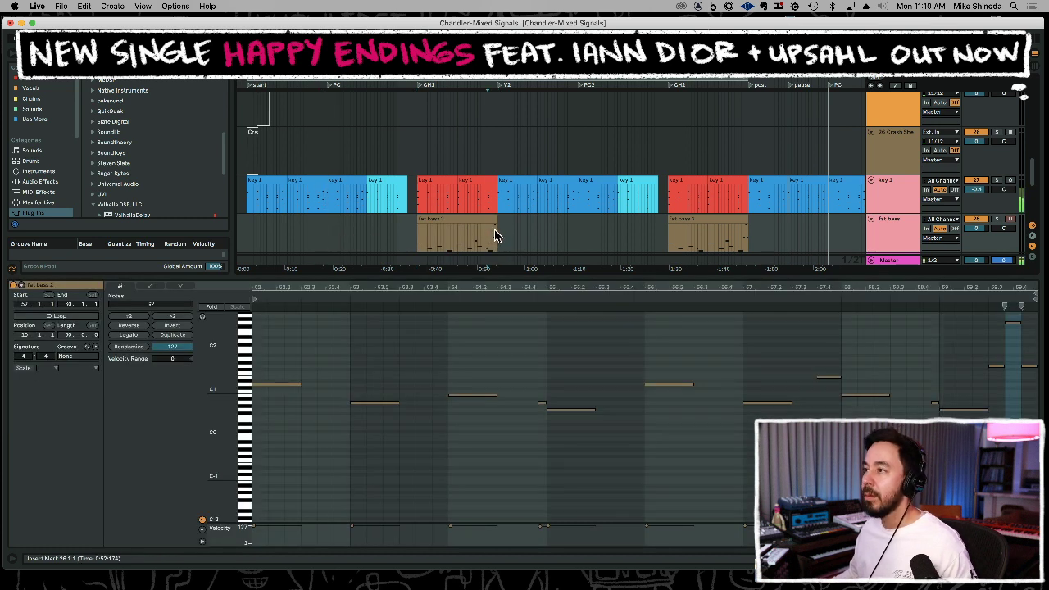
left_click(504, 233)
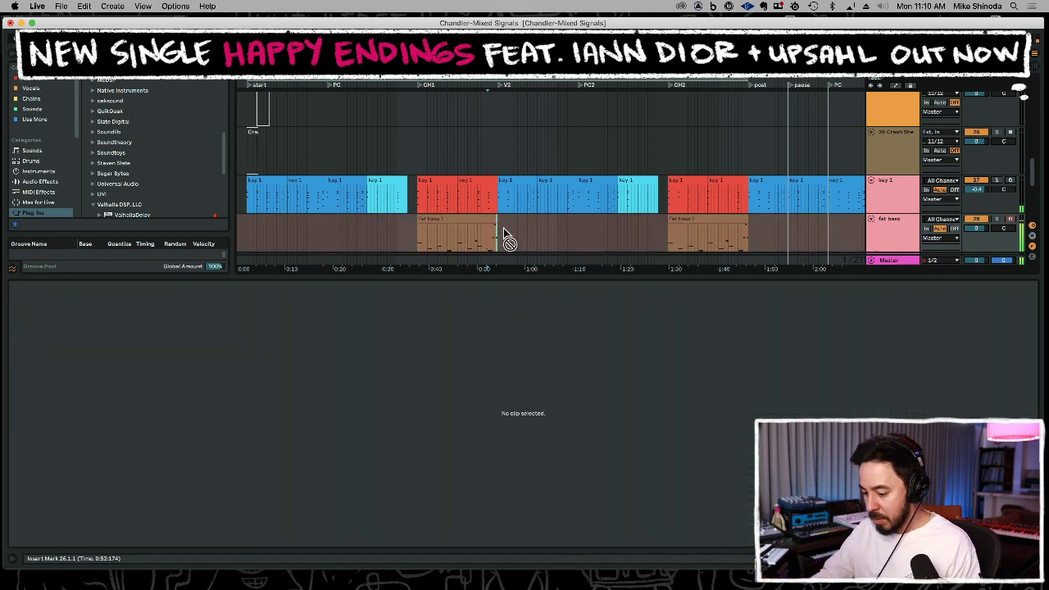
left_click(503, 230)
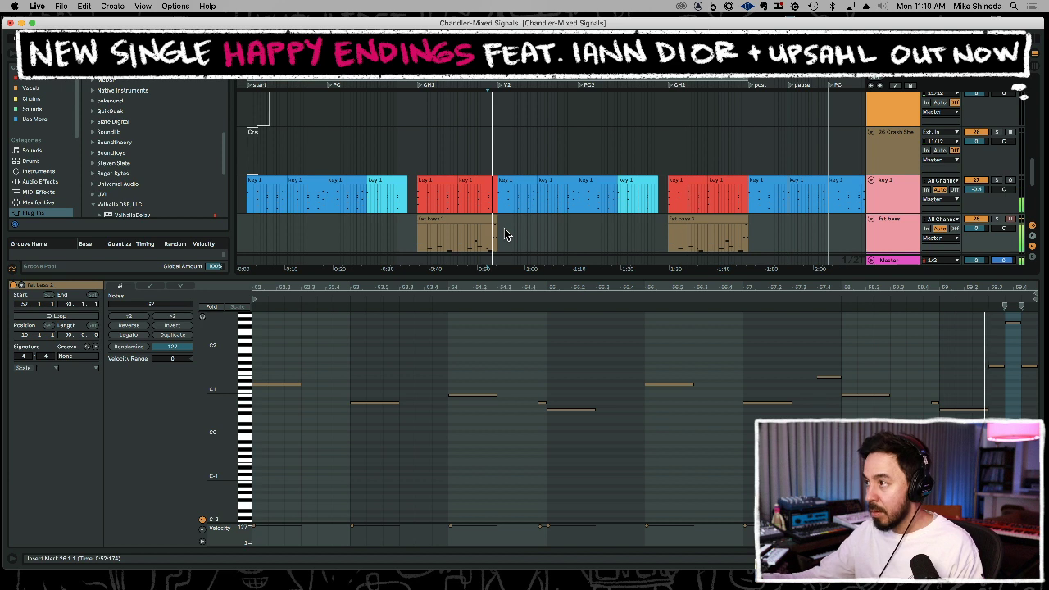
key("Delete")
key("F9")
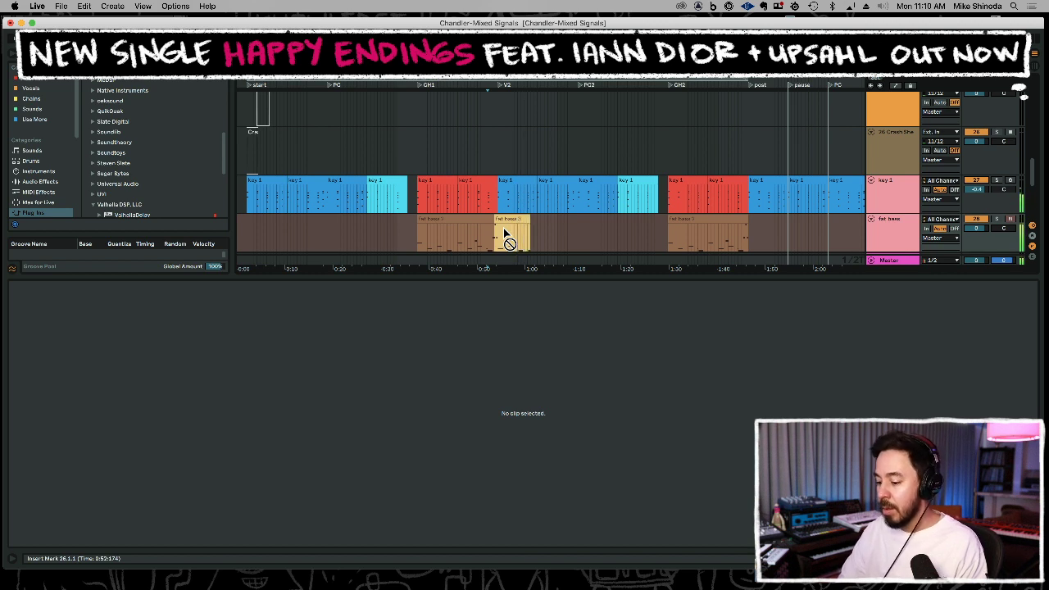
key("space")
left_click(503, 228)
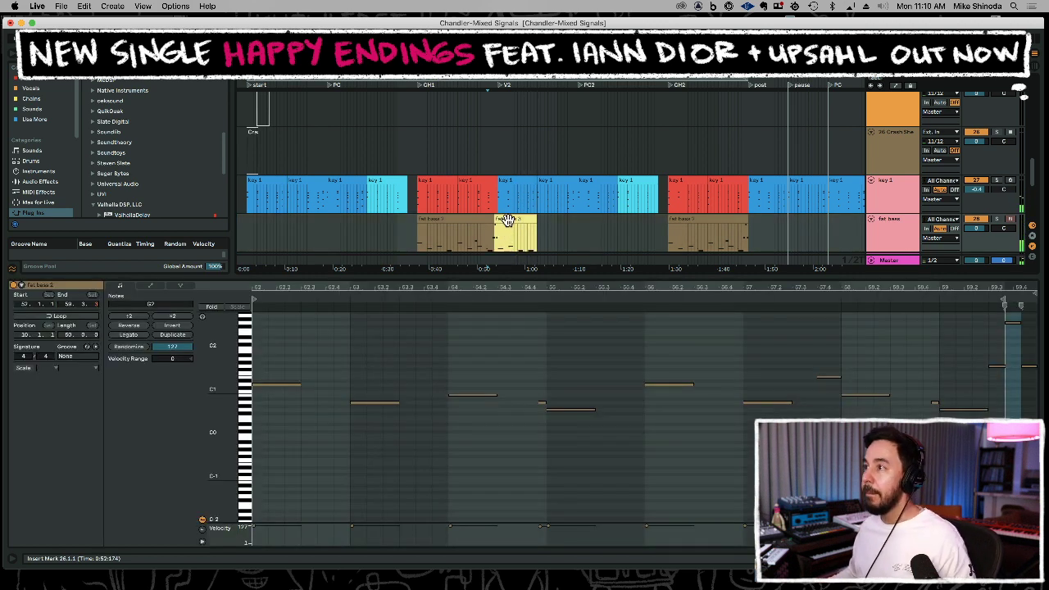
Trim the start of the new fat bass clip to 27.1.1 and extend the CH1 fat bass clip's end back to that point.
left_click(496, 219)
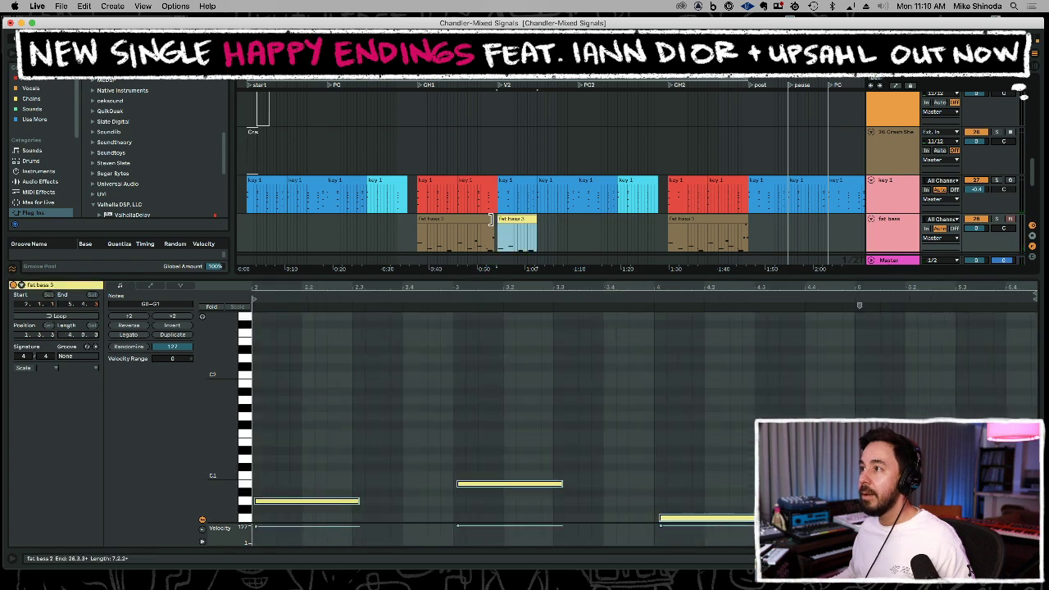
left_click(490, 220)
left_click(505, 219)
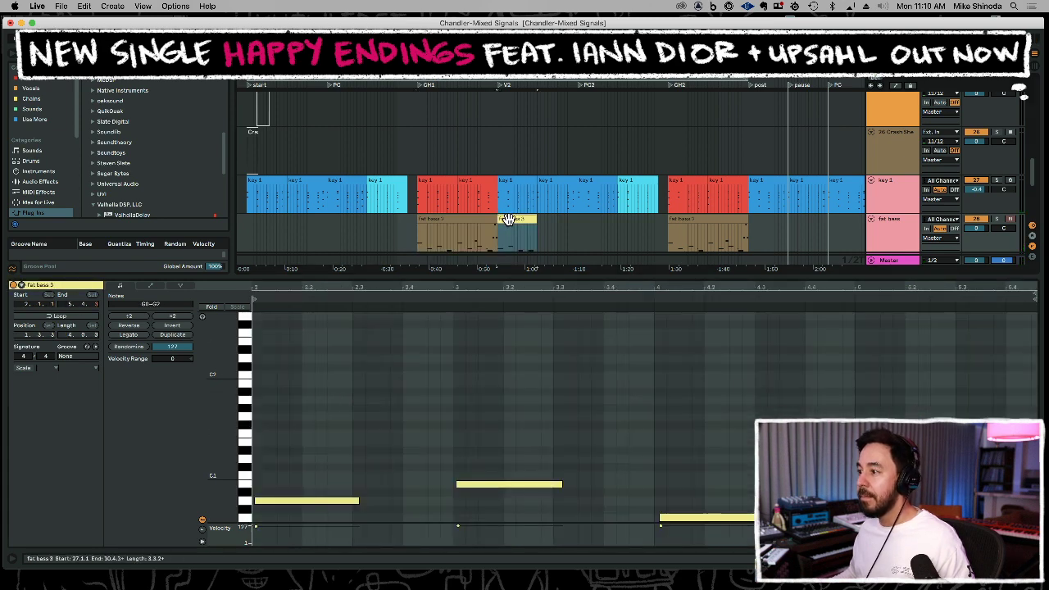
Quantize the starts and ends of all notes in the new V2 fat bass clip and play it.
key("super+a")
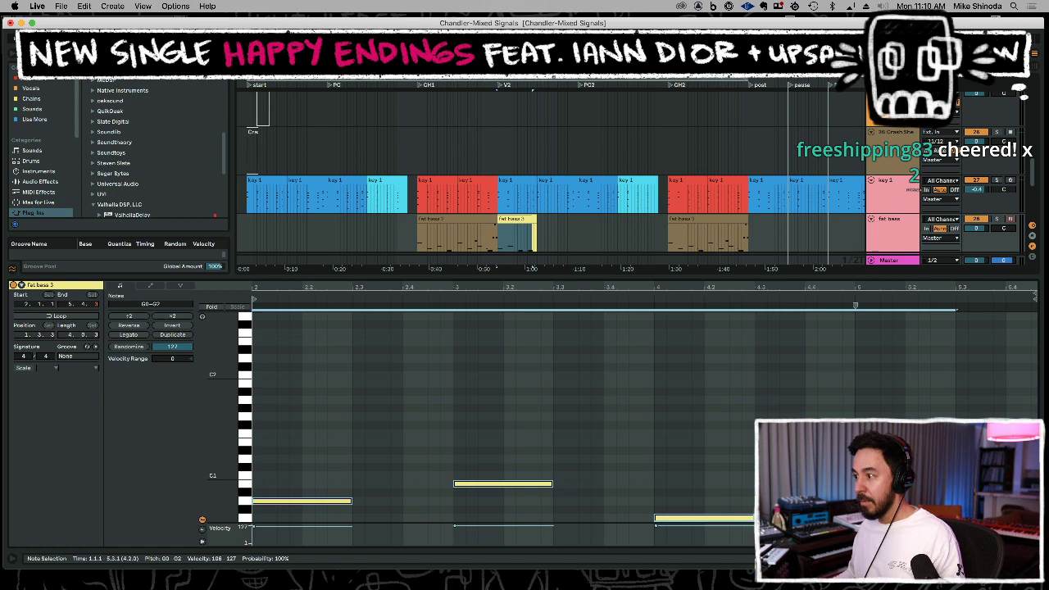
key("space")
left_click(918, 501)
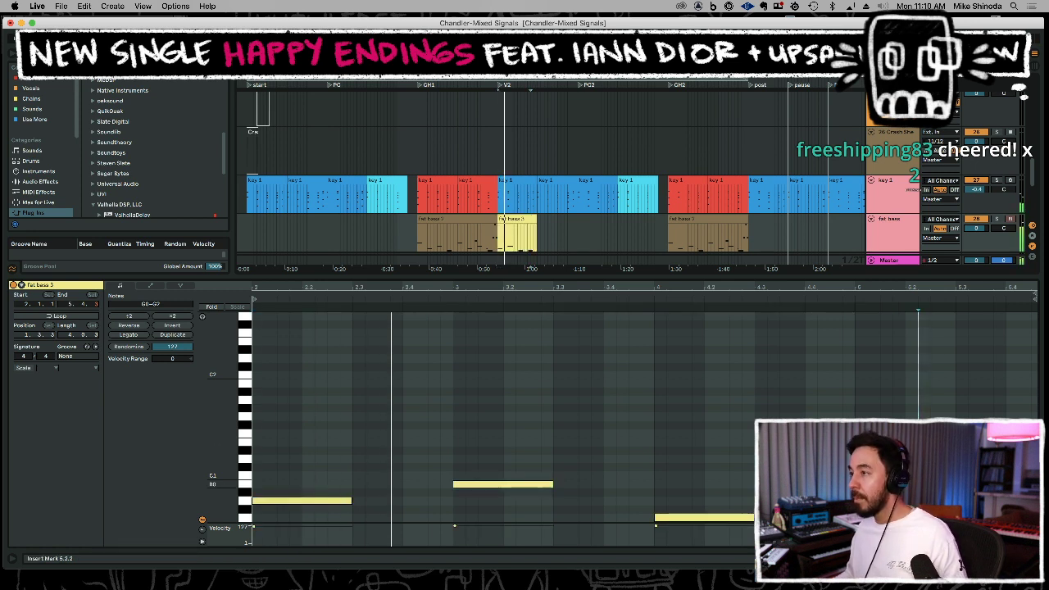
key("space")
Use the G0 note at 5.1.1 to place a half-bar B0 note at 5.3.1, and play the V2 fat bass clip.
left_click(918, 518)
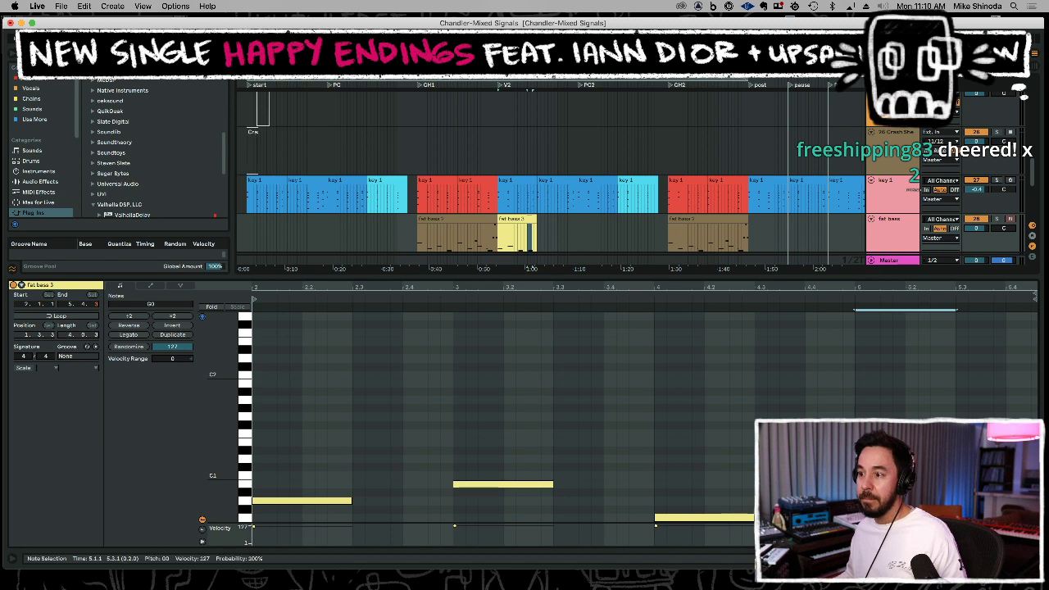
left_click_drag(918, 517, 1006, 483)
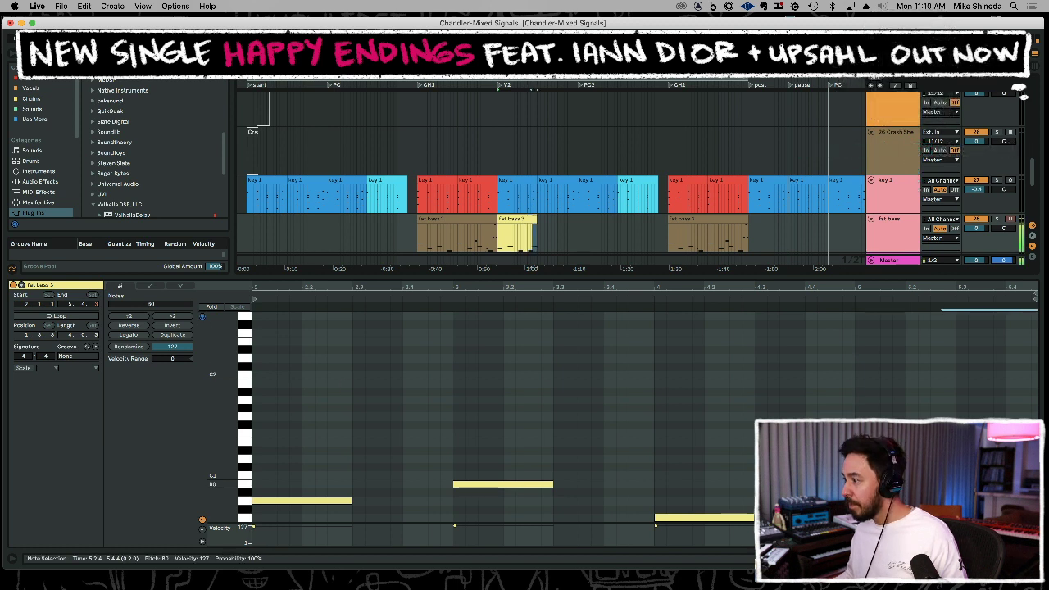
key("space")
left_click(517, 219)
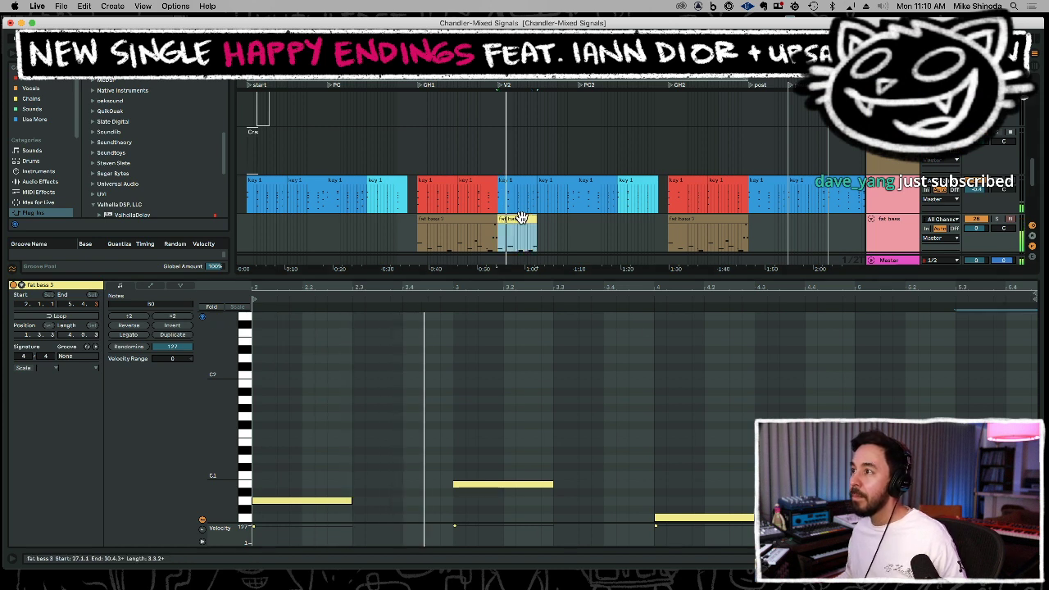
key("super+d")
key("super+d")
key("super+z")
key("super+z")
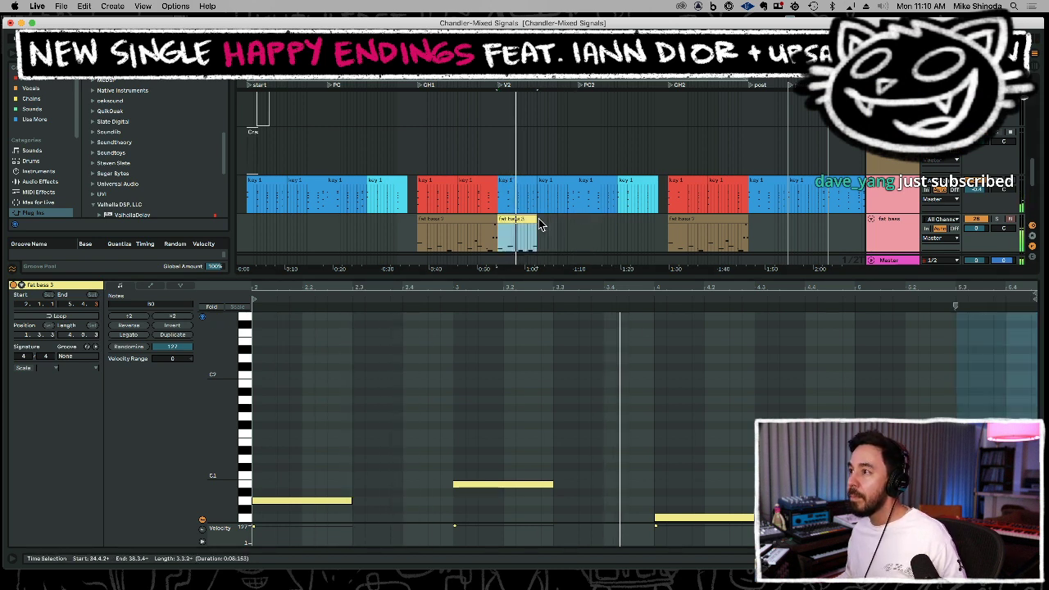
Extend the V2 fat bass clip's end to 31.1.1 and duplicate the clip three times, filling the track up to 43.1.1.
left_click_drag(534, 220, 536, 219)
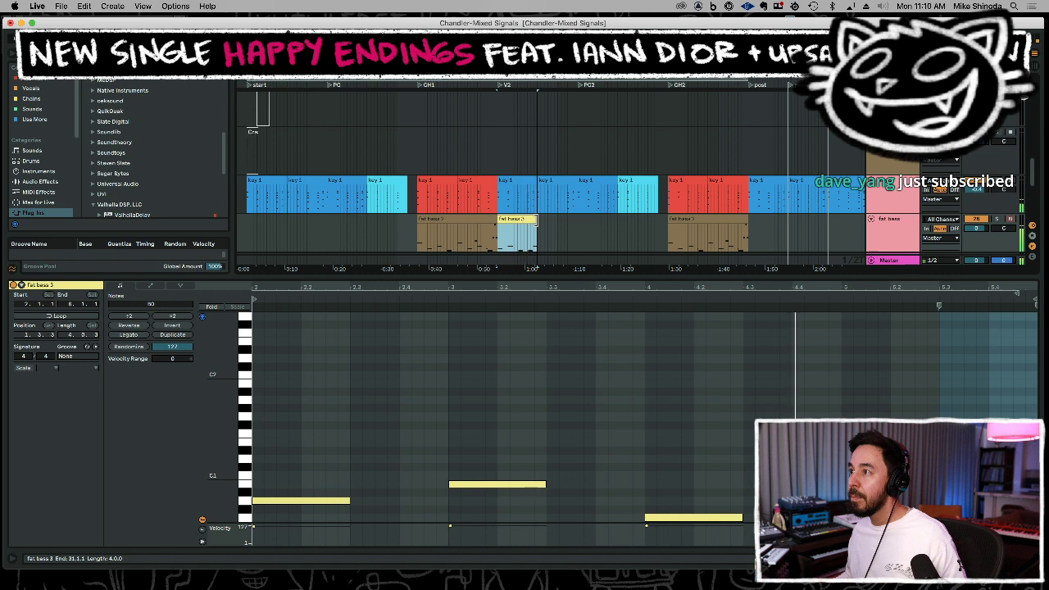
key("ctrl+d")
key("ctrl+d")
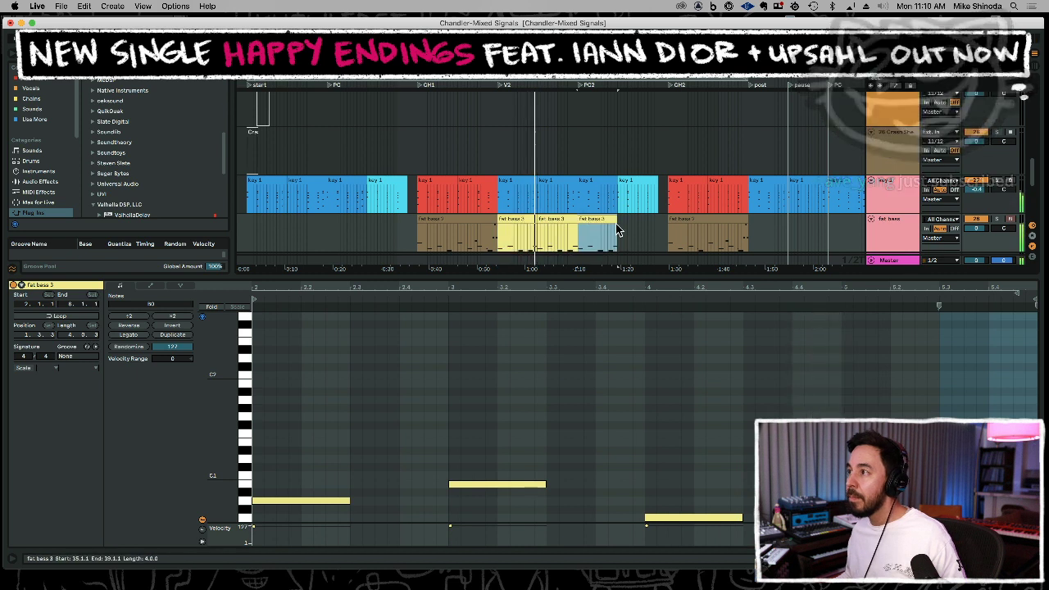
key("ctrl+d")
left_click_drag(654, 238, 663, 237)
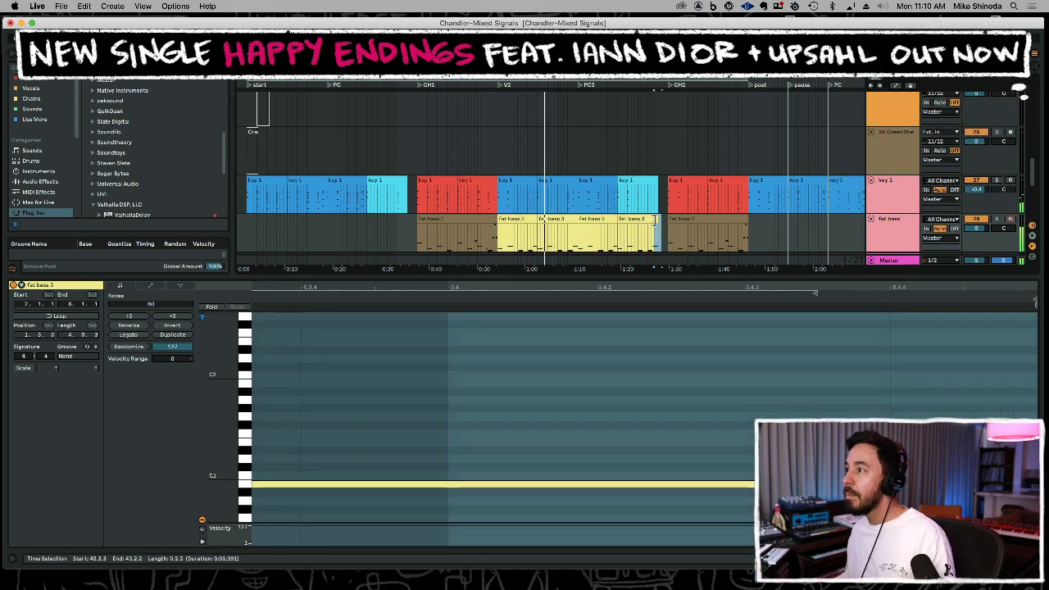
Close the note editor and color the last fat bass clip of PC2, at 39.1.1, cyan like the key 1 clip above it.
left_click(644, 223)
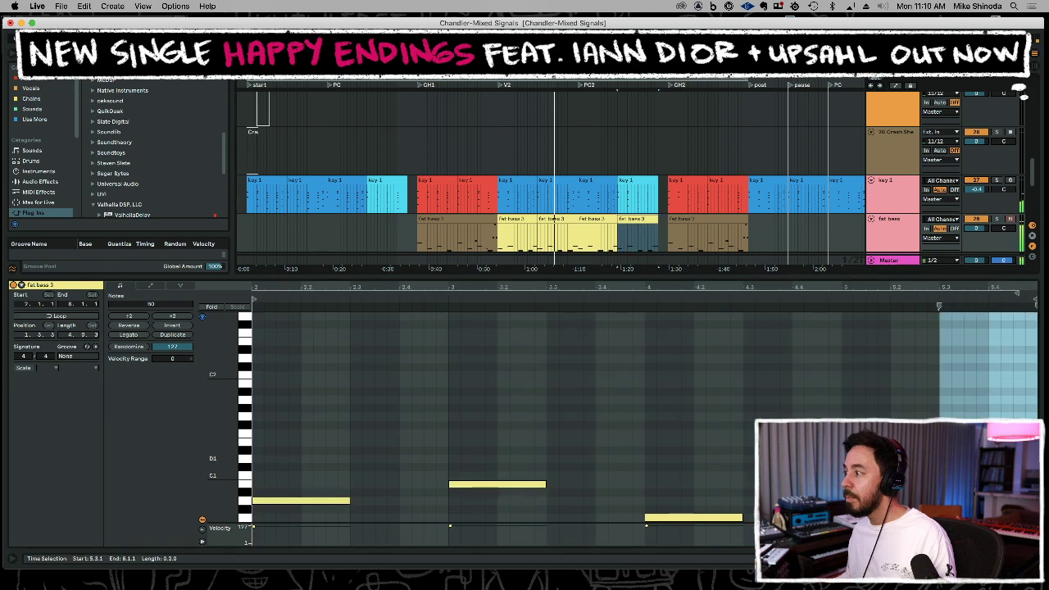
double_click(655, 274)
right_click(643, 320)
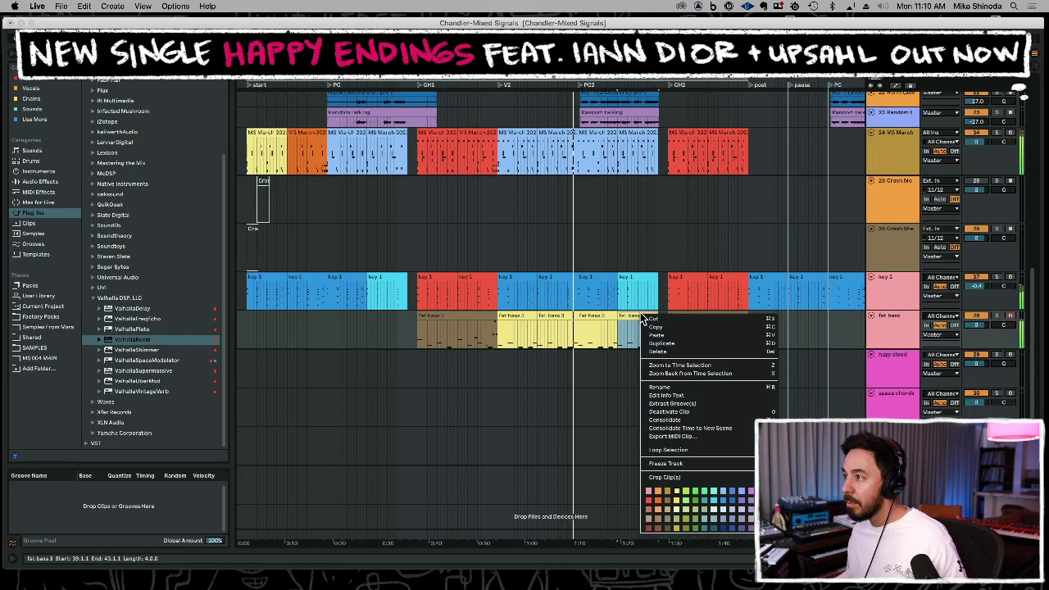
left_click(656, 342)
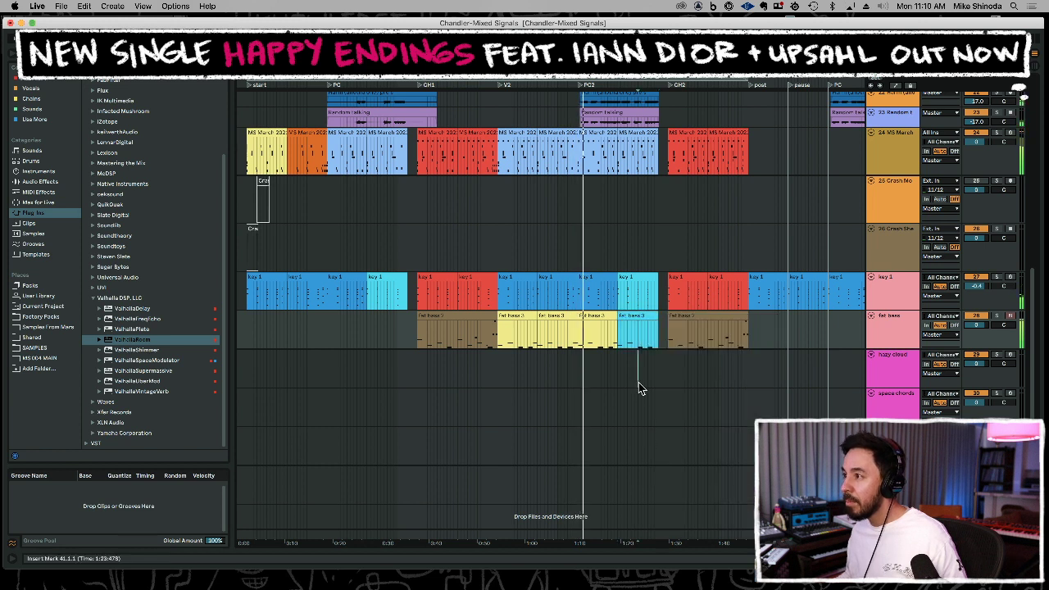
Color the three fat bass clips from 27.1.1 to 39.1.1 the same blue as the key 1 clips above them.
left_click(581, 313)
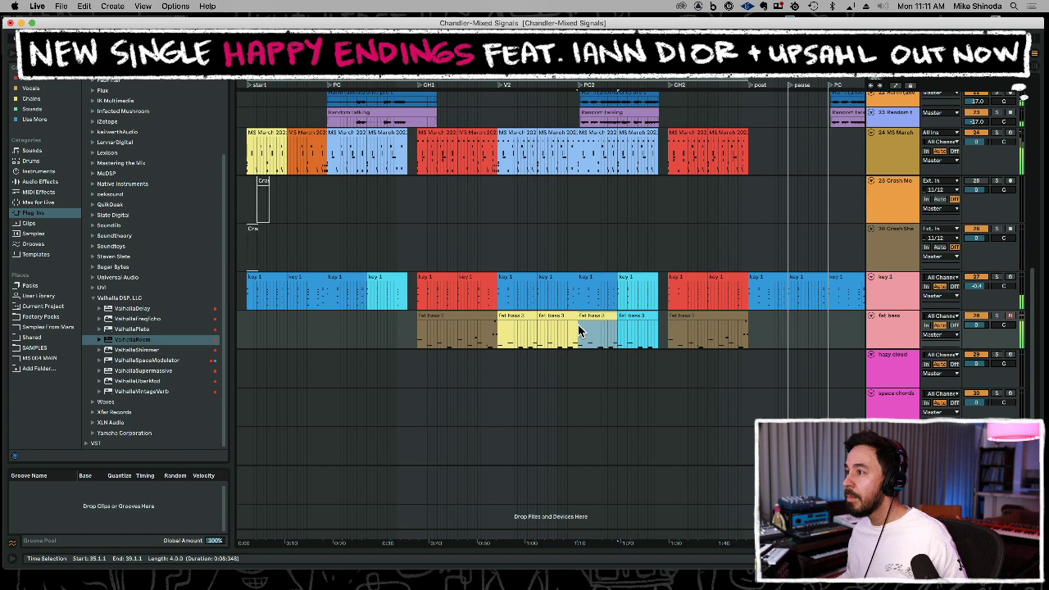
left_click(523, 279)
double_click(523, 279)
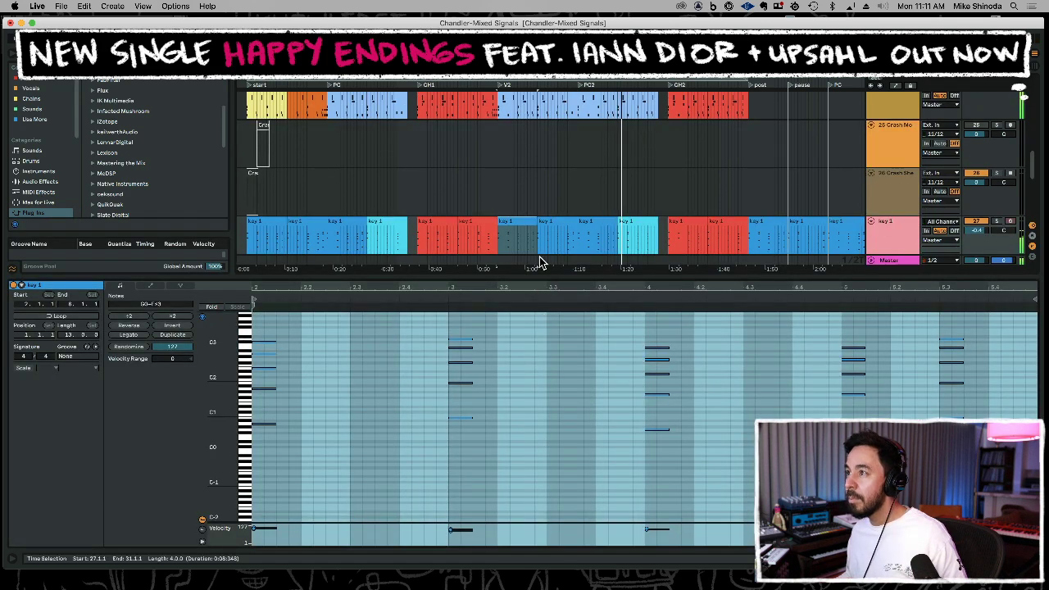
right_click(528, 226)
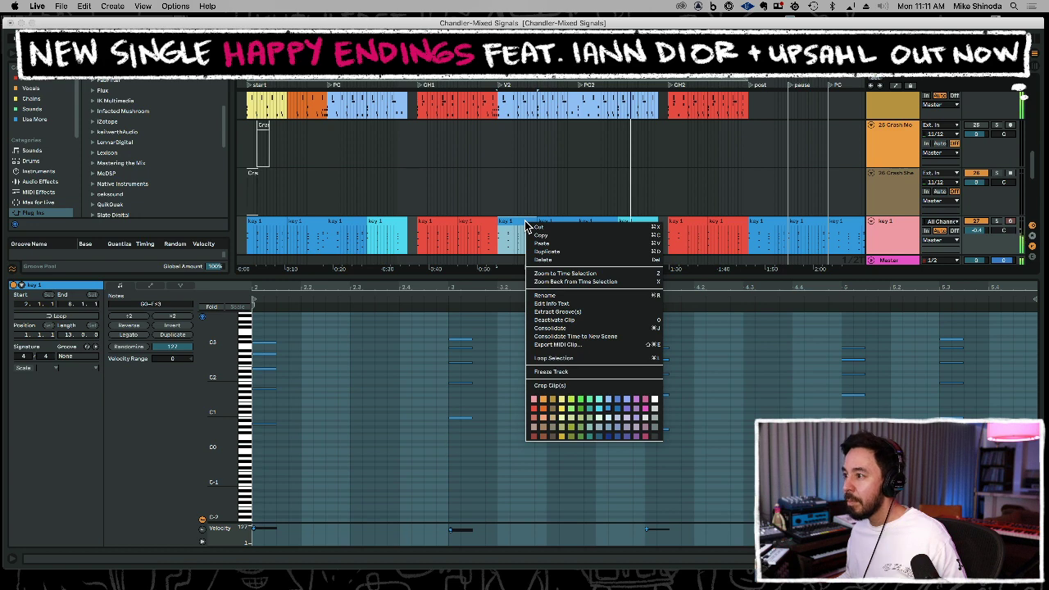
left_click(525, 182)
left_click(554, 279)
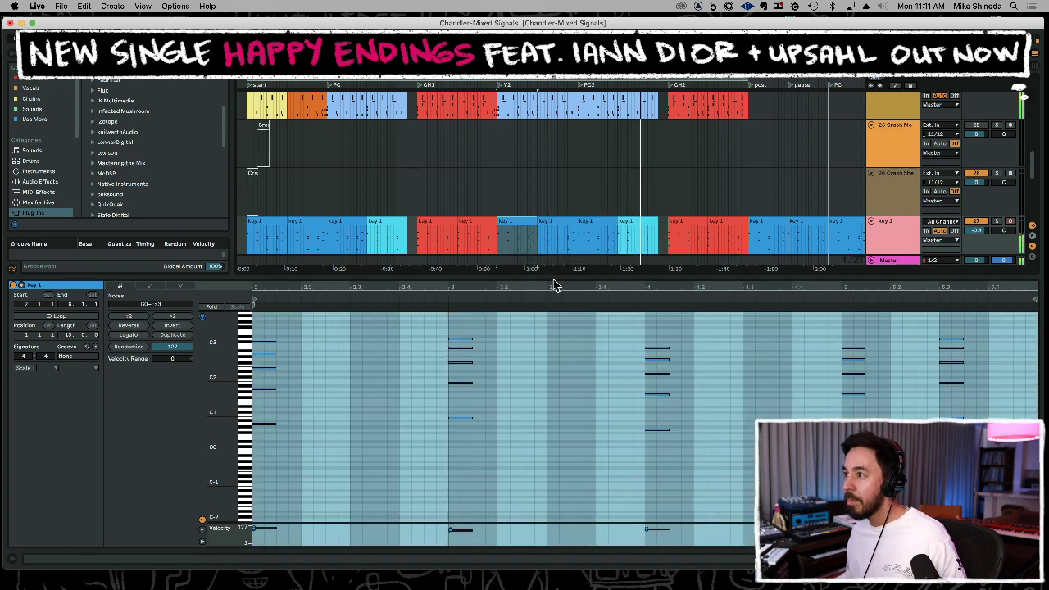
double_click(553, 278)
left_click_drag(620, 339, 497, 322)
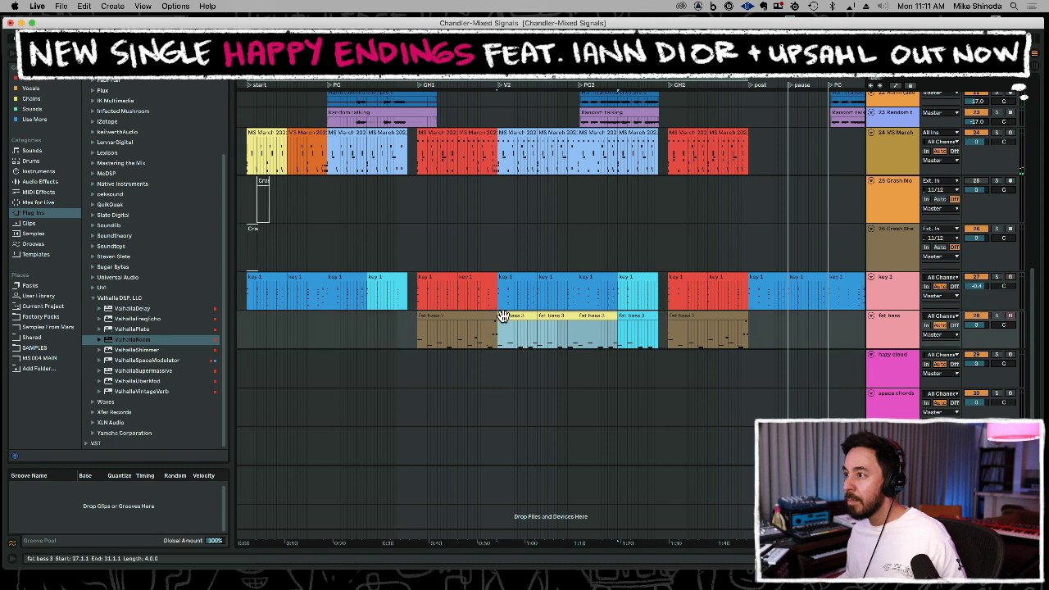
right_click(502, 317)
left_click(586, 490)
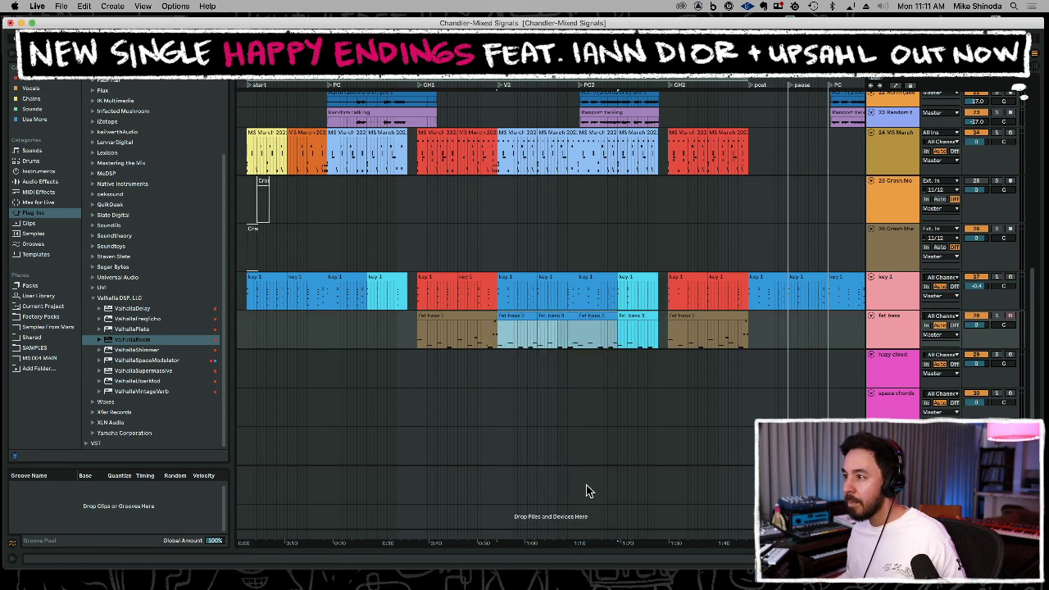
Paste the fat bass 3 clips from the post marker, and copy the cyan fat bass 3 clip to the end of the last PC section.
left_click(749, 338)
key("super+v")
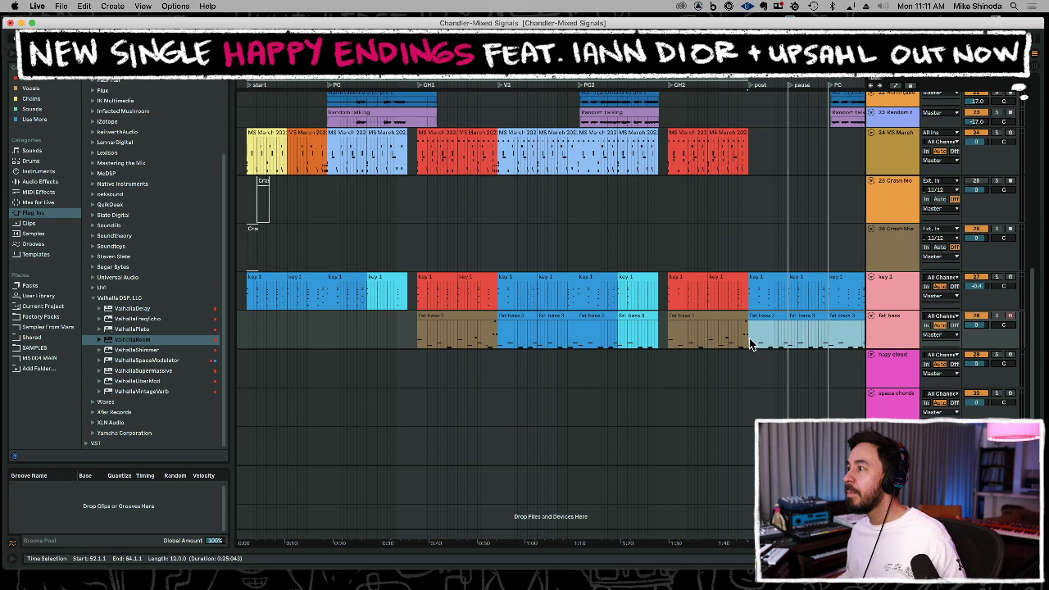
left_click_drag(673, 76, 504, 64)
left_click(482, 317)
key("super+c")
left_click(654, 342)
key("super+v")
Play the arrangement from the pause section through the last PC and check the transition into CH3.
left_click_drag(561, 264, 623, 263)
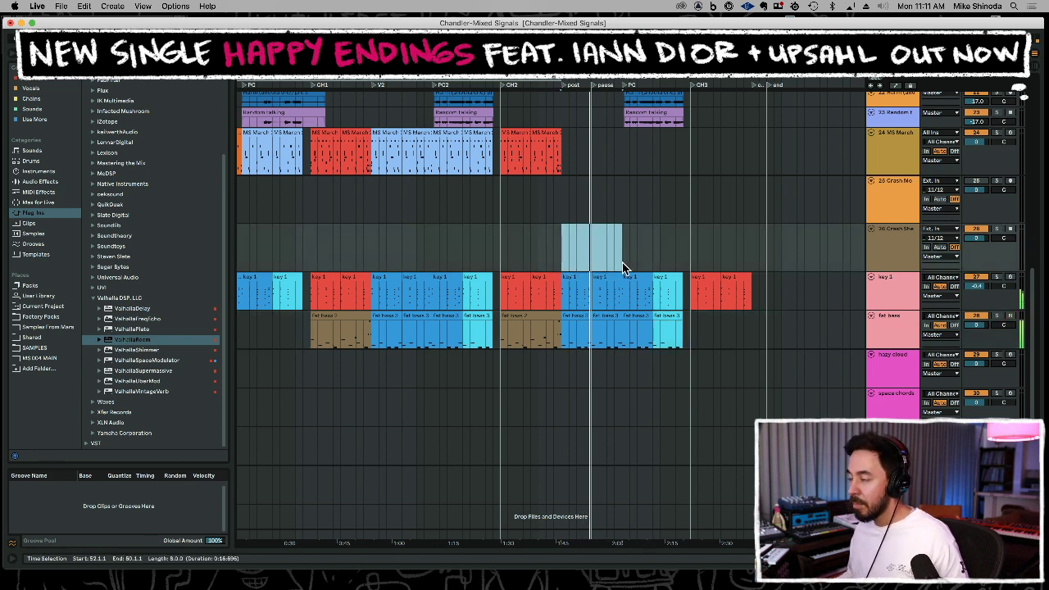
left_click(629, 250)
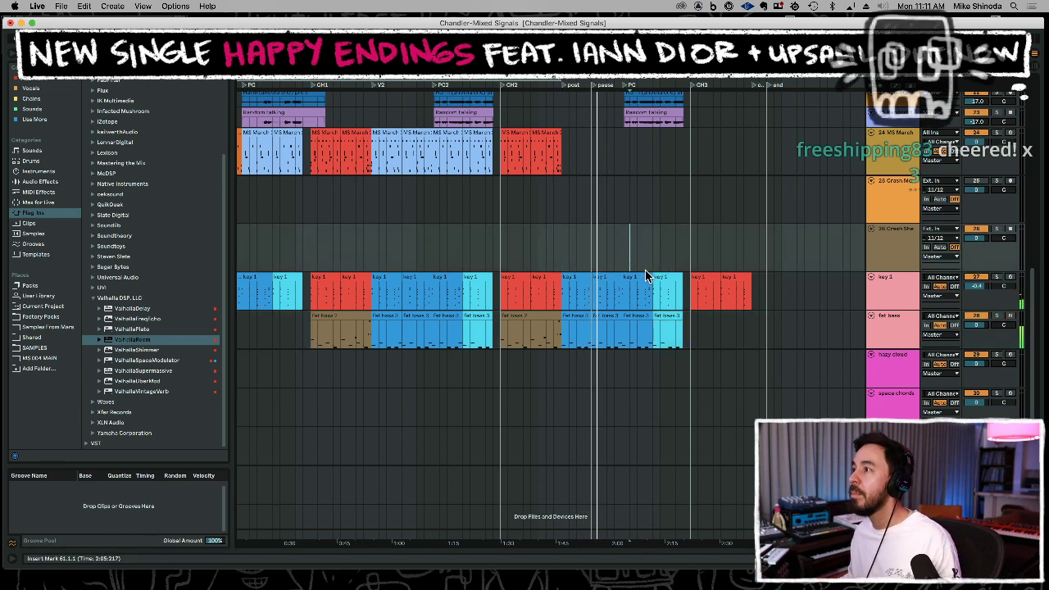
left_click(620, 261)
scroll(621, 256, "up", 3)
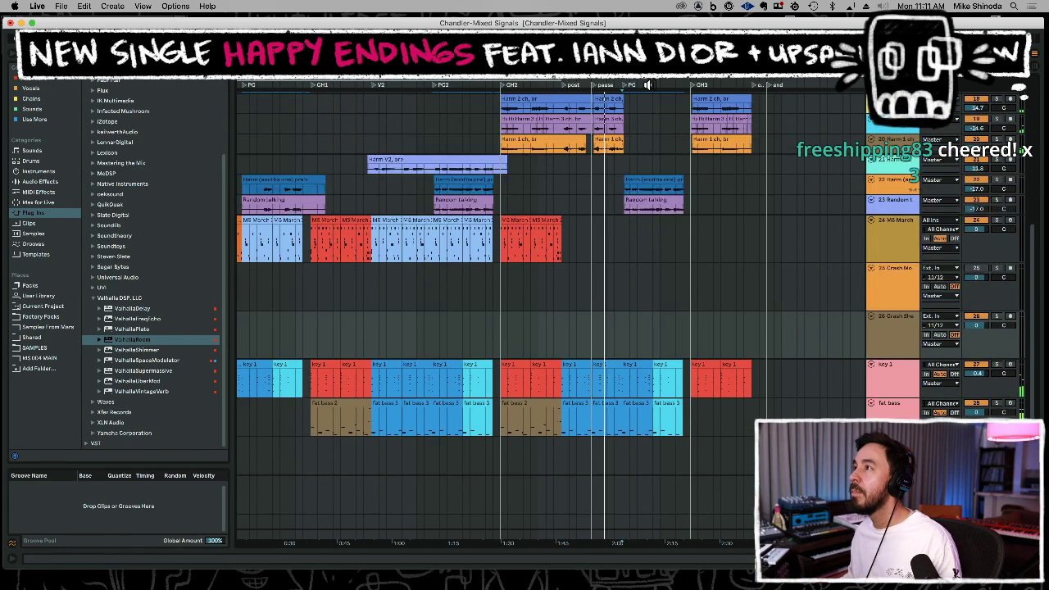
left_click_drag(644, 82, 636, 140)
scroll(653, 123, "up", 5)
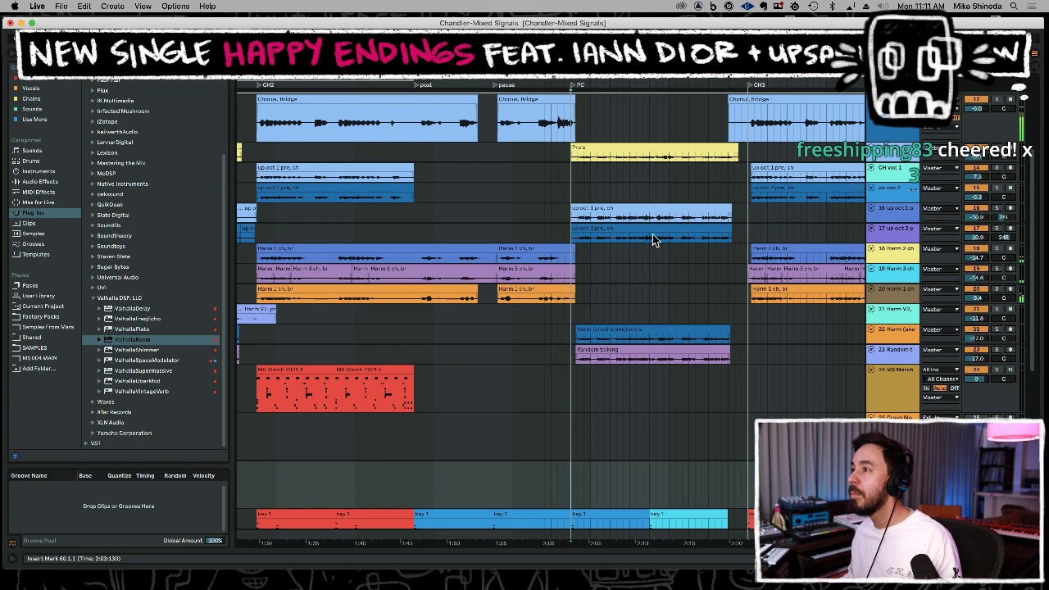
left_click(742, 311)
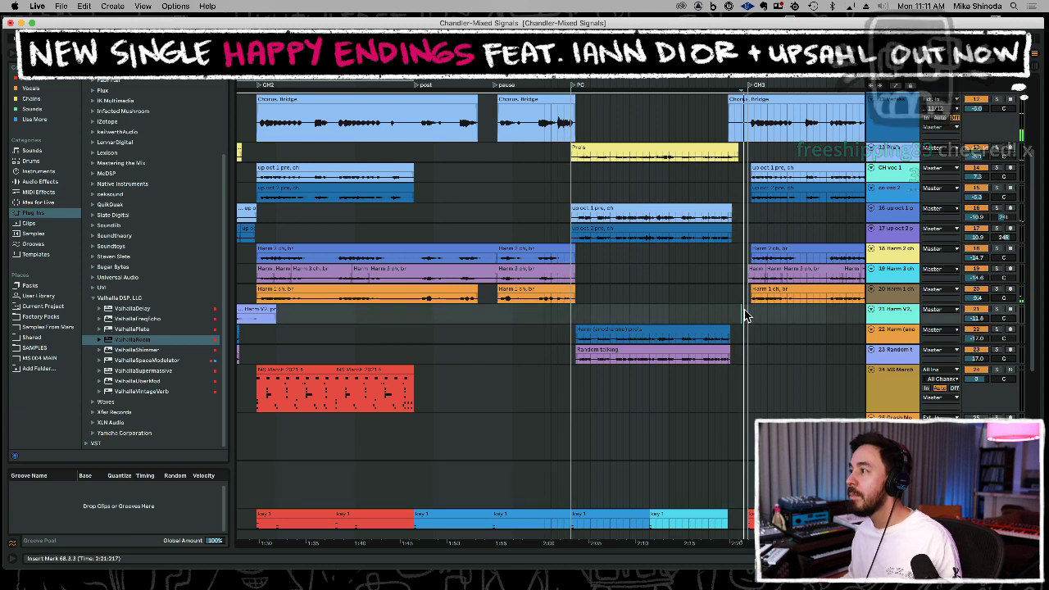
left_click(702, 260)
key("space")
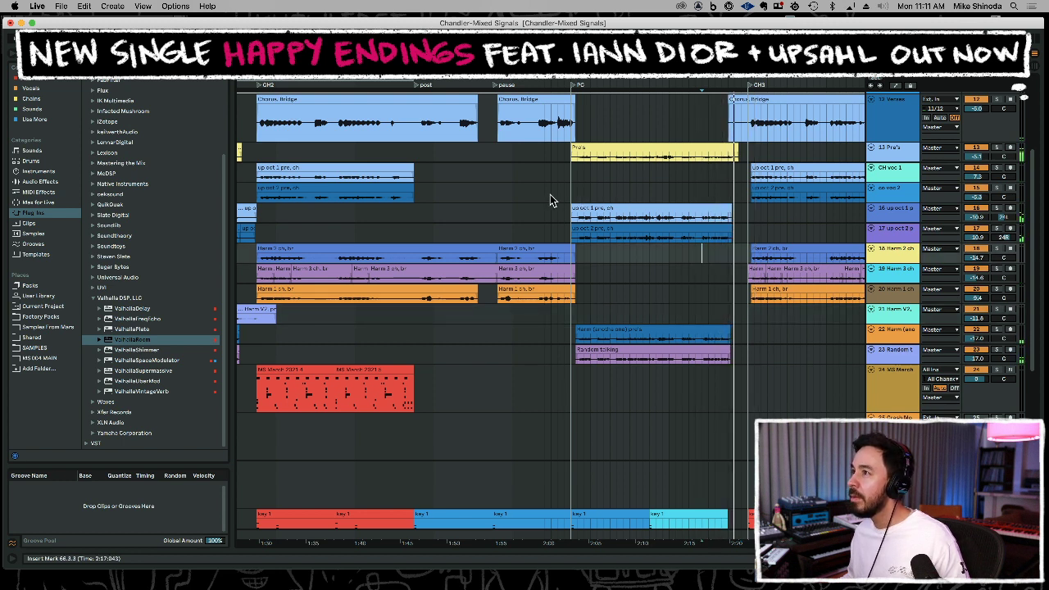
Replay the end of the pause section and the end of the PC to compare the vocal transitions.
left_click(545, 195)
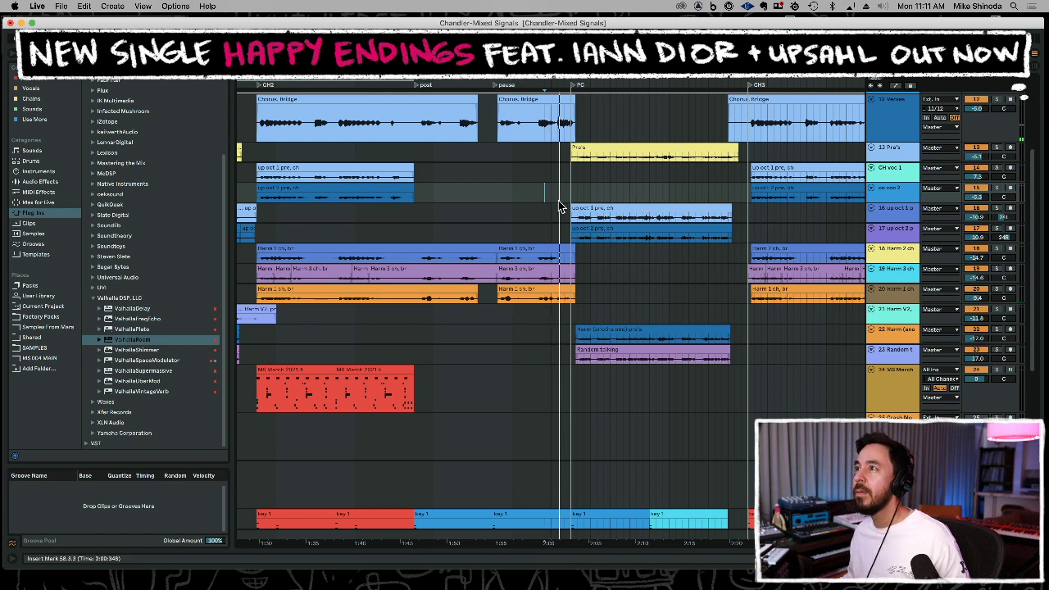
left_click(525, 207)
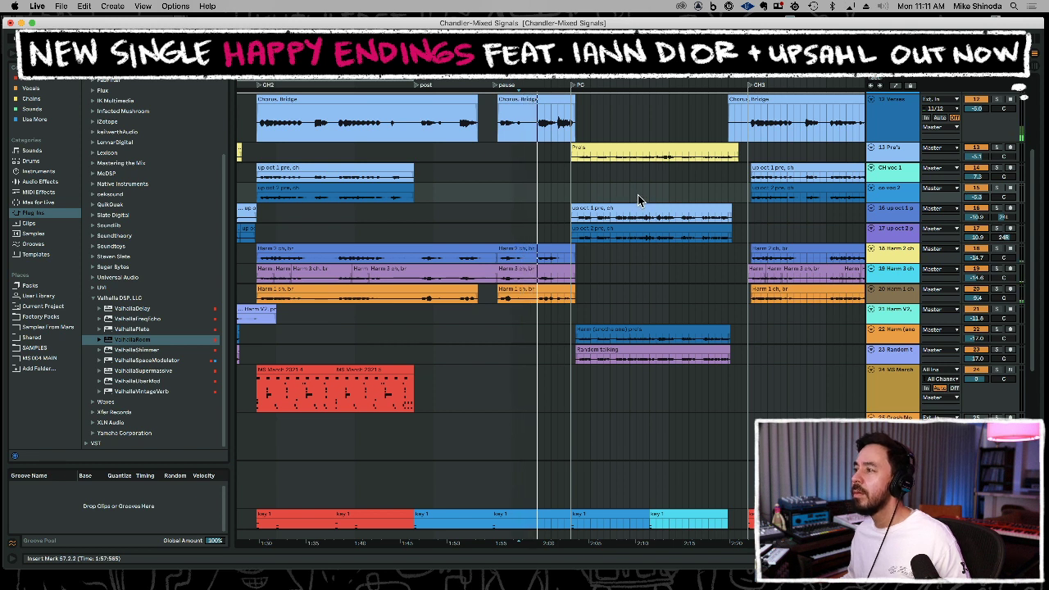
left_click(695, 203)
key("space")
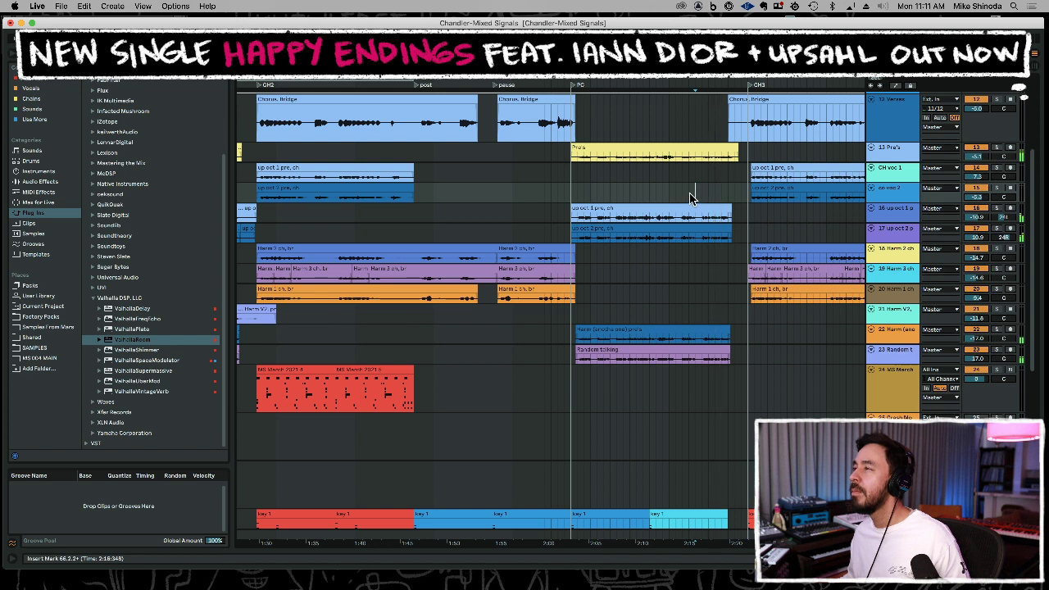
left_click(529, 172)
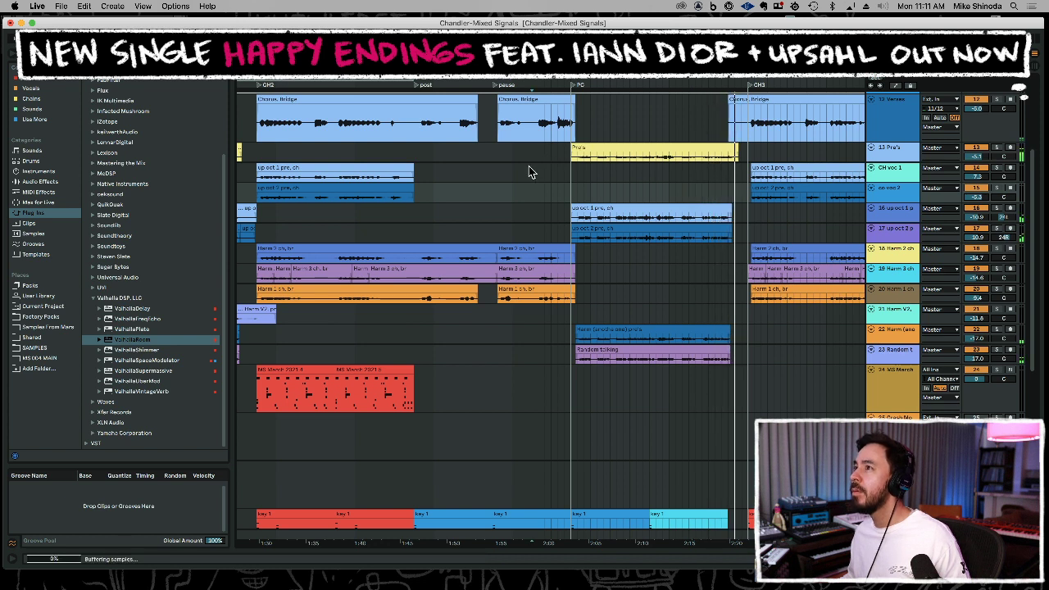
key("space")
key("space")
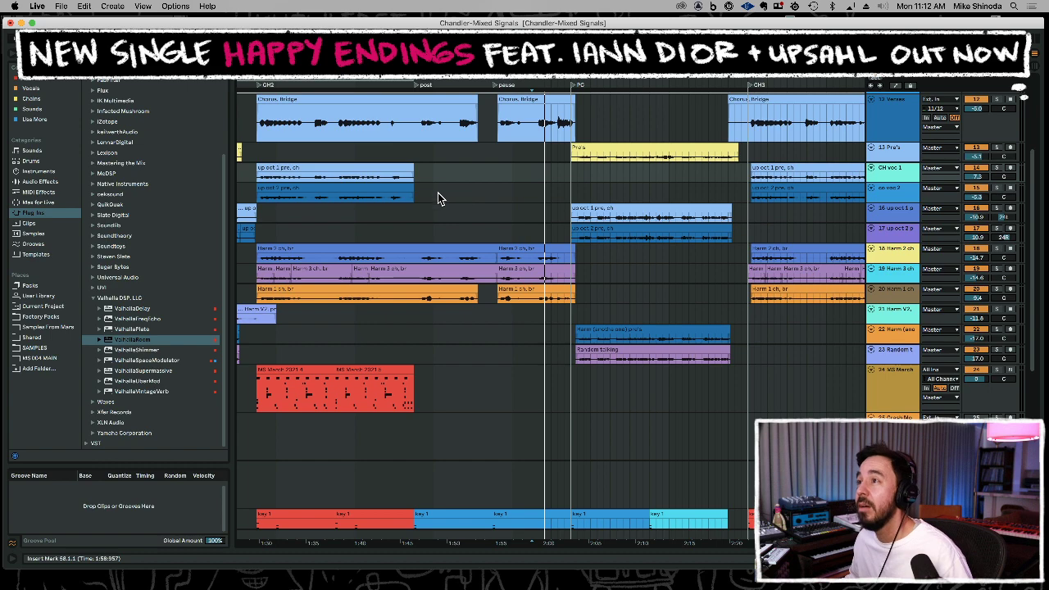
Play from the end of CH2 into the post section and examine which tracks continue there.
left_click(400, 230)
scroll(483, 264, "down", 2)
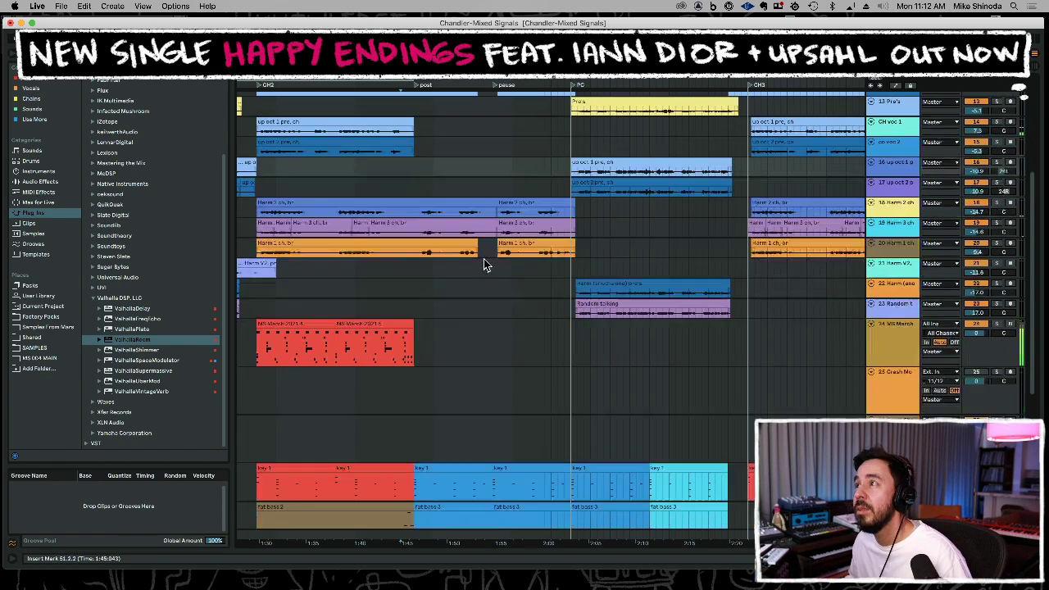
scroll(484, 259, "down", 8)
scroll(485, 259, "up", 7)
scroll(485, 259, "down", 2)
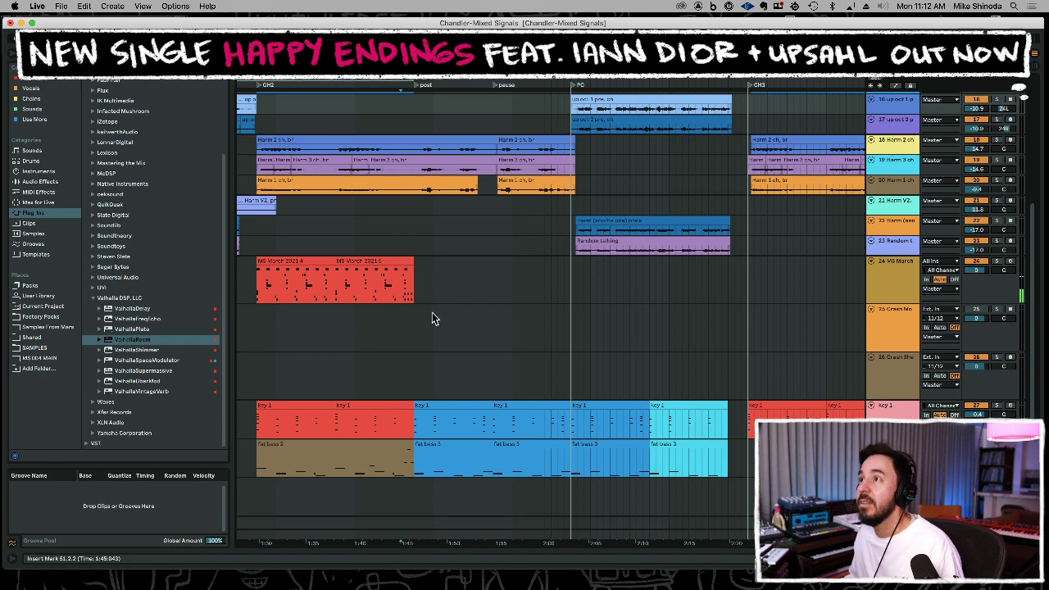
left_click(403, 351)
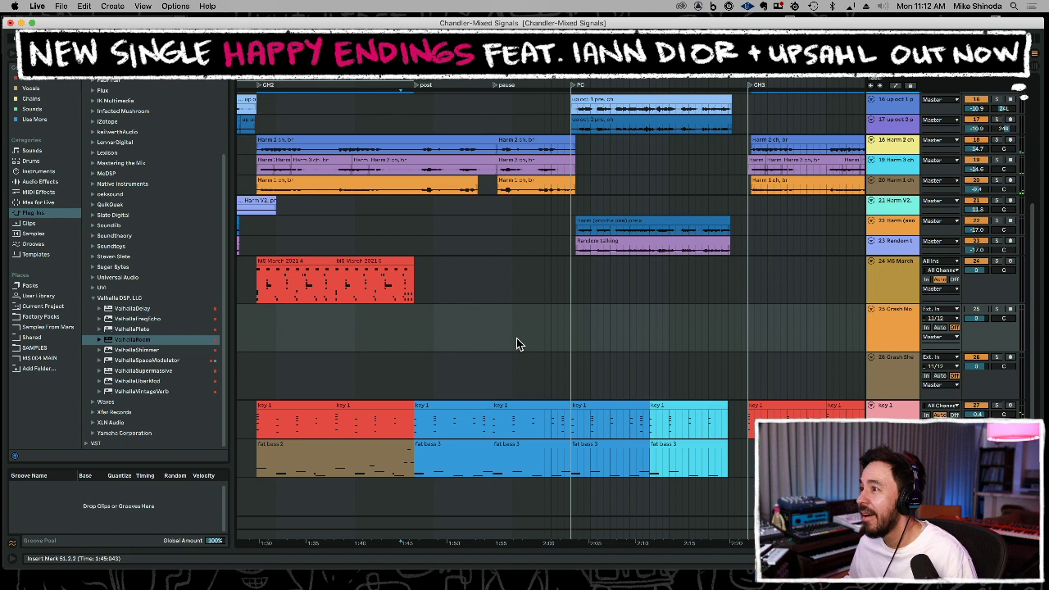
Duplicate the last CH2 drum clip on the MS March track across the post, pause and PC sections.
left_click(375, 261)
key("ctrl+d")
key("ctrl+d")
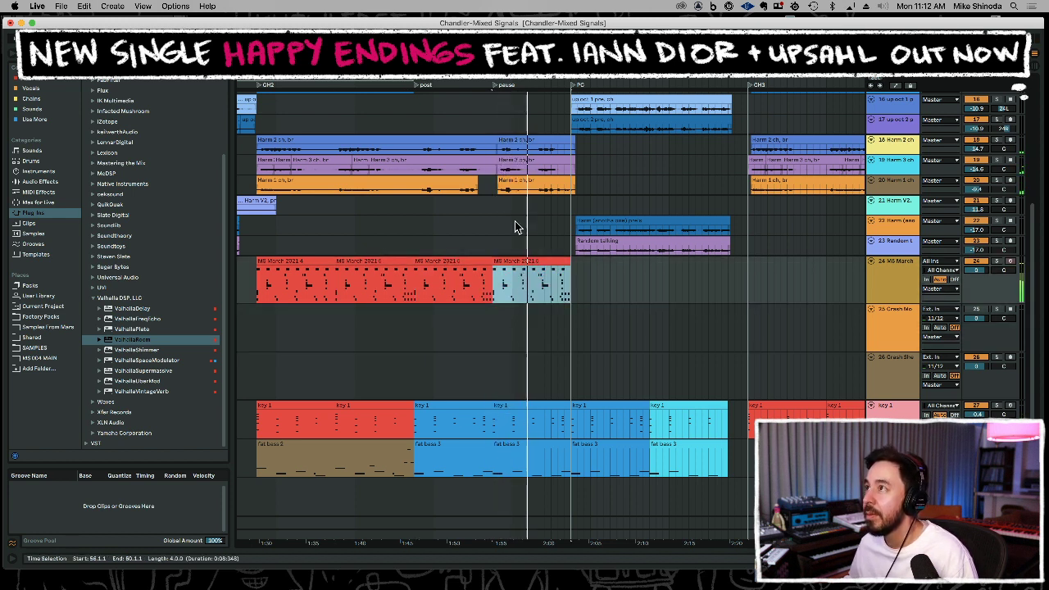
left_click(419, 283, "shift")
key("ctrl+d")
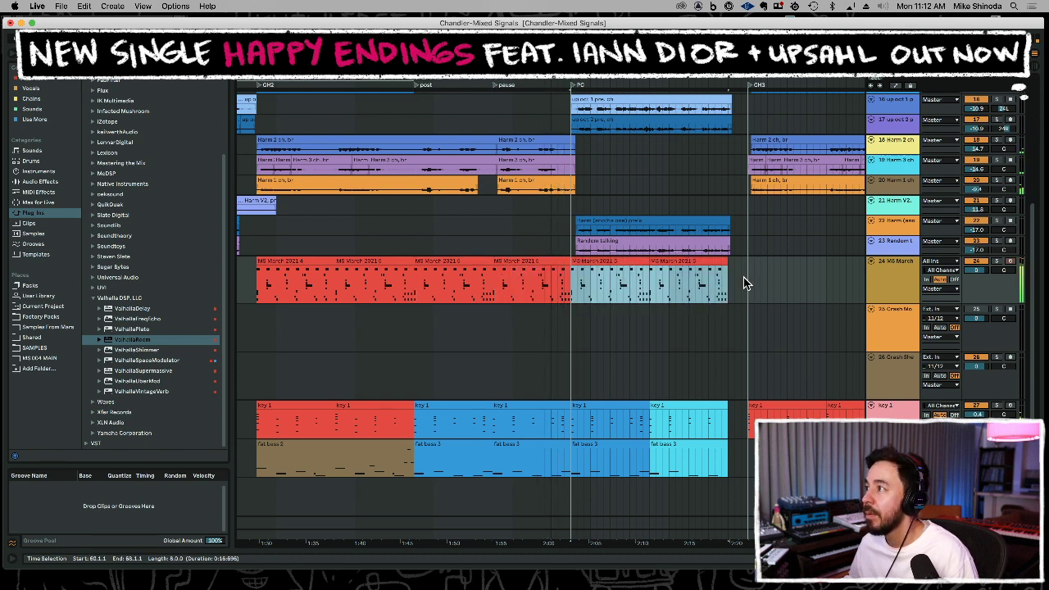
Duplicate the CH2 pair of MS March 2021 4 and 5 drum clips across post, pause, PC and CH3.
left_click_drag(649, 70, 559, 50)
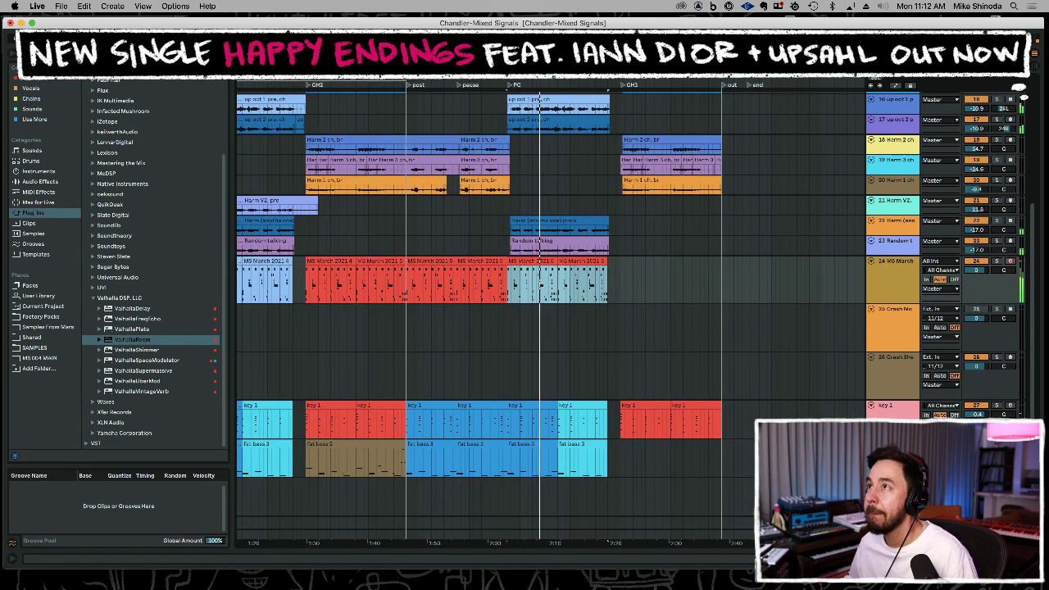
left_click(347, 261)
left_click(371, 262, "shift")
key("super+d")
key("super+d")
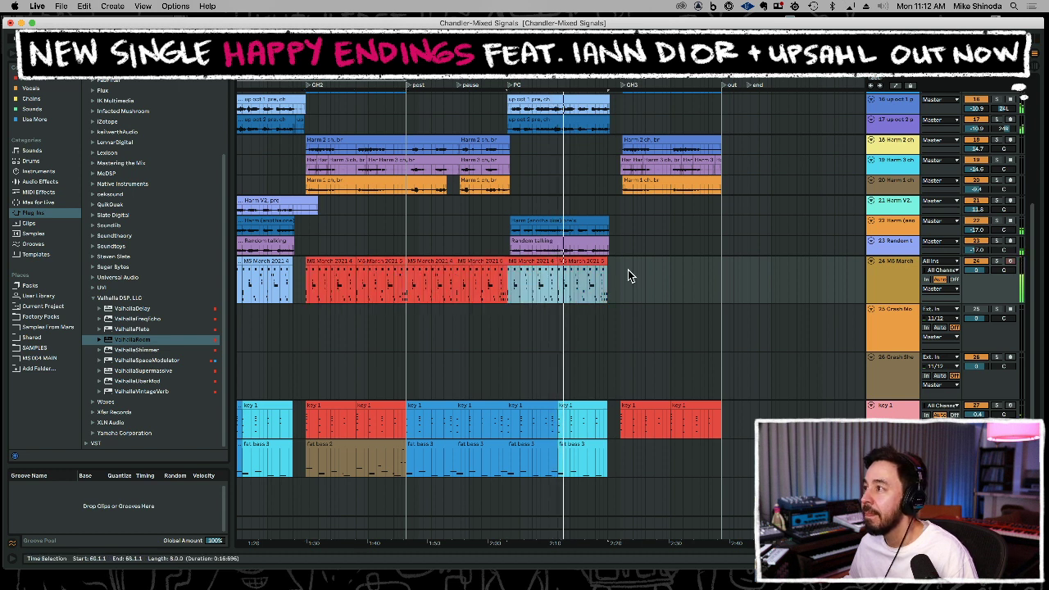
key("super+d")
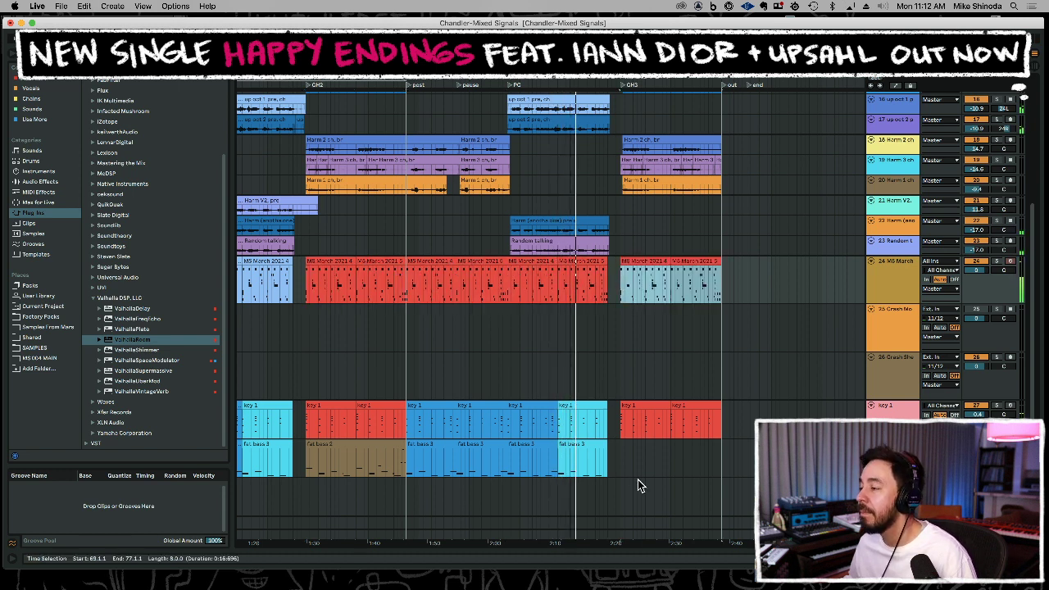
Delete the one-bar time range from 68.1.1 to 69.1.1 on all tracks, just before CH3.
left_click_drag(721, 73, 721, 90)
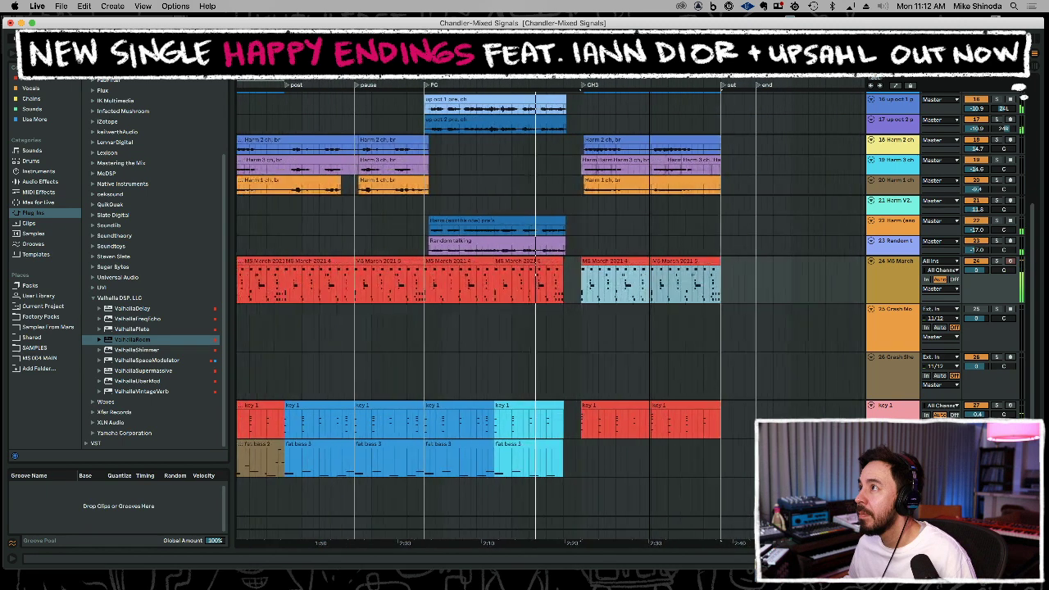
key("plus")
left_click(498, 538)
left_click_drag(497, 538, 506, 538)
key("super+shift+BackSpace")
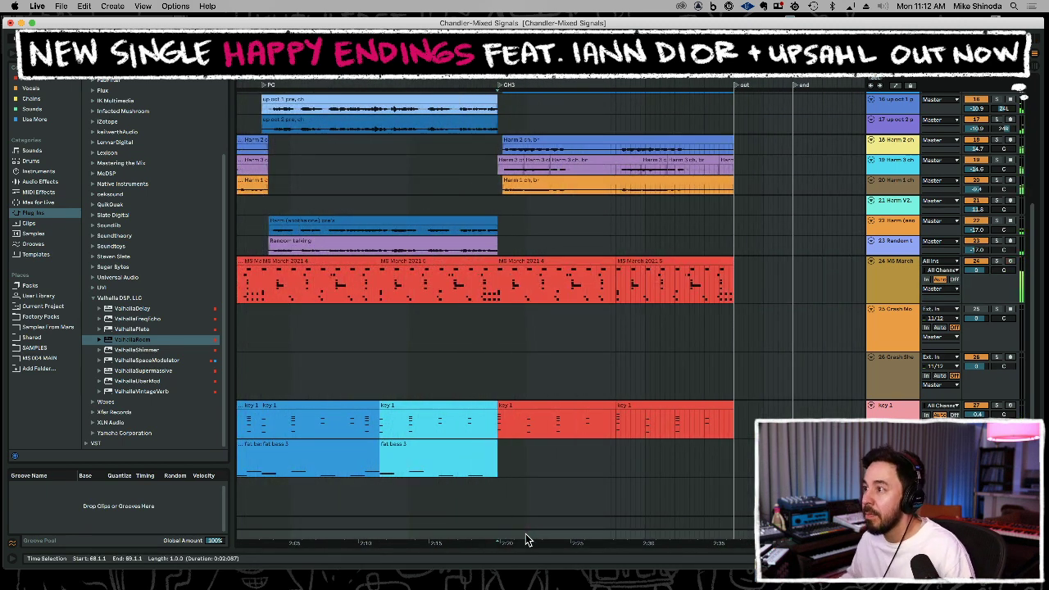
Extend the ends of the PC's Harm (another one), Random talking, up oct 1, up oct 2 and Pre's clips slightly past the CH3 start.
scroll(460, 318, "up", 3)
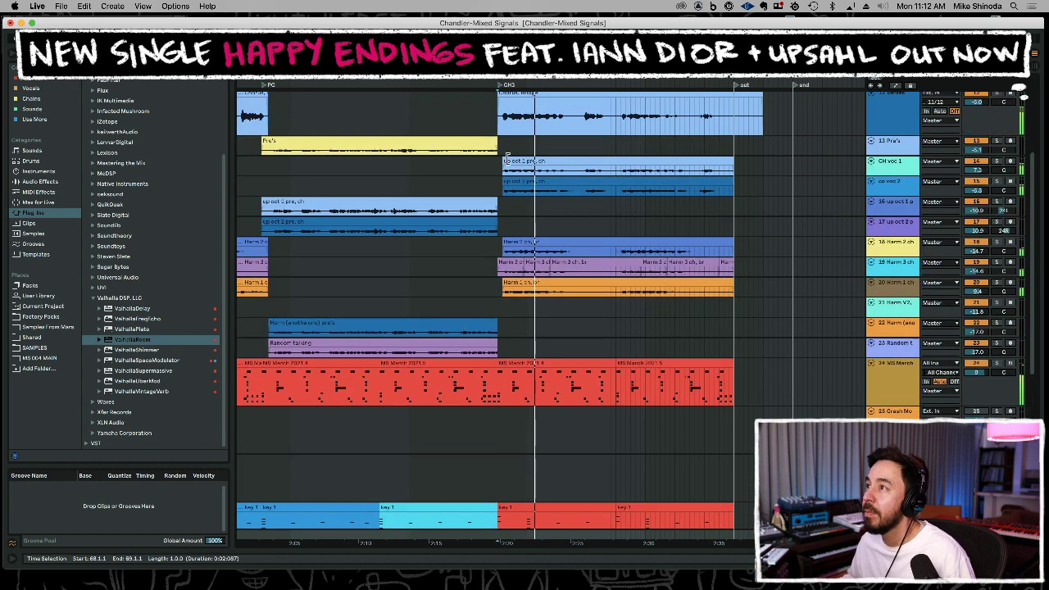
key("space")
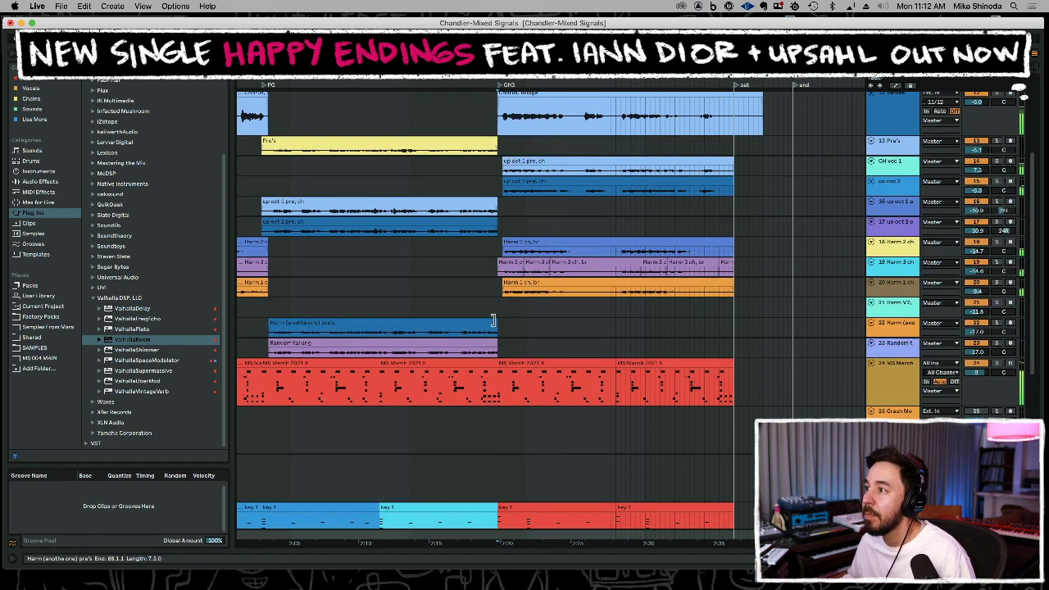
left_click(498, 321)
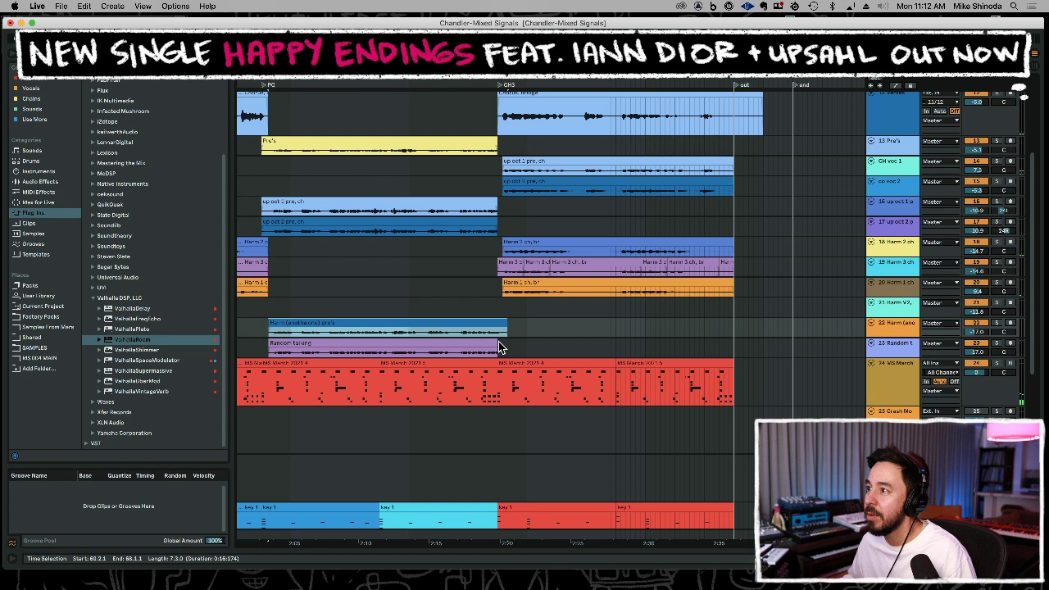
left_click_drag(498, 342, 506, 344)
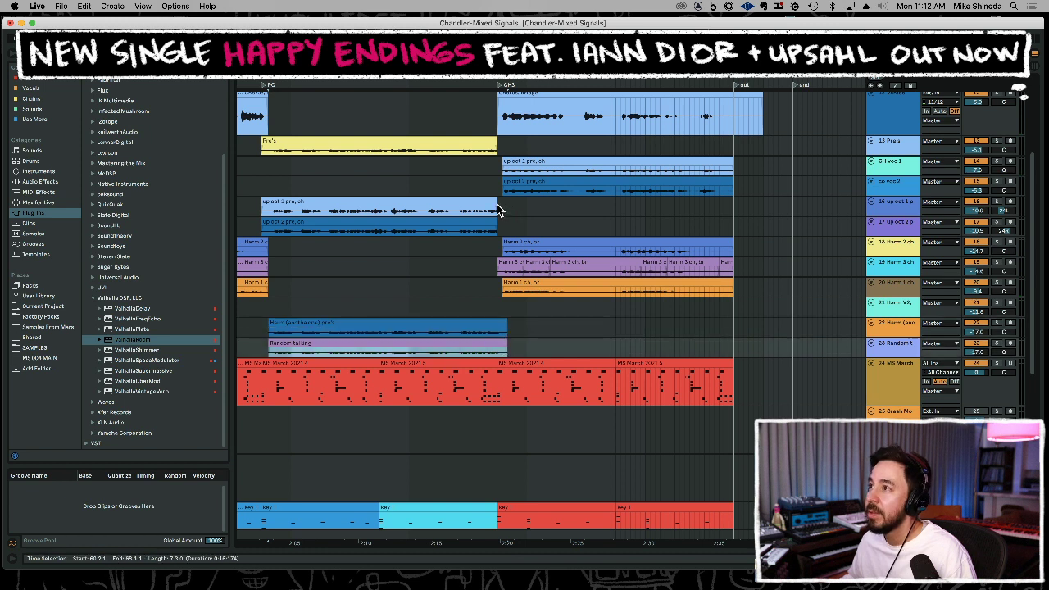
mouse_move(498, 211)
left_mouse_down()
mouse_move(512, 211)
mouse_move(503, 220)
left_mouse_up()
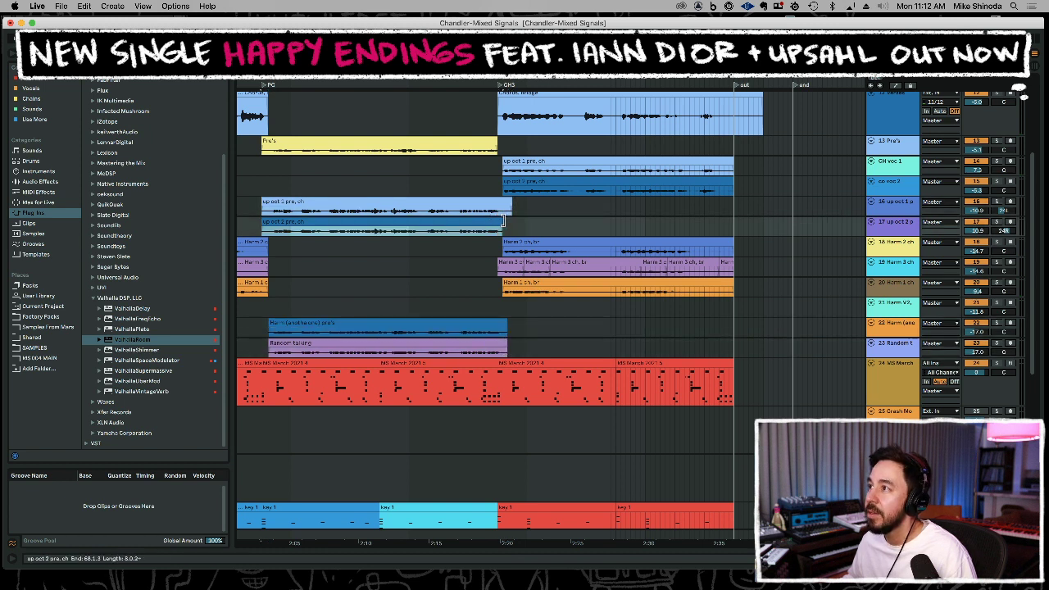
left_click(467, 173)
key("space")
left_click_drag(497, 144, 511, 145)
Play the PC section into CH3 to check the extended vocal clips over the transition.
key("space")
key("space")
scroll(527, 265, "down", 5)
key("space")
key("space")
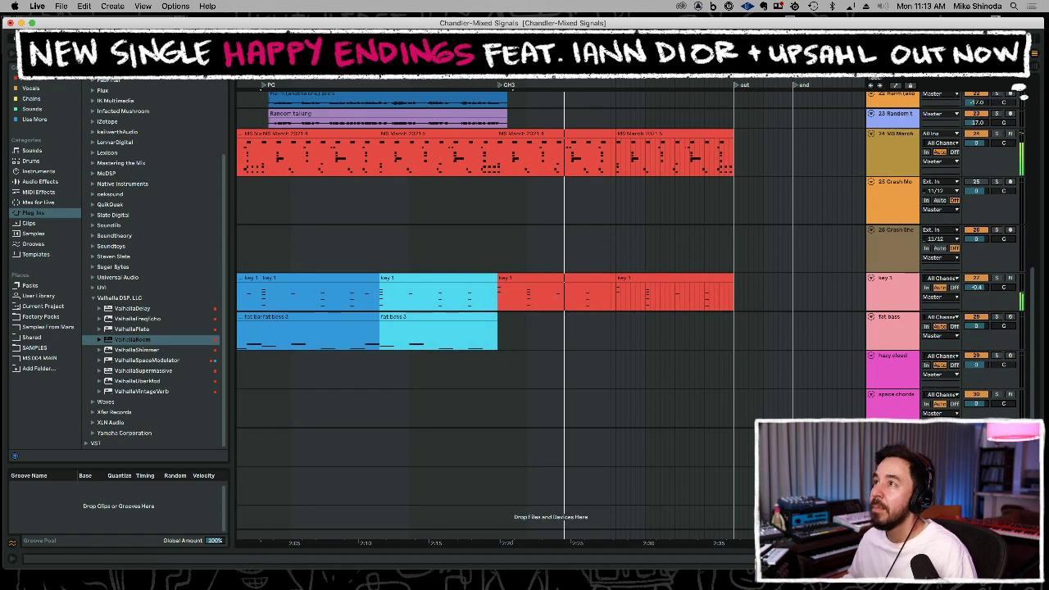
Copy the CH2 fat bass 2 clip and paste it on the fat bass track at the out marker.
key("minus")
left_click_drag(415, 75, 471, 55)
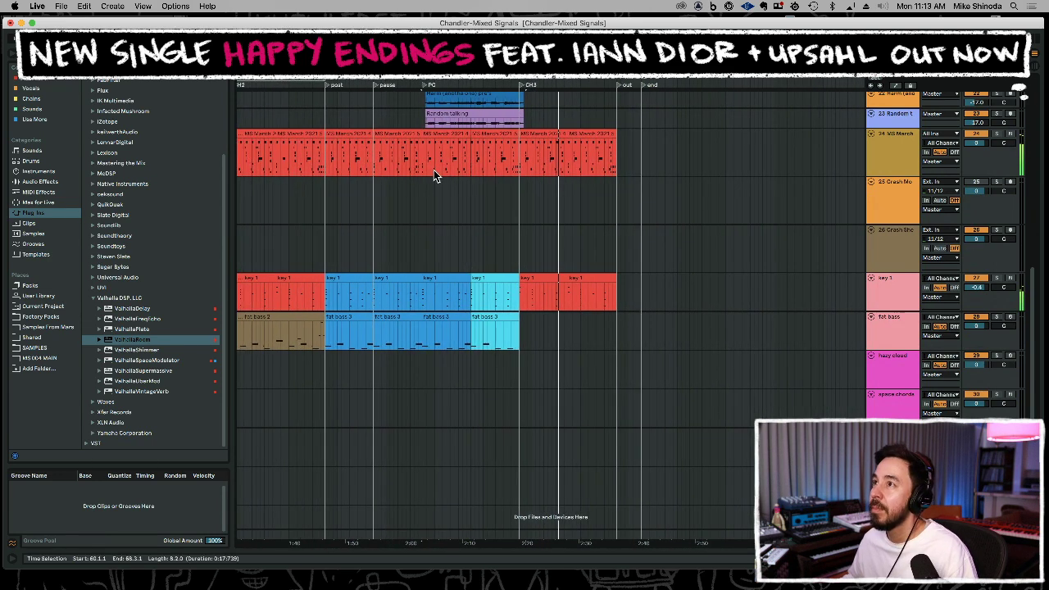
left_click(293, 314)
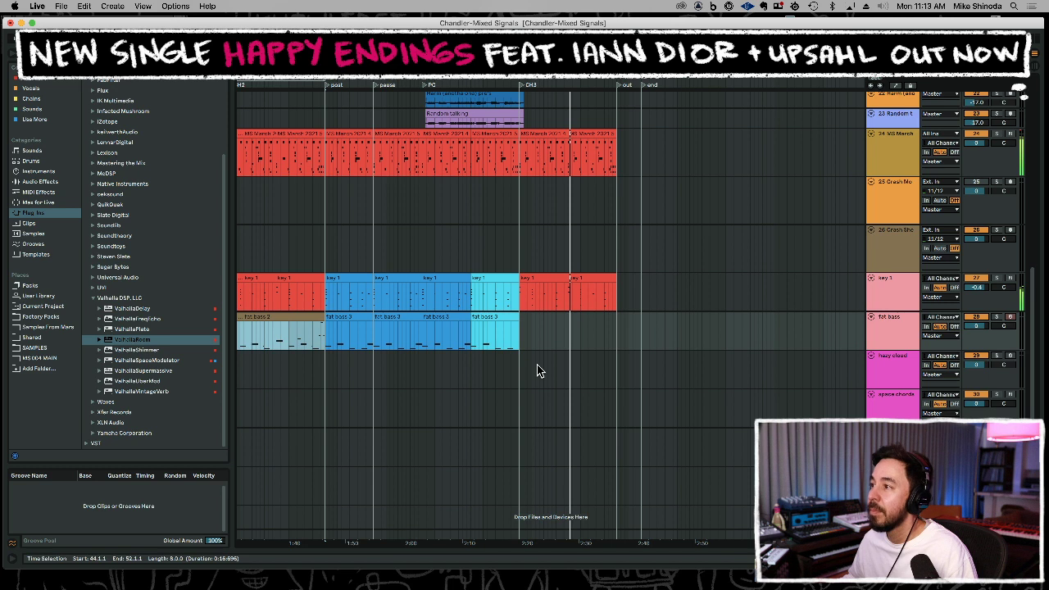
key("super+c")
left_click(618, 344)
key("super+v")
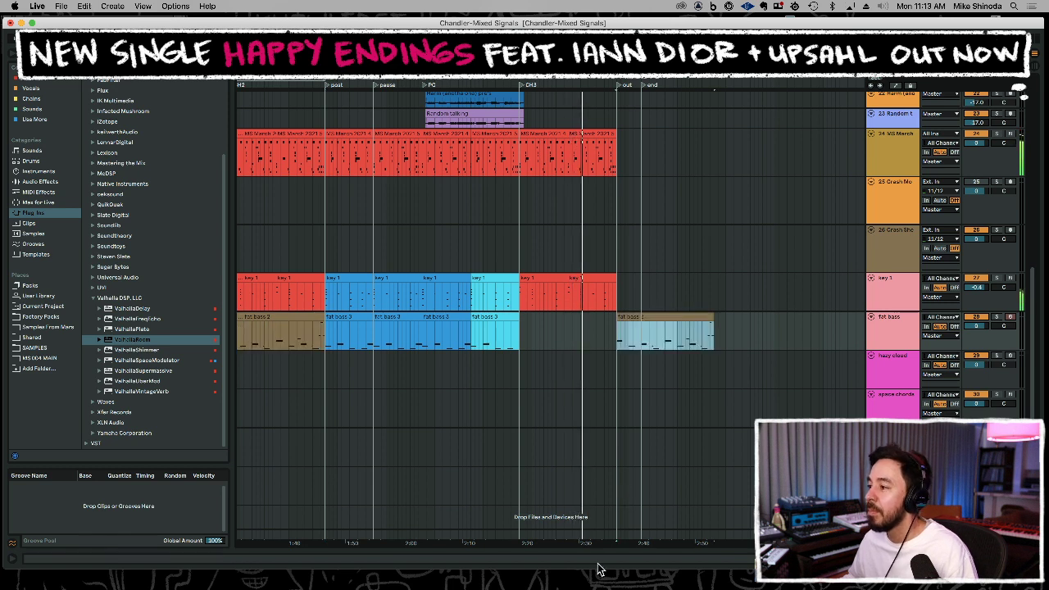
Duplicate the eight-bar CH3 time range from 68.1.1 to 76.1.1 across all tracks.
left_click_drag(615, 537, 519, 533)
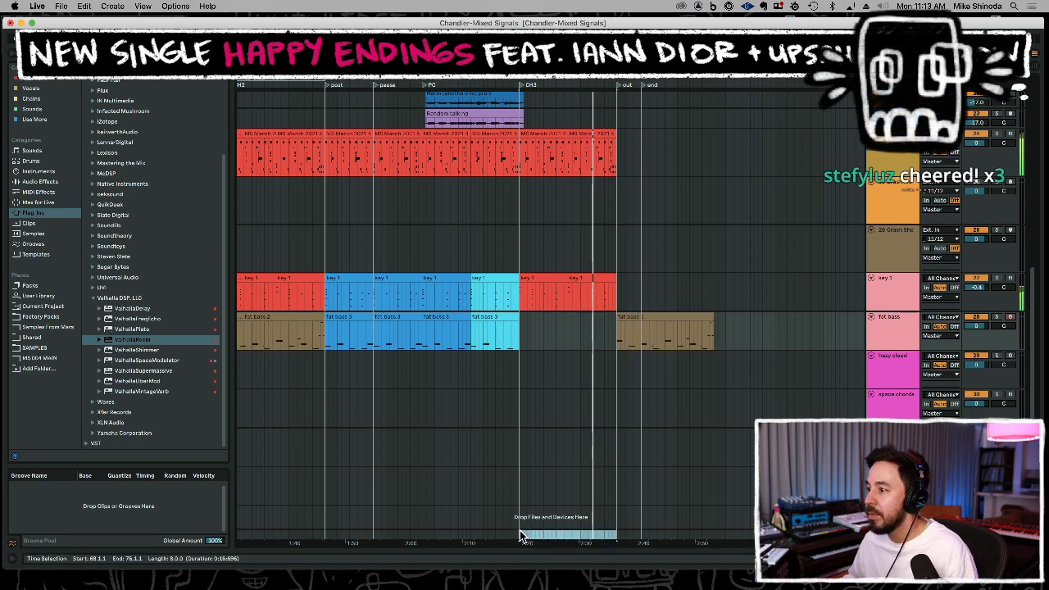
key("super+d")
key("super+z")
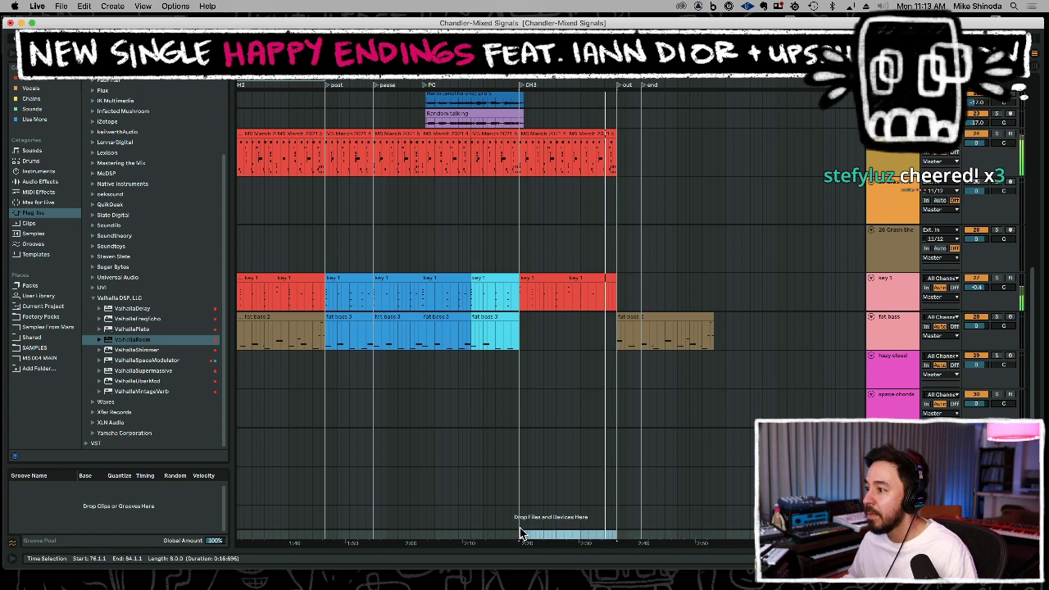
key("super+shift+d")
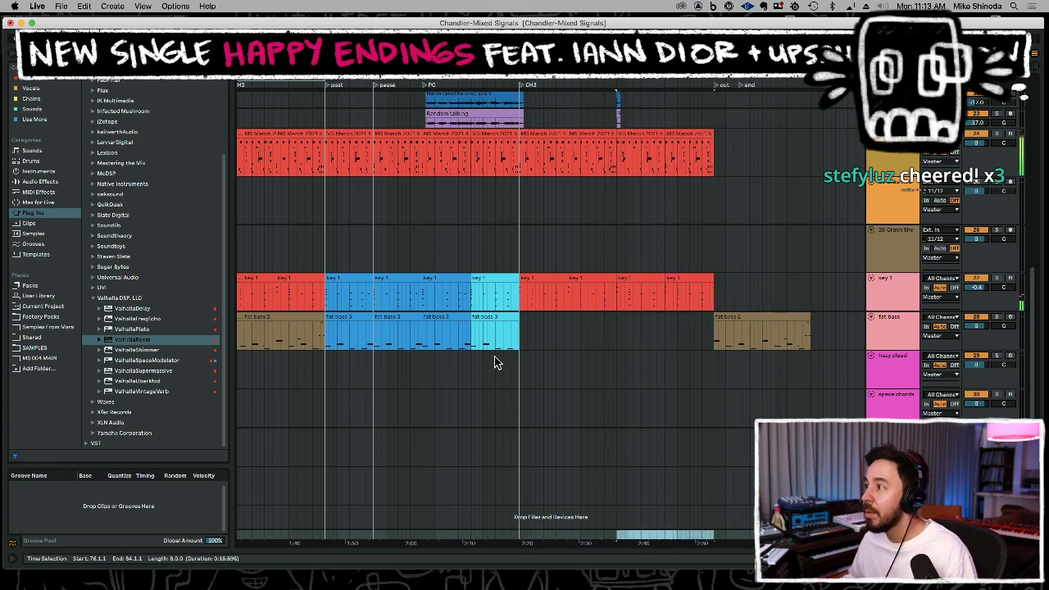
Paste the fat bass 2 clip on the fat bass track at bar 76, where the repeated CH3 section starts.
left_click(750, 318)
left_click(620, 334)
key("super+v")
Delete the leftover harmony, random talking, upper-octave and Pre's vocal fragments around bar 76, where the repeated CH3 section starts.
scroll(620, 335, "up", 5)
left_click_drag(609, 367, 631, 382)
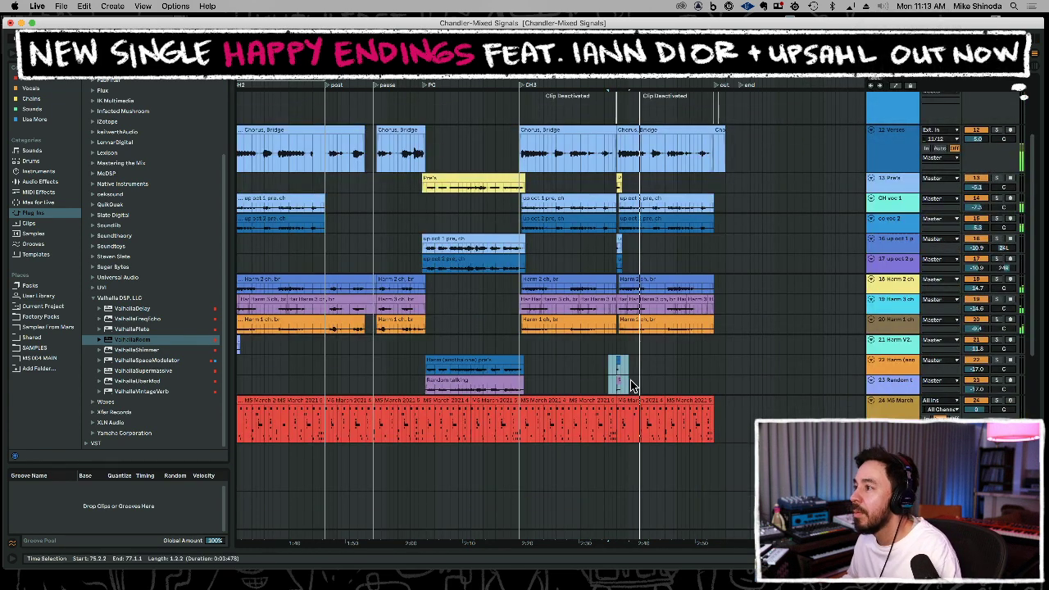
key("Delete")
left_click_drag(628, 261, 609, 247)
key("Delete")
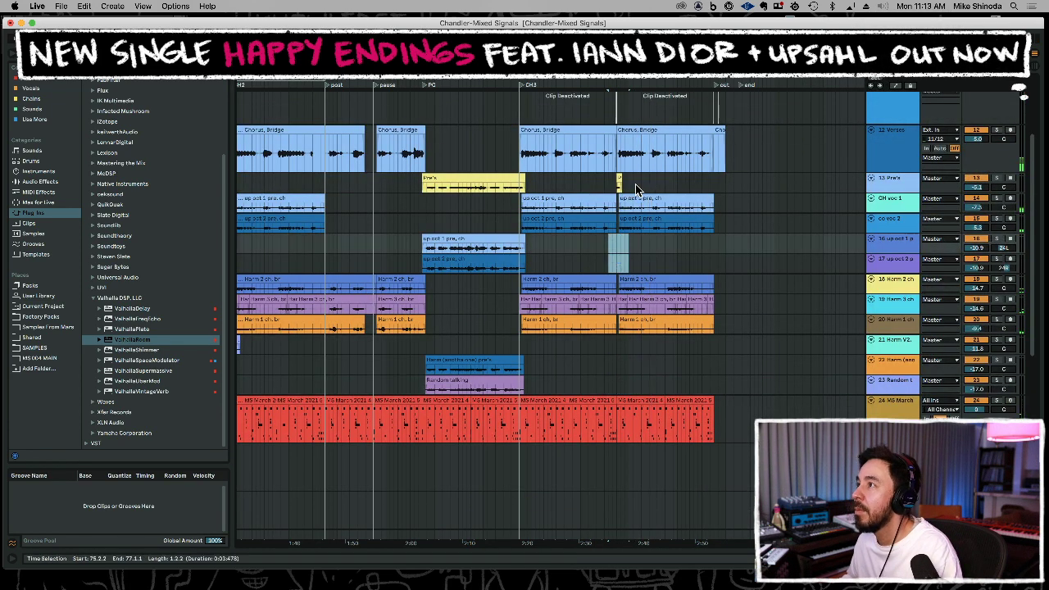
left_click_drag(637, 185, 577, 182)
key("Delete")
scroll(601, 230, "up", 3)
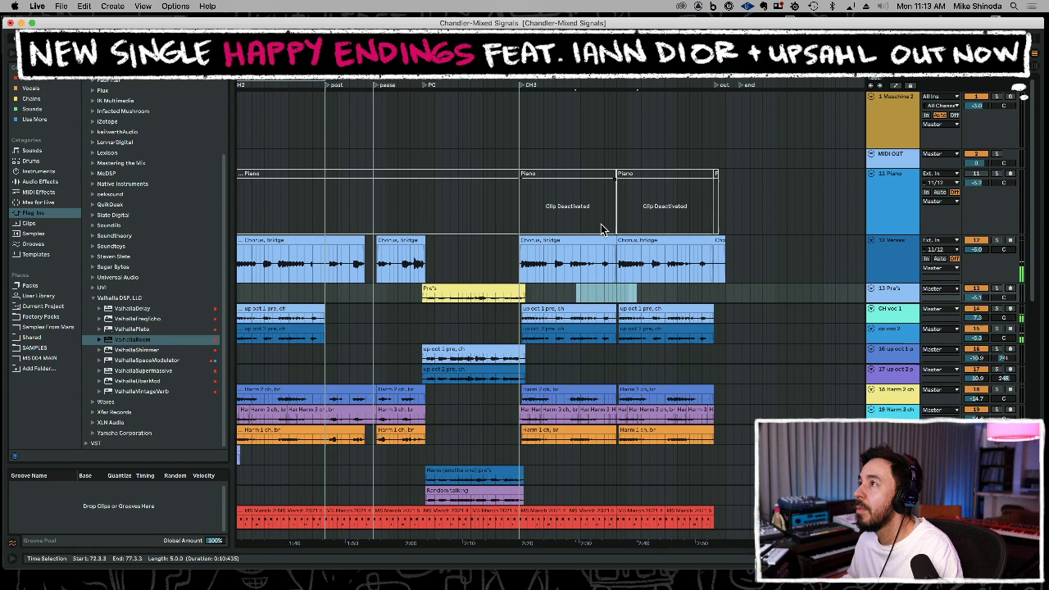
Shorten the E1 note just before bar 58 in the fat bass 2 clip of the repeated CH3 section.
scroll(647, 230, "down", 10)
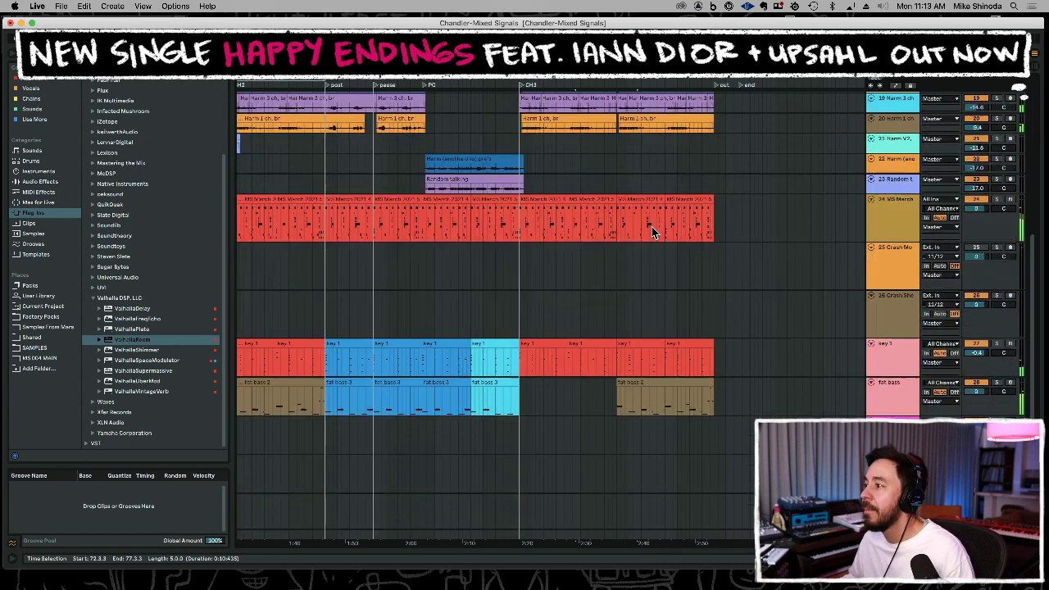
scroll(652, 232, "down", 2)
key("space")
key("space")
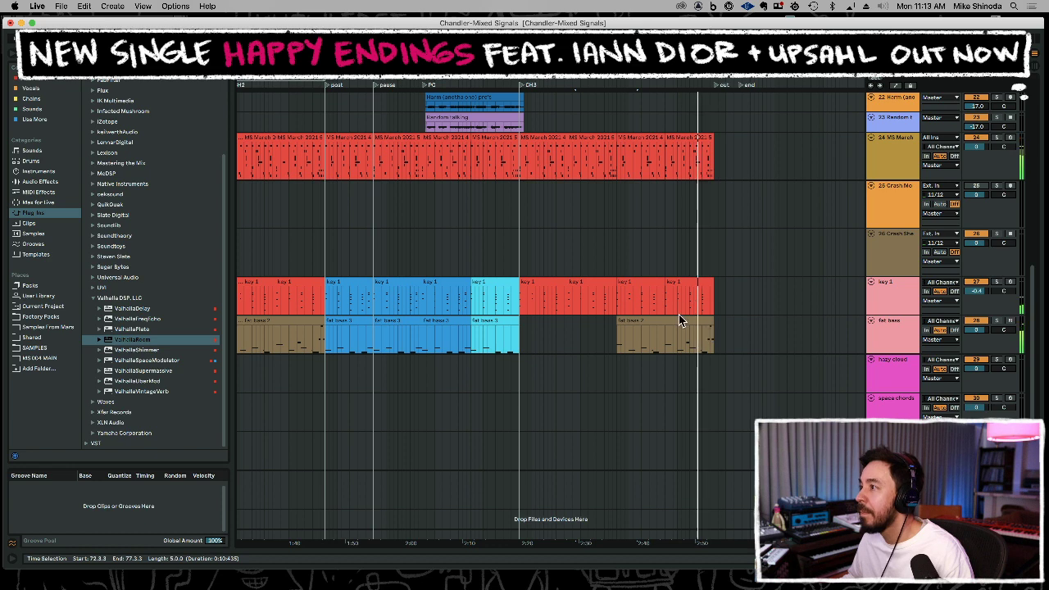
double_click(679, 320)
key("space")
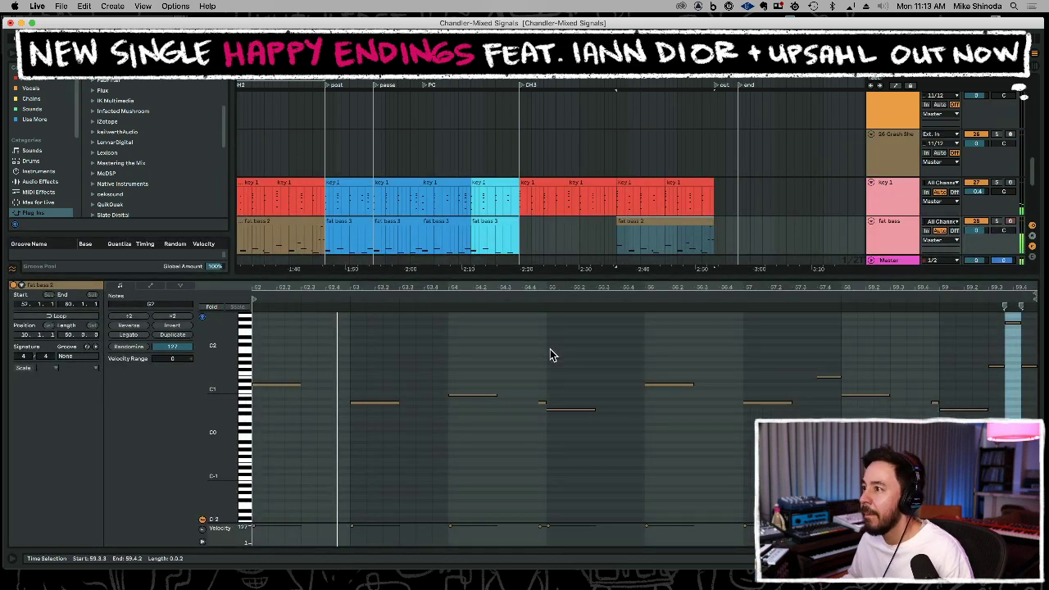
left_click(826, 377)
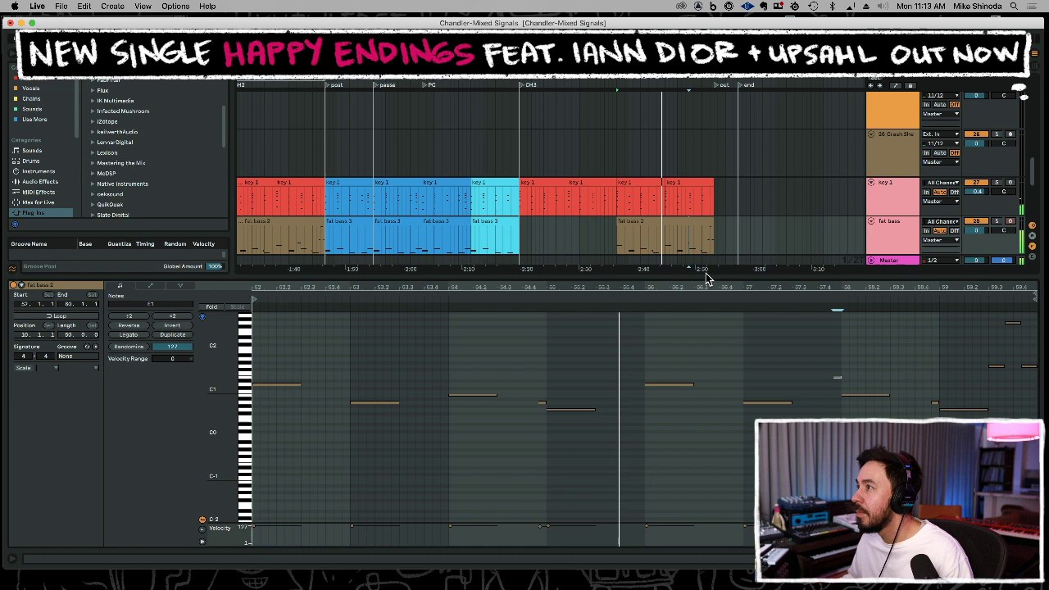
Copy the edited fat bass 2 clip over the fat bass 2 clips in CH2 and CH1.
left_click(640, 218)
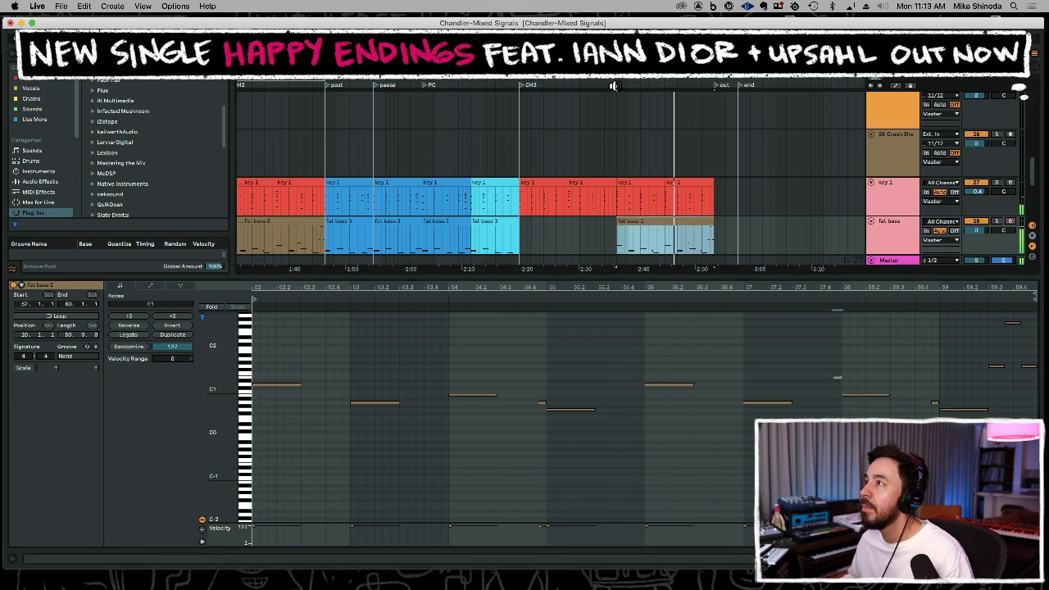
key("minus")
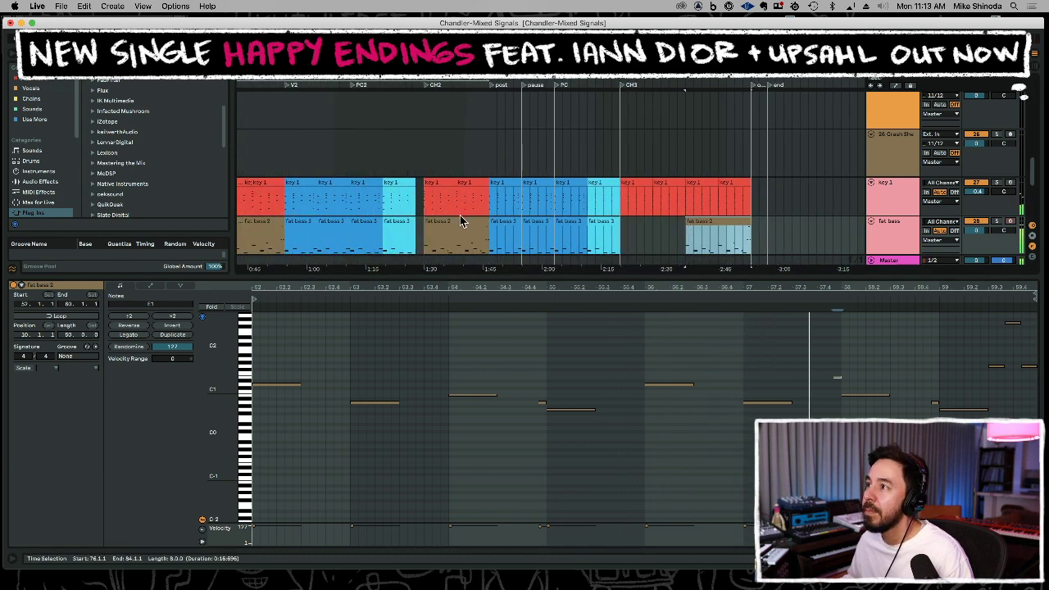
left_click(459, 218)
left_click(274, 222)
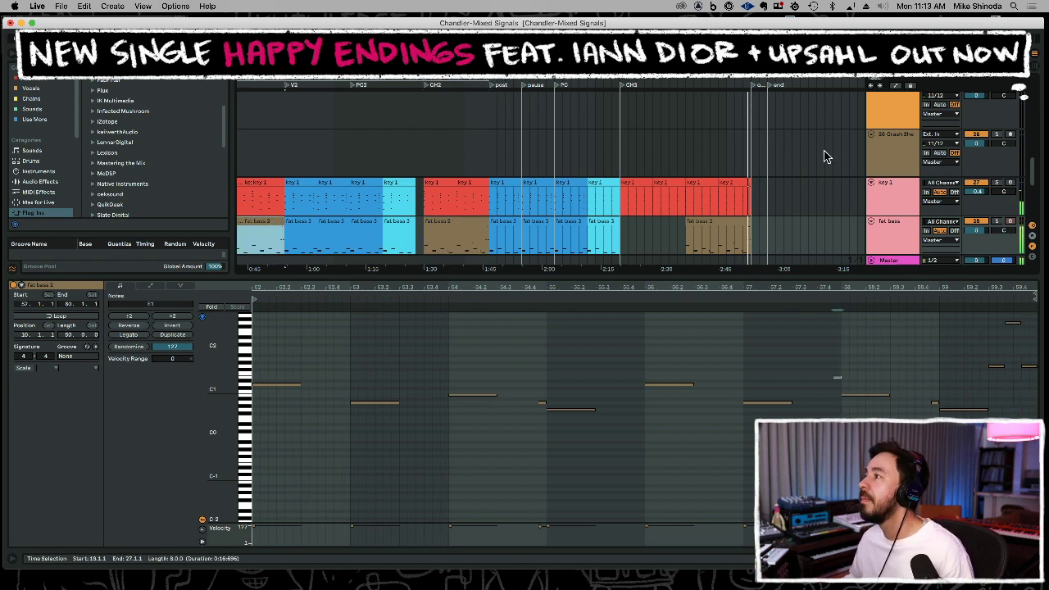
Duplicate the last key 1 clip of CH3 so it continues into the out section at 84.1.1.
scroll(812, 159, "right", 5)
scroll(720, 162, "up", 2)
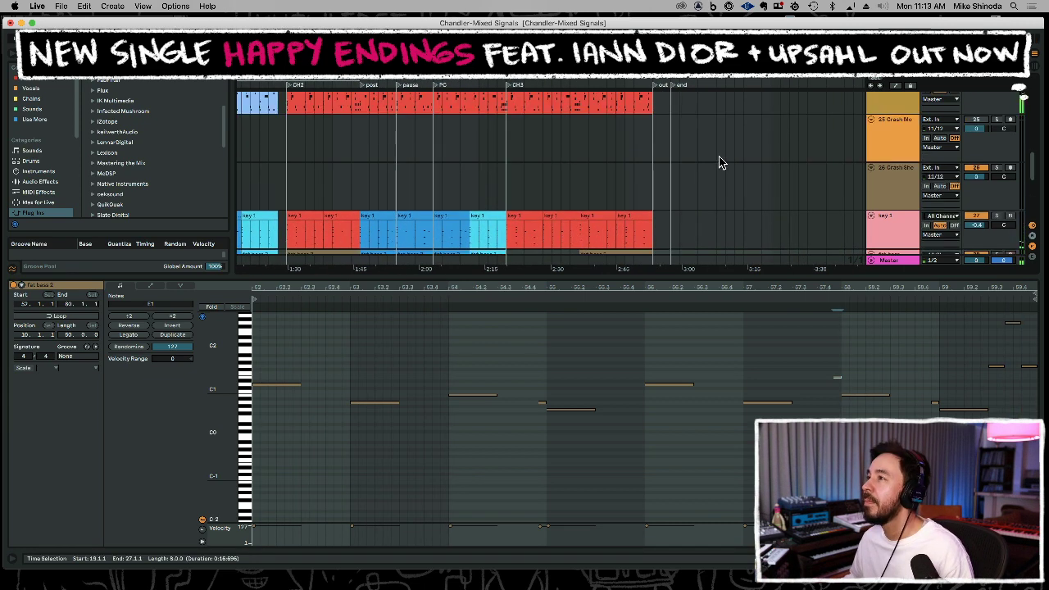
left_click(625, 218)
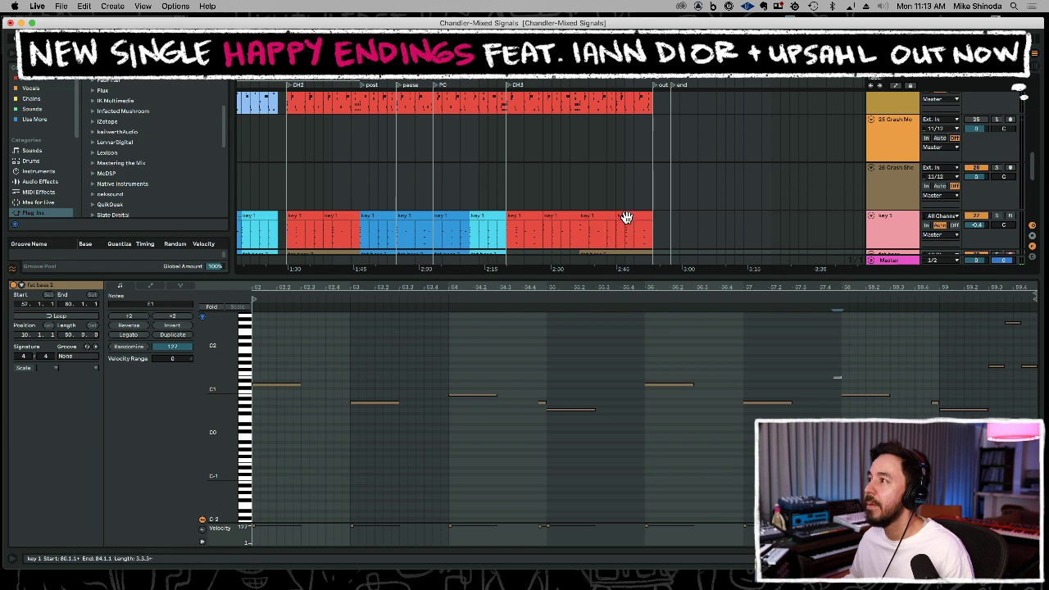
key("ctrl+d")
scroll(626, 218, "down", 3)
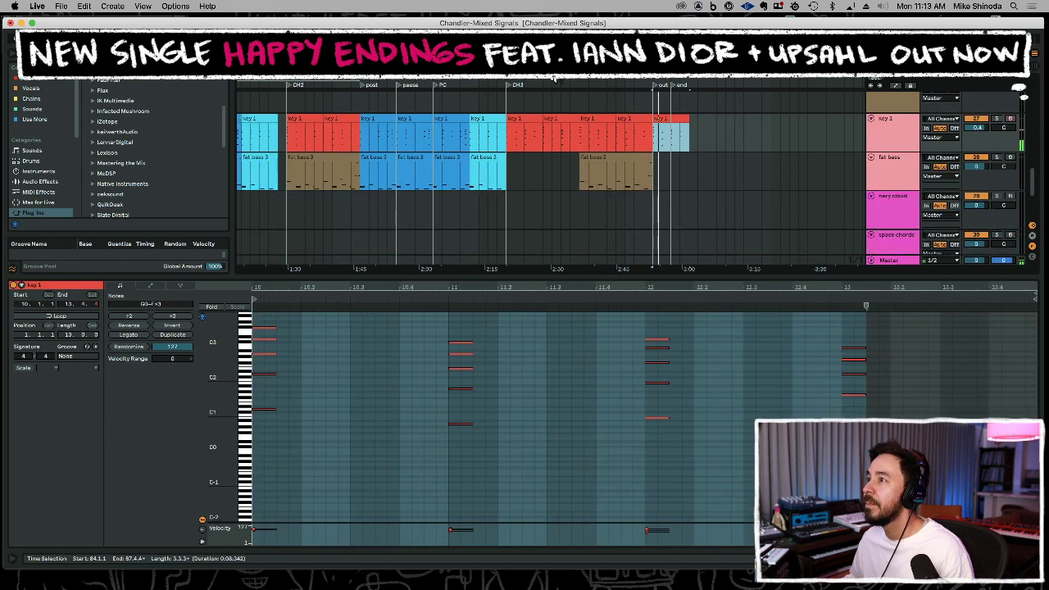
Copy the yellow MS March drum clip from the song's start and paste it on the drum track at 84.1.1.
scroll(592, 142, "up", 4)
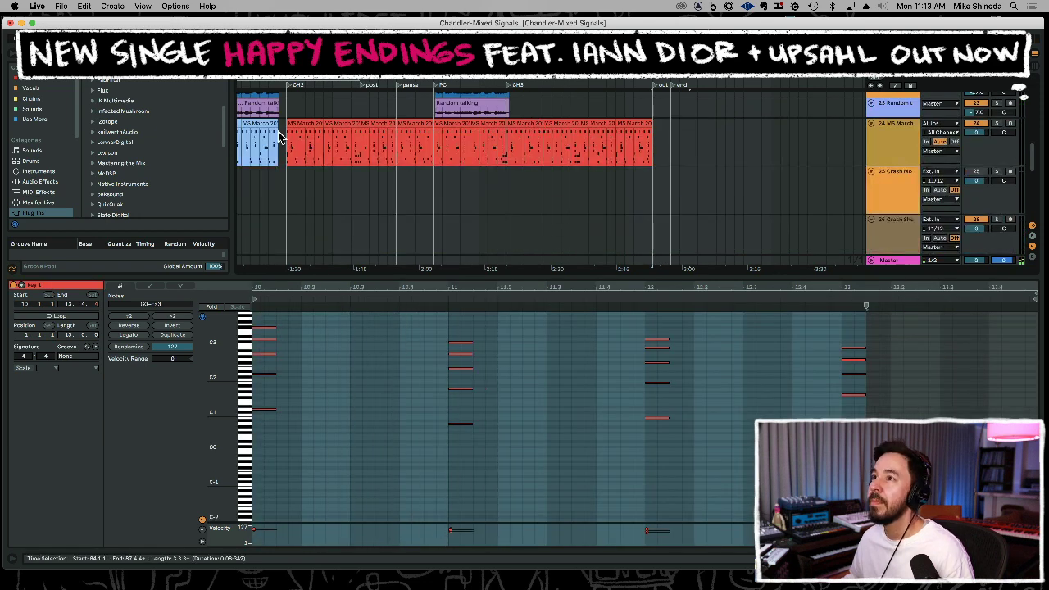
key("minus")
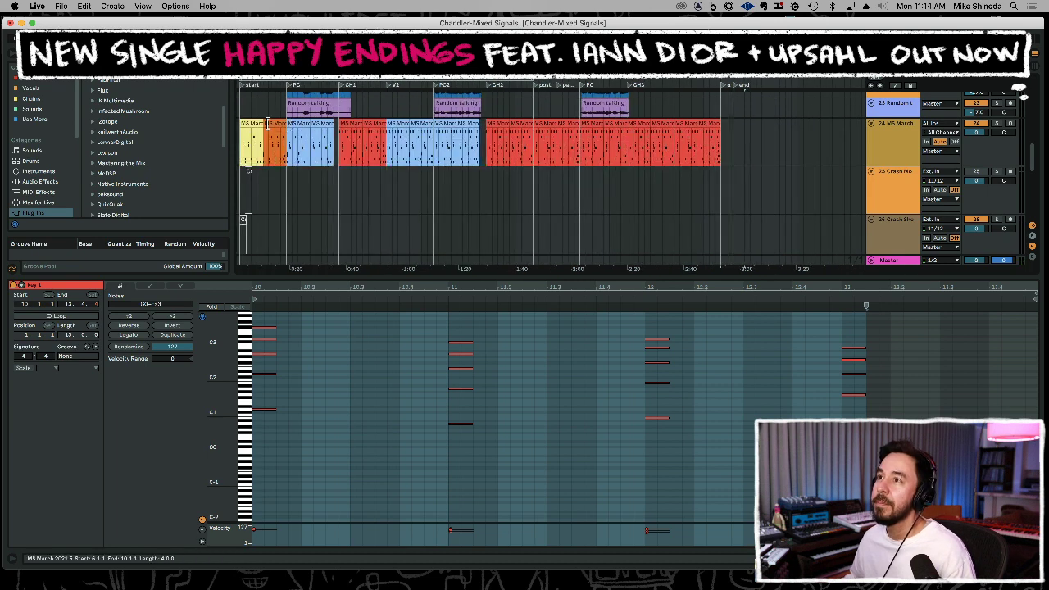
left_click(267, 122)
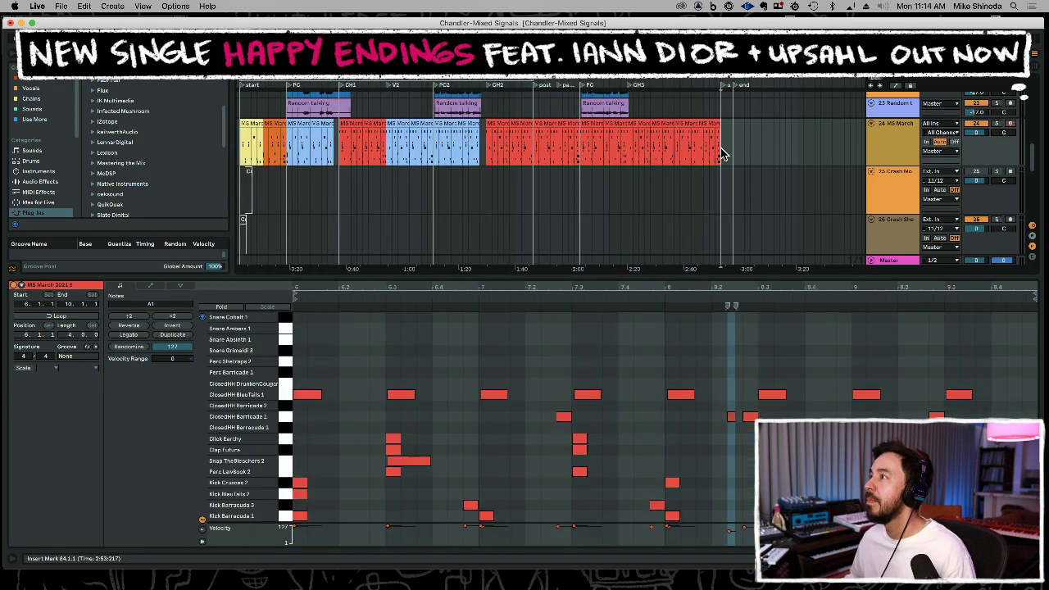
left_click(723, 152)
scroll(754, 146, "down", 3)
key("z")
scroll(709, 166, "down", 4)
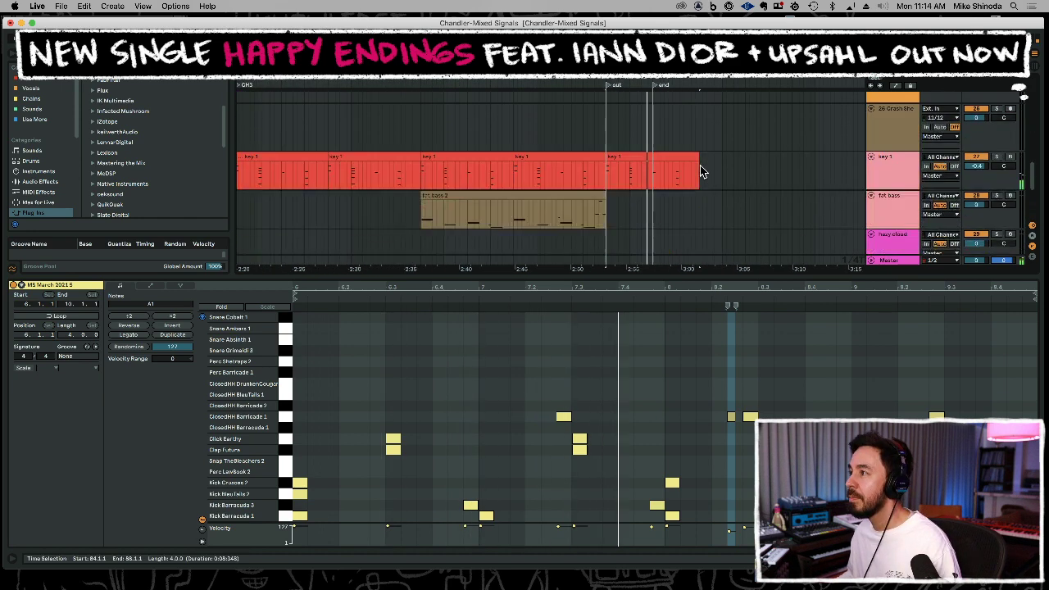
scroll(677, 115, "up", 2)
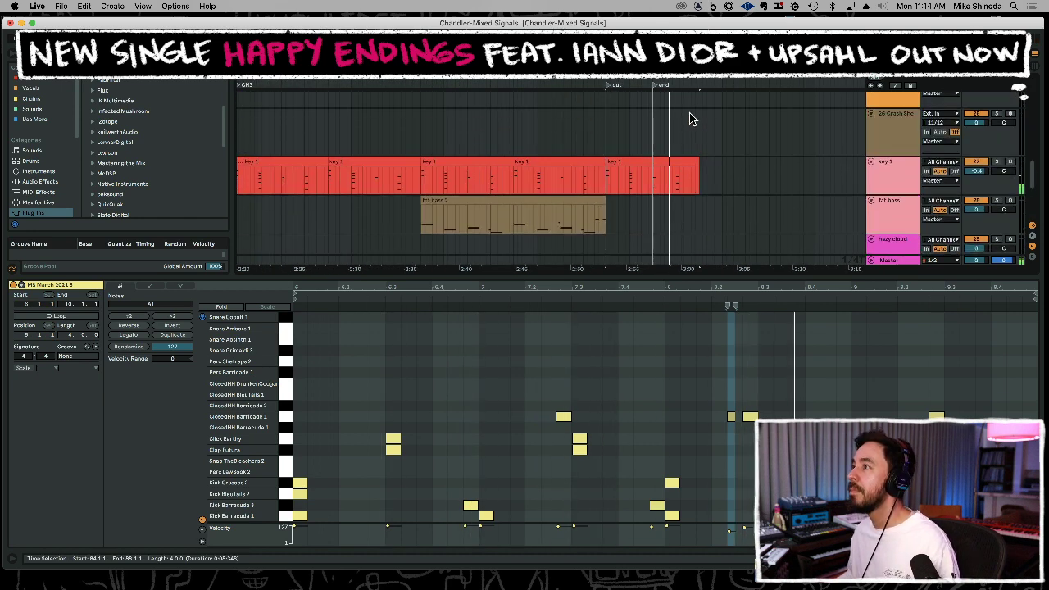
scroll(698, 150, "up", 2)
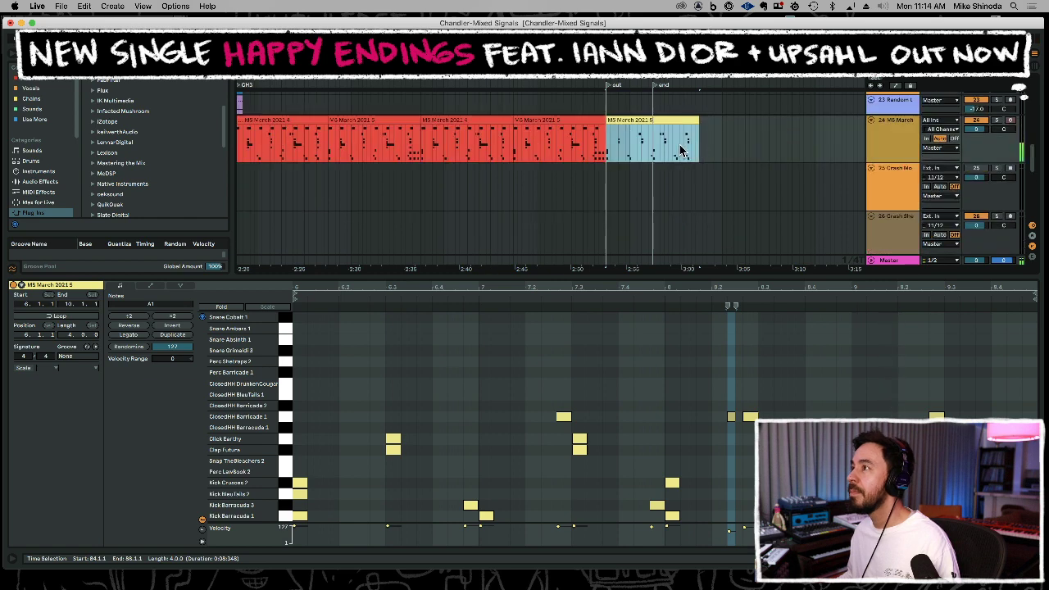
Trim the tail of the yellow drum clip in the out section and move the end locator to about bar 89.
left_click_drag(680, 152, 726, 138)
left_click(604, 104)
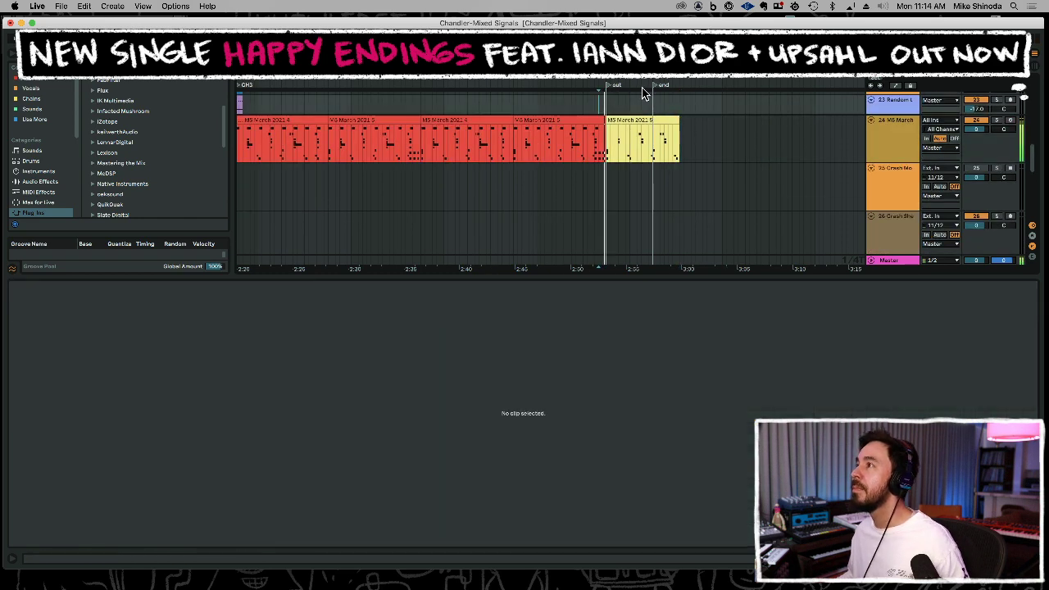
left_click_drag(652, 86, 724, 84)
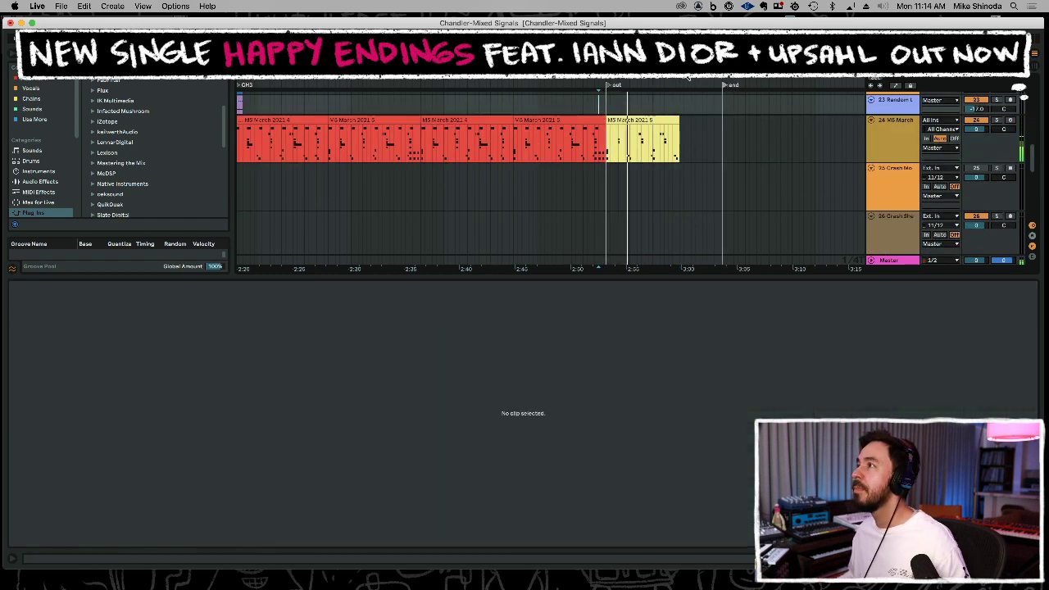
scroll(659, 201, "up", 5)
scroll(668, 206, "down", 5)
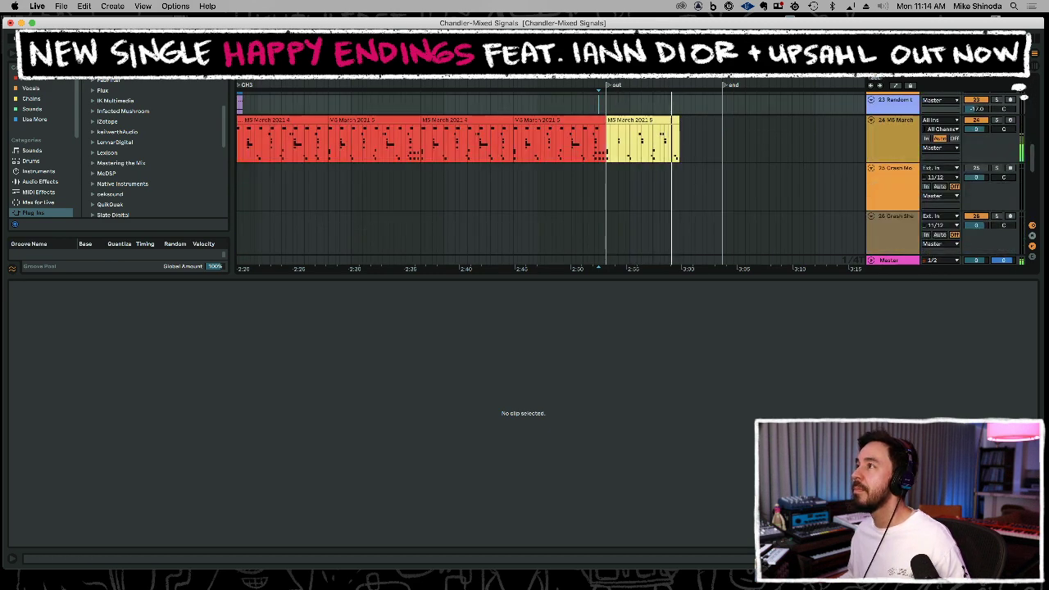
scroll(640, 201, "down", 5)
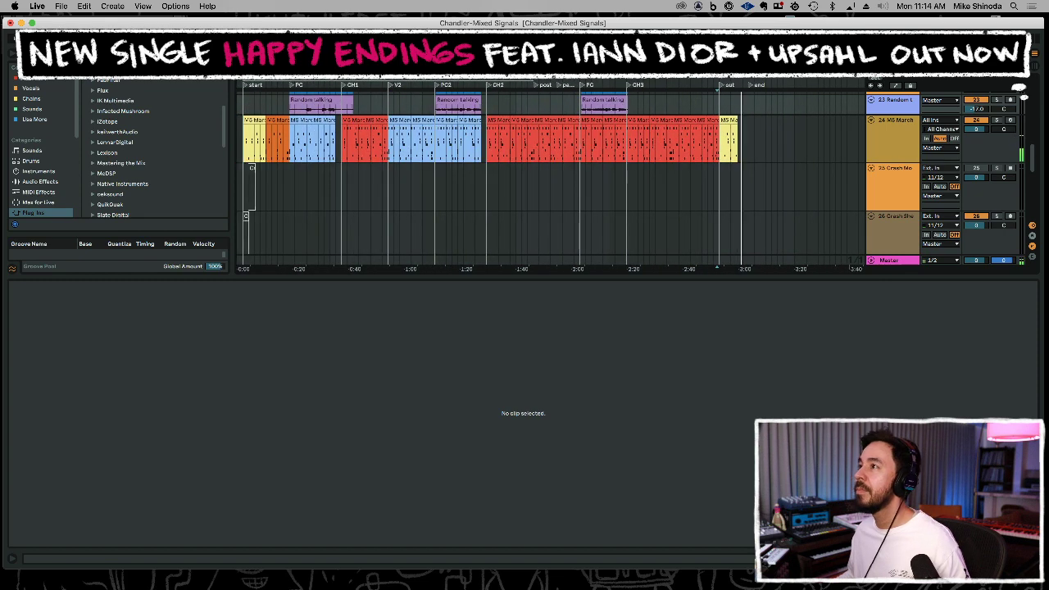
Hide the clip view and play the song from 2.1.1 with the hazy cloud track selected to audition its sound.
left_click(244, 189)
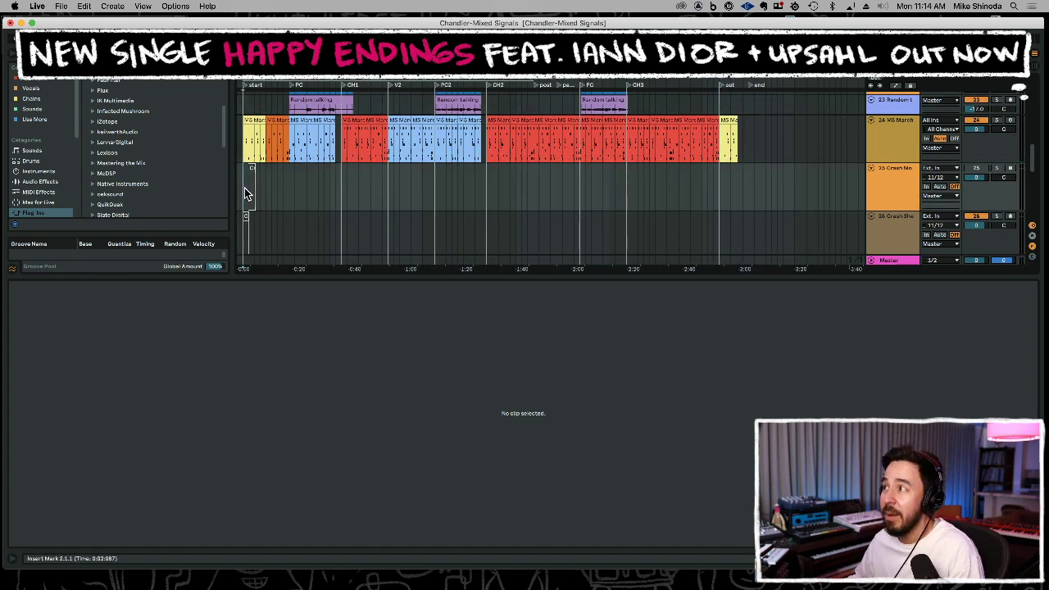
scroll(245, 188, "down", 2)
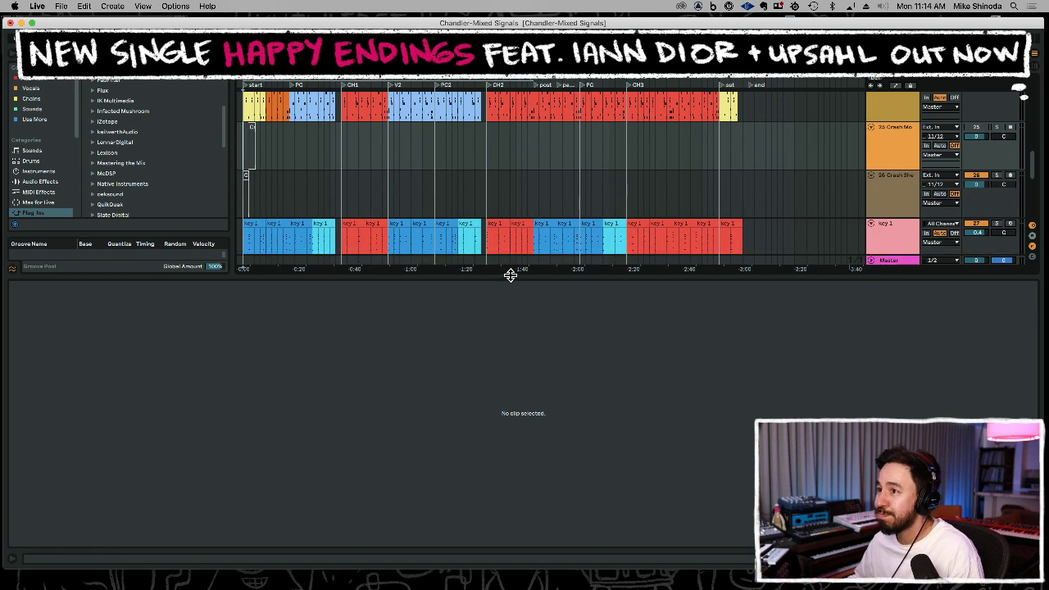
double_click(451, 277)
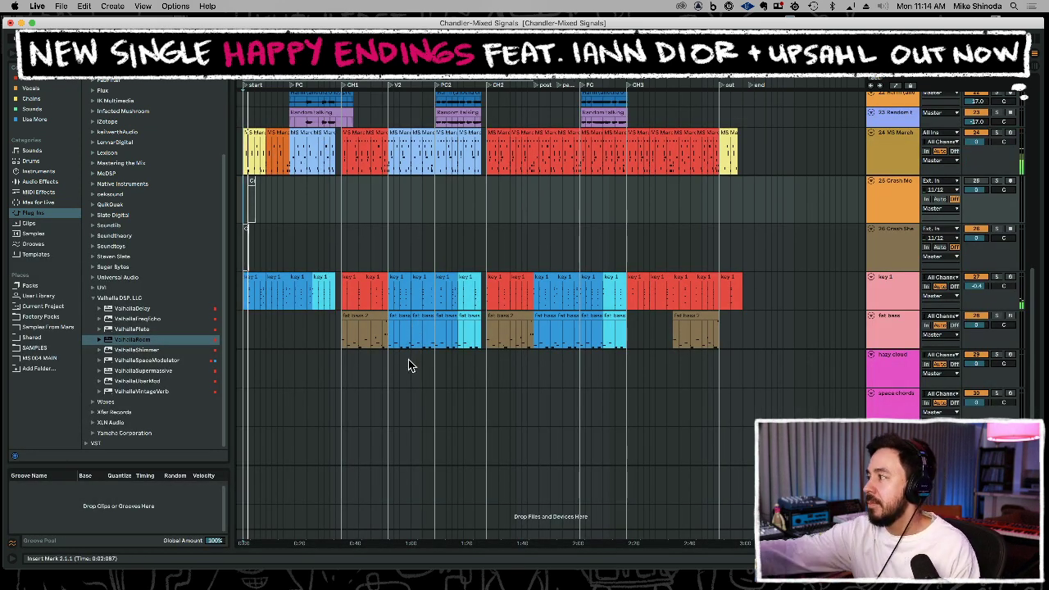
left_click(895, 363)
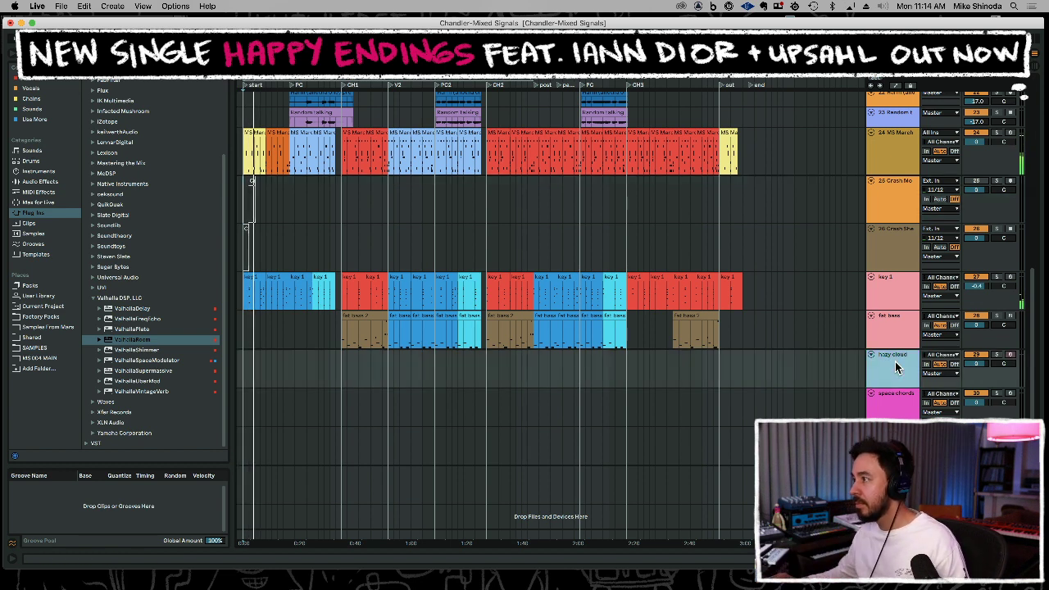
key("space")
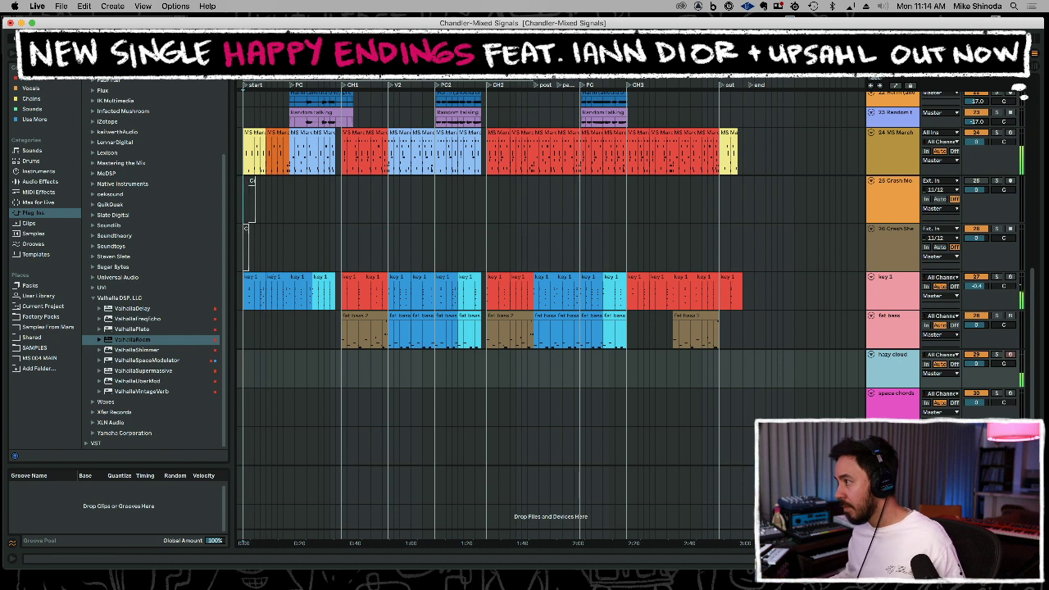
Audition the space chords instrument and the tracks below it against the song's opening sections.
left_click(896, 414)
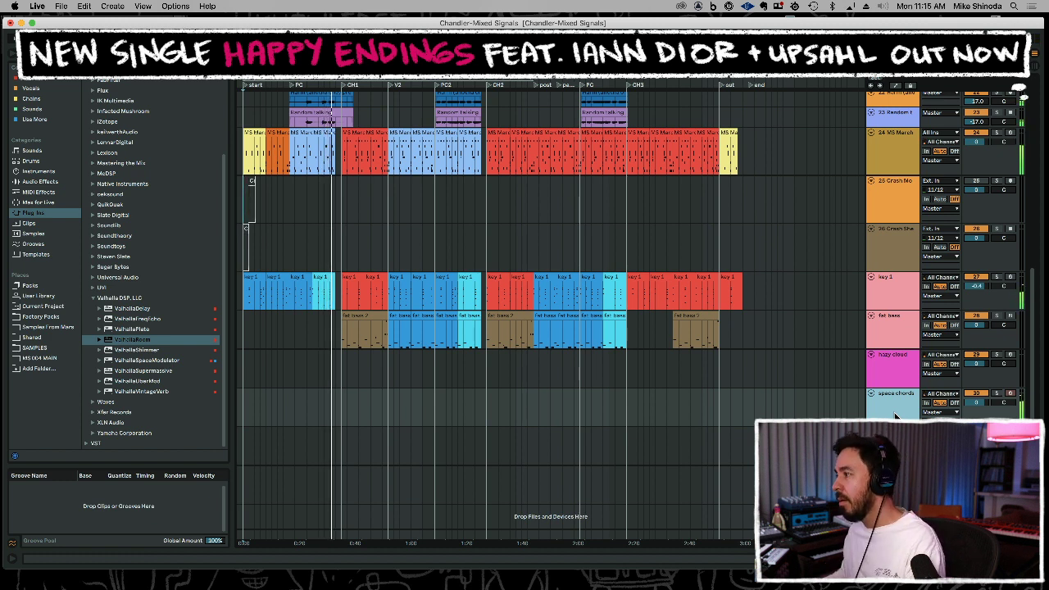
key("Down")
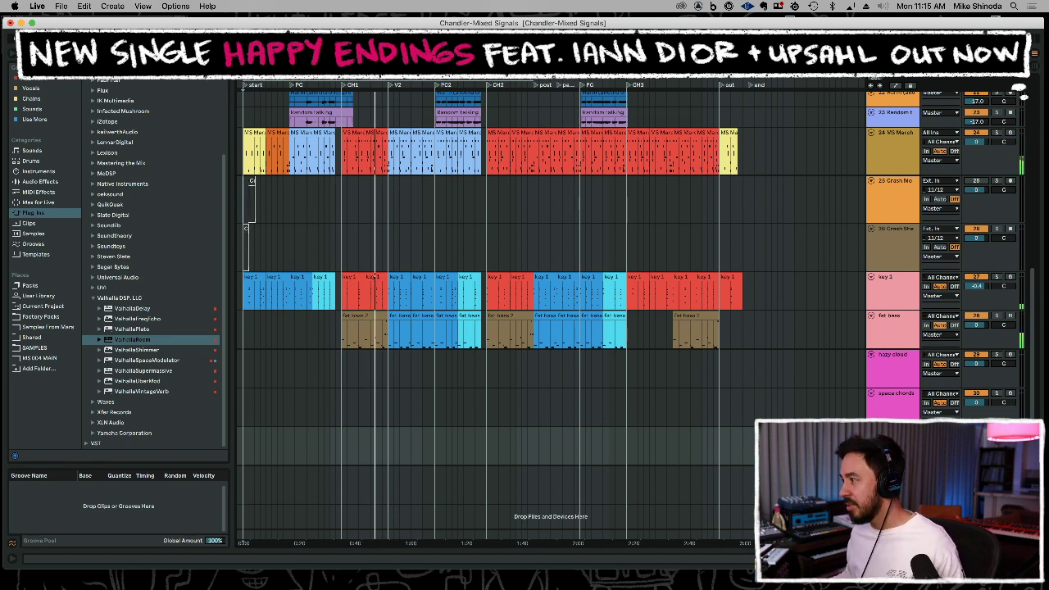
key("space")
key("space")
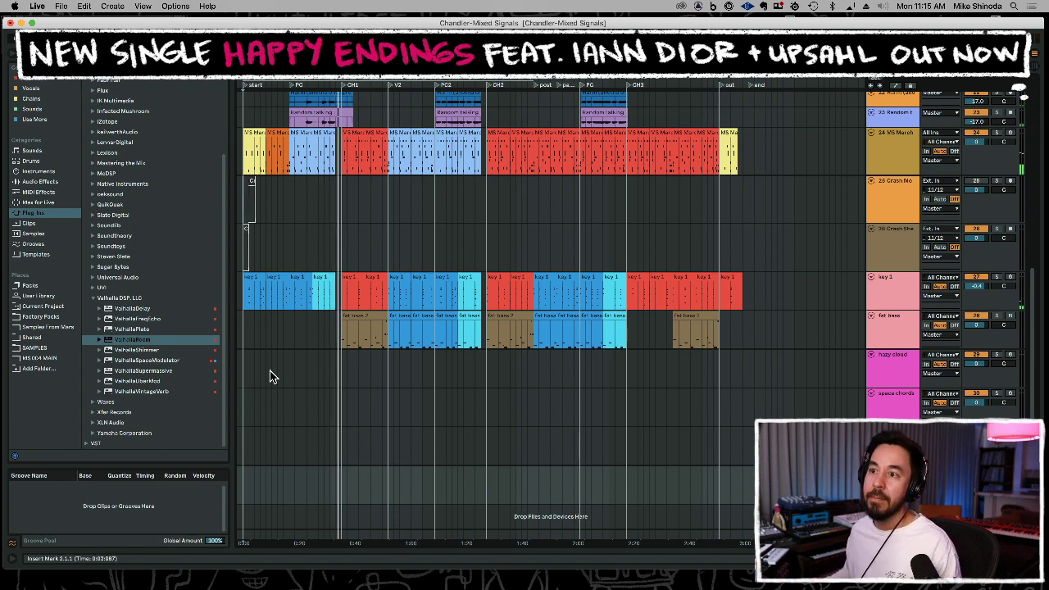
Add the Native Instruments Choral plug-in to the Withered Piano track.
double_click(147, 185)
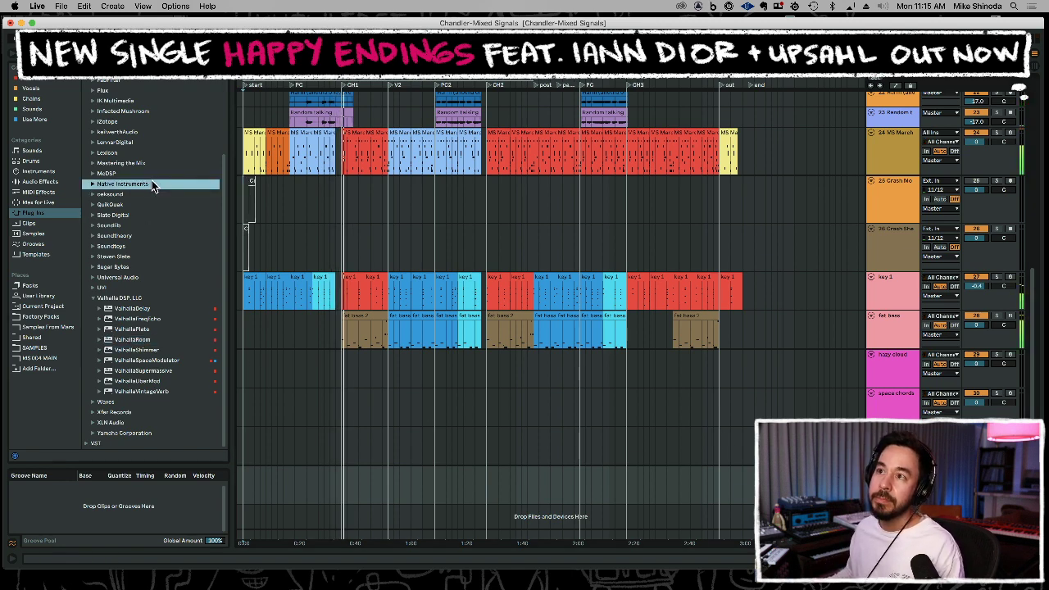
scroll(156, 287, "down", 5)
scroll(152, 270, "up", 4)
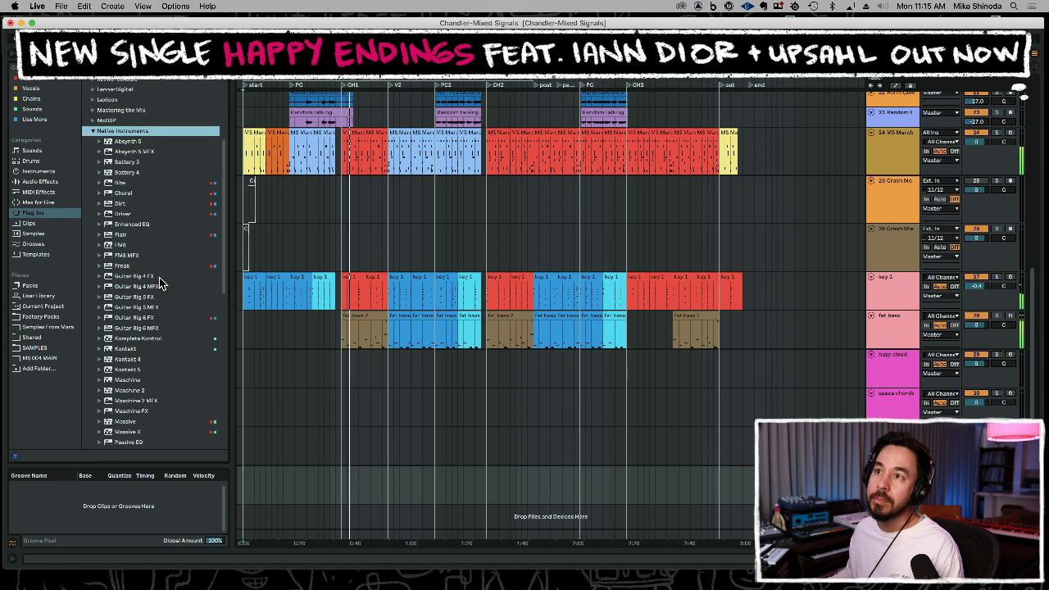
left_click(111, 194)
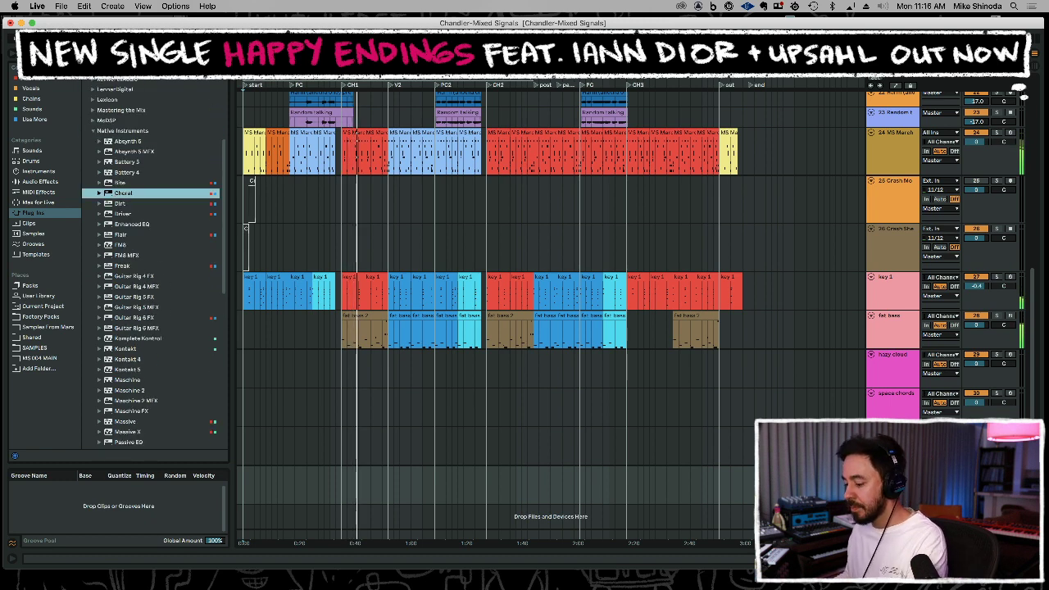
key("Return")
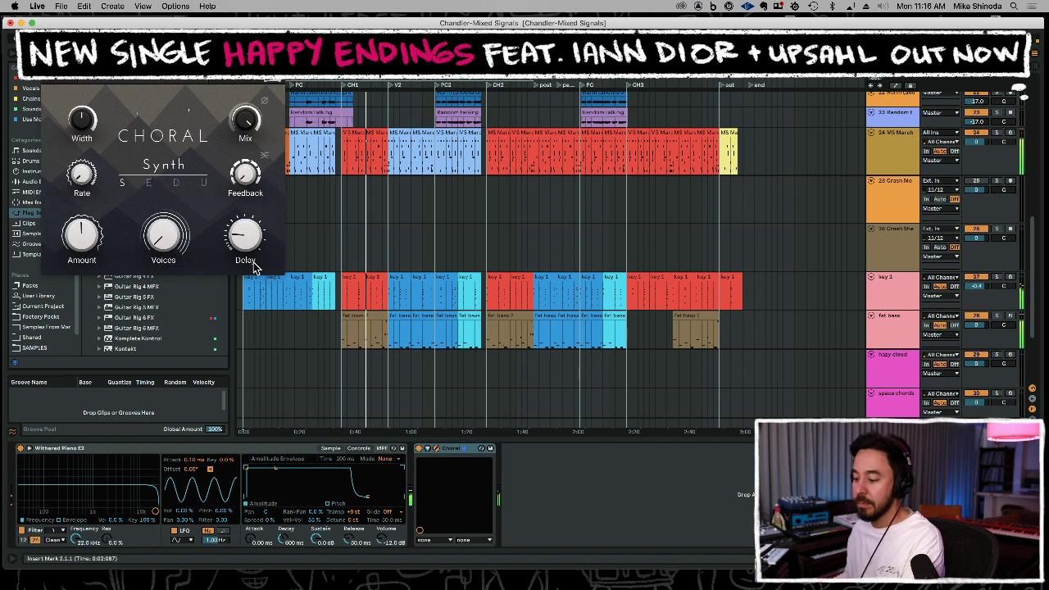
Set the Choral effect's Voices to 2.50 and close its window.
left_click(94, 80)
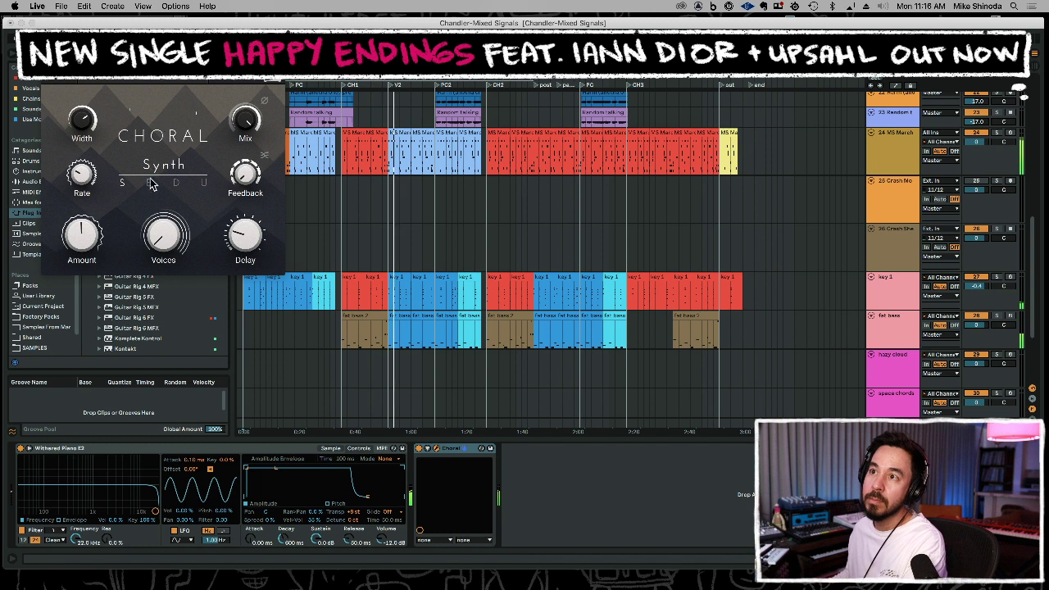
mouse_move(89, 121)
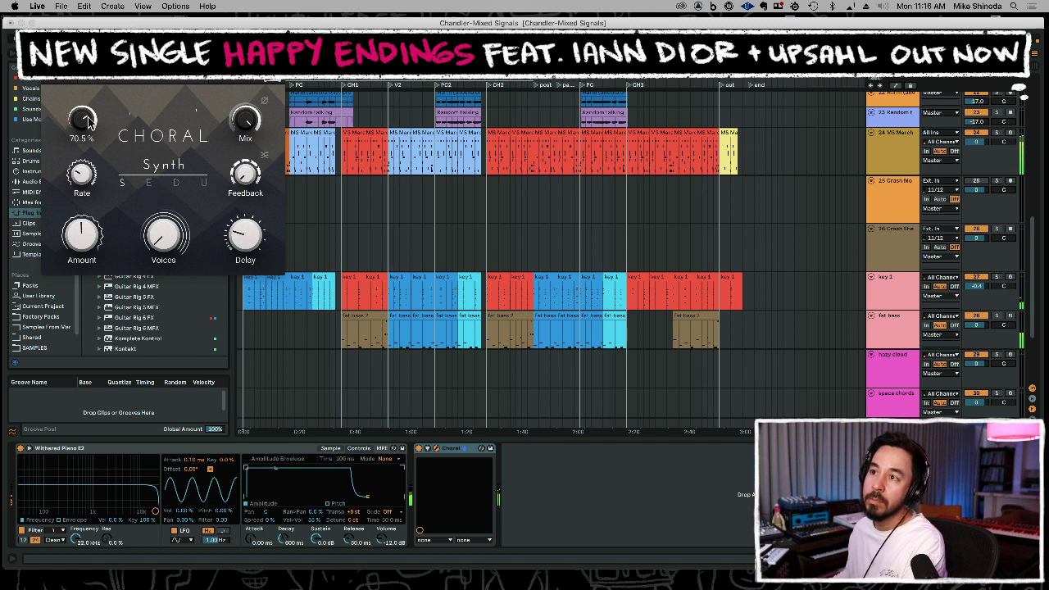
mouse_move(159, 237)
left_click_drag(163, 237, 163, 184)
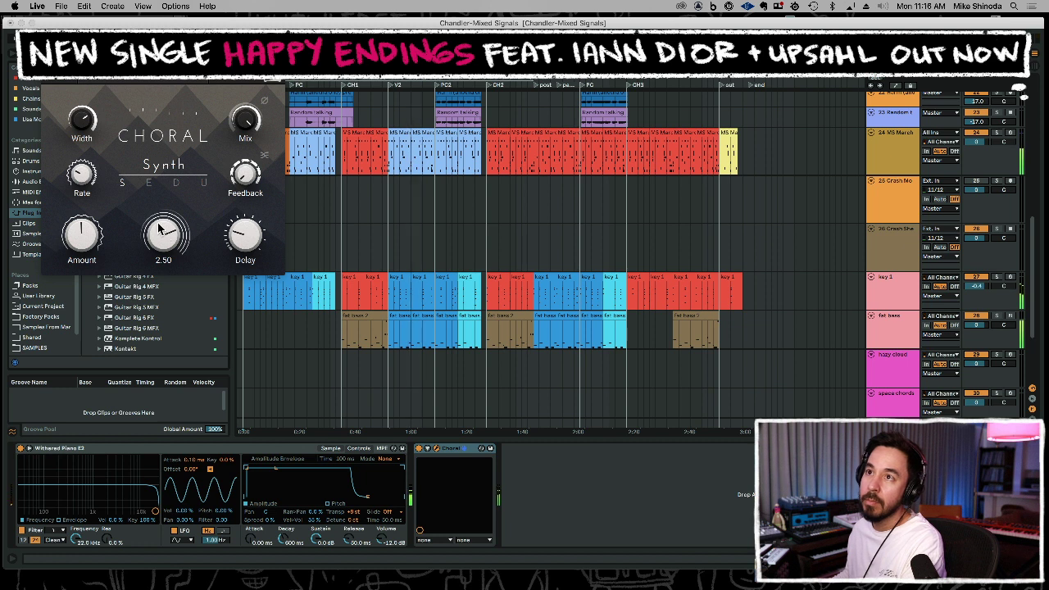
scroll(81, 123, "up", 5)
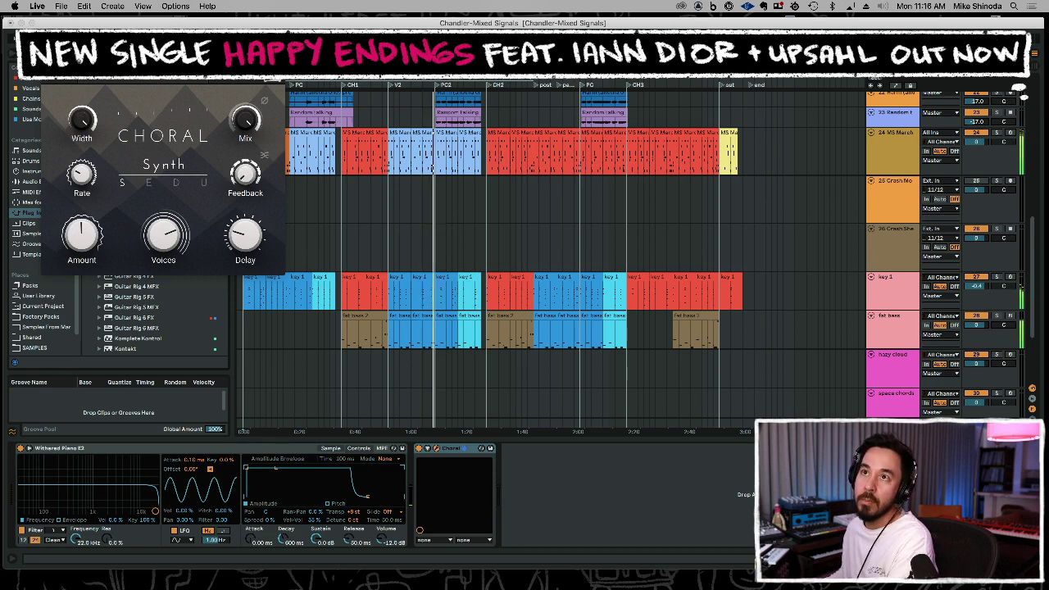
left_click(47, 77)
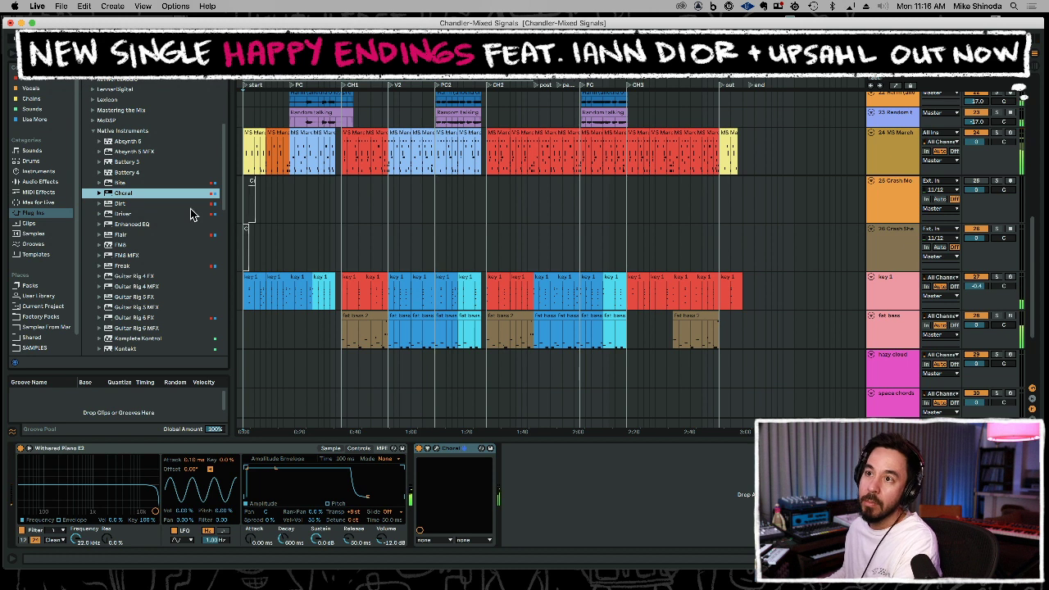
Add the Native Instruments Raum reverb after Choral, lower its Mix, raise the Low Cut and reduce the High Cut.
scroll(121, 282, "down", 5)
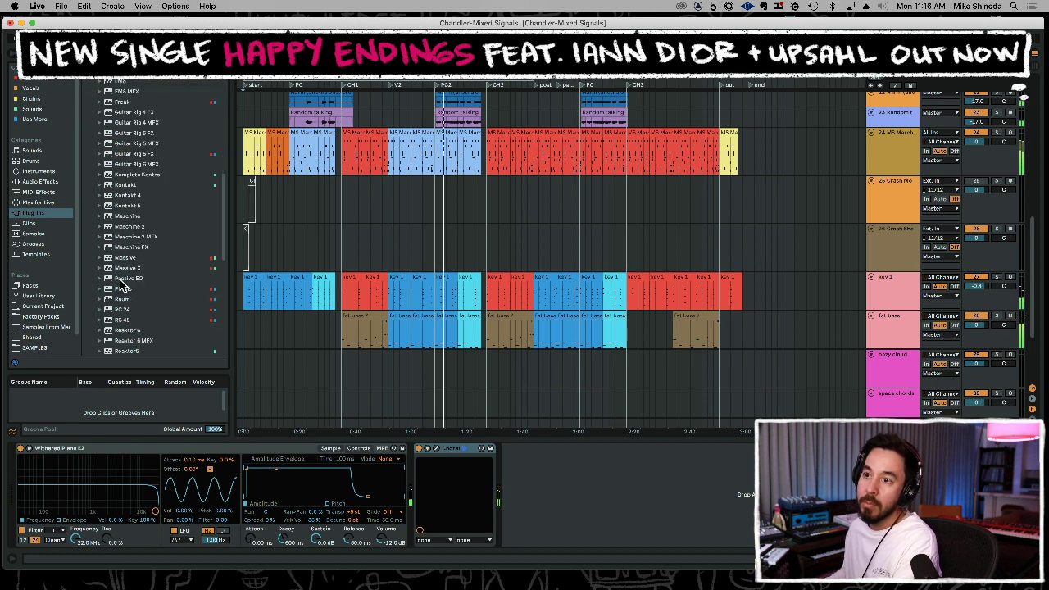
left_click_drag(113, 300, 515, 477)
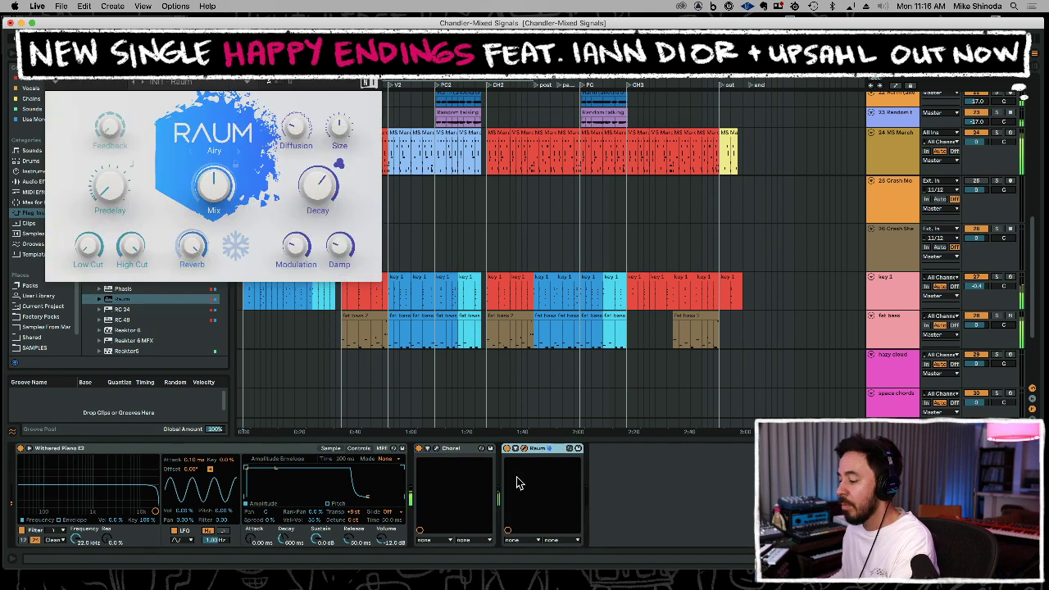
left_click_drag(213, 187, 213, 202)
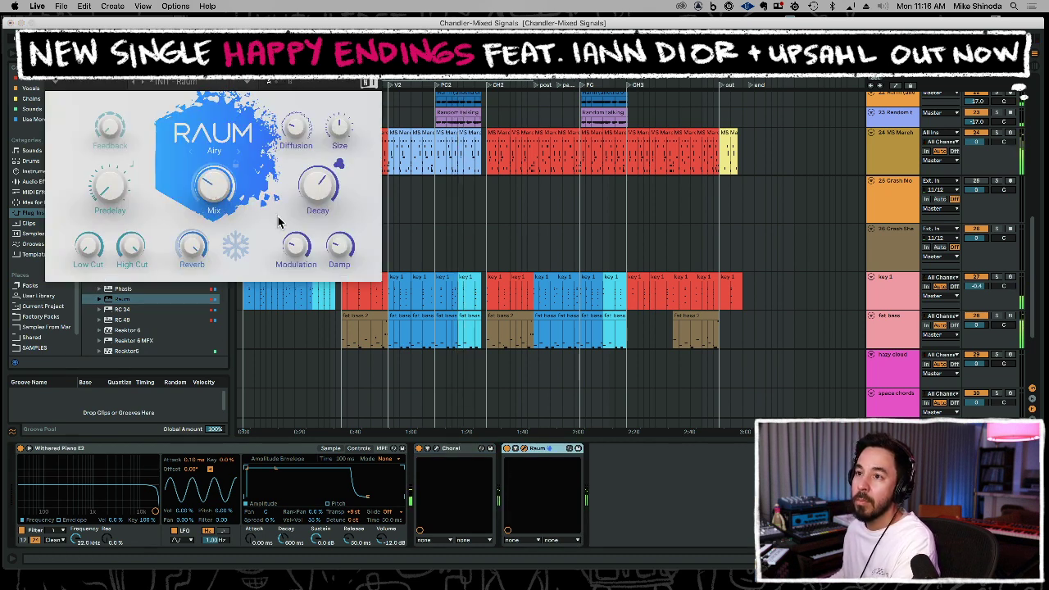
left_click_drag(88, 246, 131, 255)
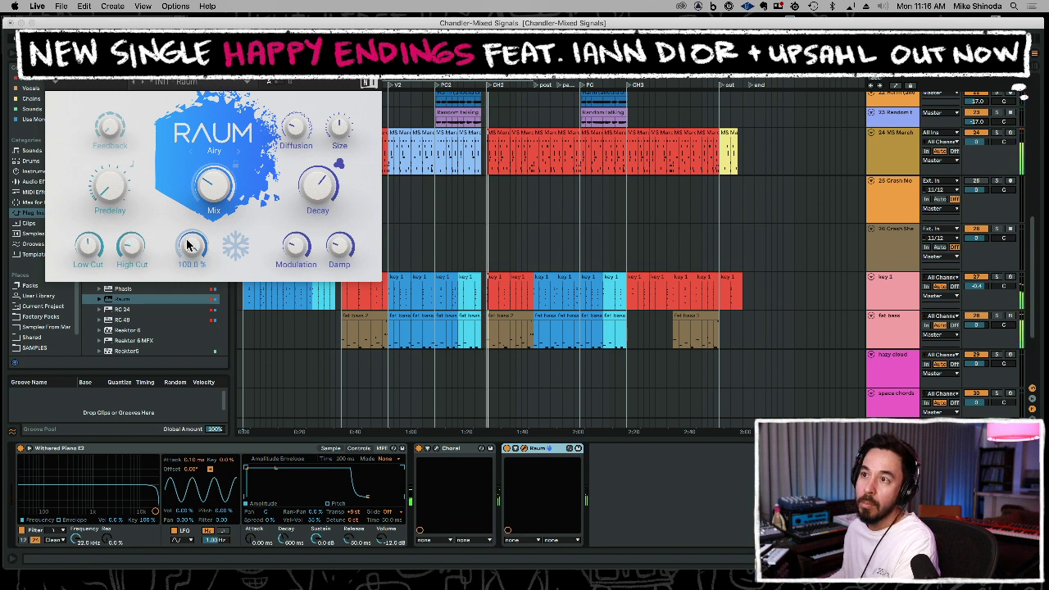
left_click_drag(337, 129, 336, 124)
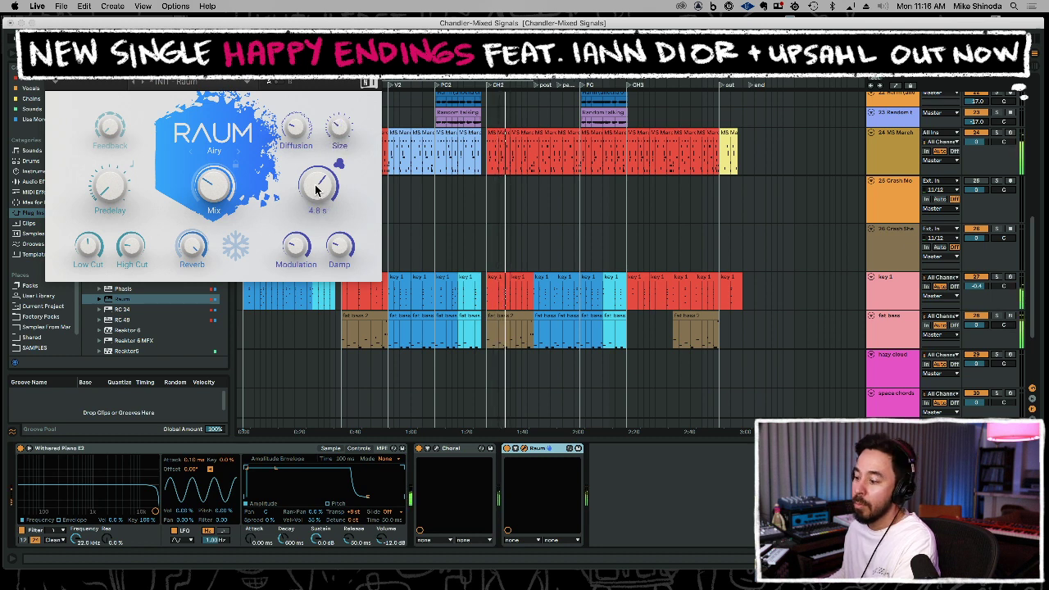
left_click(52, 80)
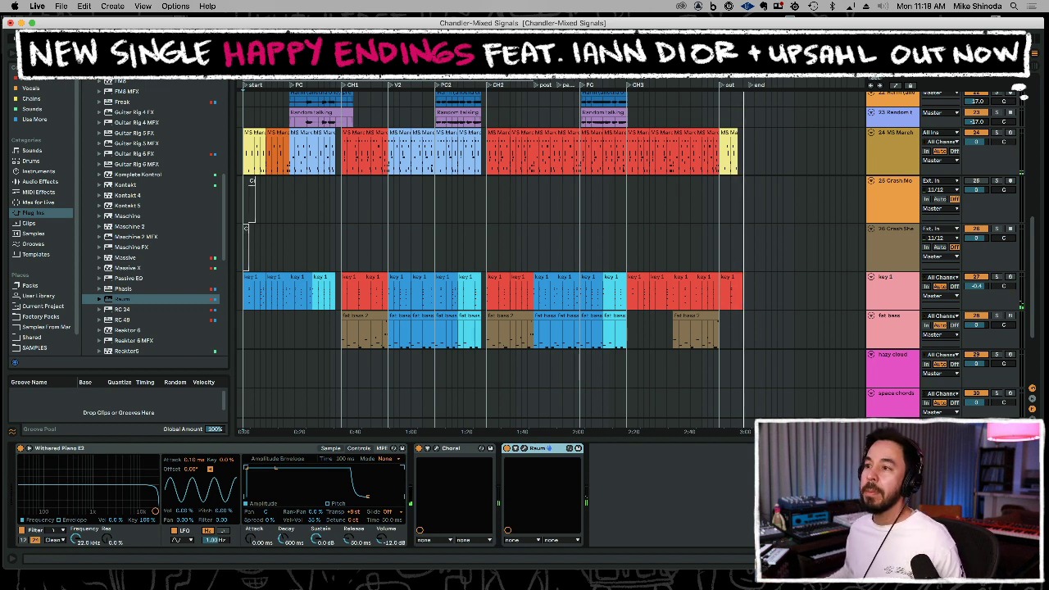
Record a MIDI part on the hazy cloud track from 18.1.1 to the end of the CH1 section.
left_click(288, 311)
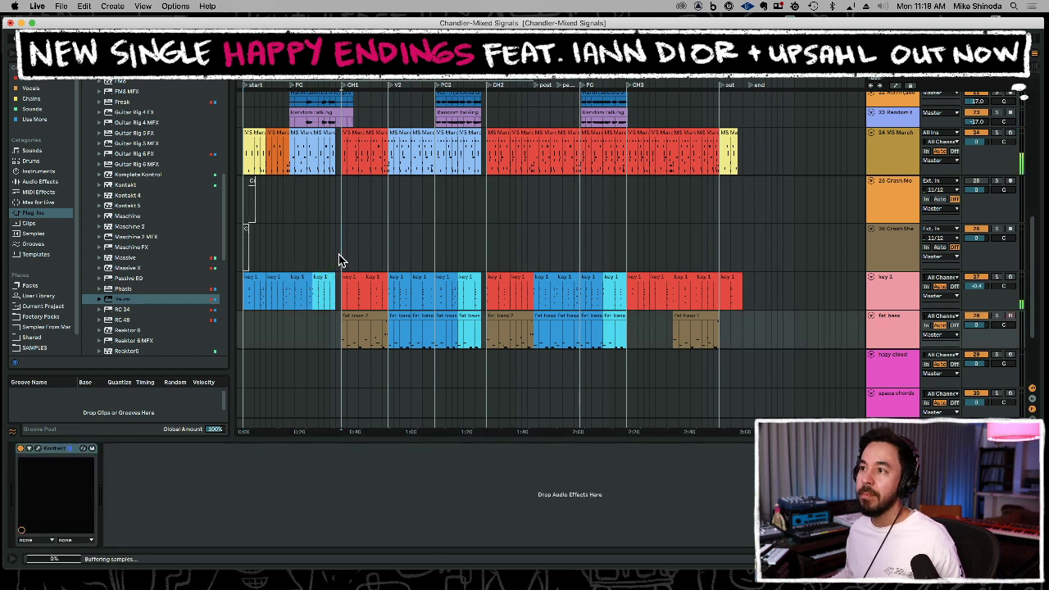
left_click(342, 260)
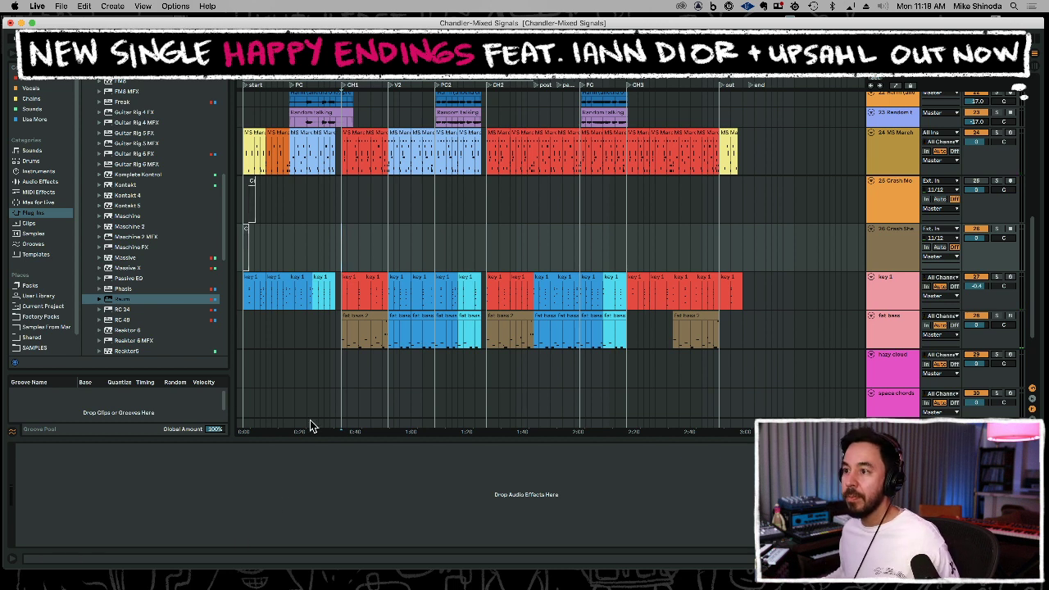
left_click(343, 385)
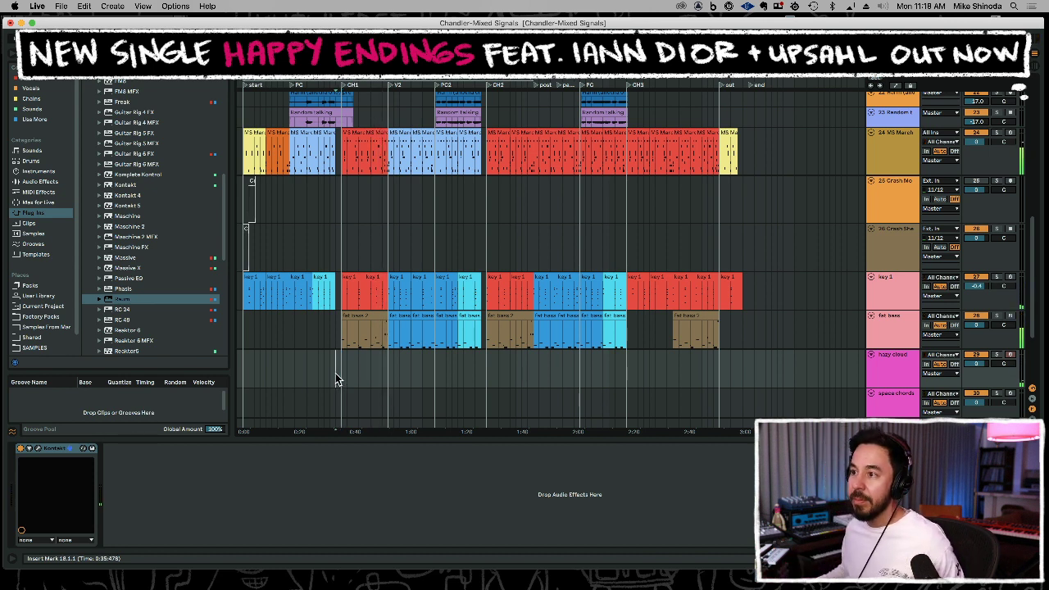
left_click(335, 373)
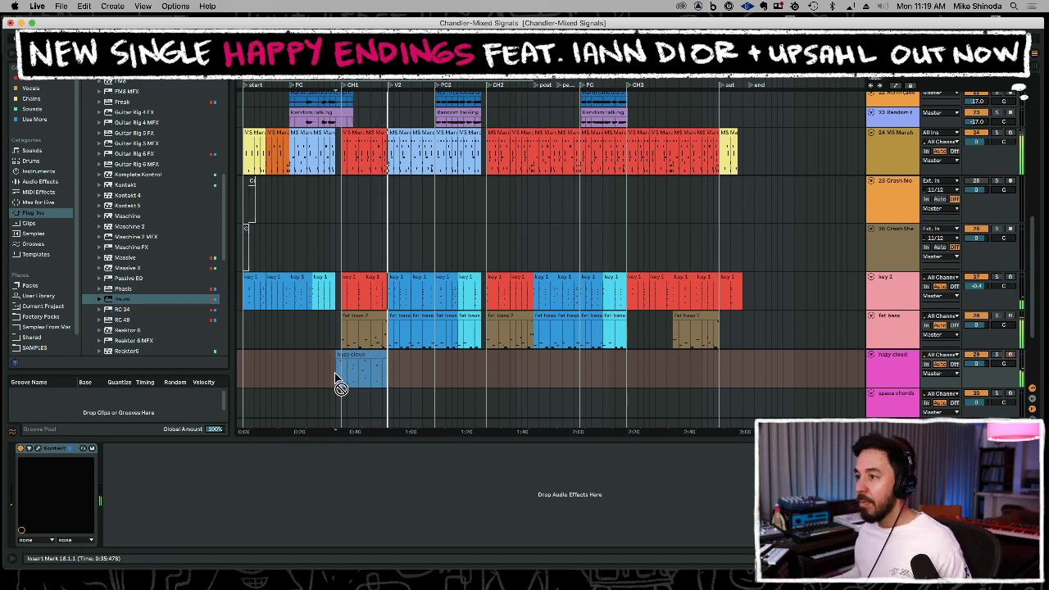
key("space")
Quantize all notes in the recorded hazy cloud clip and move its first chord to the start of bar 2.
double_click(352, 365)
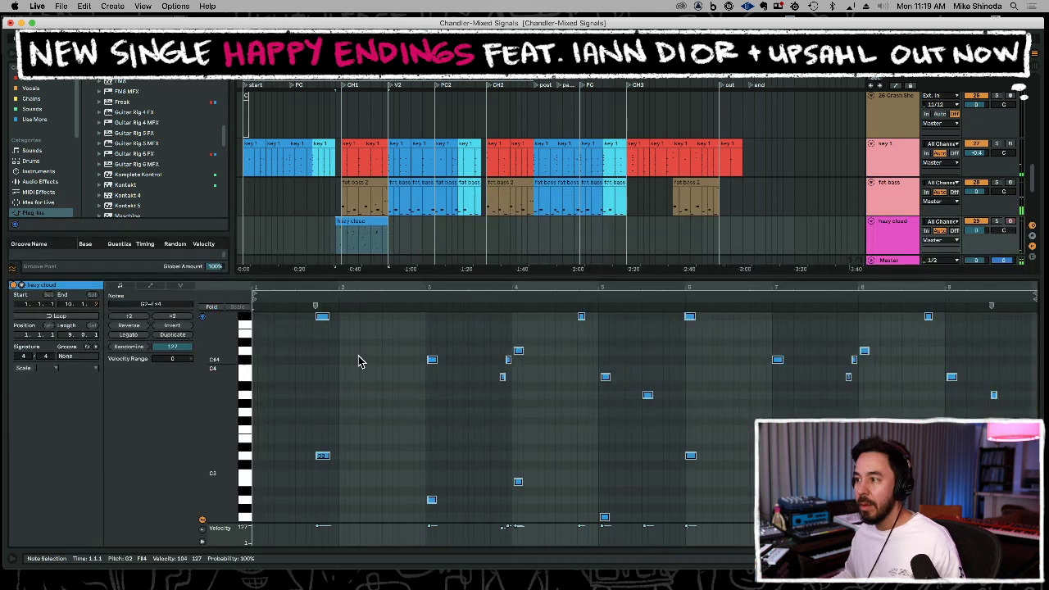
key("super+a")
key("super+u")
left_click(320, 507)
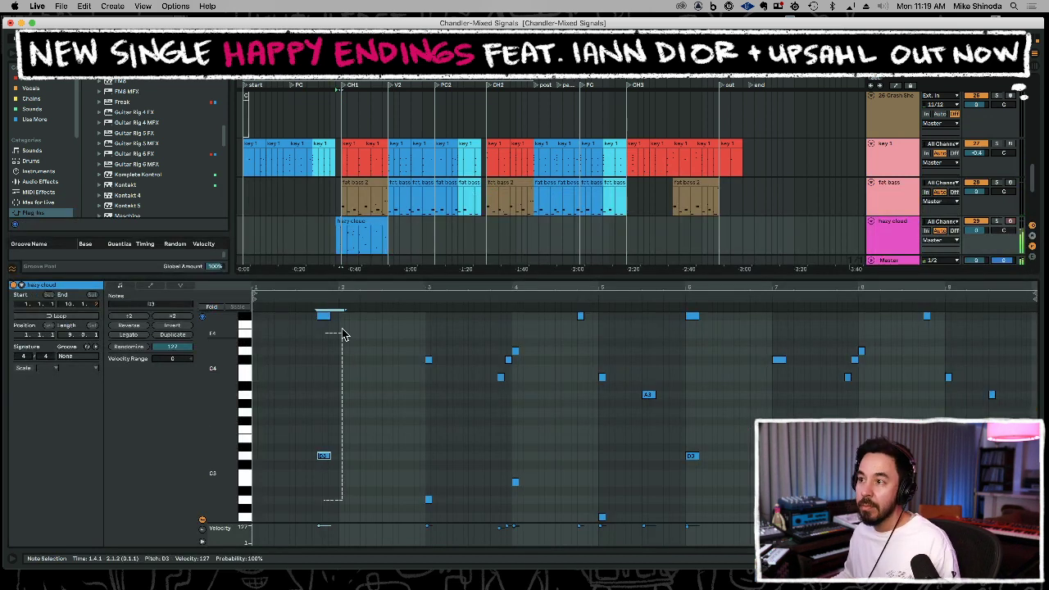
left_click(344, 315)
key("space")
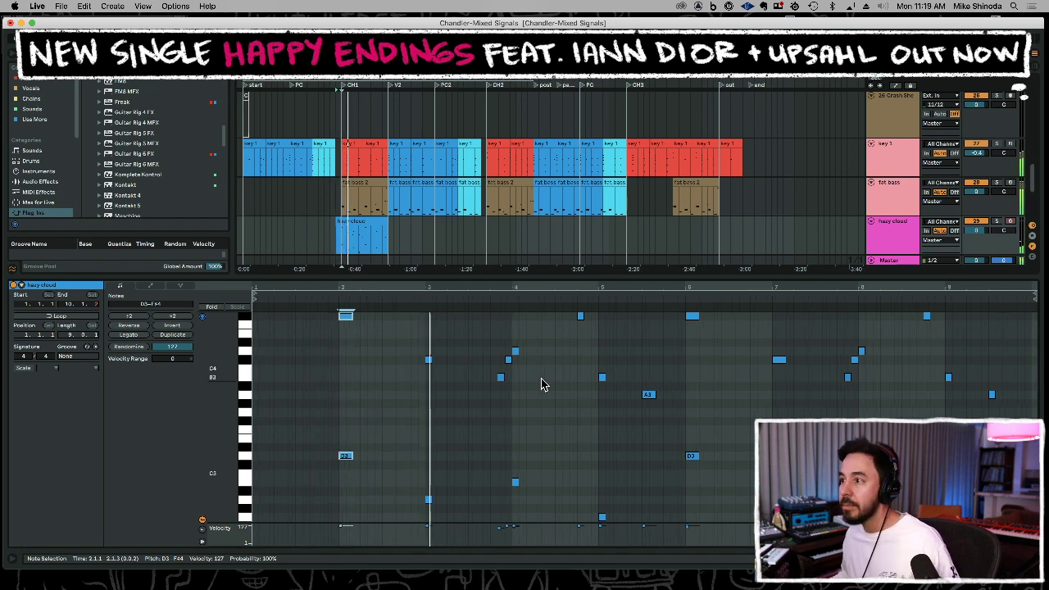
Lengthen the A3 note in bar 9 of the hazy cloud clip and add an A2 note at the start of bar 7.
scroll(673, 414, "down", 1)
key("space")
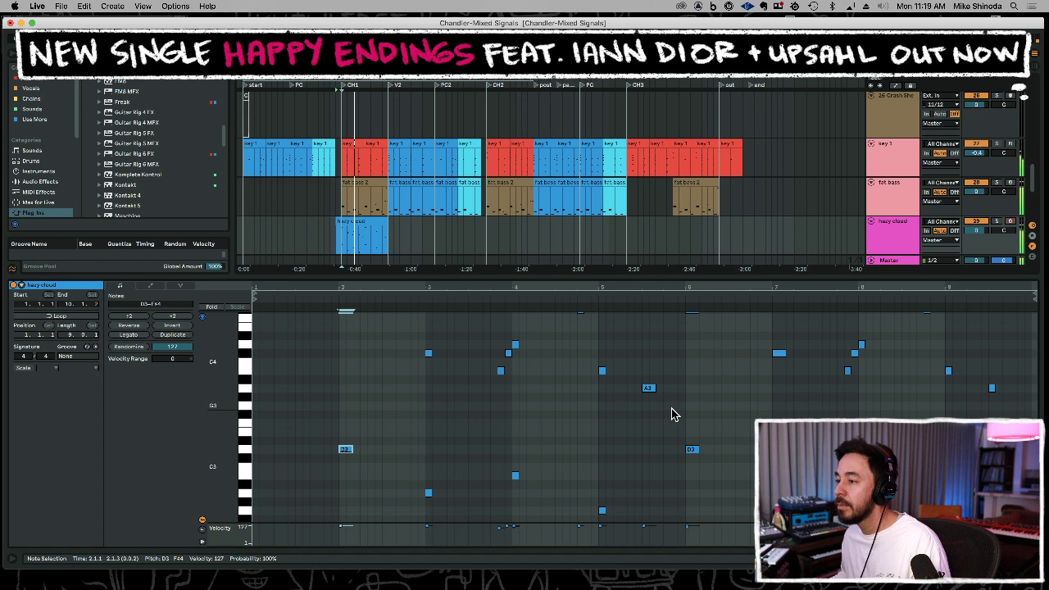
double_click(990, 388)
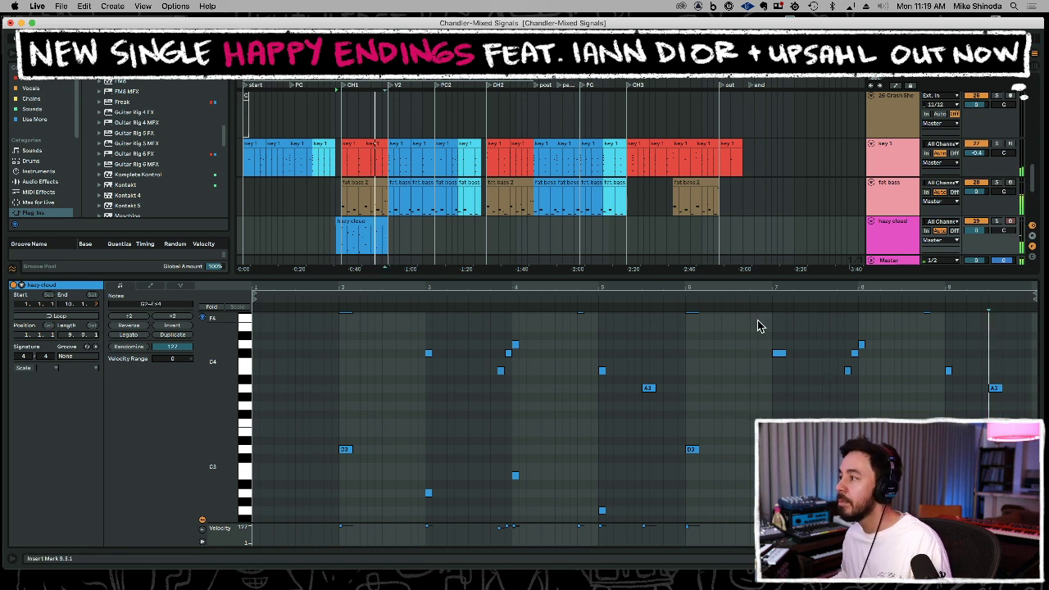
double_click(779, 492)
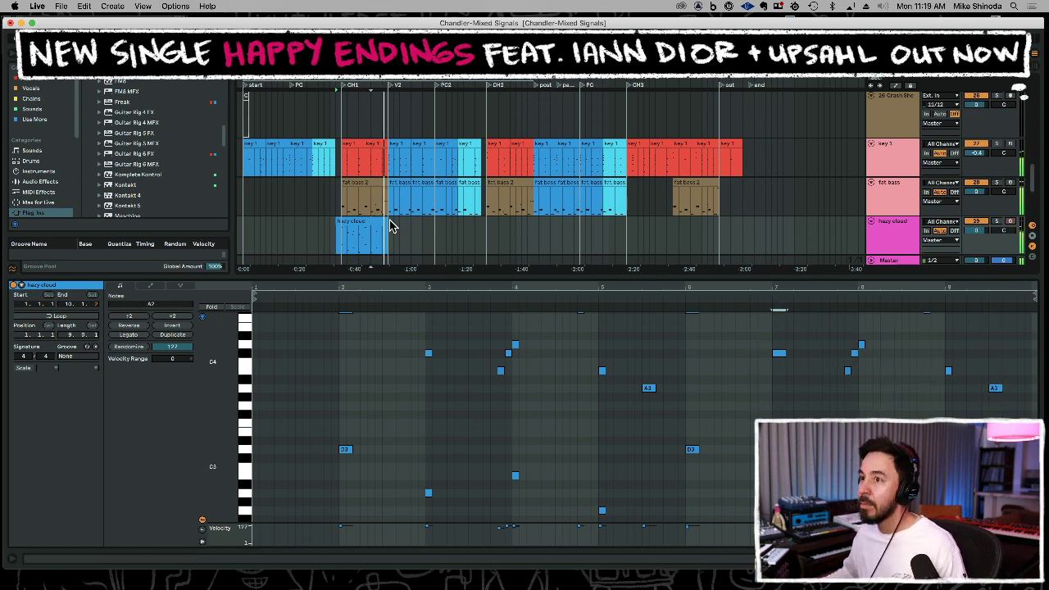
Fold the note view to used pitches and lengthen the chords at the starts of bars 3, 4, 5, 8 and 9.
left_click(211, 307)
left_click_drag(412, 442, 436, 345)
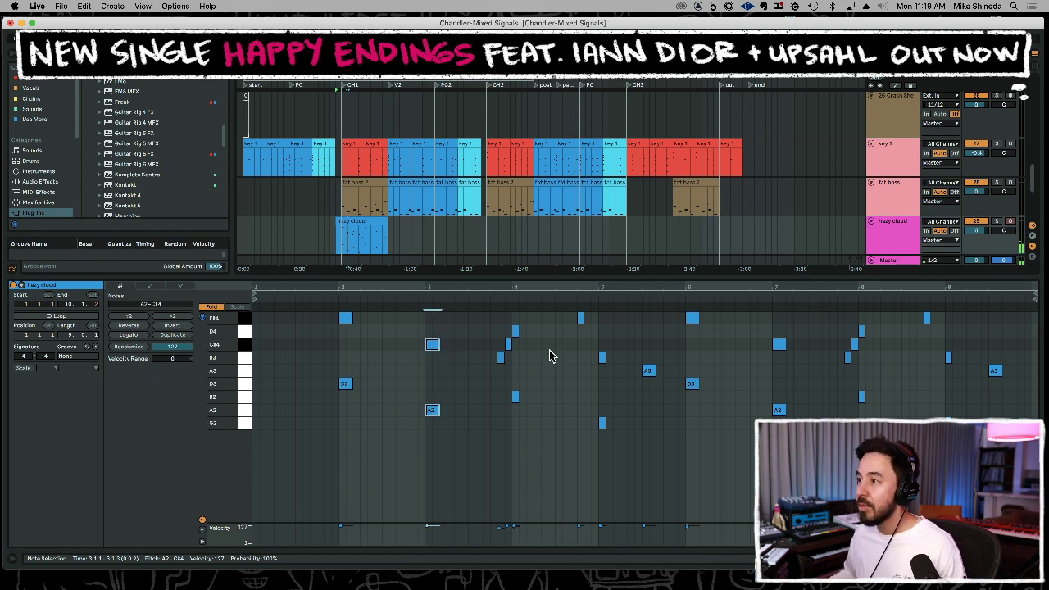
left_click_drag(521, 443, 519, 325)
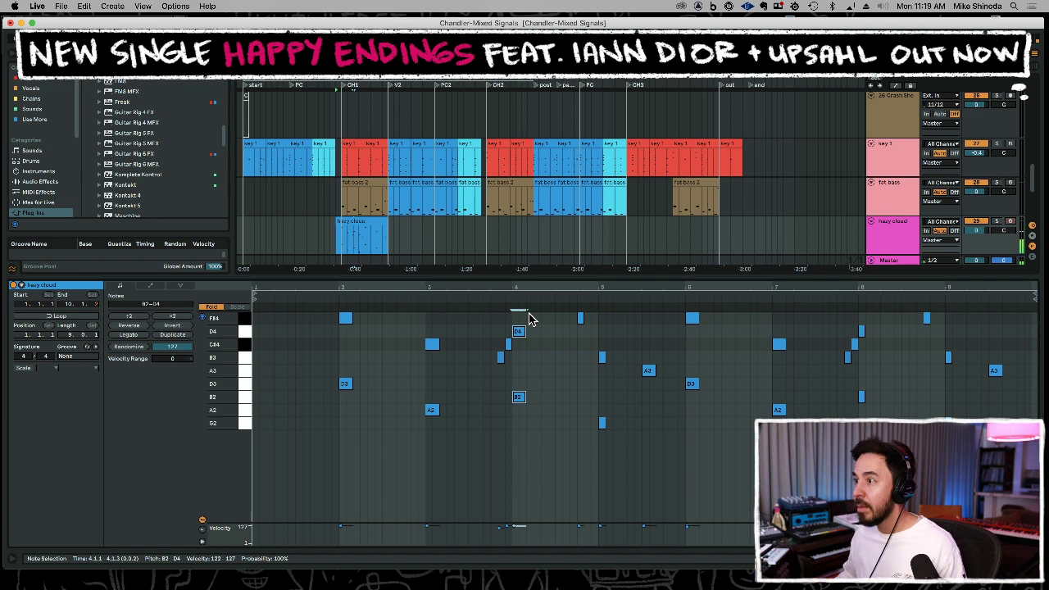
left_click_drag(602, 443, 607, 358)
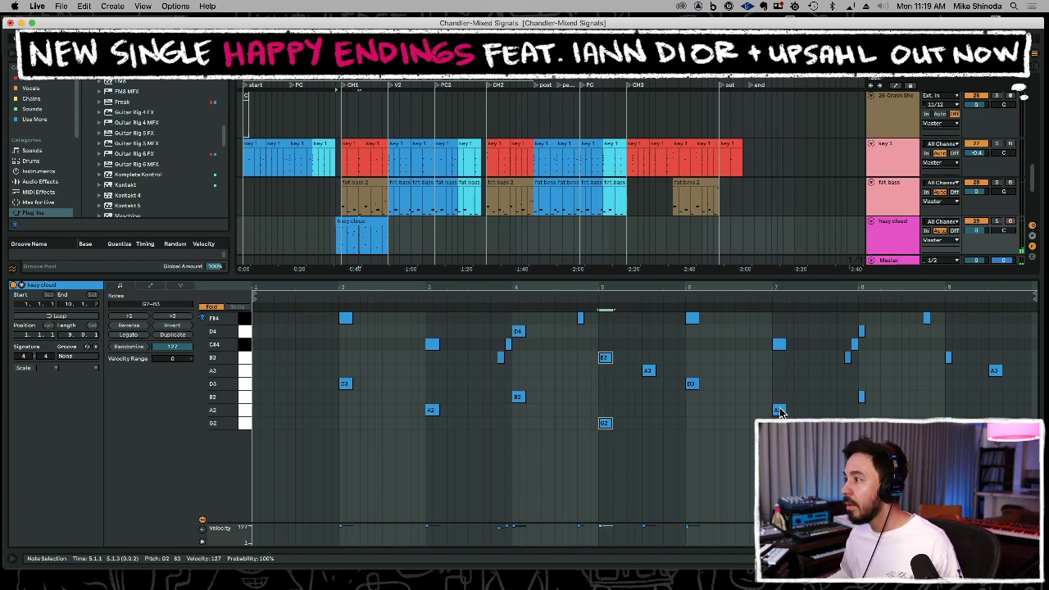
left_click_drag(863, 414, 871, 327)
left_click_drag(948, 344, 965, 426)
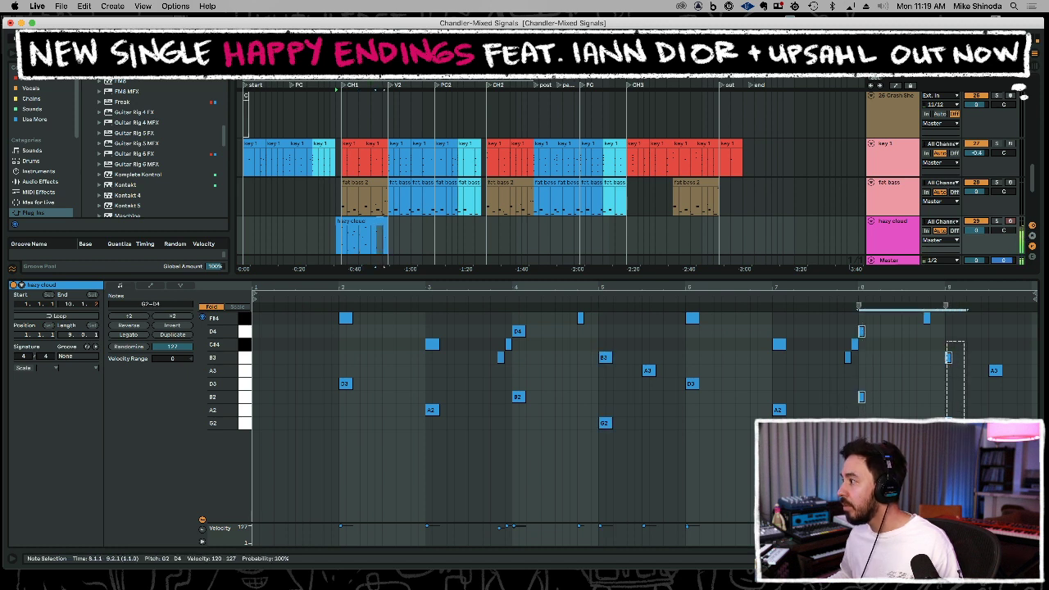
key("shift+Right")
key("space")
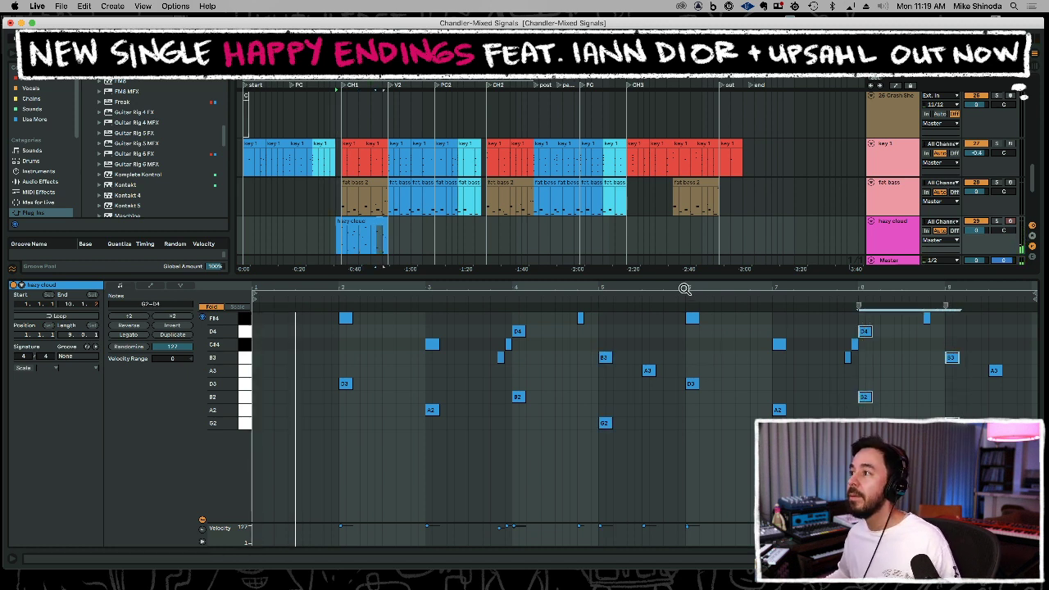
Delete the empty lead-in of the hazy cloud clip before CH1 and set the track's volume to 4.0 dB.
double_click(683, 276)
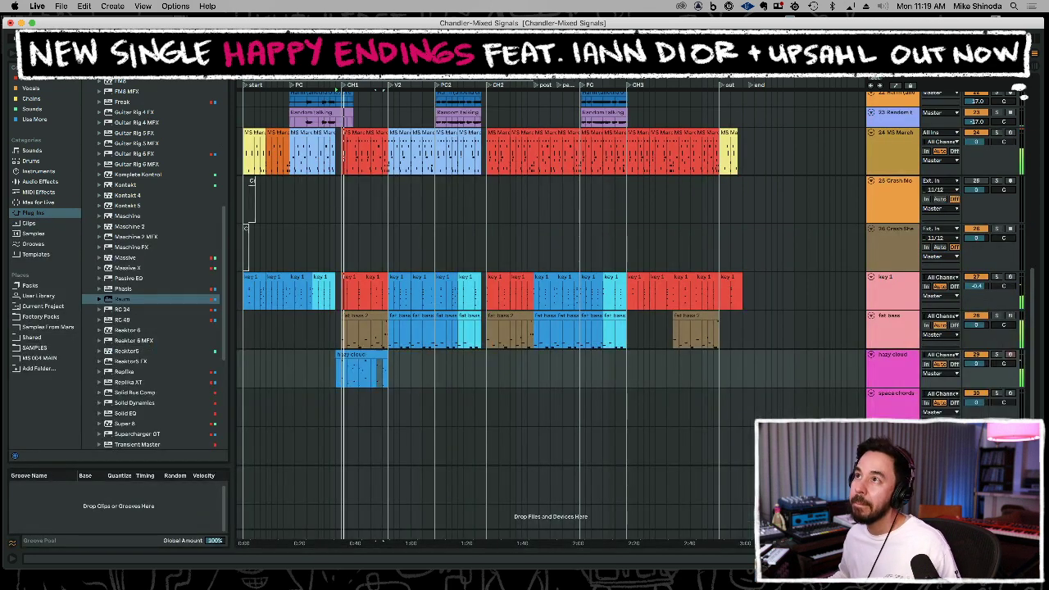
left_click_drag(344, 72, 344, 164)
left_click_drag(270, 364, 337, 376)
key("Delete")
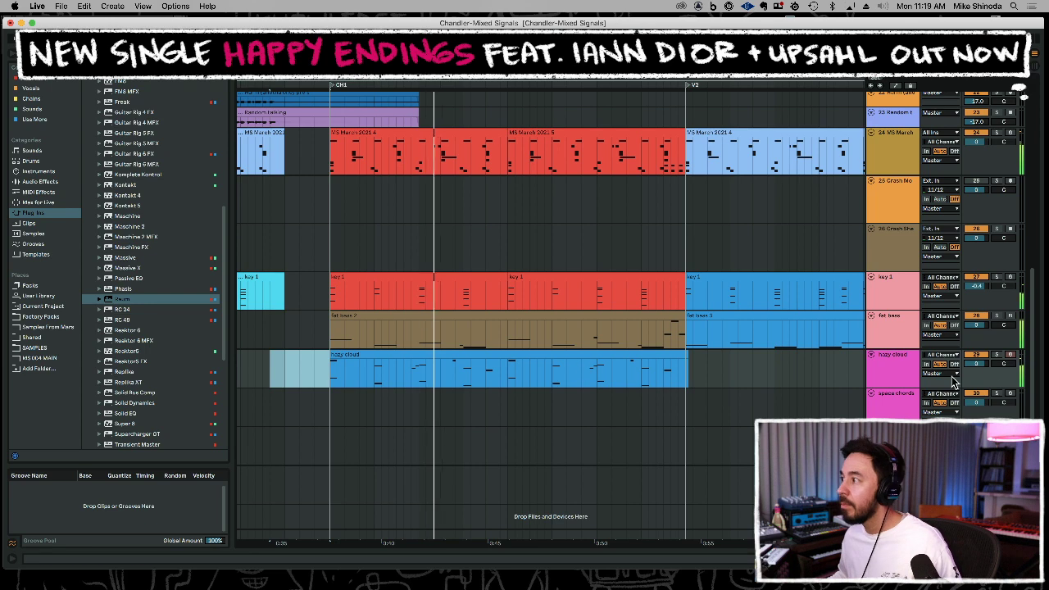
left_click_drag(981, 364, 982, 369)
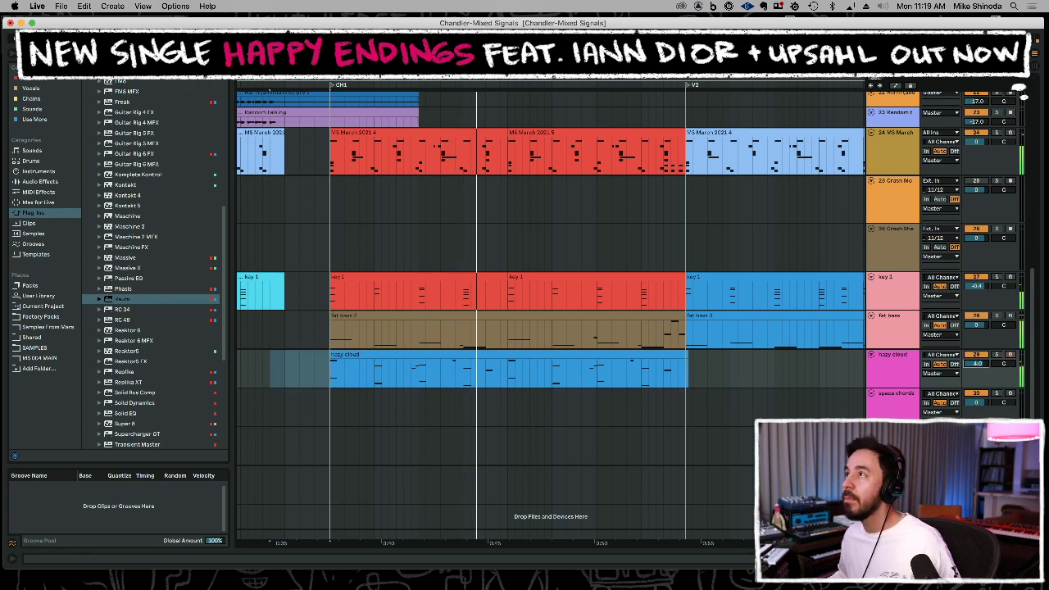
Copy the CH1 hazy cloud clip to the start of CH2 at 44.1.1 and to the last chorus at 76.1.1.
key("minus")
key("minus")
key("minus")
left_click(391, 357)
key("super+c")
left_click(539, 365)
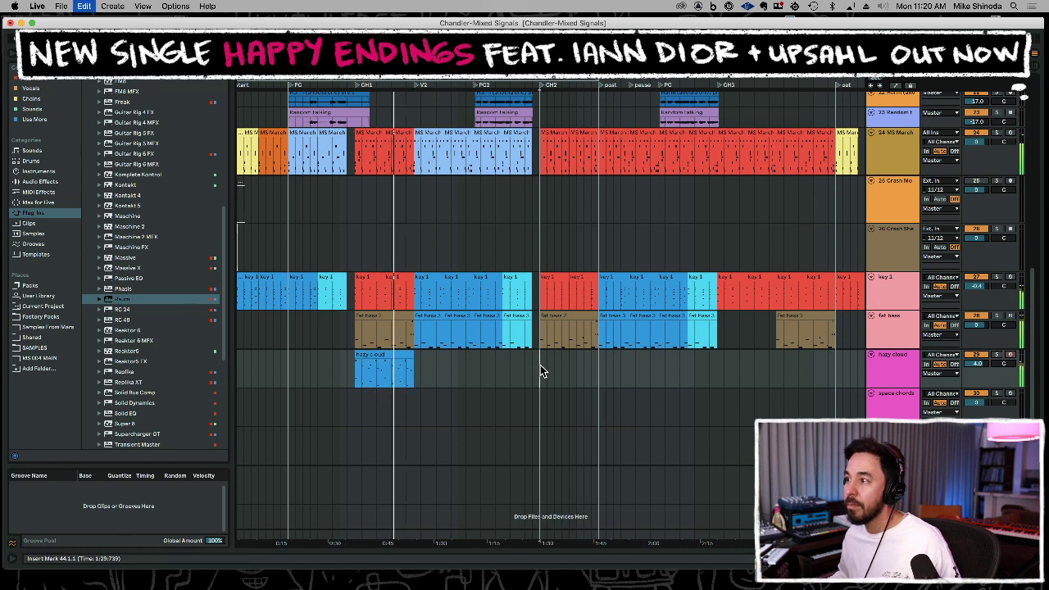
key("super+v")
left_click(767, 369)
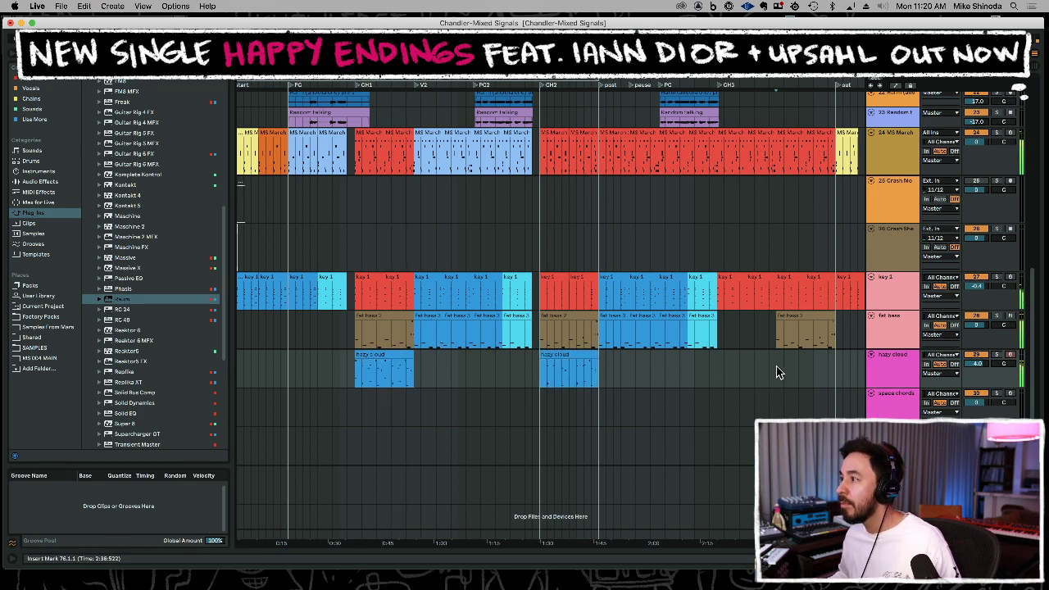
key("super+v")
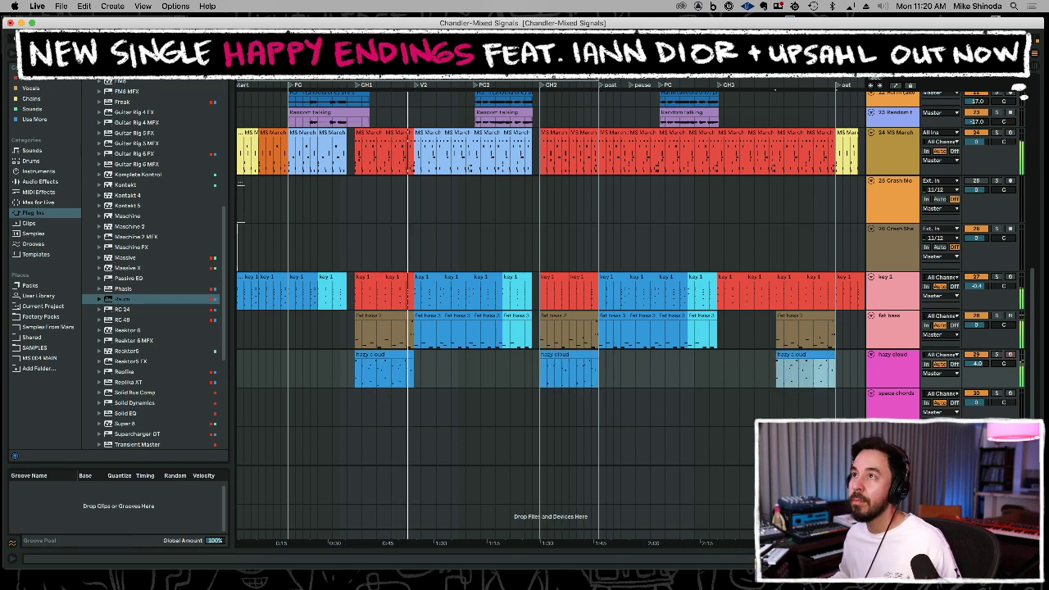
Play the song from 2.1.1 to review the arrangement leading into the first chorus.
key("minus")
left_click_drag(317, 75, 317, 81)
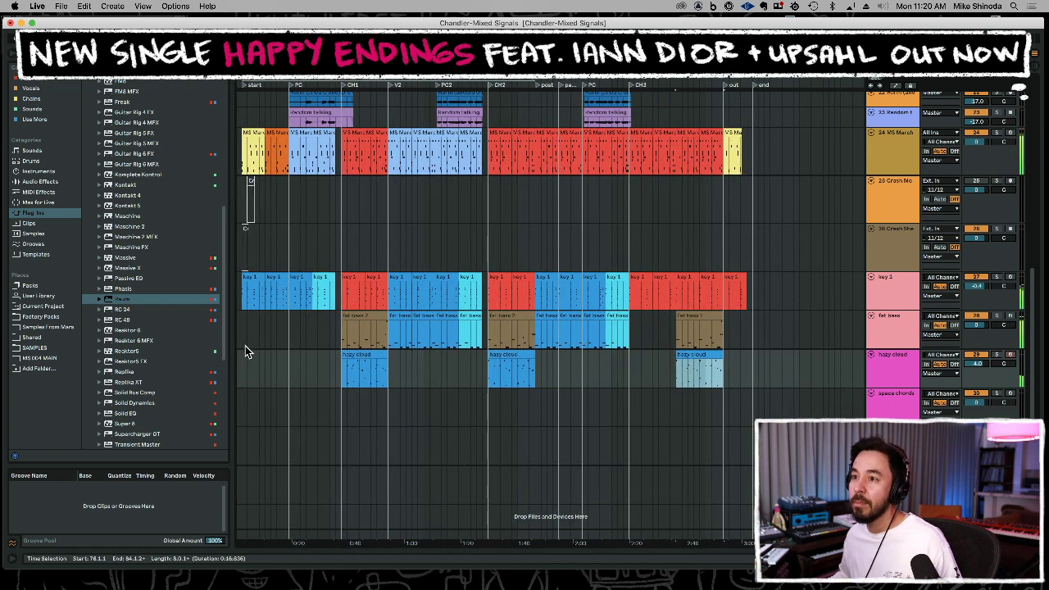
left_click(245, 367)
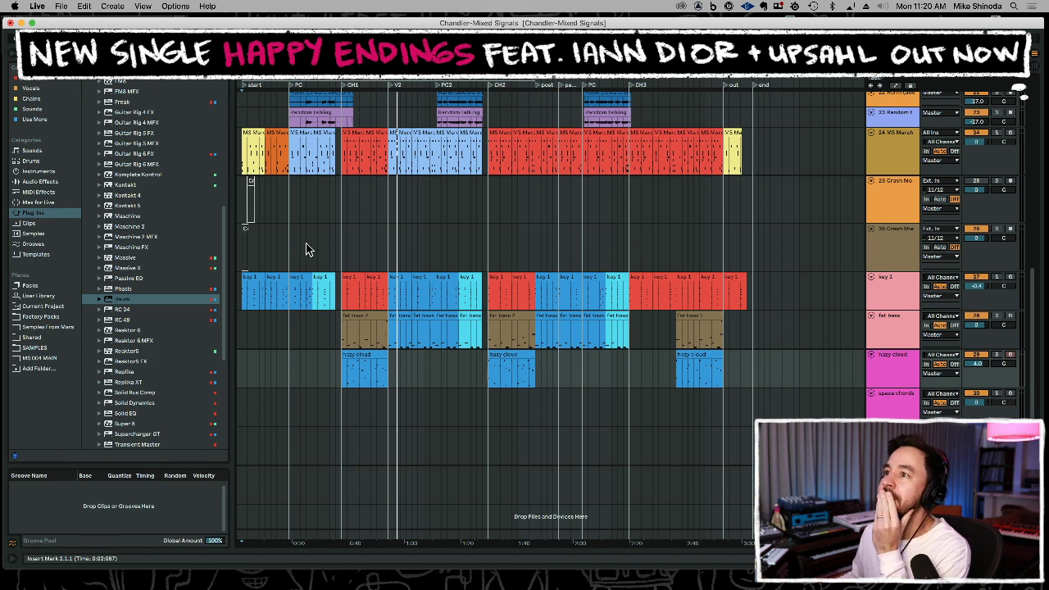
left_click_drag(240, 301, 385, 301)
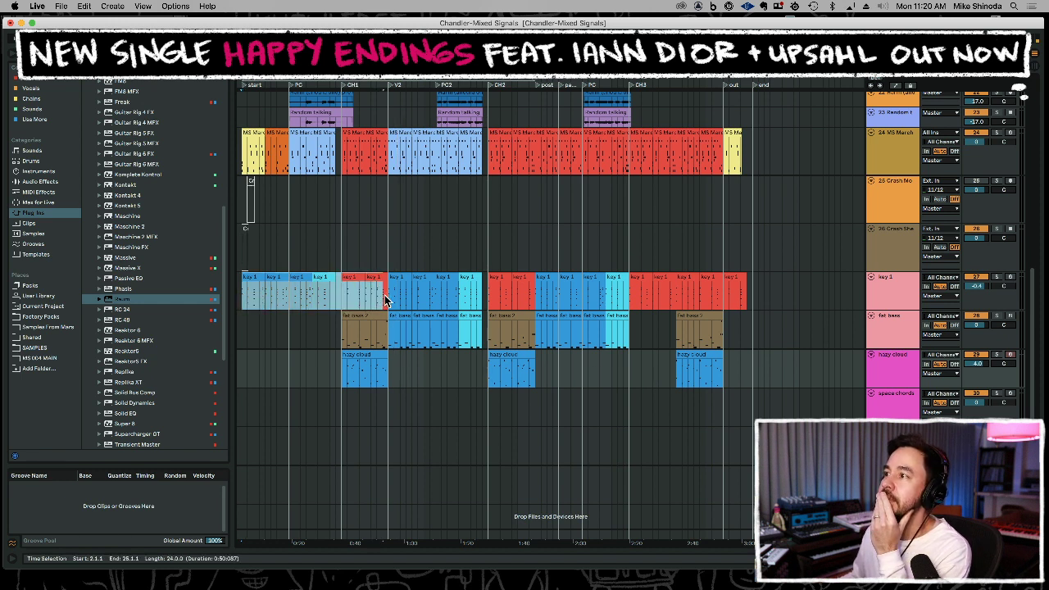
key("space")
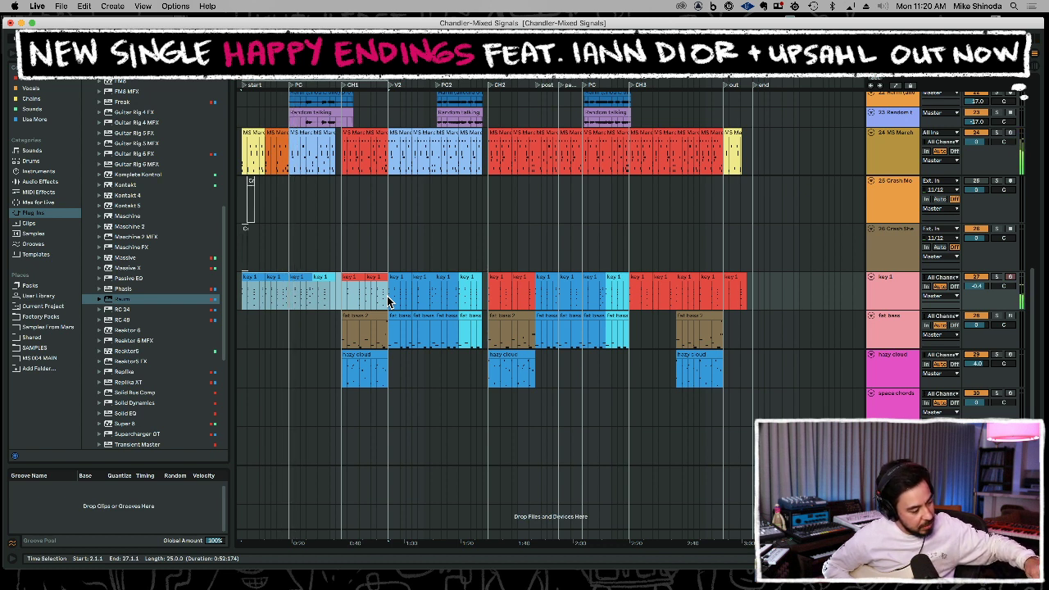
key("space")
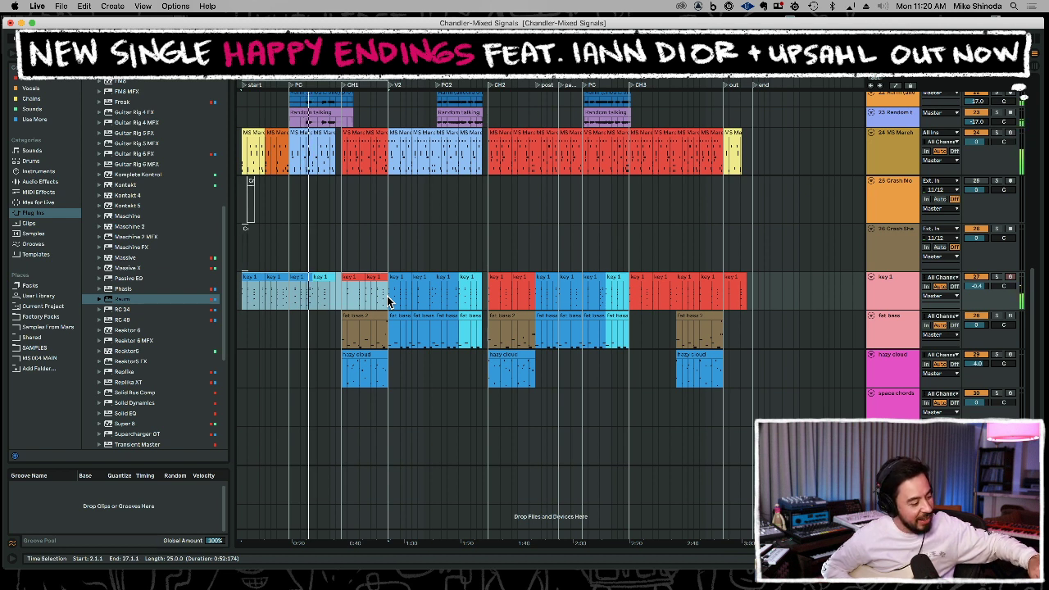
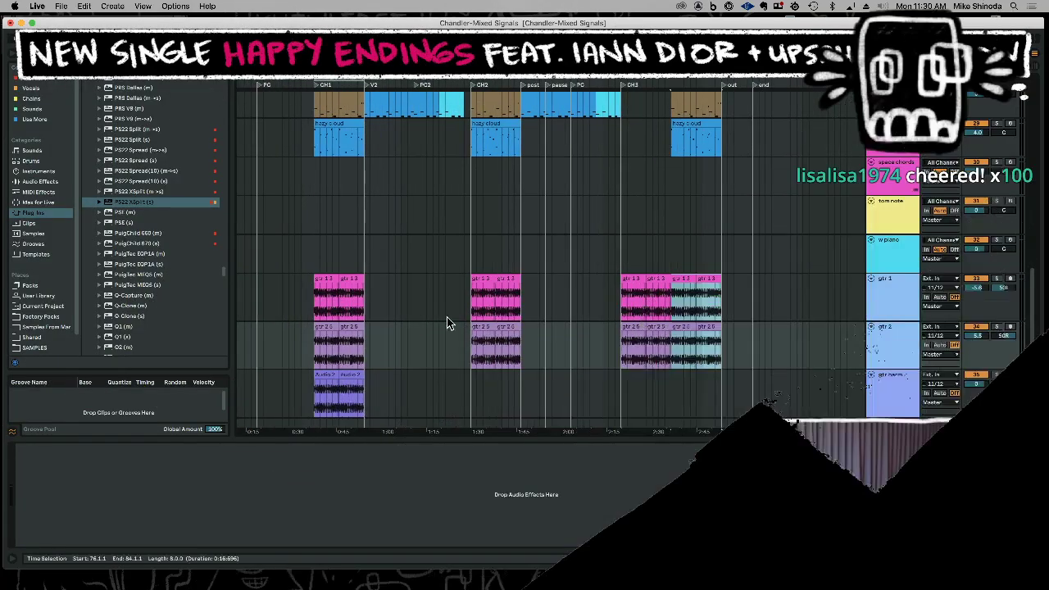
Move the gtr harm clips from CH1 to the start of CH2 and paste them into CH3 at 68.1.1 and 76.1.1.
left_click_drag(316, 415, 355, 412)
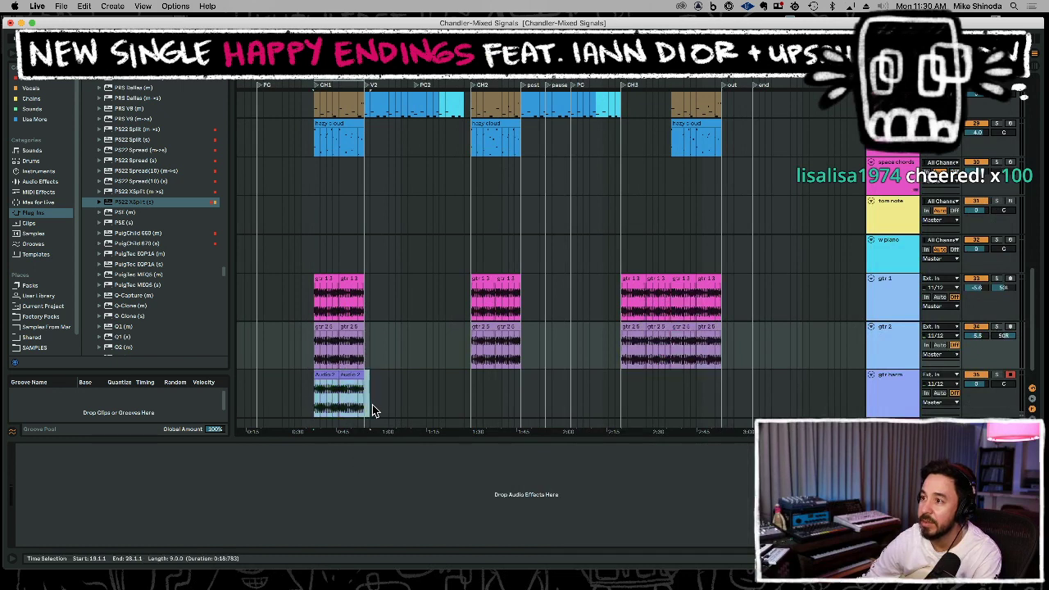
left_click(470, 396)
left_click(471, 393)
key("super+v")
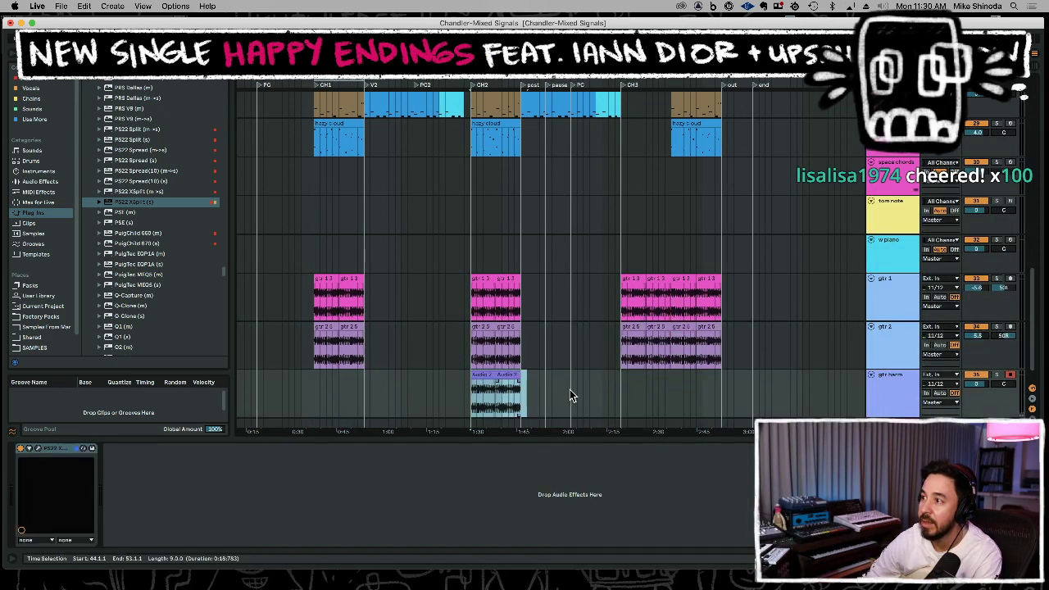
left_click(621, 395)
key("ctrl+v")
left_click(671, 390)
key("ctrl+v")
Insert an audio track below gtr harm and set the loop to CH3, from 68.1.1 to 84.1.1.
left_click(894, 396)
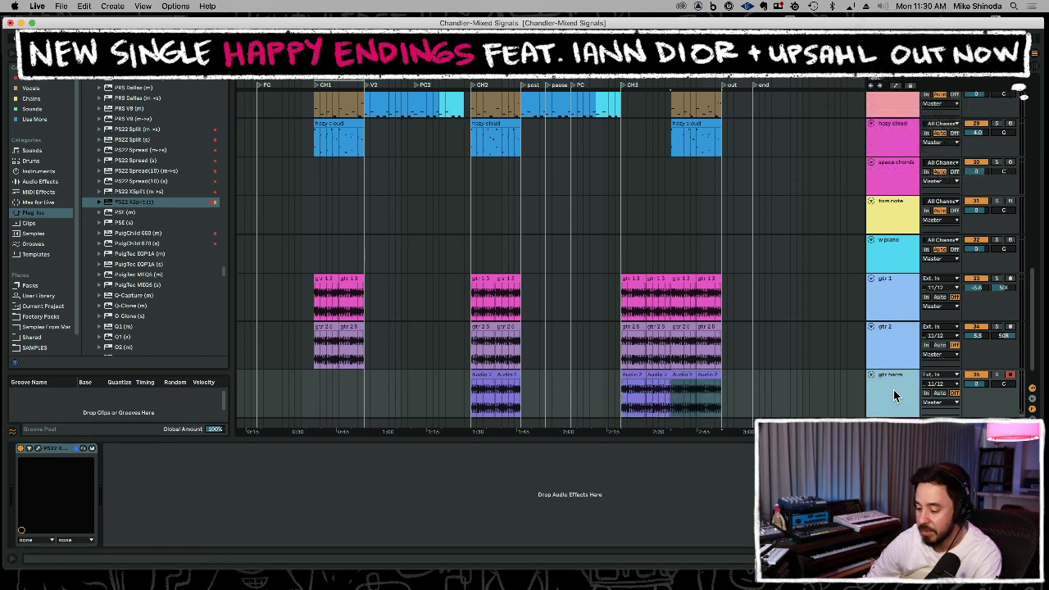
key("ctrl+t")
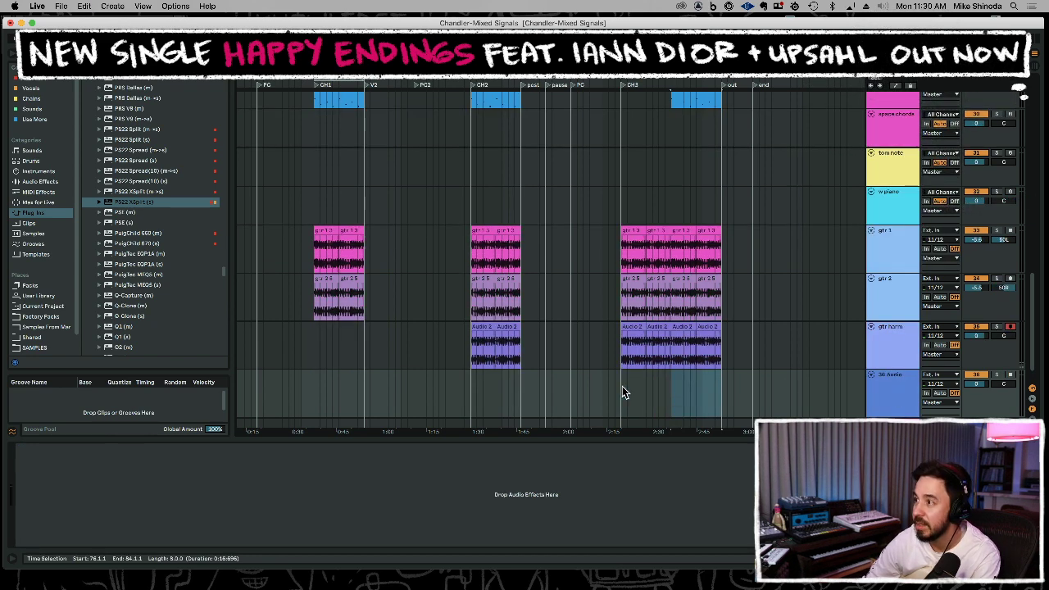
left_click(622, 391, "shift")
key("super+l")
Disarm gtr harm, arm the new audio track and record a guitar take over the CH3 loop.
key("space")
key("space")
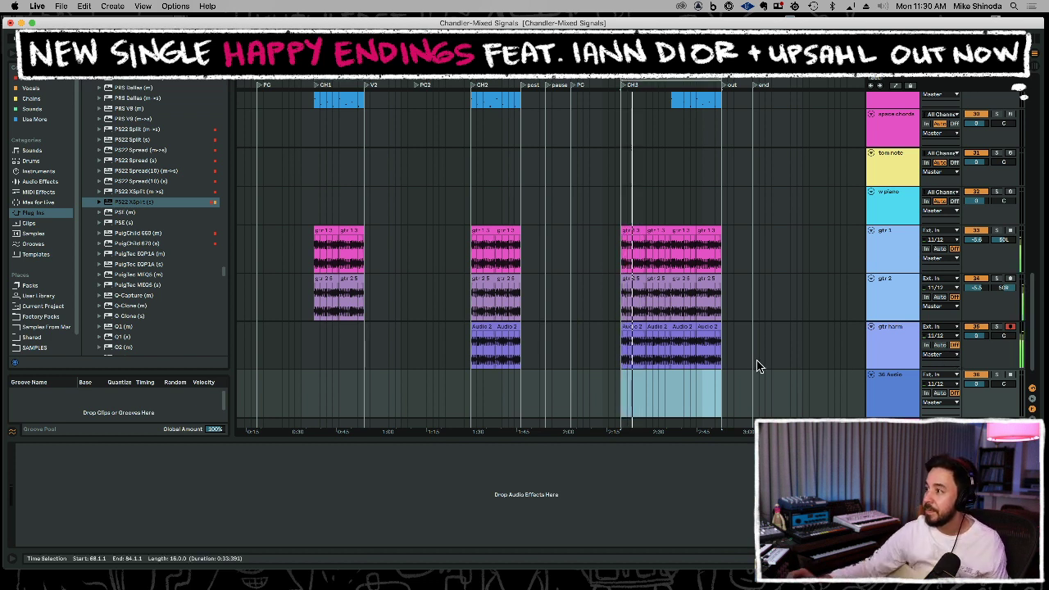
left_click(1010, 327)
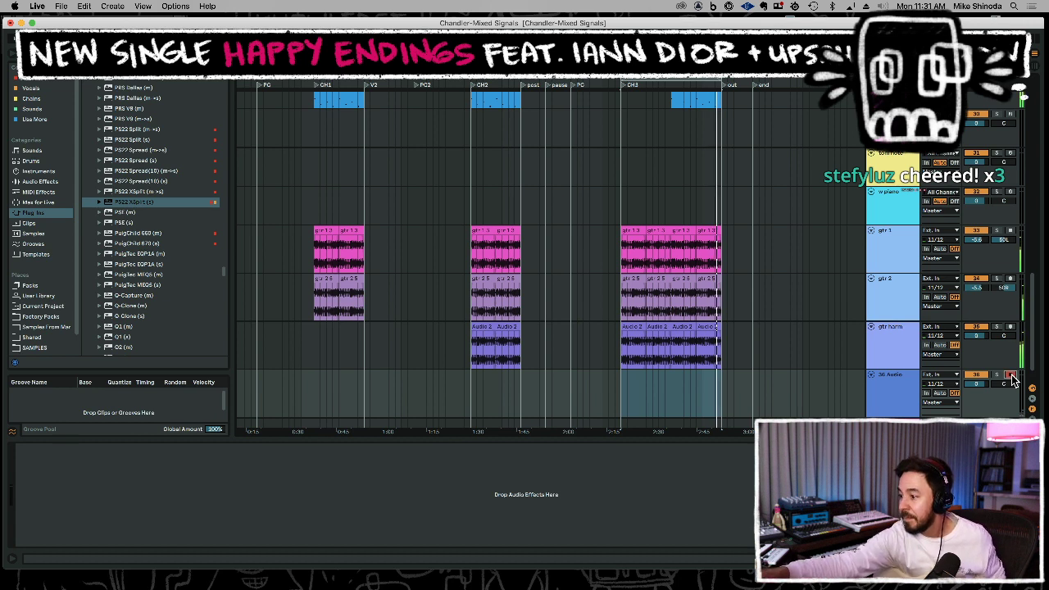
left_click(1011, 375)
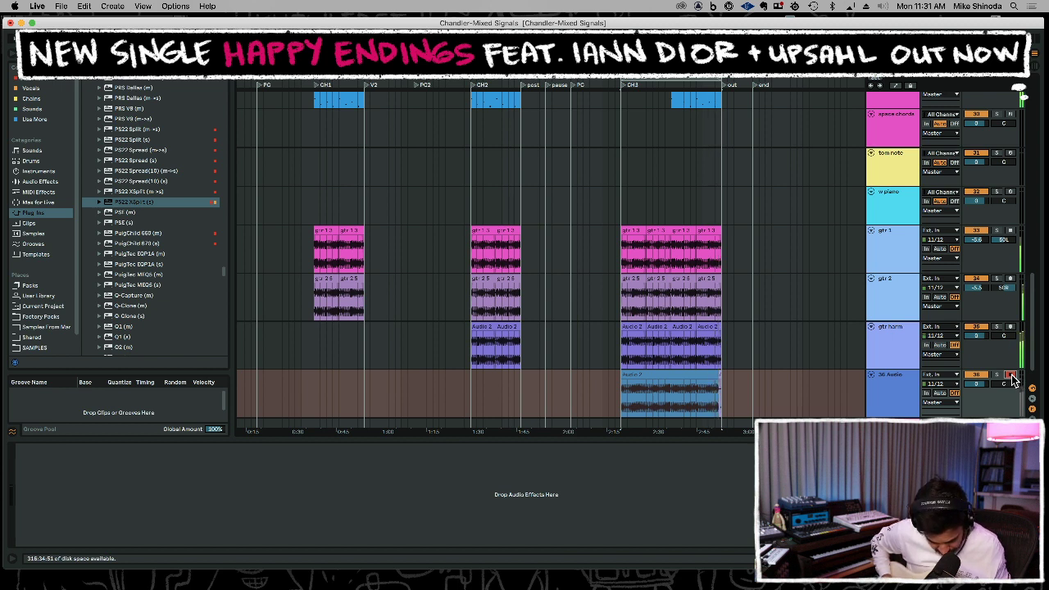
key("space")
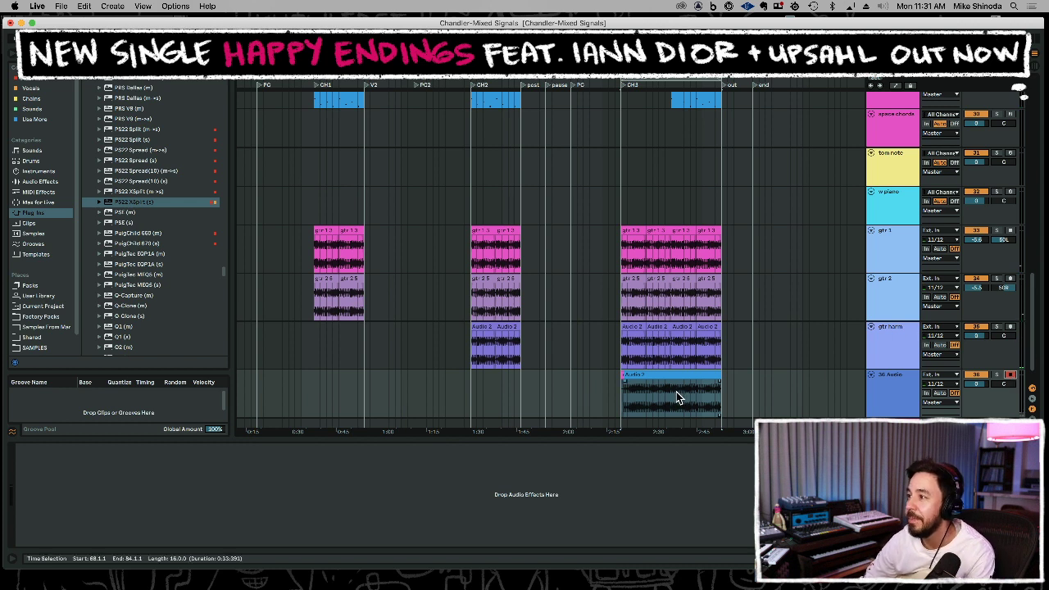
Copy the second half of the CH3 take over its first half at 68.1.1, and name the disarmed track gtr harm 2.
left_click_drag(672, 401, 719, 399)
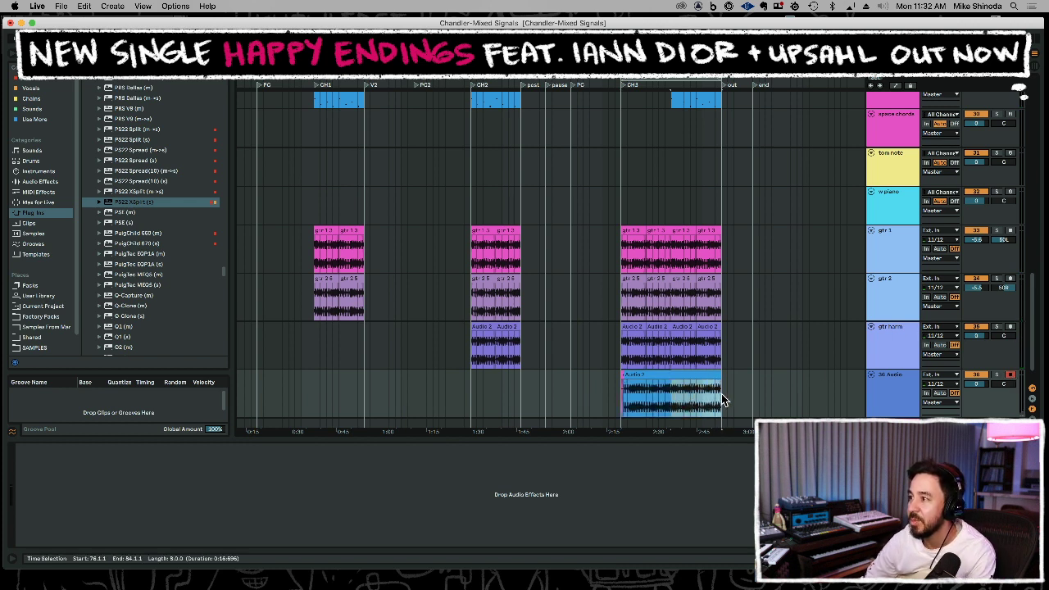
left_click(621, 391)
key("super+v")
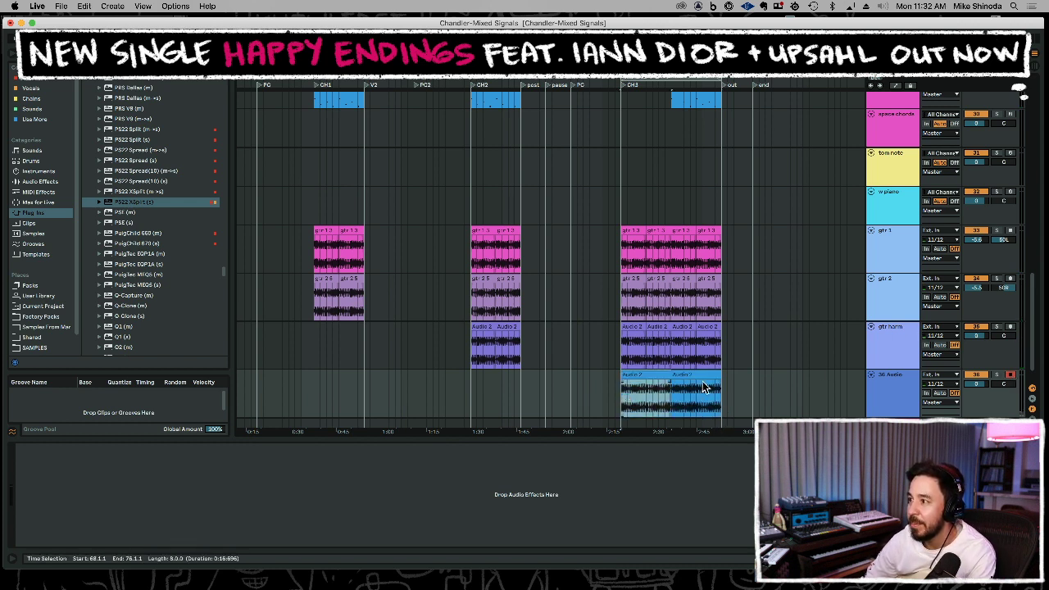
left_click(887, 392)
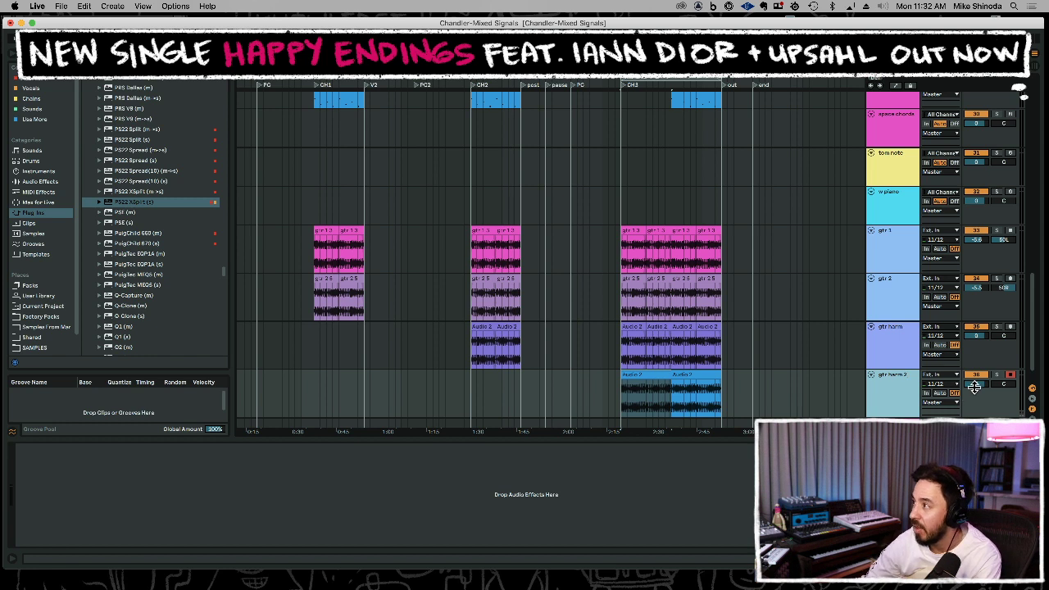
left_click(1013, 376)
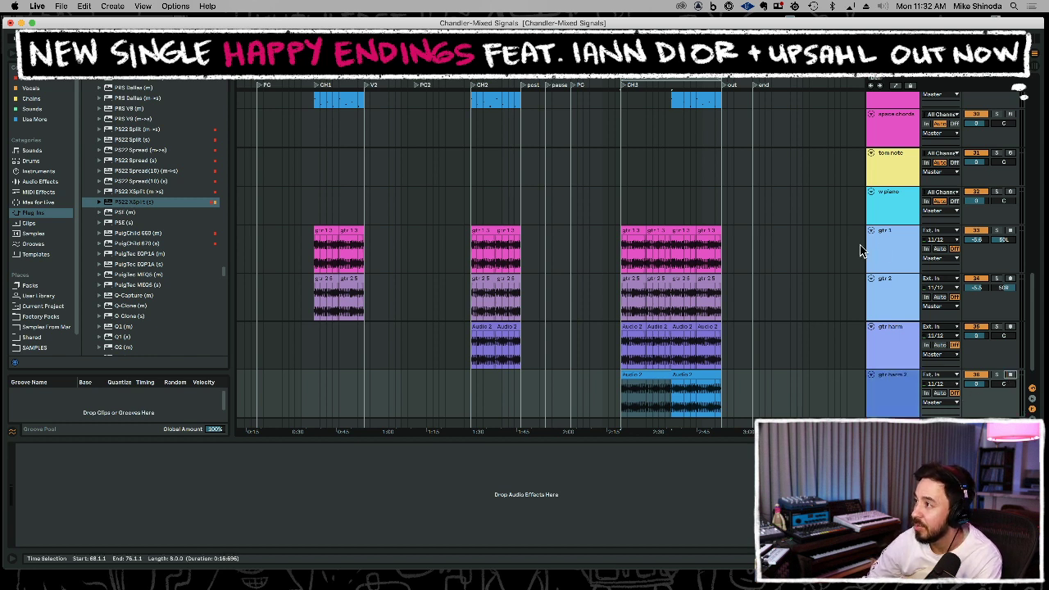
Group the four guitar tracks and play the song from the start of CH1.
left_click(886, 250)
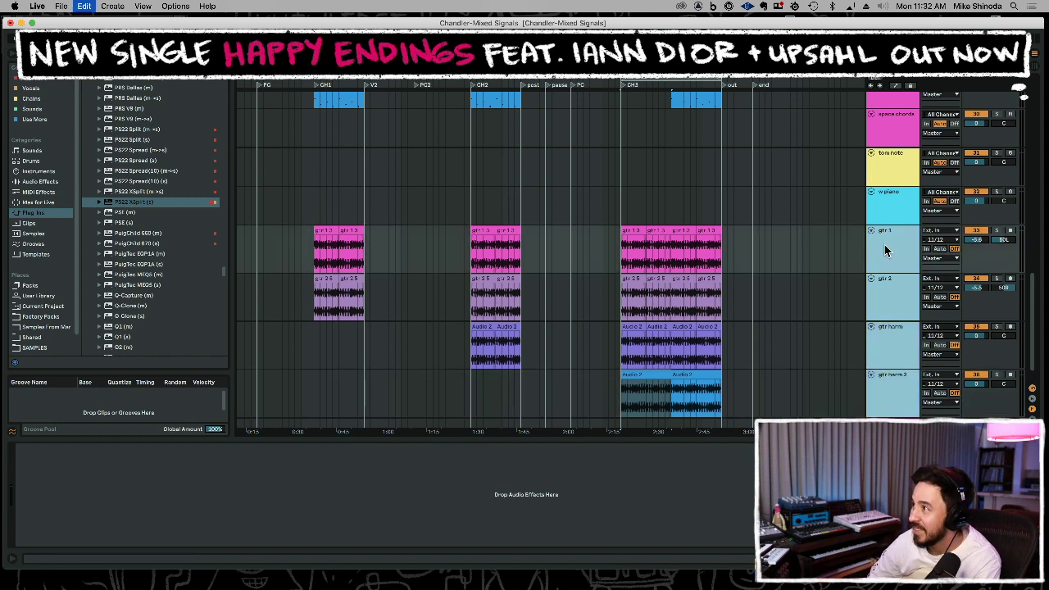
key("super+g")
left_click(314, 250)
key("space")
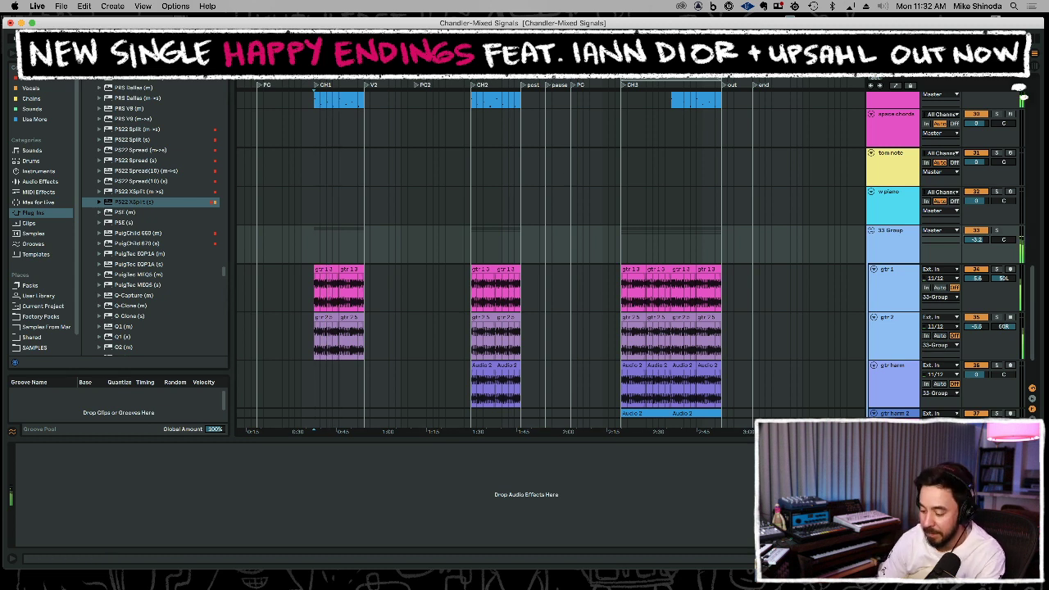
Add the stereo CLA-2A compressor to the guitar group and set its analog mode to 60Hz.
key("super+f")
type("2a")
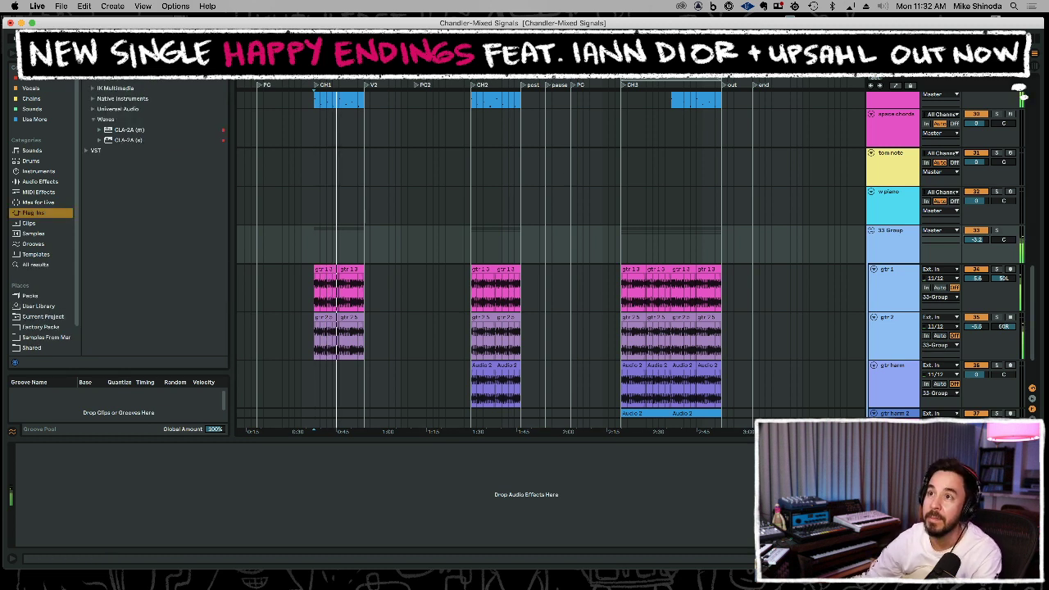
left_click(115, 140)
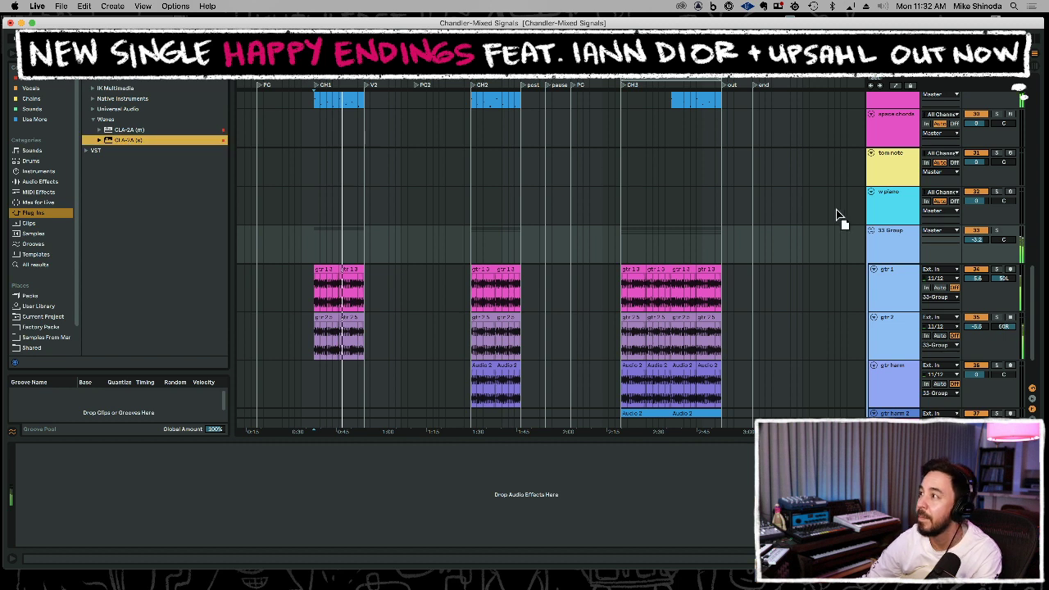
key("Return")
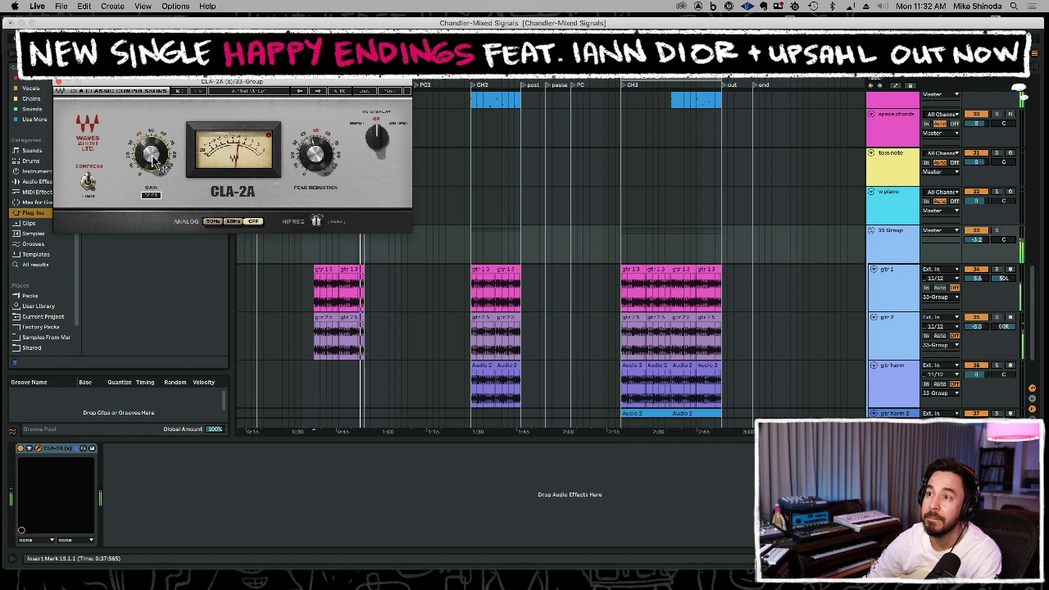
left_click(232, 222)
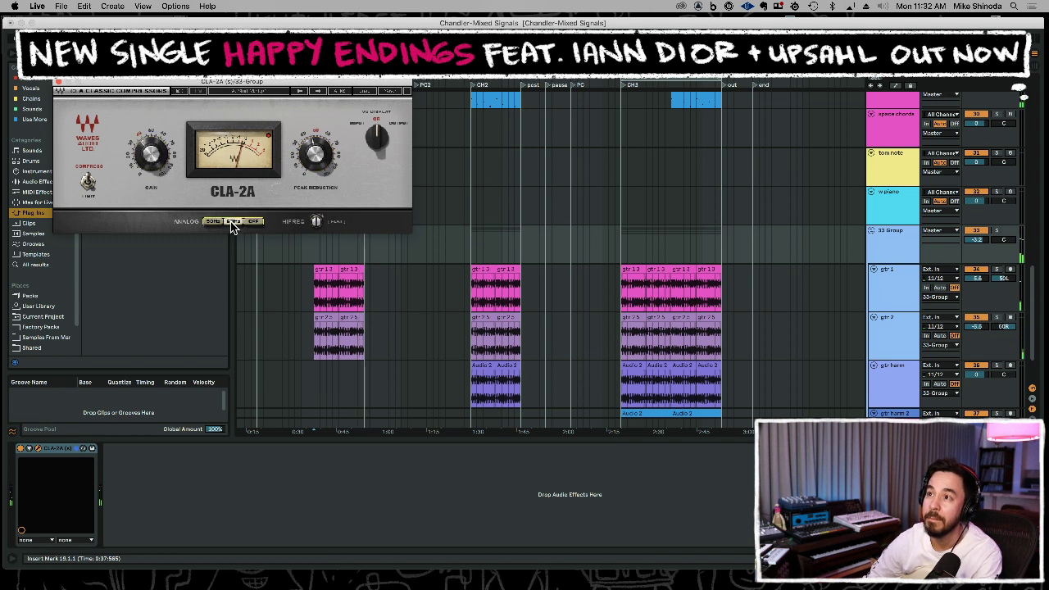
left_click(58, 82)
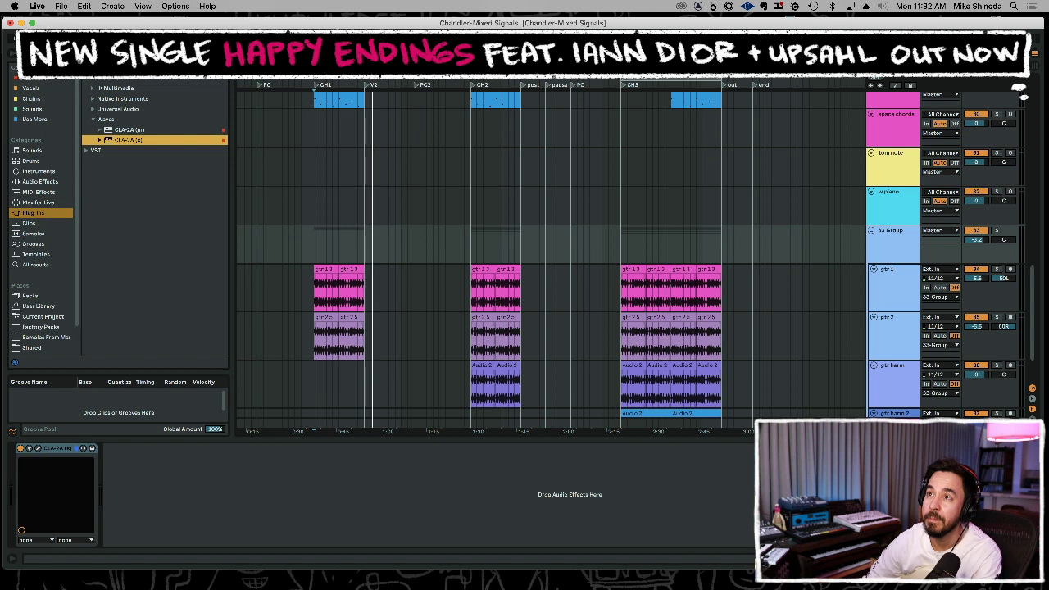
Play from the start of CH2 and lower the guitar group's volume to -9.2 dB.
left_click(473, 246)
key("space")
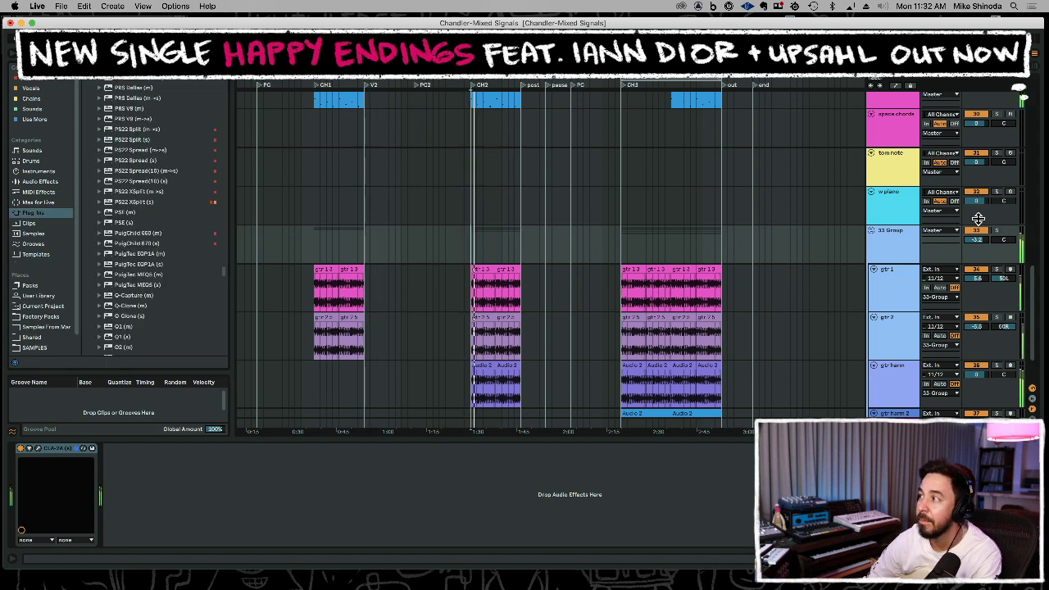
left_click_drag(976, 242, 976, 266)
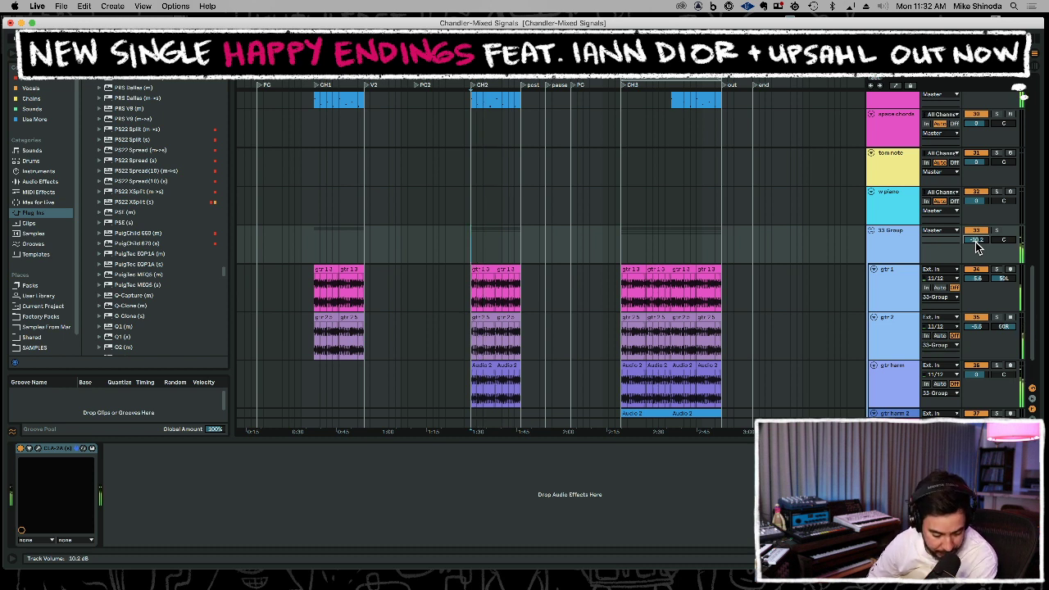
key("Up")
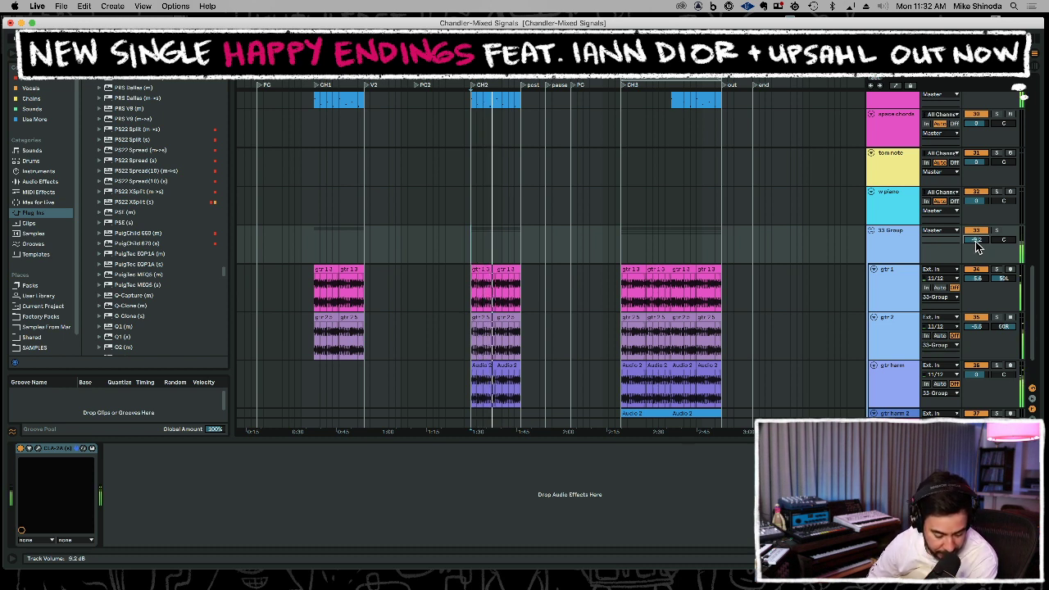
Name the guitar group GTRs and make its track lane taller.
left_click(872, 232)
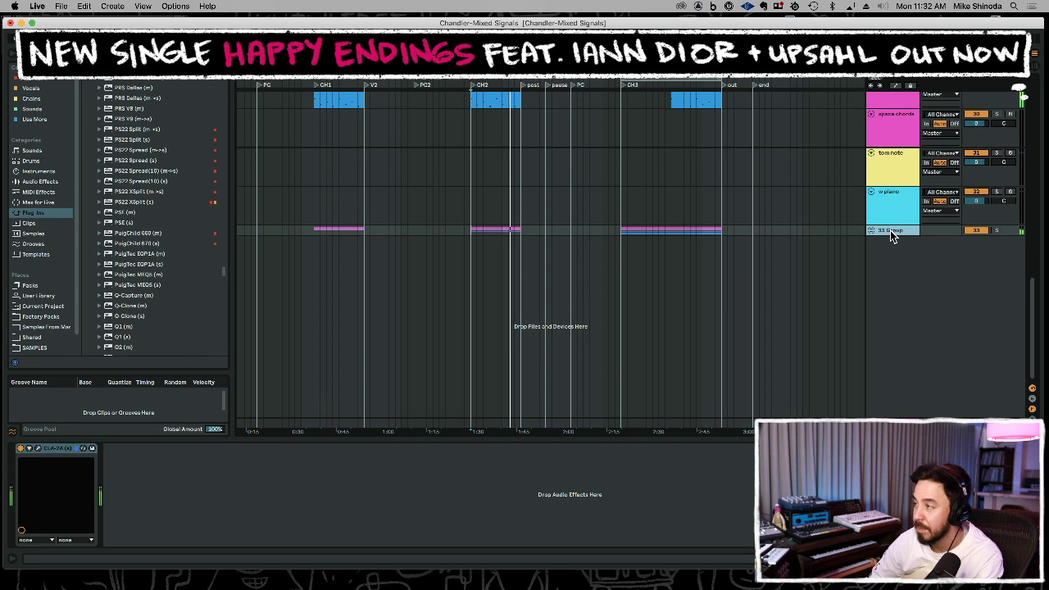
key("super+r")
type("GTR")
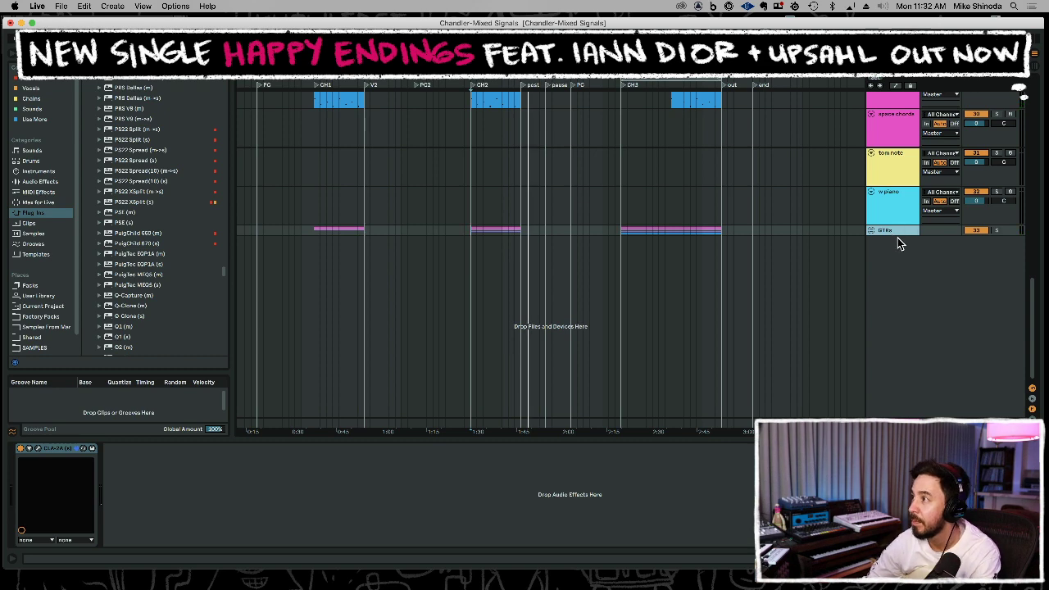
left_click_drag(897, 235, 890, 269)
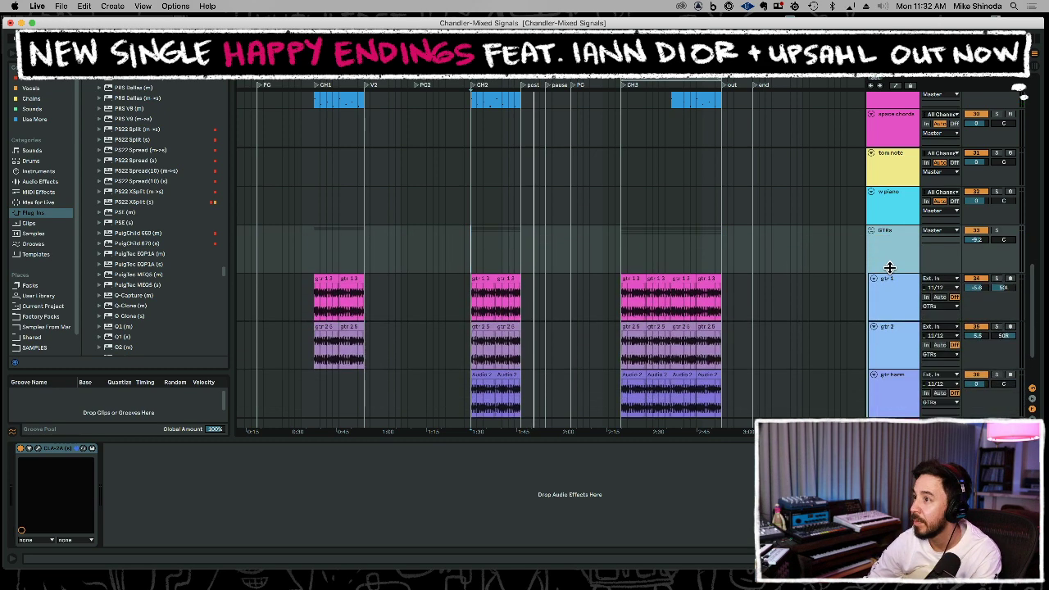
Solo gtr 1 and duplicate the last CH2 clip of gtr 2 into the post section at 52.1.1.
key("space")
scroll(548, 182, "down", 3)
left_click_drag(548, 72, 548, 143)
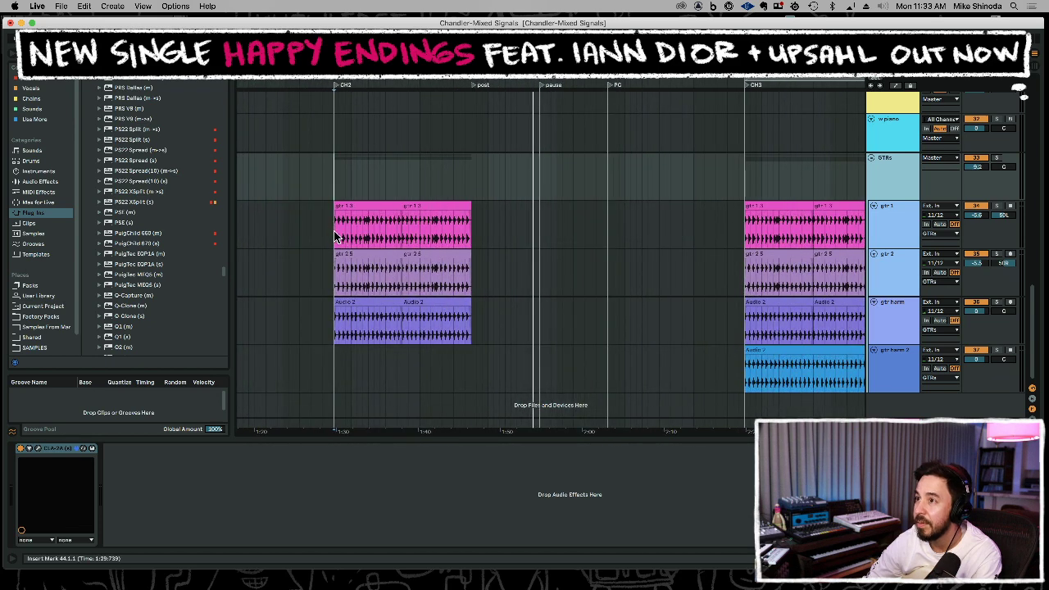
left_click(464, 310, "shift")
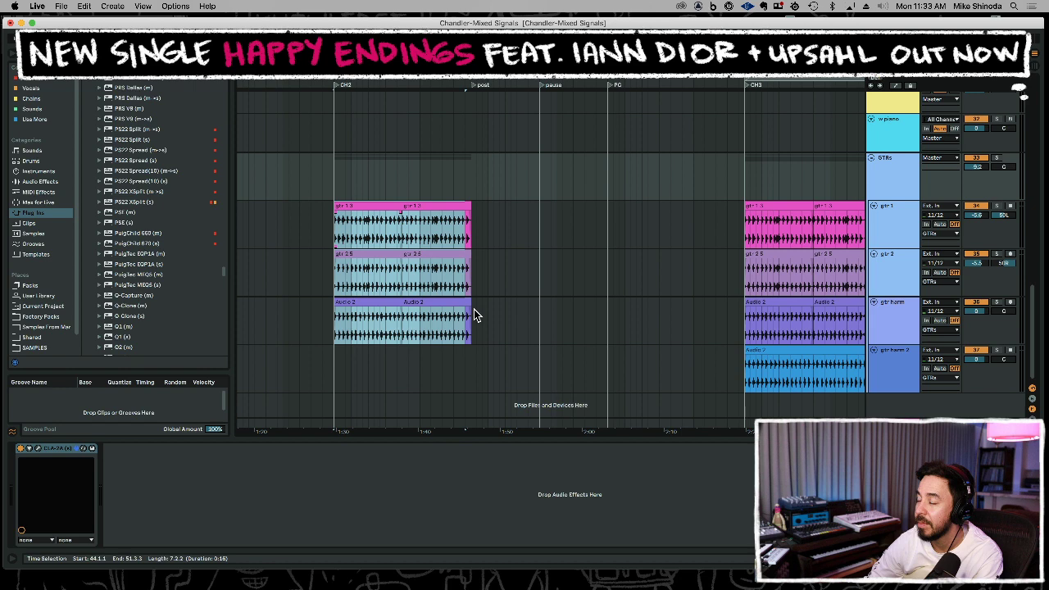
left_click(997, 207)
left_click(410, 281)
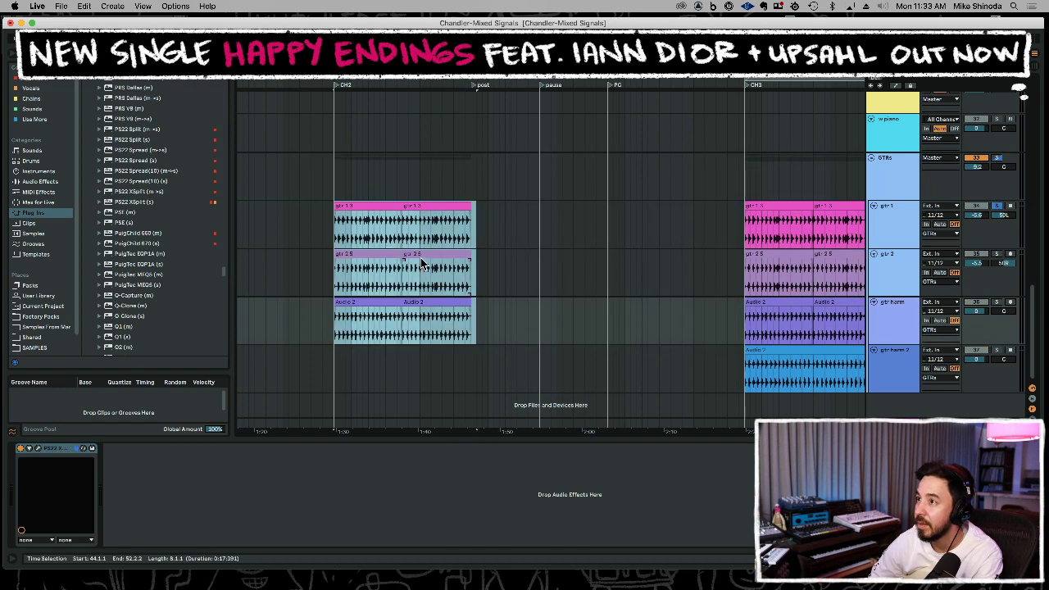
left_click(420, 256)
key("super+d")
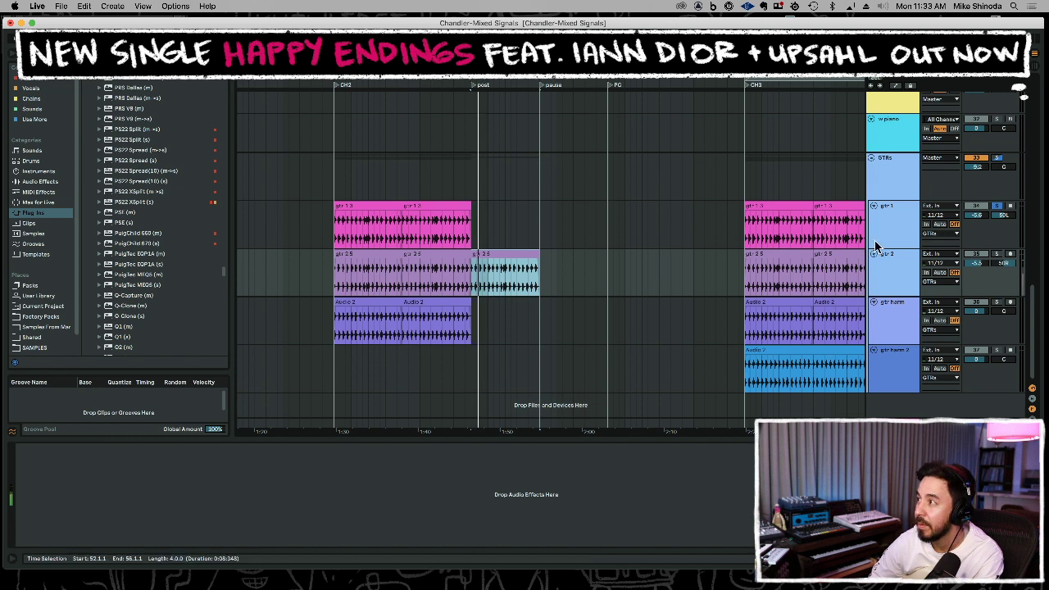
Unsolo gtr 1 and move the first bar of gtr 2's post clip to its end, keeping the part at 52.1.1 to 56.1.1.
left_click(997, 205)
key("space")
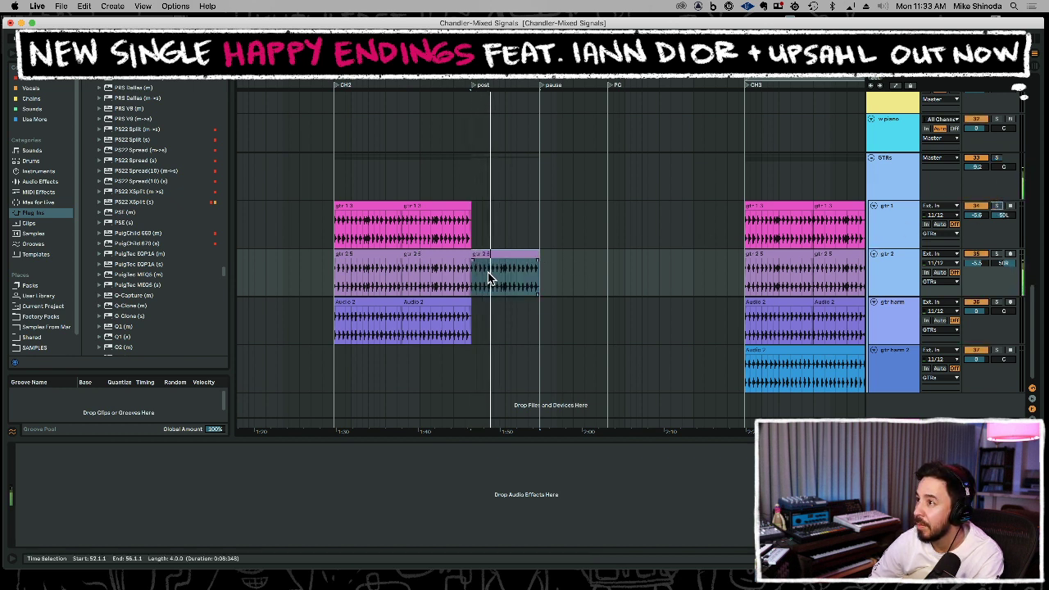
left_click_drag(490, 281, 537, 281)
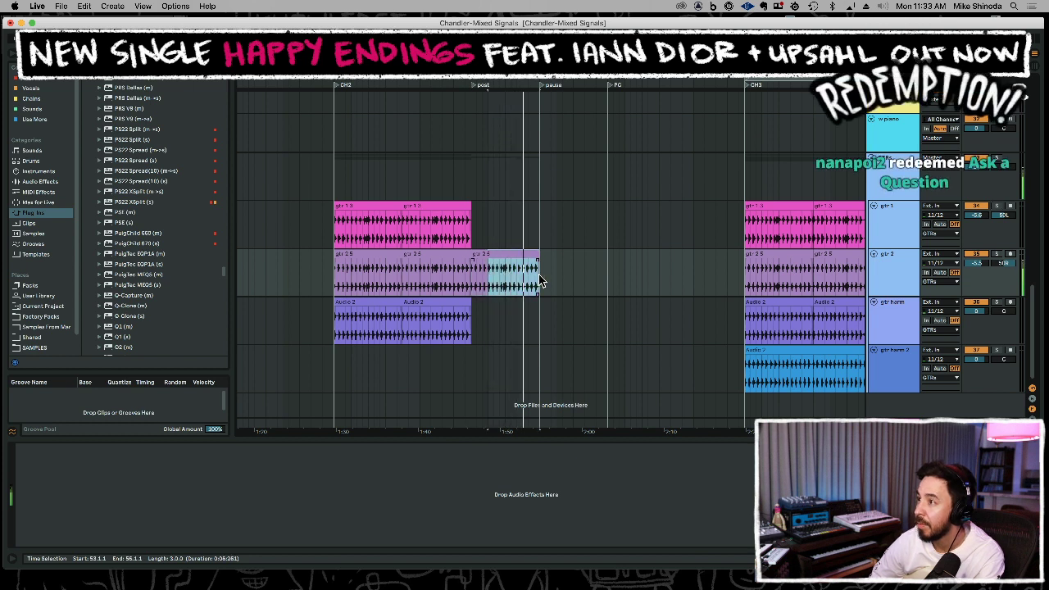
left_click_drag(472, 283, 488, 283)
key("Delete")
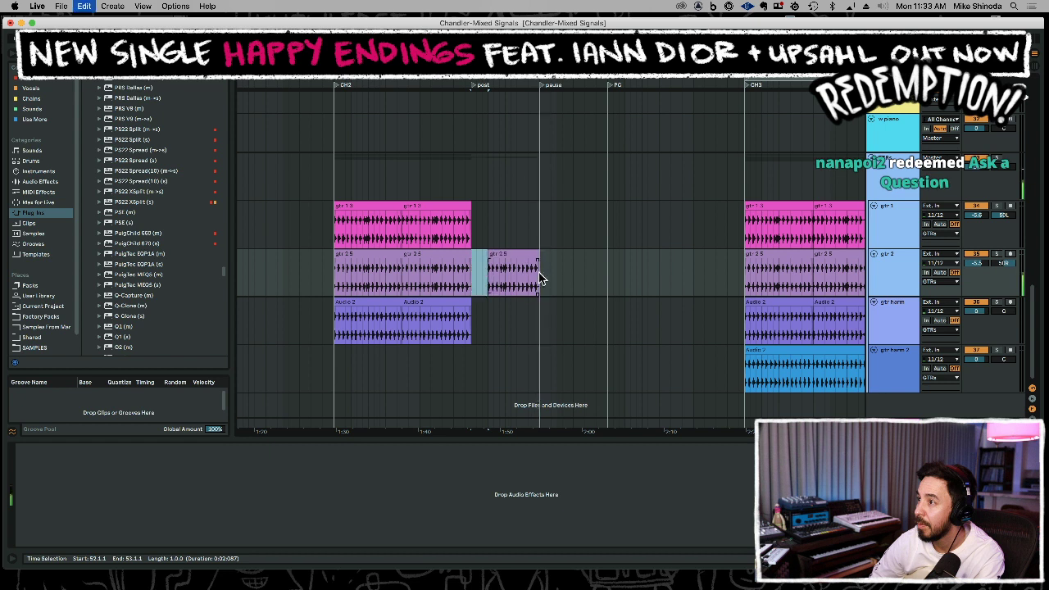
left_click(541, 275)
key("super+v")
left_click(492, 279, "shift")
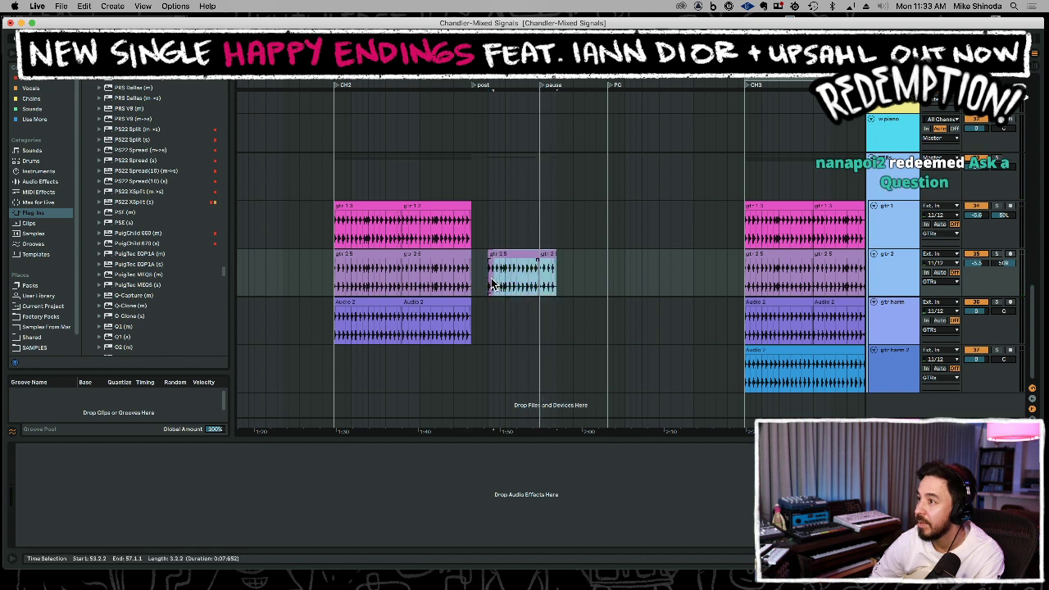
left_click_drag(486, 282, 473, 284)
key("space")
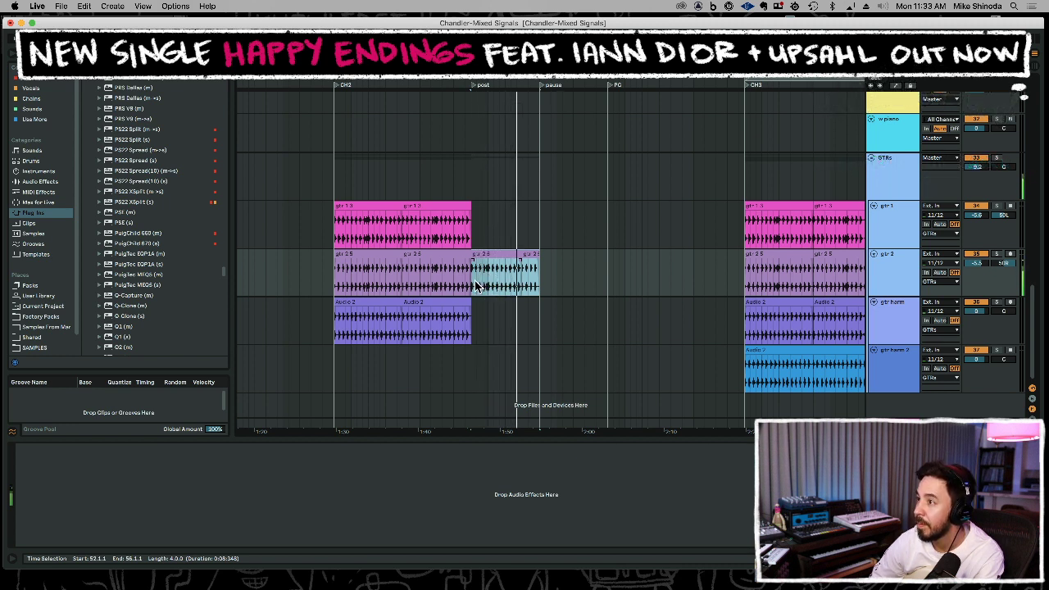
Duplicate the last three bars of CH2 on gtr harm and gtr 1 into the post section at 52.1.1.
left_click_drag(420, 324, 473, 318)
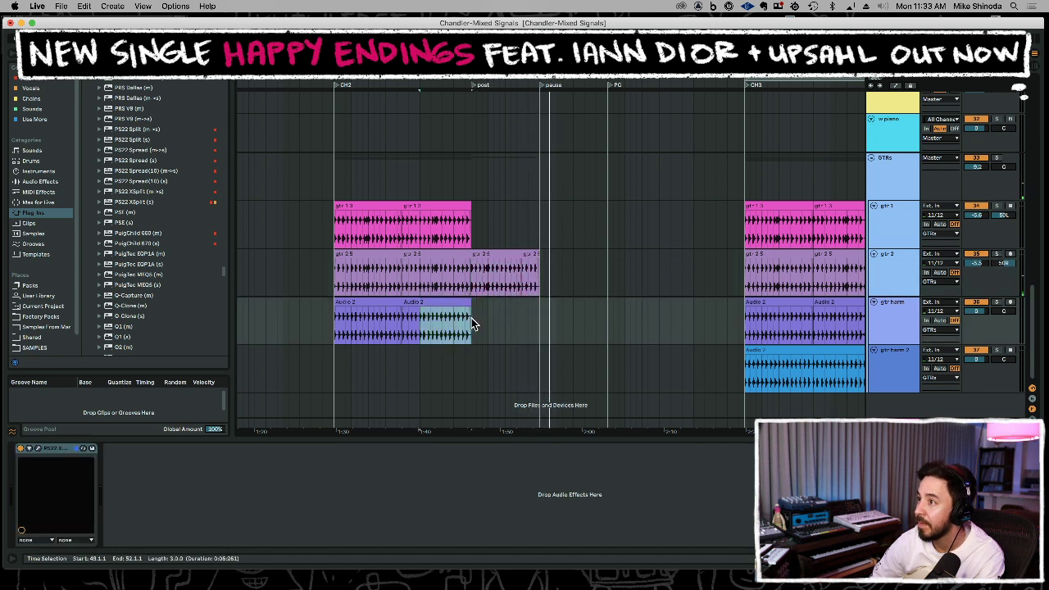
key("super+d")
left_click_drag(420, 238, 470, 236)
key("super+d")
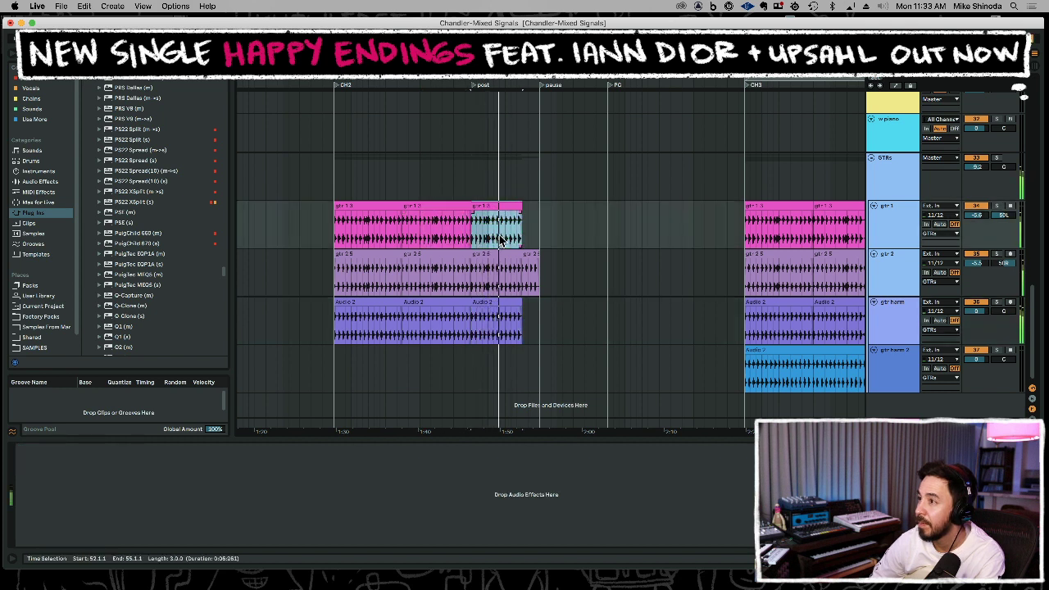
Duplicate the preceding bar on gtr 1, gtr 2 and gtr harm to fill 55.1.1 to 56.1.1, and play it back.
left_click_drag(506, 238, 519, 325)
key("super+d")
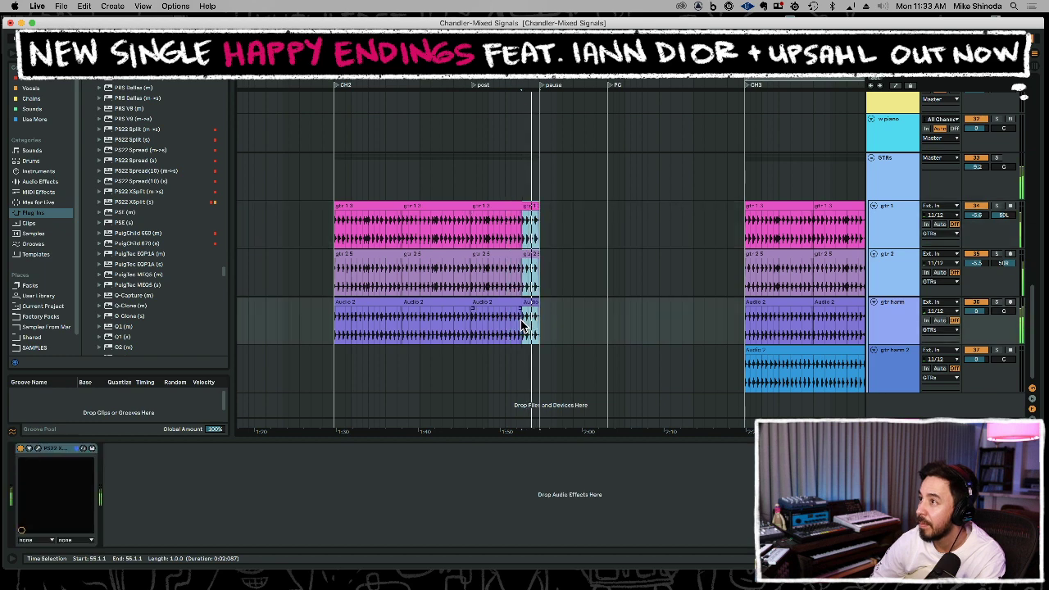
key("space")
key("space")
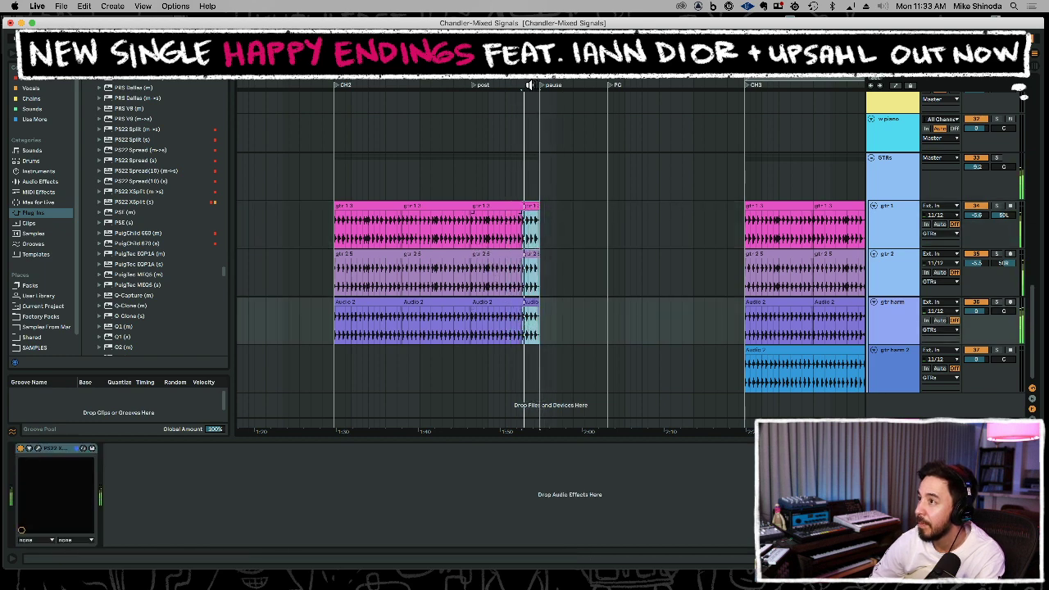
left_click_drag(531, 73, 522, 100)
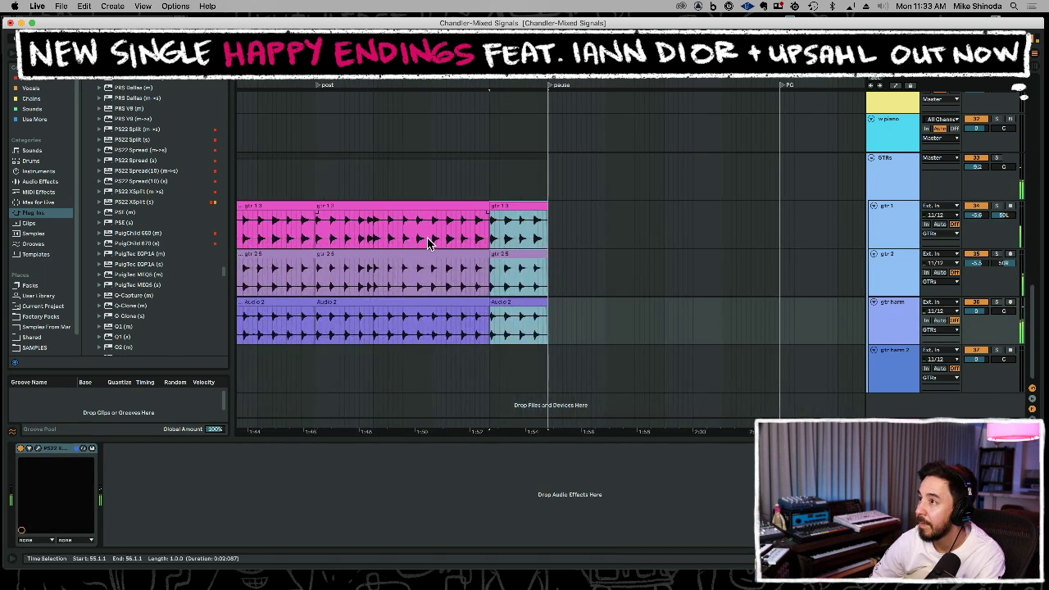
Play the post section's guitars from 53.4.2 and again from 52.4.3, and save the Set.
left_click(423, 232)
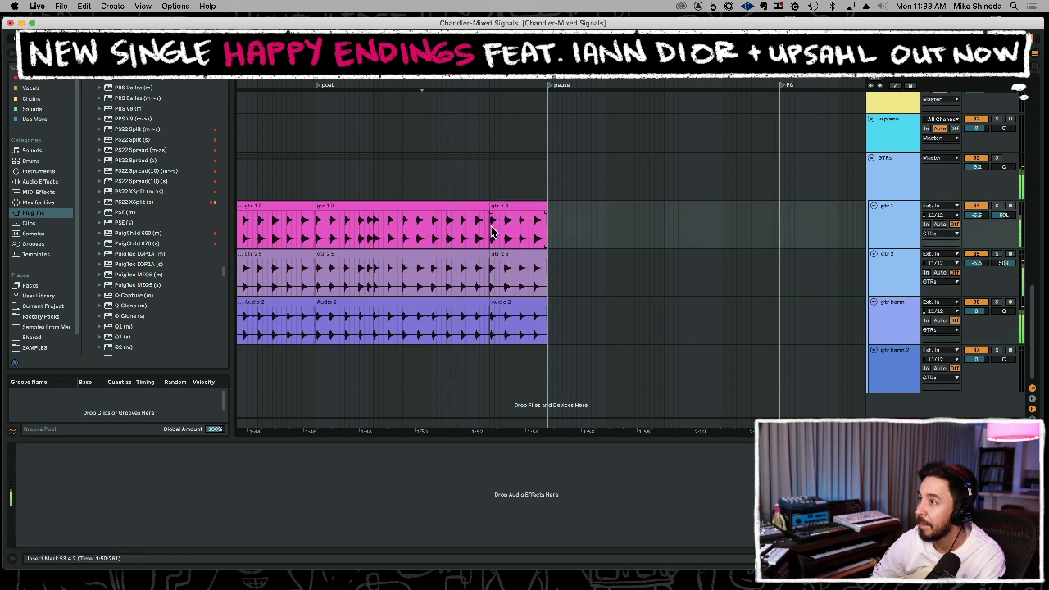
left_click_drag(503, 231, 524, 319)
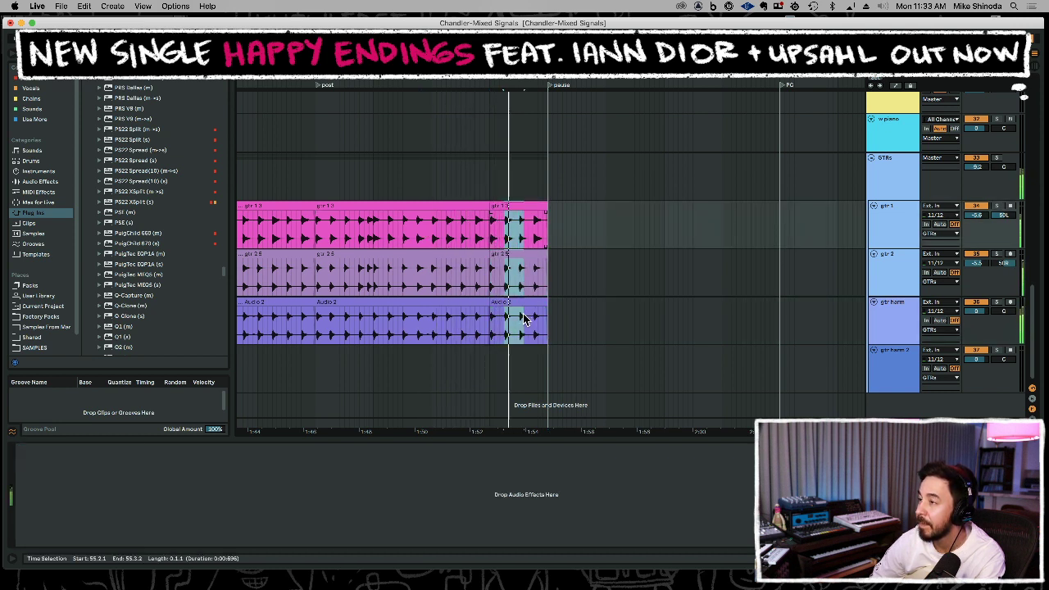
left_click(519, 332)
key("space")
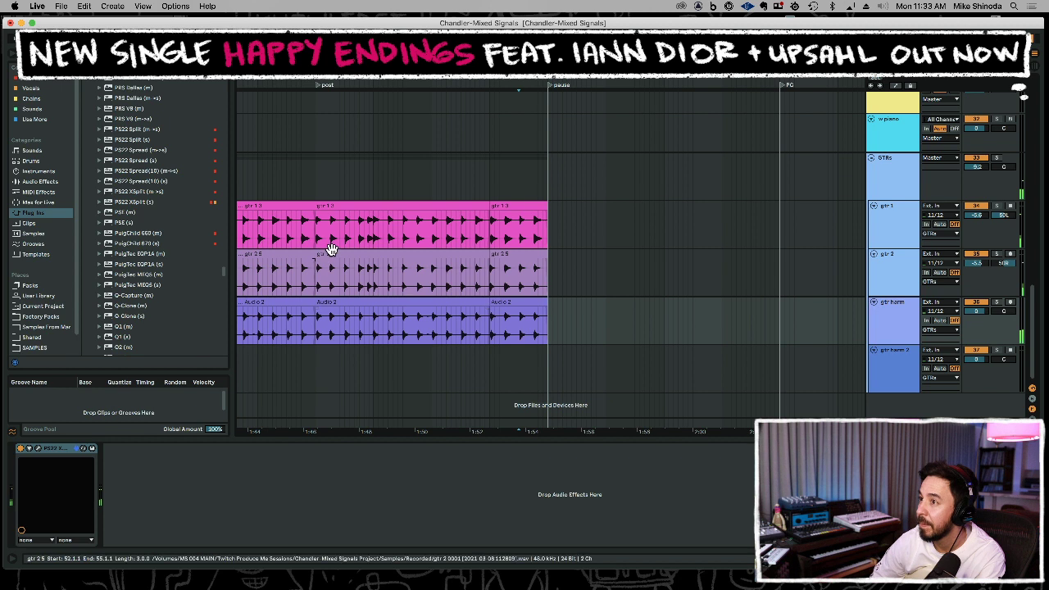
left_click(368, 244)
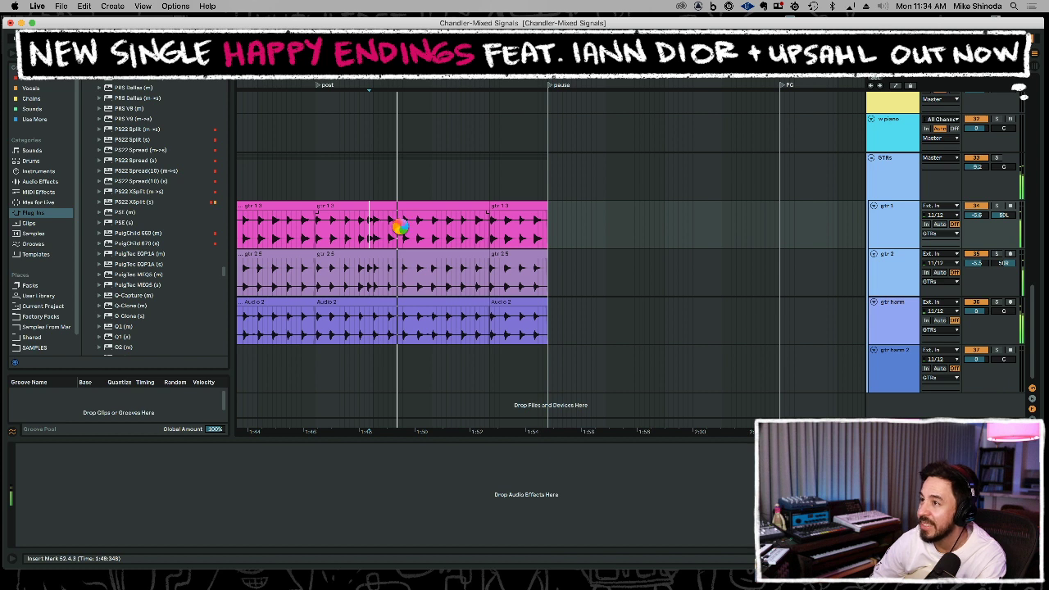
key("super+s")
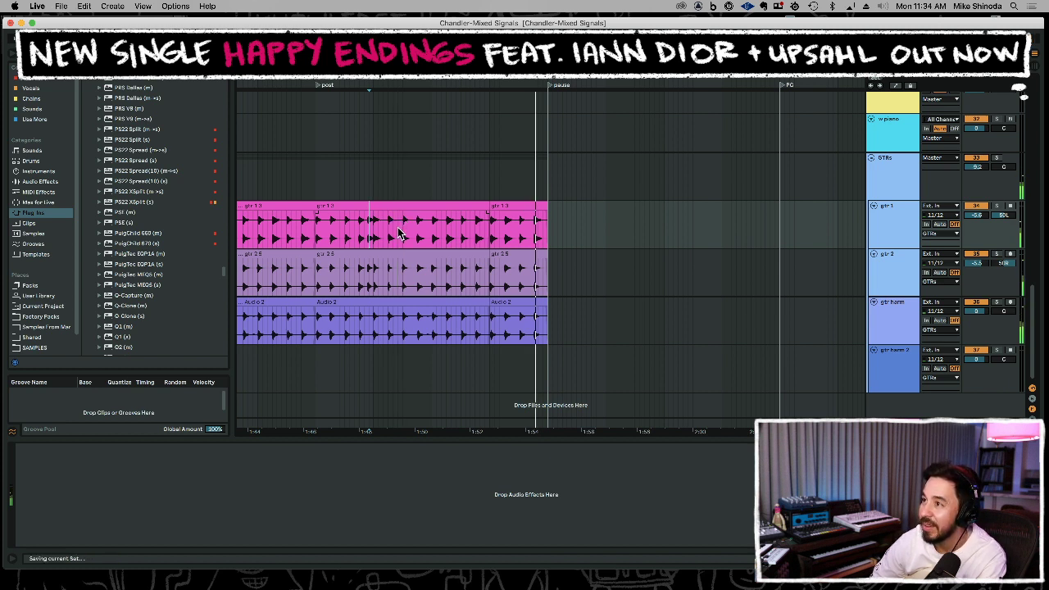
Separate the post section's final beat at 55.4.1 into its own clips on gtr 1, gtr 2 and gtr harm, and play from 55.1.1.
left_click_drag(402, 229, 432, 320)
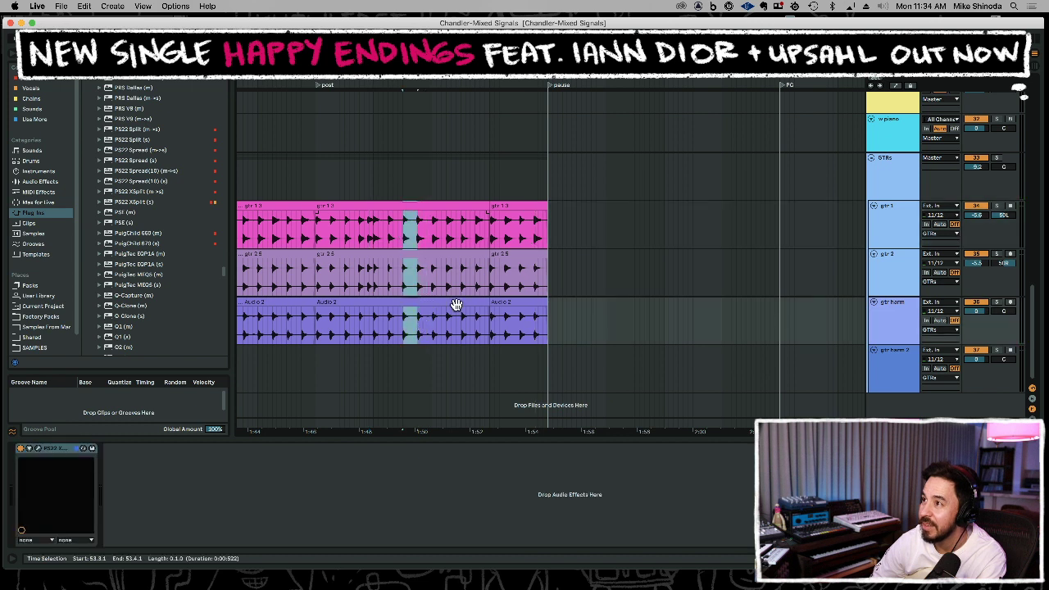
left_click_drag(538, 245, 552, 325)
key("super+e")
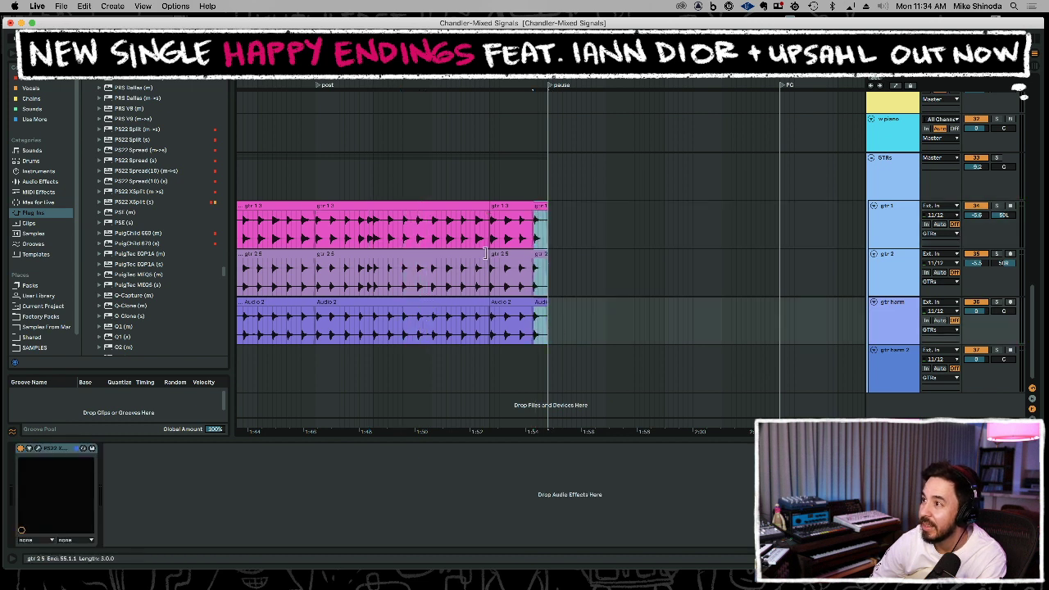
left_click(490, 254)
key("space")
left_click_drag(491, 255, 547, 242)
key("space")
left_click_drag(559, 80, 556, 37)
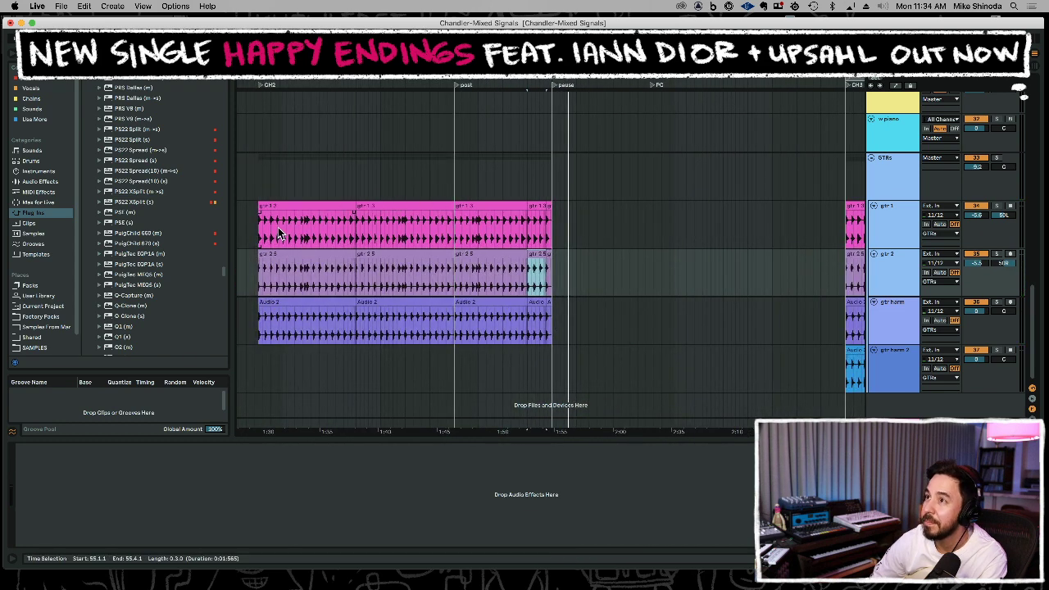
Color the post clips on gtr 1, gtr 2 and gtr harm yellow and duplicate them into the pause section.
left_click_drag(454, 236, 549, 320)
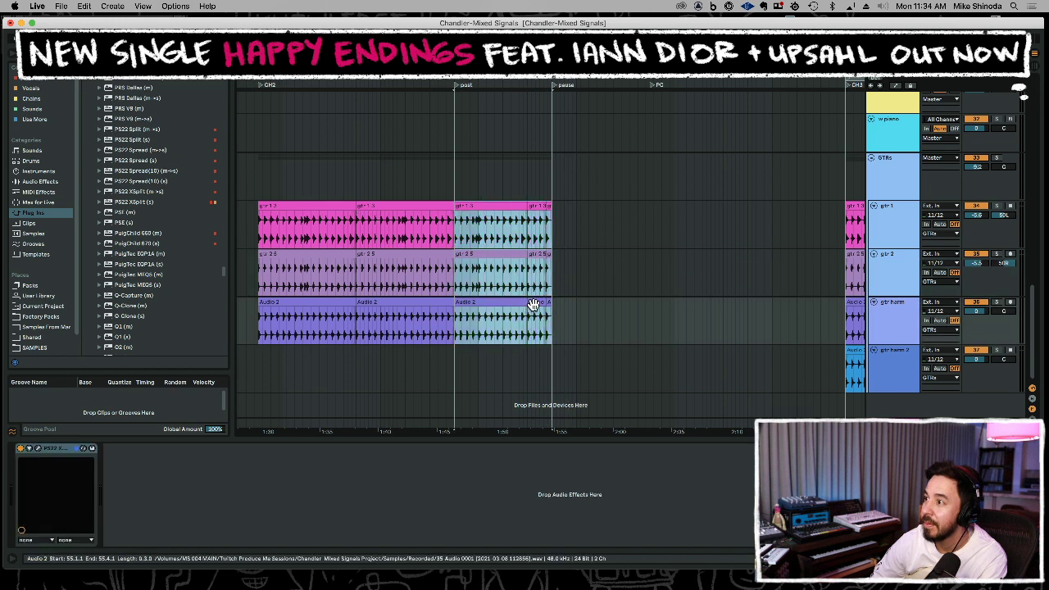
right_click(536, 308)
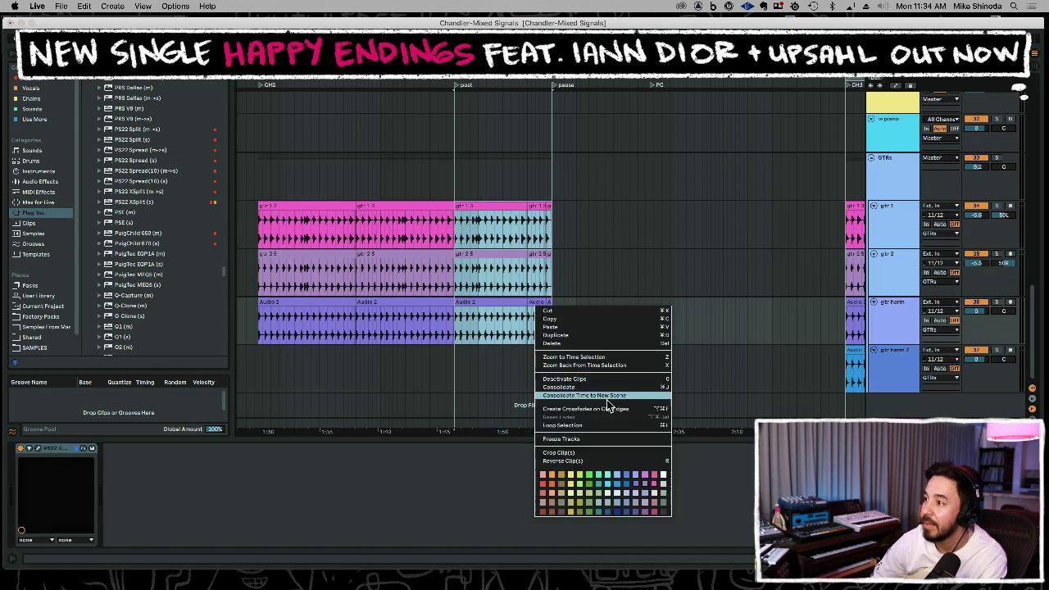
left_click(570, 485)
key("ctrl+d")
Play from 51.1.1 through the yellow guitar clips, and play the song again from the start marker.
left_click(428, 162)
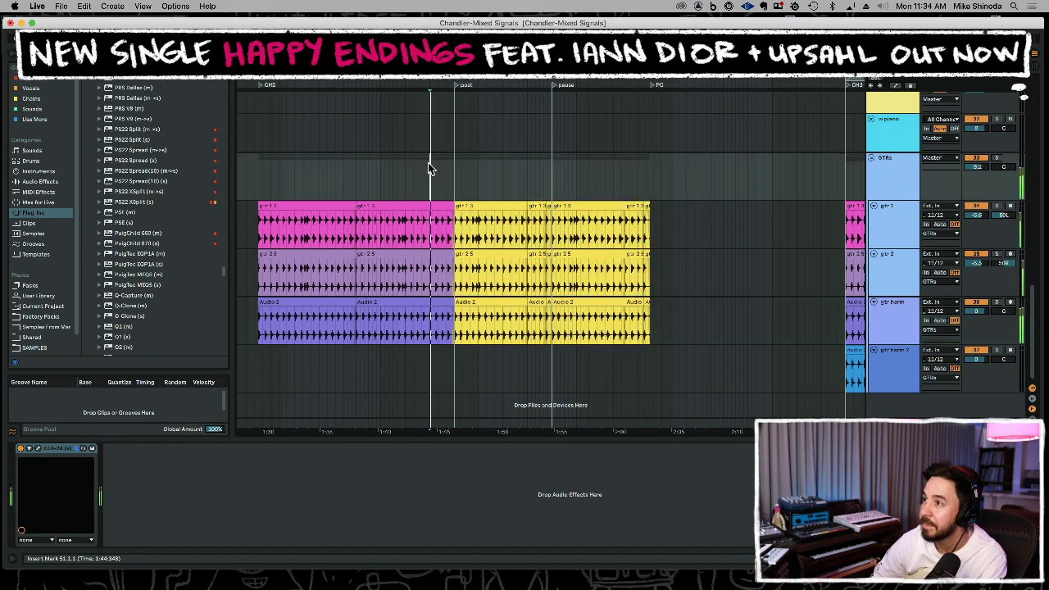
key("minus")
left_click_drag(619, 79, 792, 72)
key("space")
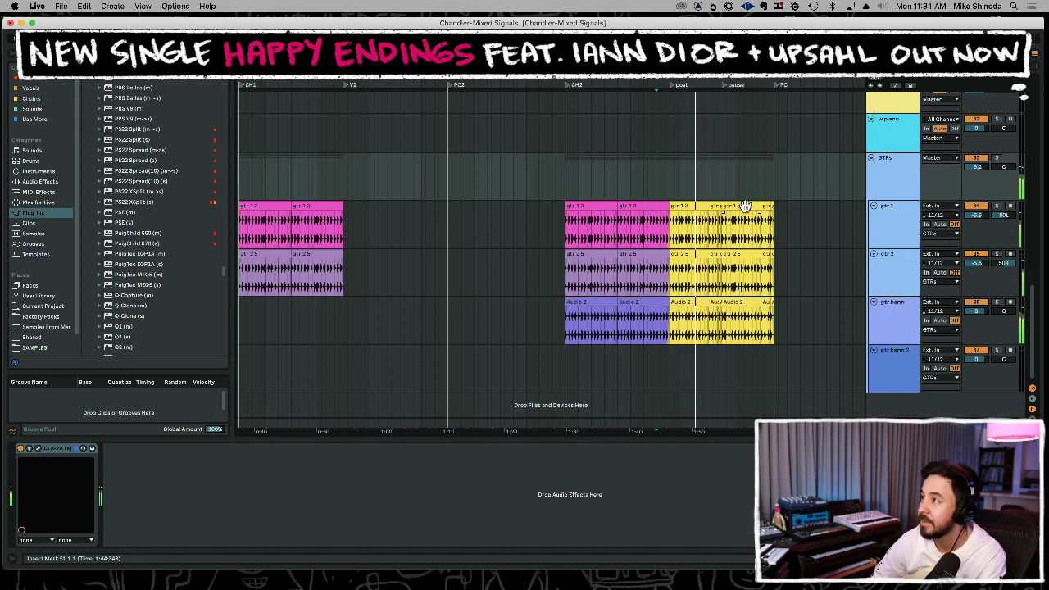
left_click_drag(770, 80, 586, 72)
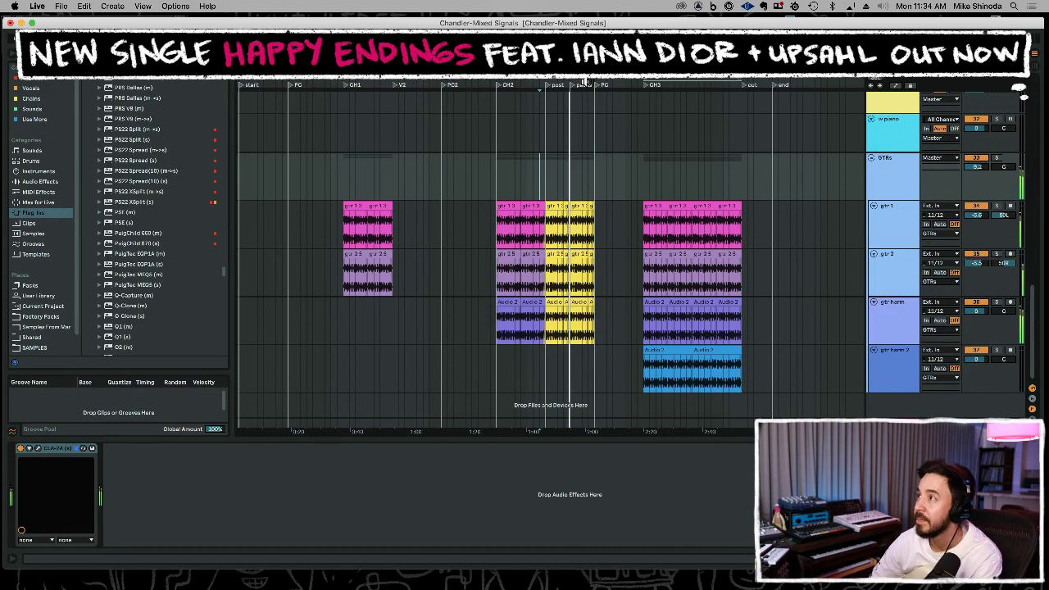
left_click(241, 85)
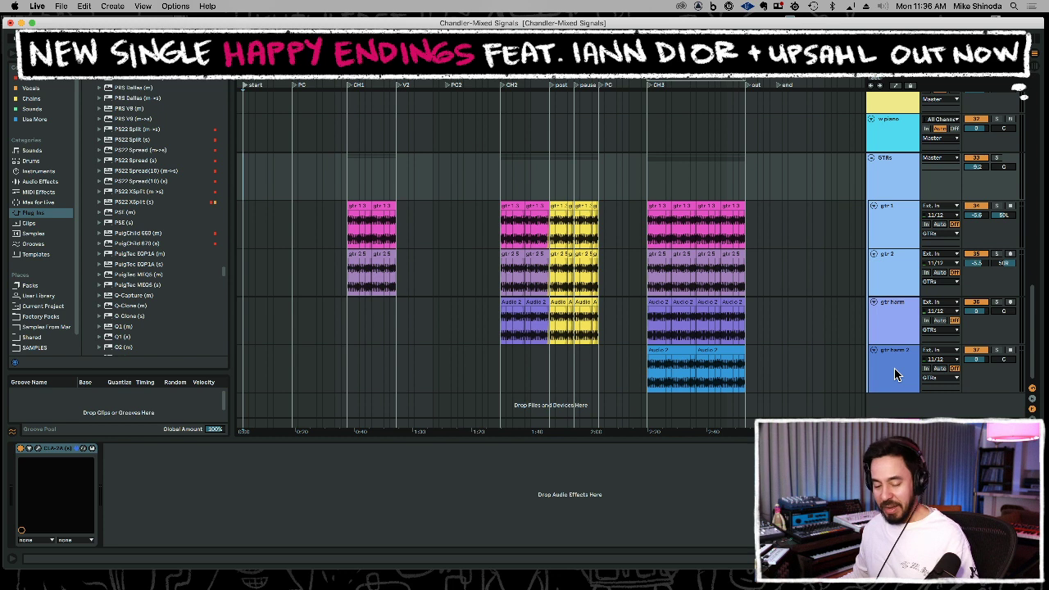
Add an audio track below gtr harm 2, select its time from start to out, save the Set and start playback.
key("super+t")
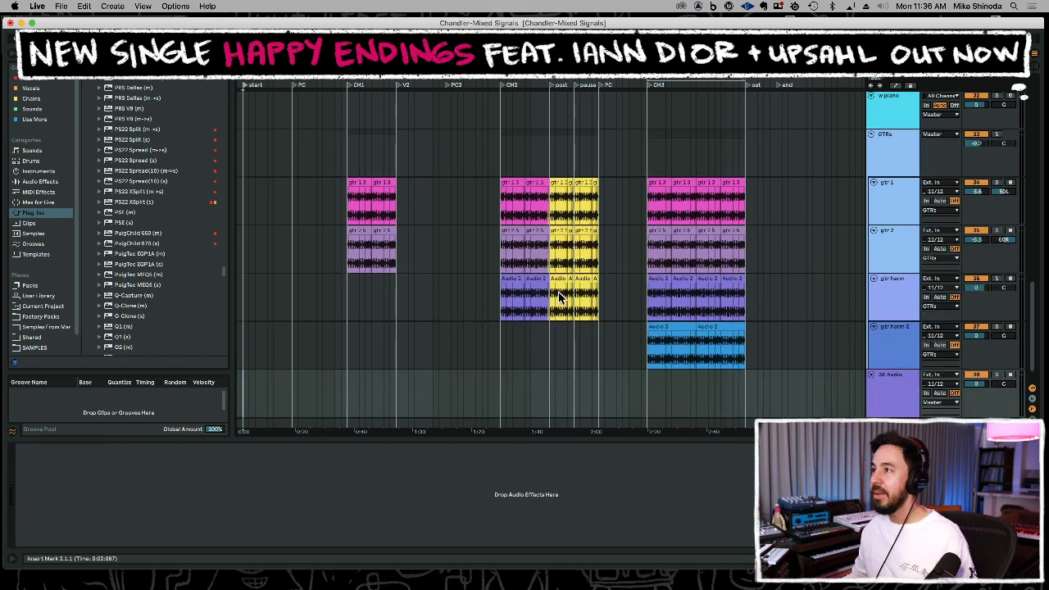
left_click_drag(652, 80, 241, 92)
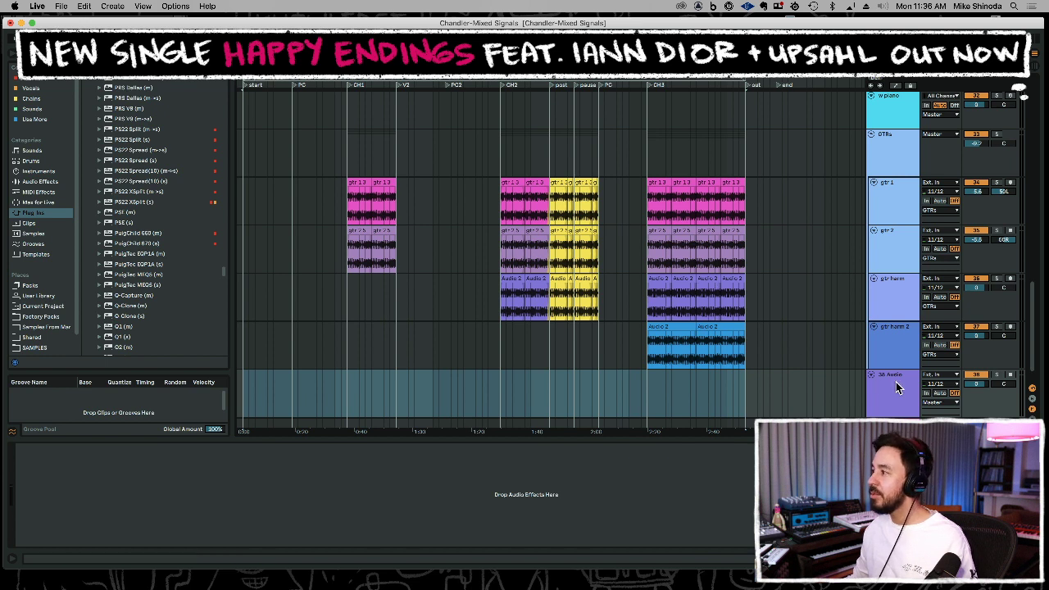
key("super+s")
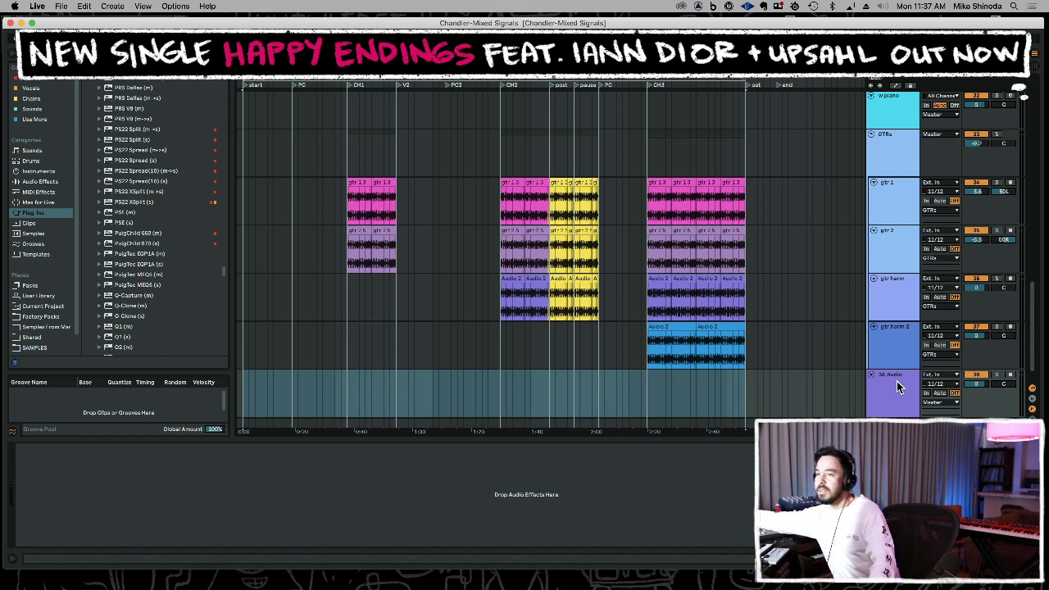
key("space")
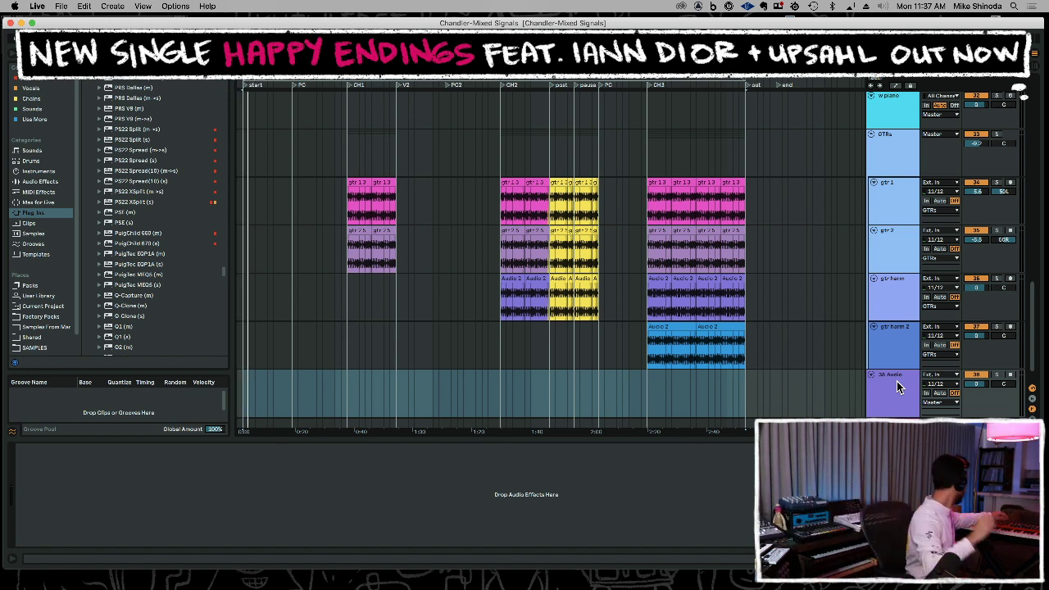
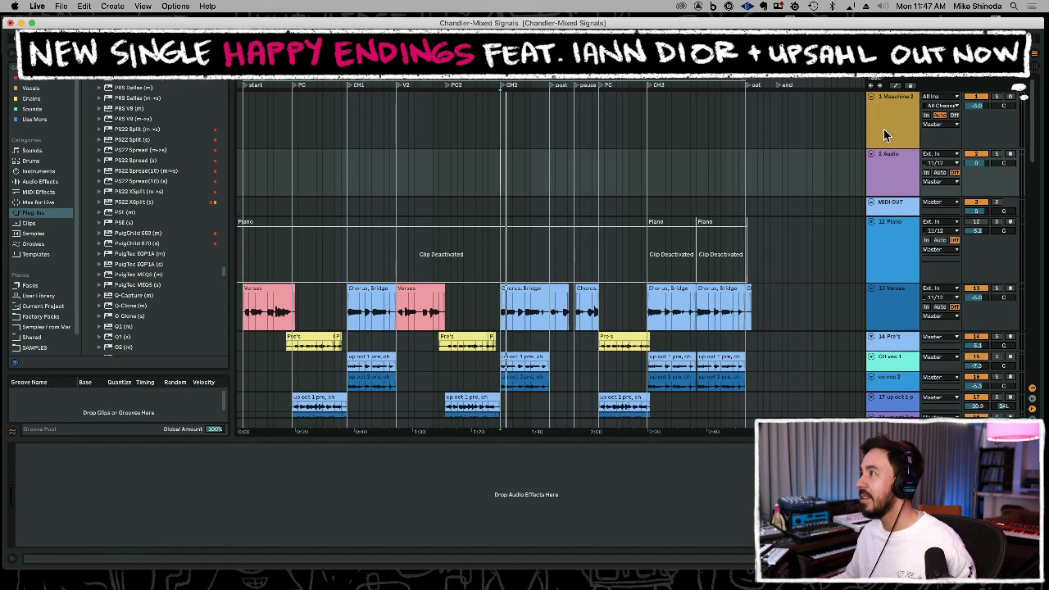
Bring the Maschine loop group's Pattern 1 onto the audio track 2 as an audio clip and place it at the song's start.
left_click(896, 107)
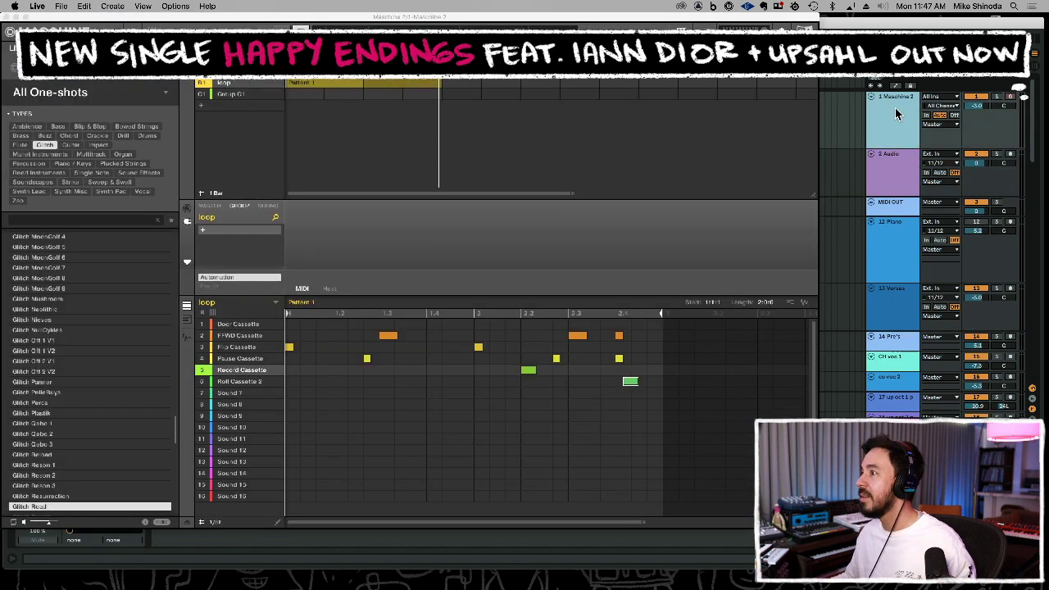
left_click_drag(803, 305, 849, 182)
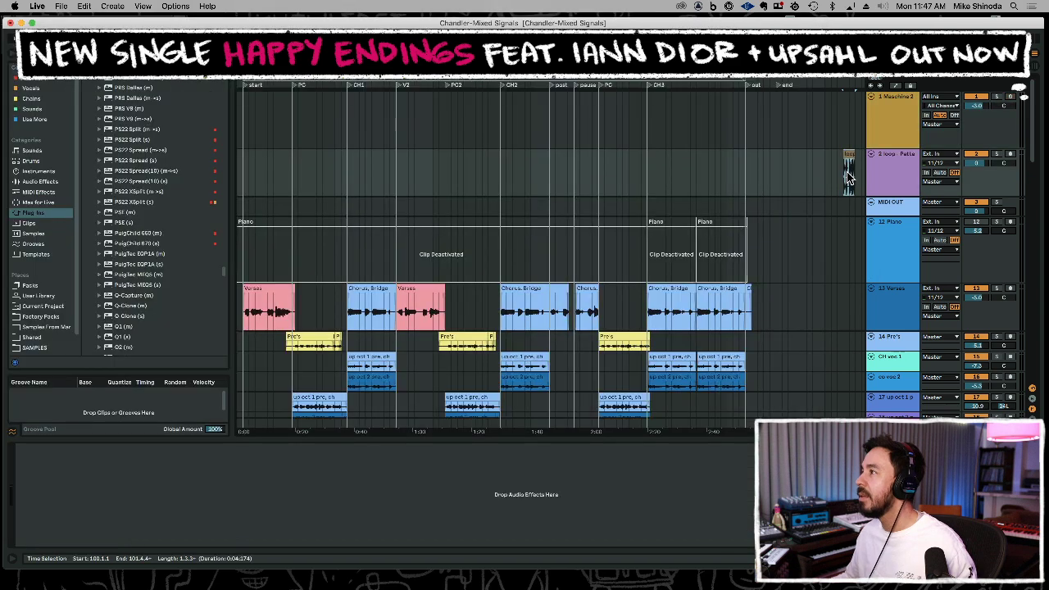
key("Delete")
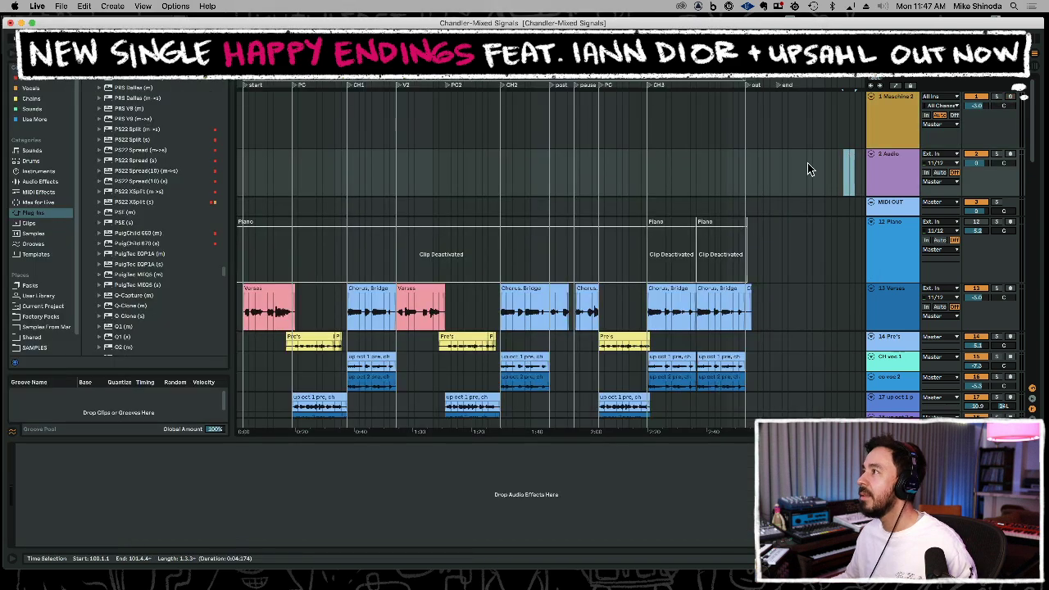
left_click(244, 185)
key("super+v")
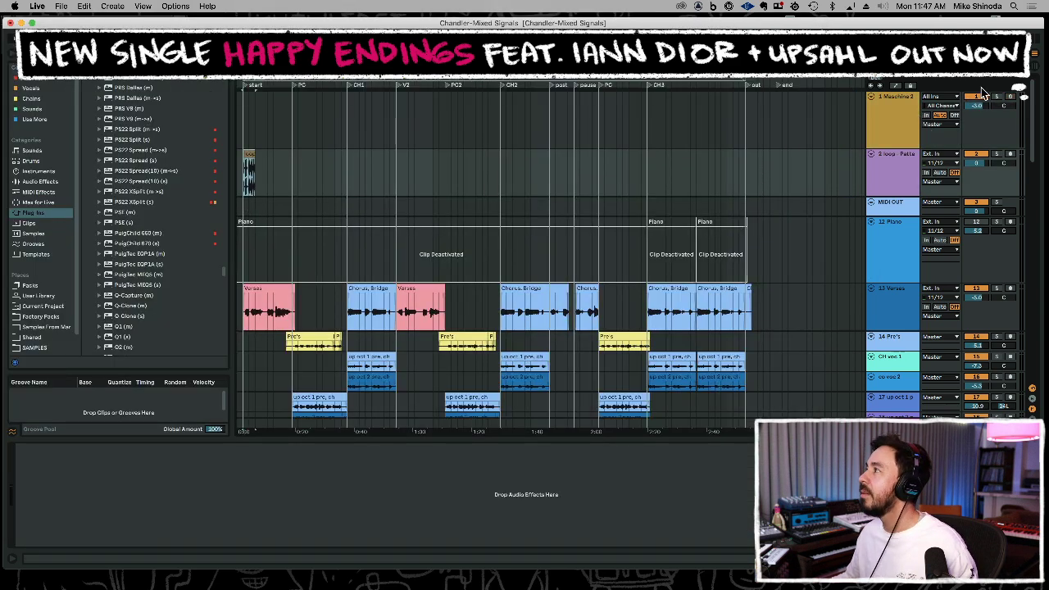
Mute the Maschine 2 track, play the song with the loop track and lower the loop's volume to -14.3 dB.
left_click(977, 96)
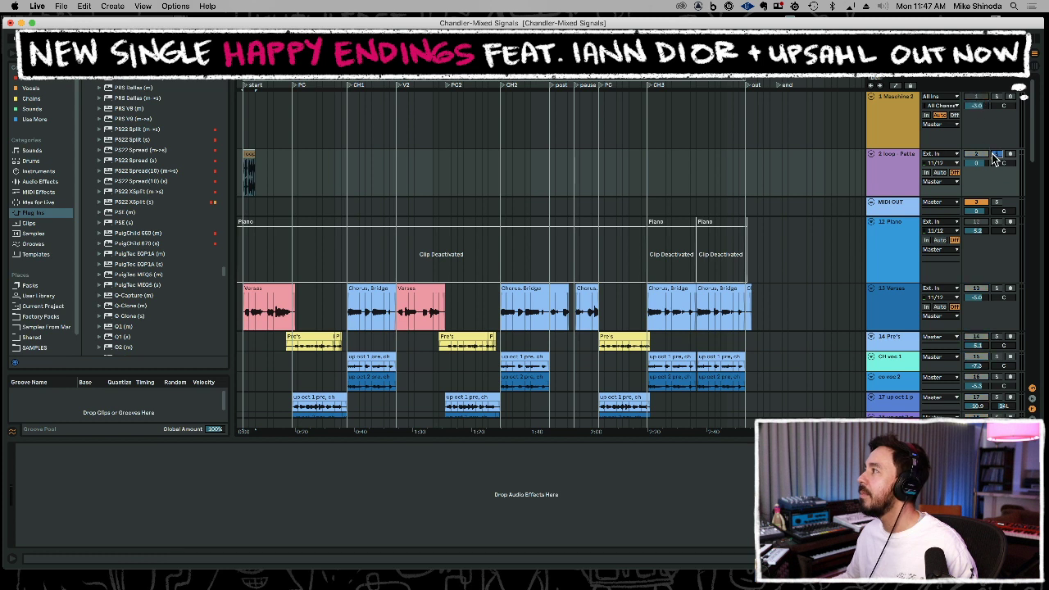
key("space")
left_click_drag(981, 164, 981, 154)
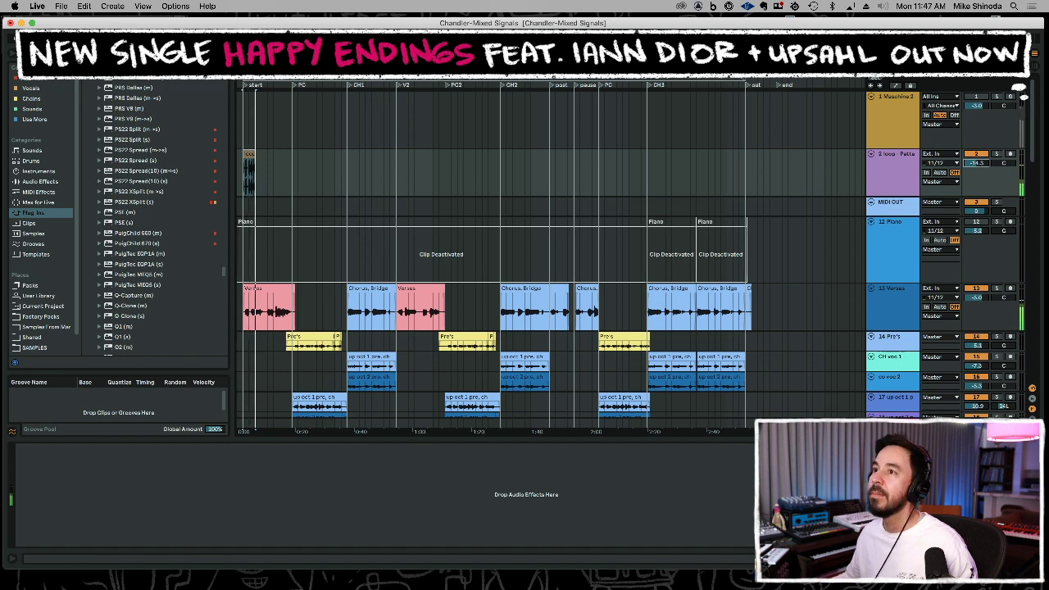
Duplicate the loop clip at the song's start three times so the loop reaches the PC marker.
left_click_drag(253, 80, 257, 122)
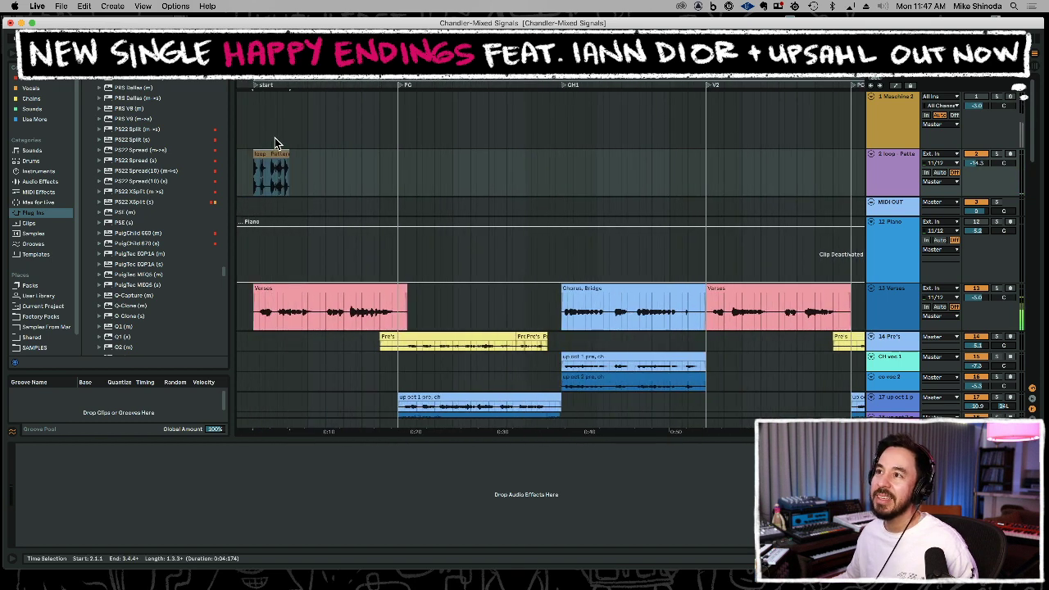
key("super+d")
key("super+d")
key("super+d")
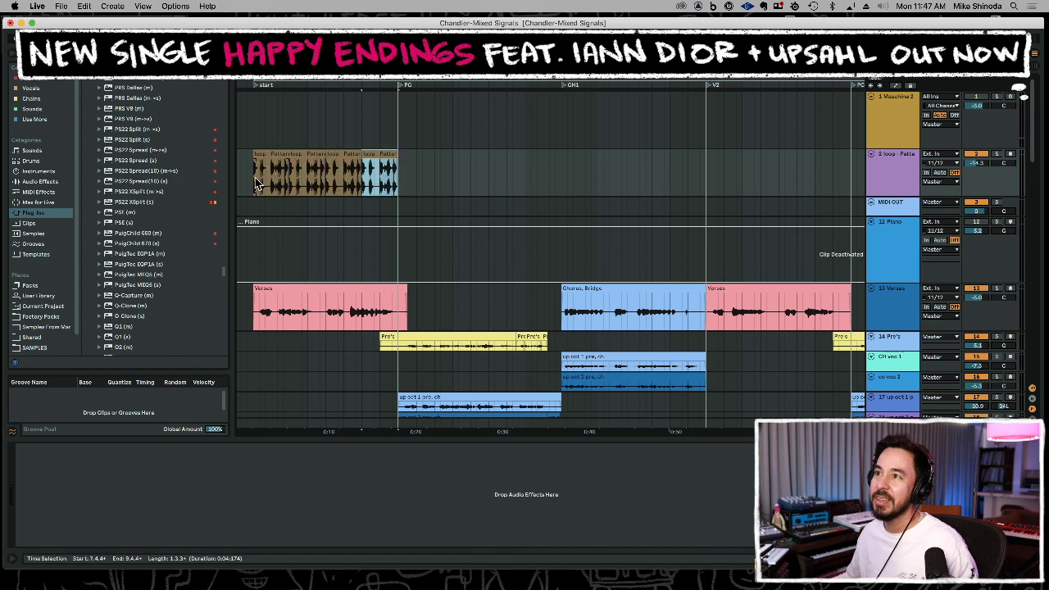
Select all the loop clips from start to PC, play the song and lower the loop track's volume to -15.6 dB.
left_click(254, 181, "shift")
key("space")
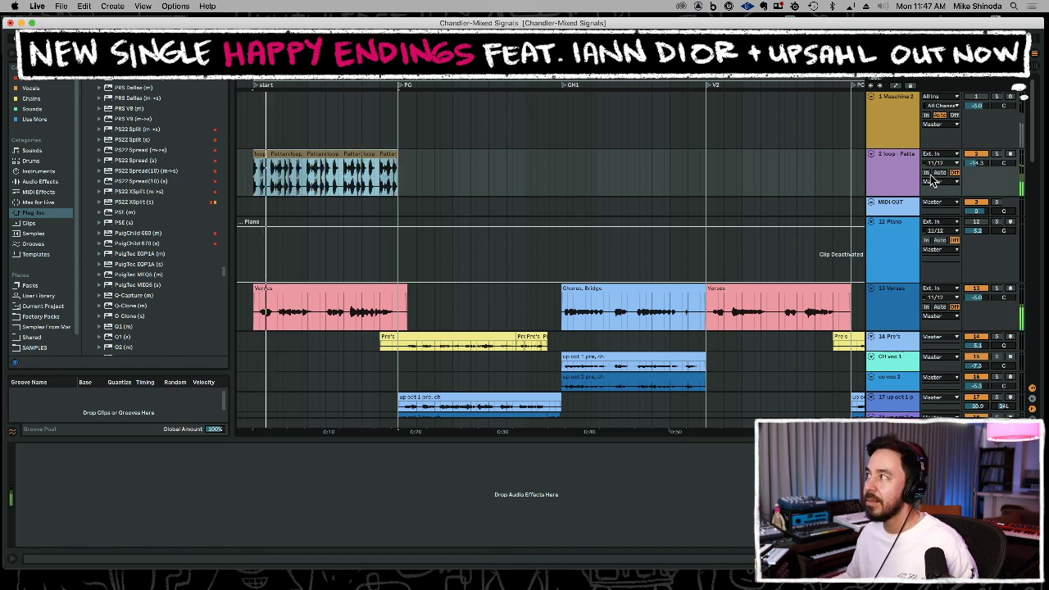
left_click_drag(975, 163, 974, 174)
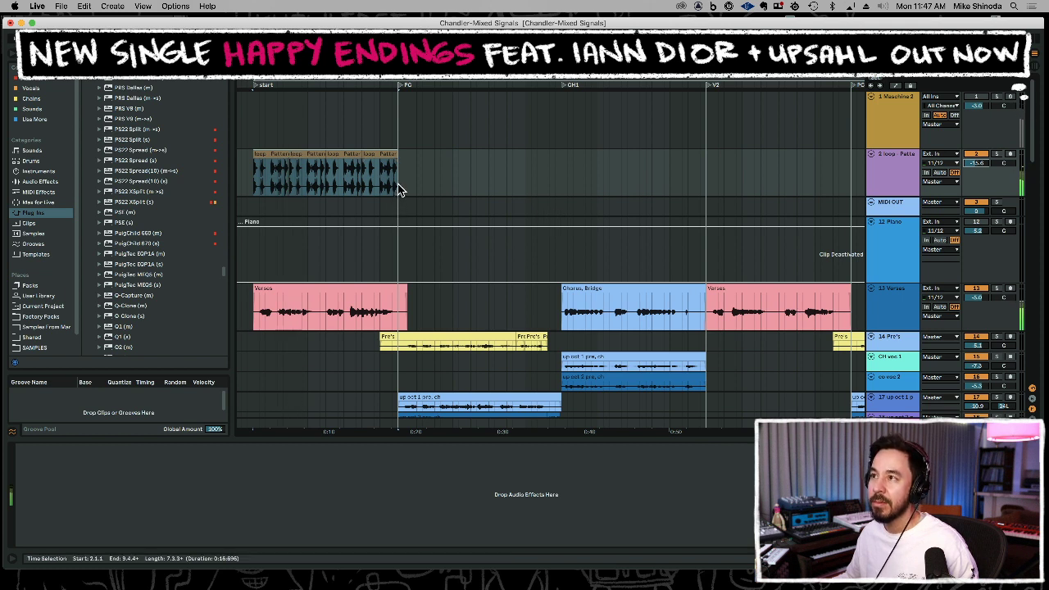
Duplicate the loop from 2.1.1 to 10.1.1 past the PC marker, and duplicate its first bar over the bar at 3.1.1.
left_click(254, 182)
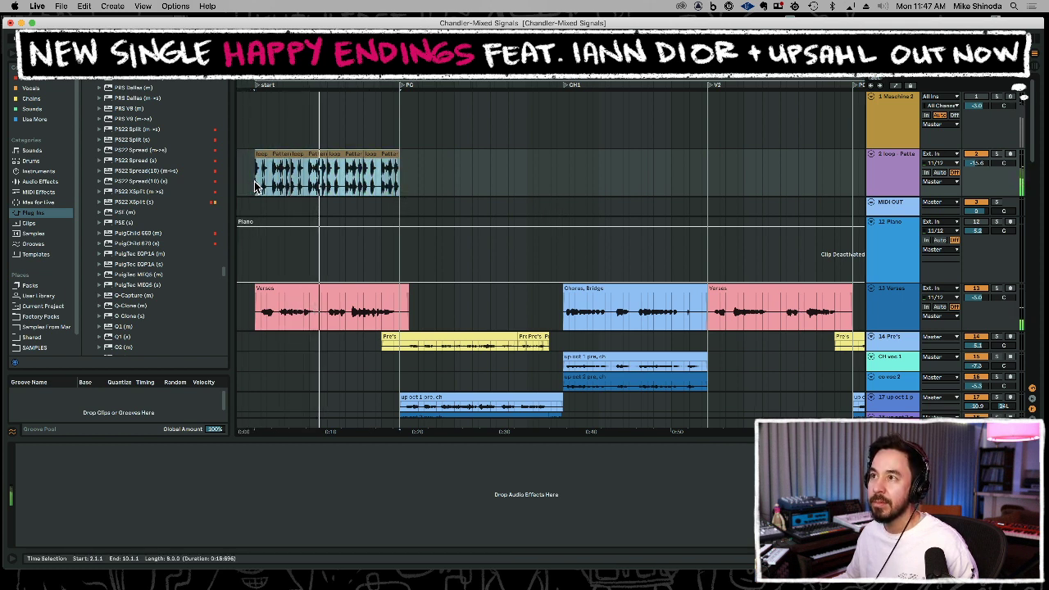
key("super+d")
left_click_drag(332, 82, 382, 147)
left_click_drag(363, 87, 459, 87)
left_click_drag(284, 175, 333, 175)
key("super+d")
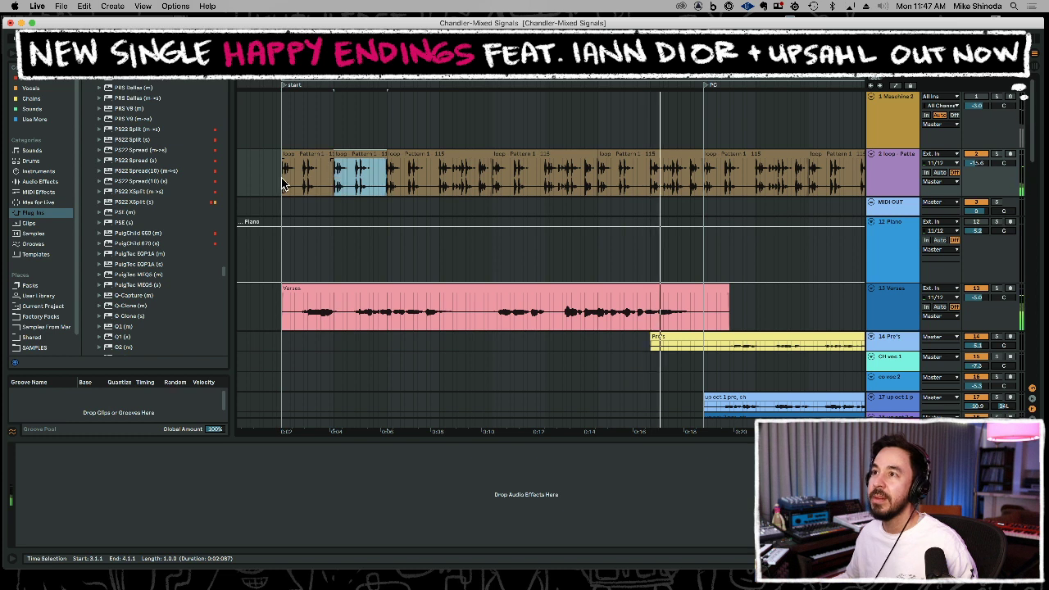
Select the four-bar loop phrase from 2.1.1 to 6.1.1 and duplicate it through the first verse and the PC section.
left_click_drag(282, 180, 493, 185)
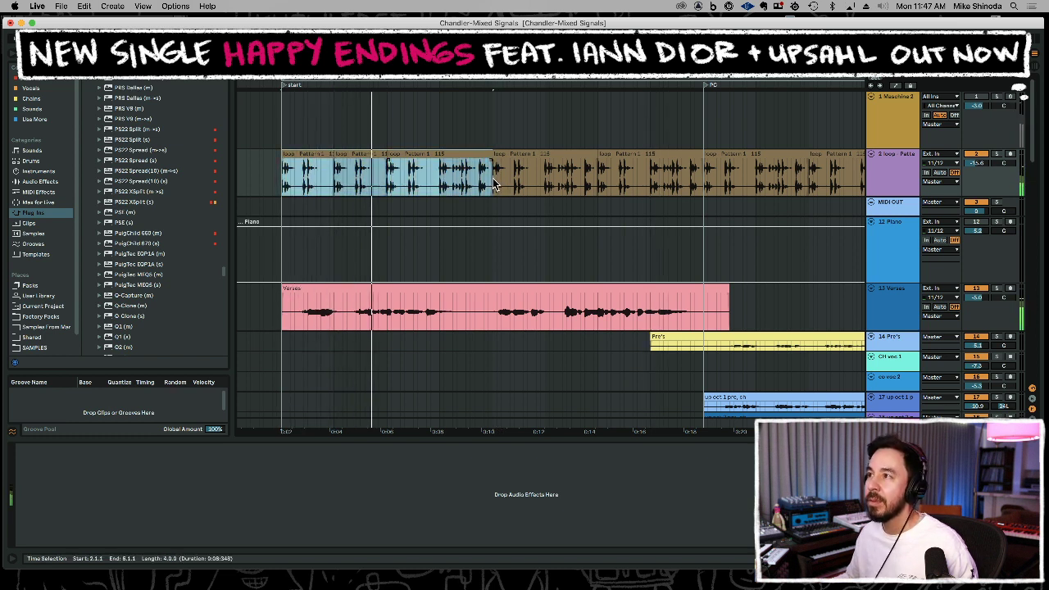
key("super+d")
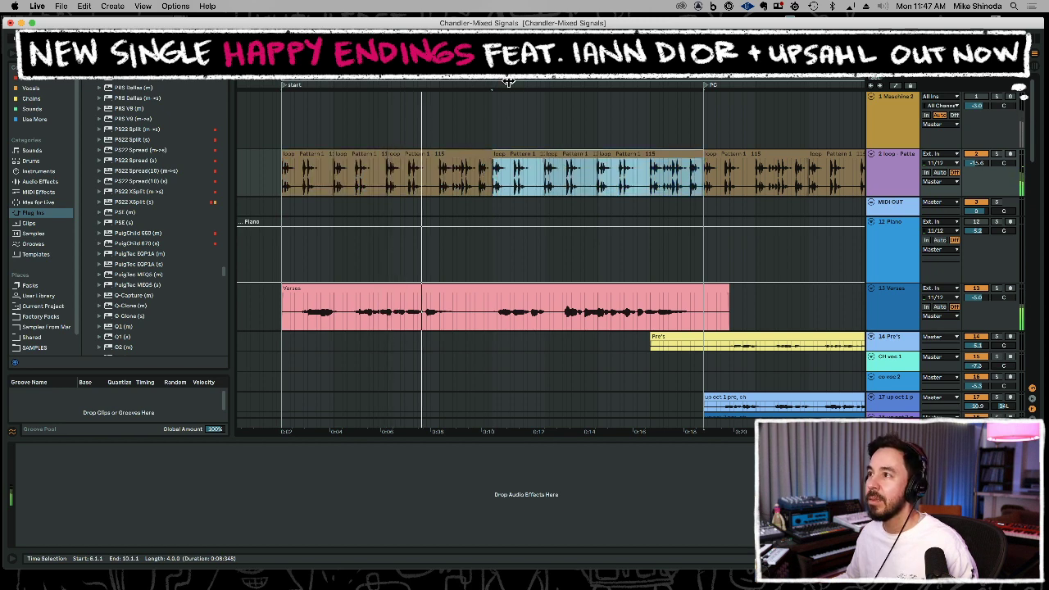
left_click_drag(508, 73, 393, 37)
key("minus")
key("super+d")
key("super+d")
Copy the four-bar loop phrase and paste it at the CH1 marker on the loop track.
key("super+c")
key("space")
left_click(684, 175)
key("super+v")
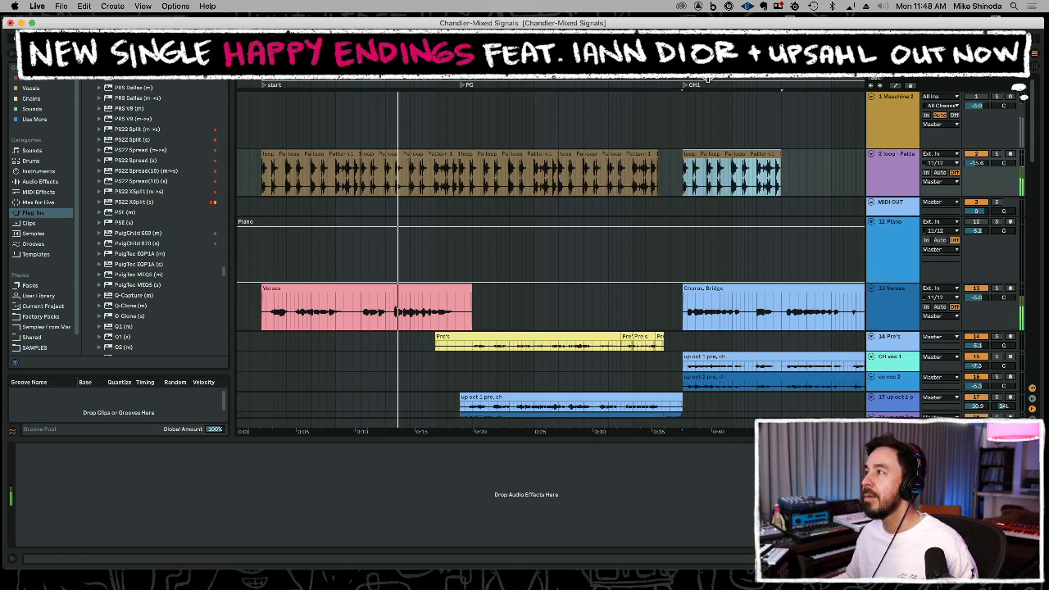
Move the loop track down the arrangement to sit directly below the MS March track.
left_click_drag(897, 168, 890, 295)
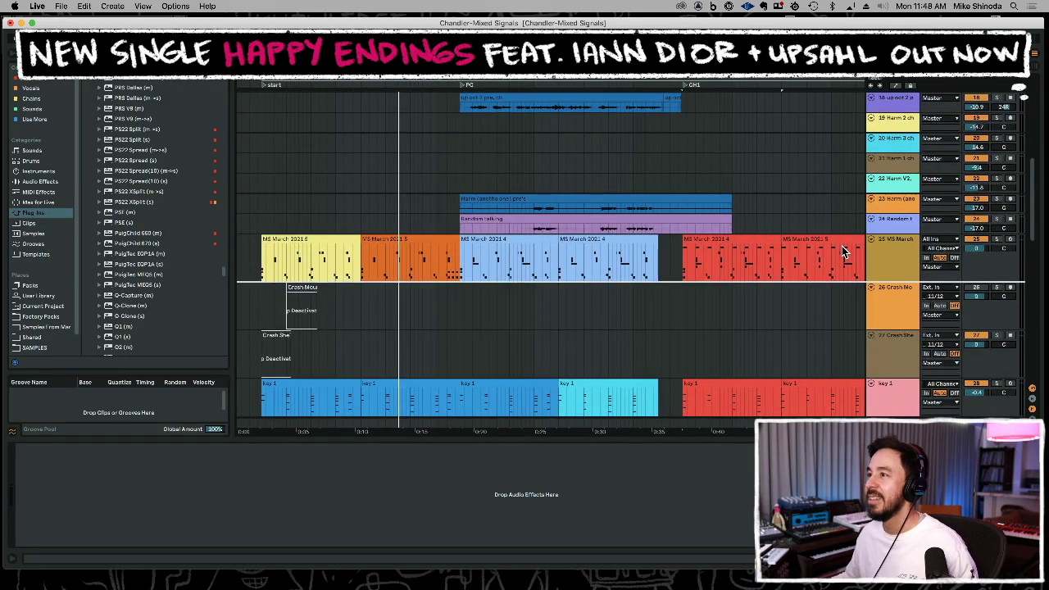
left_click_drag(842, 246, 718, 264)
scroll(681, 227, "down", 3)
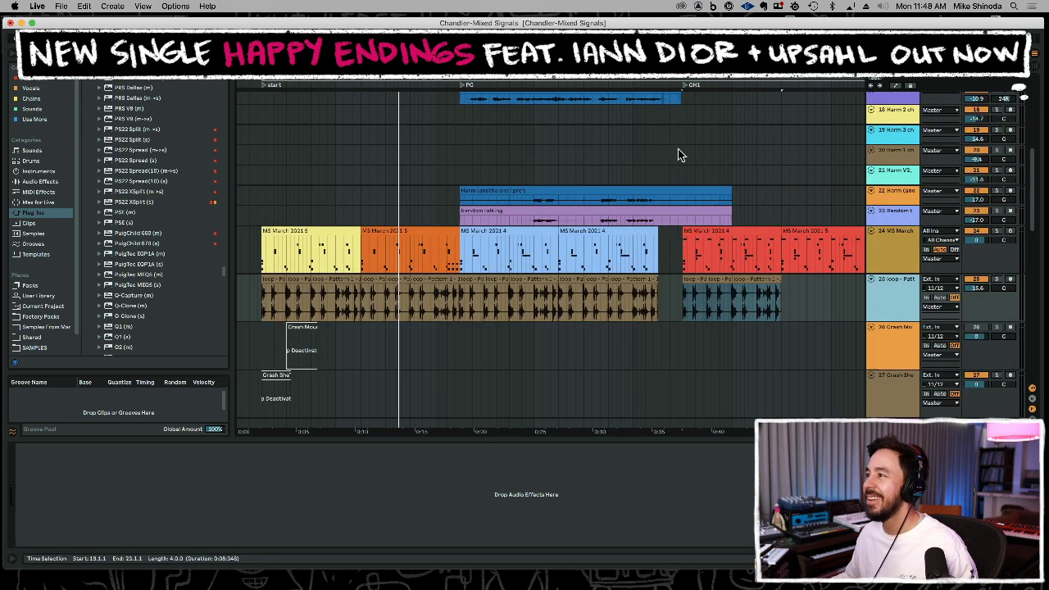
Select the four-bar loop phrase at CH1 and duplicate it three times up to the PC2 marker.
left_click_drag(680, 78, 477, 73)
left_click(484, 296)
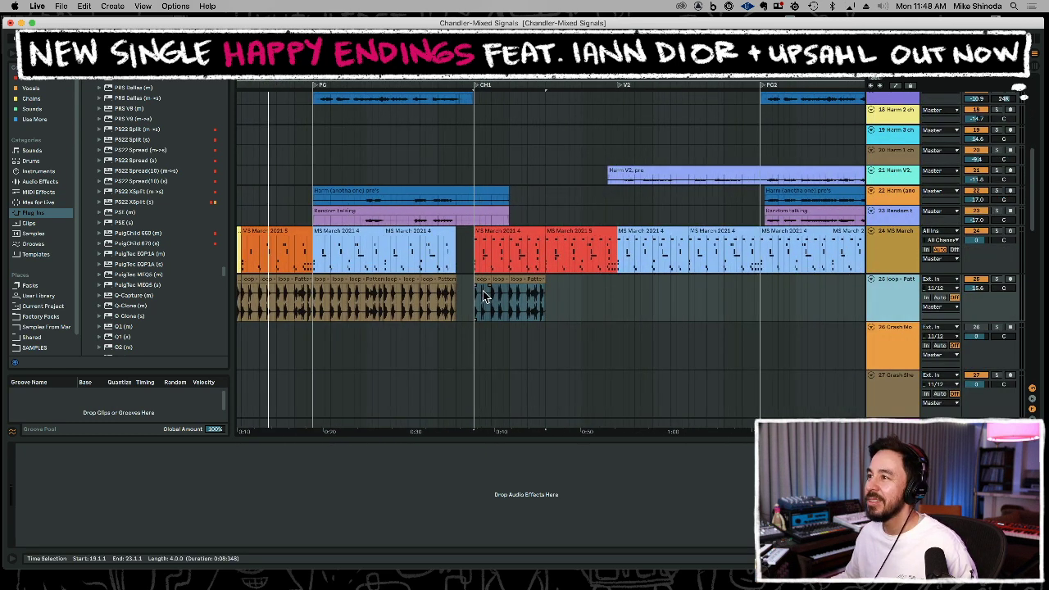
left_click_drag(472, 308, 546, 304)
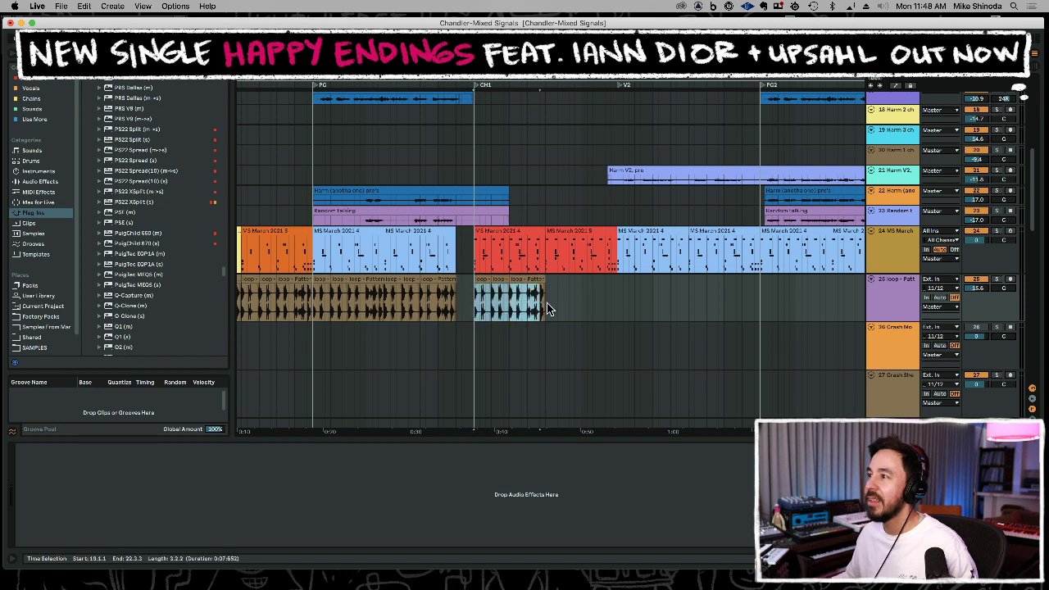
key("super+d")
key("super+d")
key("super+d")
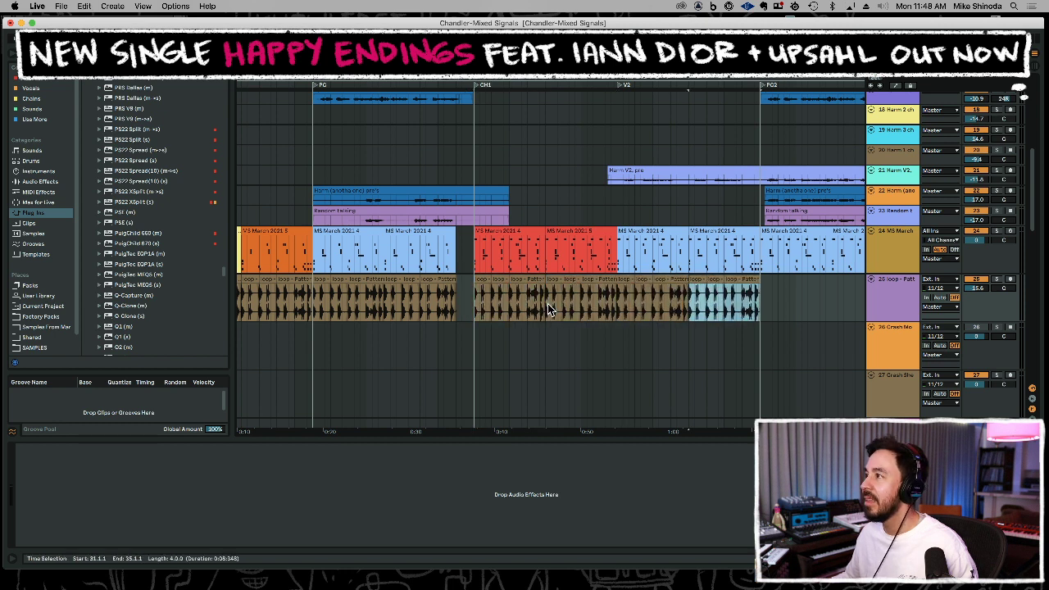
Continue duplicating the loop through PC2, leaving the gap just before CH2 empty like the MS March clips.
left_click_drag(626, 73, 515, 56)
key("super+d")
key("super+d")
key("super+d")
key("super+d")
key("super+d")
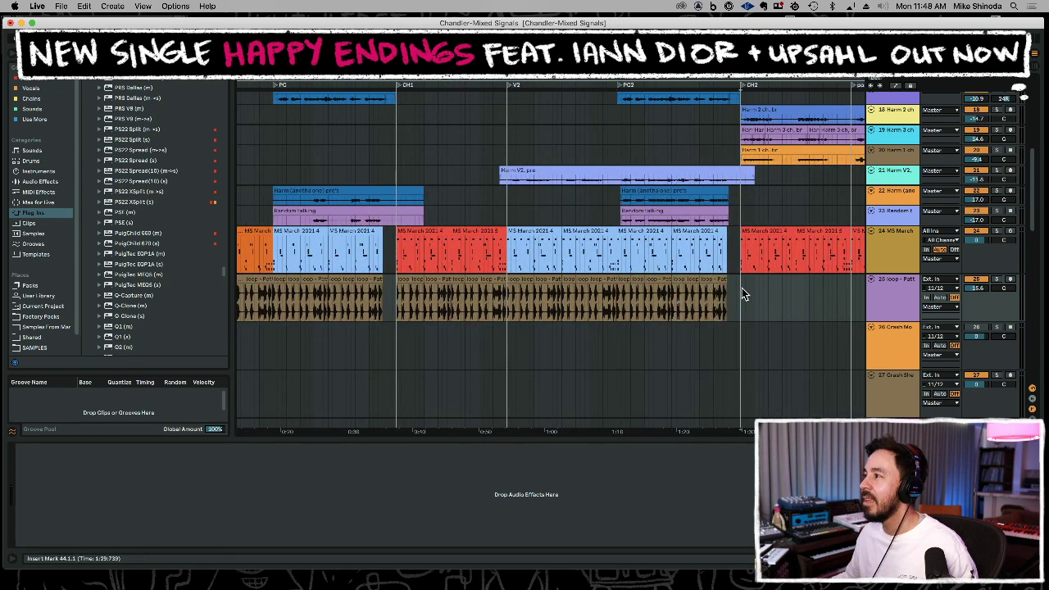
Fill the loop track with repeats of the four-bar phrase from CH2 through post, pause, PC and CH3.
left_click_drag(811, 73, 532, 59)
key("super+d")
key("super+d")
key("super+d")
key("super+d")
key("super+d")
key("super+d")
key("super+d")
key("super+d")
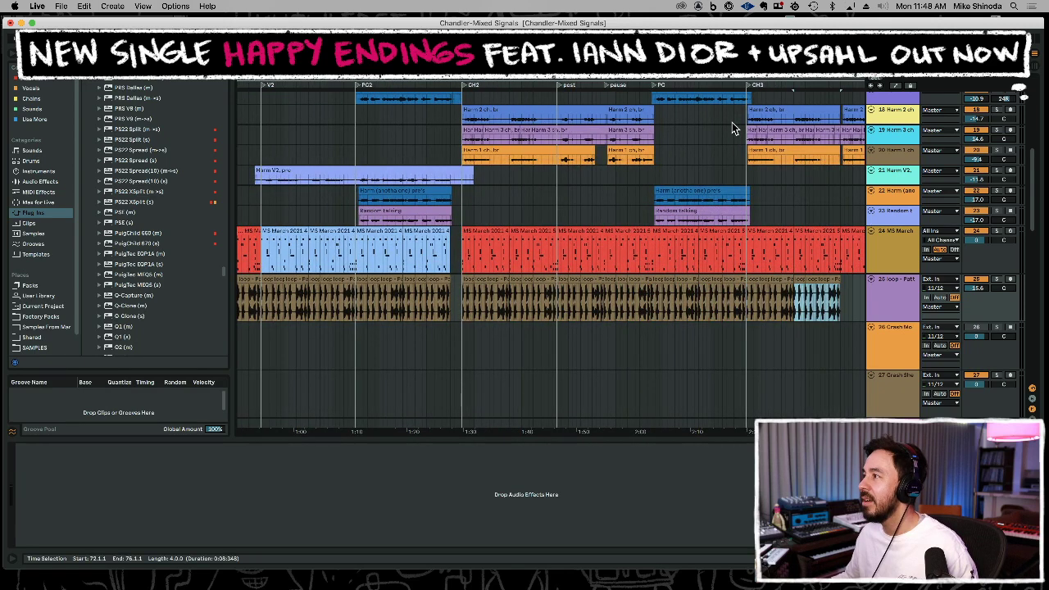
key("super+d")
Extend the loop past the out marker and delete the part beyond the end of the yellow MS March clip.
left_click(781, 190)
left_click_drag(823, 72, 618, 246)
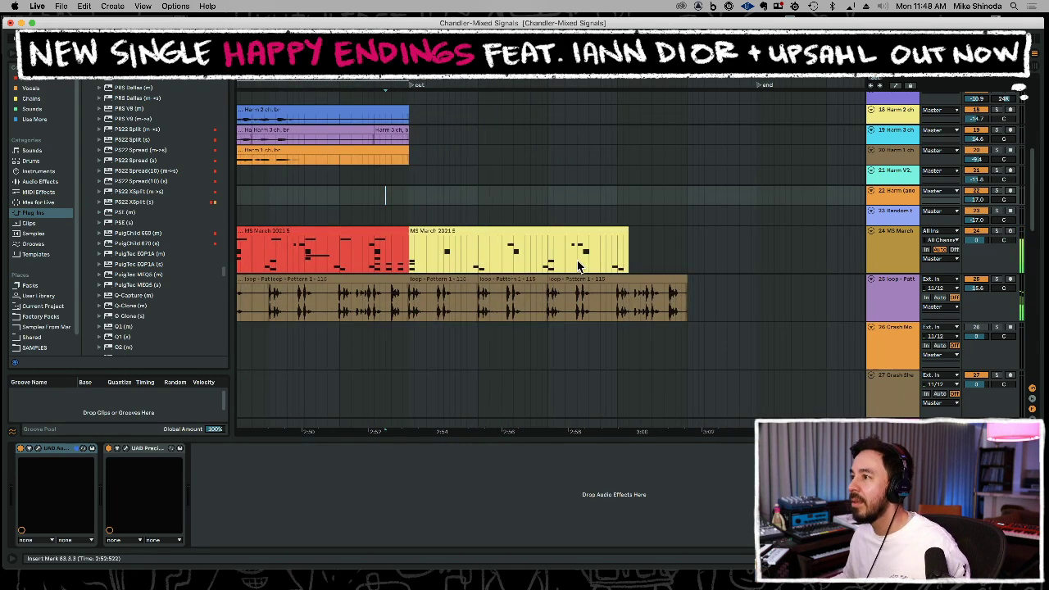
left_click(533, 280)
key("super+d")
key("super+d")
left_click_drag(715, 305, 642, 300)
key("Delete")
key("space")
double_click(598, 75)
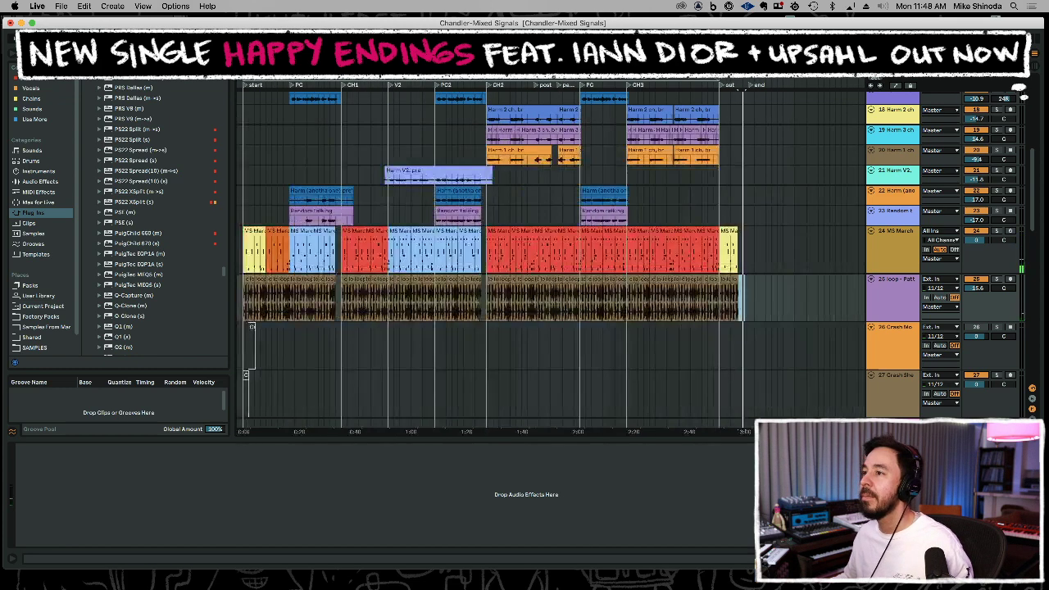
Play the song from 8.1.1 and set the loop track's volume to -17.6 dB.
left_click(280, 176)
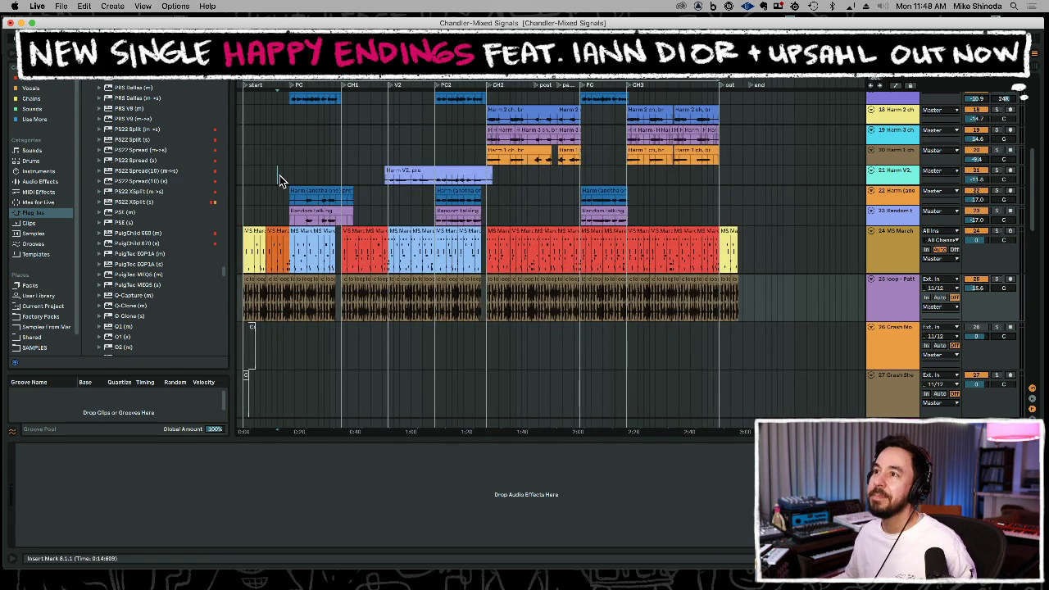
left_click_drag(973, 288, 974, 293)
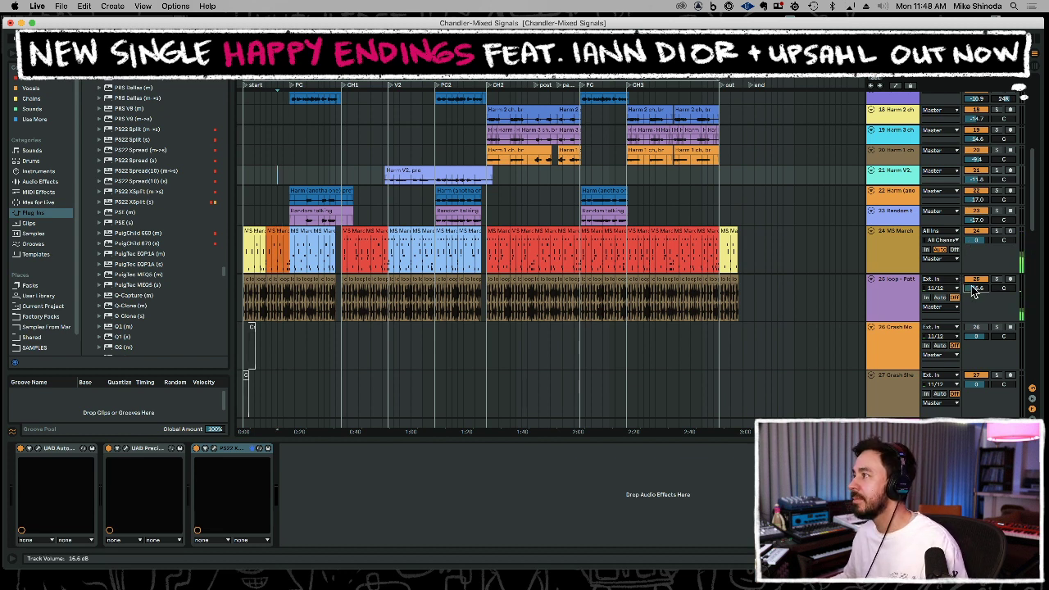
key("Down")
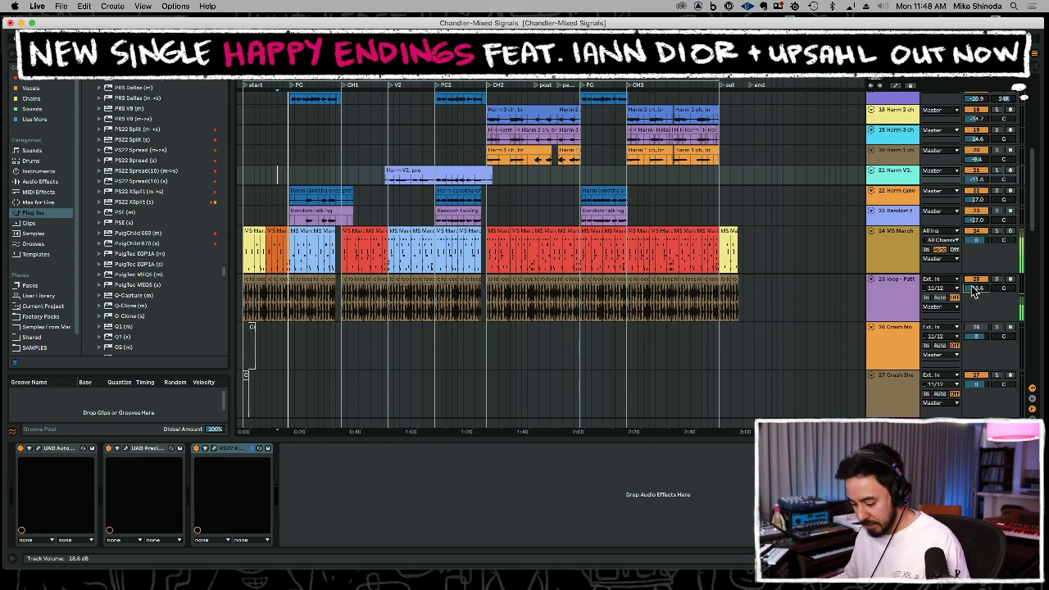
key("Up")
key("Up")
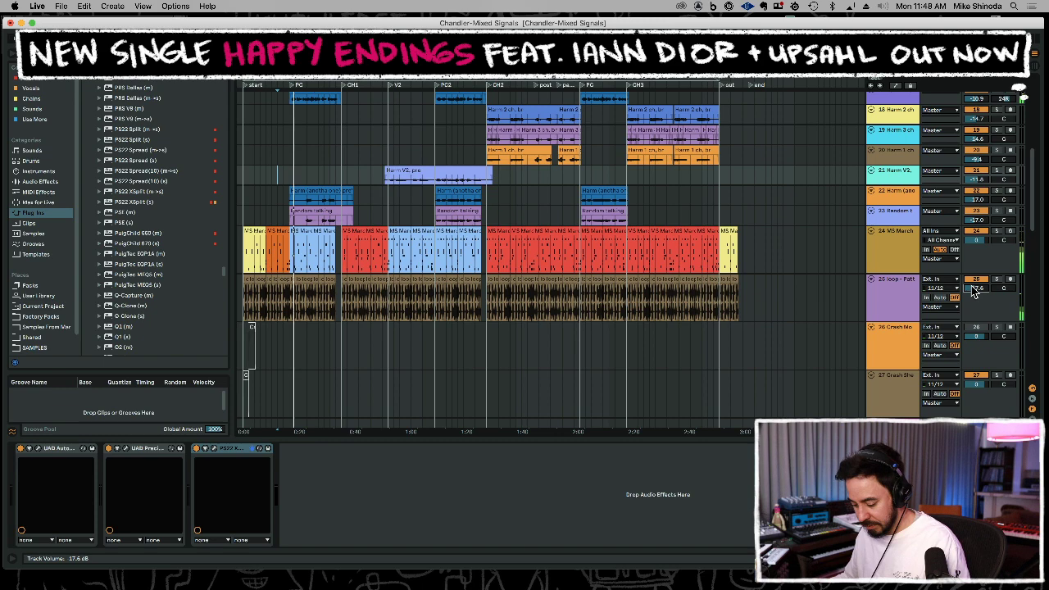
Activate the Maschine 2 track, open its Maschine plug-in and audition Group C1's sounds over the song.
scroll(895, 270, "up", 10)
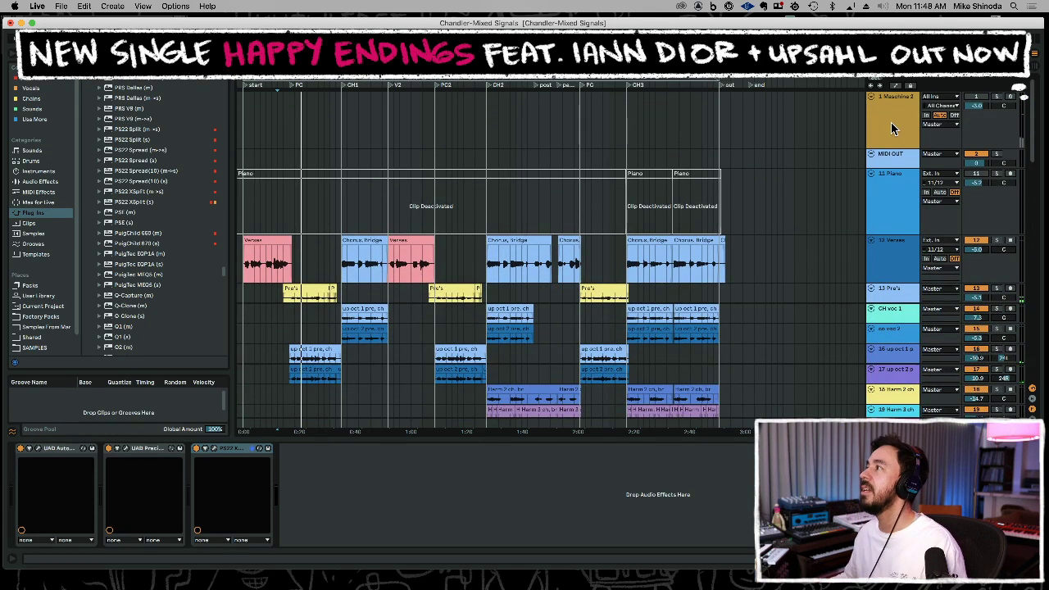
left_click(891, 122)
left_click(975, 99)
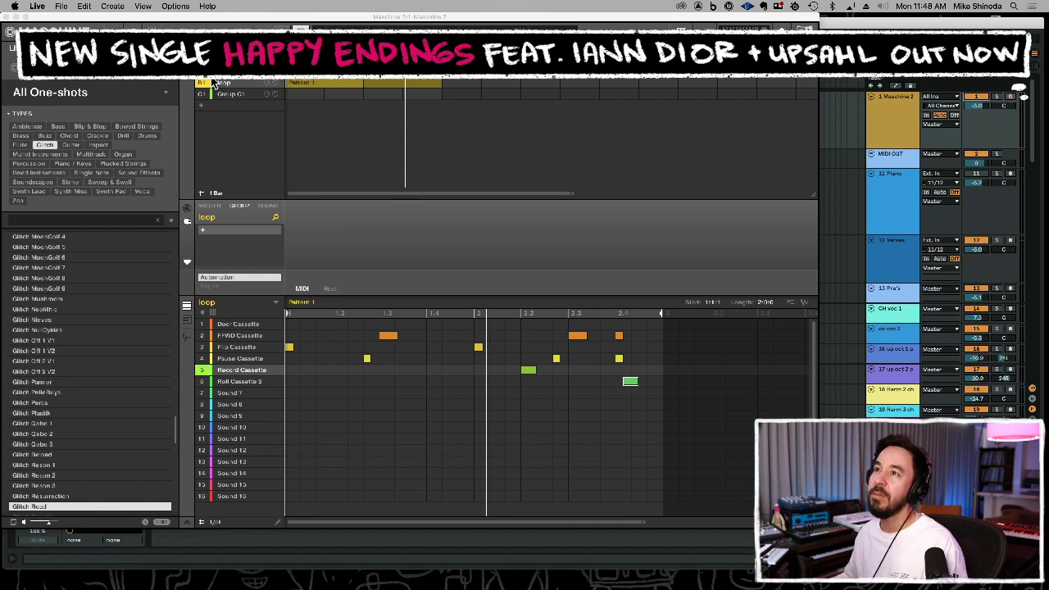
left_click(233, 95)
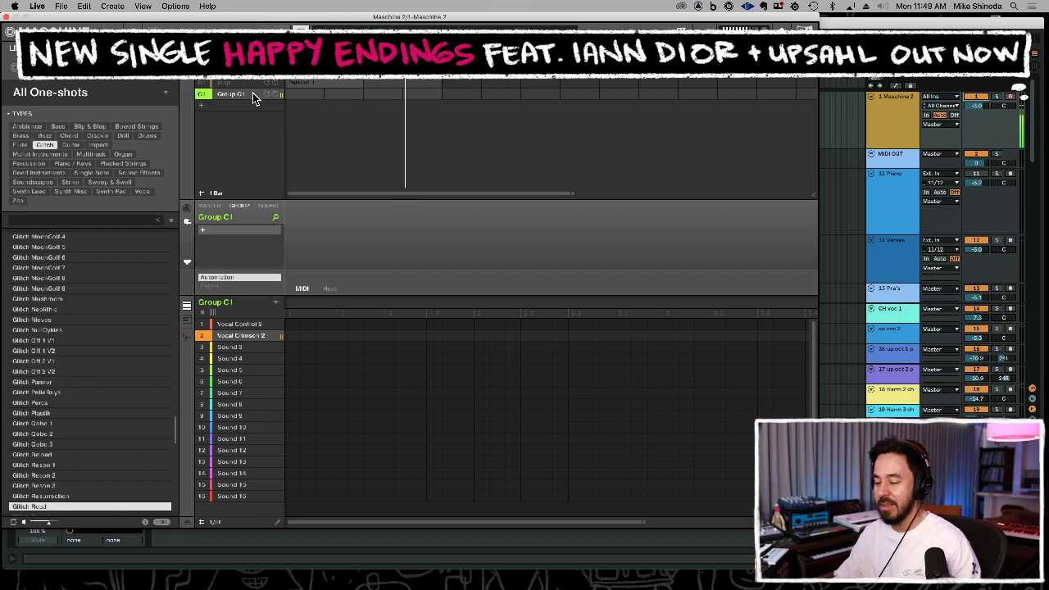
key("space")
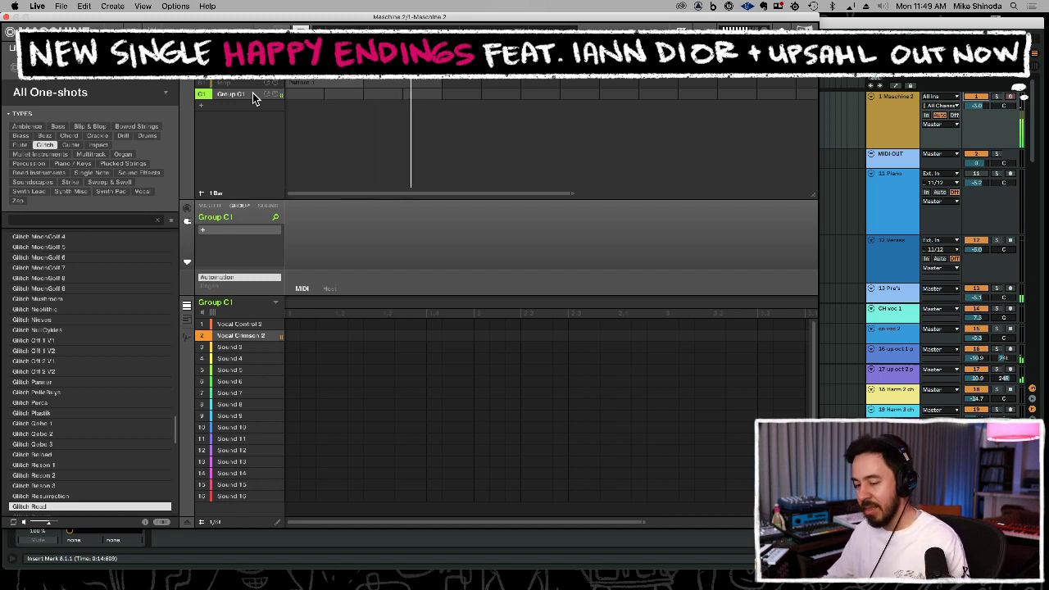
key("space")
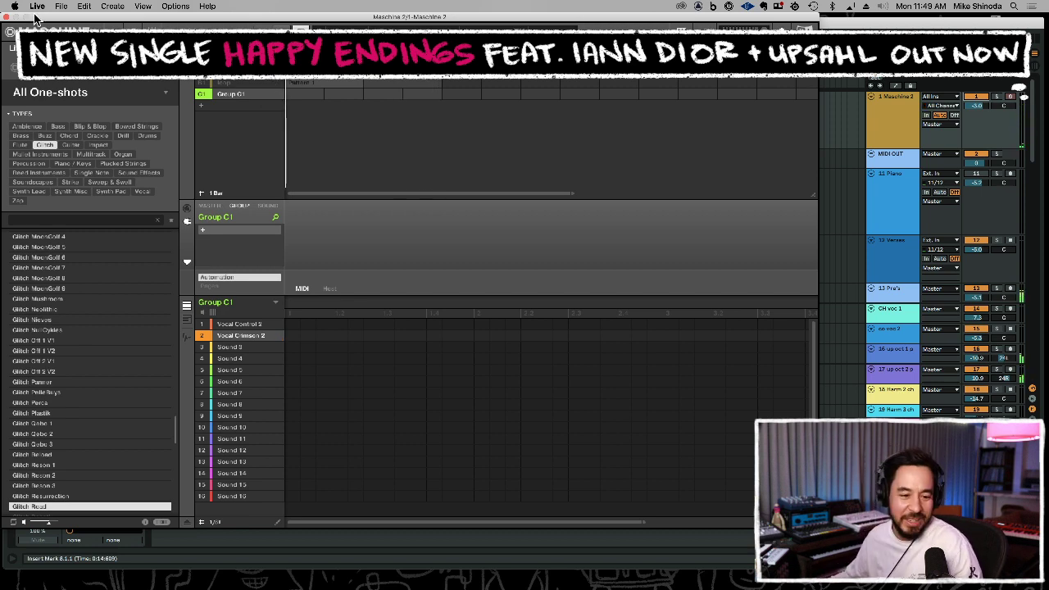
Mute Group C1 in Maschine and close the plug-in window.
left_click_drag(44, 16, 54, 16)
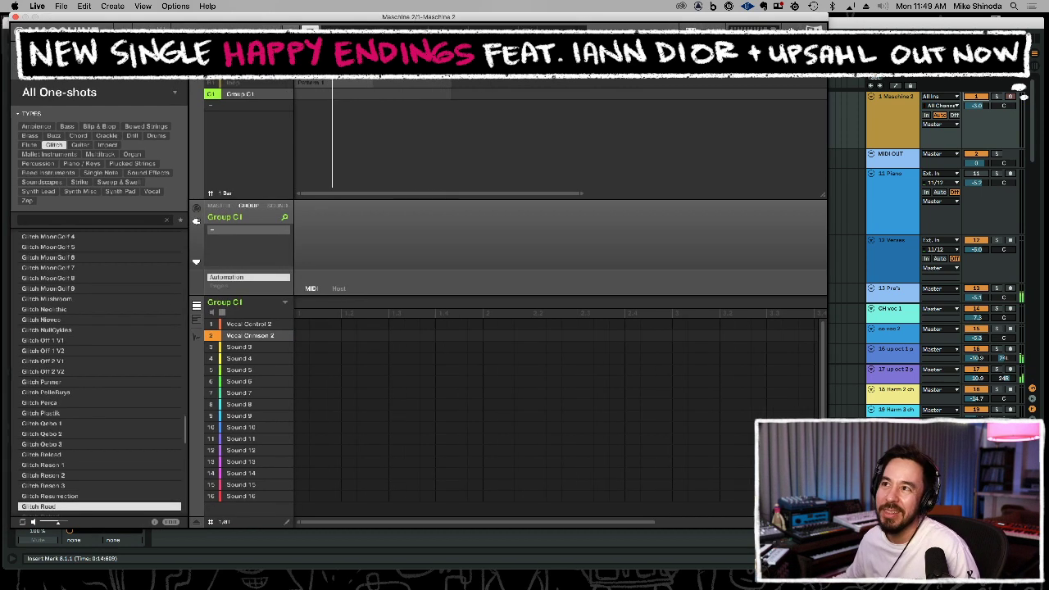
left_click(220, 97)
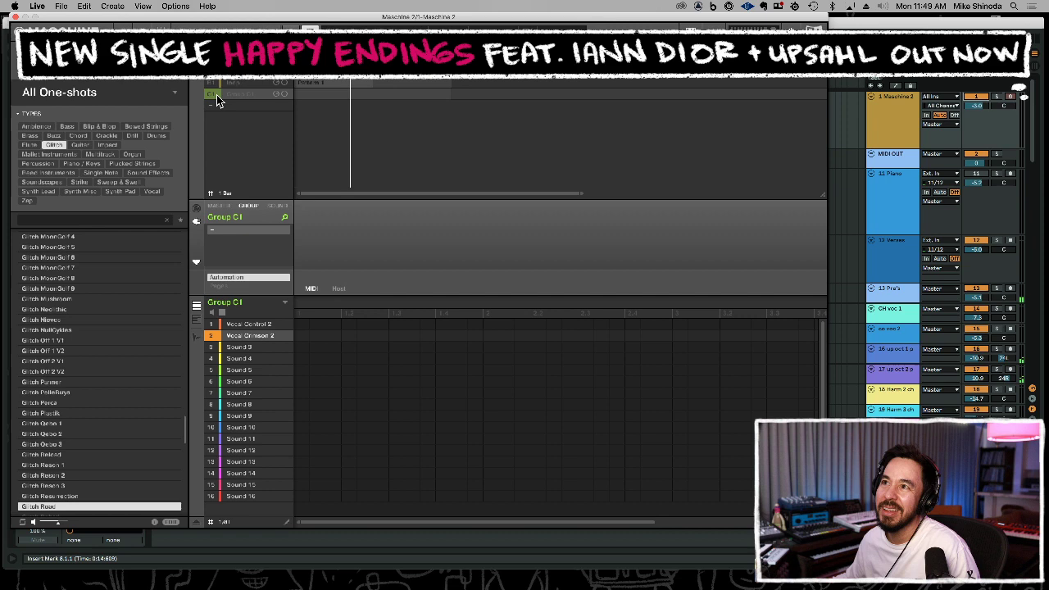
left_click(16, 17)
Play the first chorus from 20.4.2 with CH voc 1 soloed, and select the Verses track.
scroll(603, 205, "down", 3)
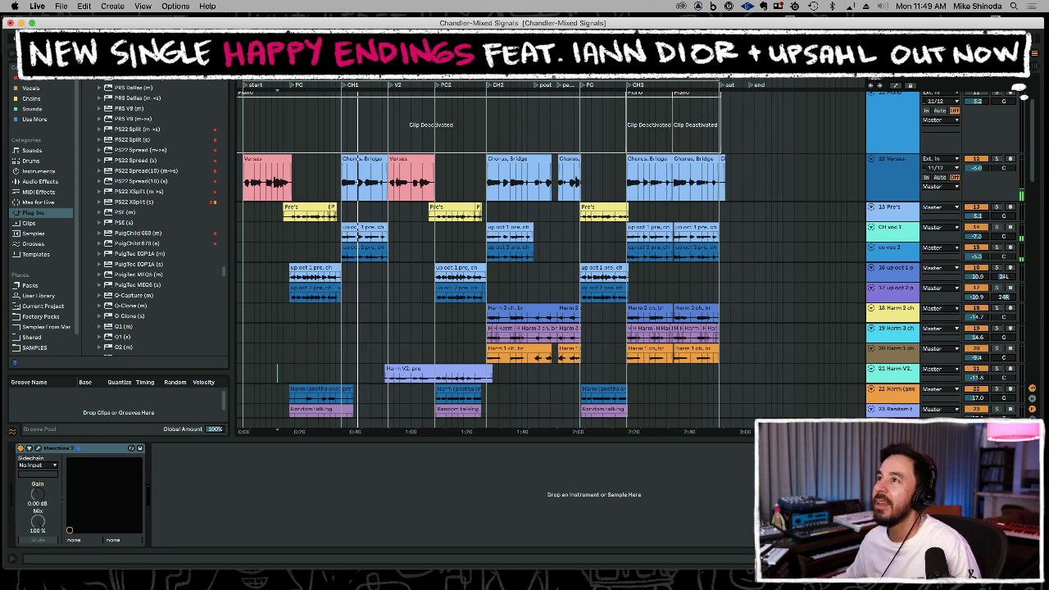
left_click_drag(362, 79, 445, 138)
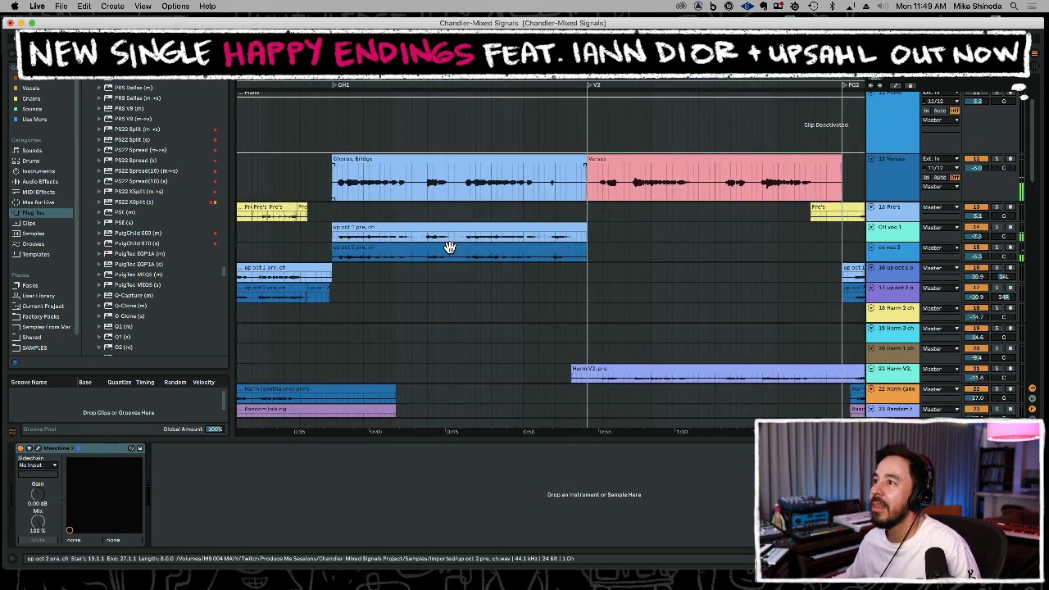
left_click(395, 239)
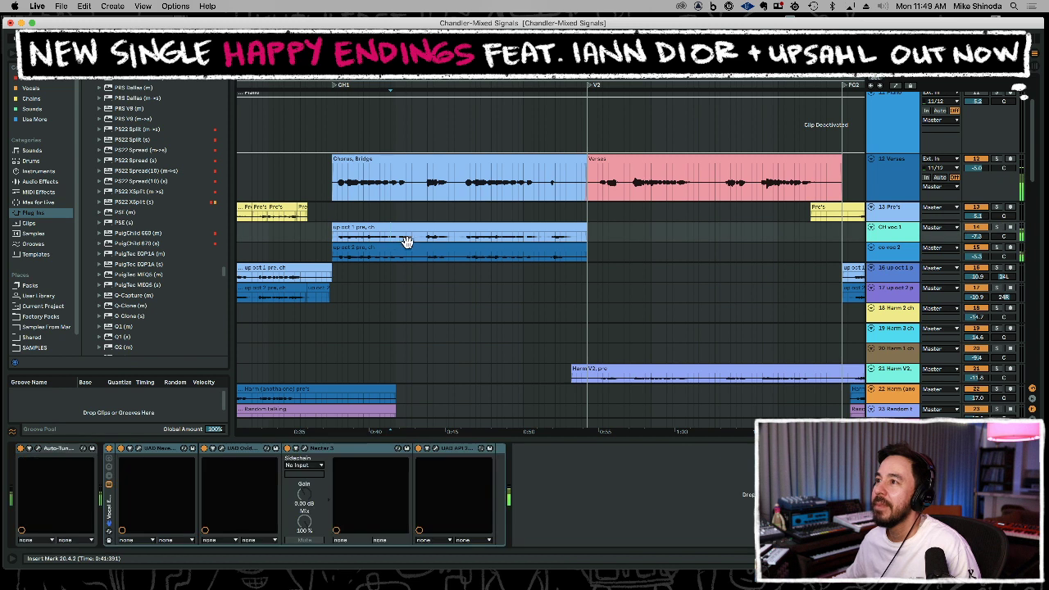
left_click(997, 228)
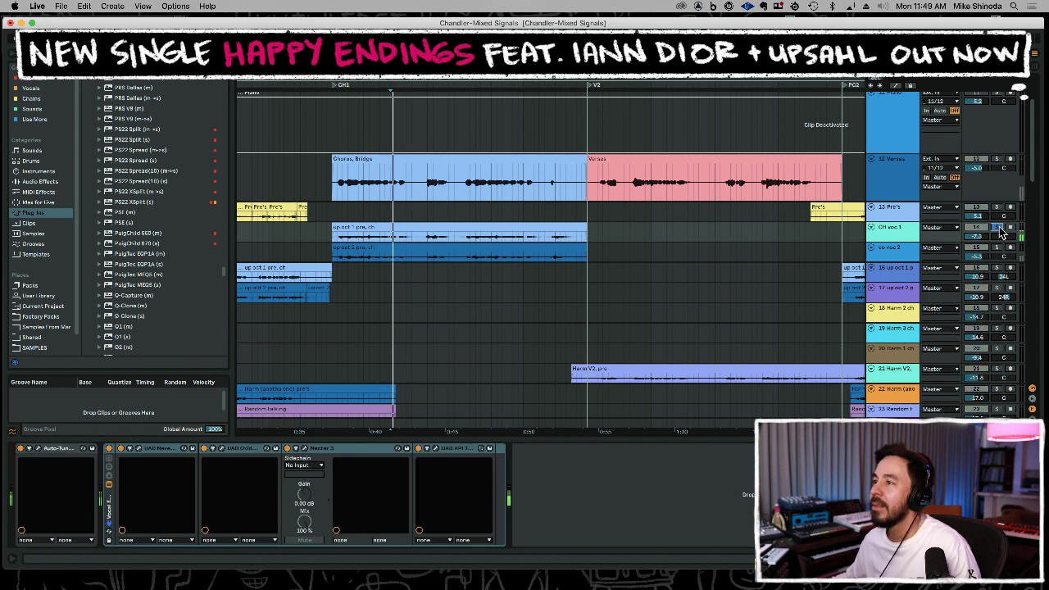
left_click(894, 172)
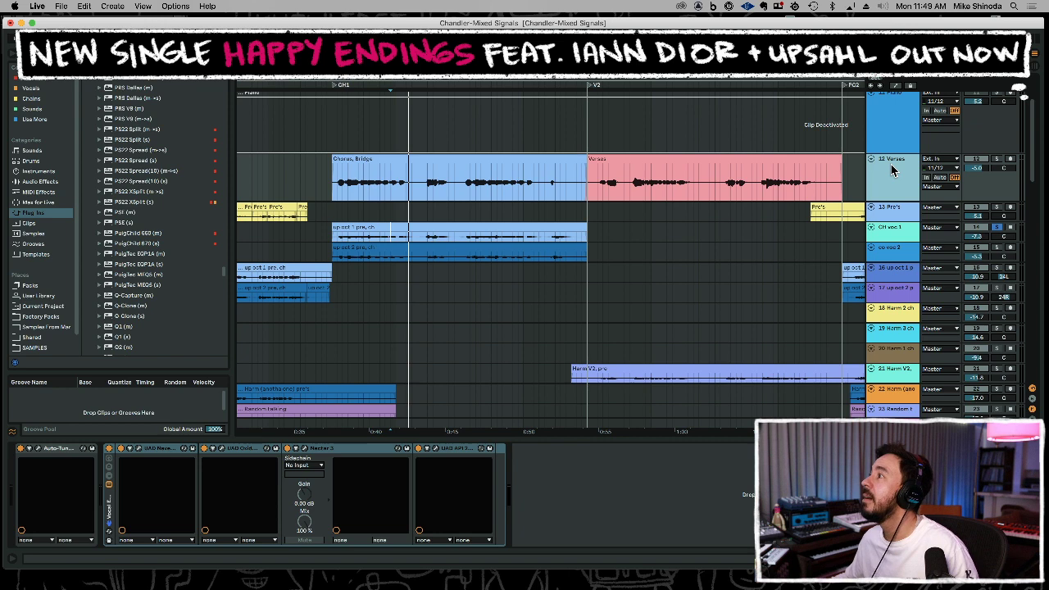
key("minus")
key("minus")
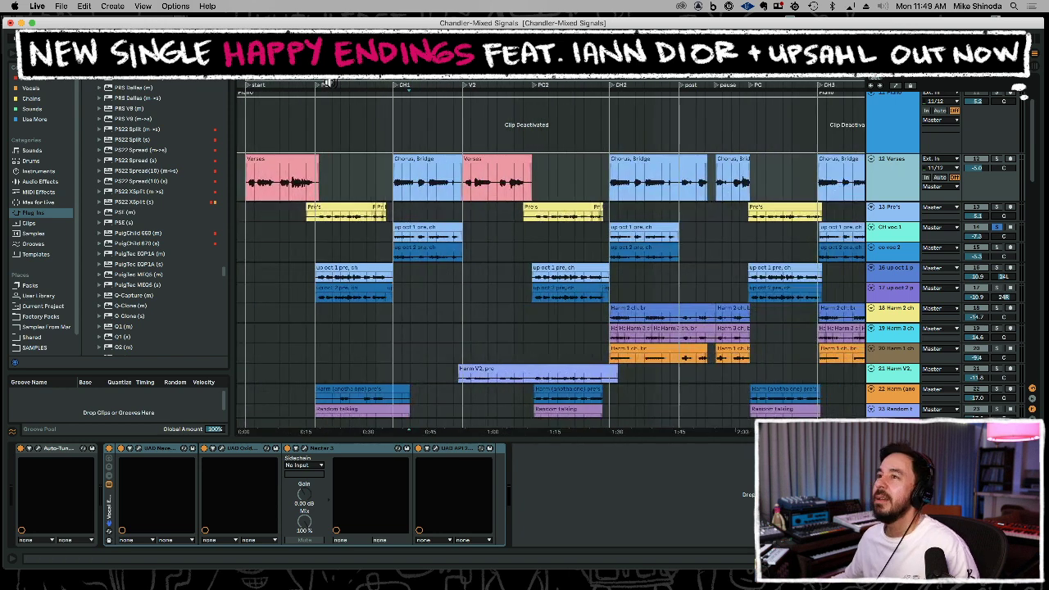
Move the crash clip on track 26 from the song's start to the start of CH1, activate it and set the volume to -24.2 dB.
left_click(250, 139)
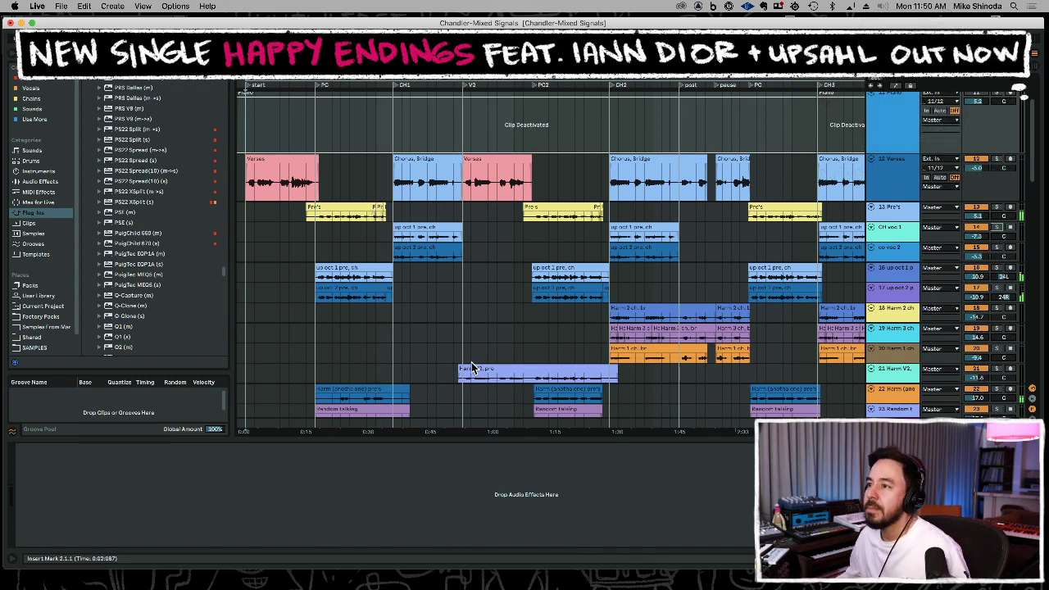
scroll(452, 358, "down", 5)
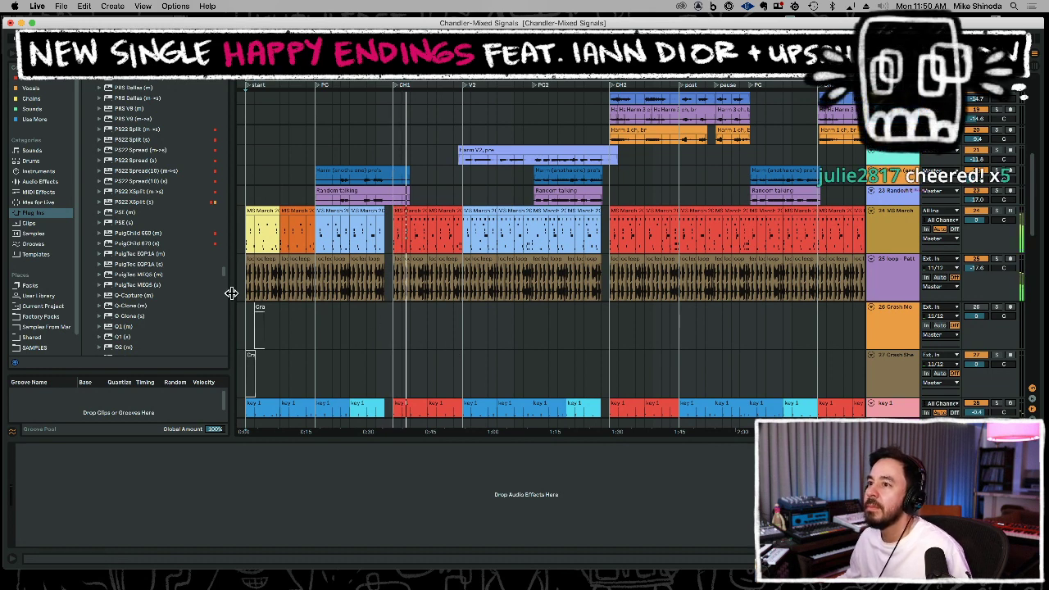
left_click(258, 312)
key("super+x")
left_click(394, 322)
key("super+v")
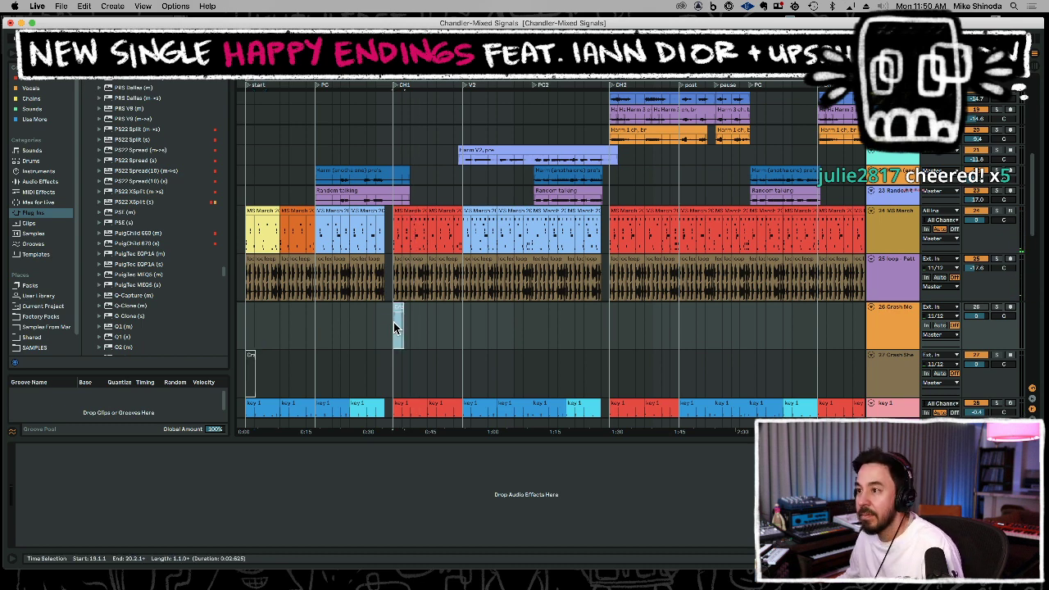
left_click(977, 308)
mouse_move(979, 317)
left_mouse_down()
mouse_move(979, 298)
mouse_move(979, 321)
left_mouse_up()
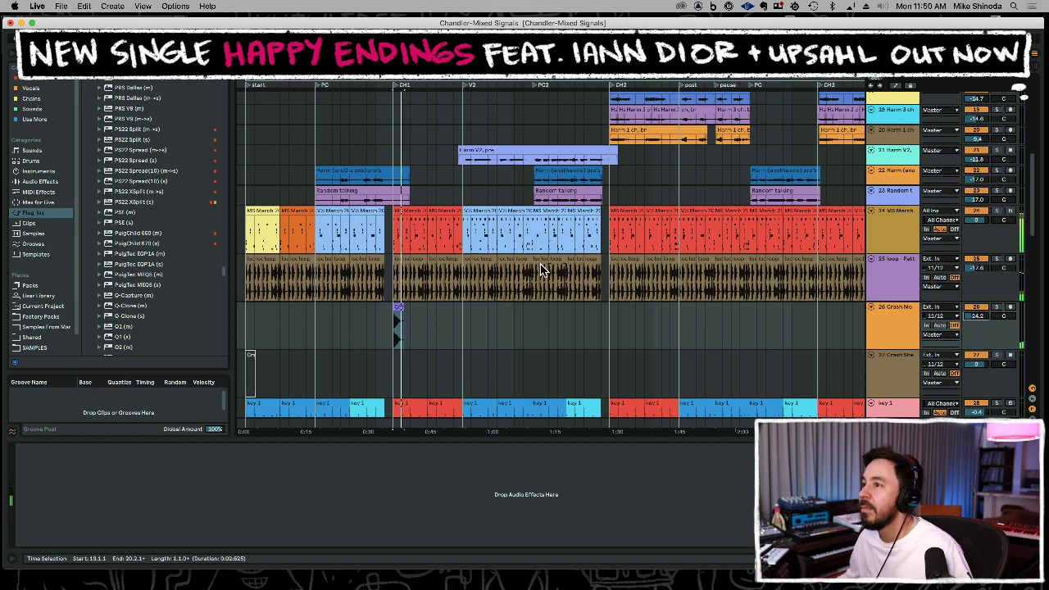
Repeat track 26's crash four bars further on in CH1 and paste the pair at the start of CH2, 44.1.1.
left_click(399, 326)
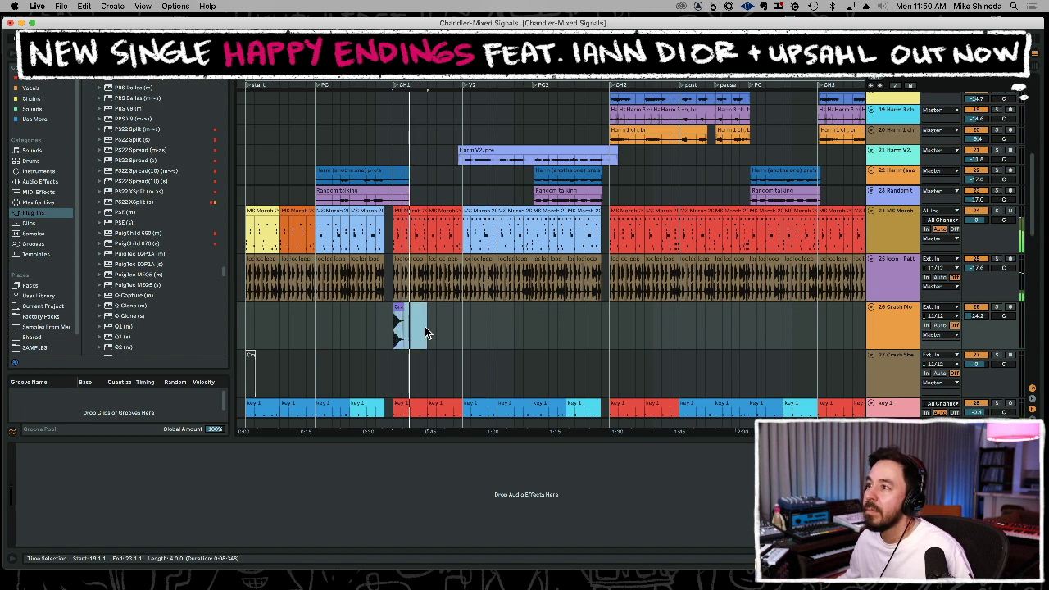
key("super+d")
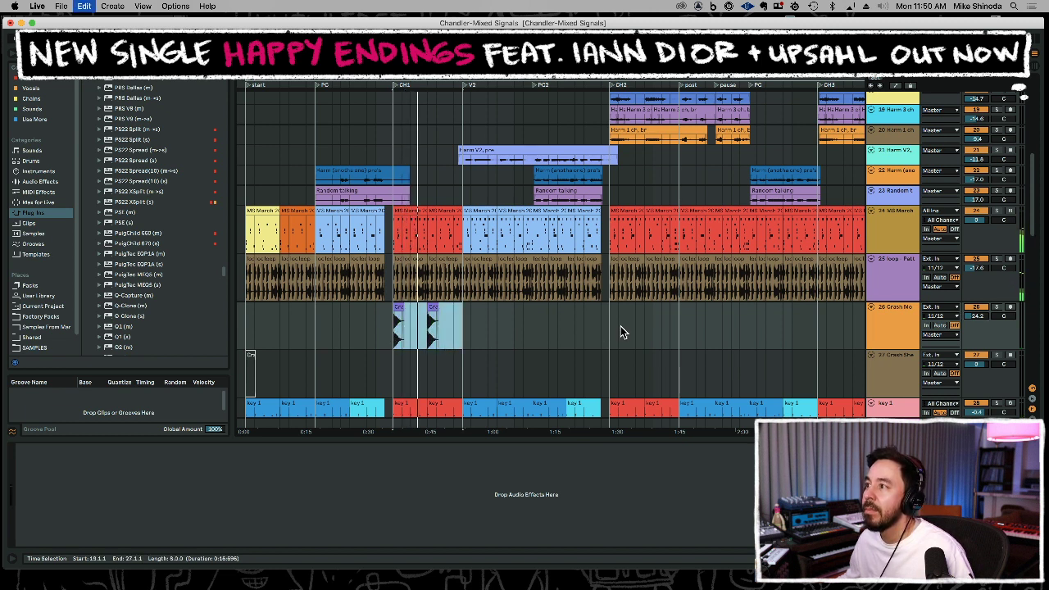
left_click(608, 332)
key("super+v")
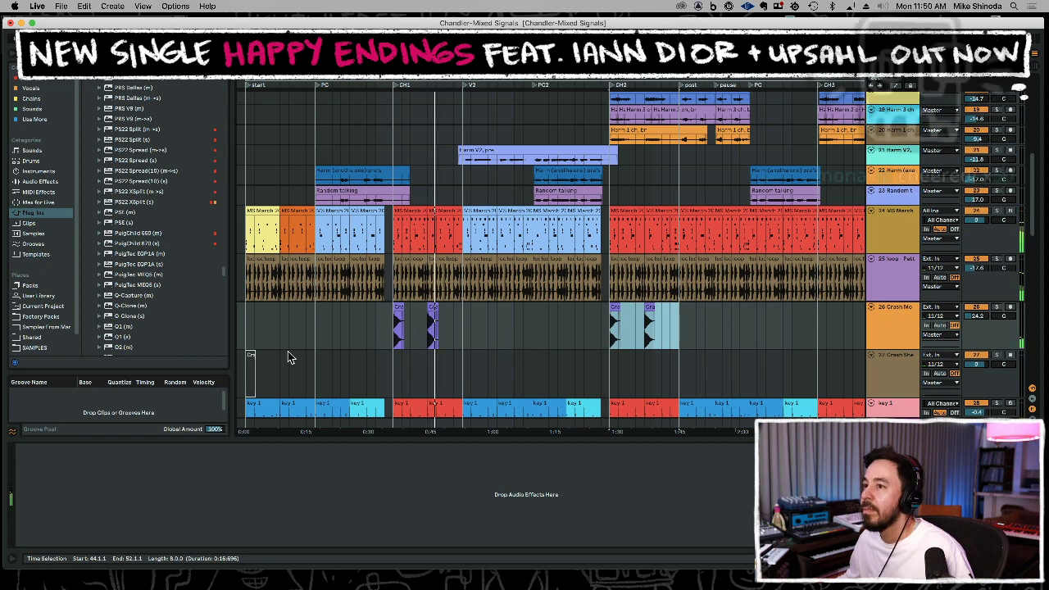
Move the Crash SheTraps clip from the song's start to V2 at 27.1.1 and set its track volume to -18.6 dB.
left_click(251, 367)
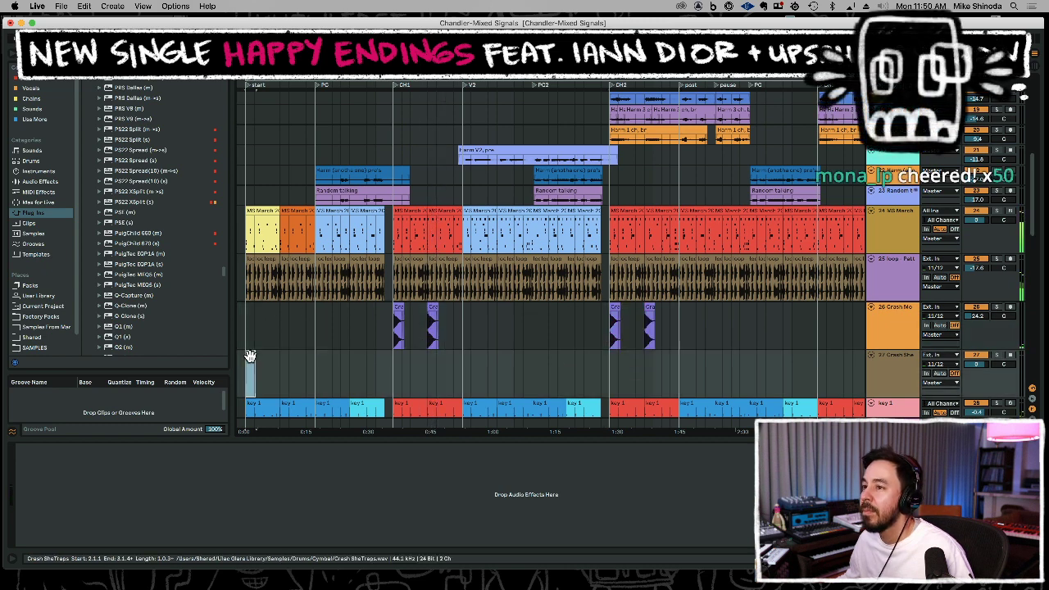
key("super+x")
left_click(459, 373)
key("super+v")
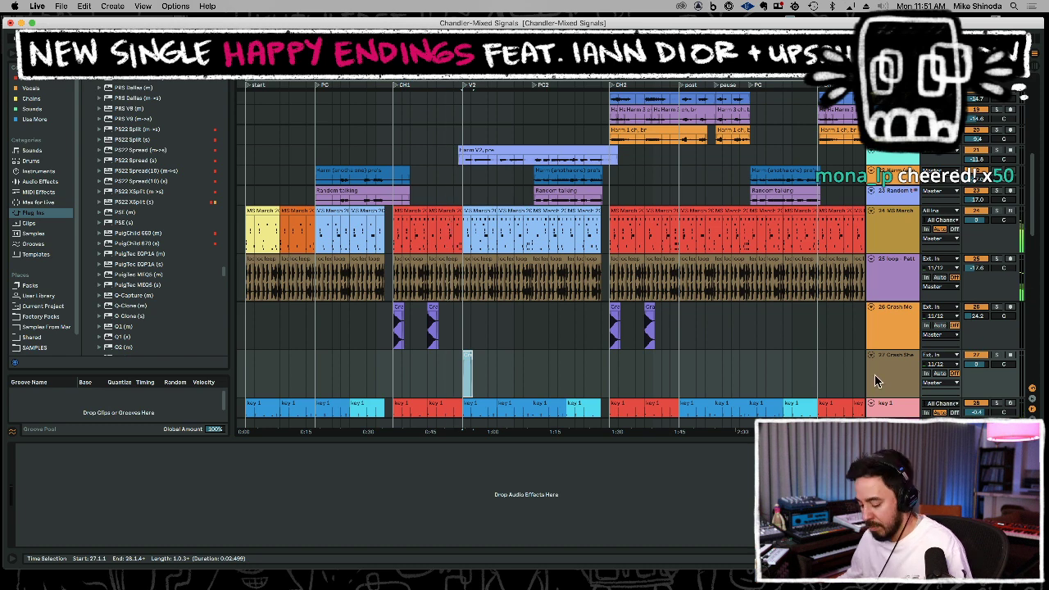
left_click_drag(976, 364, 975, 393)
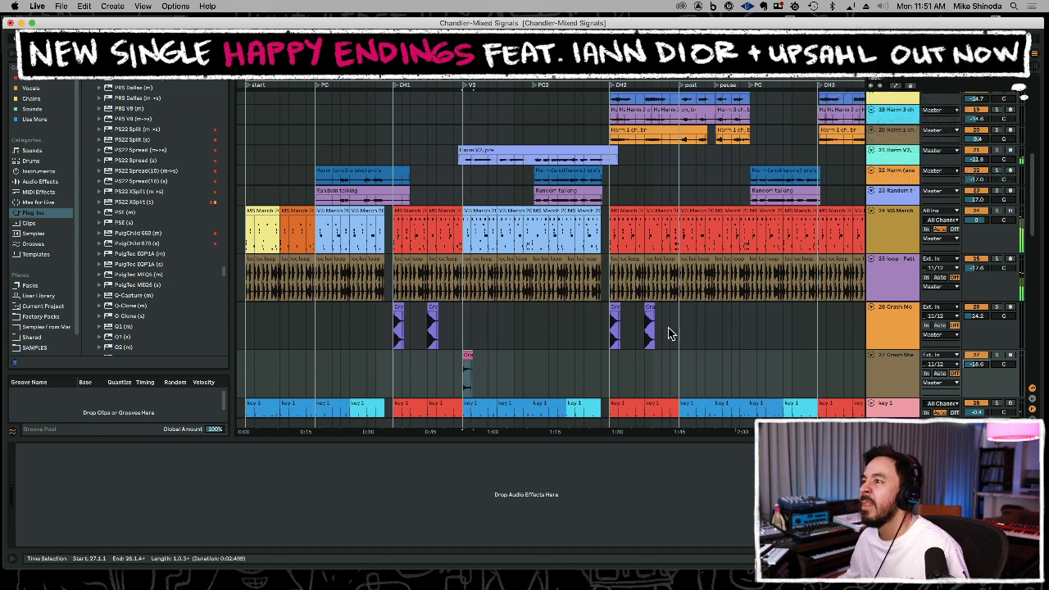
Duplicate the Crash SheTraps clip to PC2 at 35.1.1 and paste another copy at the first PC, 10.1.1.
left_click_drag(459, 368, 538, 367)
key("super+d")
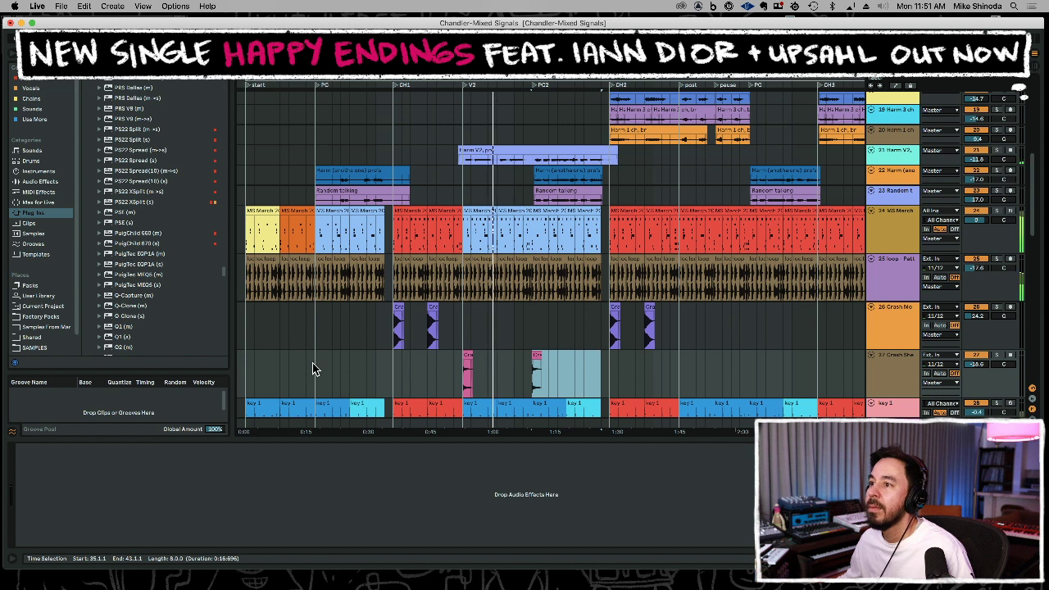
left_click(316, 365)
key("super+v")
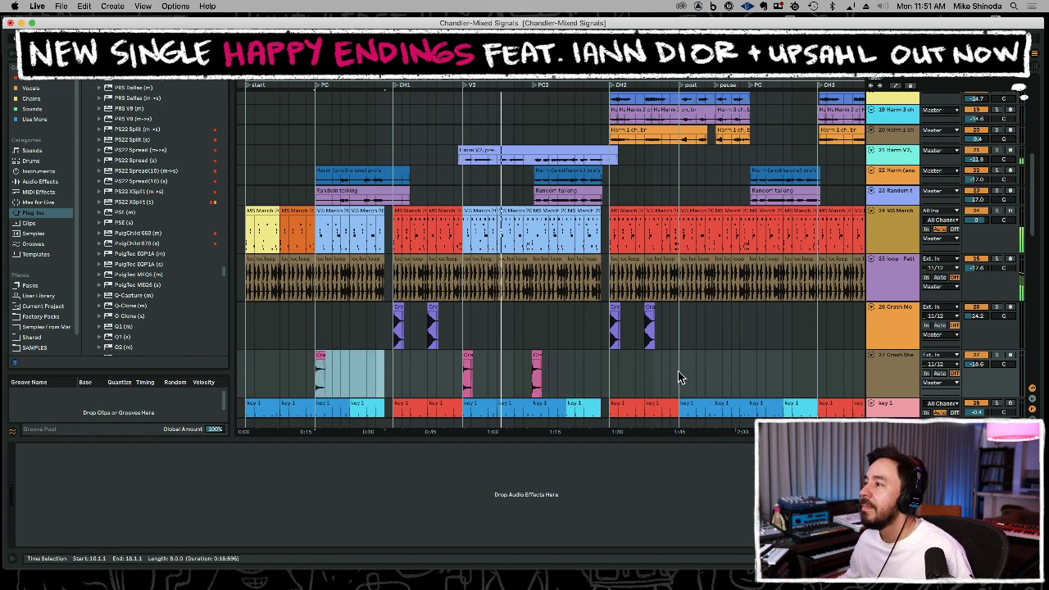
Duplicate CH2's two crashes into the post section at 52.1.1 and replace the crash at the pause marker with a Crash SheTraps clip.
left_click_drag(610, 333, 673, 334)
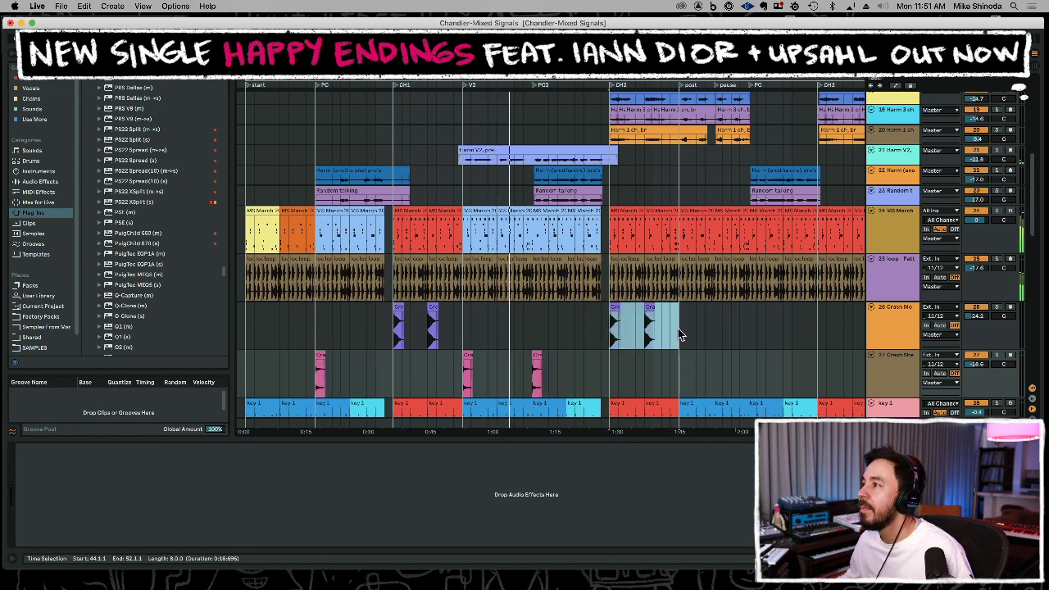
key("super+d")
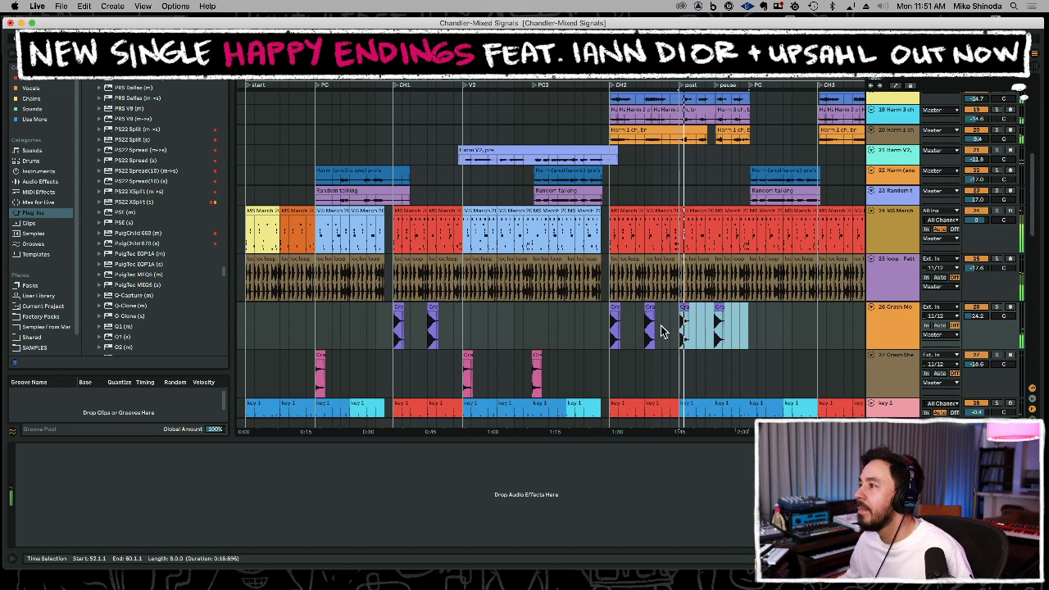
left_click(534, 357)
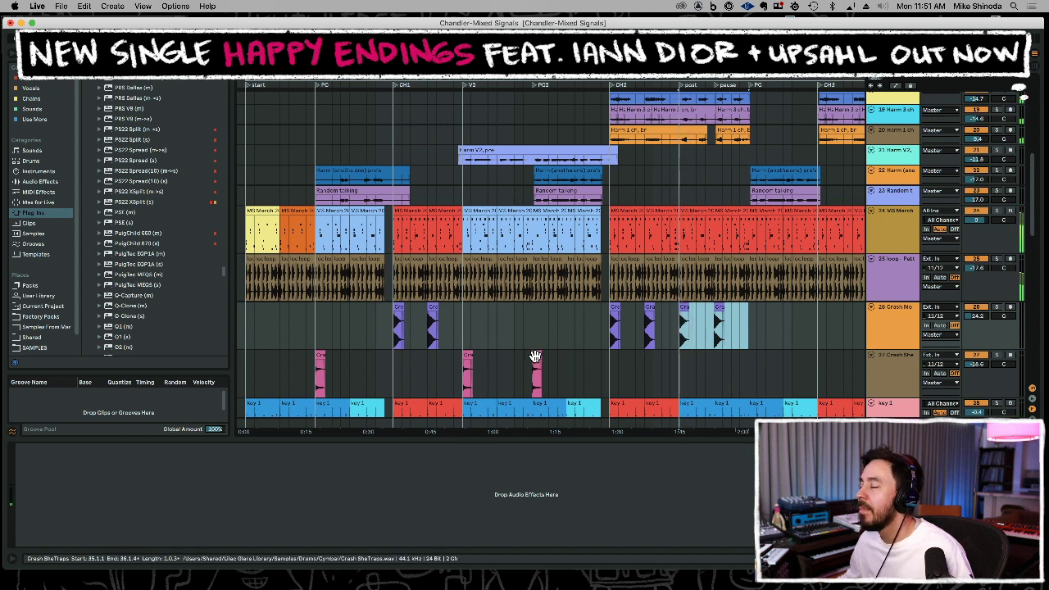
left_click(534, 361)
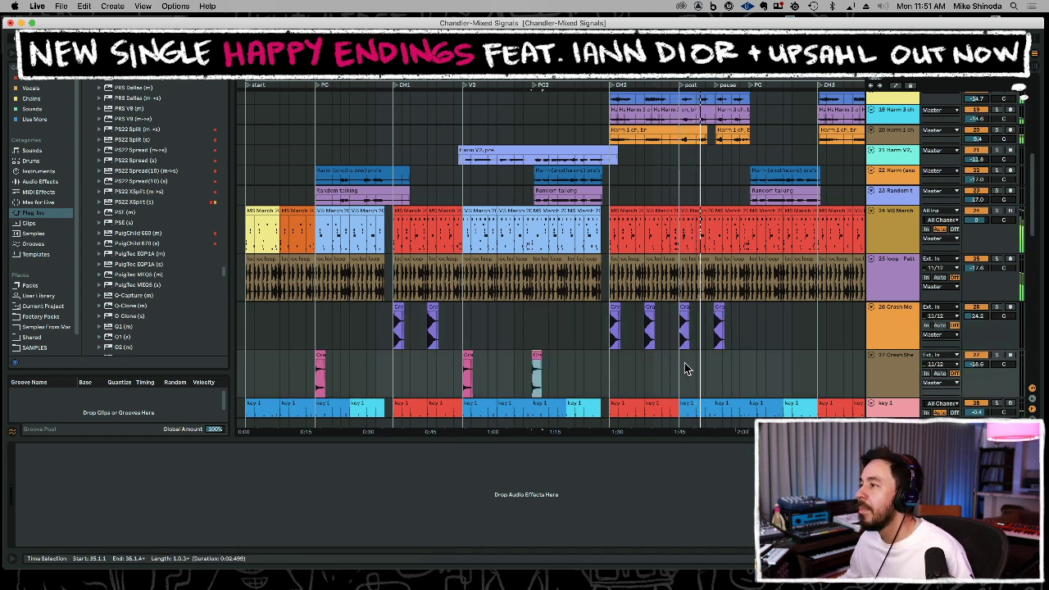
left_click(709, 345)
key("super+v")
left_click_drag(706, 339, 773, 332)
key("Delete")
Replace the second crash in CH2 on track 26 with a Crash SheTraps clip on track 27.
left_click_drag(627, 337, 671, 334)
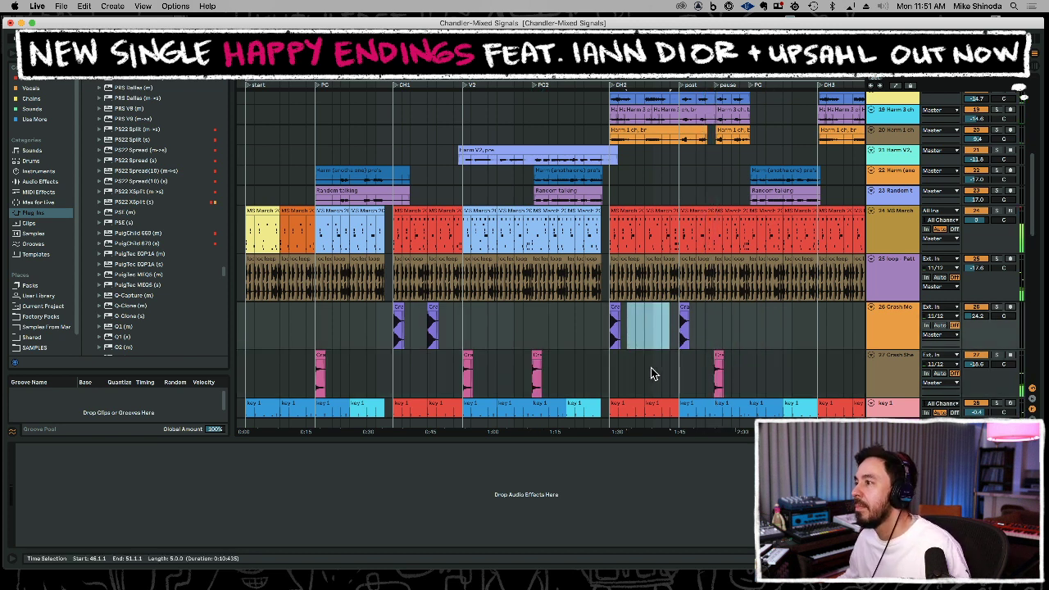
left_click(651, 373)
key("ctrl+v")
left_click_drag(679, 338, 702, 335)
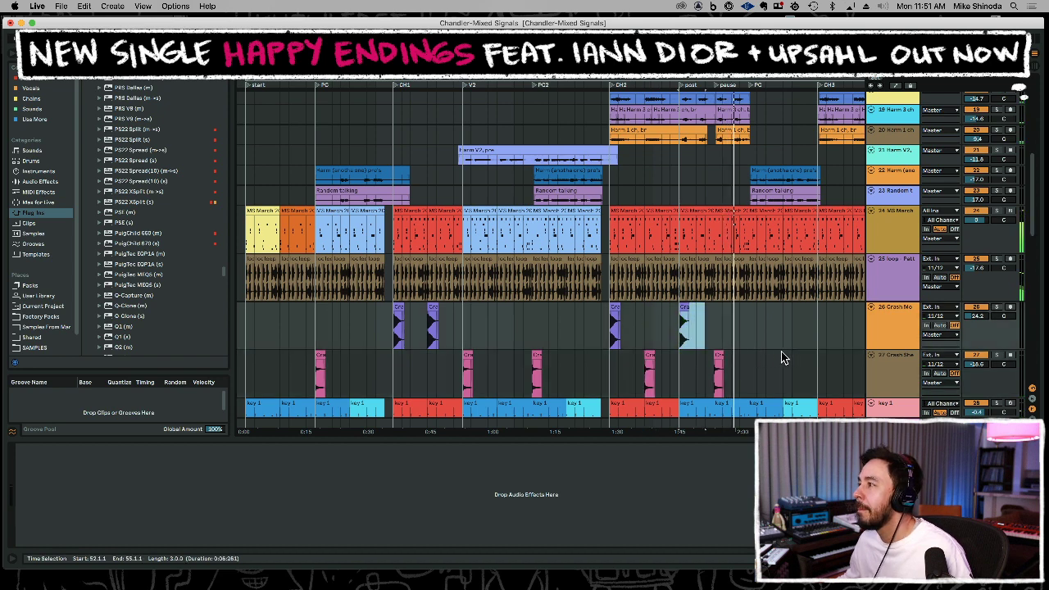
Move the last PC section, 60.1.1 to 68.1.1, across all tracks to 97.1.1 and delete the emptied eight bars of time.
scroll(801, 367, "down", 3)
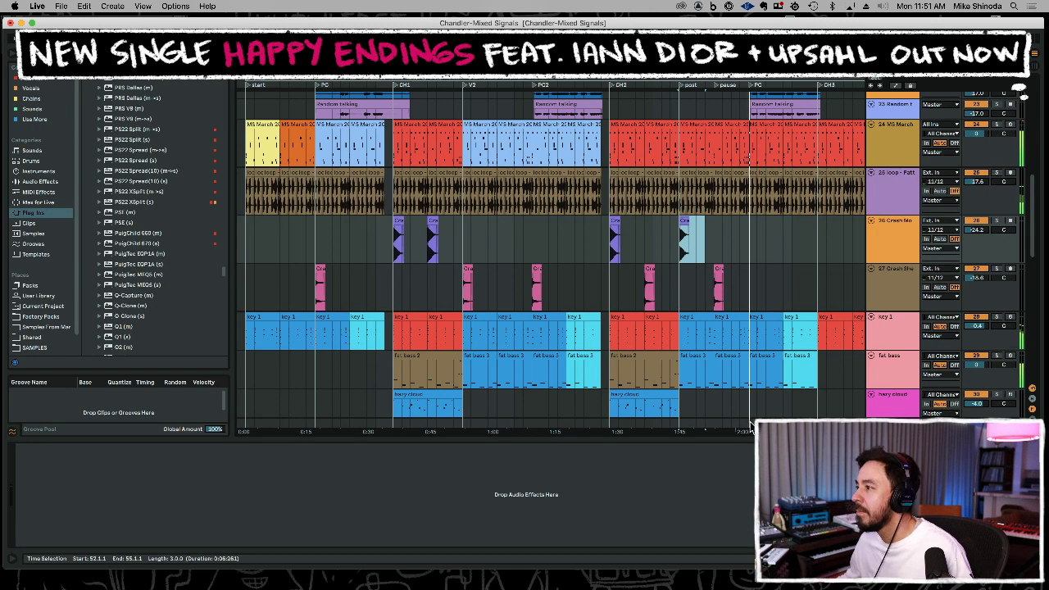
left_click(749, 426)
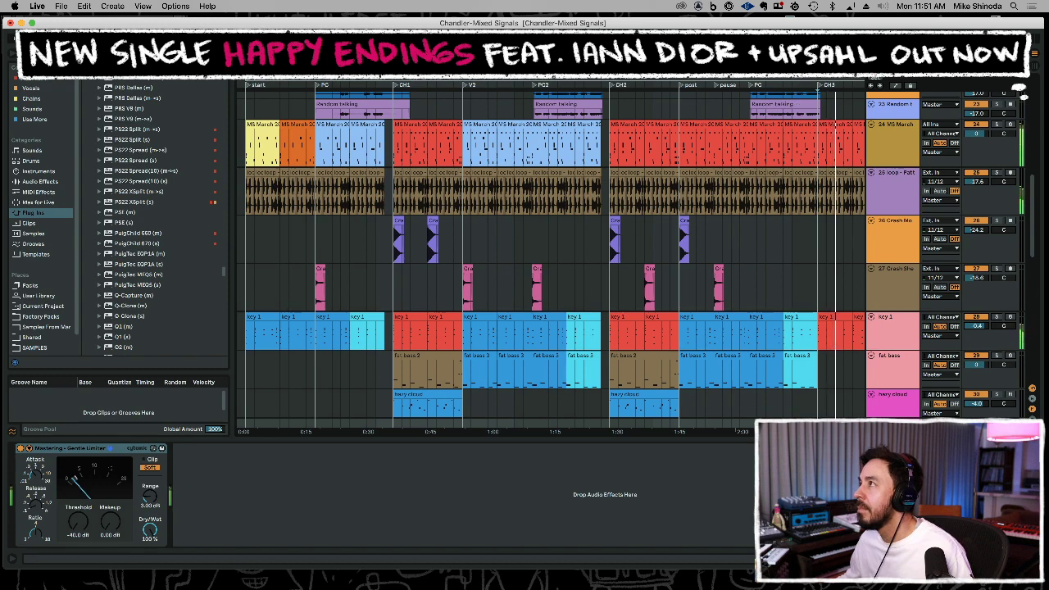
scroll(662, 329, "down", 3)
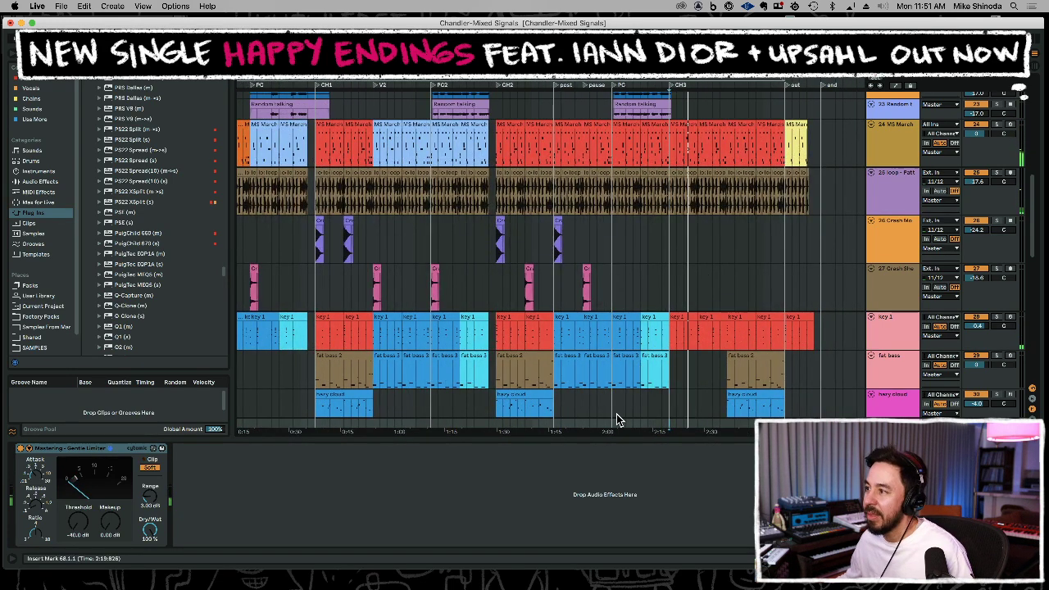
left_click_drag(614, 430, 668, 24)
key("super+c")
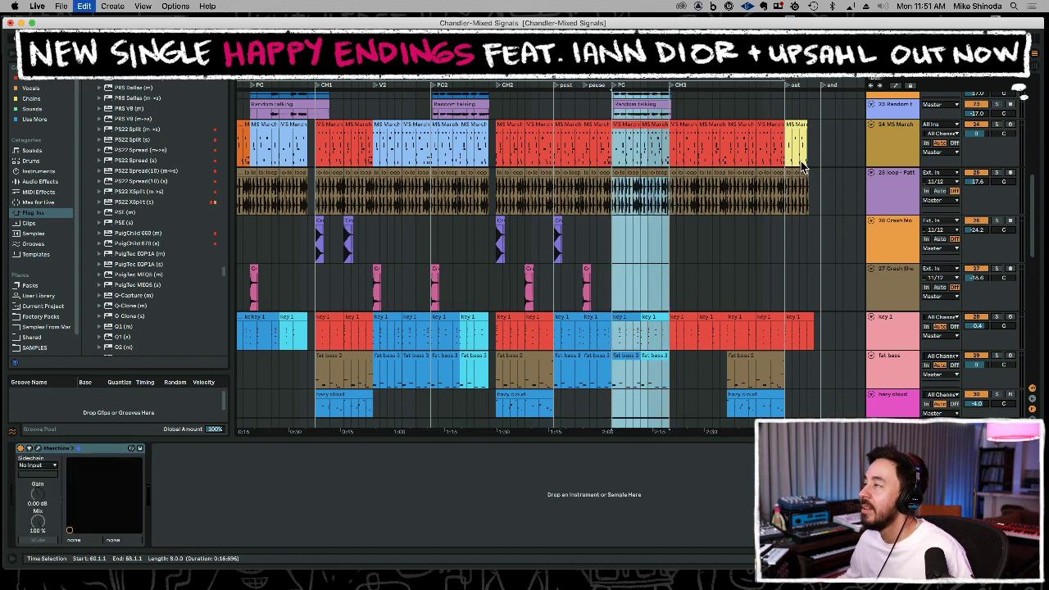
key("Delete")
key("minus")
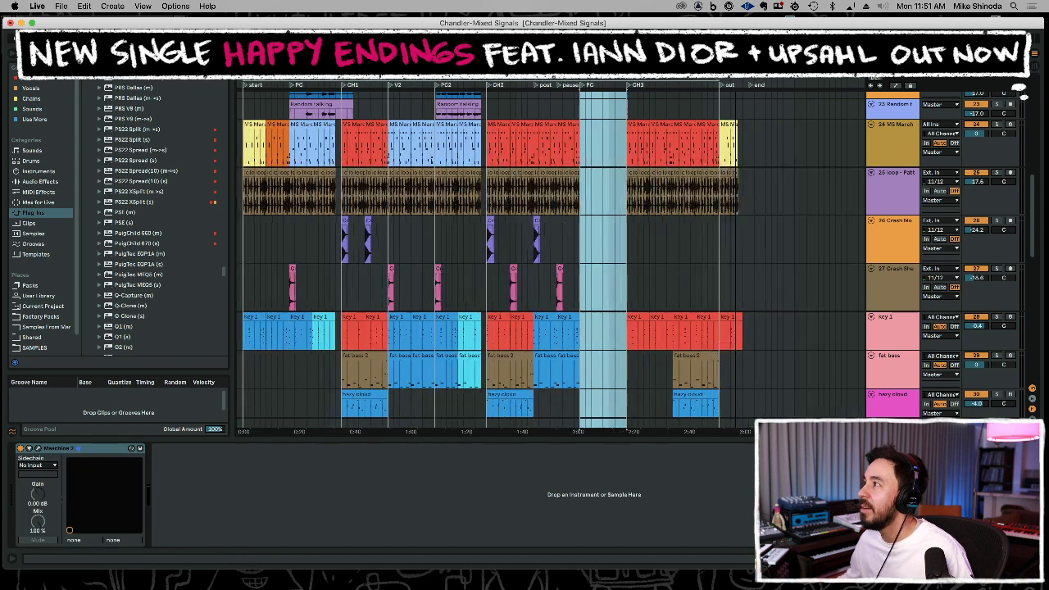
left_click(794, 277)
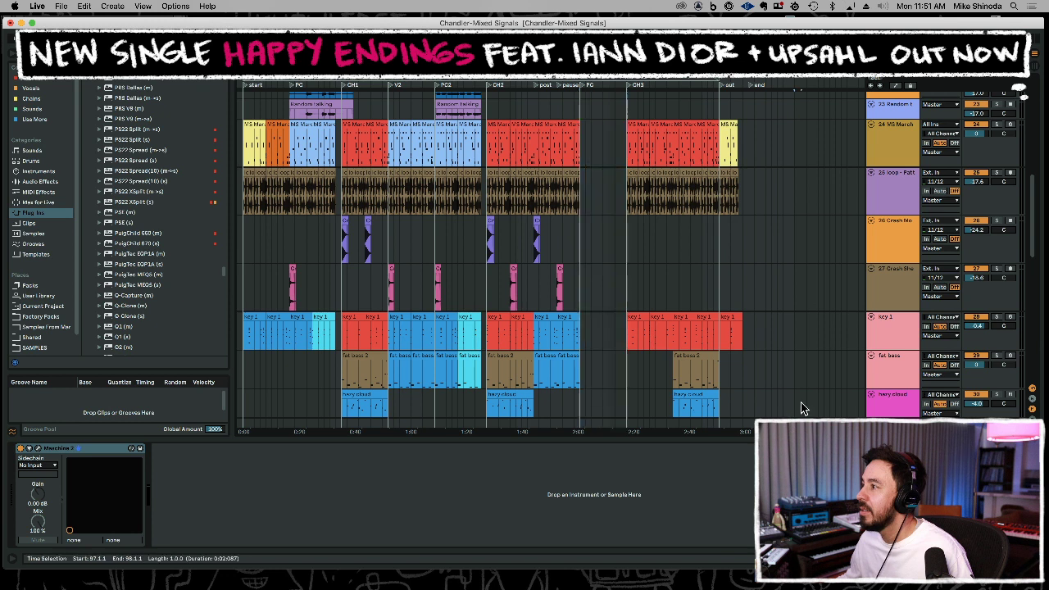
key("super+v")
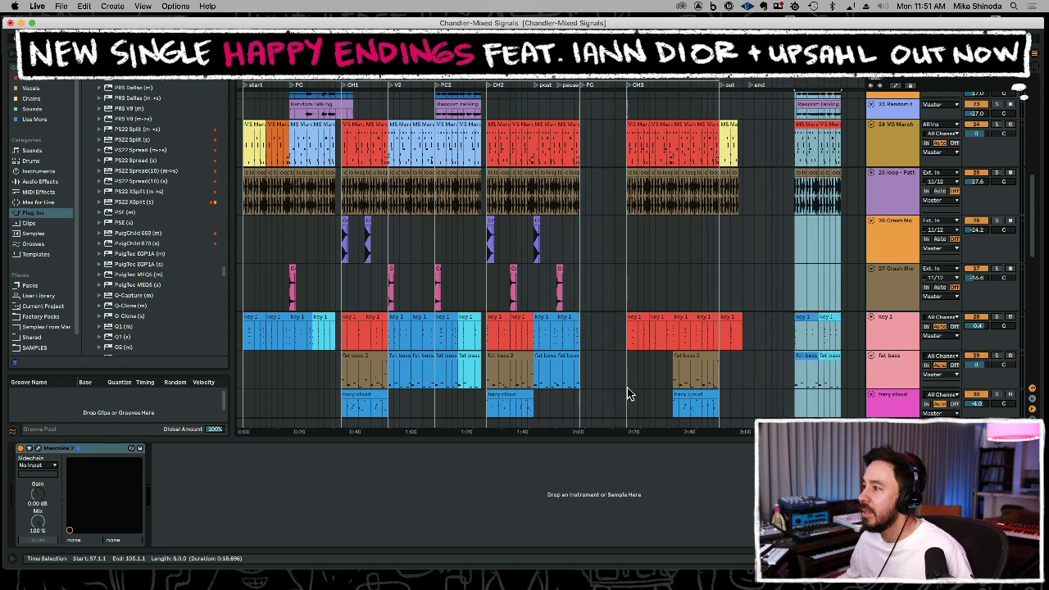
left_click(620, 425)
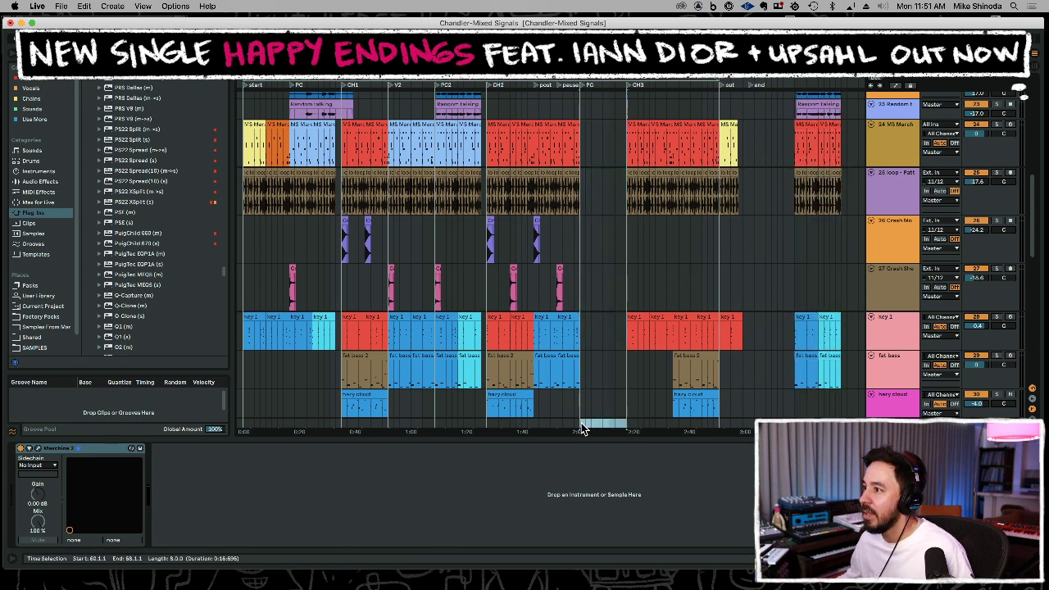
key("super+shift+Delete")
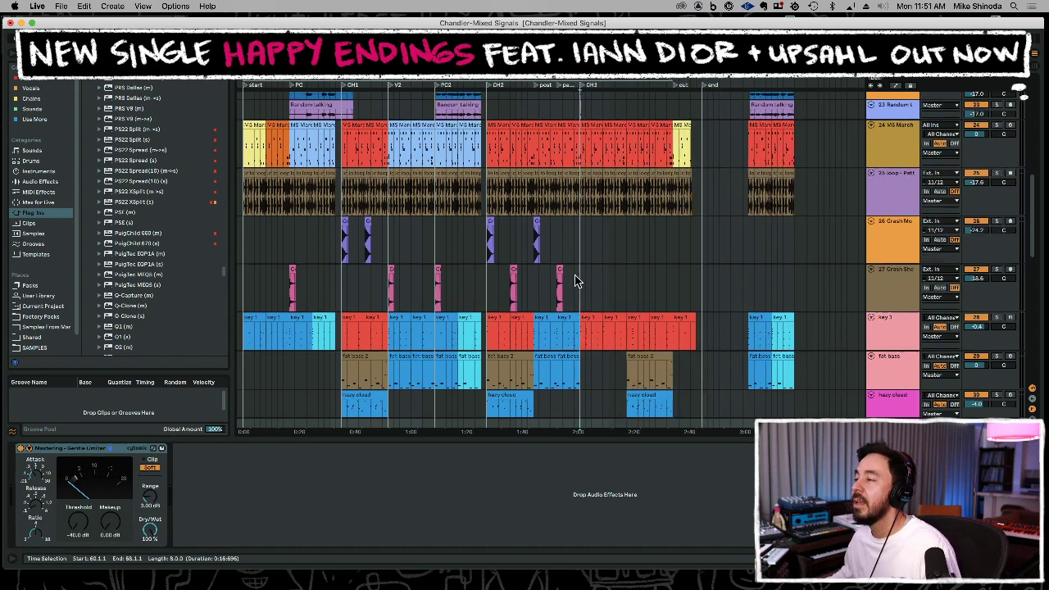
Delete the leftover up oct vocal clips on tracks 16 and 17 at the start of CH3 and play from 59.1.1.
scroll(577, 278, "up", 4)
key("plus")
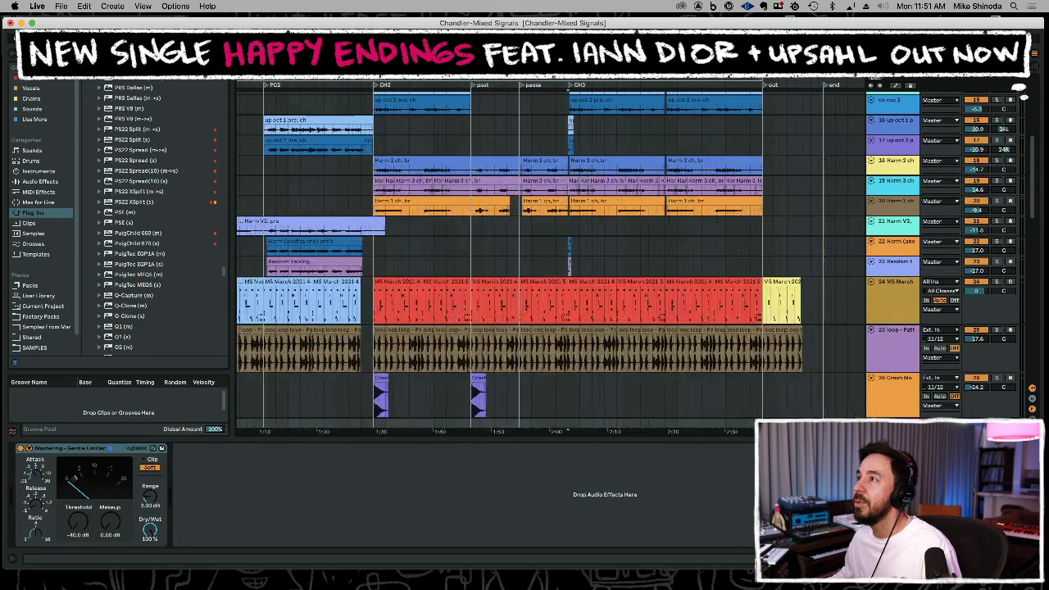
left_click_drag(584, 127, 540, 144)
key("Delete")
left_click(552, 135)
key("space")
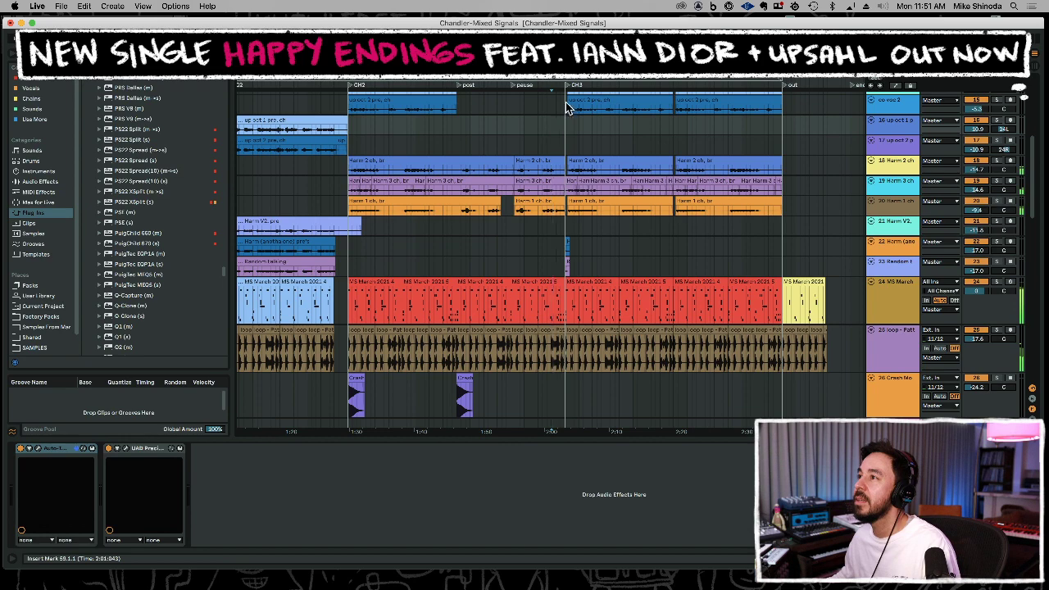
Delete the leftover harmony and random talking clips at the start of CH3 and play the transition from 59.1.1.
scroll(547, 206, "up", 6)
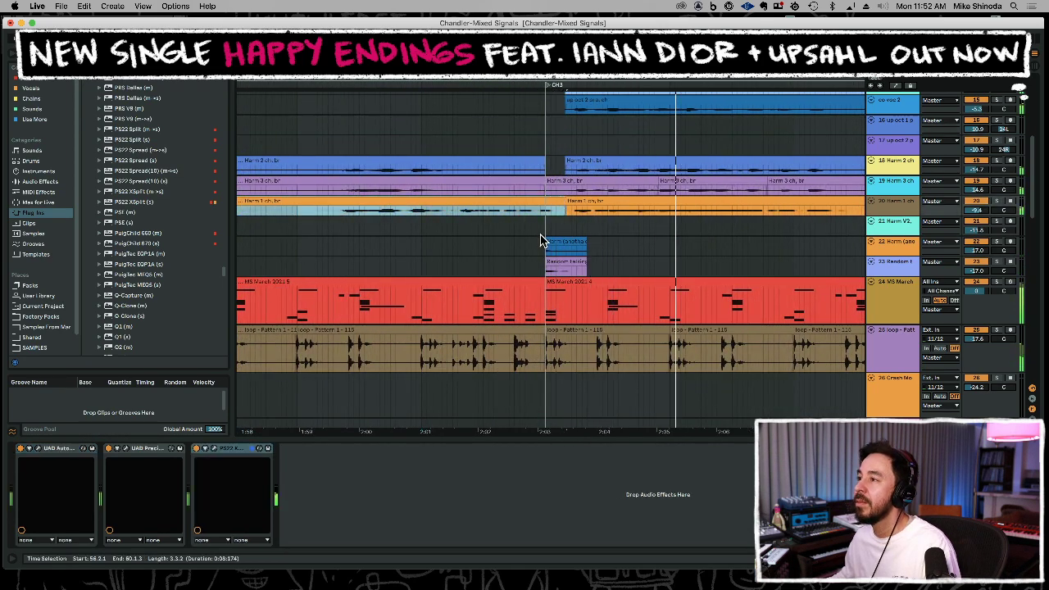
left_click_drag(529, 240, 618, 270)
left_click(348, 265)
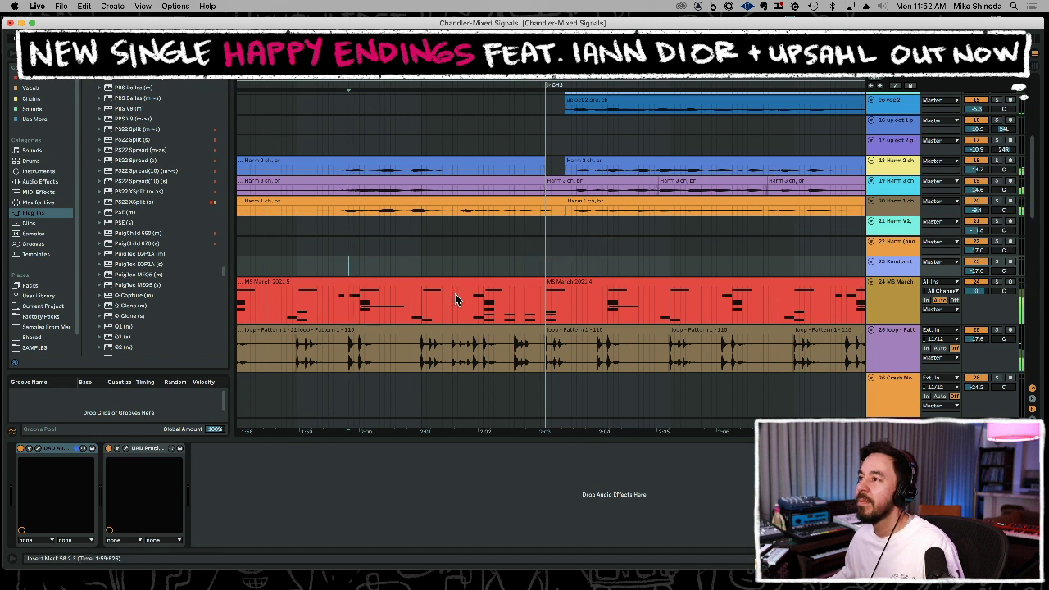
key("space")
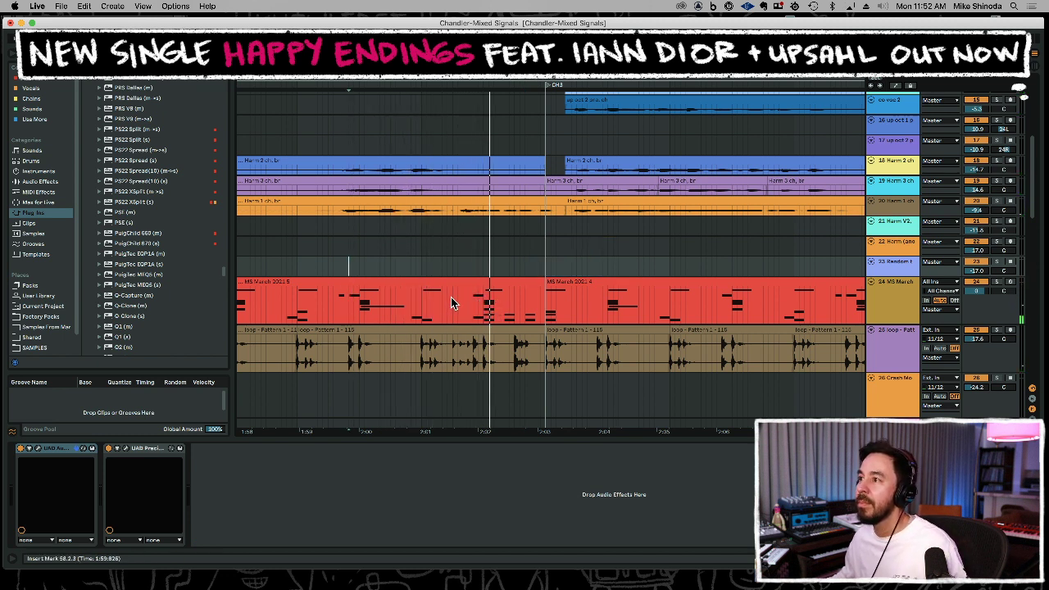
left_click(421, 308)
key("space")
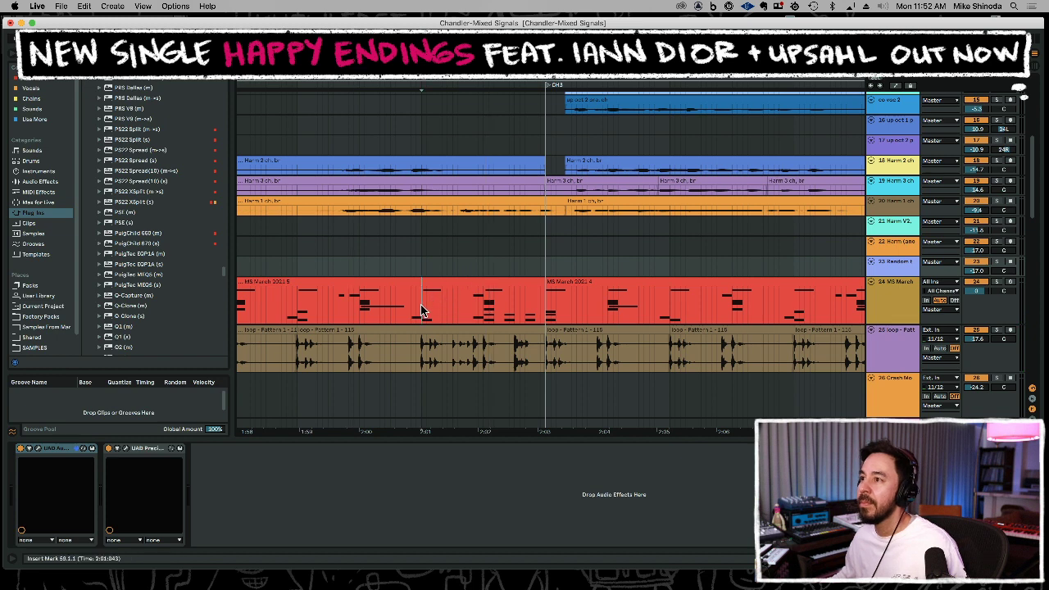
In the MS March clip's last bar before CH3, delete the click, clap, percussion and Kick BleuTails 2 notes from beat 3 onward.
double_click(447, 283)
left_click(703, 320)
key("Delete")
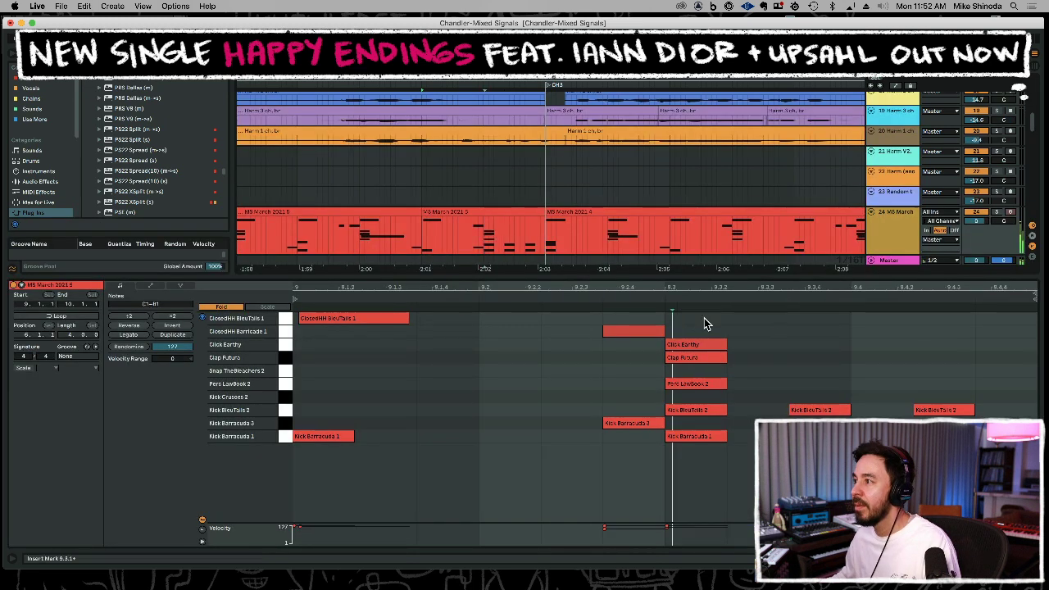
left_click_drag(699, 331, 943, 414)
key("Delete")
key("Delete")
left_click(712, 410)
key("Delete")
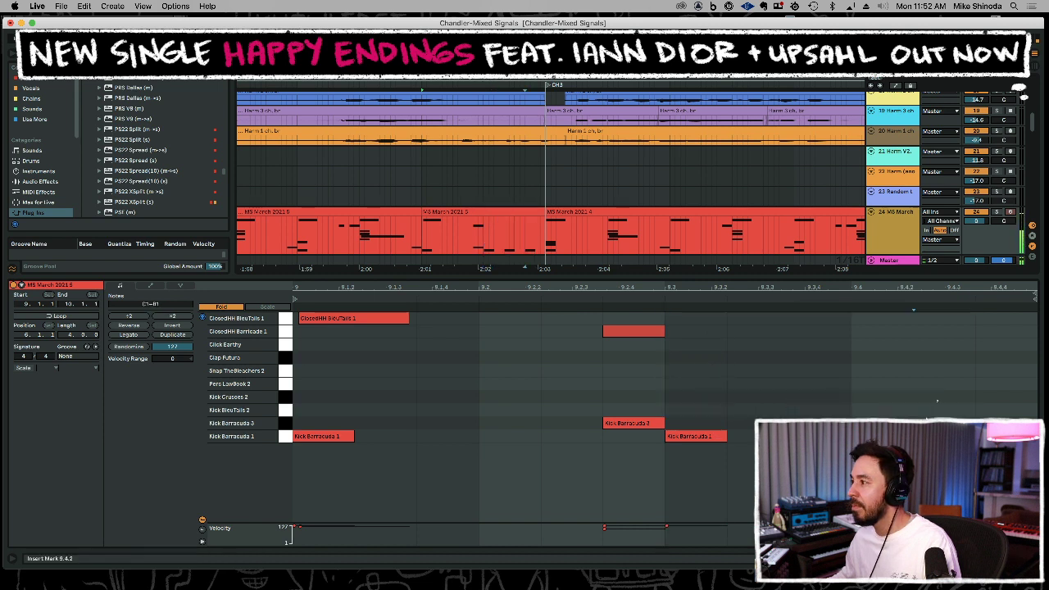
Delete the leftover Pre's clip at the start of CH3 and extend the preceding Chorus, Bridge vocal clip to 60.1.3.
left_click(473, 195)
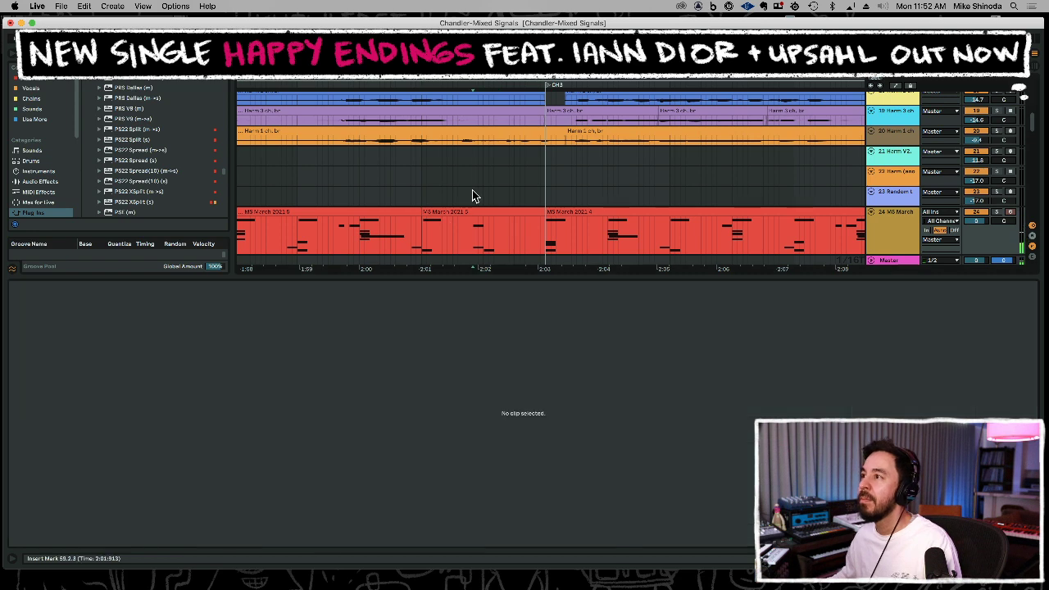
key("space")
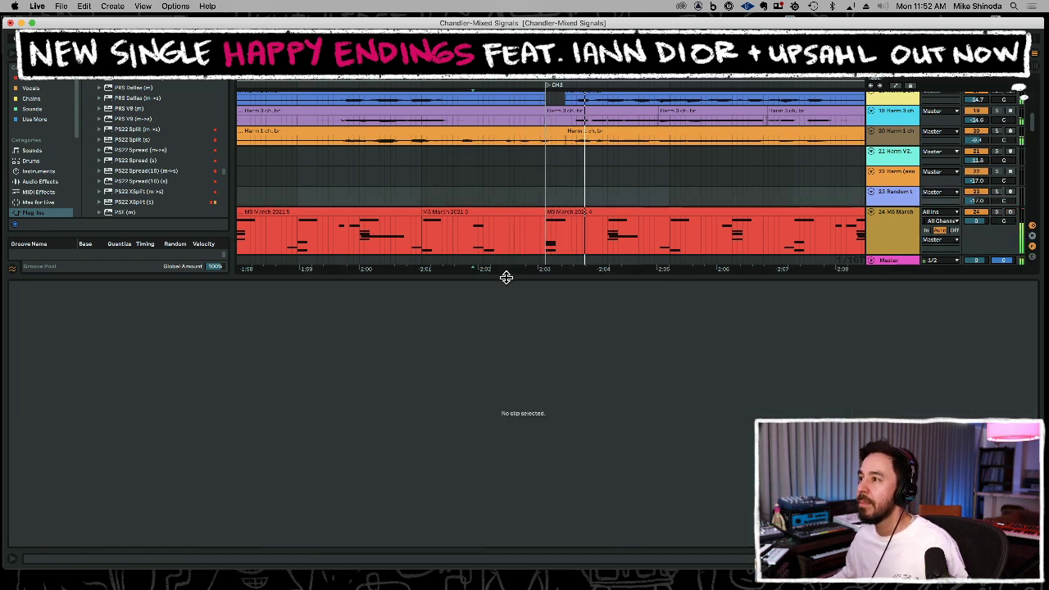
key("super+alt+l")
scroll(513, 270, "up", 5)
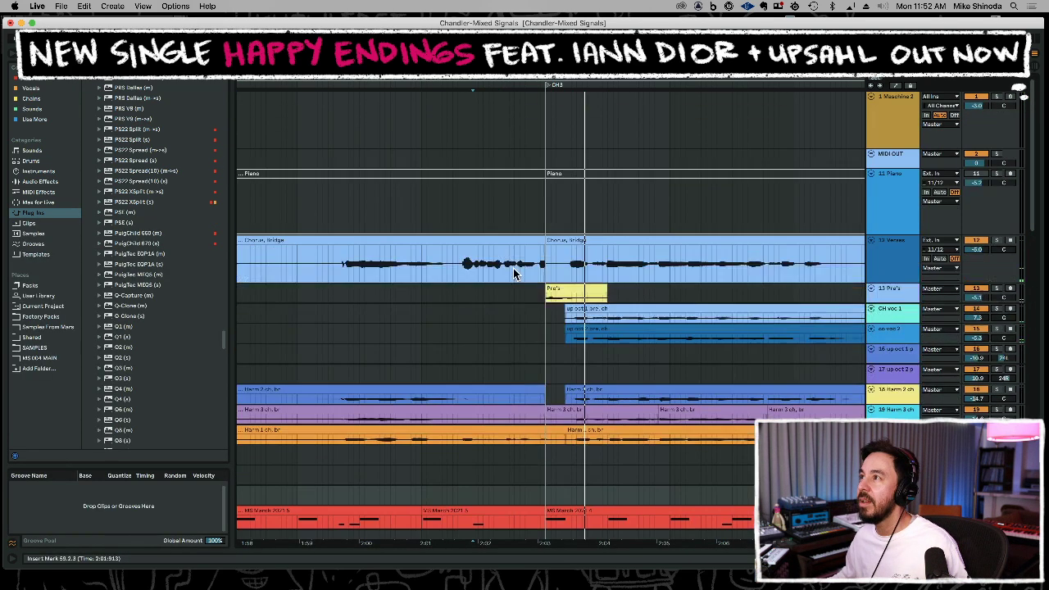
left_click_drag(512, 288, 675, 292)
key("Delete")
key("space")
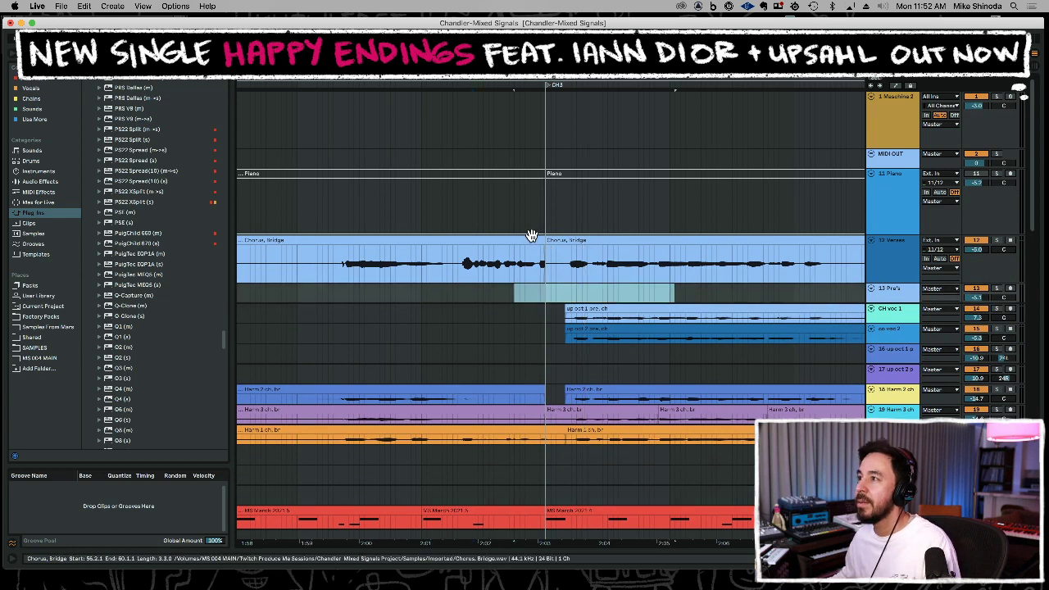
left_click_drag(543, 240, 565, 239)
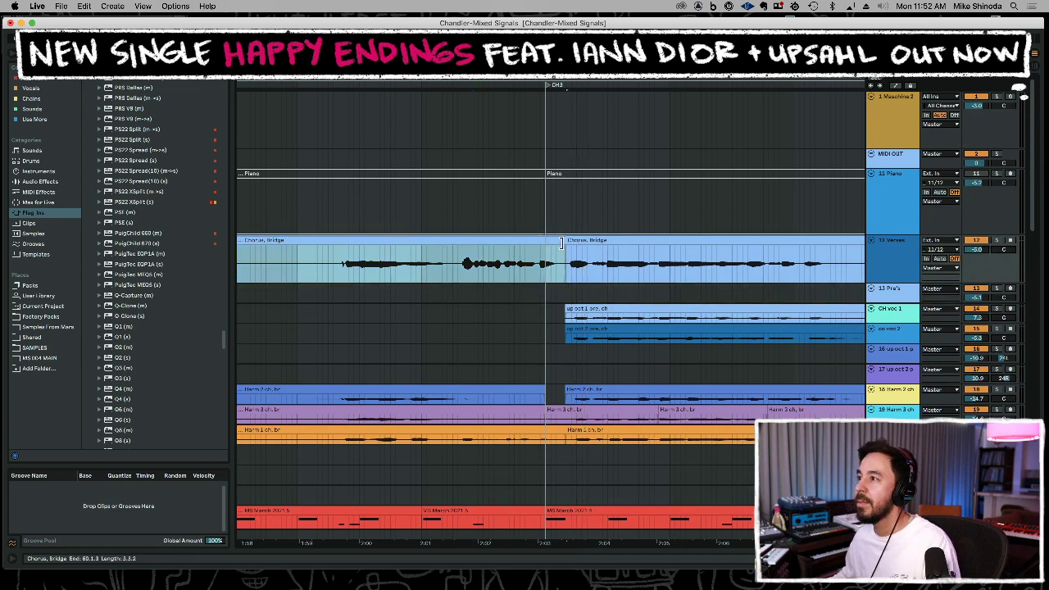
Delete the last beat before CH3, 59.4.1 to 60.1.1, from the gtr 1, gtr 2 and gtr harm clips.
scroll(529, 379, "down", 10)
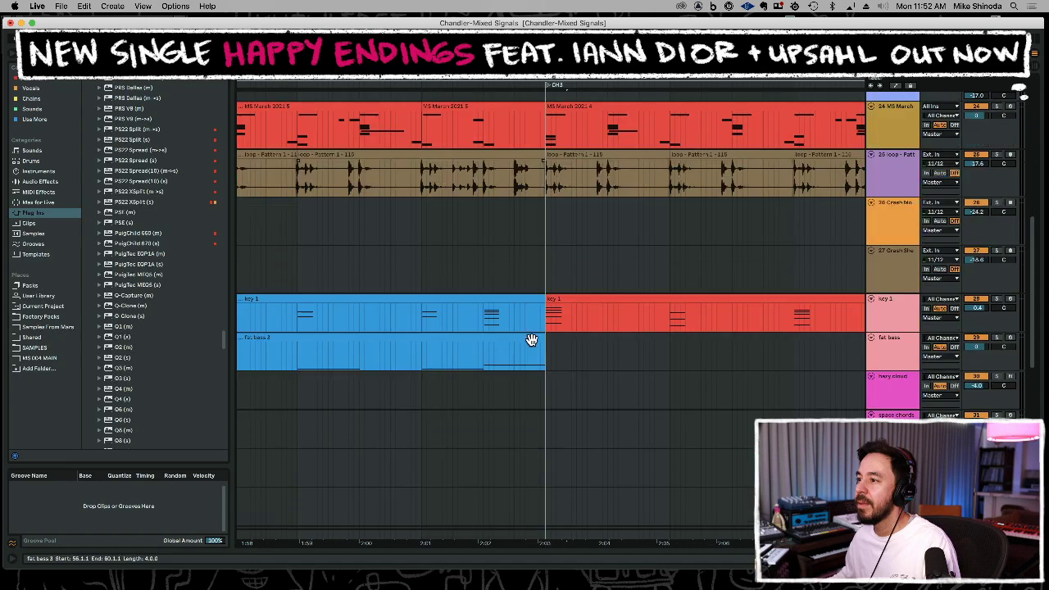
scroll(527, 347, "down", 5)
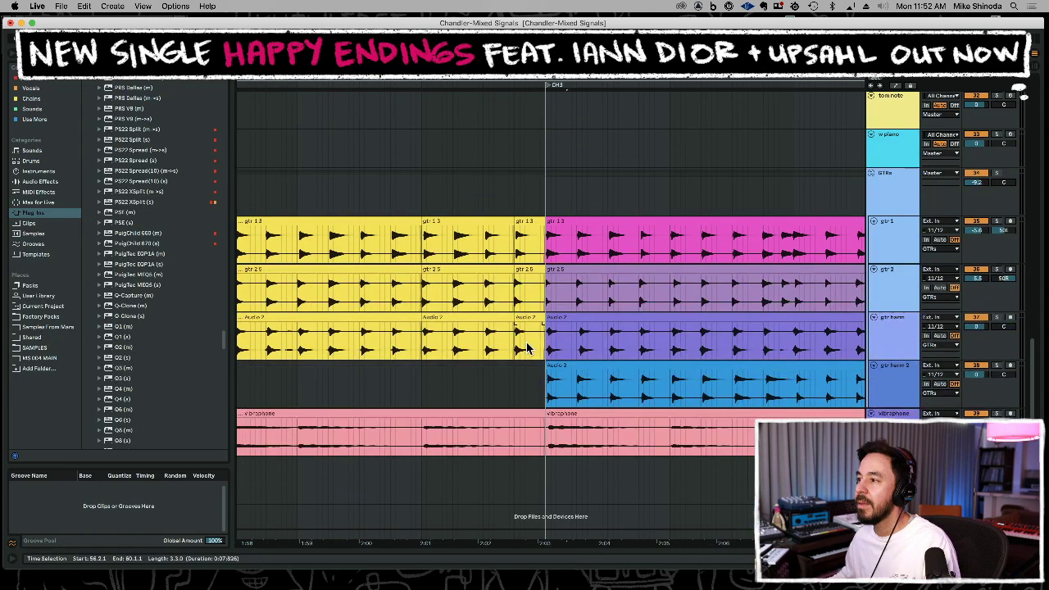
left_click(417, 186)
key("space")
left_click_drag(516, 197, 549, 344)
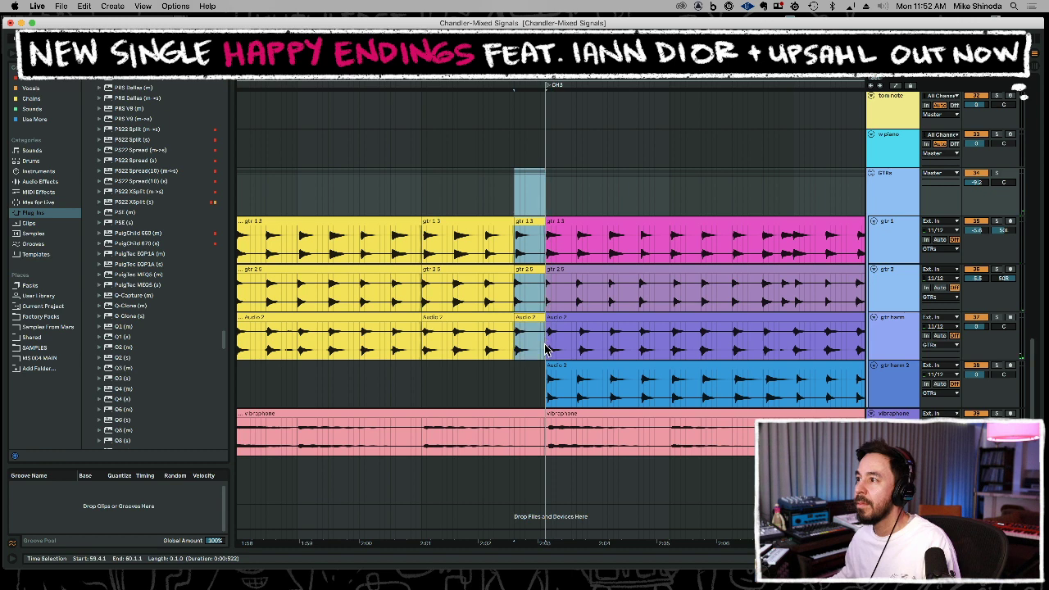
key("Delete")
Delete the vibraphone and fat bass parts from 59.3.1 up to CH3 and play from 58.3.1.
left_click_drag(485, 383, 544, 453)
scroll(472, 344, "up", 5)
scroll(474, 351, "up", 3)
left_click_drag(492, 288, 473, 263)
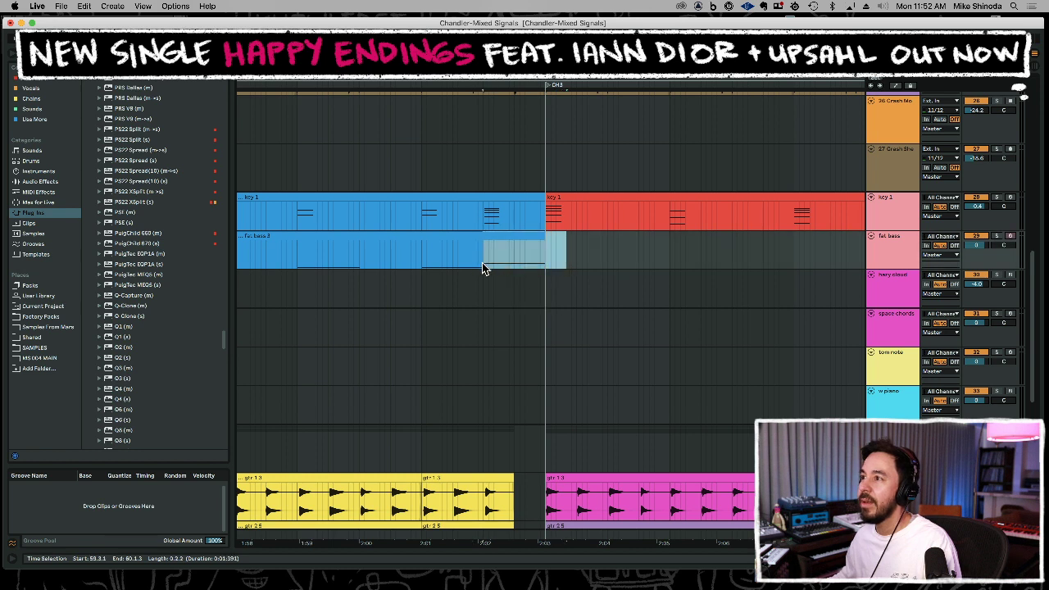
key("Delete")
left_click(359, 164)
key("space")
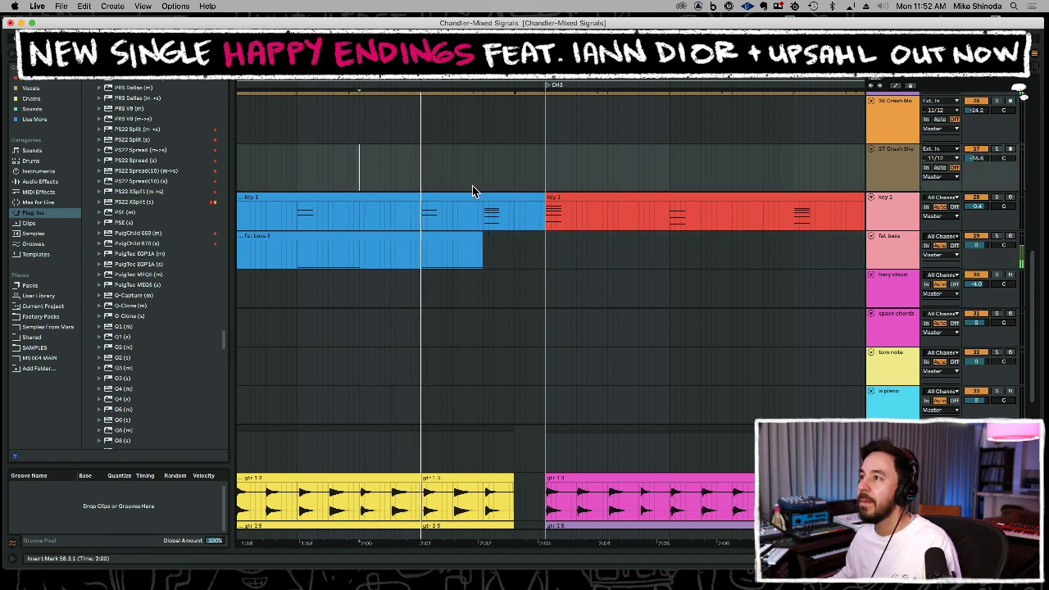
Delete the key 1 part from 59.3.1 up to CH3 and play the transition from 58.3.2.
left_click_drag(487, 214, 531, 222)
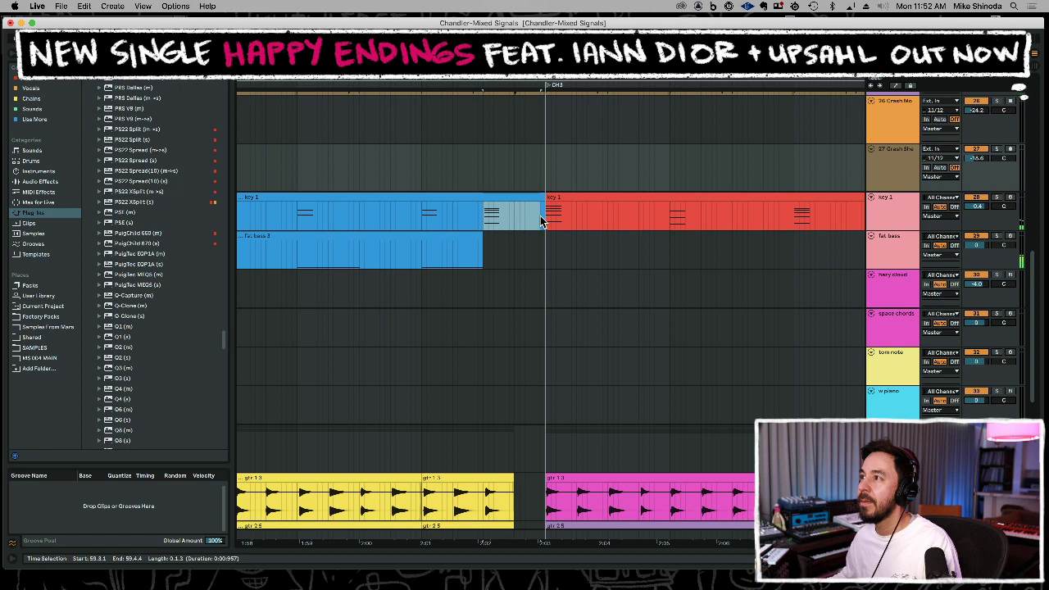
key("Delete")
left_click(396, 201)
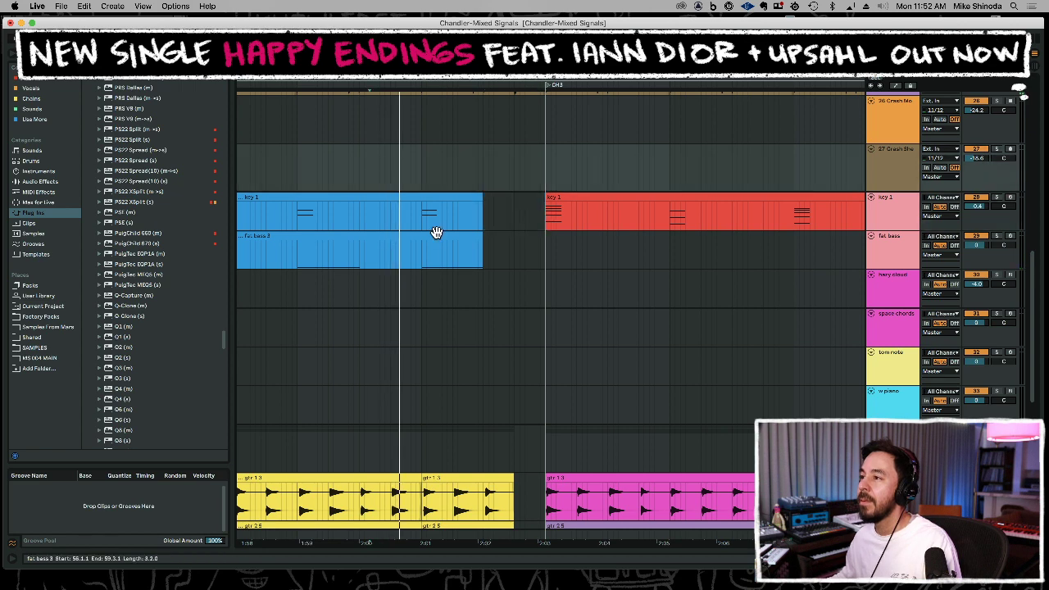
scroll(436, 220, "down", 5)
key("space")
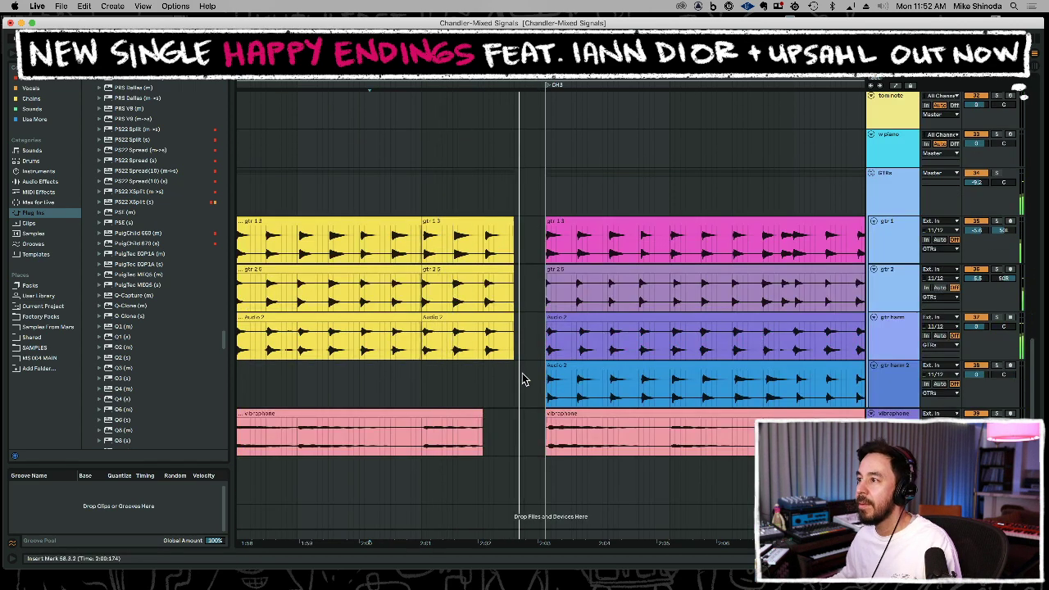
key("space")
Delete the drum loop on track 25 from just after 59.3.1 up to CH3 and play from 59.1.3.
scroll(525, 380, "up", 5)
scroll(525, 380, "up", 5)
key("space")
key("space")
left_click_drag(546, 299, 480, 302)
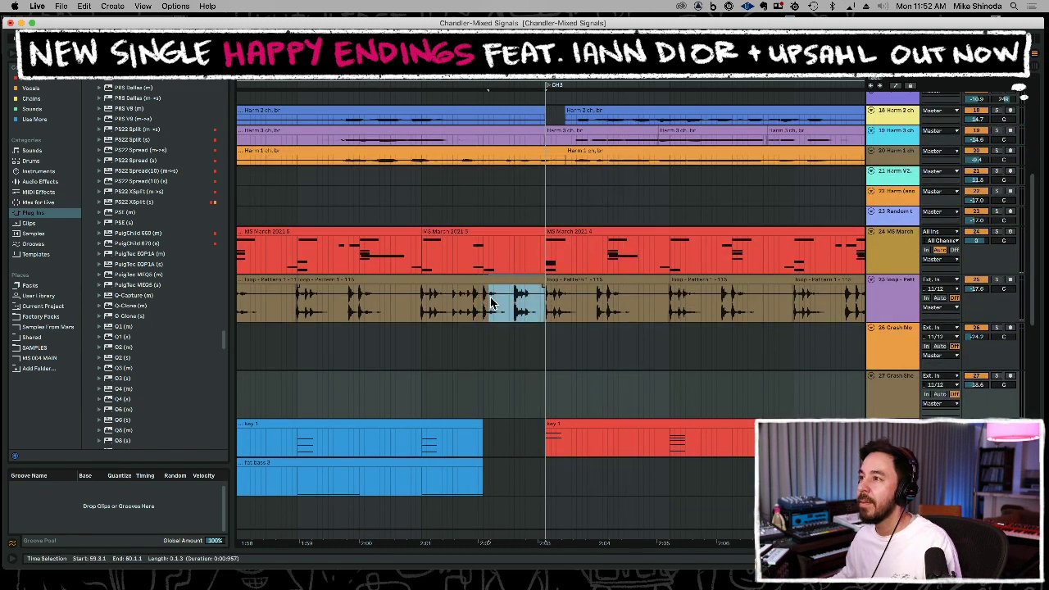
key("Delete")
left_click(436, 300)
key("space")
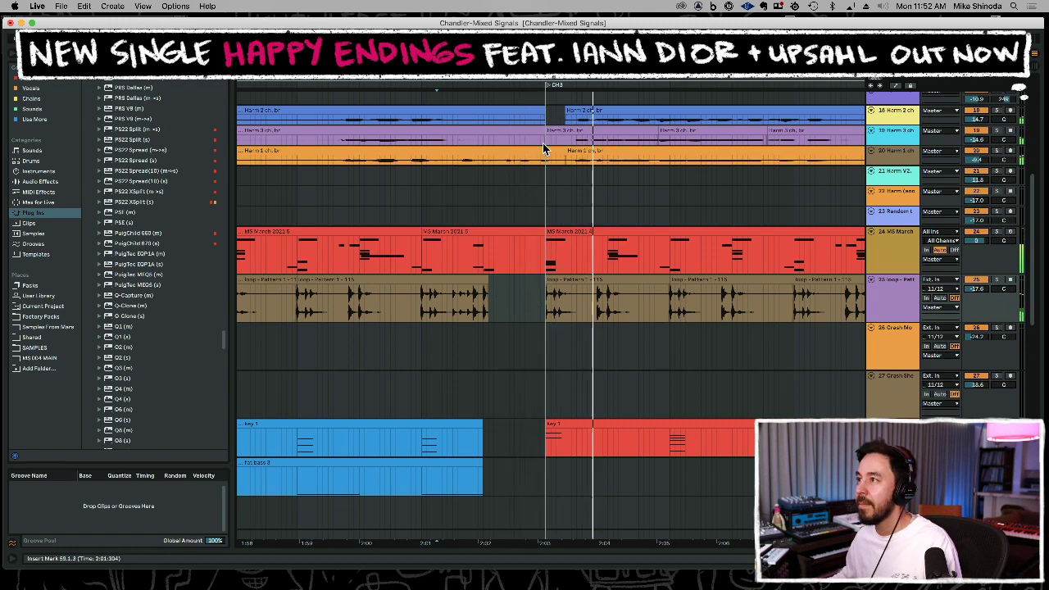
Copy the Crash MountGriz clip at 52.1.1 to the start of CH3 at 60.1.1 and to 68.1.1.
mouse_move(567, 82)
left_mouse_down()
mouse_move(565, 33)
mouse_move(480, 16)
left_mouse_up()
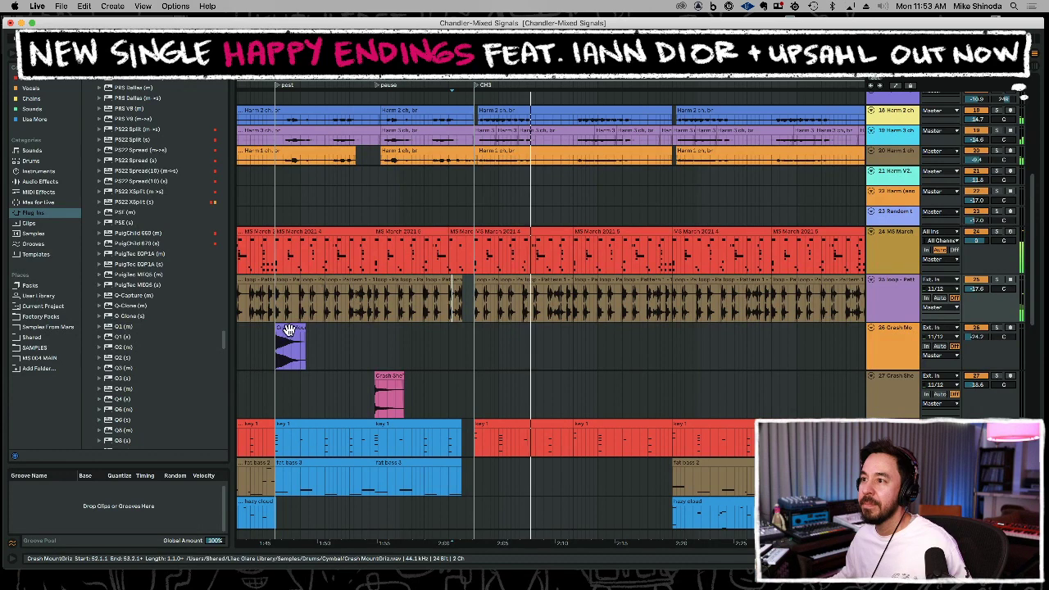
left_click(287, 329)
key("ctrl+c")
left_click(473, 354)
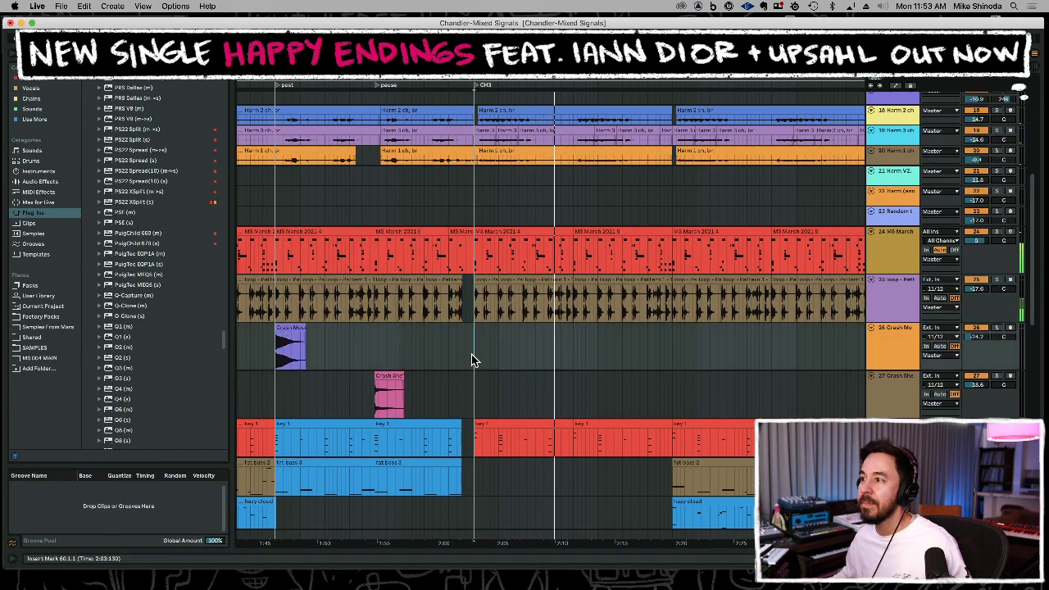
key("ctrl+v")
key("space")
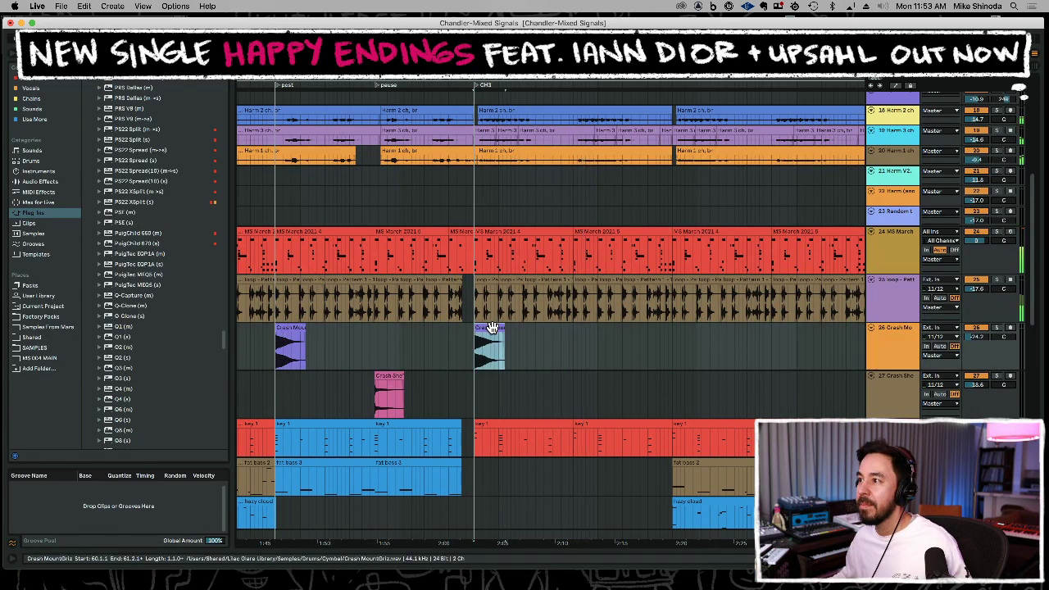
left_click(670, 346)
key("ctrl+v")
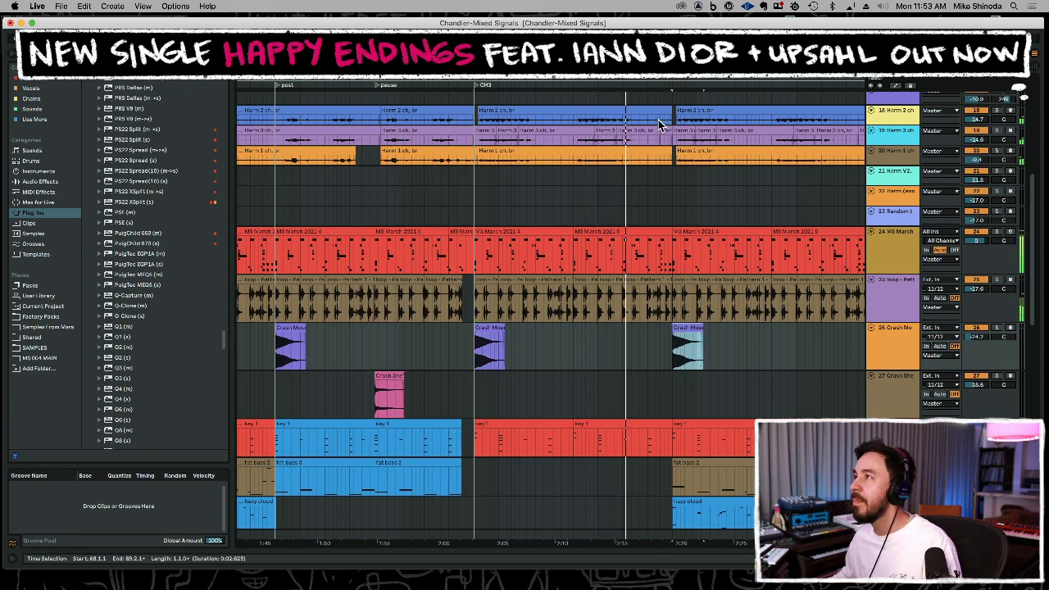
Play from 65.3.1 repeatedly to check the drum fill and vocals leading into the second half of CH3.
left_click_drag(672, 72, 597, 114)
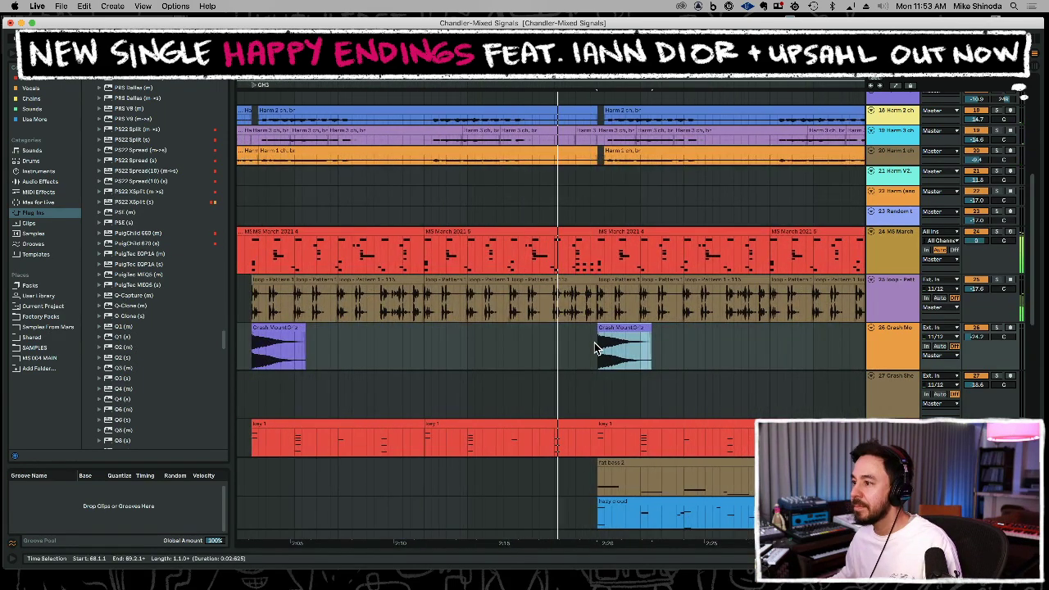
left_click(492, 484)
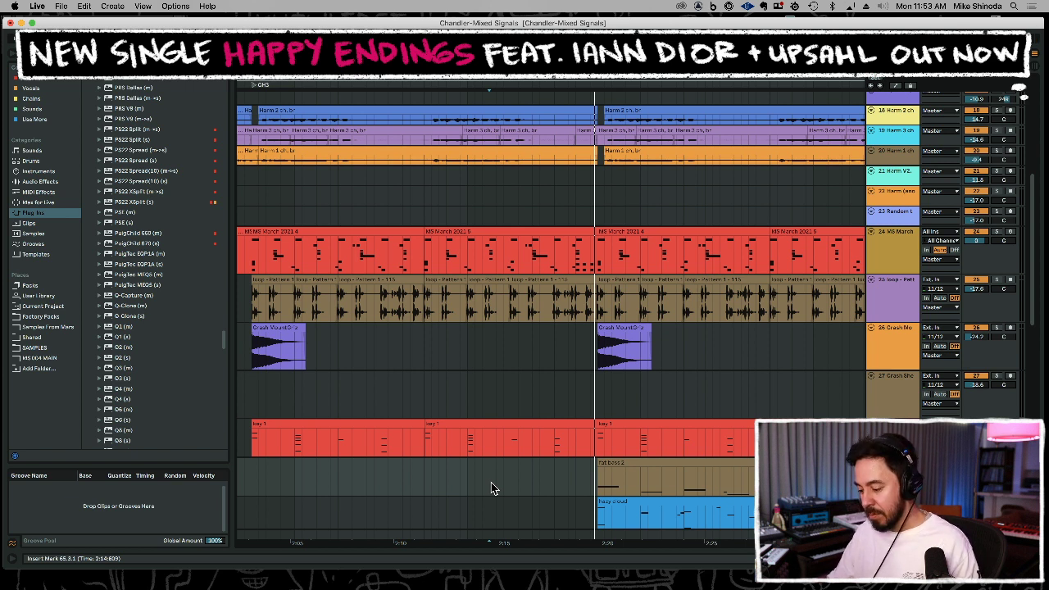
key("space")
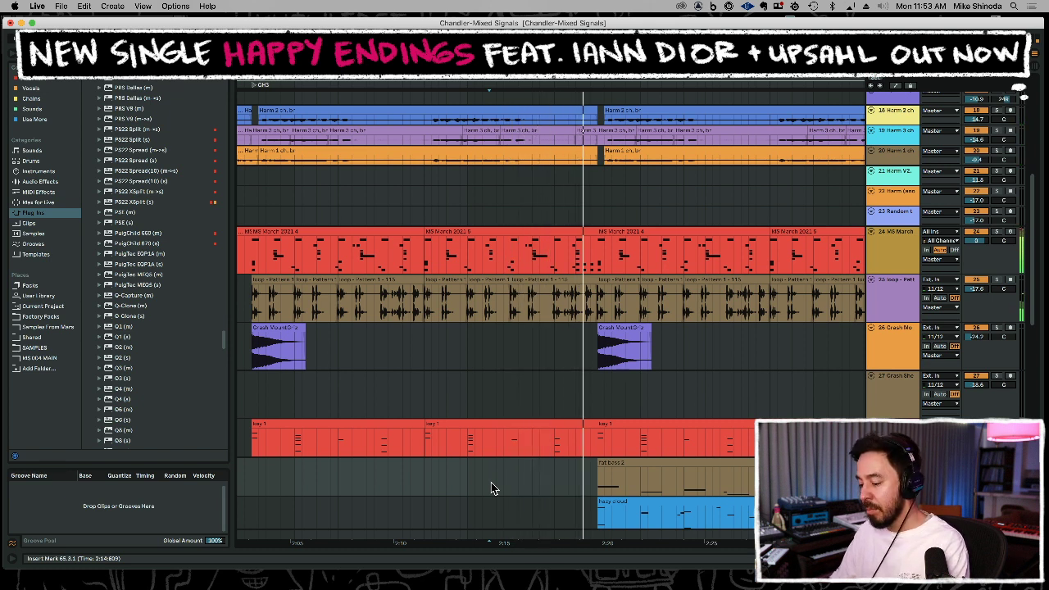
key("space")
key("space")
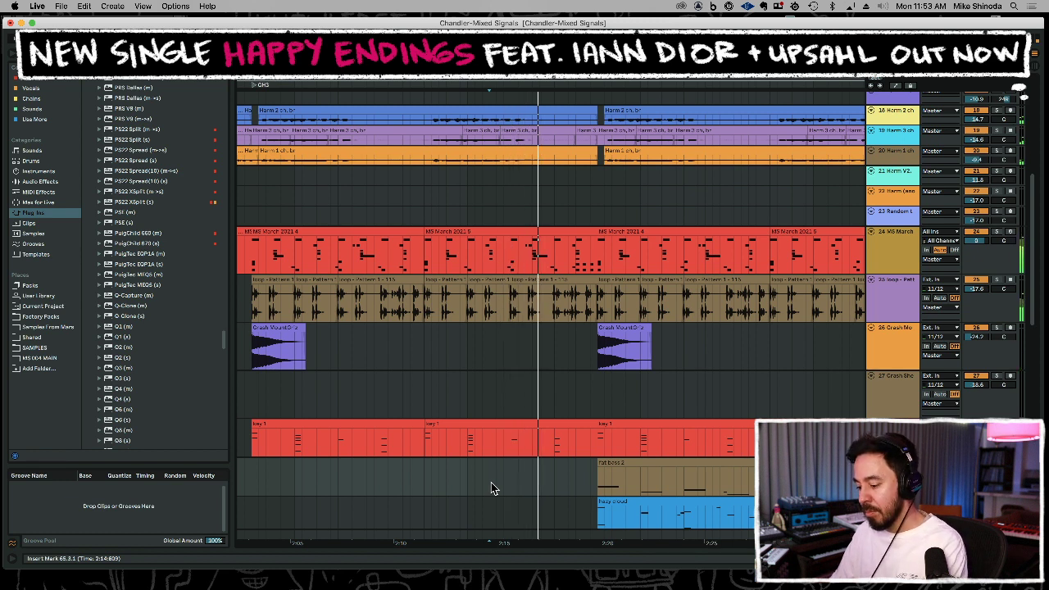
key("space")
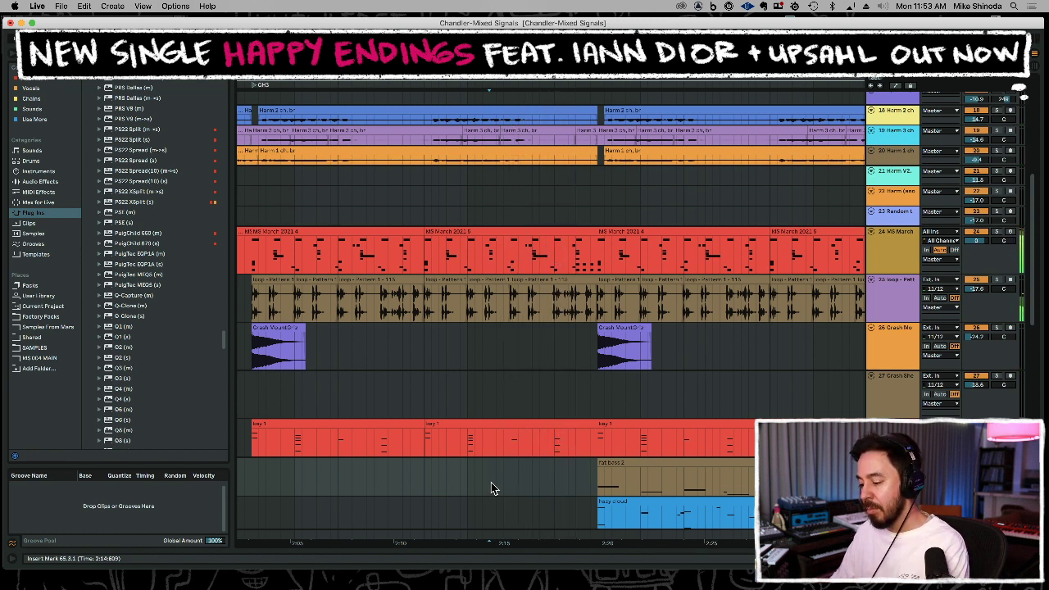
key("space")
key("space")
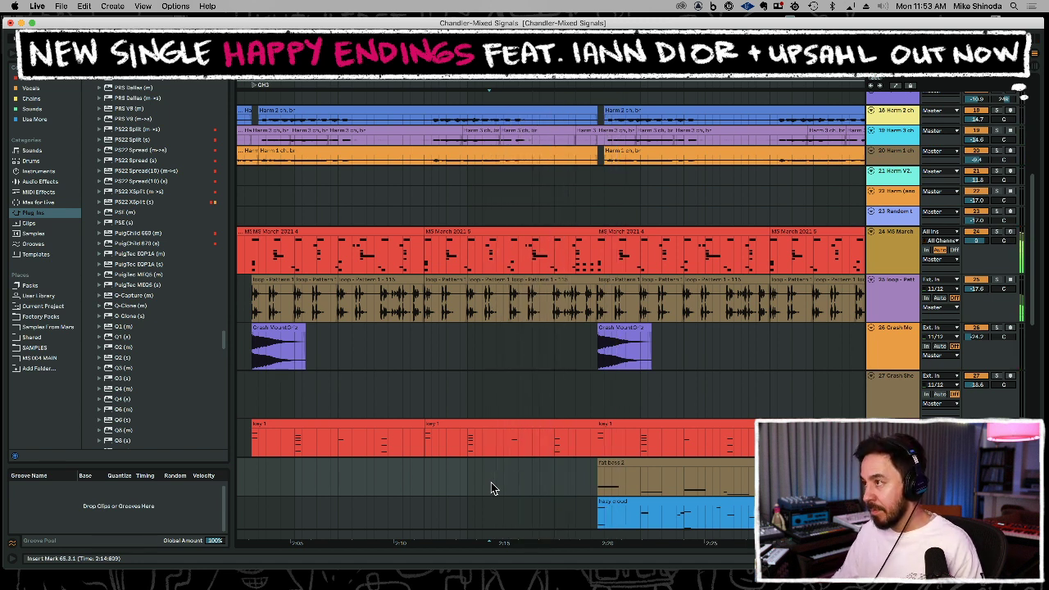
key("space")
key("space")
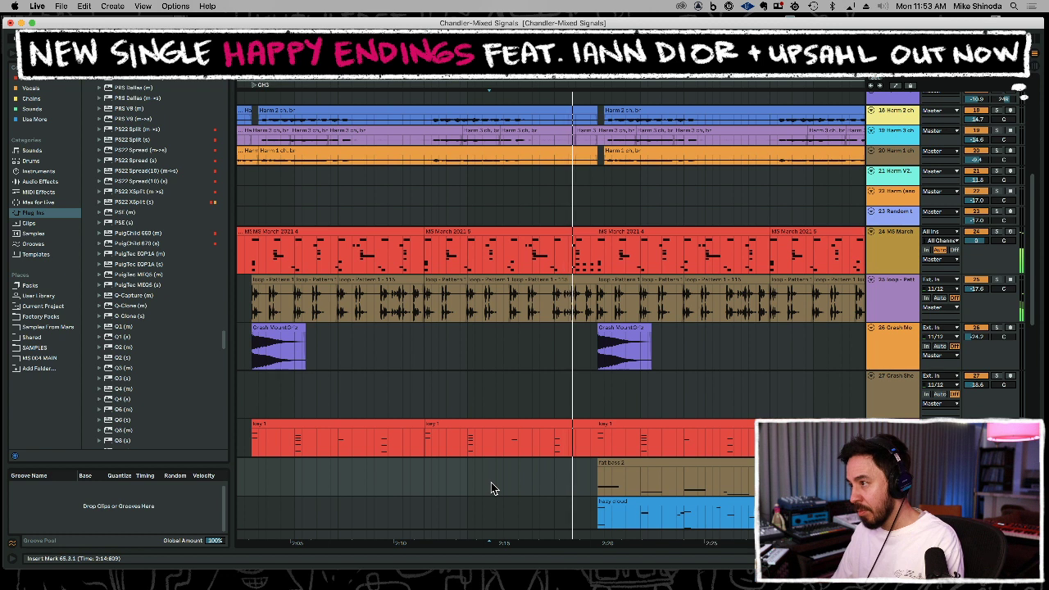
key("space")
key("space")
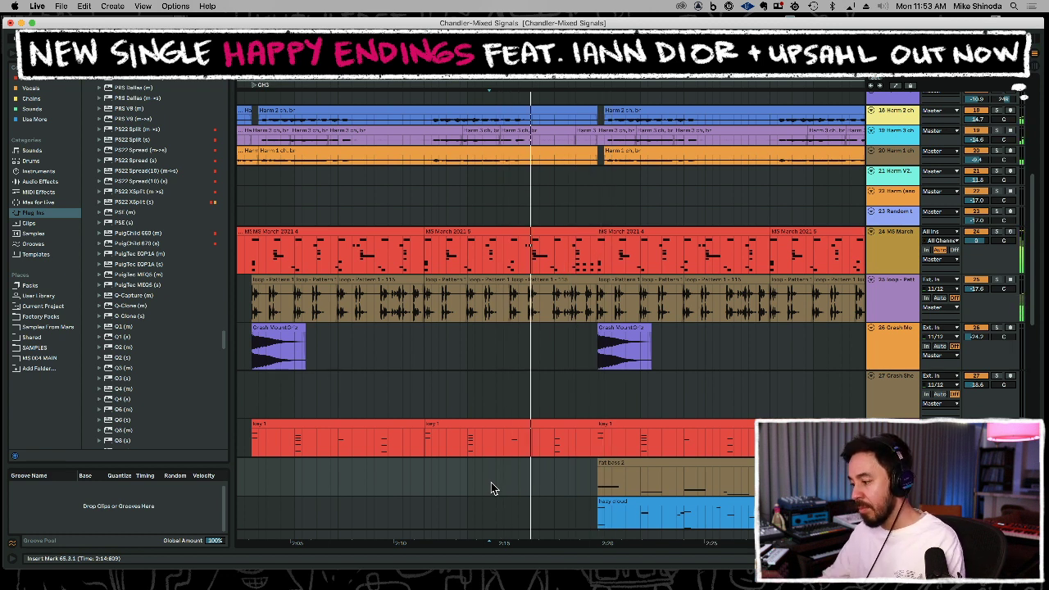
key("space")
key("shift+space")
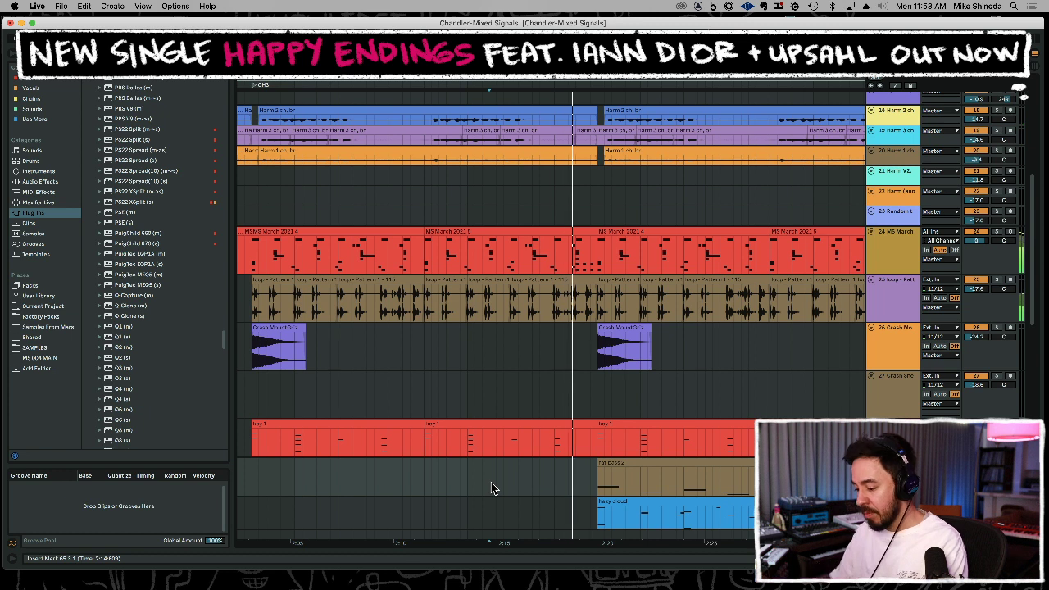
key("space")
key("space")
key("space")
key("shift+space")
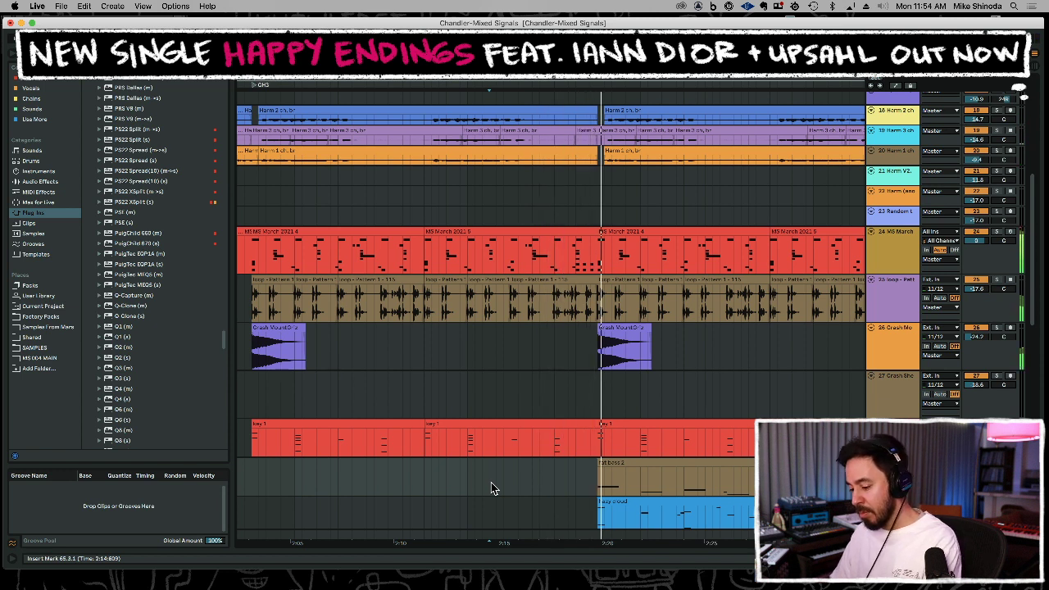
key("space")
Duplicate the drum loop segment from 67.3.1 to 67.3.3 twice to fill the rest of bar 67.
left_click_drag(604, 74, 604, 103)
key("plus")
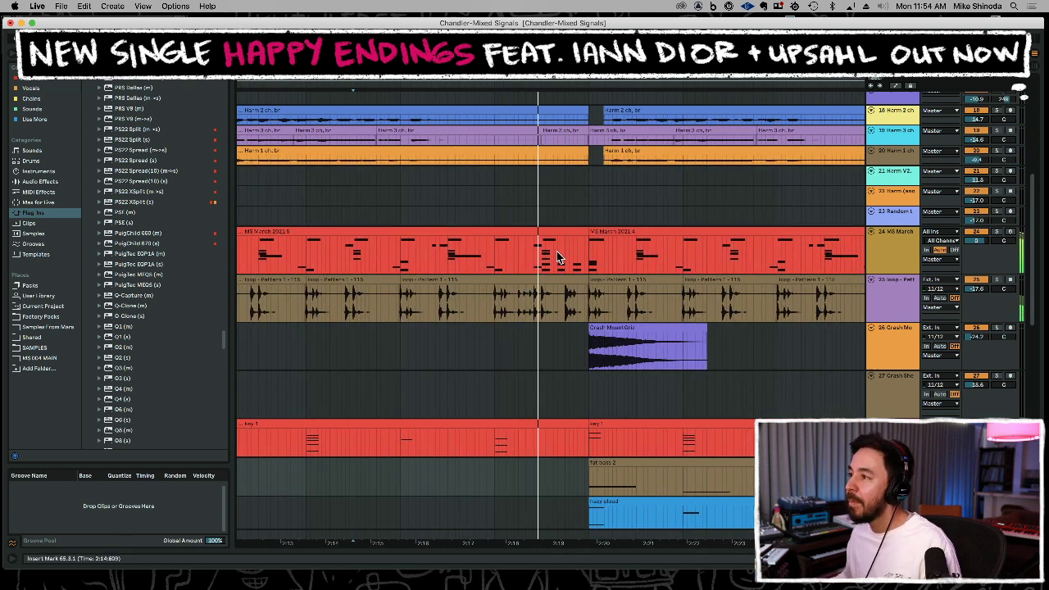
left_click(541, 304)
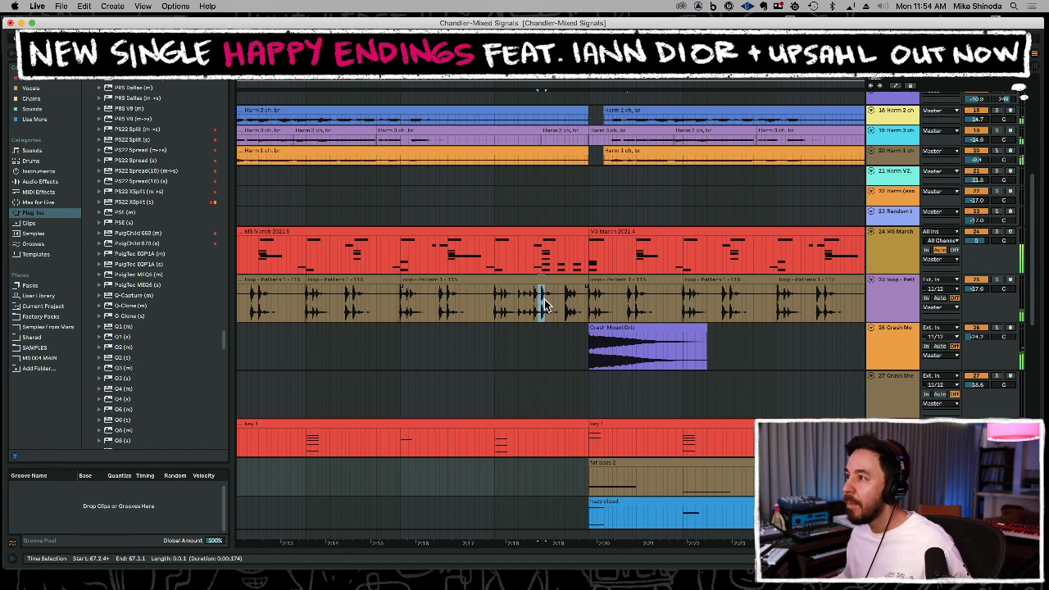
left_click_drag(541, 303, 558, 303)
key("super+d")
key("super+d")
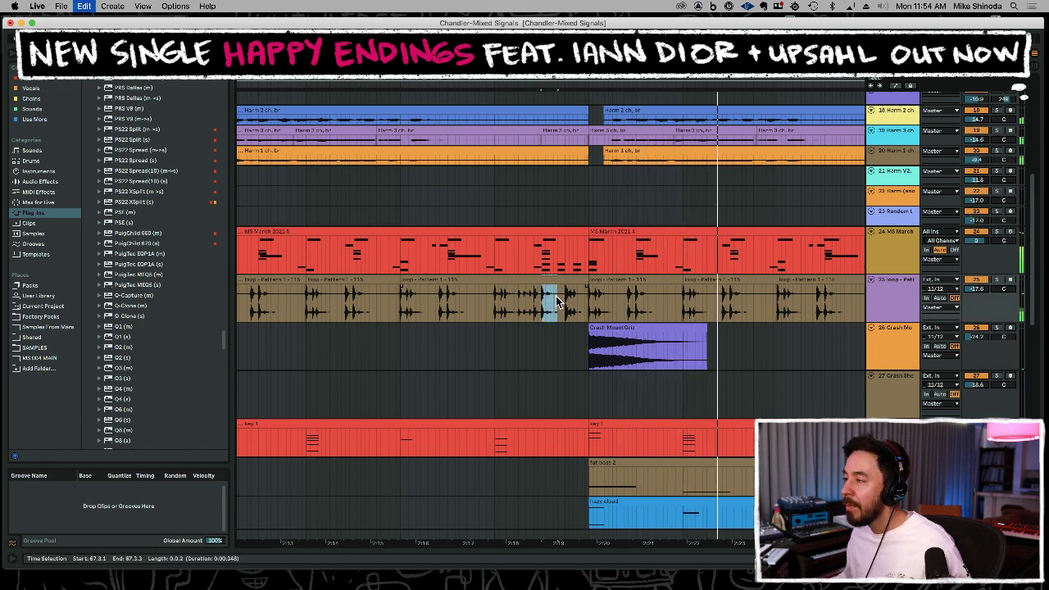
Copy the Crash MountGriz clip at 68.1.1 to 65.3.3 on the same track and reverse the copy.
left_click(632, 328)
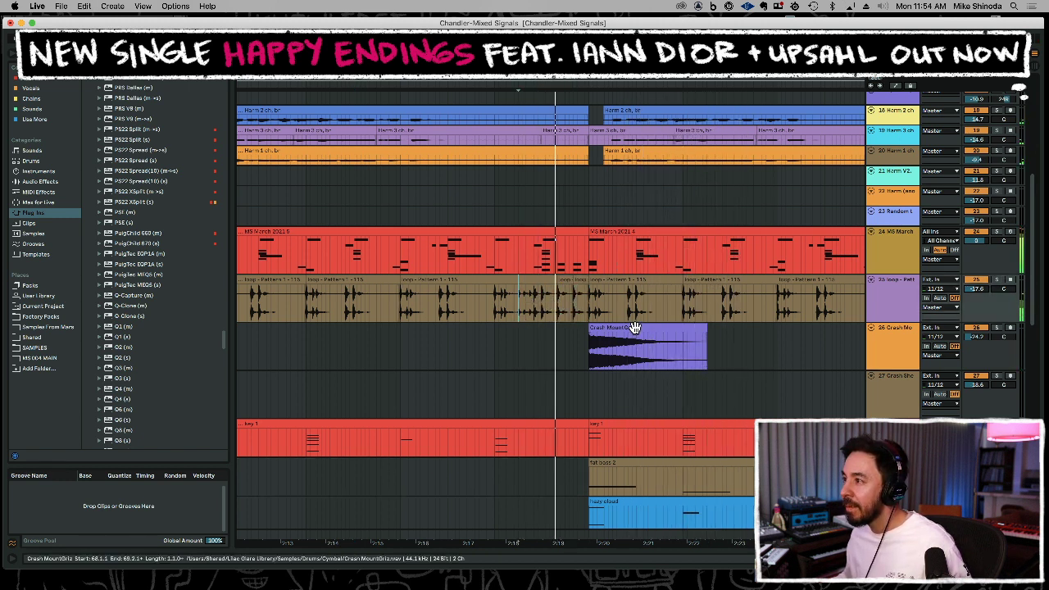
key("super+c")
left_click(368, 339)
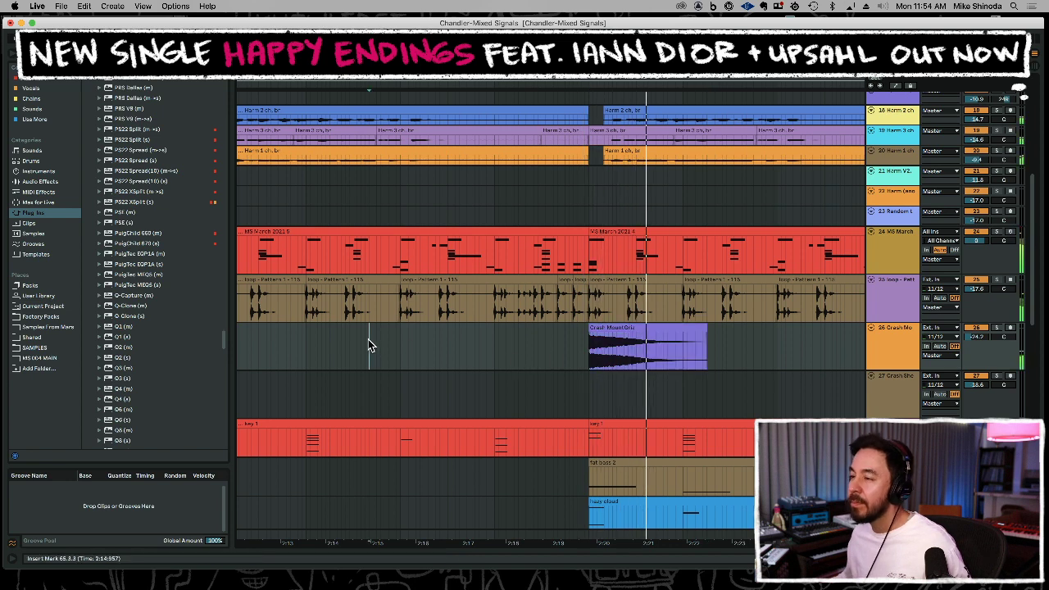
key("super+v")
double_click(378, 341)
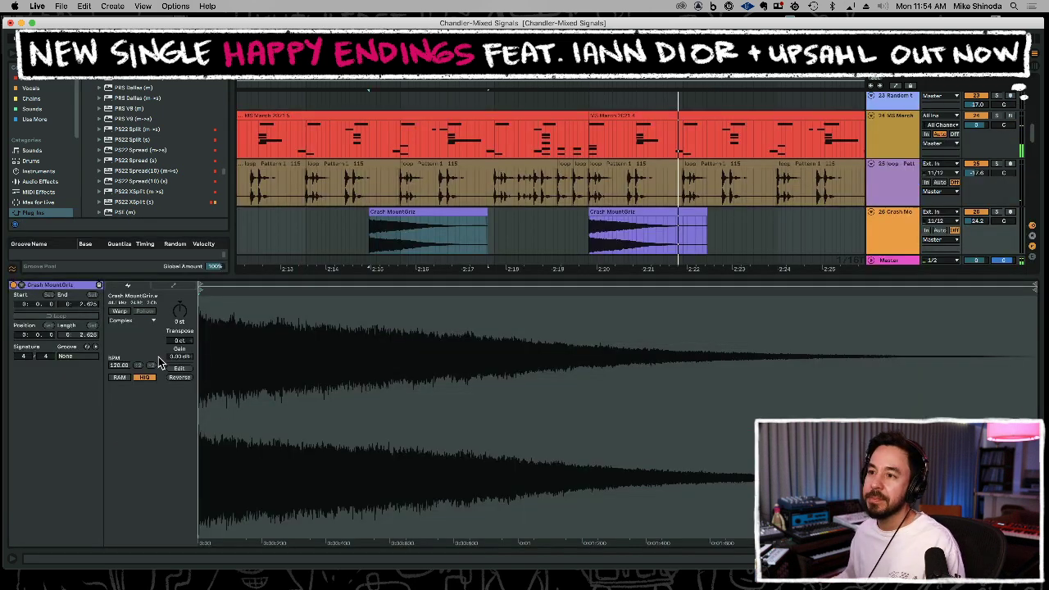
left_click(178, 378)
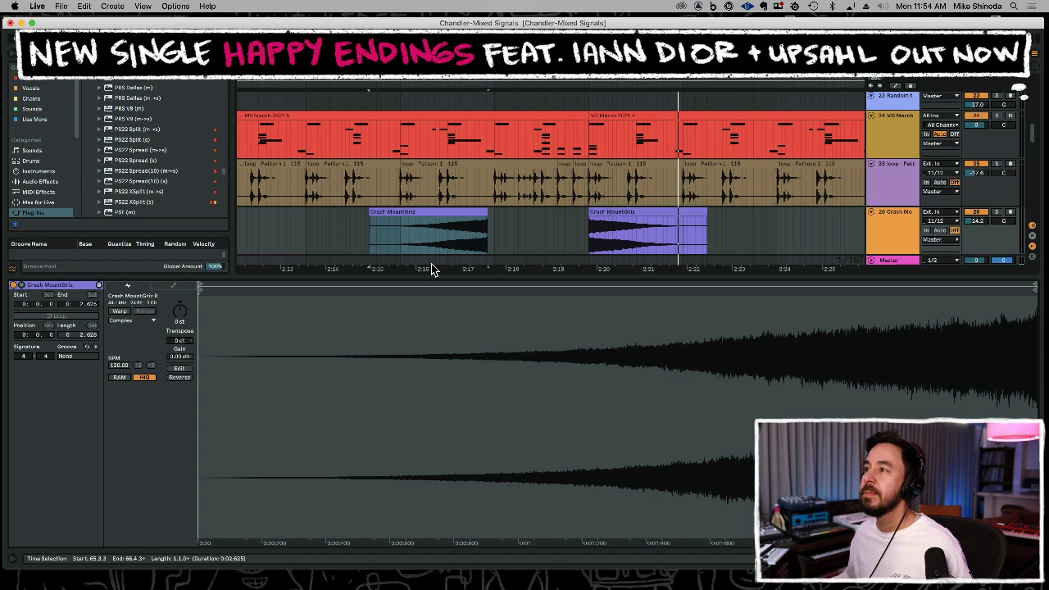
Trim the reversed crash's loud end, move the clip to end at 68.1.1, and play from just before it.
left_click_drag(457, 233, 516, 237)
key("Delete")
left_click_drag(449, 213, 564, 217)
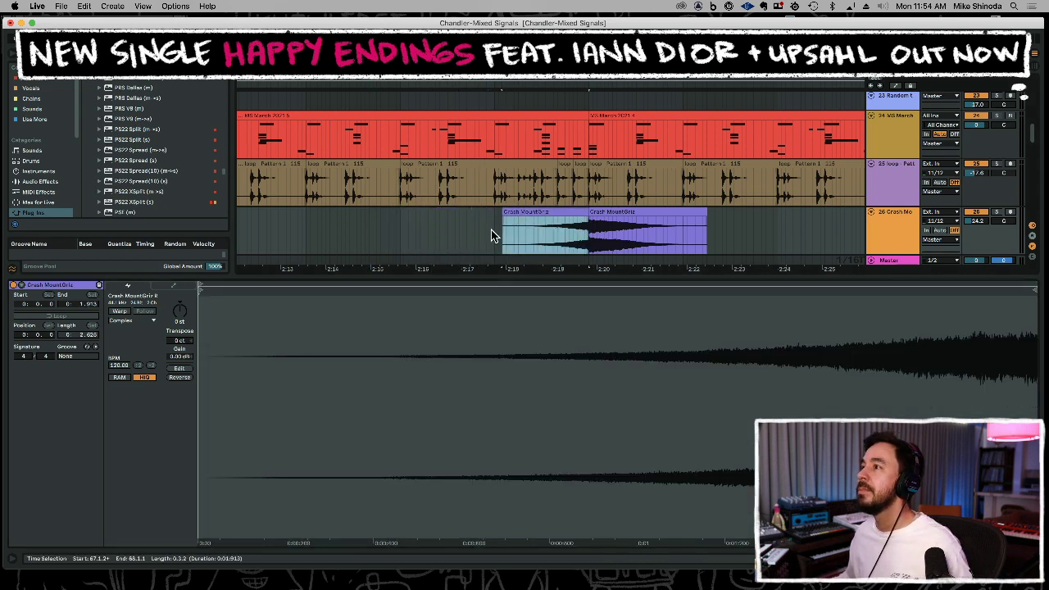
left_click(490, 229)
key("space")
double_click(514, 277)
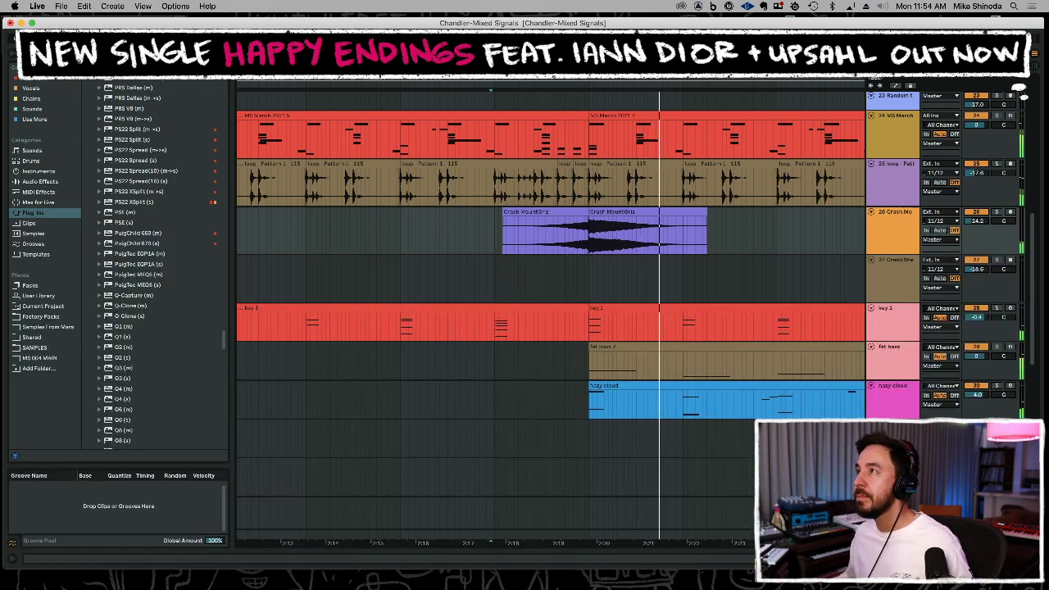
Copy the crash track's reversed and forward pair from 66.1.1–70.1.1 to 74.1.1, and play the song from the start.
left_click_drag(546, 72, 546, 39)
key("minus")
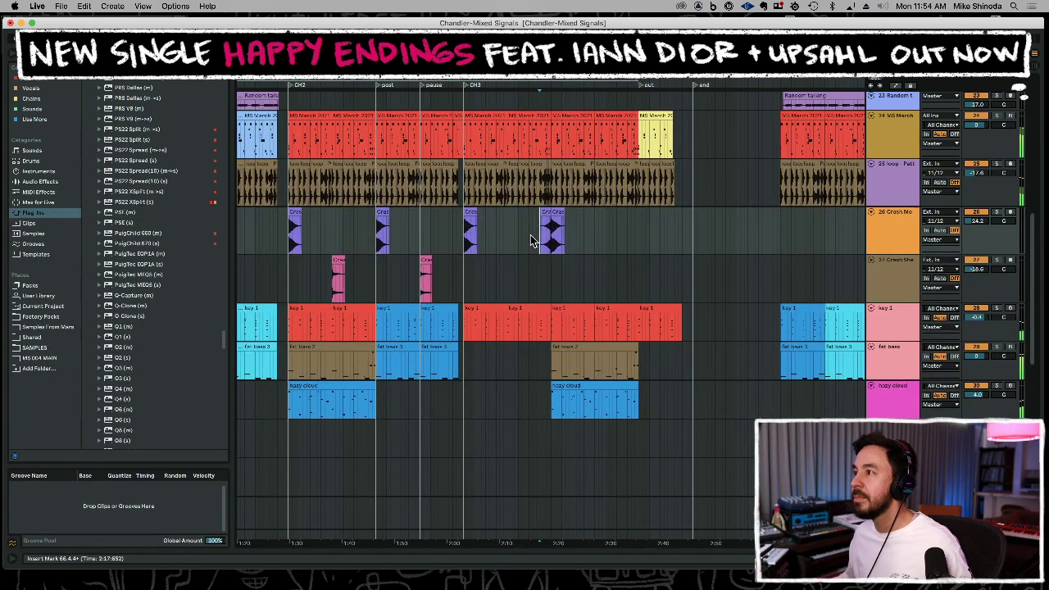
left_click_drag(530, 235, 574, 237)
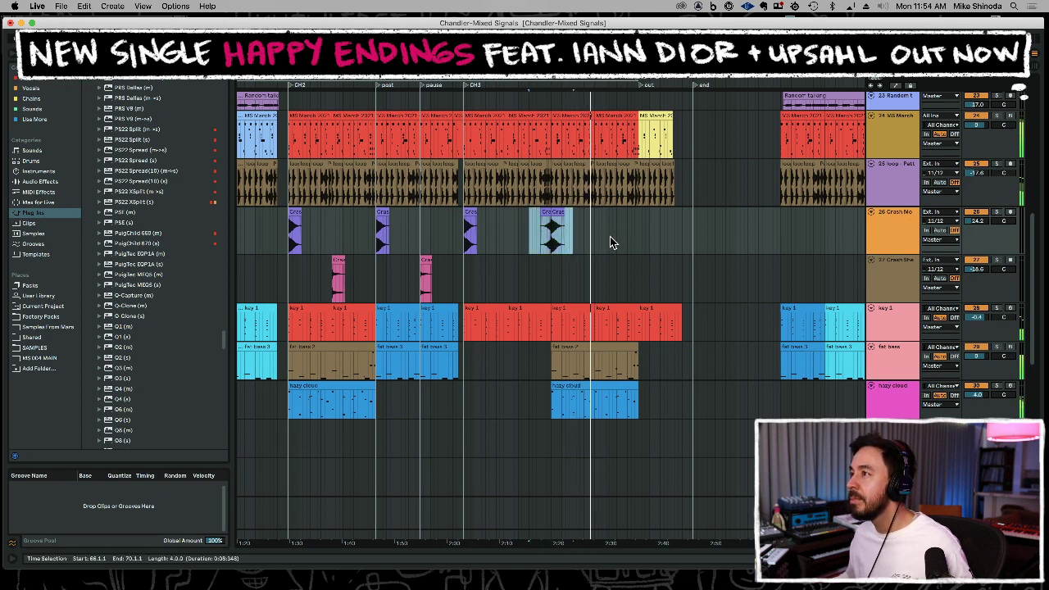
left_click(610, 239)
key("super+v")
key("super+z")
left_click(617, 236)
key("ctrl+v")
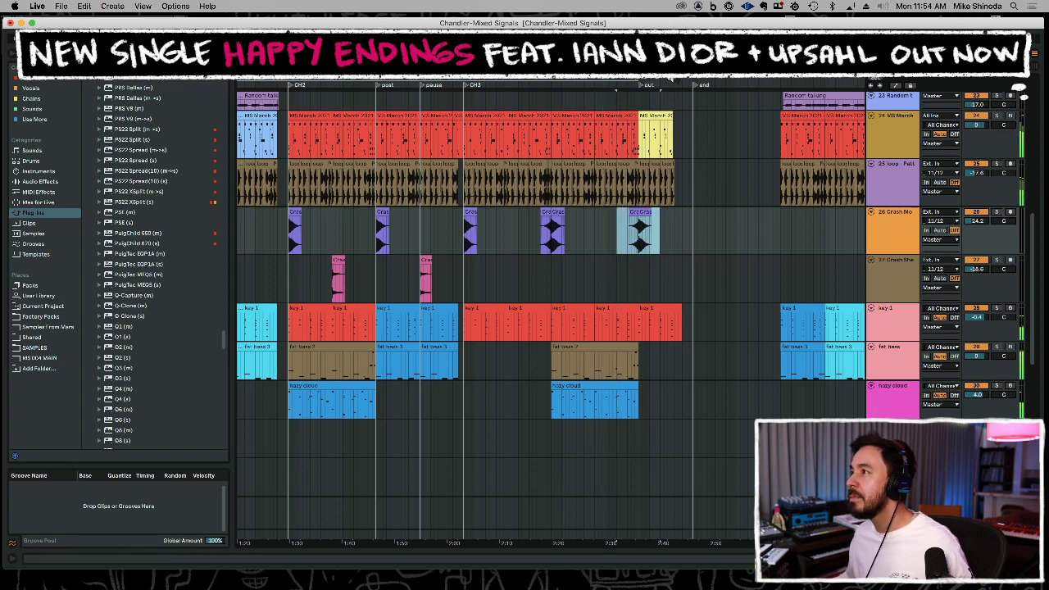
left_click_drag(674, 74, 673, 48)
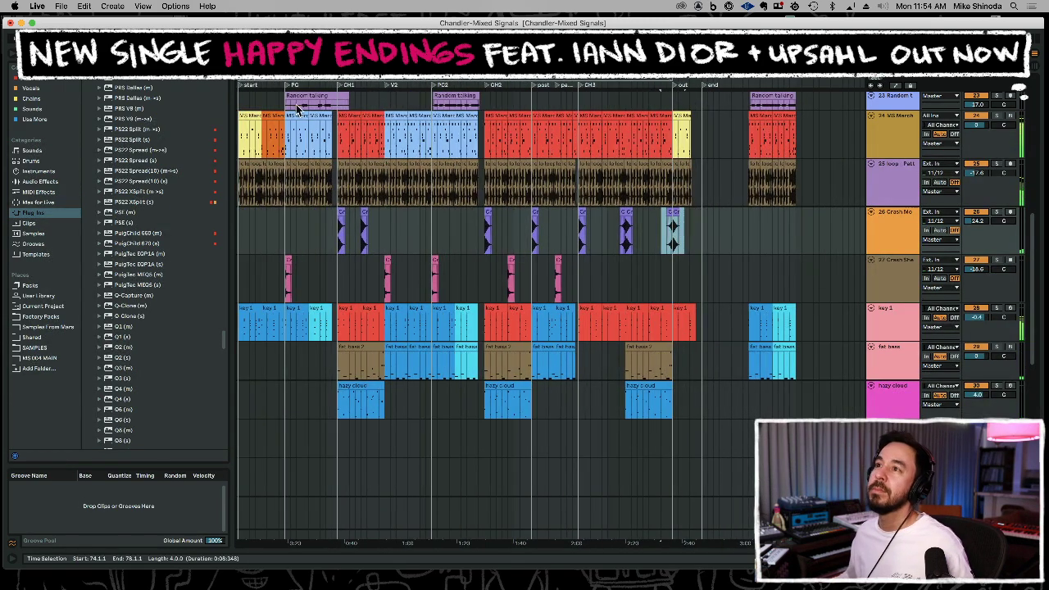
left_click(240, 146)
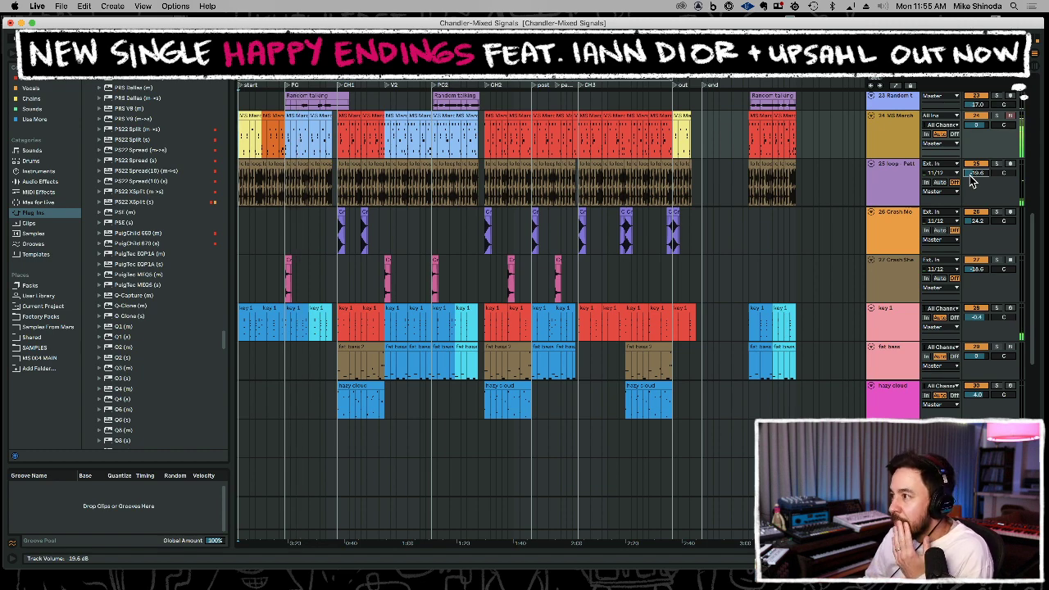
Group the Verses, Pre's and CH voc 1 vocal tracks.
scroll(972, 183, "up", 10)
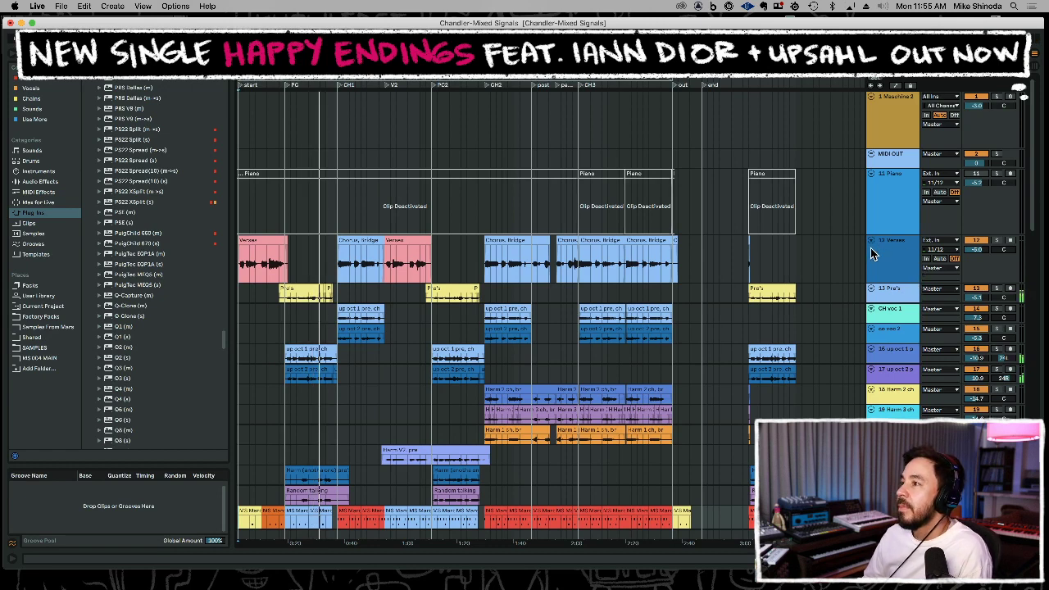
scroll(870, 250, "down", 3)
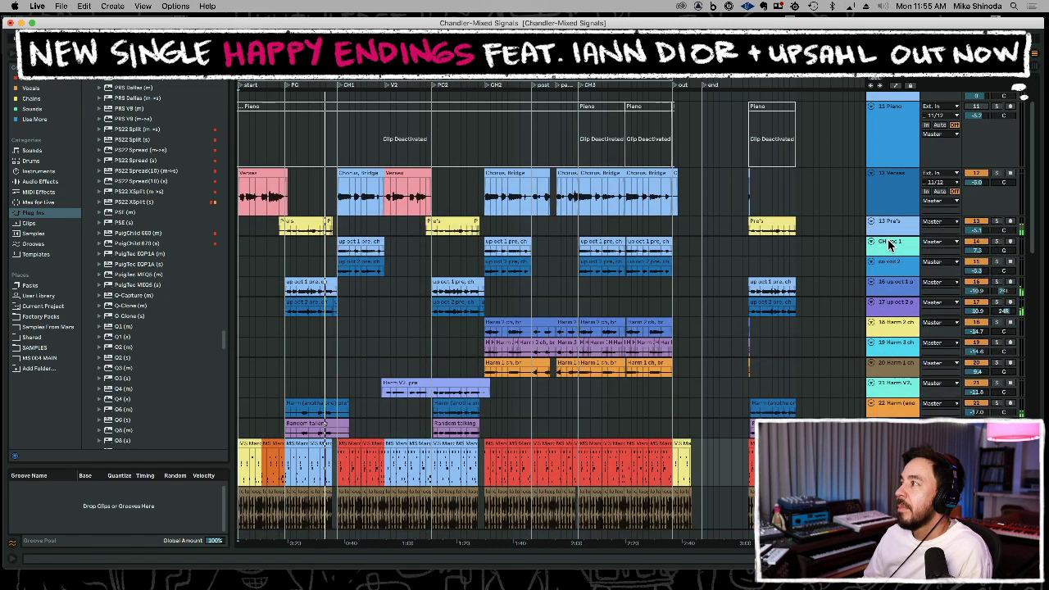
left_click(891, 248)
left_click(891, 196)
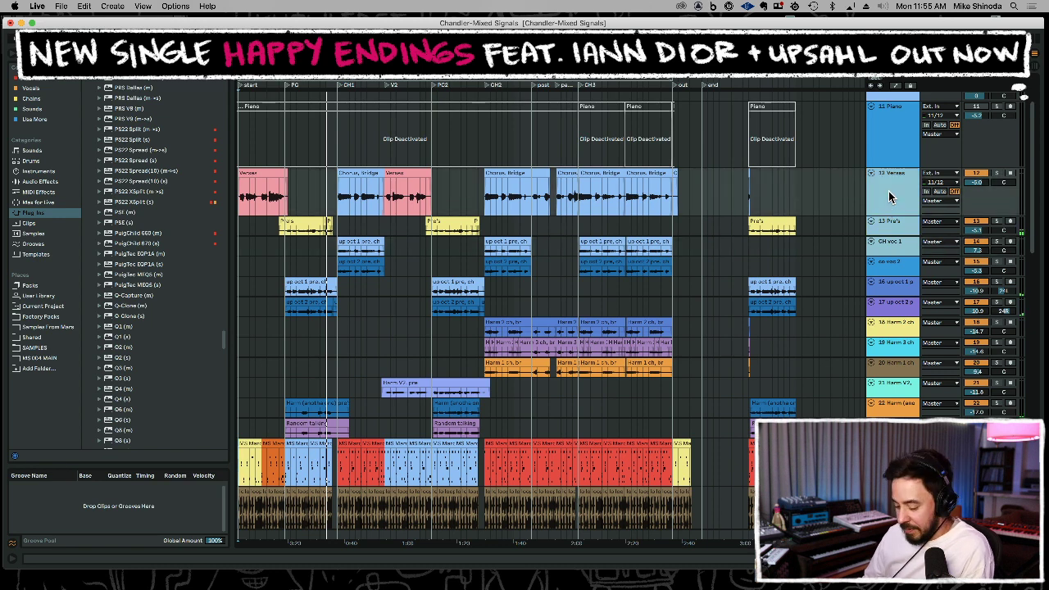
key("super+g")
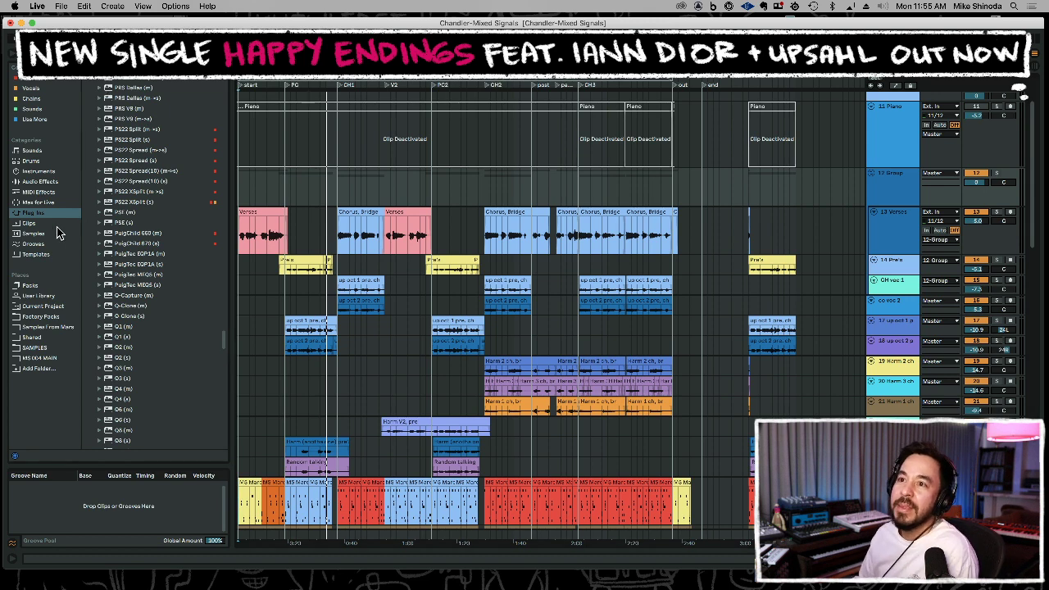
Find SerumFX in the Use More collection and add it to the new vocal group track.
left_click(47, 120)
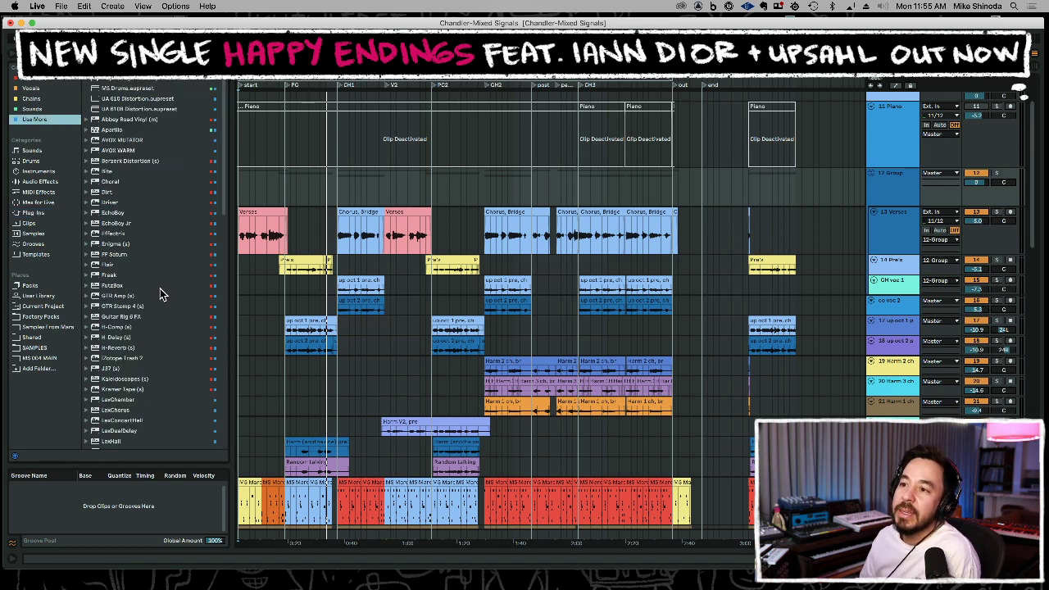
scroll(161, 283, "down", 15)
scroll(119, 418, "up", 3)
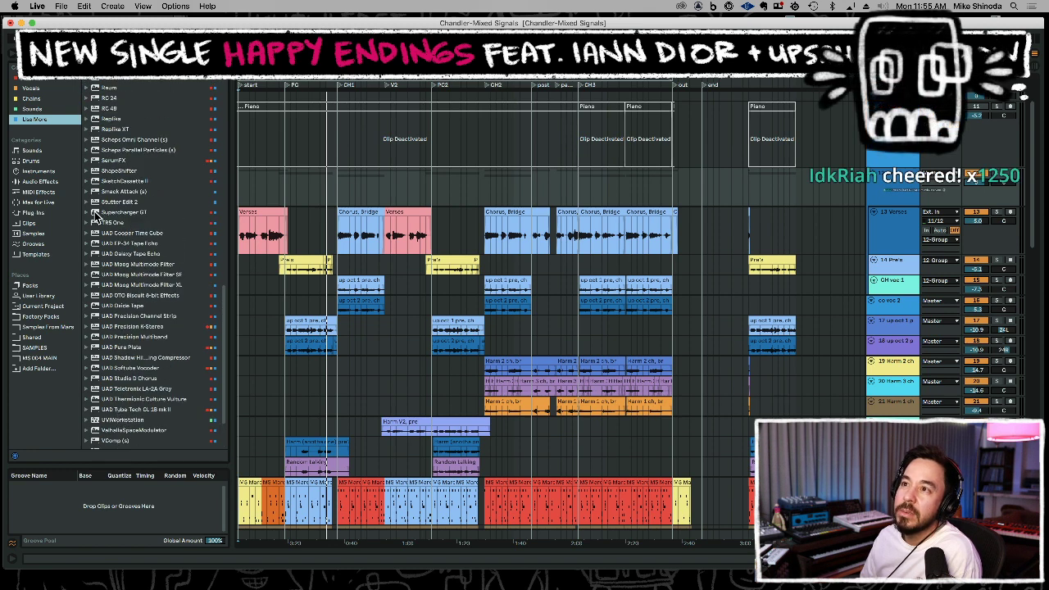
left_click(96, 161)
left_click_drag(929, 169, 895, 189)
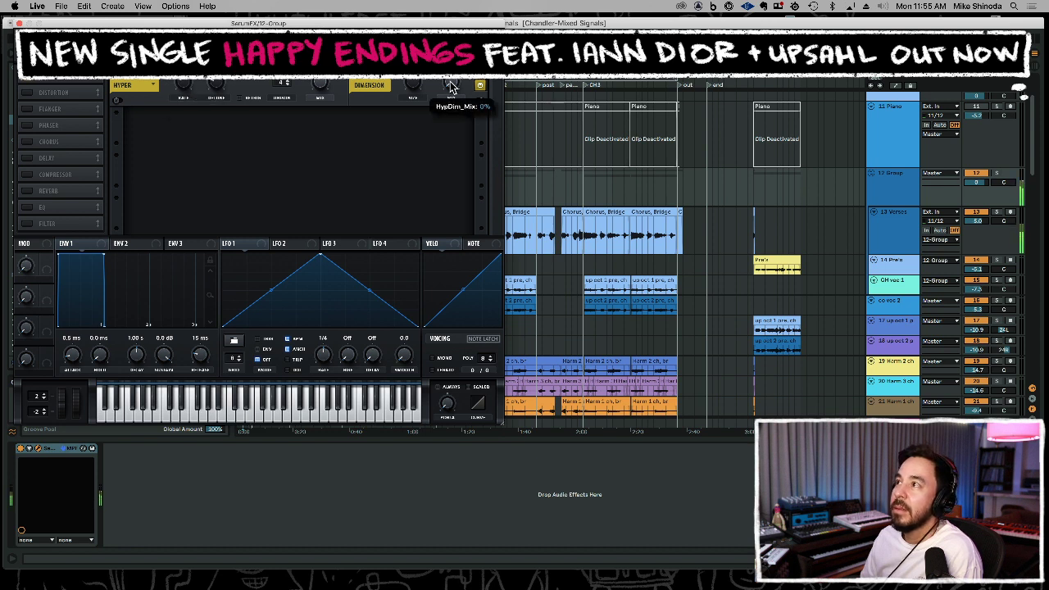
Adjust SerumFX's Hyper effect on the vocal group and set its wet mix to about 35%.
left_click_drag(321, 84, 319, 131)
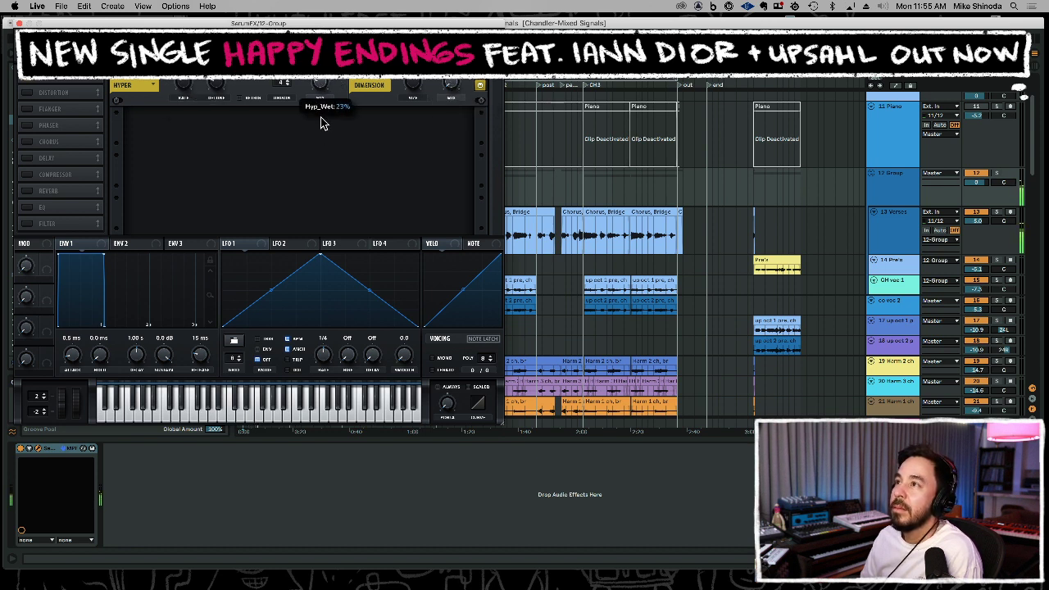
left_click_drag(185, 83, 215, 72)
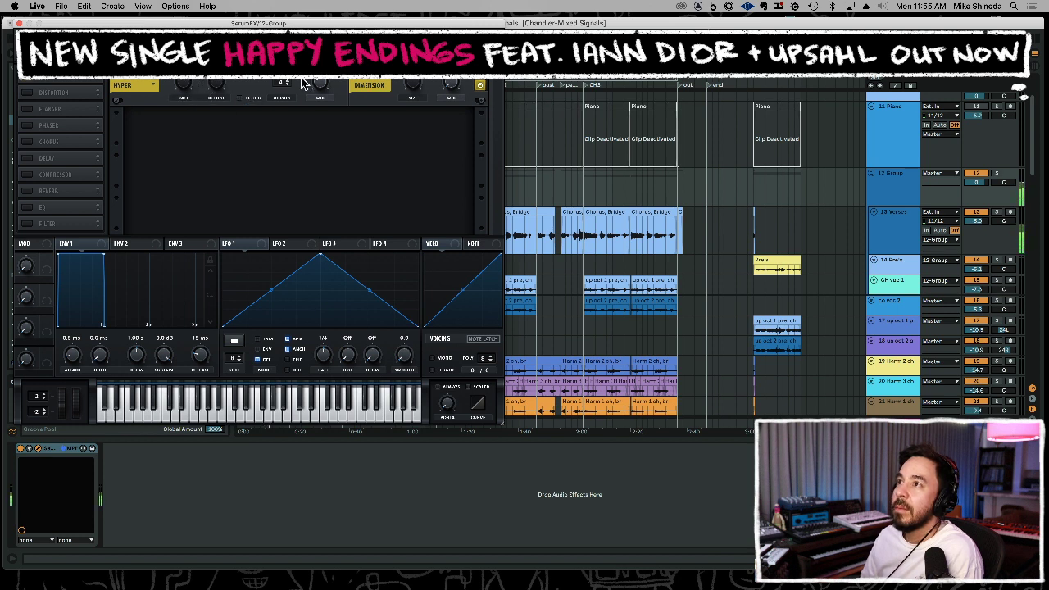
mouse_move(320, 82)
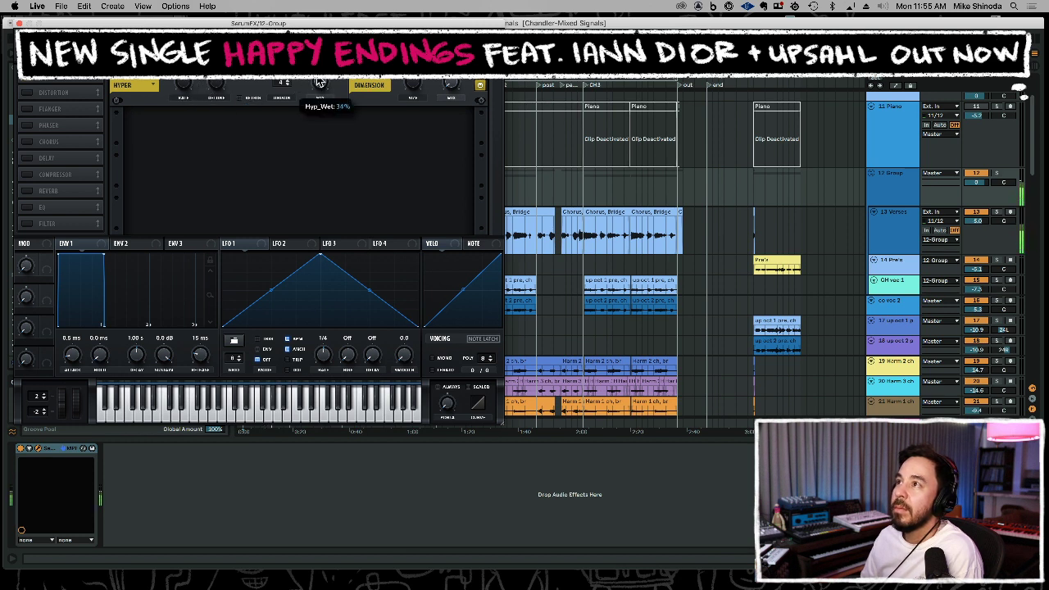
Try the Flanger and Phaser effects on the vocal group, switching each on and back off.
left_click(25, 109)
left_click(26, 110)
left_click(27, 126)
left_click(27, 126)
Enable the Chorus effect on the vocal group and set its wet mix to 27%.
left_click(27, 143)
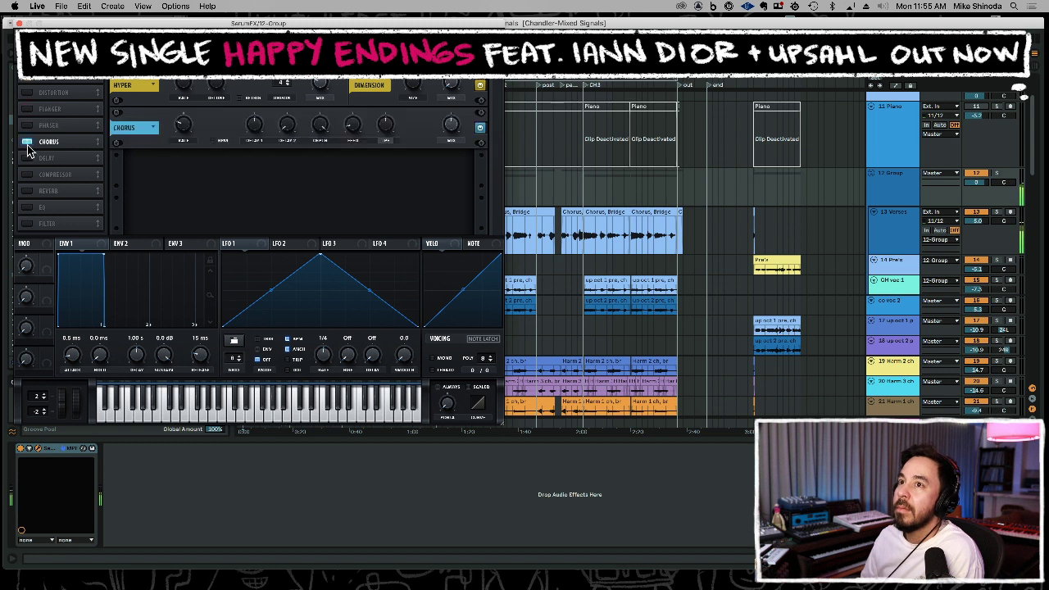
mouse_move(449, 141)
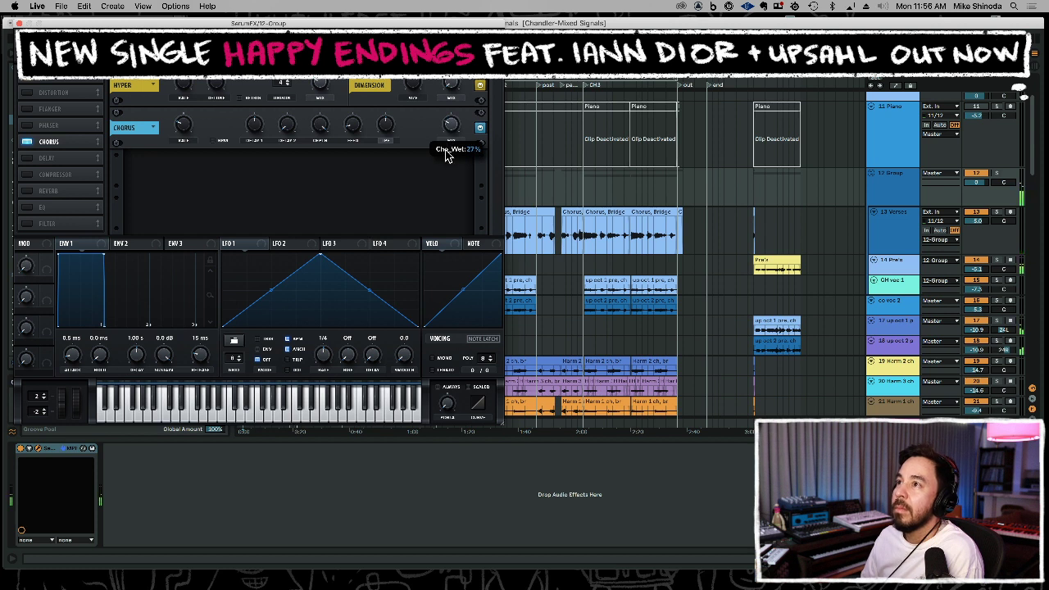
Enable the Delay effect, lower its filter frequency to 240, adjust the left delay time and set the right delay time to 1/32.
left_click(29, 160)
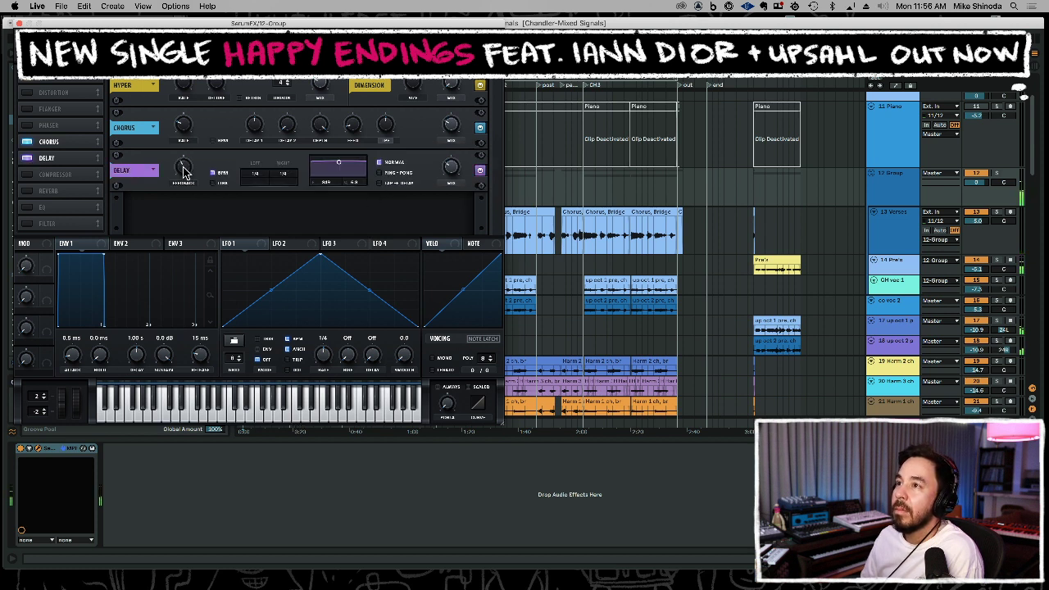
left_click_drag(340, 170, 330, 179)
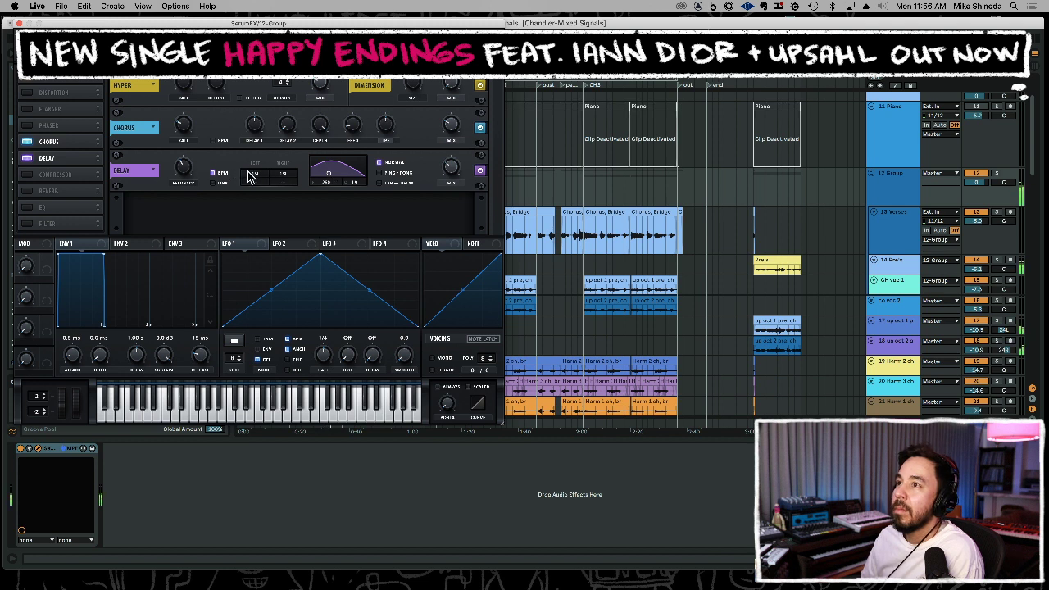
left_click_drag(253, 175, 254, 164)
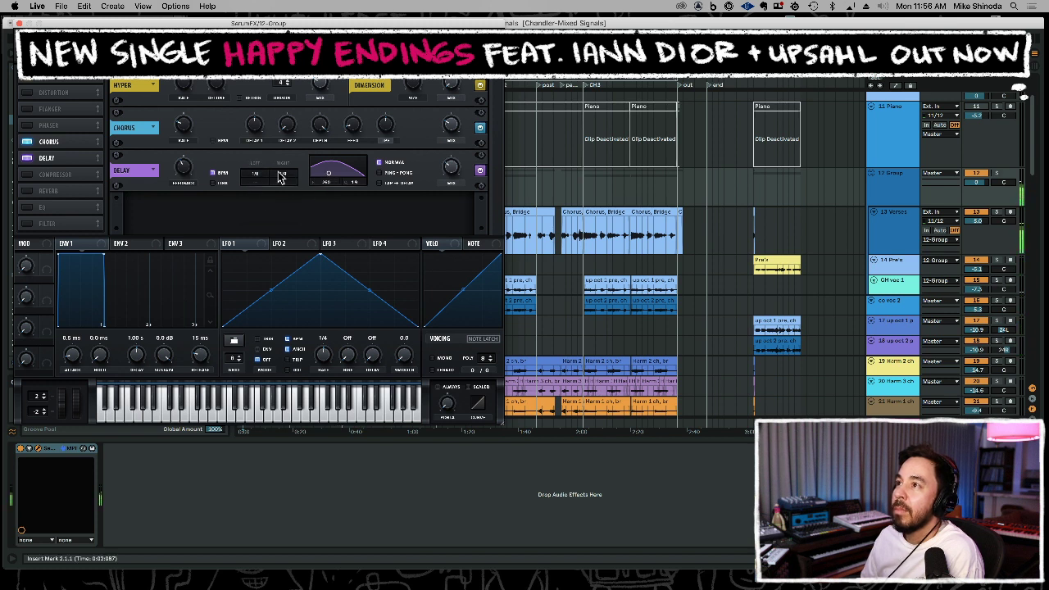
mouse_move(283, 182)
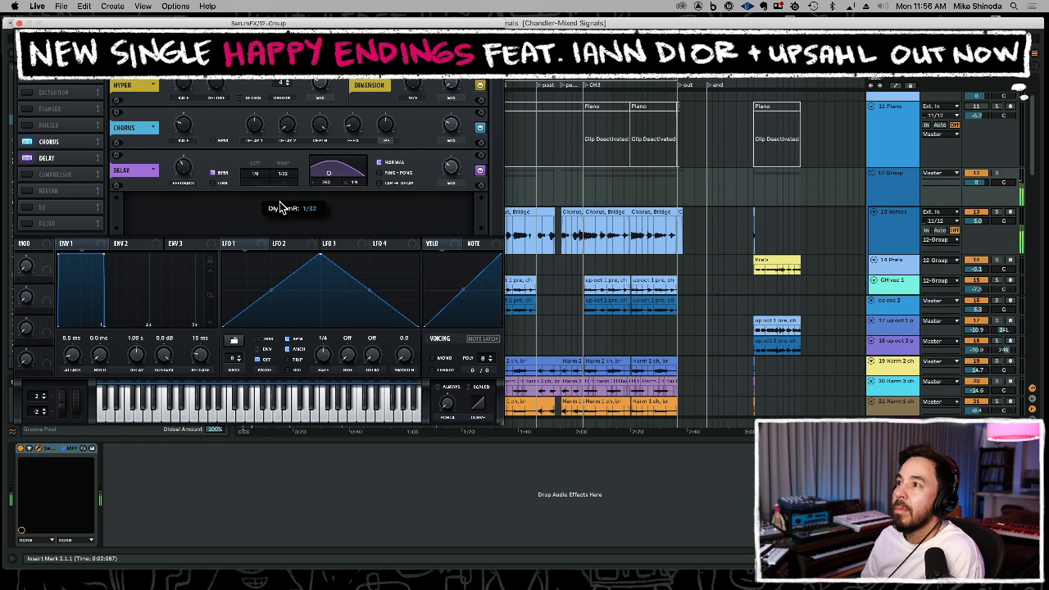
Set the delay's left time to 1/32, lower its left offset slightly below 1.0x and adjust its wet mix.
left_click_drag(264, 182, 259, 185)
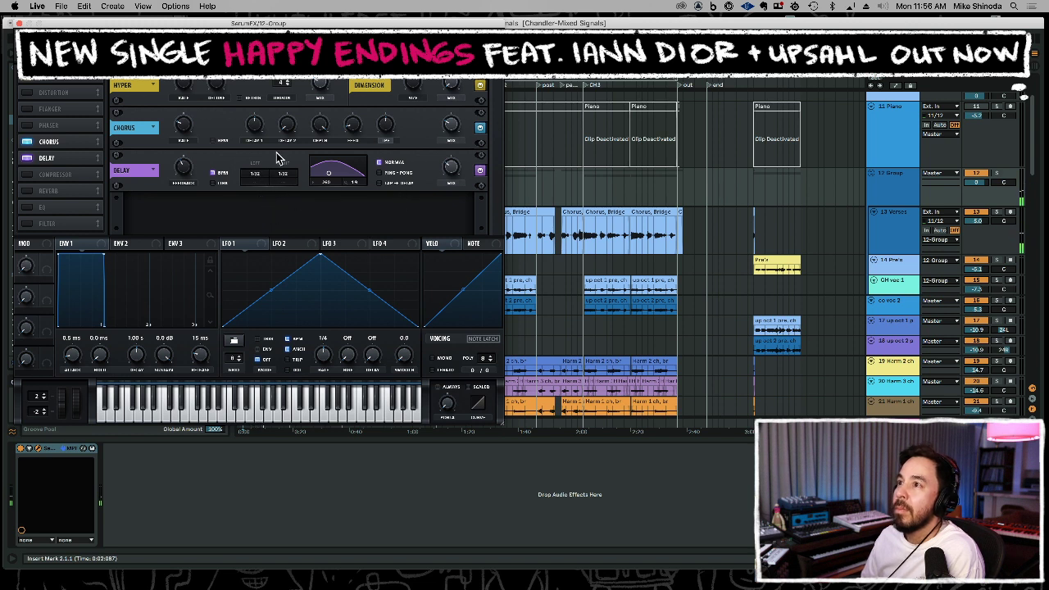
left_click_drag(255, 184, 255, 189)
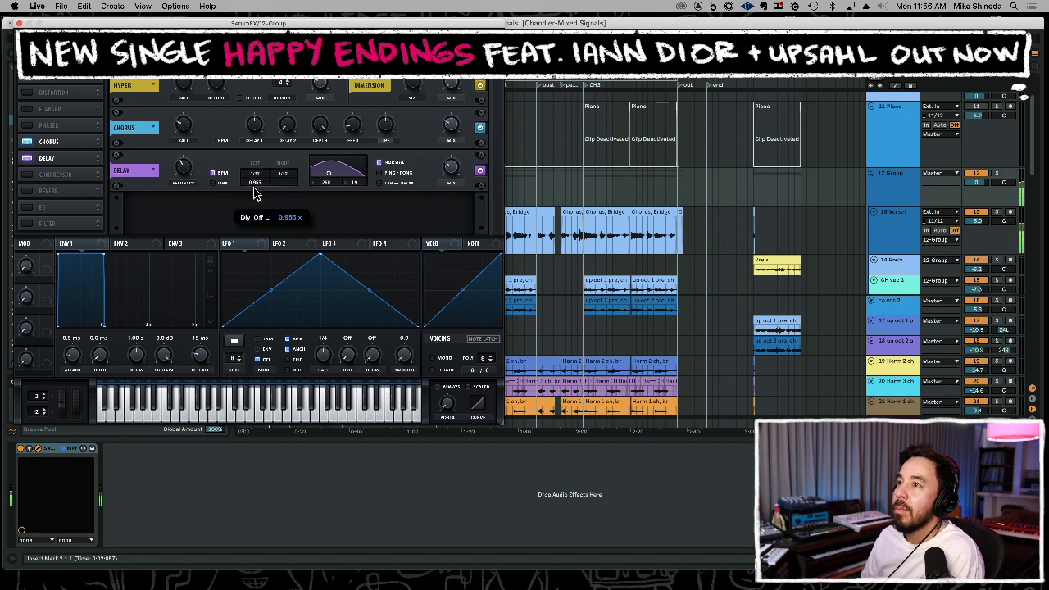
left_click_drag(449, 174, 450, 150)
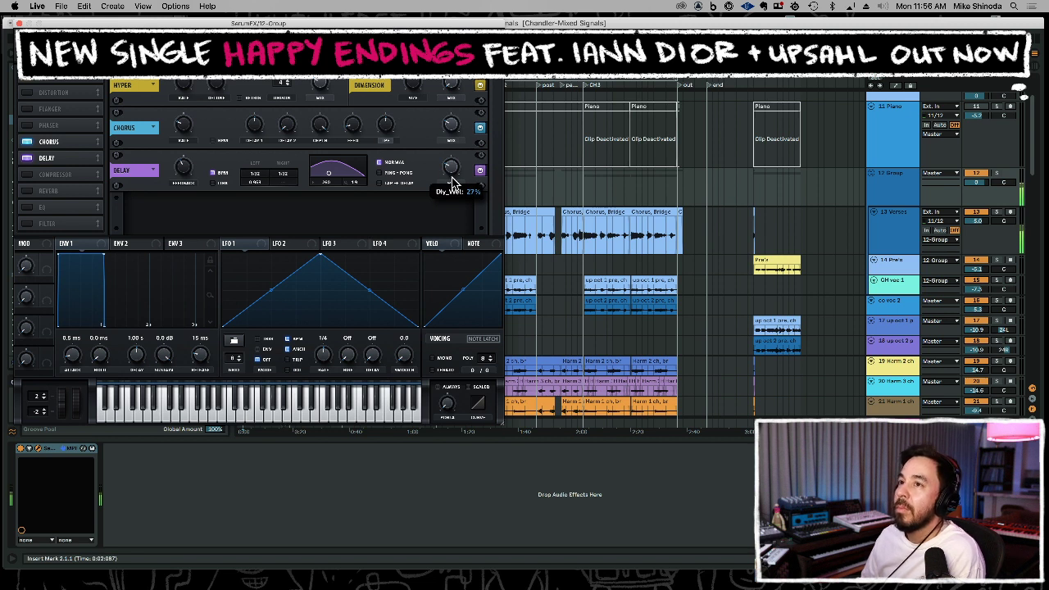
Add the reverb to the vocal group's effects, tweak its high cut, and try the Plate type before choosing Hall.
left_click(27, 191)
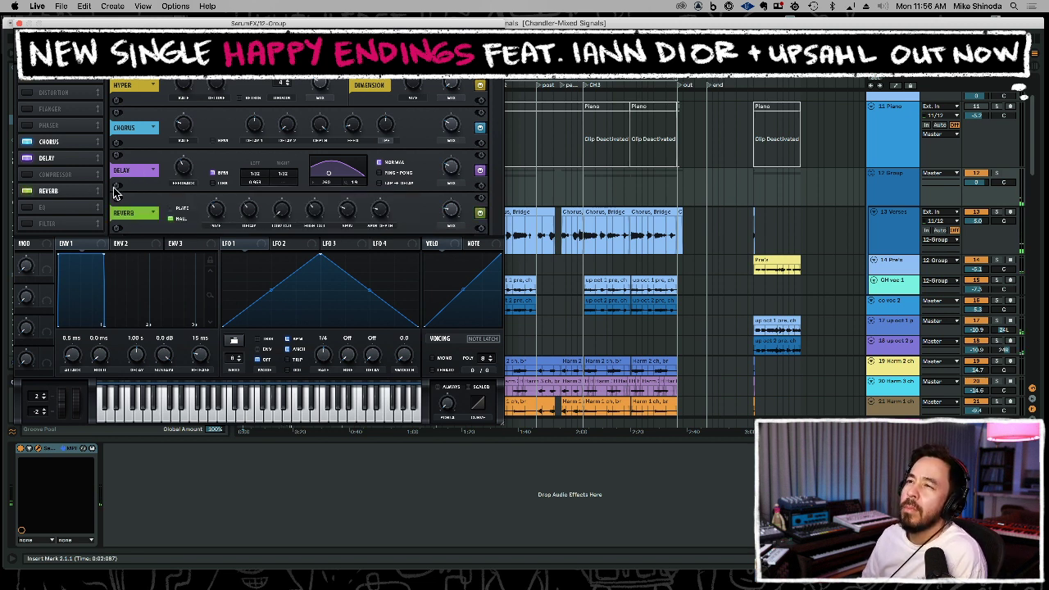
mouse_move(453, 213)
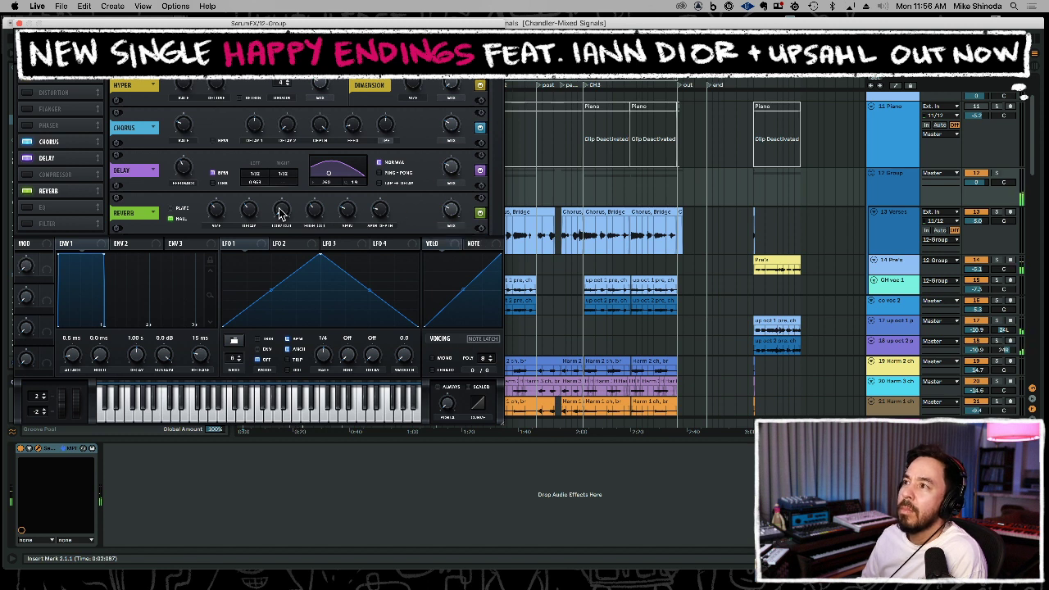
mouse_move(313, 211)
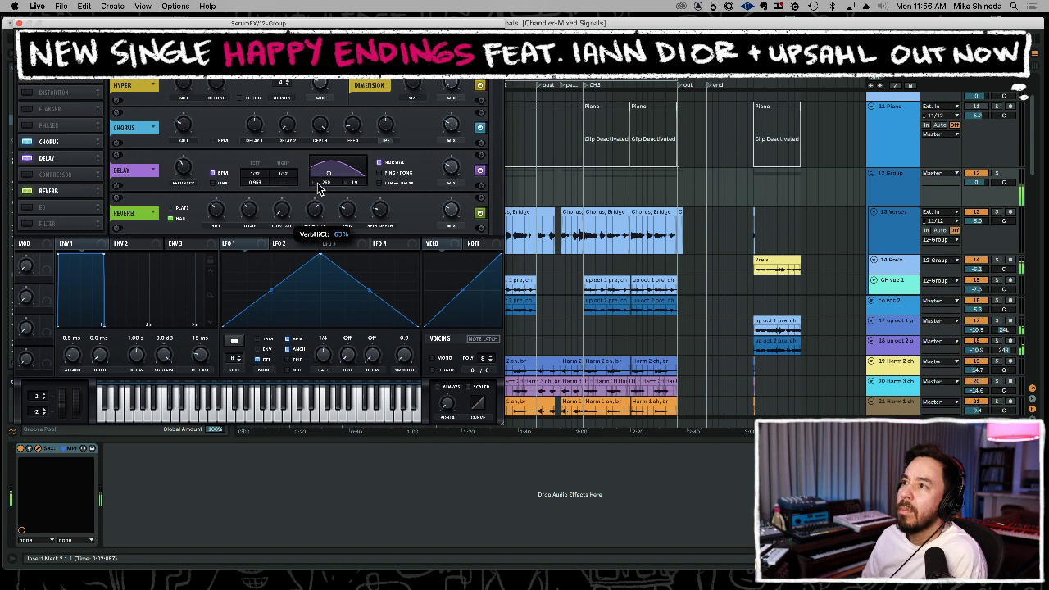
mouse_move(288, 197)
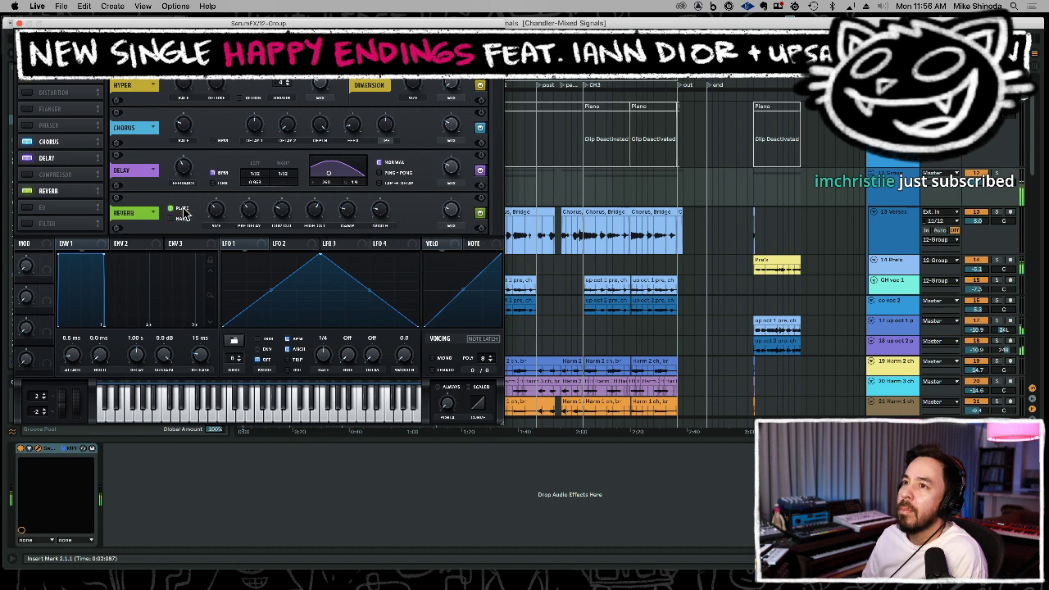
left_click(182, 218)
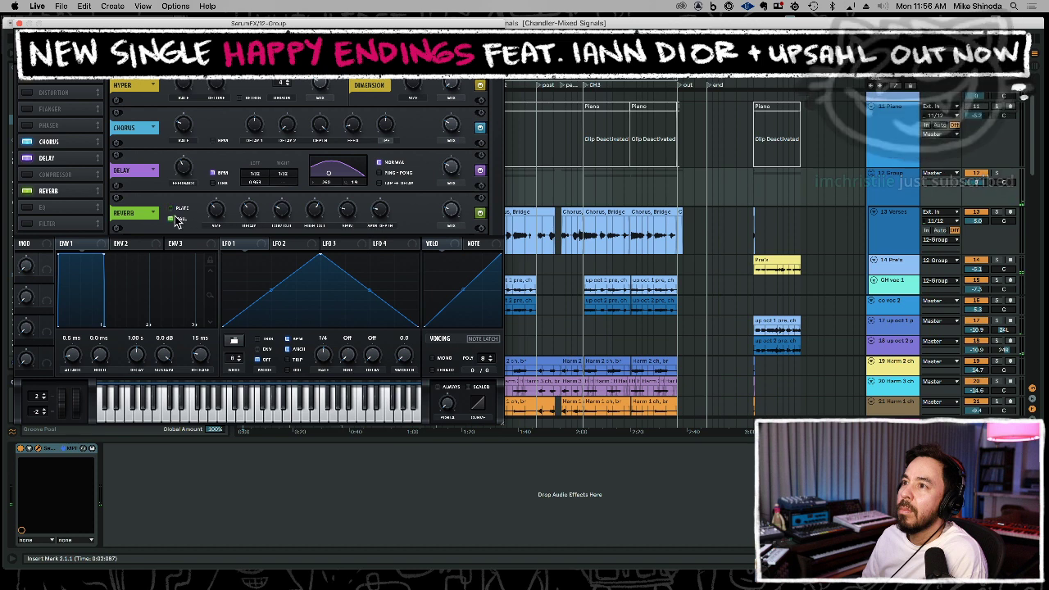
mouse_move(216, 215)
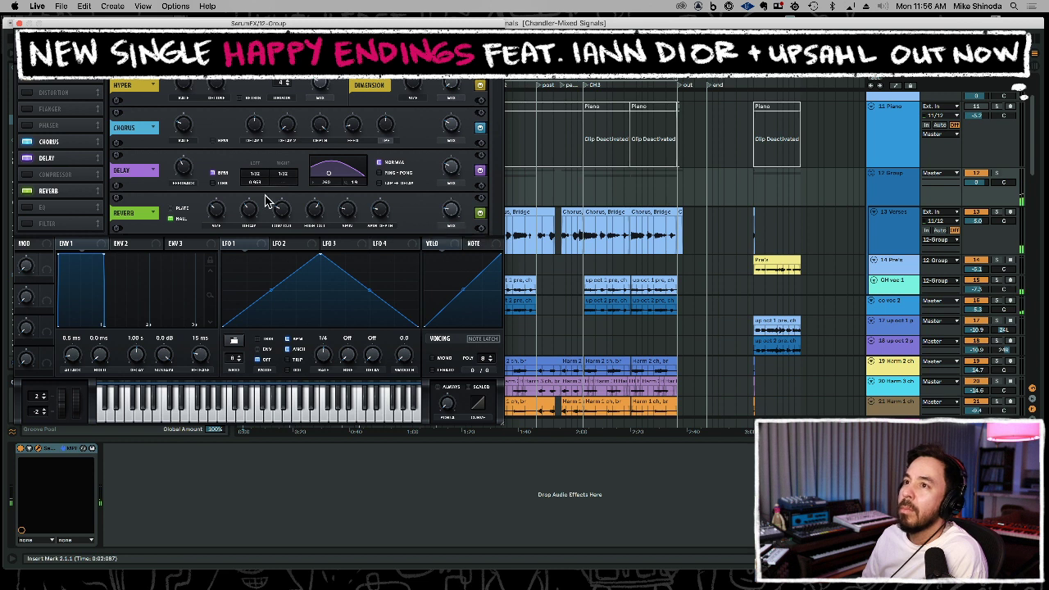
Disable Hyper/Dimension, enable the compressor after the reverb in the chain, and close the SerumFX window.
left_click_drag(82, 181, 82, 199)
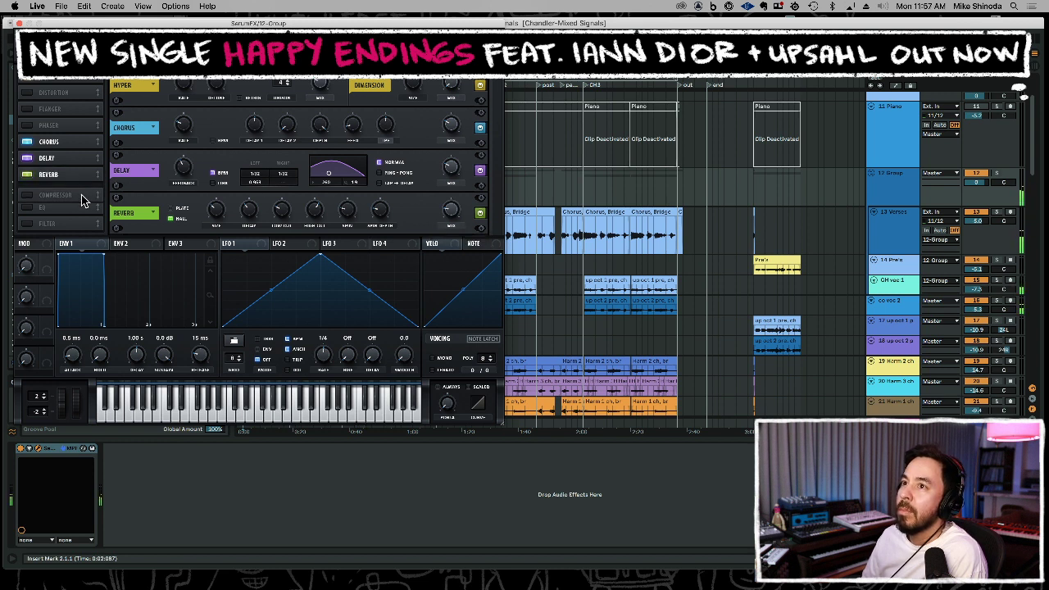
left_click(31, 78)
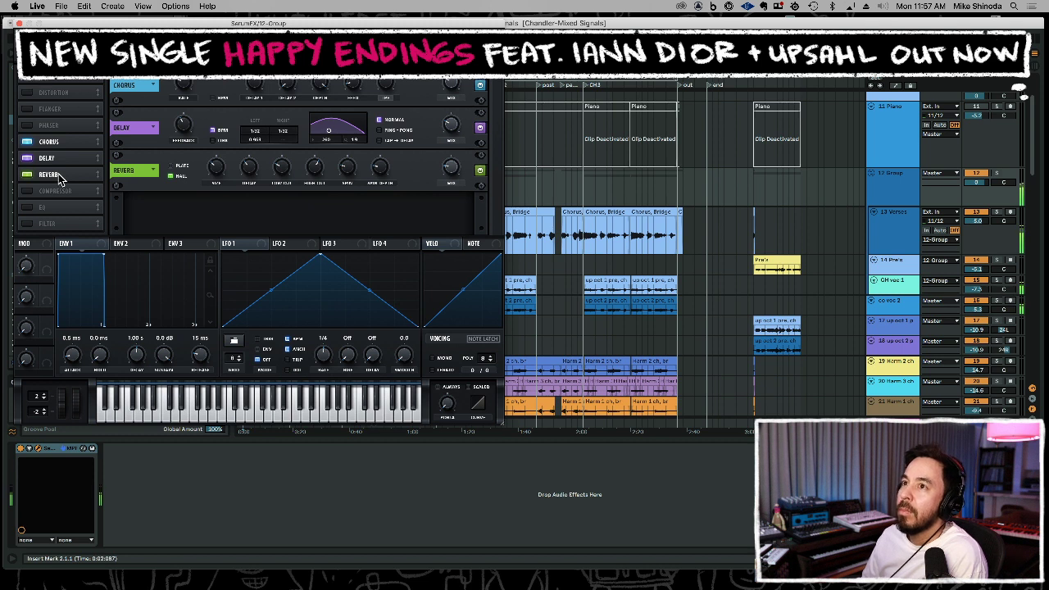
left_click(27, 191)
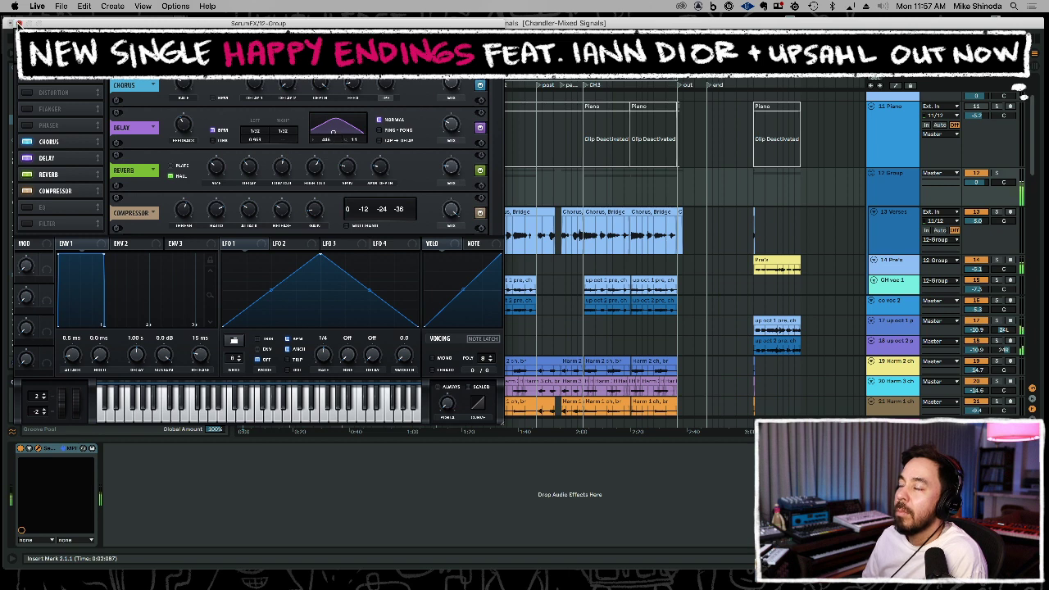
left_click(19, 23)
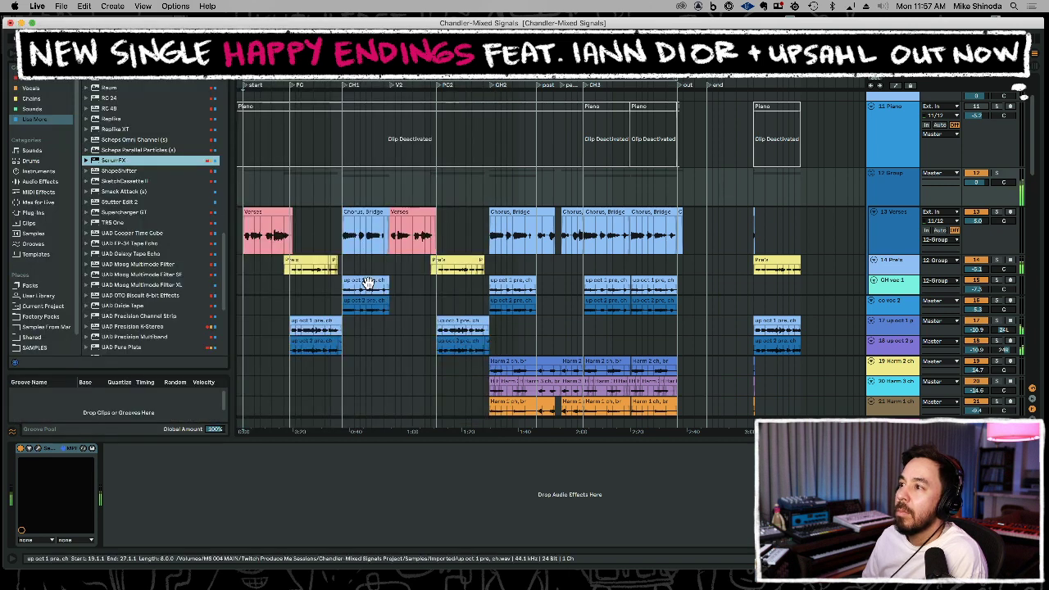
Rename the 12-Group track to "main vox".
left_click(892, 194)
key("super+r")
type("main vox")
key("Return")
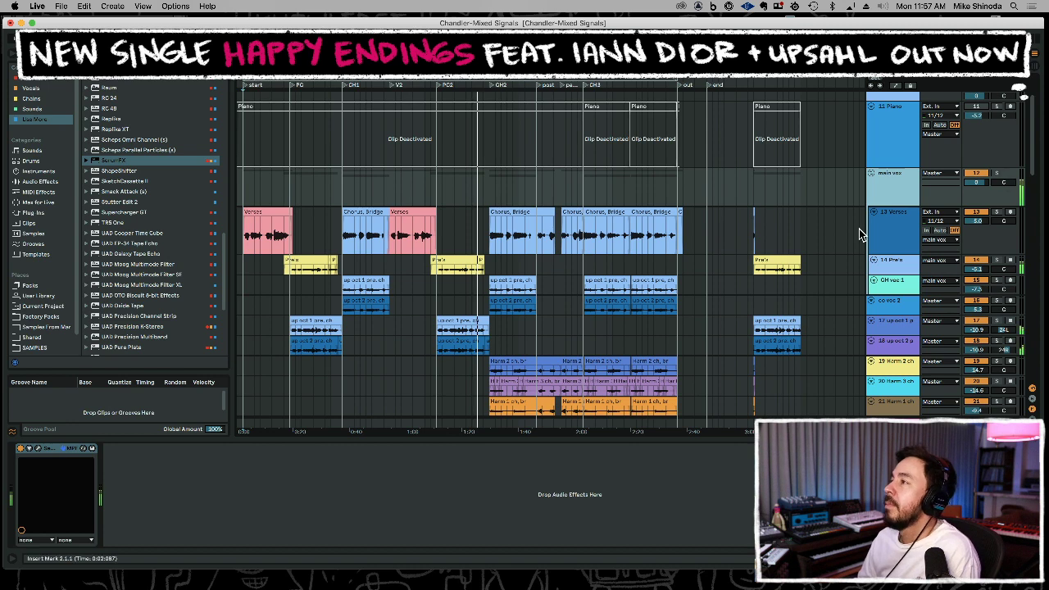
Trim the tails of the Harm V2 clip and both up oct clips to a common end before CH2.
scroll(555, 239, "down", 3)
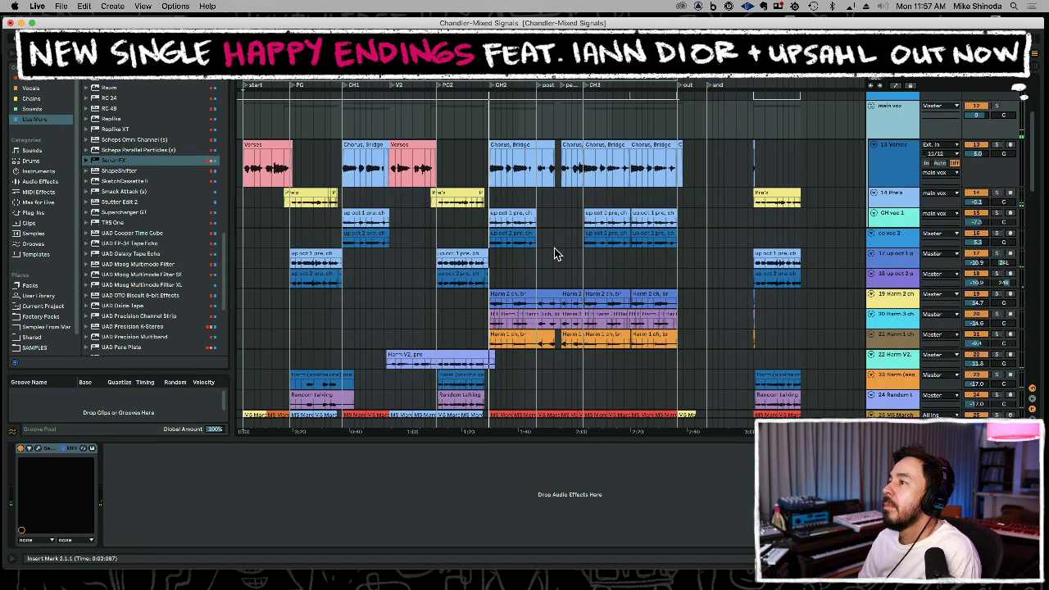
left_click_drag(480, 80, 424, 174)
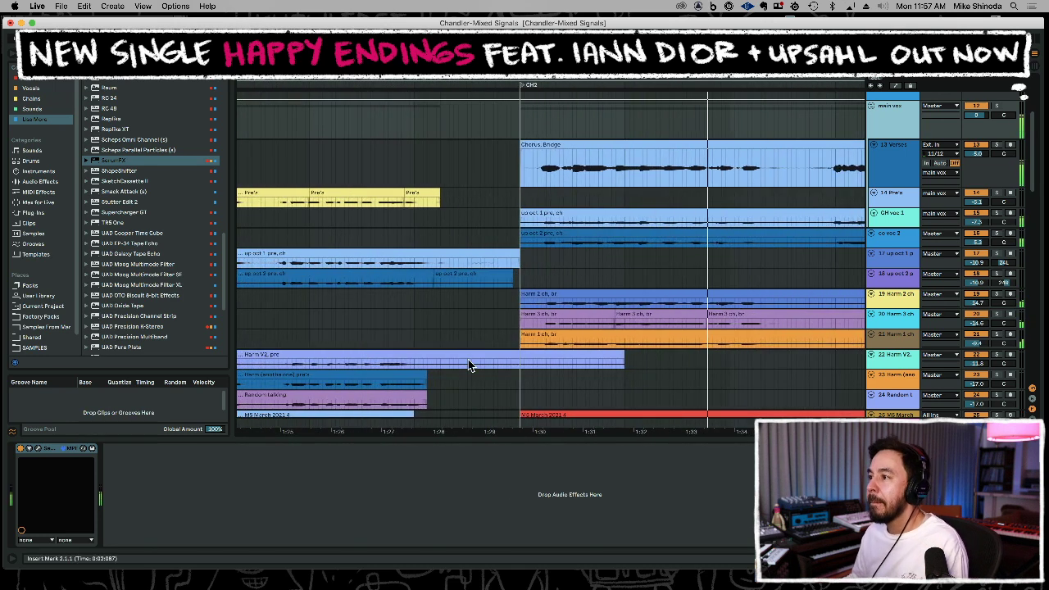
left_click_drag(491, 363, 679, 359)
key("Delete")
left_click_drag(566, 274, 467, 266)
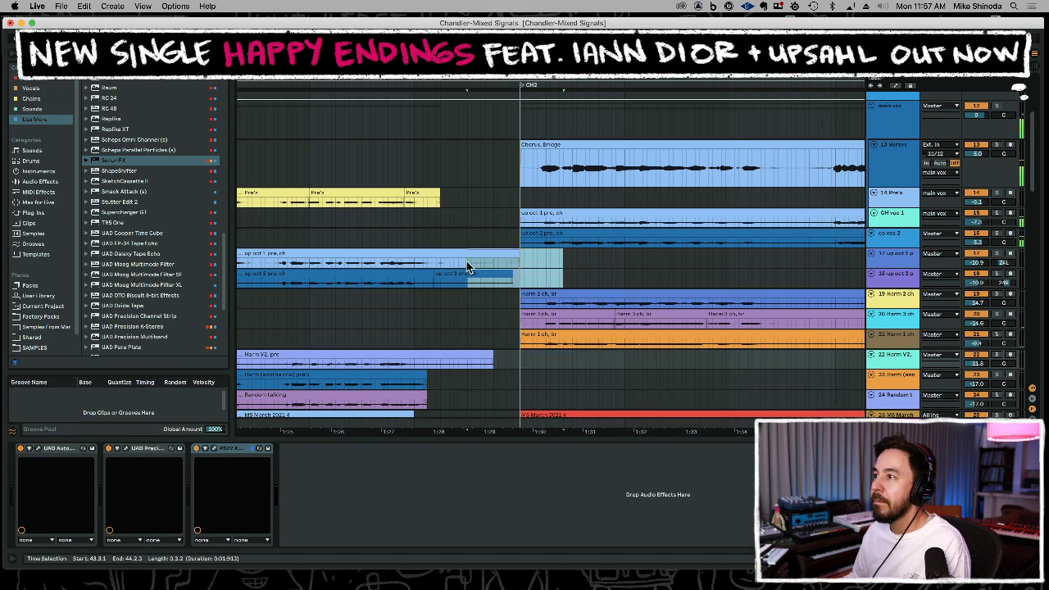
key("Delete")
left_click_drag(469, 369, 550, 360)
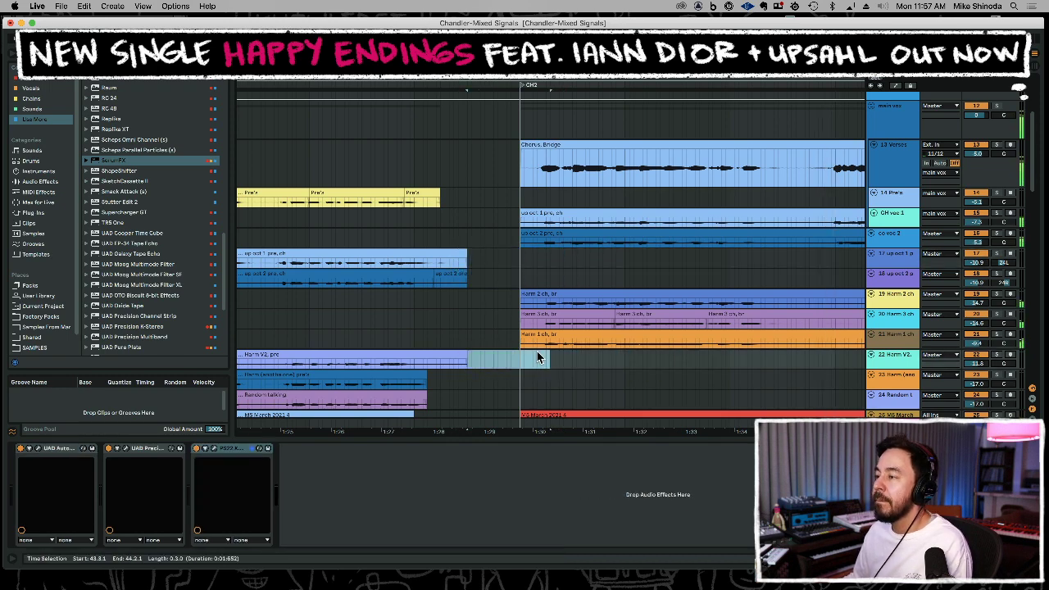
Examine the vocal, drum, key, guitar and vibraphone tracks around the second chorus and the post section.
scroll(536, 351, "down", 10)
scroll(533, 344, "up", 6)
scroll(545, 338, "up", 4)
left_click_drag(509, 74, 492, 16)
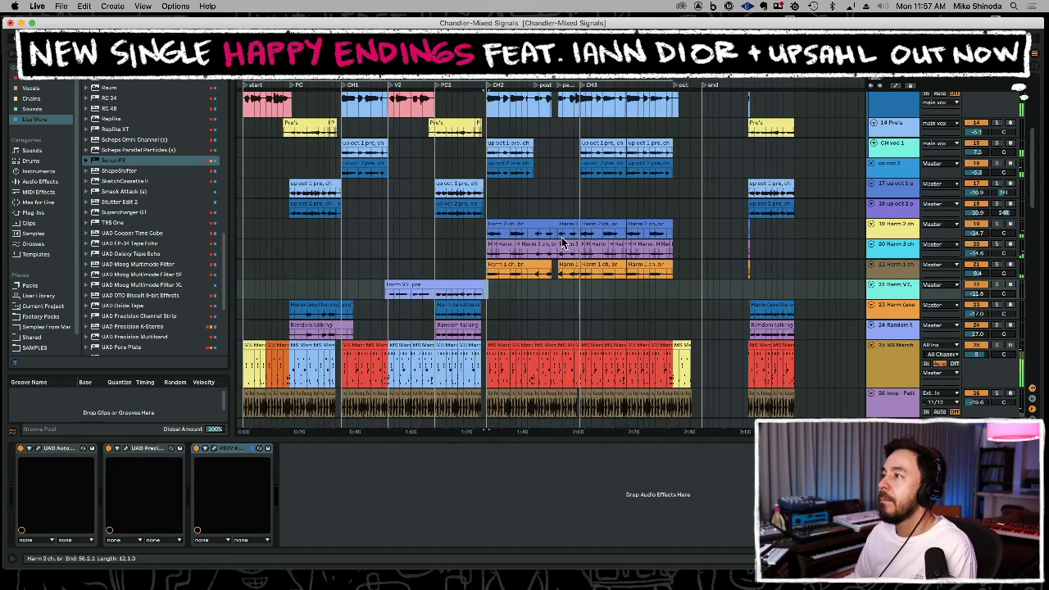
scroll(569, 300, "down", 6)
scroll(569, 306, "down", 8)
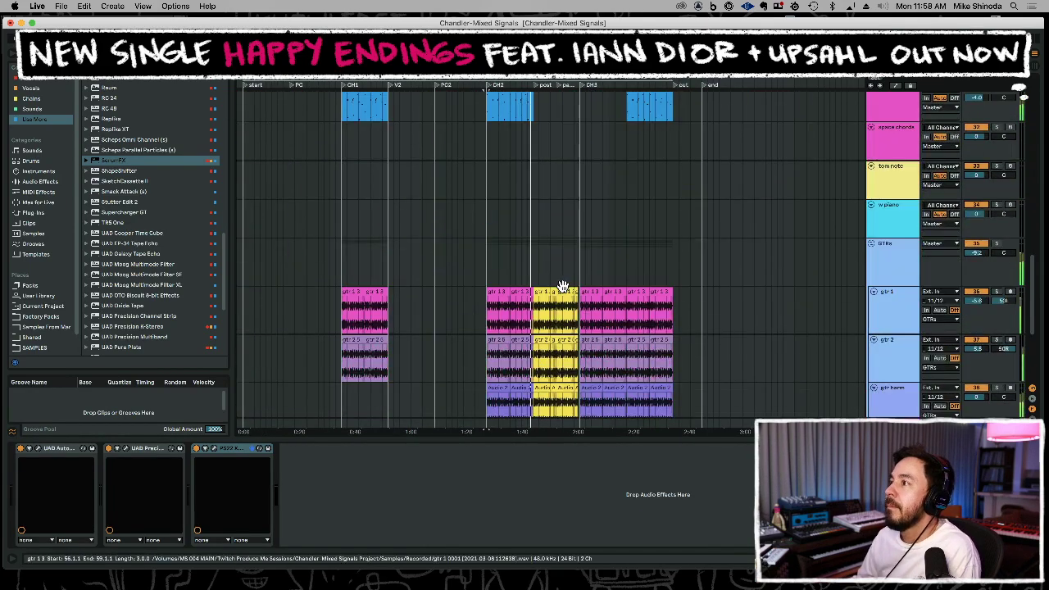
scroll(561, 284, "down", 2)
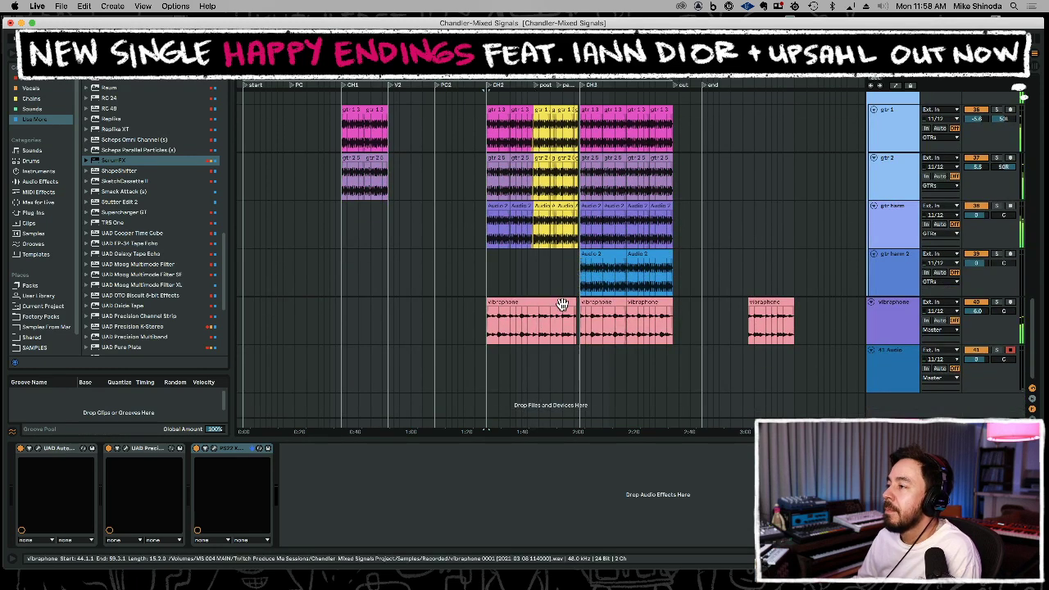
left_click(508, 371)
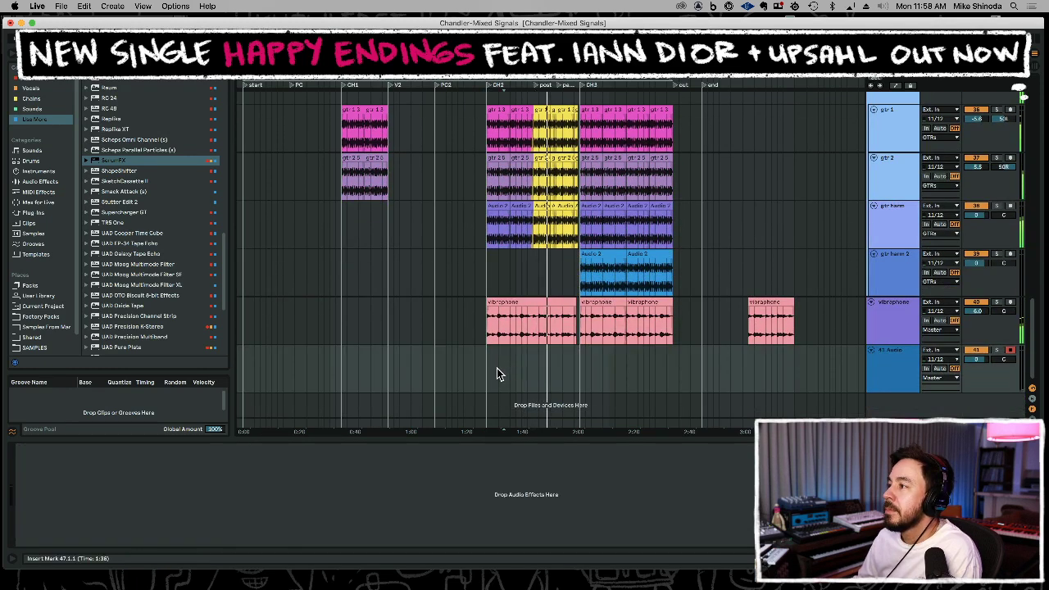
left_click_drag(534, 371, 581, 368)
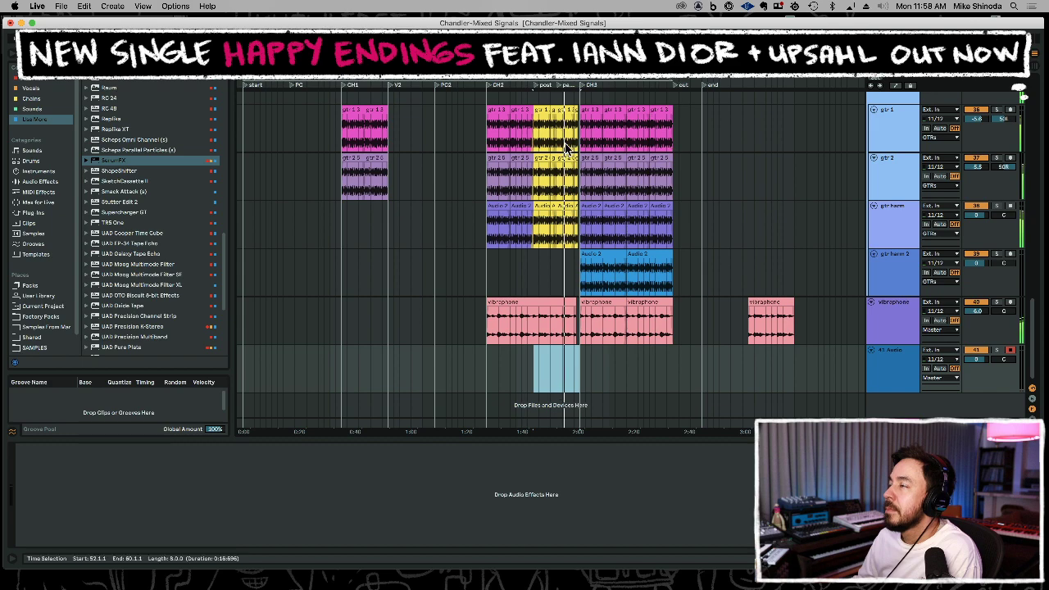
scroll(565, 147, "up", 10)
left_click(525, 288)
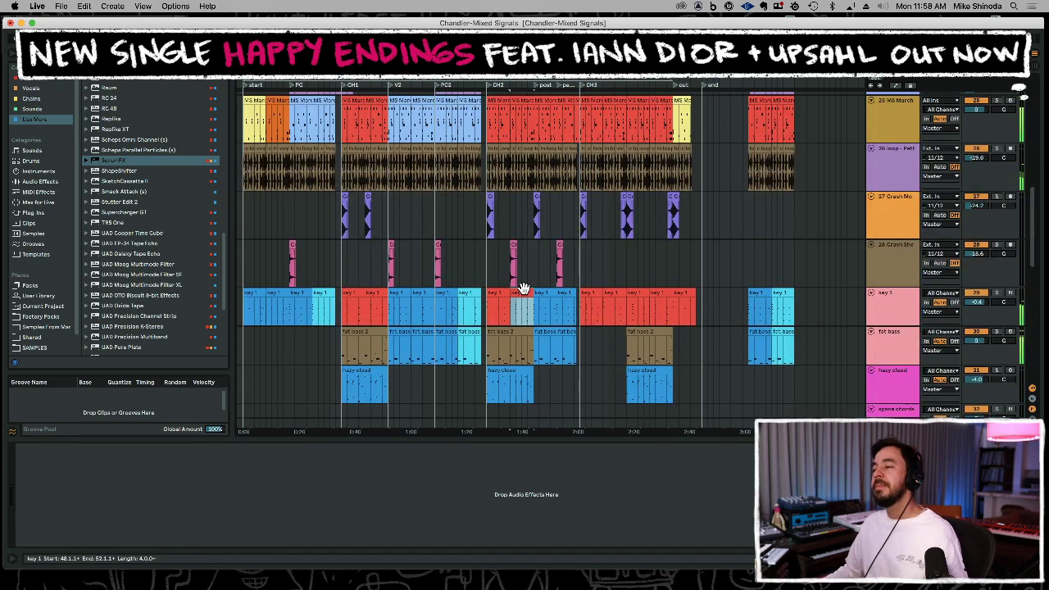
scroll(528, 303, "up", 6)
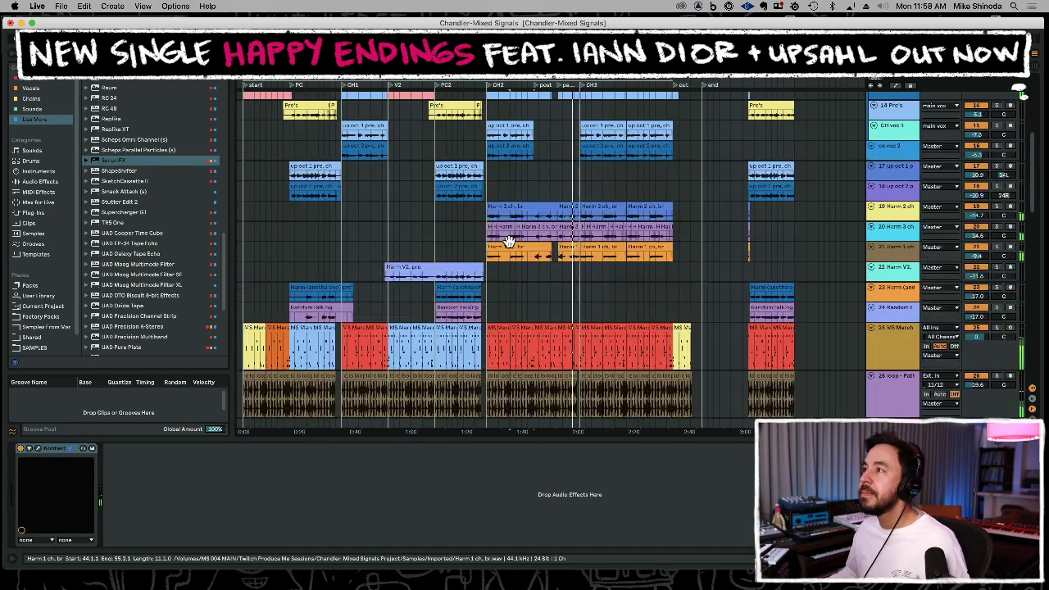
left_click(514, 317)
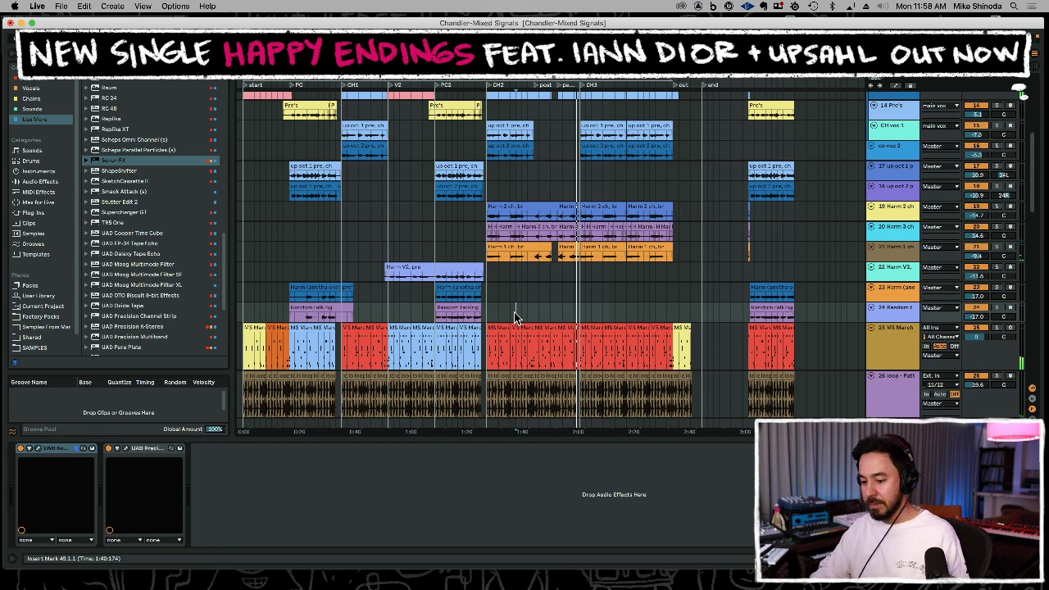
Record additional ClosedHH Barricade 2 hits on the MS March drum track in the post section, starting from bar 51.
left_click(555, 347)
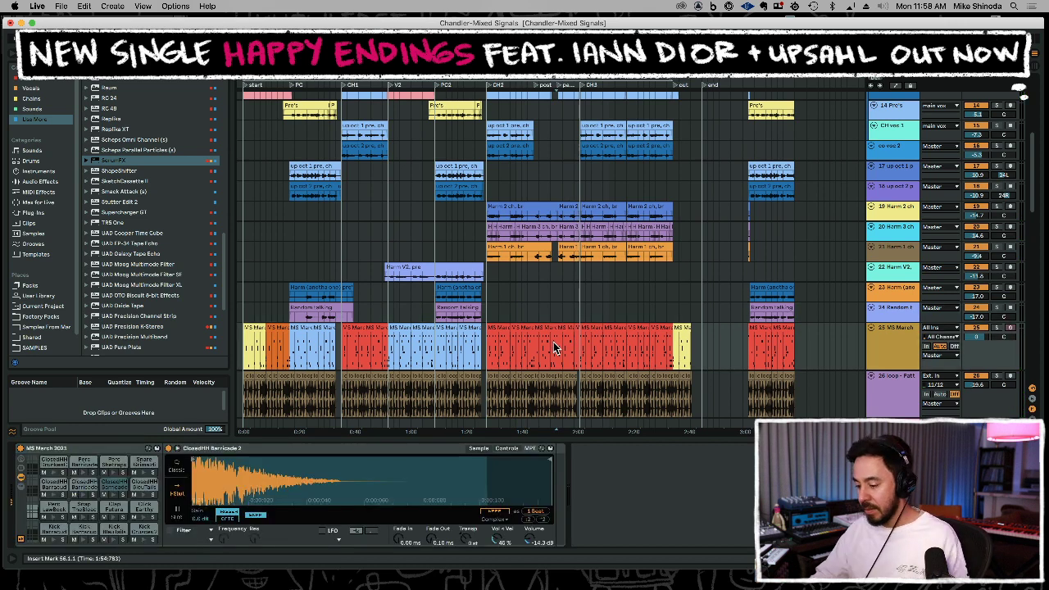
key("space")
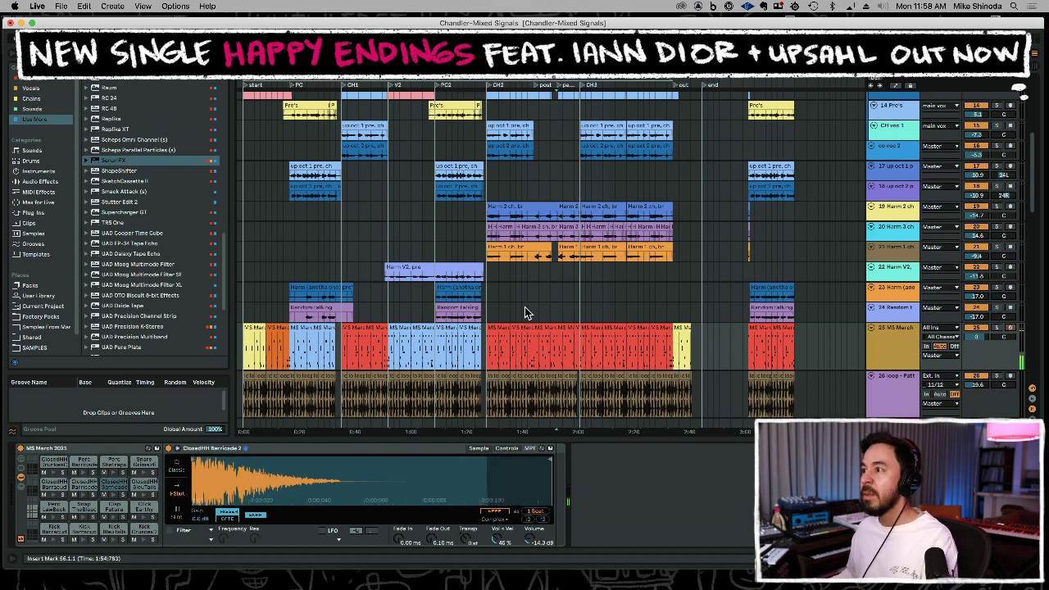
left_click(526, 308)
left_click(527, 355)
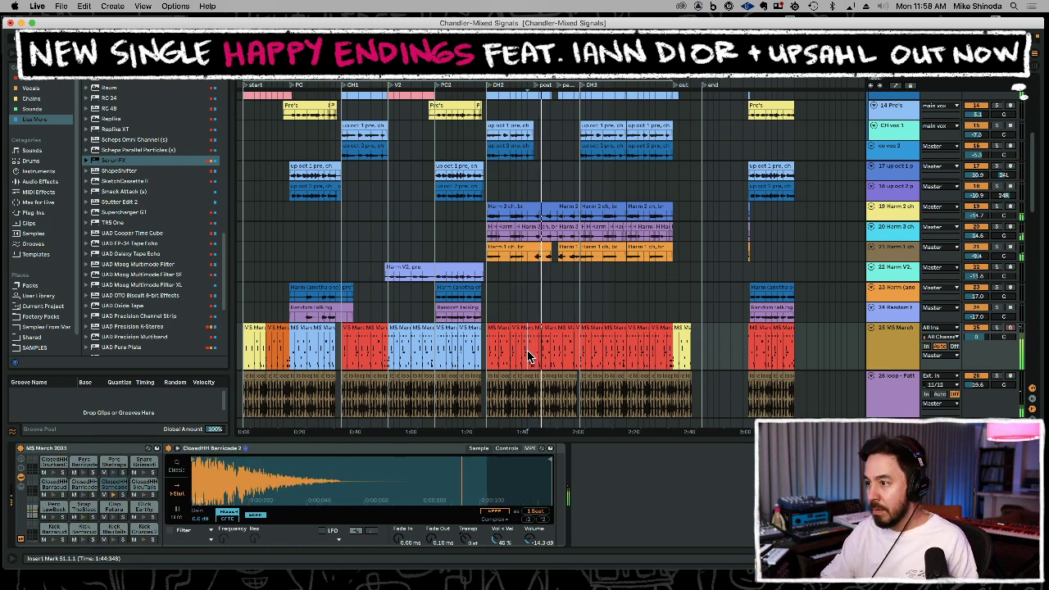
key("F9")
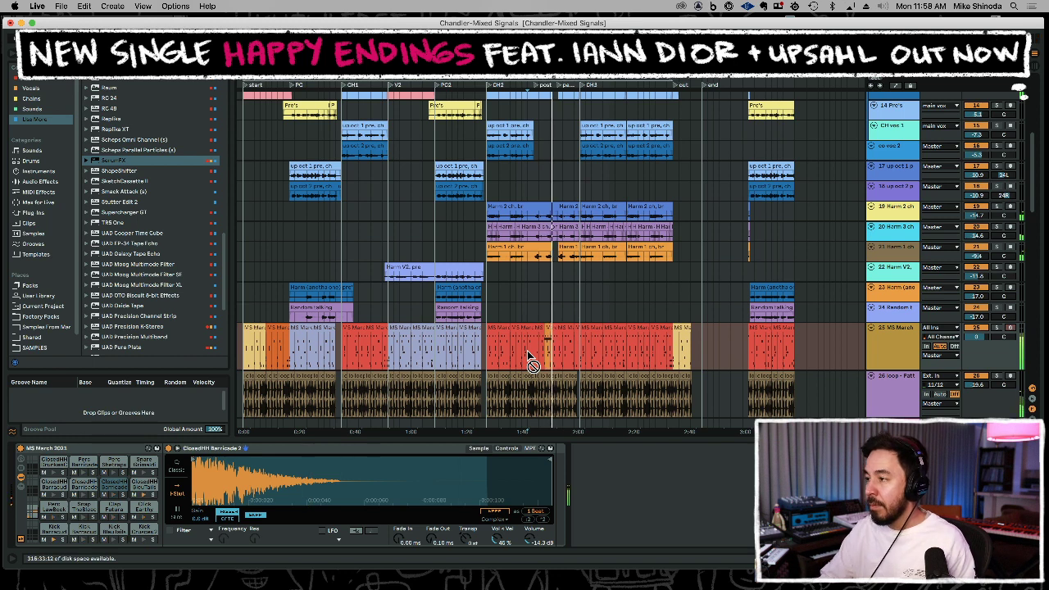
left_click(528, 352)
left_click(529, 354)
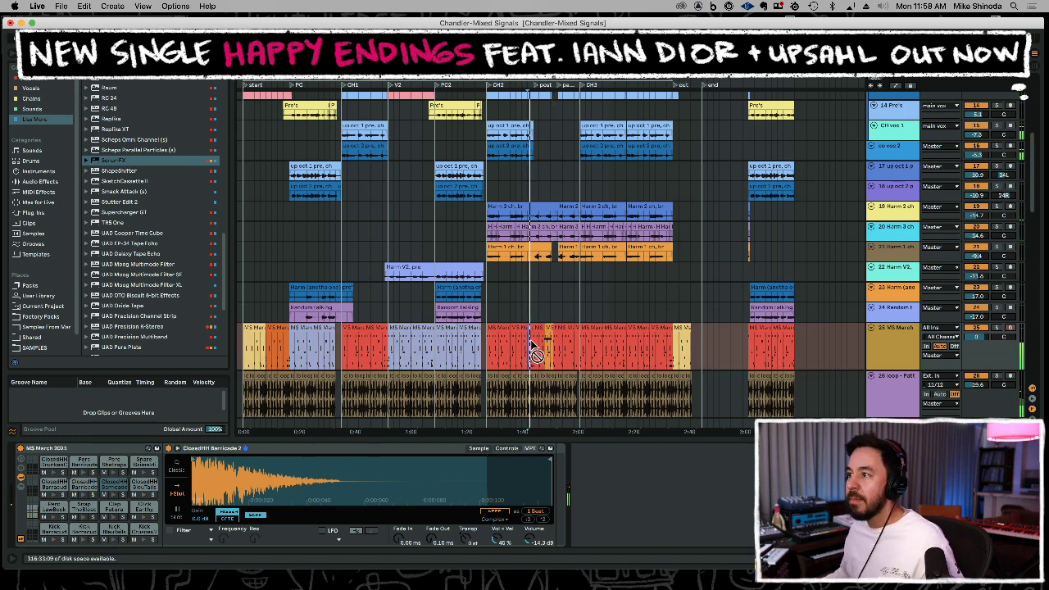
left_click(549, 347)
left_click(555, 344)
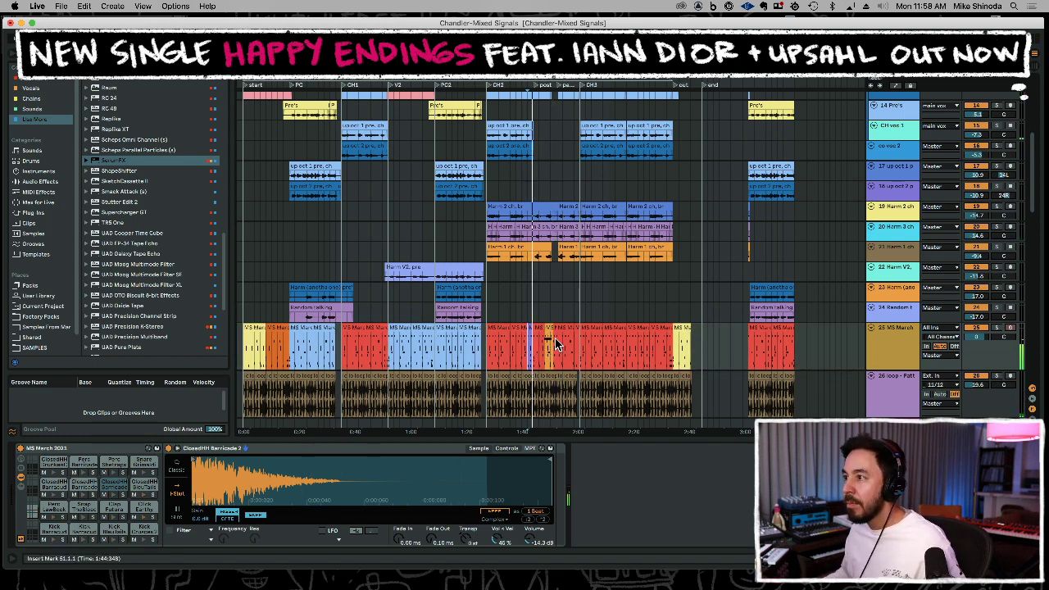
Open the combined drum clip spanning bars 52 to 56 and quantize its recorded ClosedHH Barricade 2 notes.
left_click(549, 348)
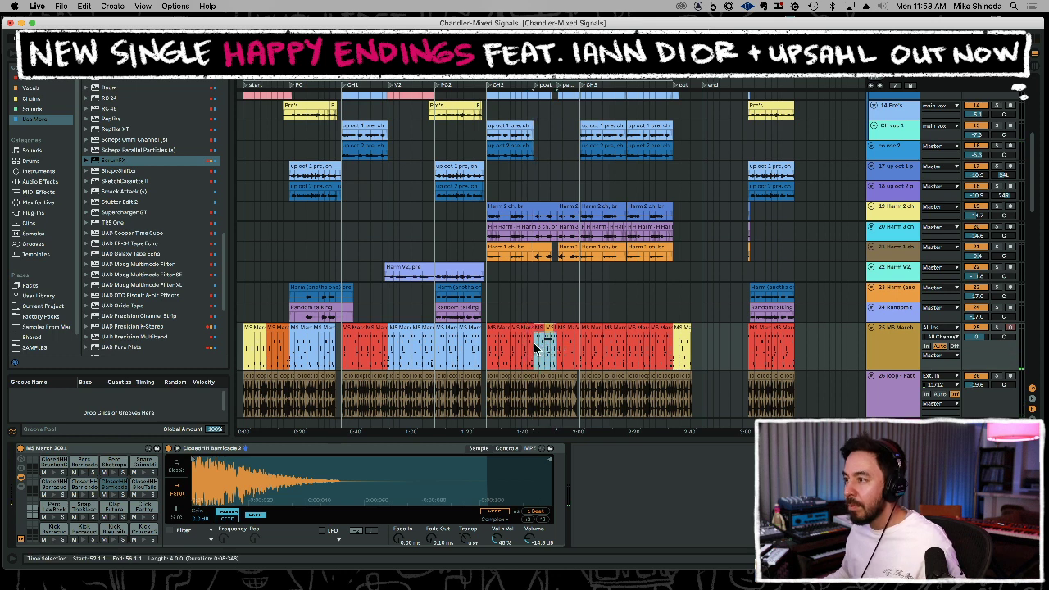
double_click(540, 344)
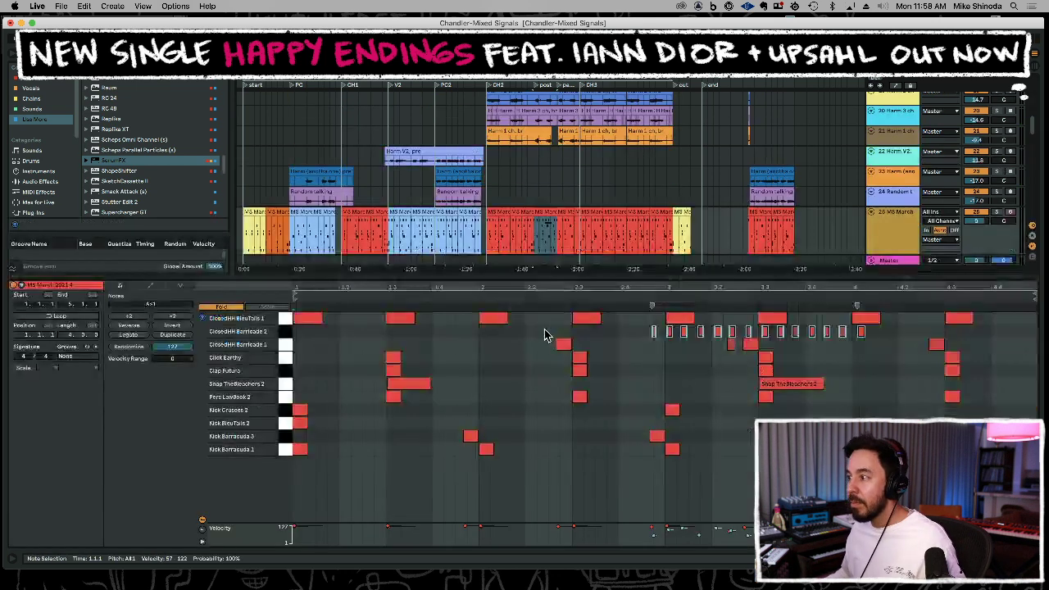
left_click_drag(635, 338, 888, 340)
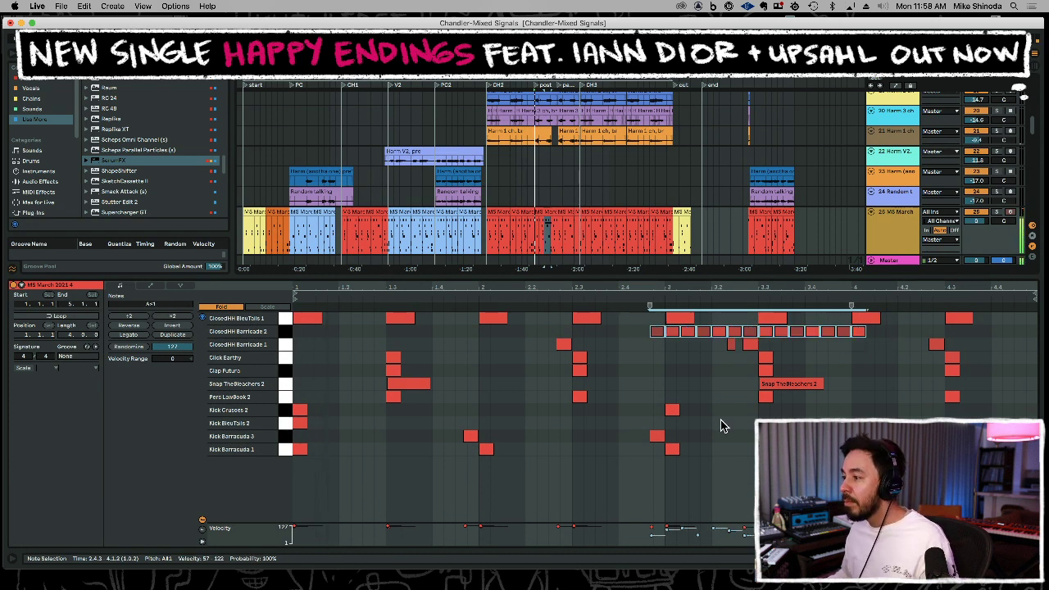
Delete the ClosedHH Barricade 2 notes just before bar 3 and at the start of bar 4 in the drum clip.
left_click(653, 338)
left_click(662, 332)
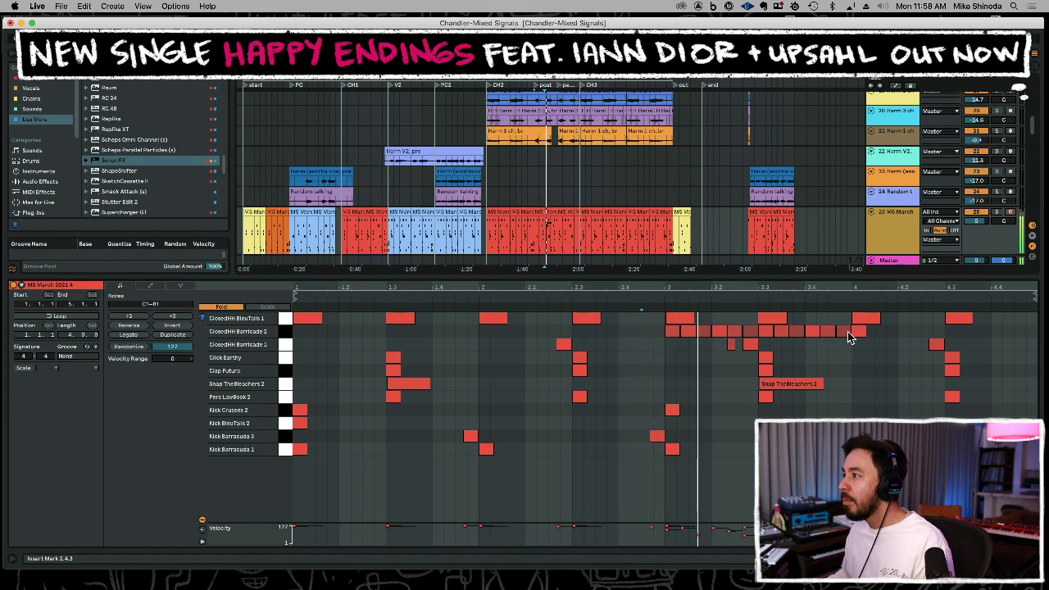
left_click(861, 332)
key("Delete")
Duplicate the ClosedHH Barricade 2 bar across all four bars of the clip, and repeat the clip over bars 56 to 60.
left_click_drag(863, 335, 300, 344)
key("super+d")
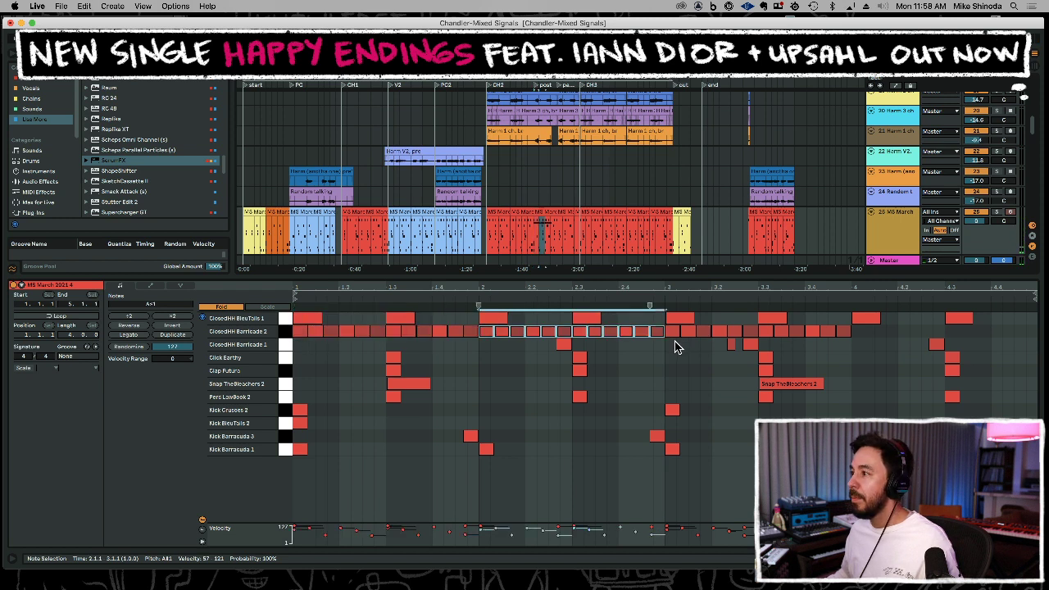
key("super+d")
key("super+d")
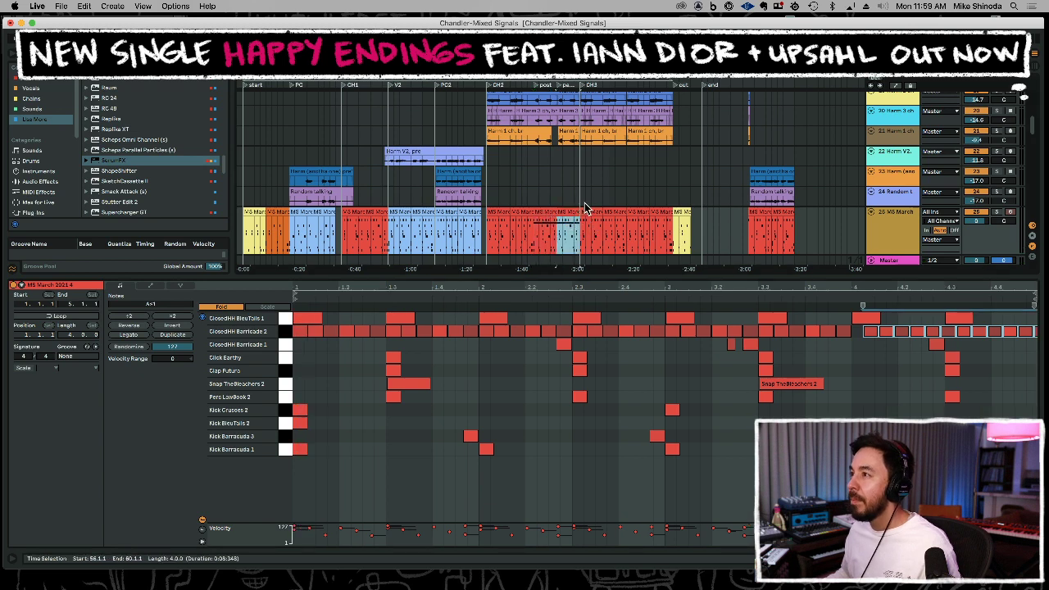
Align the last bar of ClosedHH Barricade 2 notes in the pause section's drum clip to start at 4.1.1.
left_click(575, 198)
key("space")
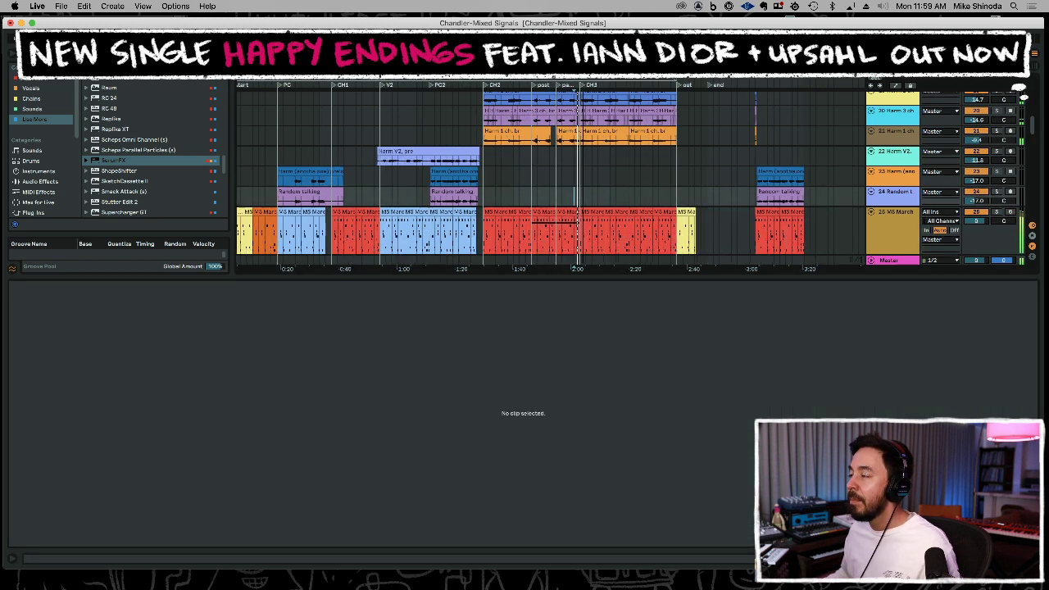
key("plus")
key("plus")
key("plus")
left_click(557, 213)
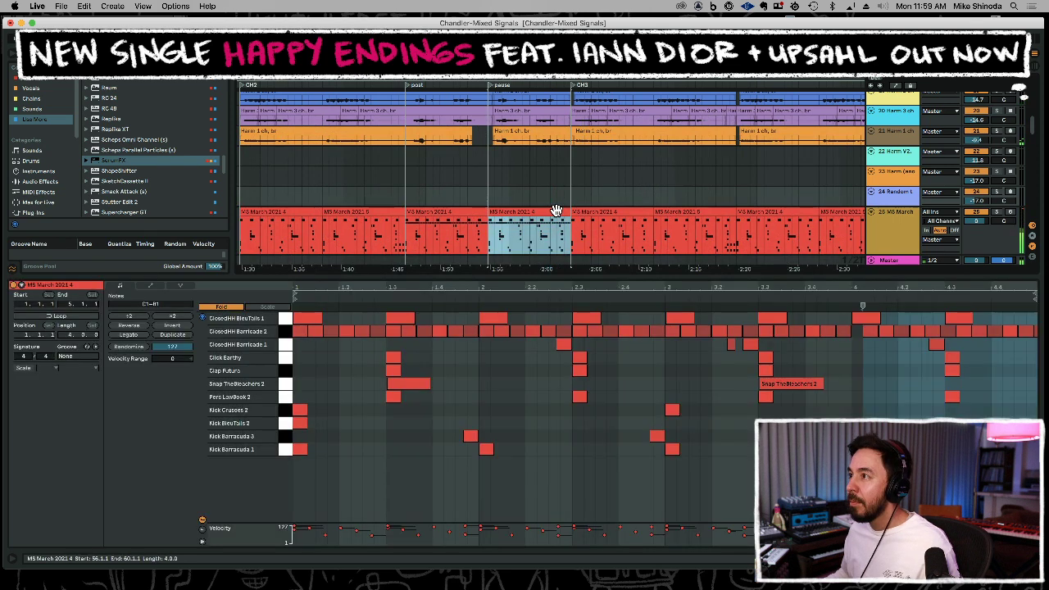
left_click_drag(860, 330, 1025, 331)
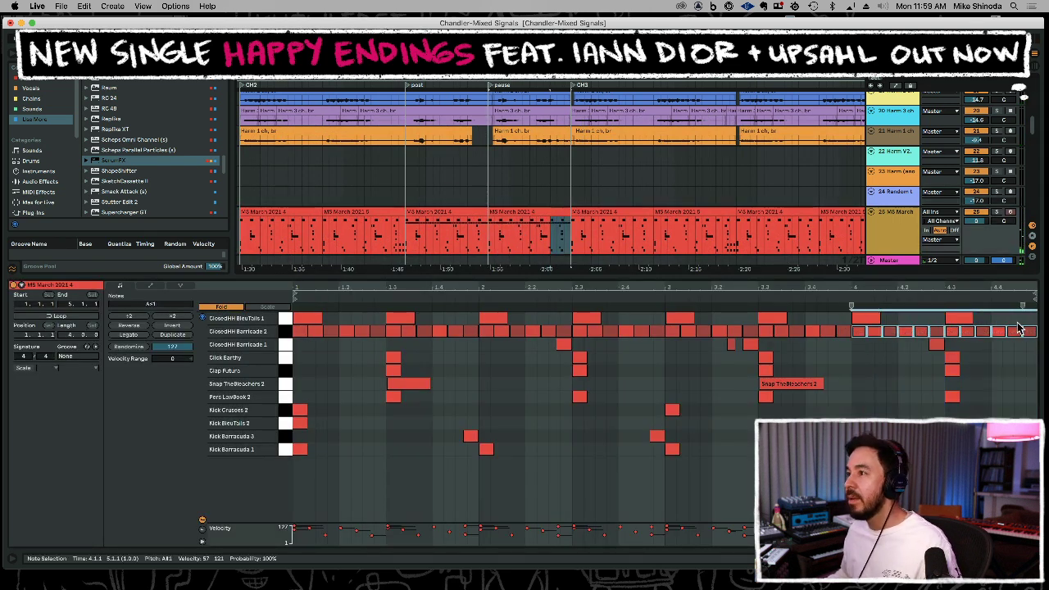
Remove the ClosedHH Barricade 2 notes after beat 4.3 at the end of the pause section's drum clip.
left_click(511, 215)
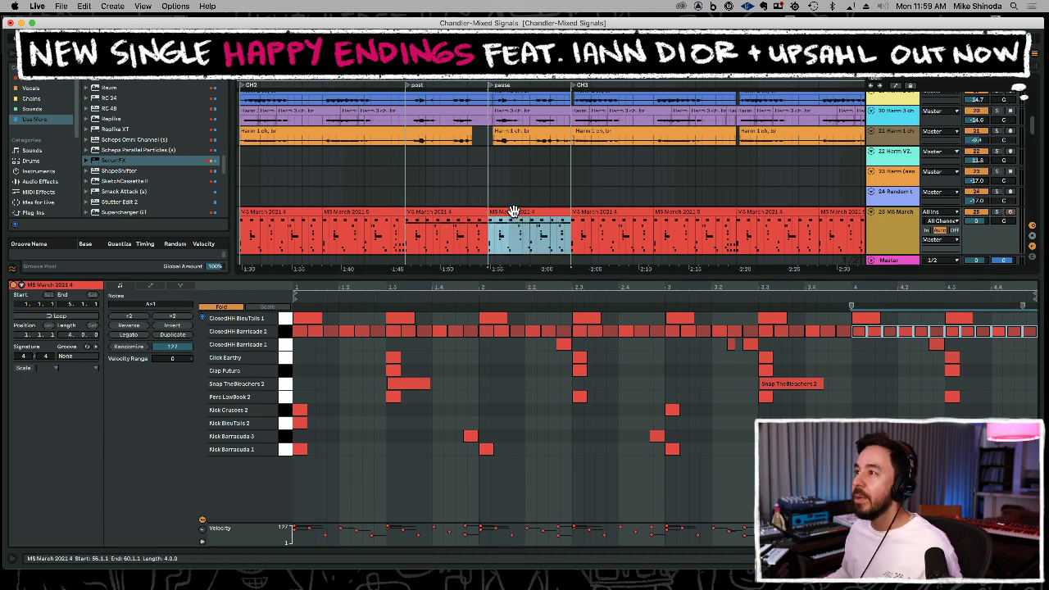
left_click(475, 213)
left_click(548, 213)
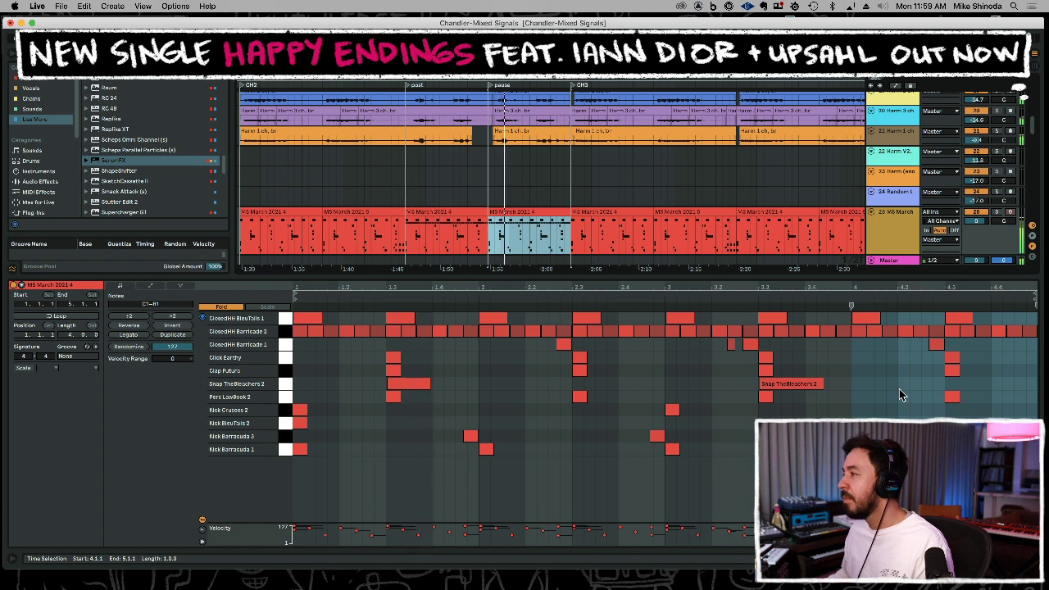
left_click(966, 342)
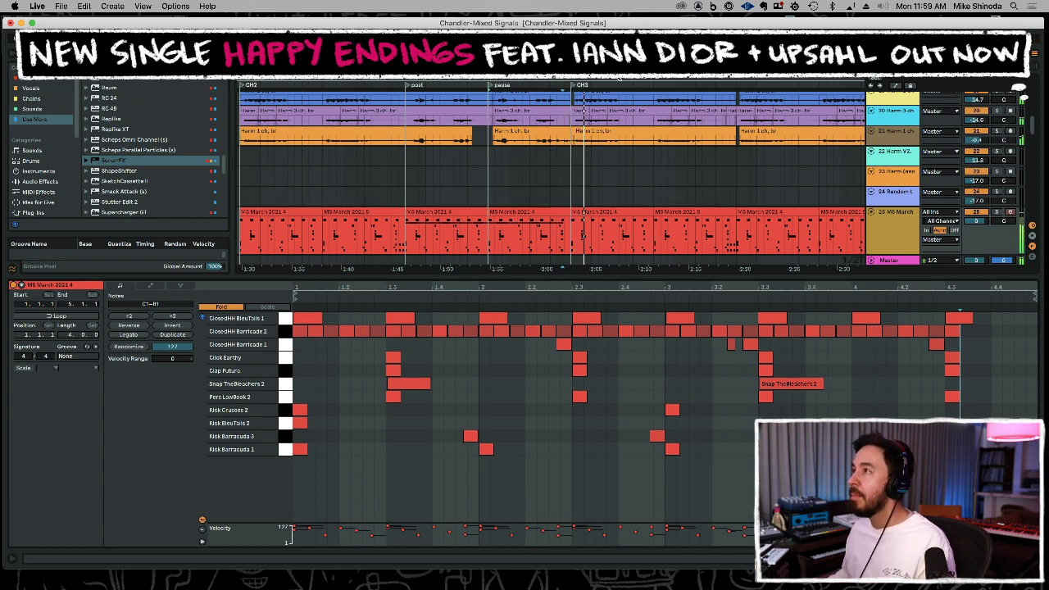
Copy all ClosedHH Barricade 2 notes from the post section's drum clip into the MS March 2021 4 clip in the second half of CH3.
key("minus")
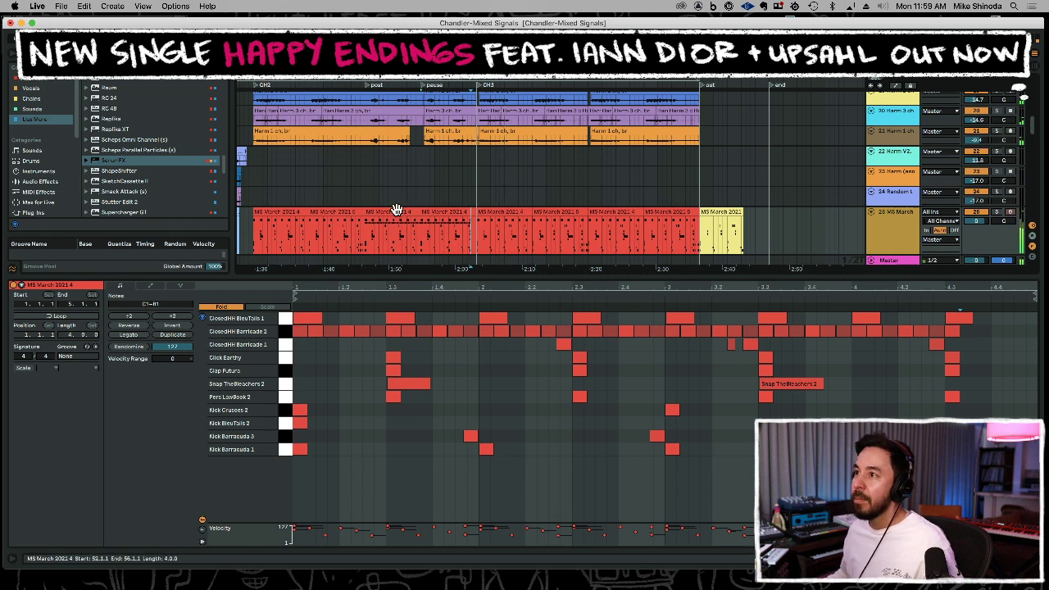
left_click(397, 207)
left_click(937, 368)
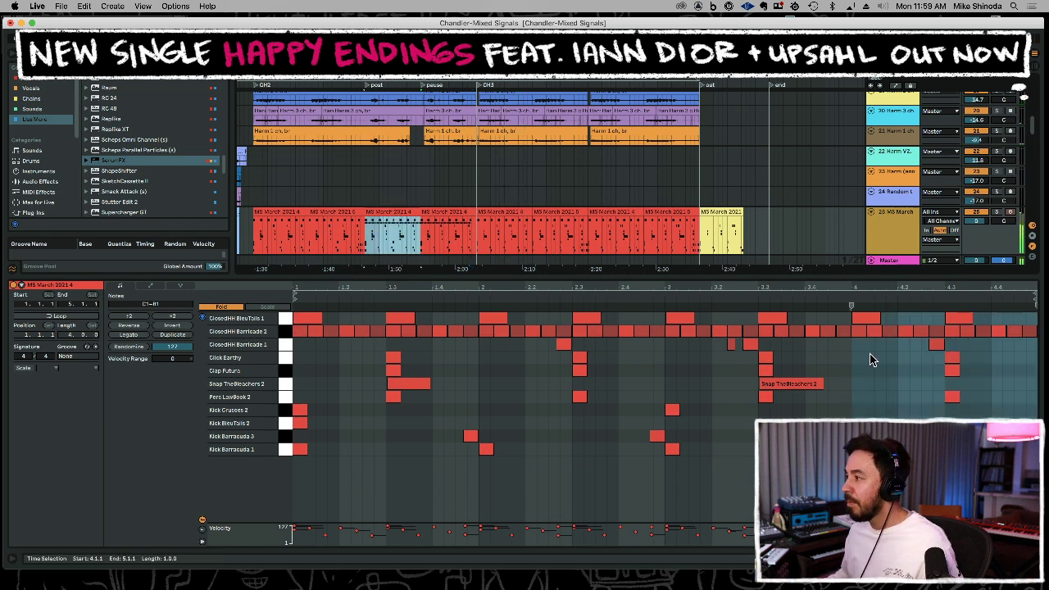
left_click_drag(870, 285, 719, 290)
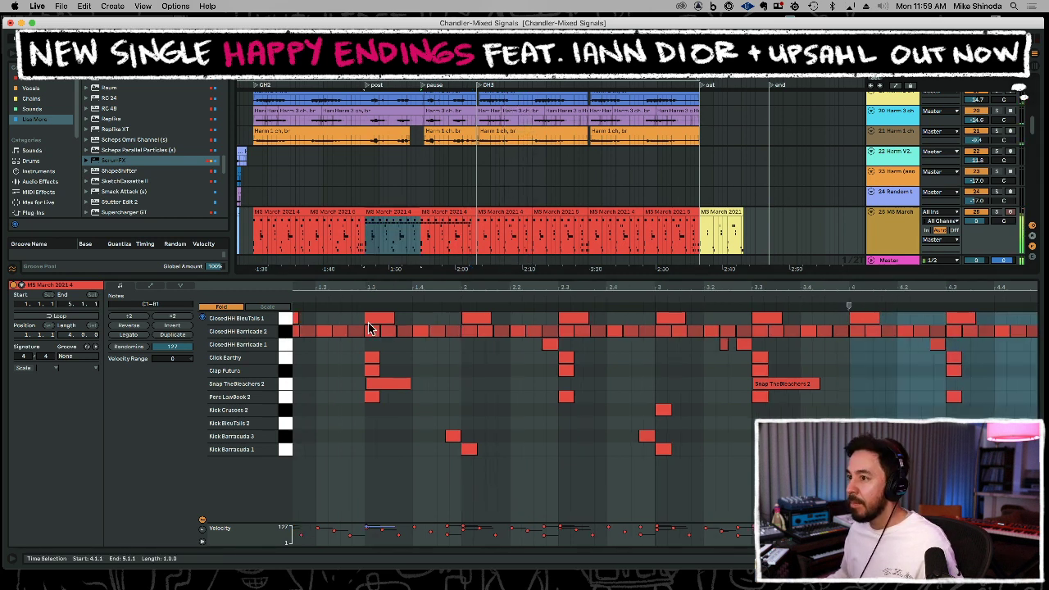
left_click(286, 331)
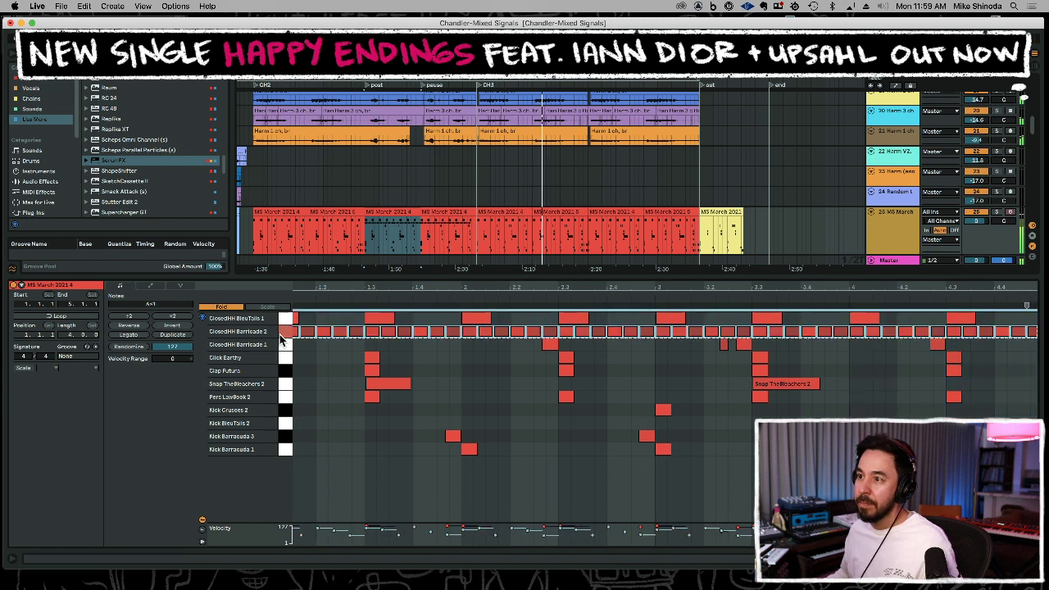
left_click(613, 208)
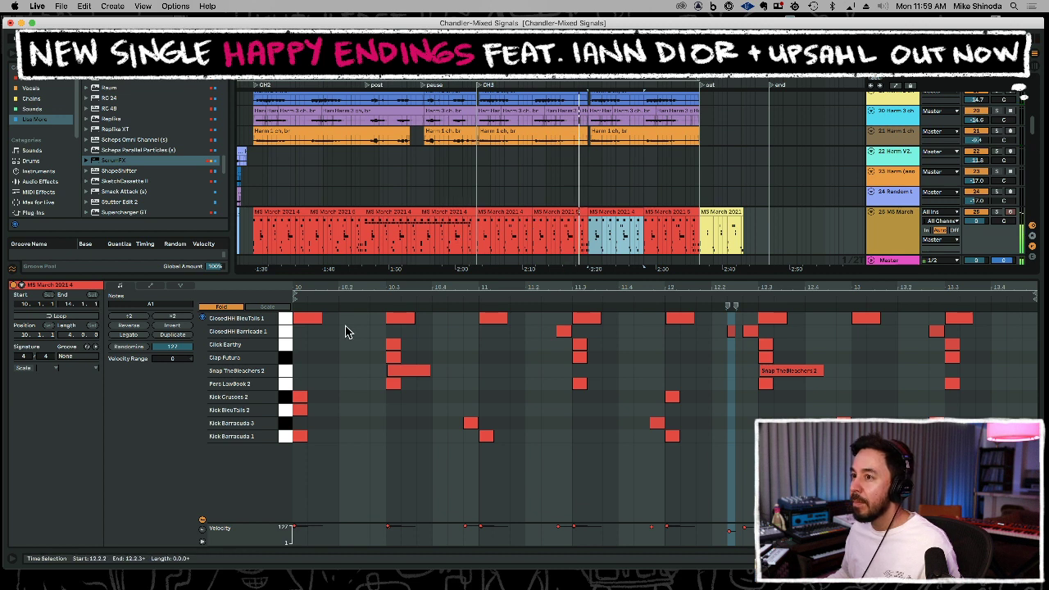
left_click(300, 470)
key("super+v")
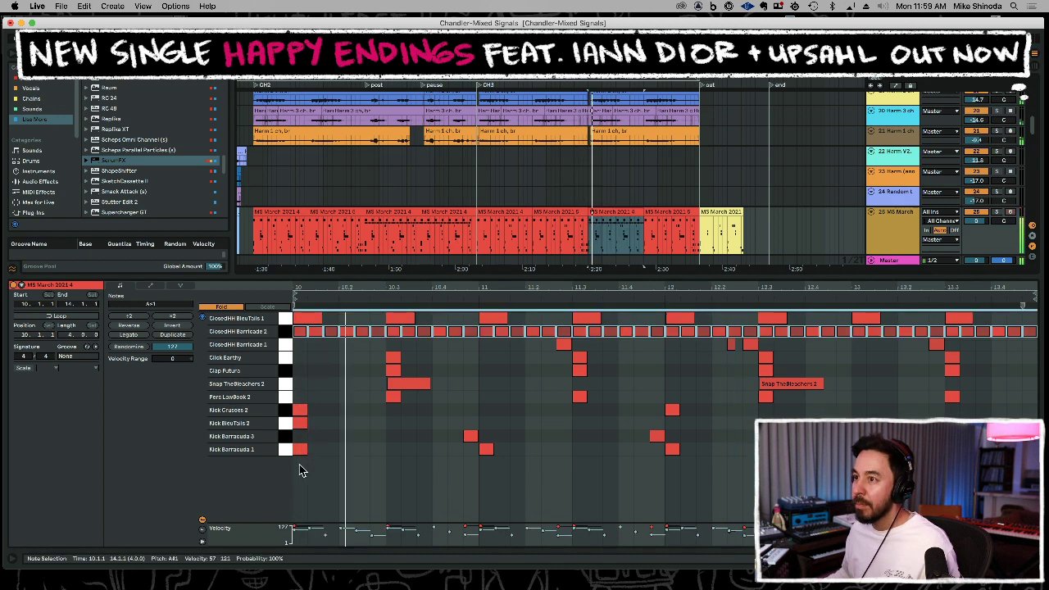
Paste the same ClosedHH Barricade 2 notes into the drum clip spanning bars 72 to 76 and hide the clip editor.
left_click(660, 212)
left_click(294, 489)
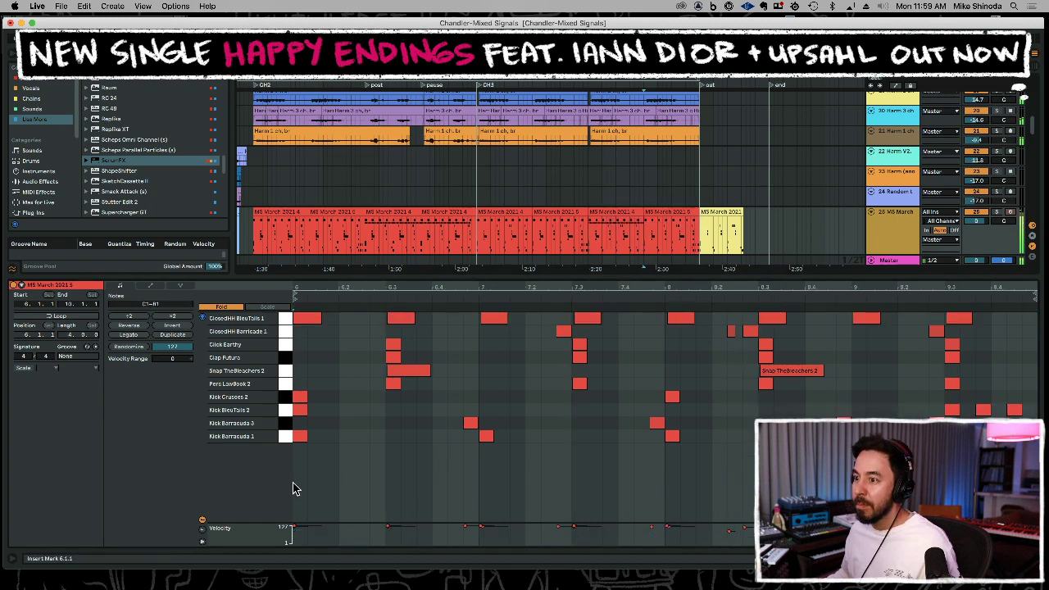
key("super+v")
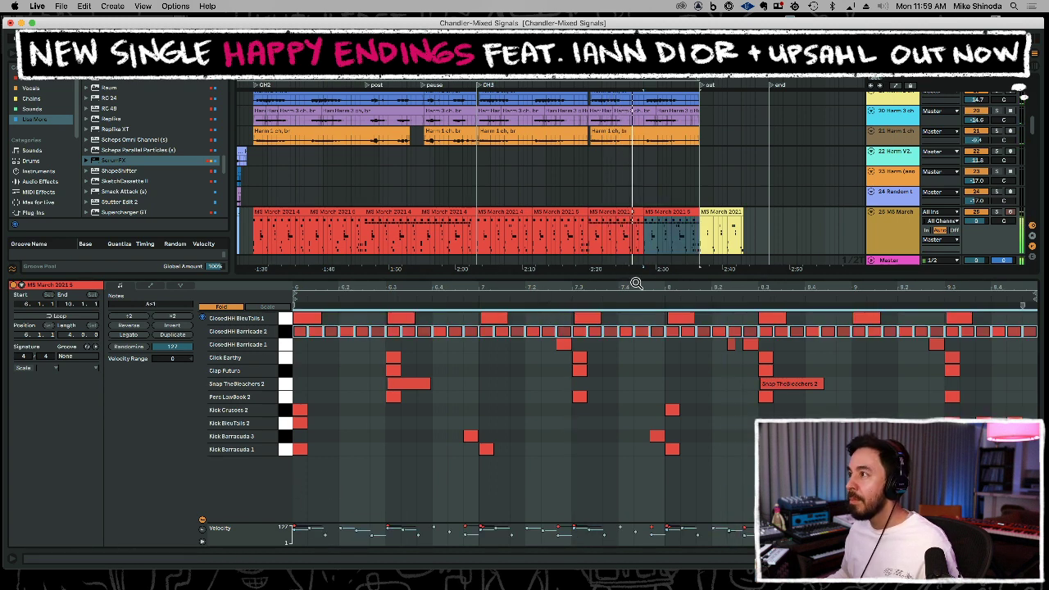
double_click(679, 278)
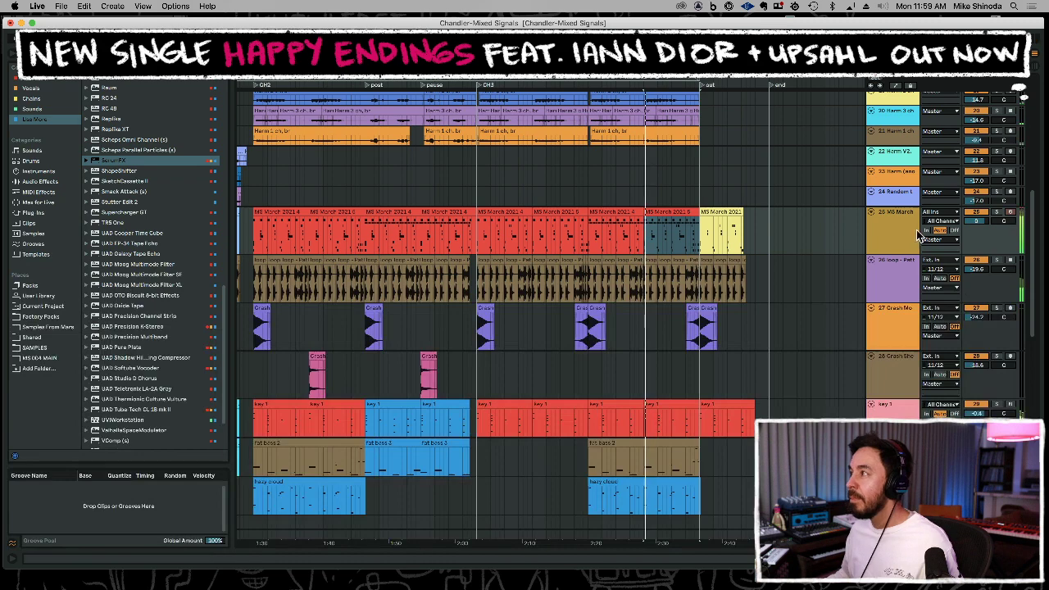
Lower the volume of the MS March drum rack's A#1 hi-hat chain in the mixer and pan it slightly right.
left_click(871, 213)
left_click(872, 212)
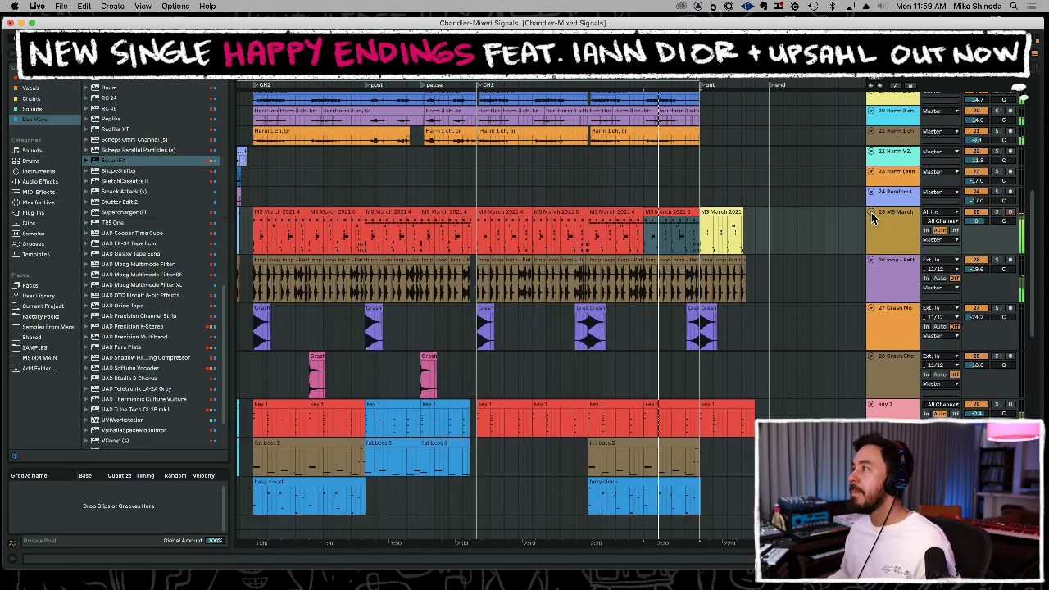
key("Tab")
left_click_drag(684, 274, 683, 498)
left_click_drag(630, 436, 696, 432)
left_click_drag(616, 397, 616, 389)
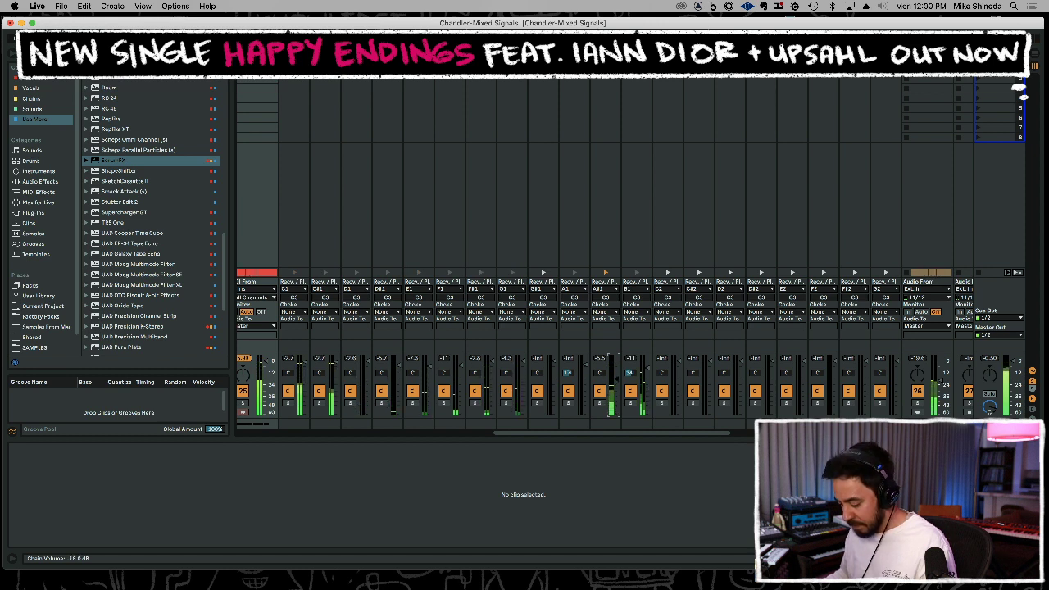
left_click_drag(616, 376, 616, 385)
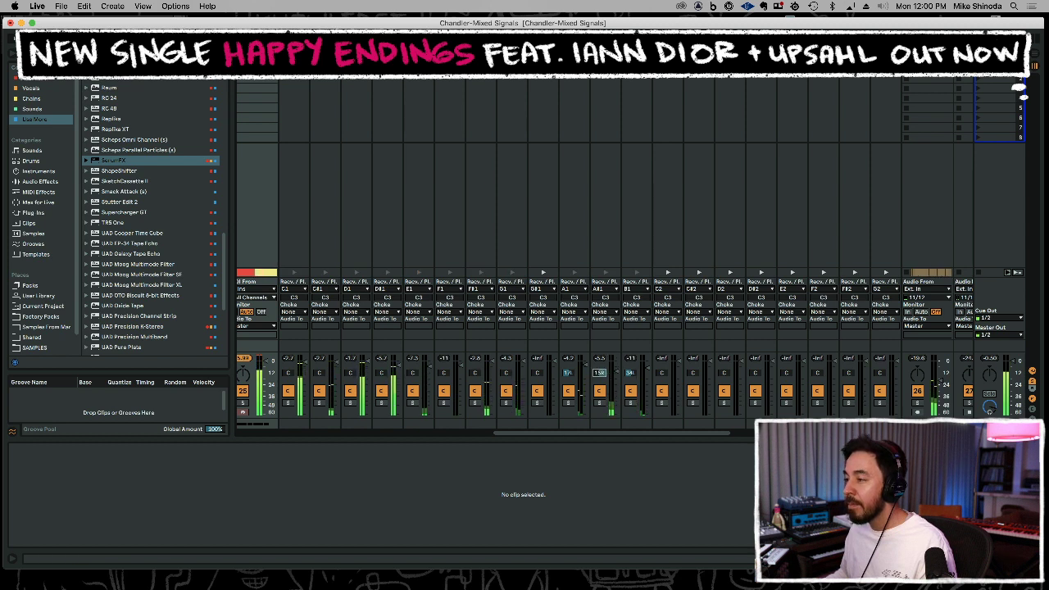
left_click_drag(601, 373, 600, 378)
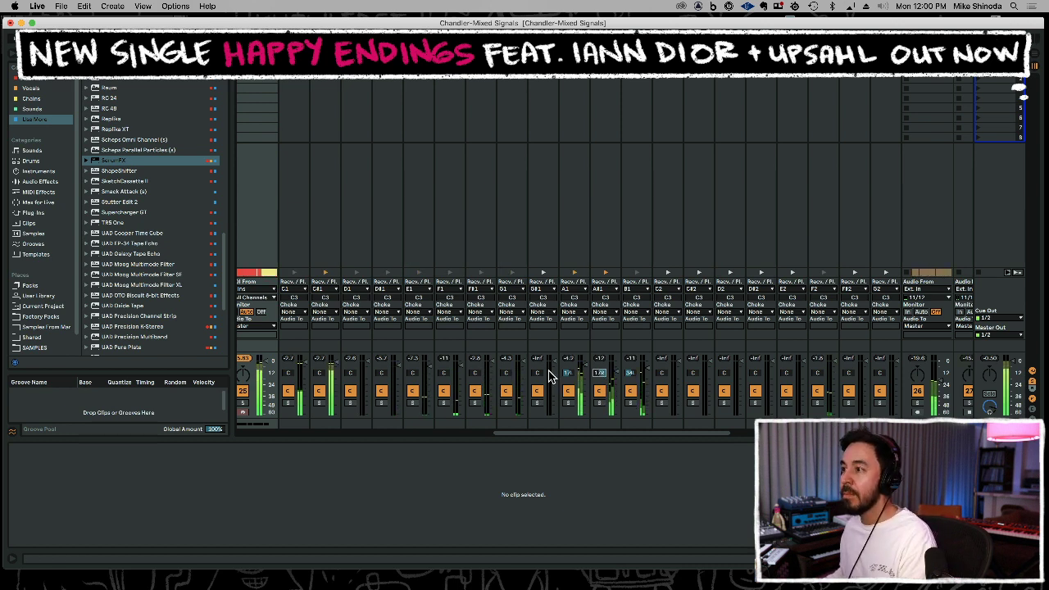
Play the arrangement around the post section and from the start of CH2 to check the hi-hats.
key("Tab")
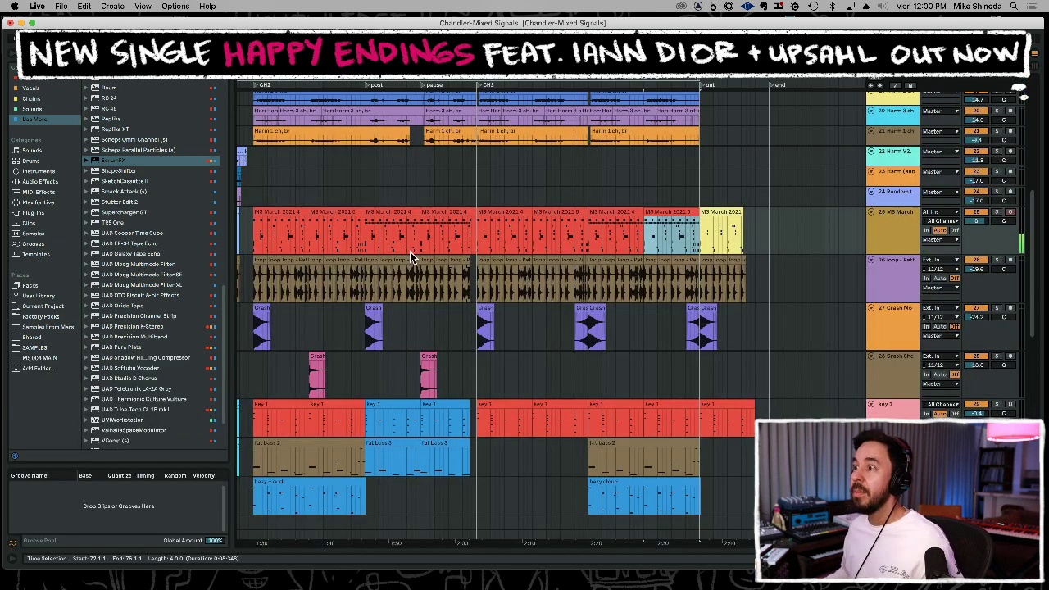
left_click(356, 197)
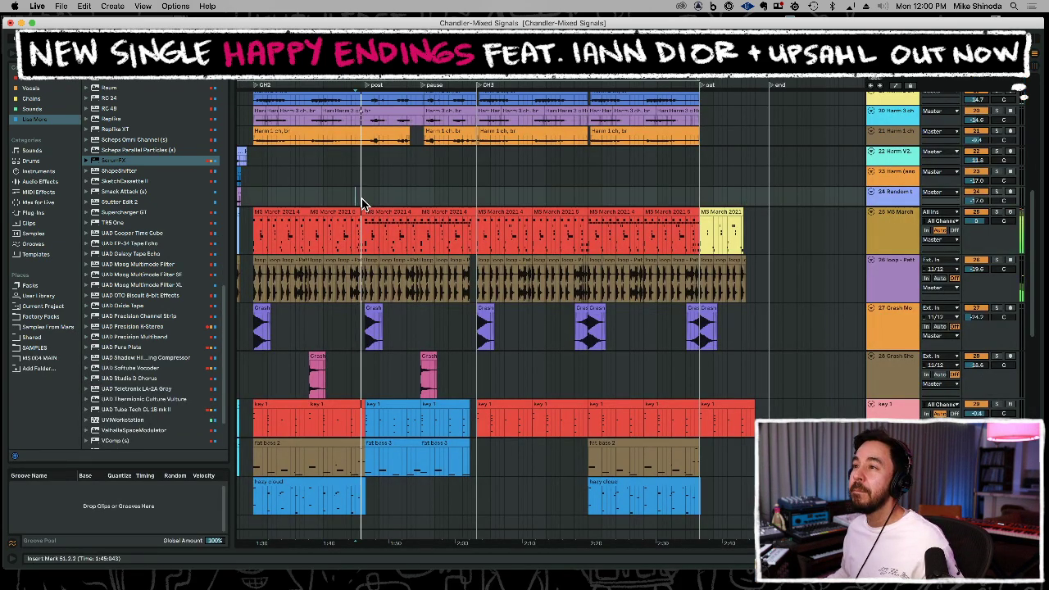
left_click(256, 197)
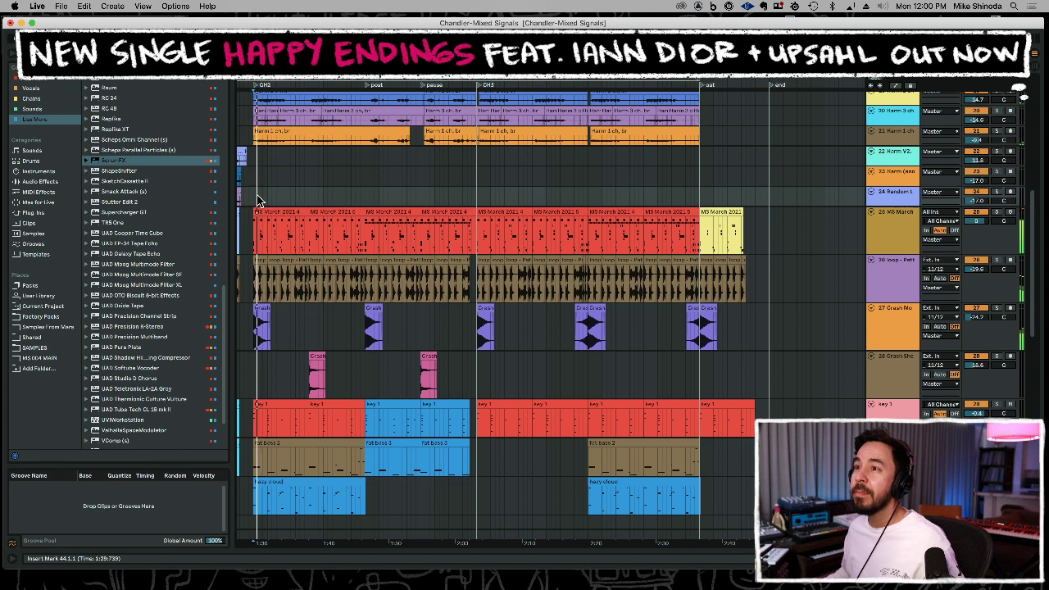
key("space")
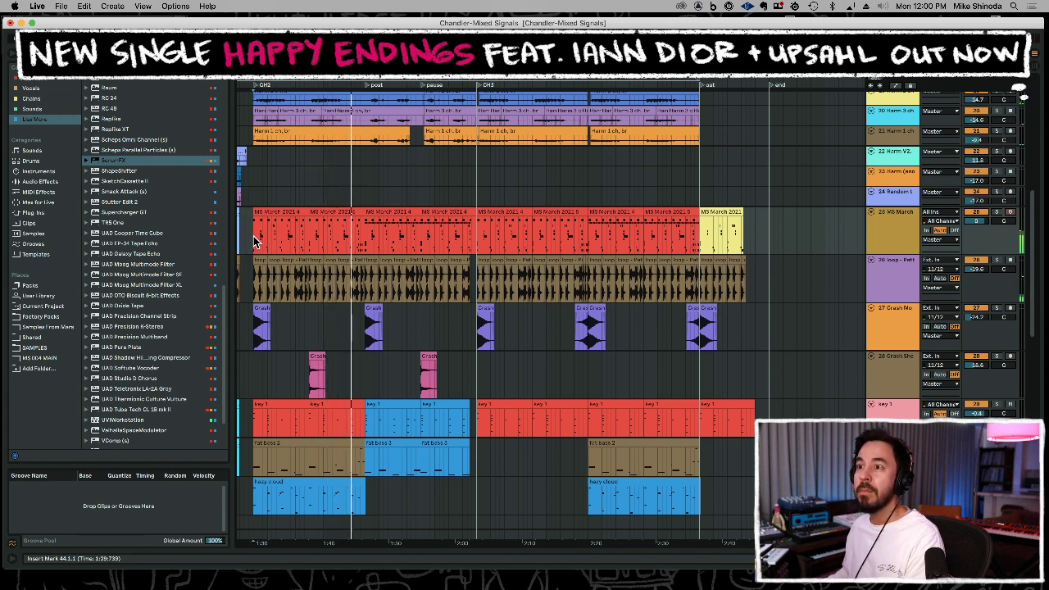
left_click(264, 211)
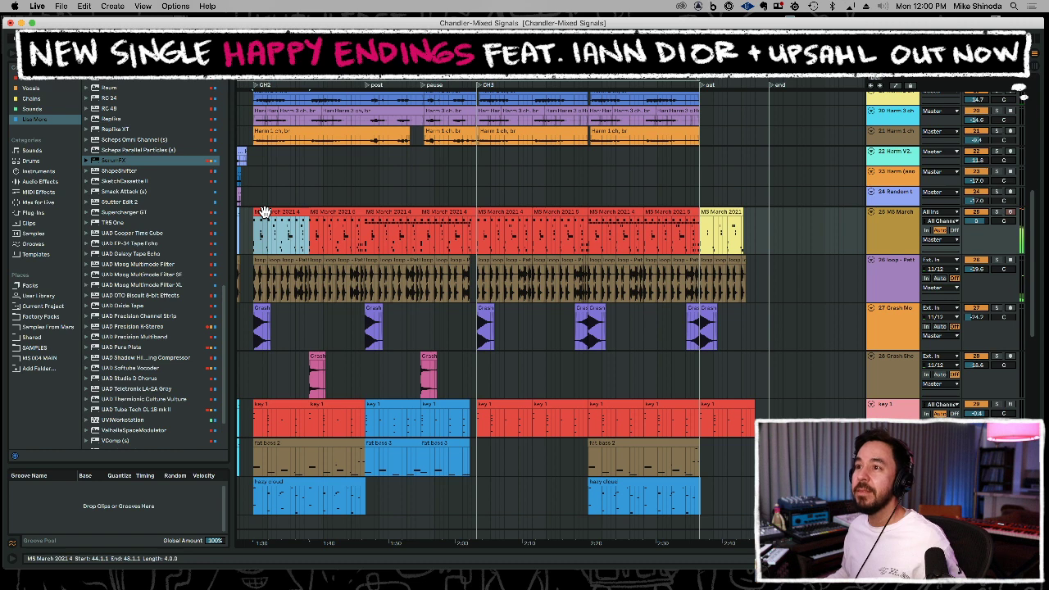
left_click(253, 243)
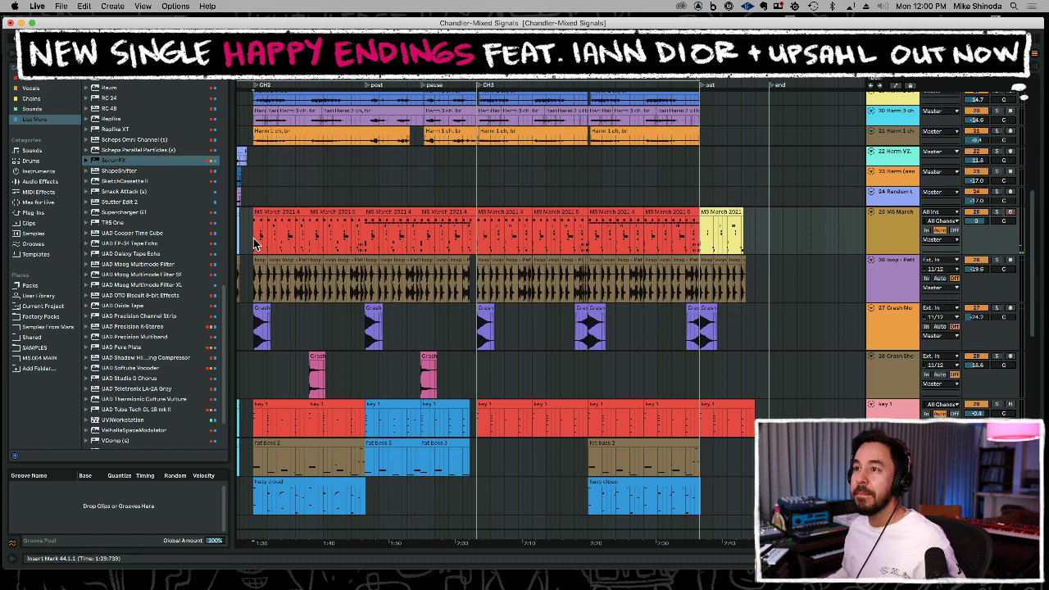
Extract the F2 chain of the MS March drum rack onto its own track.
left_click(886, 229)
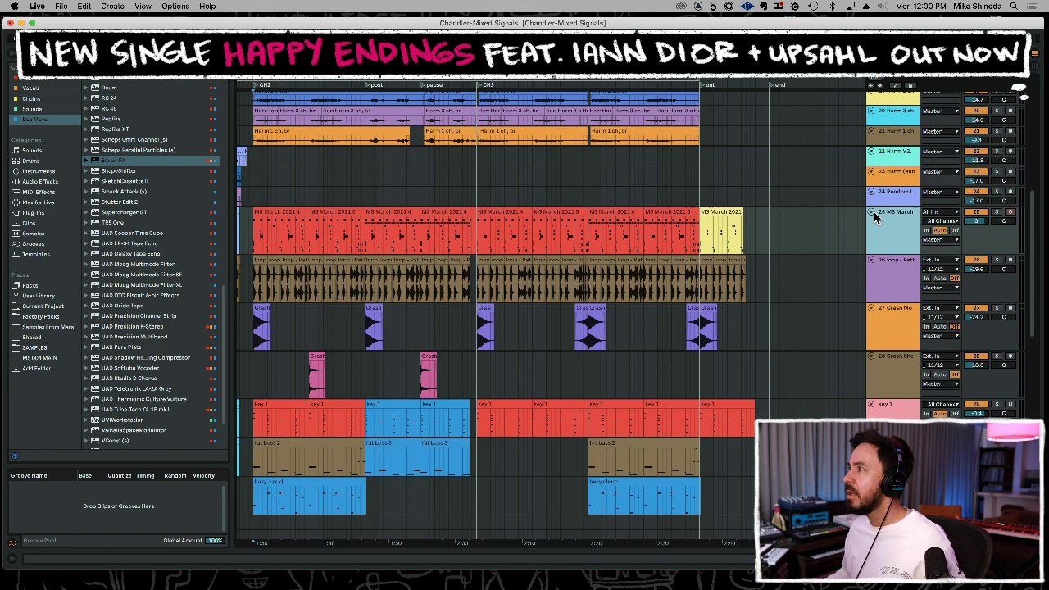
key("Tab")
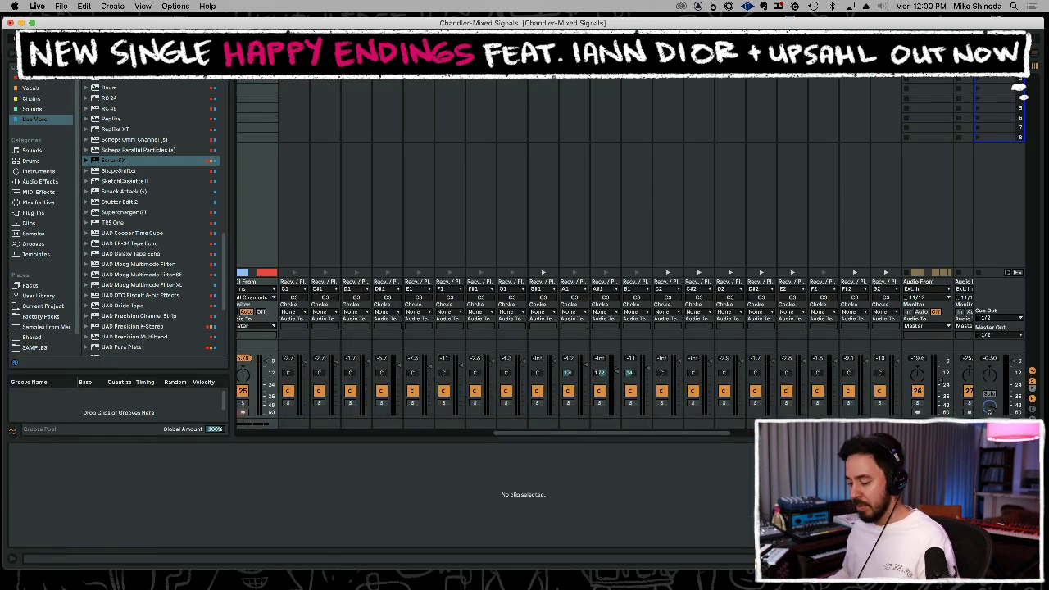
key("space")
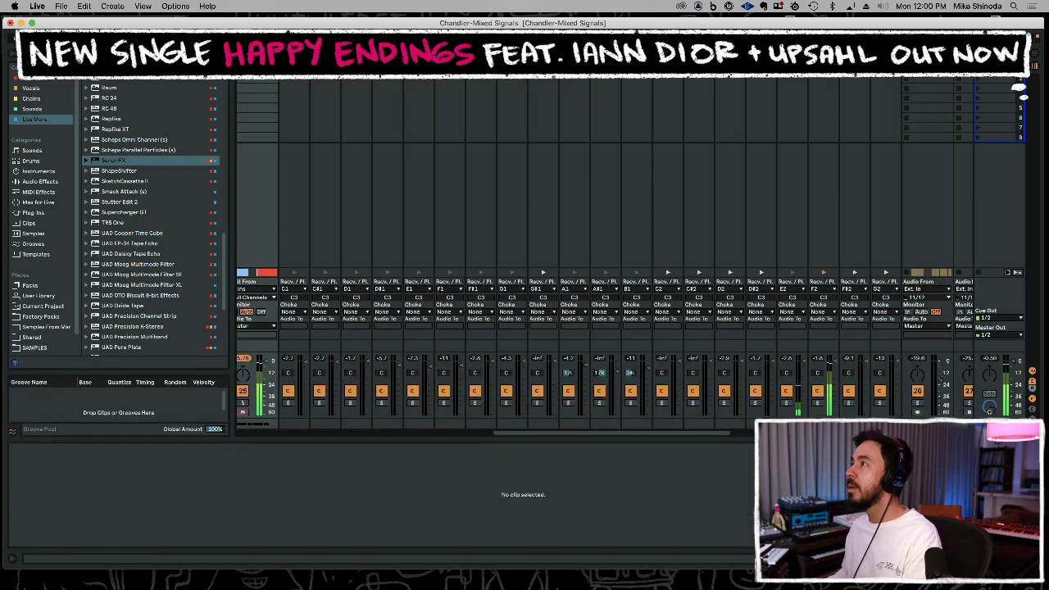
right_click(824, 74)
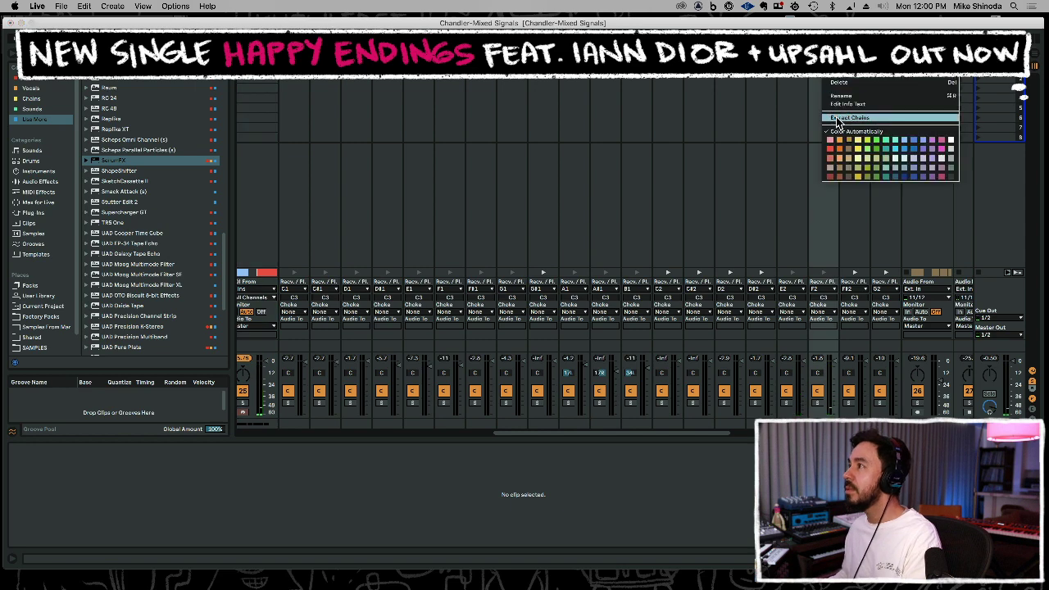
left_click(836, 119)
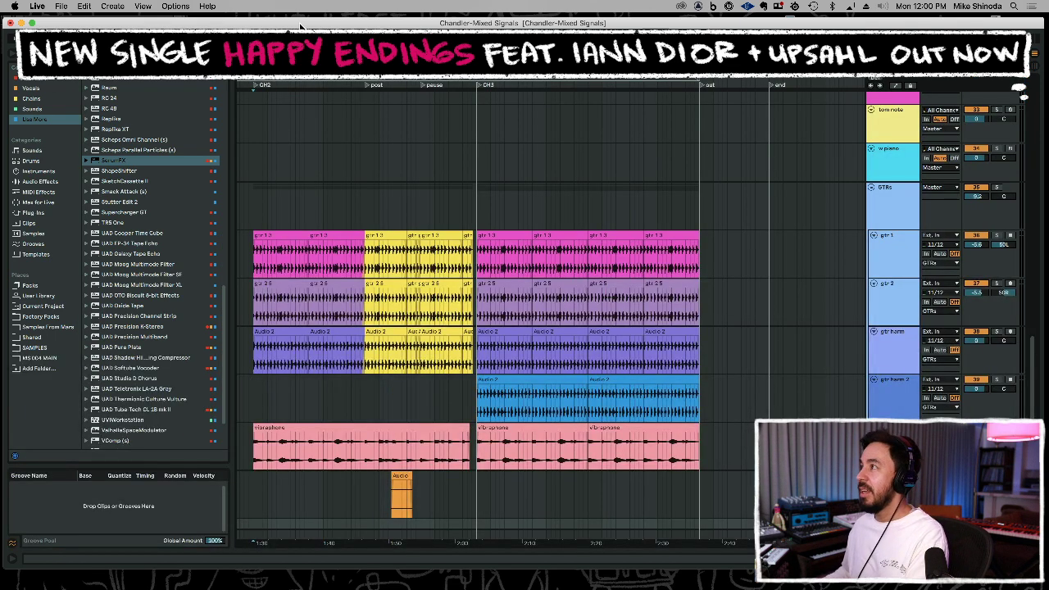
Delete the short audio clip in the post section on the track below the vibraphone.
scroll(696, 223, "down", 1)
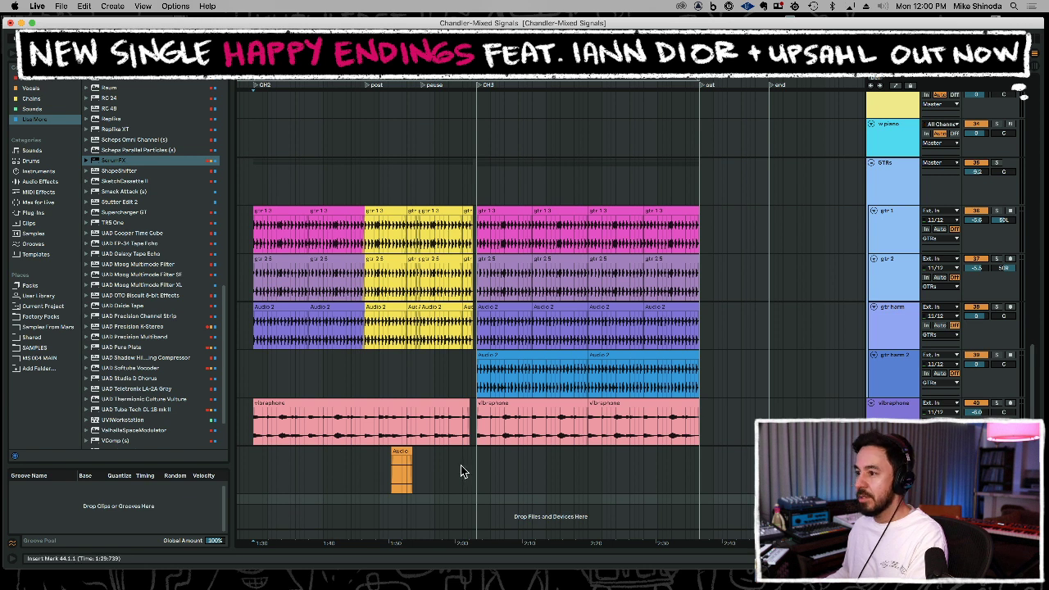
left_click_drag(461, 466, 329, 468)
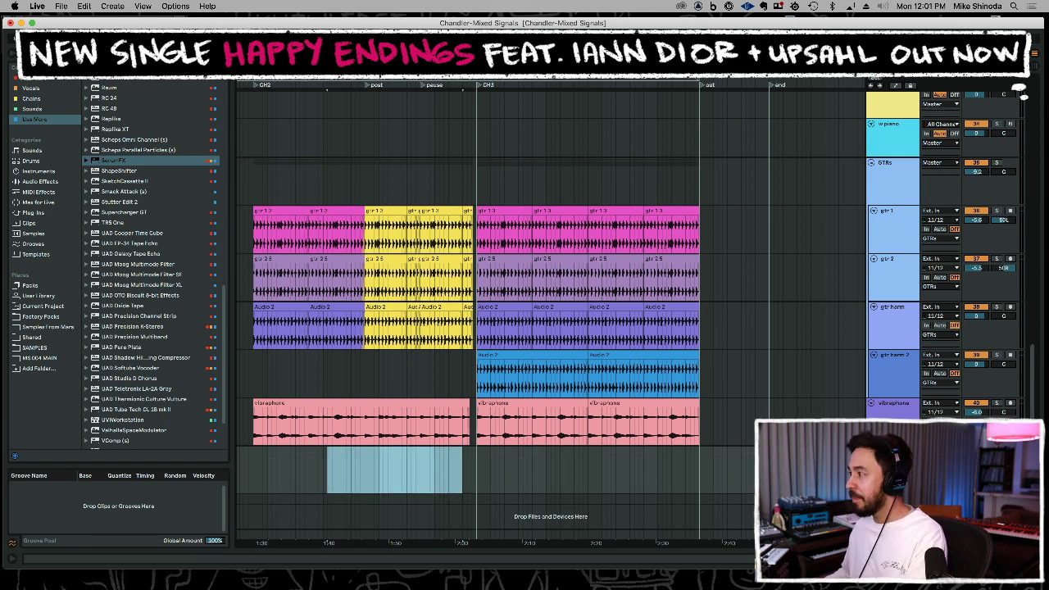
Move the extracted MS March track up so it sits directly between the loop track and the Crash tracks.
key("super+f")
key("Down")
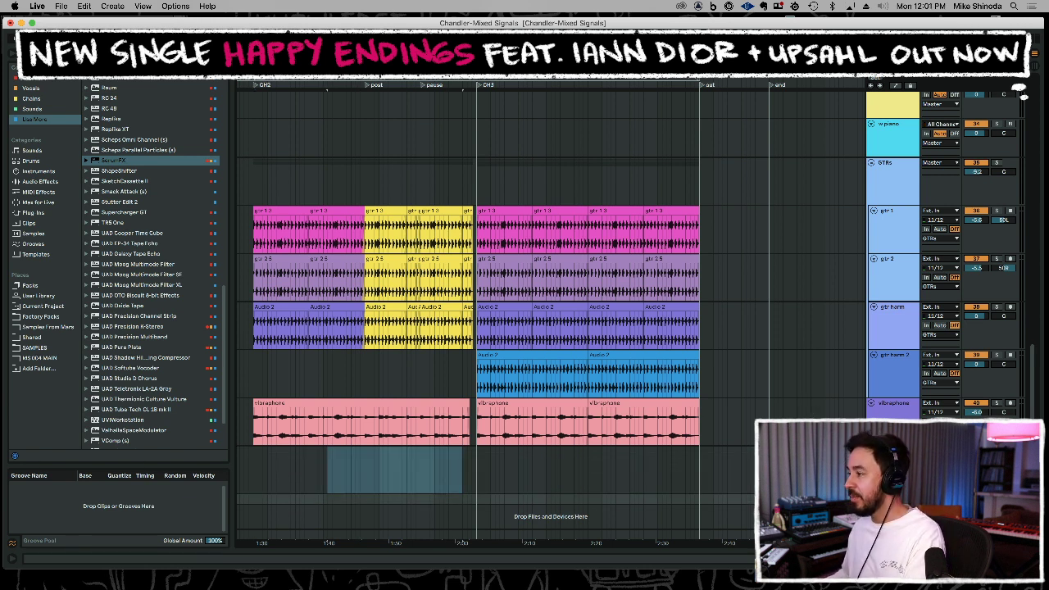
scroll(896, 86, "up", 5)
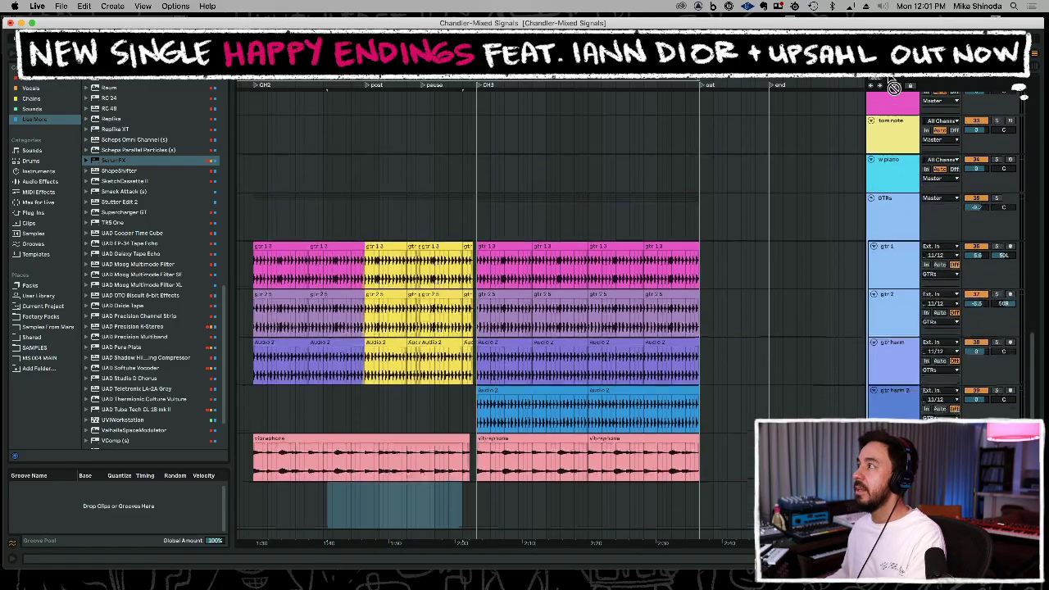
scroll(895, 86, "up", 10)
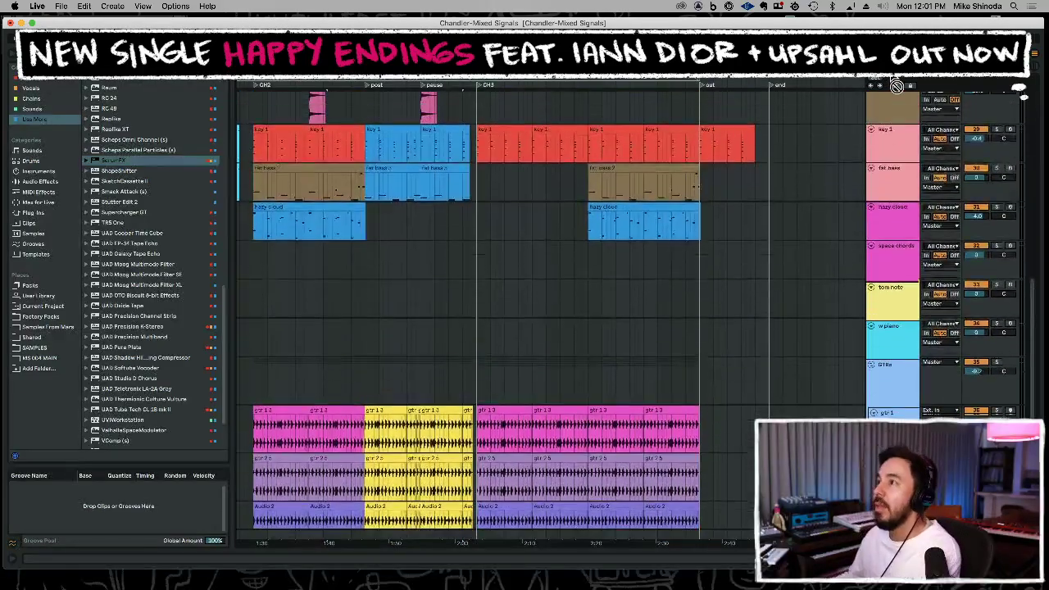
scroll(897, 85, "up", 6)
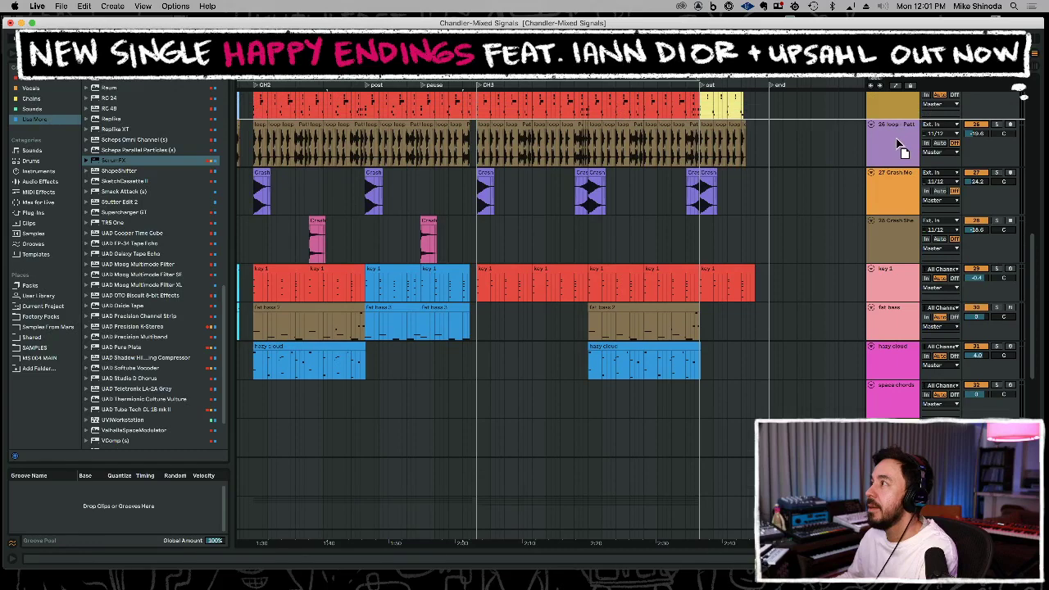
scroll(472, 177, "down", 4)
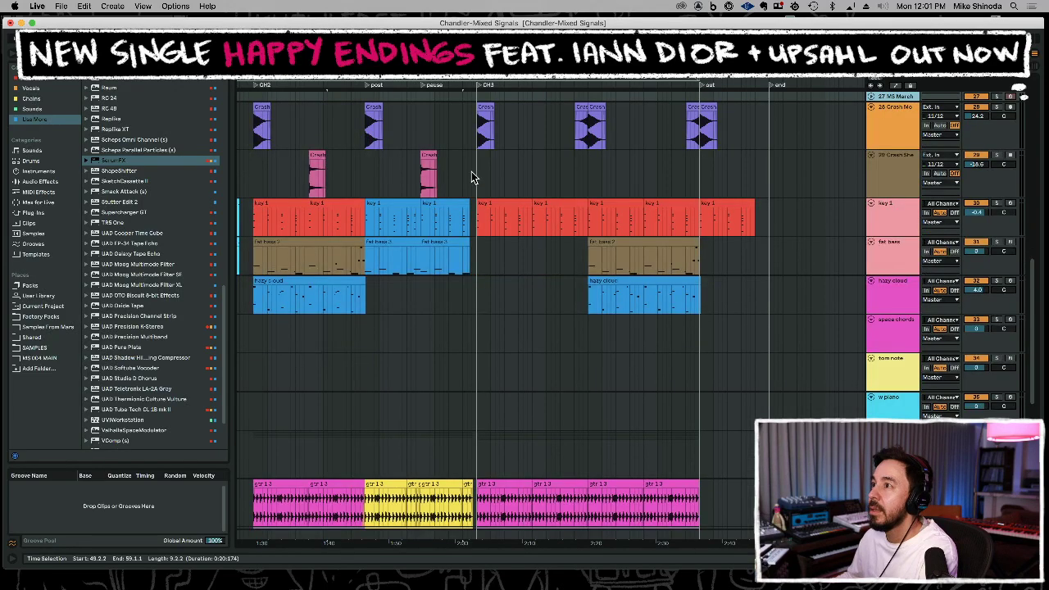
scroll(469, 258, "up", 15)
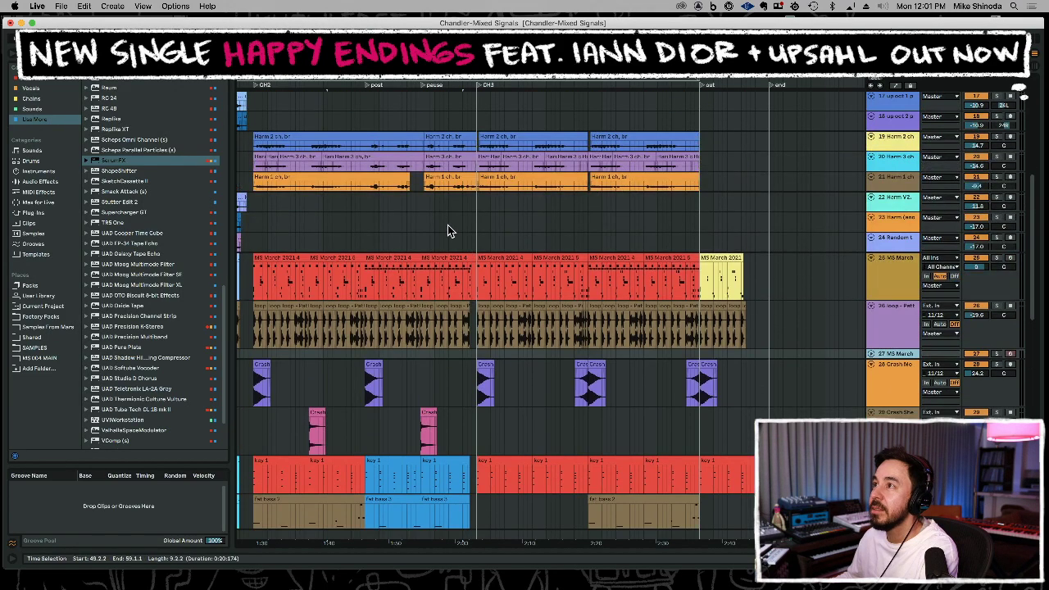
Record a snare part on the relocated MS March track from just before CH2 to the post marker, and make the track taller.
left_click(249, 228)
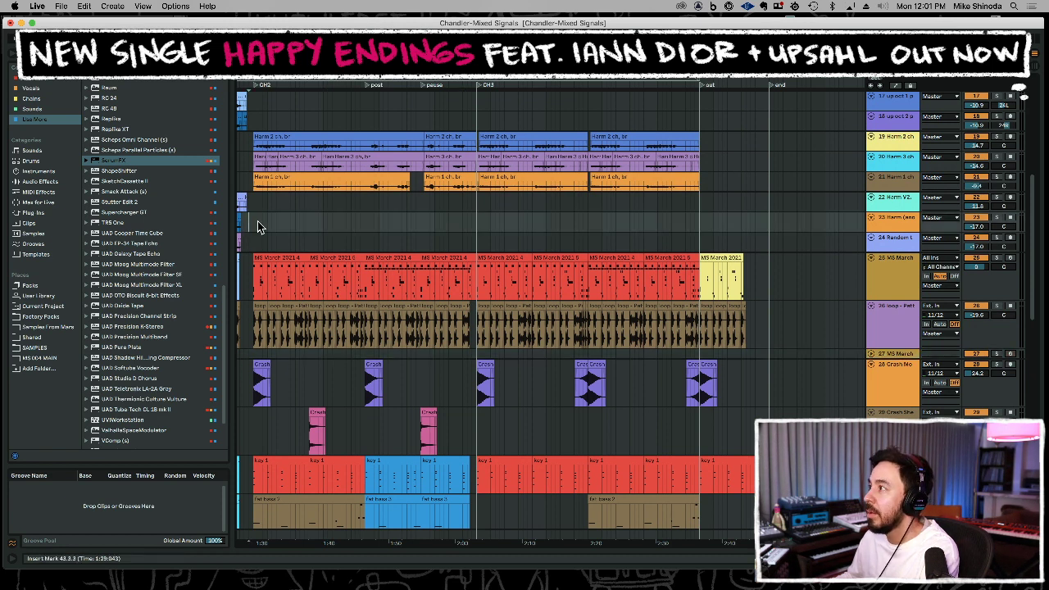
left_click(250, 359)
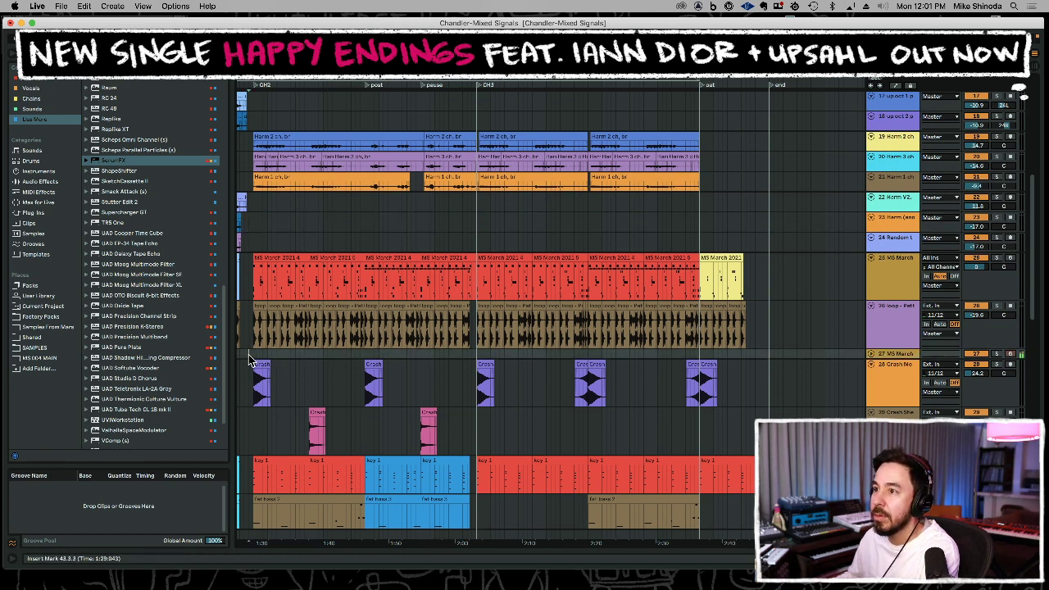
left_click_drag(882, 357, 887, 409)
key("F9")
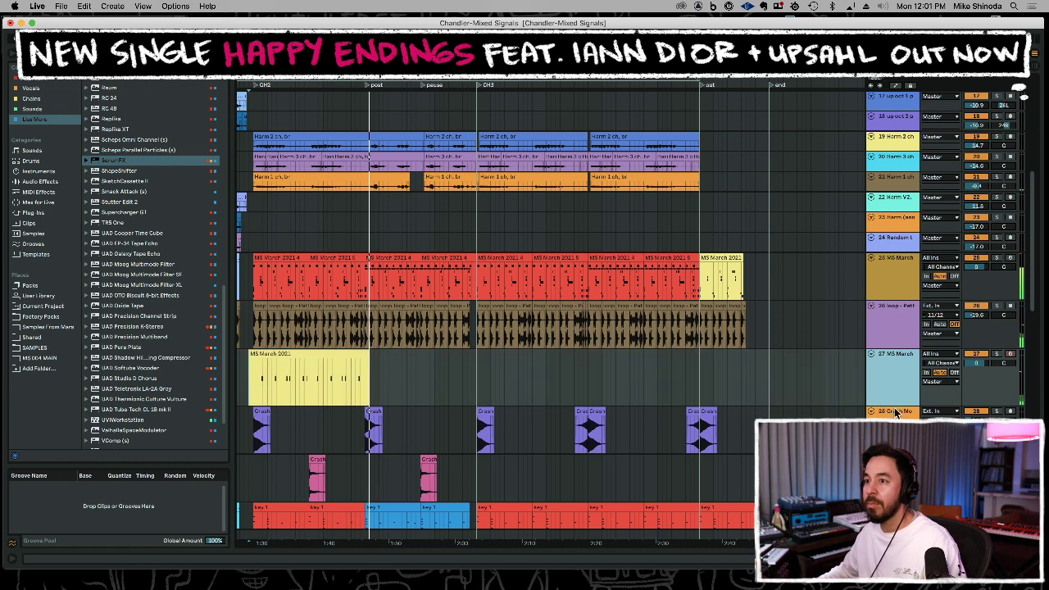
Trim the recorded snare clip at both ends so it runs exactly from the start of CH2 to the post marker.
double_click(343, 354)
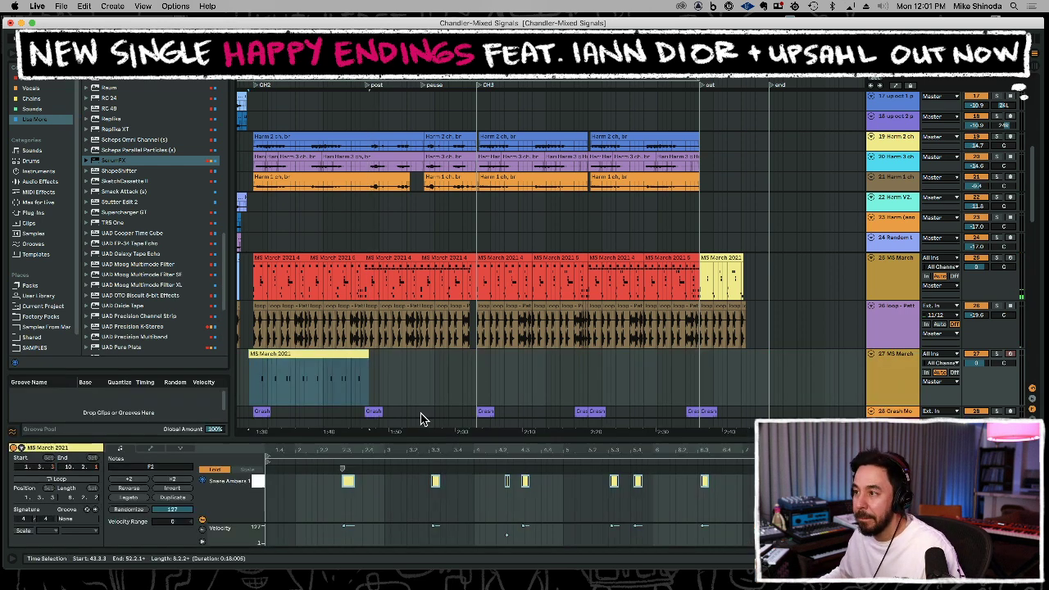
key("space")
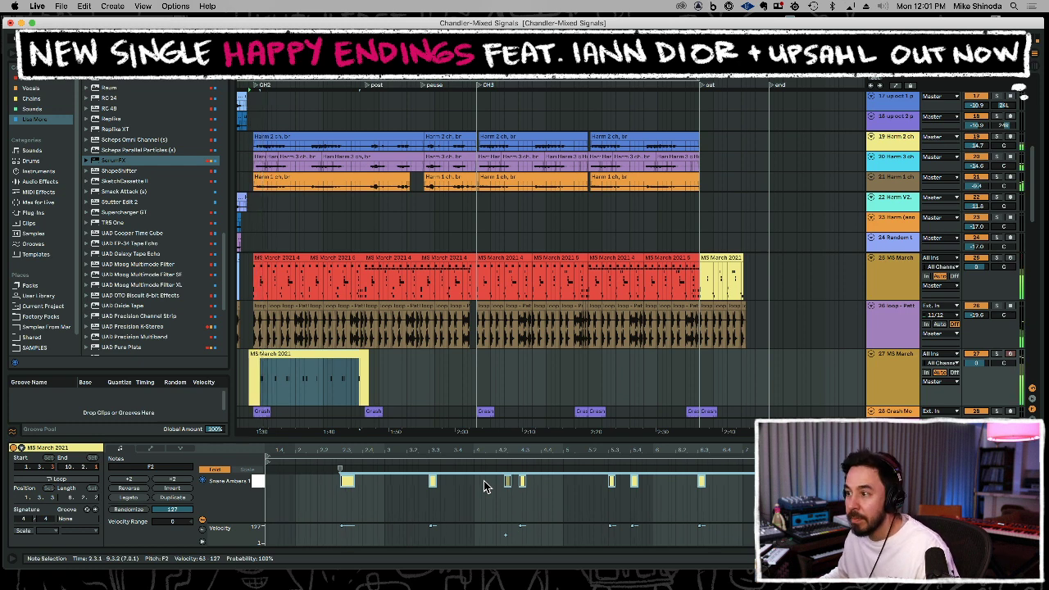
left_click(243, 387)
left_click(299, 391)
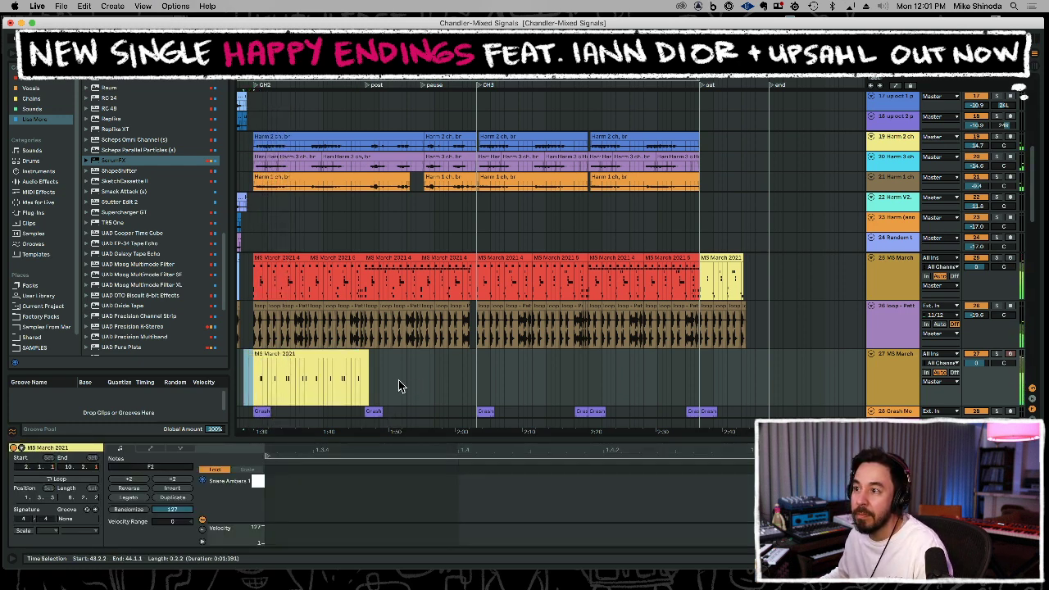
left_click_drag(389, 381, 363, 380)
key("Delete")
Duplicate the trimmed snare clip three times through the end of CH3 and set its track's volume to -4.4 dB.
left_click(351, 354)
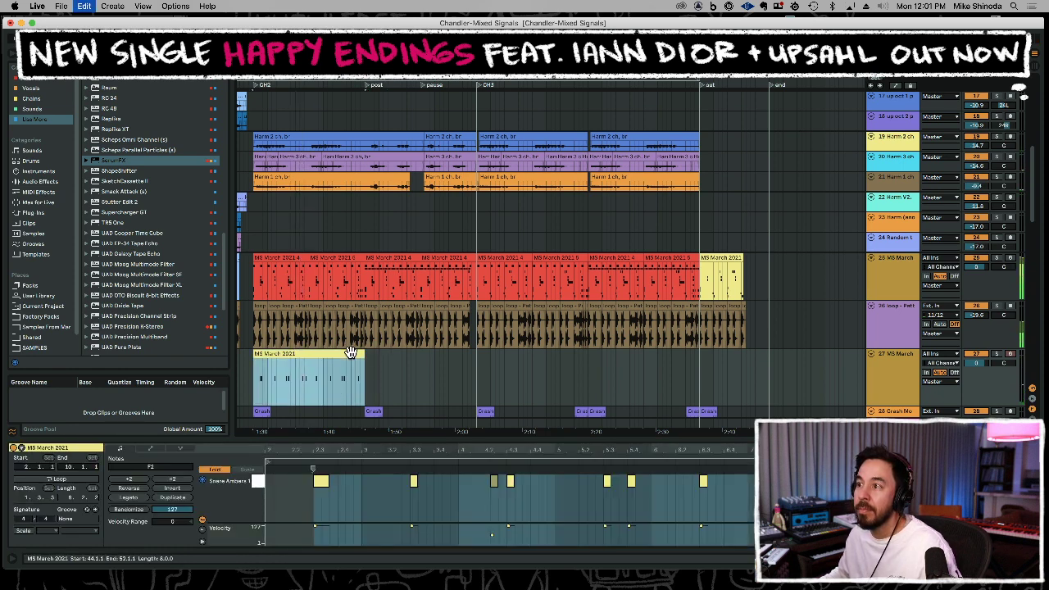
key("super+d")
key("super+d")
key("super+d")
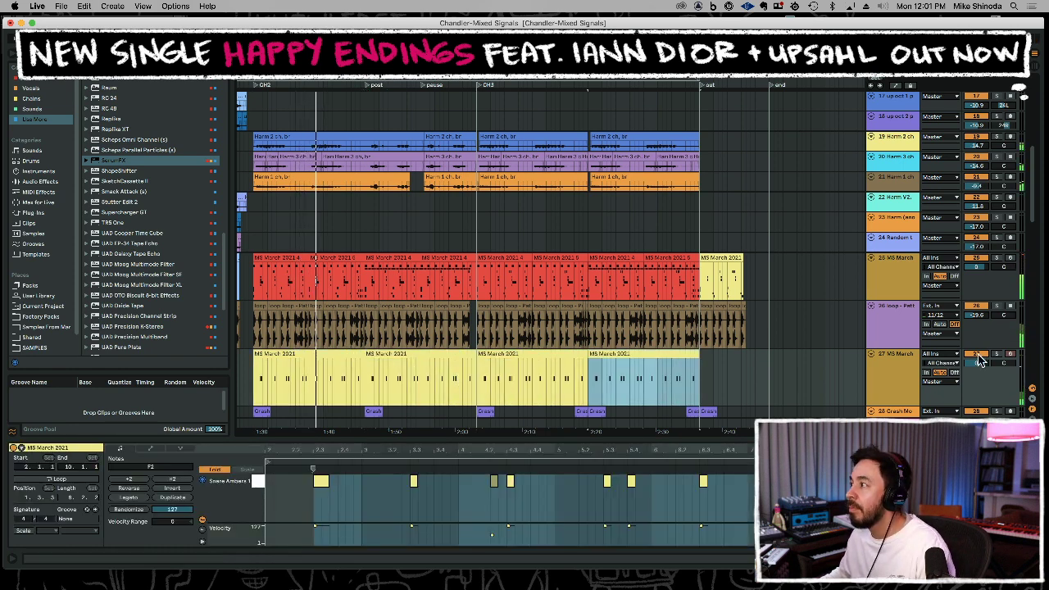
left_click_drag(978, 363, 977, 379)
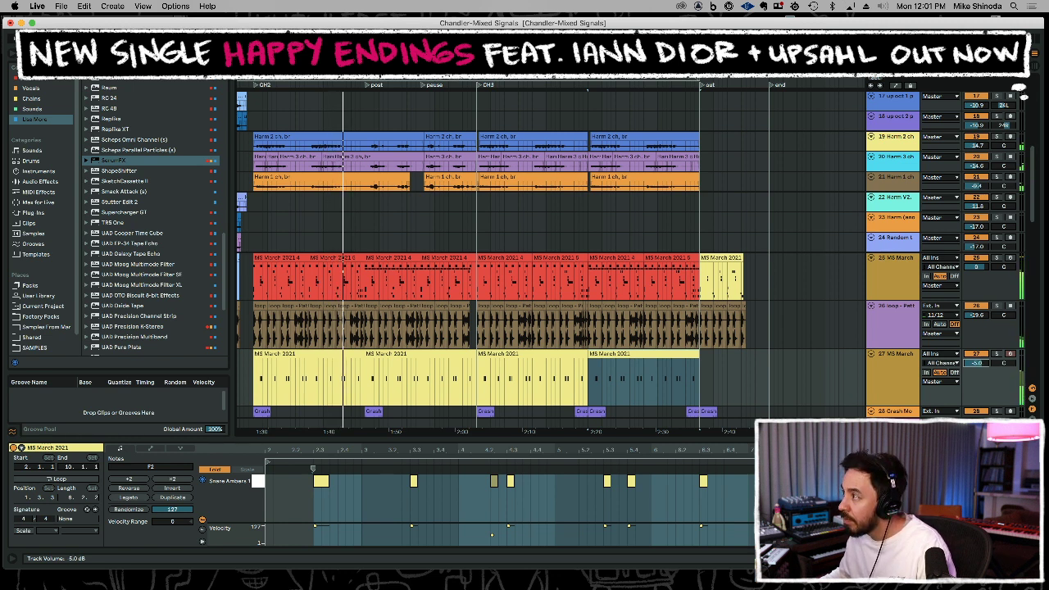
left_click_drag(977, 364, 977, 358)
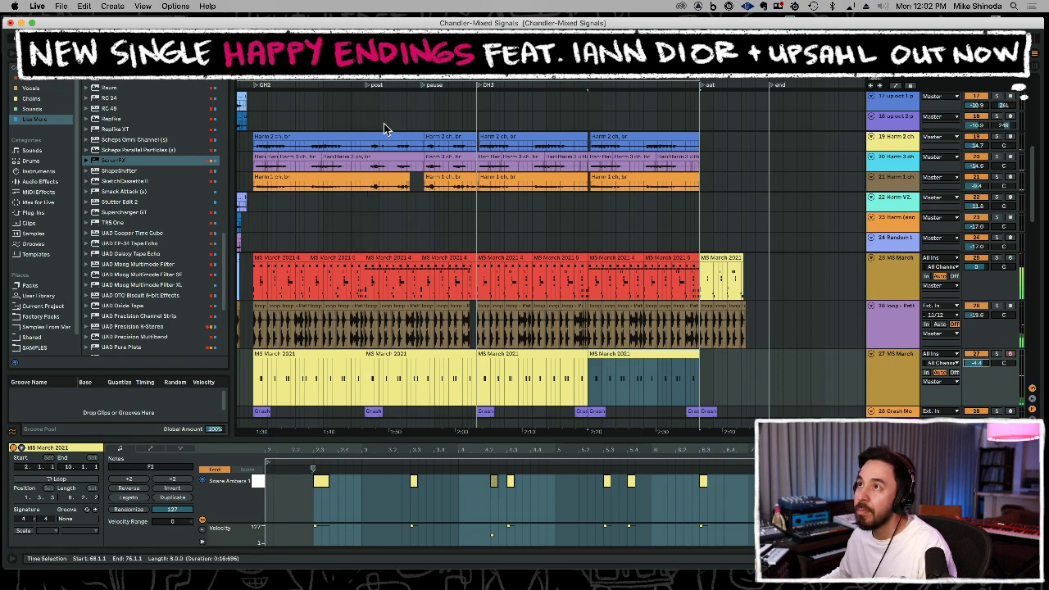
Arm the space chords track, play from the second half of CH2, and set the track's volume to -4.9 dB.
left_click_drag(341, 84, 512, 50)
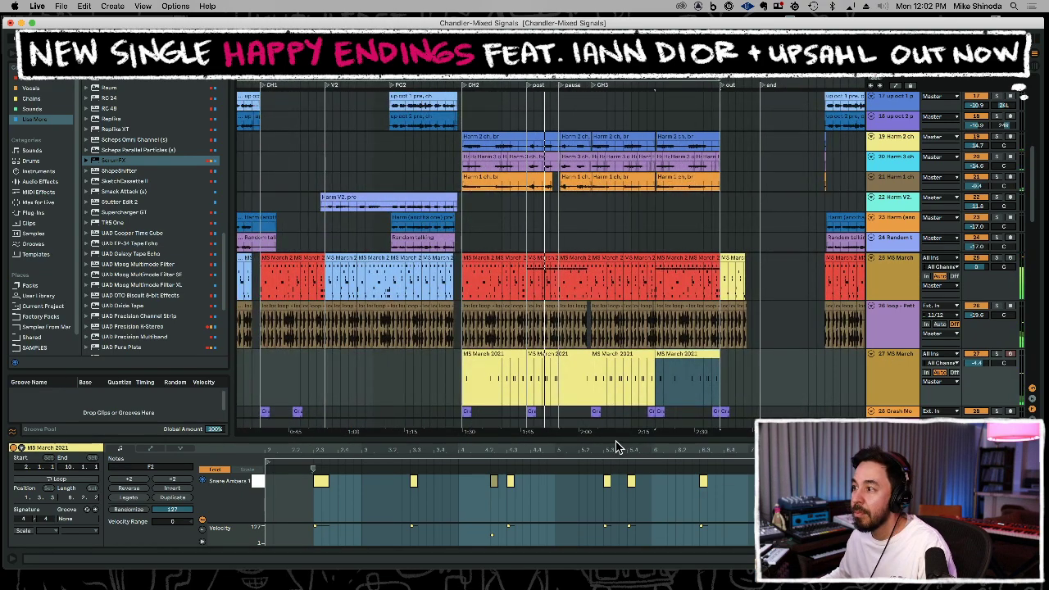
key("super+alt+l")
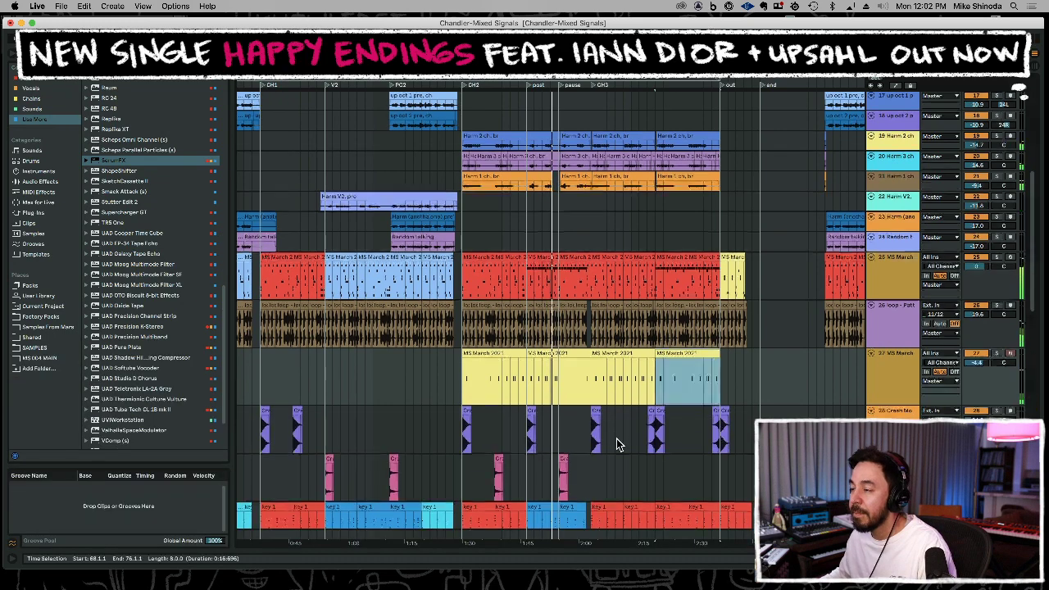
scroll(616, 439, "down", 6)
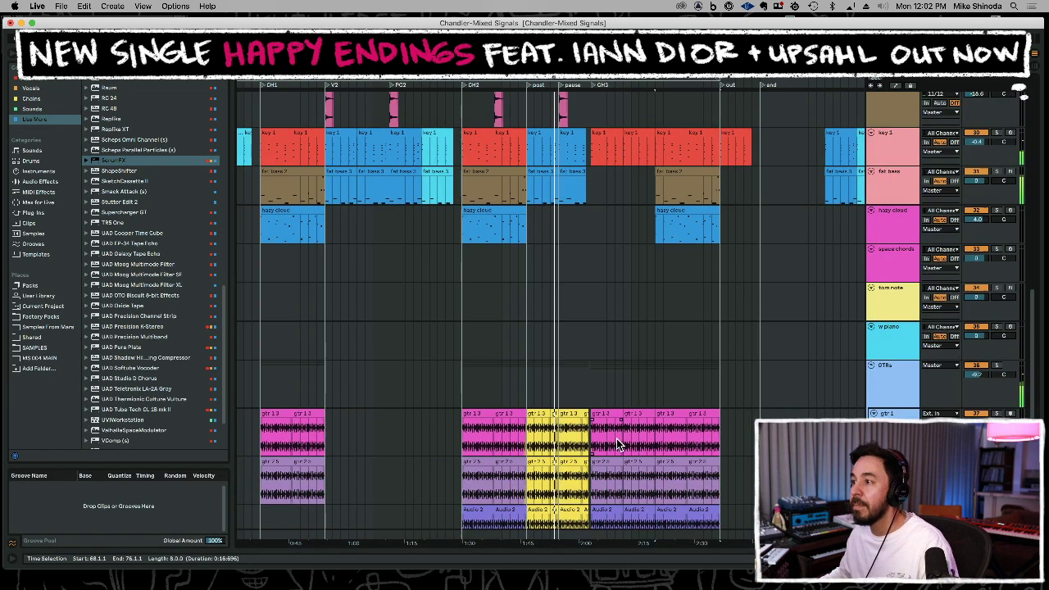
left_click(487, 291)
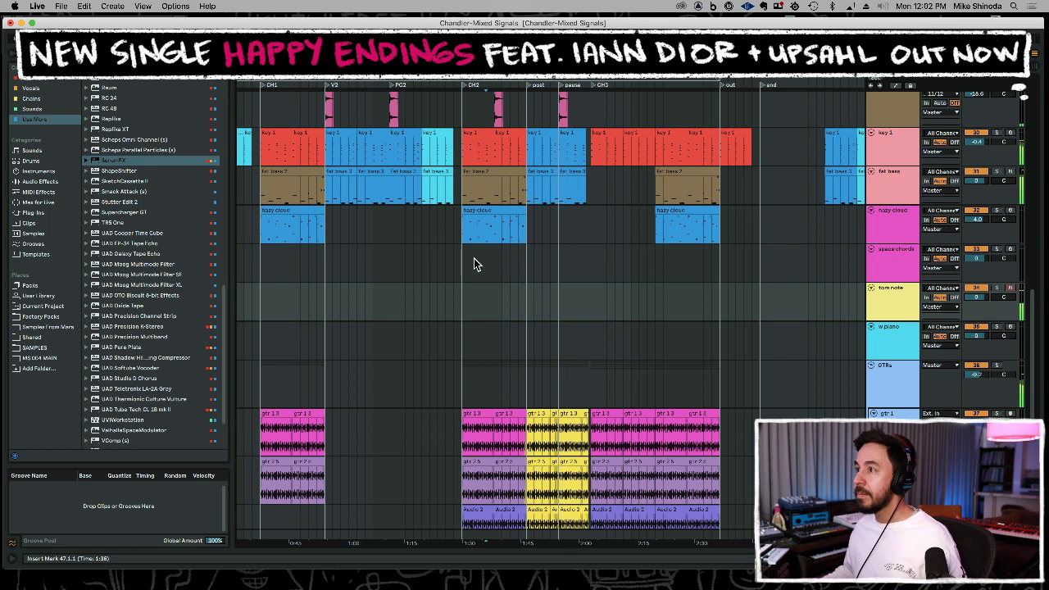
left_click(504, 263)
key("space")
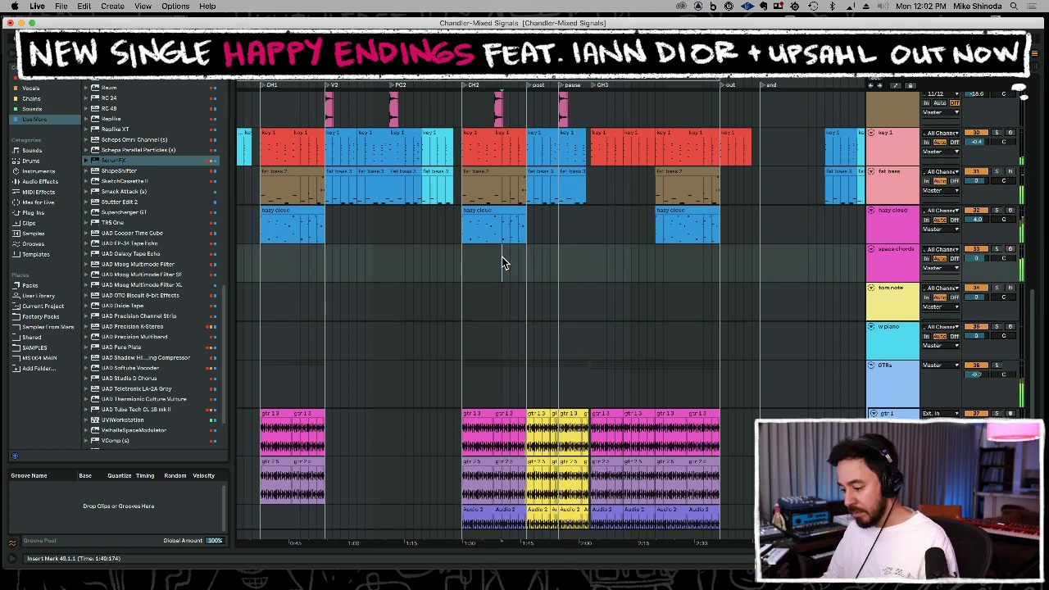
left_click_drag(977, 258, 977, 266)
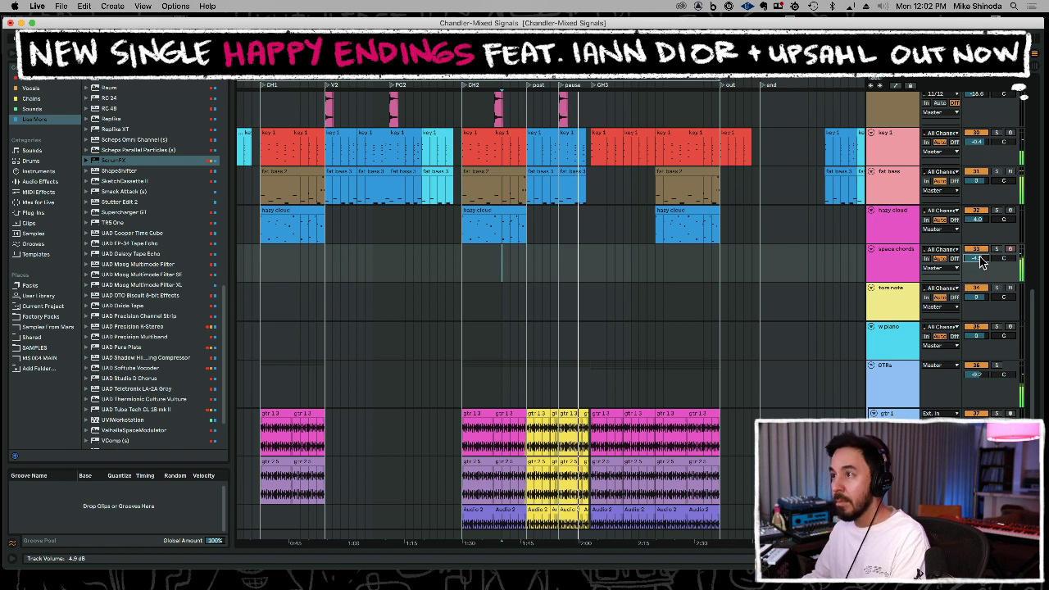
Record a short arpeggio on the space chords track in the post section and quantize its notes.
key("space")
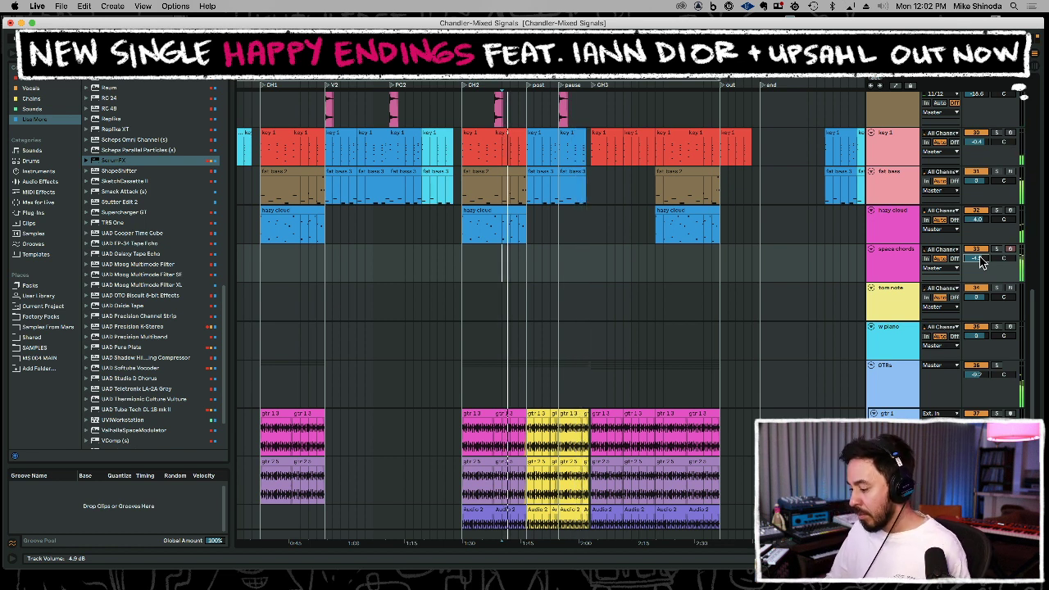
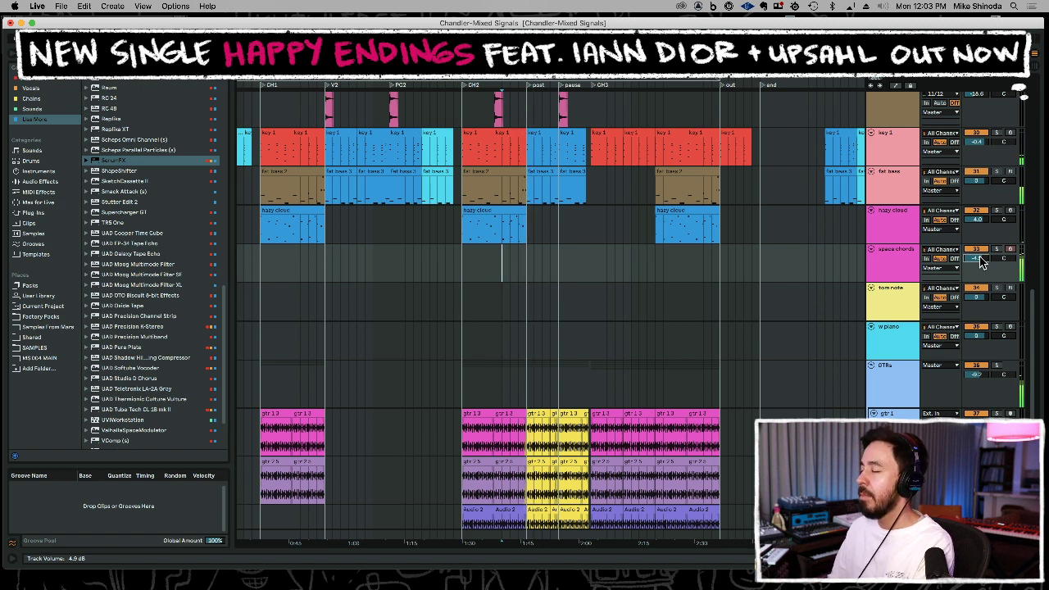
key("F9")
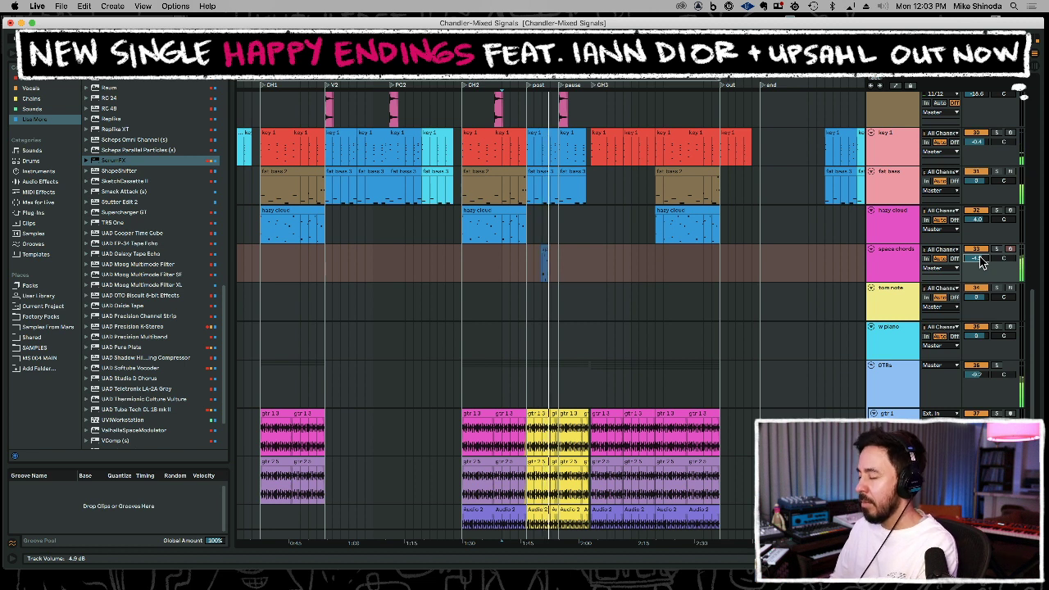
key("F9")
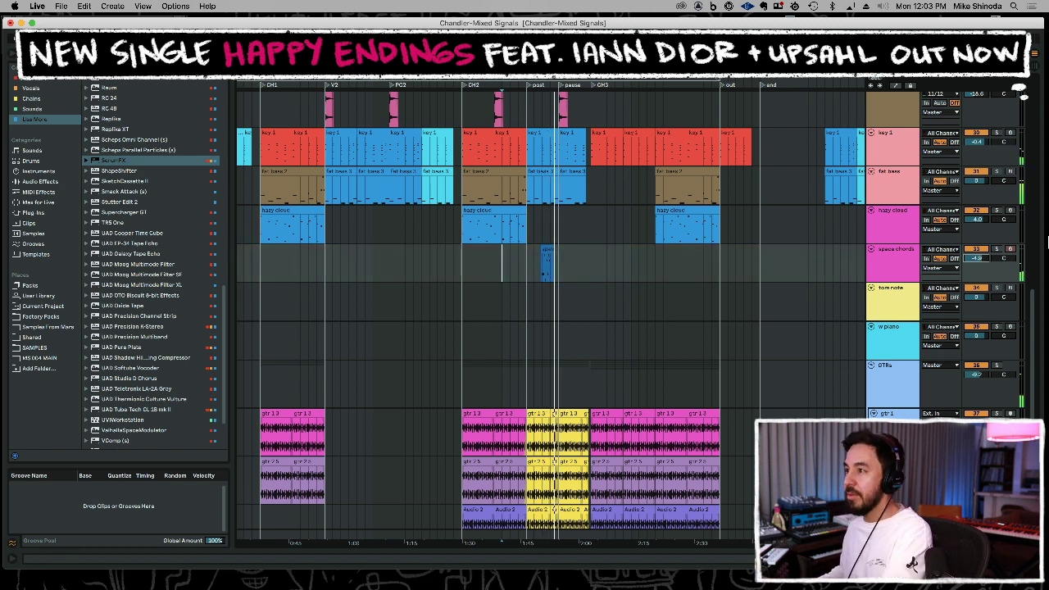
key("F9")
key("space")
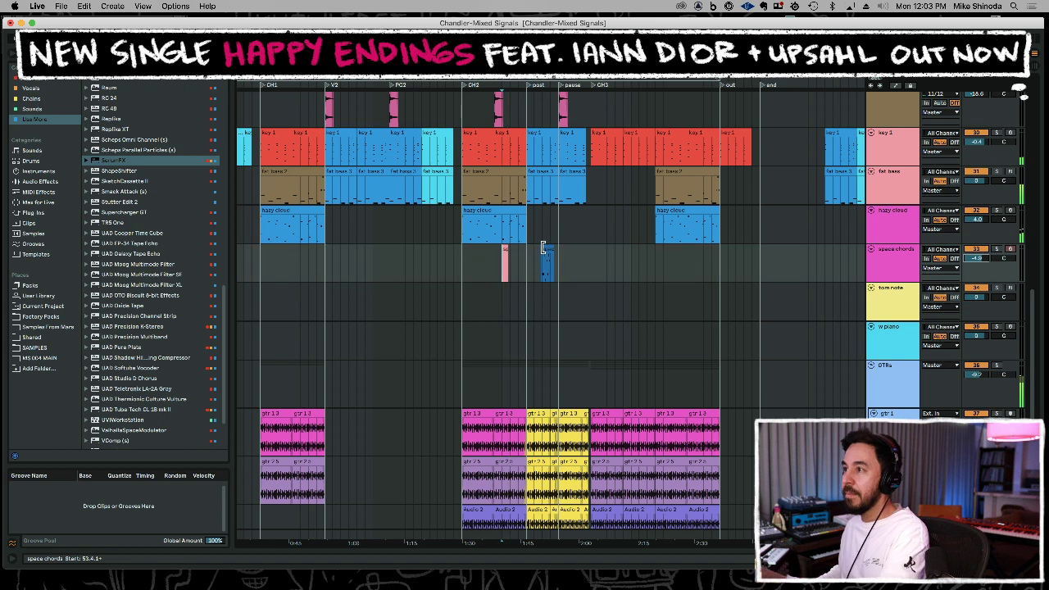
double_click(546, 253)
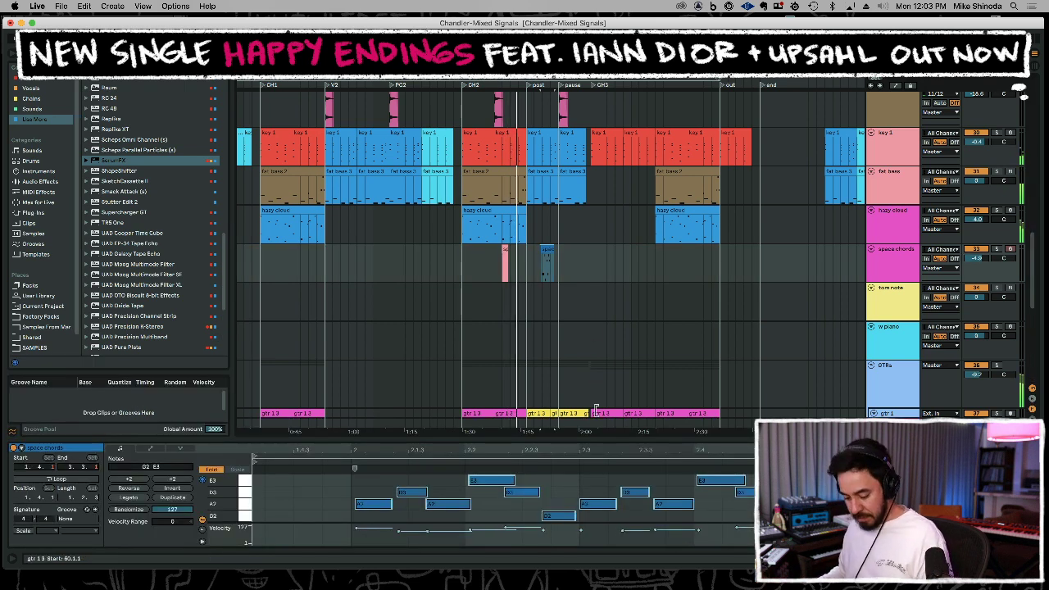
key("super+u")
Copy one bar of the recorded arpeggio to the start of post, duplicate it three times, and consolidate the four bars into one clip.
left_click(550, 279)
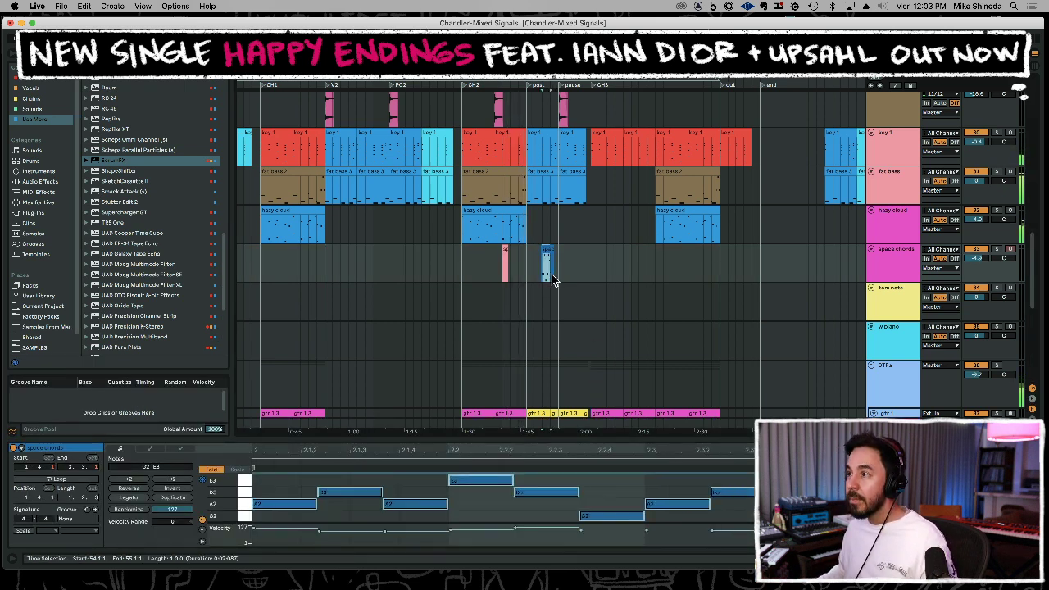
left_click(527, 279)
key("super+v")
key("super+d")
key("super+d")
key("super+d")
left_click(529, 278, "shift")
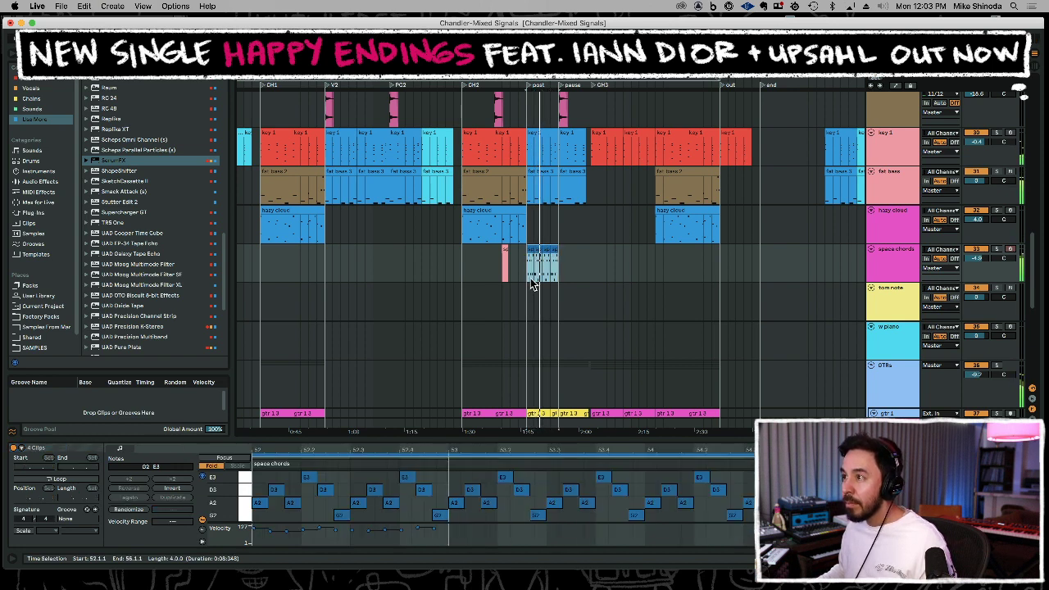
key("ctrl+j")
Raise all the G2 notes in the consolidated space chords clip to E3.
left_click_drag(546, 438, 536, 300)
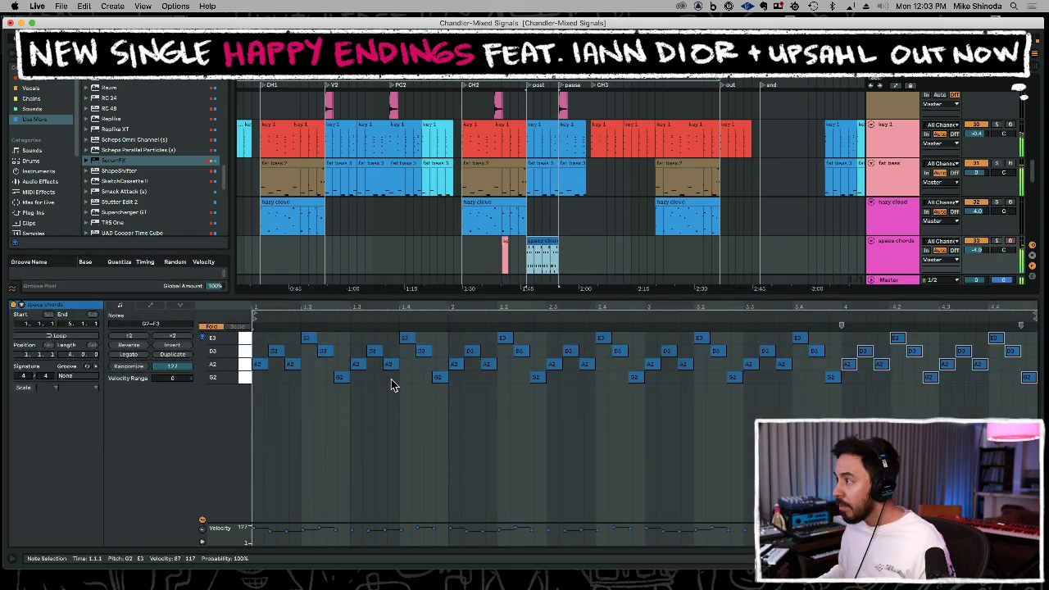
left_click(249, 379)
key("Up")
key("Up")
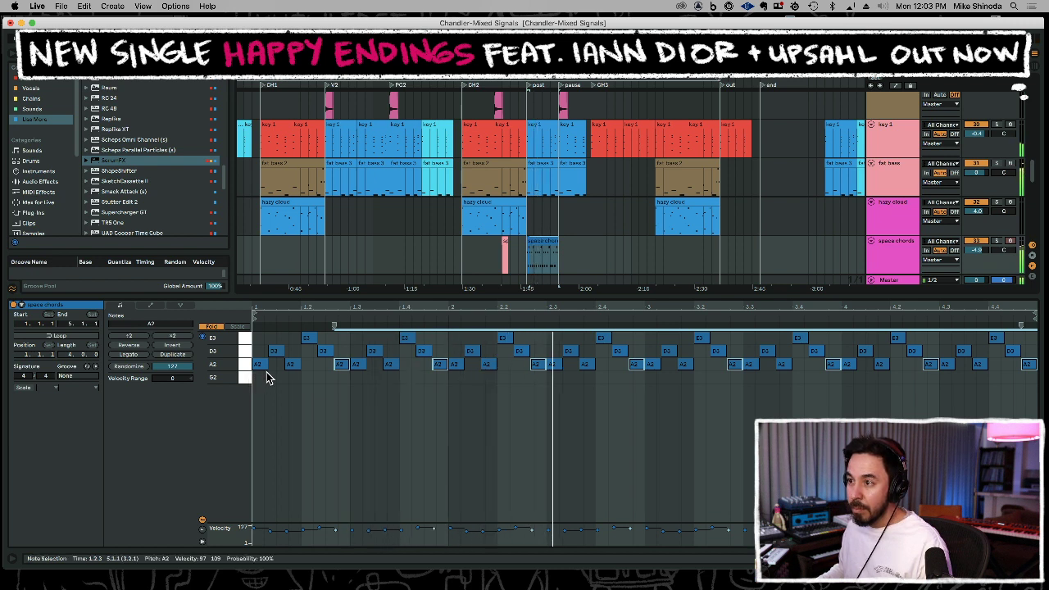
key("Up")
key("Up")
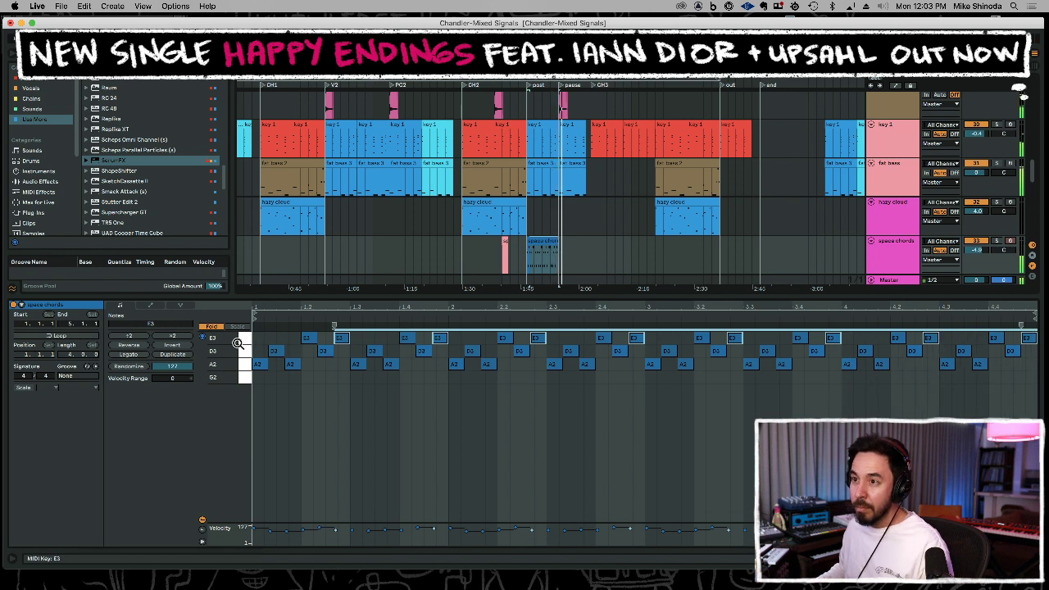
Duplicate the space chords clip once across the pause section and delete the stray short clip in CH2 on that track.
left_click(548, 242)
key("super+d")
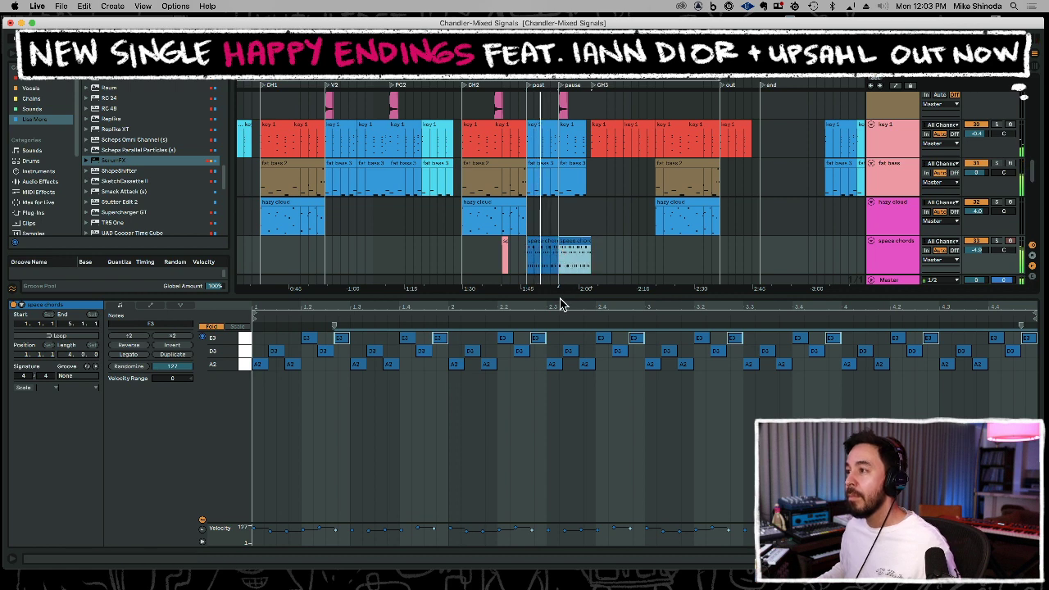
key("super+alt+l")
left_click_drag(517, 270, 478, 270)
key("Delete")
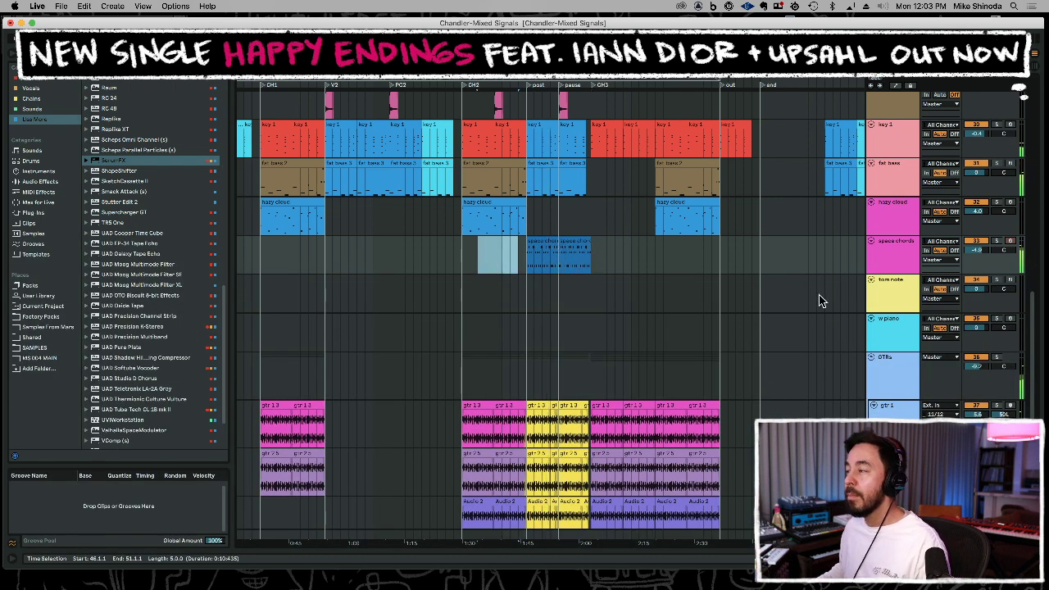
Lower the space chords track volume to about -9 dB and delete its duplicate clip in the pause section.
mouse_move(980, 251)
left_mouse_down()
mouse_move(981, 262)
mouse_move(980, 234)
left_mouse_up()
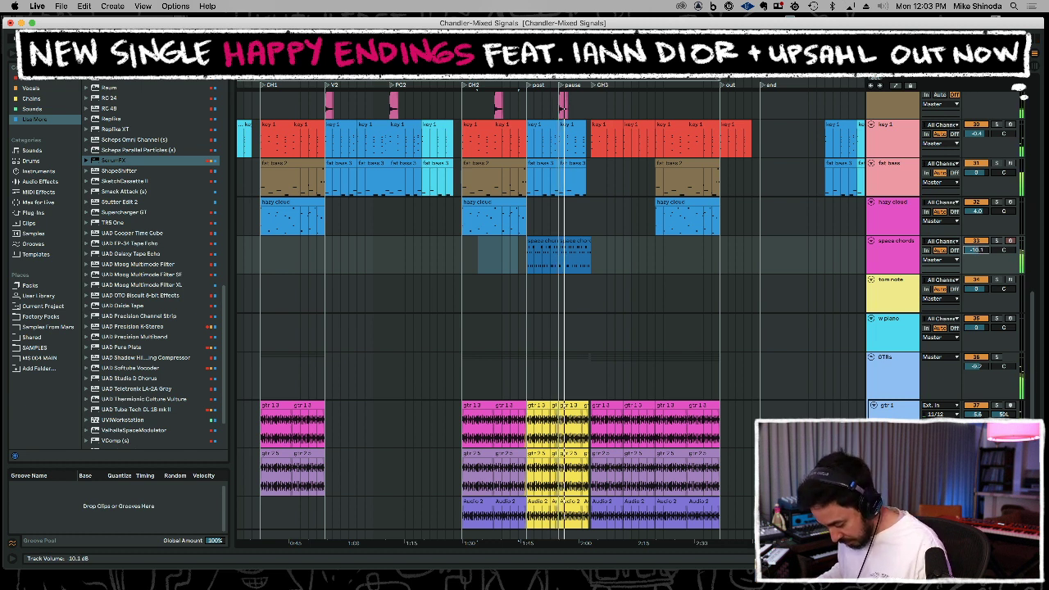
left_click(565, 243)
key("Delete")
Open the remaining space chords clip unfolded and try raising the second A2 note of the first three groups to D3.
double_click(544, 242)
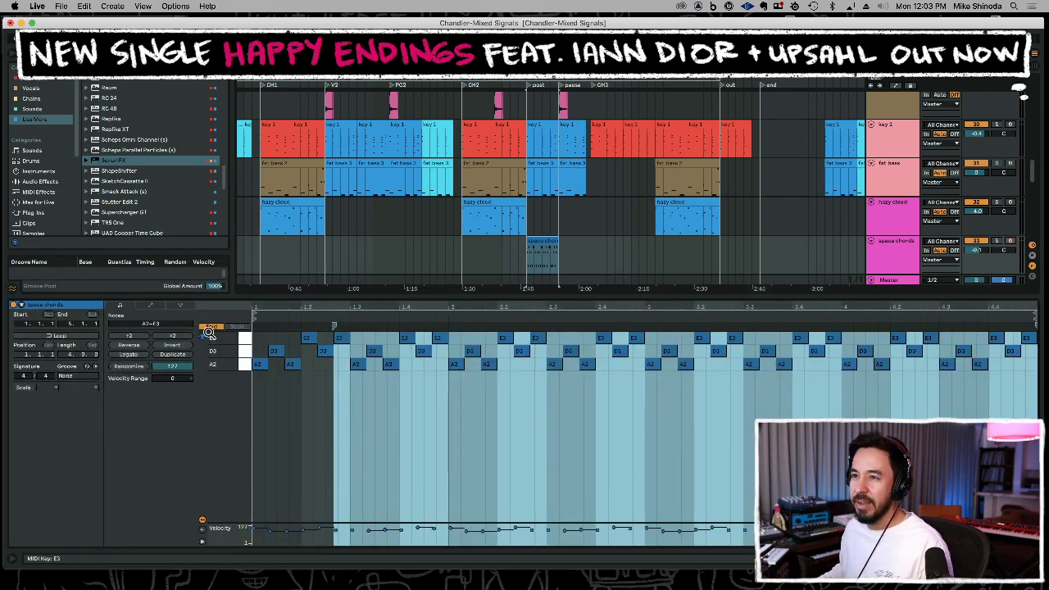
left_click(208, 330)
left_click(291, 472)
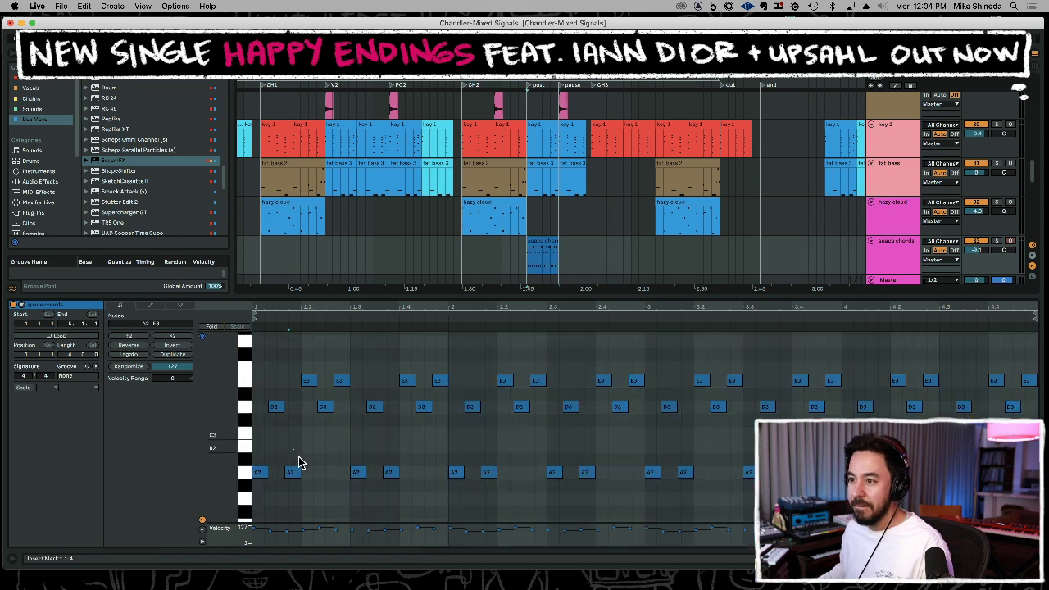
left_click(391, 472, "shift")
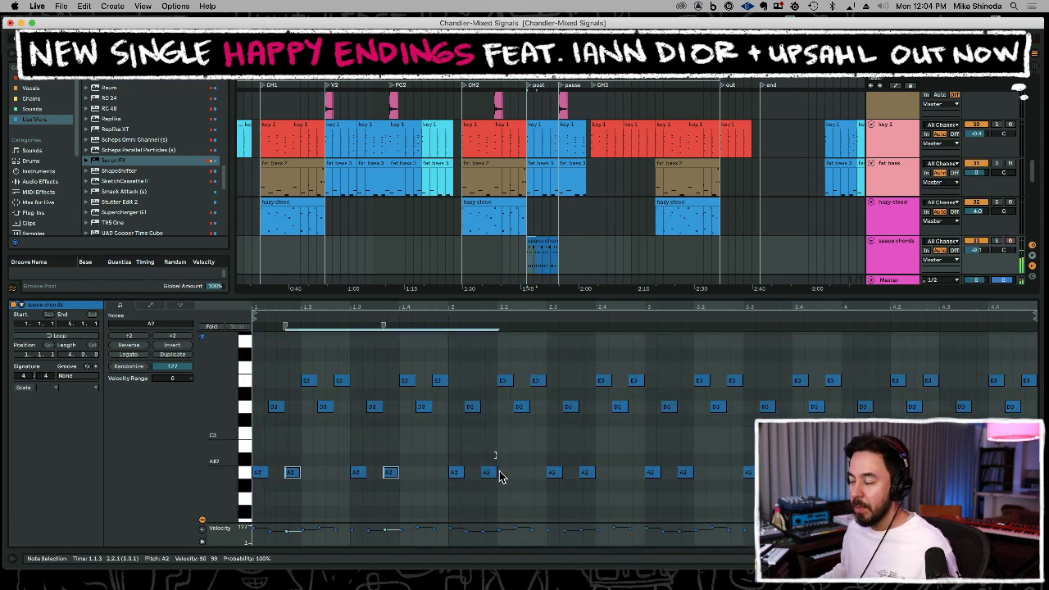
key("Up")
key("Up")
key("Up")
key("Up")
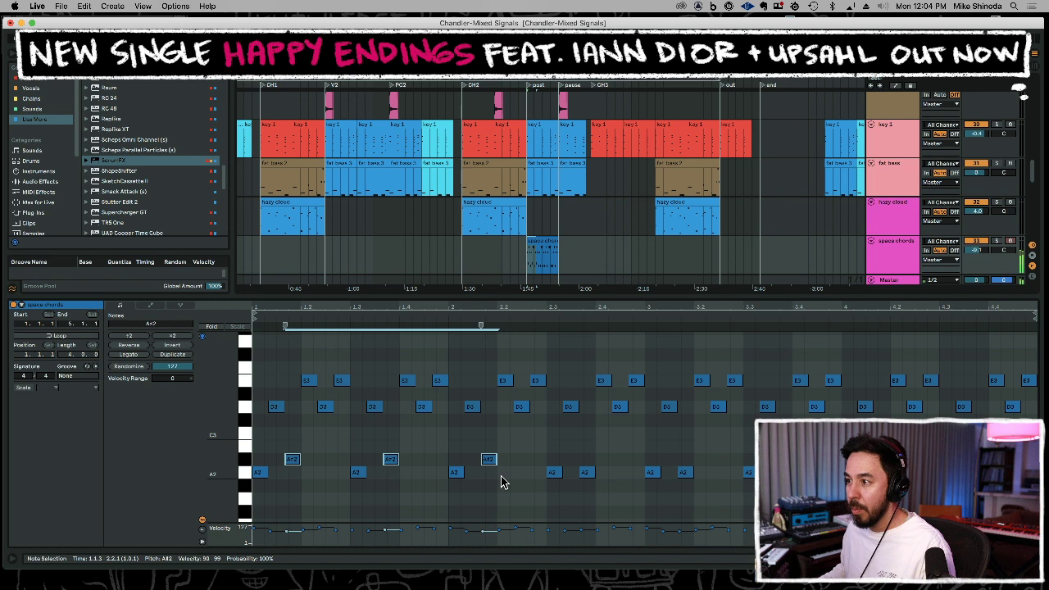
key("Up")
key("Up")
key("Up")
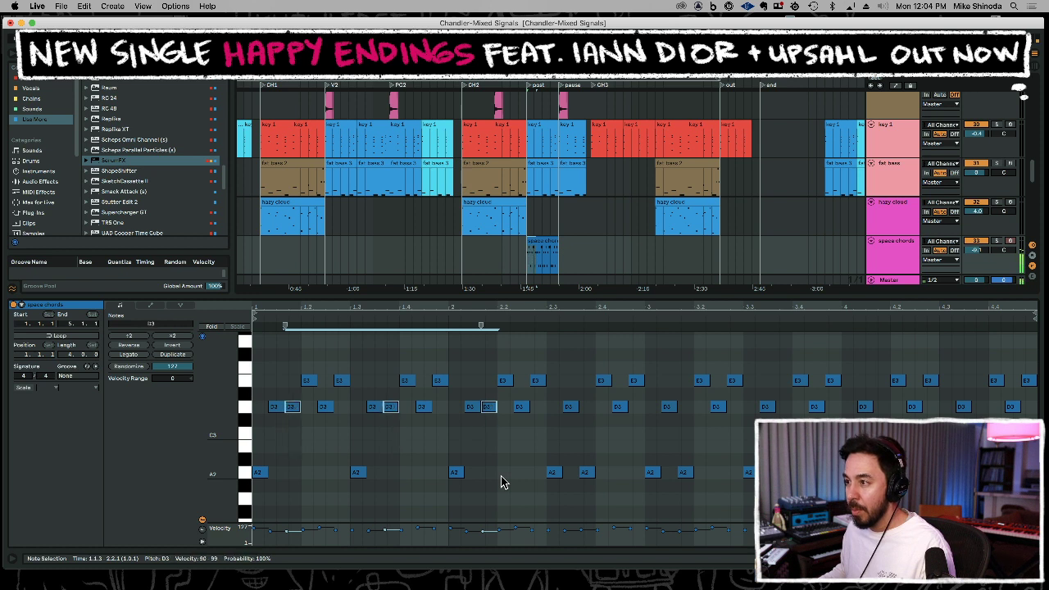
Try C#3, D#3 and B2 as alternative pitches for the three selected notes in the space chords clip.
key("Down")
key("Down")
key("Down")
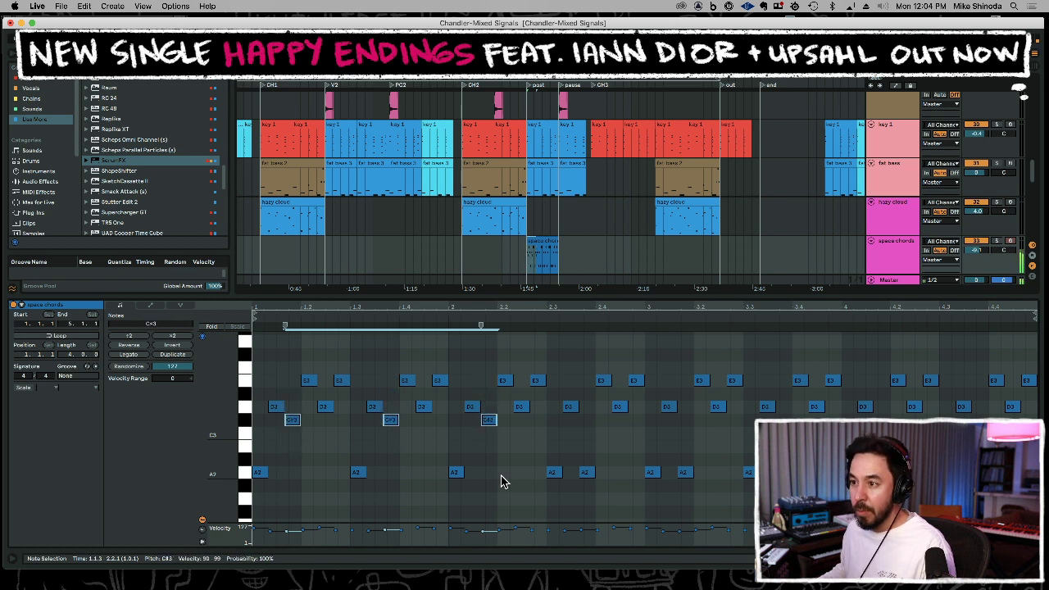
key("Up")
key("Up")
key("Up")
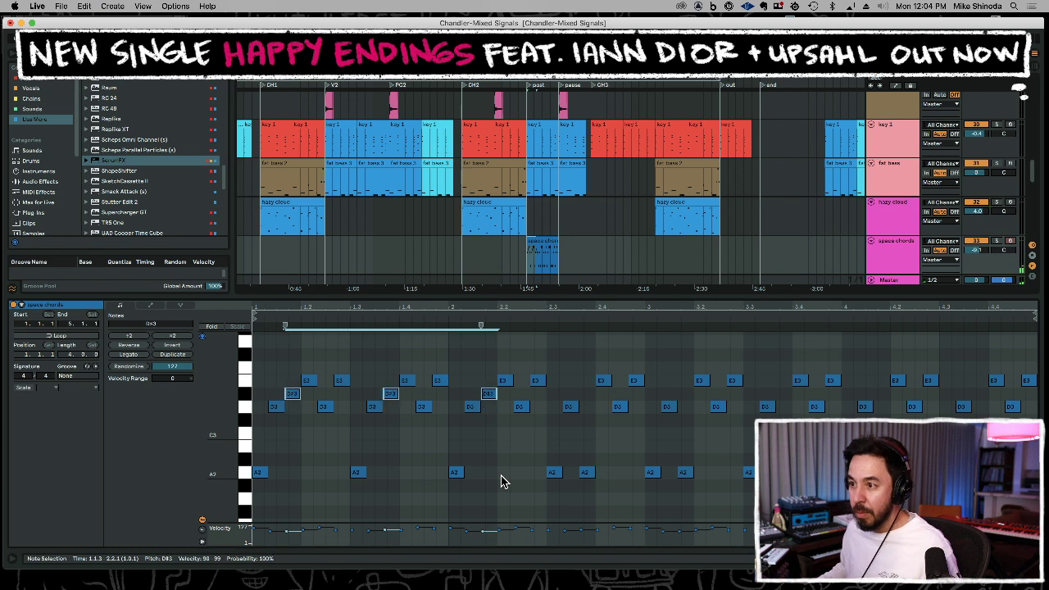
key("Down")
key("Down")
key("Down")
key("Down")
key("Down")
key("Down")
key("Down")
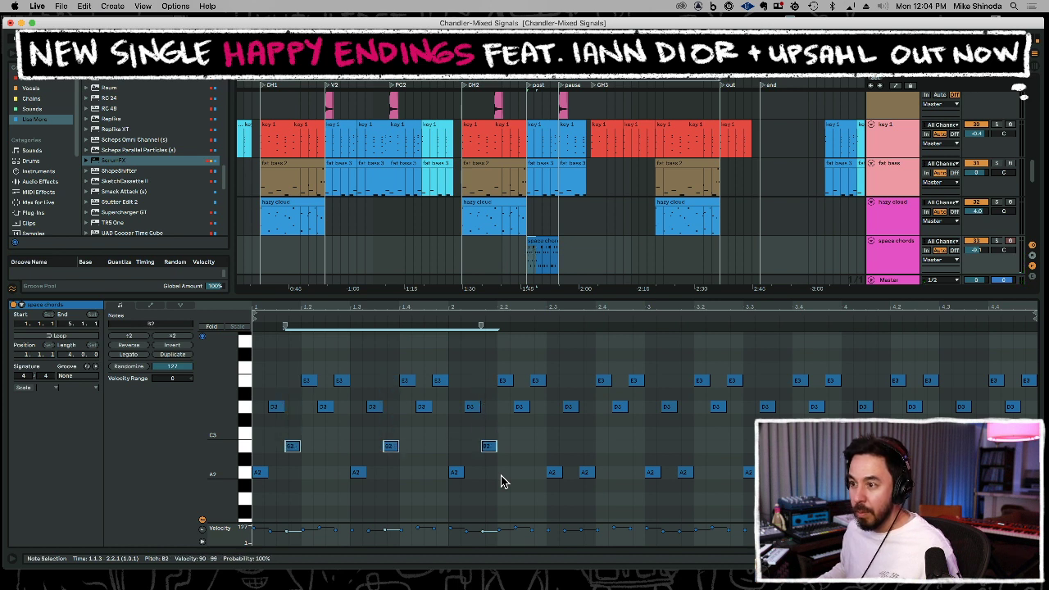
Lower the second E3 note of both groups in the clip's first bar to A2 and play it back.
left_click(341, 380)
left_click(439, 381, "shift")
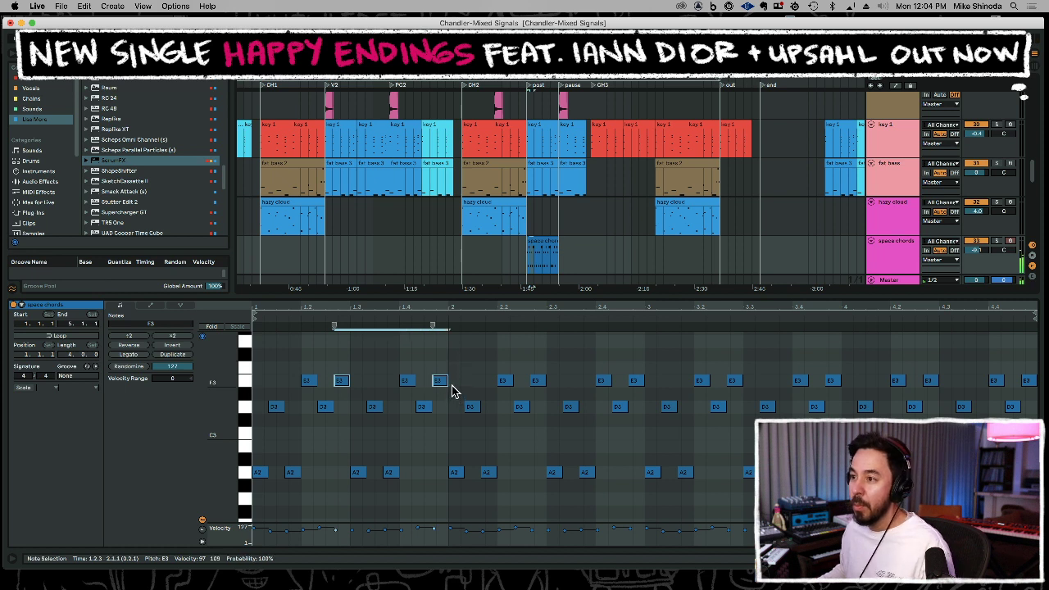
key("Down")
key("Down")
key("Down")
key("Down")
key("Down")
key("Down")
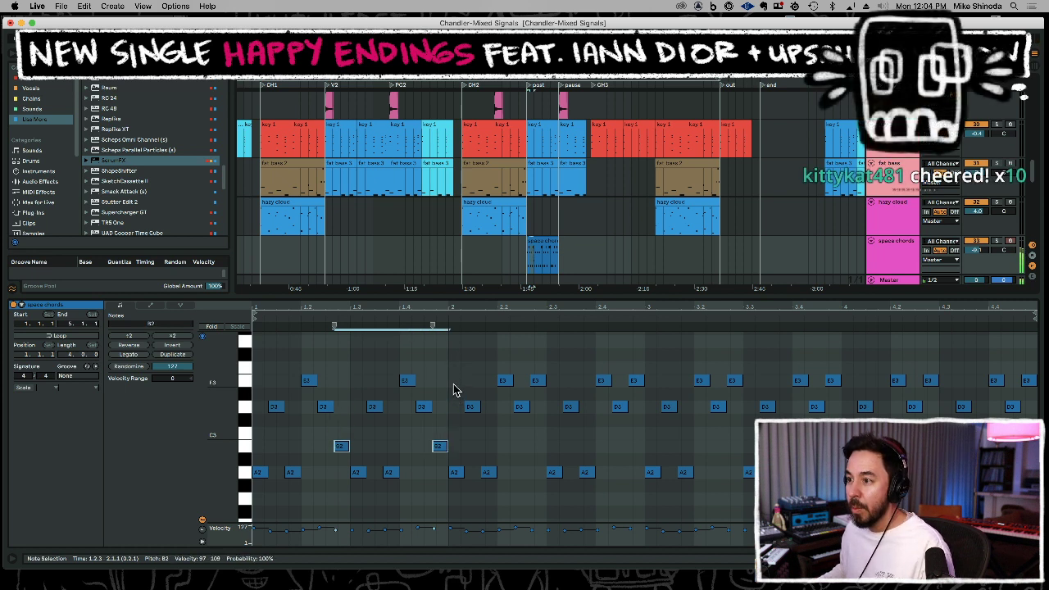
key("Down")
key("space")
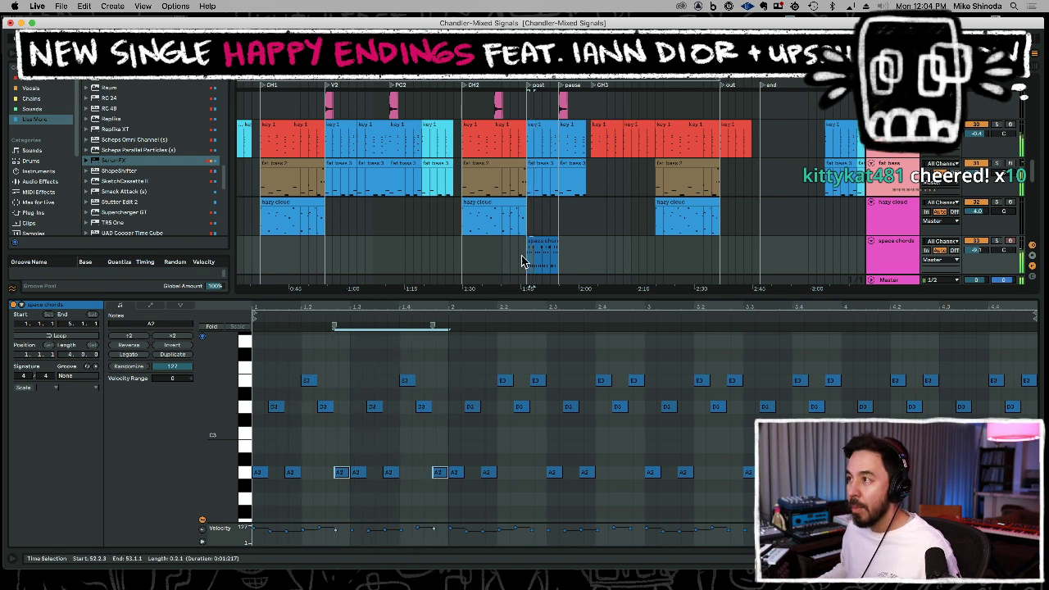
Duplicate the edited first bar three times across post, and duplicate the resulting four bars once across pause.
left_click_drag(535, 70, 524, 217)
left_click_drag(507, 263, 526, 264)
key("super+d")
key("super+d")
key("super+d")
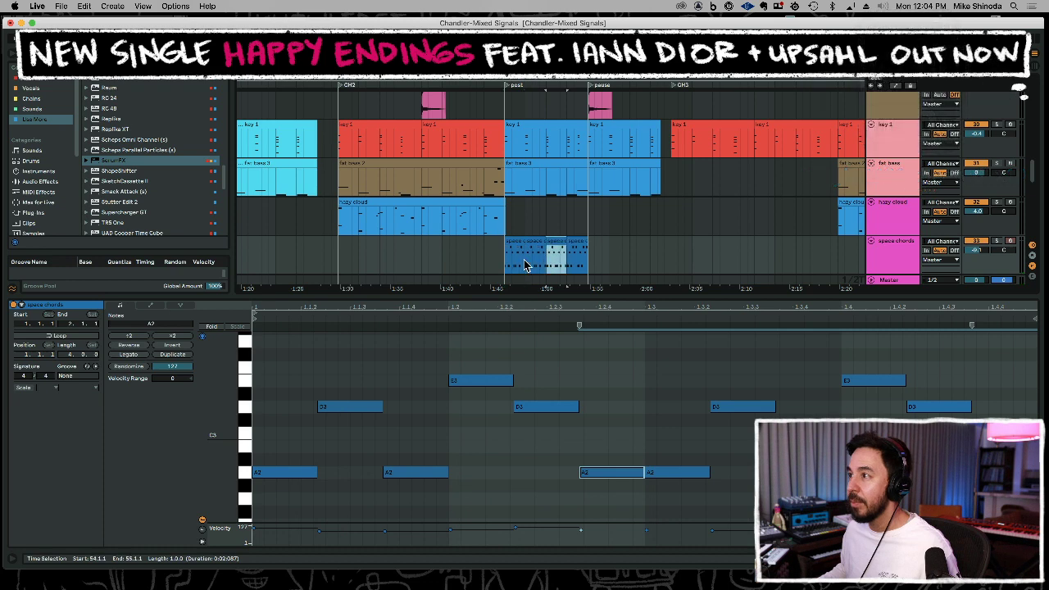
left_click(508, 267, "shift")
key("super+d")
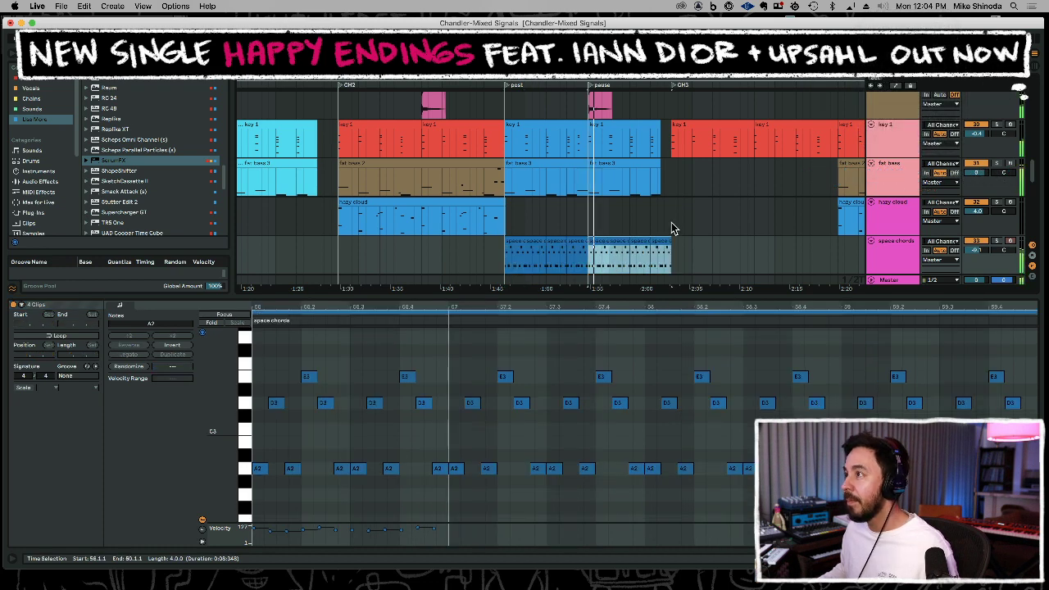
Play the repeated space chords arpeggio from the end of CH2 and check its notes in the first bar.
left_click_drag(684, 245, 659, 248)
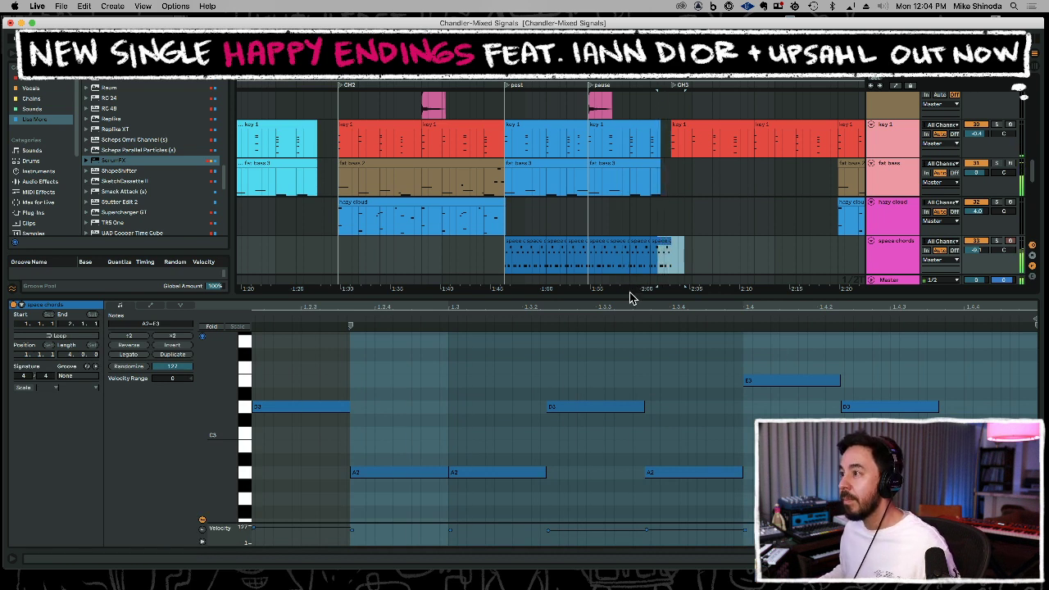
left_click(482, 256)
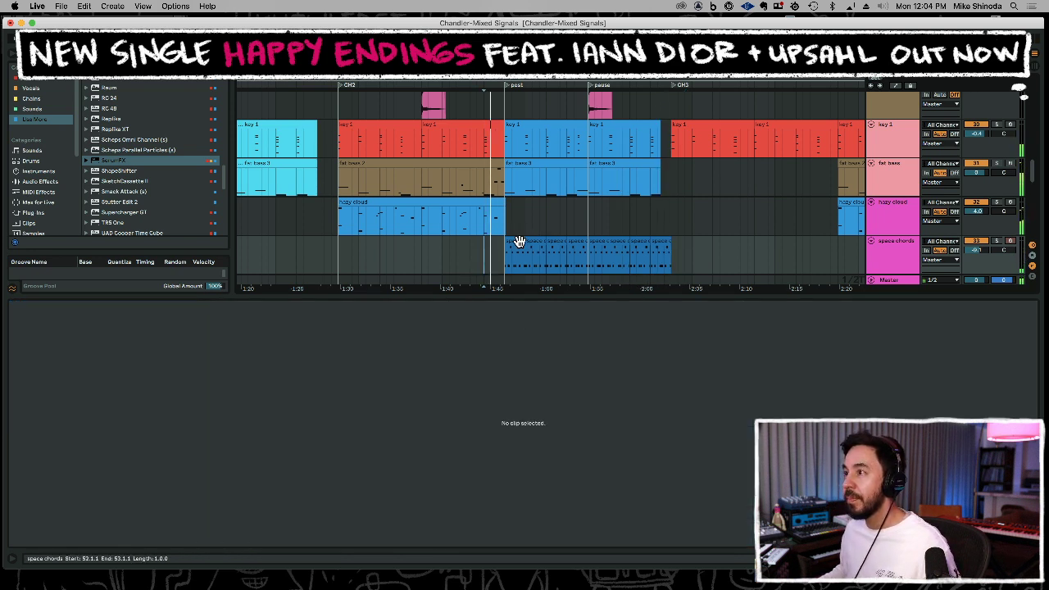
left_click(517, 241)
left_click_drag(554, 305, 589, 291)
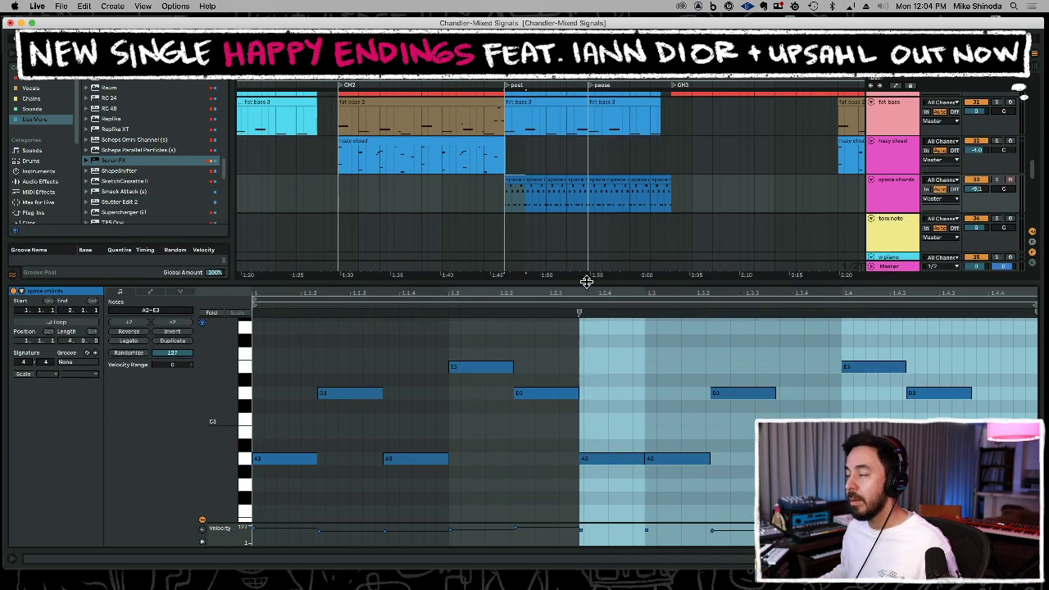
key("space")
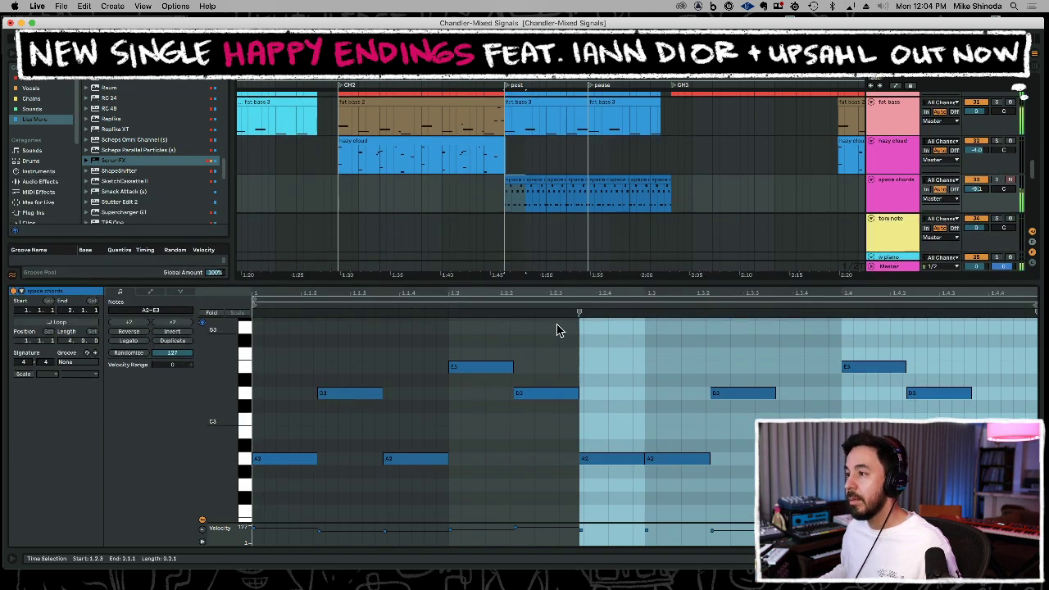
key("space")
Delete all the space chords clips in post and pause, and record a new arpeggio in the pause section.
left_click_drag(707, 199, 490, 199)
key("Delete")
key("space")
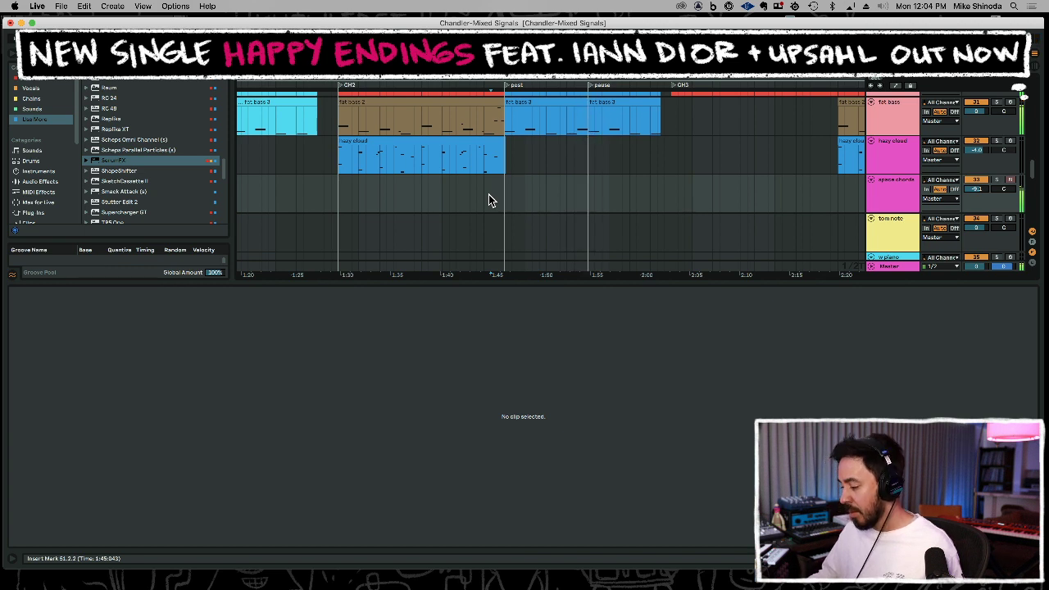
key("F9")
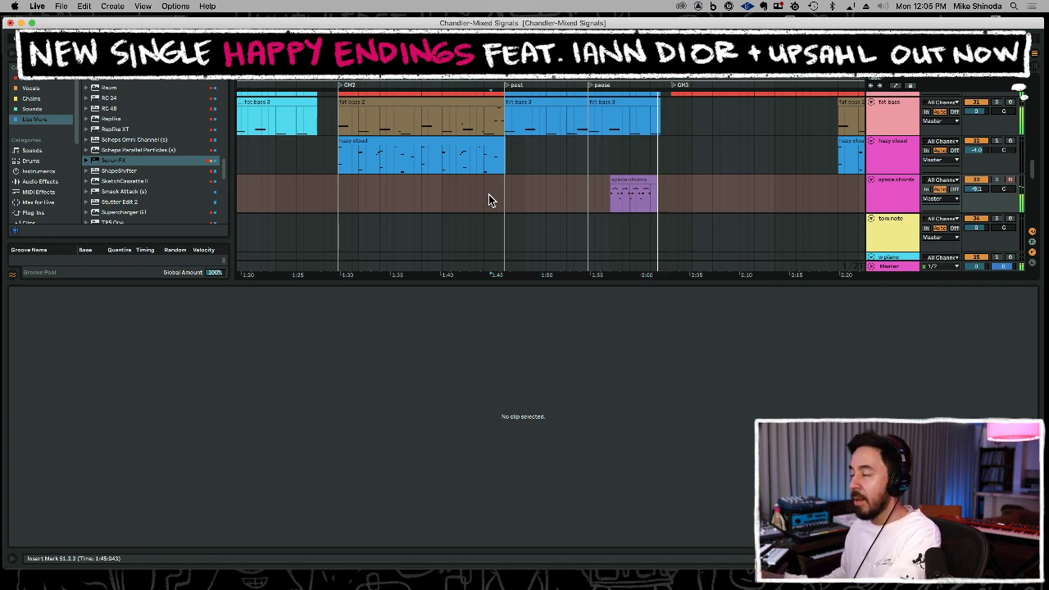
key("F9")
Quantize all notes of the new space chords recording and move the first E3 note to the clip's start at 1.1.1.
left_click(611, 180)
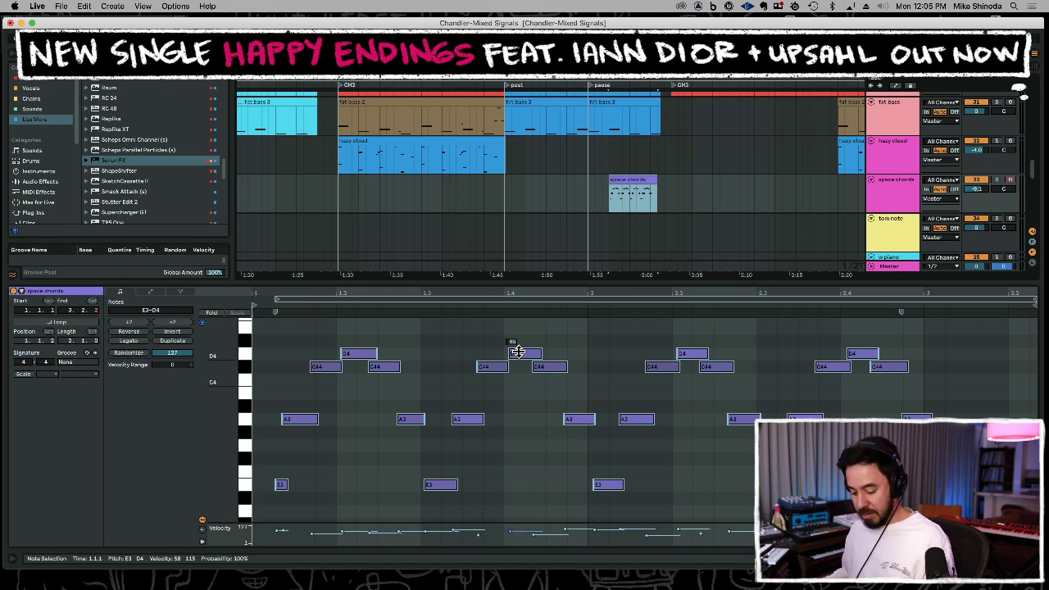
left_click(508, 443)
key("super+a")
key("super+u")
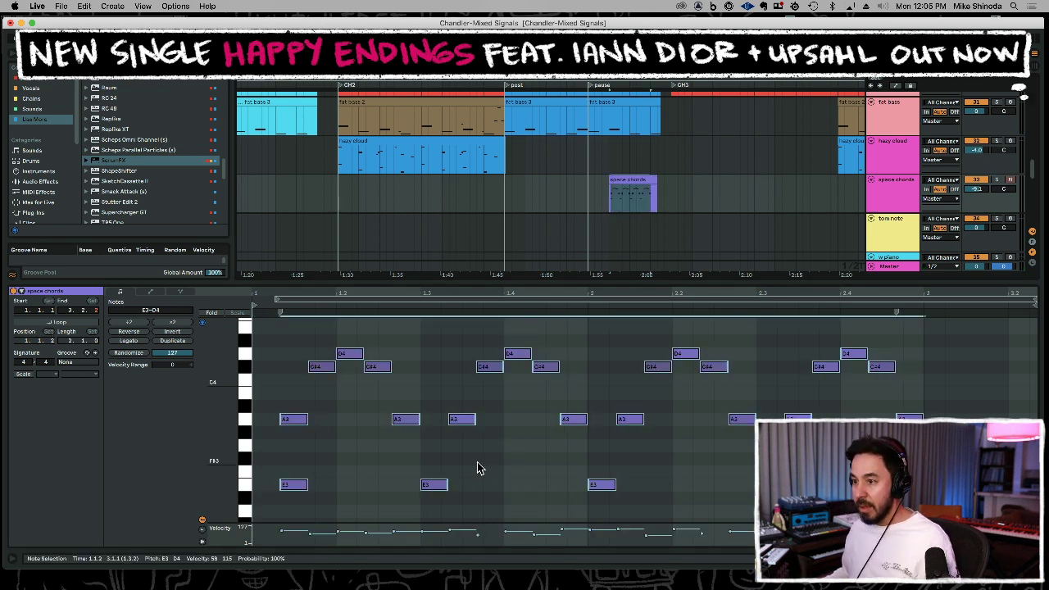
left_click(479, 464)
left_click_drag(300, 486, 296, 484)
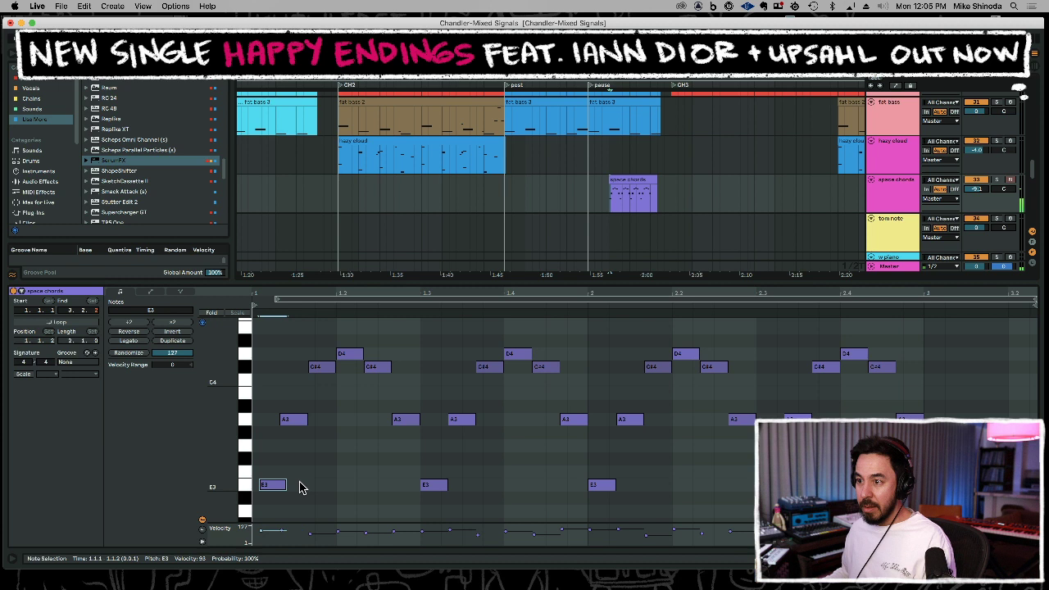
key("space")
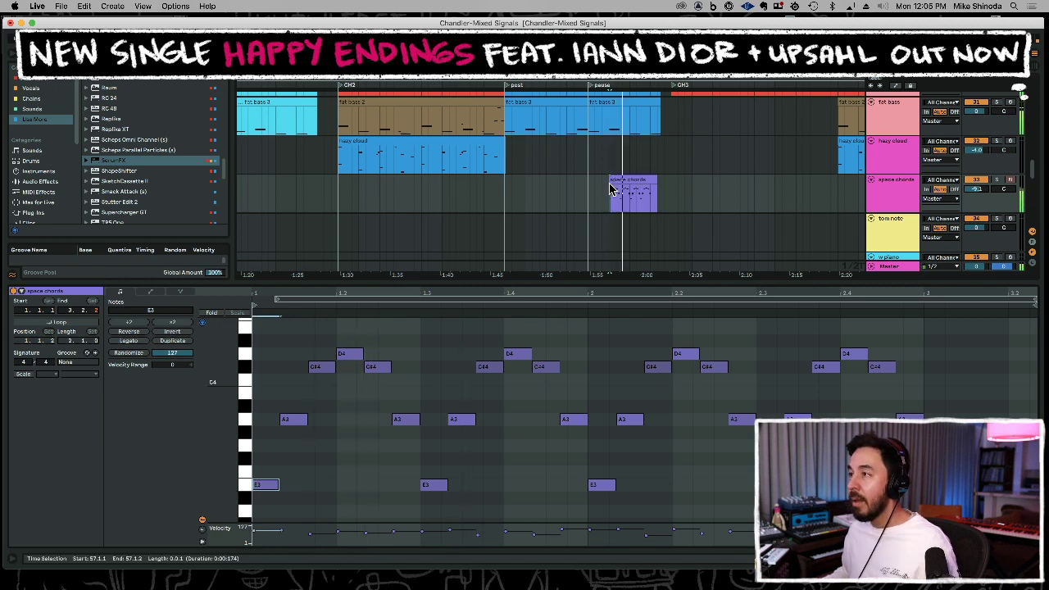
Move the two-bar recording to the start of post, repeat it through pause, and trim its end to match the fat bass clip.
left_click_drag(613, 197, 651, 200)
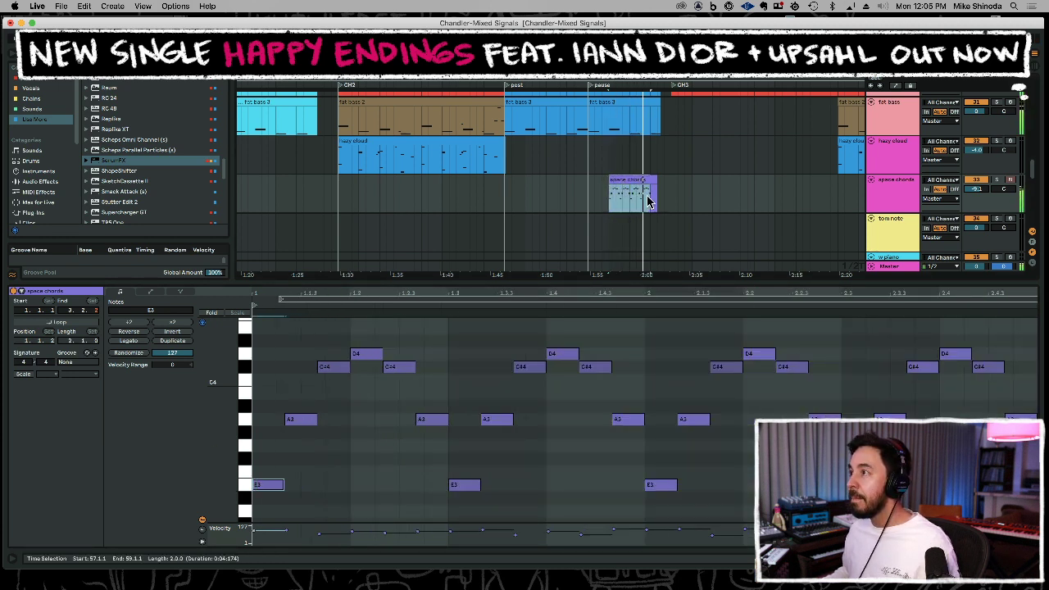
key("super+x")
left_click(506, 202)
key("super+v")
key("super+d")
key("super+d")
key("super+d")
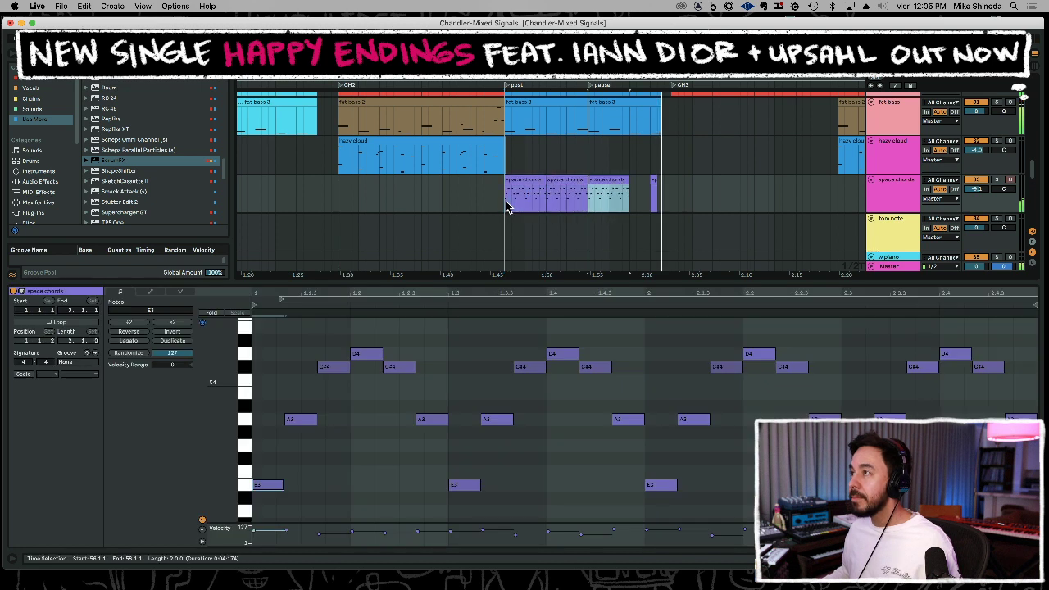
left_click(651, 171)
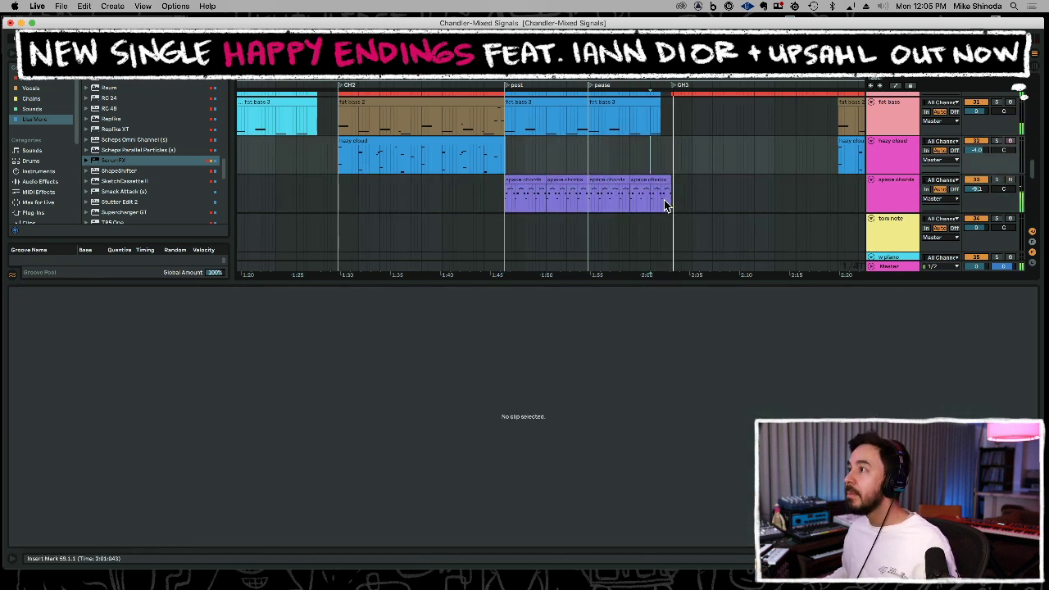
left_click_drag(660, 207, 680, 206)
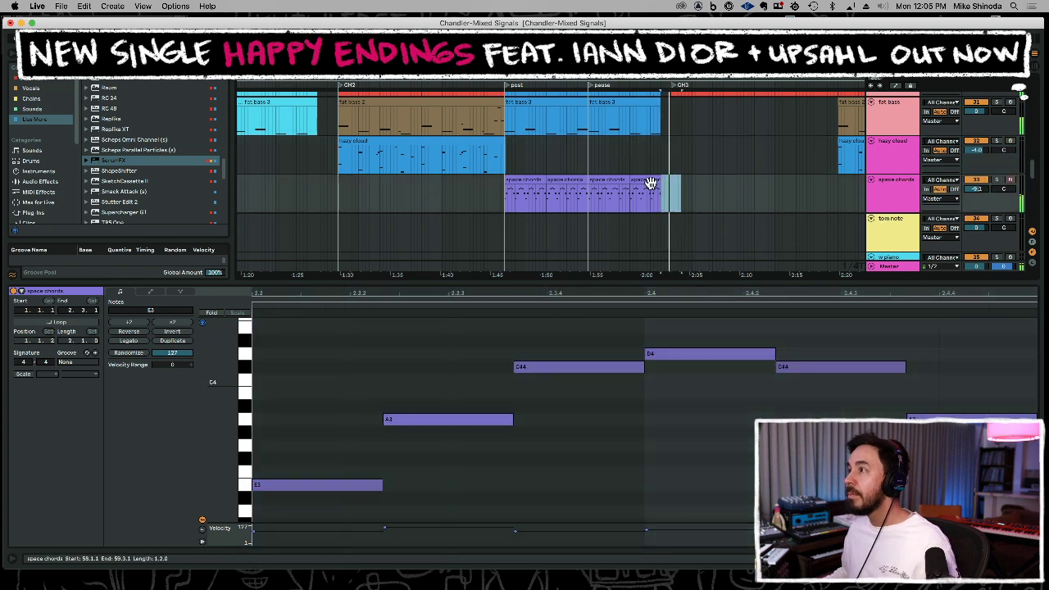
Paste the two-bar space chords clip at the start of CH3 and duplicate it once.
left_click(619, 180)
left_click(673, 200)
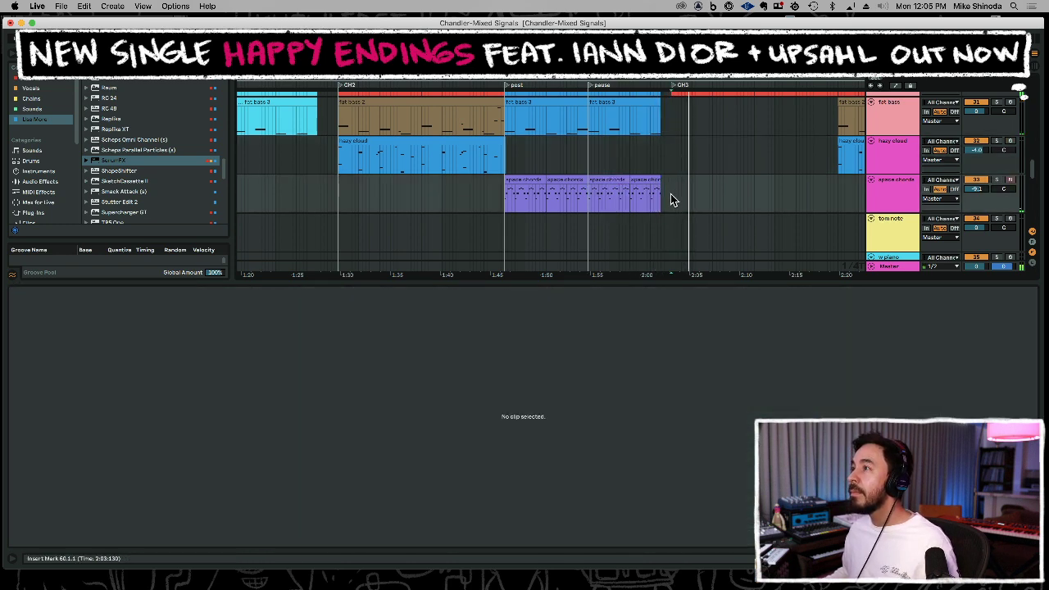
key("super+v")
key("super+d")
left_click_drag(770, 75, 610, 61)
key("space")
key("space")
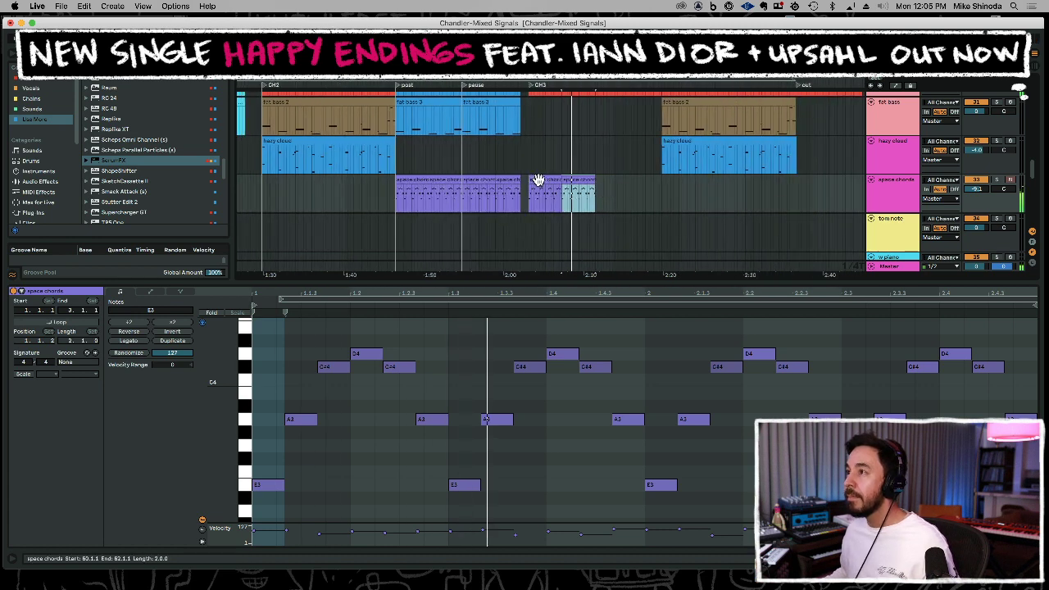
Move both CH3 space chords clips to bar 68, where the fat bass and hazy cloud parts re-enter.
left_click(539, 180, "shift")
key("space")
key("Delete")
key("space")
left_click(661, 189)
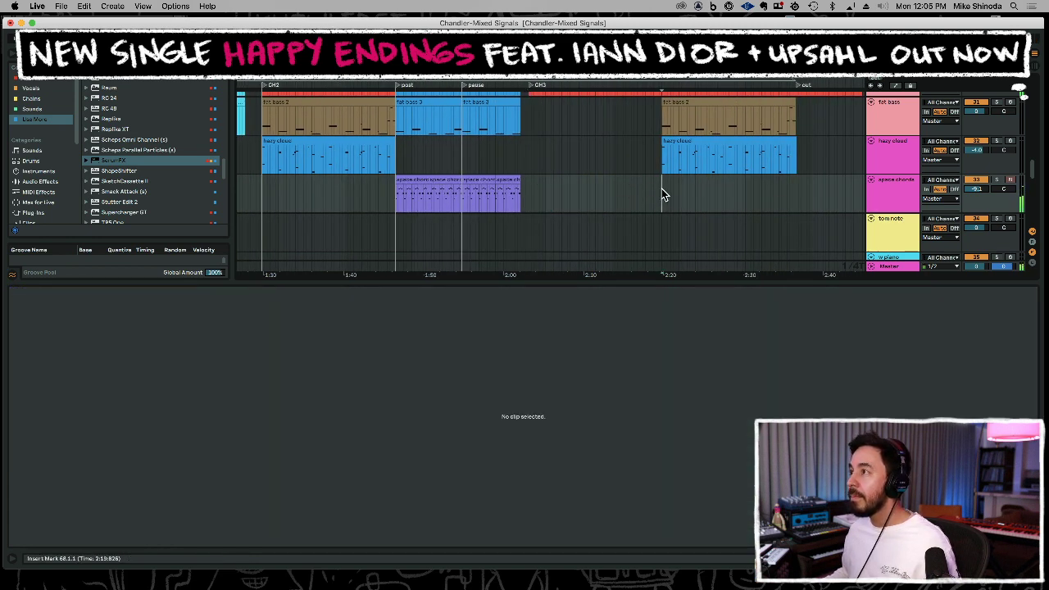
key("super+v")
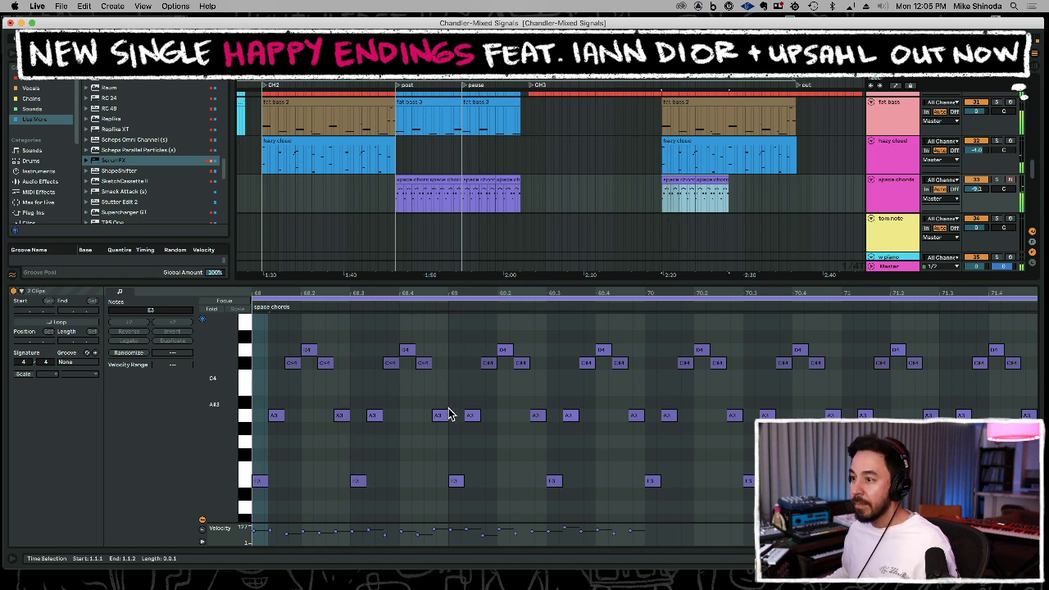
Raise all the E3 notes in the two CH3 space chords clips to F#3.
left_click(387, 450)
left_click(248, 482)
key("Up")
key("Up")
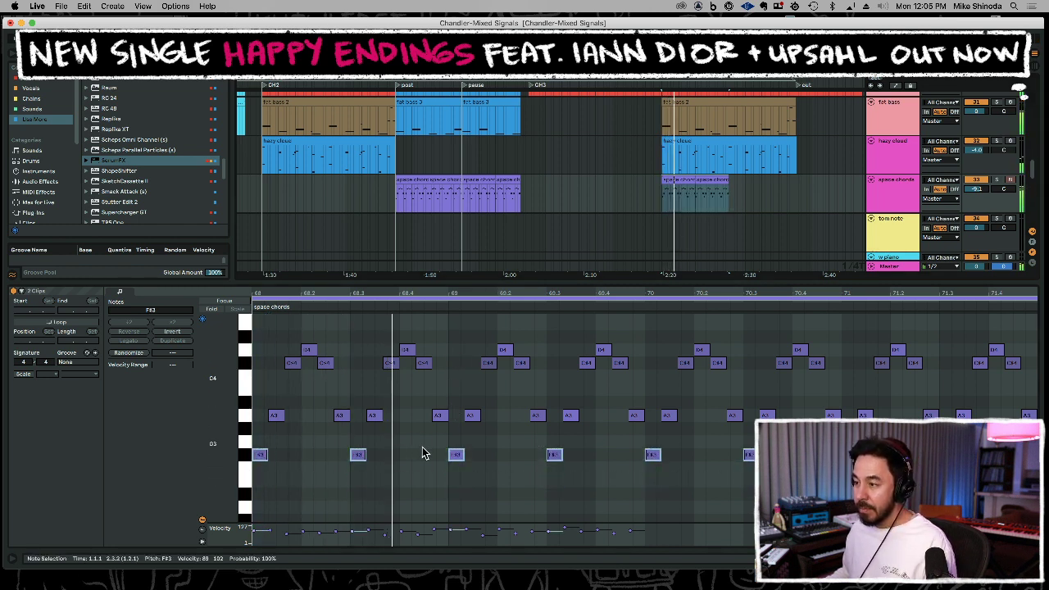
Lower the F#3 notes in bar 69 to E3 and raise the F#3 notes in bar 71 to G3.
left_click_drag(446, 441, 579, 468)
key("Down")
key("Down")
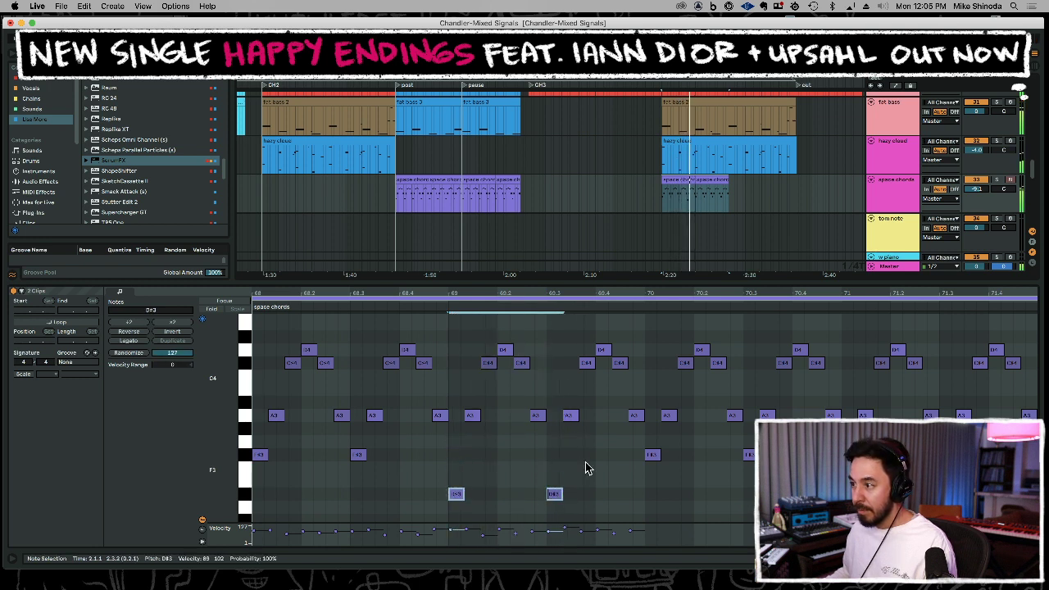
left_click_drag(829, 439, 968, 467)
key("Up")
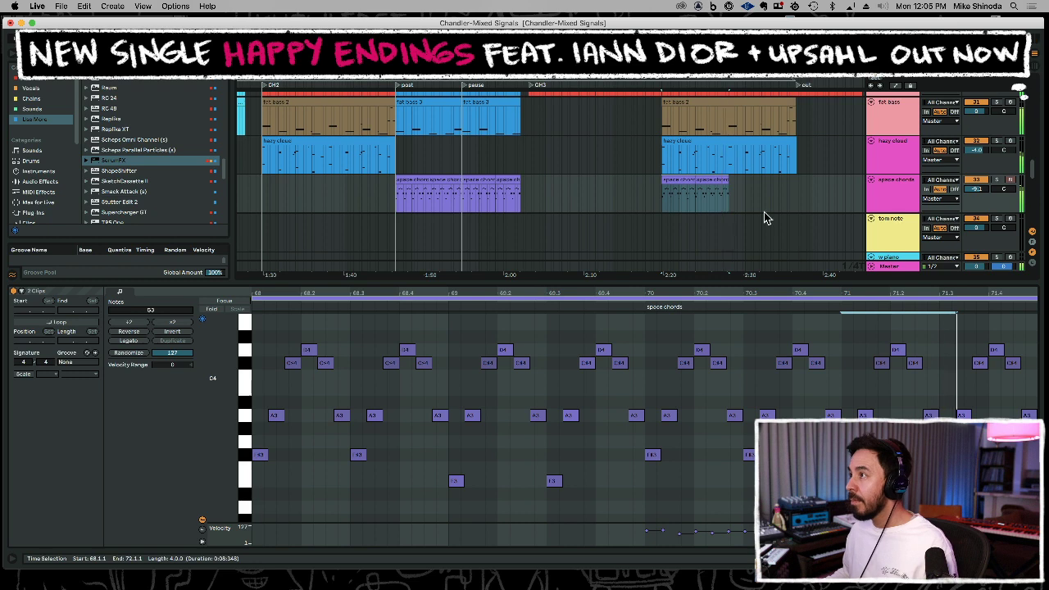
Duplicate the two edited CH3 space chords clips to bar 72 and lower the space chords track volume to -12.1 dB.
left_click(721, 178)
key("super+d")
key("space")
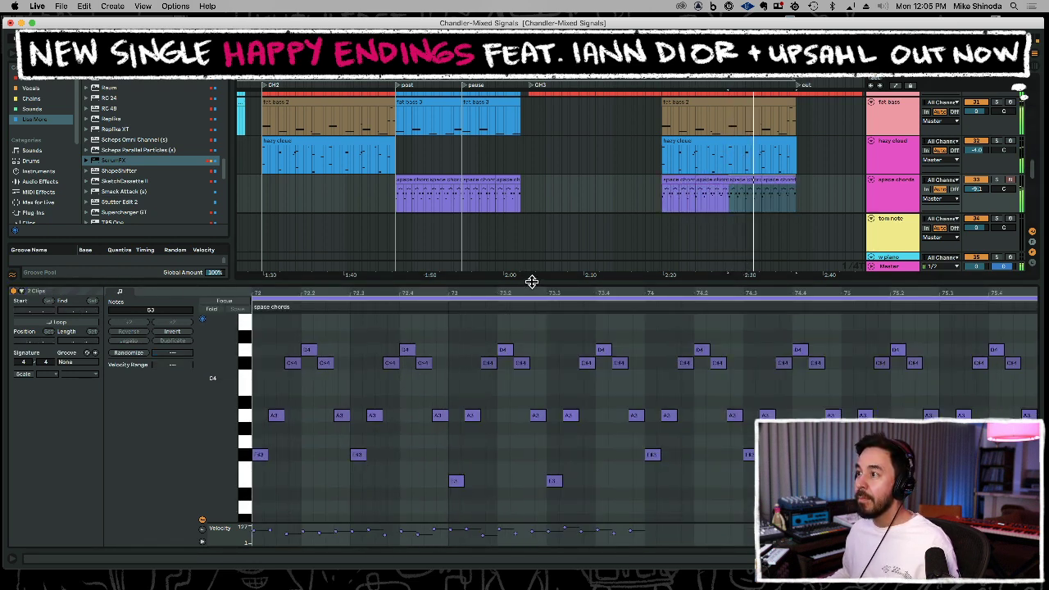
key("super+alt+l")
left_click(387, 205)
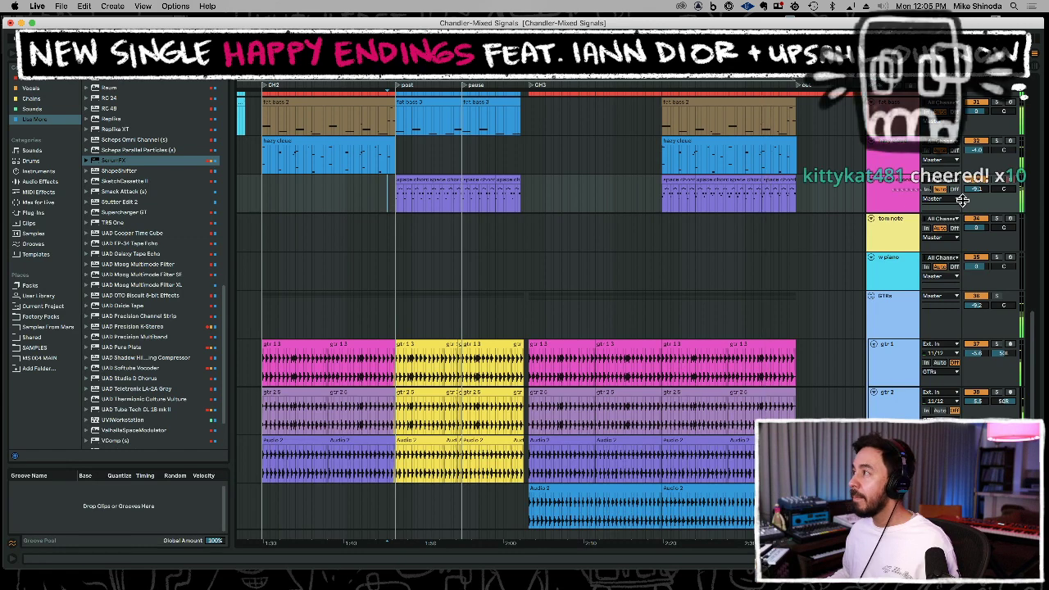
key("space")
key("space")
left_click_drag(975, 189, 975, 196)
scroll(976, 193, "up", 1)
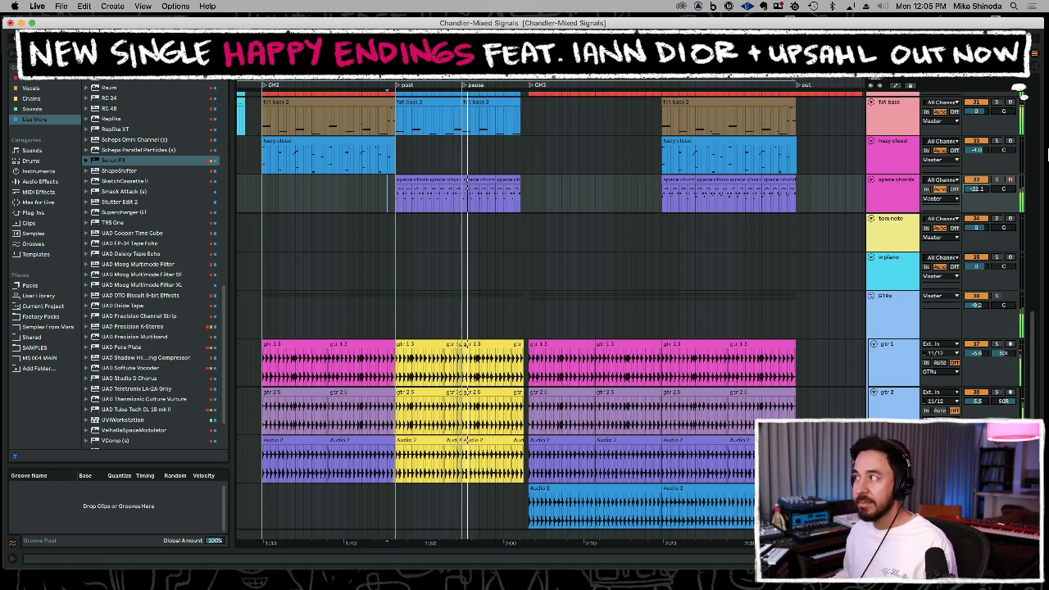
Rehearse and record a w piano melody across the post and pause sections, starting just before post.
left_click(896, 264)
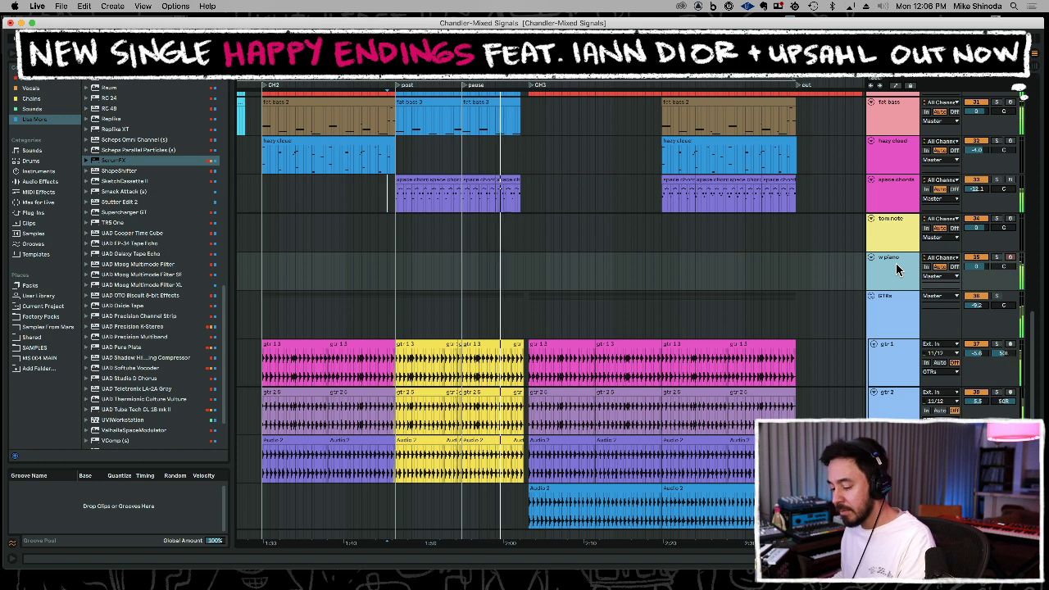
key("space")
key("space")
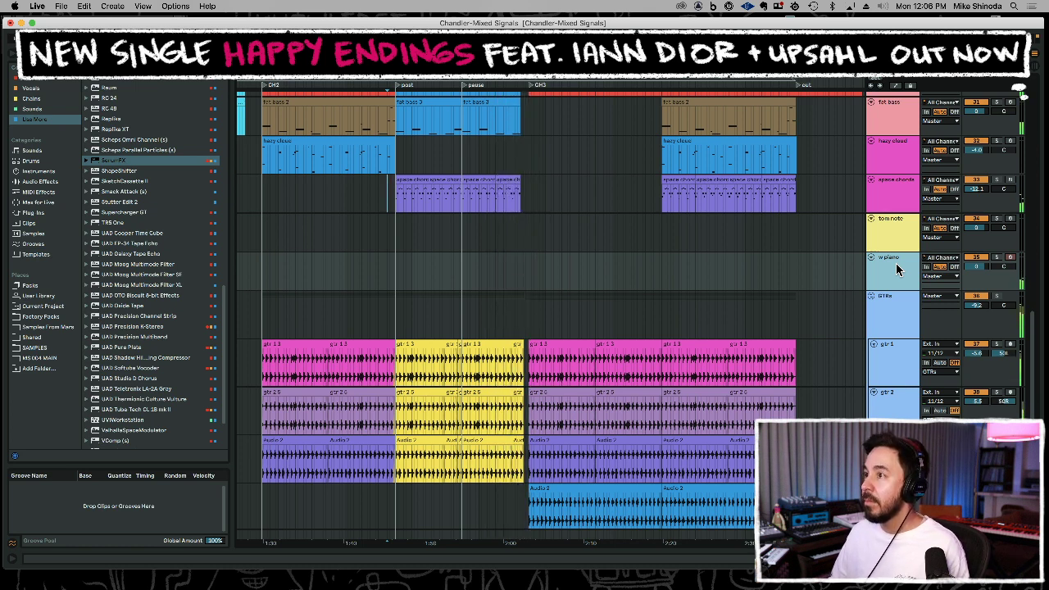
key("F9")
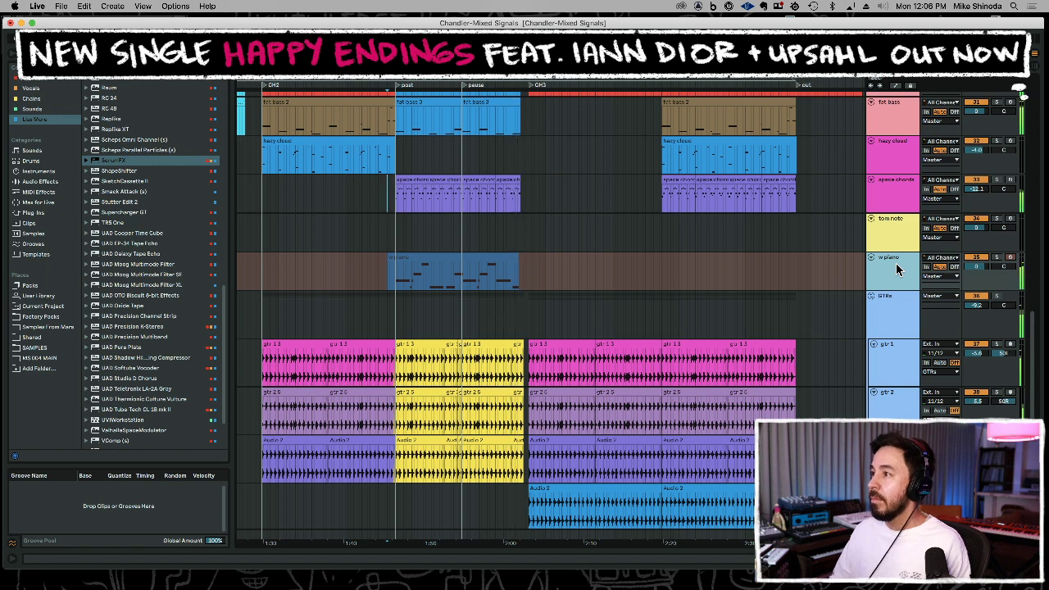
key("space")
Quantize all notes in the newly recorded w piano clip.
double_click(473, 261)
key("super+a")
key("super+u")
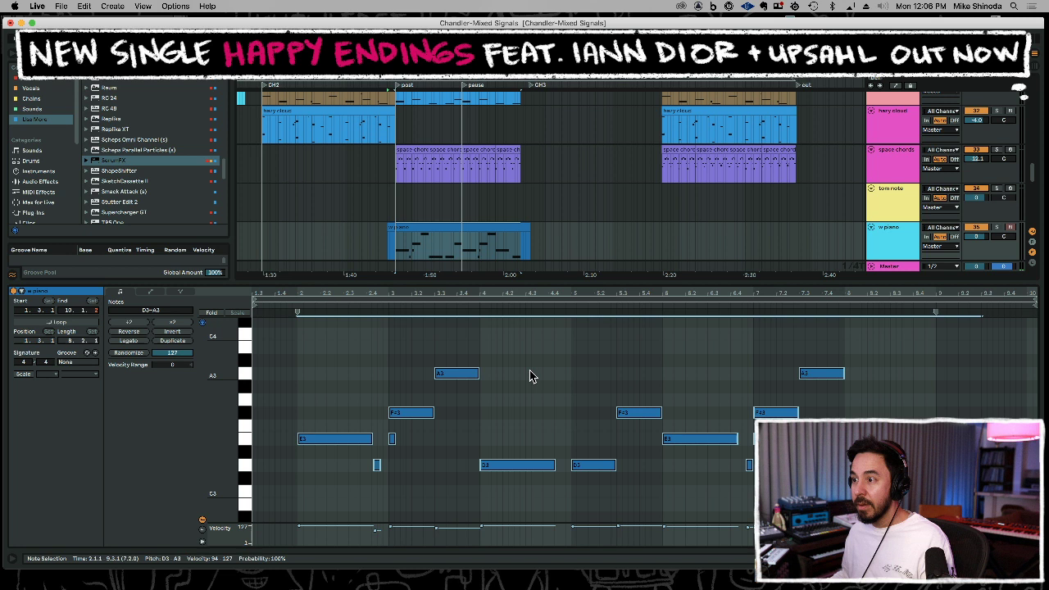
Shift the short E3 grace note before bar 3 and the short D3 and E3 pair before bar 7 slightly earlier.
left_click(468, 423)
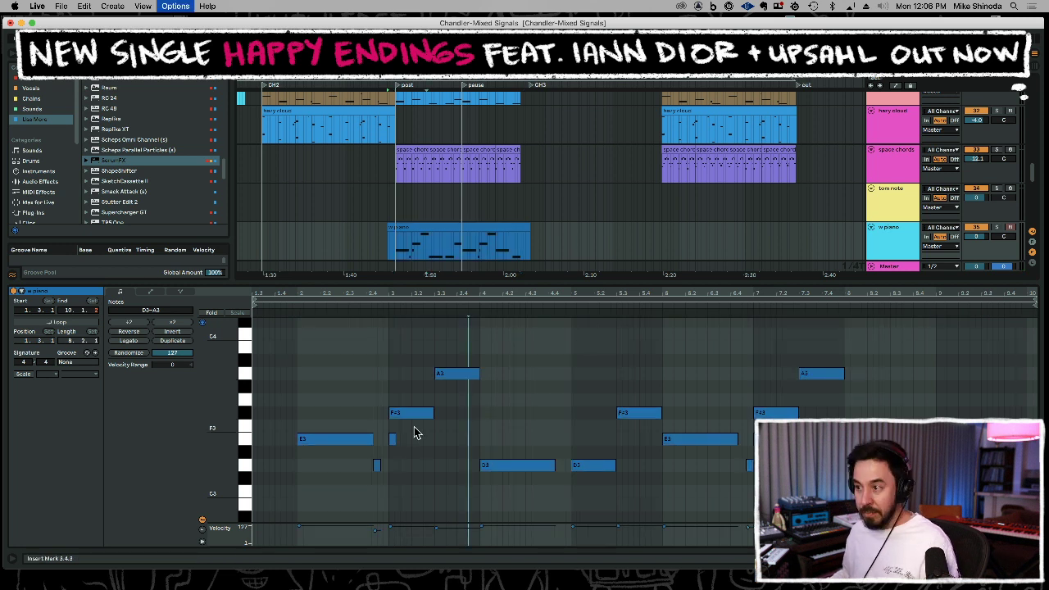
left_click_drag(413, 426, 392, 443)
key("Left")
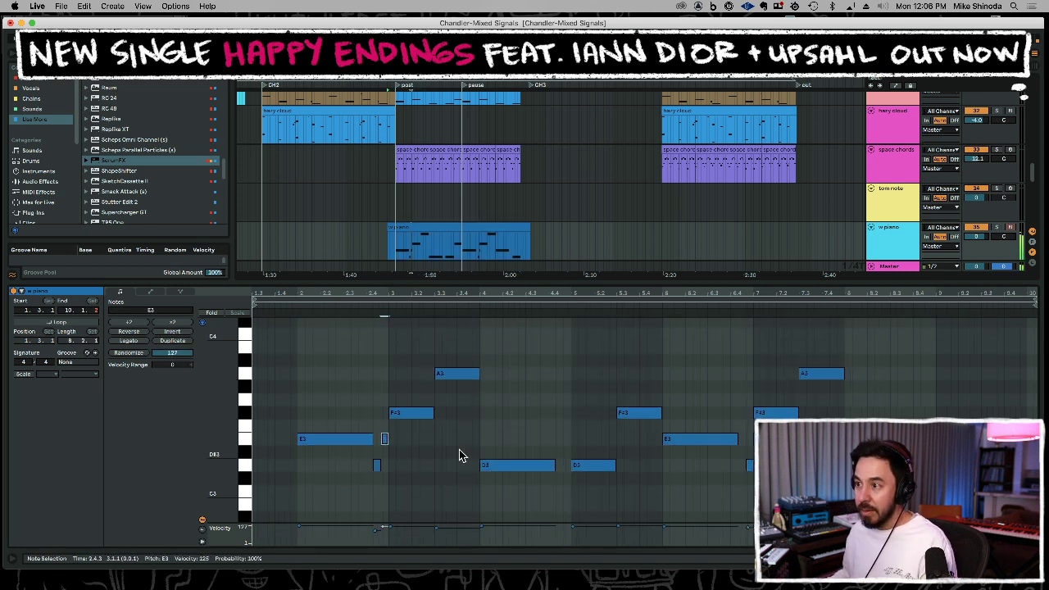
left_click_drag(773, 436, 751, 470)
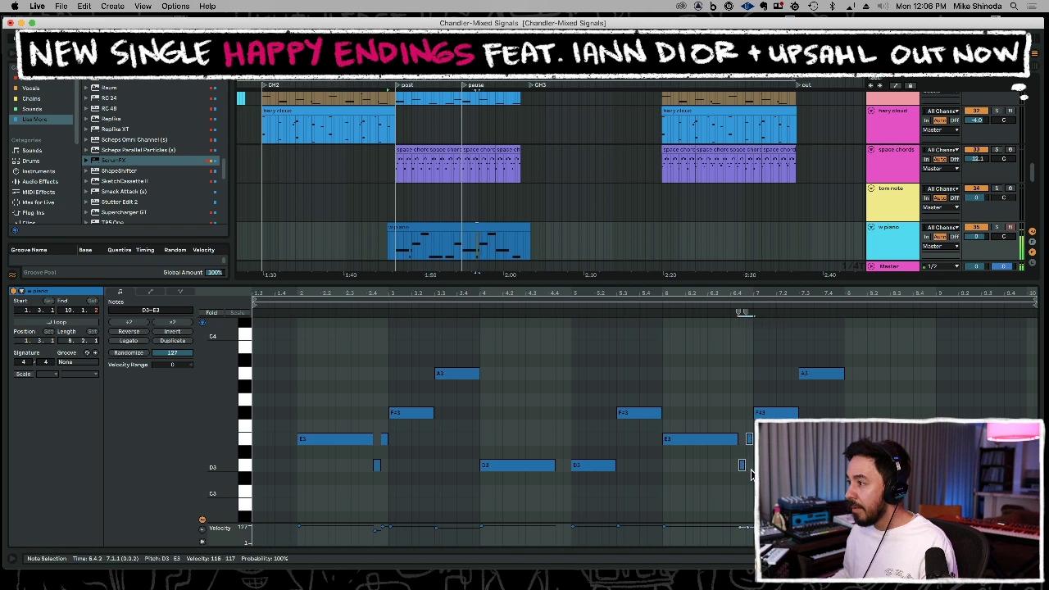
left_click(882, 440)
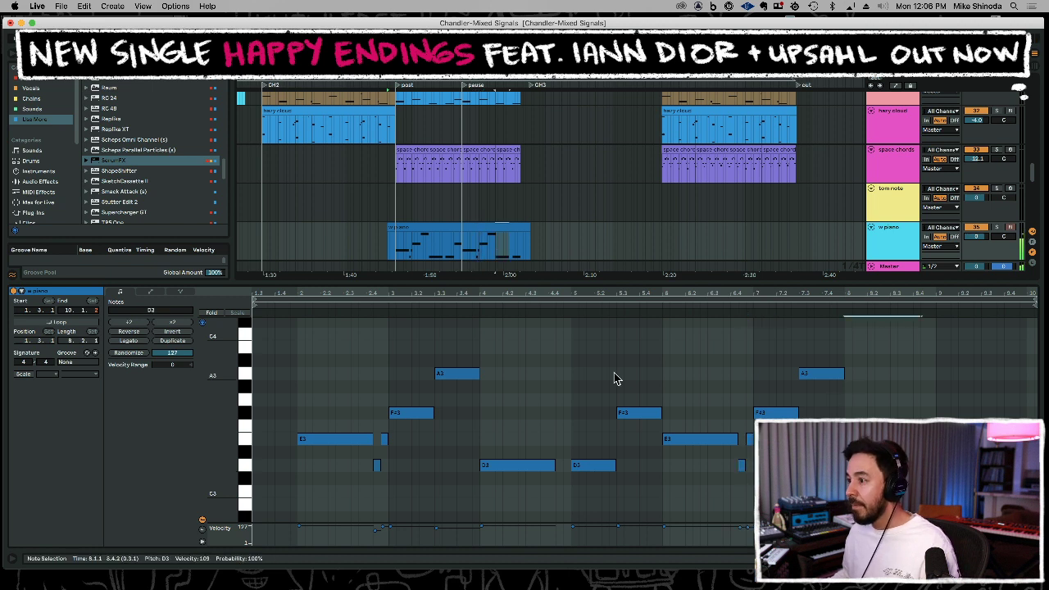
Trim the w piano clip to run from post to the start of CH3 and set its track volume to -3.0 dB.
left_click_drag(375, 250, 396, 246)
key("Delete")
left_click_drag(550, 241, 529, 243)
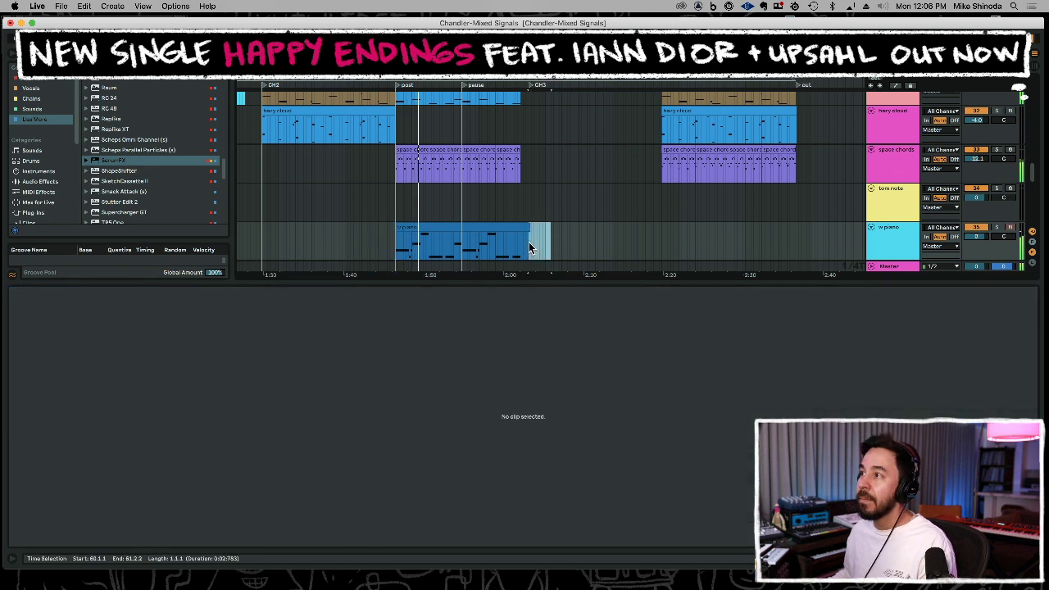
key("super+shift+m")
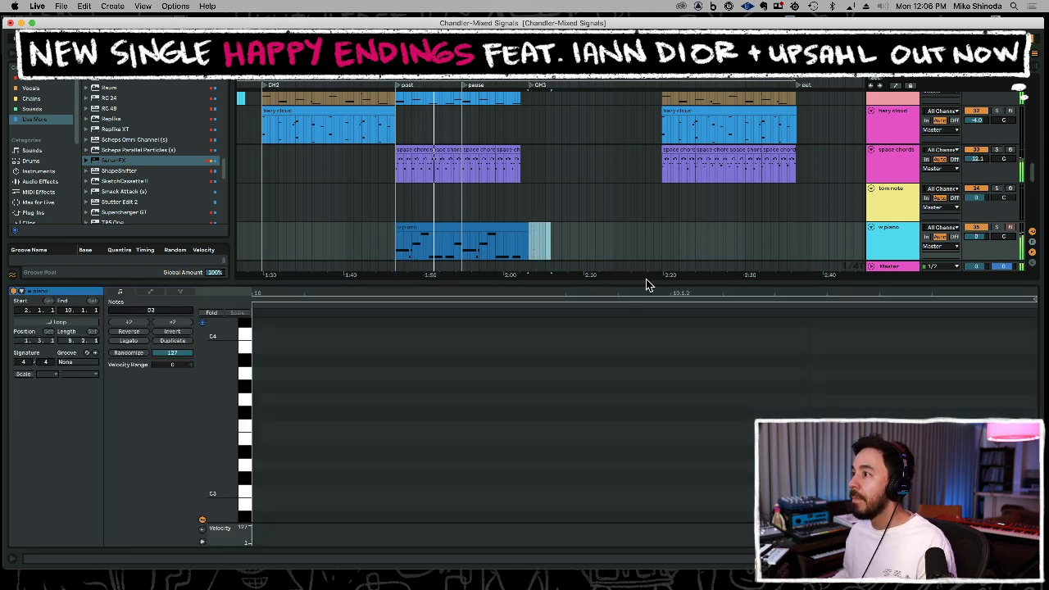
key("super+alt+l")
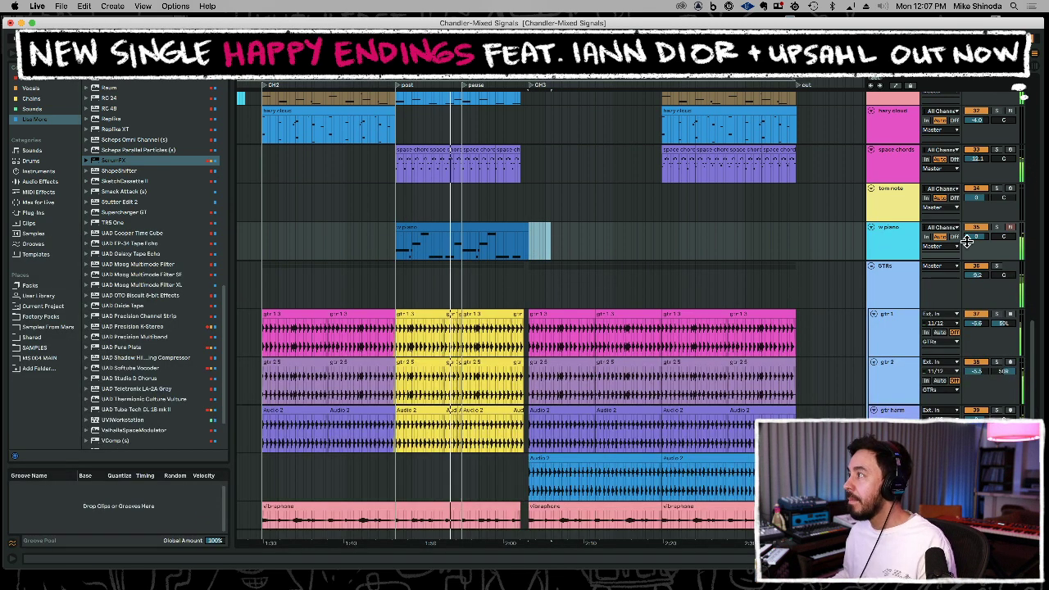
left_click(974, 236)
left_click_drag(974, 237, 974, 253)
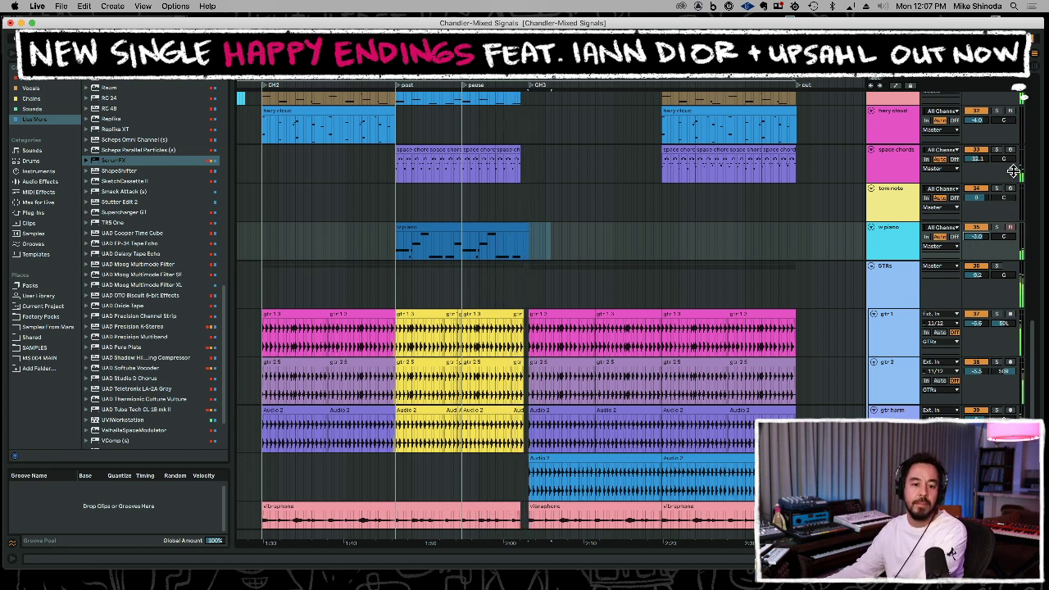
Split the vibraphone clip at bar 64 and delete its first four bars of CH3.
left_click(637, 244)
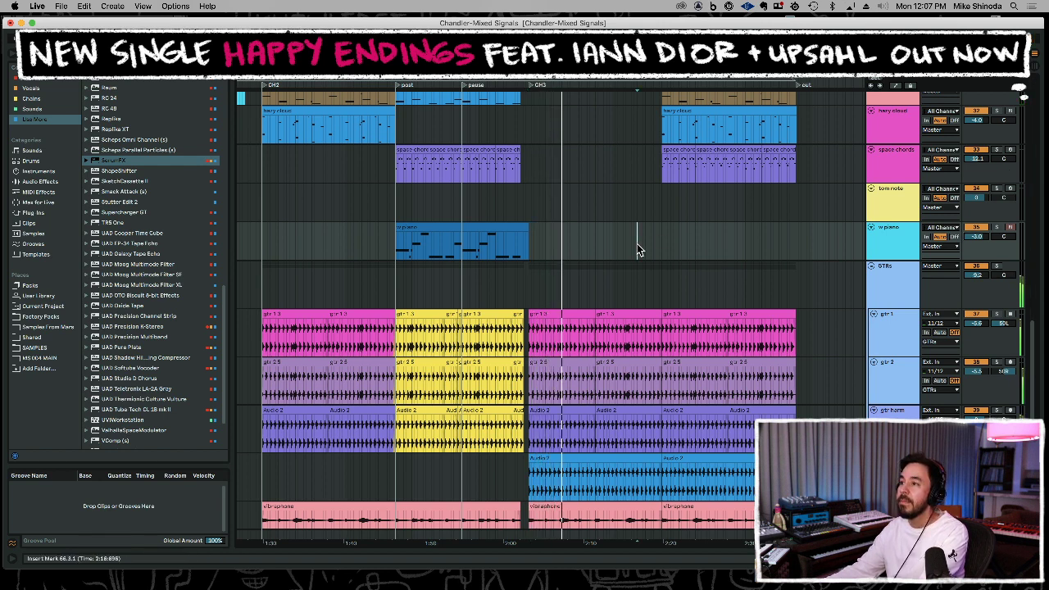
scroll(637, 242, "down", 2)
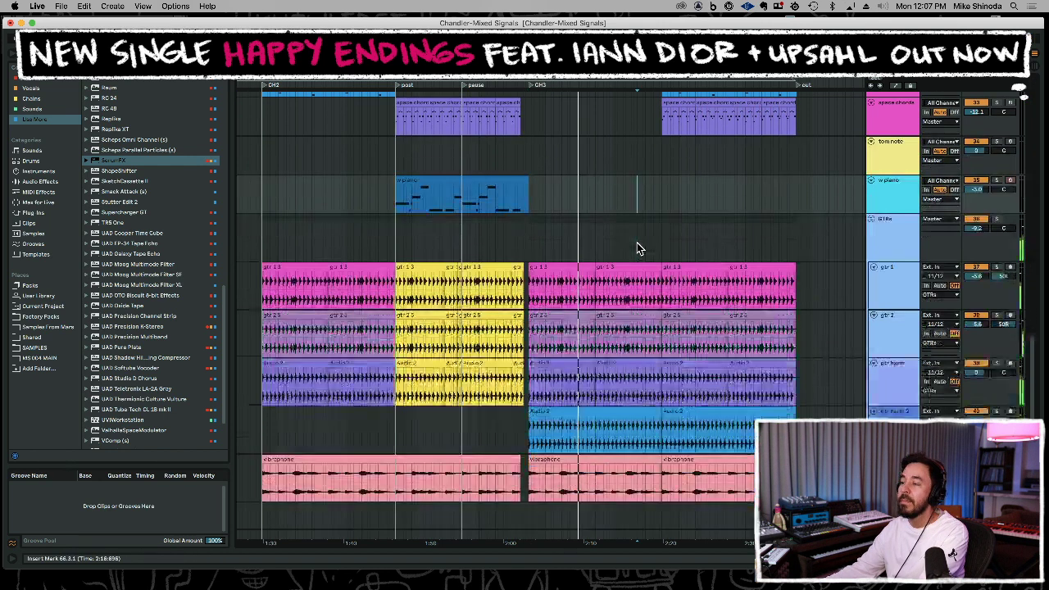
left_click(594, 488)
key("super+e")
left_click(591, 481)
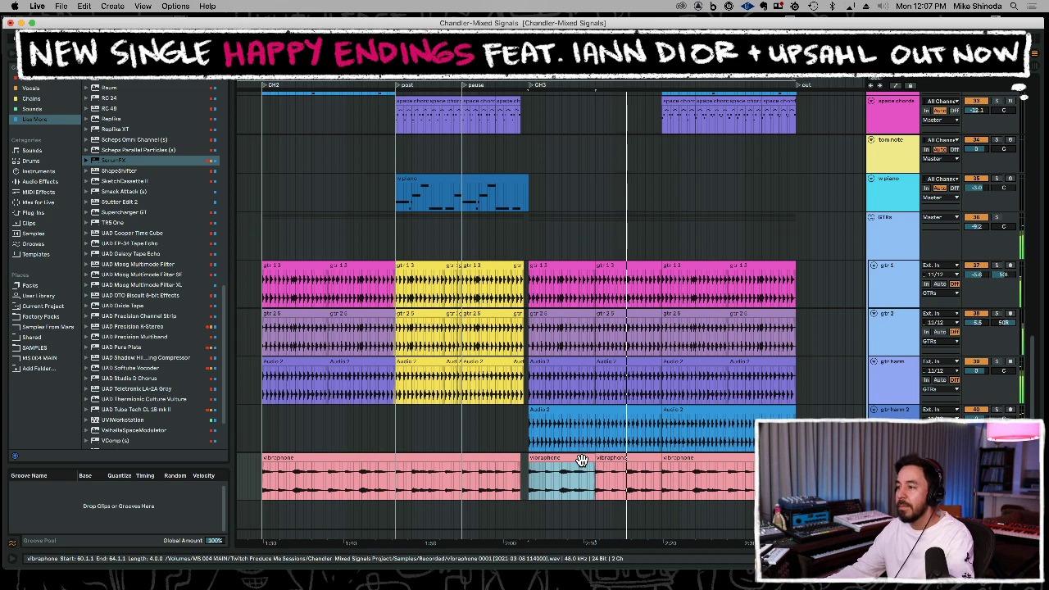
key("Delete")
key("Right")
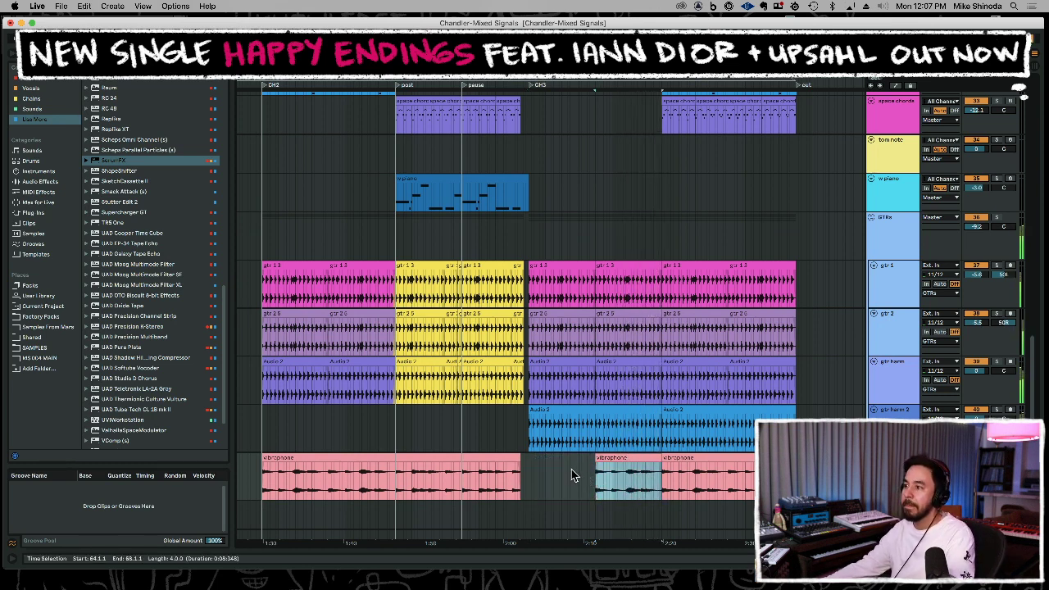
Lower the space chords track volume to -14.1 dB.
key("space")
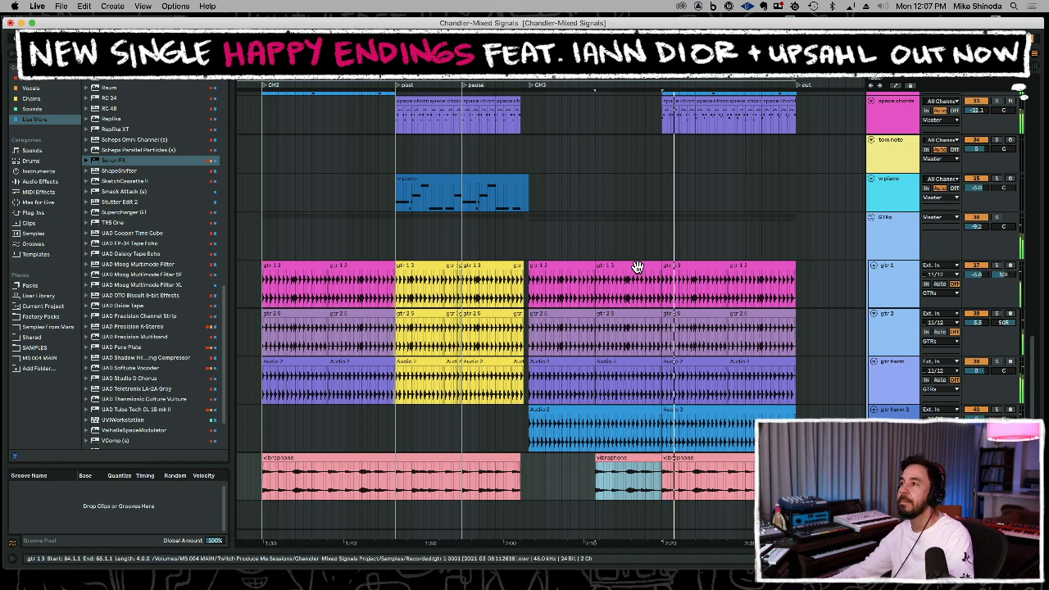
scroll(639, 265, "up", 4)
left_click_drag(976, 254, 977, 258)
left_click(775, 248)
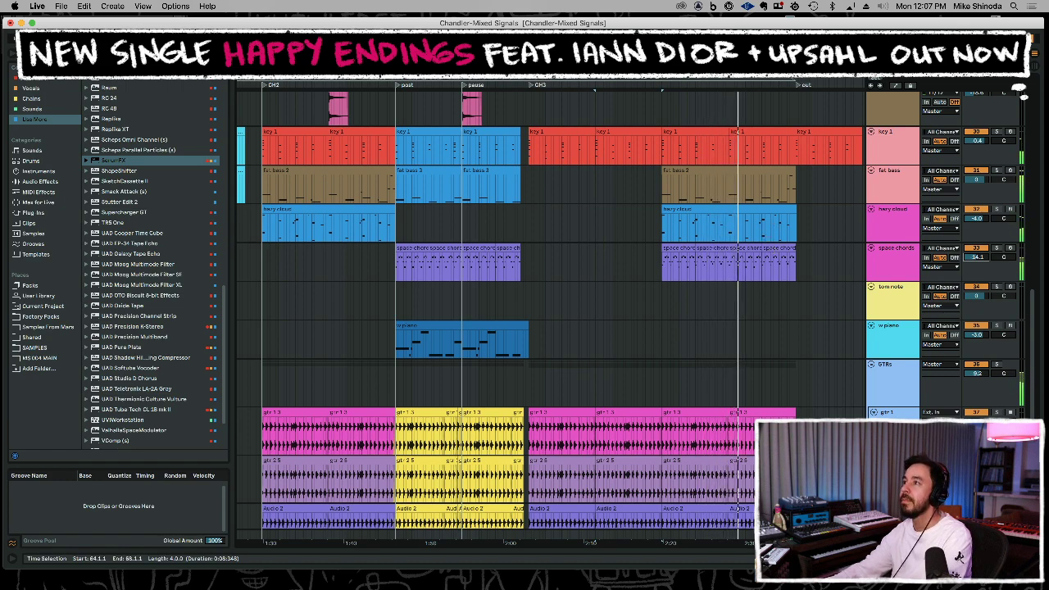
Try to place a two-bar space chords clip at the start of the out section, bar 76.
left_click_drag(723, 72, 723, 62)
key("minus")
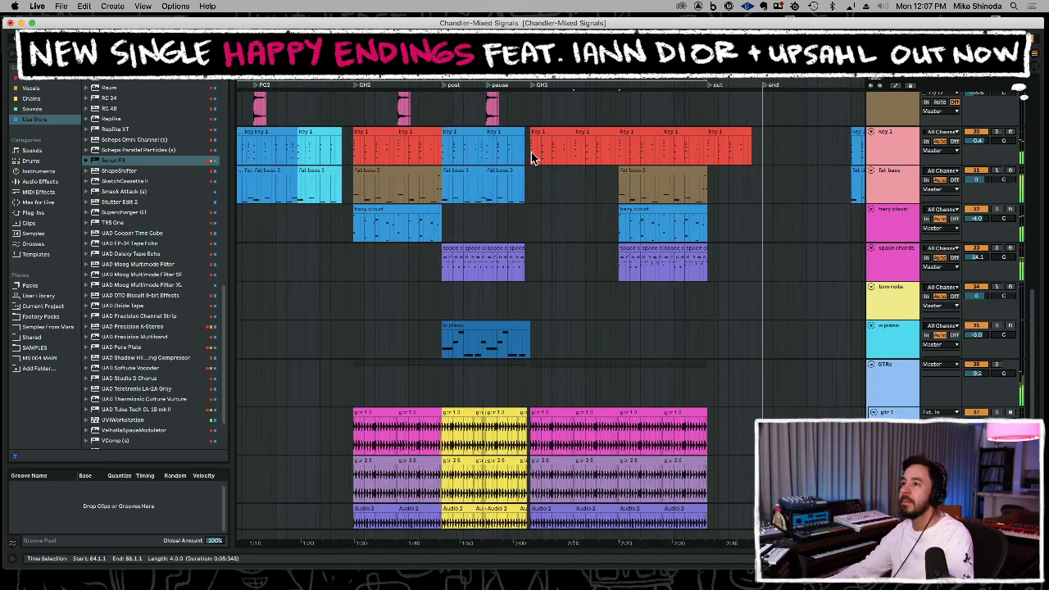
left_click(497, 249)
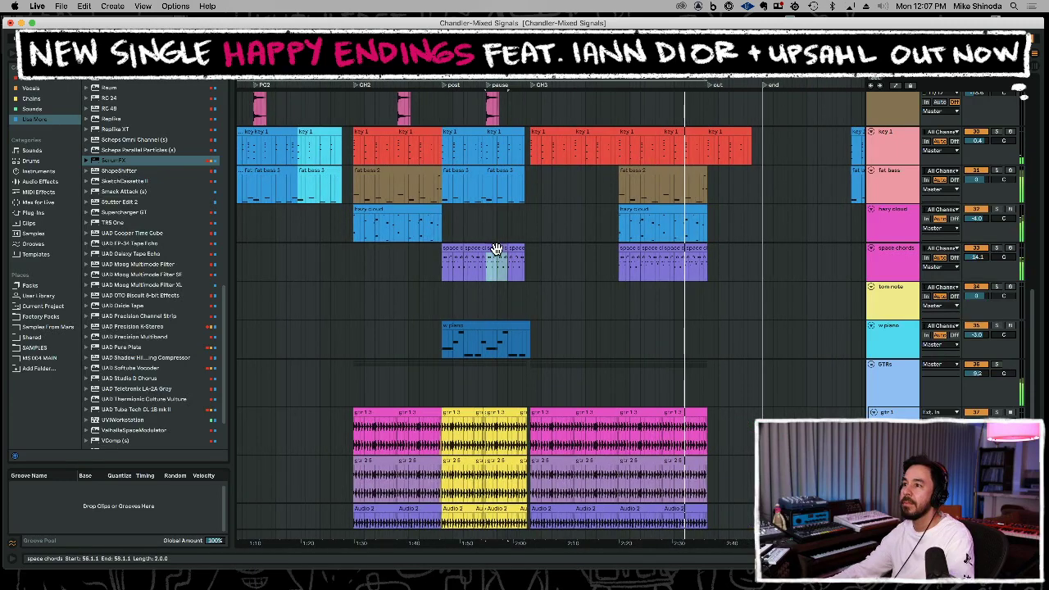
left_click(710, 270)
key("super+d")
key("space")
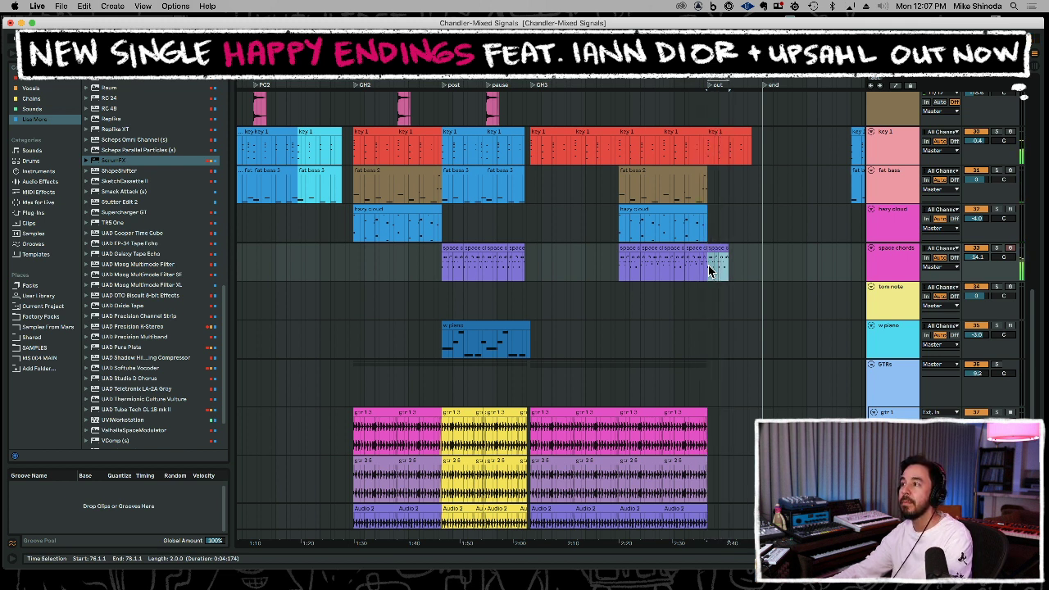
key("space")
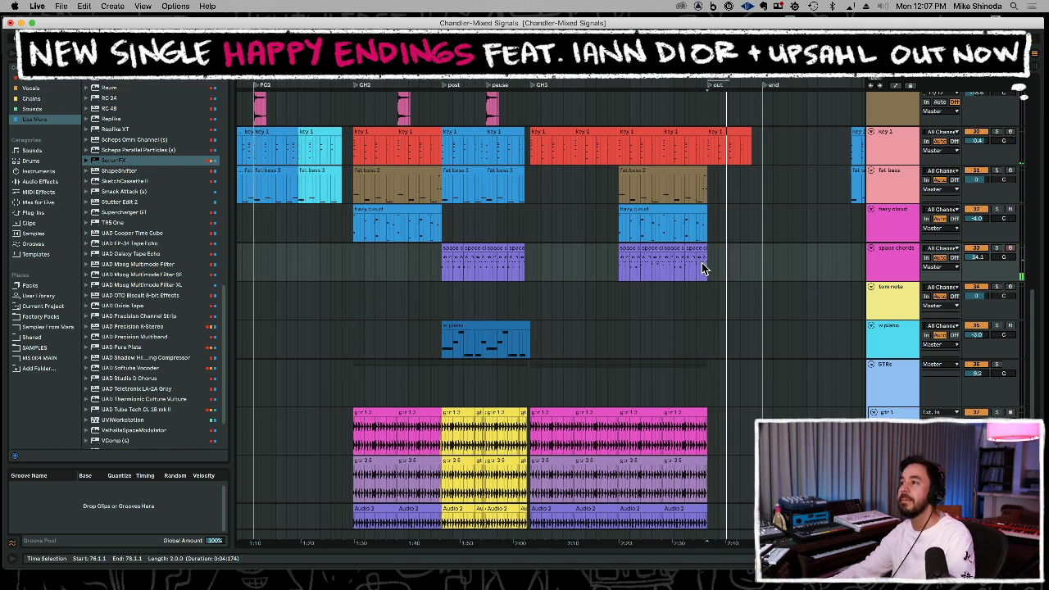
Set the space chords volume to -13.1 dB and duplicate its last two CH3 clips into the out section at bar 76.
left_click(703, 268)
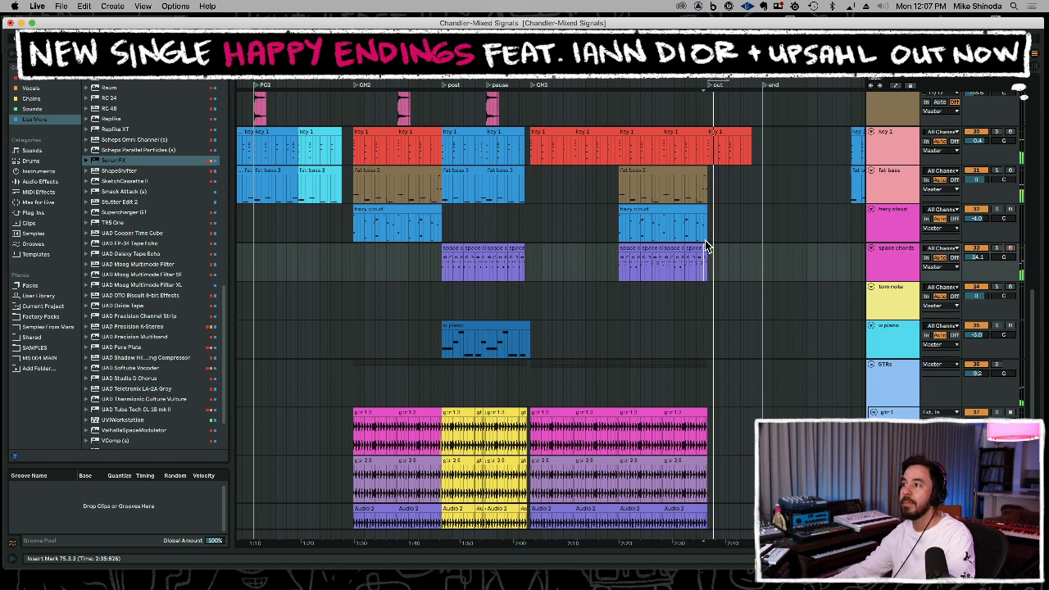
key("super+e")
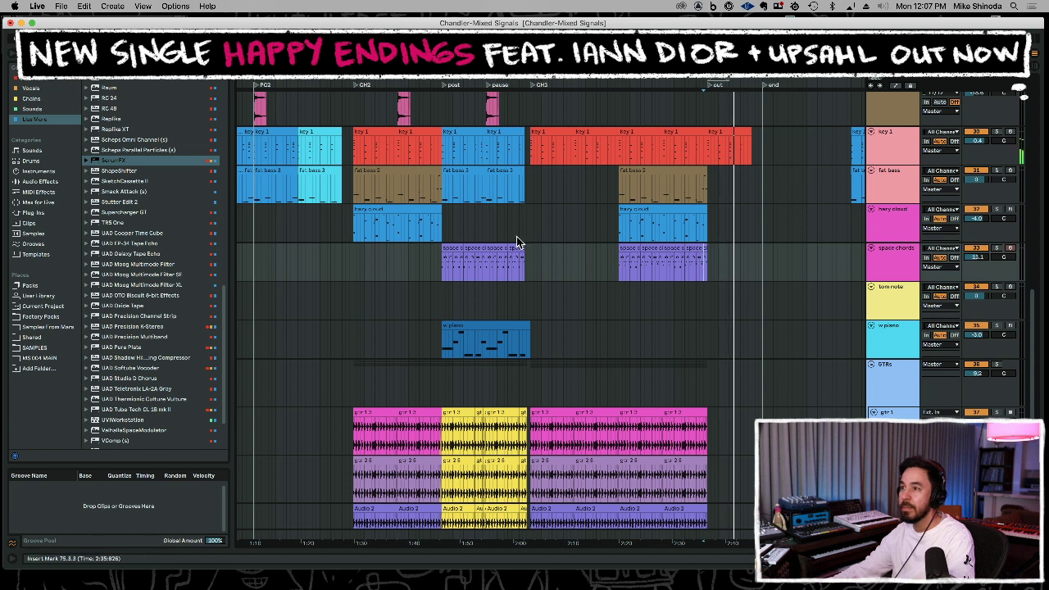
left_click_drag(489, 250, 507, 252)
key("space")
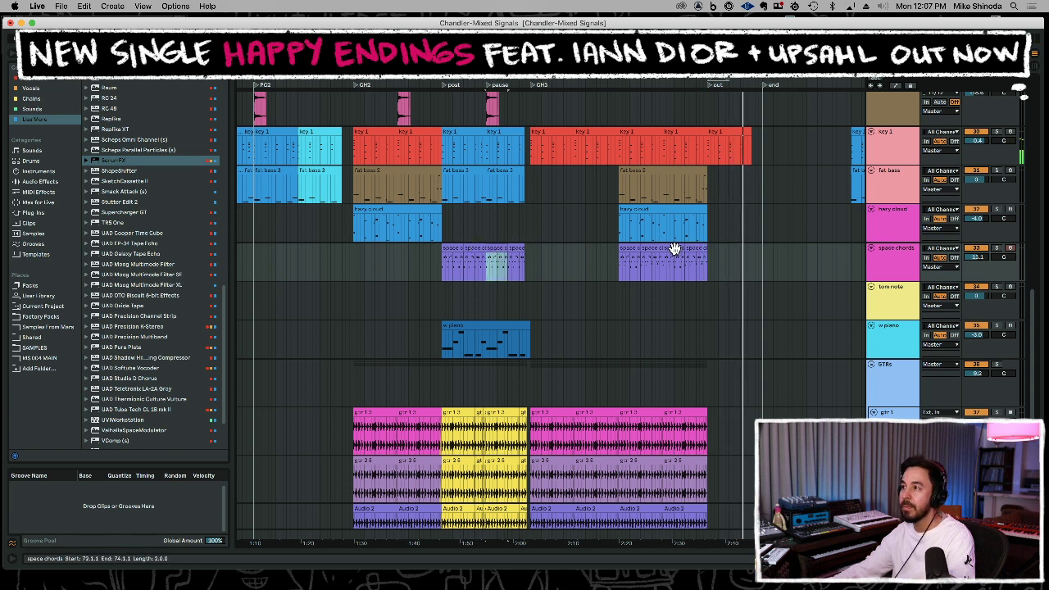
left_click(675, 248)
key("ctrl+d")
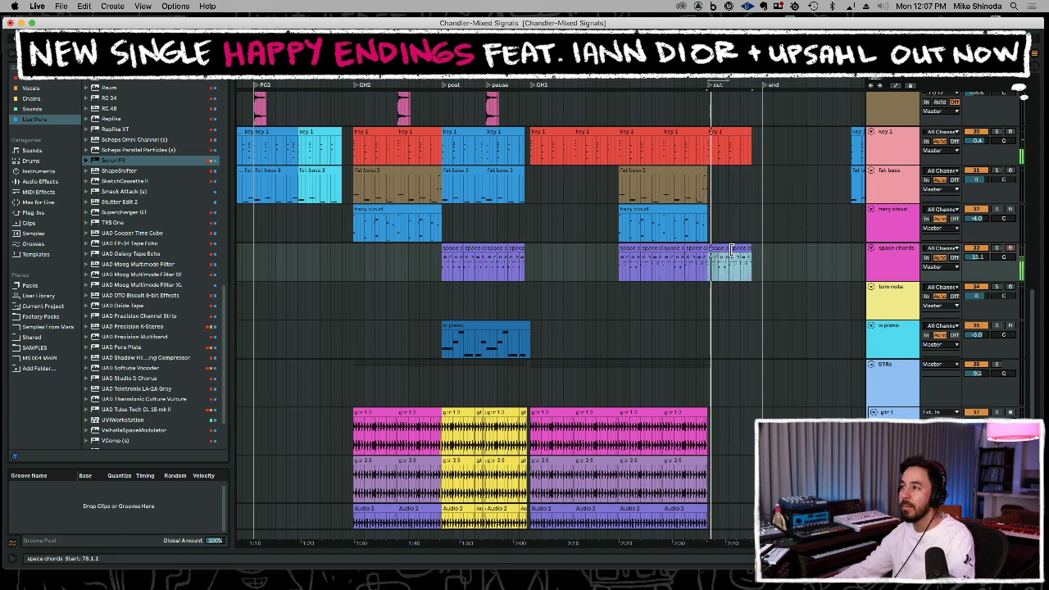
Play the out section from its start to check the space chords against the key 1 part.
left_click_drag(762, 74, 601, 268)
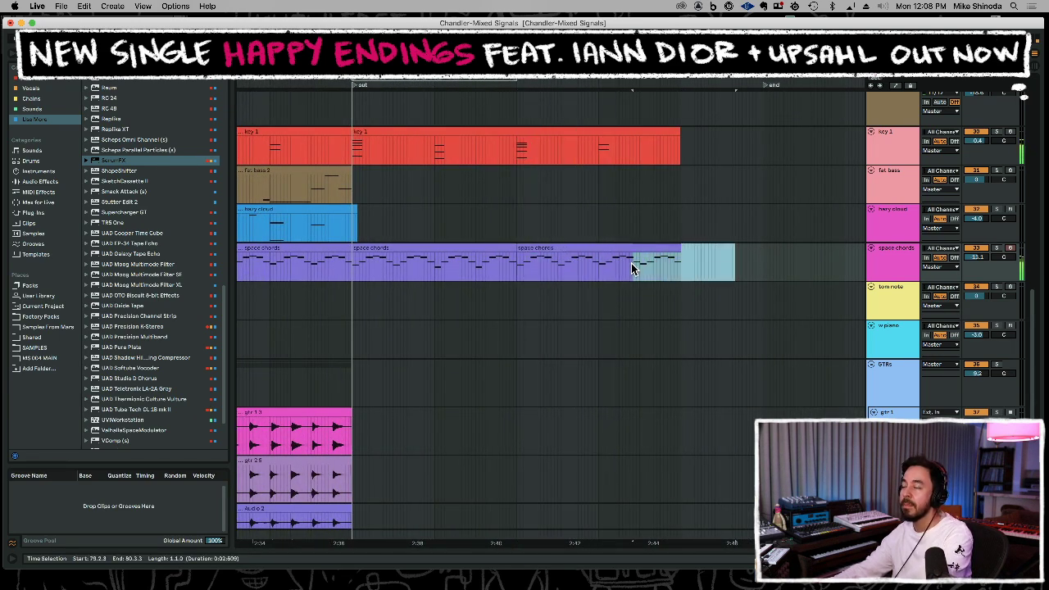
key("ctrl+z")
left_click(691, 275)
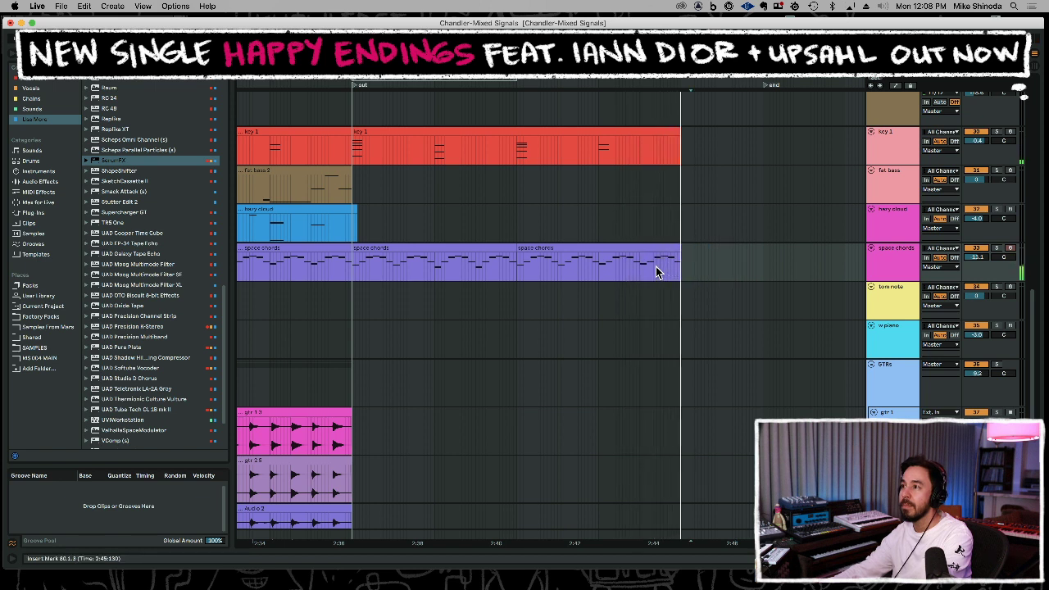
left_click(435, 275)
left_click(350, 273)
key("space")
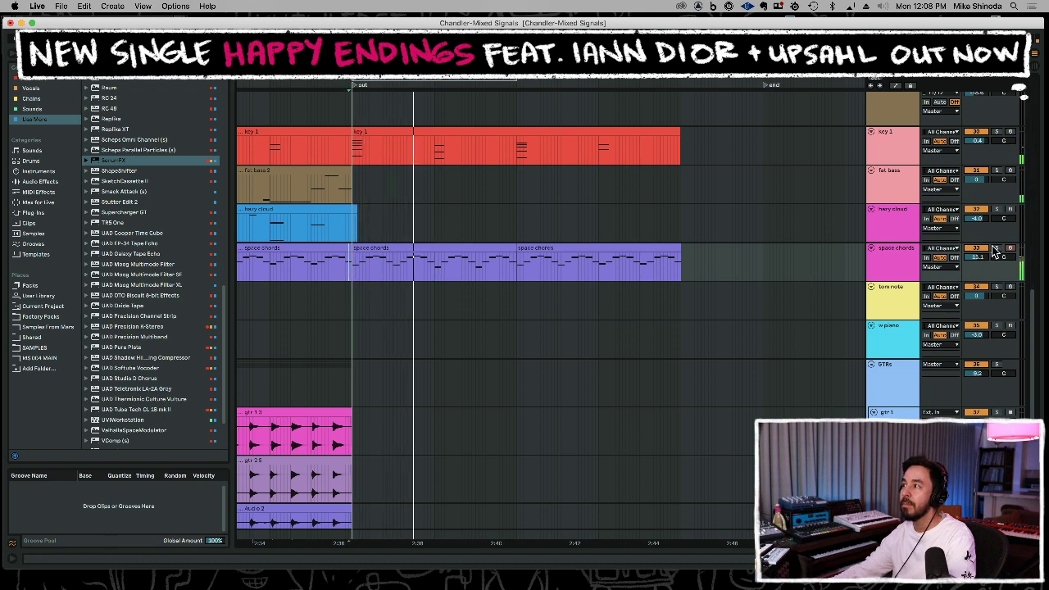
Lower the two lowest notes in bar 2 of the space chords clip at bar 78 to D3.
left_click(671, 248)
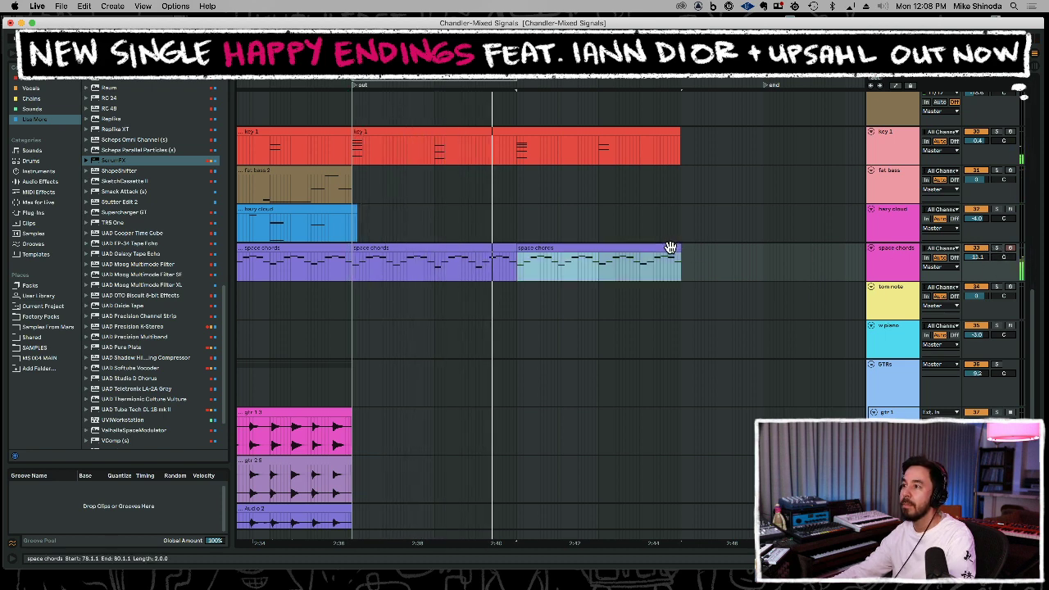
double_click(671, 248)
left_click_drag(606, 440, 861, 471)
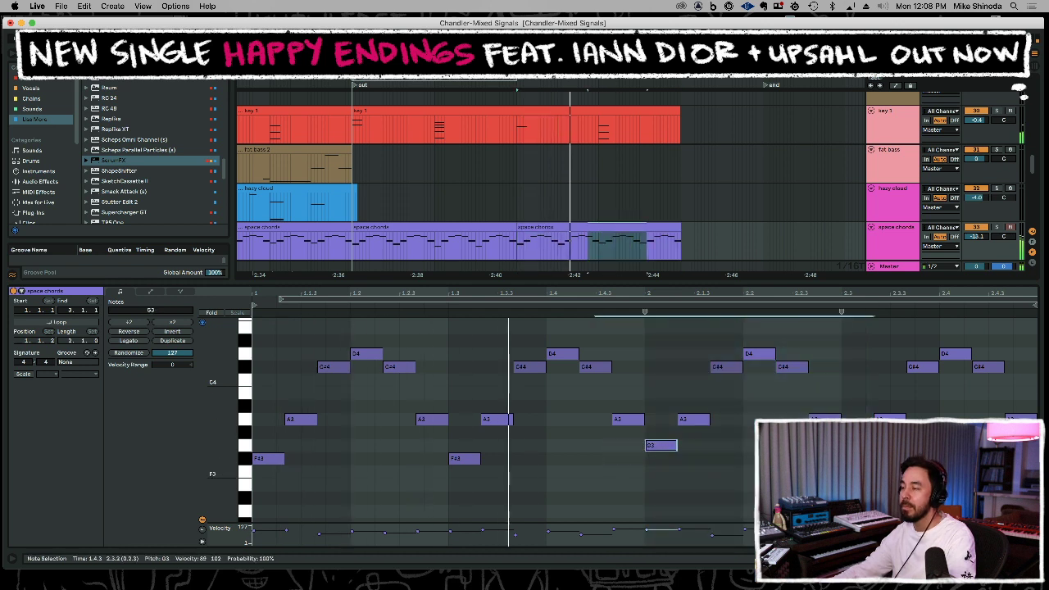
key("Down")
key("Down")
key("Down")
key("Down")
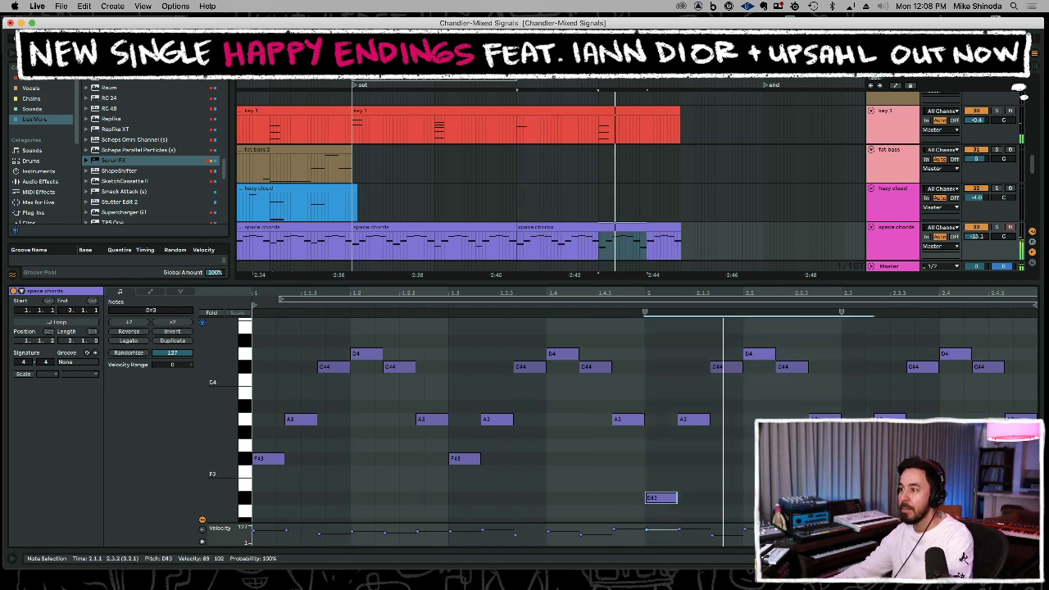
key("Down")
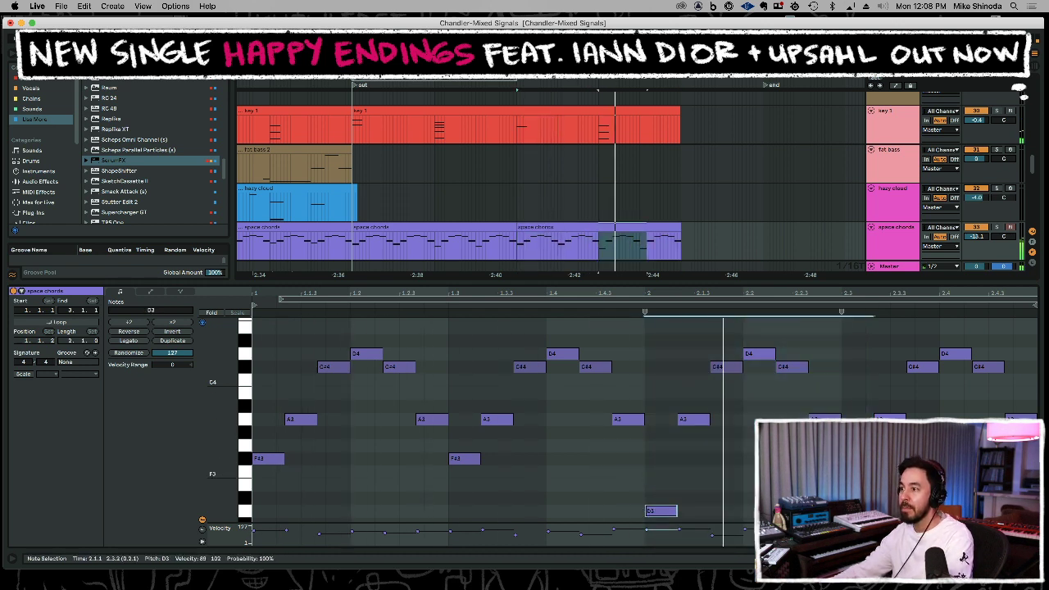
Colour the out section's two space chords clips yellow and consolidate them into one four-bar clip.
left_click(661, 227)
left_click(499, 228, "shift")
right_click(501, 234)
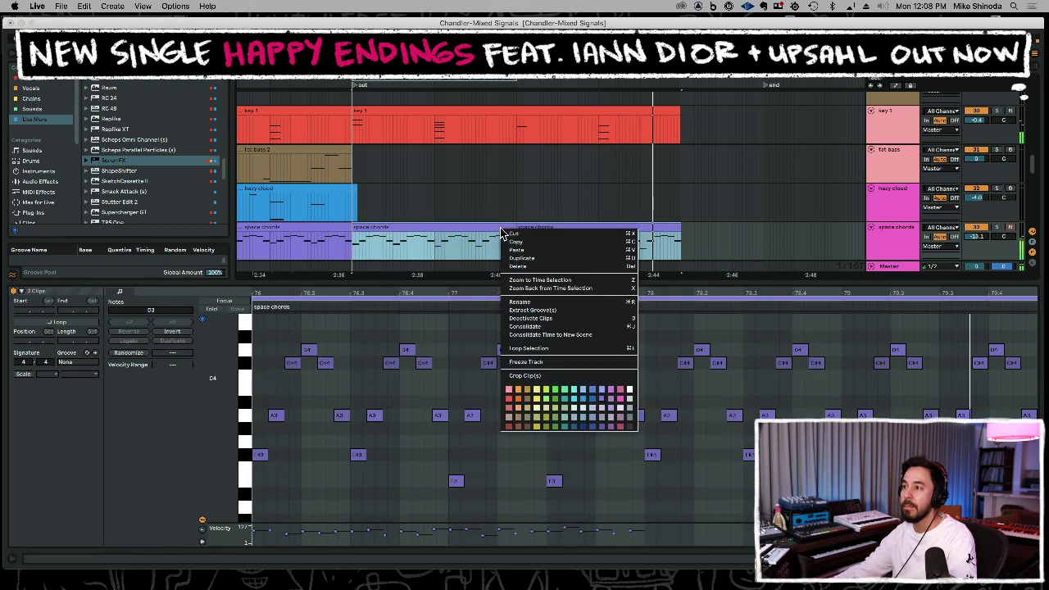
left_click(536, 400)
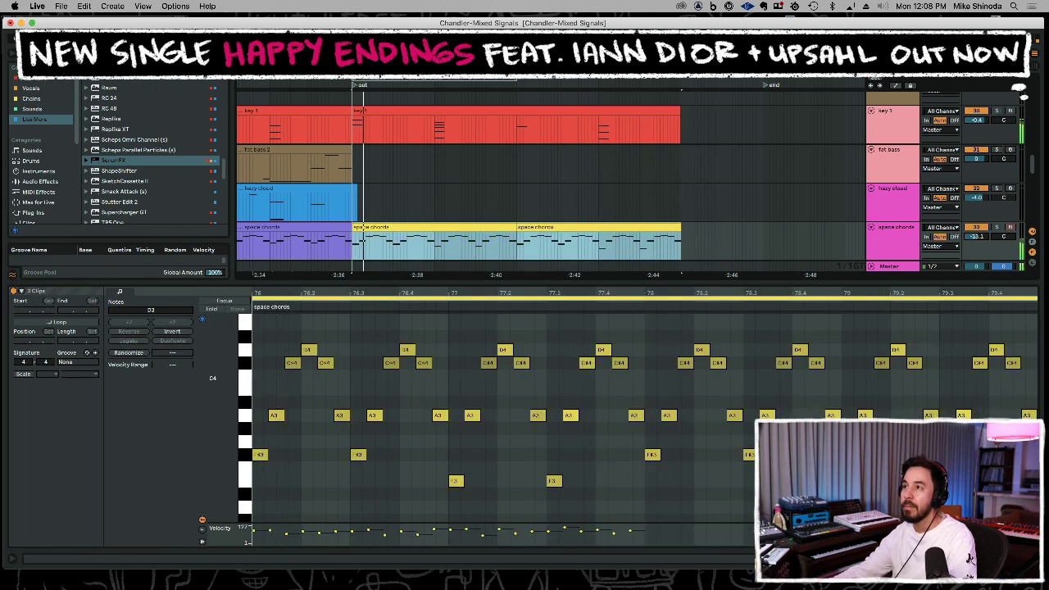
key("minus")
key("super+j")
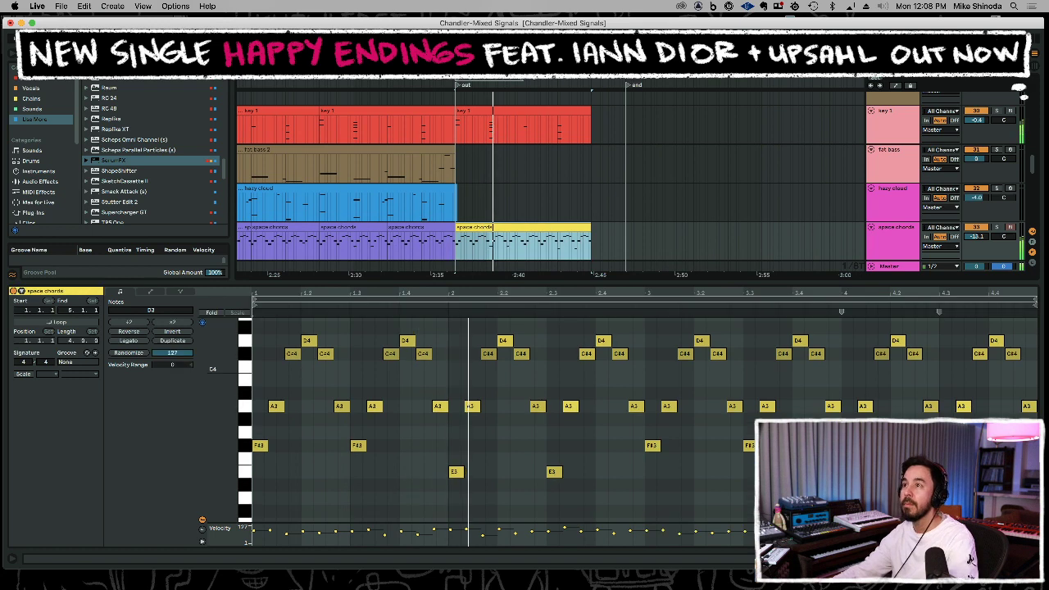
Replace the CH3 space chords clips from bar 68 to bar 76 with two copies of the yellow four-bar clip.
key("minus")
left_click(403, 227)
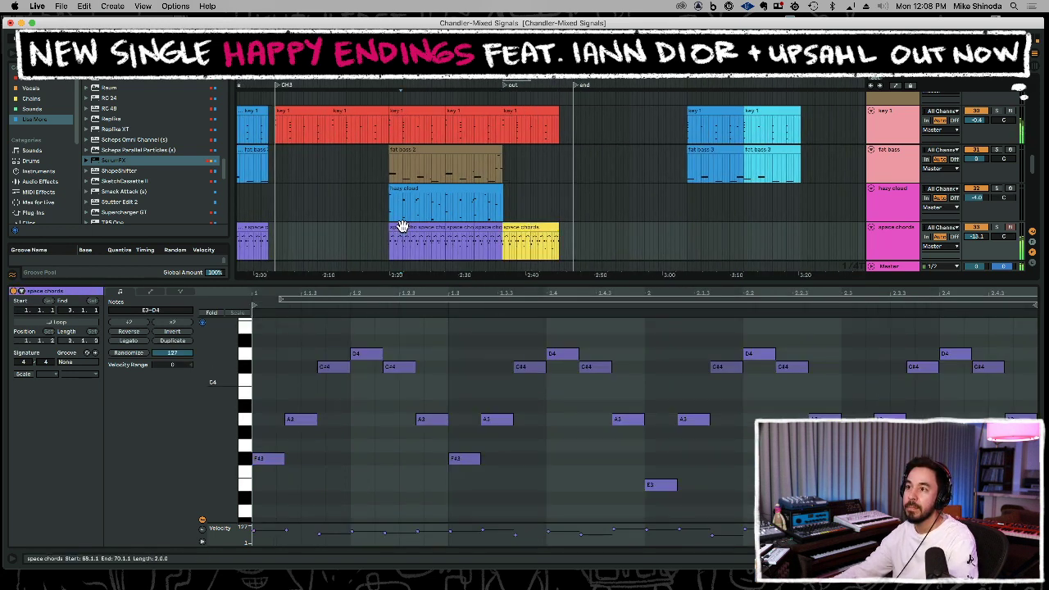
key("super+v")
key("super+v")
Delete the final C#4 and A3 notes from the end of the out section's space chords clip and close the clip editor.
left_click(548, 229)
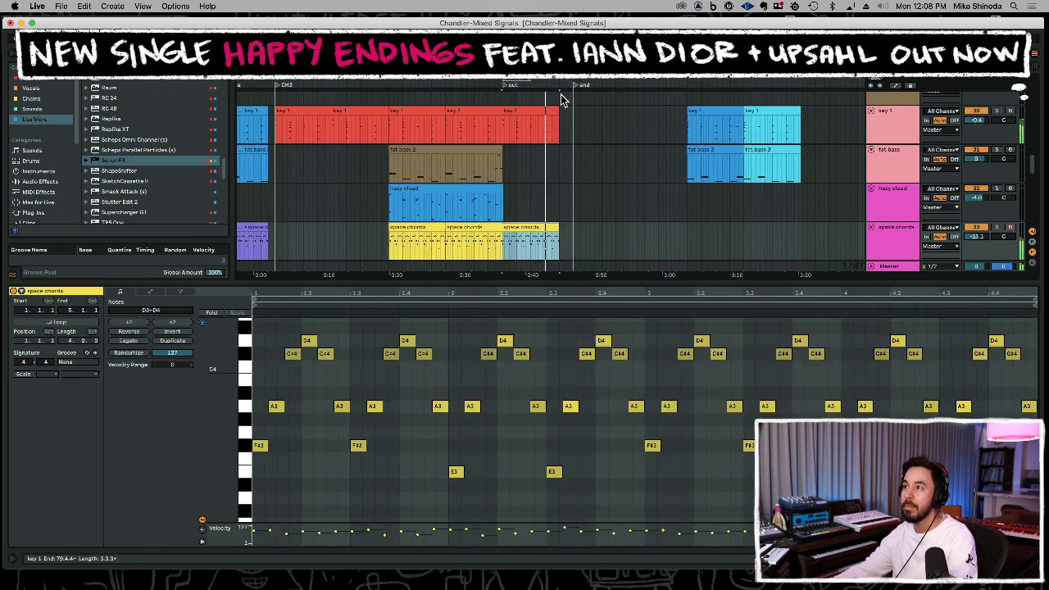
scroll(559, 215, "up", 5)
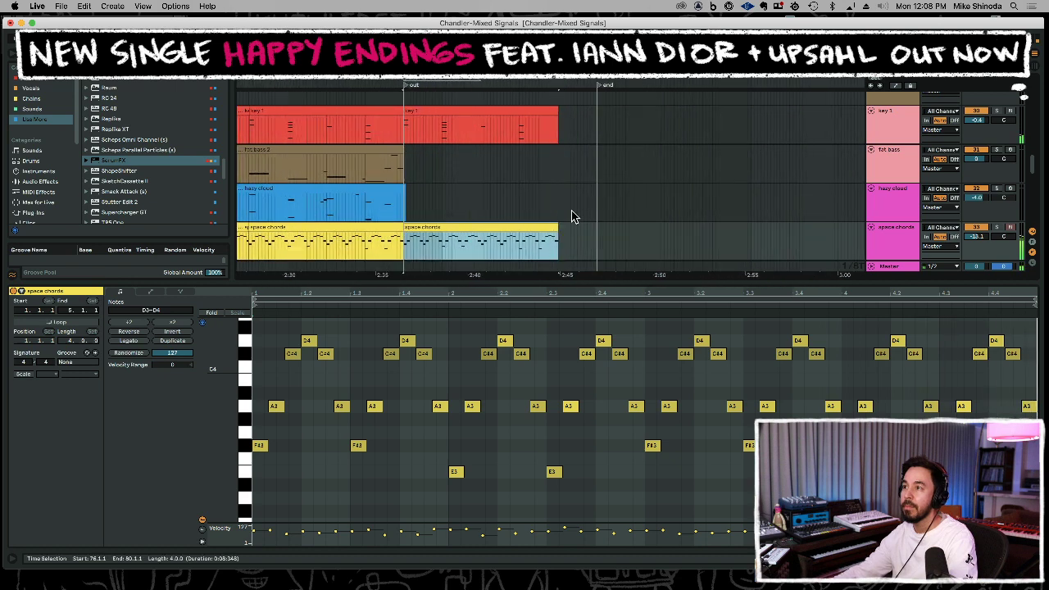
left_click_drag(1035, 432, 1005, 348)
key("Delete")
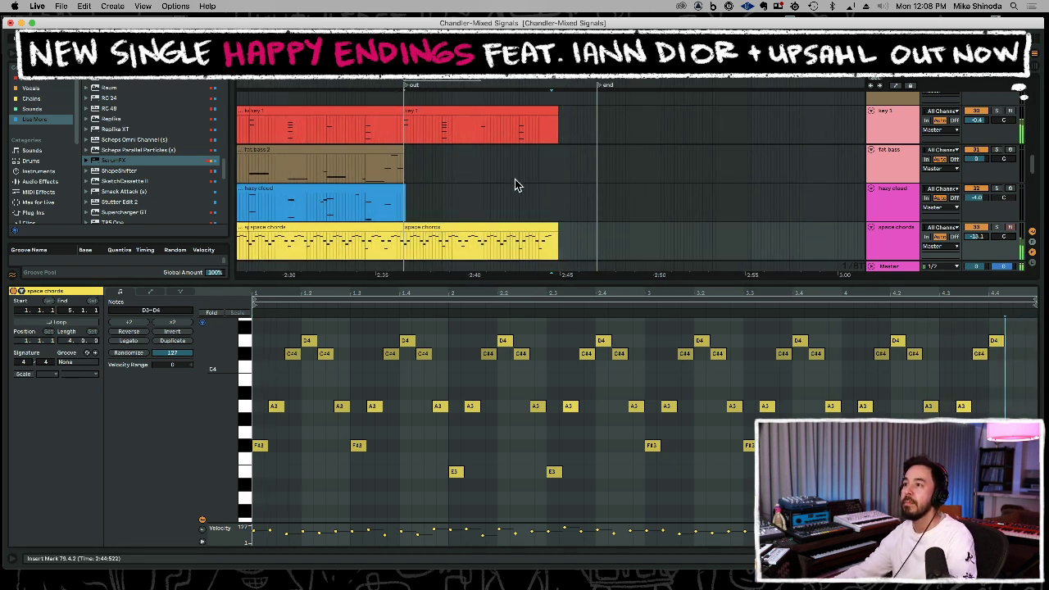
left_click(513, 184)
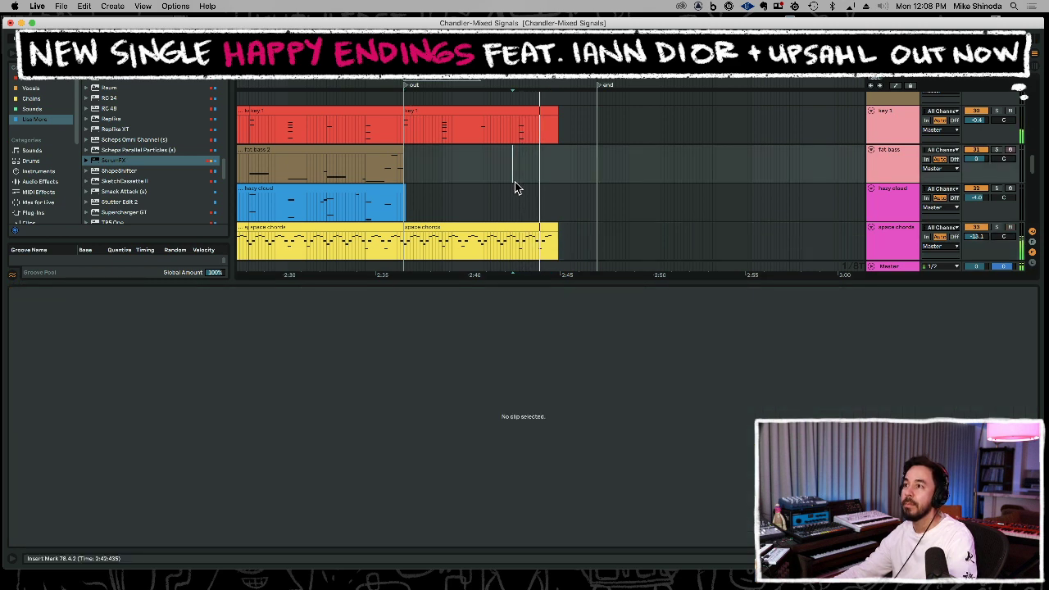
left_click_drag(560, 72, 714, 41)
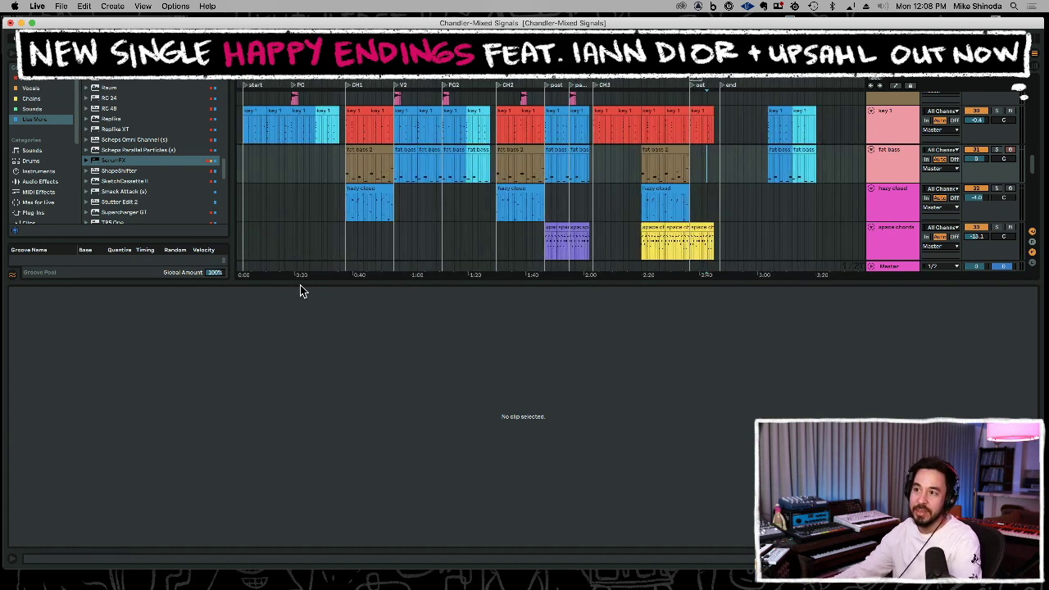
key("super+alt+l")
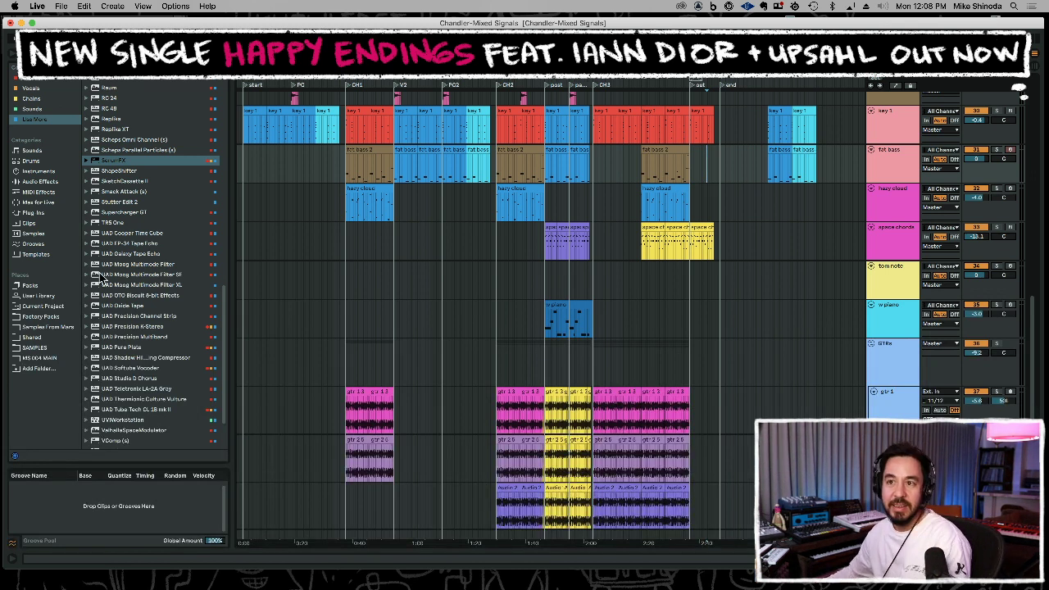
Replace the Mastering - Gentle Limiter on the master track with the Quick Mix Chain 3 preset and close its plug-in windows.
left_click(53, 100)
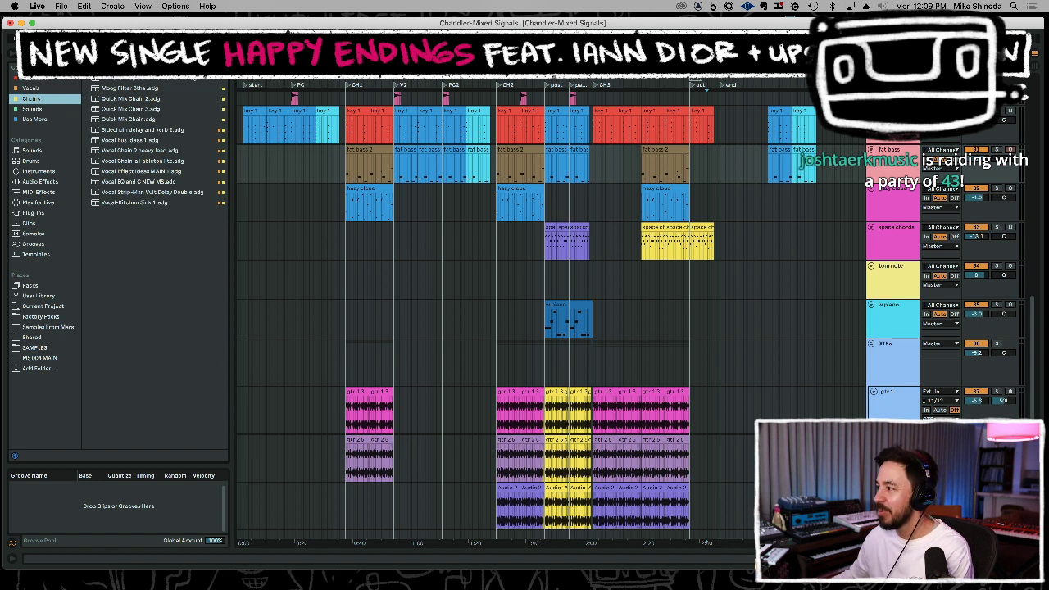
double_click(892, 533)
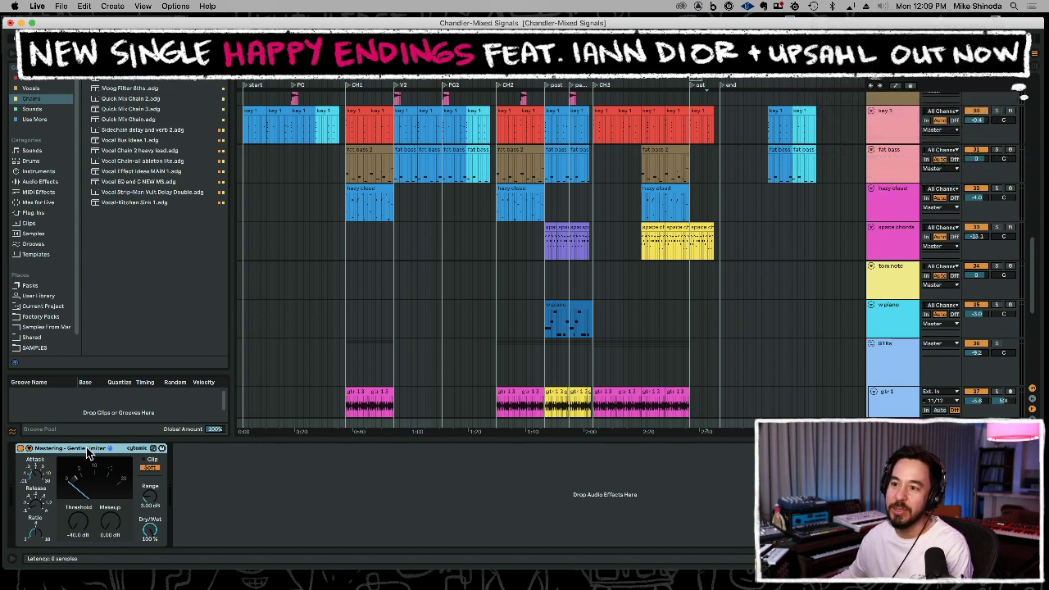
key("Delete")
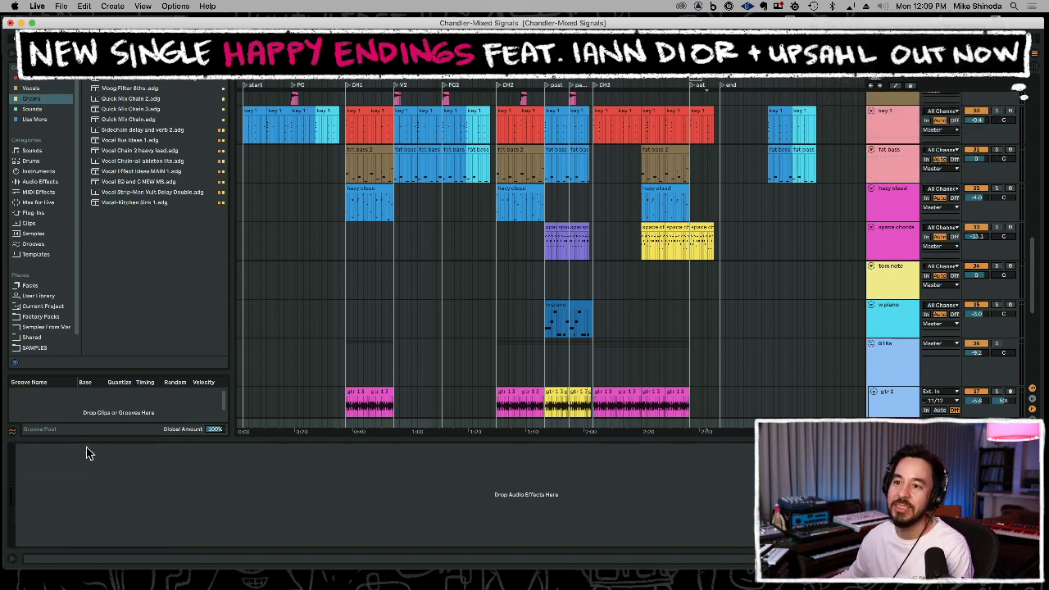
left_click(121, 109)
left_click_drag(128, 109, 157, 483)
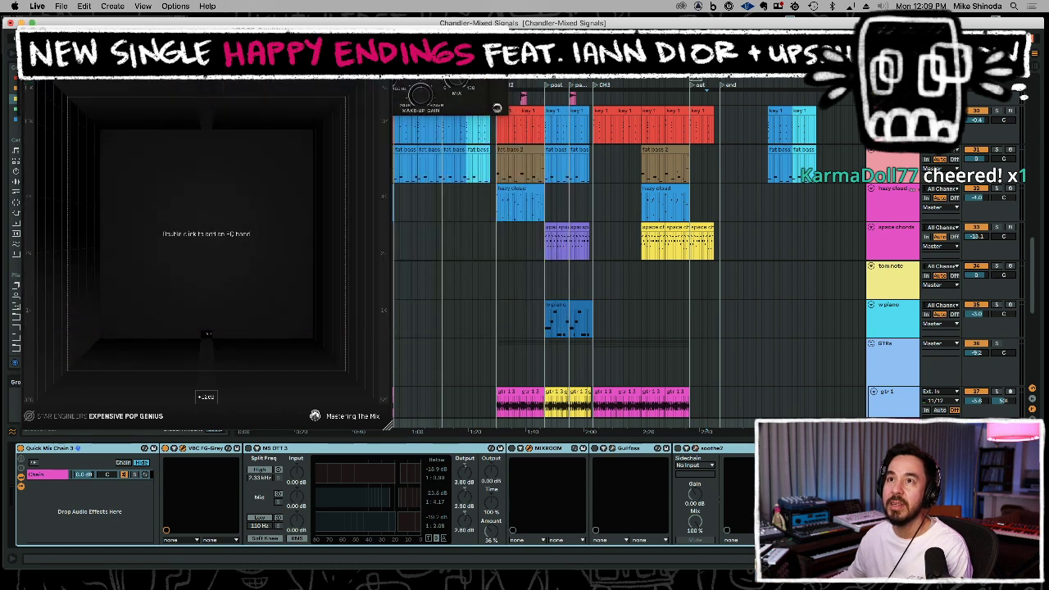
left_click(29, 31)
left_click(30, 31)
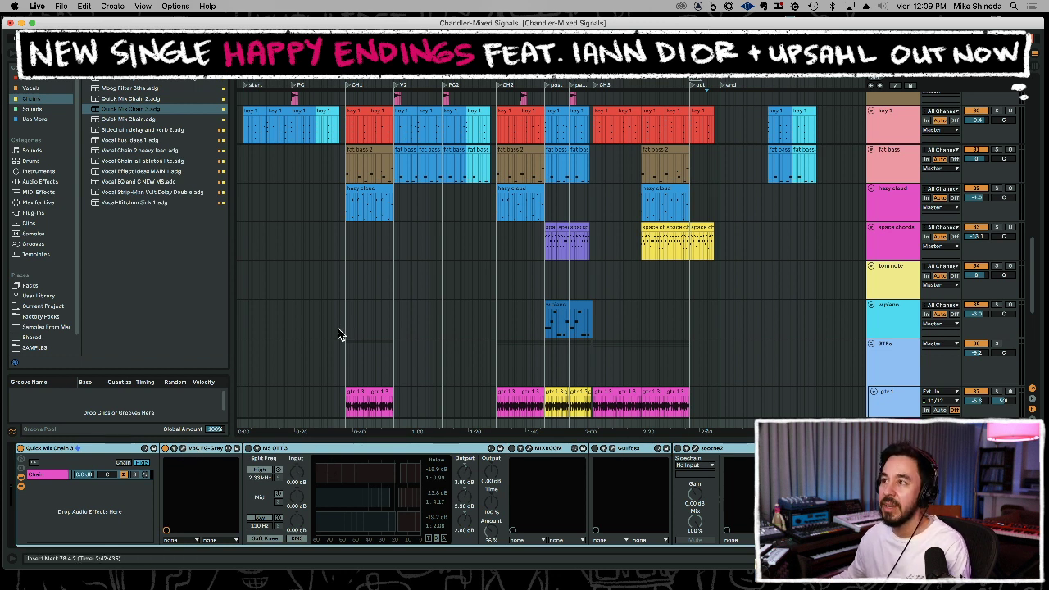
Play CH3 from bar 68 through the new master chain with its fg-grey and T-RackS One plug-ins open.
left_click_drag(347, 359, 396, 364)
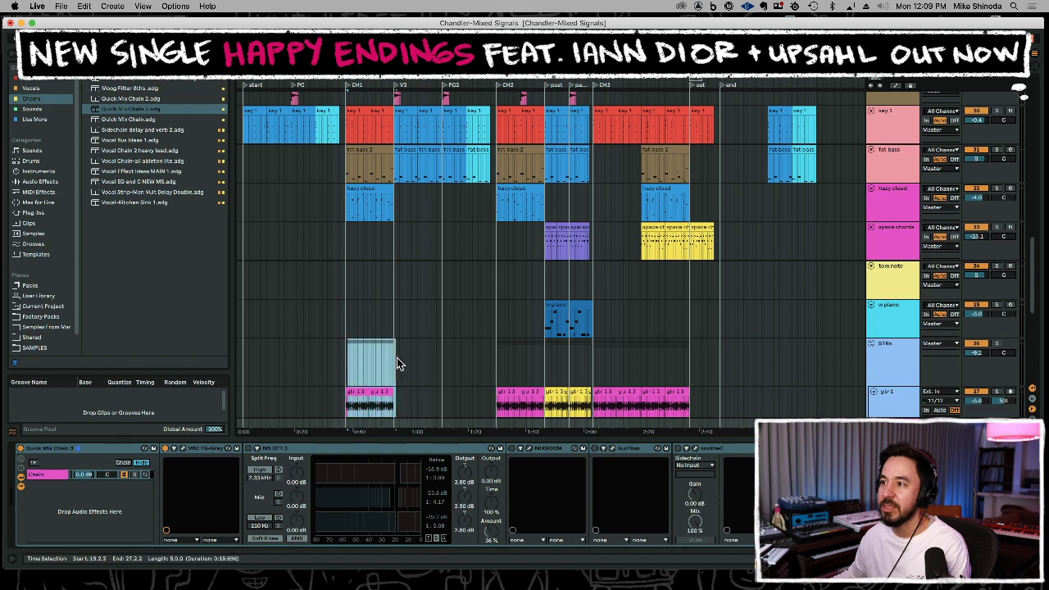
left_click(652, 186)
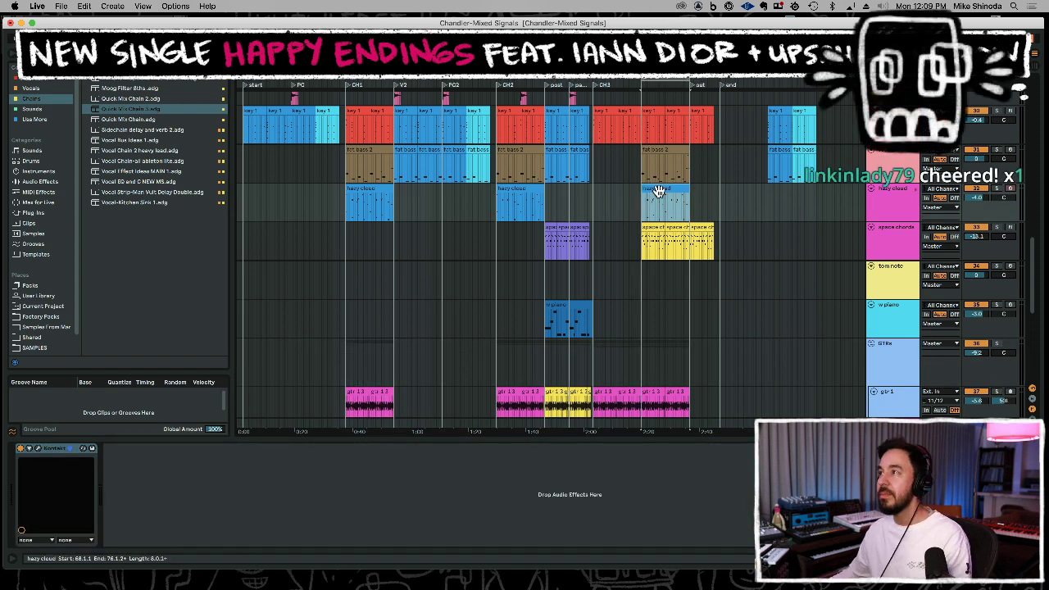
key("space")
left_click(887, 421)
left_click(212, 458)
left_click(188, 450)
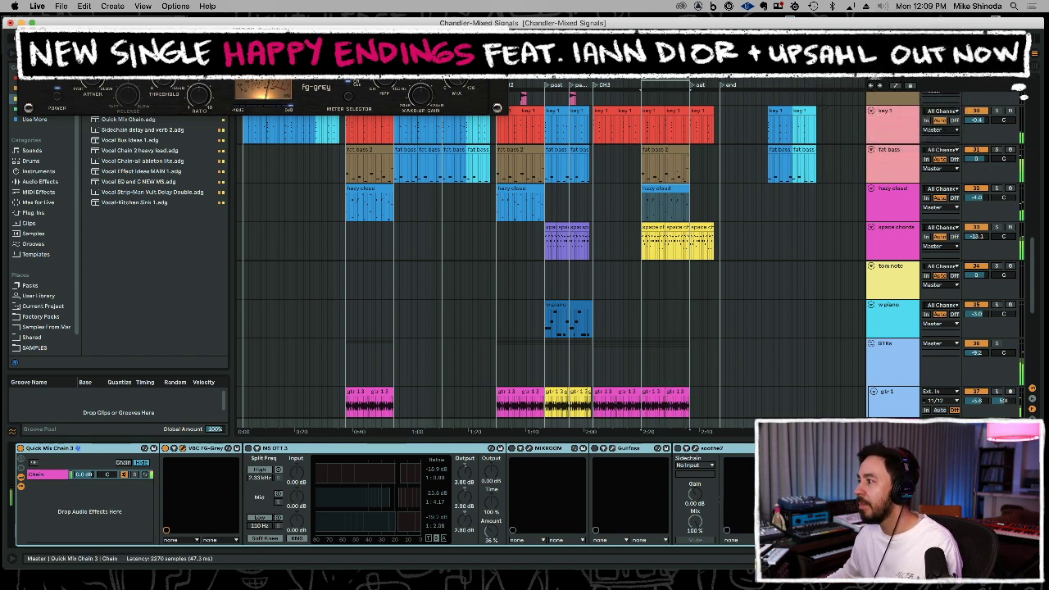
left_click(586, 270)
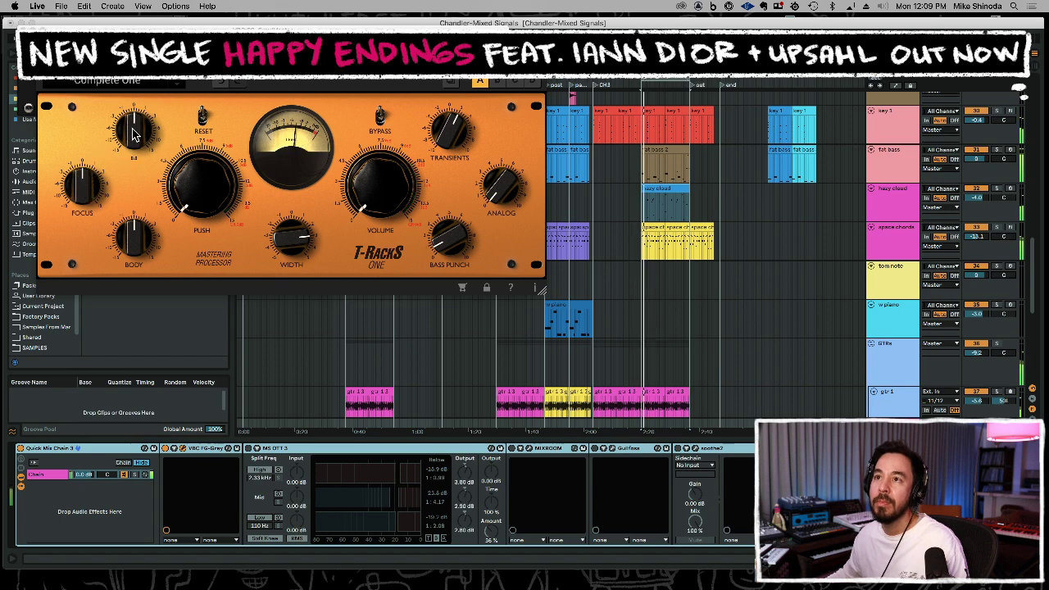
key("space")
Play bars 68 to 76 and, in the master's T-RackS One, set Transients to 0.0 and reduce the Width.
left_click_drag(665, 72, 712, 205)
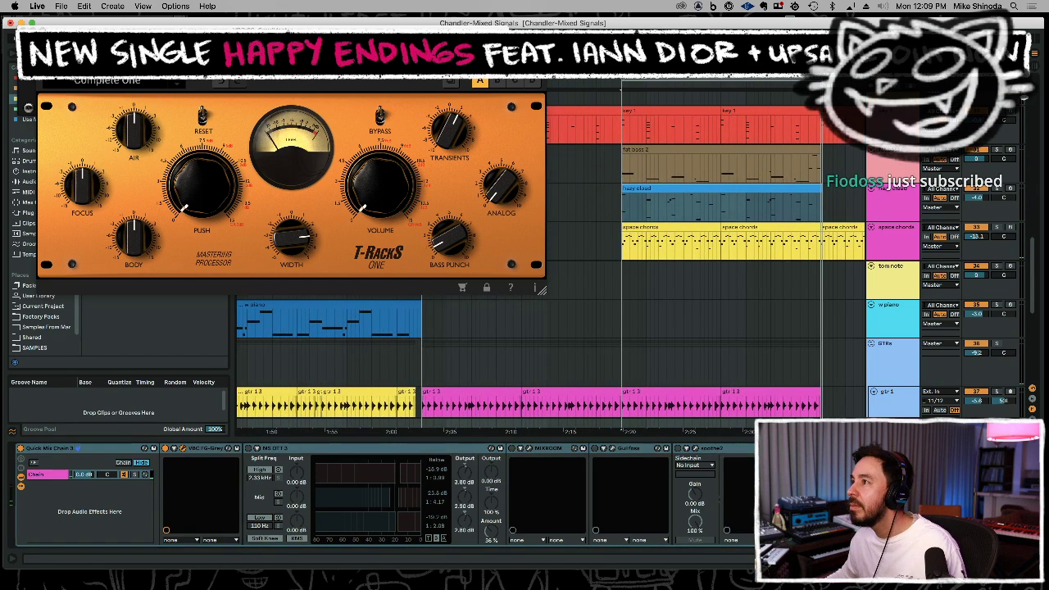
left_click(779, 232)
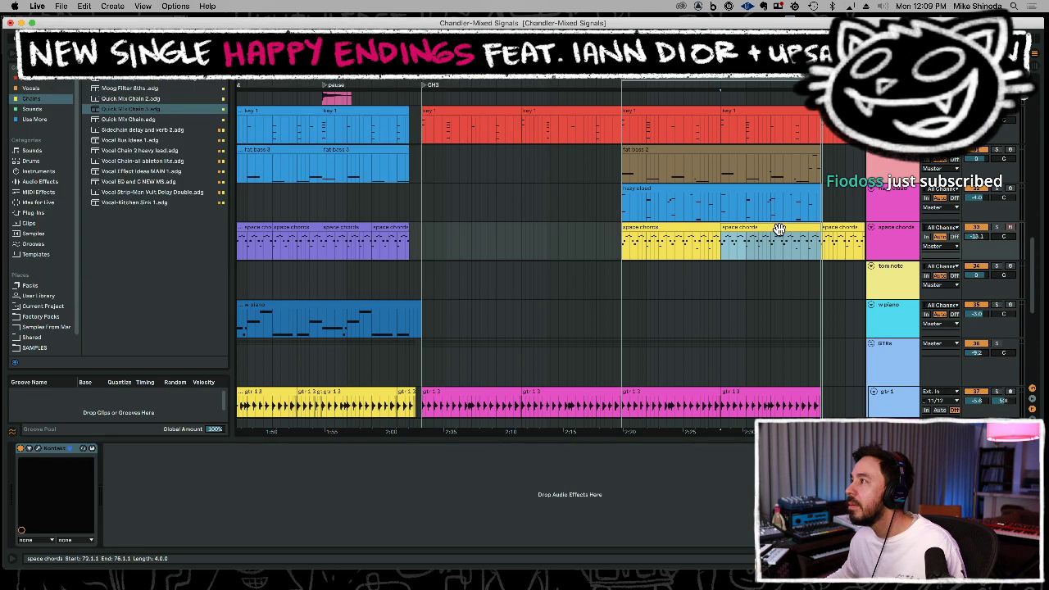
left_click(656, 229, "shift")
key("space")
left_click(898, 417)
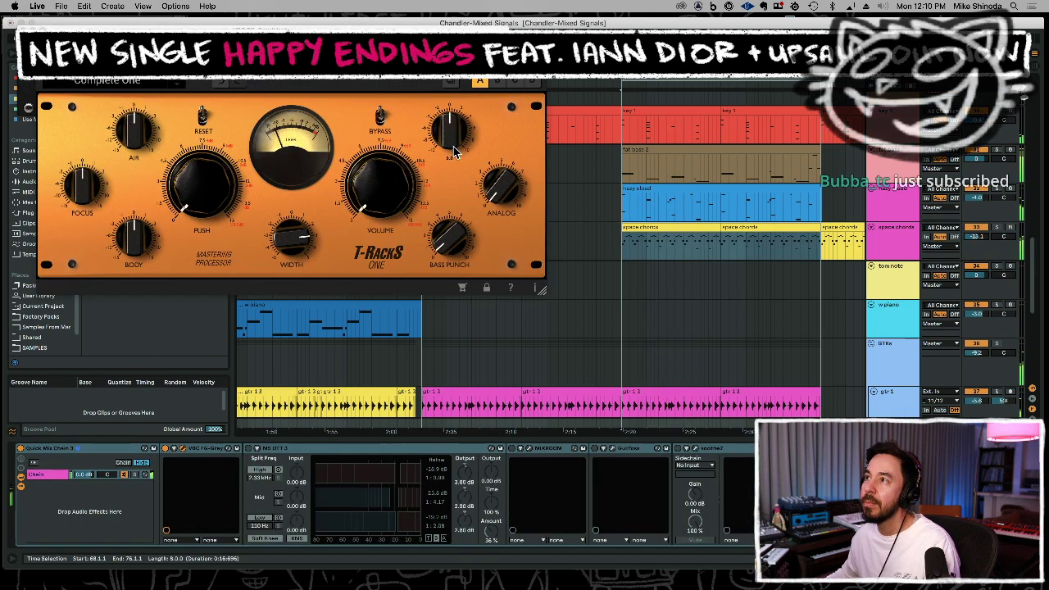
left_click_drag(298, 230, 301, 246)
key("space")
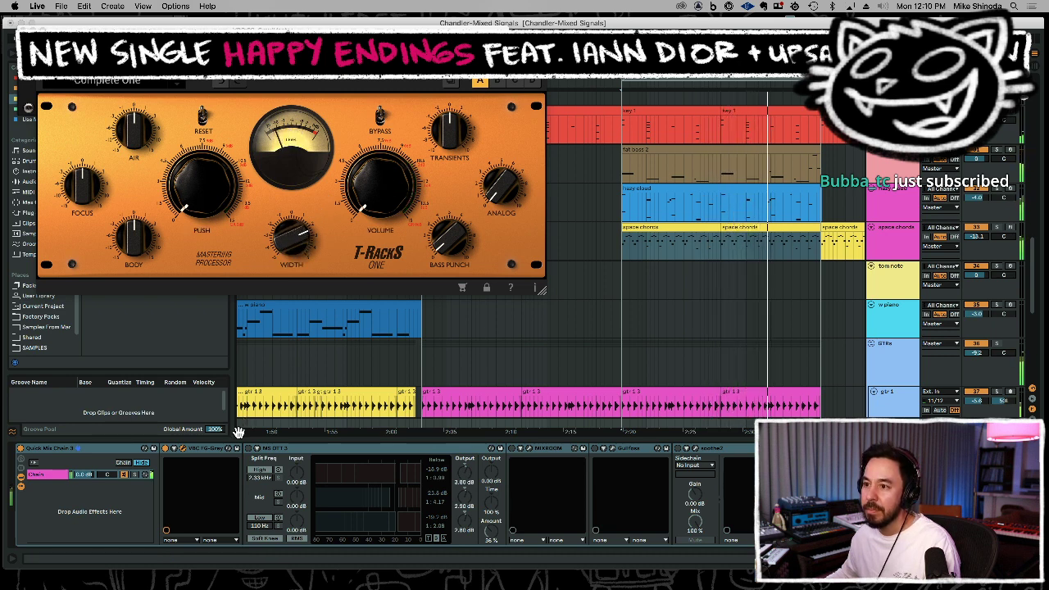
Enable MS OTT 3 with an Amount of 22 % and Gullfoss in the master chain, checking Gullfoss's response curve.
left_click(249, 448)
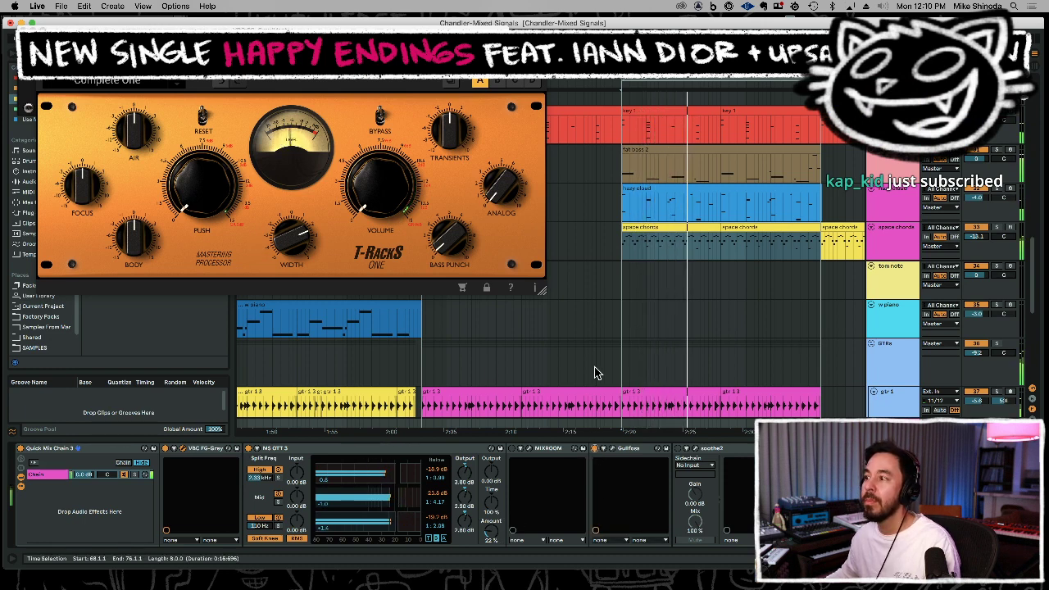
left_click(610, 449)
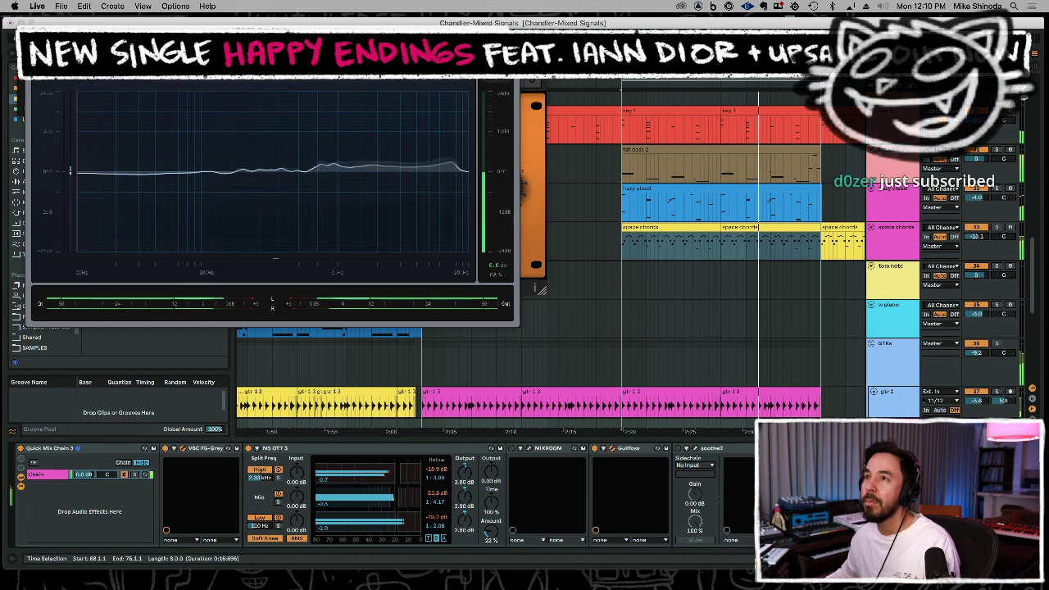
left_click(38, 40)
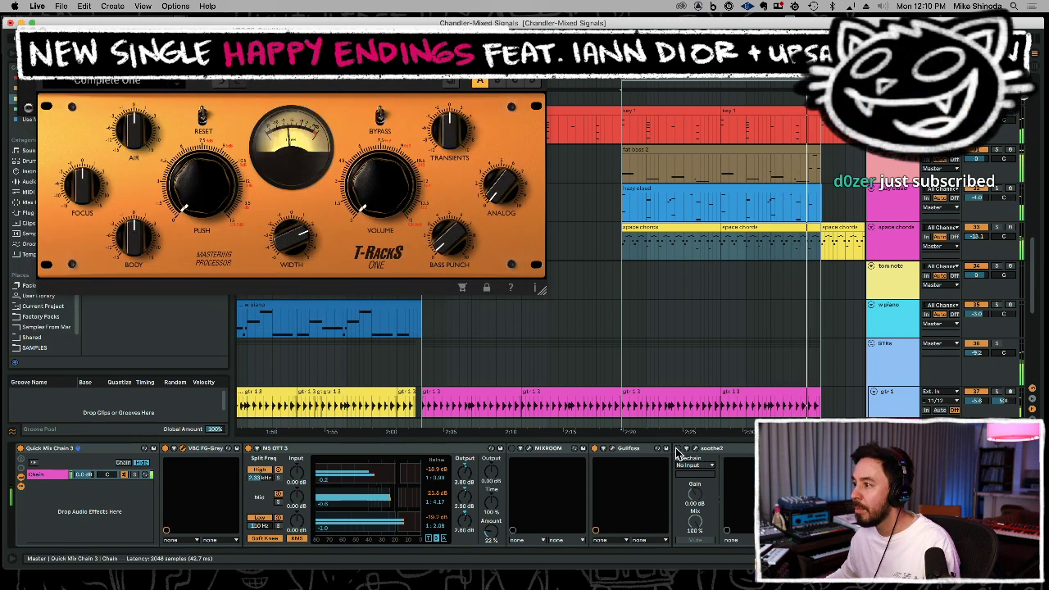
Enable soothe2 in the master chain with depth -2.3 and low cut at 98 Hz, then stop playback and close T-RackS One.
left_click(701, 448)
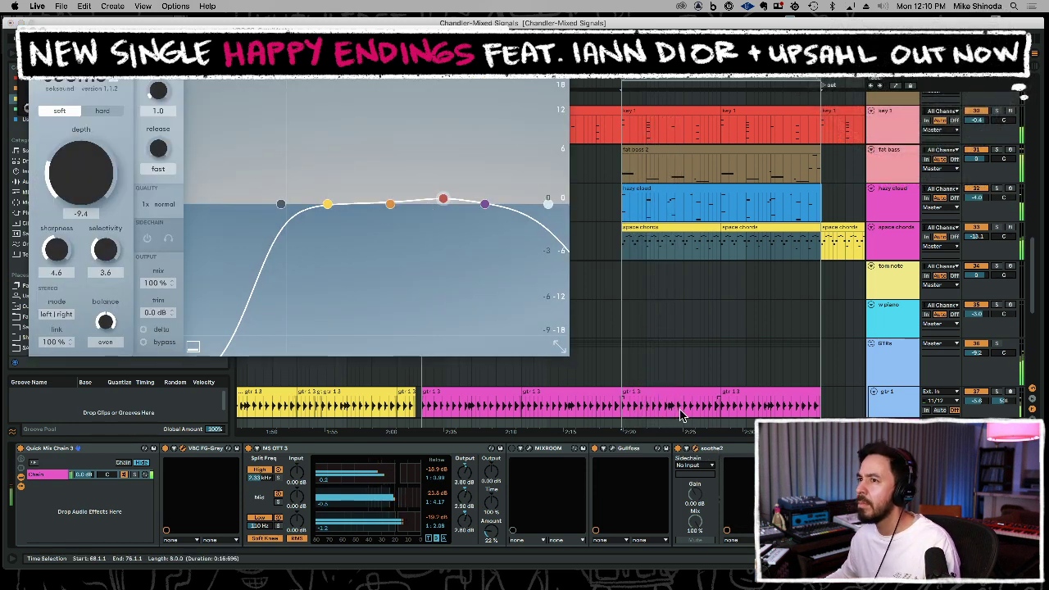
left_click_drag(93, 168, 93, 137)
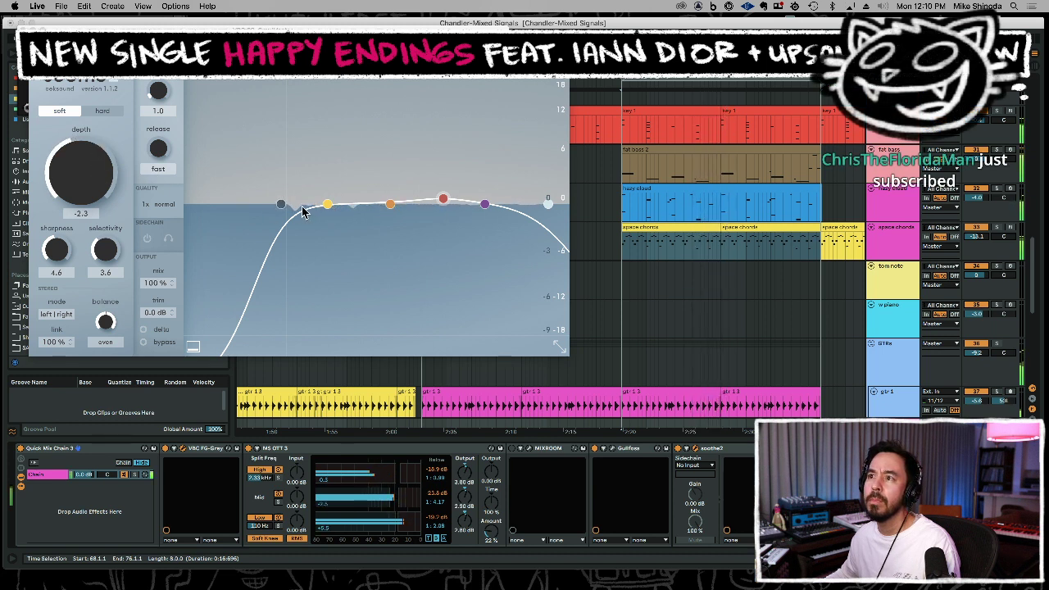
left_click_drag(281, 204, 216, 204)
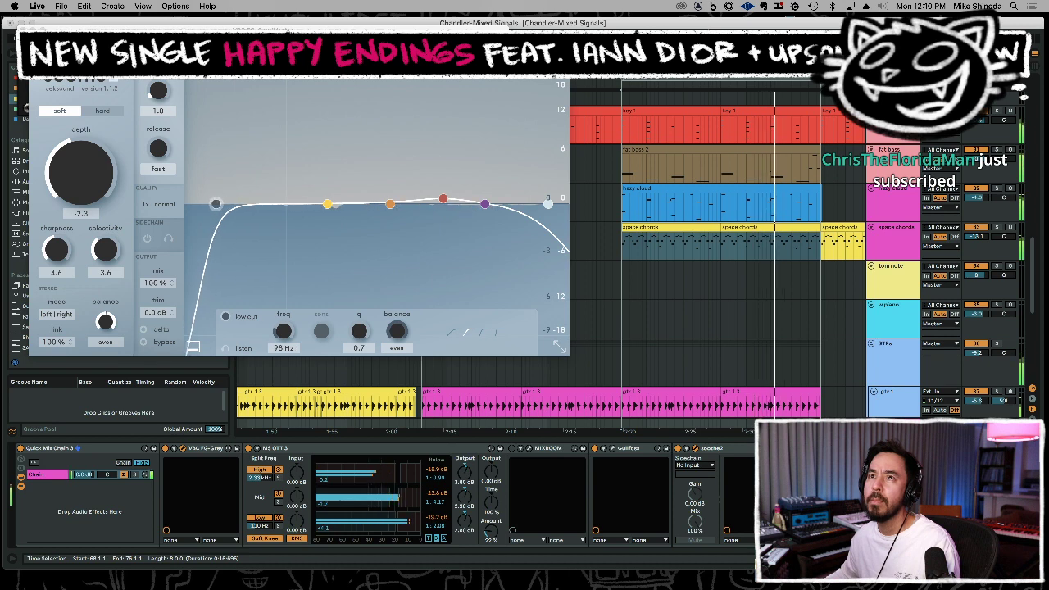
key("super+w")
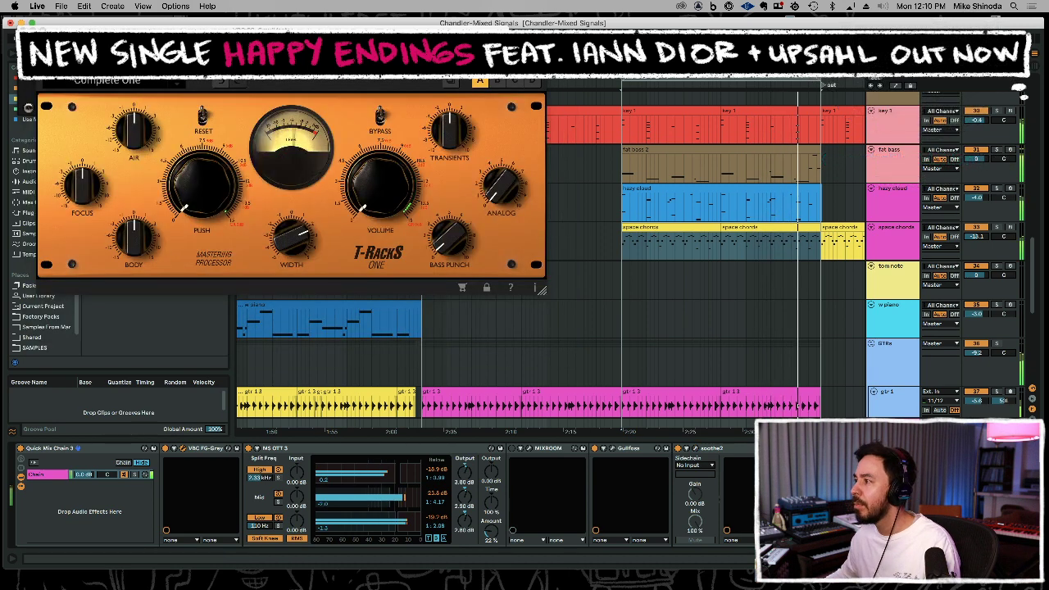
key("space")
left_click(44, 64)
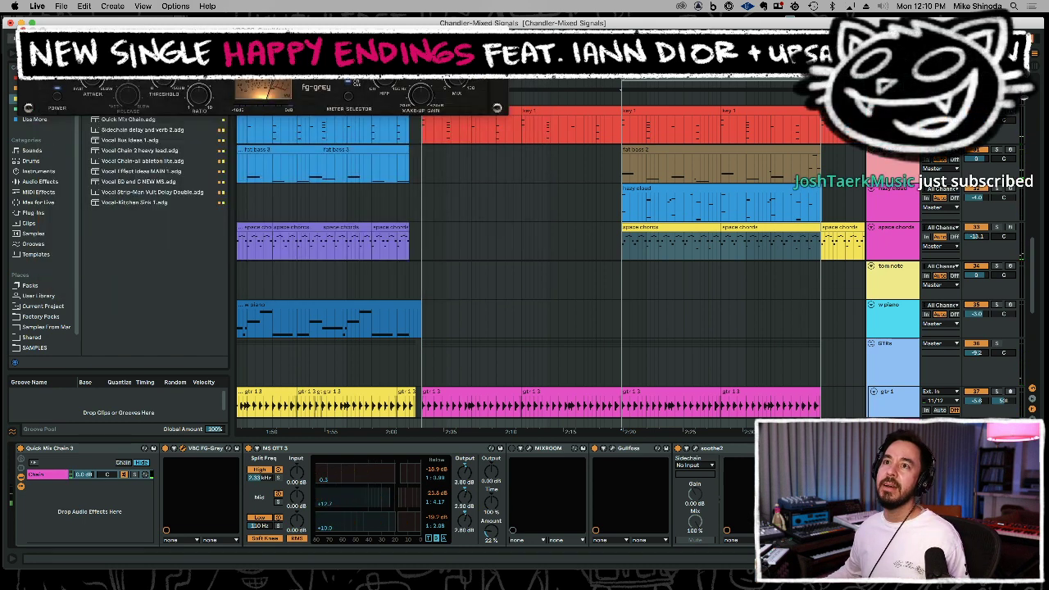
Close the remaining plug-in window and, in the Session mixer, solo-check the space chords and hazy cloud tracks and pan each slightly off centre.
key("super+w")
key("Tab")
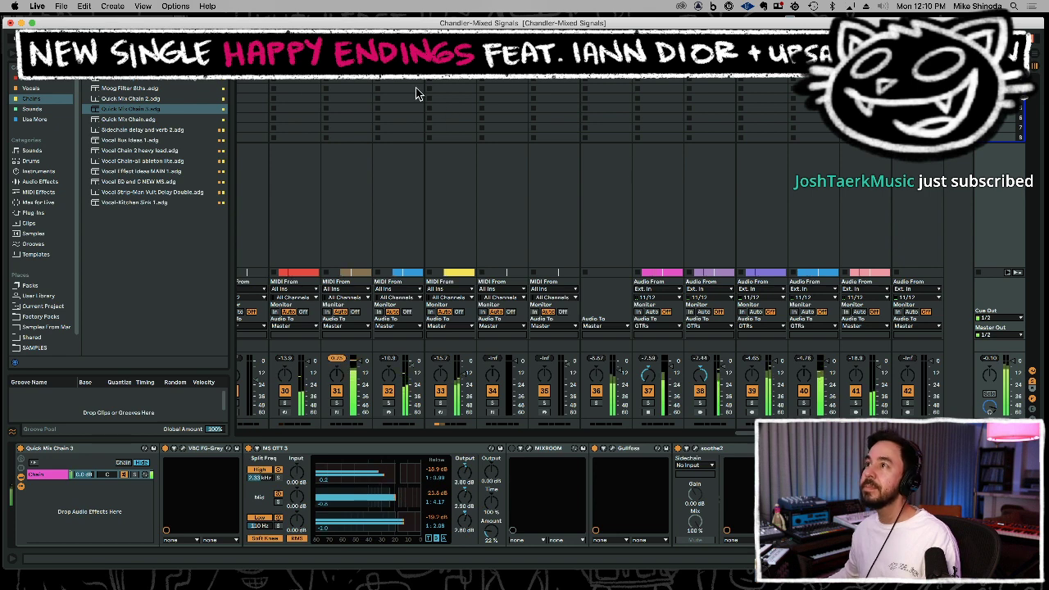
left_click(442, 404)
left_click(441, 404)
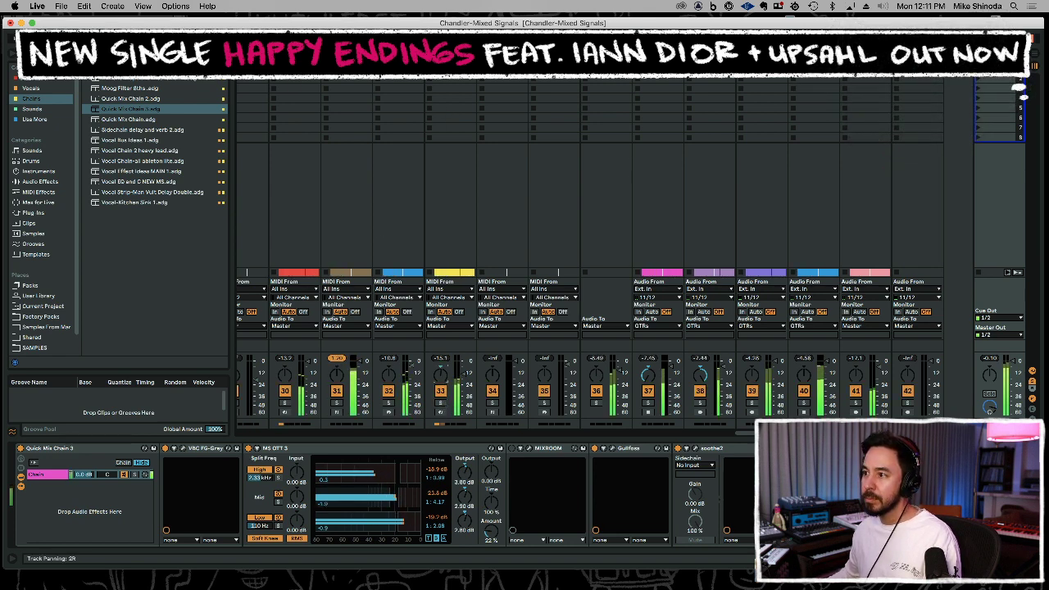
left_click(389, 403)
left_click(390, 403)
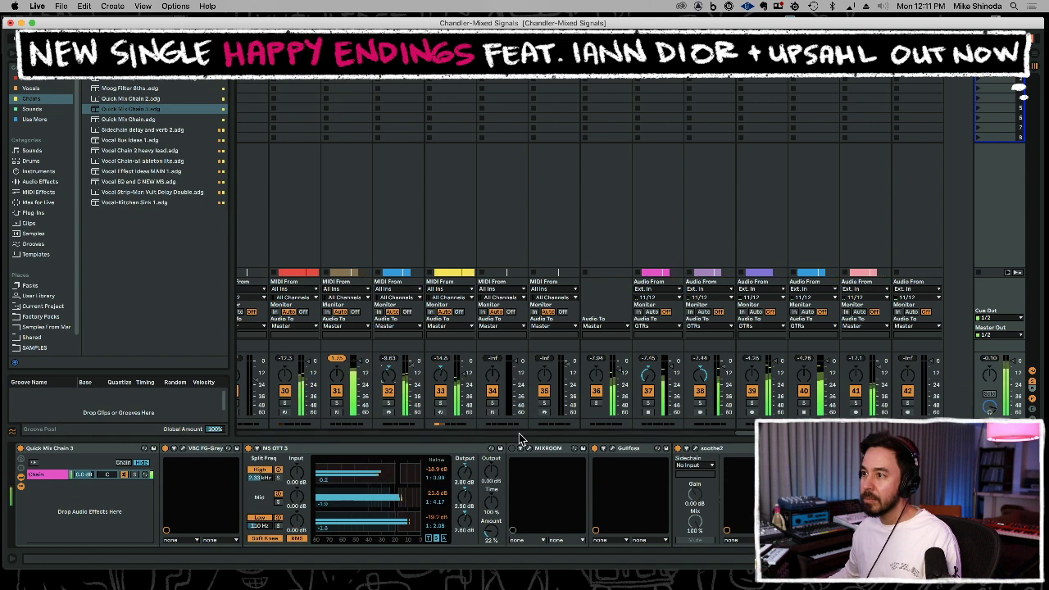
Solo the A#1 and B1 pads of drum track 25 in turn, and slightly lower the B1 pad's volume.
scroll(561, 428, "left", 5)
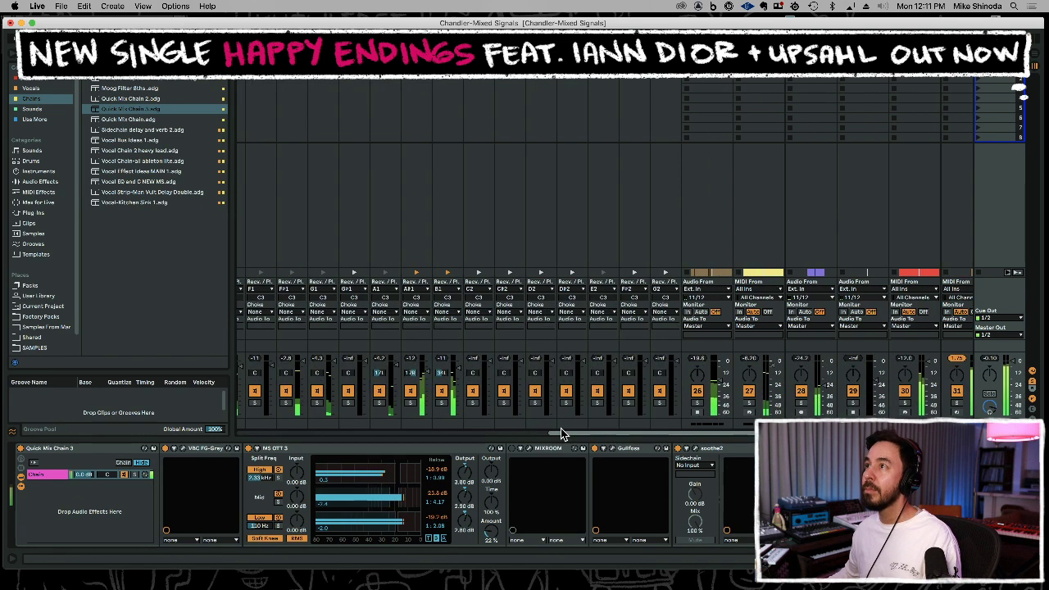
scroll(561, 428, "left", 3)
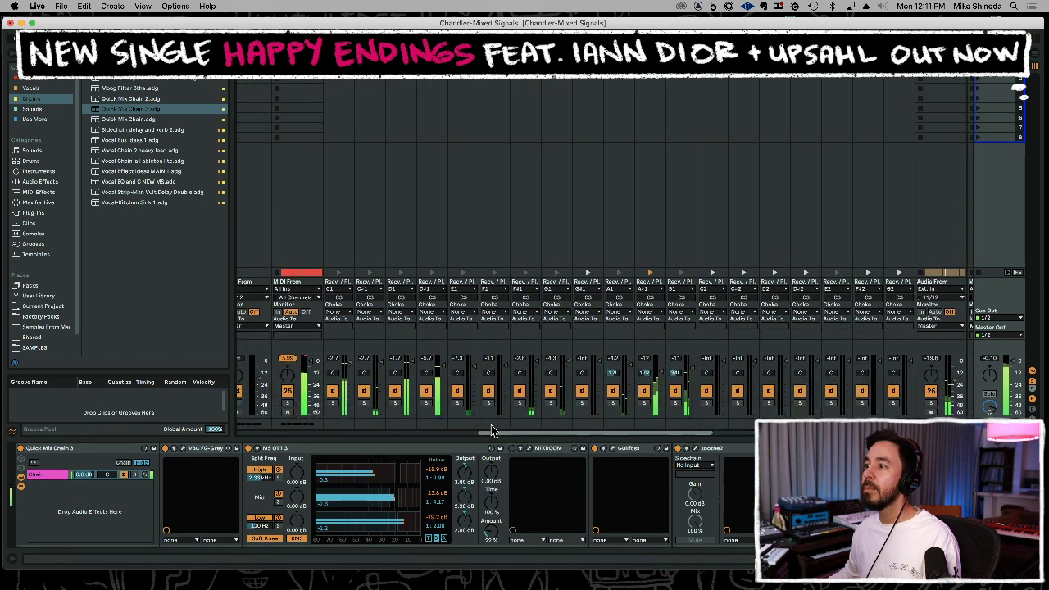
left_click(646, 403)
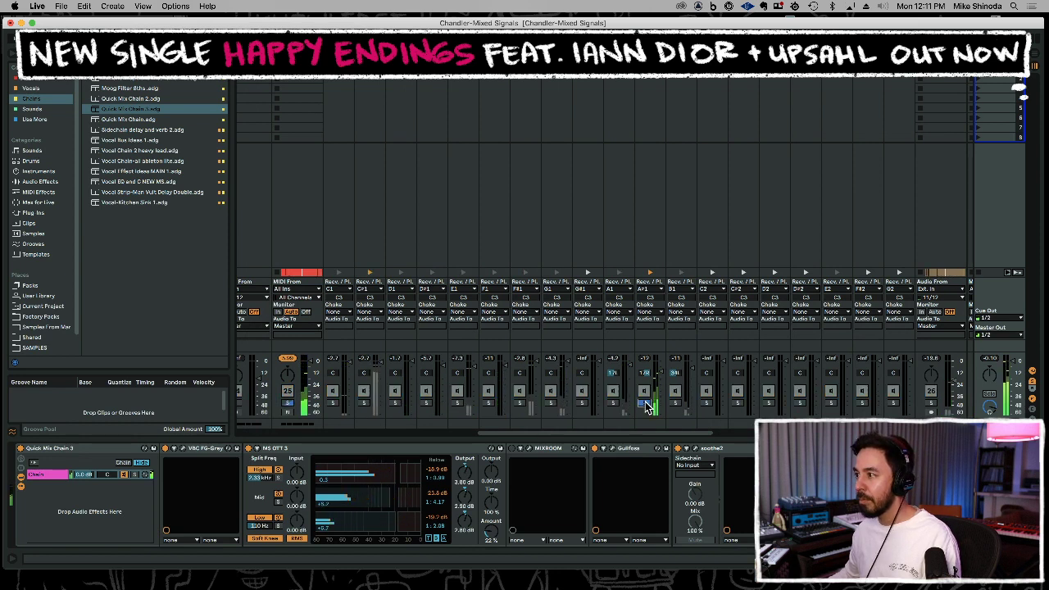
left_click(646, 404)
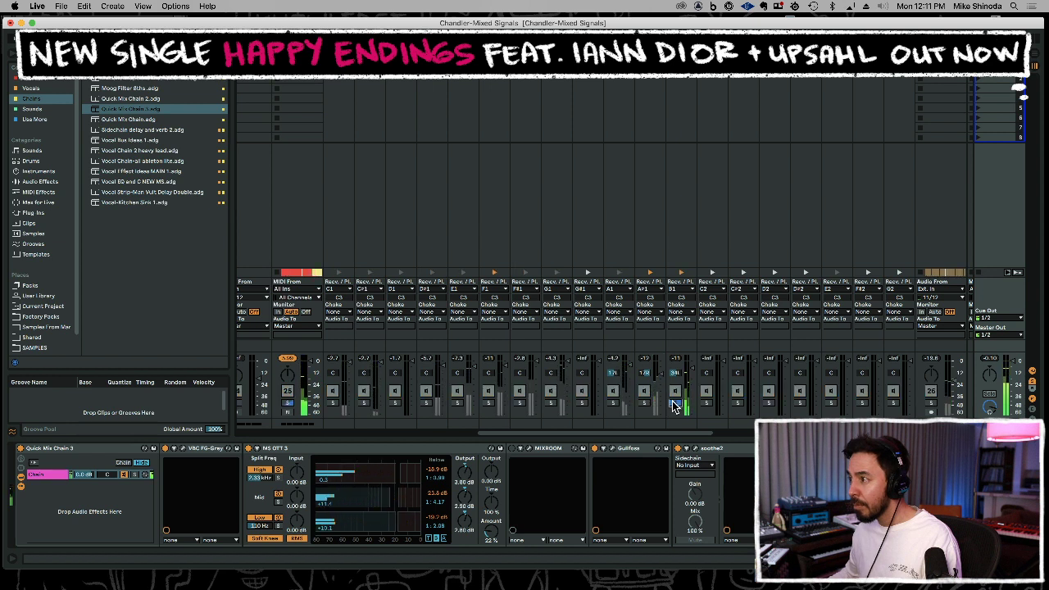
left_click_drag(693, 367, 693, 372)
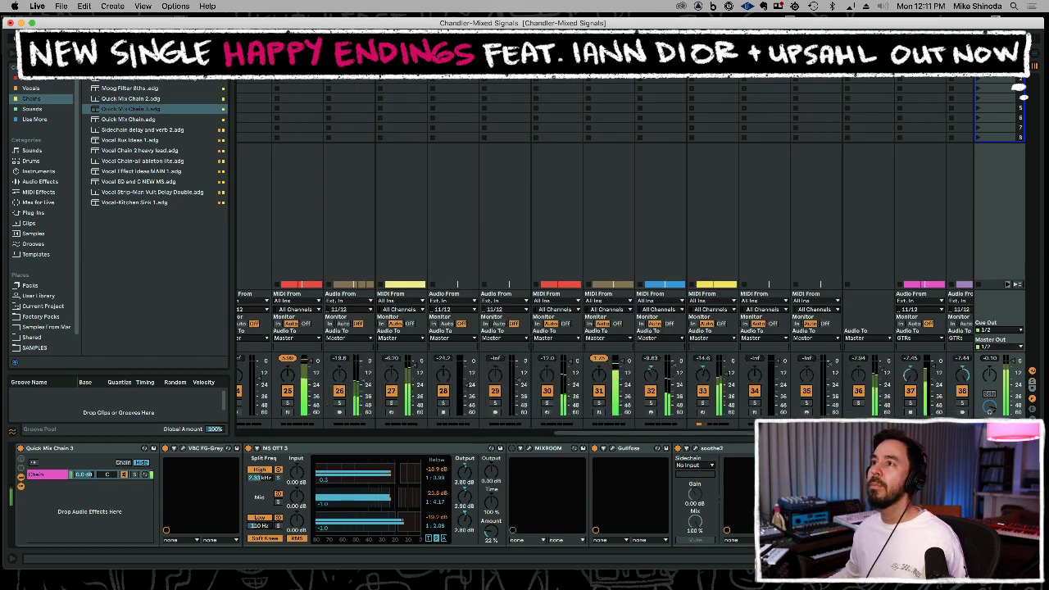
Return to the arrangement with the whole song in view, play from bar 1.3.3 and zoom in on the first verse.
left_click(1019, 86)
key("w")
left_click(296, 143)
left_click(242, 139)
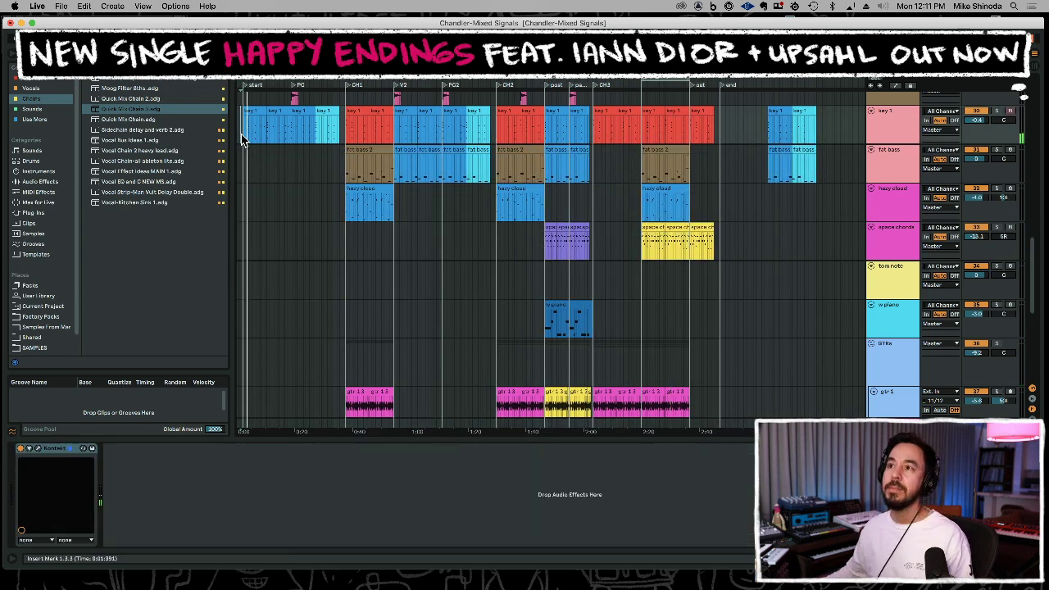
left_click_drag(270, 75, 271, 160)
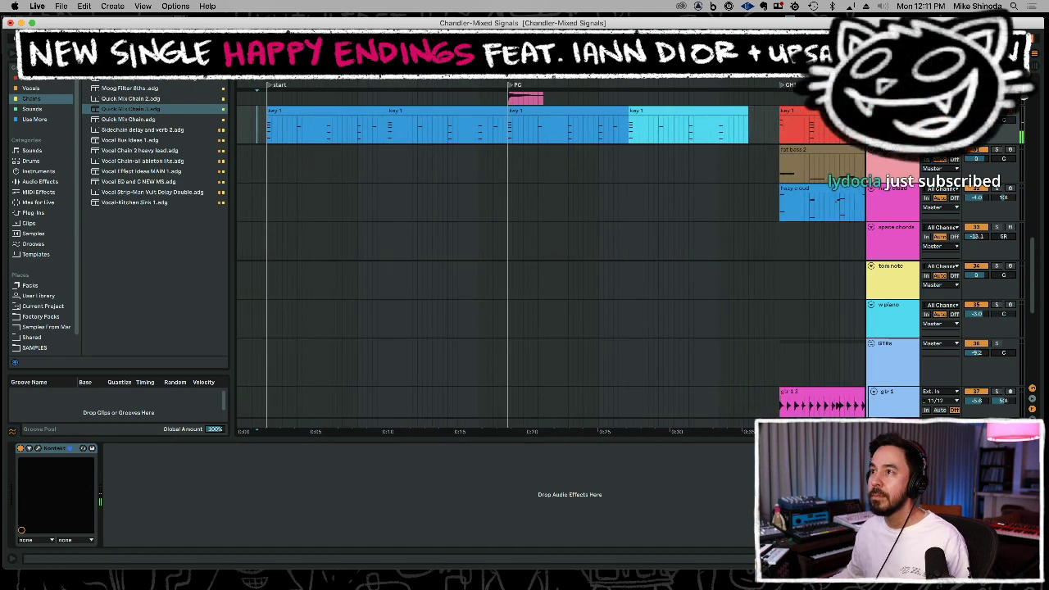
Delete the loop pattern on track 26 from bar 1.3.3 to the PC marker at bar 10, and set playback to bar 8.3.1.
scroll(398, 214, "up", 2)
scroll(397, 215, "up", 7)
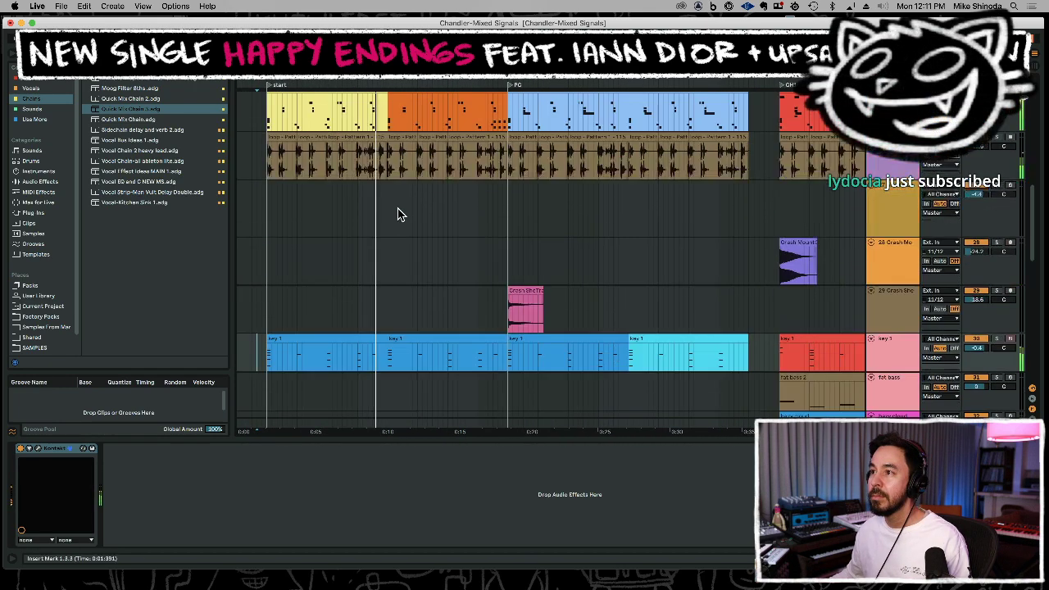
left_click_drag(258, 296, 503, 292)
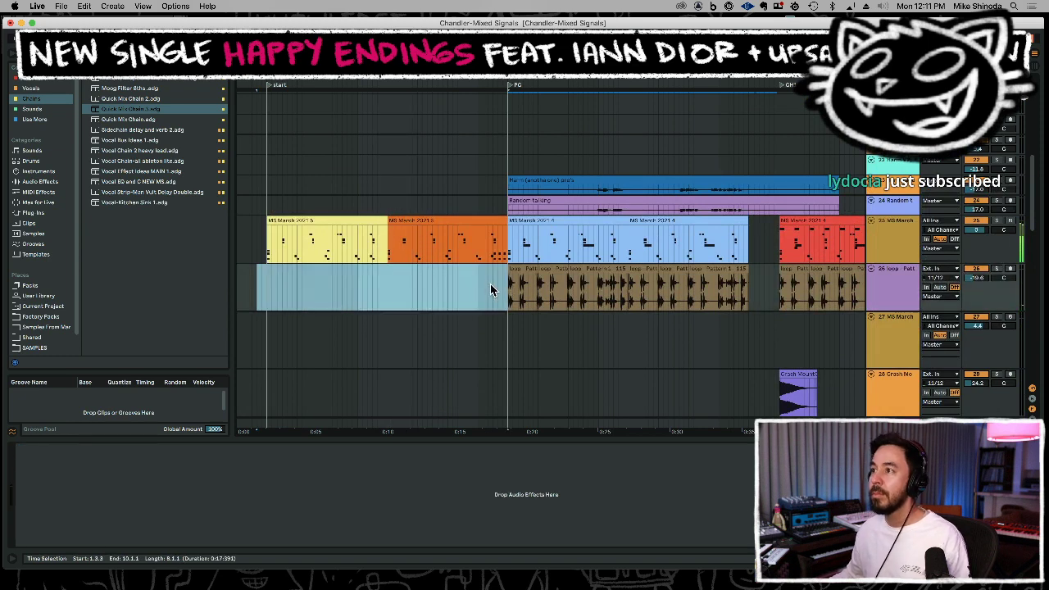
left_click(465, 301)
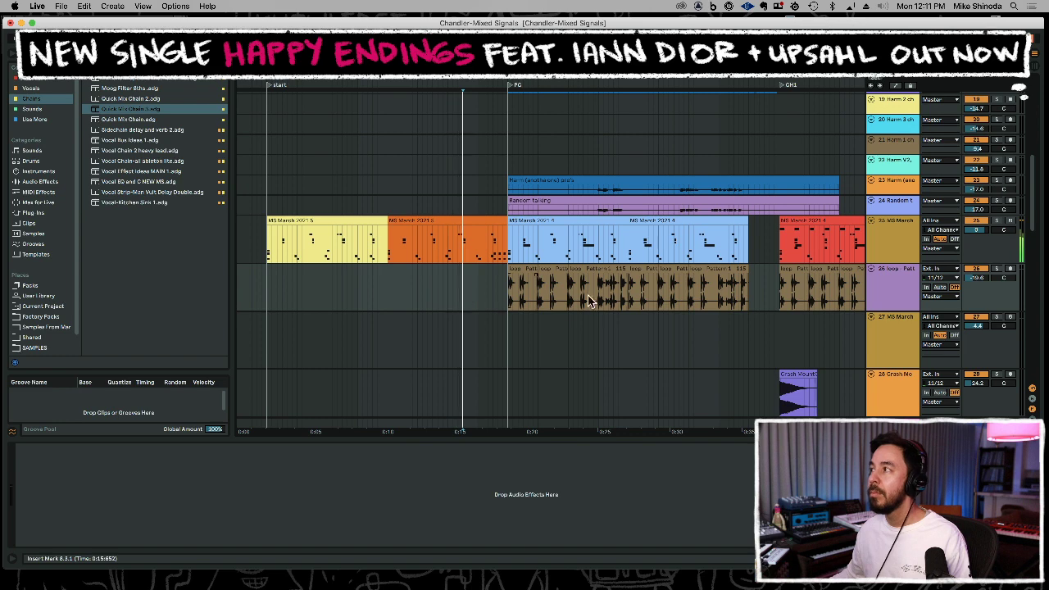
Open SerumFX on the main vox track, adjust the delay's mix and feedback during the pre-chorus, and close the plug-in.
scroll(637, 306, "up", 6)
left_click(896, 237)
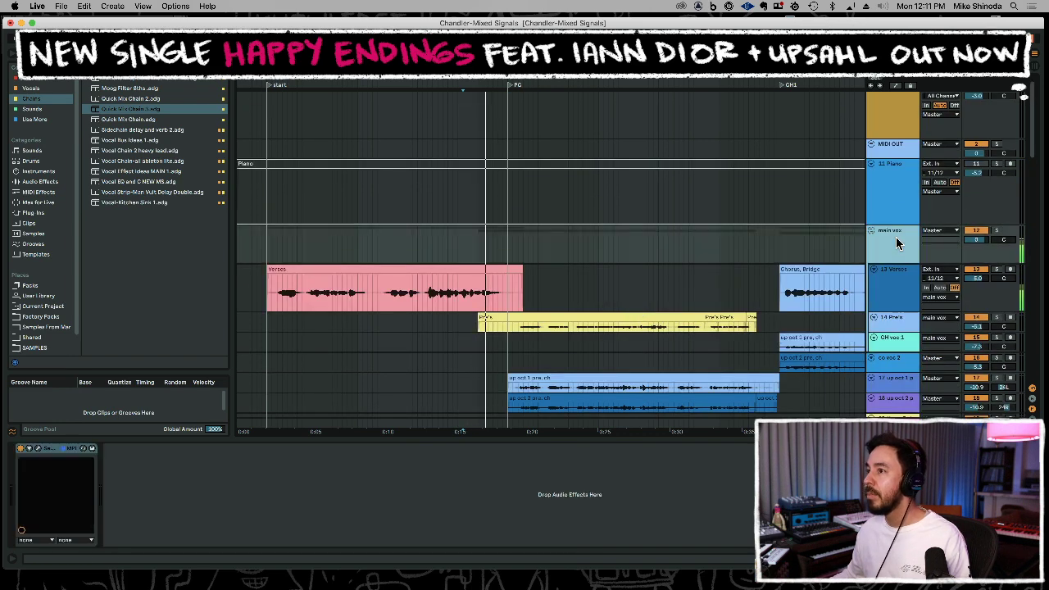
left_click(39, 449)
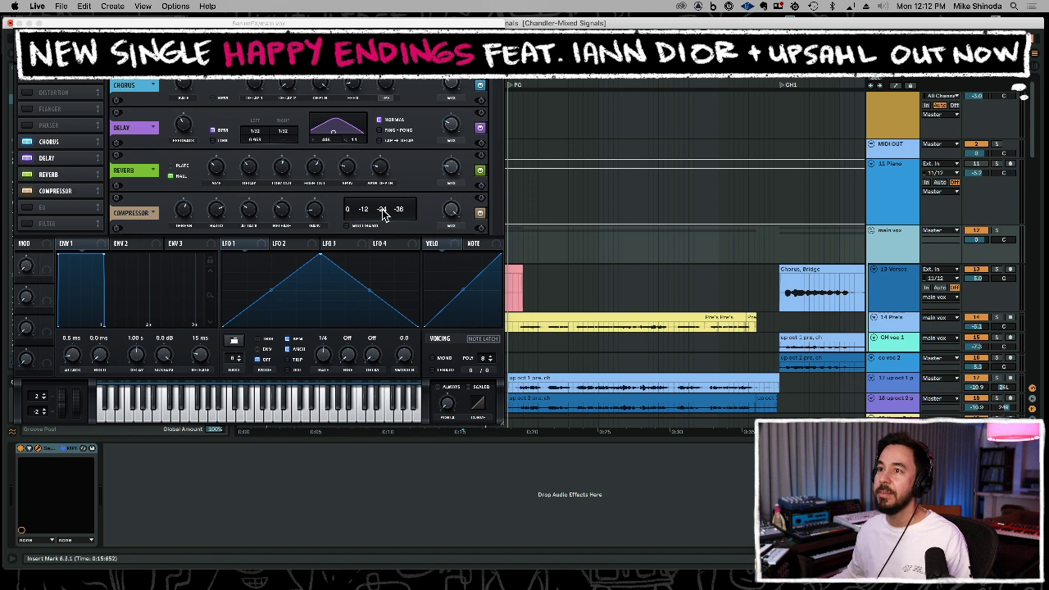
left_click(453, 172)
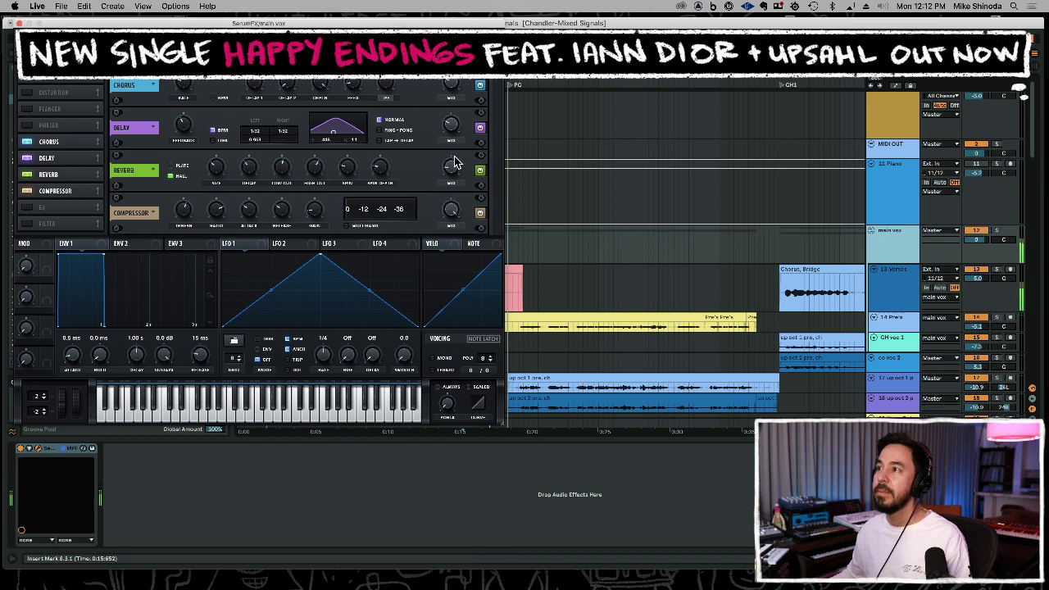
left_click_drag(452, 128, 454, 144)
key("space")
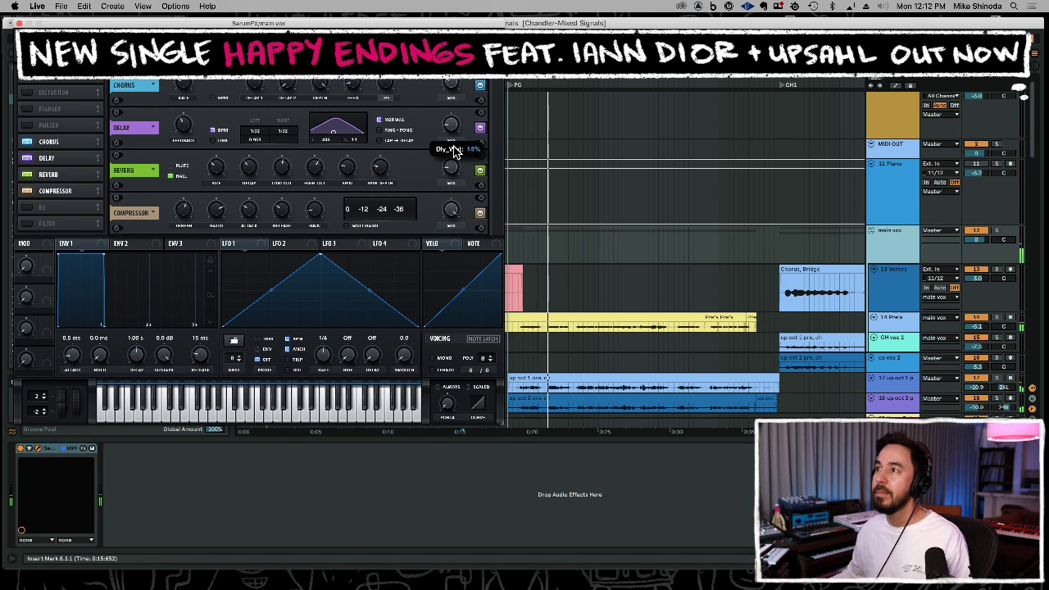
left_click_drag(181, 125, 185, 141)
mouse_move(450, 129)
left_mouse_down()
mouse_move(457, 105)
mouse_move(455, 120)
left_mouse_up()
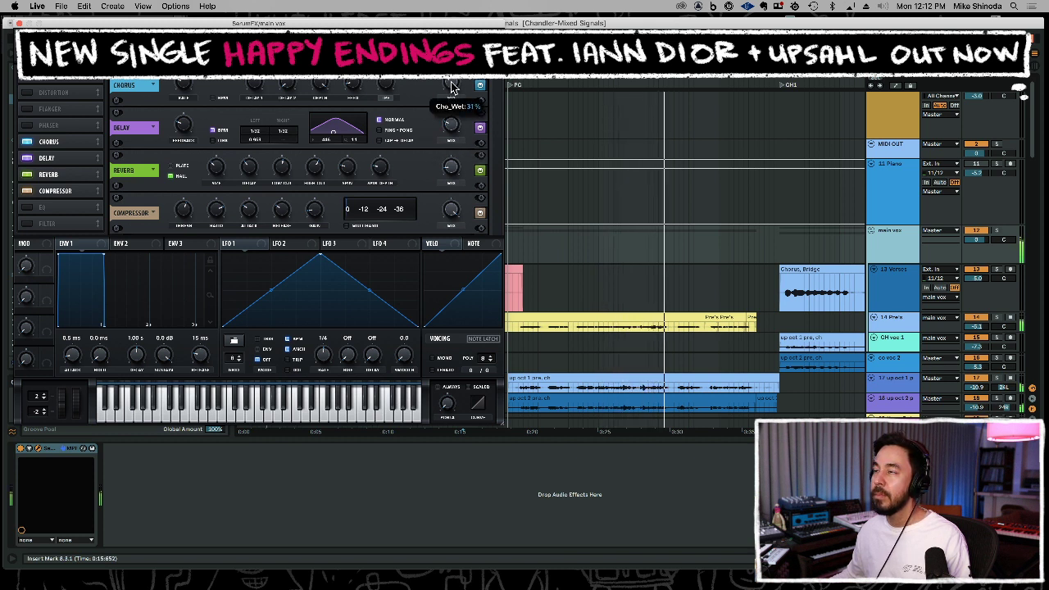
left_click(19, 23)
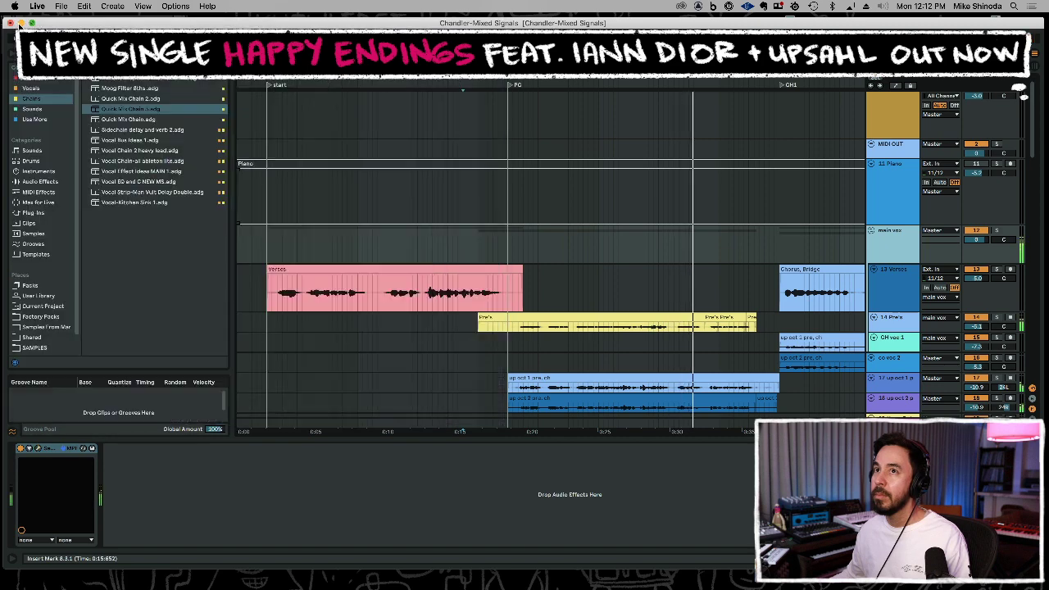
Play on through CH1 while reviewing the drum, key and guitar tracks, save the project and stop playback.
scroll(652, 176, "down", 3)
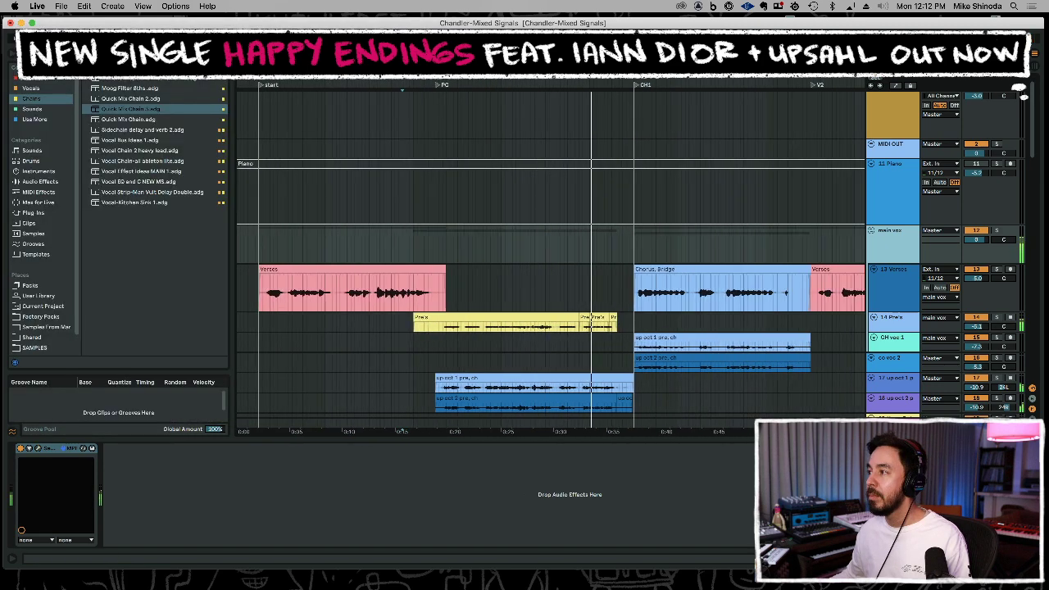
scroll(627, 279, "down", 5)
scroll(629, 285, "down", 4)
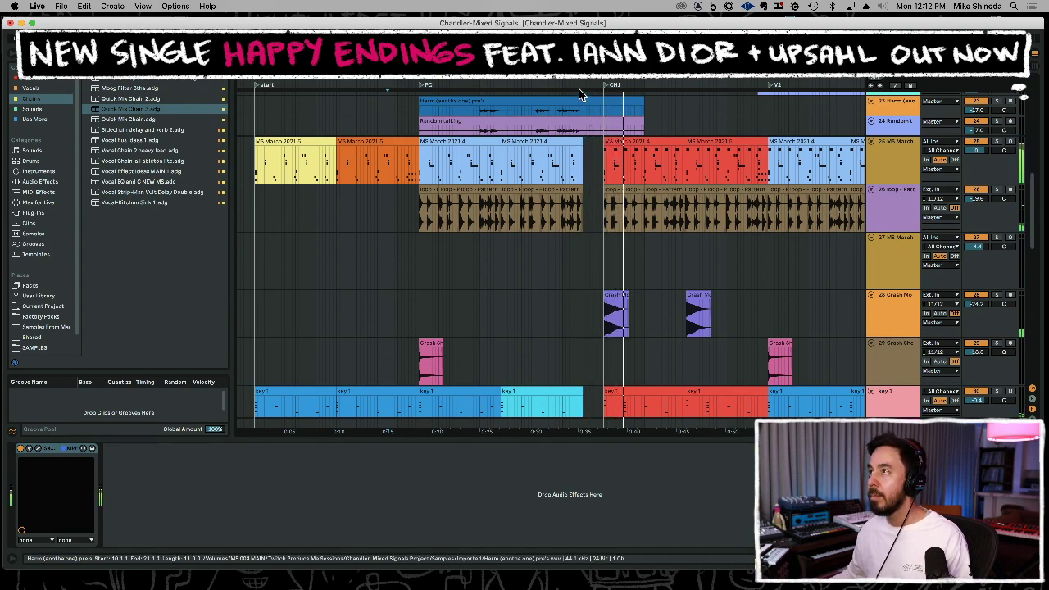
scroll(366, 211, "down", 5)
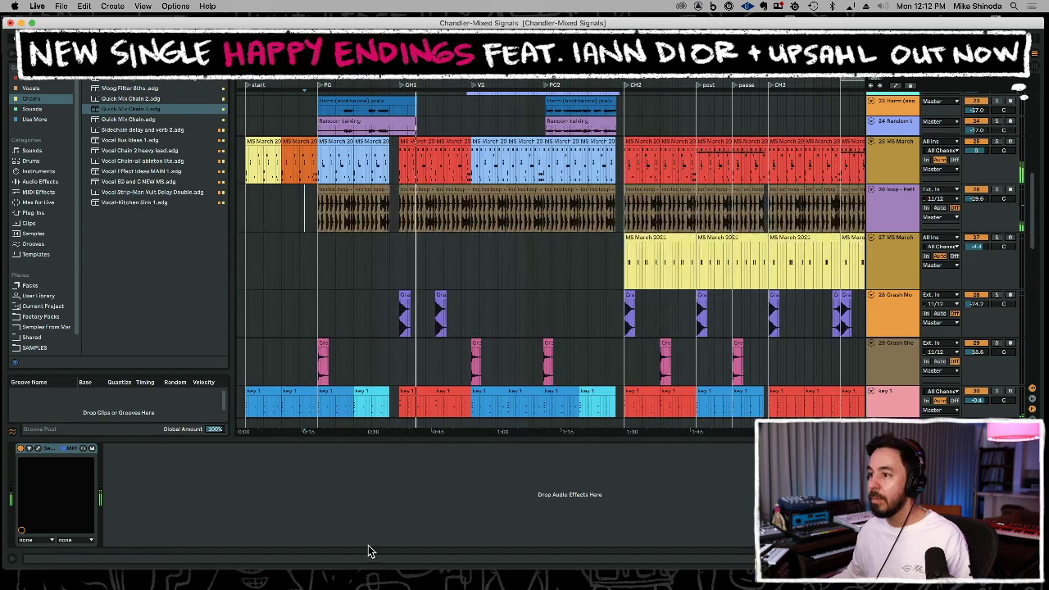
scroll(412, 383, "down", 12)
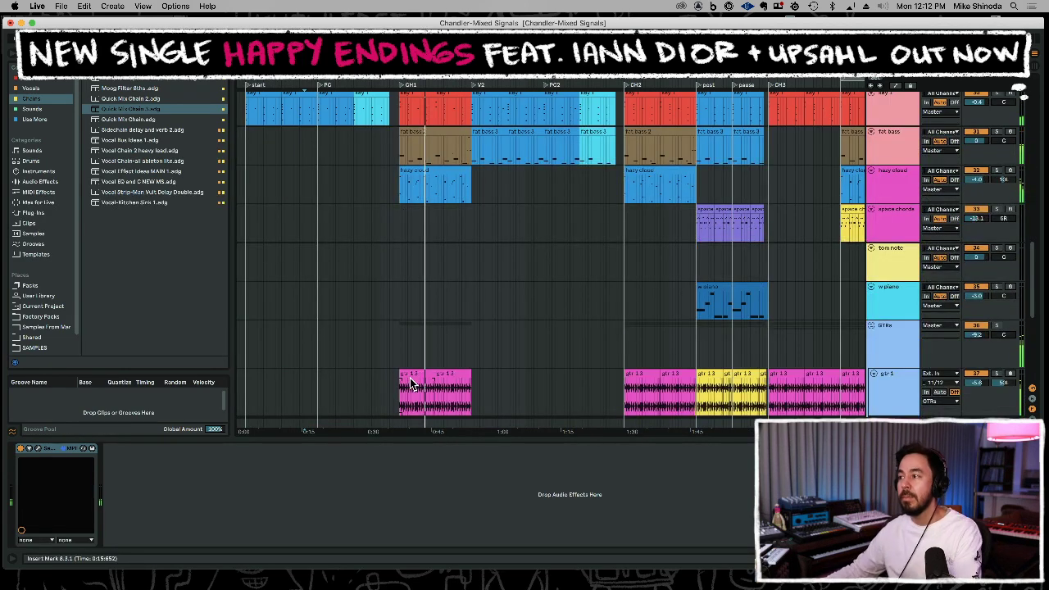
scroll(412, 381, "down", 6)
key("super+s")
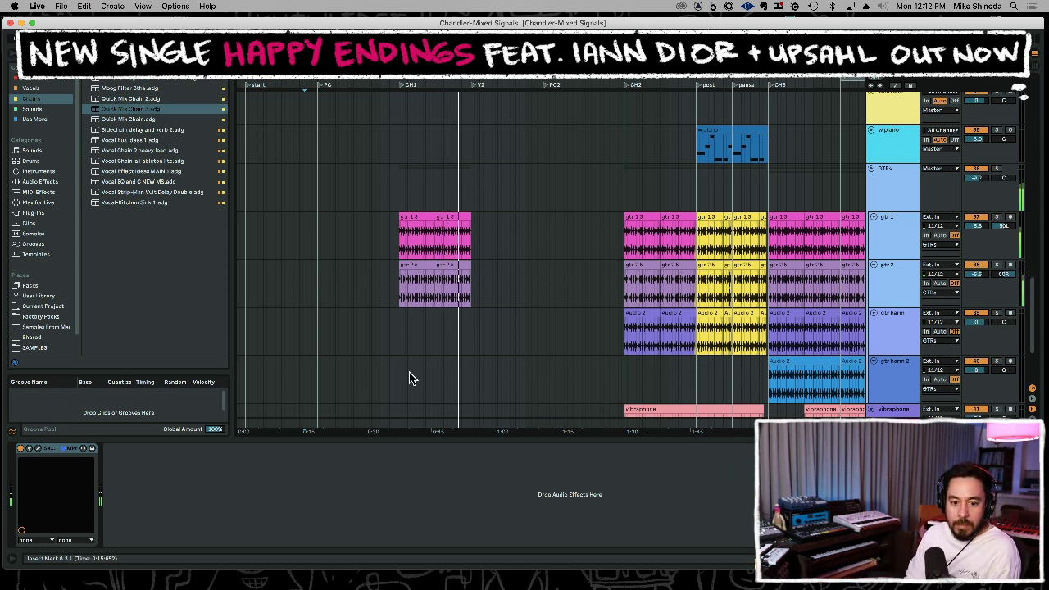
key("space")
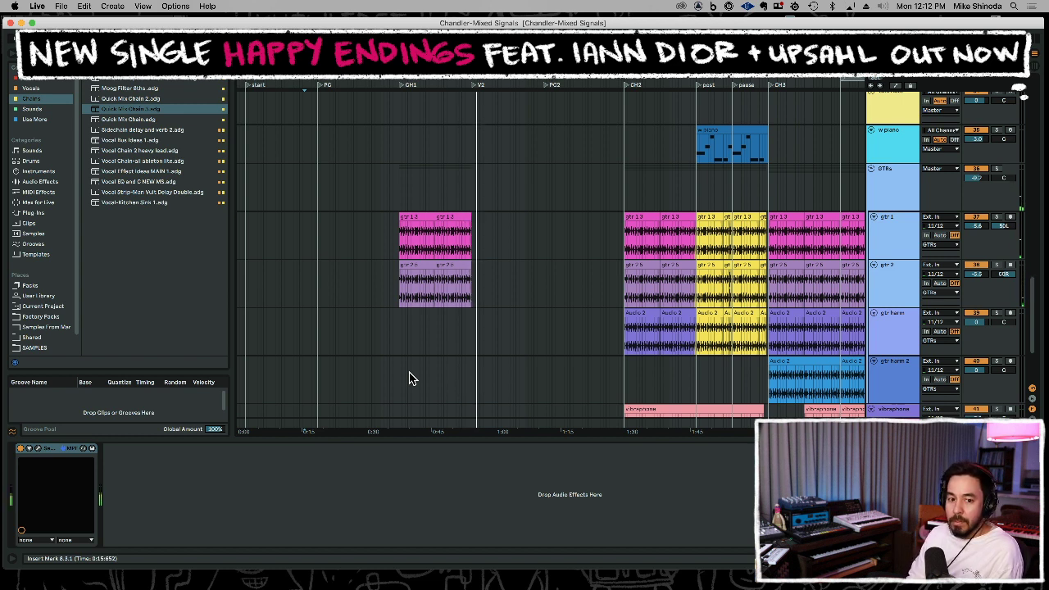
key("space")
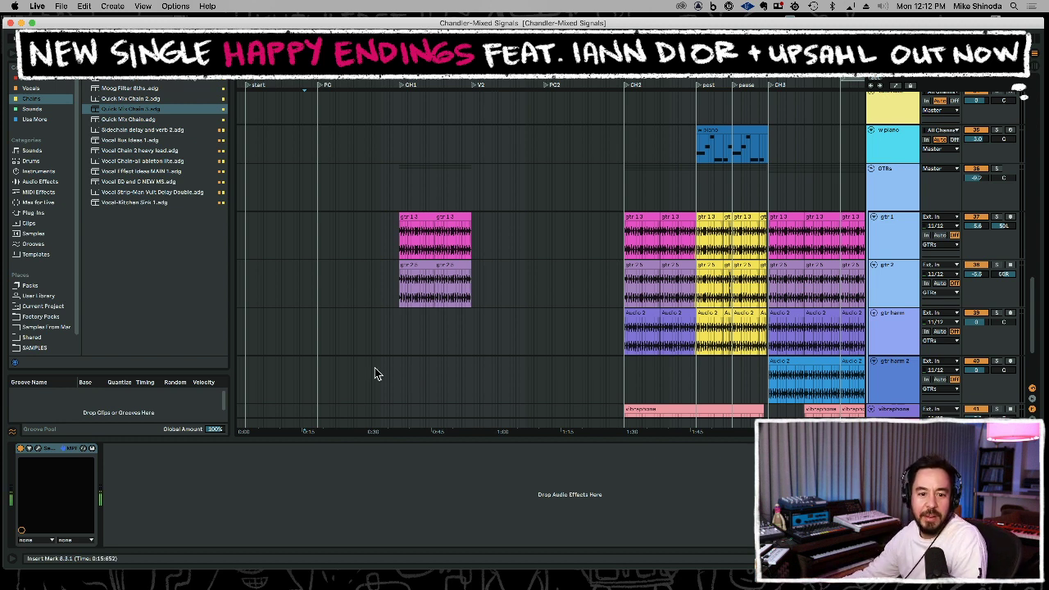
key("space")
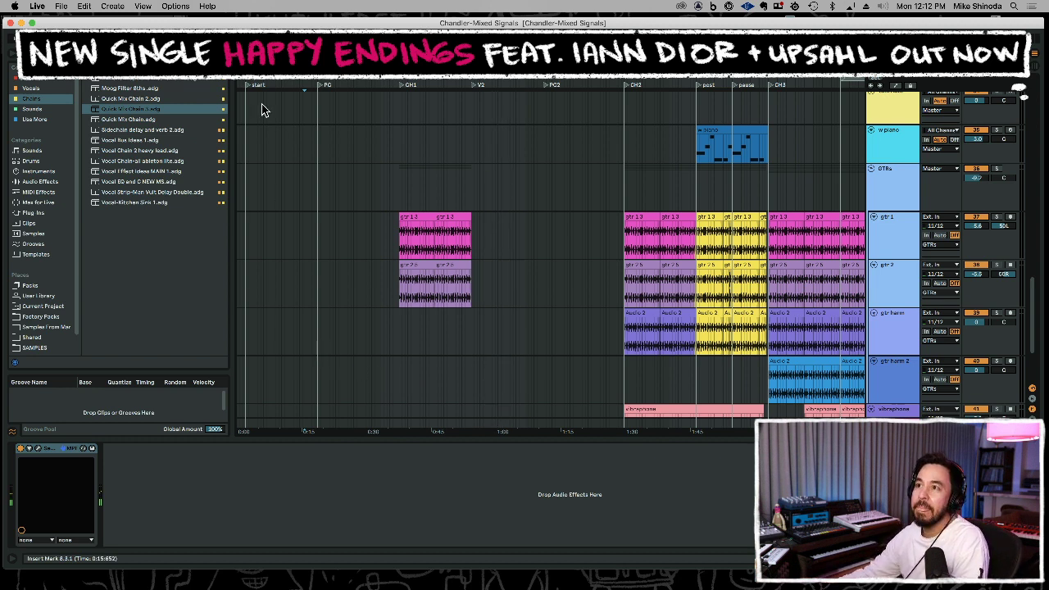
Zoom in on the song's opening and play from the start of the first key 1 clip.
left_click_drag(318, 84, 317, 365)
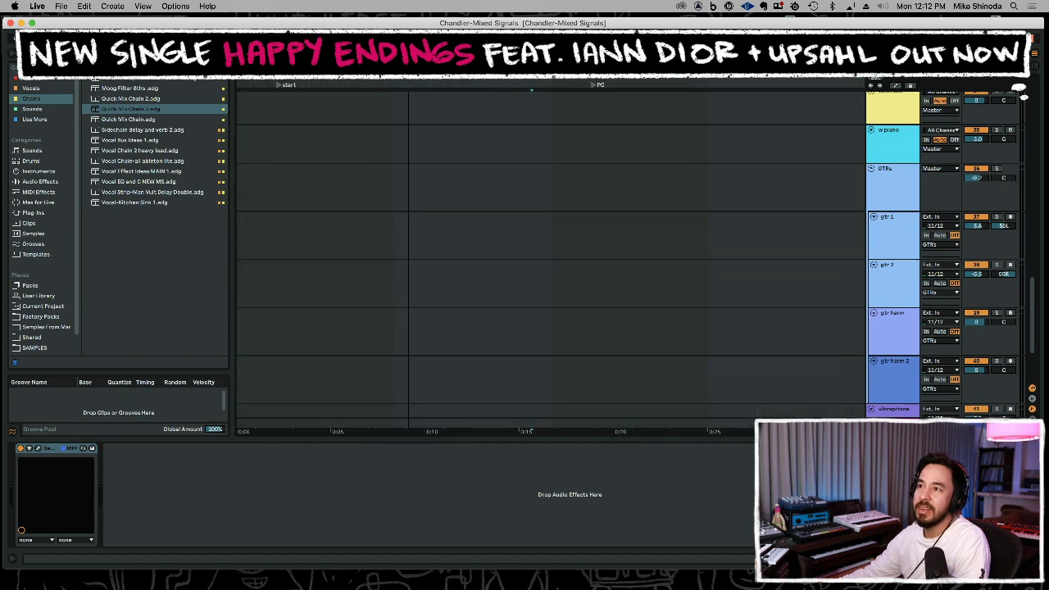
scroll(310, 365, "up", 8)
scroll(278, 361, "down", 5)
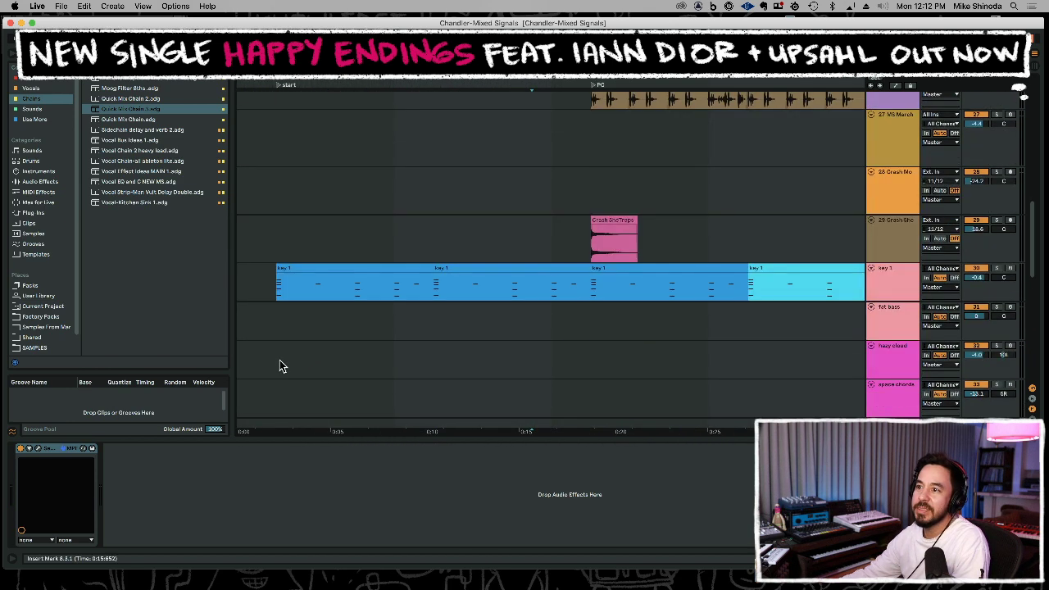
left_click(279, 285)
key("space")
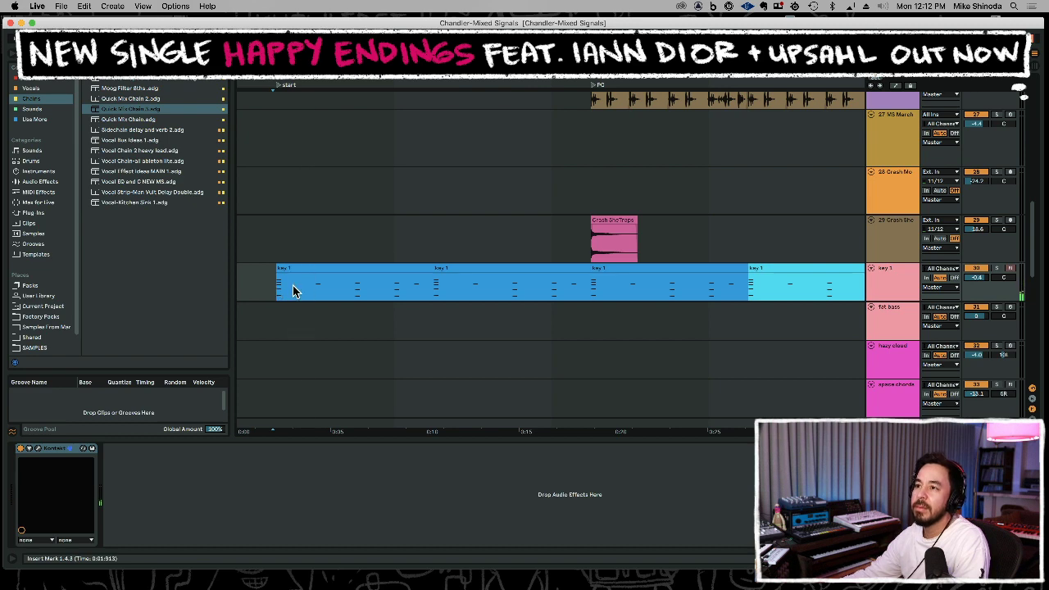
Delete the Kick BleuTails 2 note from the first MS March 2021 5 clip, replay from bar 2.1.1 and close the note editor.
scroll(304, 291, "up", 2)
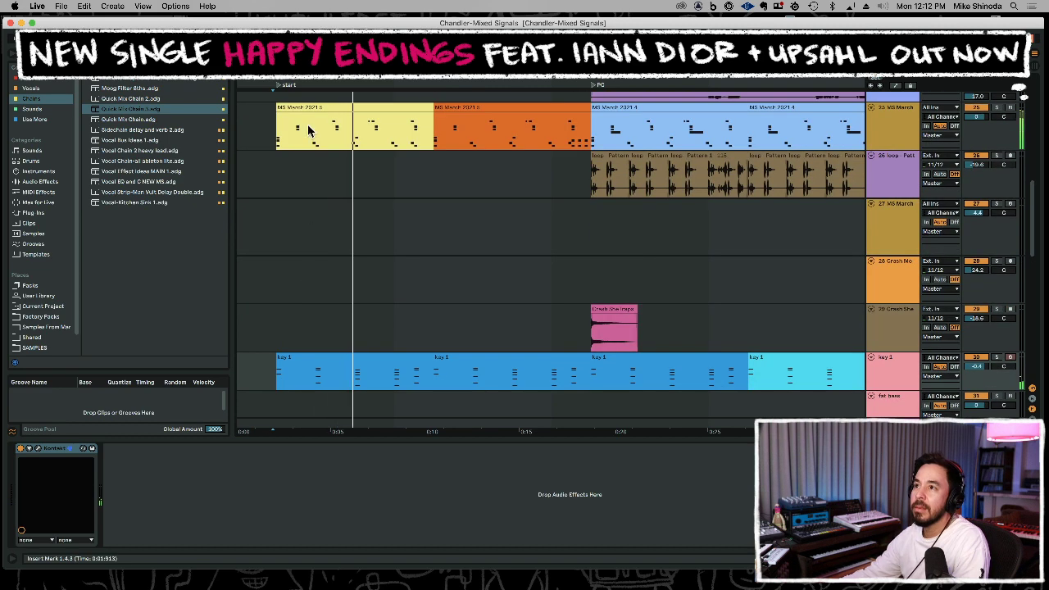
double_click(317, 105)
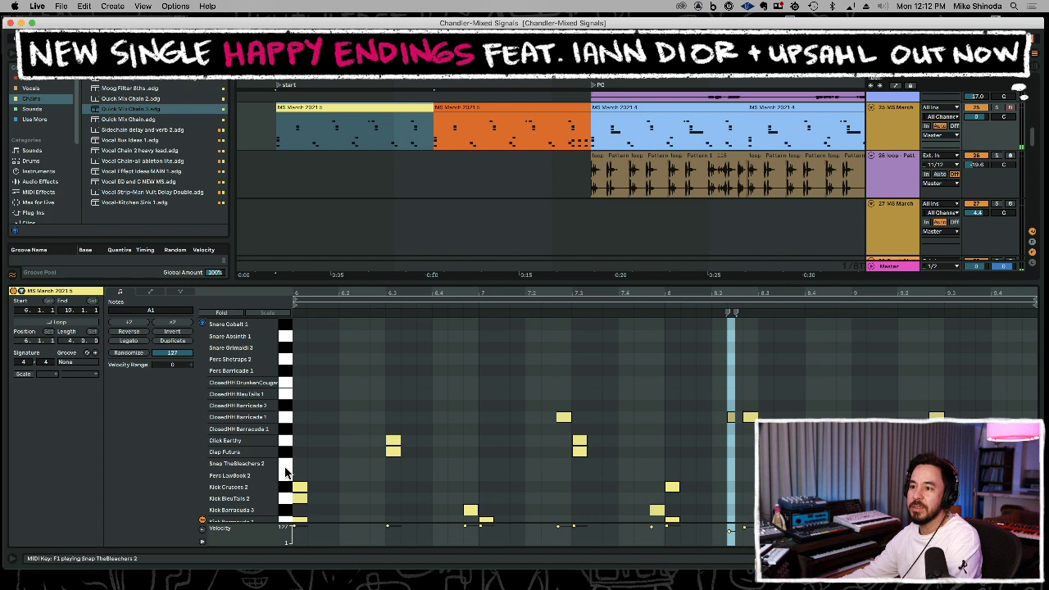
left_click(289, 490)
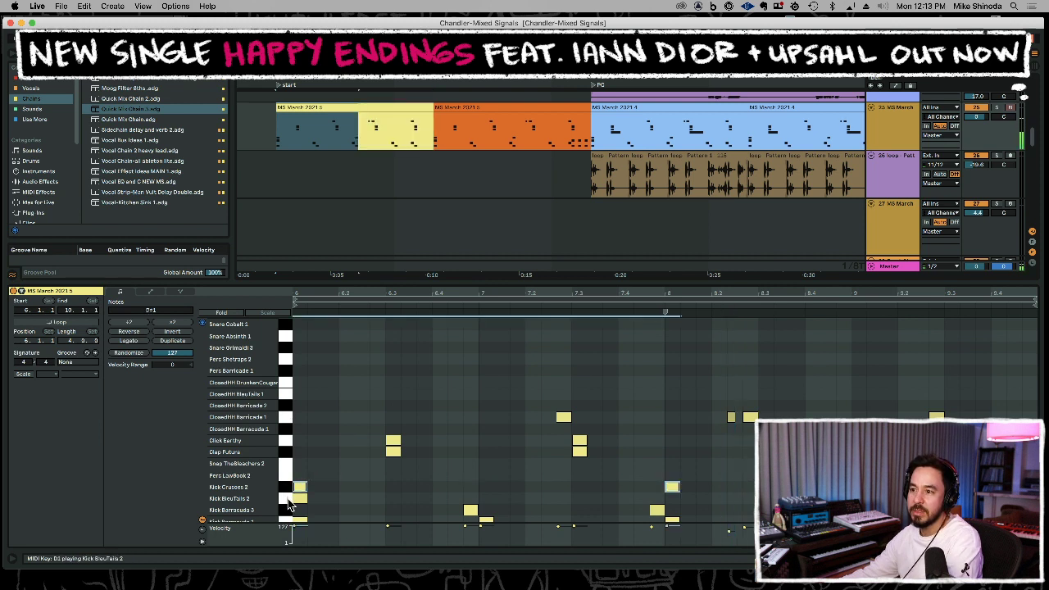
left_click(288, 500)
key("space")
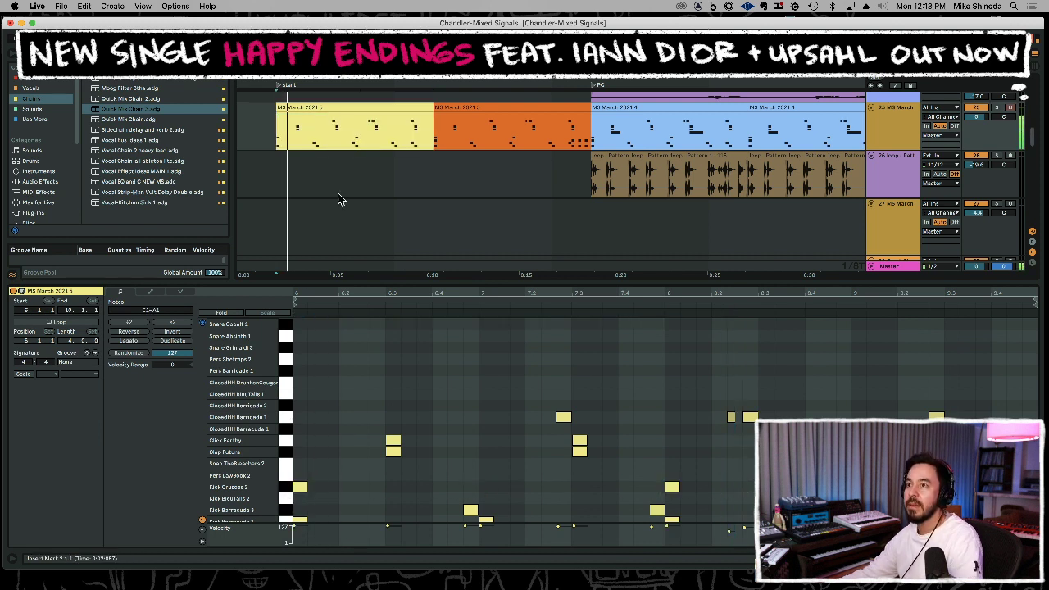
double_click(374, 281)
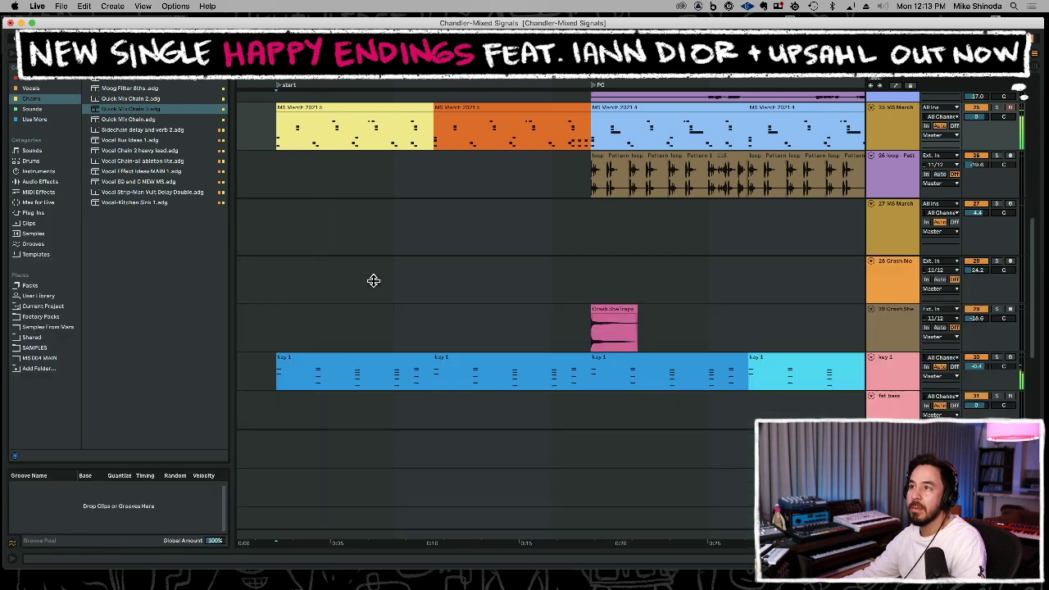
Delete the Kick BleuTails 2 note from the second MS March 2021 5 clip and close the note editor.
double_click(449, 129)
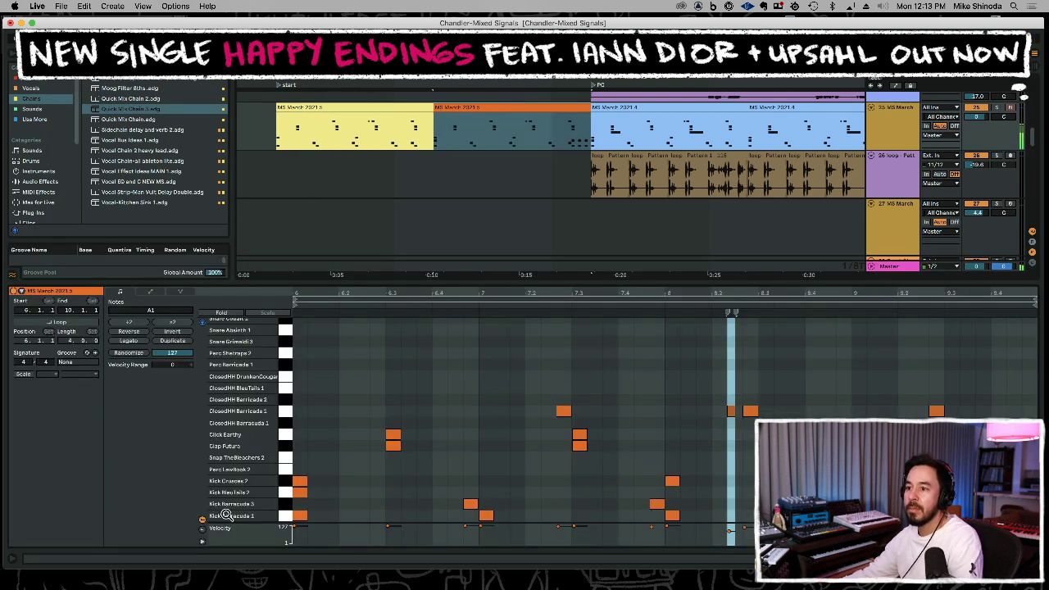
left_click(284, 493)
key("Delete")
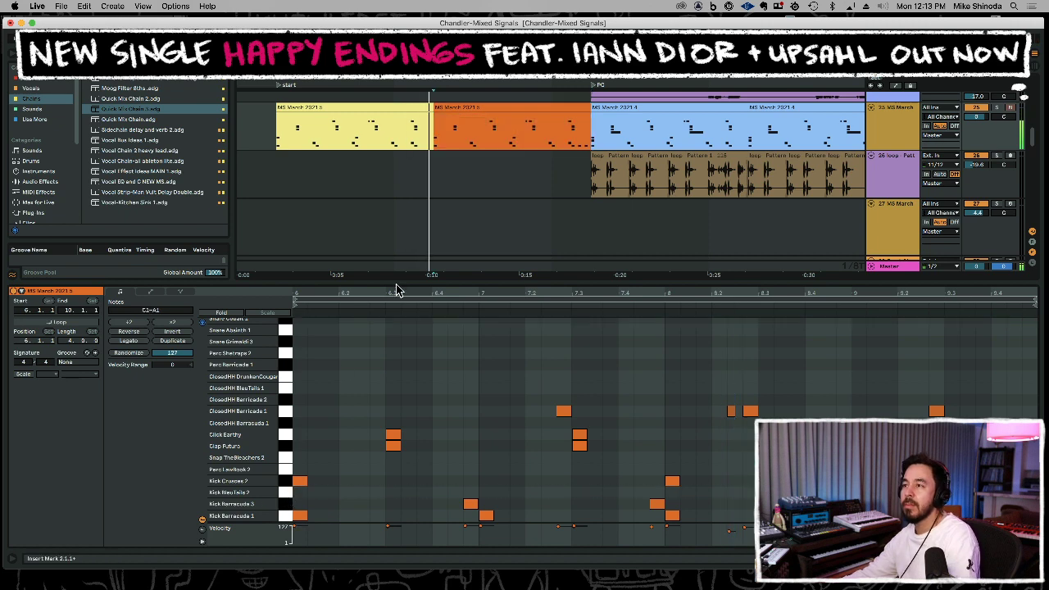
key("super+alt+l")
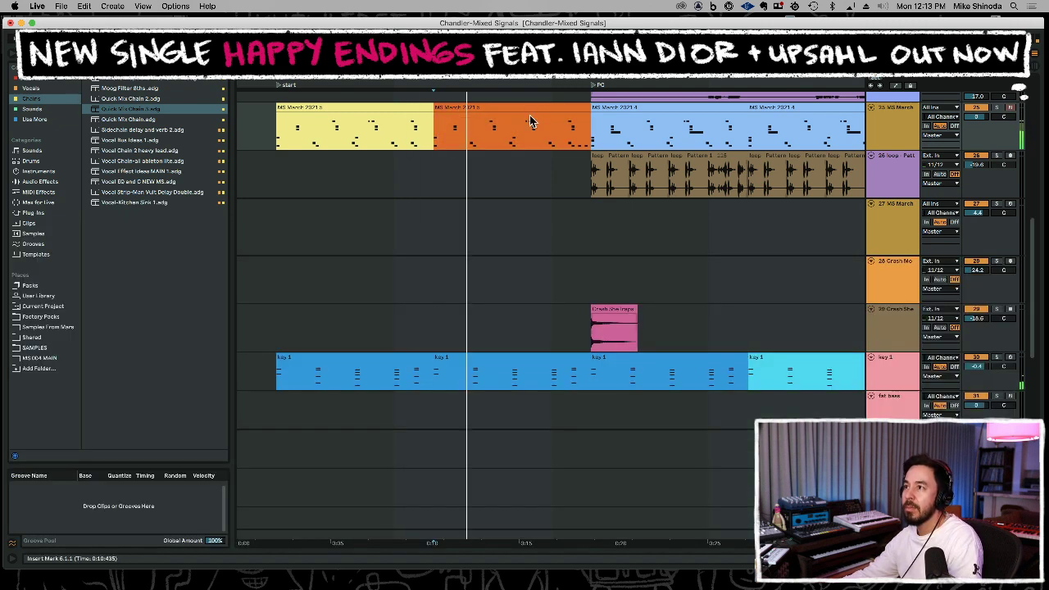
left_click_drag(544, 85, 396, 49)
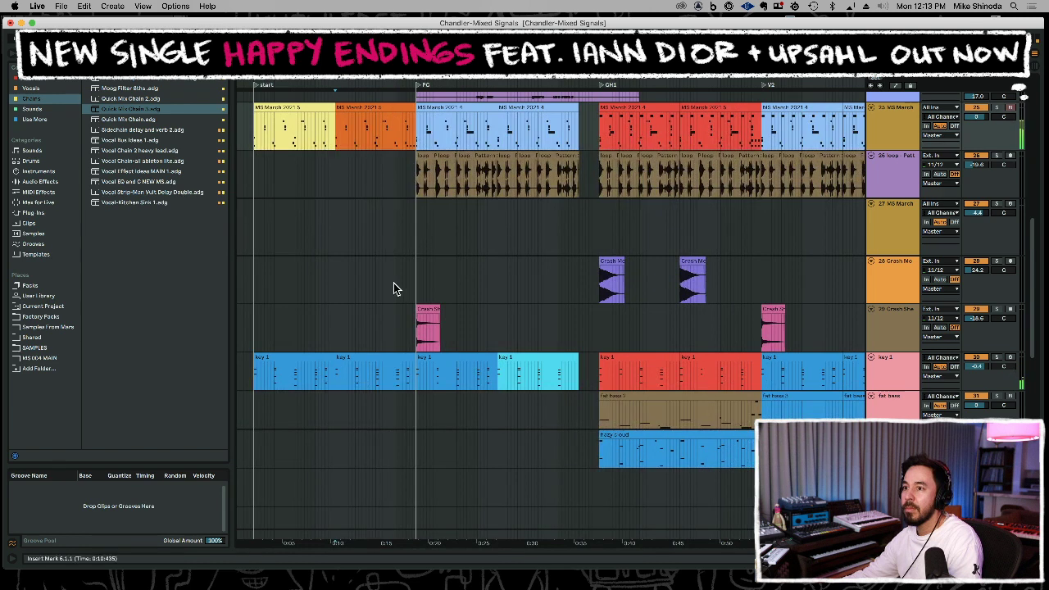
Select the first two key 1 clips and open the Kontakt instrument on the key 1 track.
left_click(305, 358)
left_click(351, 358, "shift")
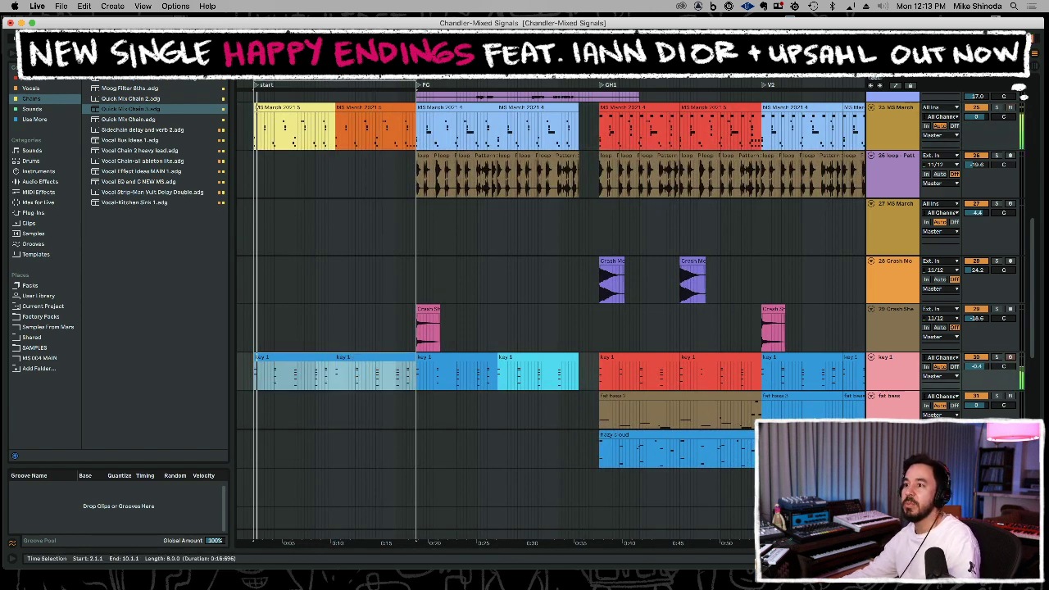
key("0")
double_click(900, 378)
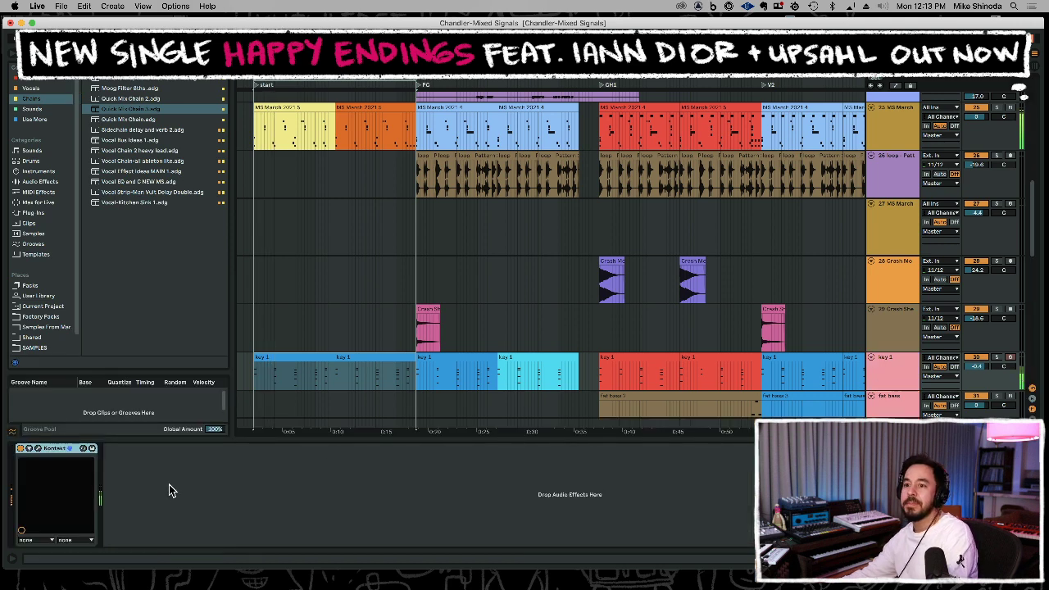
left_click(38, 451)
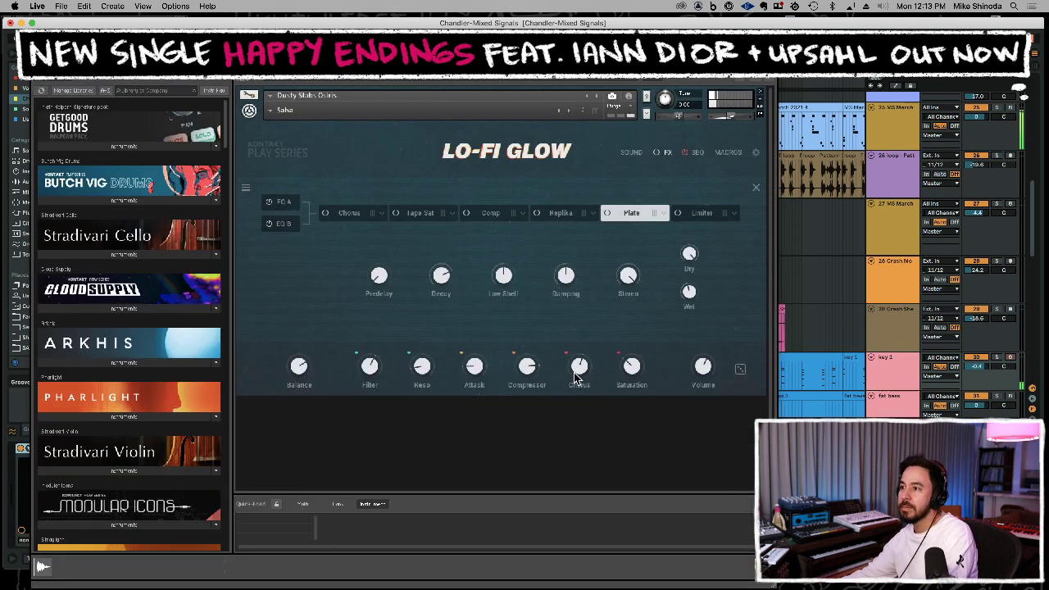
Review Lo-Fi Glow's Replika and Plate effects and replace the Plate effect with Reverb.
left_click(562, 214)
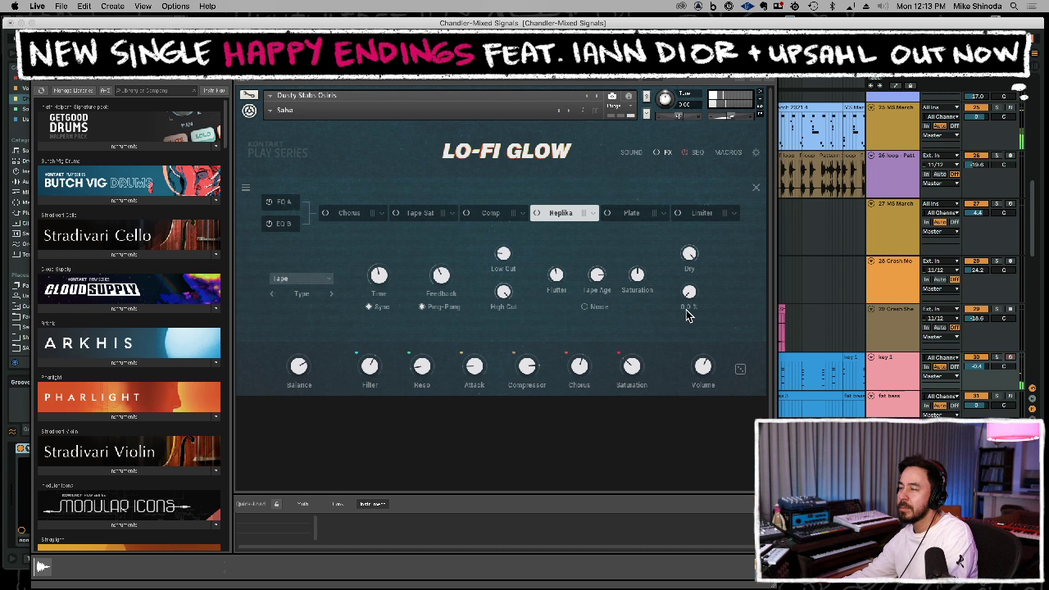
left_click(631, 215)
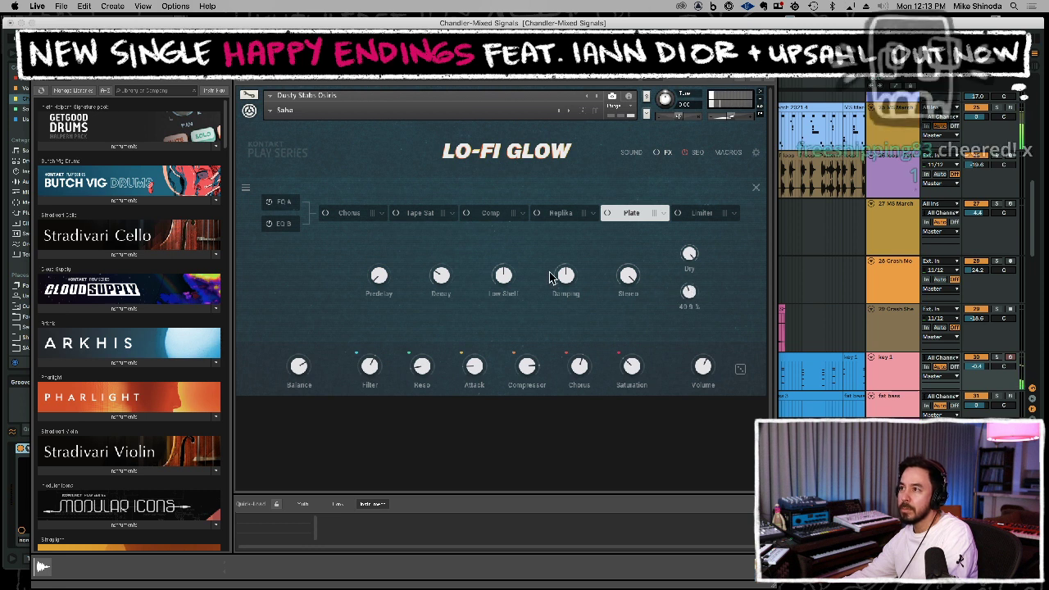
left_click(665, 213)
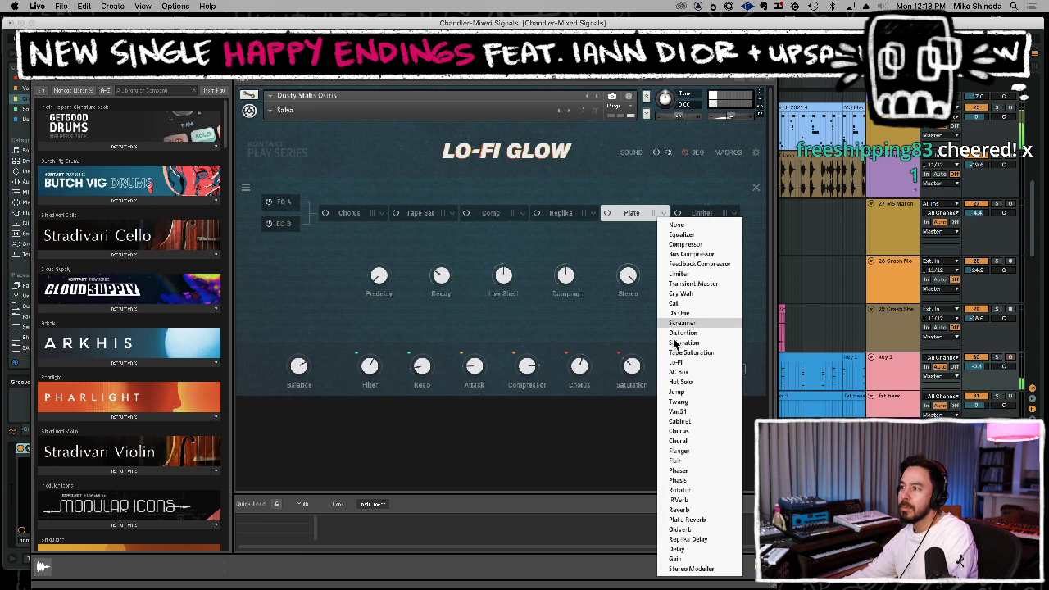
left_click(689, 509)
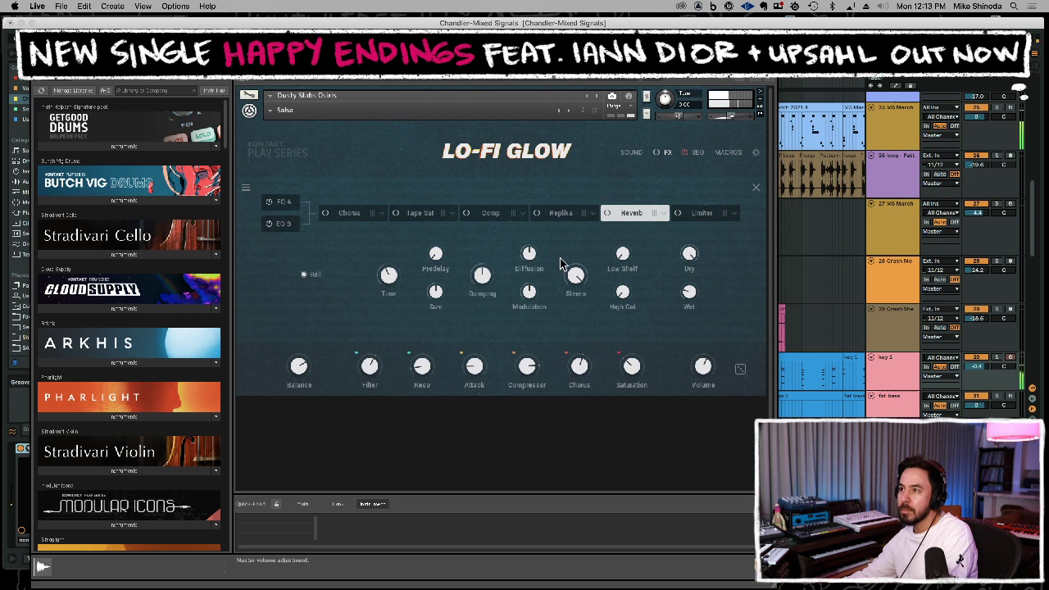
Raise the Replika delay's Wet amount and lower its High Cut while the keys play.
left_click(565, 215)
left_click_drag(692, 291, 695, 281)
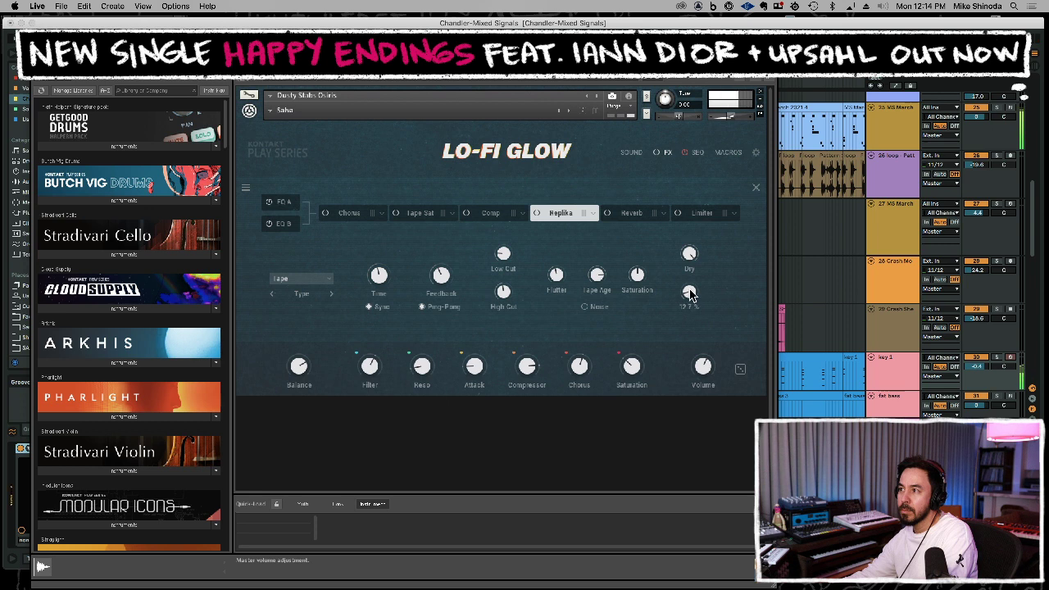
left_click_drag(690, 291, 628, 300)
Reduce the Reverb's Wet and Damping amounts, raise its Low Shelf and set its High Cut to 18.4 %.
left_click(630, 215)
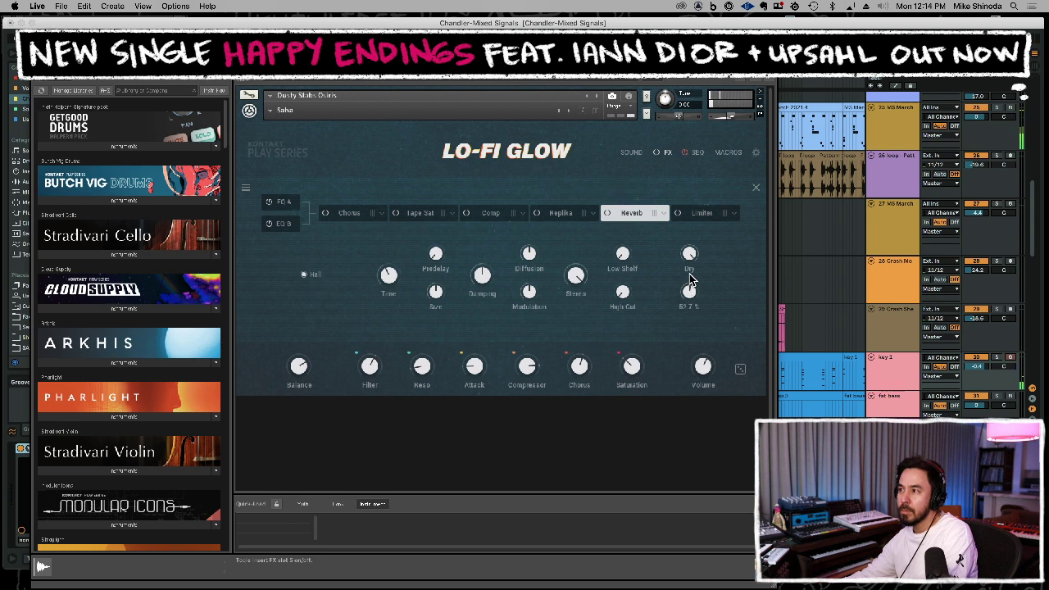
left_click_drag(690, 276, 690, 293)
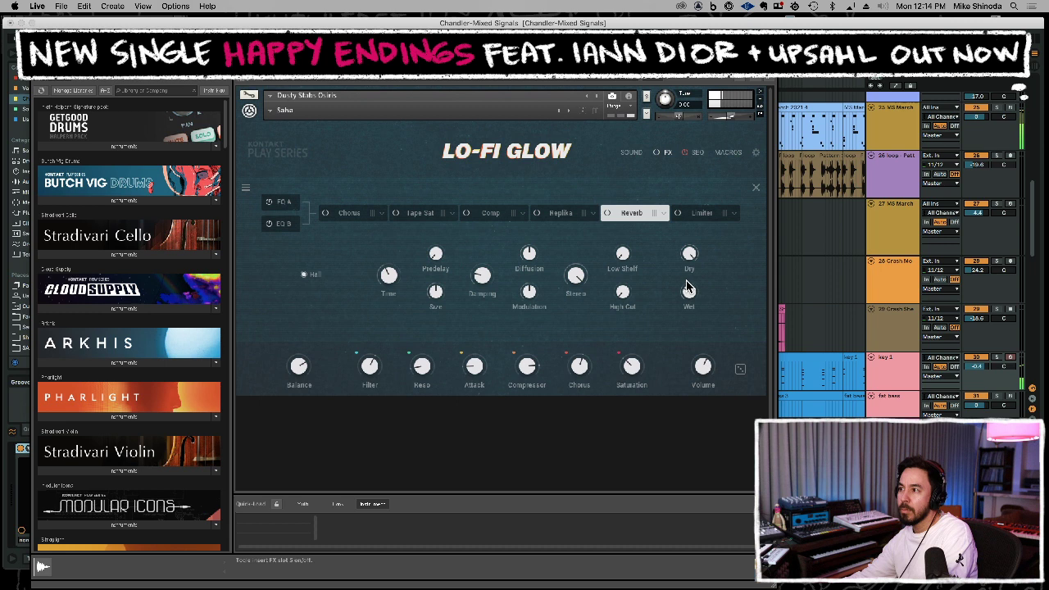
left_click_drag(688, 293, 689, 291)
left_click_drag(623, 256, 625, 226)
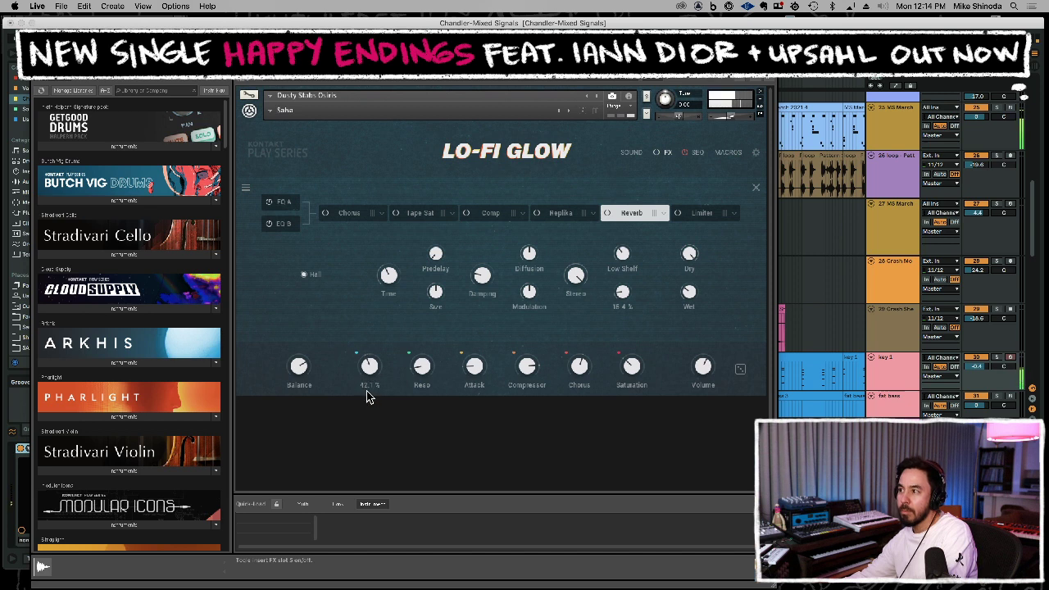
Expose the Filter macro as a configured parameter of the Kontakt device, set it to 41.7 % and close the plug-in window.
left_click_drag(368, 391, 369, 389)
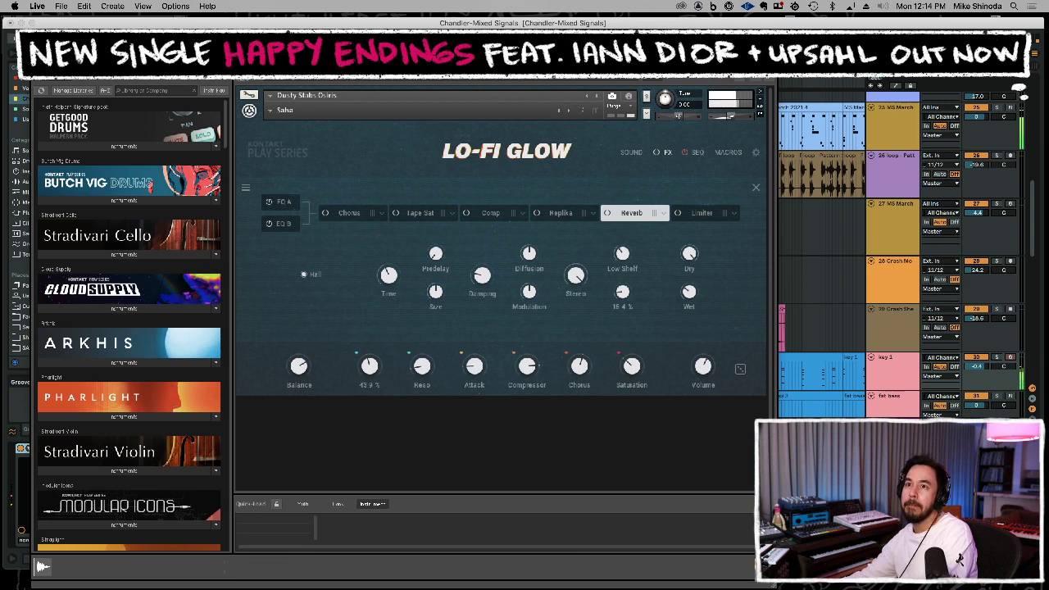
left_click(39, 77)
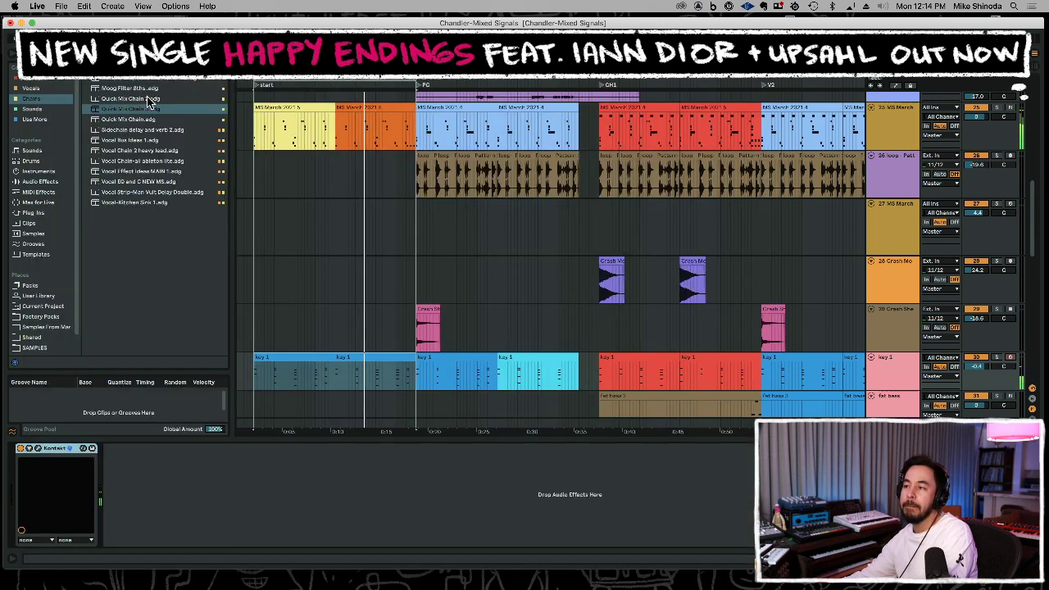
left_click(37, 449)
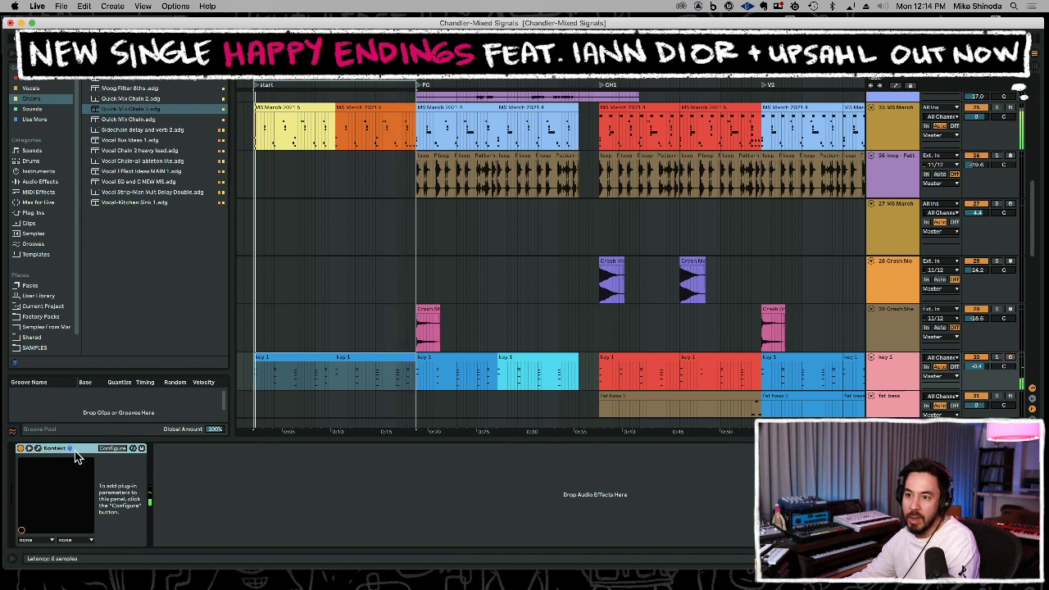
left_click(118, 450)
left_click_drag(367, 370, 371, 358)
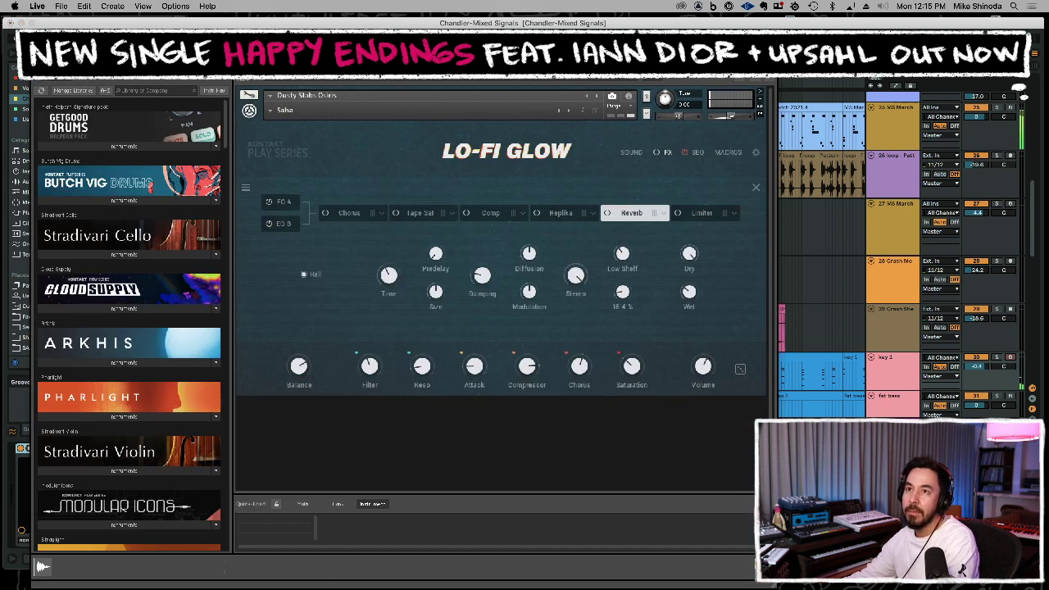
left_click(40, 37)
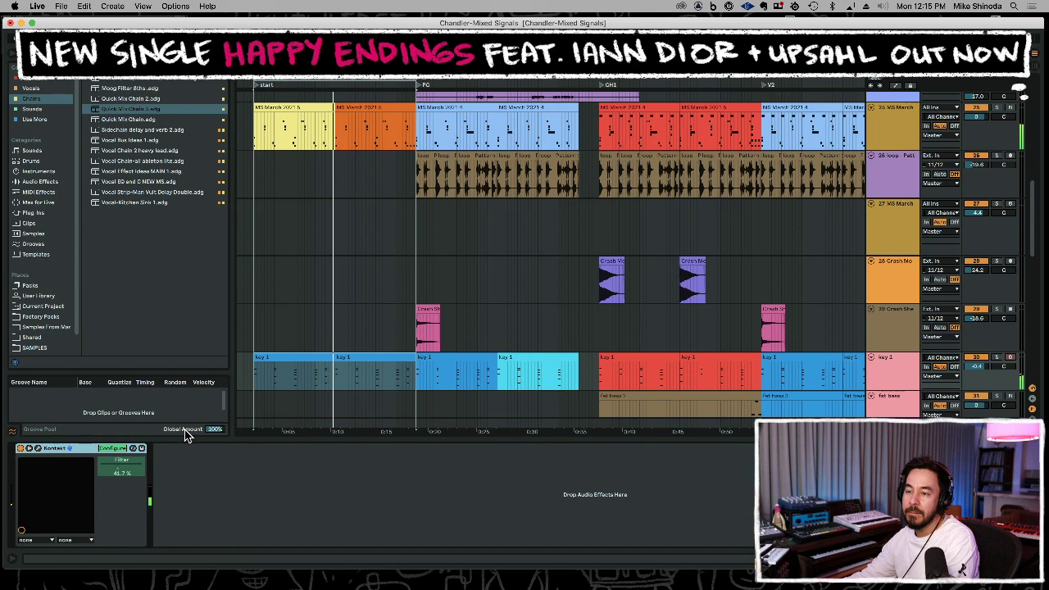
Show the automation lanes and raise key 1's Filter automation to about 51 % across the PC section.
left_click(895, 85)
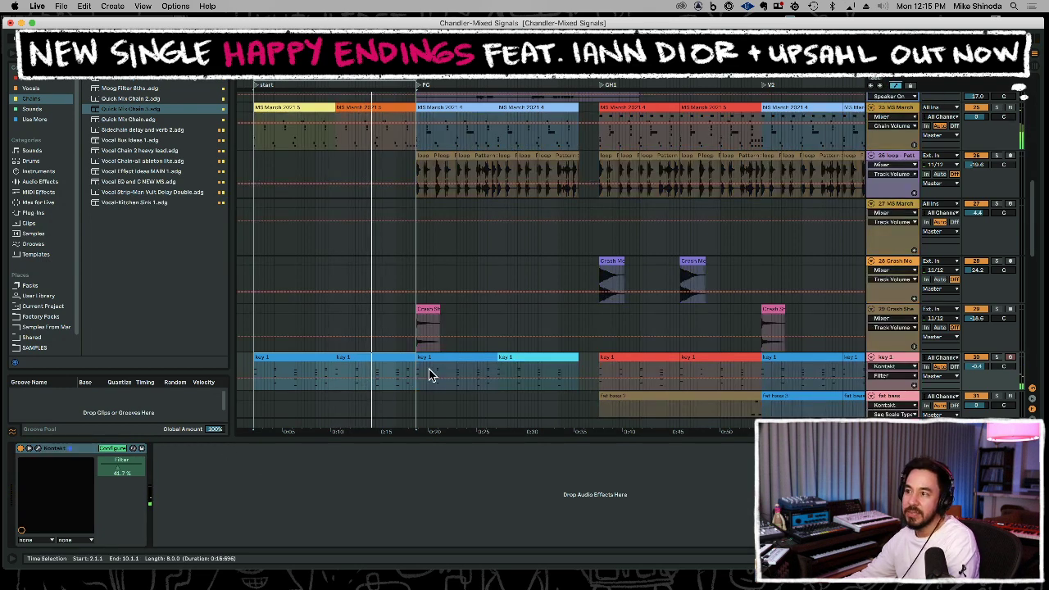
left_click(419, 387)
left_click_drag(418, 370, 590, 368)
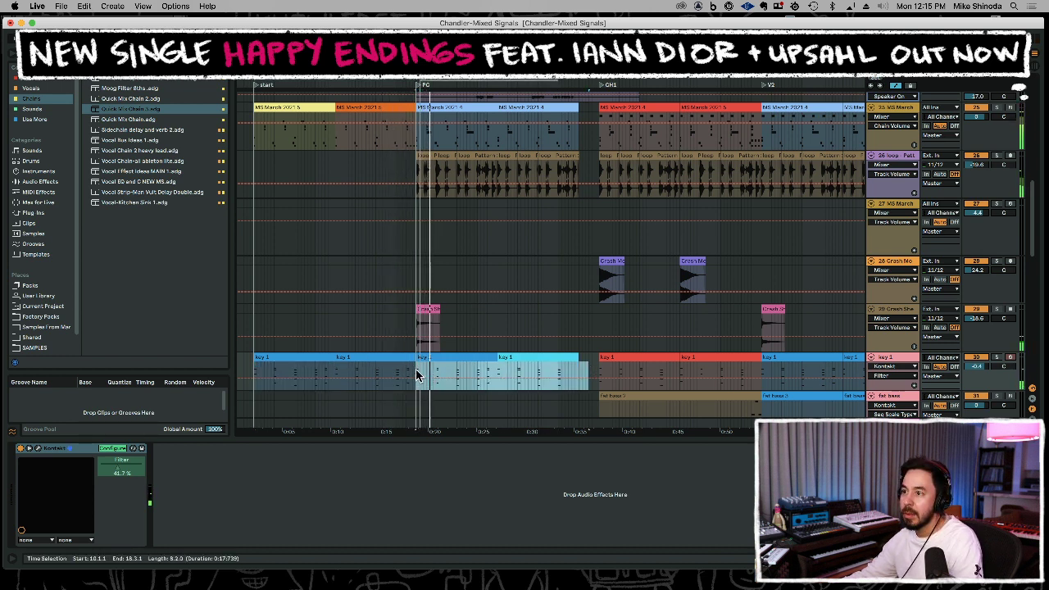
left_click_drag(418, 379, 419, 375)
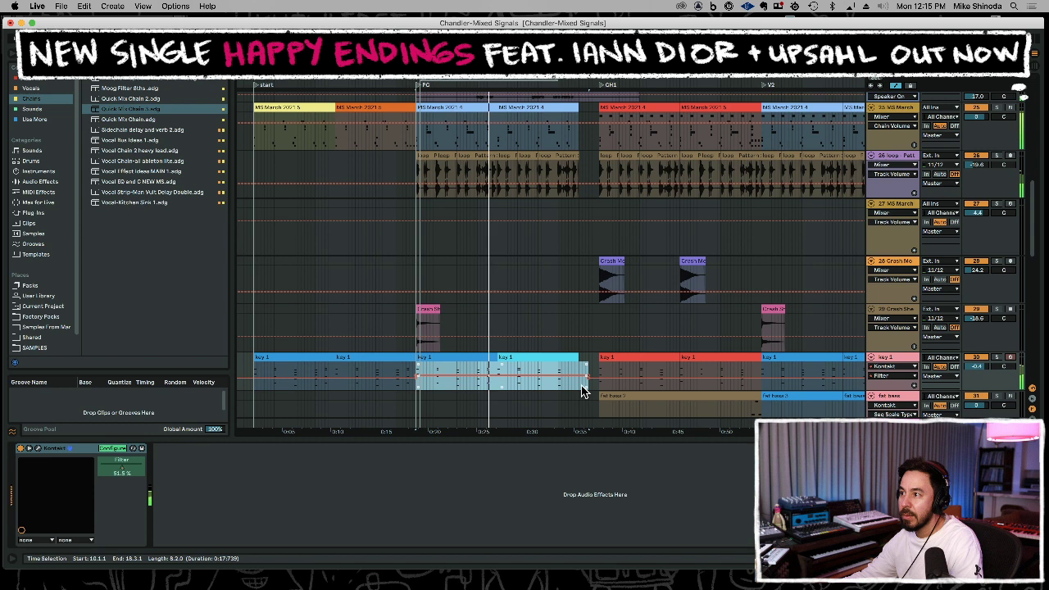
Raise key 1's Filter automation to about 67 % from the start of CH1.
left_click(497, 389)
left_click_drag(497, 390, 668, 387)
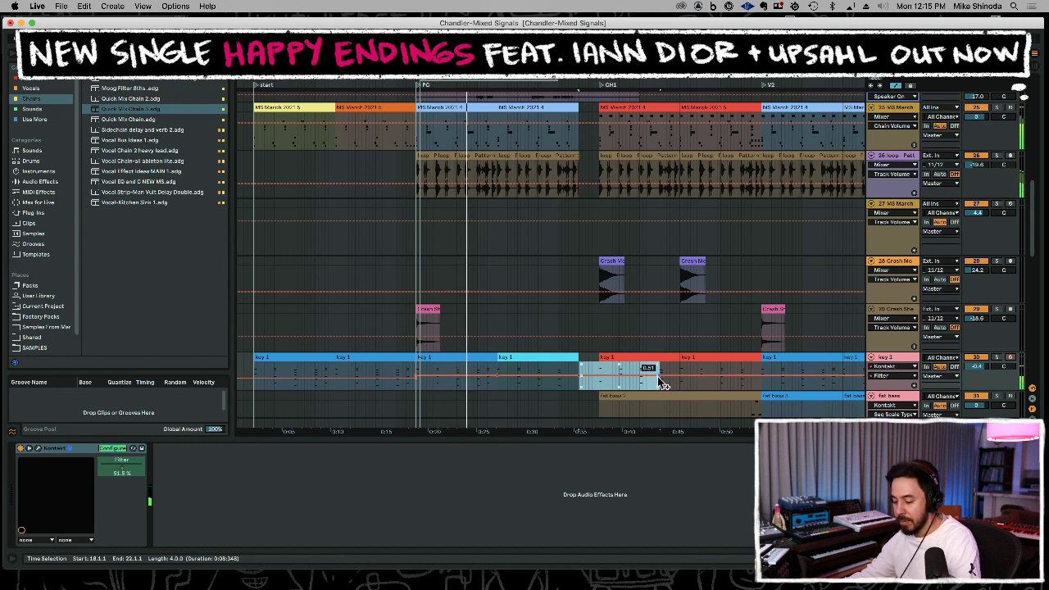
left_click(604, 377)
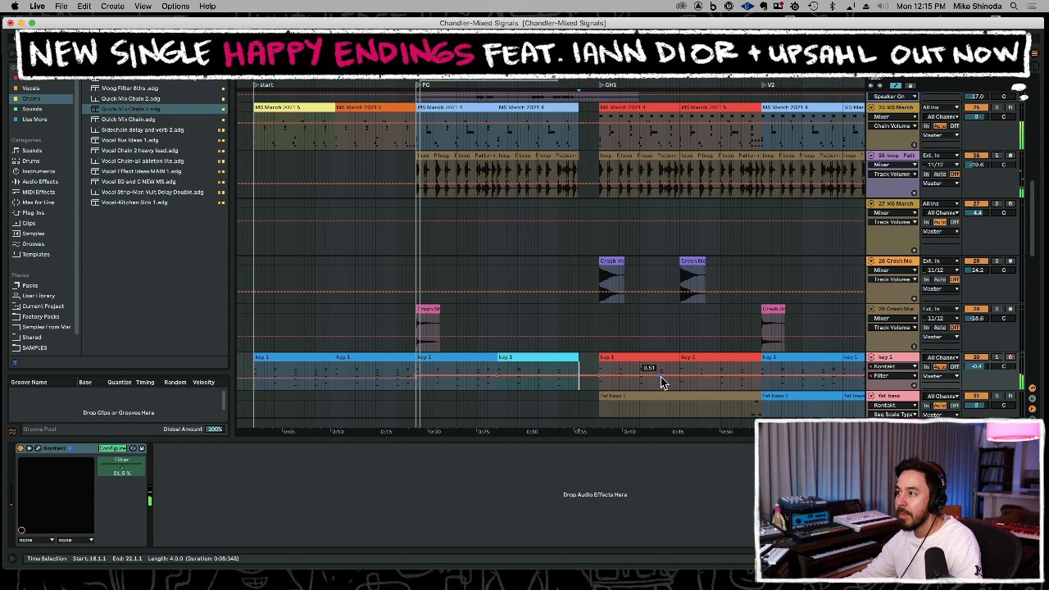
left_click_drag(615, 378, 591, 364)
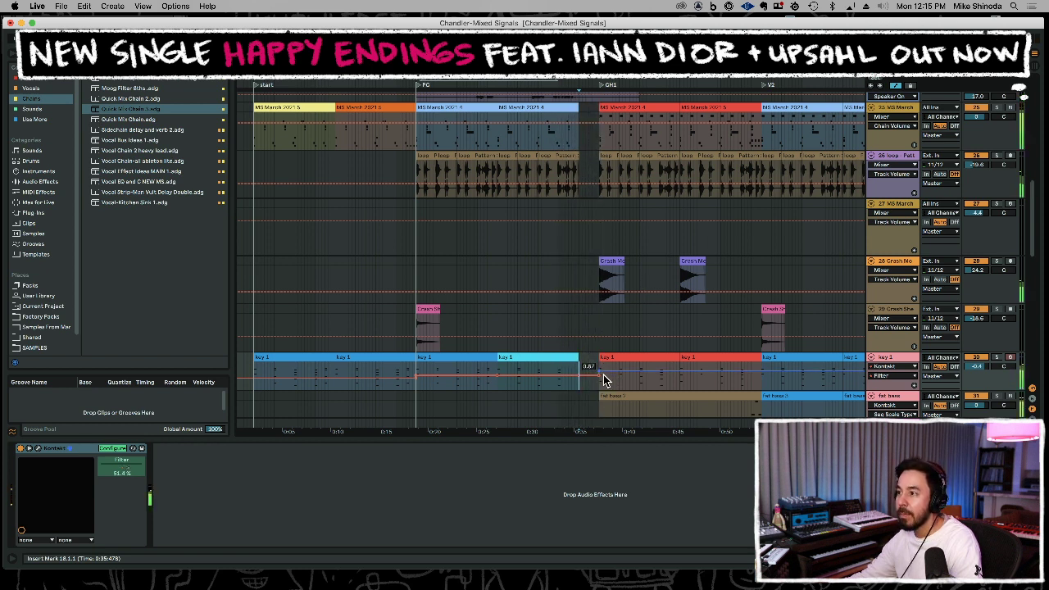
Duplicate key 1's Filter automation from bars 2.1.1 to 27.1.1 onto the section starting at V2.
left_click_drag(621, 80, 442, 53)
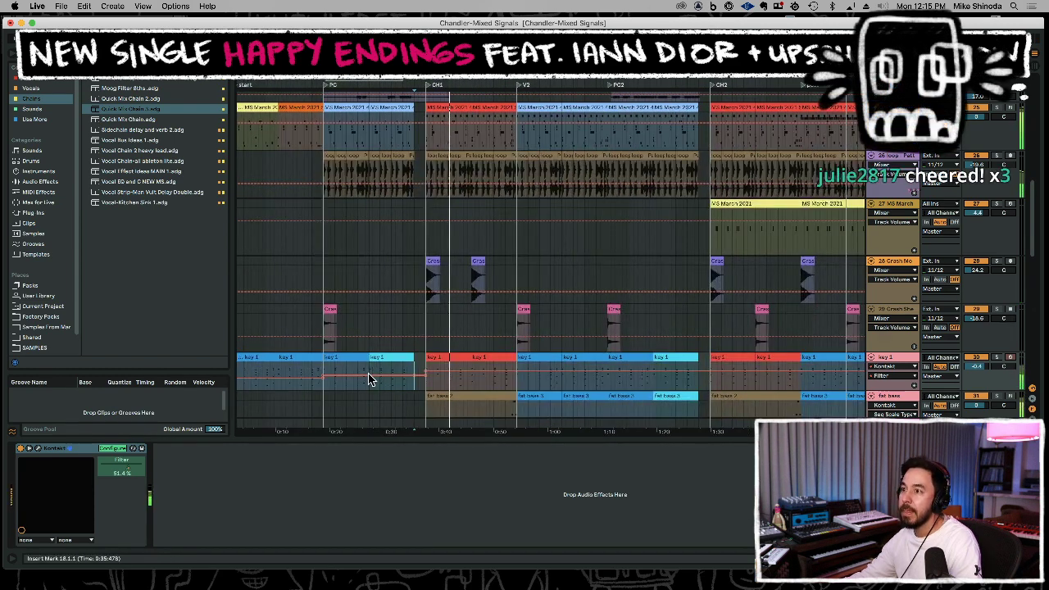
left_click_drag(351, 81, 334, 64)
left_click_drag(246, 391, 465, 388)
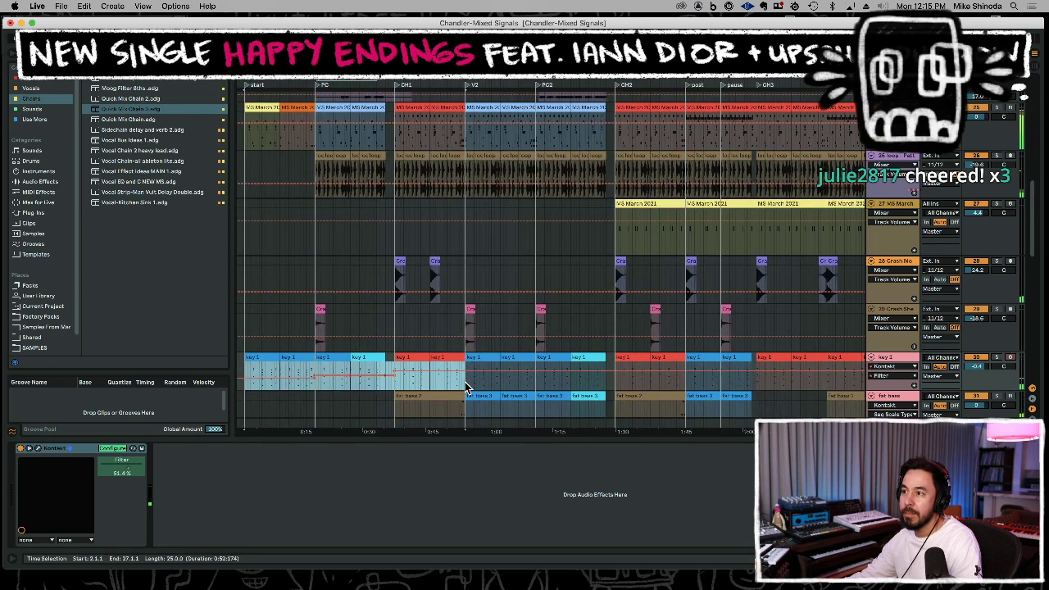
key("super+d")
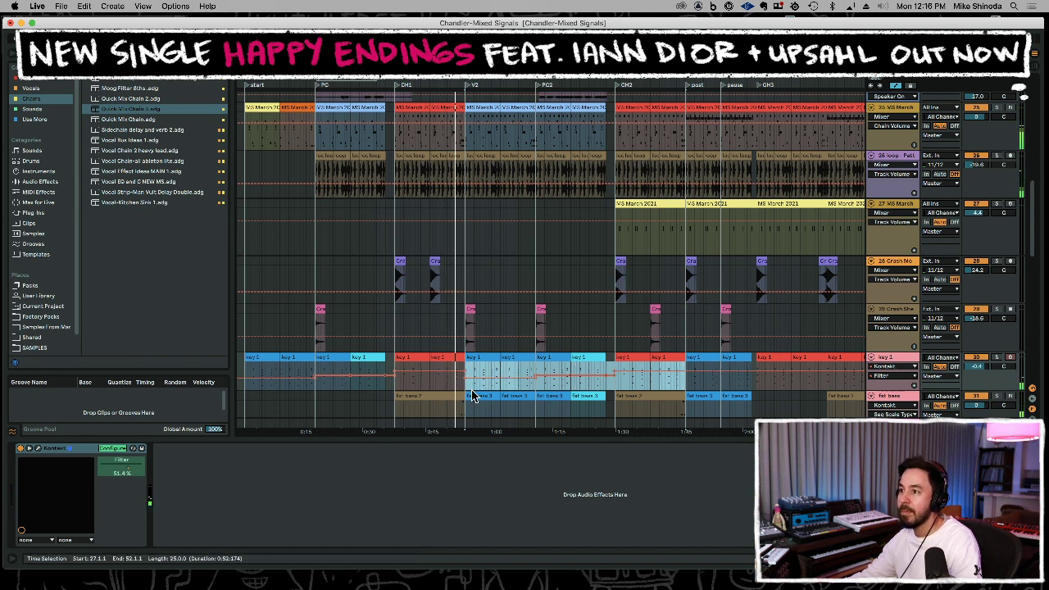
Copy the flat Filter automation from PC2 on key 1, paste it at the start of V2 and duplicate it once.
left_click_drag(467, 388, 469, 388)
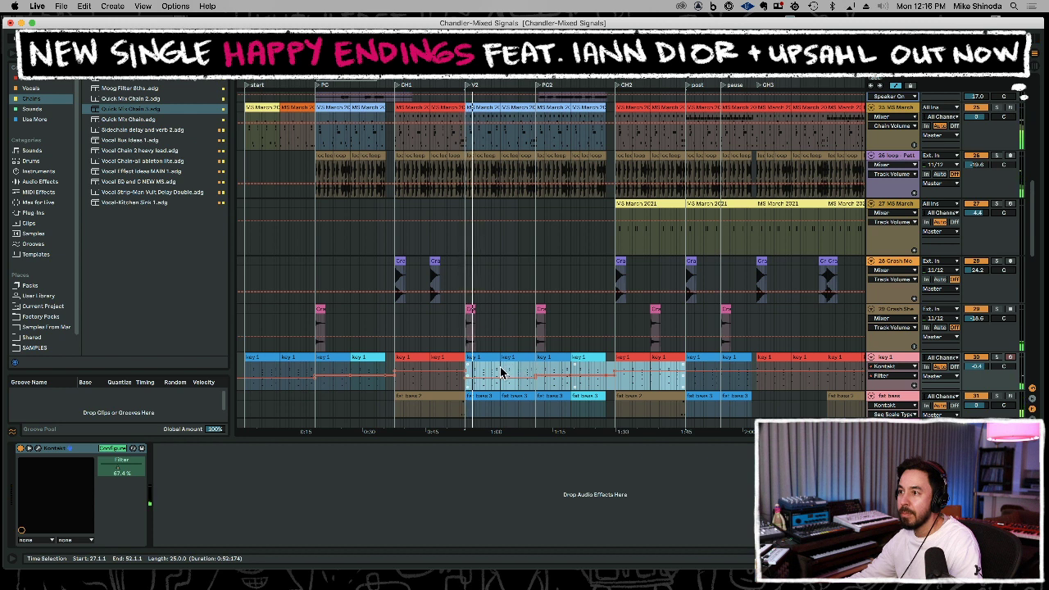
left_click_drag(554, 378, 587, 389)
key("super+c")
left_click(466, 386)
key("super+v")
key("super+d")
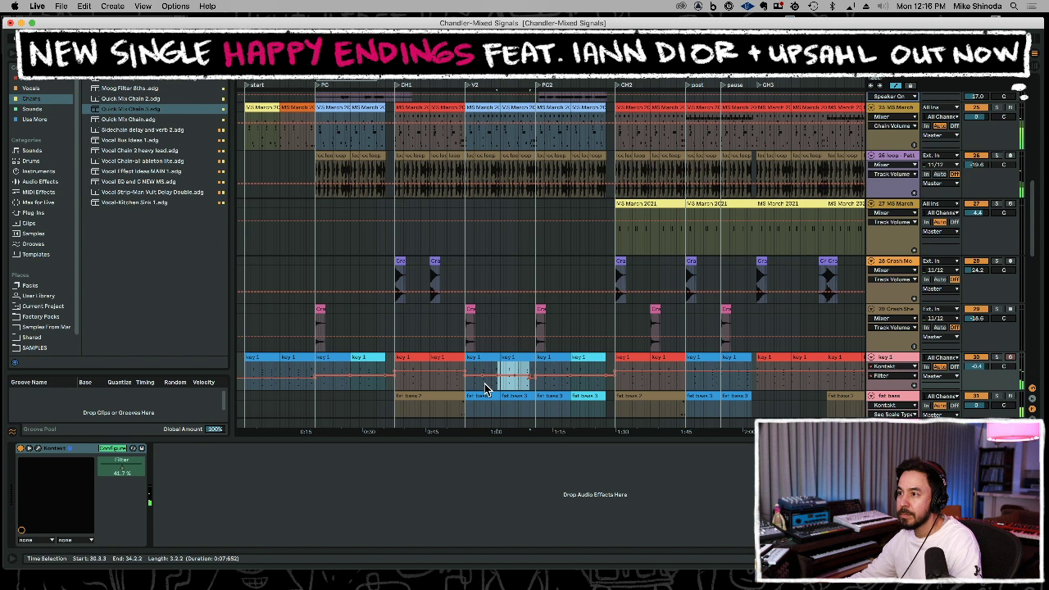
Clear key 1's lowered Filter automation from bar 68.1.1 to 74.1.1 in CH3 and raise it at the end of PC2 to about 60 %.
left_click_drag(477, 385, 603, 384)
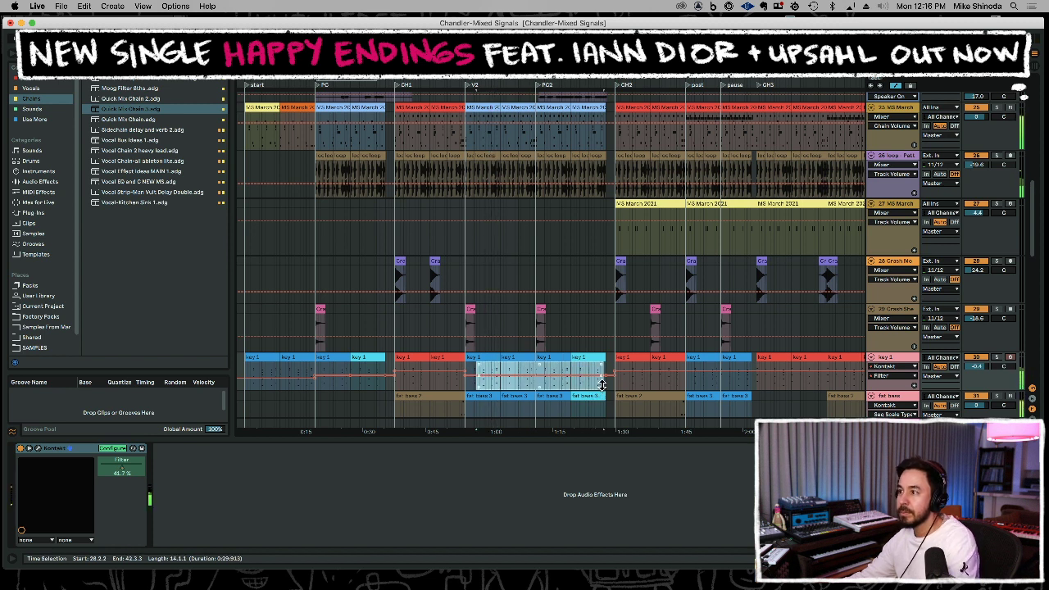
left_click_drag(758, 387, 863, 385)
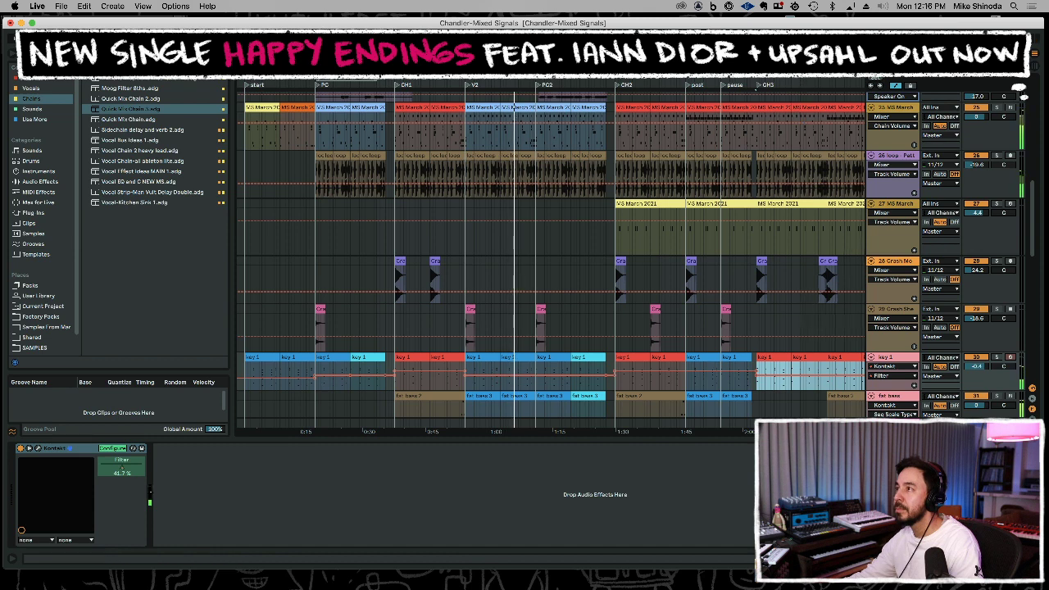
scroll(555, 307, "right", 3)
left_click_drag(762, 385, 805, 385)
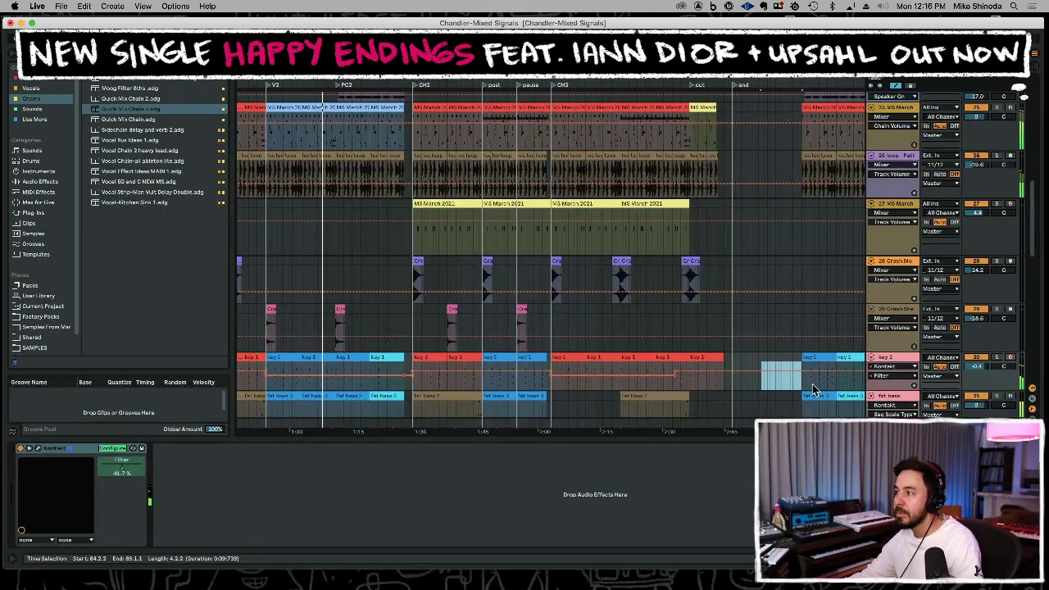
left_click(620, 385)
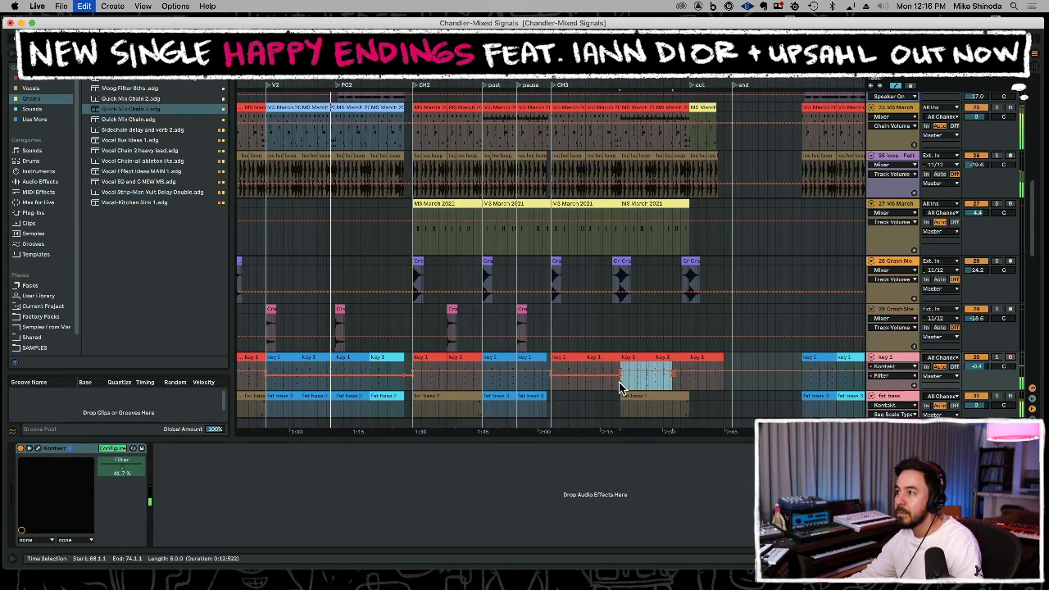
left_click_drag(645, 386, 769, 388)
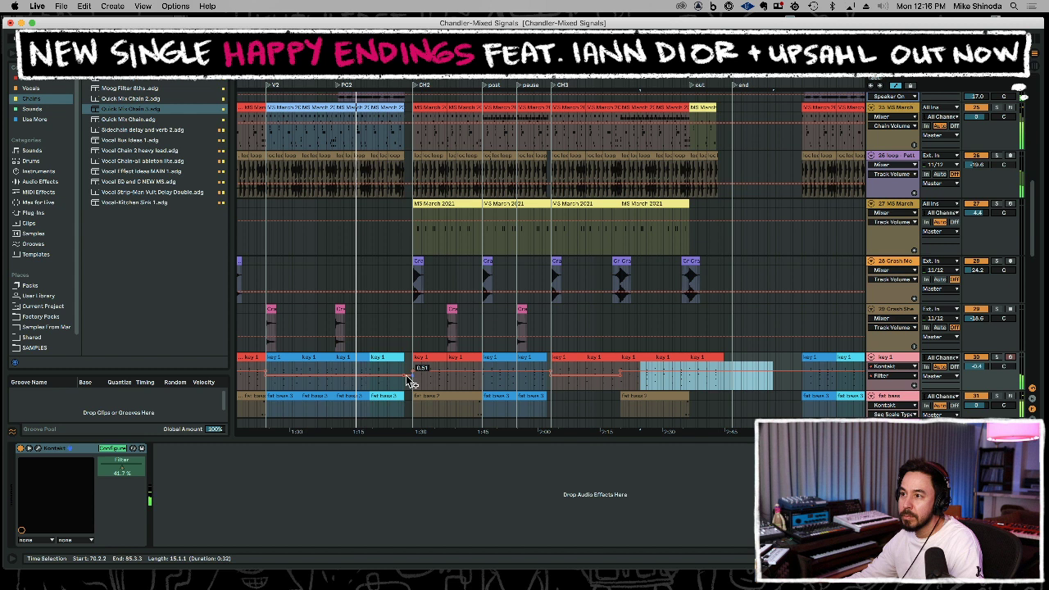
left_click_drag(396, 378, 396, 371)
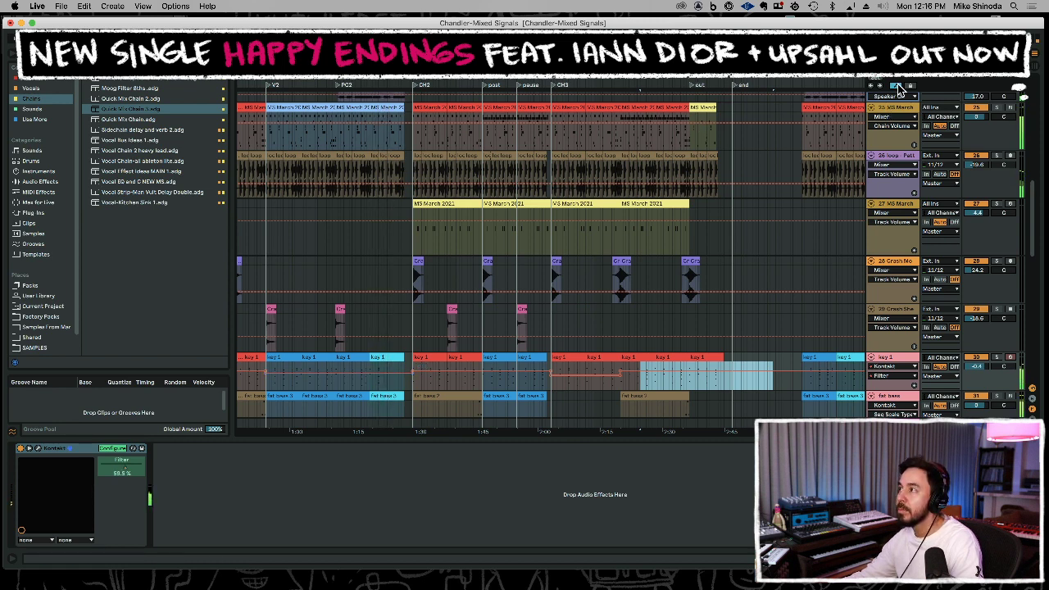
Hide the automation lanes, bring the whole arrangement into view and save the set.
key("a")
key("minus")
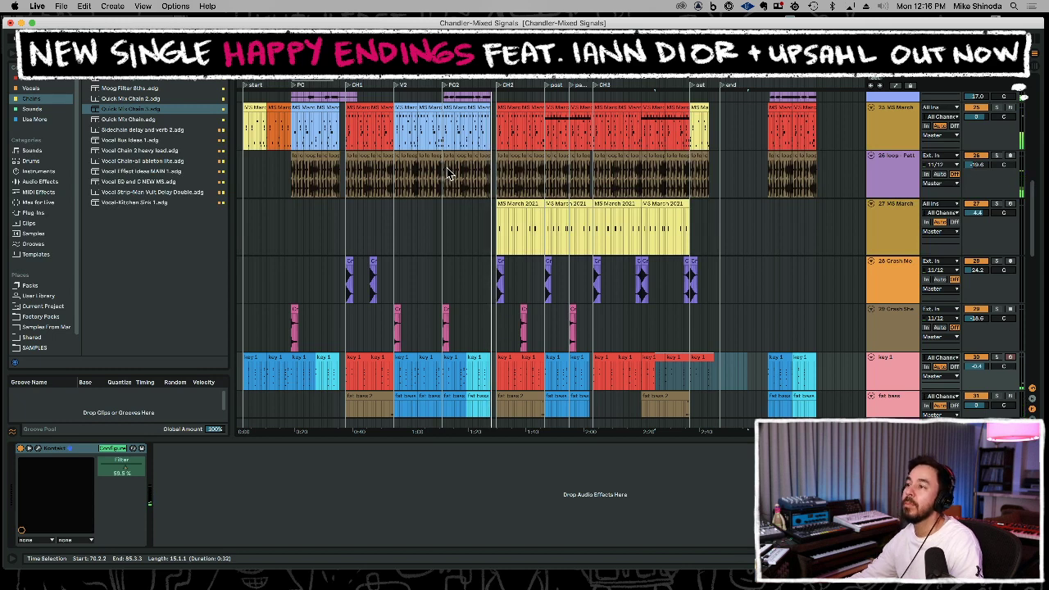
key("space")
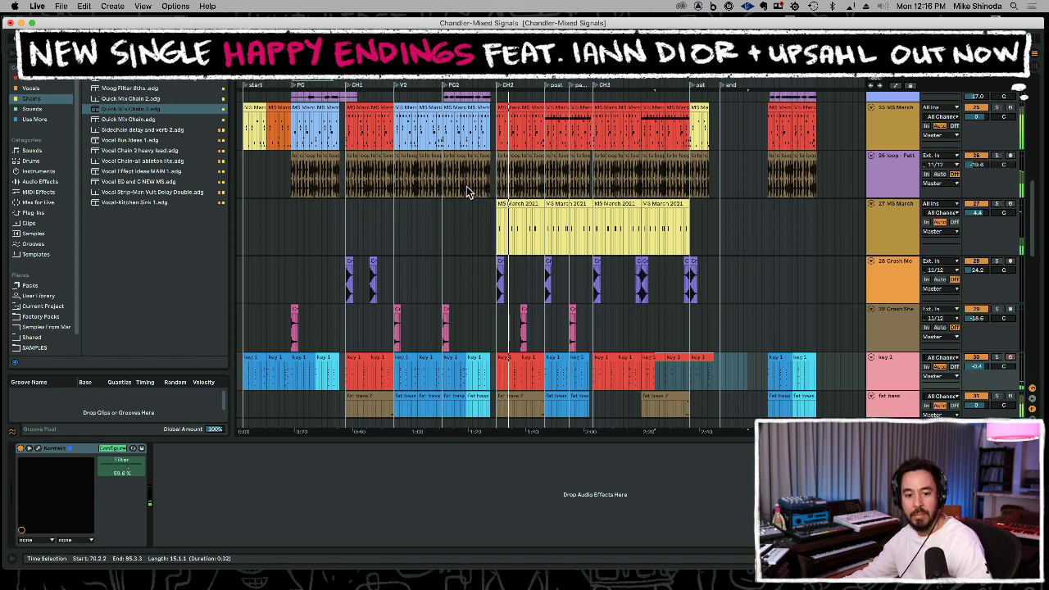
key("super+s")
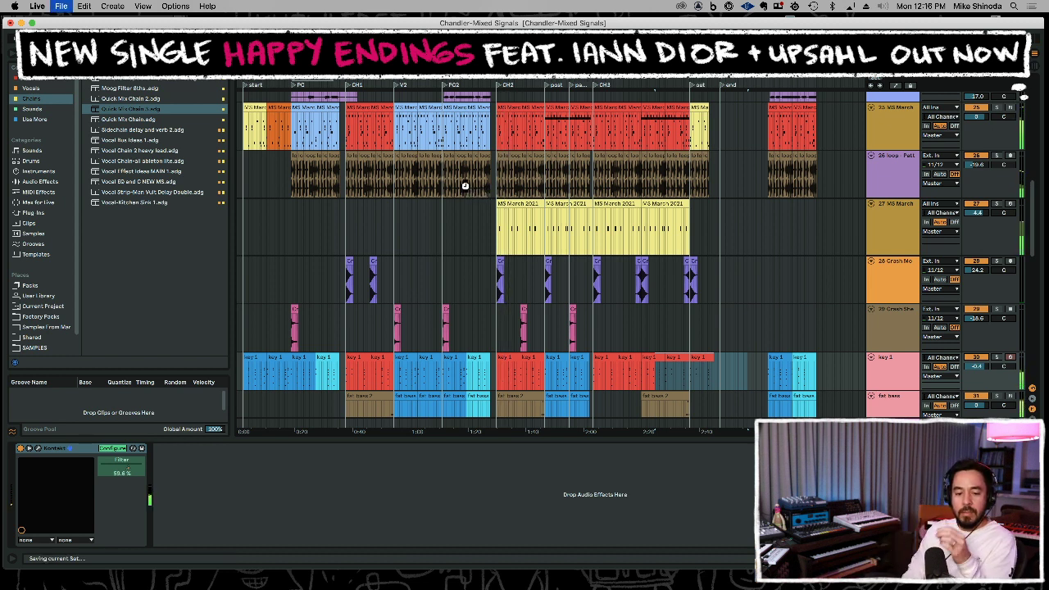
Set the gtr harm track's volume to -3.0 dB.
scroll(823, 251, "down", 5)
scroll(830, 307, "down", 5)
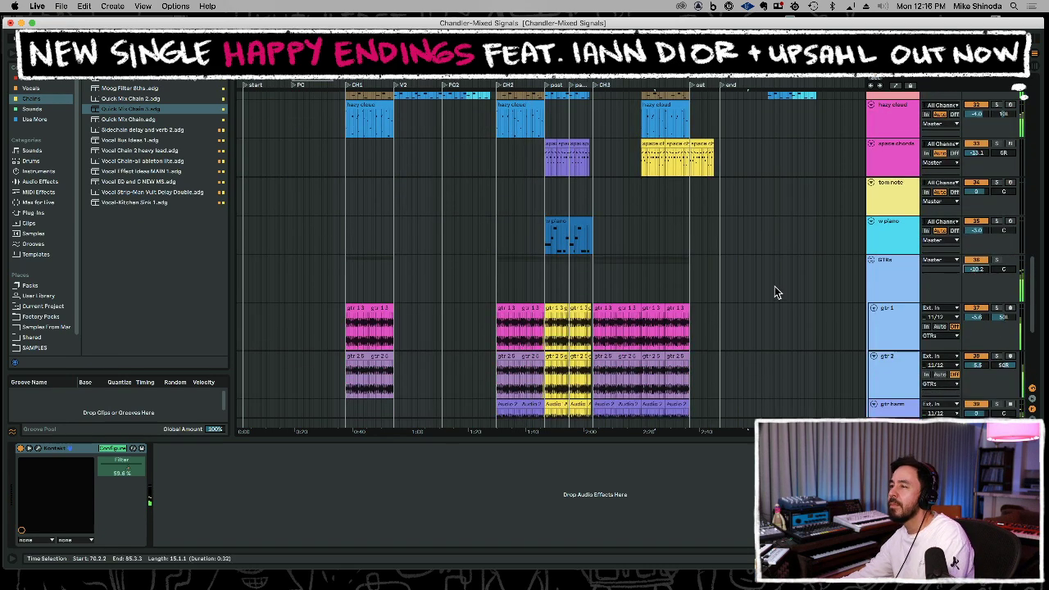
scroll(775, 289, "down", 4)
left_click_drag(981, 252, 983, 255)
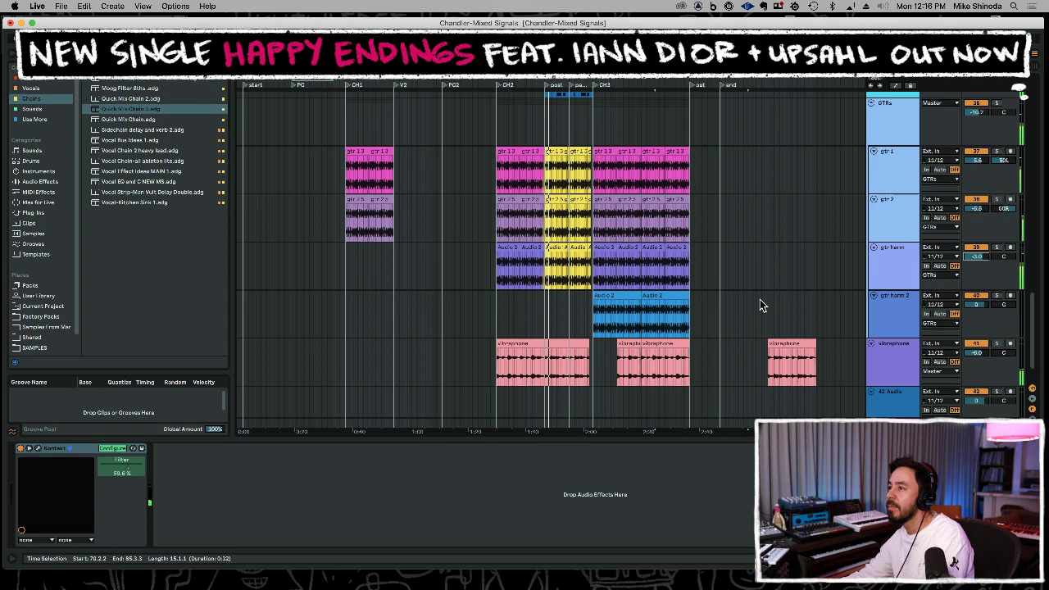
Lower the space chords track's volume to -17.4 dB around the post and pause sections.
scroll(721, 291, "up", 3)
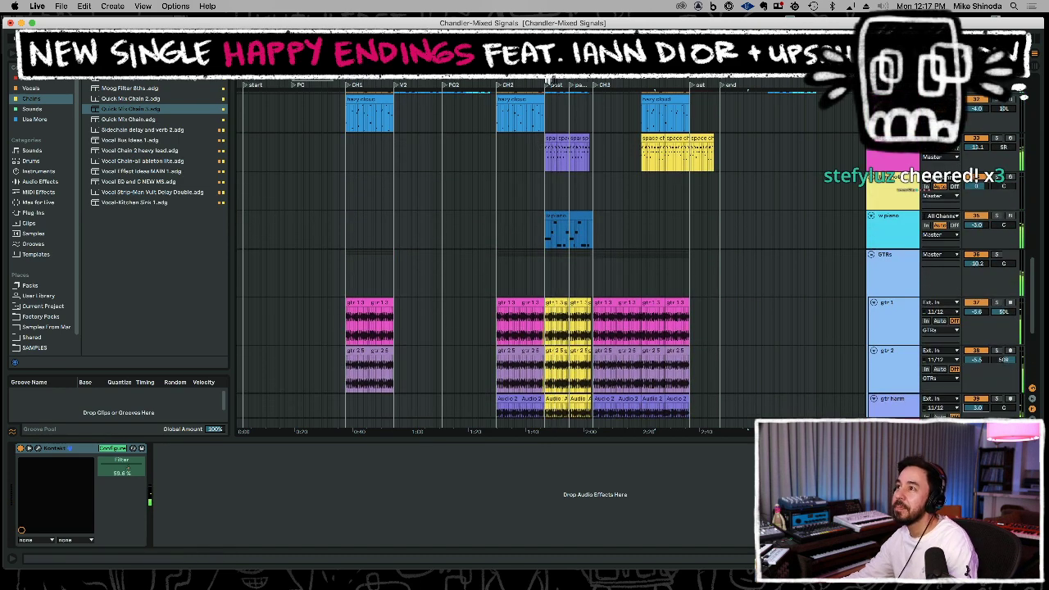
left_click_drag(552, 77, 496, 132)
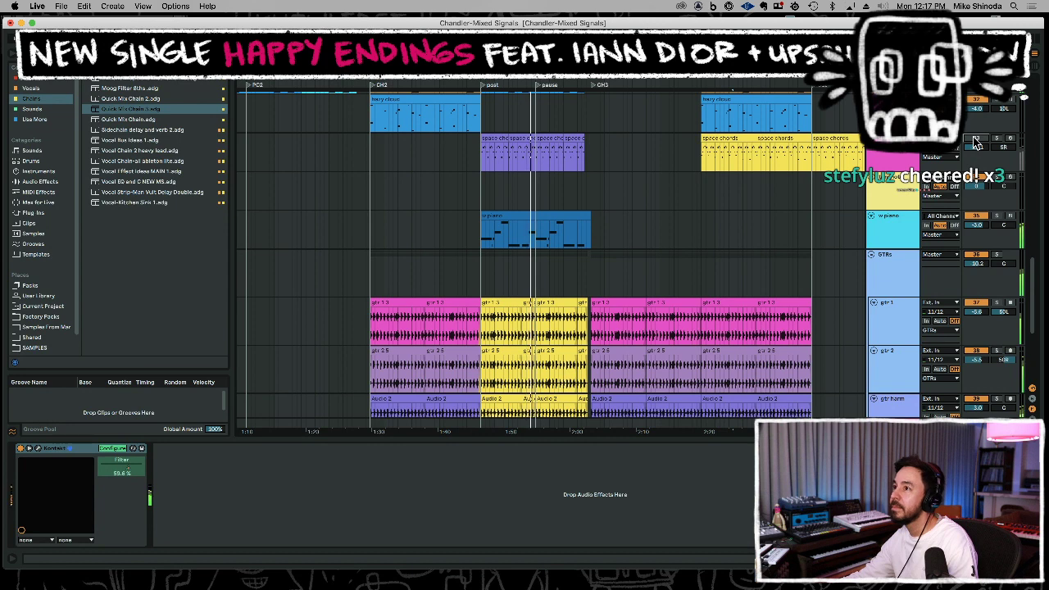
mouse_move(976, 142)
left_mouse_down()
mouse_move(975, 123)
mouse_move(975, 142)
left_mouse_up()
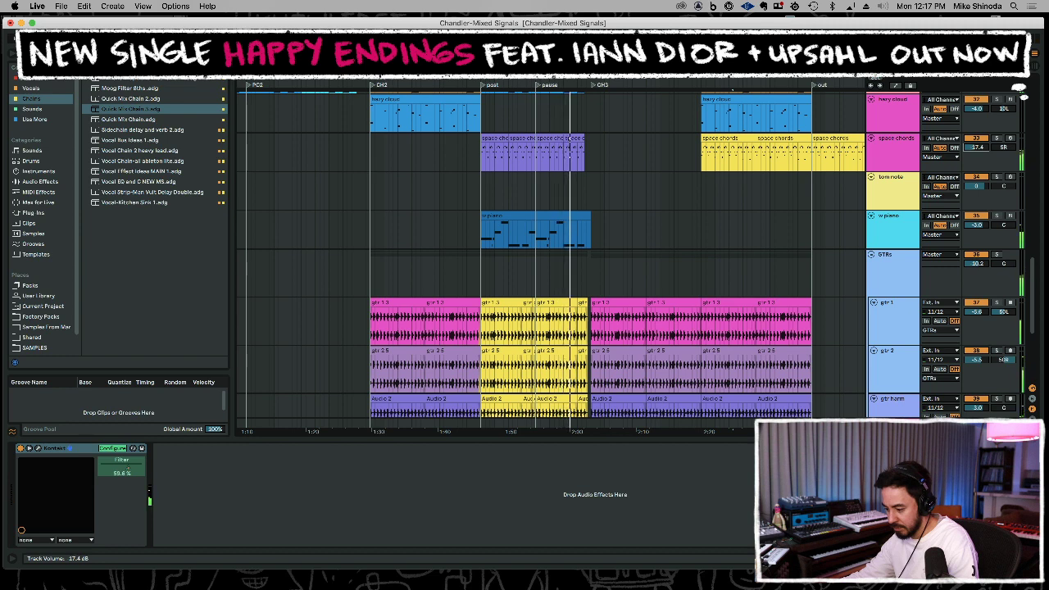
Copy the pair of crash clips in the middle of CH3 on track 28 and paste it leading into the post section.
scroll(657, 148, "up", 5)
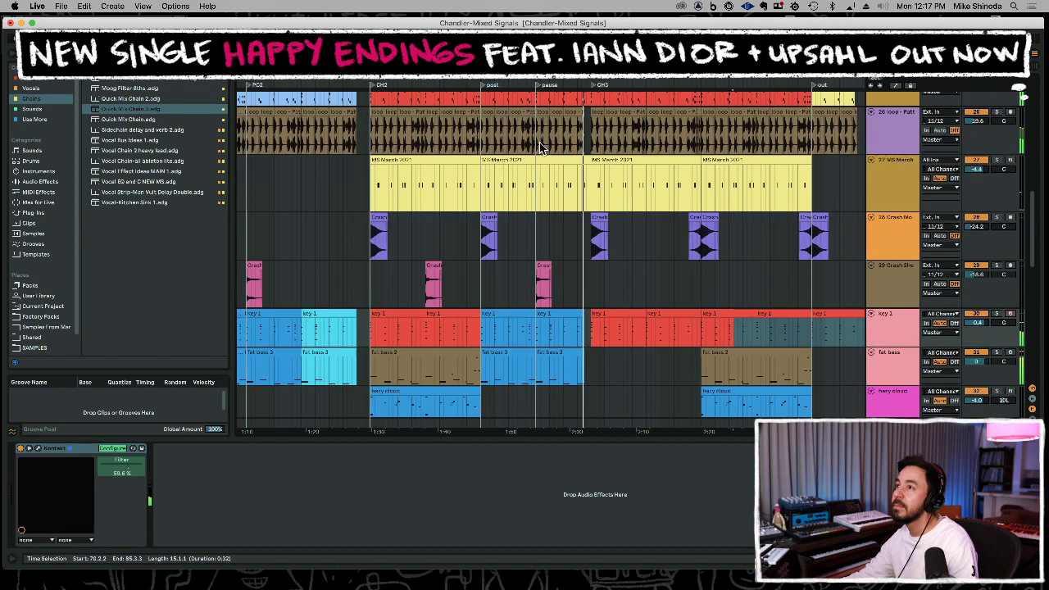
left_click_drag(687, 246, 733, 246)
key("super+c")
left_click(464, 256)
key("super+v")
left_click(457, 253)
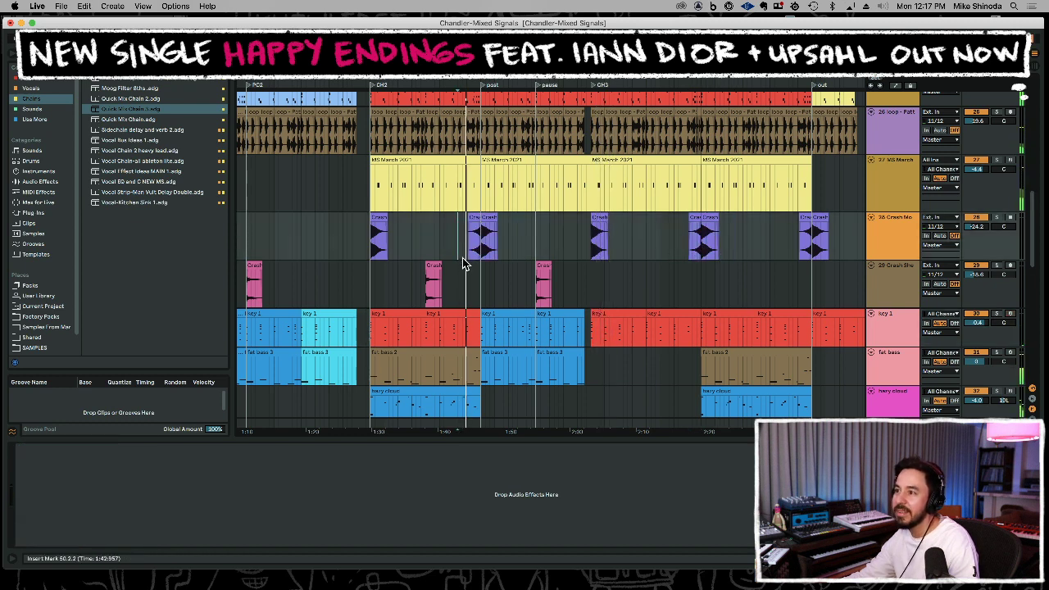
Switch the filter of the w piano track's Withered Piano instrument to high-pass with a frequency of about 178 Hz.
scroll(459, 252, "down", 5)
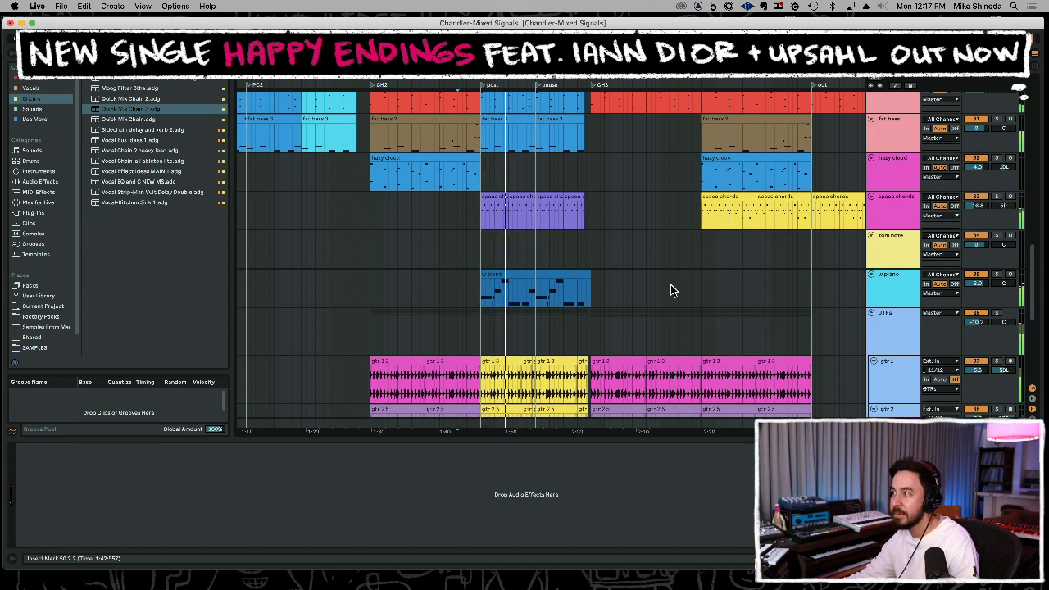
left_click(913, 288)
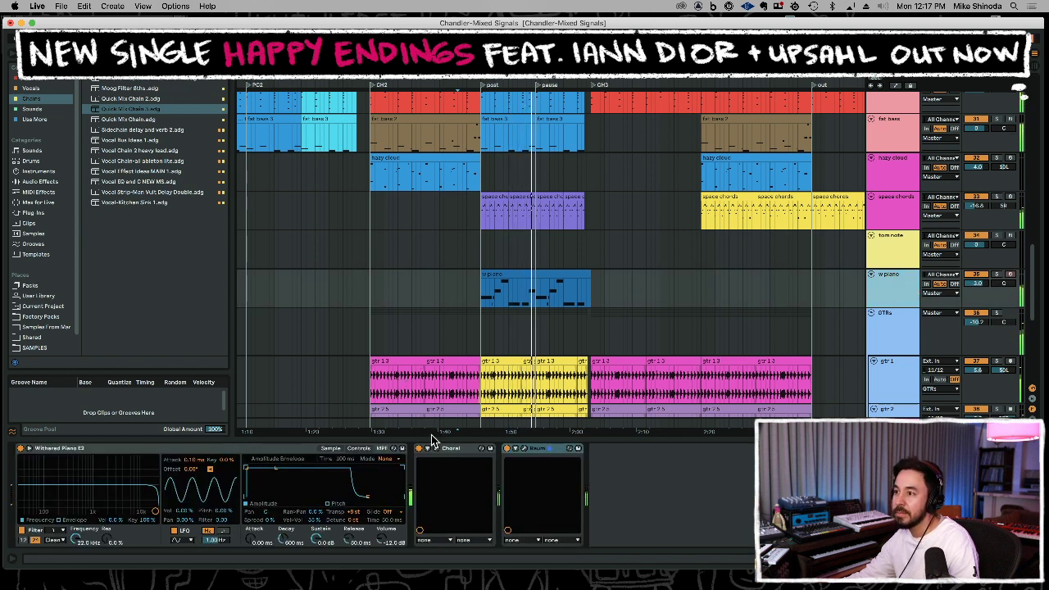
left_click(59, 532)
left_click(55, 550)
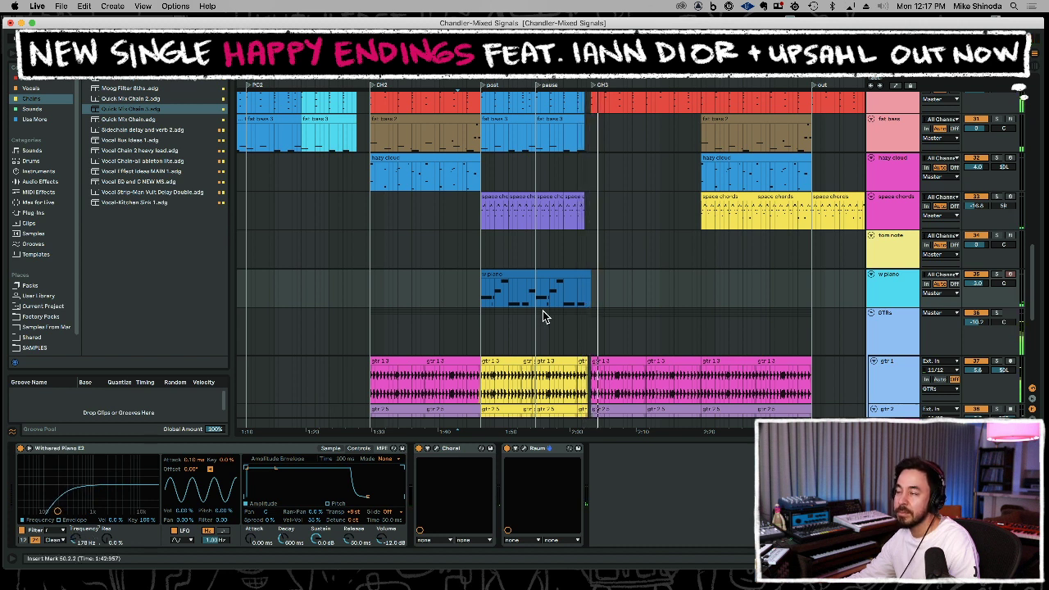
Copy the opening MS March 2021 drum clip at bars 2.1.1 to 6.1.1 and paste it over the first two drum clips of CH3.
left_click(665, 263)
scroll(675, 256, "down", 5)
scroll(675, 257, "down", 5)
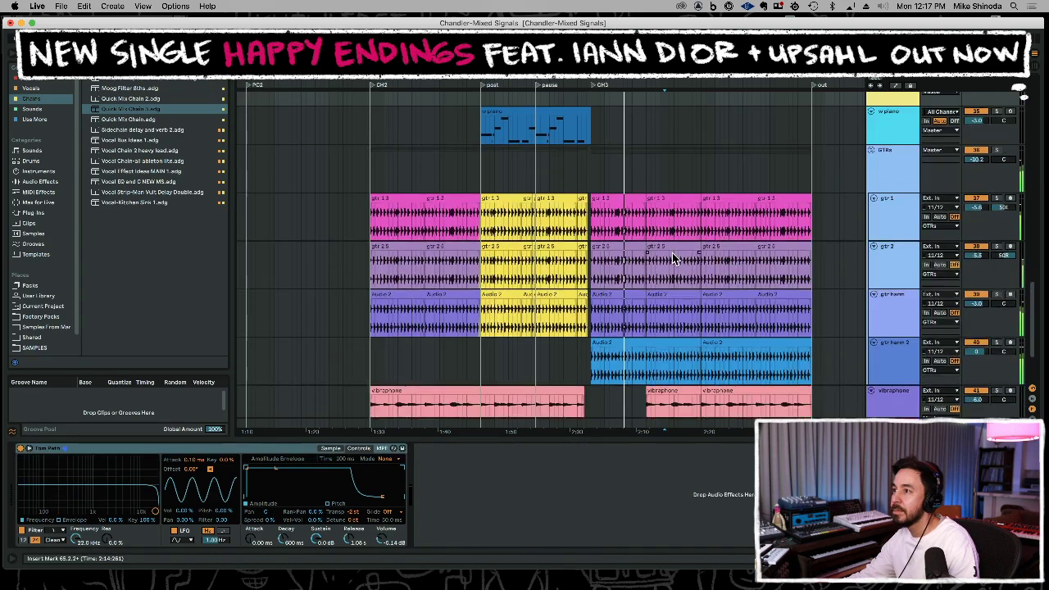
scroll(678, 254, "down", 3)
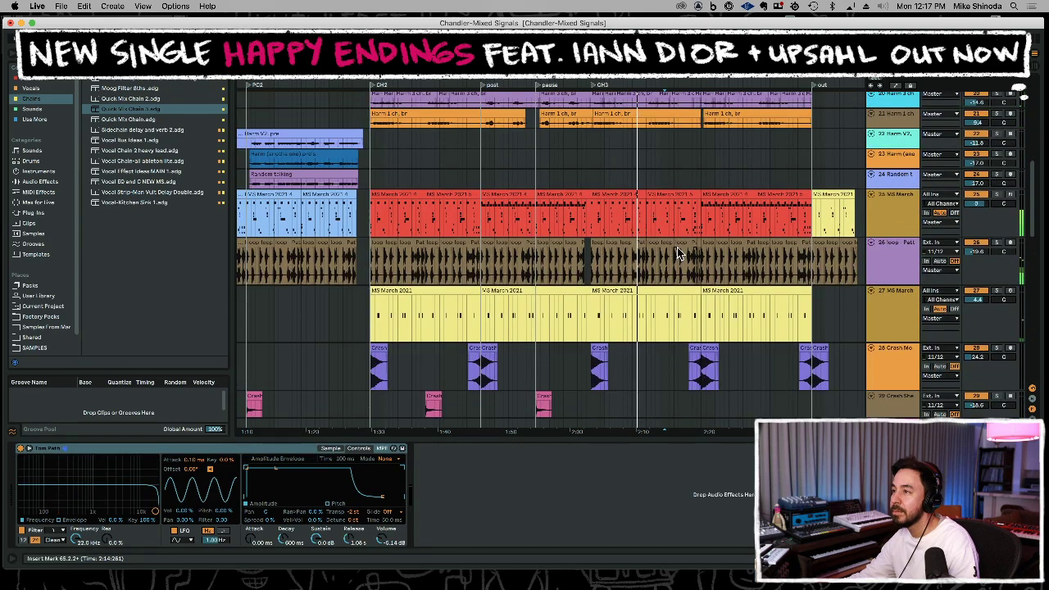
left_click_drag(629, 74, 687, 33)
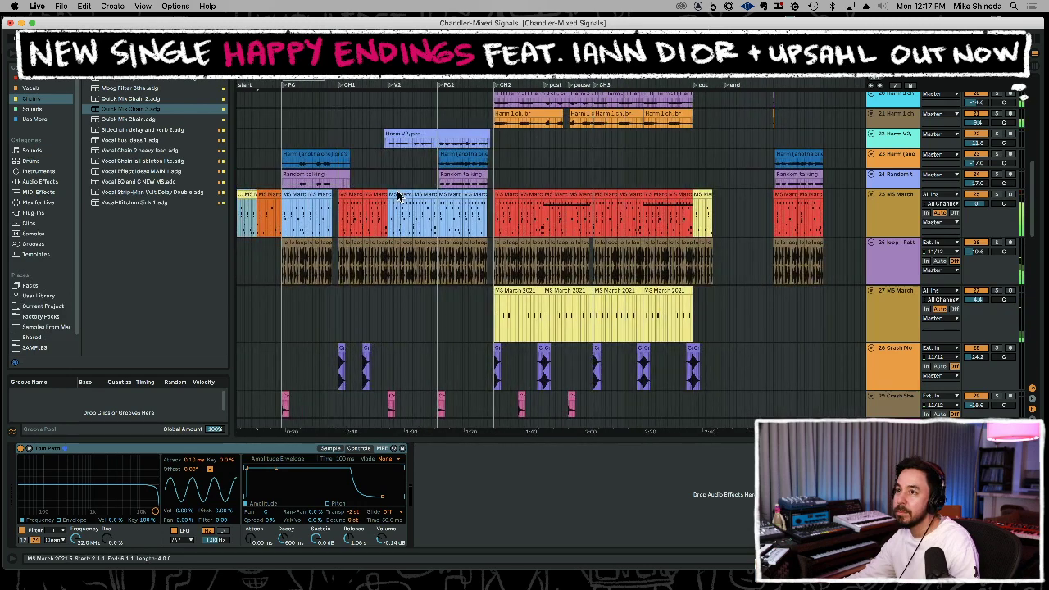
left_click(571, 197)
left_click(603, 195)
key("super+v")
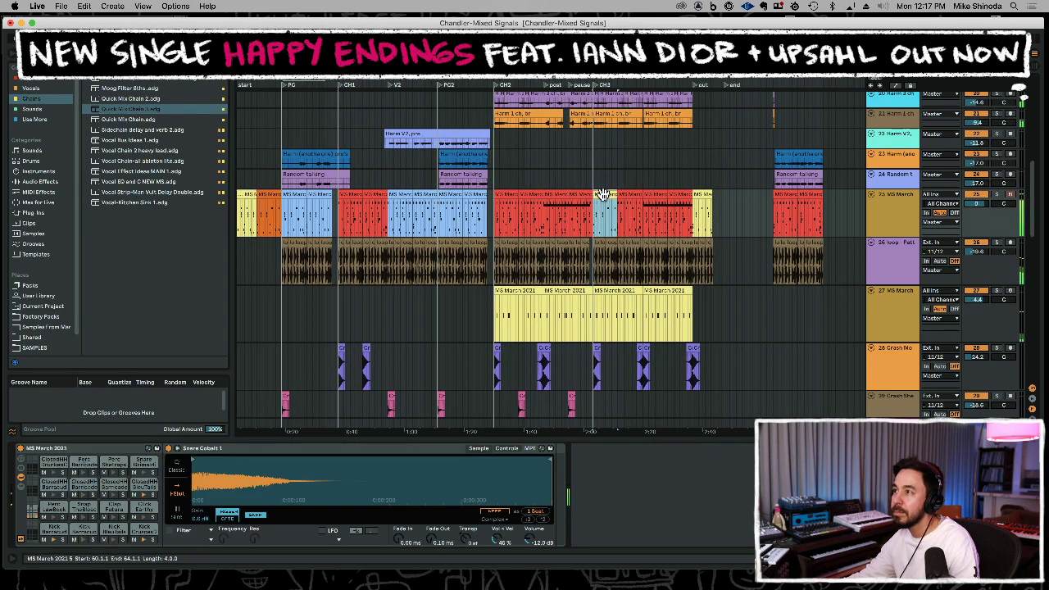
left_click(631, 195)
key("super+v")
Delete the last three beats of track 25's drum clip before bar 68.1.1 and set playback to start at 66.3.3.
left_click_drag(646, 75, 603, 186)
left_click_drag(552, 214, 641, 213)
key("Delete")
left_click(476, 164)
left_click(478, 165)
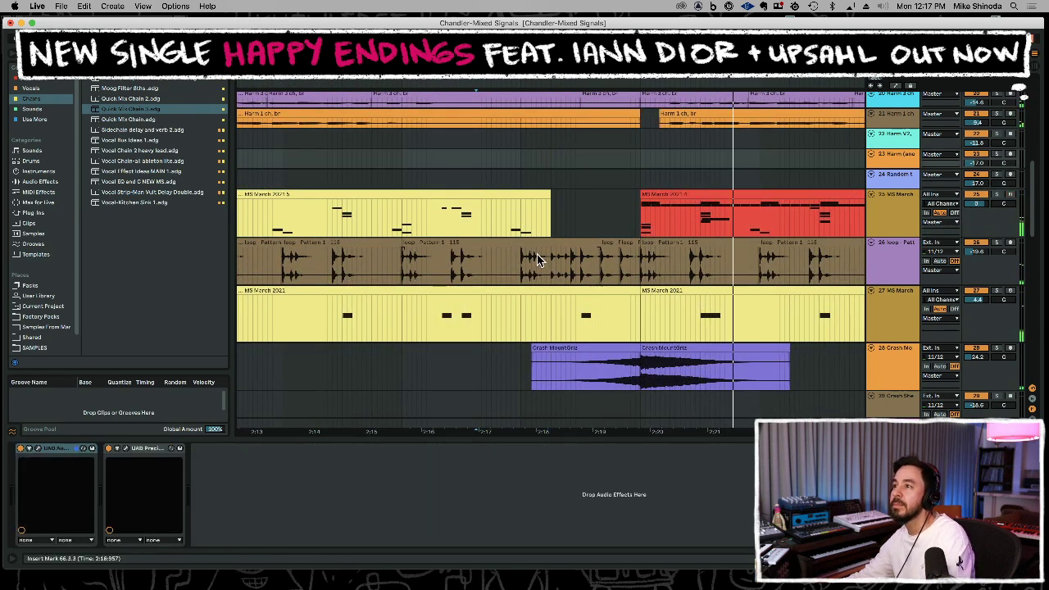
Delete the last bar before 68.1.1 on the loop track 26 and MS March track 27, and audition the break from 66.2.1.
left_click_drag(522, 264, 639, 307)
key("Delete")
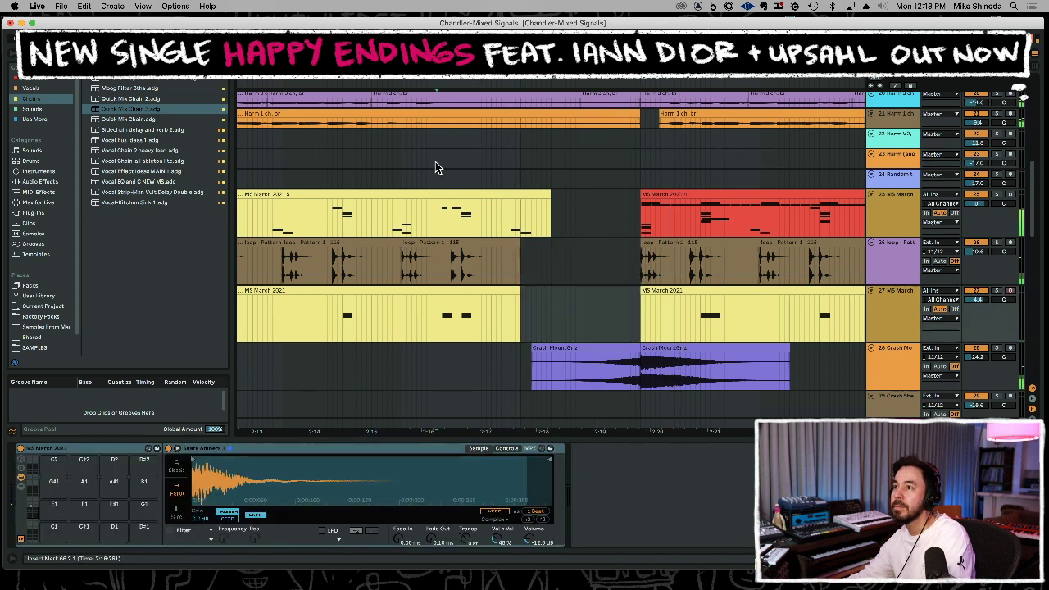
left_click(459, 165)
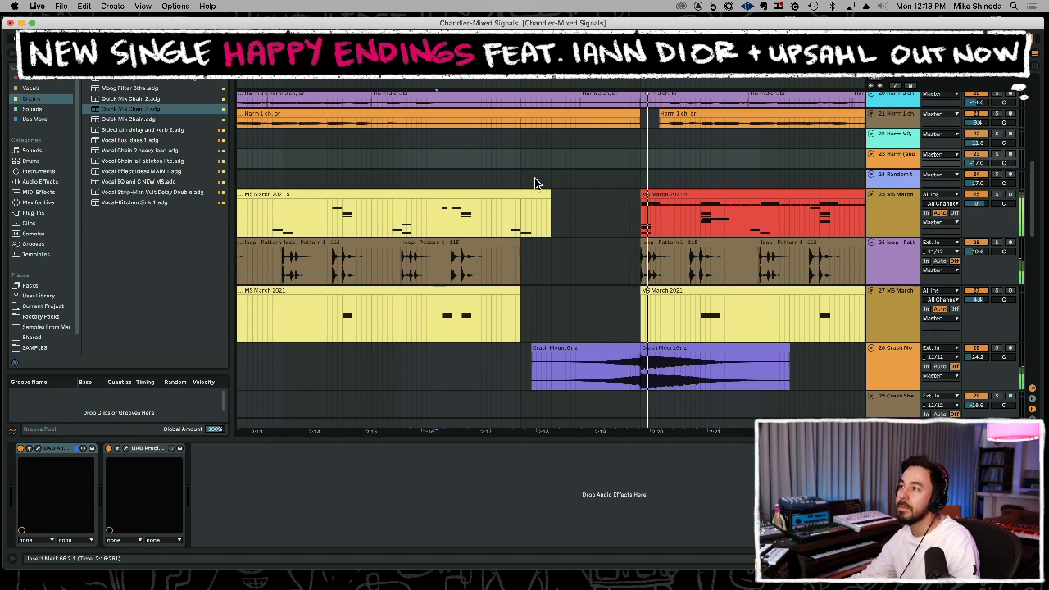
left_click_drag(551, 75, 648, 33)
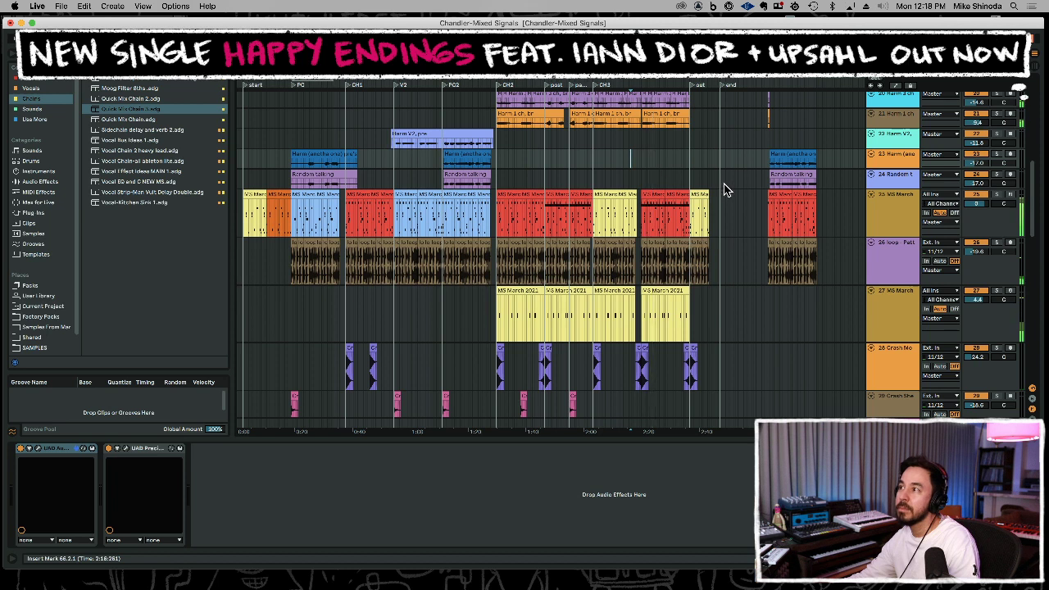